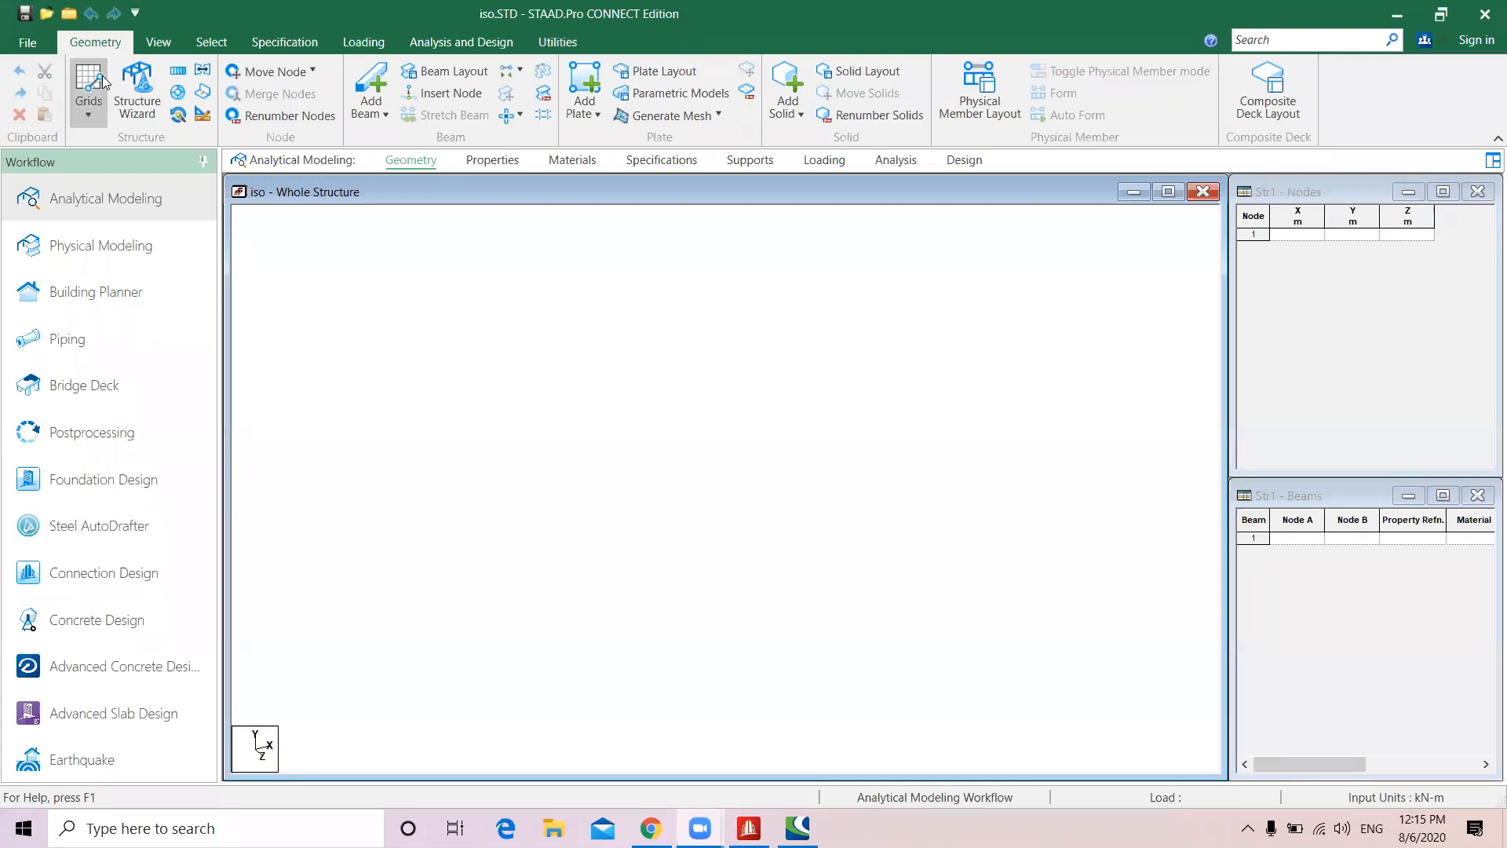
Start a Bay Frame prototype from the Frame Models in the Structure Wizard
{"action": "left_click", "coordinate": [131, 100]}
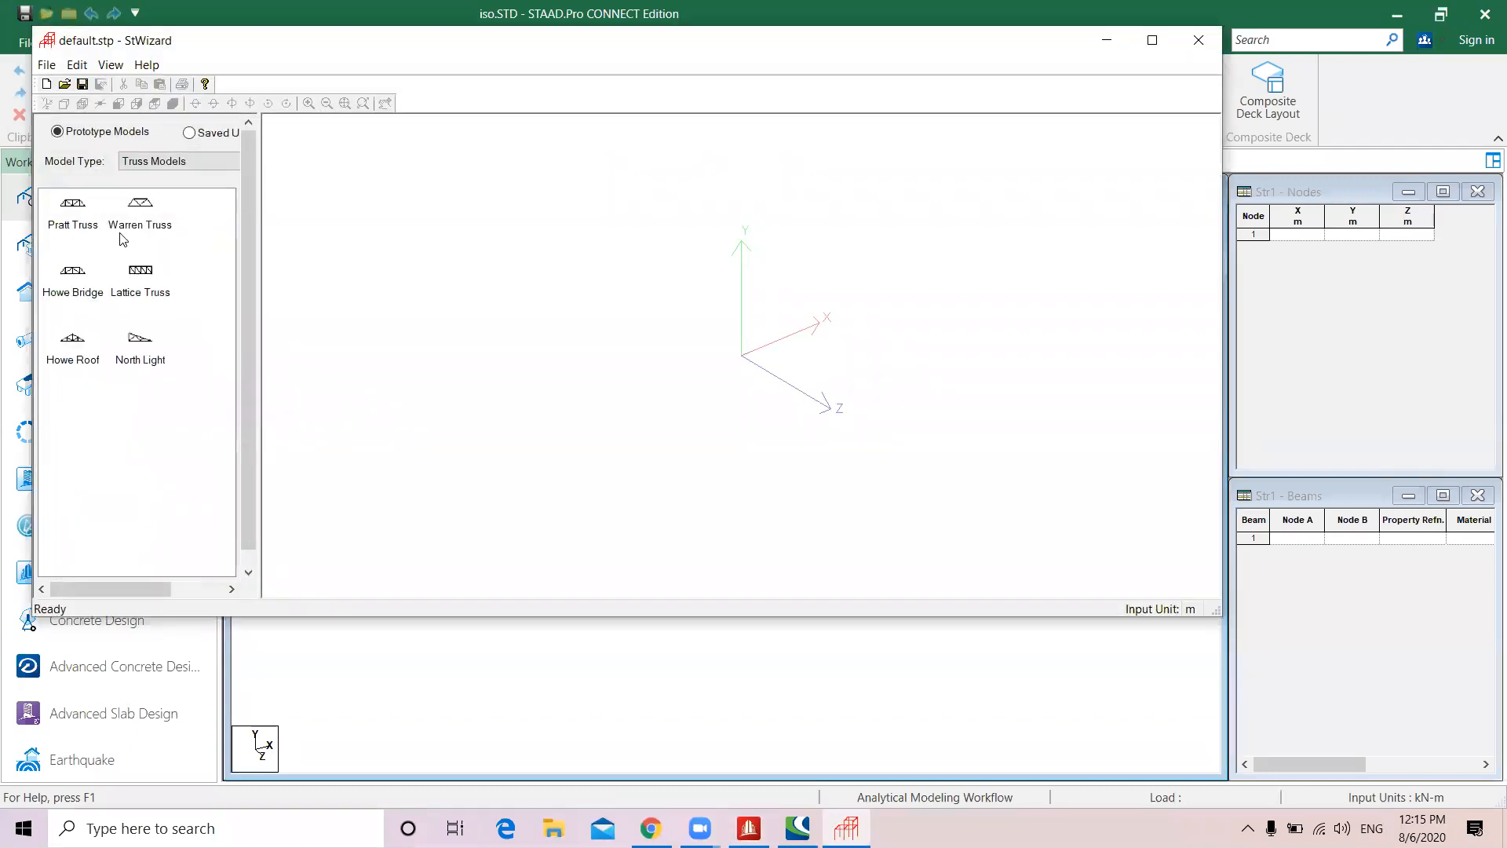
{"action": "left_click", "coordinate": [179, 161]}
{"action": "left_click", "coordinate": [157, 185]}
{"action": "left_click_drag", "start_coordinate": [69, 217], "coordinate": [755, 354]}
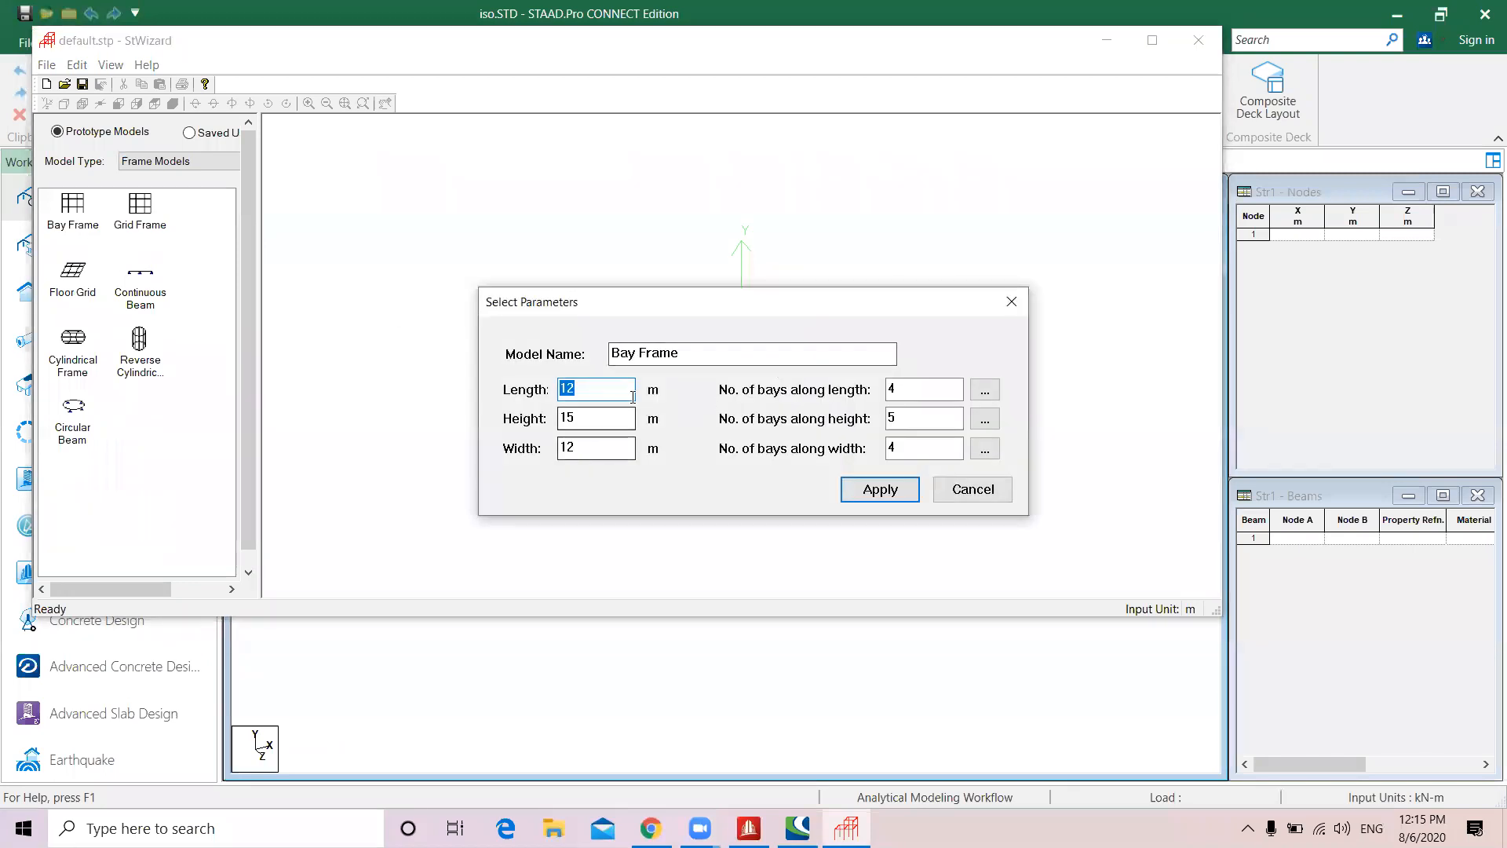
Set the bay frame's height to 10 m and the number of bays along the height to 3
{"action": "double_click", "coordinate": [918, 389]}
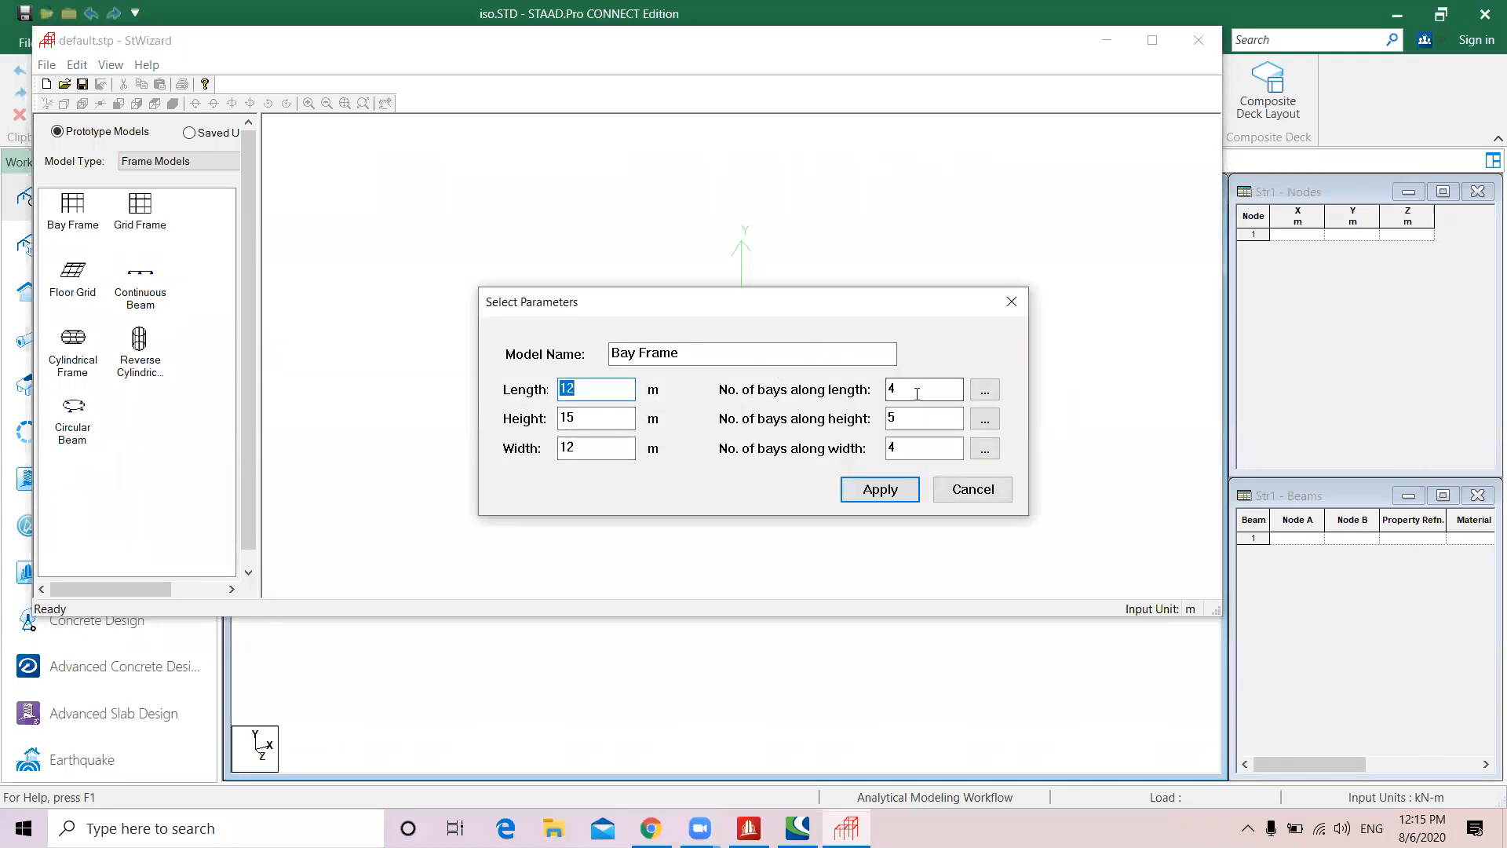
{"action": "double_click", "coordinate": [585, 389]}
{"action": "double_click", "coordinate": [612, 424]}
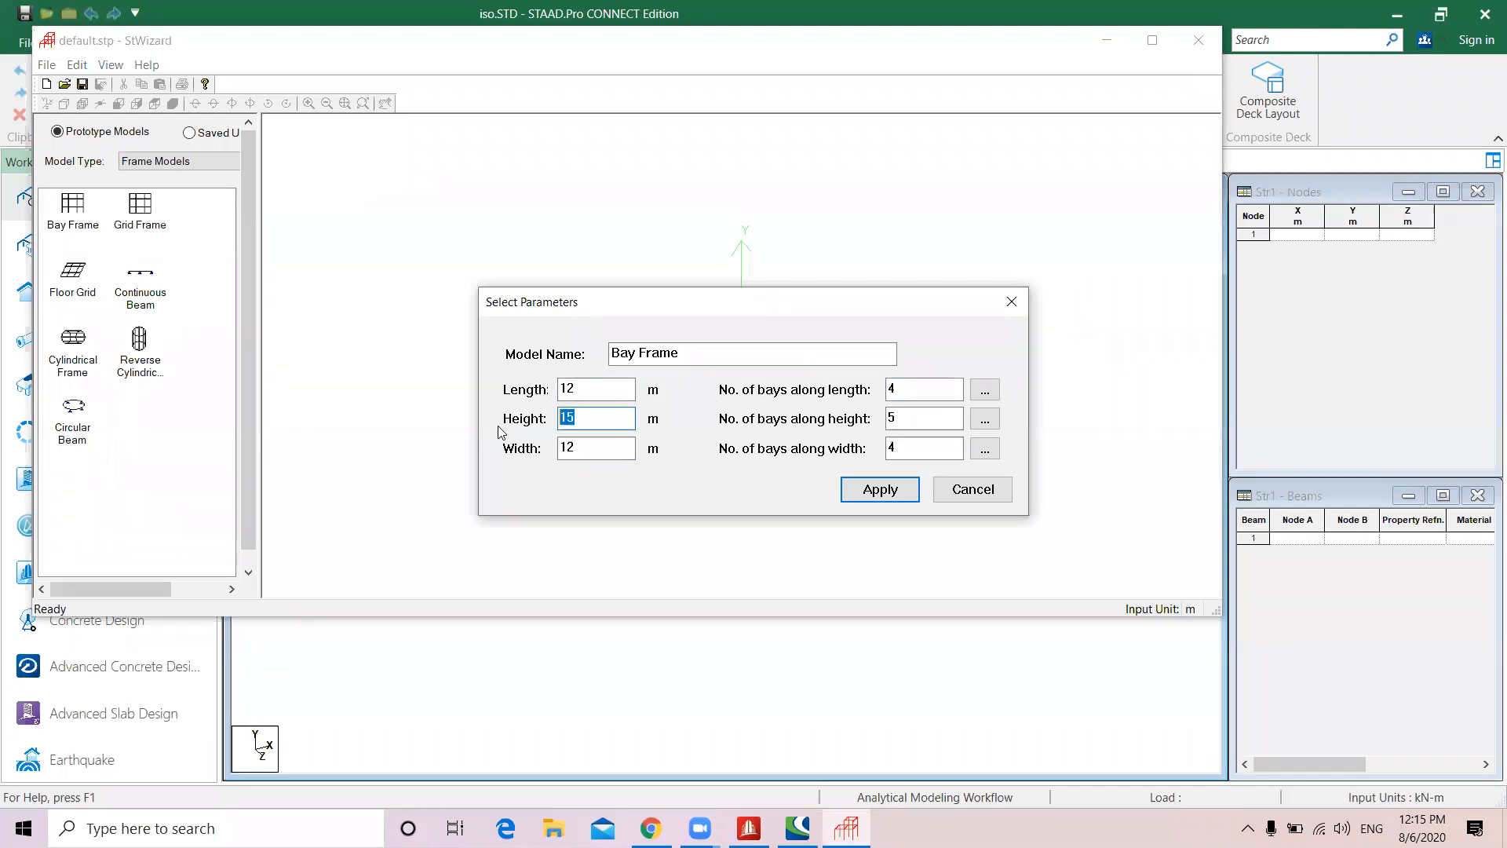
{"action": "double_click", "coordinate": [899, 390]}
{"action": "double_click", "coordinate": [608, 419]}
{"action": "type", "text": "10"}
{"action": "left_click", "coordinate": [911, 419]}
{"action": "left_click", "coordinate": [650, 216]}
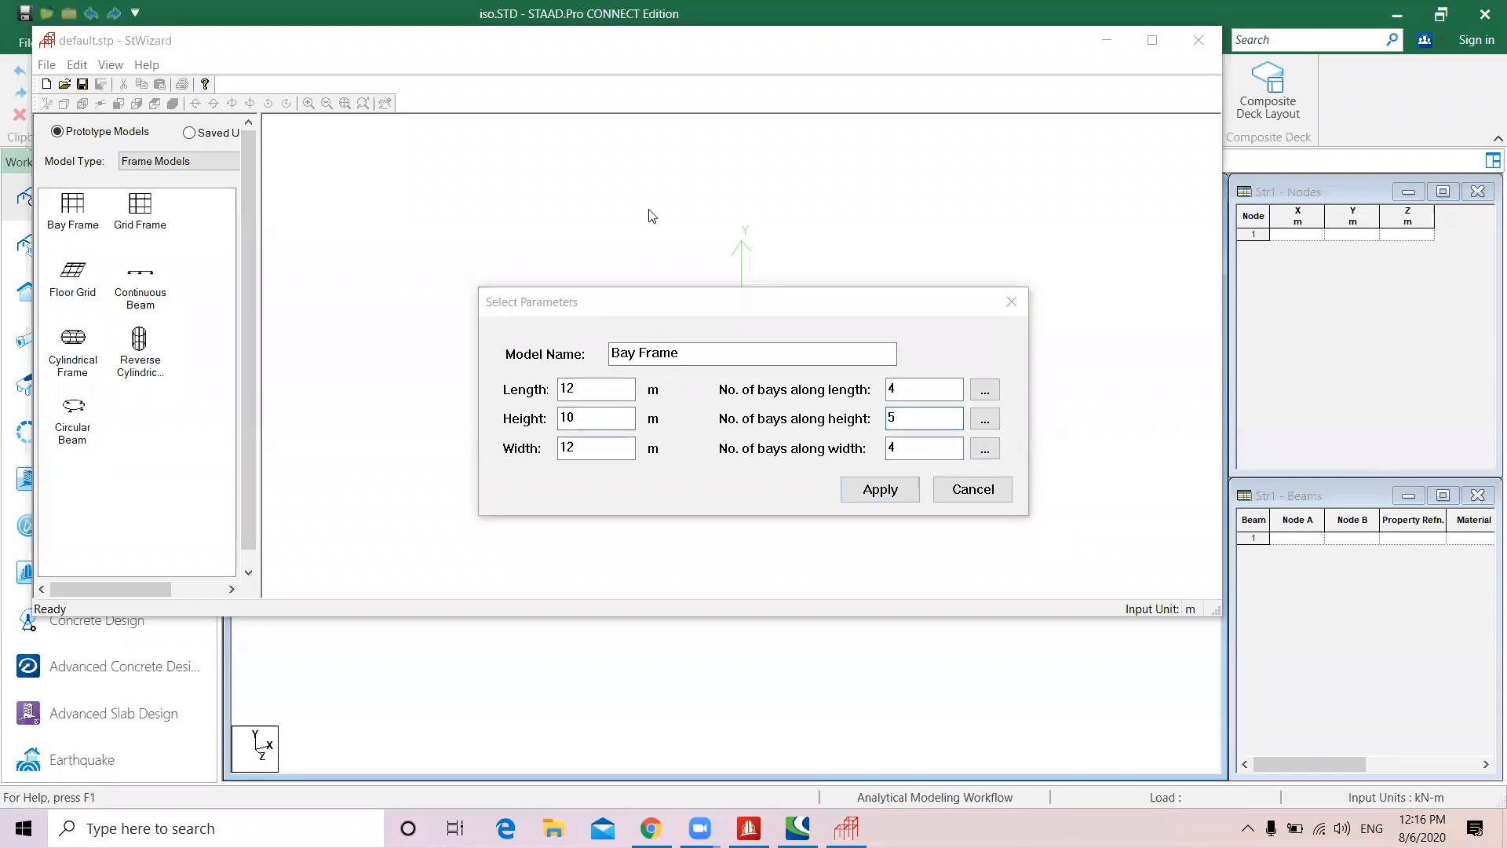
{"action": "left_click", "coordinate": [856, 422]}
{"action": "type", "text": "3"}
Set the lengths of bays 1 and 2 along the frame's height to 3.5 m each
{"action": "left_click", "coordinate": [985, 419]}
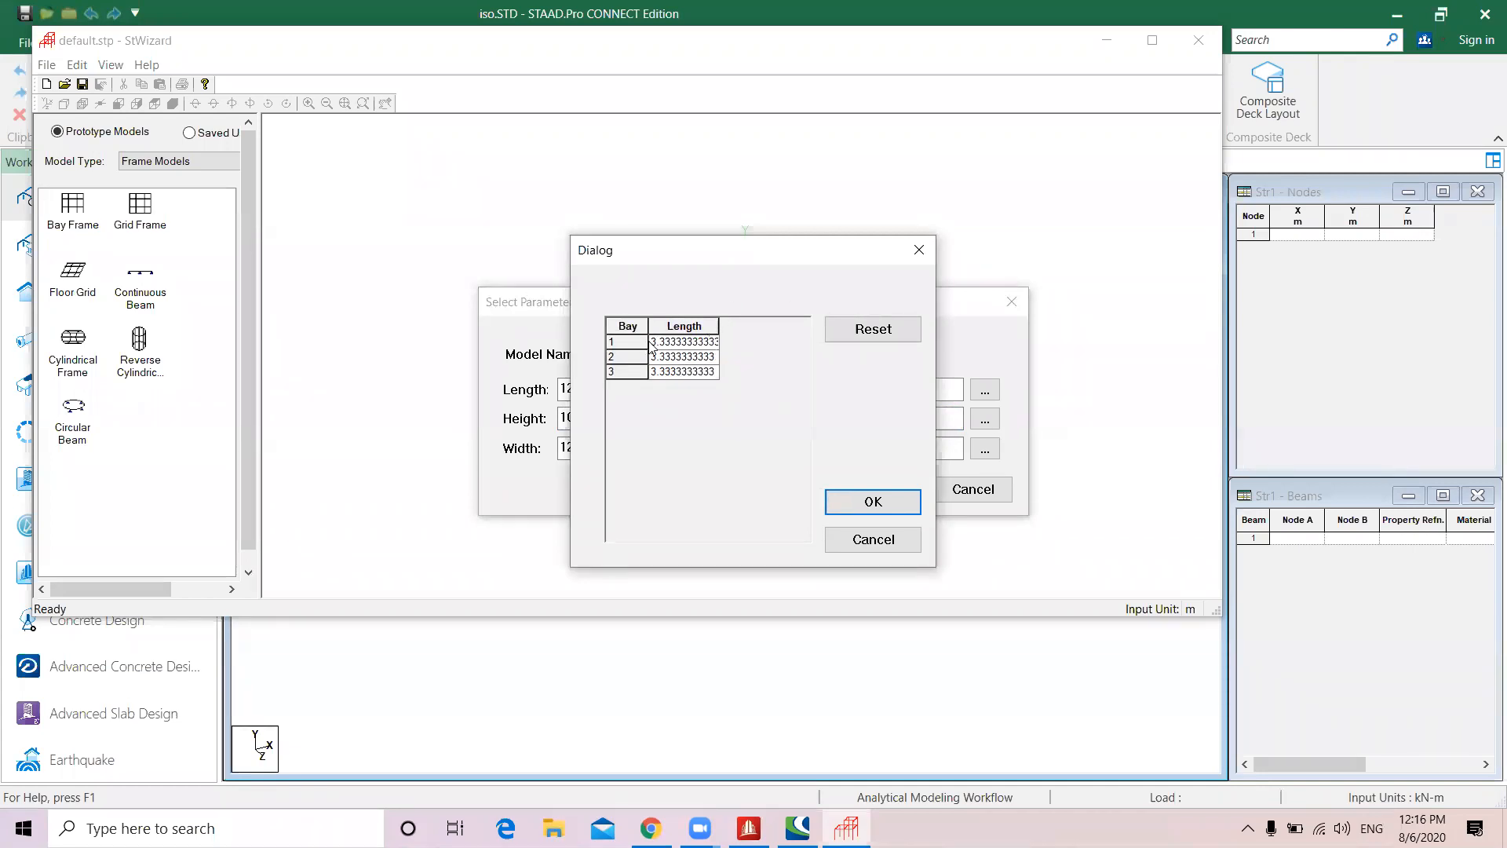
{"action": "left_click_drag", "start_coordinate": [651, 347], "coordinate": [767, 343]}
{"action": "key", "text": "BackSpace"}
{"action": "type", "text": "4"}
{"action": "left_click", "coordinate": [685, 342]}
{"action": "type", "text": "3.5"}
{"action": "left_click", "coordinate": [694, 357]}
{"action": "key", "text": "BackSpace"}
{"action": "key", "text": "BackSpace"}
{"action": "key", "text": "BackSpace"}
{"action": "key", "text": "BackSpace"}
{"action": "key", "text": "BackSpace"}
{"action": "key", "text": "BackSpace"}
{"action": "key", "text": "BackSpace"}
{"action": "key", "text": "Delete"}
{"action": "key", "text": "Delete"}
{"action": "key", "text": "Delete"}
{"action": "key", "text": "Delete"}
{"action": "key", "text": "Delete"}
{"action": "type", "text": "3.5"}
Set the length of bay 3 along the height to 3 m and accept the bay spacing
{"action": "left_click", "coordinate": [681, 376]}
{"action": "left_click_drag", "start_coordinate": [681, 376], "coordinate": [732, 369]}
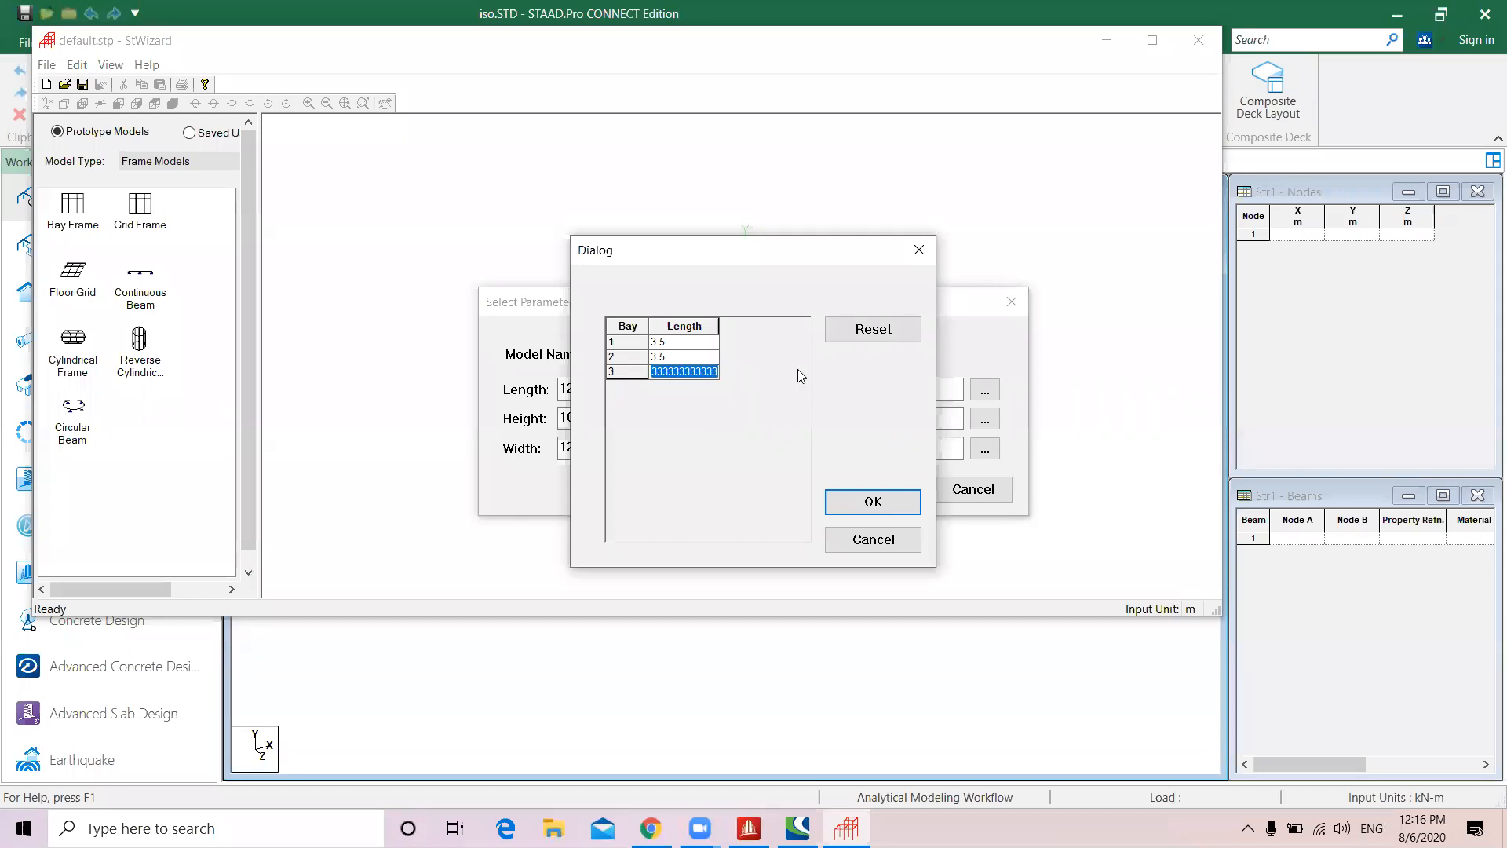
{"action": "key", "text": "BackSpace"}
{"action": "type", "text": "3"}
{"action": "left_click", "coordinate": [871, 503]}
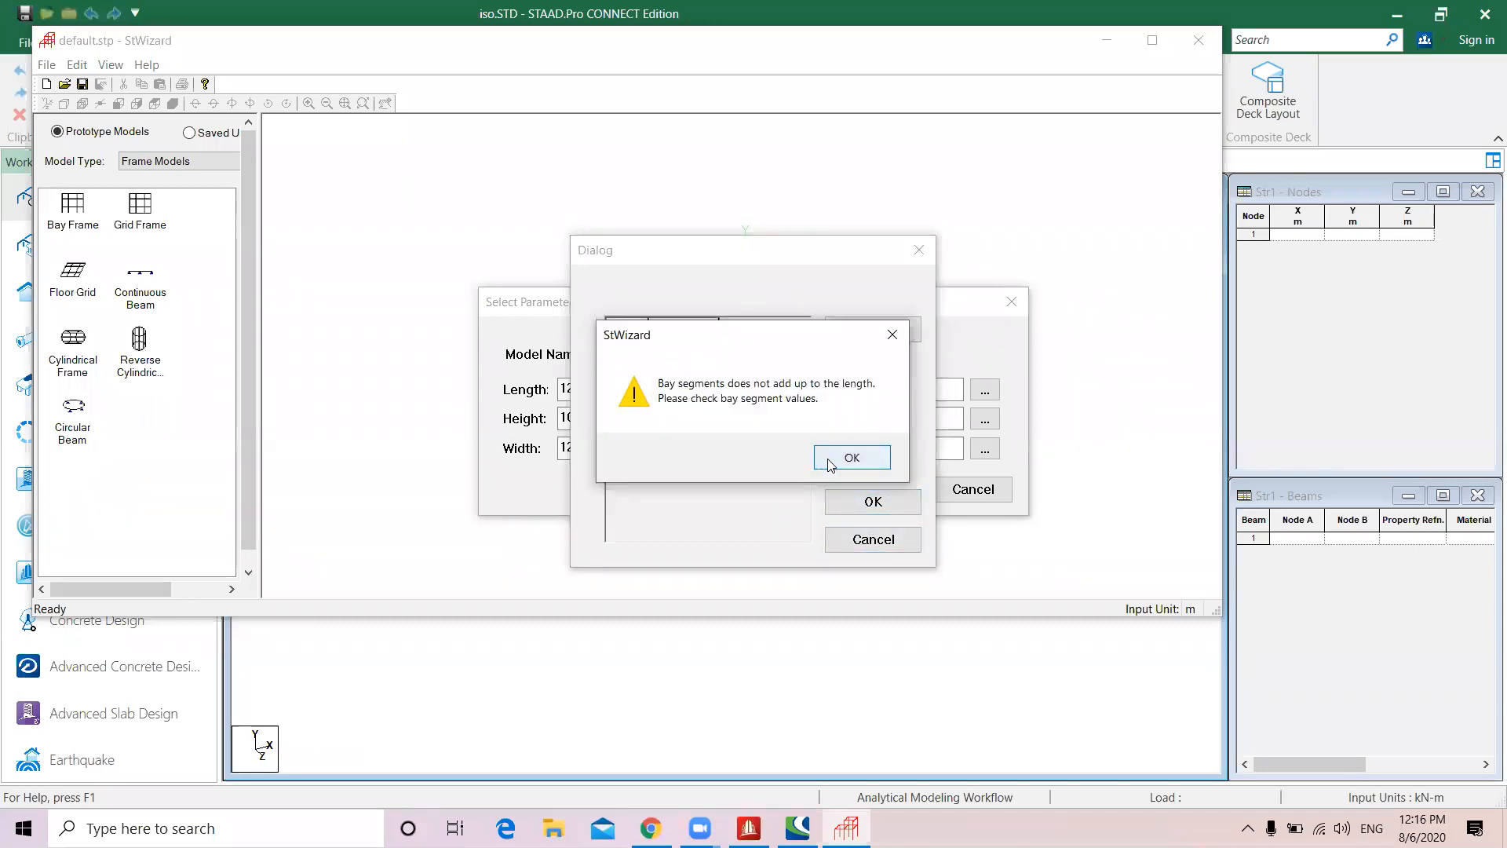
{"action": "left_click", "coordinate": [824, 462]}
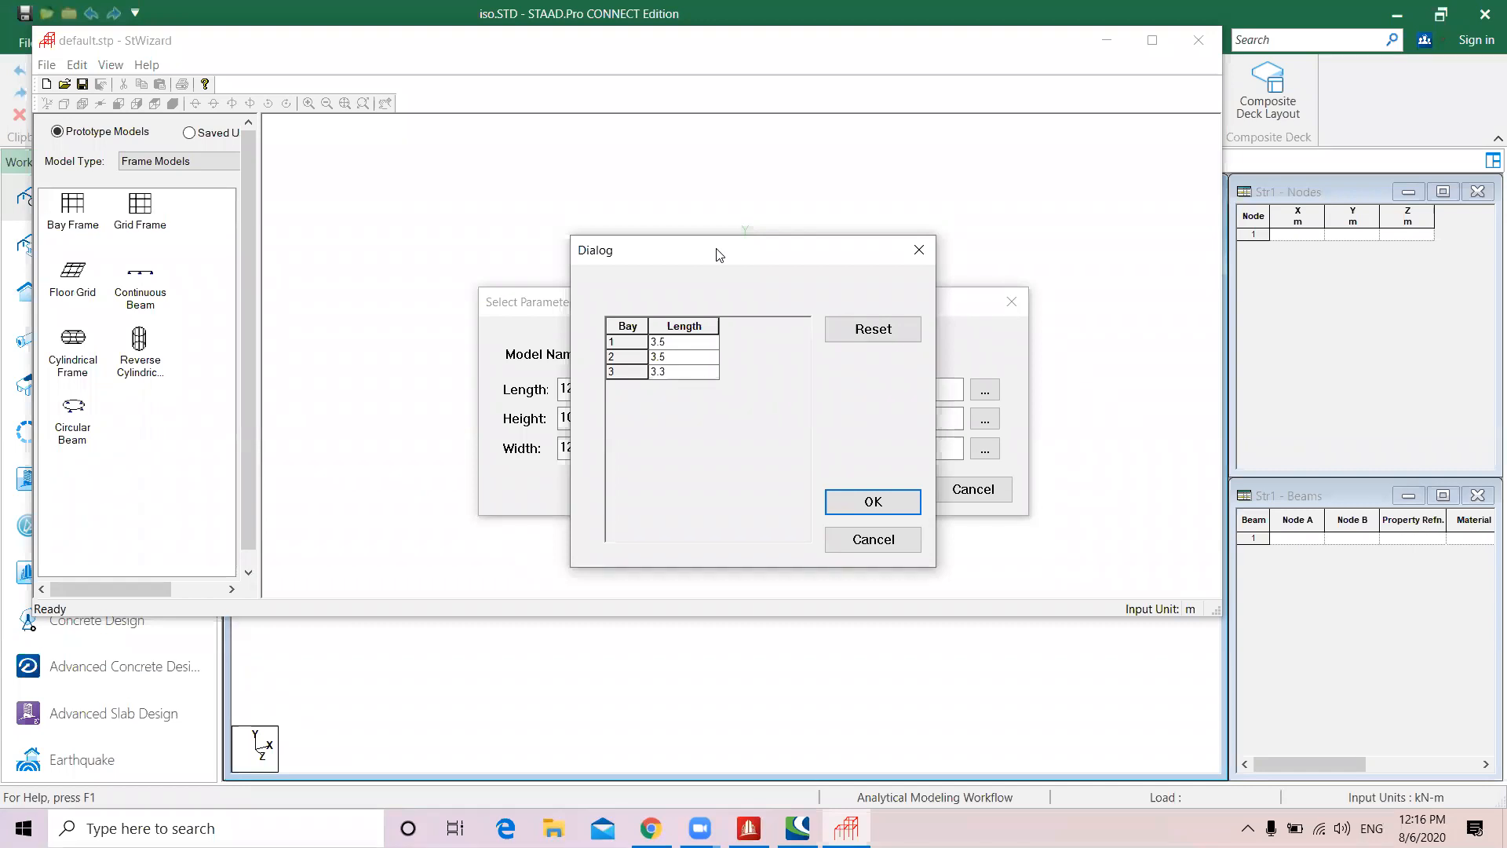
{"action": "left_click_drag", "start_coordinate": [716, 252], "coordinate": [997, 221]}
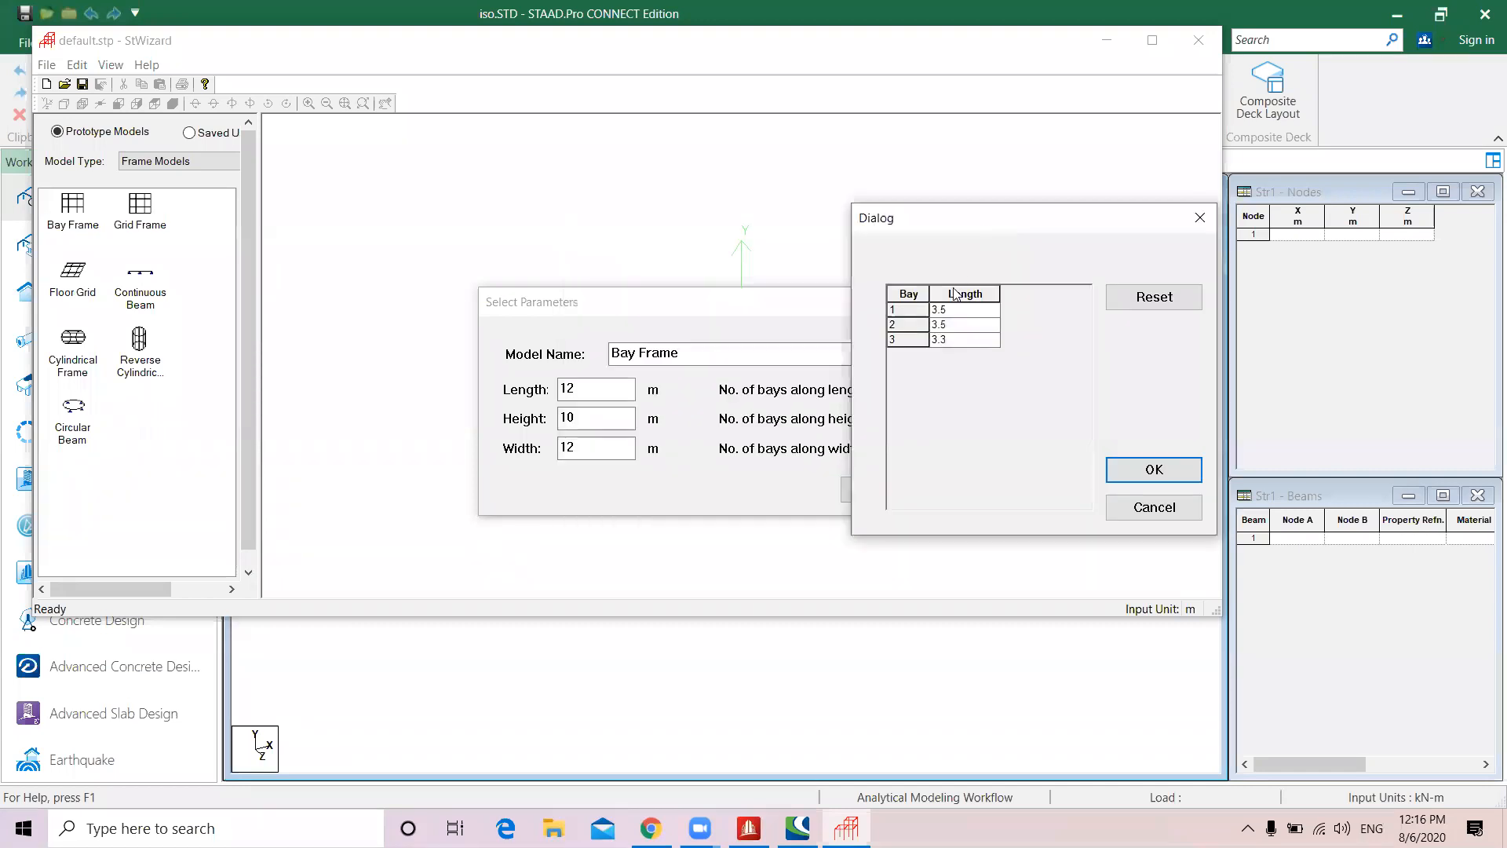
{"action": "left_click", "coordinate": [964, 342]}
{"action": "type", "text": "3"}
{"action": "left_click", "coordinate": [1133, 469]}
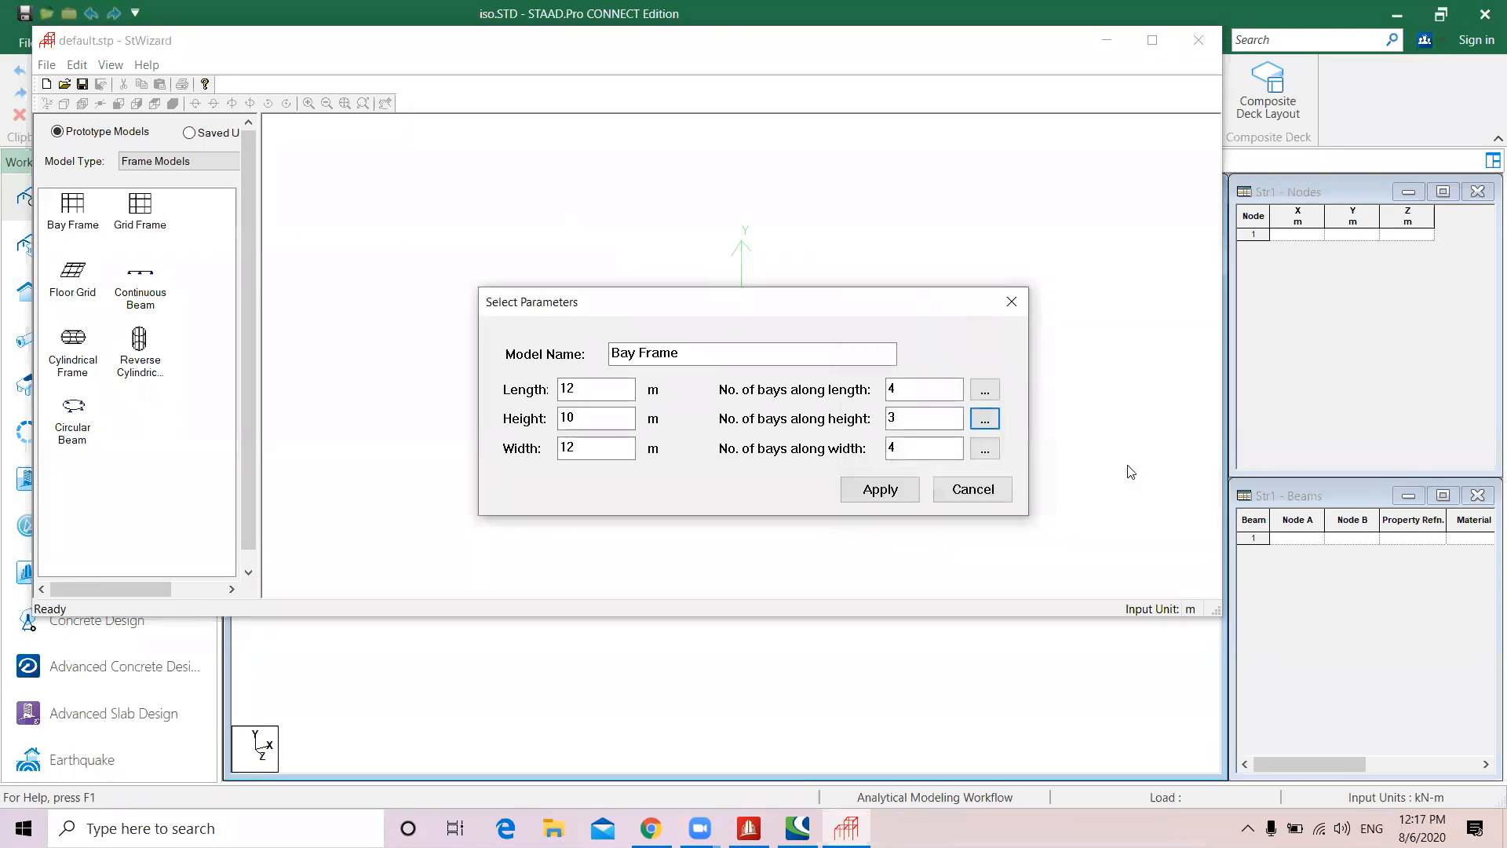
Generate the bay frame and transfer it from the wizard into the STAAD.Pro model
{"action": "left_click", "coordinate": [881, 490]}
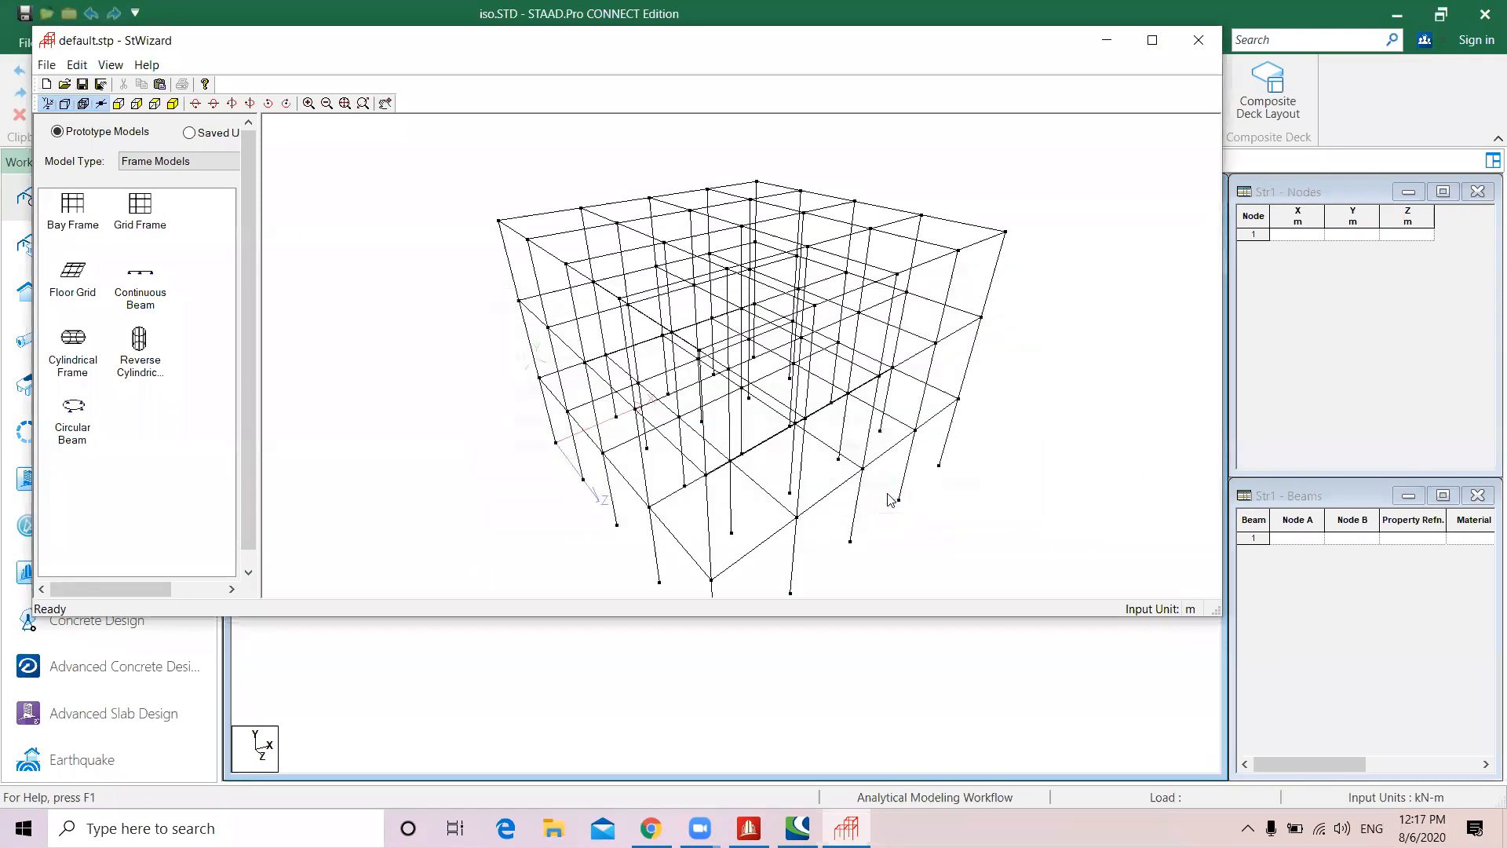
{"action": "left_click", "coordinate": [1197, 37]}
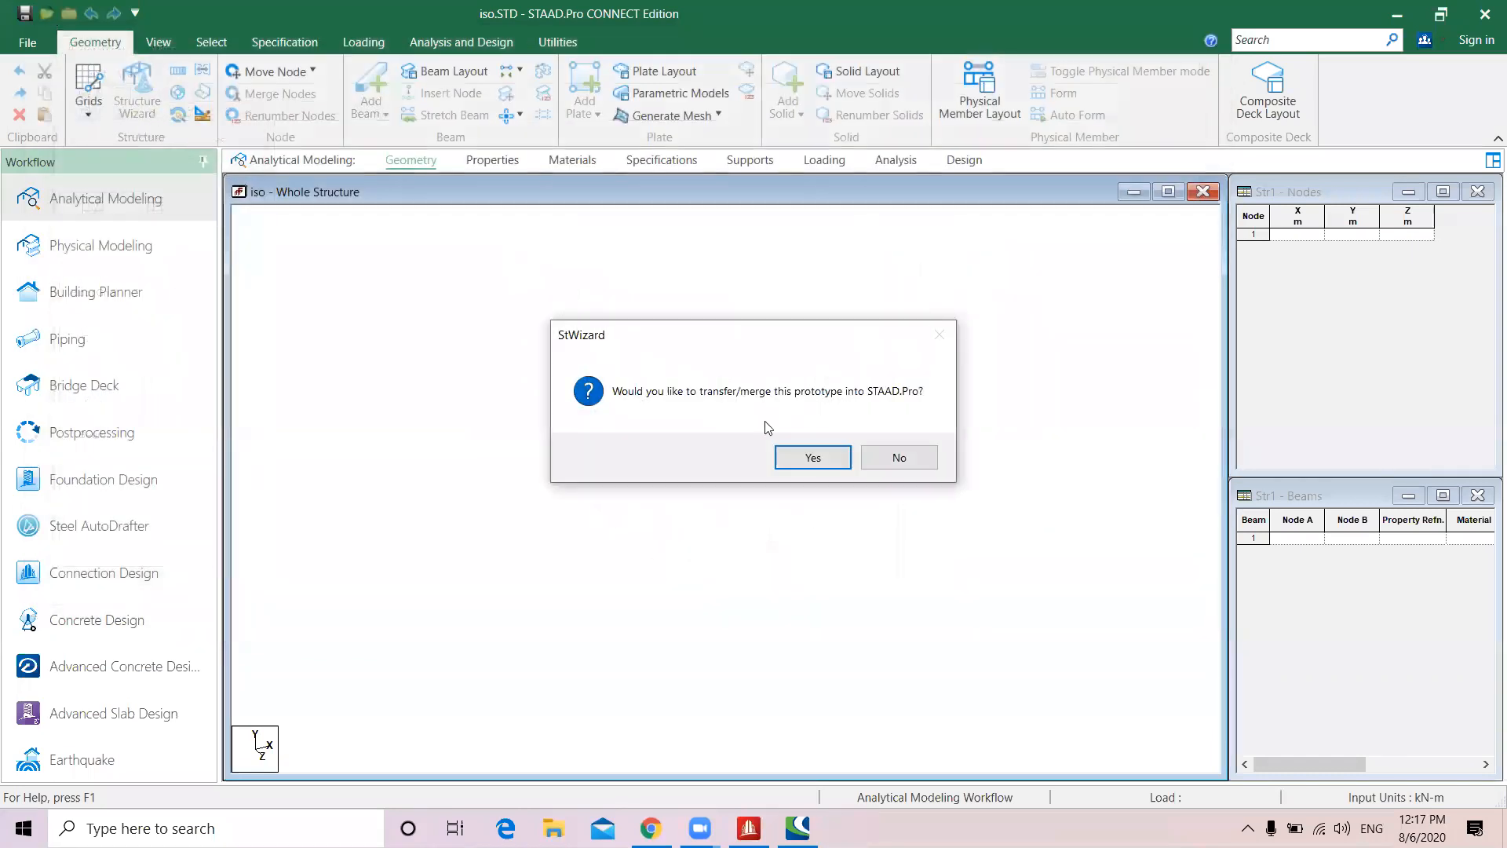
{"action": "left_click", "coordinate": [806, 459]}
{"action": "left_click", "coordinate": [938, 404]}
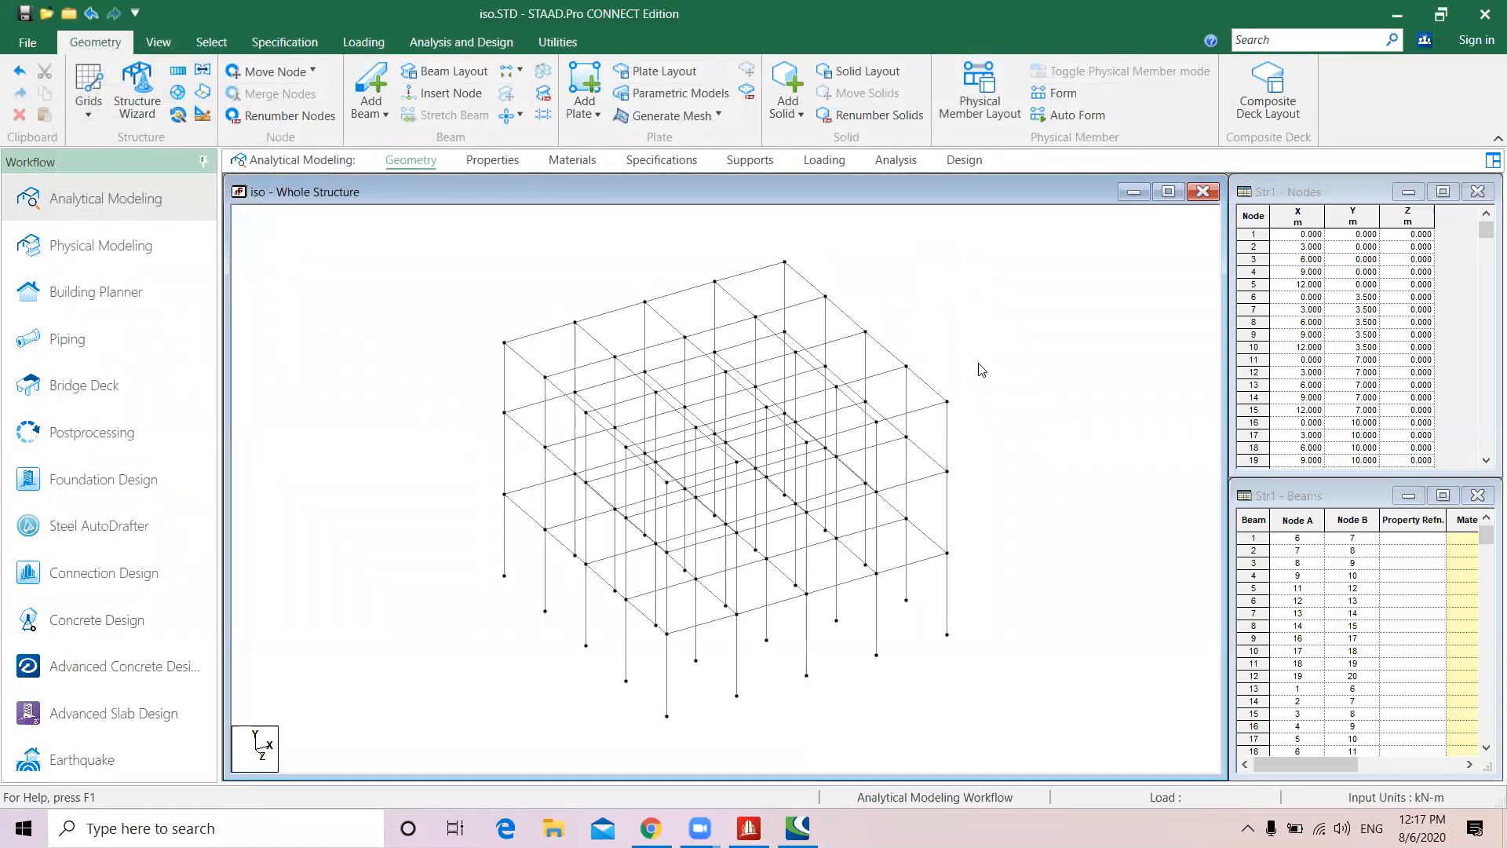
{"action": "scroll", "coordinate": [979, 370], "scroll_direction": "up", "scroll_amount": 2}
{"action": "scroll", "coordinate": [721, 529], "scroll_direction": "down", "scroll_amount": 2}
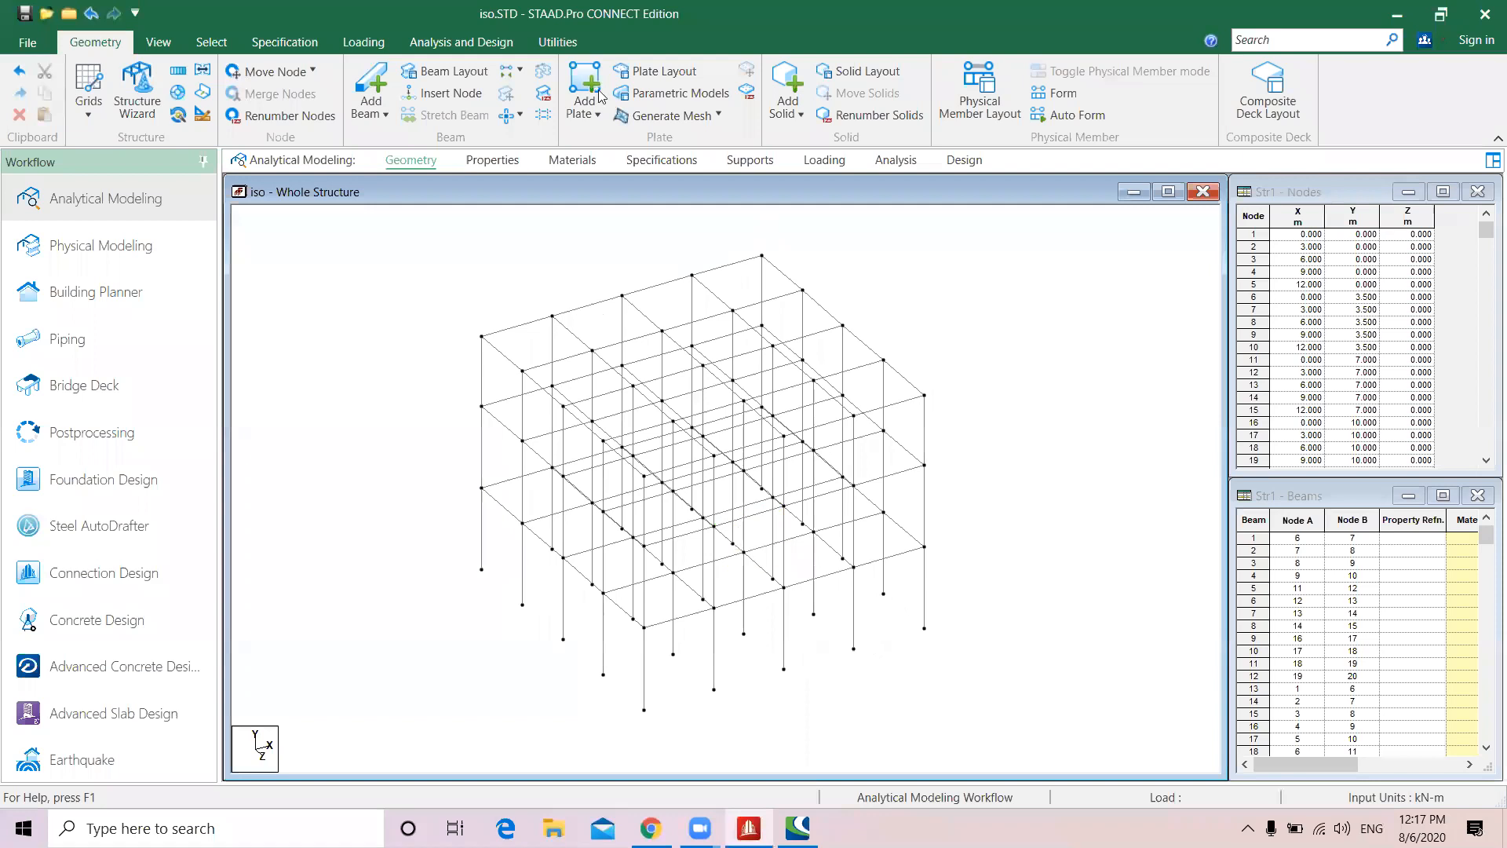
Define a rectangular concrete section with YD 0.3 m and ZD 0.3 m
{"action": "left_click", "coordinate": [479, 158]}
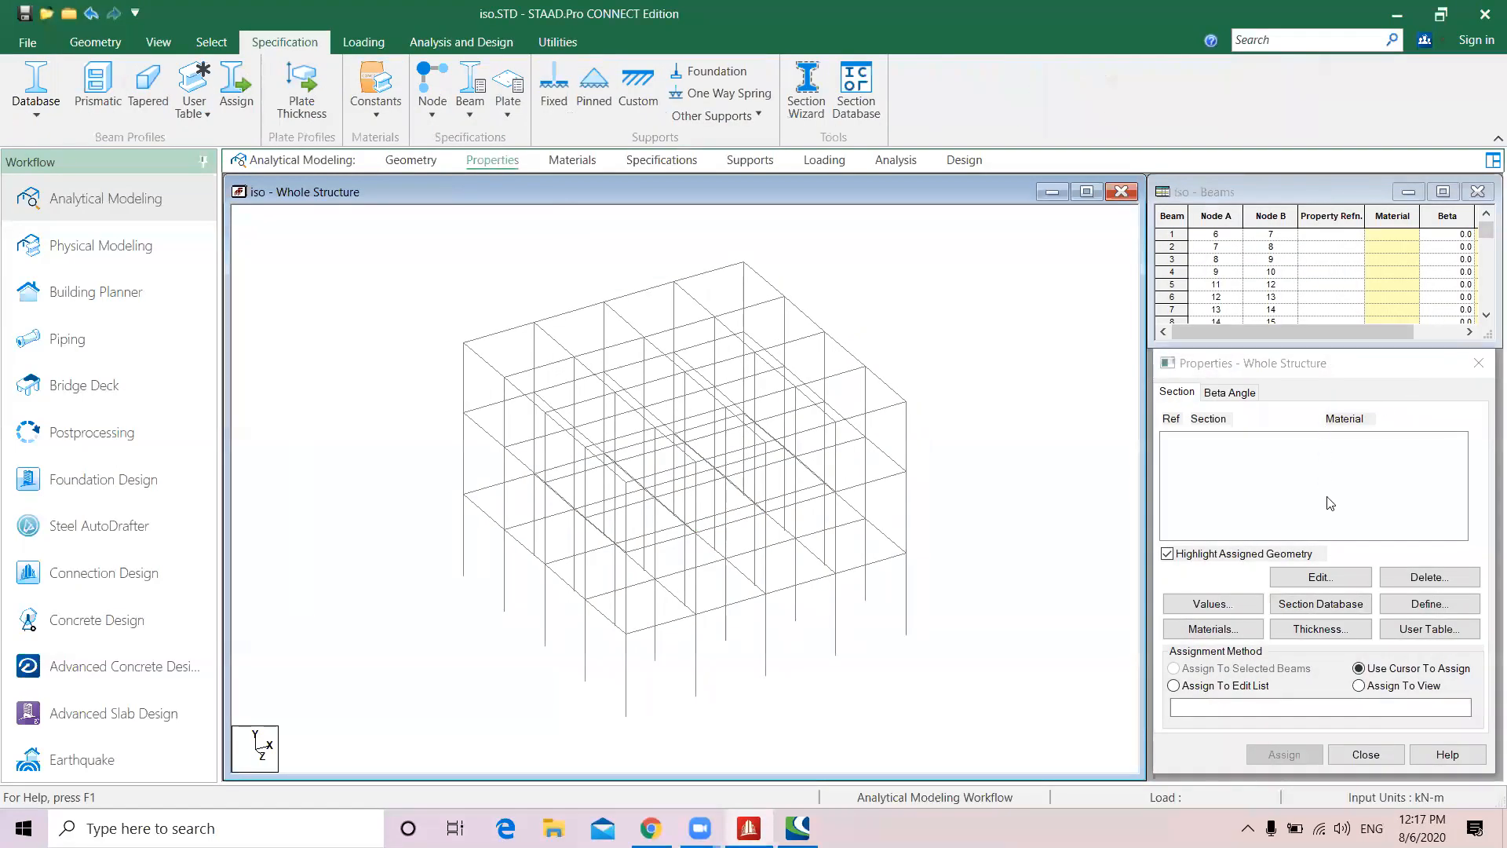
{"action": "left_click", "coordinate": [1438, 608]}
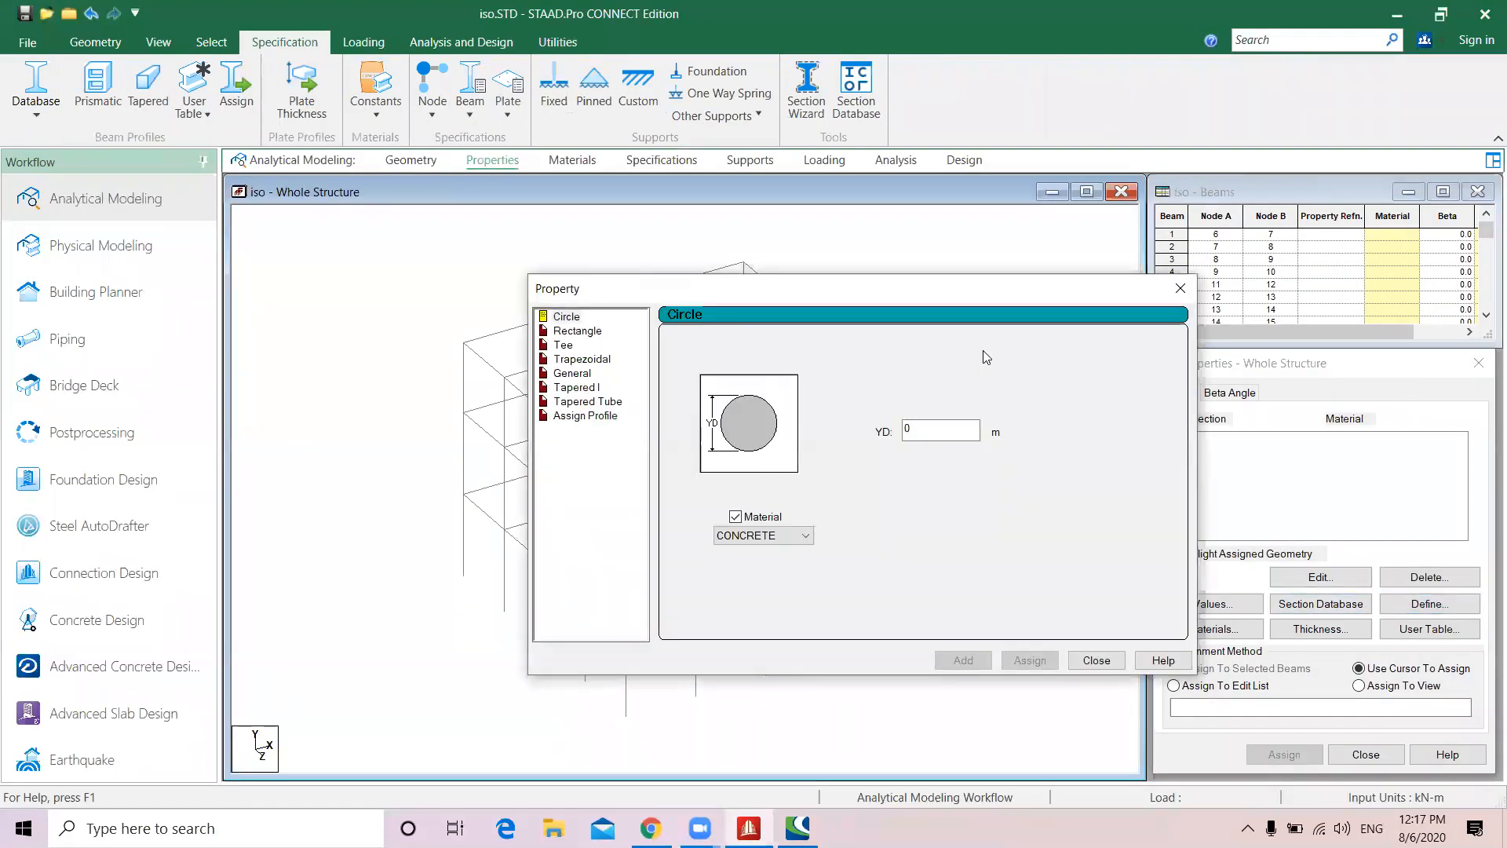
{"action": "left_click", "coordinate": [570, 333]}
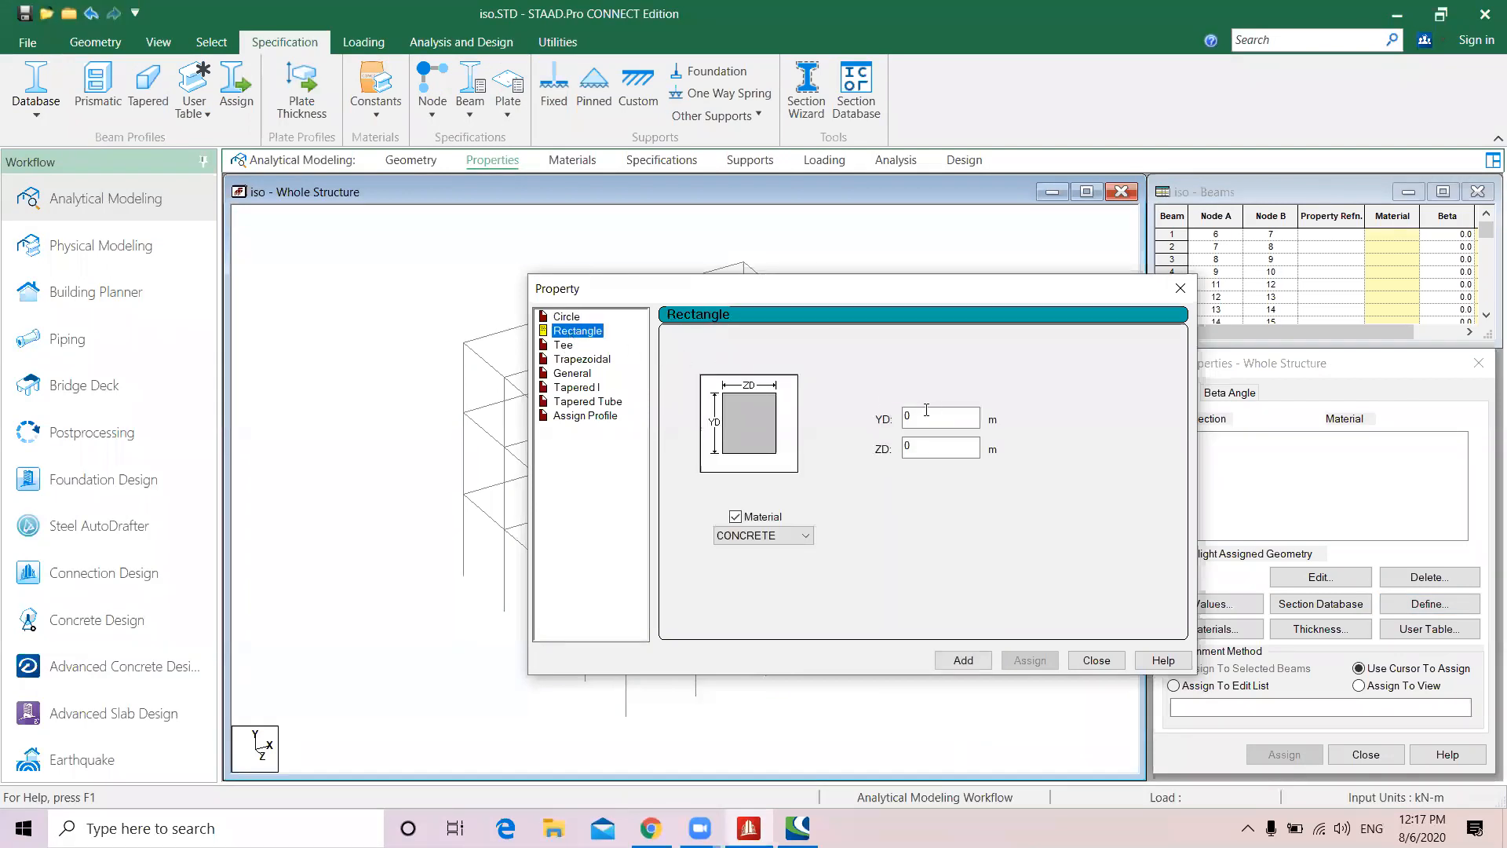
{"action": "key", "text": "Tab"}
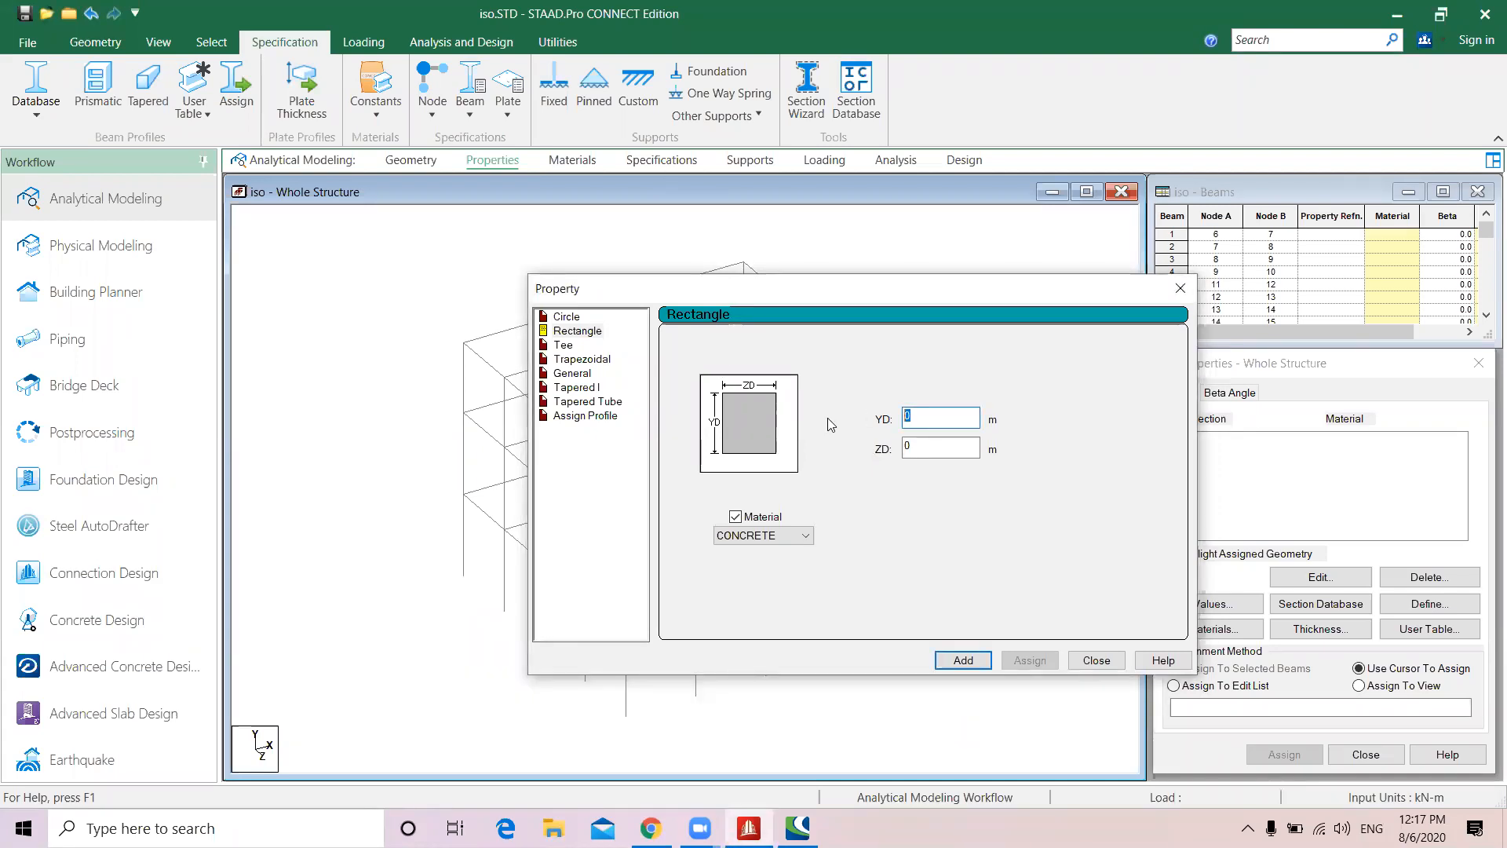
{"action": "type", "text": "."}
{"action": "type", "text": "3"}
{"action": "key", "text": "Tab"}
{"action": "type", "text": ".3"}
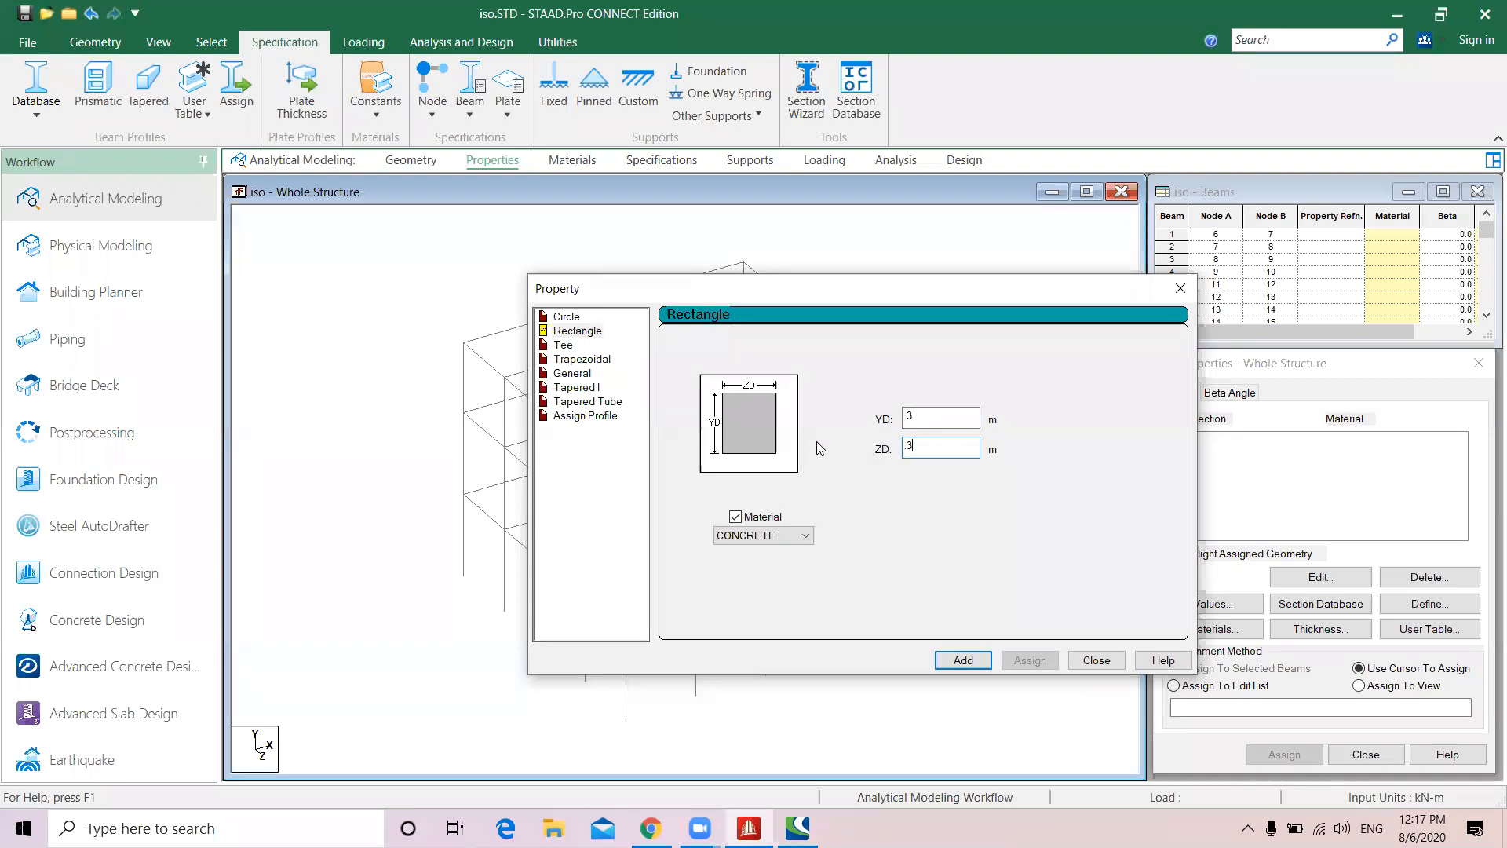
{"action": "left_click", "coordinate": [964, 660]}
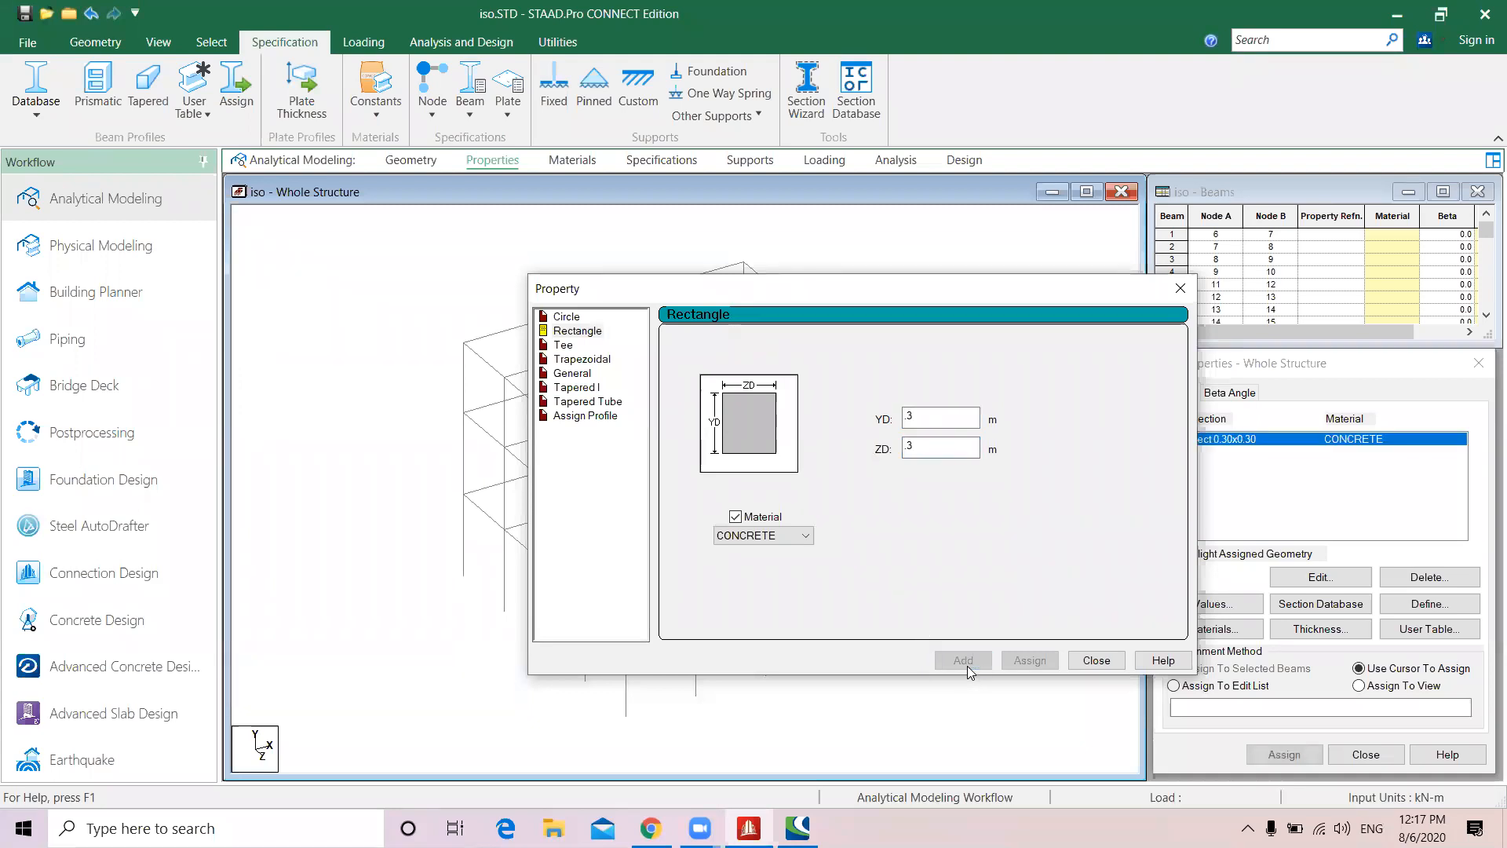
Add a second rectangular concrete section with YD 0.23 m and ZD 0.23 m, and finish defining sections
{"action": "left_click", "coordinate": [918, 413]}
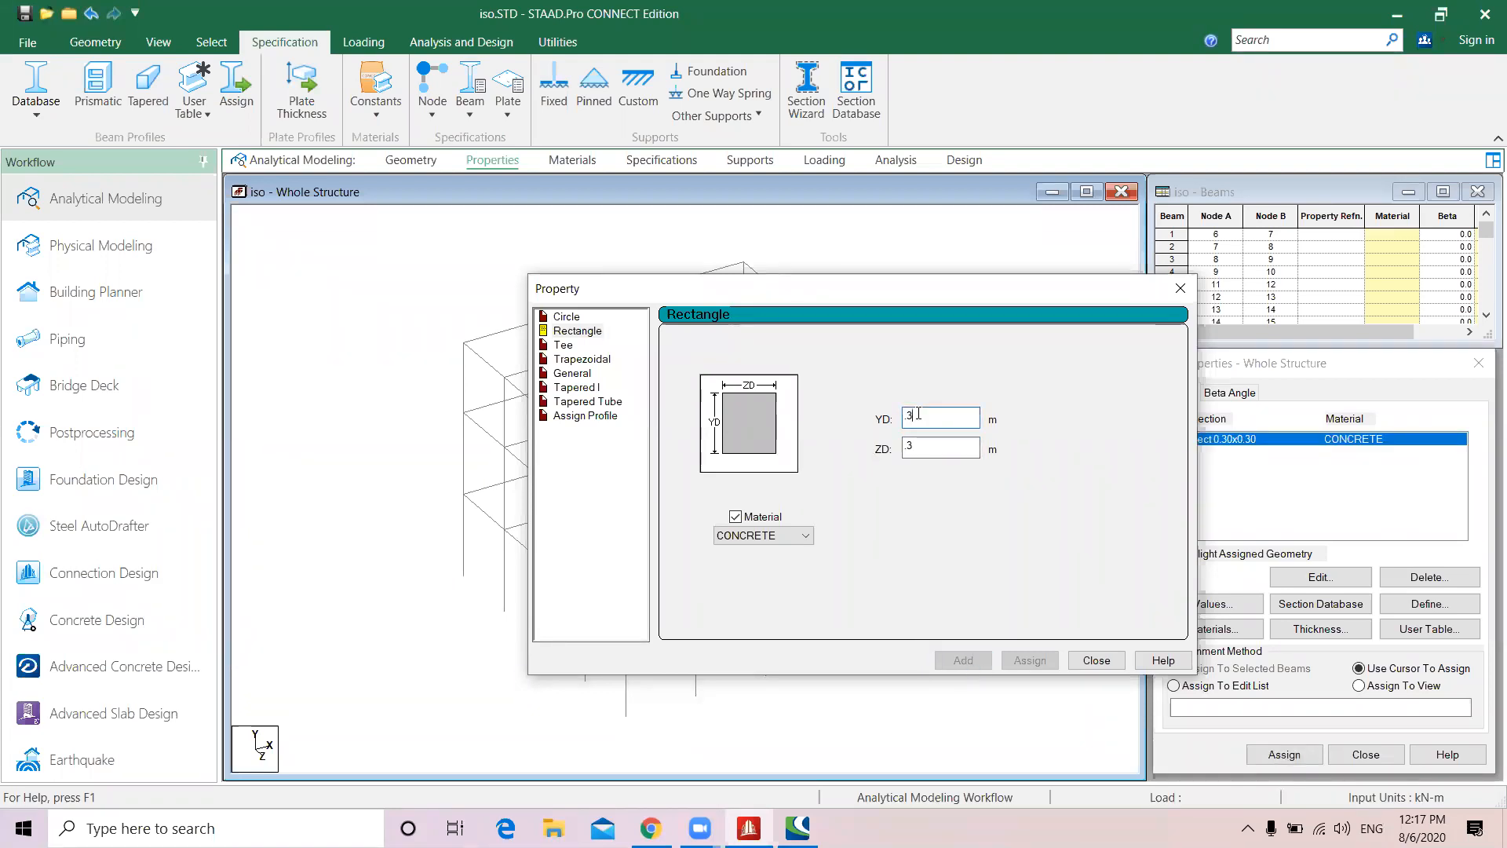
{"action": "key", "text": "Left"}
{"action": "type", "text": "2"}
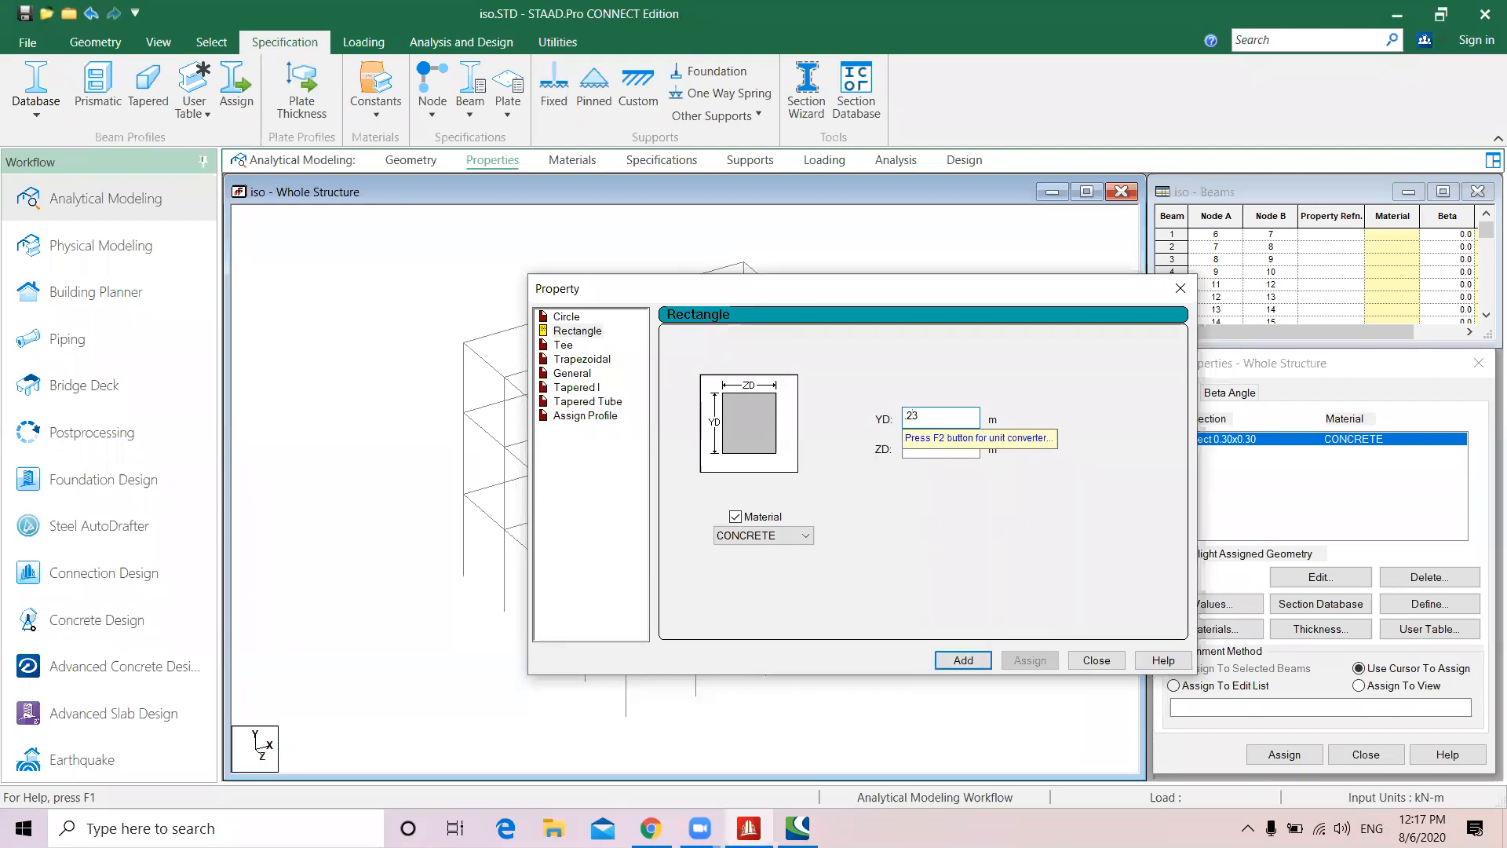
{"action": "key", "text": "Right"}
{"action": "key", "text": "BackSpace"}
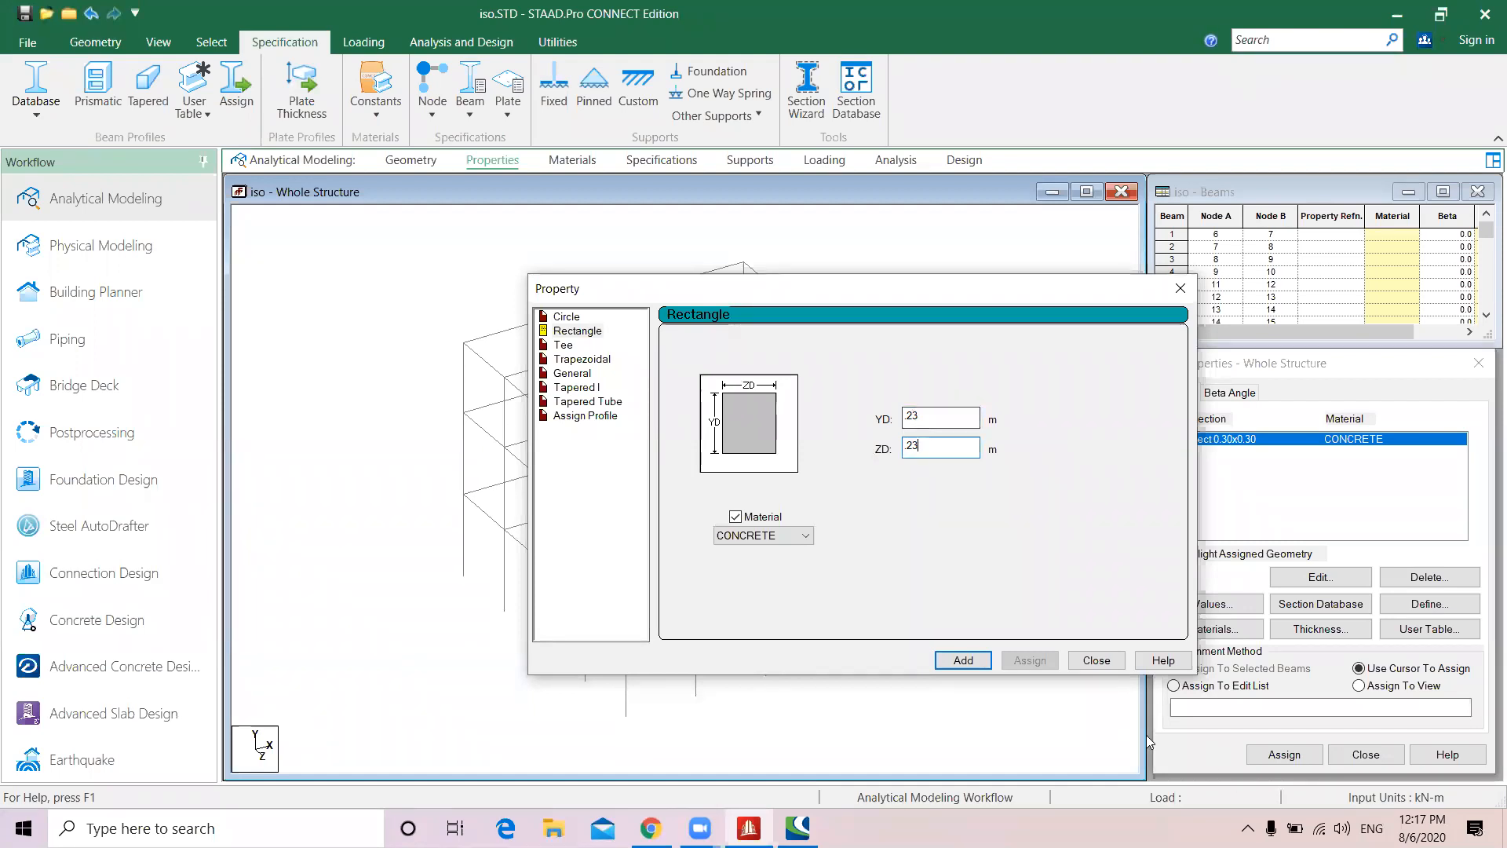
{"action": "left_click", "coordinate": [963, 660]}
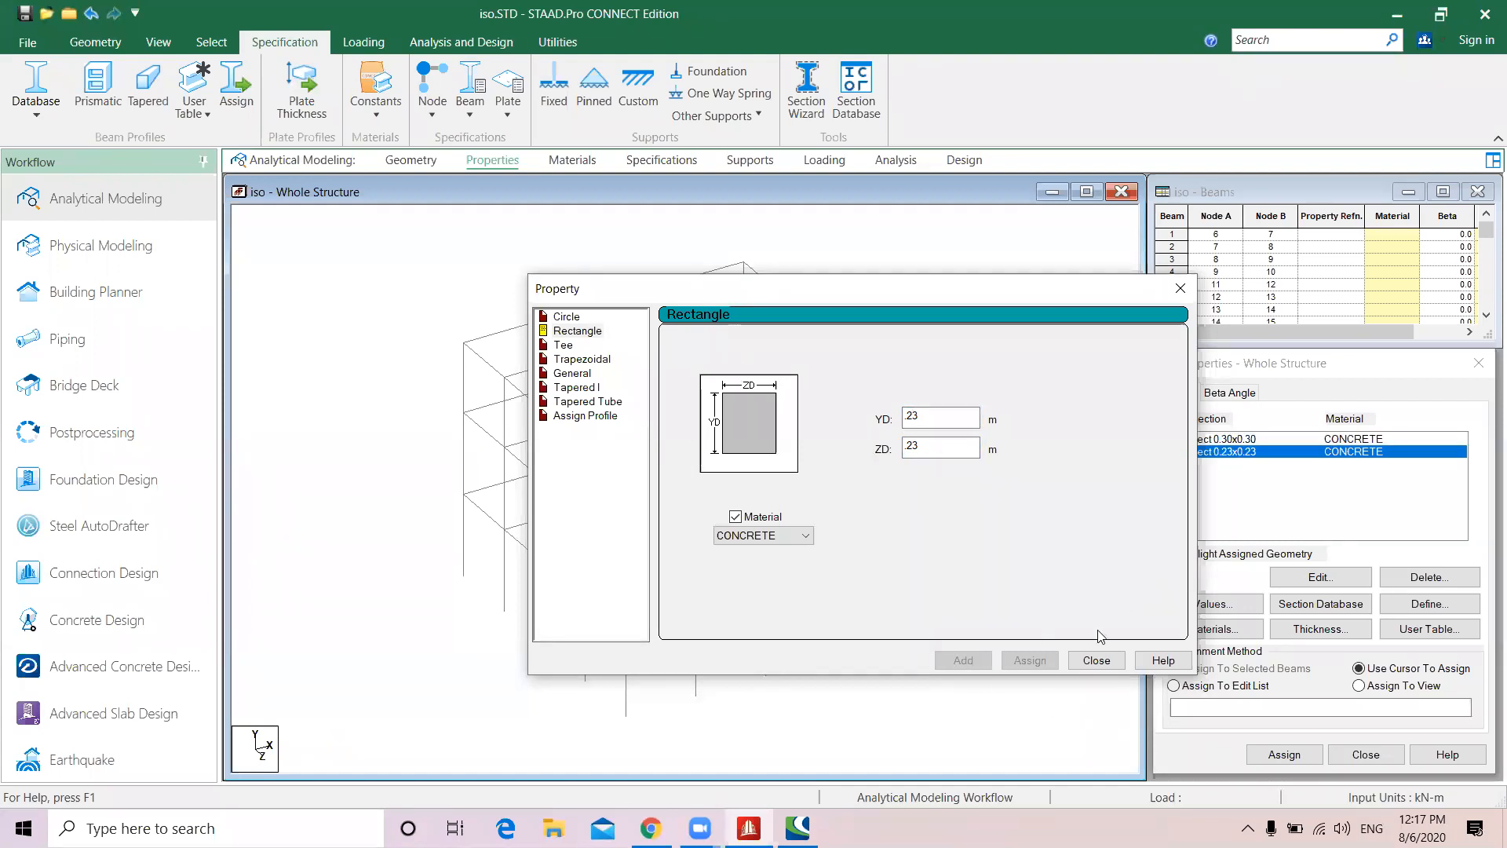
{"action": "left_click", "coordinate": [1097, 660]}
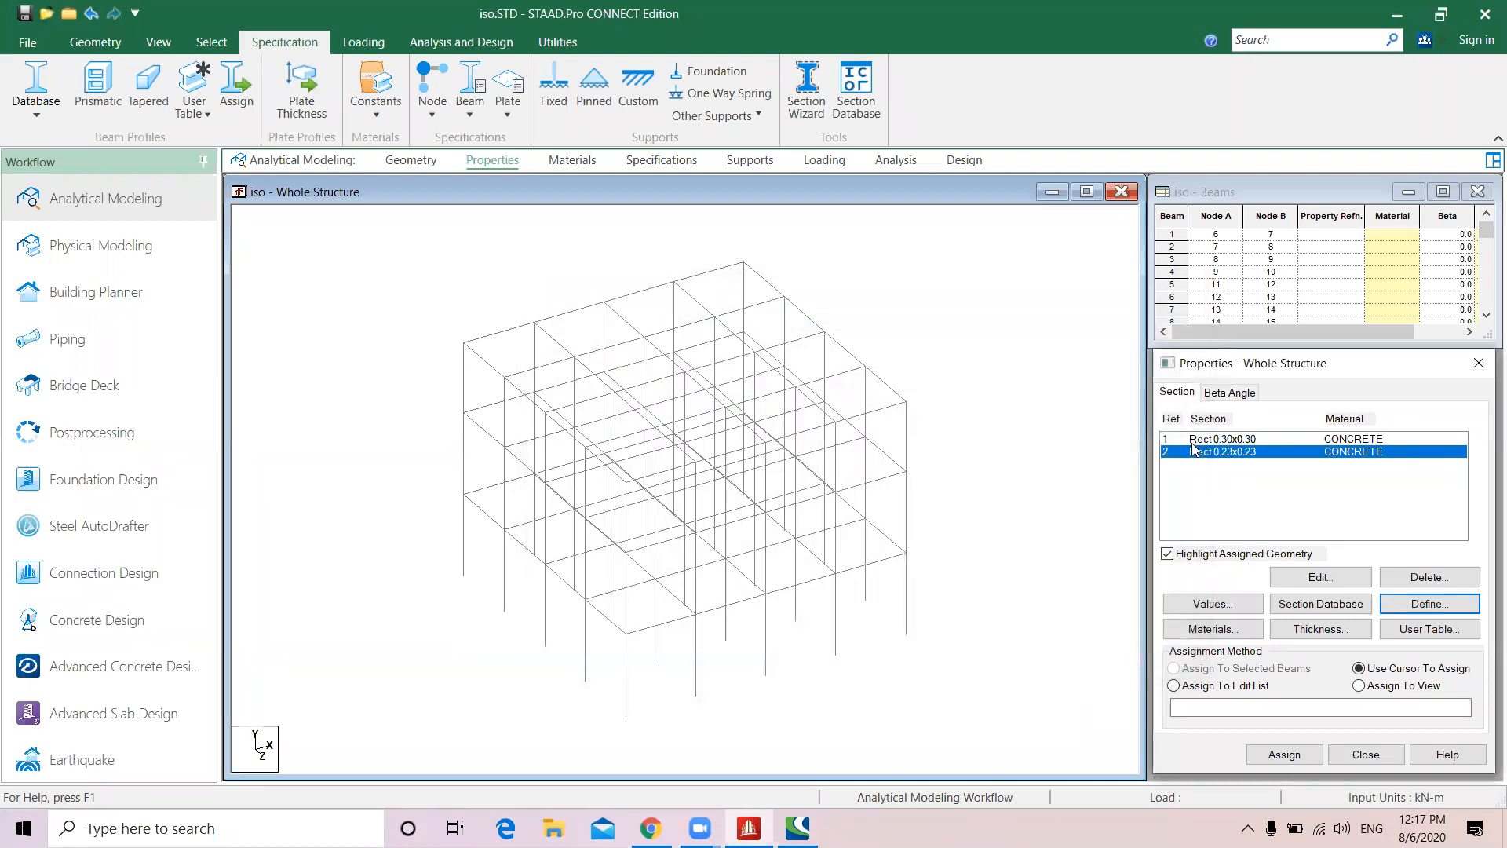
Assign the 0.23x0.23 rectangular section to all beams parallel to the X and Z axes
{"action": "left_click", "coordinate": [212, 44]}
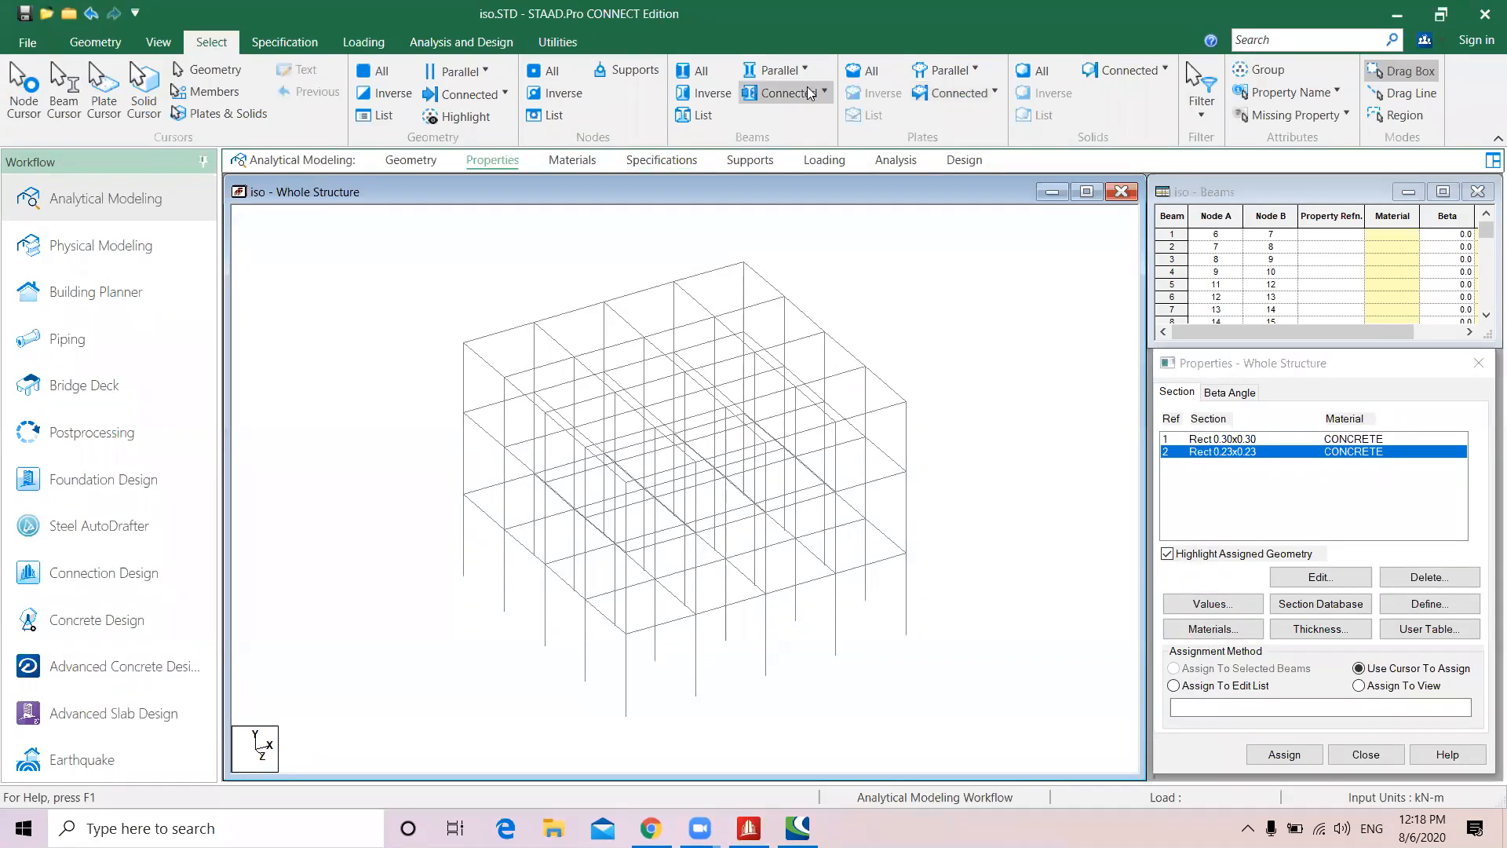
{"action": "left_click", "coordinate": [780, 70]}
{"action": "left_click", "coordinate": [781, 98]}
{"action": "left_click", "coordinate": [779, 70]}
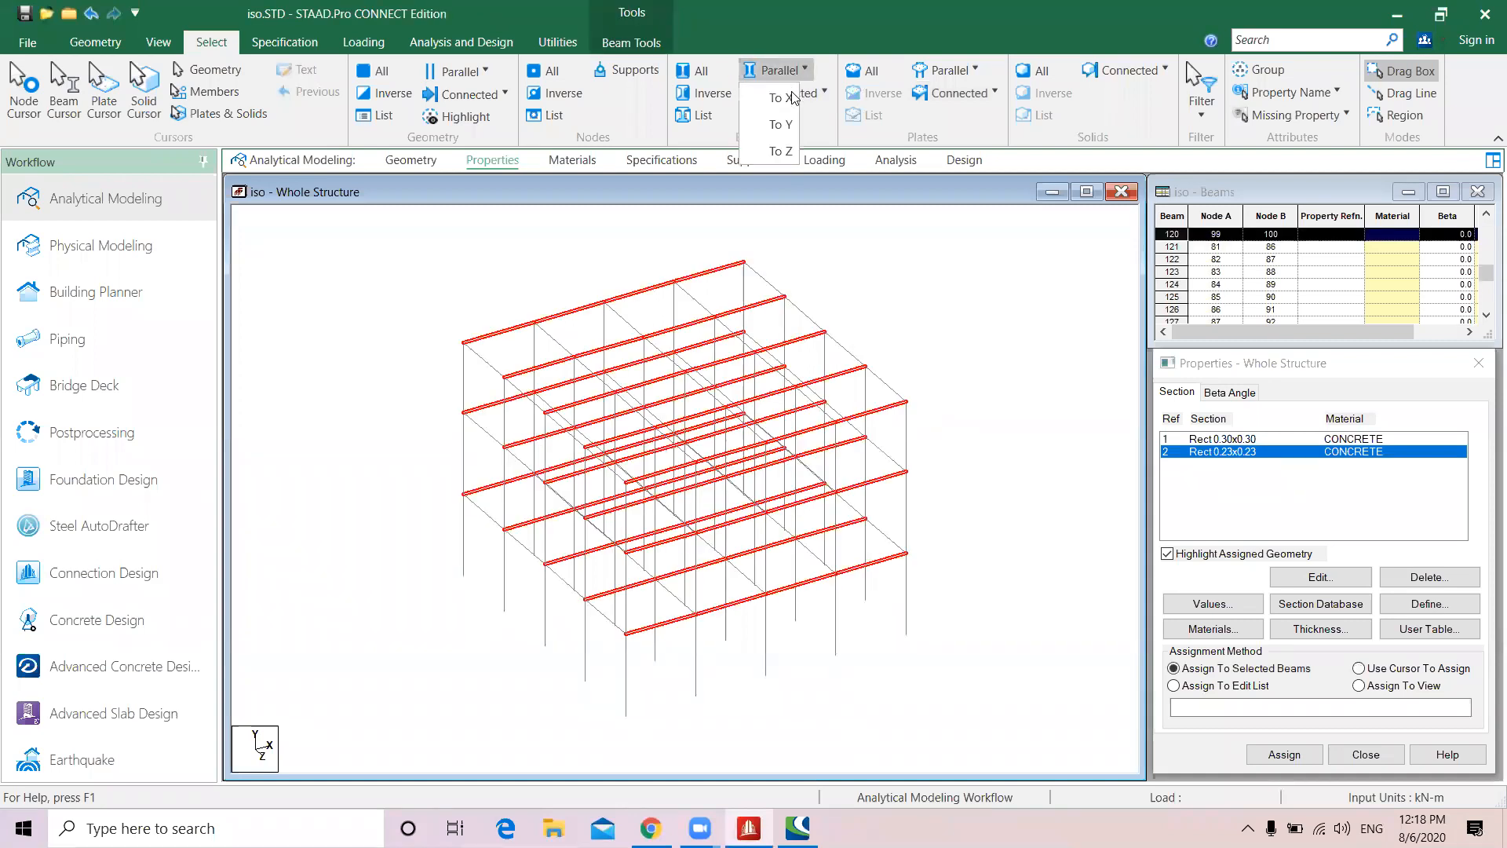
{"action": "left_click", "coordinate": [781, 151]}
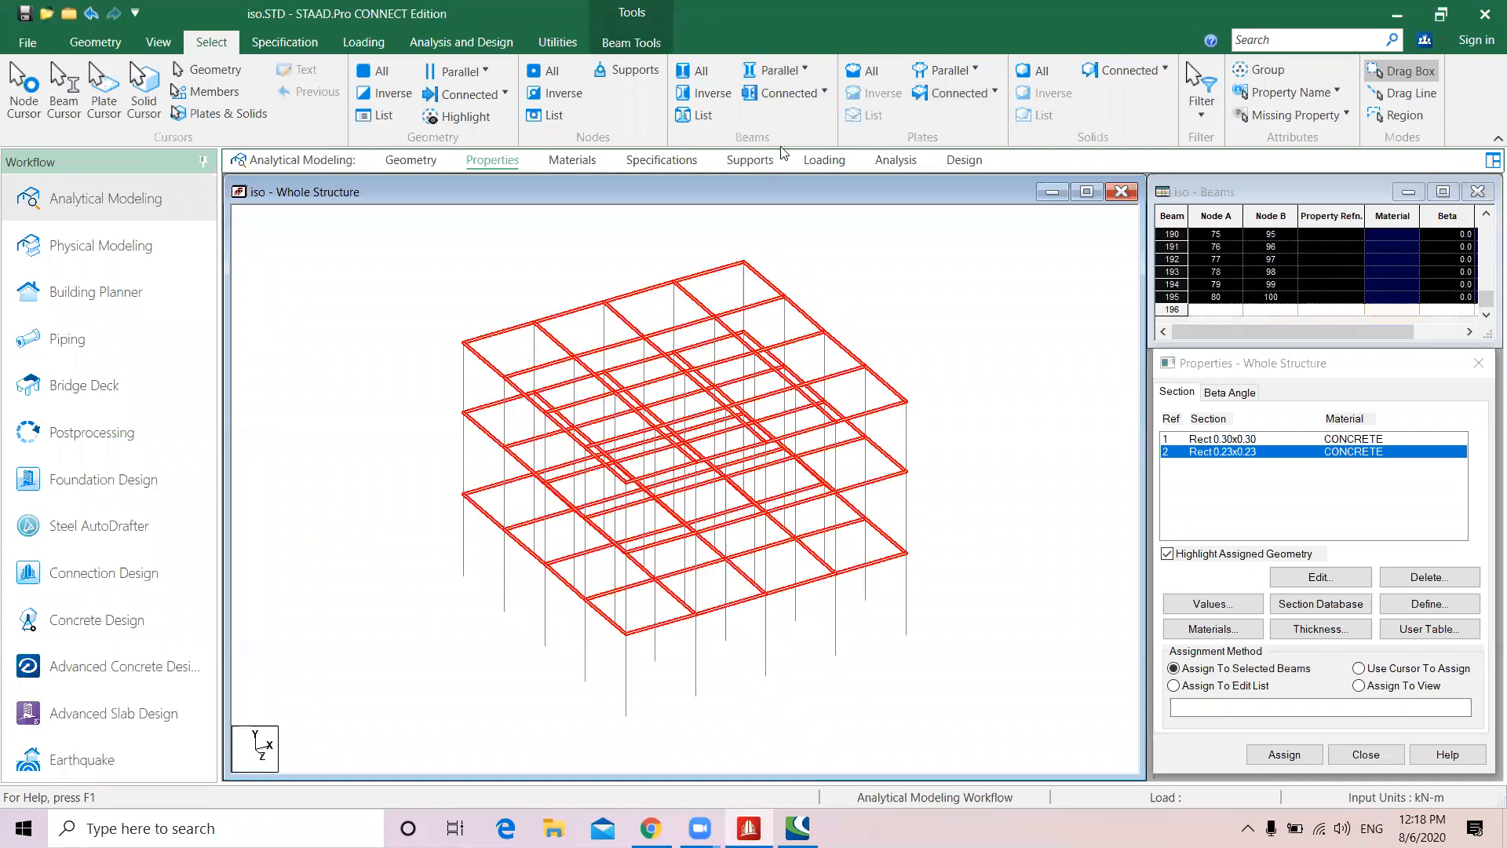
{"action": "left_click", "coordinate": [1274, 753]}
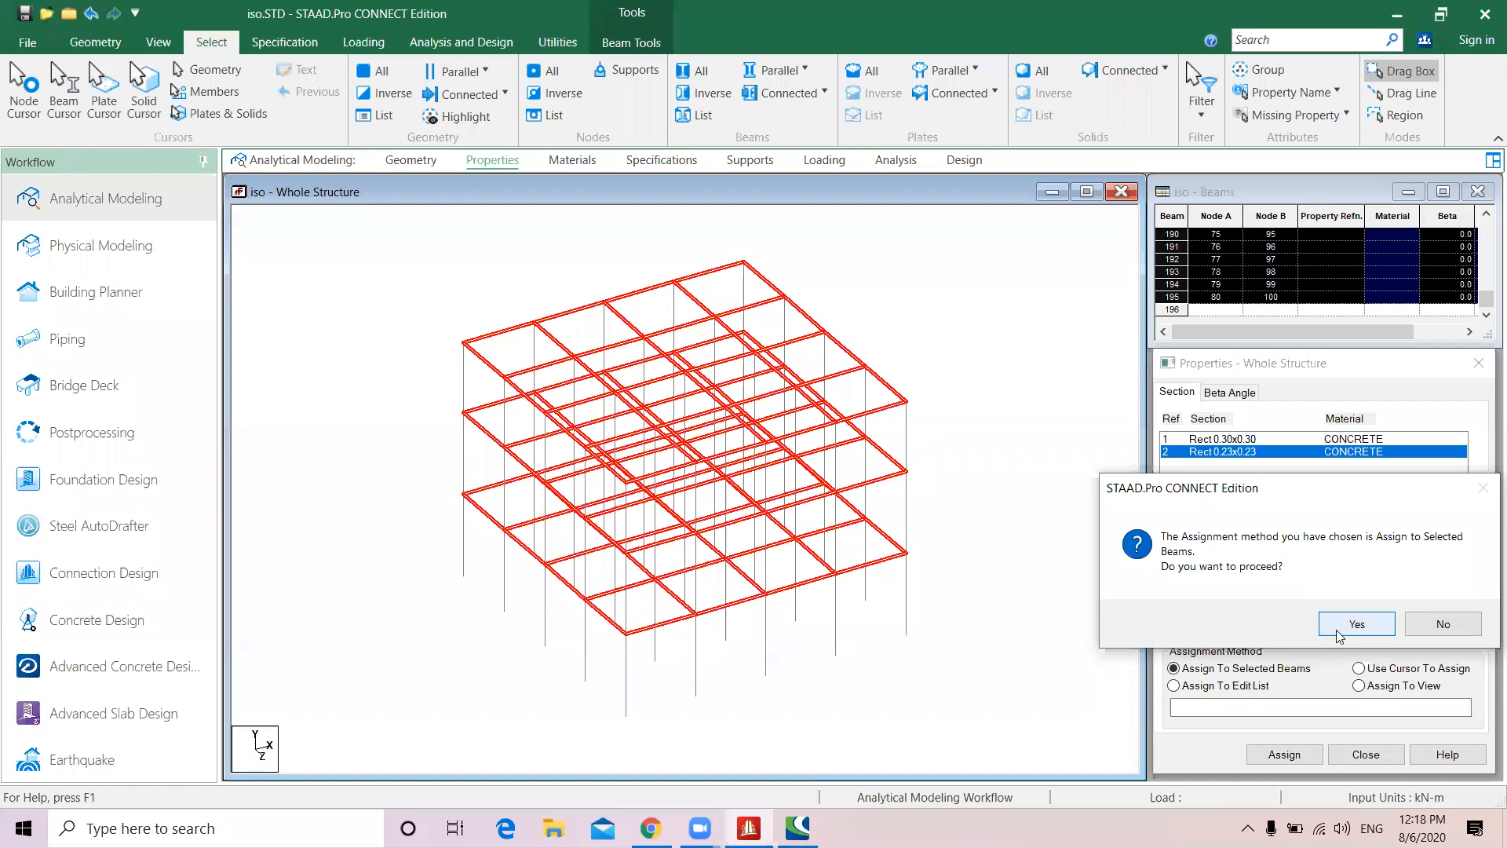
{"action": "left_click", "coordinate": [1343, 620]}
Assign the 0.30x0.30 rectangular section to all columns parallel to the Y axis and clear the selection
{"action": "left_click", "coordinate": [1235, 441]}
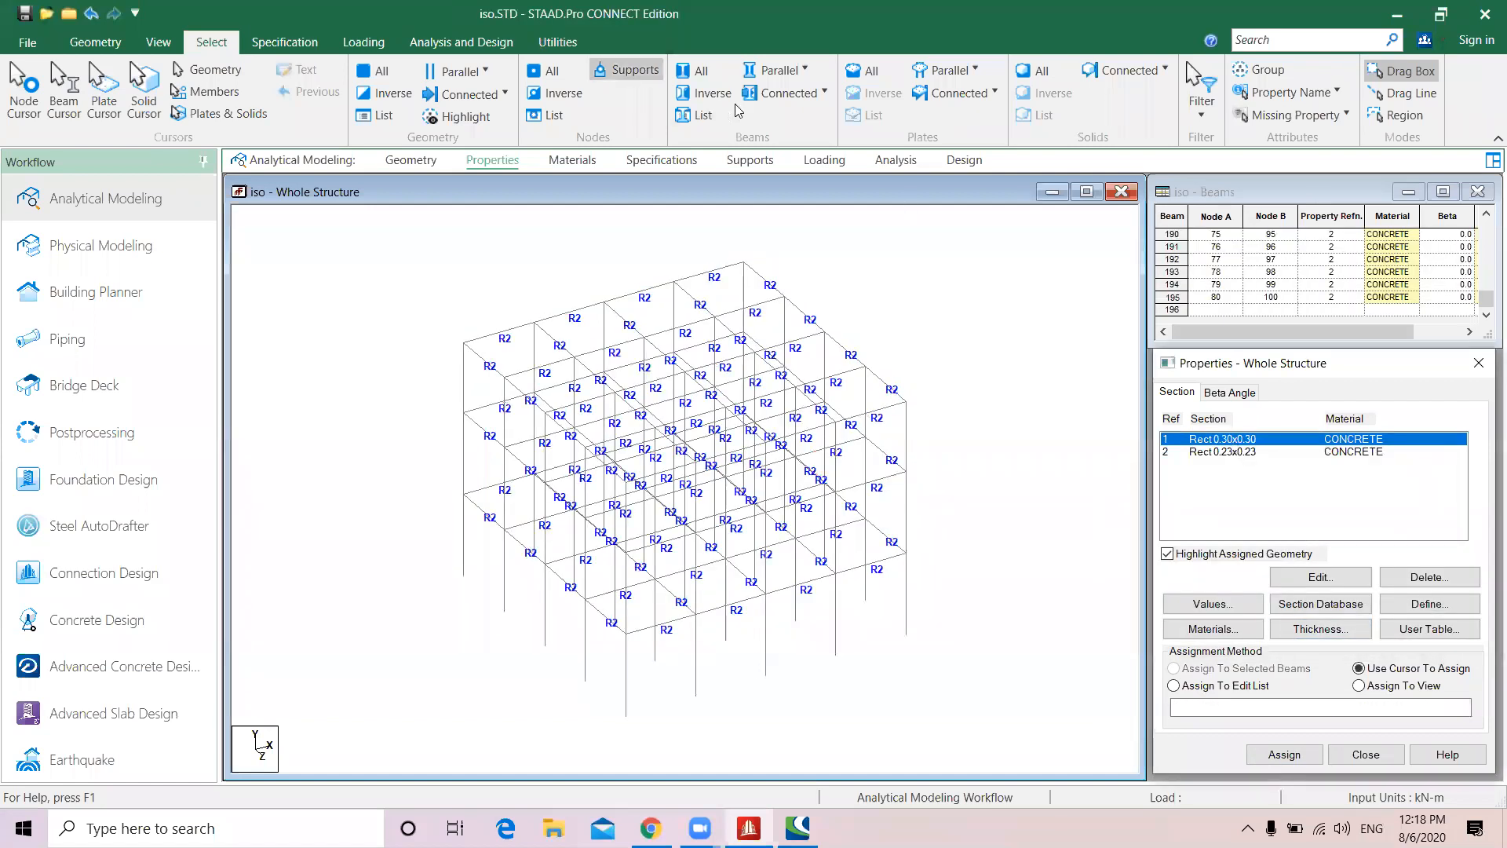
{"action": "left_click", "coordinate": [781, 72]}
{"action": "left_click", "coordinate": [780, 124]}
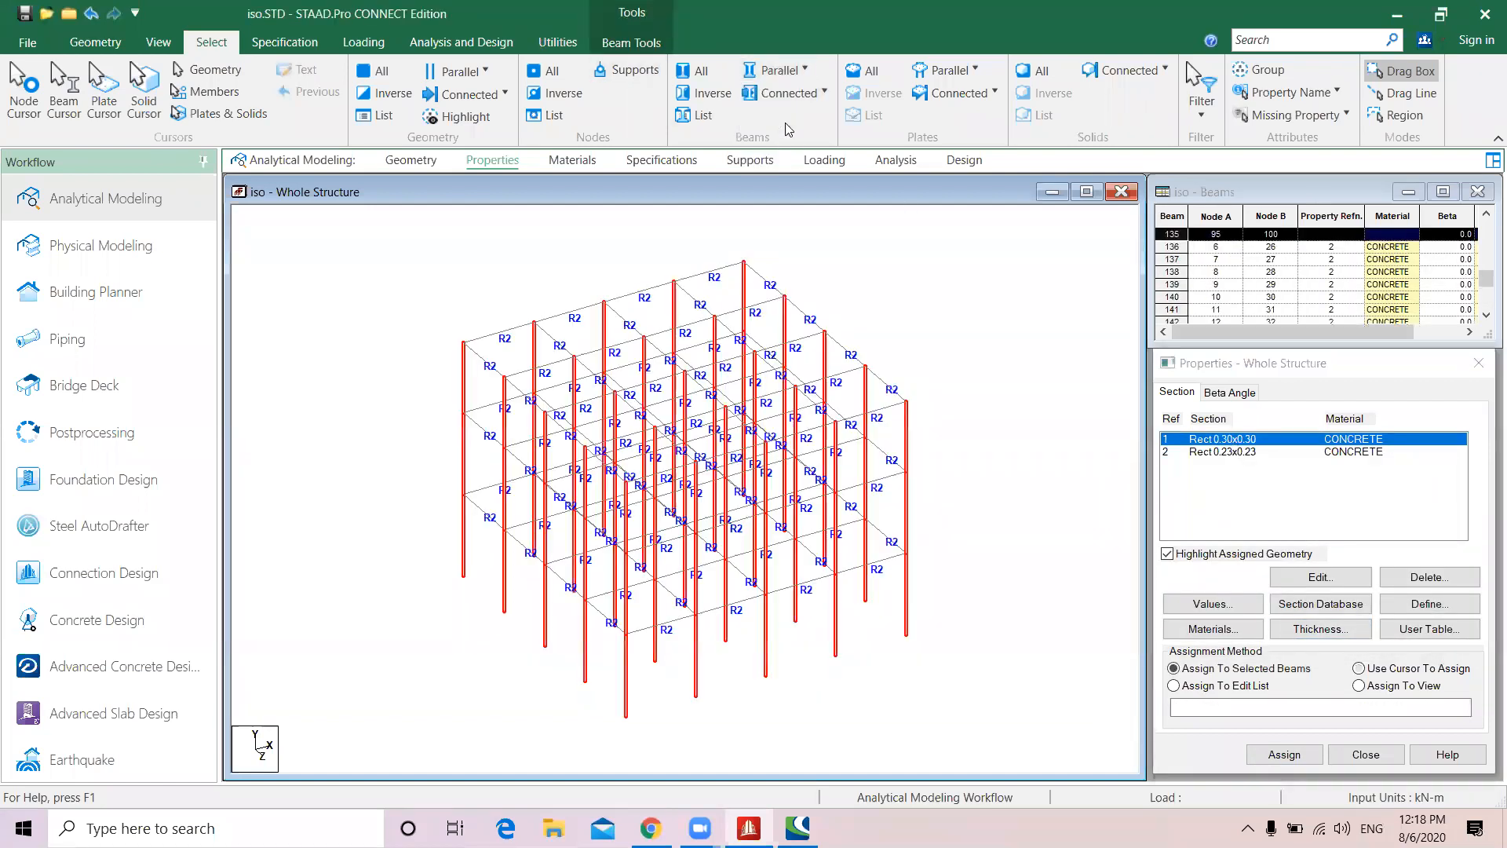
{"action": "left_click", "coordinate": [1282, 754]}
{"action": "left_click", "coordinate": [1341, 623]}
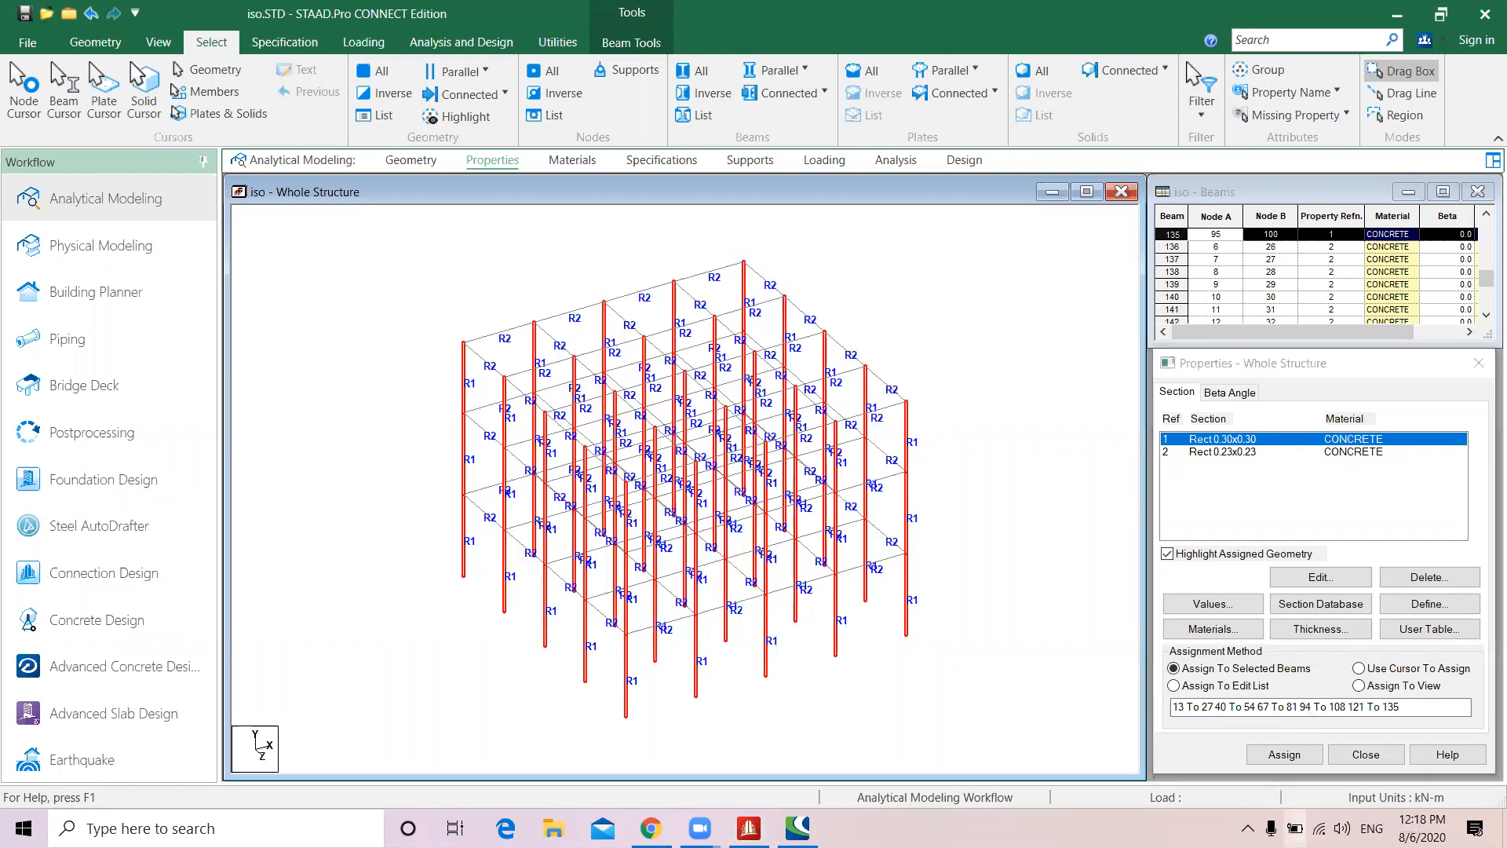
{"action": "left_click", "coordinate": [1296, 828]}
{"action": "left_click", "coordinate": [1088, 401]}
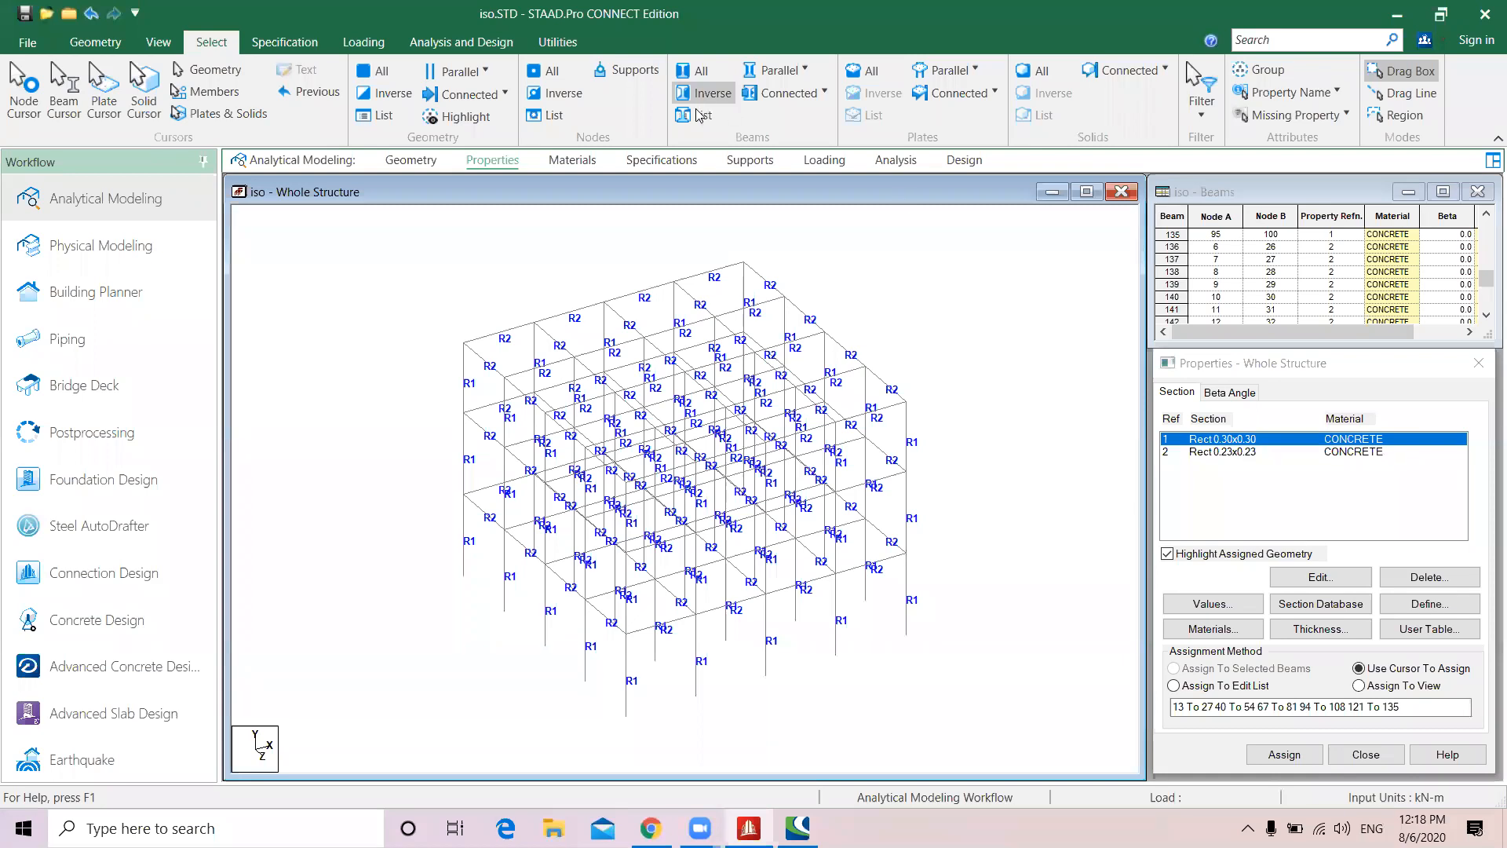
Create a new support definition for the structure
{"action": "left_click", "coordinate": [746, 164]}
{"action": "left_click", "coordinate": [1341, 611]}
{"action": "left_click", "coordinate": [1200, 784]}
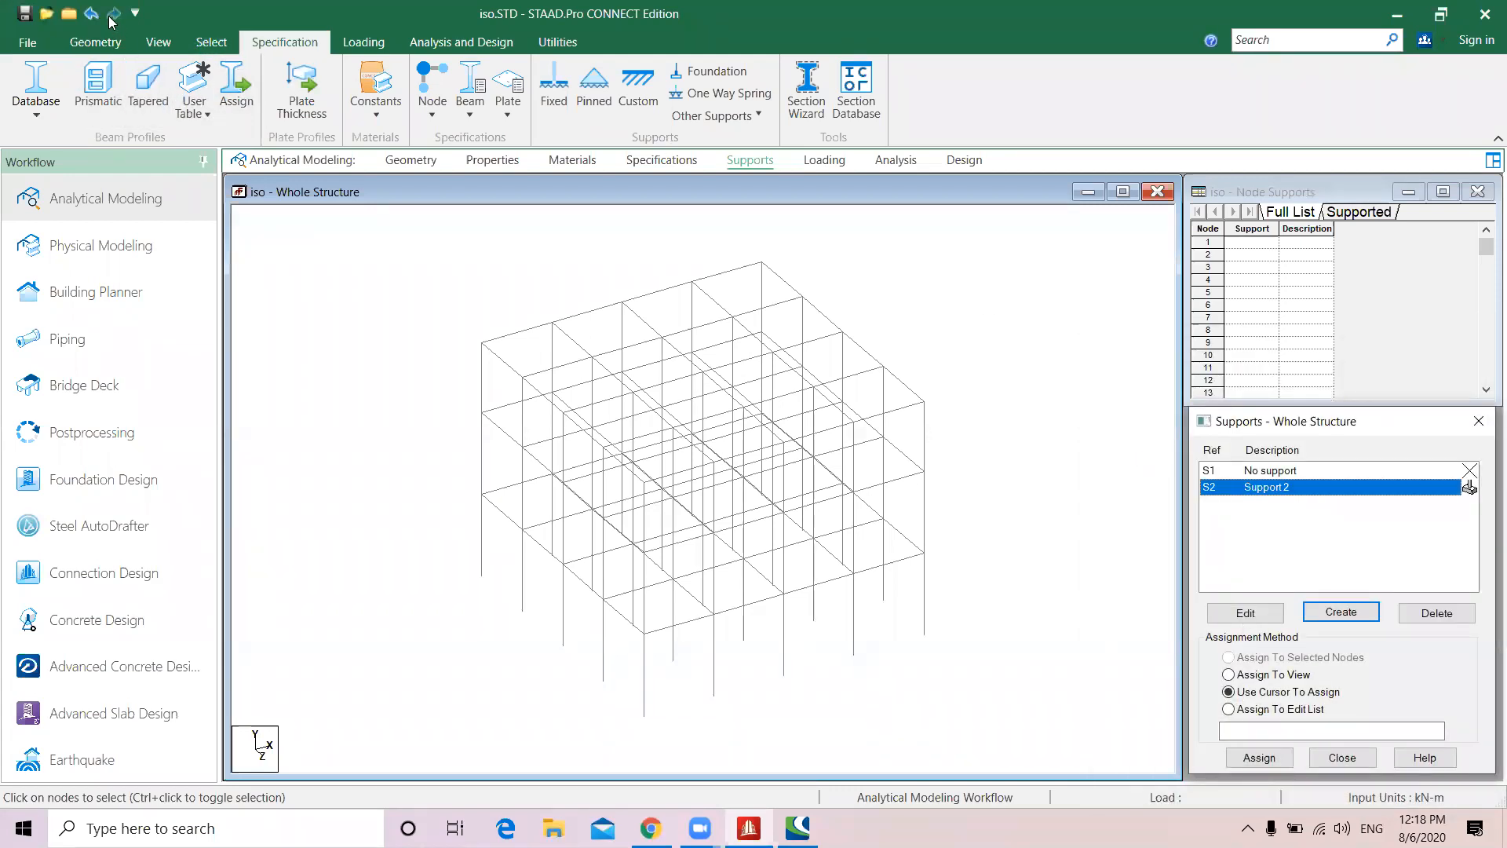
Assign Support 2 to all column-base nodes of the structure, selecting them in the front elevation, and return to the isometric view
{"action": "left_click", "coordinate": [155, 48]}
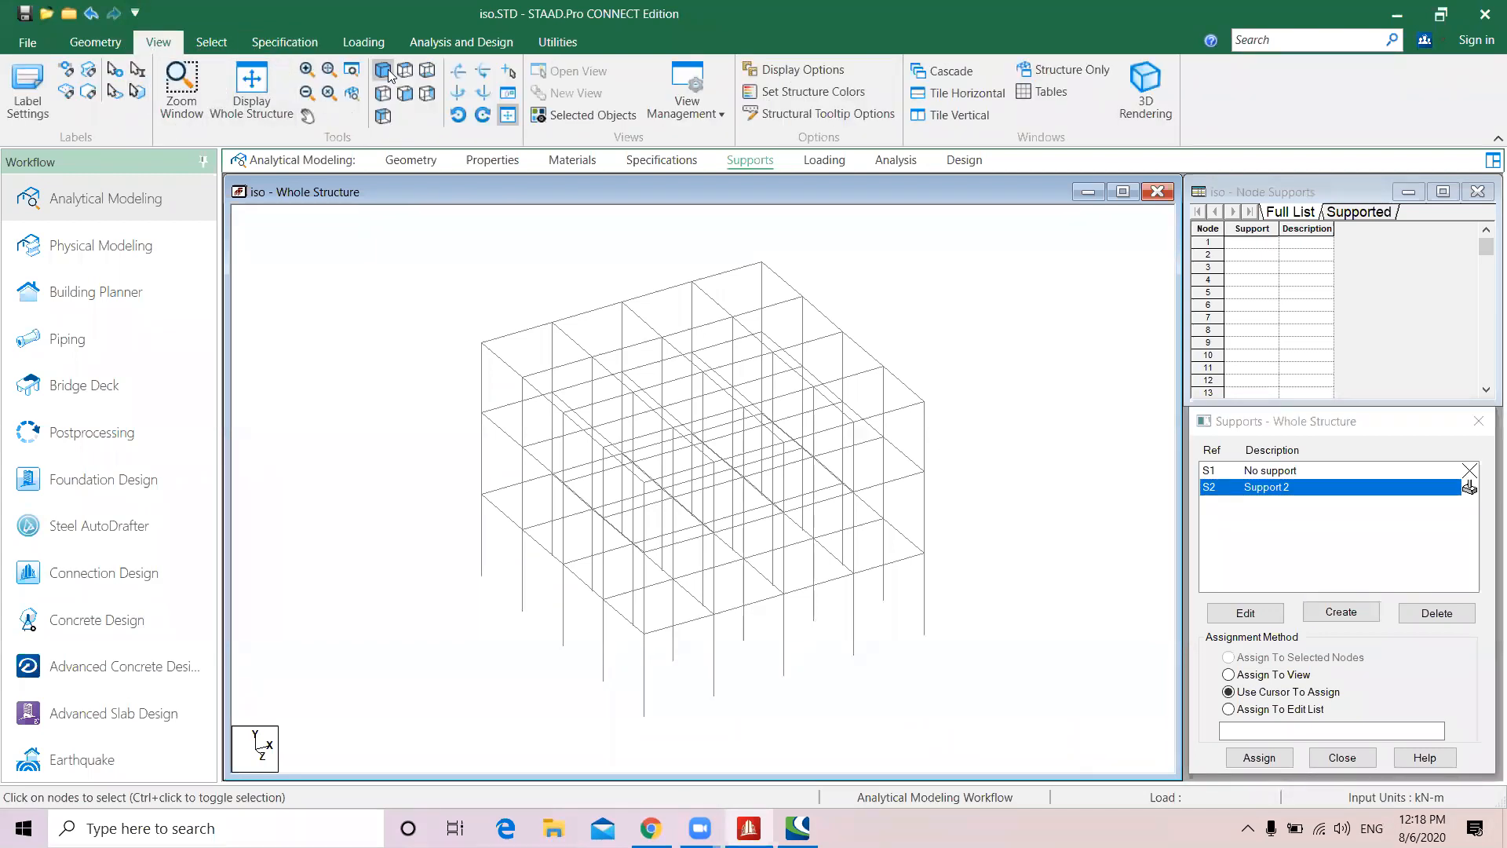
{"action": "left_click", "coordinate": [405, 92]}
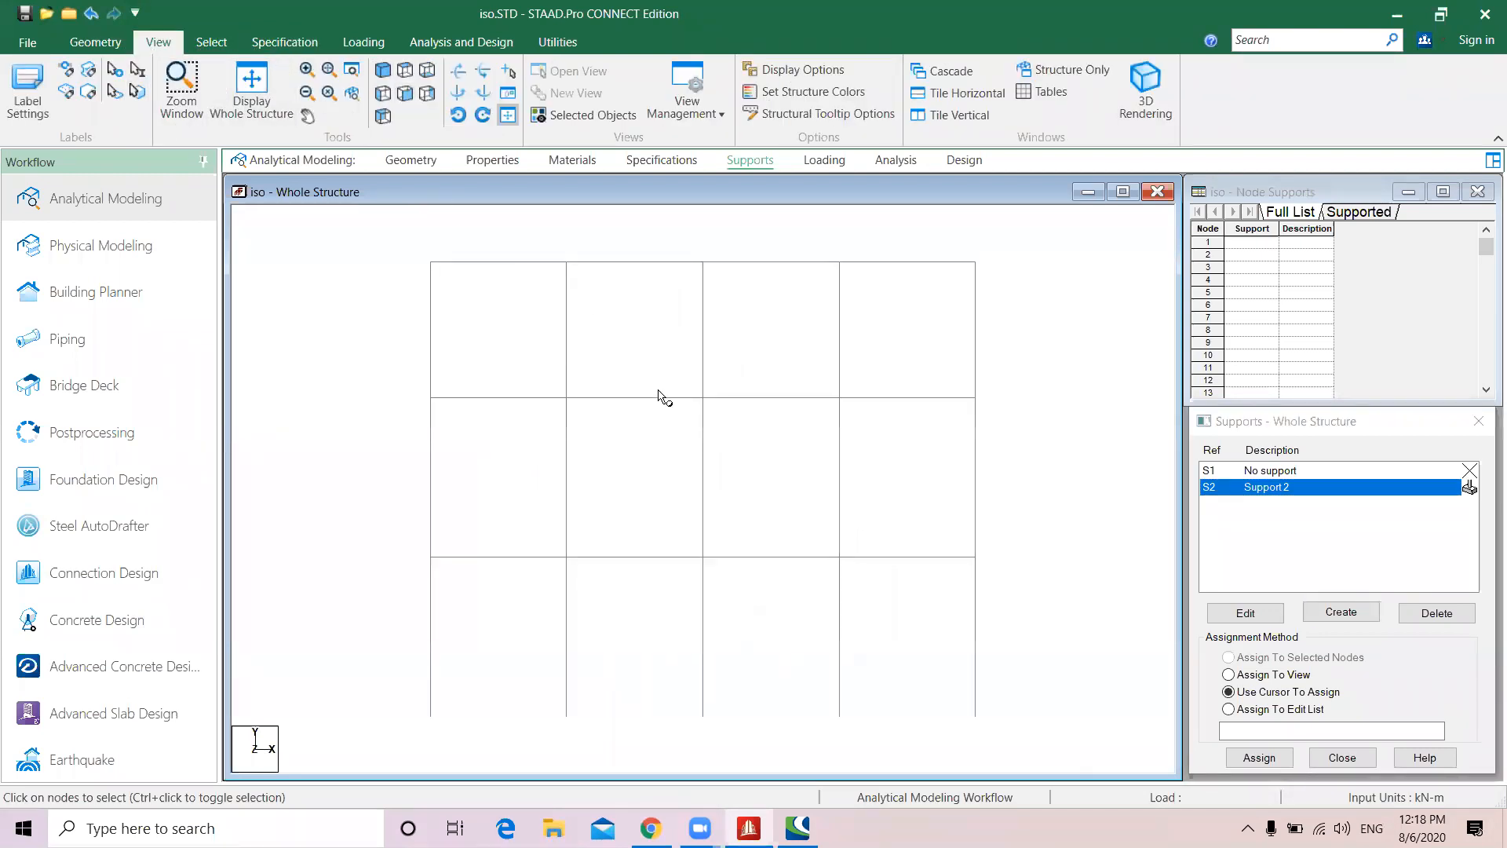
{"action": "left_click_drag", "start_coordinate": [986, 706], "coordinate": [412, 627]}
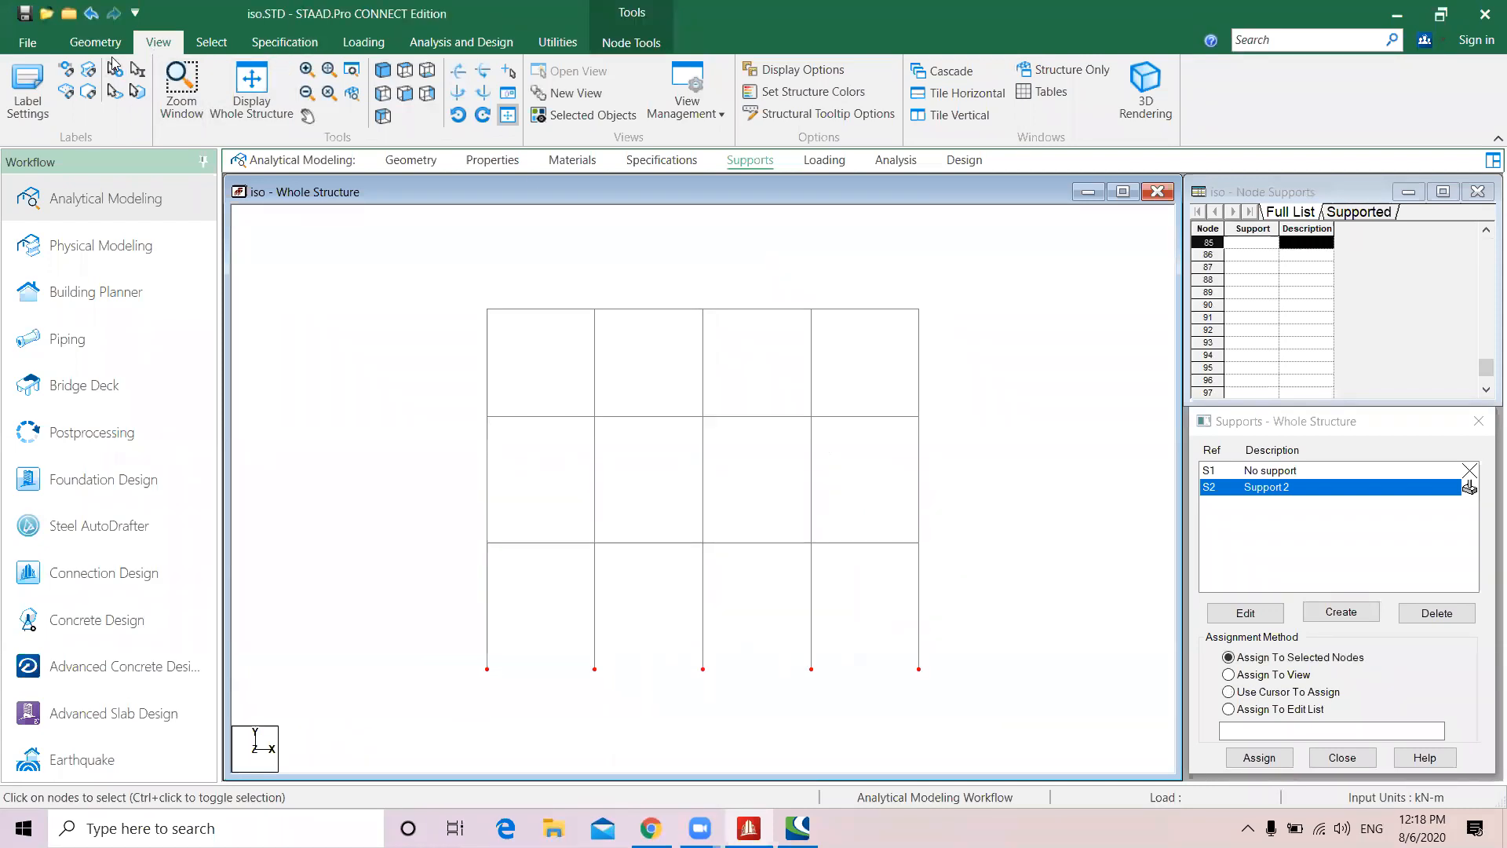
{"action": "left_click", "coordinate": [1259, 757]}
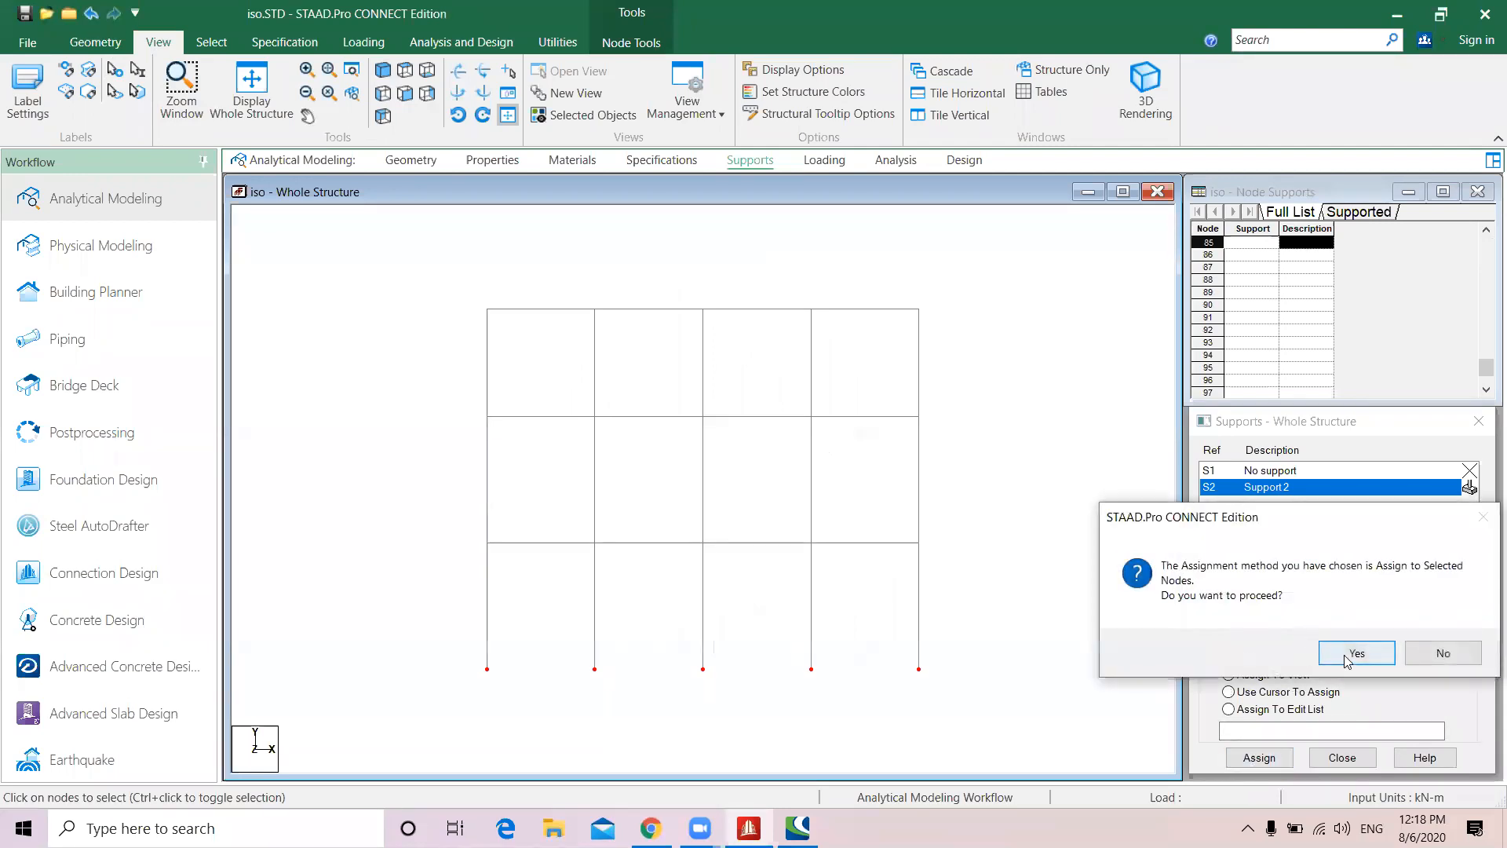
{"action": "left_click", "coordinate": [1338, 656]}
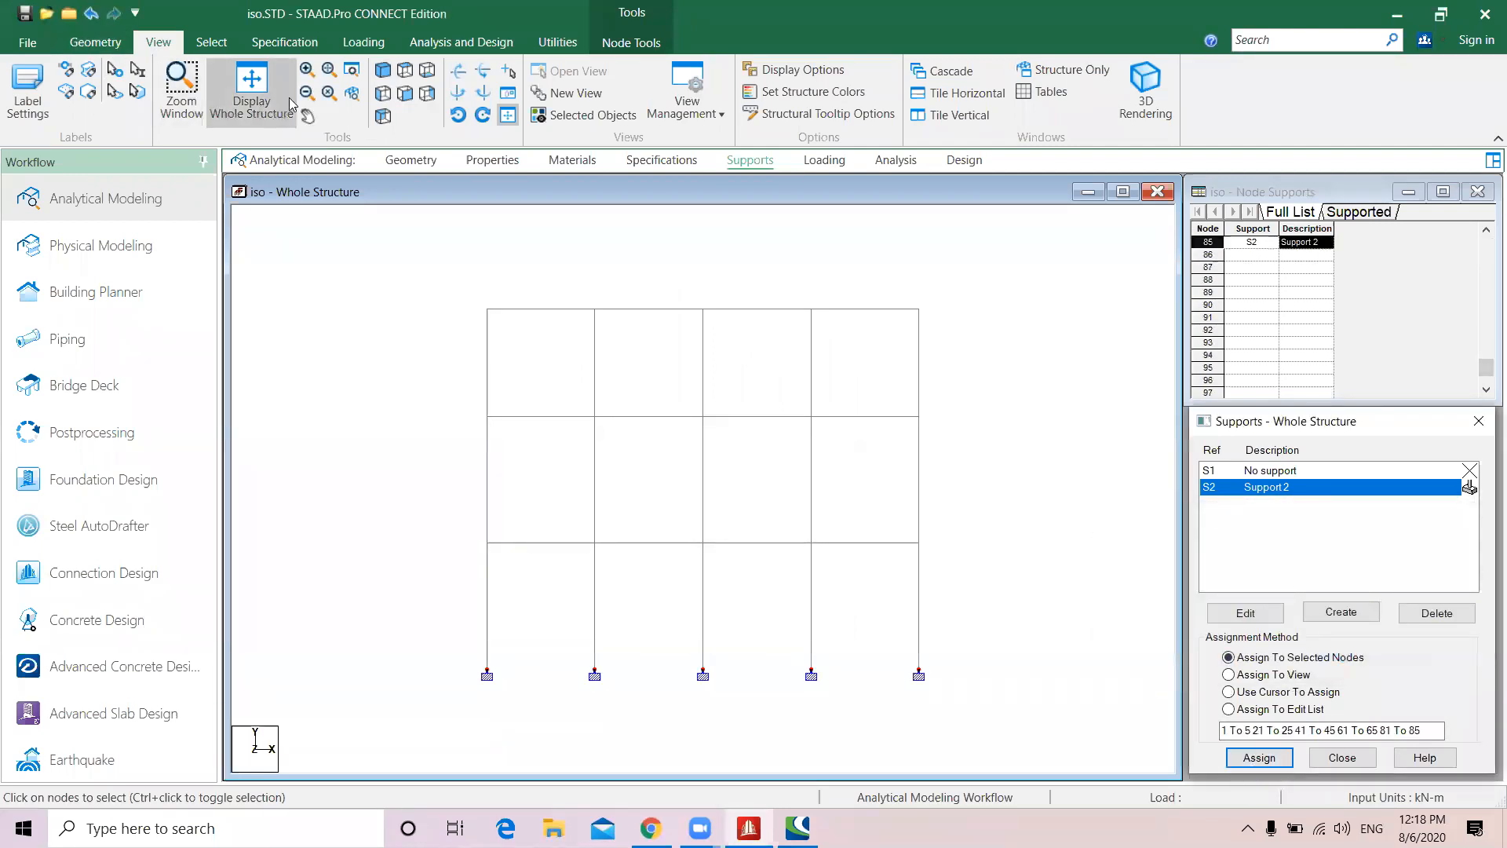
{"action": "left_click", "coordinate": [383, 70]}
{"action": "scroll", "coordinate": [644, 557], "scroll_direction": "up", "scroll_amount": 1}
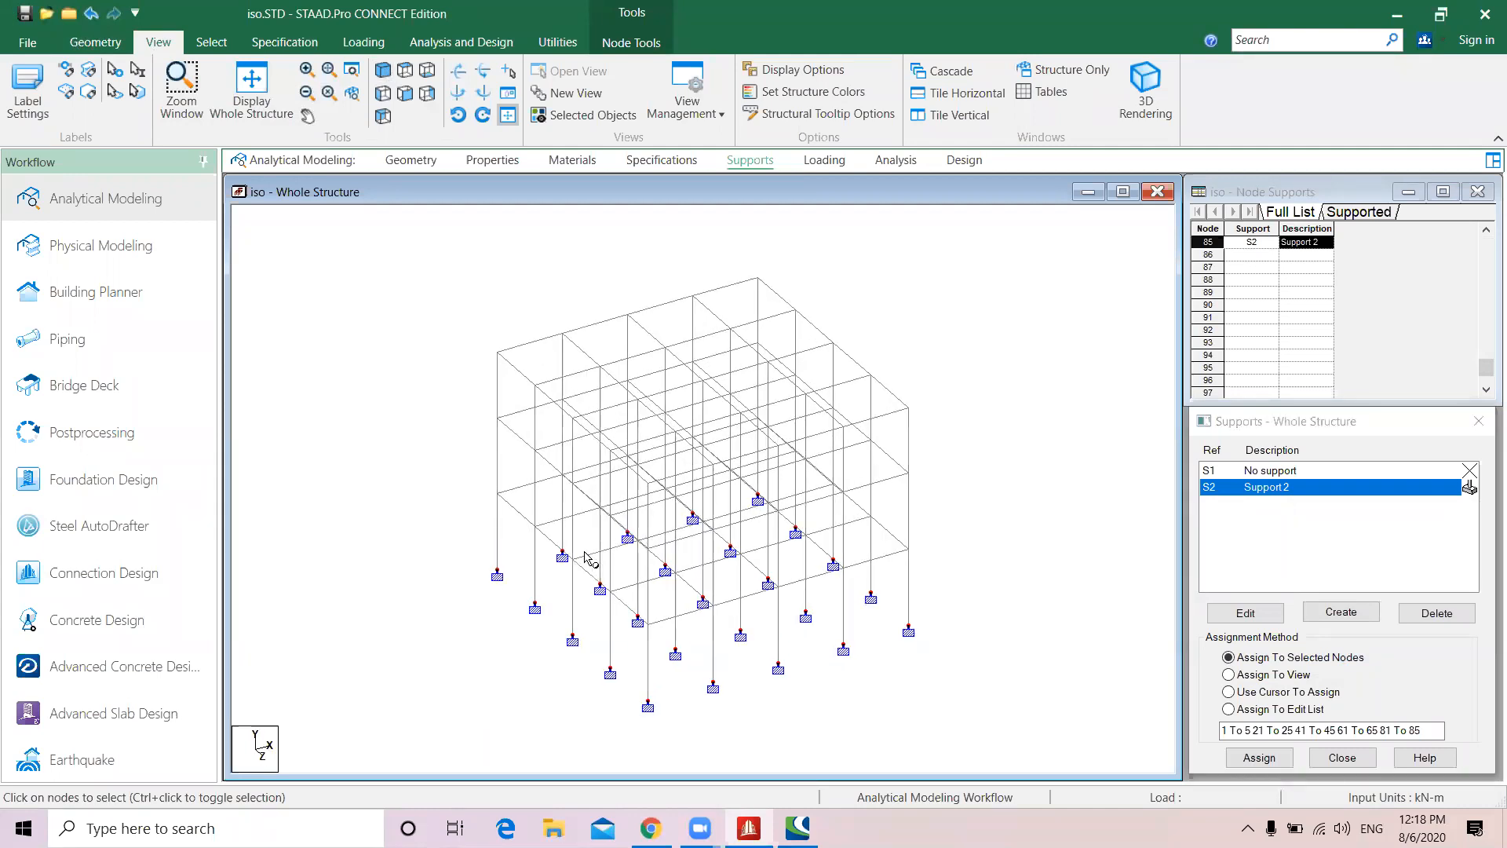
Inspect the section and geometry of a first-floor edge beam, and clear the selection
{"action": "left_click", "coordinate": [437, 525]}
{"action": "double_click", "coordinate": [525, 526]}
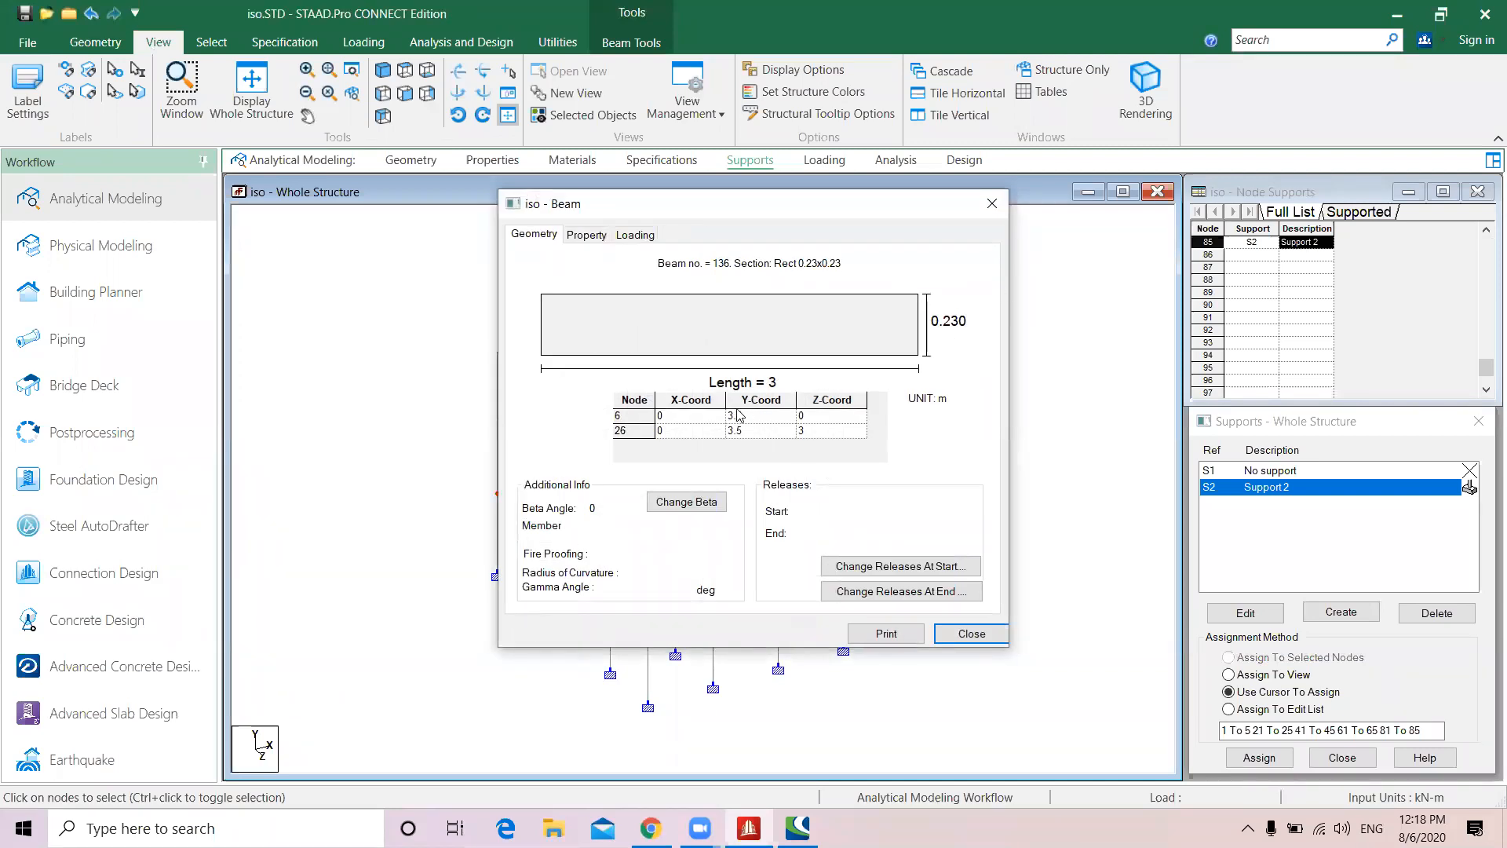
{"action": "left_click", "coordinate": [992, 203]}
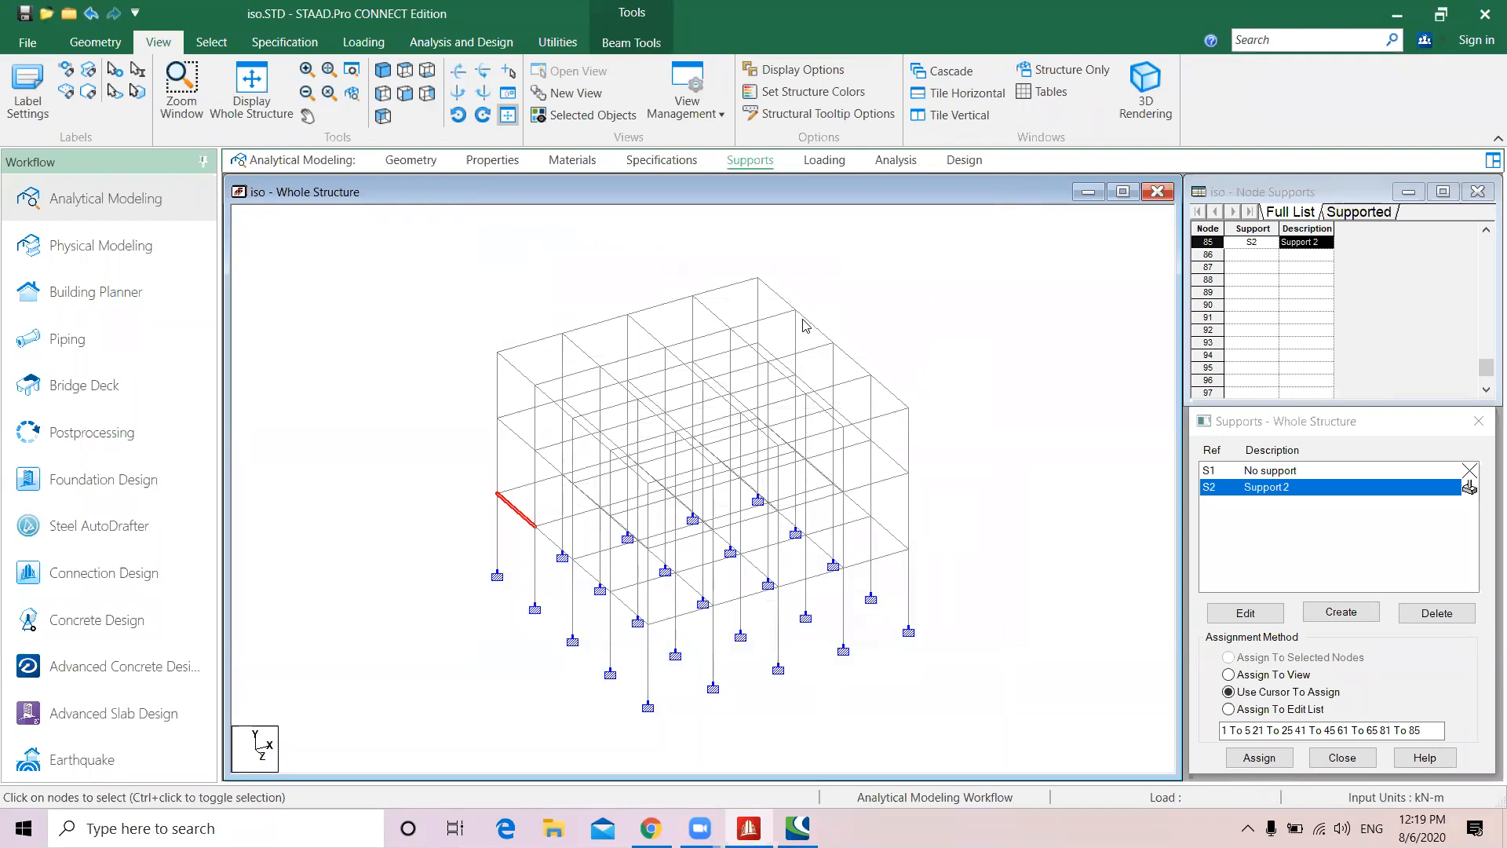
{"action": "left_click", "coordinate": [944, 326]}
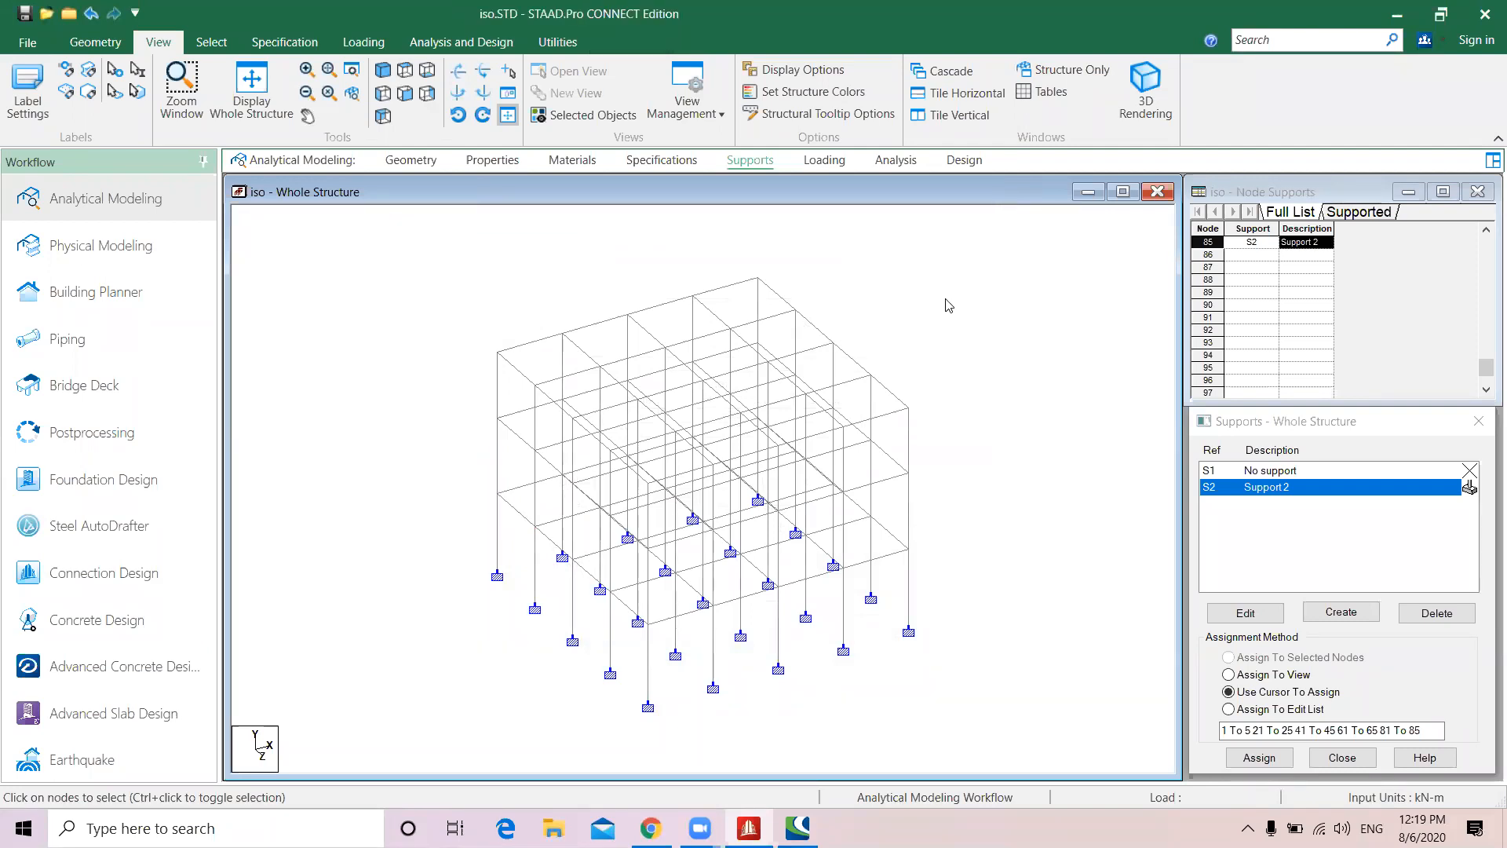
{"action": "scroll", "coordinate": [832, 345], "scroll_direction": "down", "scroll_amount": 1}
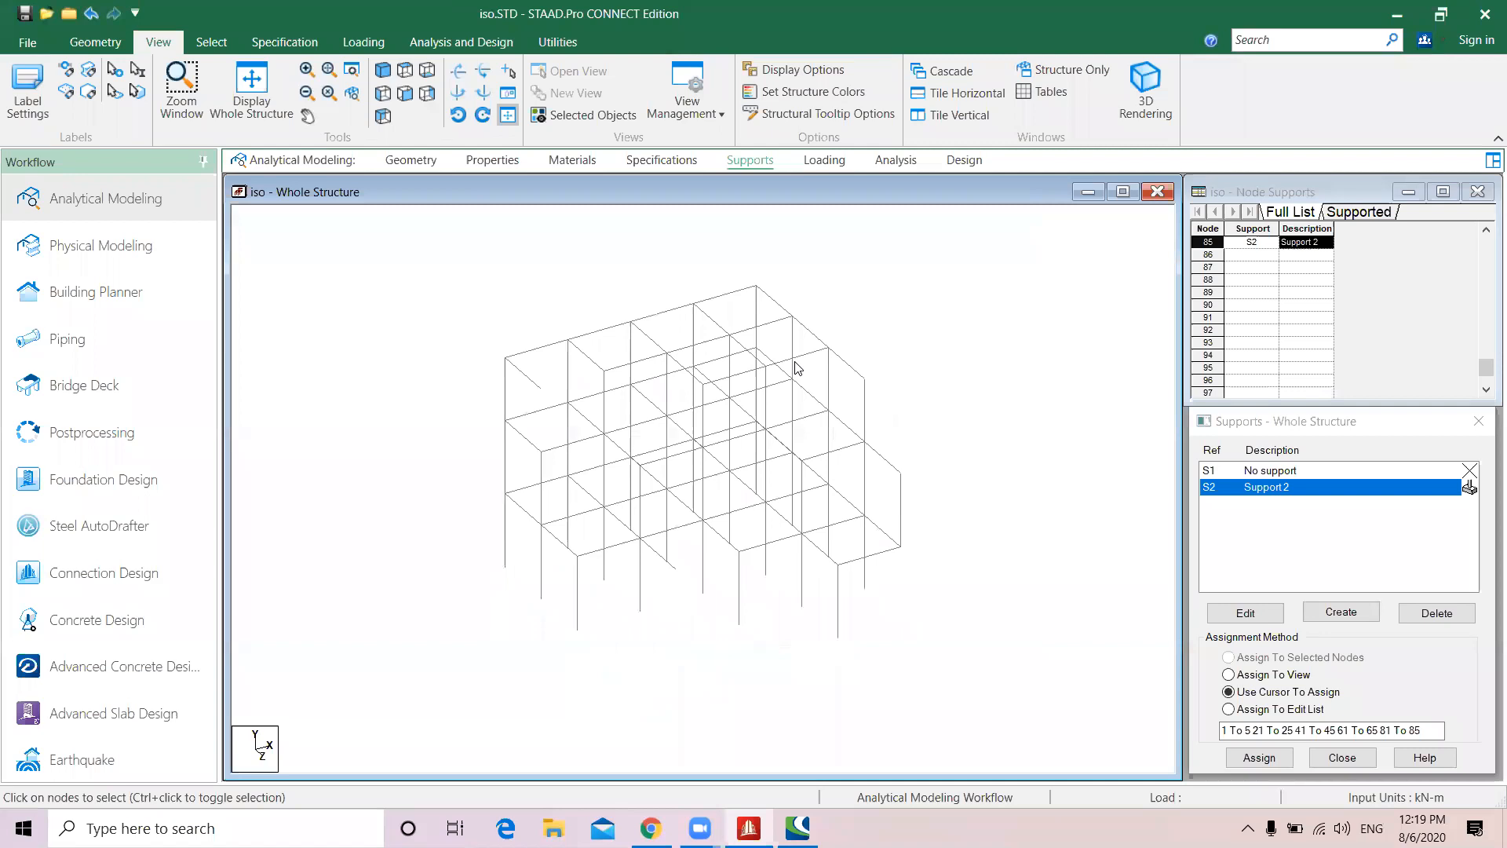
Add primary load case 1 with loading type Dead and title DL
{"action": "left_click", "coordinate": [825, 160]}
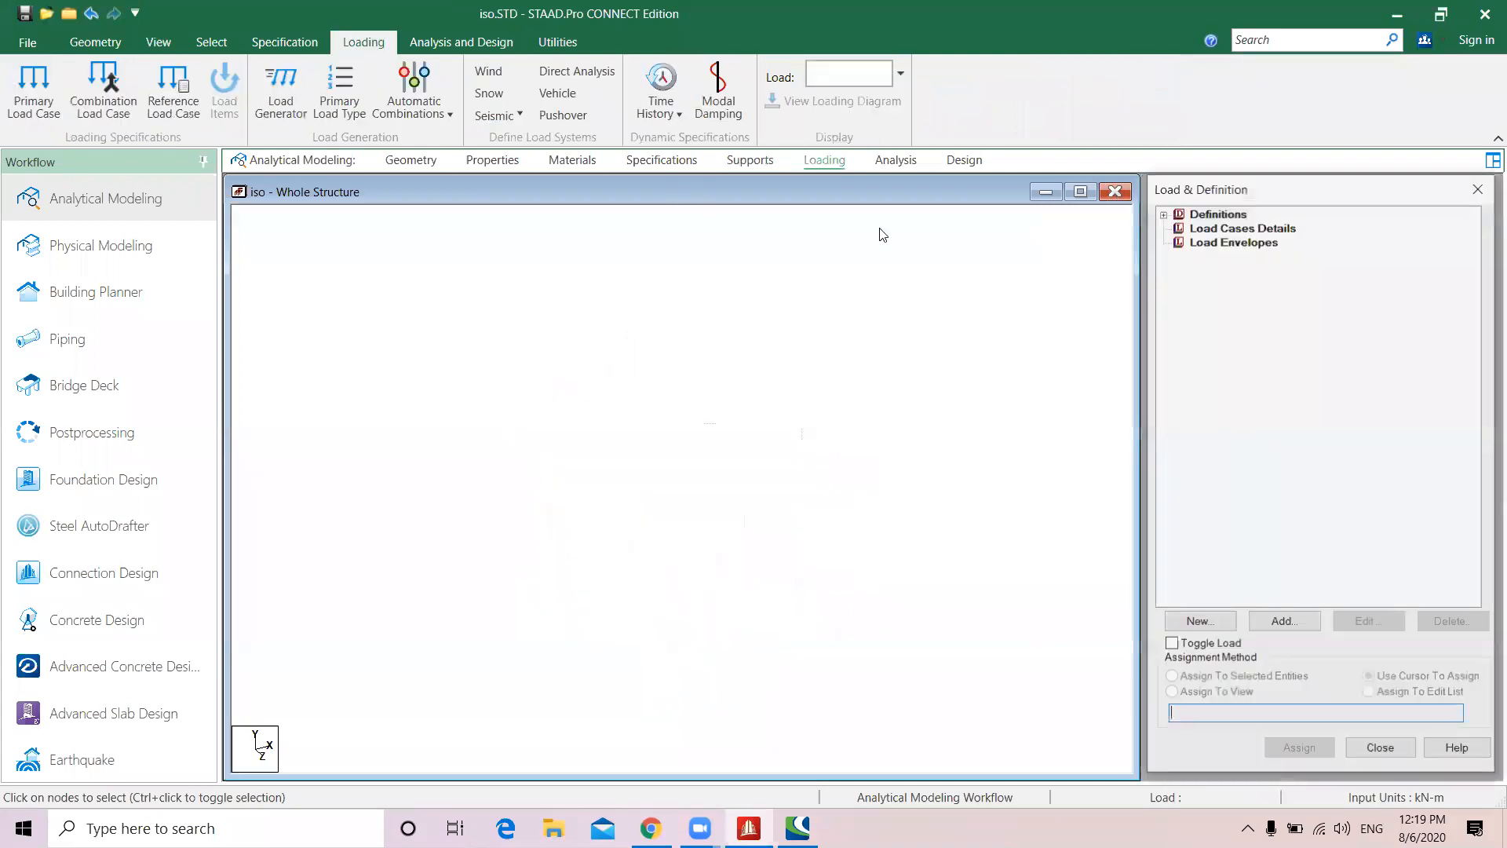
{"action": "left_click", "coordinate": [1244, 232]}
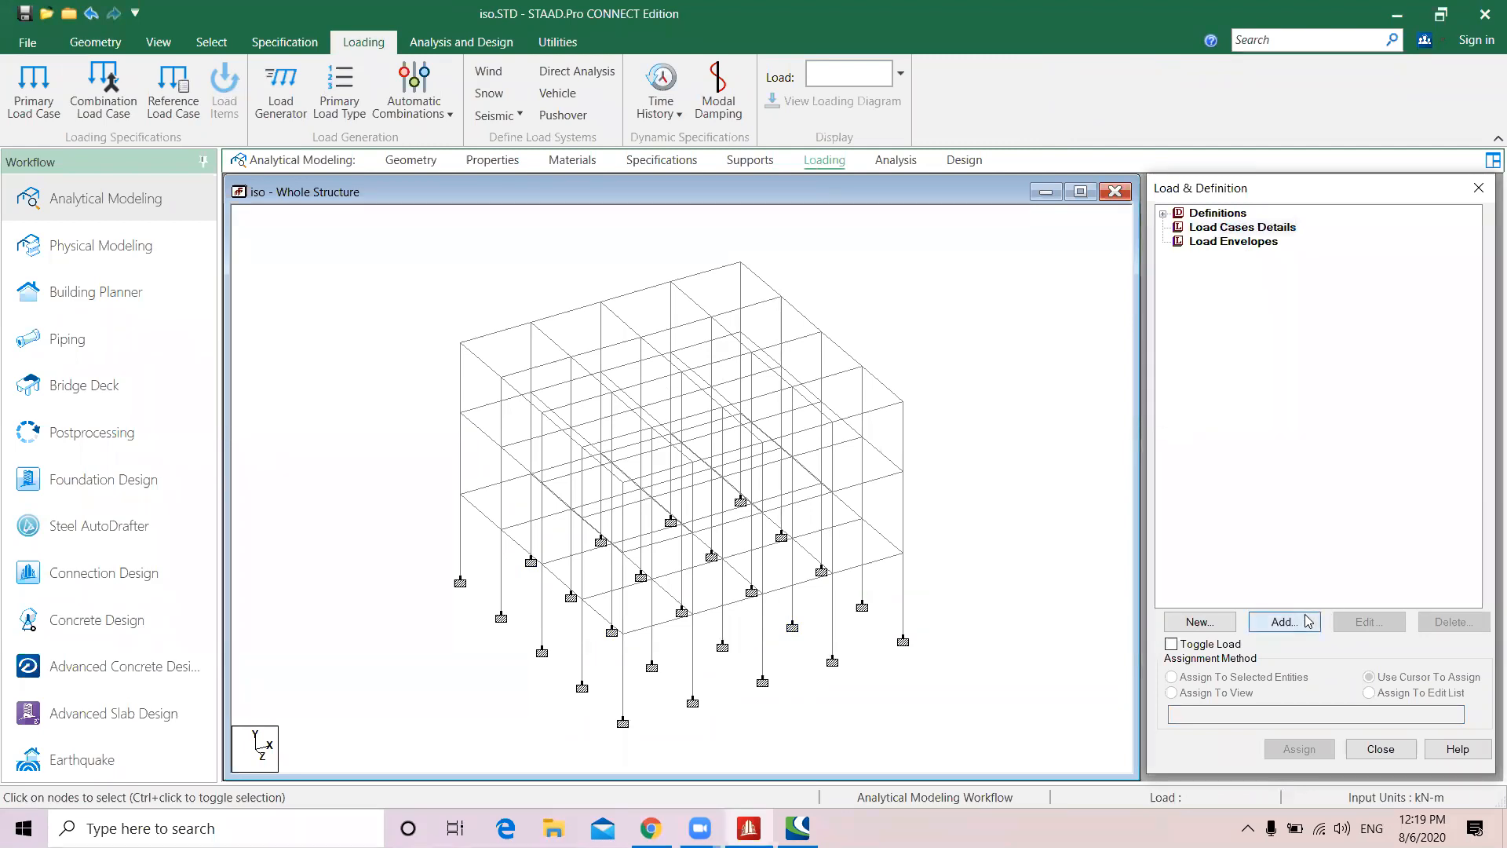
{"action": "left_click", "coordinate": [1285, 622]}
{"action": "left_click", "coordinate": [950, 357]}
{"action": "left_click", "coordinate": [945, 372]}
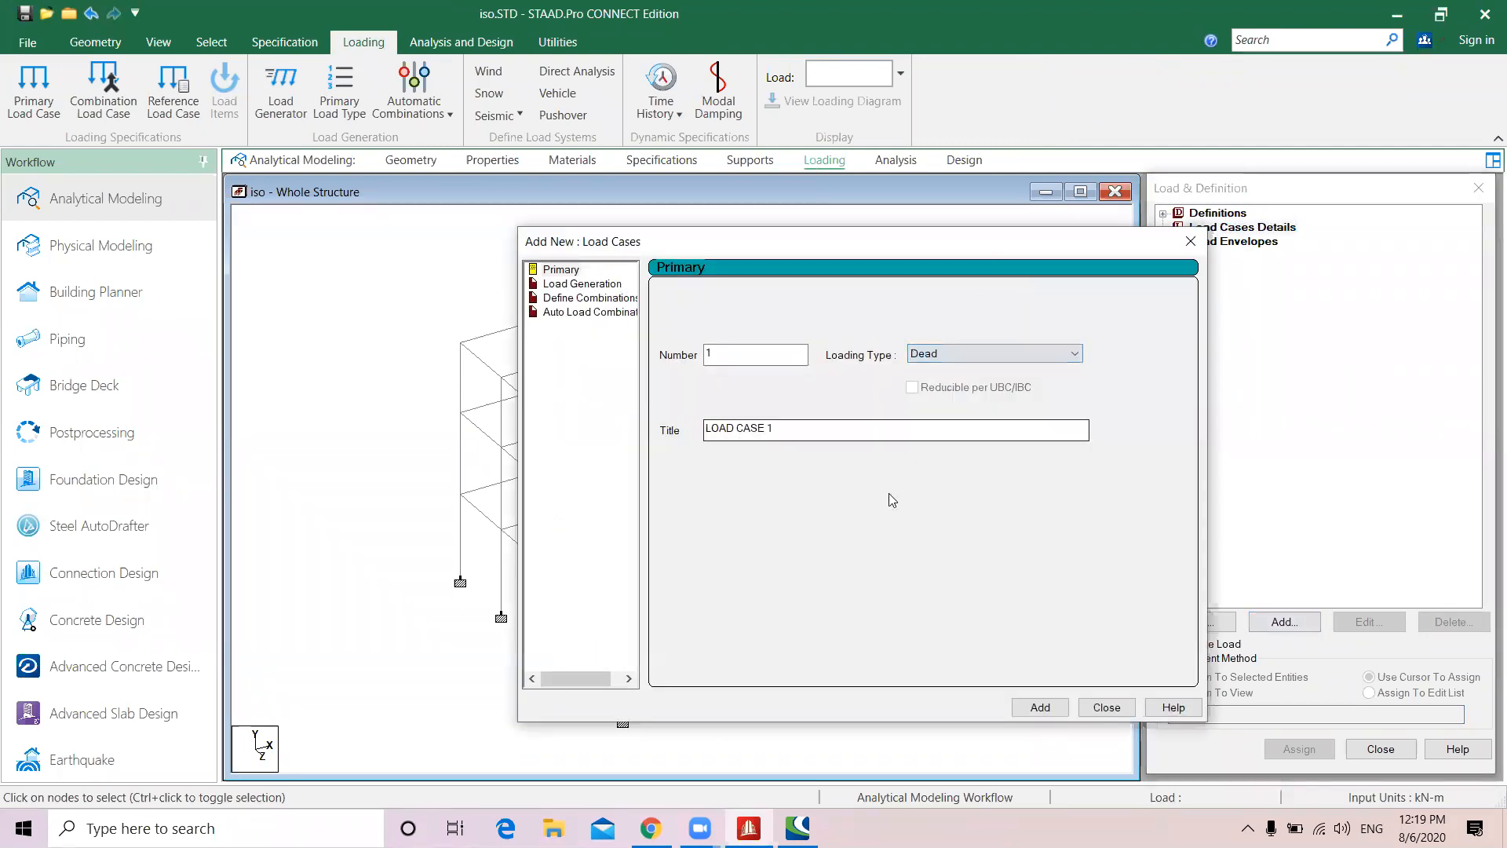
{"action": "left_click_drag", "start_coordinate": [816, 438], "coordinate": [466, 430]}
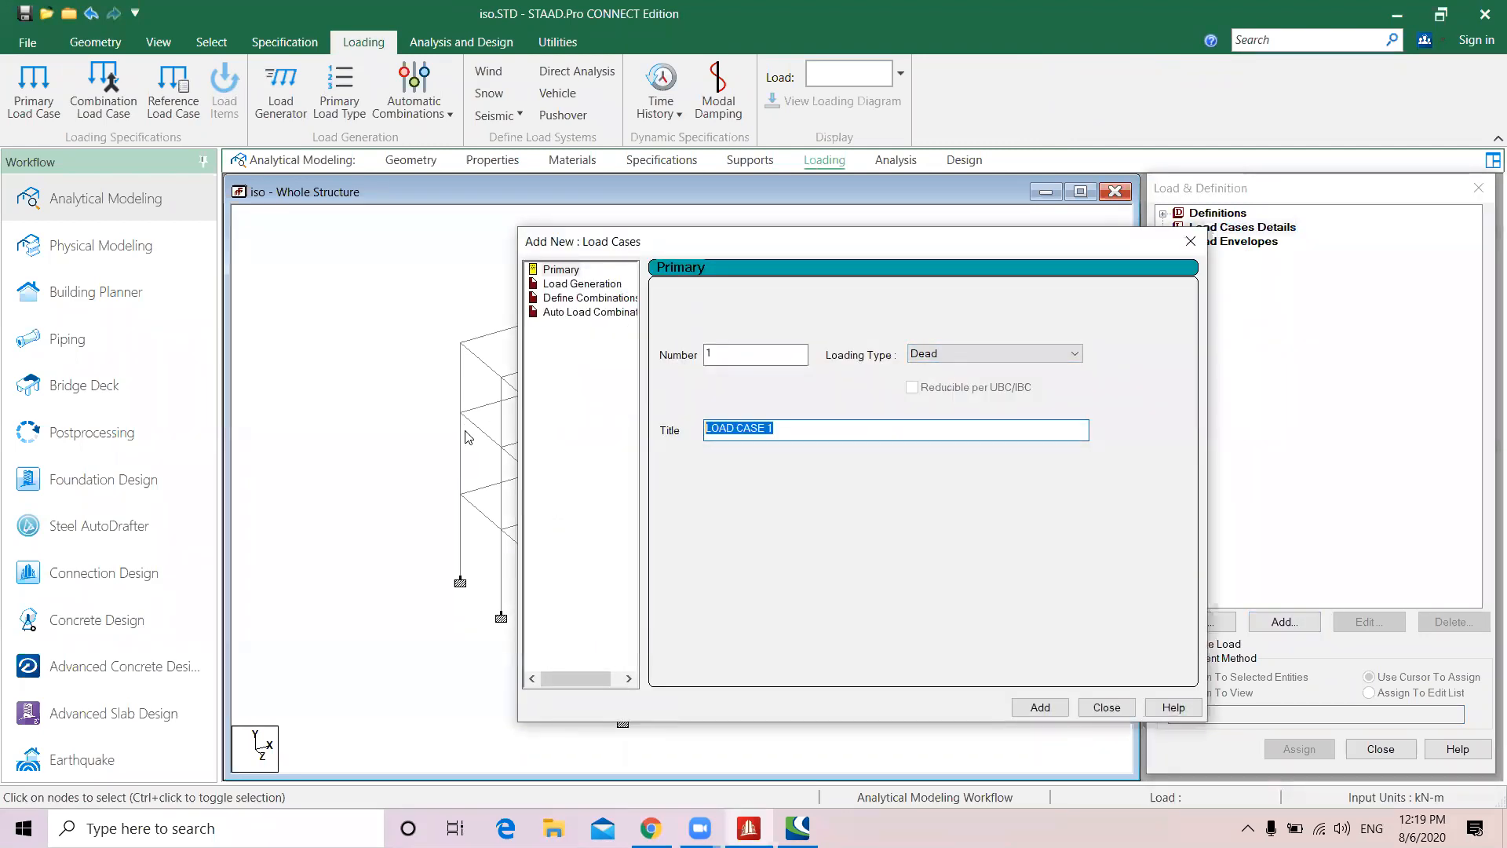
{"action": "type", "text": "DL"}
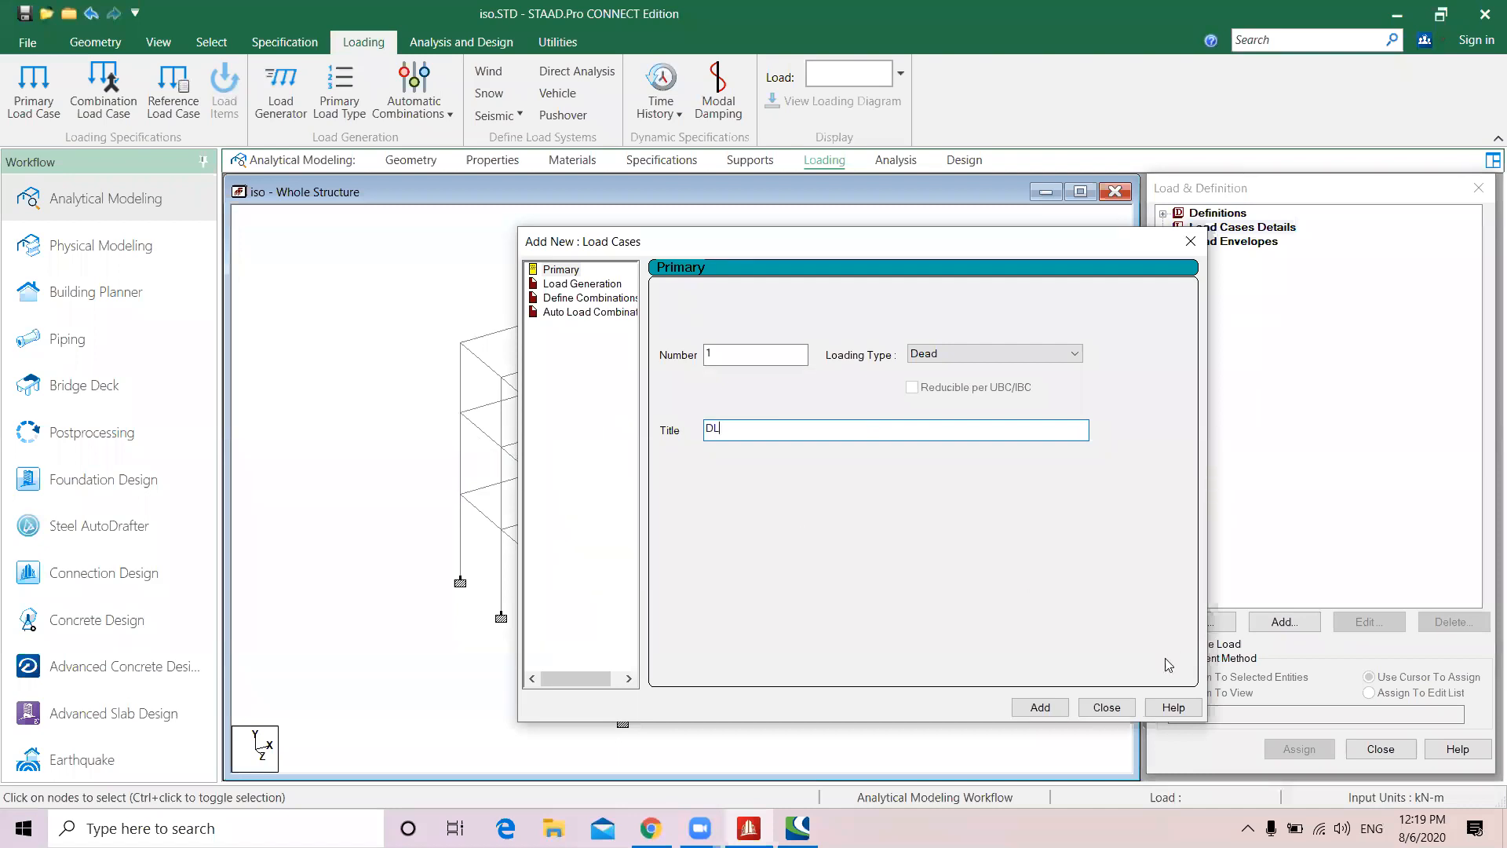
{"action": "left_click", "coordinate": [1040, 707]}
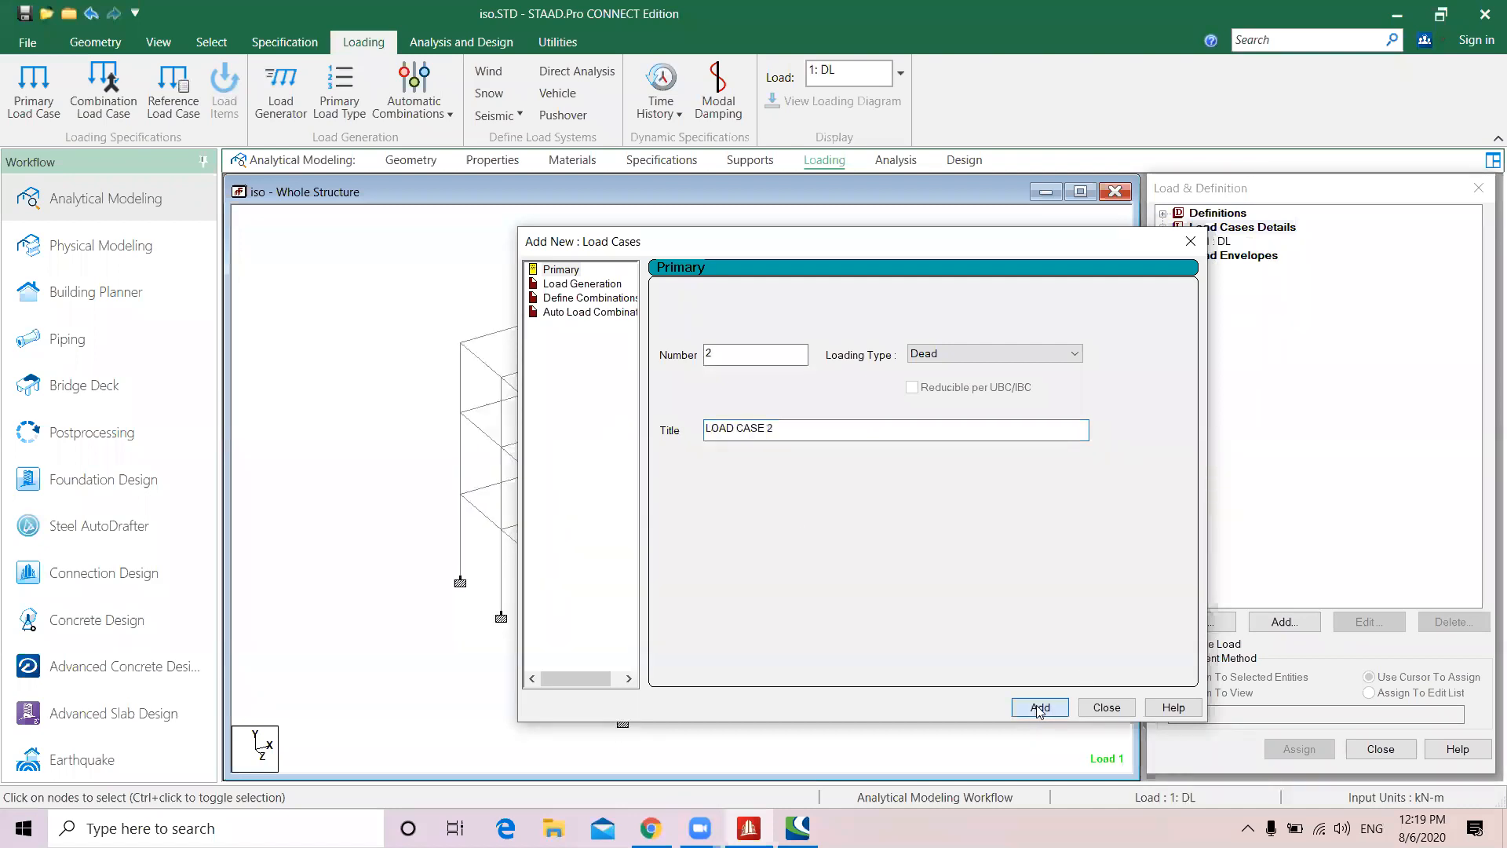
Add primary load case 2 with loading type Live and title LL, and finish adding load cases
{"action": "left_click", "coordinate": [957, 351]}
{"action": "left_click", "coordinate": [945, 378]}
{"action": "left_click_drag", "start_coordinate": [832, 424], "coordinate": [157, 411]}
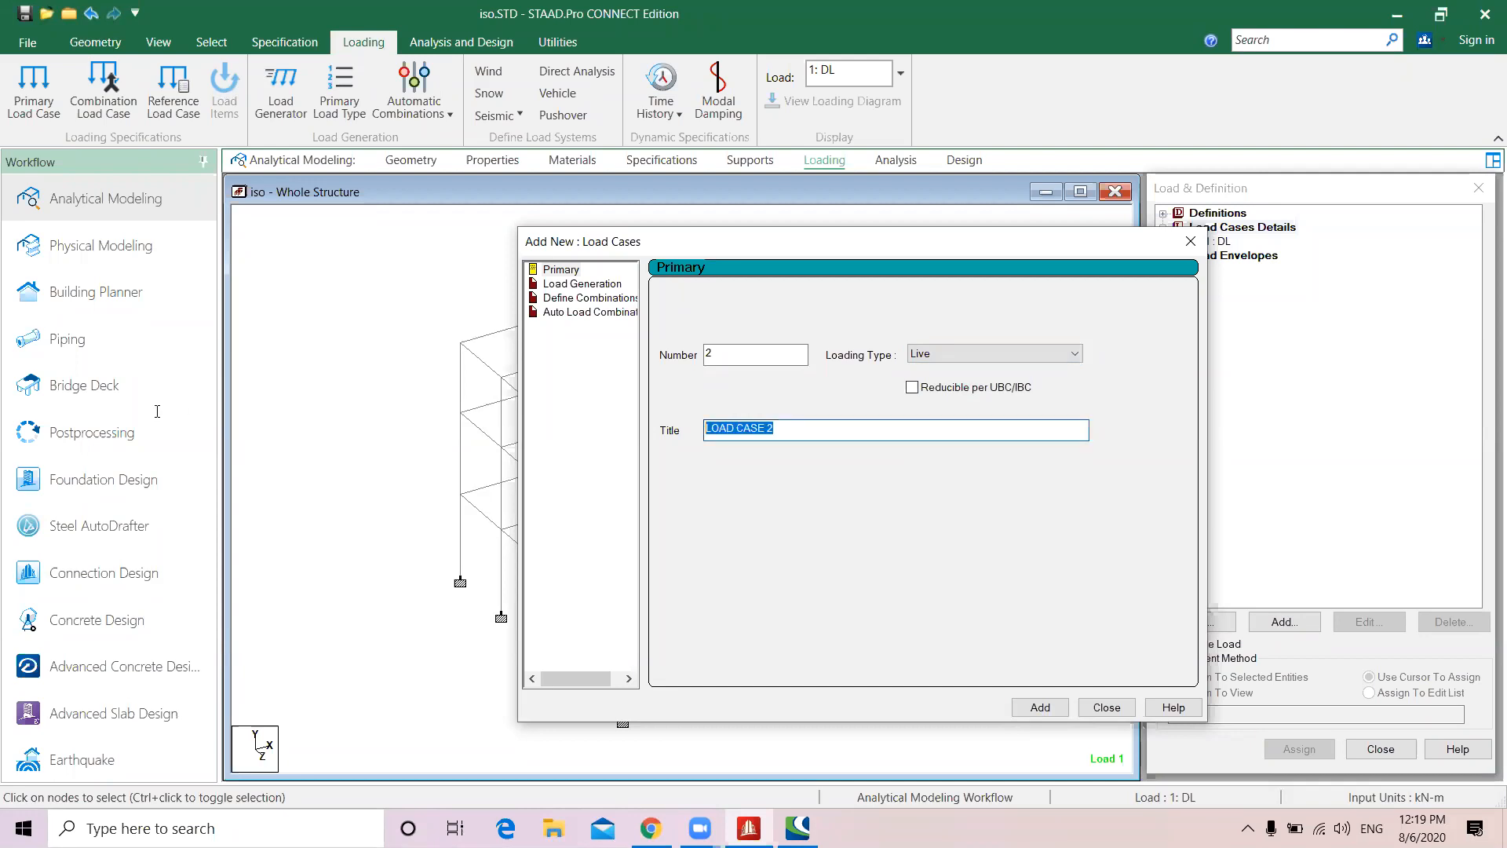
{"action": "type", "text": "LL"}
{"action": "left_click", "coordinate": [1040, 707]}
{"action": "left_click", "coordinate": [1107, 707]}
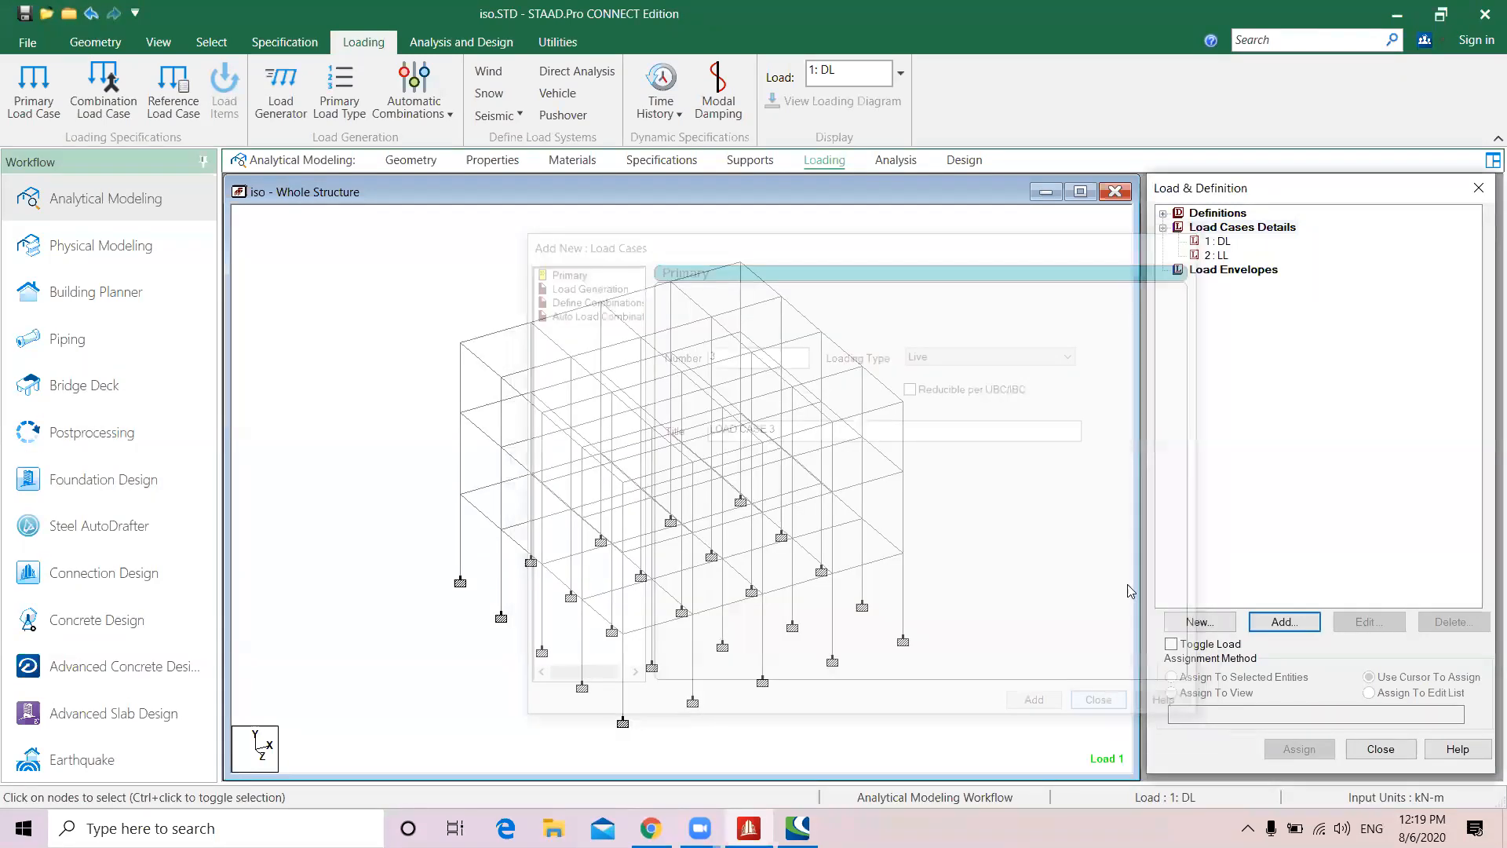
{"action": "double_click", "coordinate": [1218, 243]}
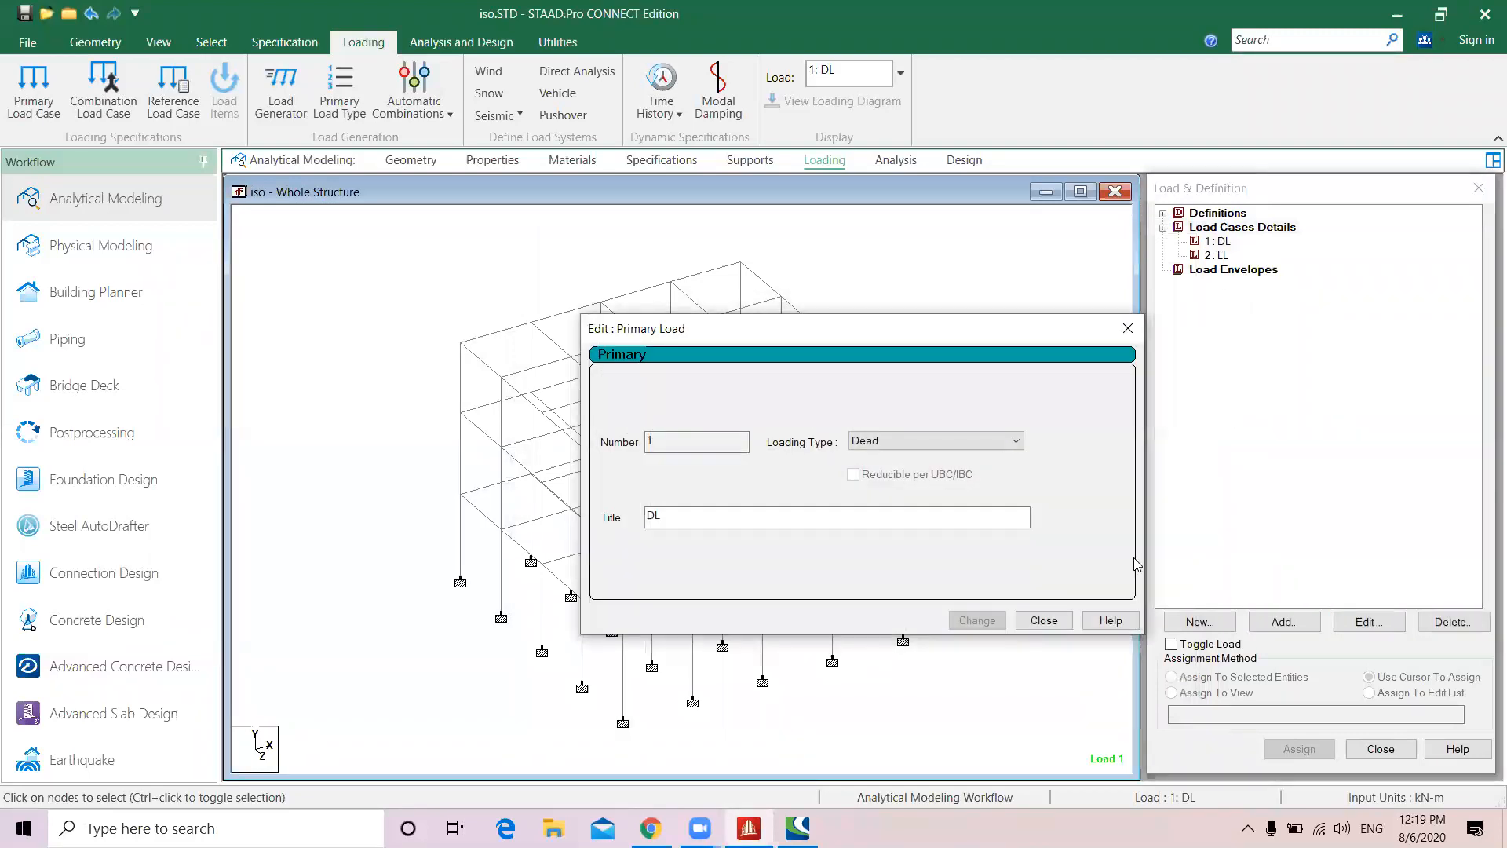
{"action": "left_click", "coordinate": [1128, 329]}
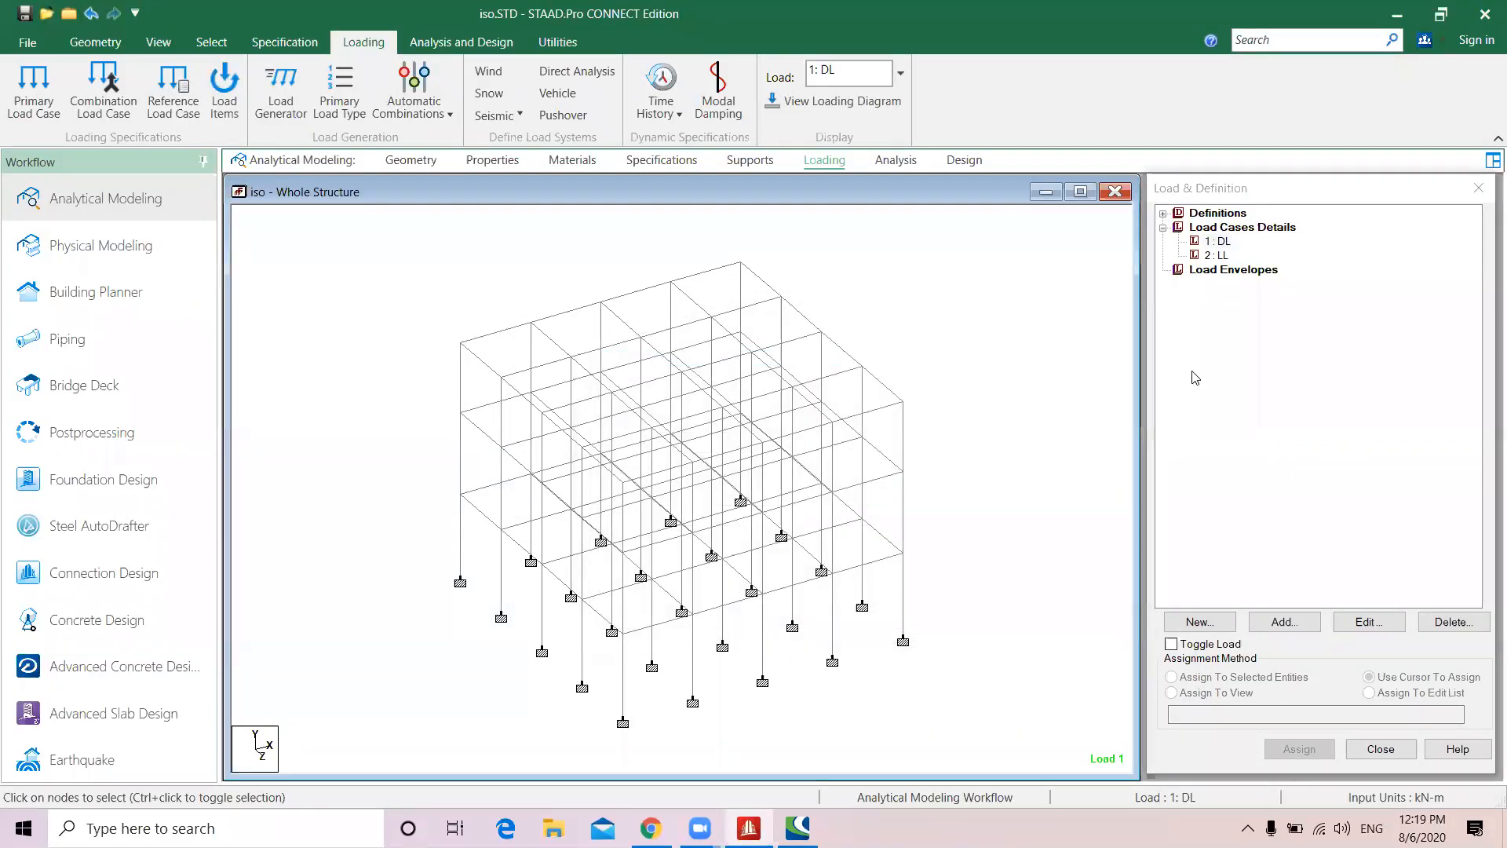
{"action": "left_click", "coordinate": [662, 161]}
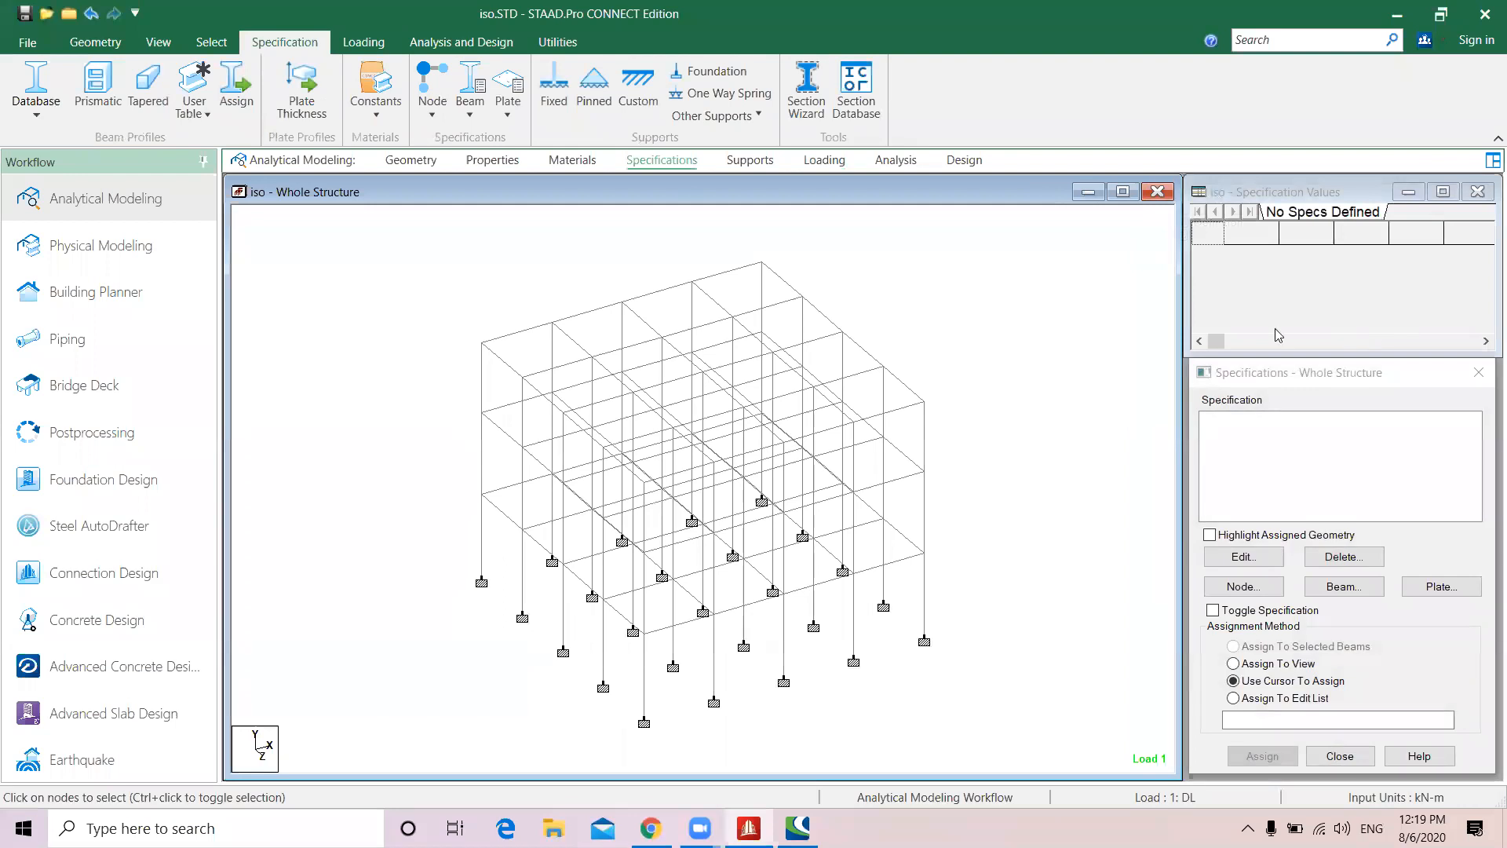
{"action": "left_click", "coordinate": [825, 161]}
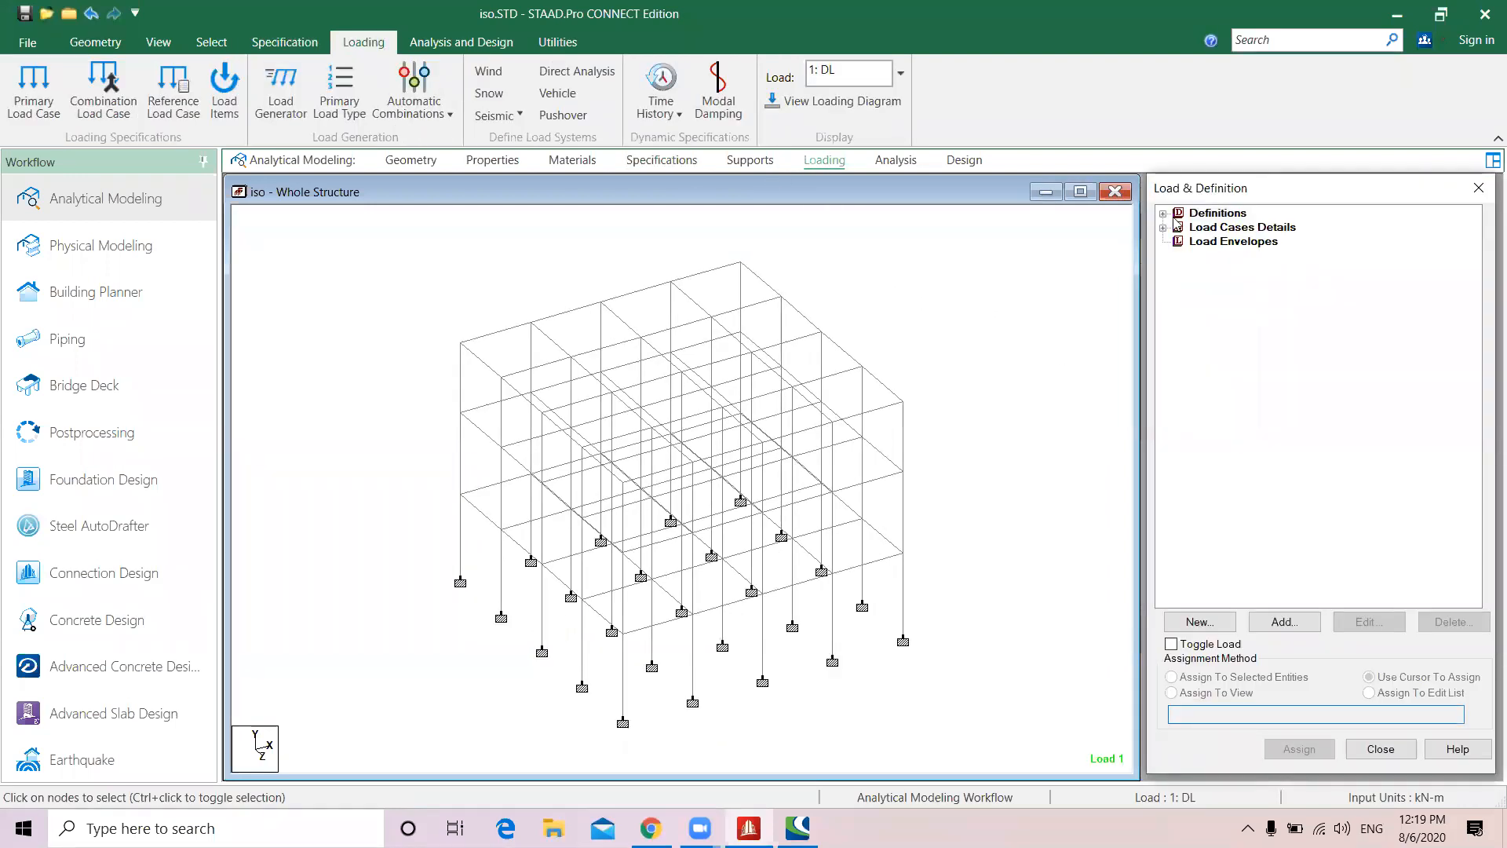
{"action": "double_click", "coordinate": [1178, 226]}
{"action": "double_click", "coordinate": [1217, 242]}
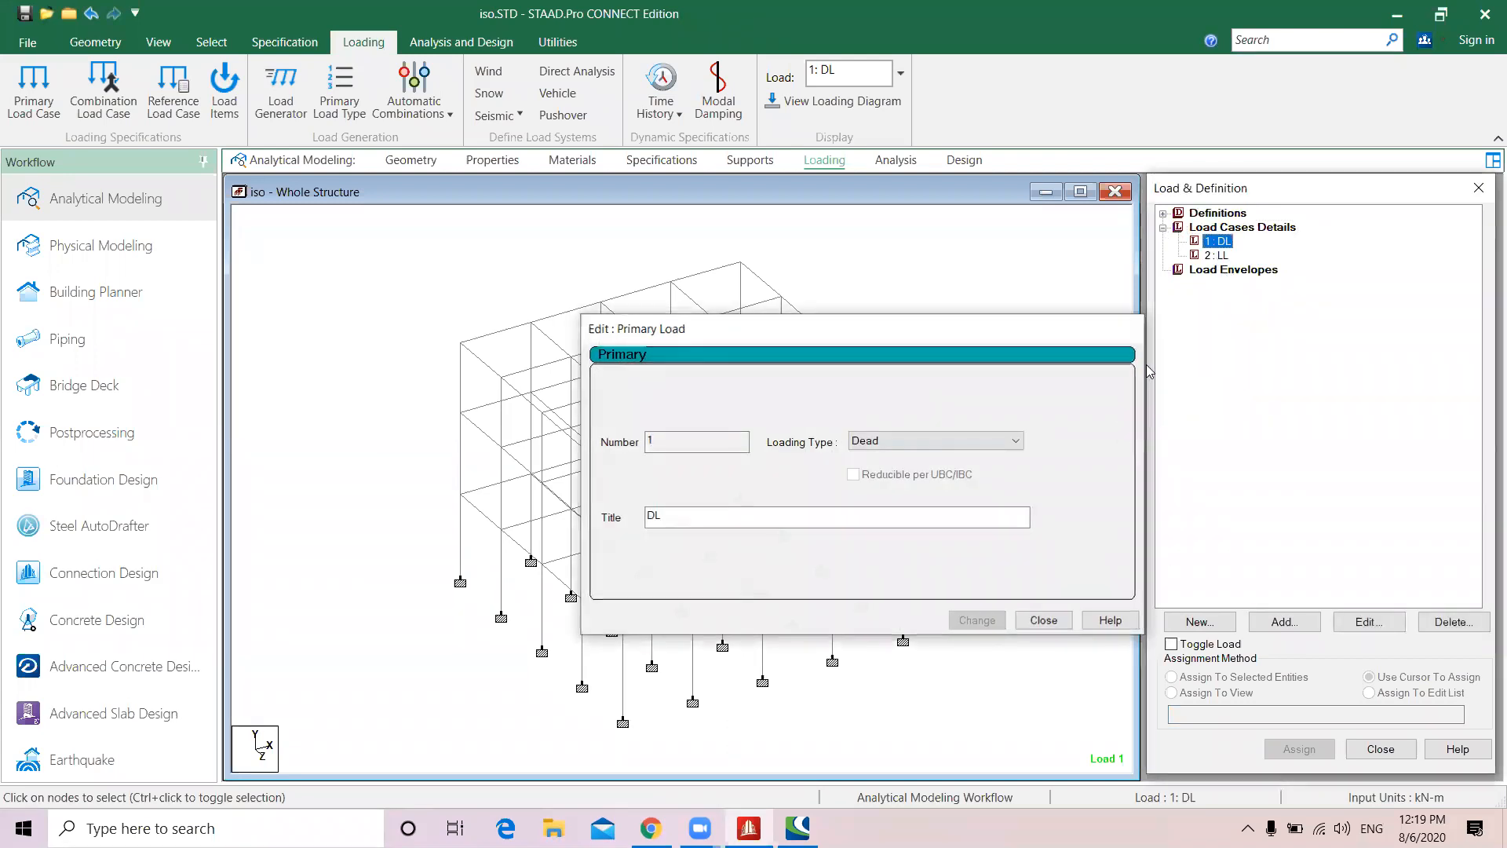
{"action": "left_click", "coordinate": [1127, 328]}
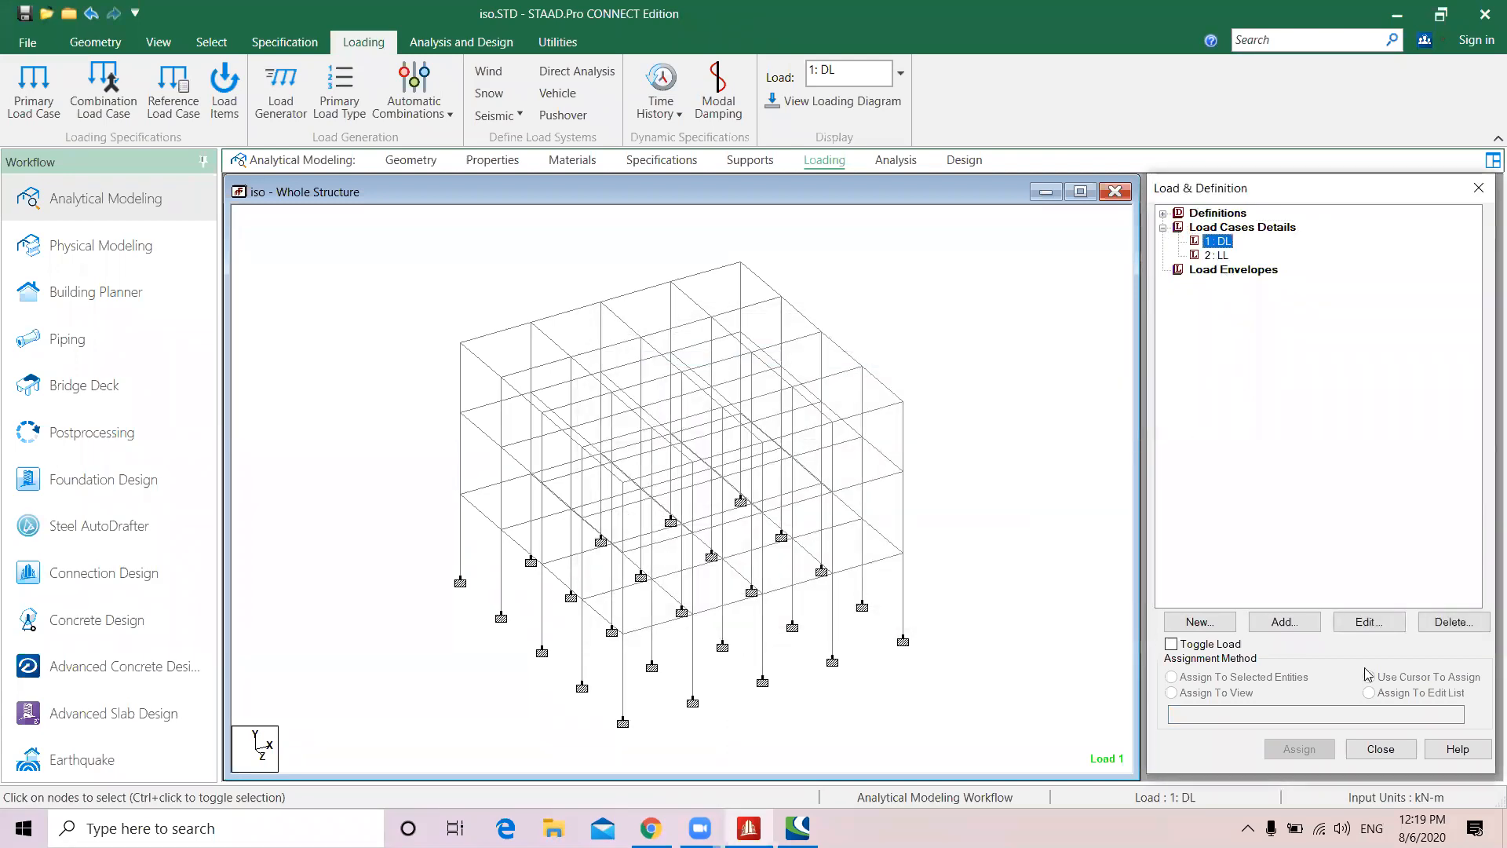
Add a Y selfweight load with factor -1 and a GY uniform member force of -13 kN/m to load case DL
{"action": "left_click", "coordinate": [1284, 622]}
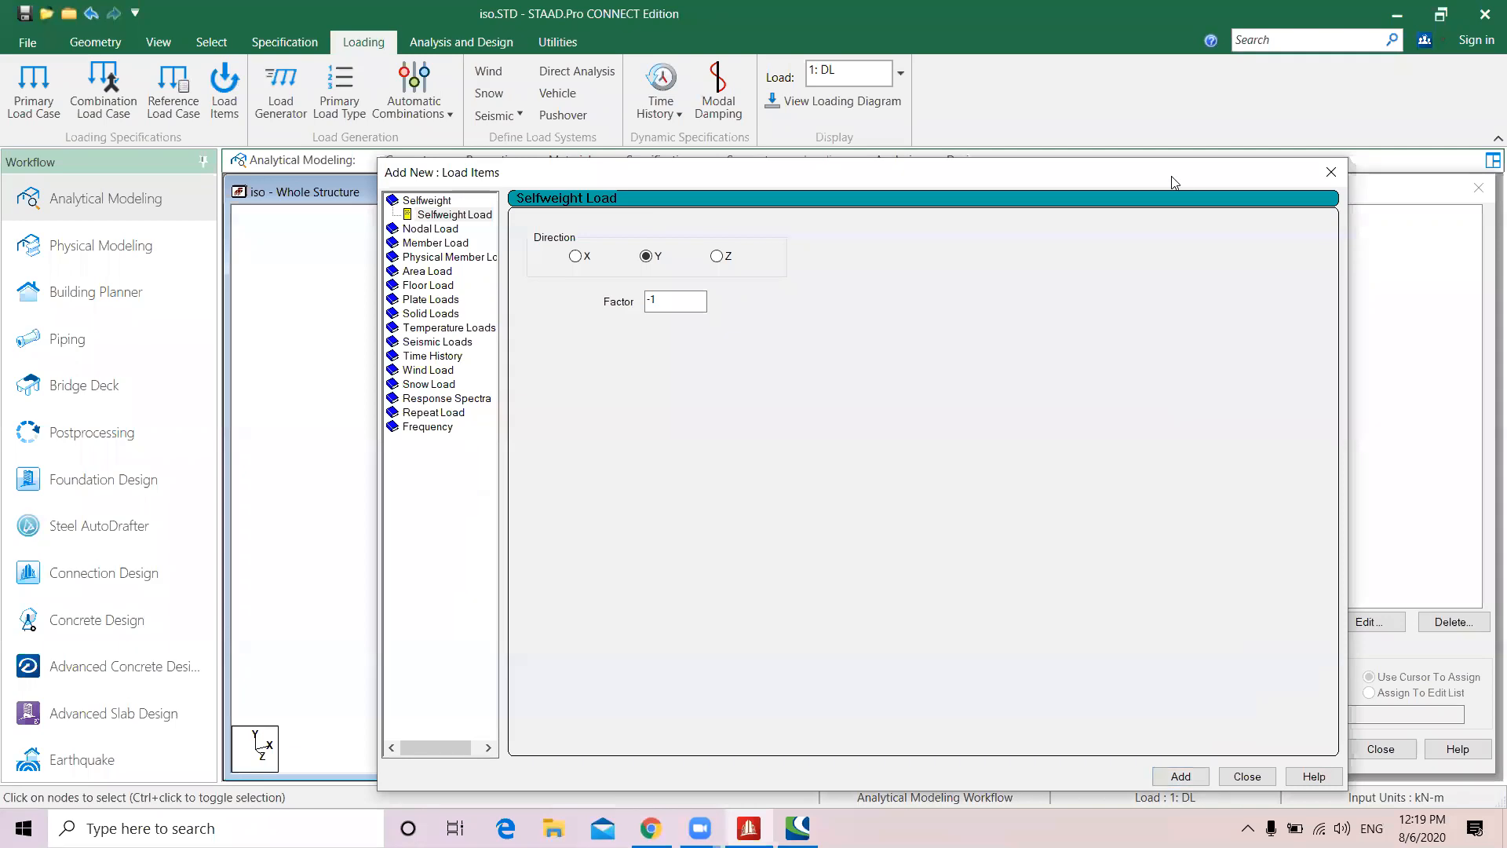
{"action": "left_click_drag", "start_coordinate": [1173, 182], "coordinate": [946, 146]}
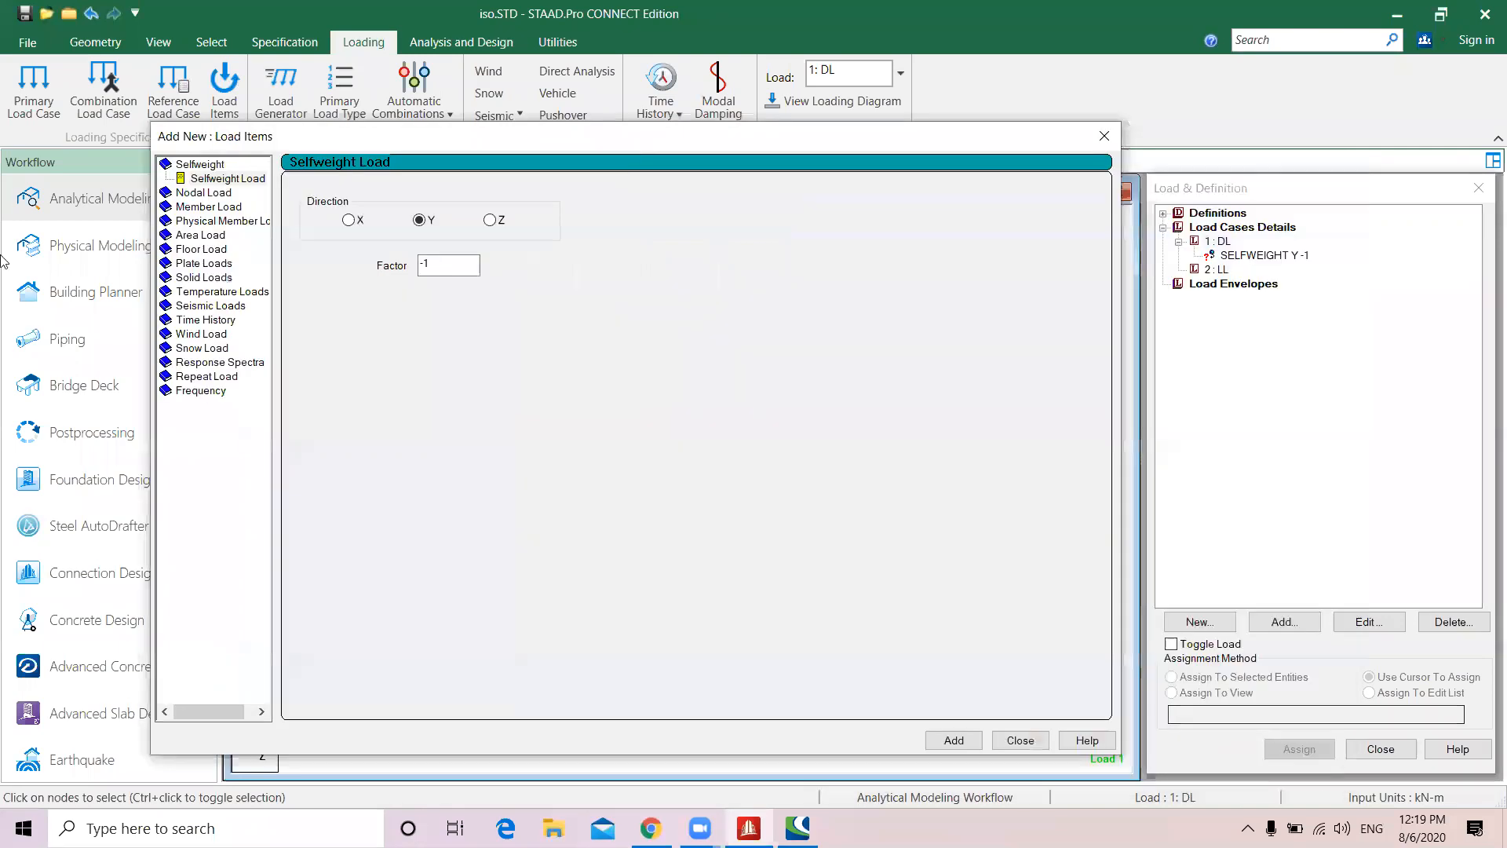
{"action": "left_click", "coordinate": [223, 208]}
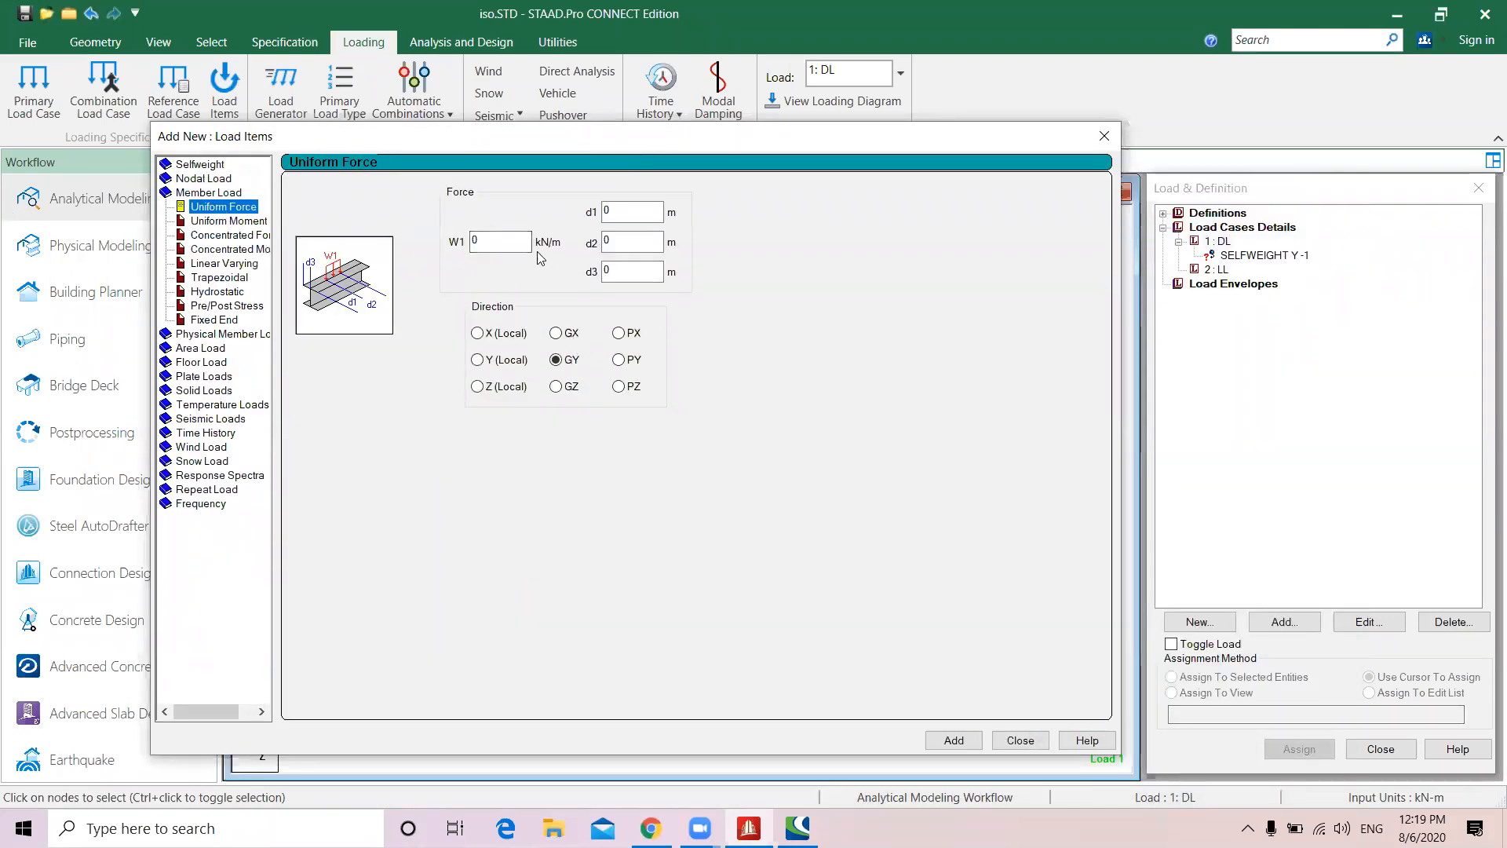
{"action": "left_click", "coordinate": [483, 242]}
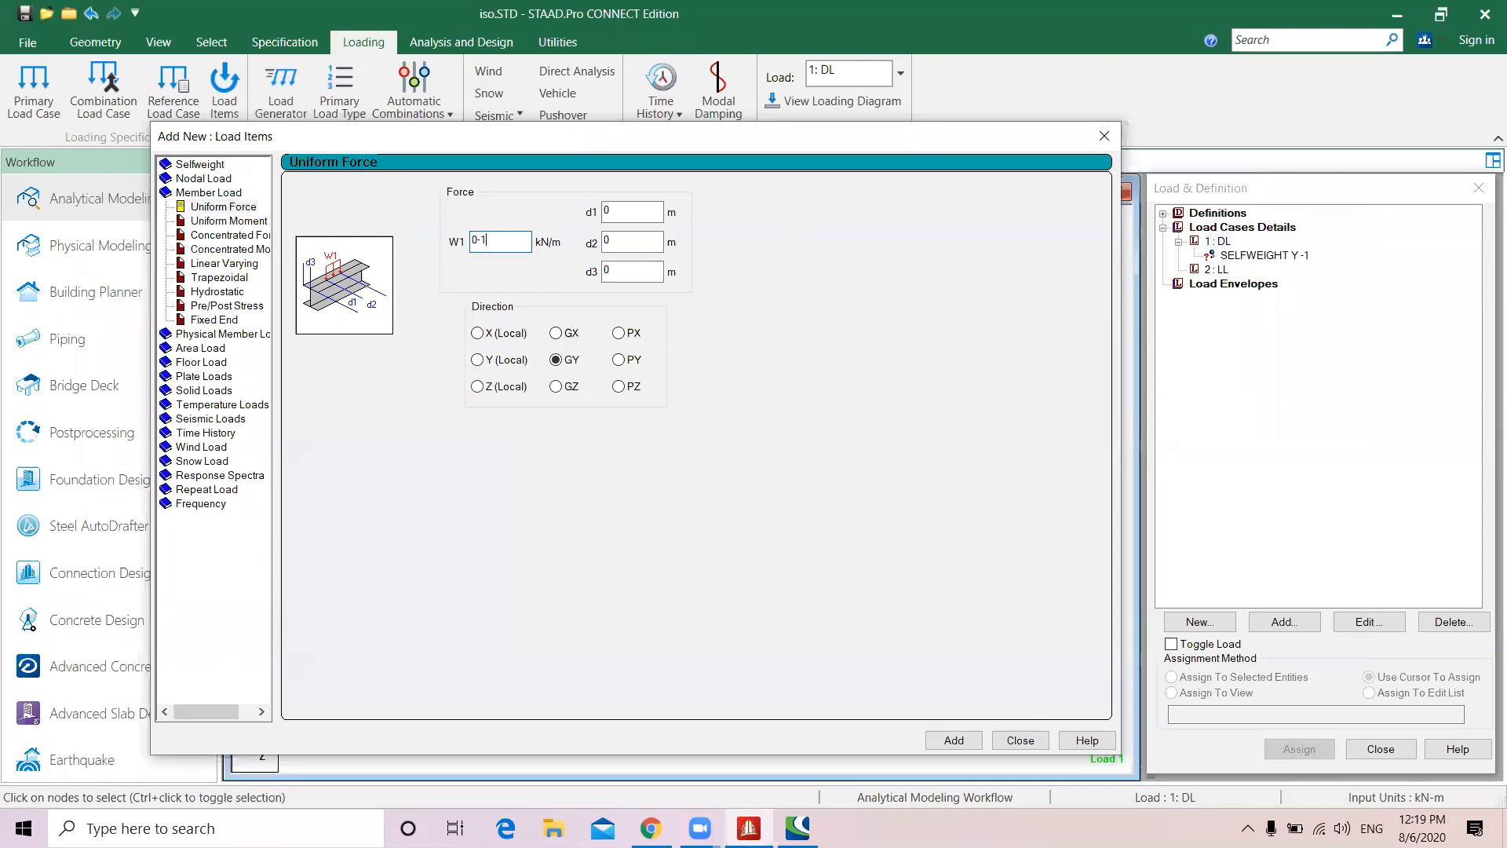
{"action": "key", "text": "BackSpace"}
{"action": "key", "text": "BackSpace"}
{"action": "type", "text": "13"}
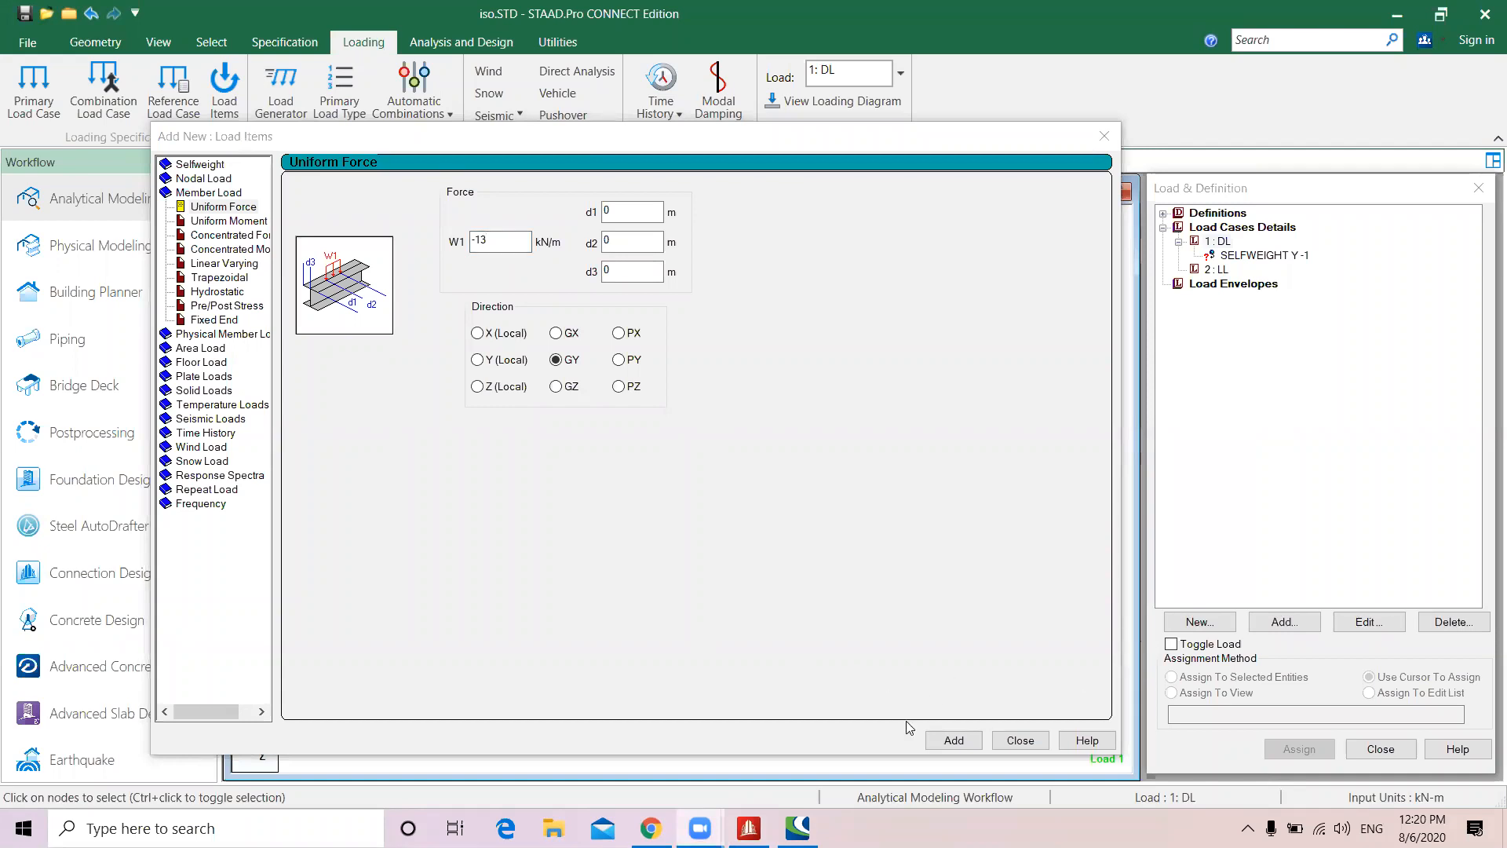
{"action": "left_click", "coordinate": [947, 738]}
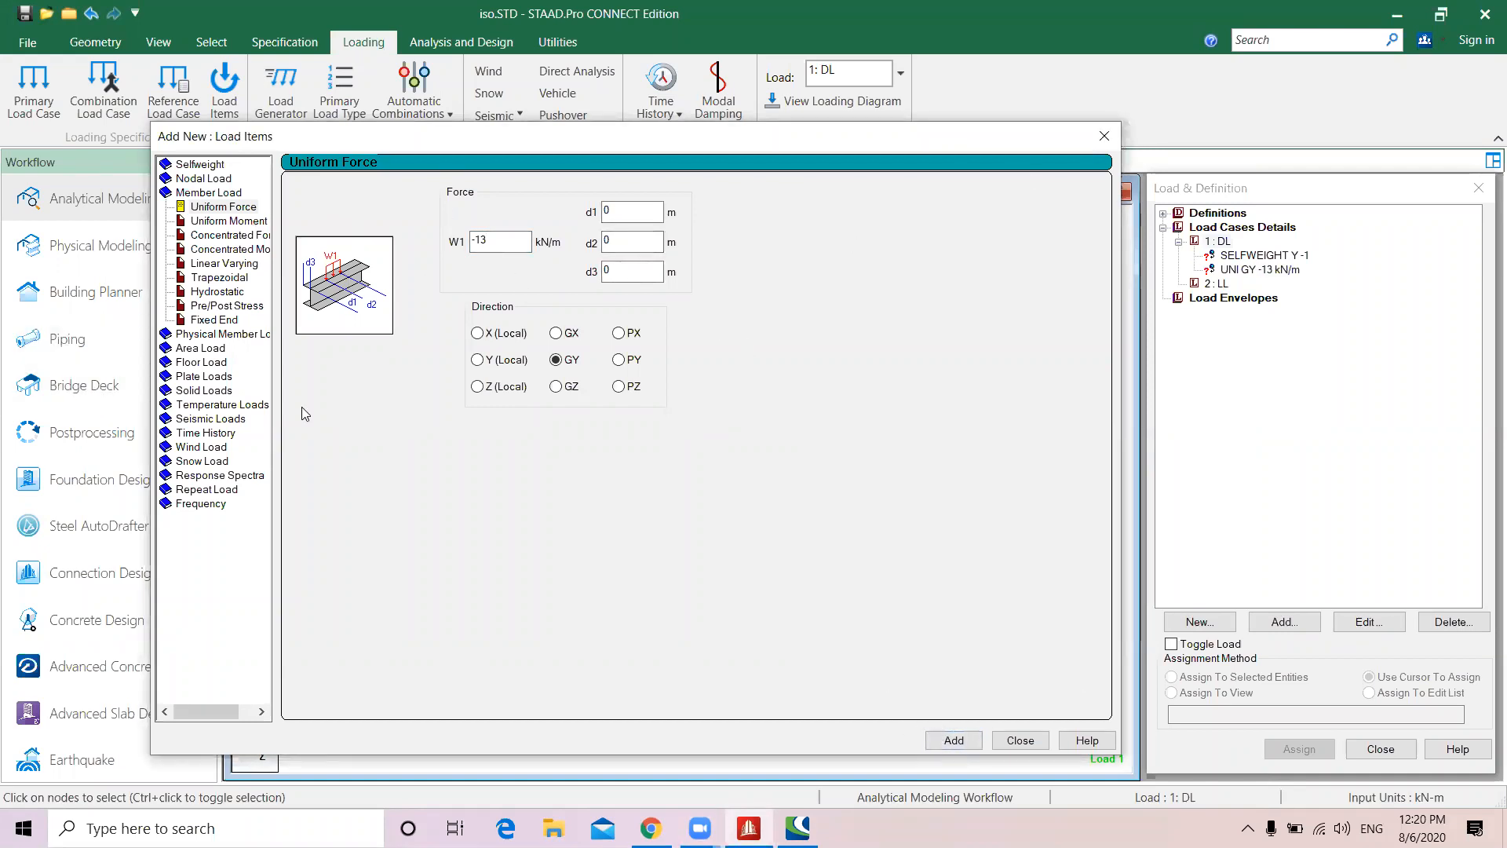
Add a Global Y floor load of -3.75 kN/m2 to load case DL, with a Y range from 3.5 to 10 m
{"action": "left_click", "coordinate": [221, 363]}
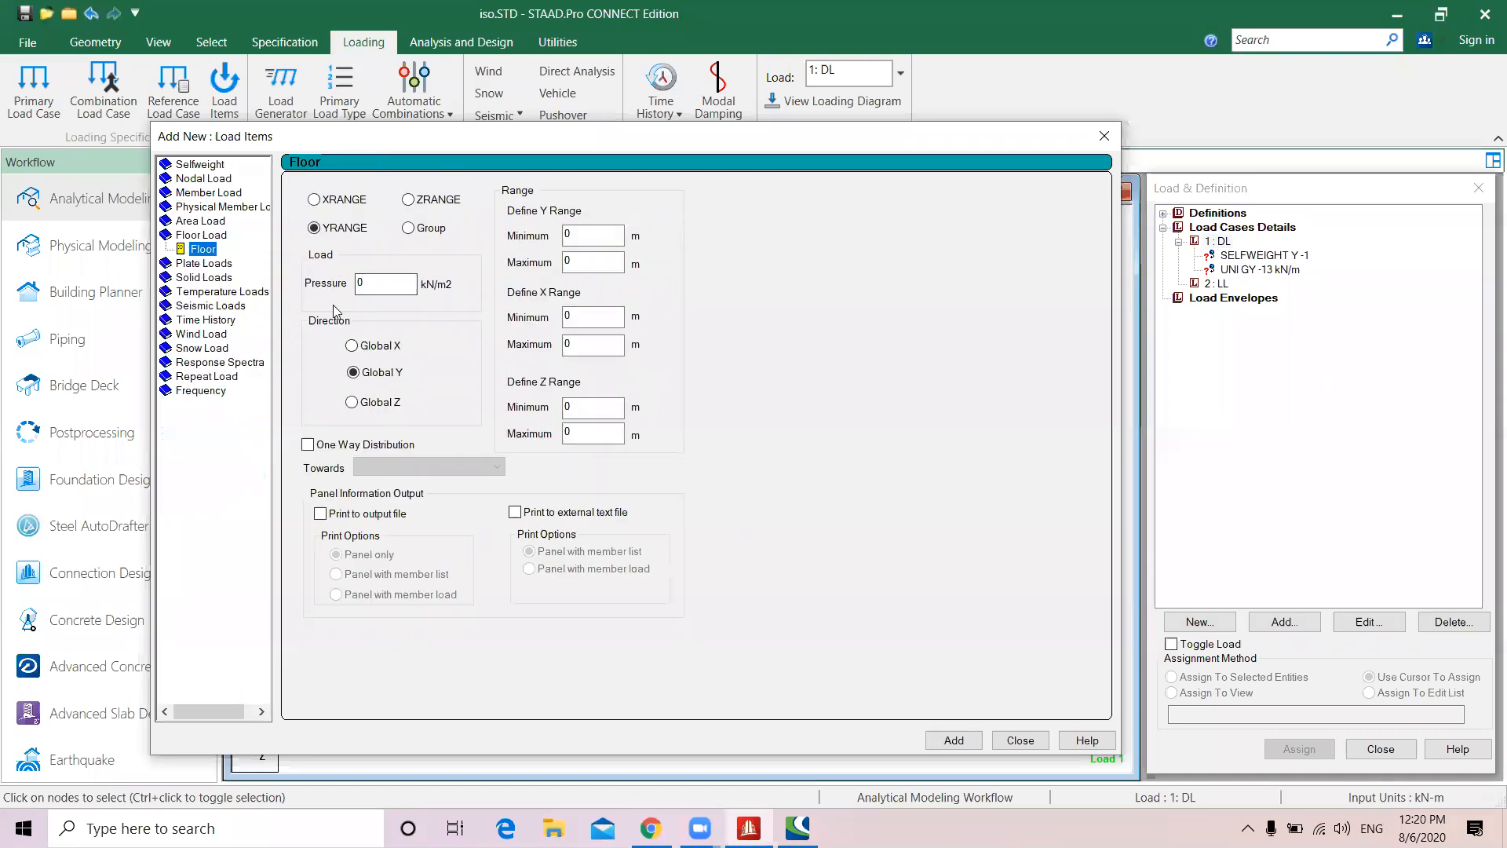
{"action": "double_click", "coordinate": [379, 281]}
{"action": "type", "text": "-3.75"}
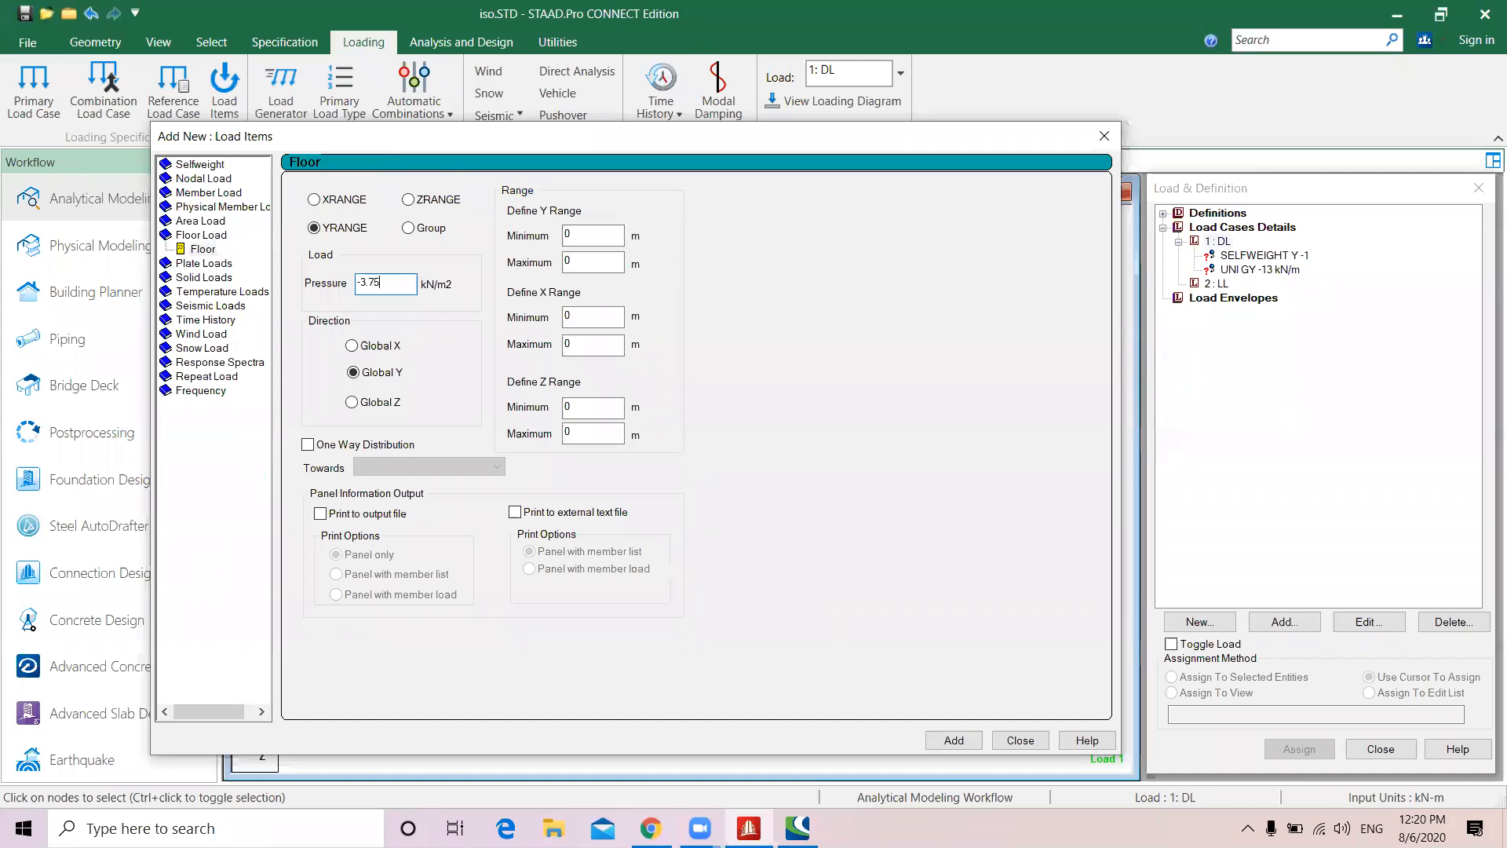
{"action": "key", "text": "Tab"}
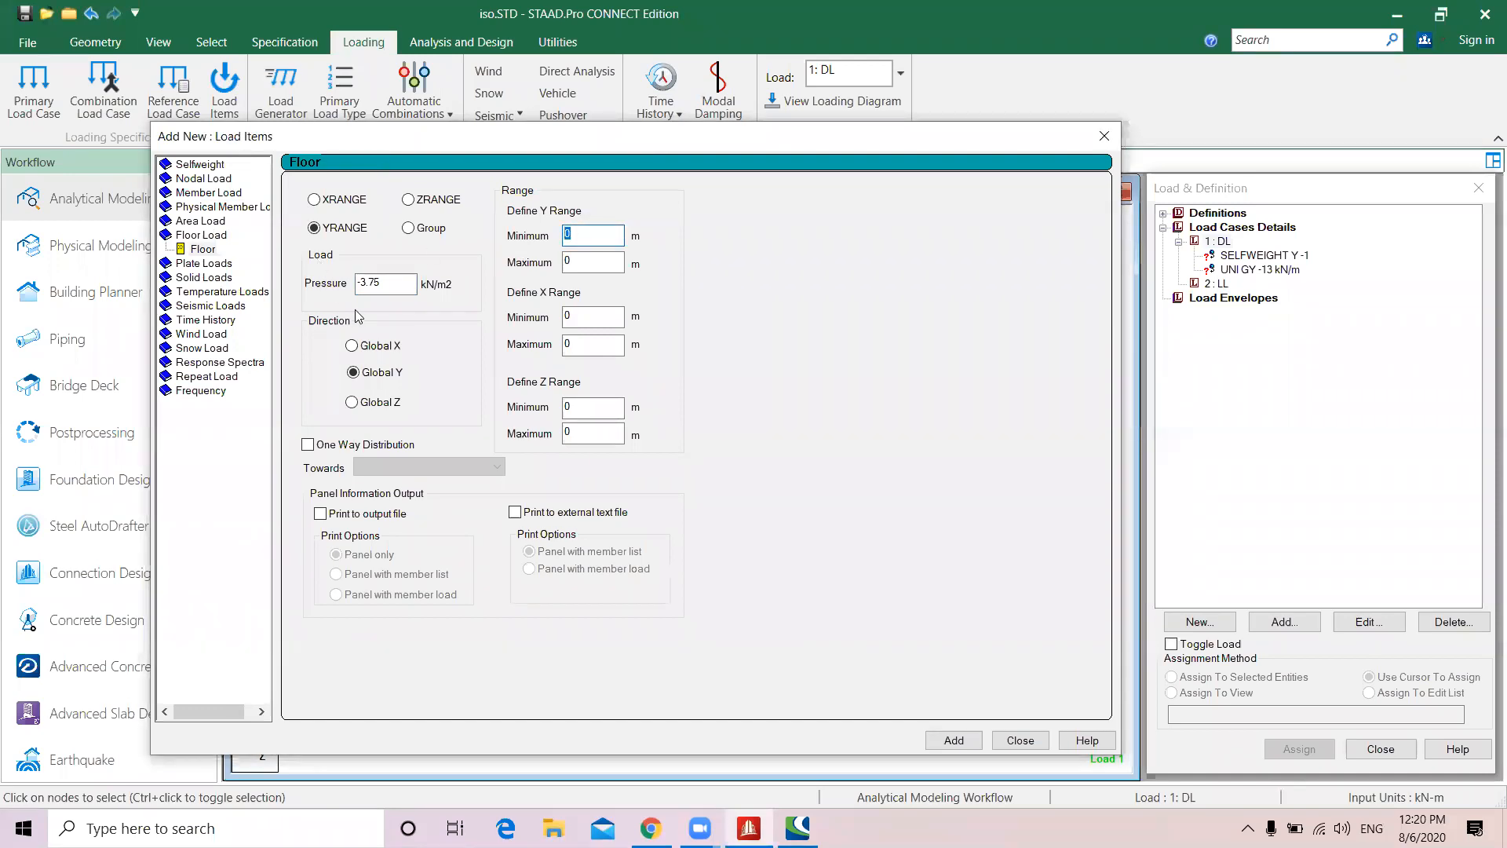
{"action": "type", "text": "3"}
{"action": "left_click", "coordinate": [594, 234]}
{"action": "key", "text": "BackSpace"}
{"action": "type", "text": ".5"}
{"action": "key", "text": "Tab"}
{"action": "type", "text": "10"}
{"action": "left_click", "coordinate": [949, 743]}
{"action": "left_click", "coordinate": [1021, 740]}
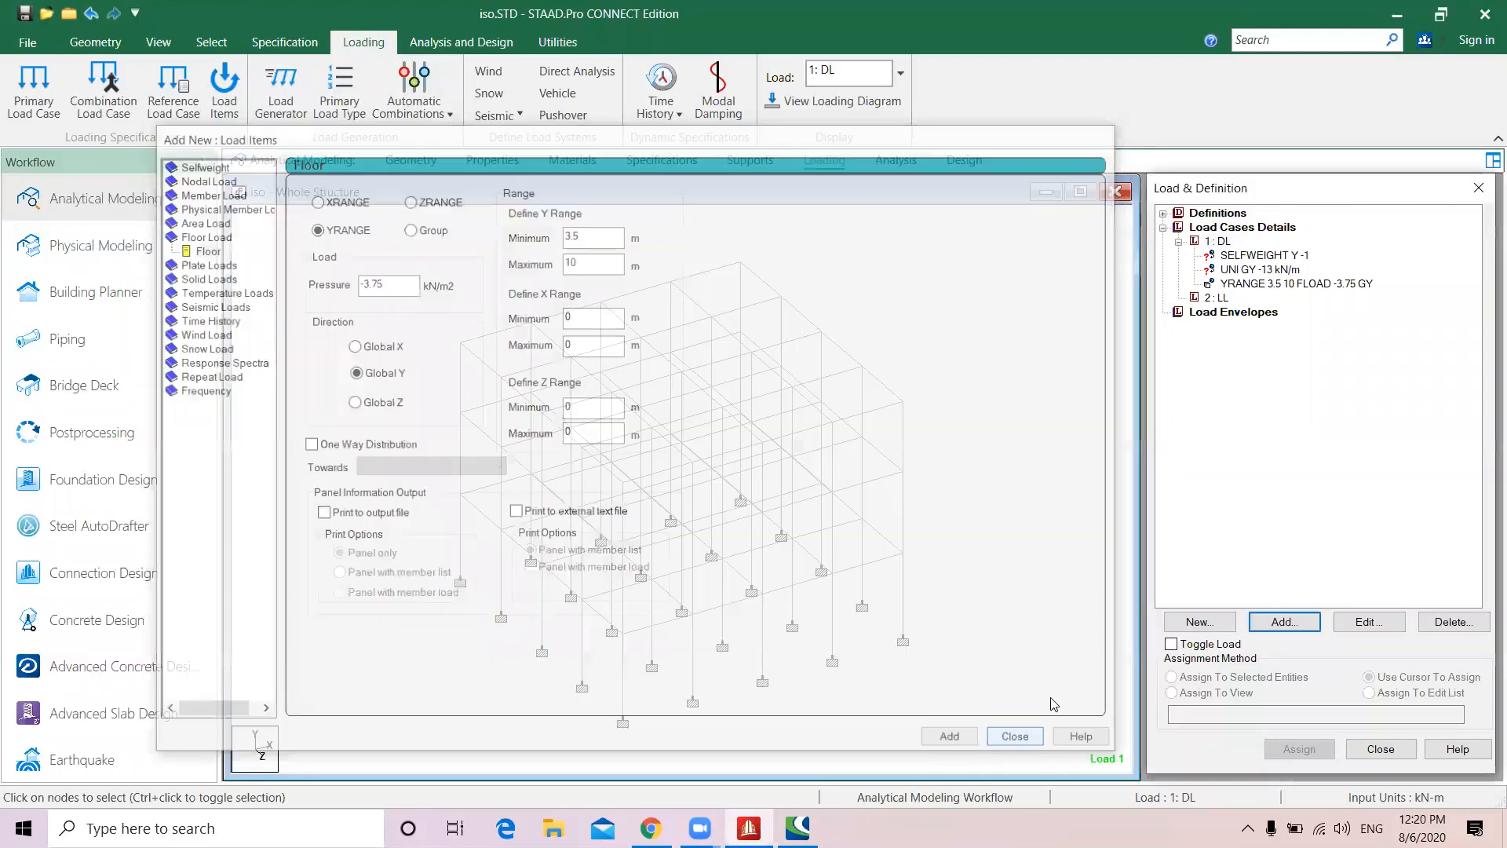
Assign the selfweight load of load case DL to the whole structure in view
{"action": "left_click", "coordinate": [1282, 256]}
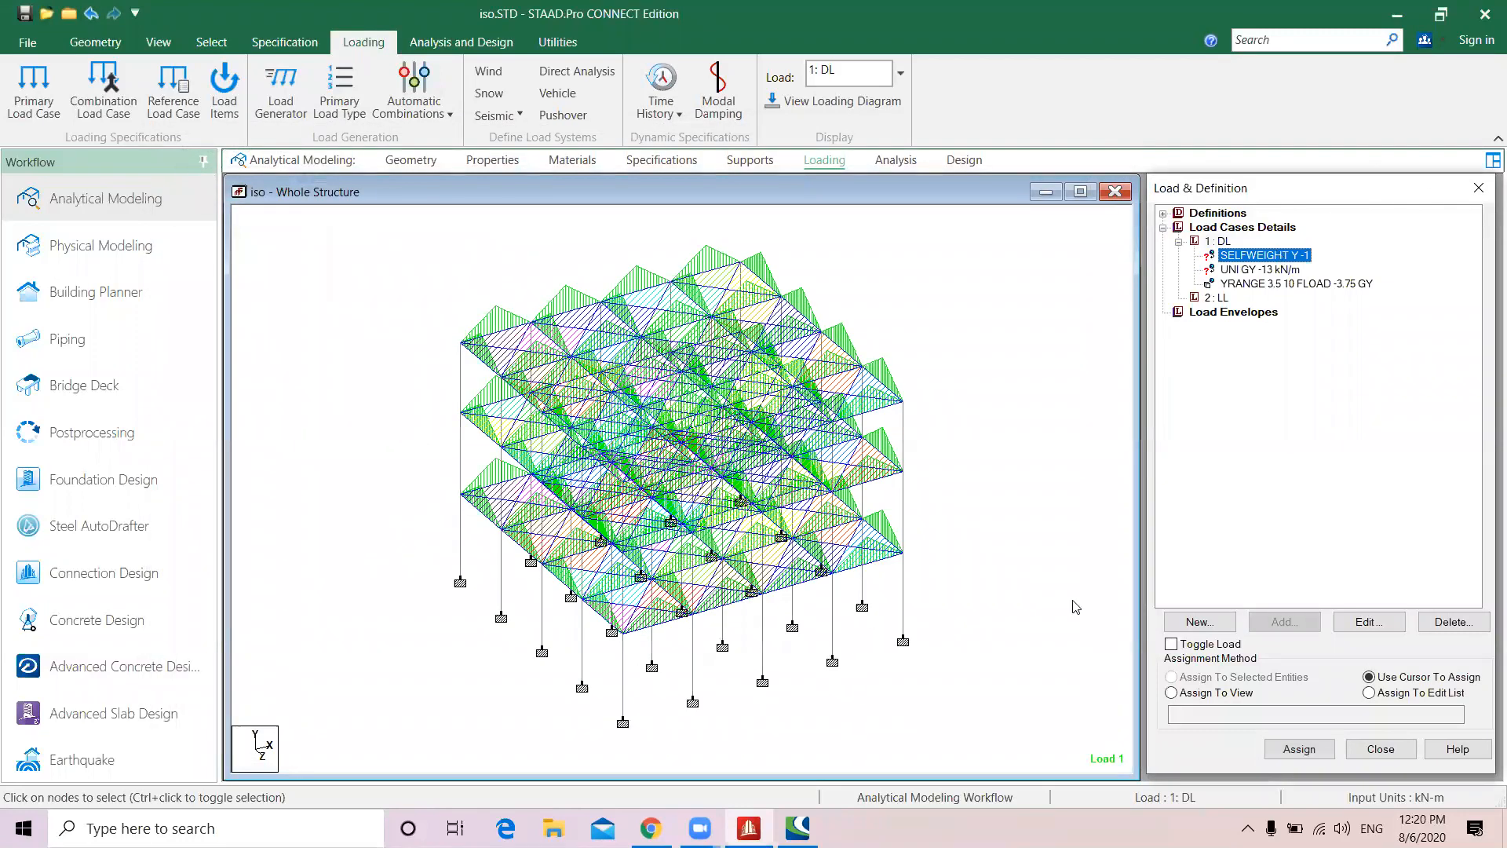
{"action": "left_click", "coordinate": [1215, 691]}
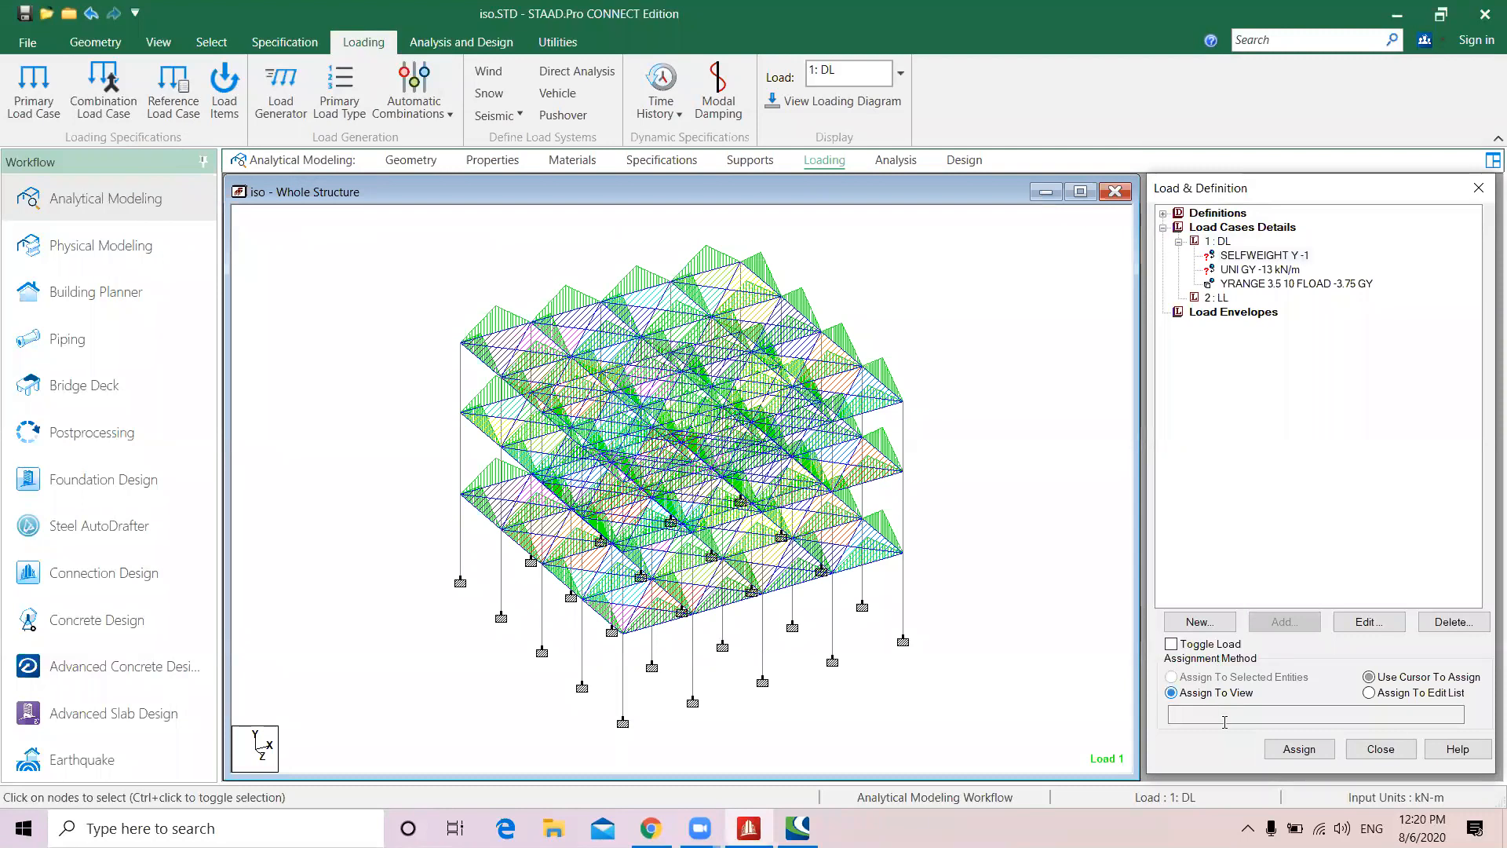
{"action": "left_click", "coordinate": [1299, 749]}
{"action": "left_click", "coordinate": [1349, 530]}
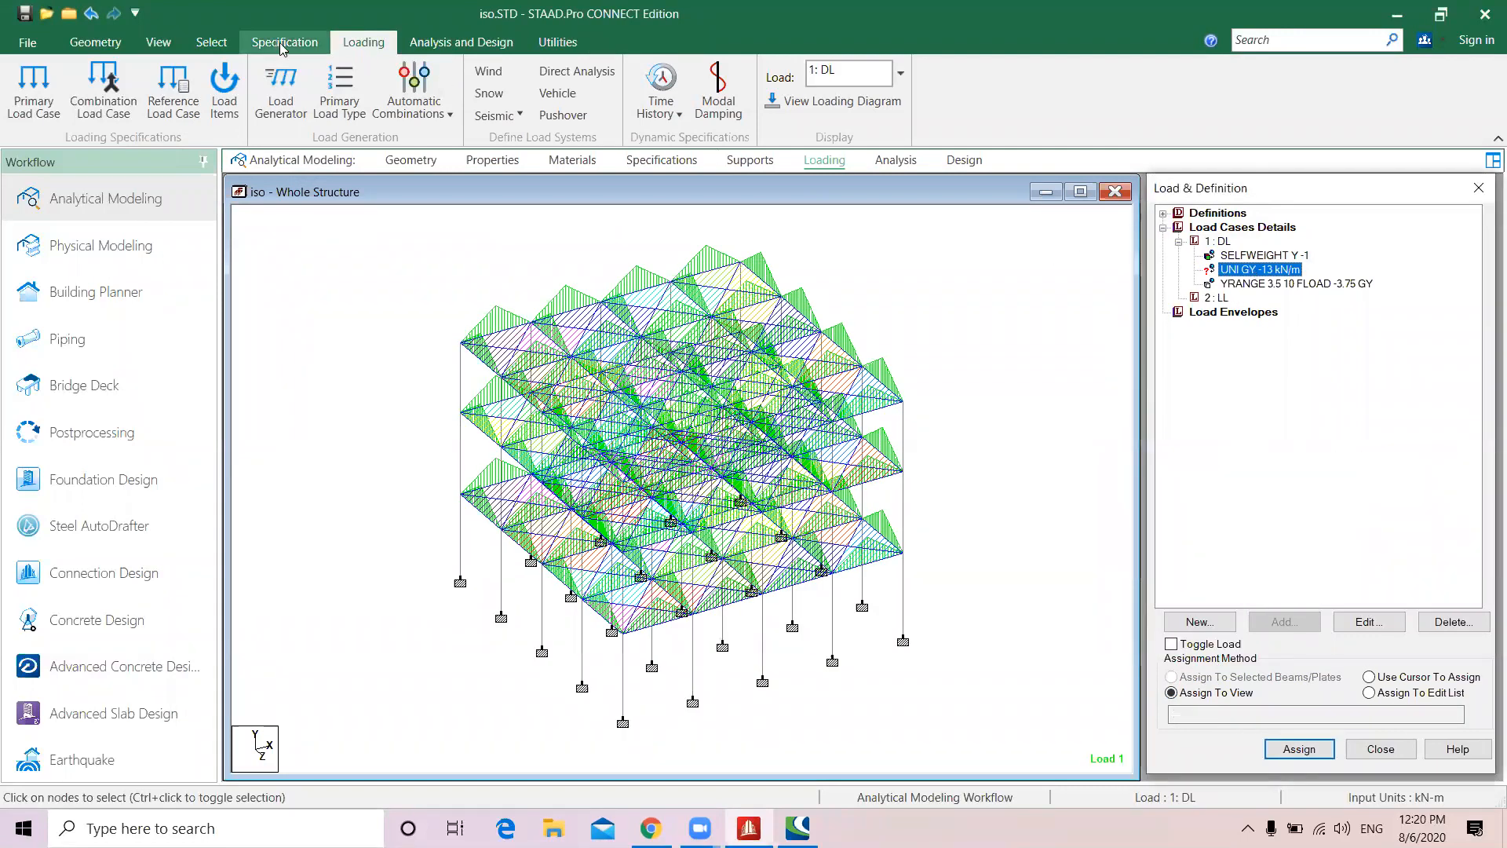
Select all beams parallel to X and Z and assign the -13 kN/m uniform force of load case DL to them
{"action": "left_click", "coordinate": [211, 42]}
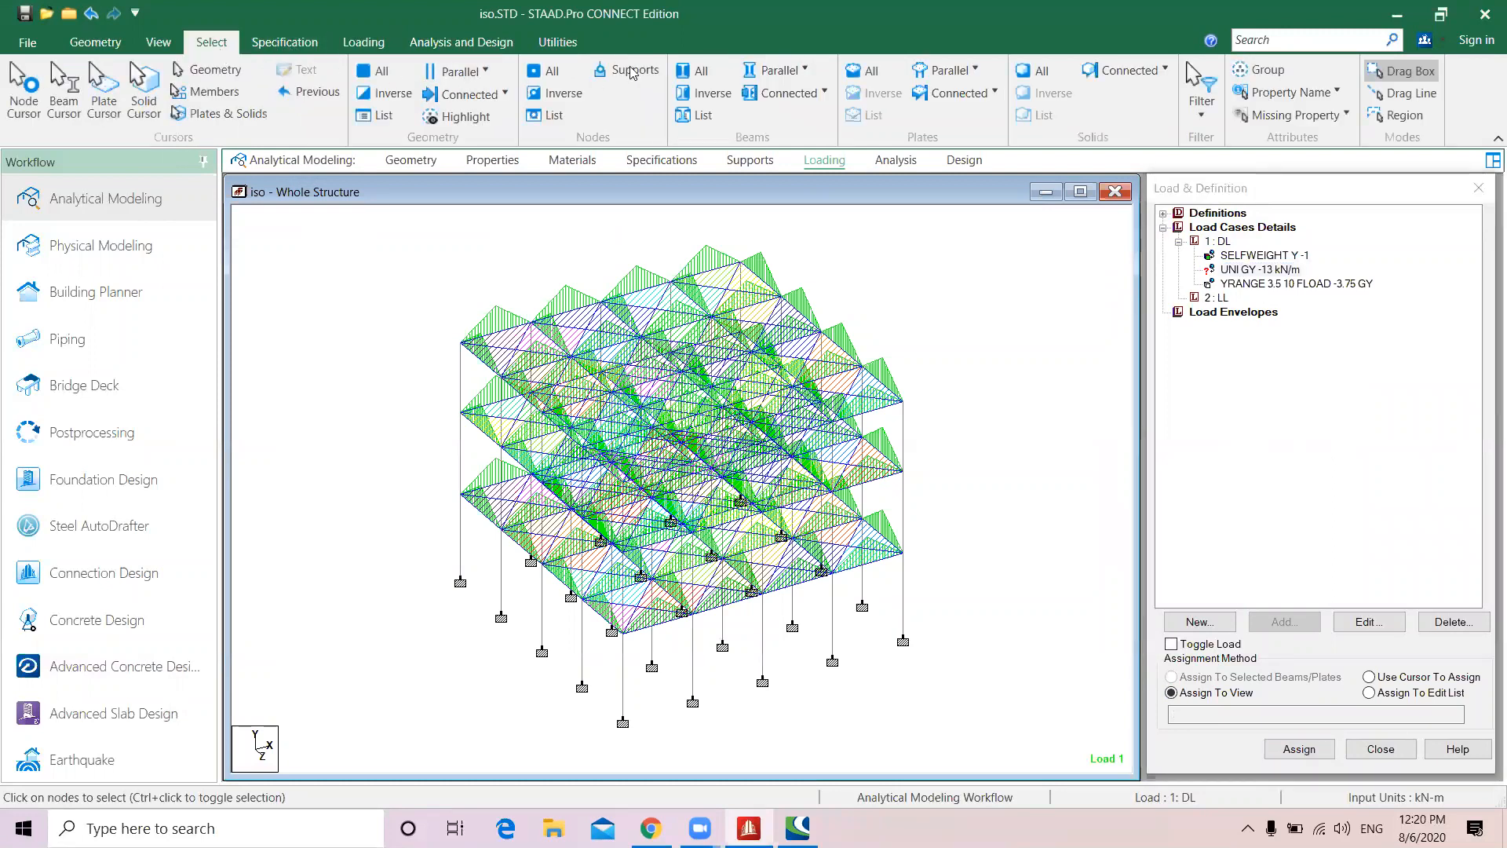
{"action": "left_click", "coordinate": [771, 82]}
{"action": "left_click", "coordinate": [776, 101]}
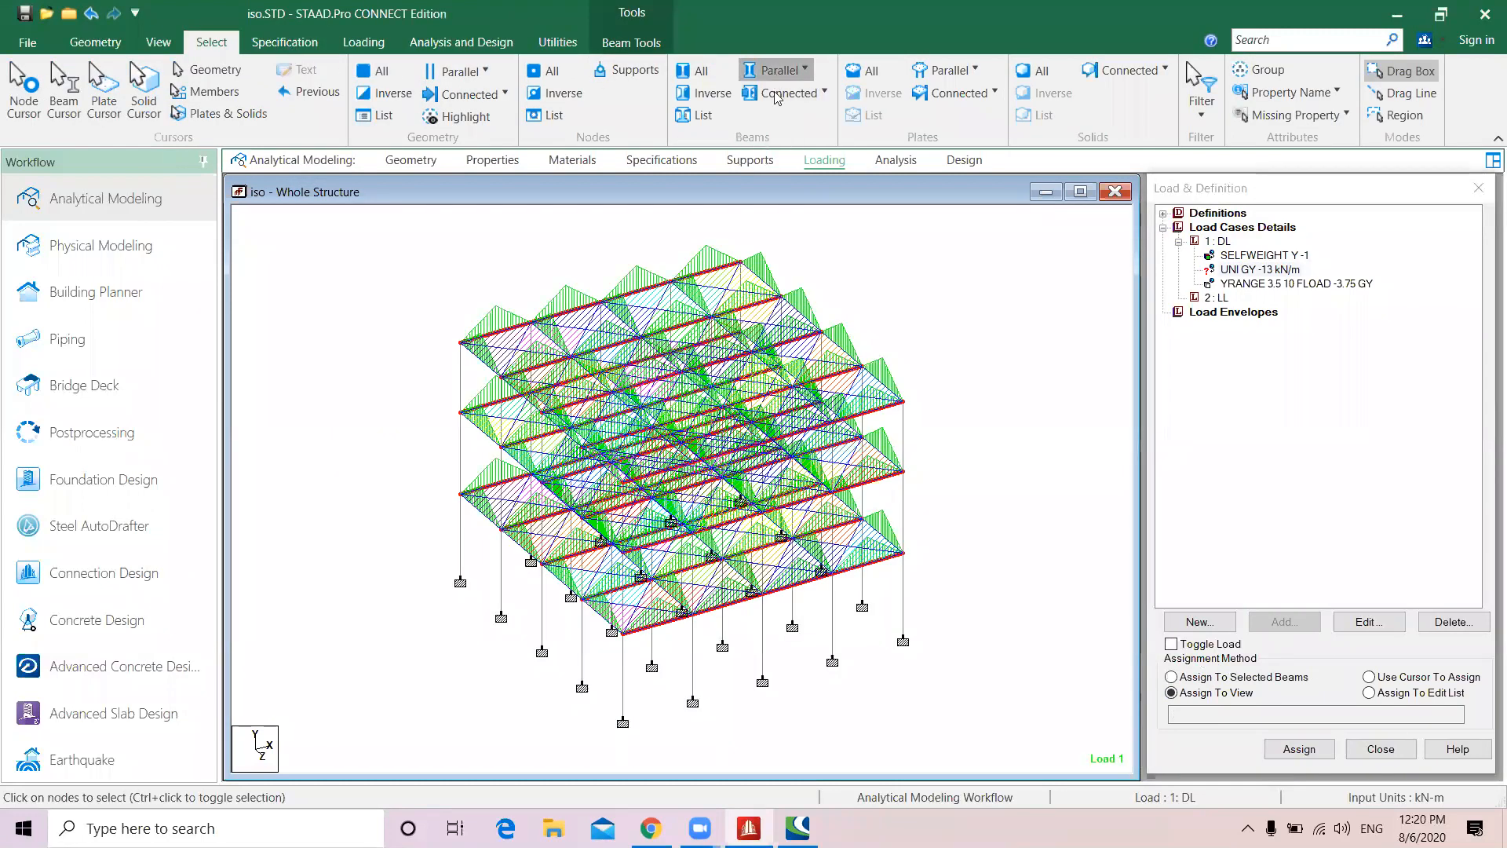
{"action": "left_click", "coordinate": [777, 68]}
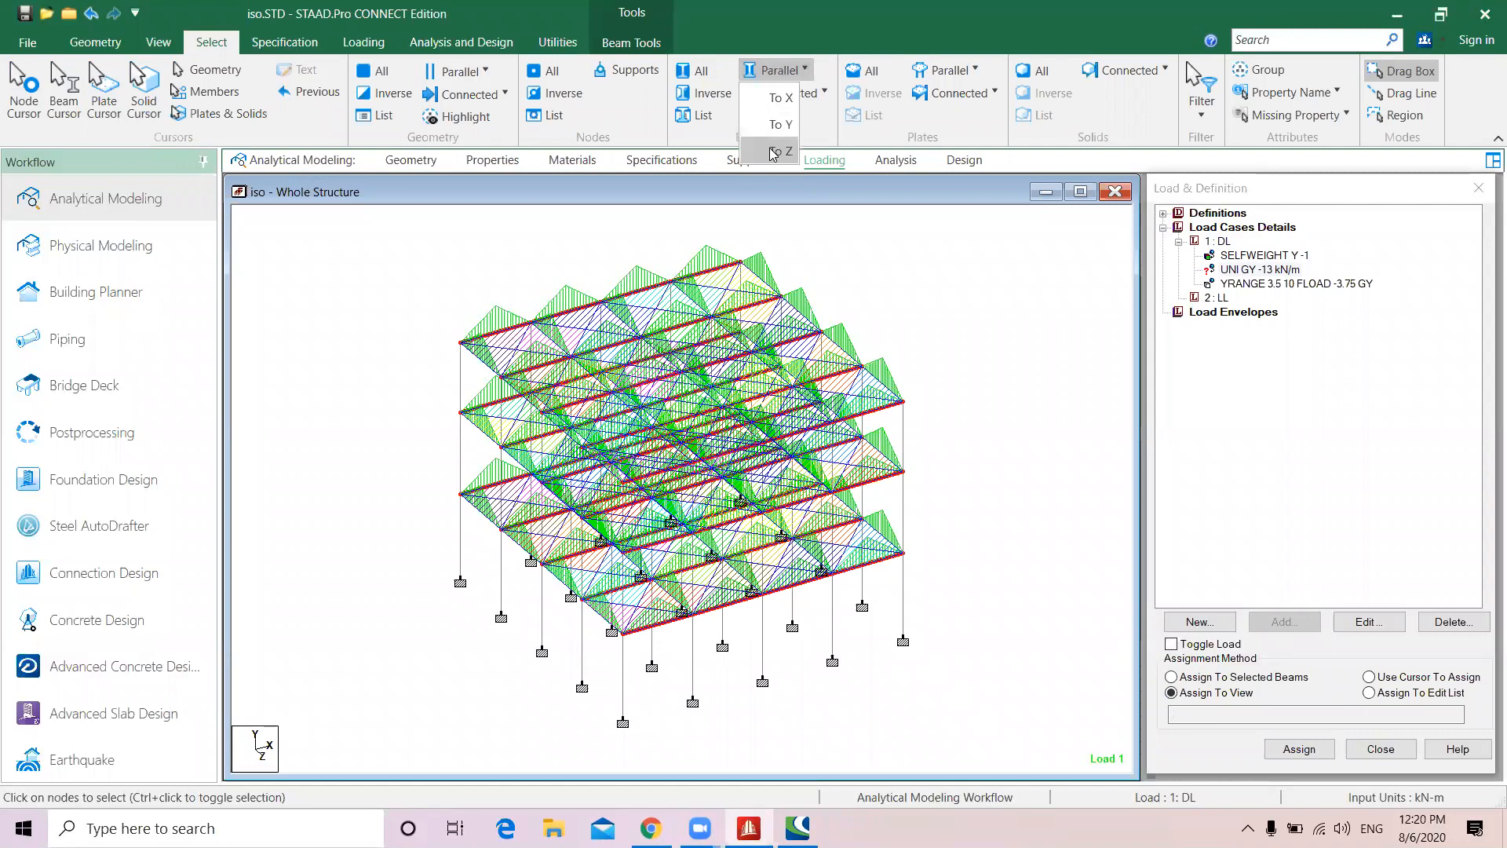
{"action": "left_click", "coordinate": [770, 150]}
{"action": "left_click", "coordinate": [1230, 679]}
{"action": "left_click", "coordinate": [1299, 749]}
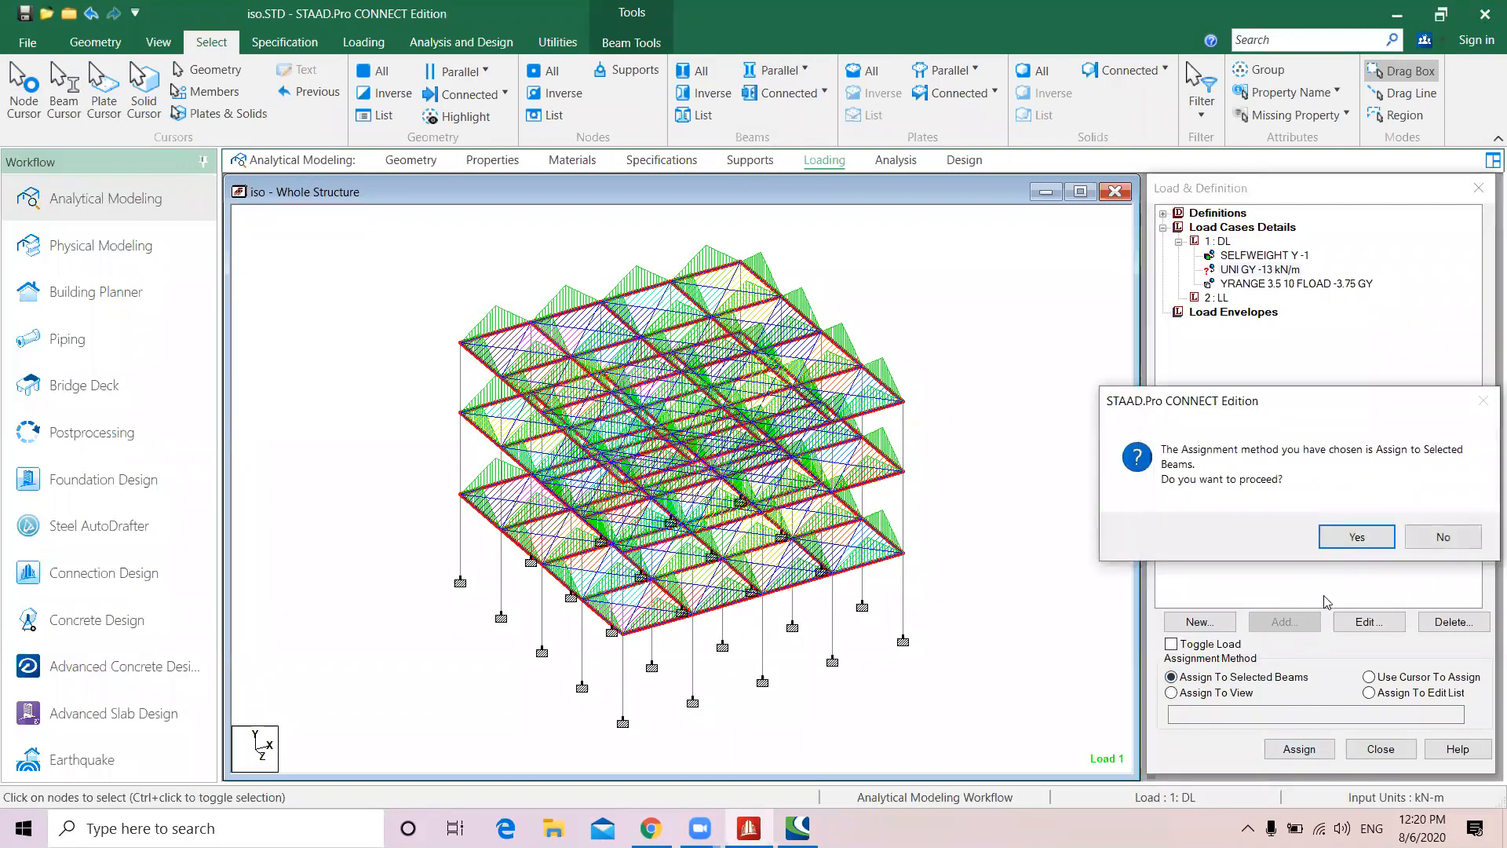
{"action": "left_click", "coordinate": [1338, 541]}
{"action": "left_click", "coordinate": [1001, 516]}
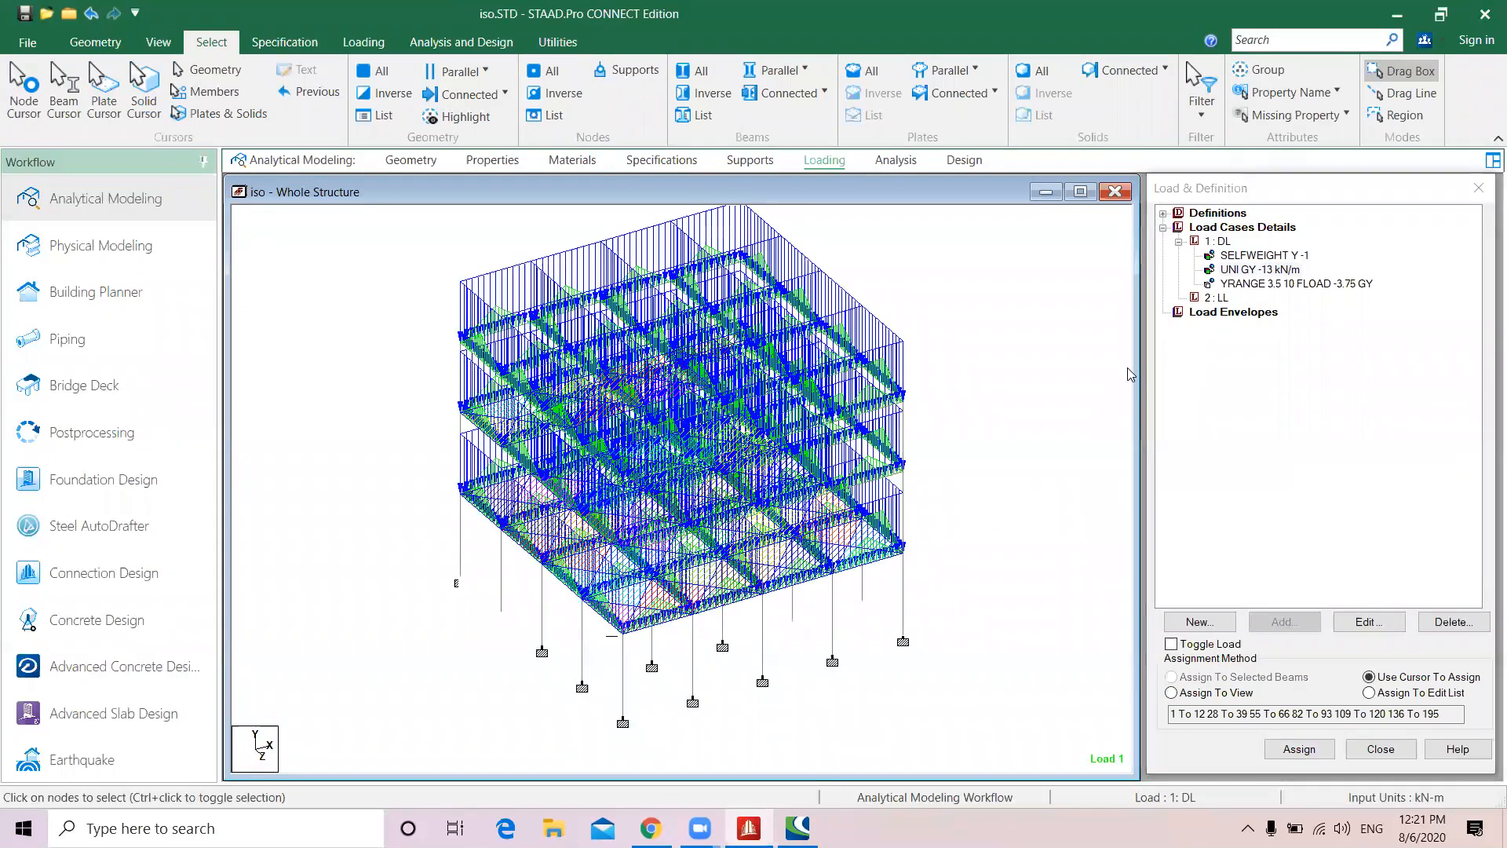
Add a Global Y floor load of -3 kN/m2 to load case LL, with a Y range from 3.5 to 10 m
{"action": "left_click", "coordinate": [1222, 297]}
{"action": "left_click", "coordinate": [1285, 622]}
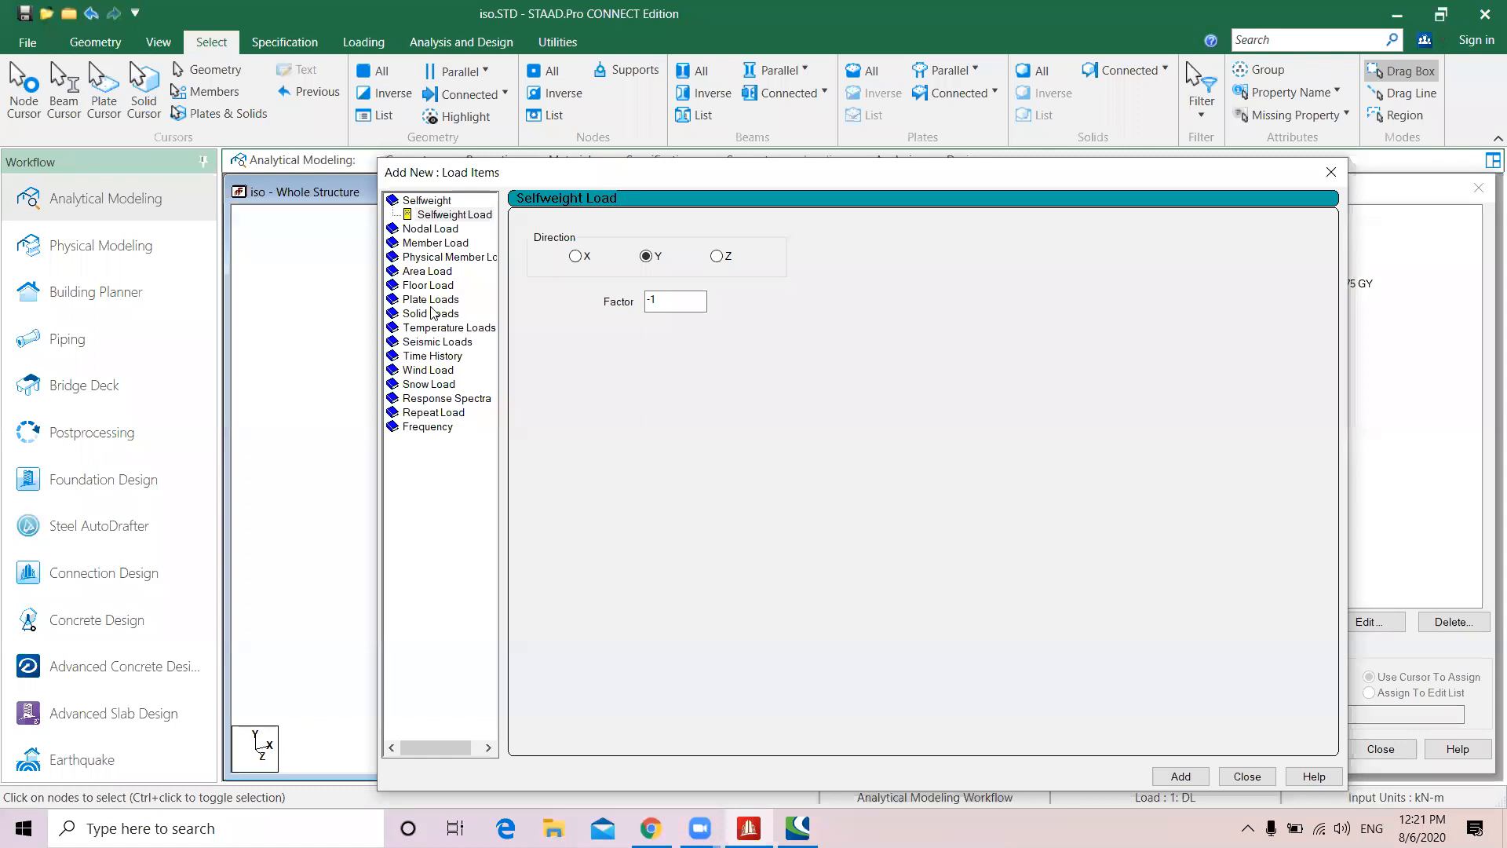
{"action": "left_click", "coordinate": [428, 285]}
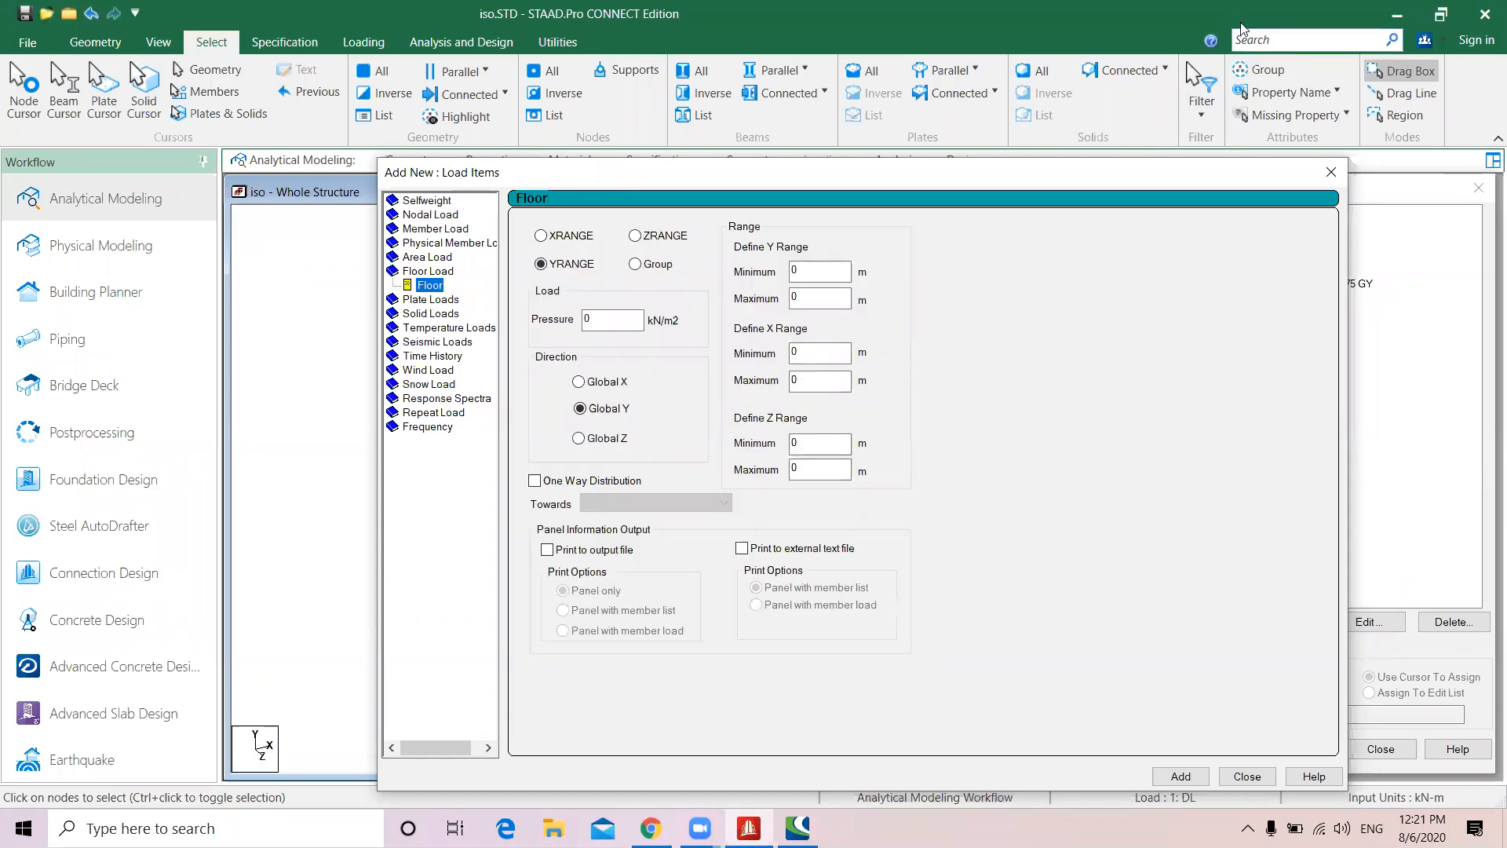
{"action": "left_click", "coordinate": [1241, 28]}
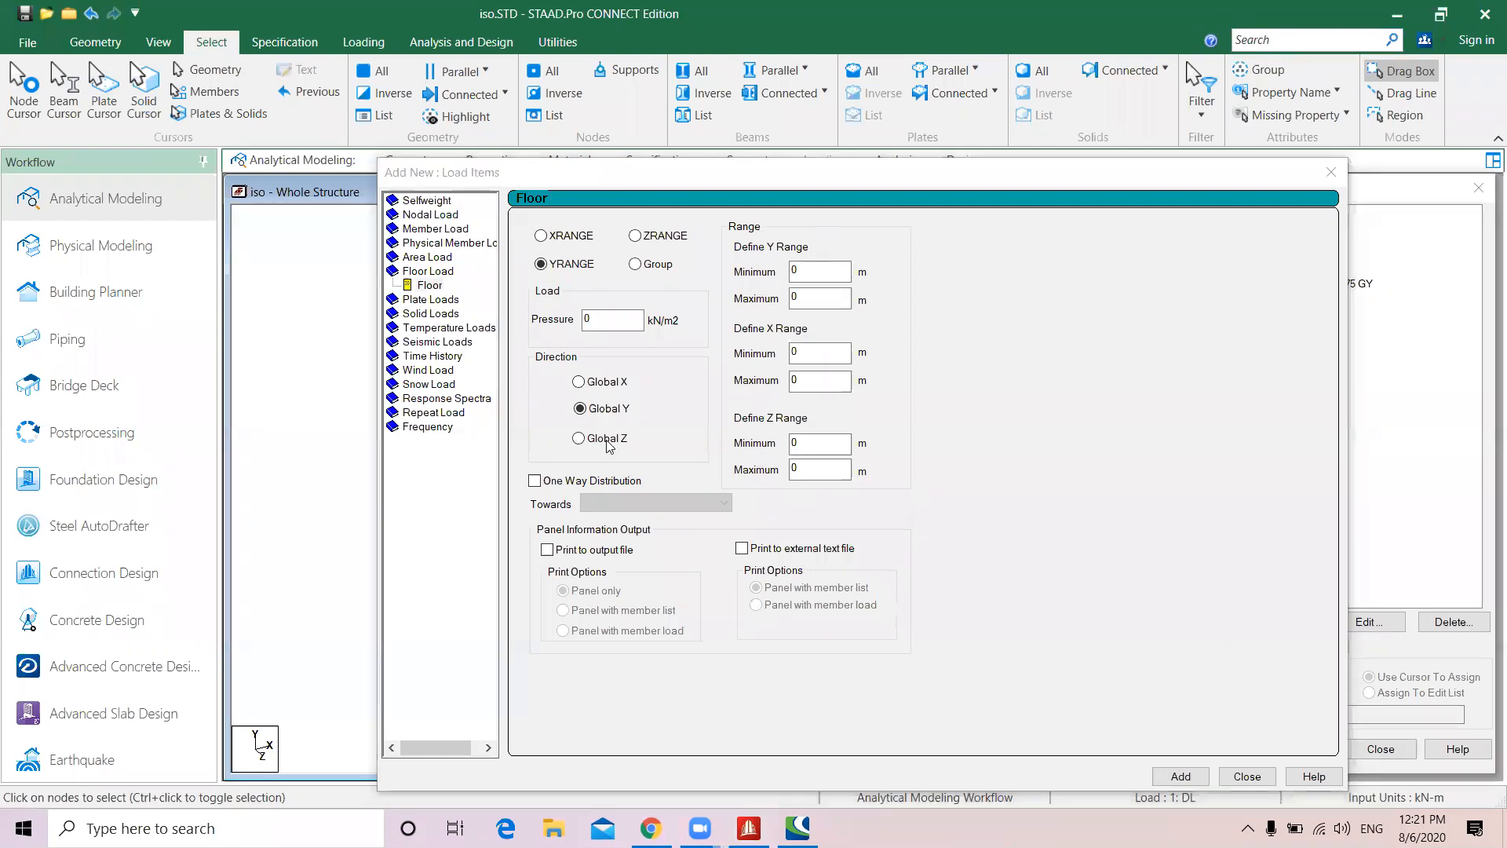
{"action": "left_click", "coordinate": [603, 322]}
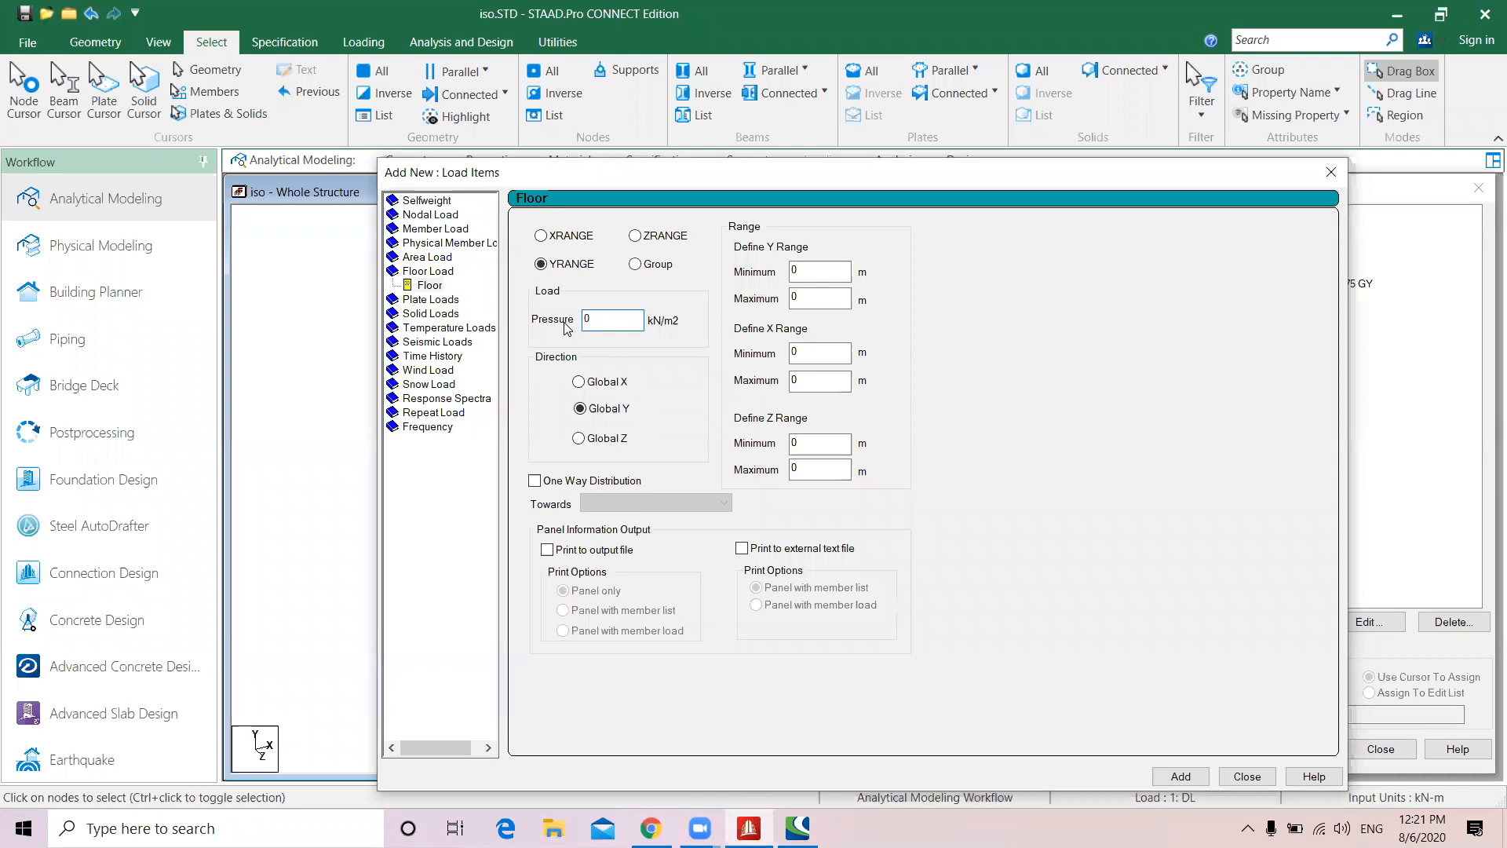
{"action": "type", "text": "-3"}
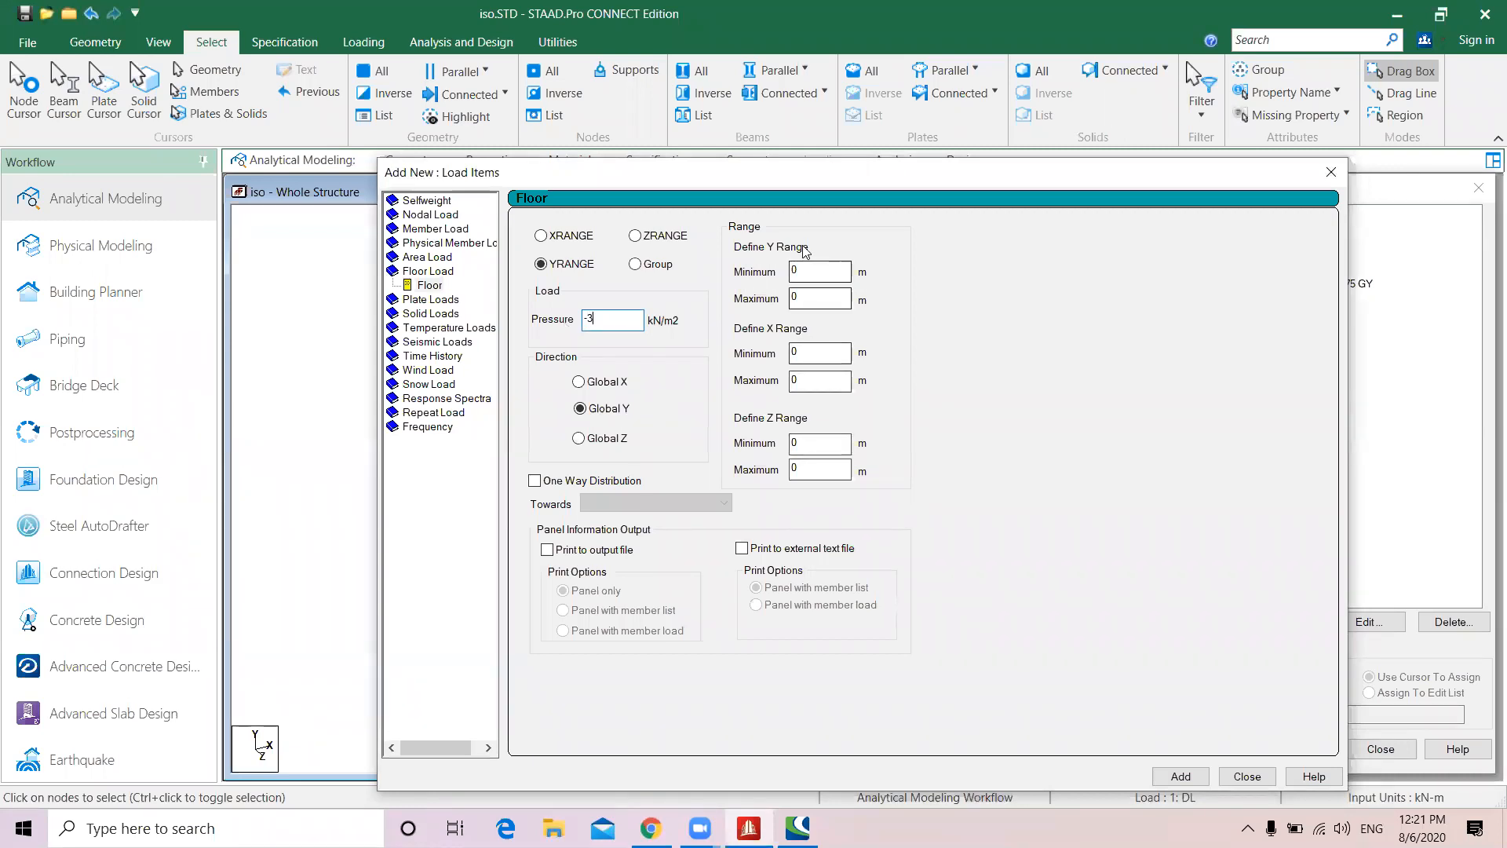
{"action": "key", "text": "Tab"}
{"action": "type", "text": "3.5"}
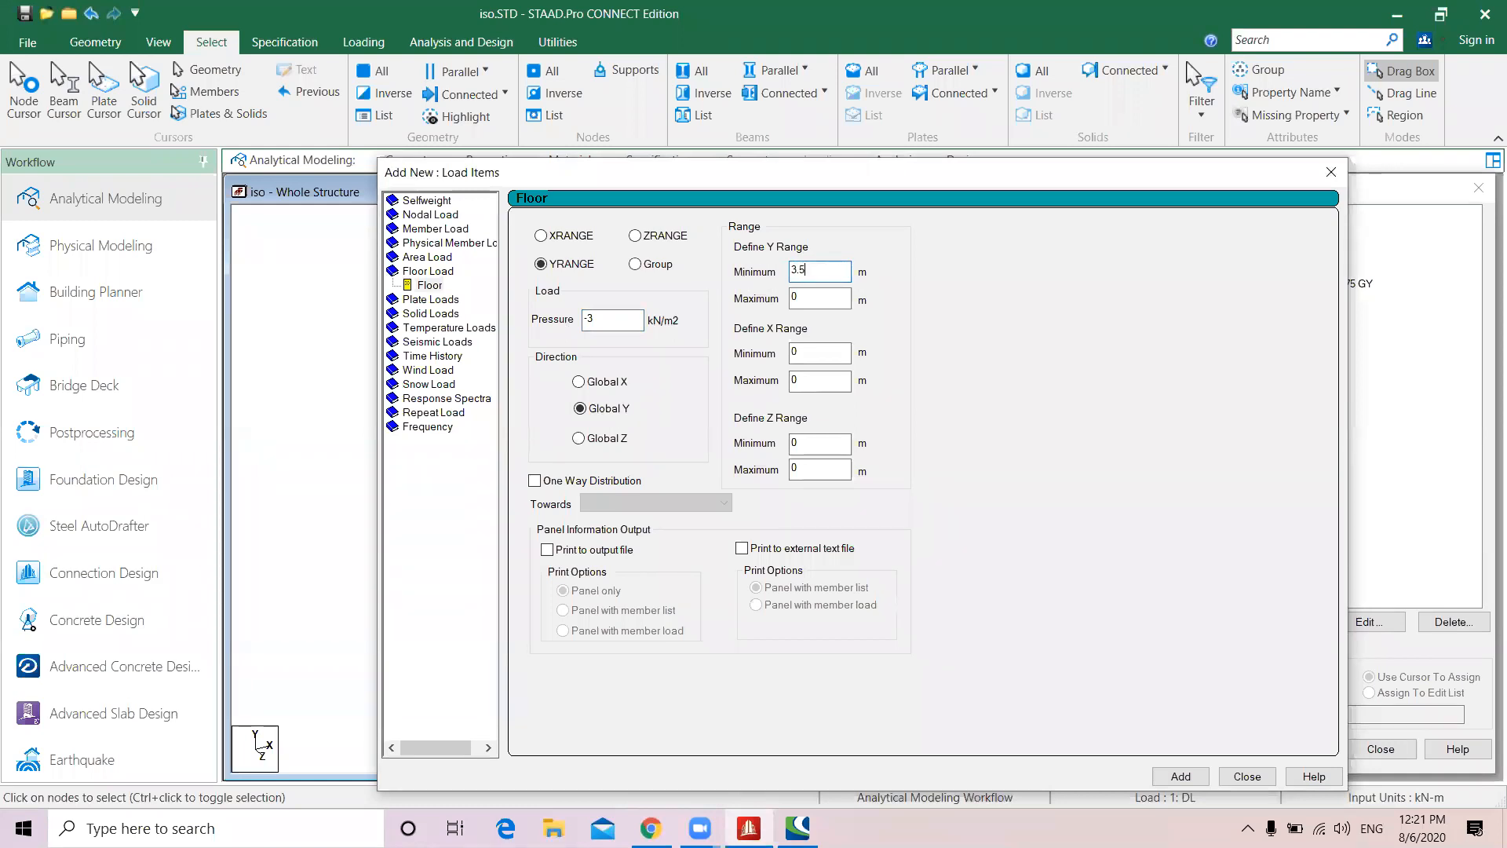
{"action": "left_click", "coordinate": [807, 297]}
{"action": "type", "text": "1"}
{"action": "left_click", "coordinate": [1200, 779]}
{"action": "left_click", "coordinate": [1248, 776]}
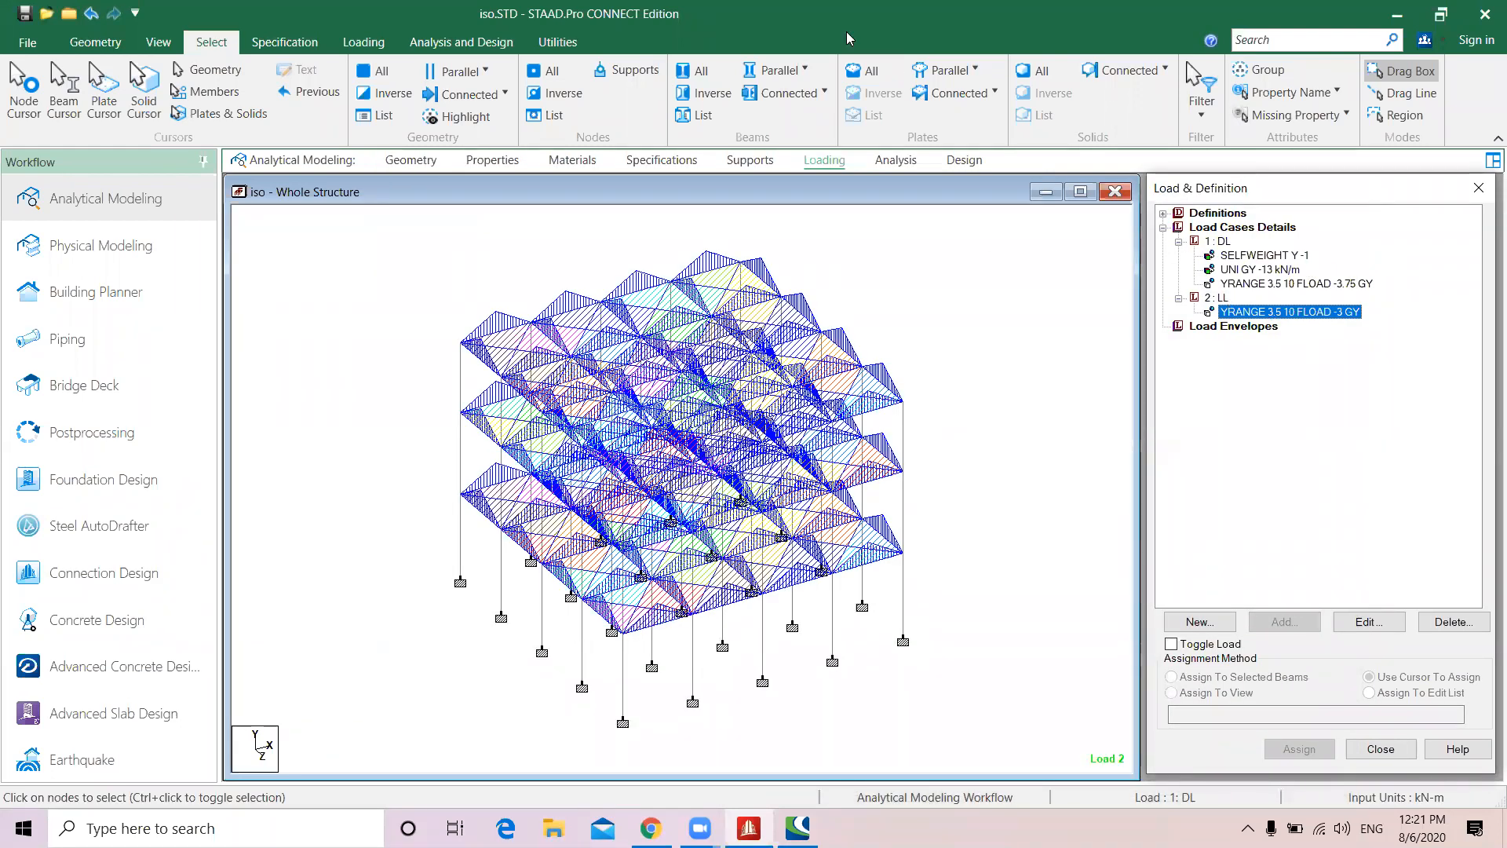
{"action": "left_click", "coordinate": [816, 230]}
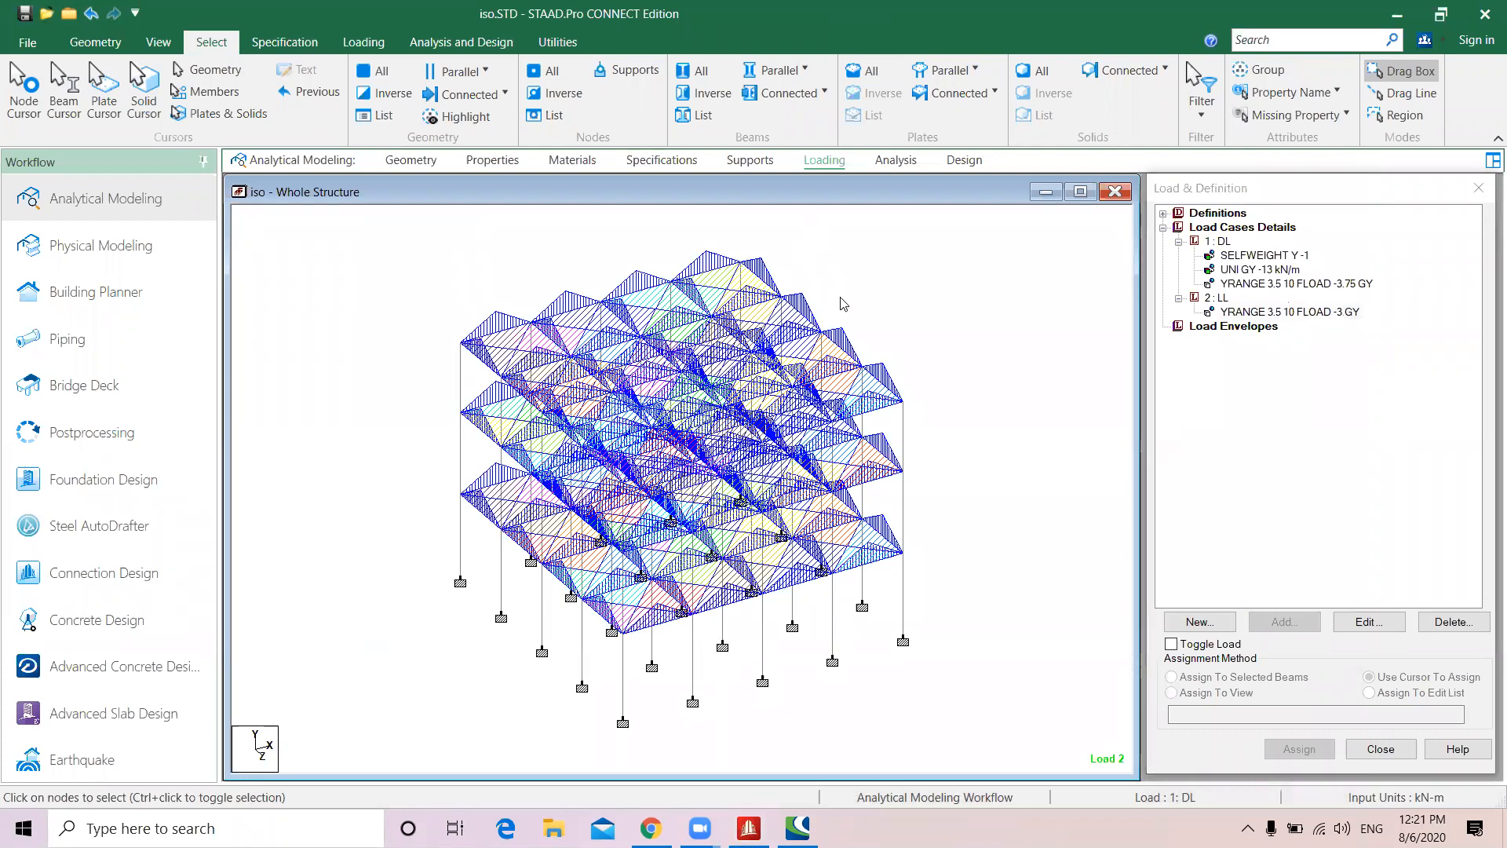
Generate and add automatic load combinations using code IS:456/IS:800 and category IS456:2000 Table18, starting from combination number 3
{"action": "left_click", "coordinate": [1240, 227]}
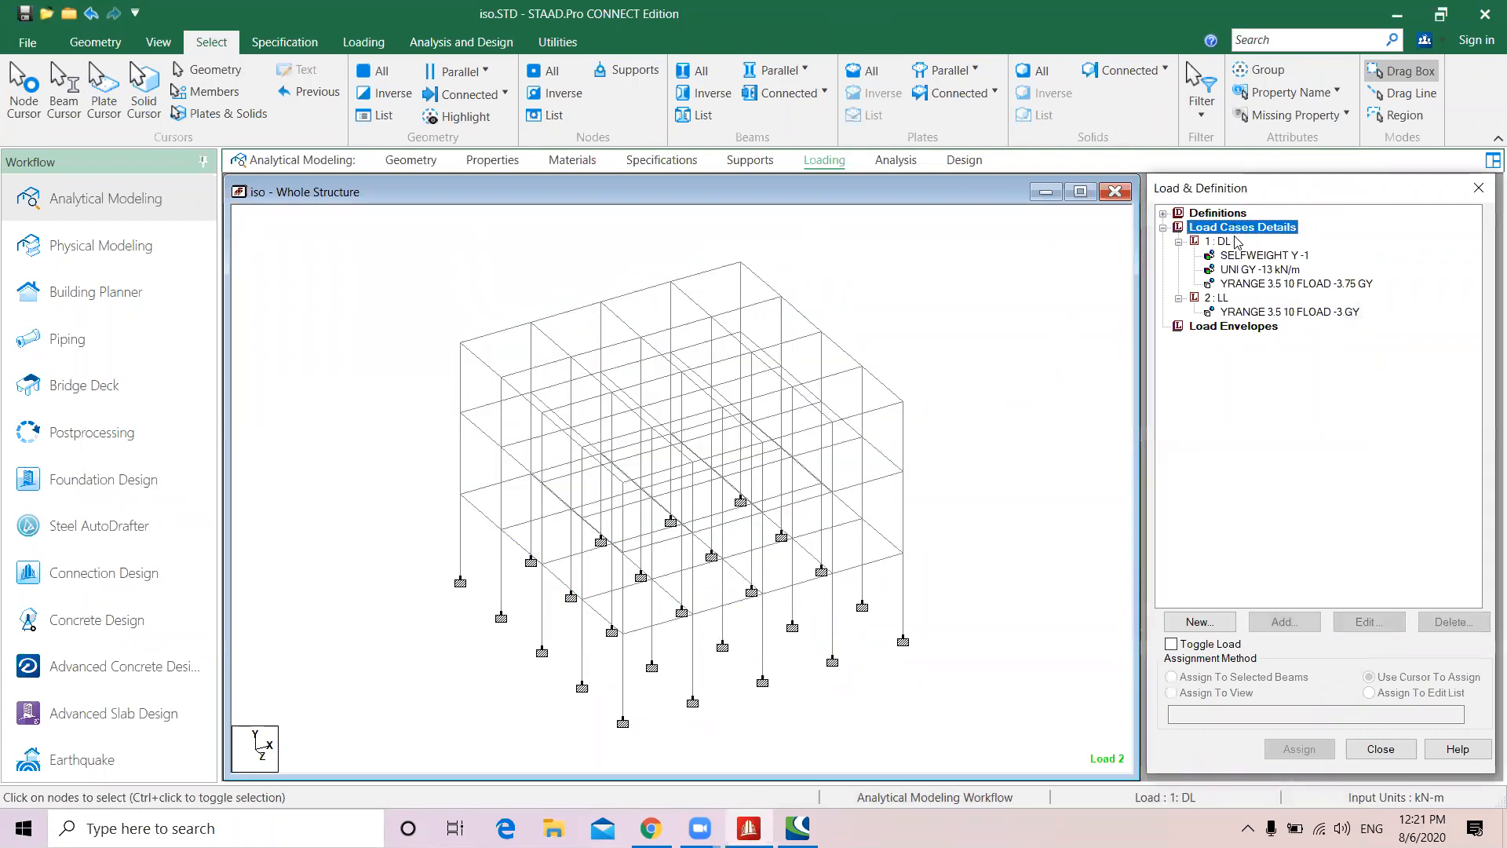
{"action": "left_click", "coordinate": [1282, 621]}
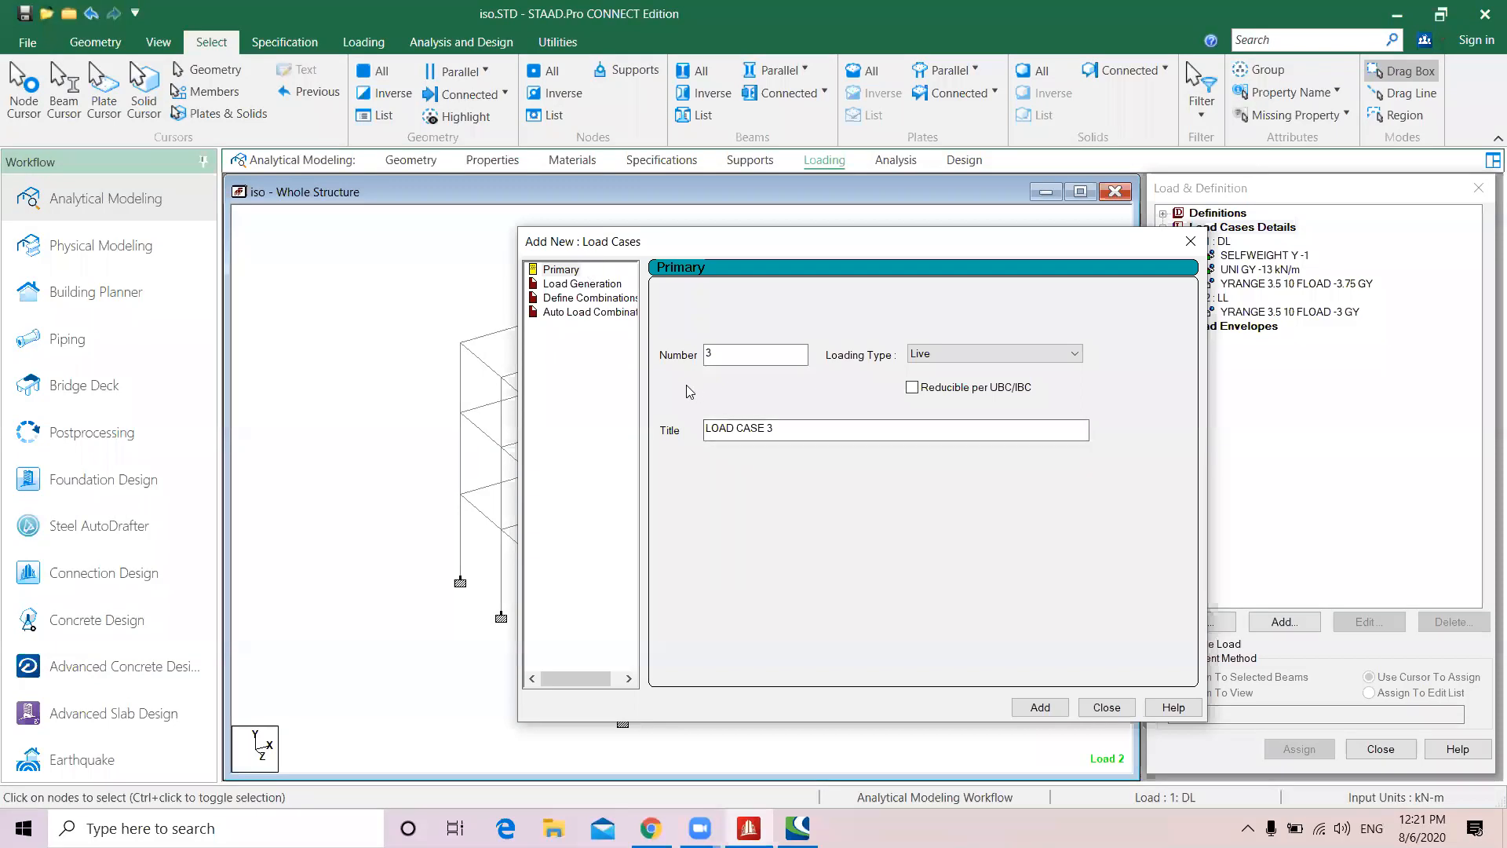
{"action": "left_click", "coordinate": [610, 314]}
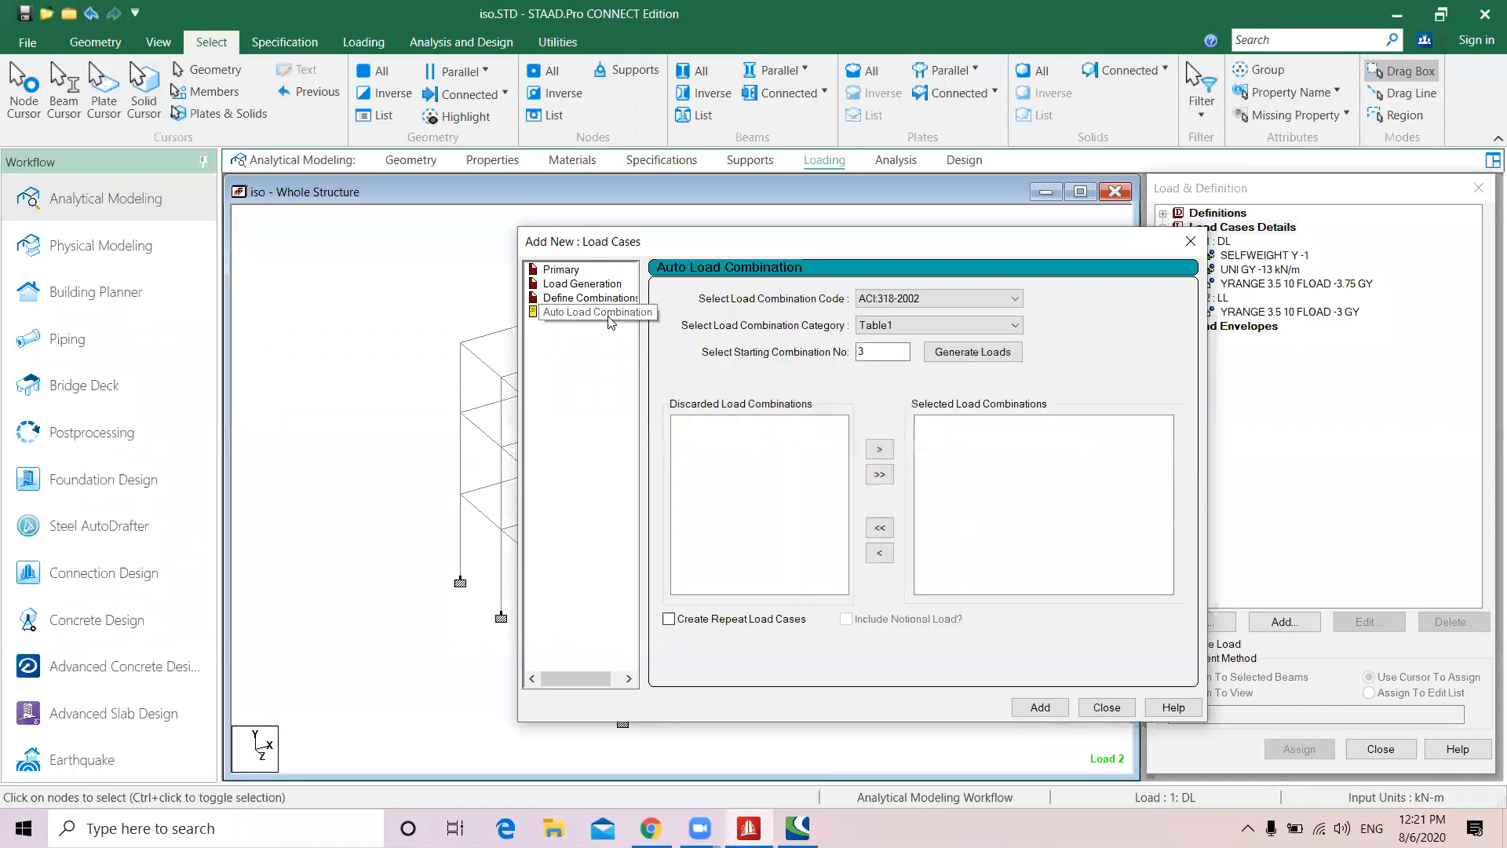
{"action": "left_click", "coordinate": [993, 298]}
{"action": "left_click", "coordinate": [883, 441]}
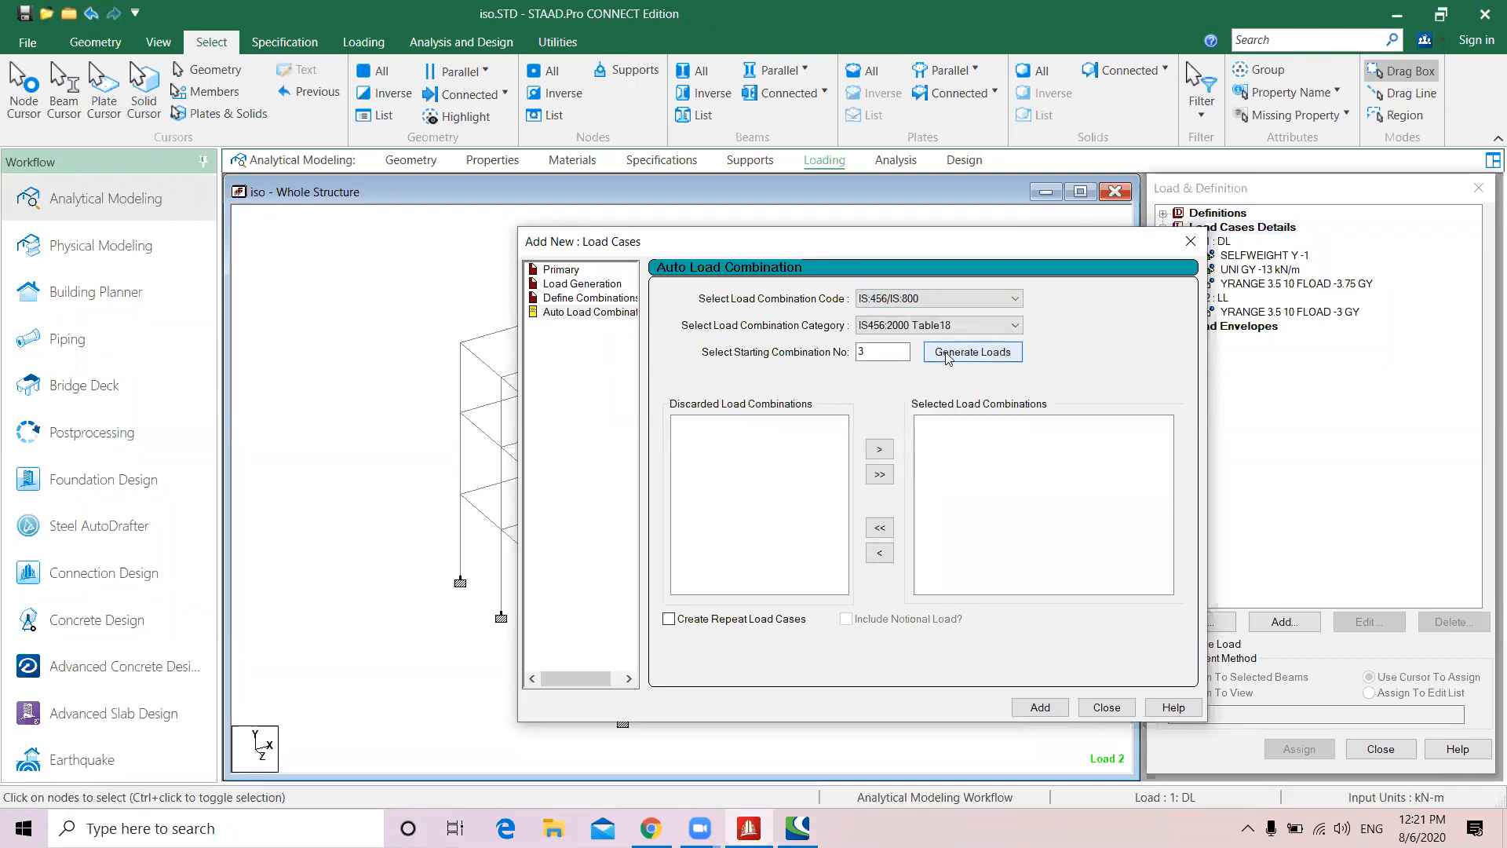
{"action": "left_click", "coordinate": [954, 353]}
{"action": "left_click", "coordinate": [1040, 708]}
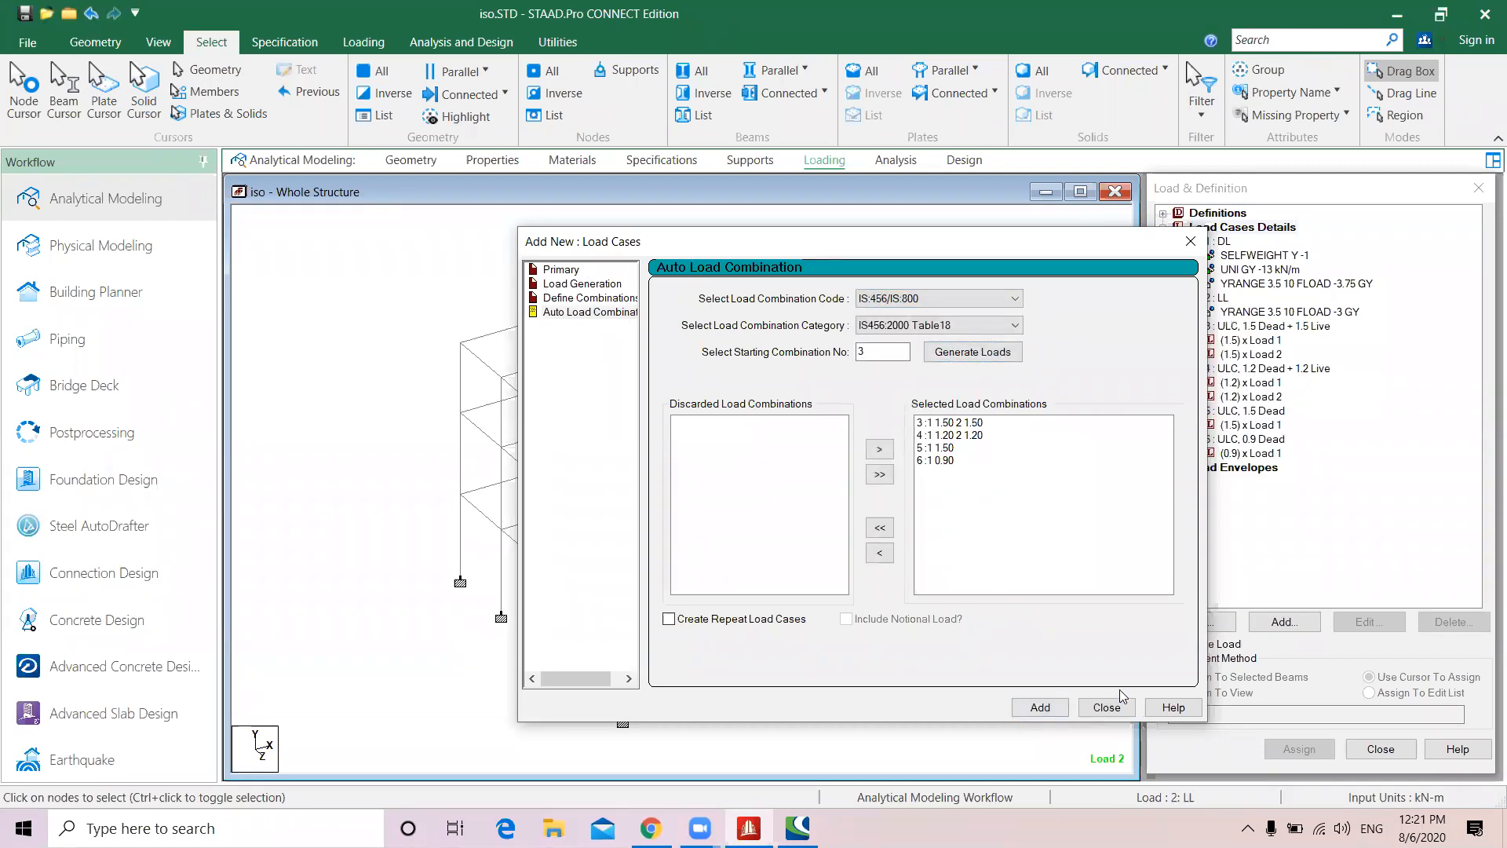
{"action": "left_click", "coordinate": [1107, 707]}
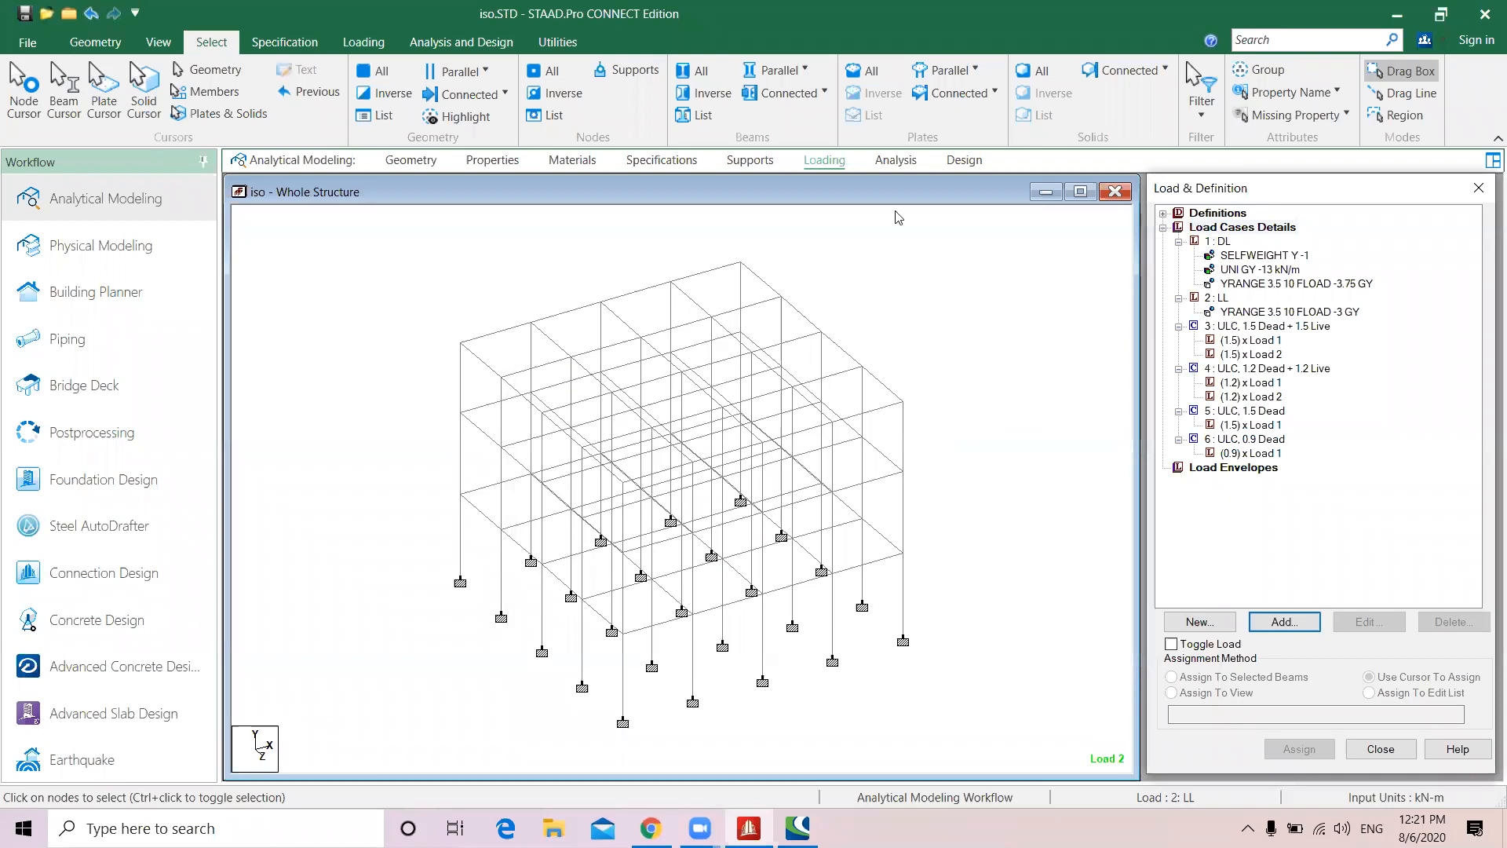
Add a Perform Analysis command with the print option All
{"action": "left_click", "coordinate": [896, 160]}
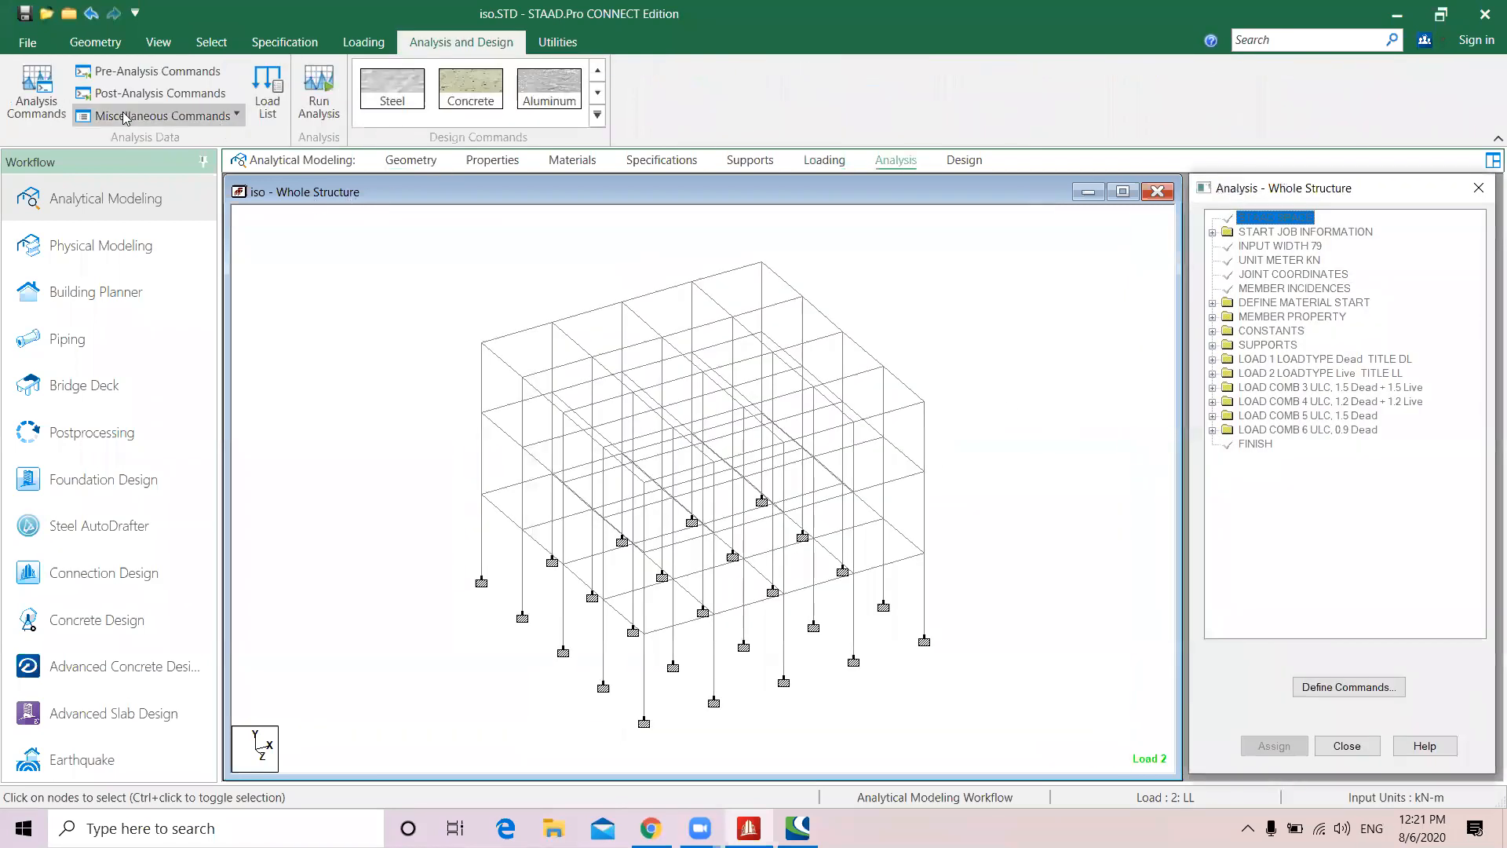
{"action": "left_click", "coordinate": [37, 90]}
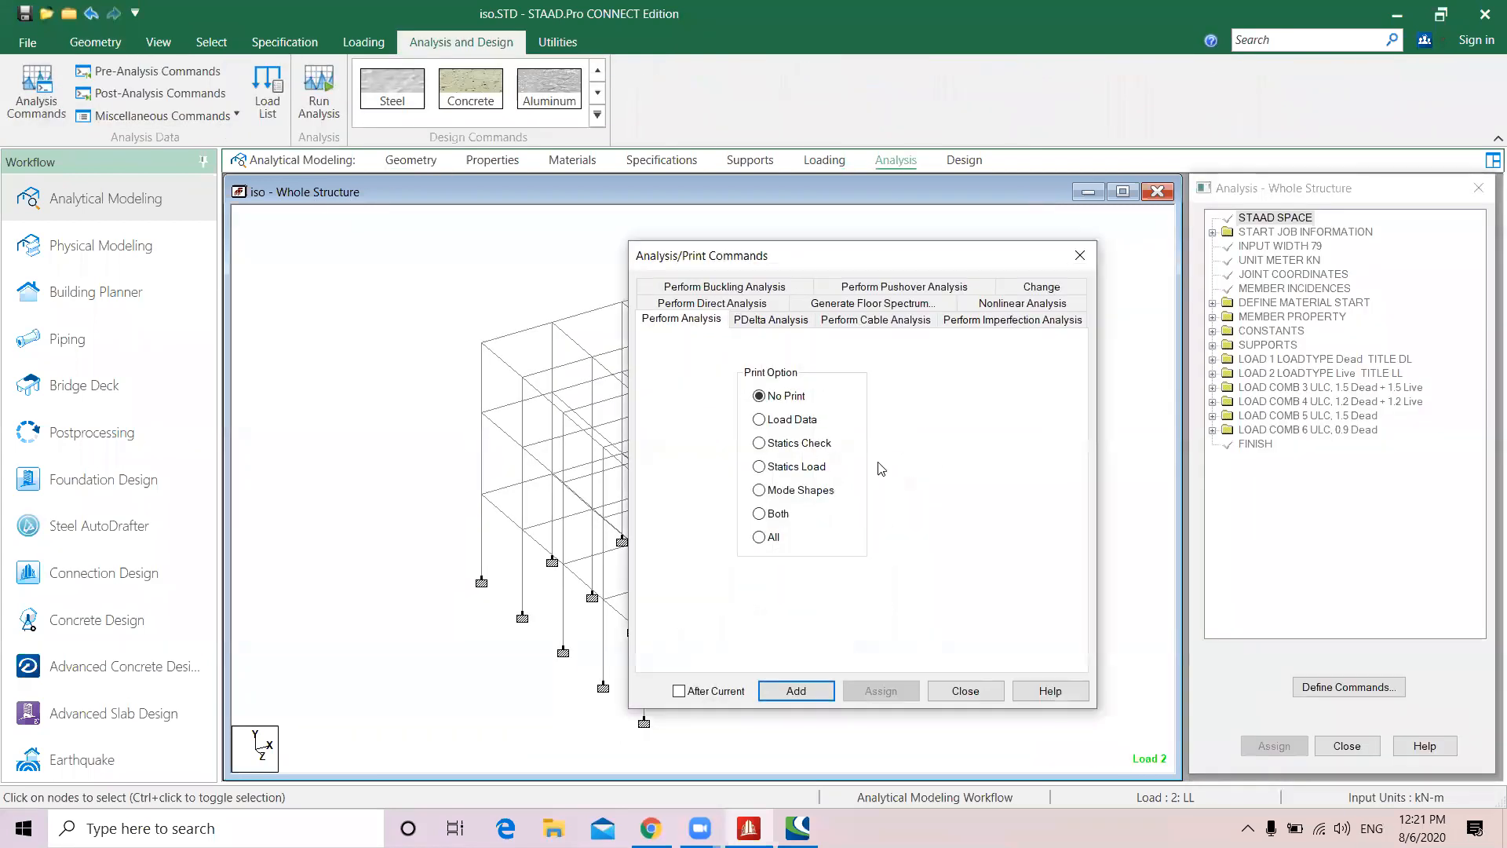
{"action": "left_click", "coordinate": [759, 537]}
{"action": "left_click", "coordinate": [796, 691]}
{"action": "left_click", "coordinate": [966, 690]}
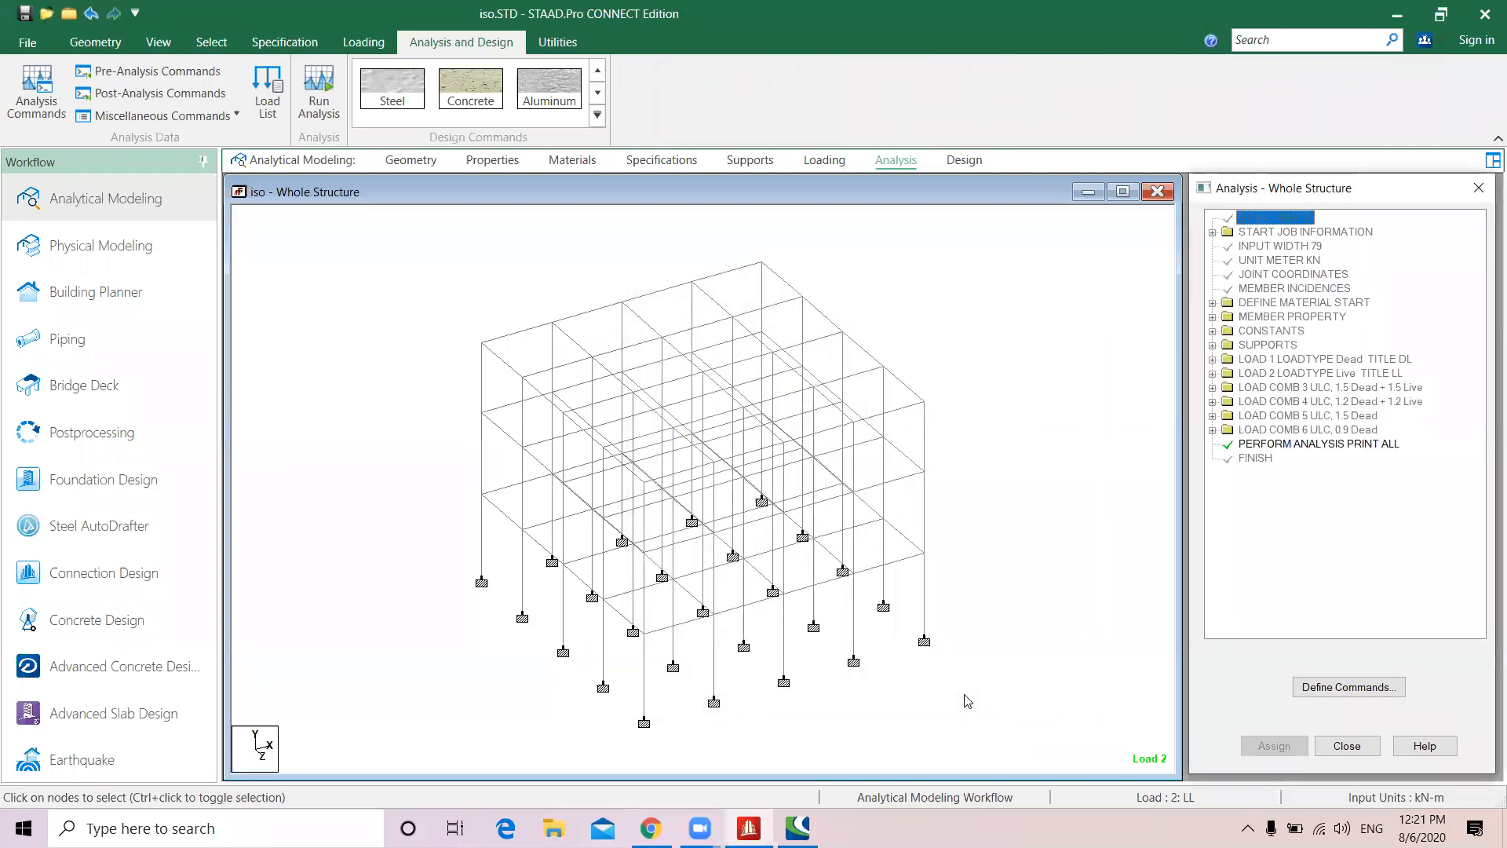
Save the modified structure, run the analysis and finish it staying in modeling mode
{"action": "left_click", "coordinate": [319, 93]}
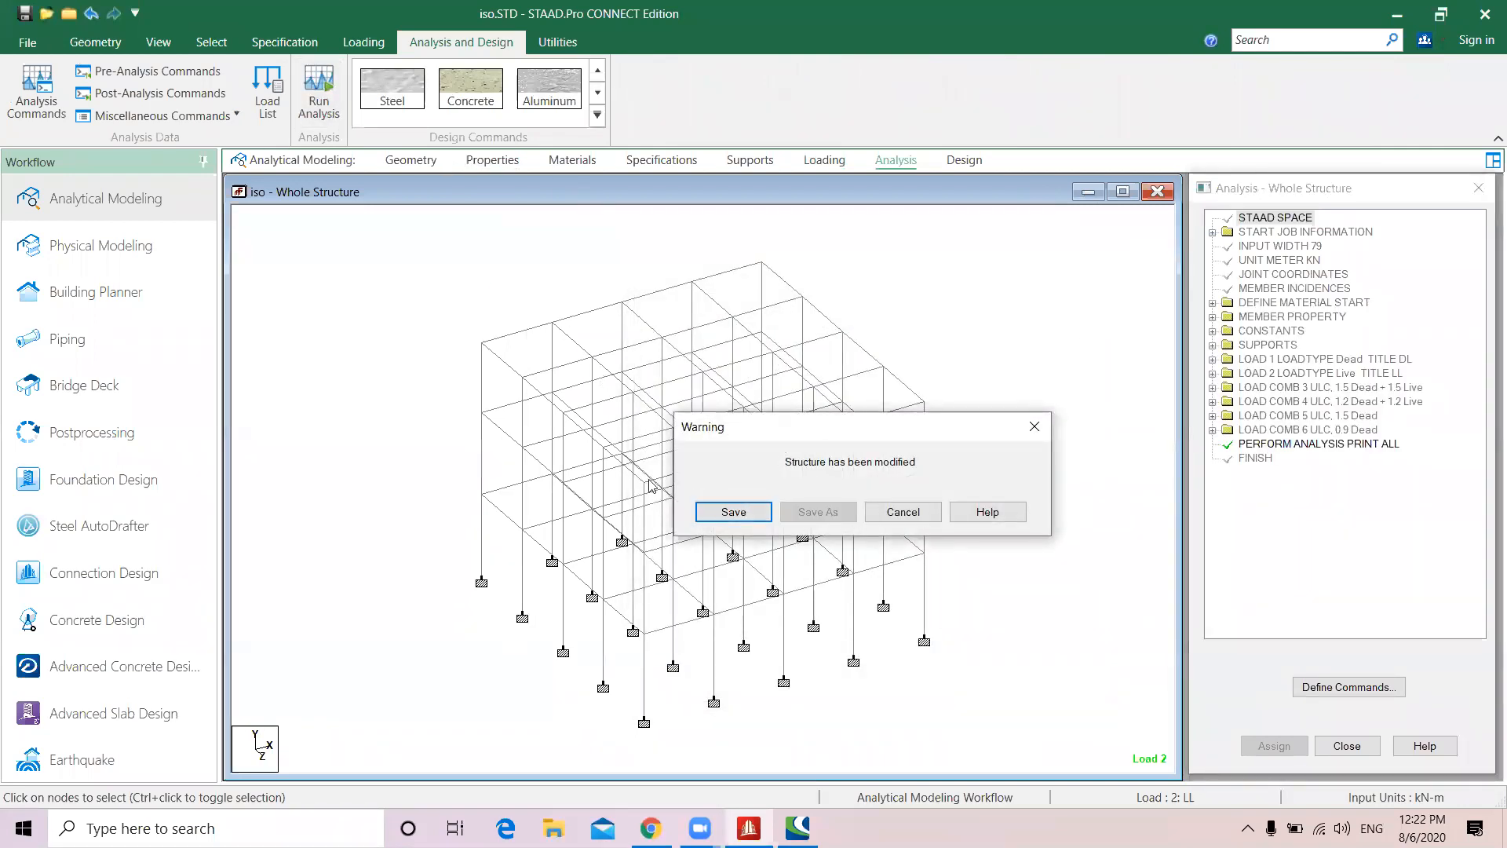
{"action": "left_click", "coordinate": [716, 512]}
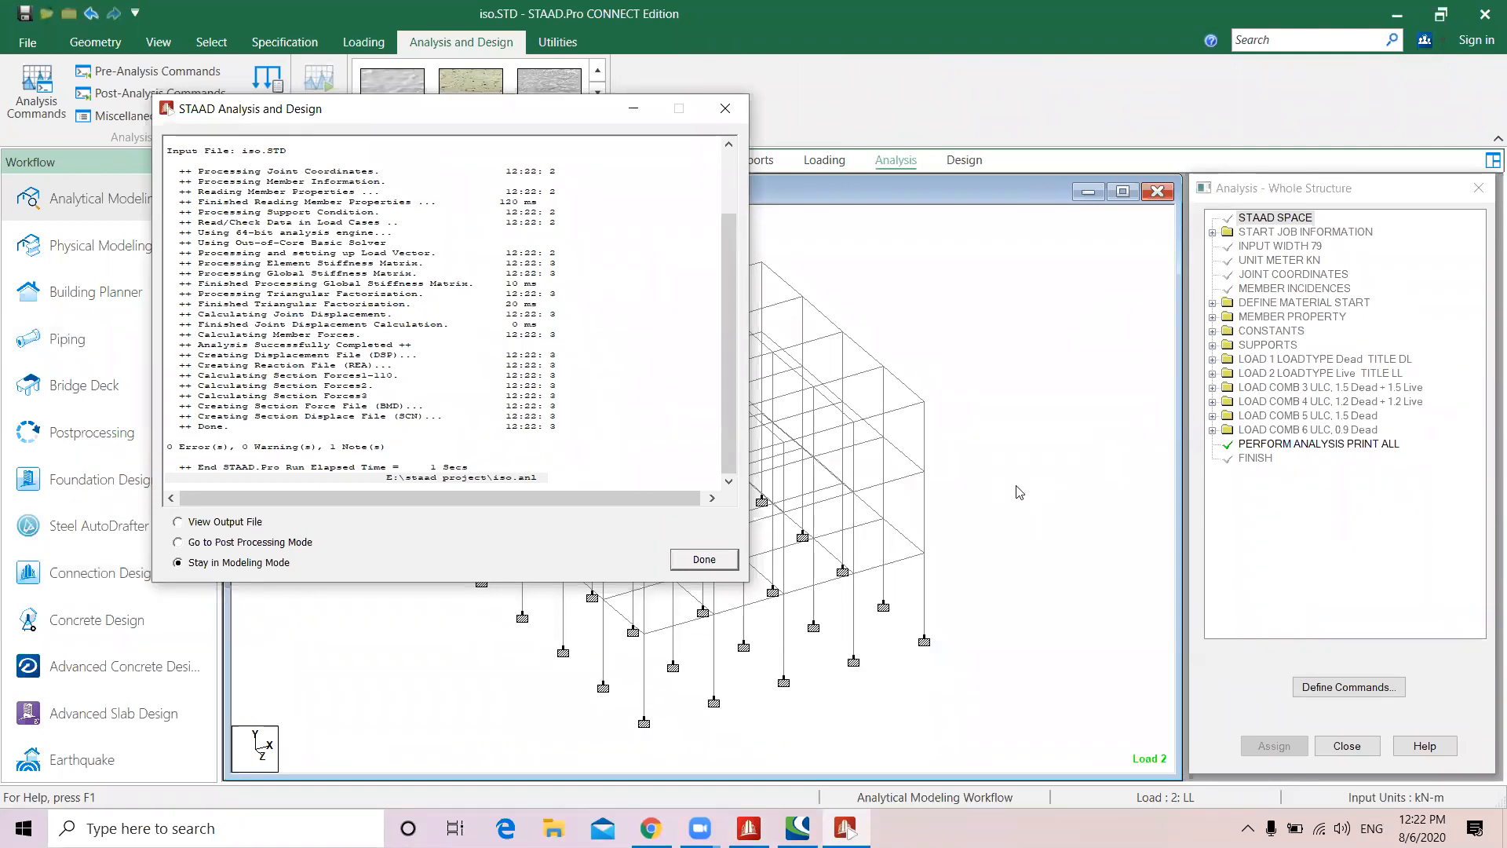
{"action": "left_click", "coordinate": [701, 560]}
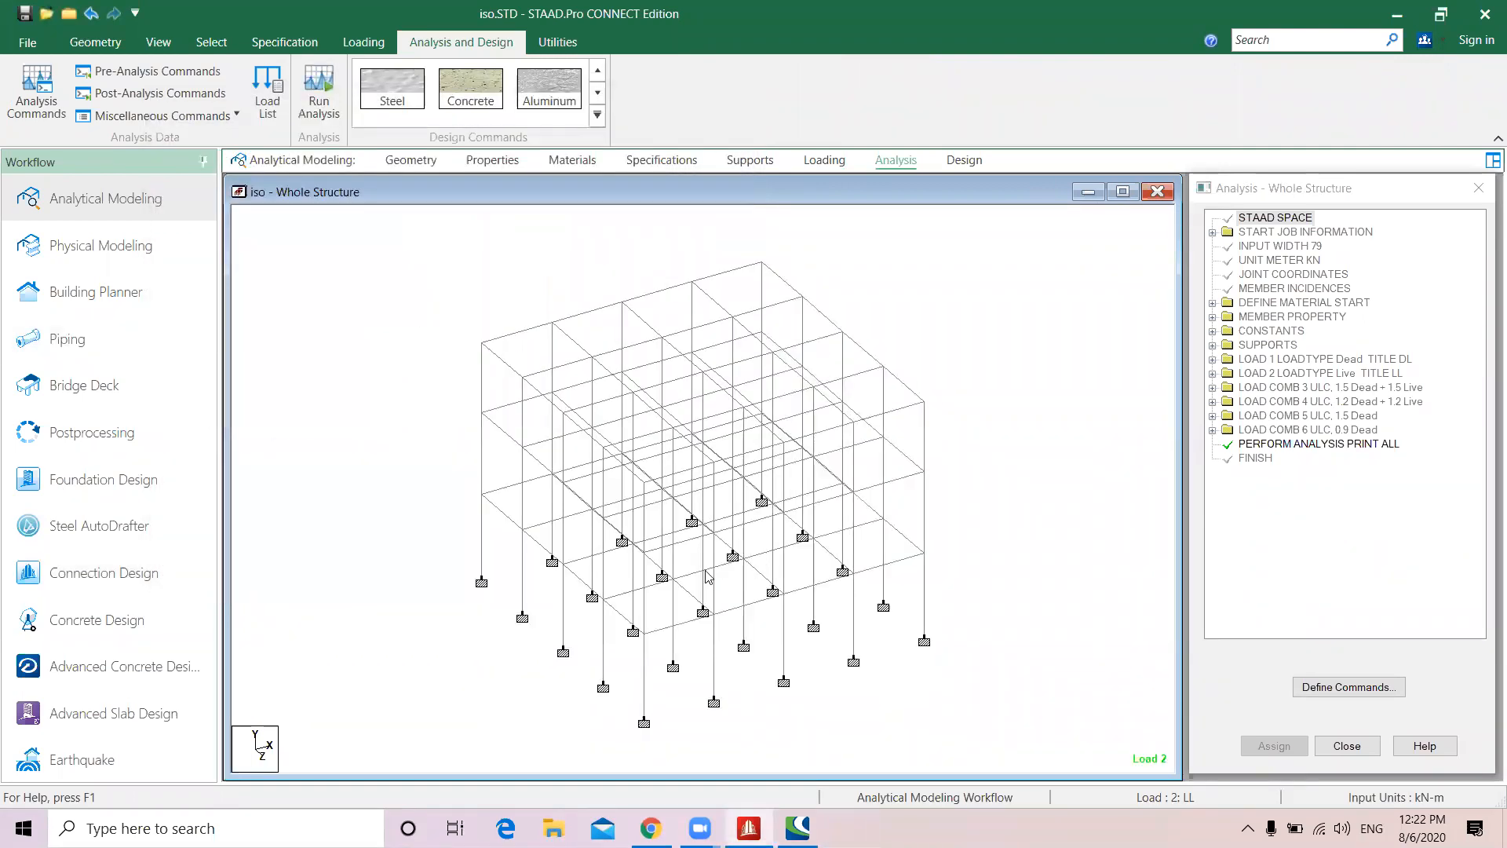
Open the Foundation Design workflow and include load combinations 3 to 6 in the design for all supports
{"action": "scroll", "coordinate": [488, 418], "scroll_direction": "up", "scroll_amount": 3}
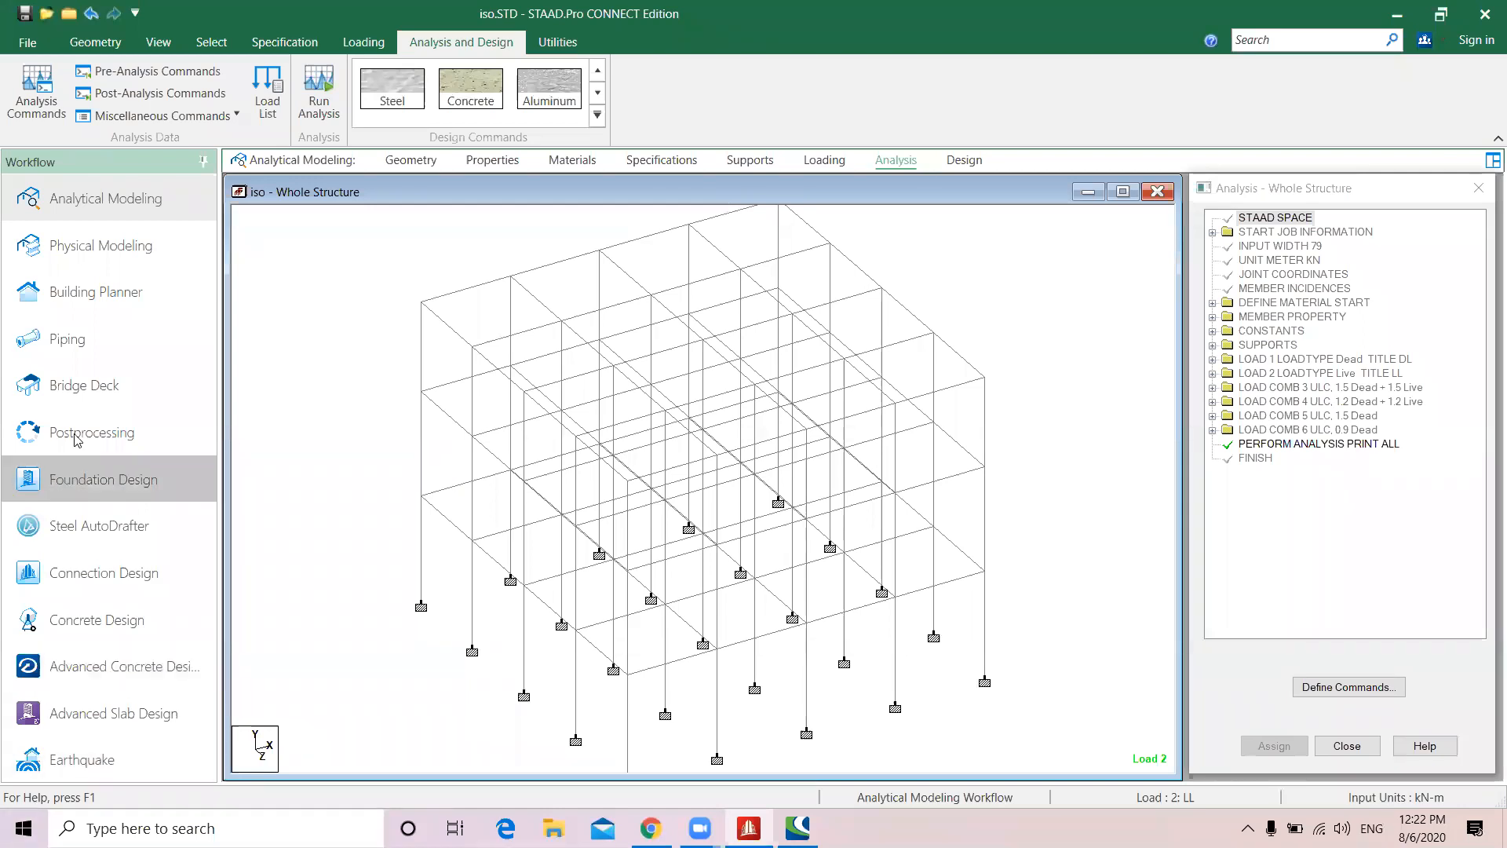
{"action": "left_click", "coordinate": [92, 481]}
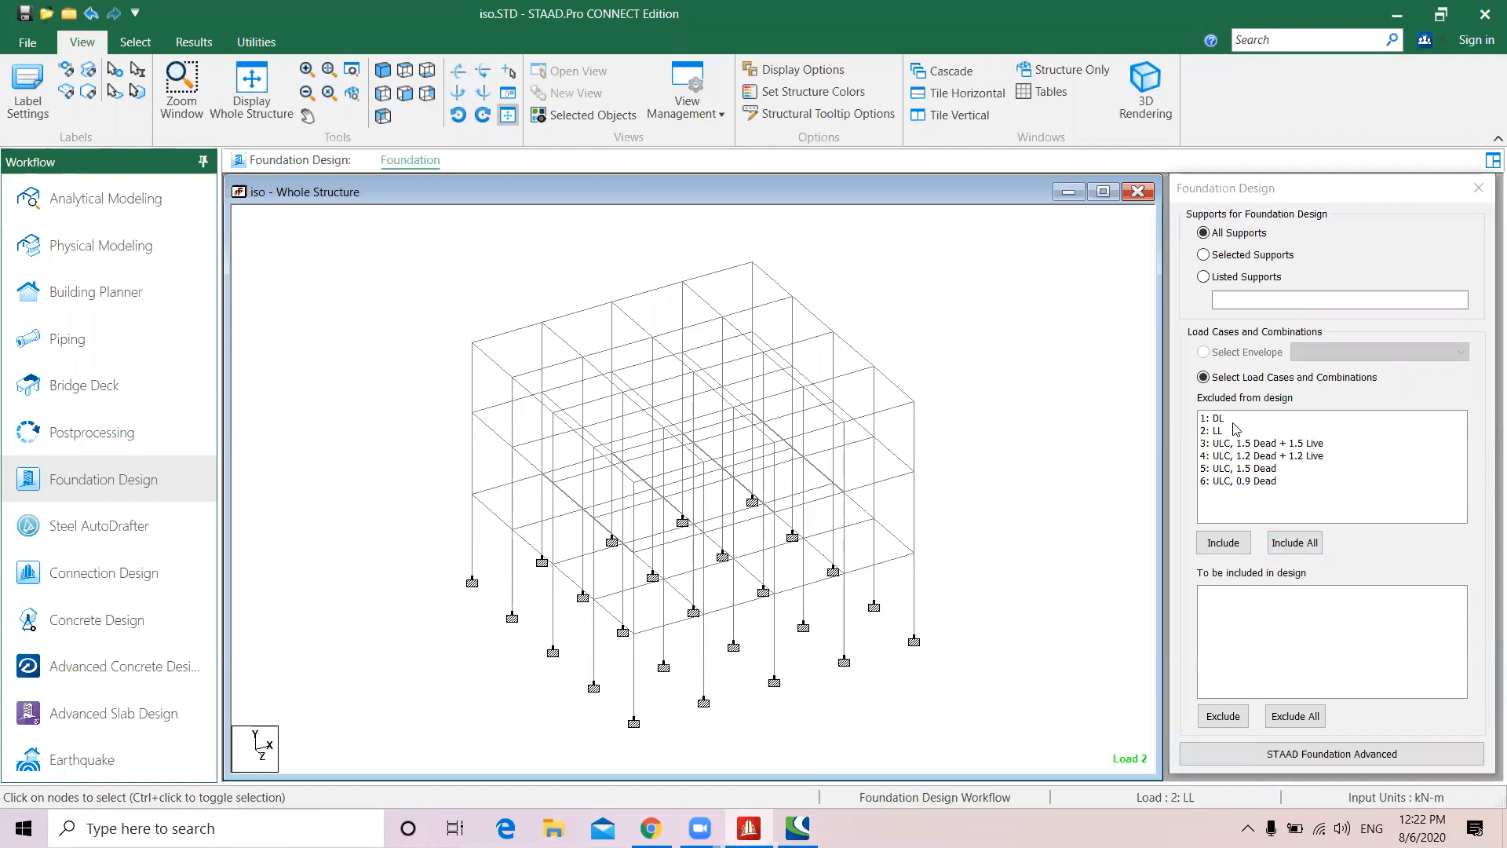
{"action": "left_click", "coordinate": [1248, 444]}
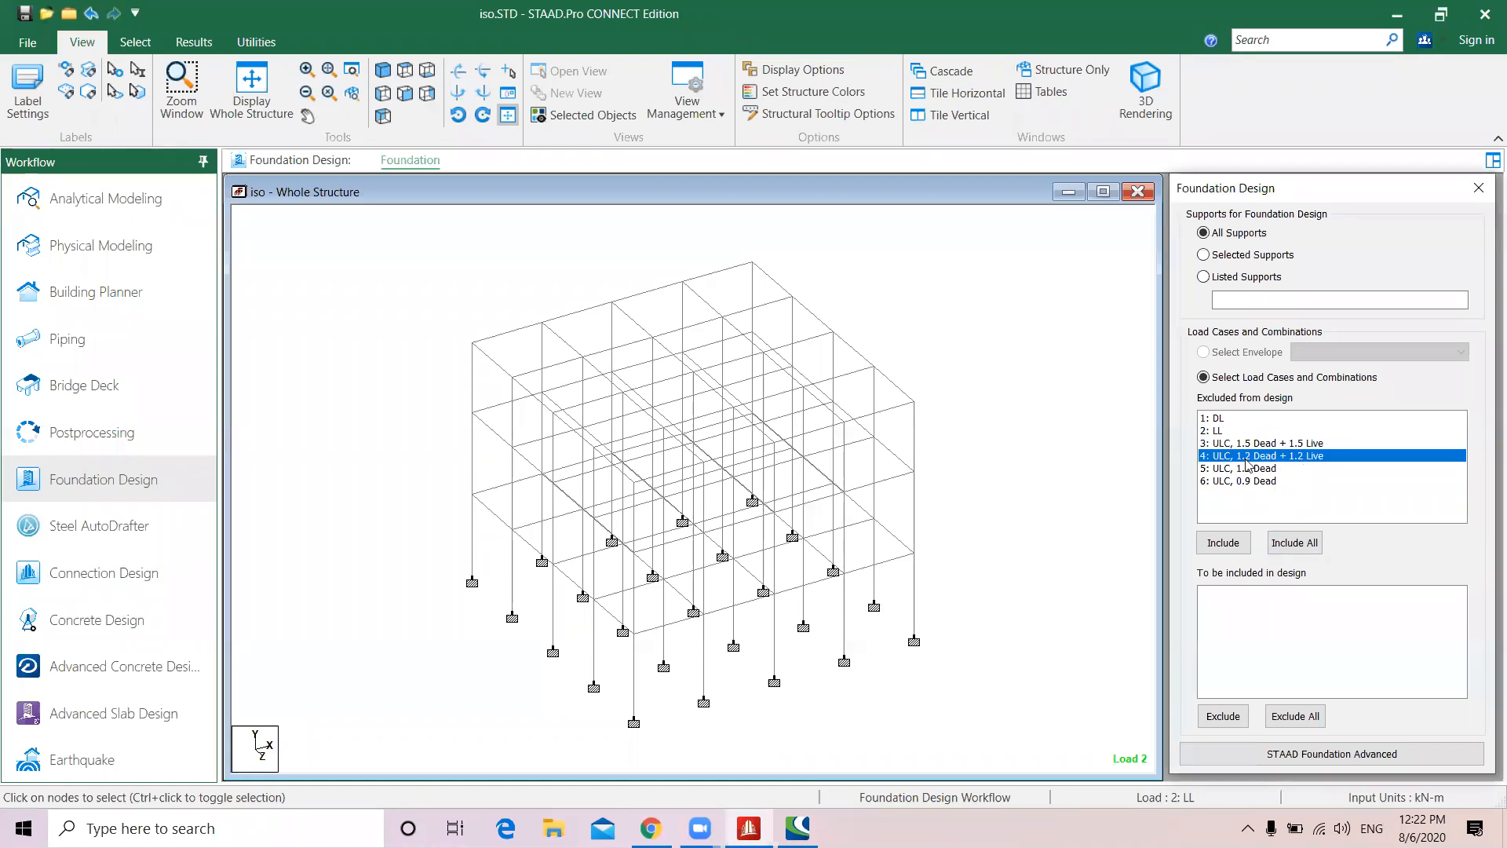
{"action": "left_click_drag", "start_coordinate": [1234, 443], "coordinate": [1245, 486]}
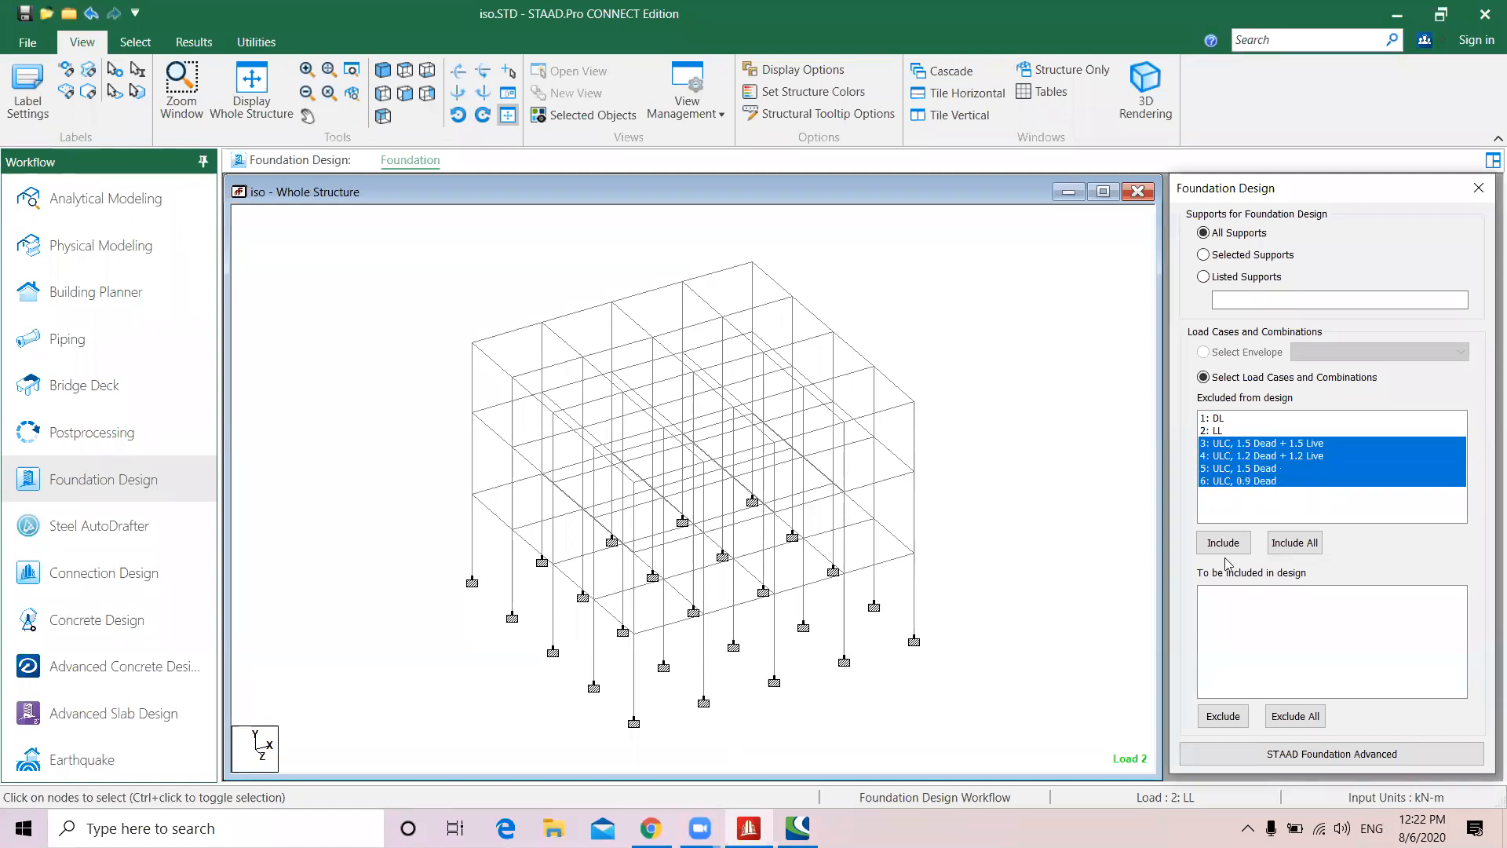
{"action": "left_click", "coordinate": [1223, 543]}
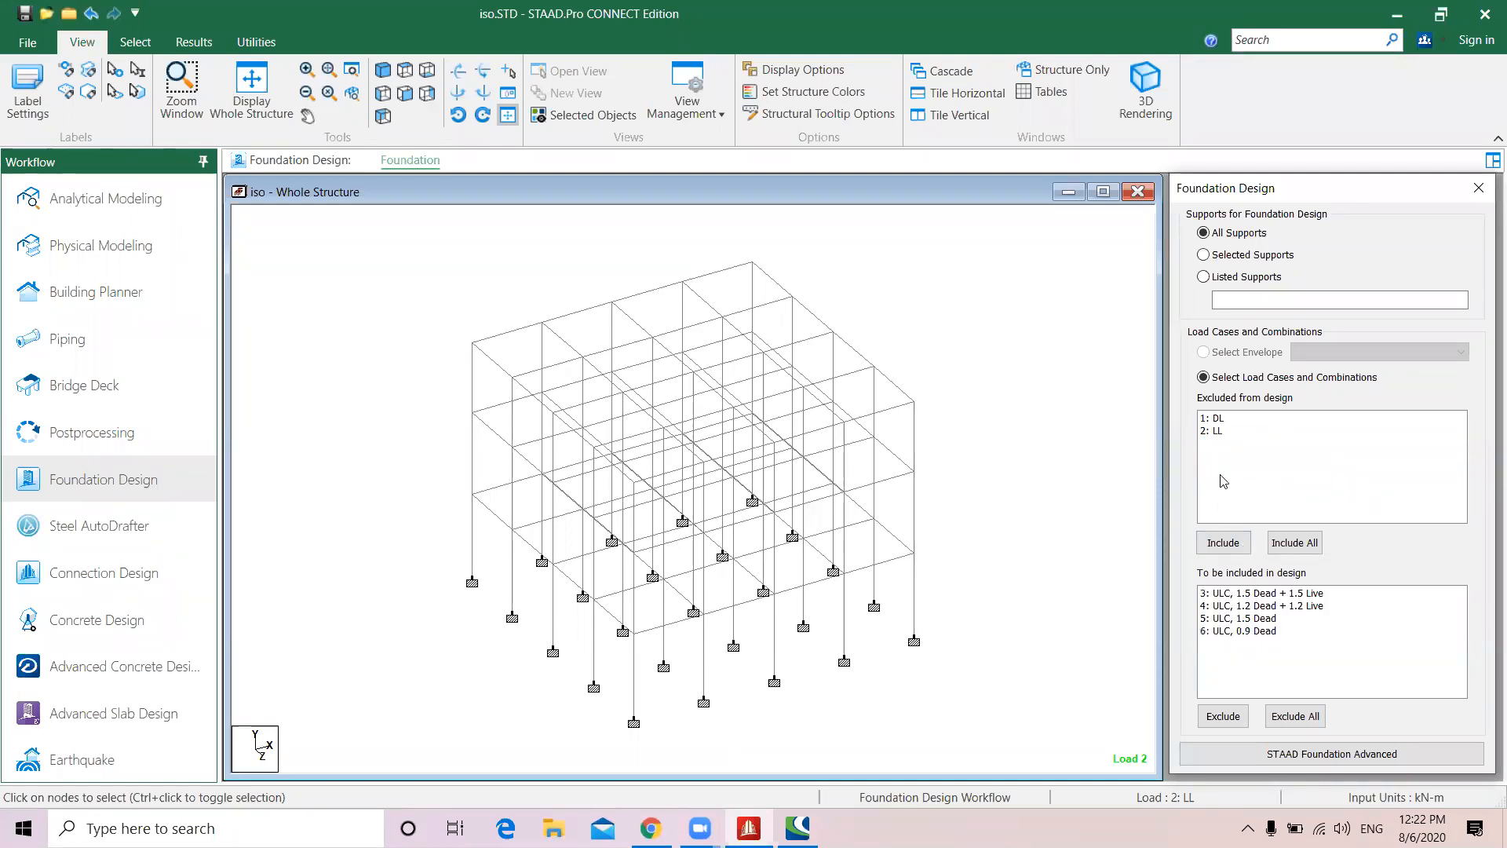
Include the remaining DL and LL load cases in the foundation design and exclude both again
{"action": "left_click", "coordinate": [1286, 552]}
{"action": "left_click", "coordinate": [1228, 658]}
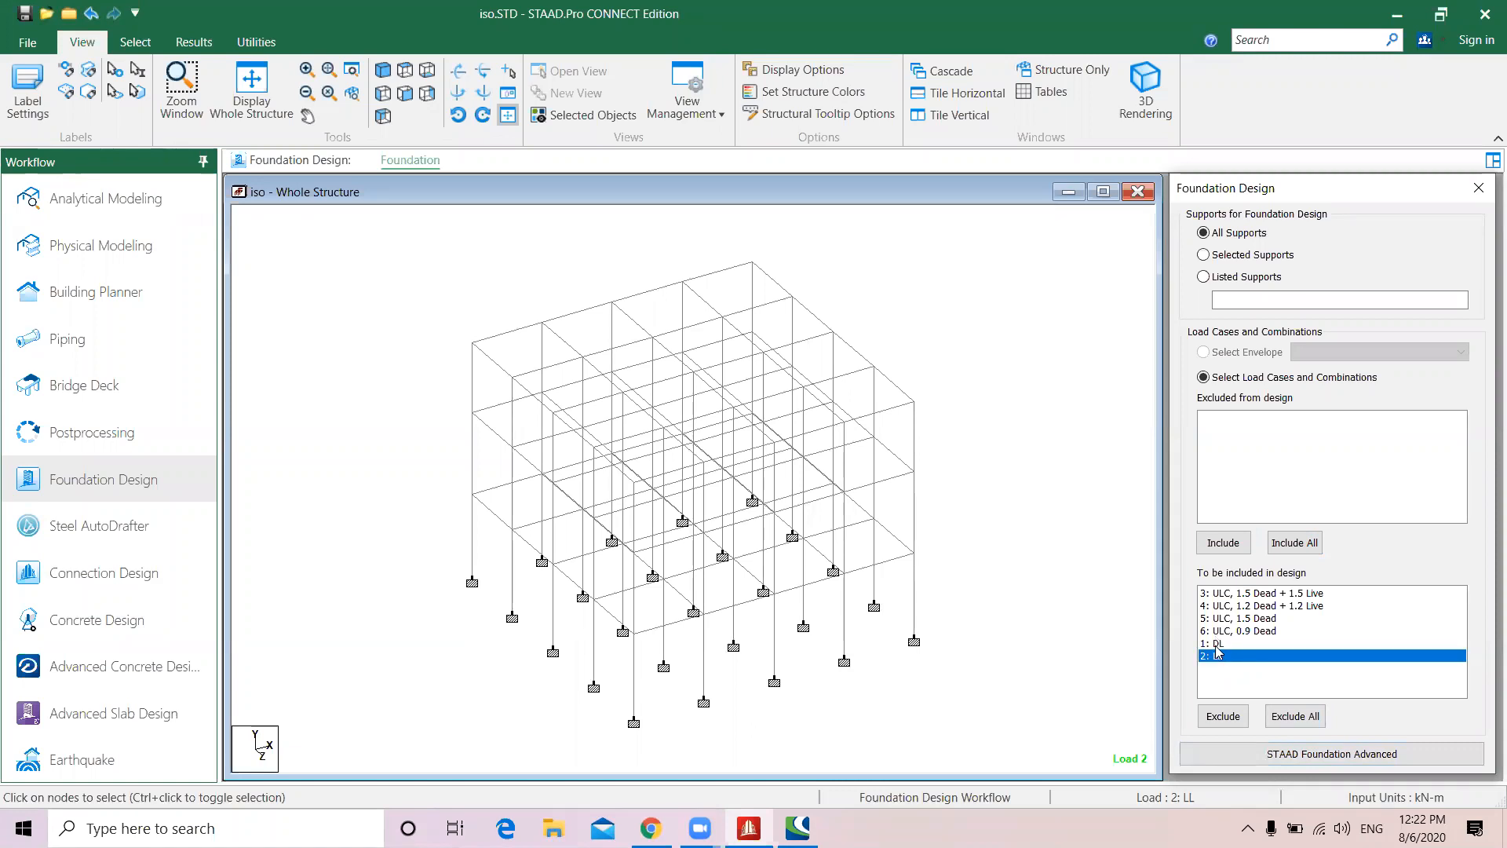
{"action": "left_click", "coordinate": [1219, 644], "text": "shift"}
{"action": "left_click", "coordinate": [1222, 717]}
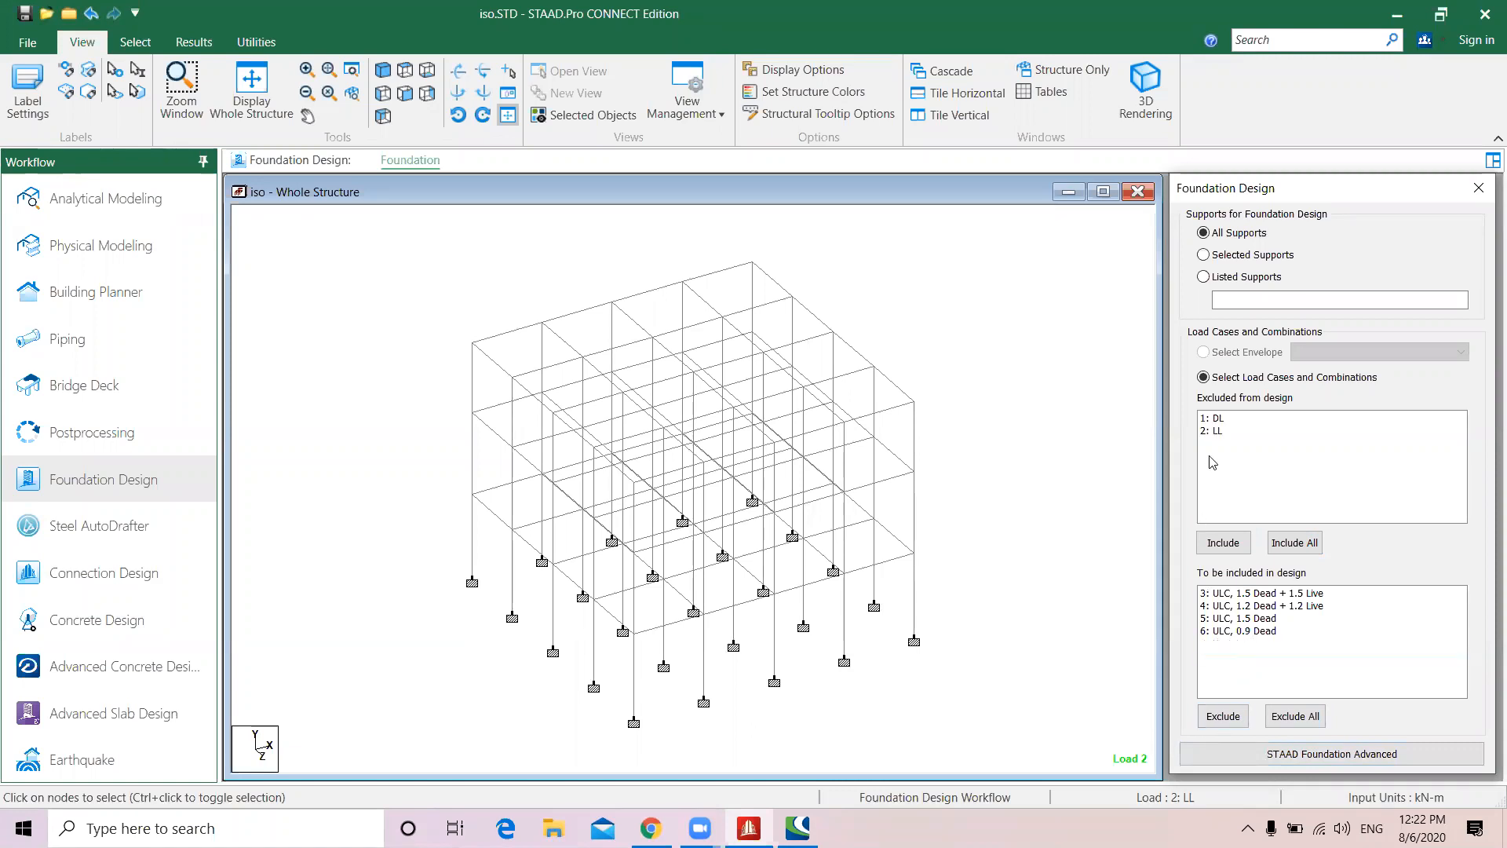
Include all remaining load cases in the foundation design and transfer the supports to STAAD Foundation Advanced
{"action": "left_click", "coordinate": [1280, 543]}
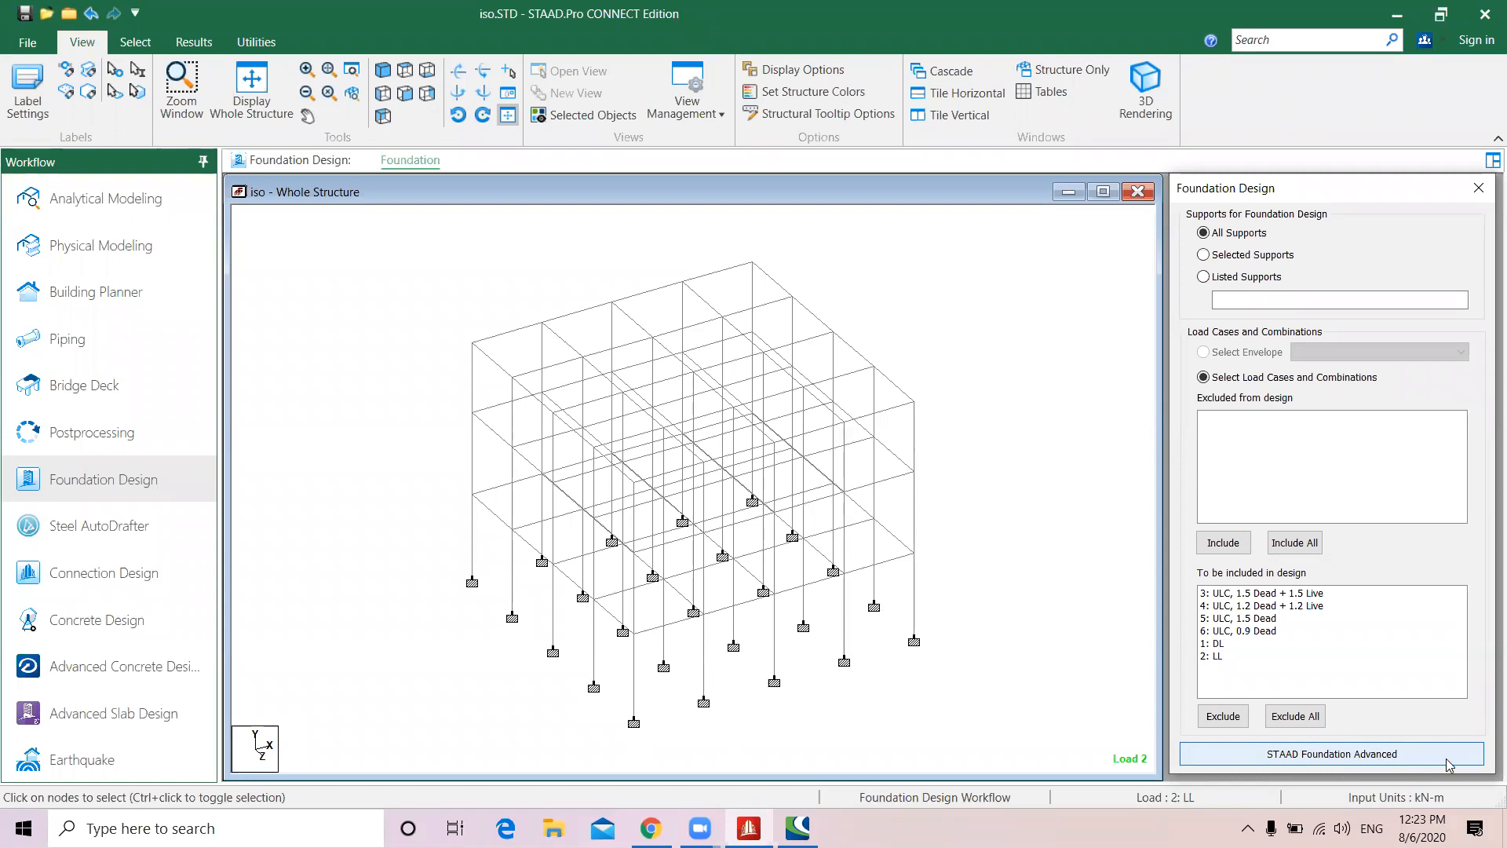
{"action": "left_click", "coordinate": [1207, 758]}
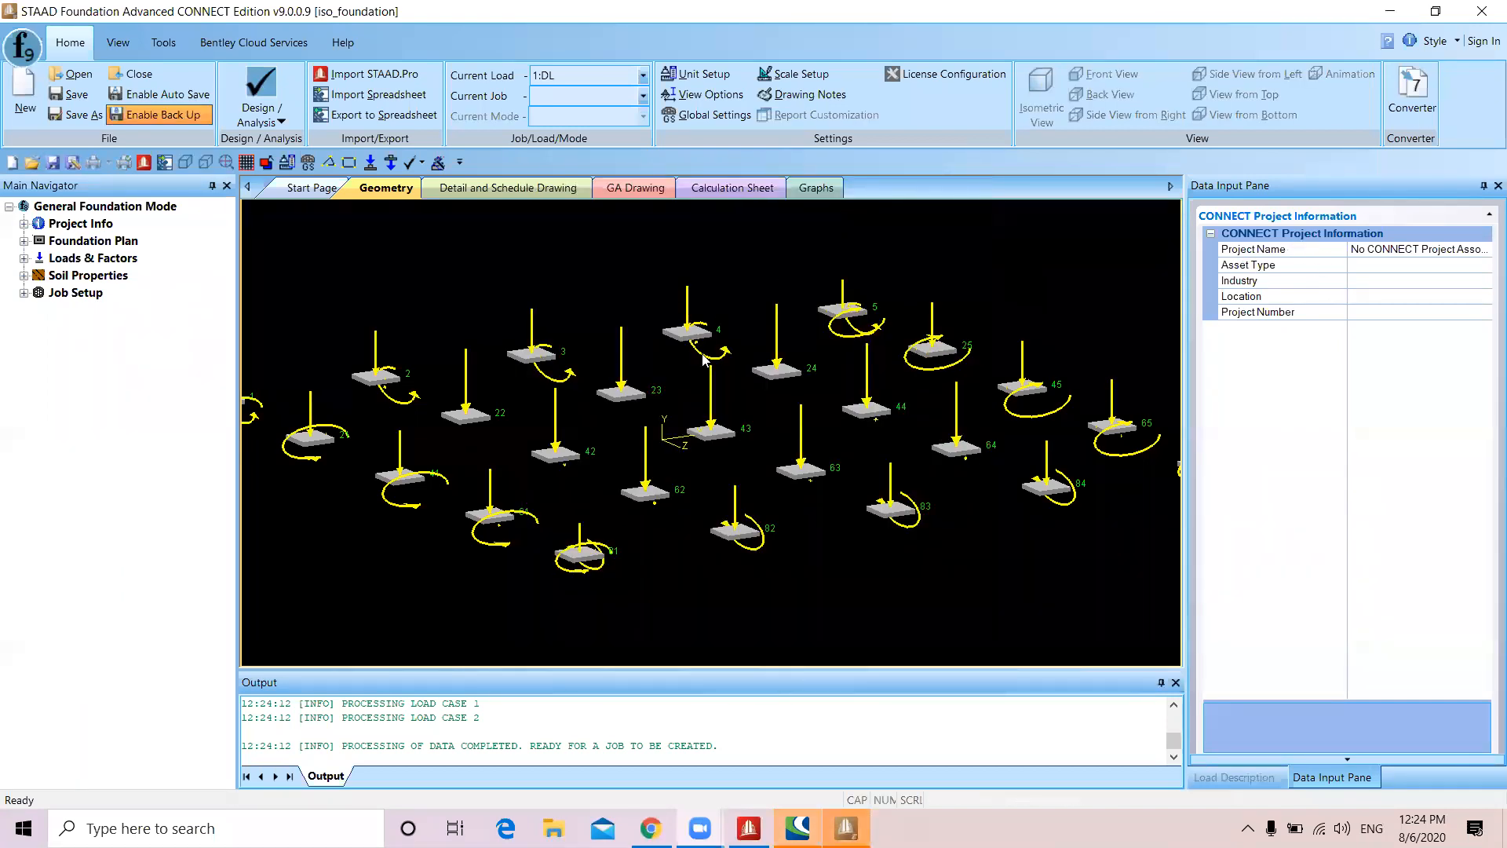
{"action": "scroll", "coordinate": [728, 362], "scroll_direction": "down", "scroll_amount": 5}
{"action": "scroll", "coordinate": [728, 361], "scroll_direction": "up", "scroll_amount": 2}
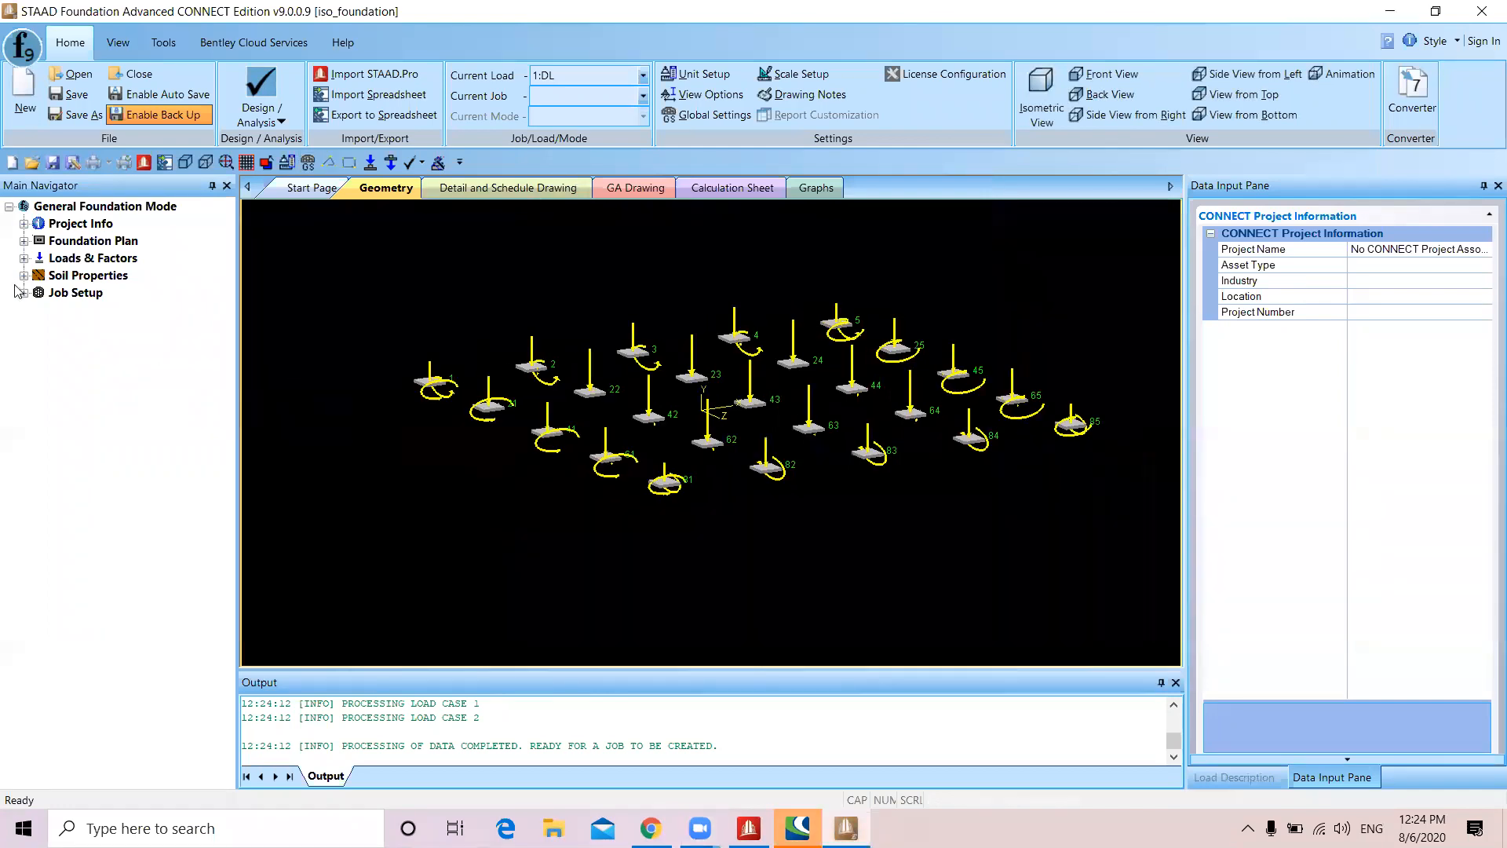
Examine the column positions and column dimensions in the foundation plan, and close the CONNECT Advisor window
{"action": "left_click", "coordinate": [24, 241]}
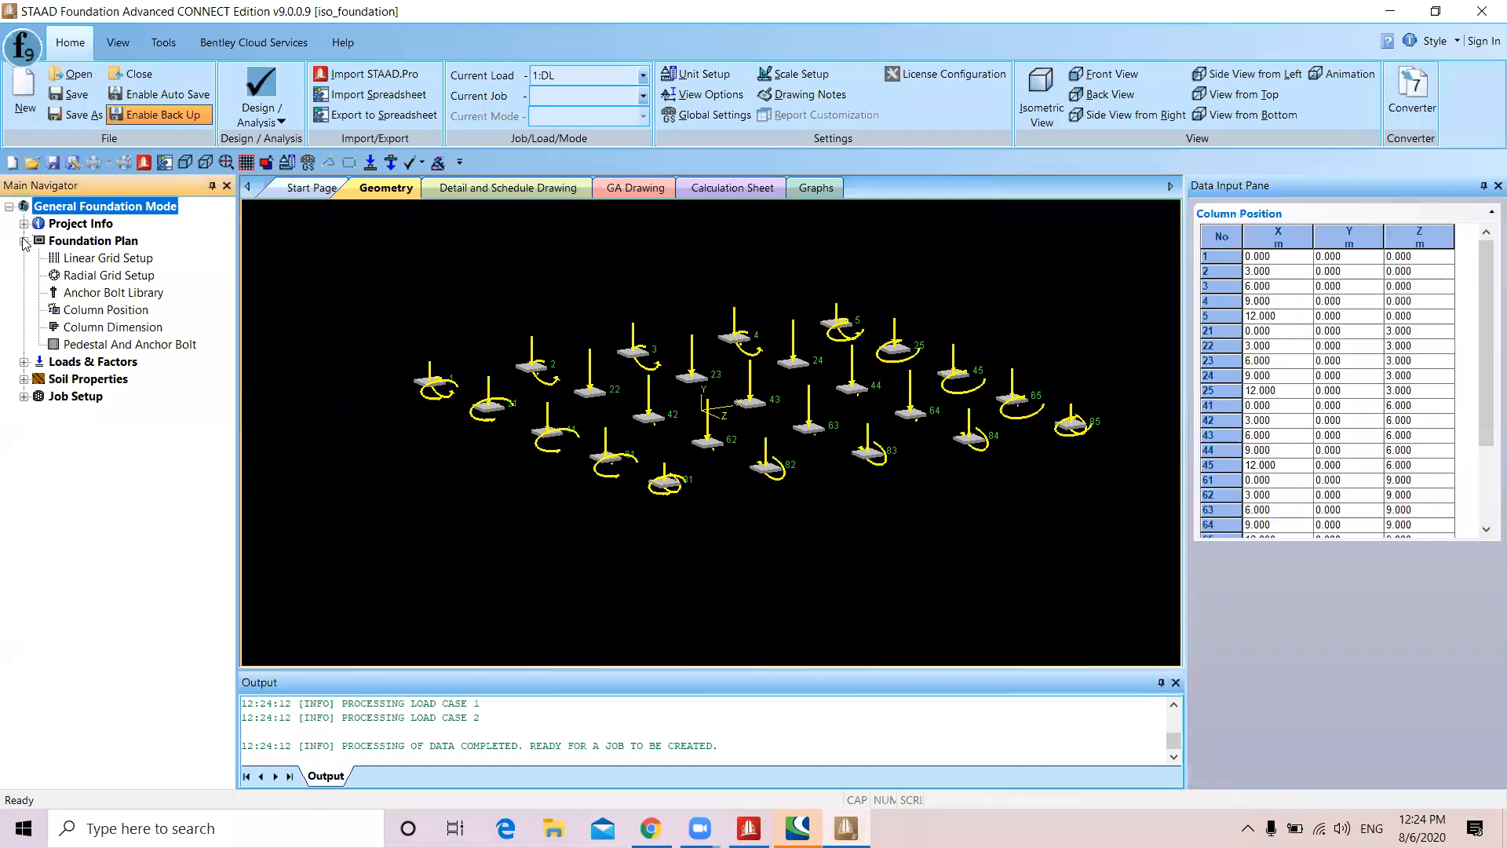
{"action": "left_click", "coordinate": [82, 310]}
{"action": "left_click", "coordinate": [84, 344]}
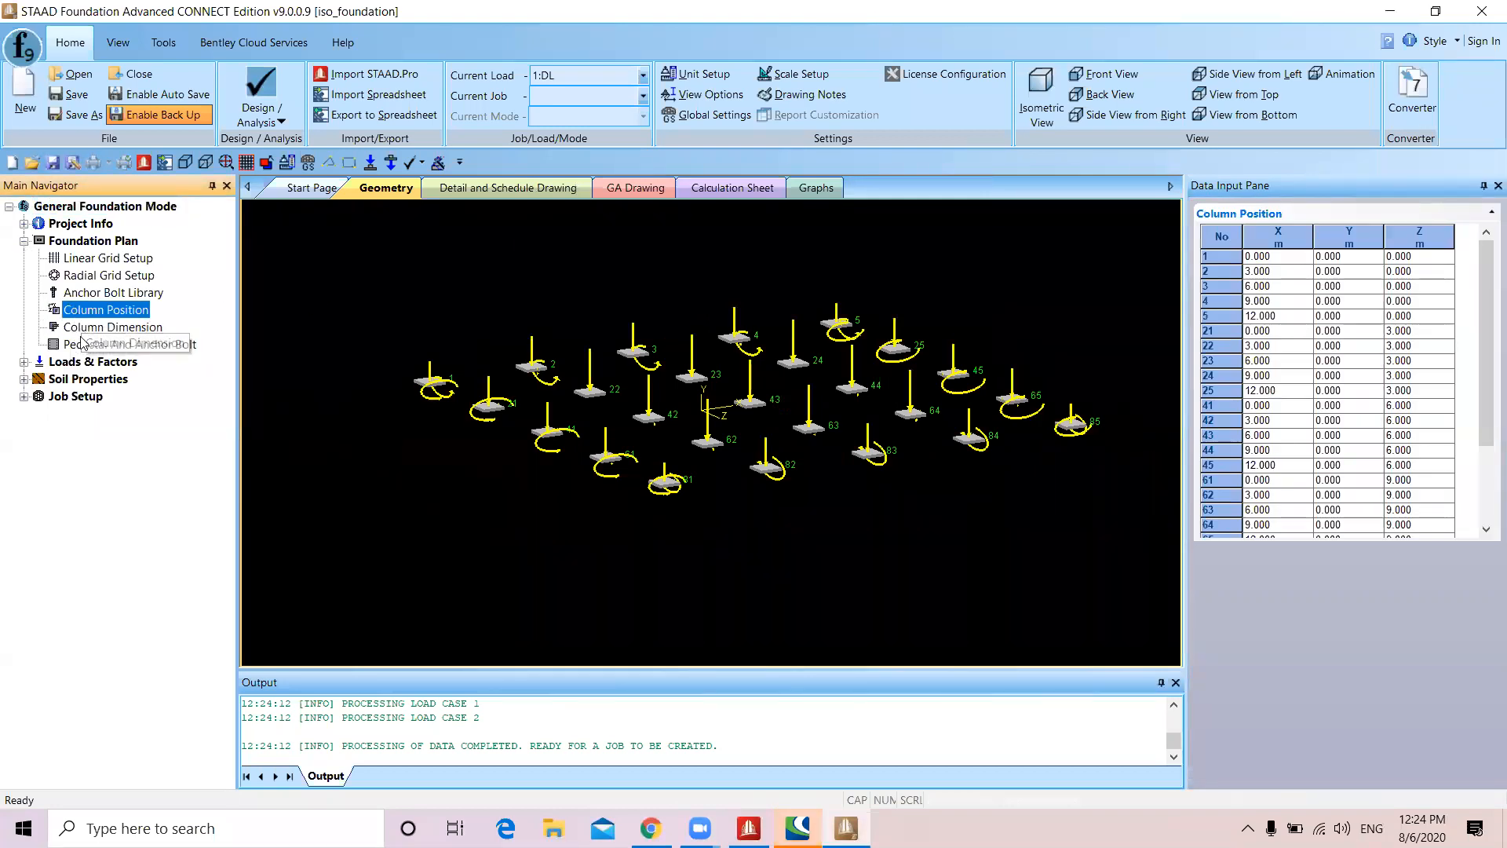
{"action": "left_click", "coordinate": [83, 316]}
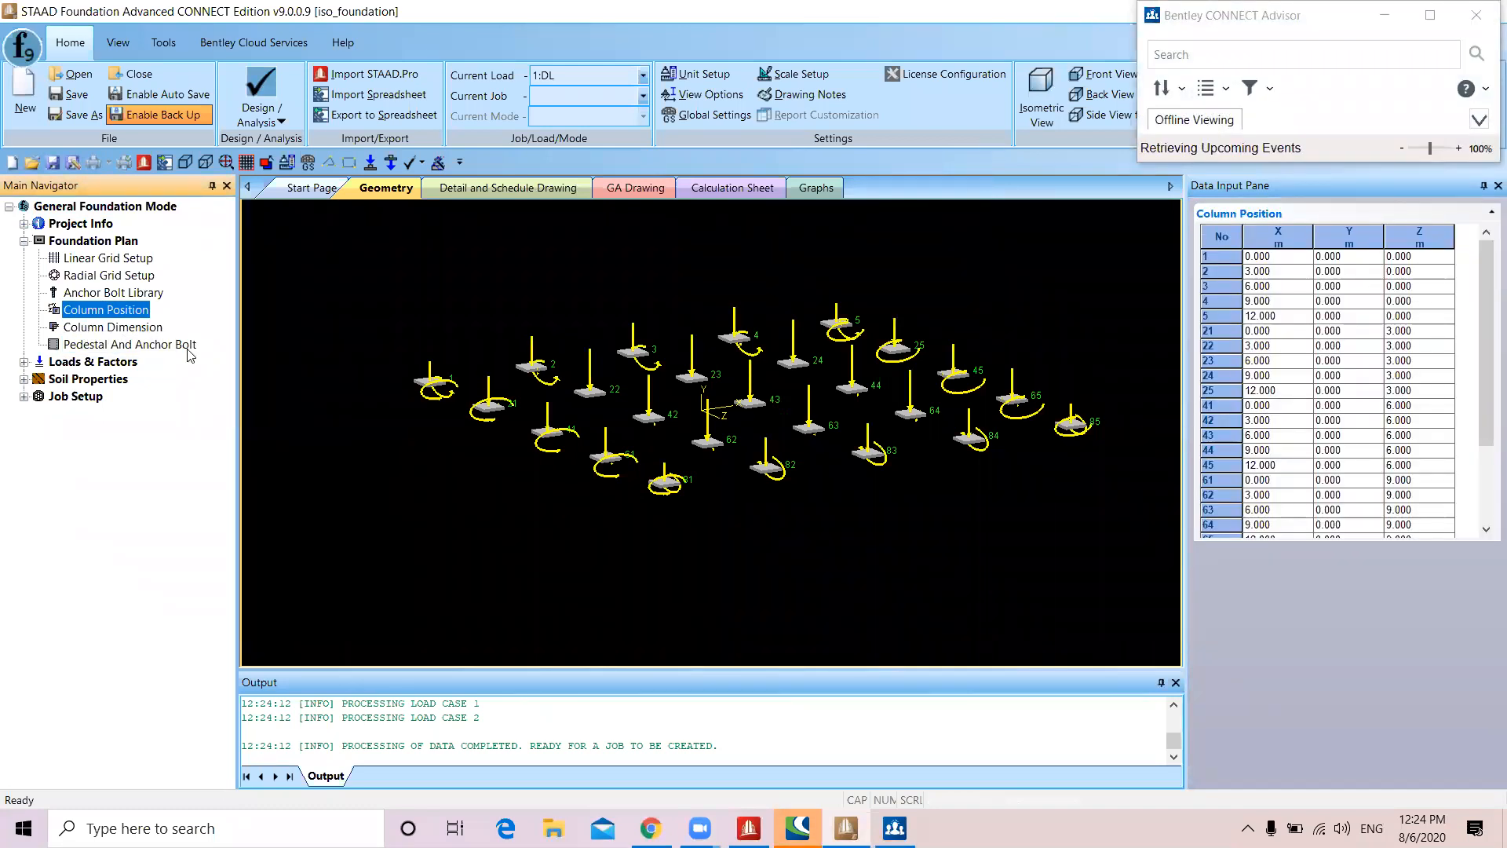
{"action": "left_click", "coordinate": [94, 330]}
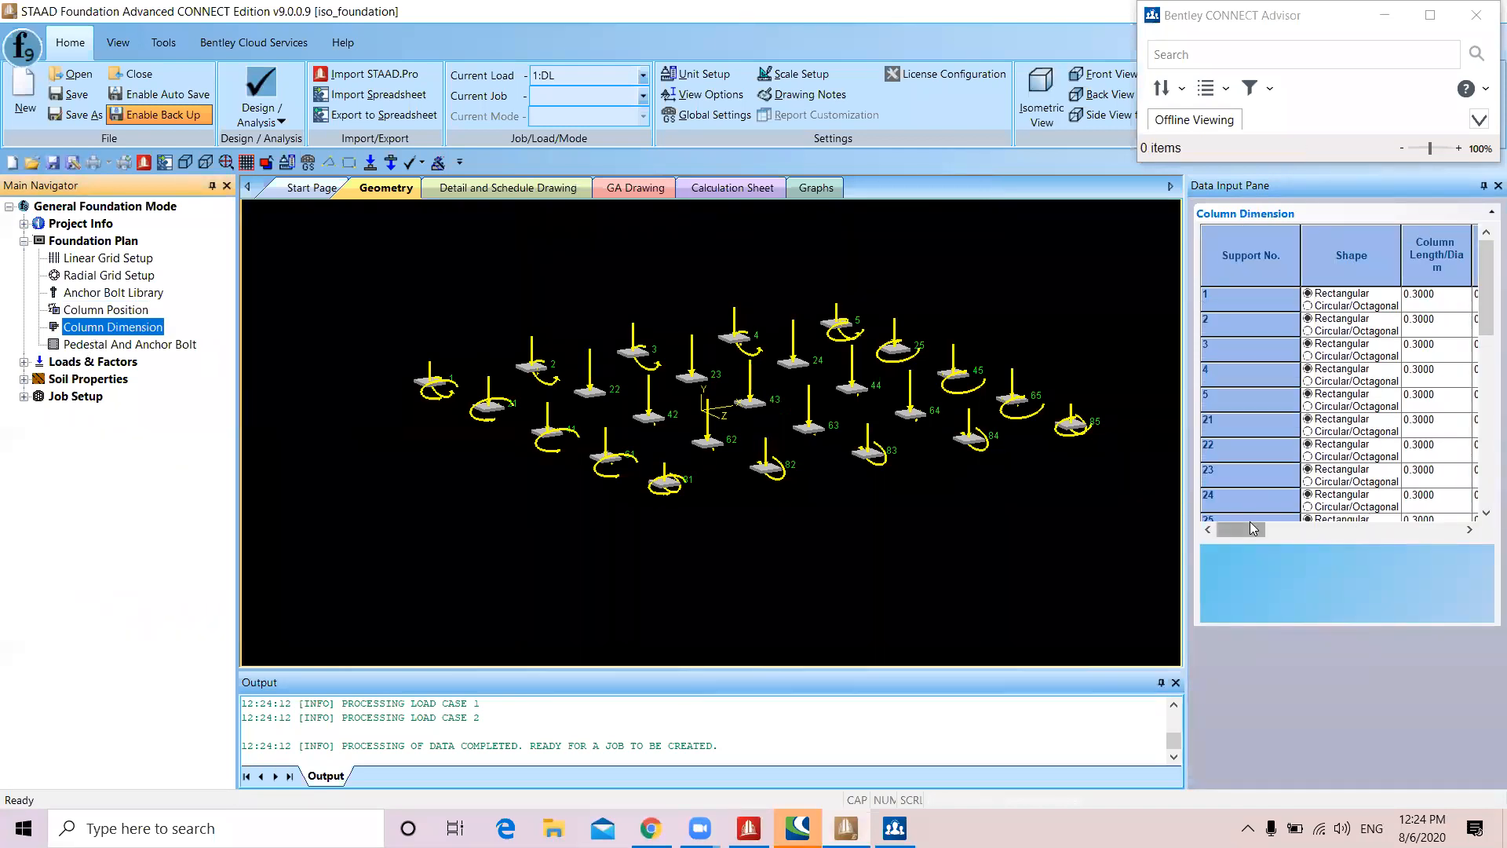
{"action": "left_click", "coordinate": [1470, 530]}
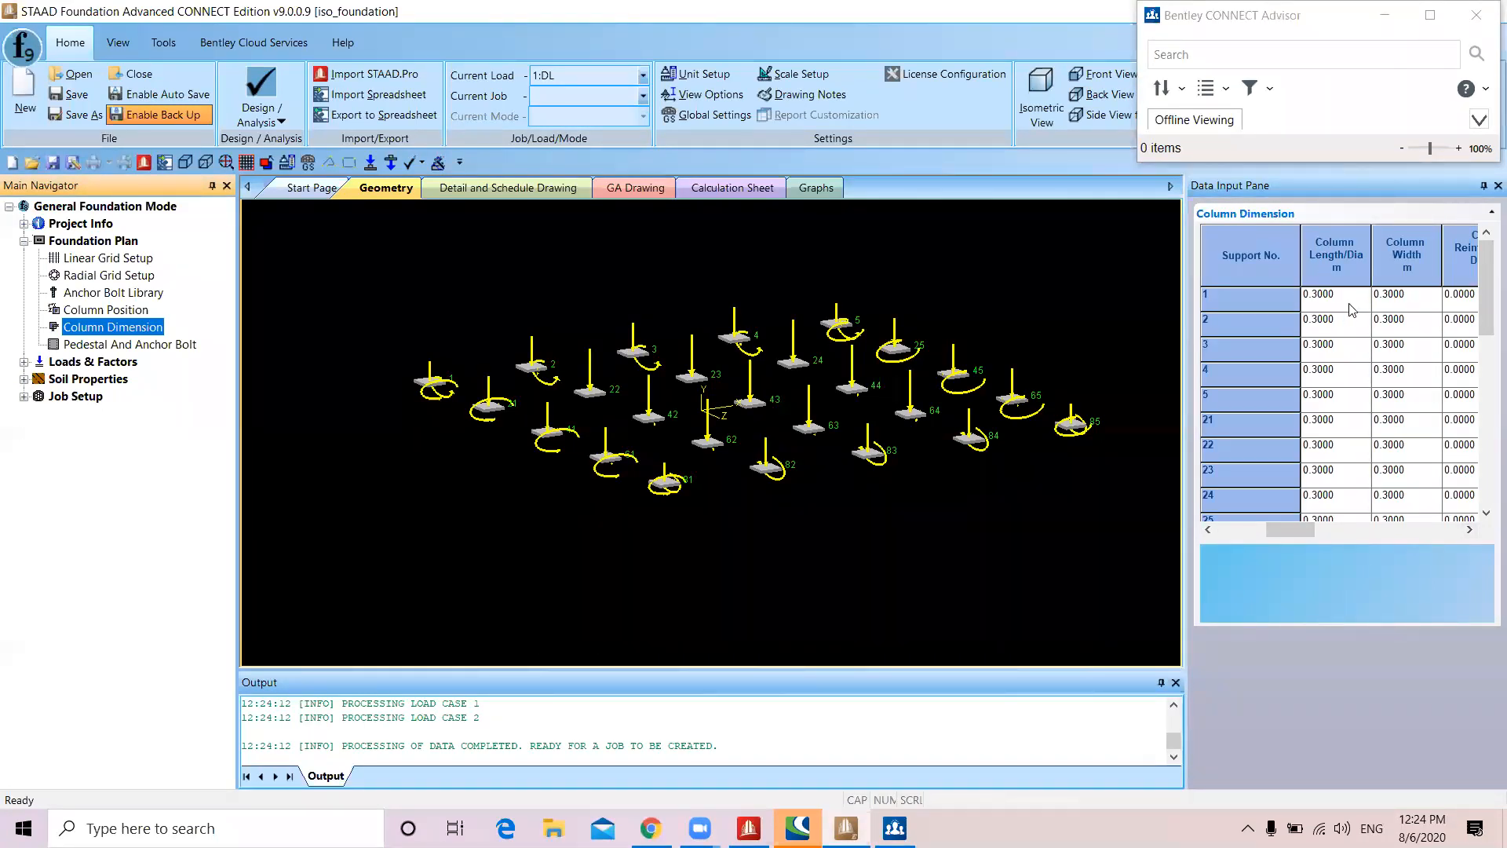
{"action": "left_click", "coordinate": [1361, 297]}
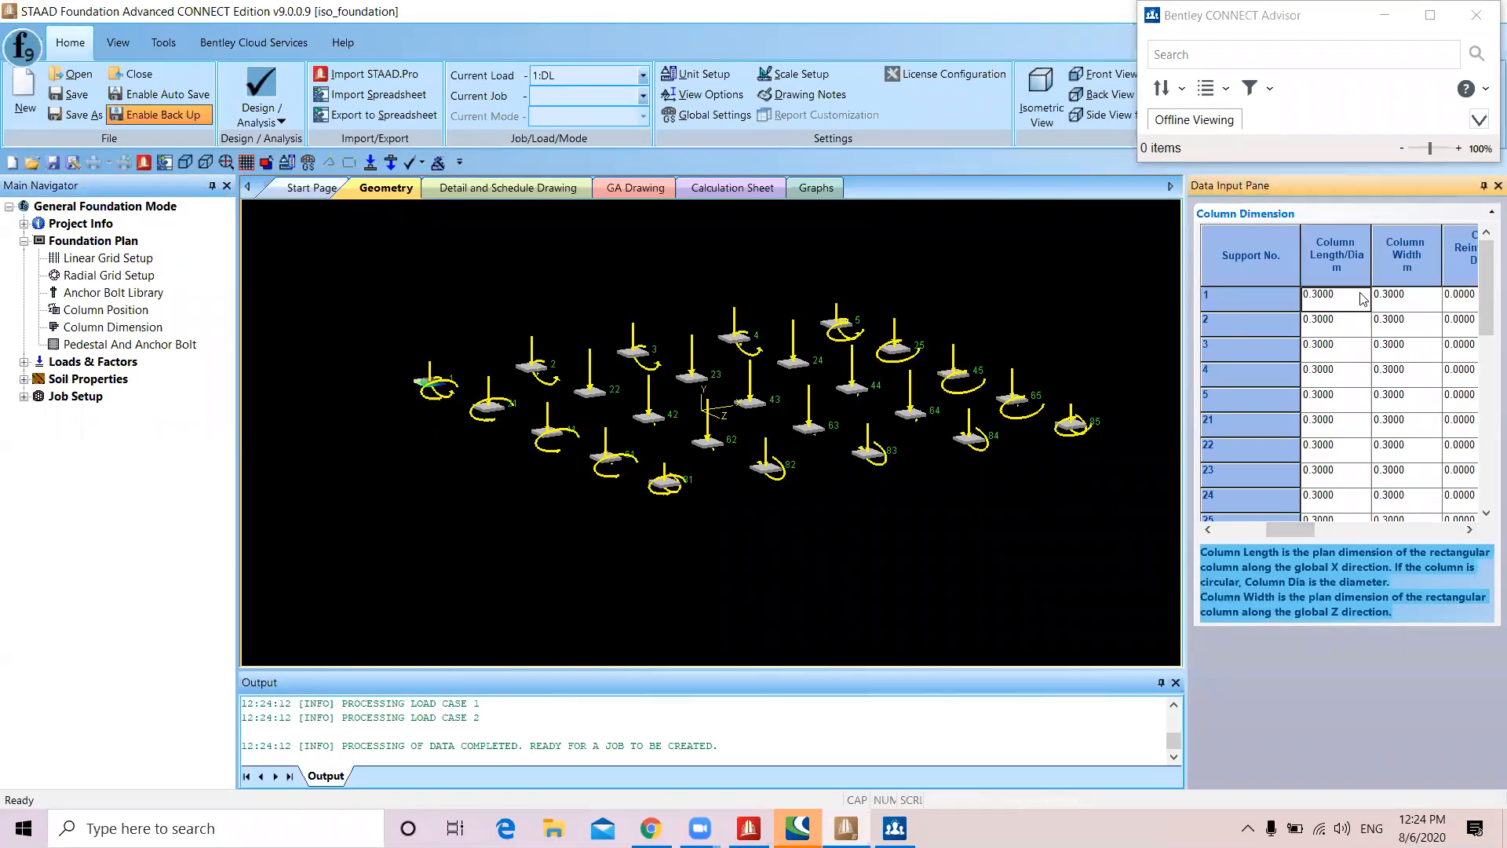
{"action": "left_click", "coordinate": [1478, 15]}
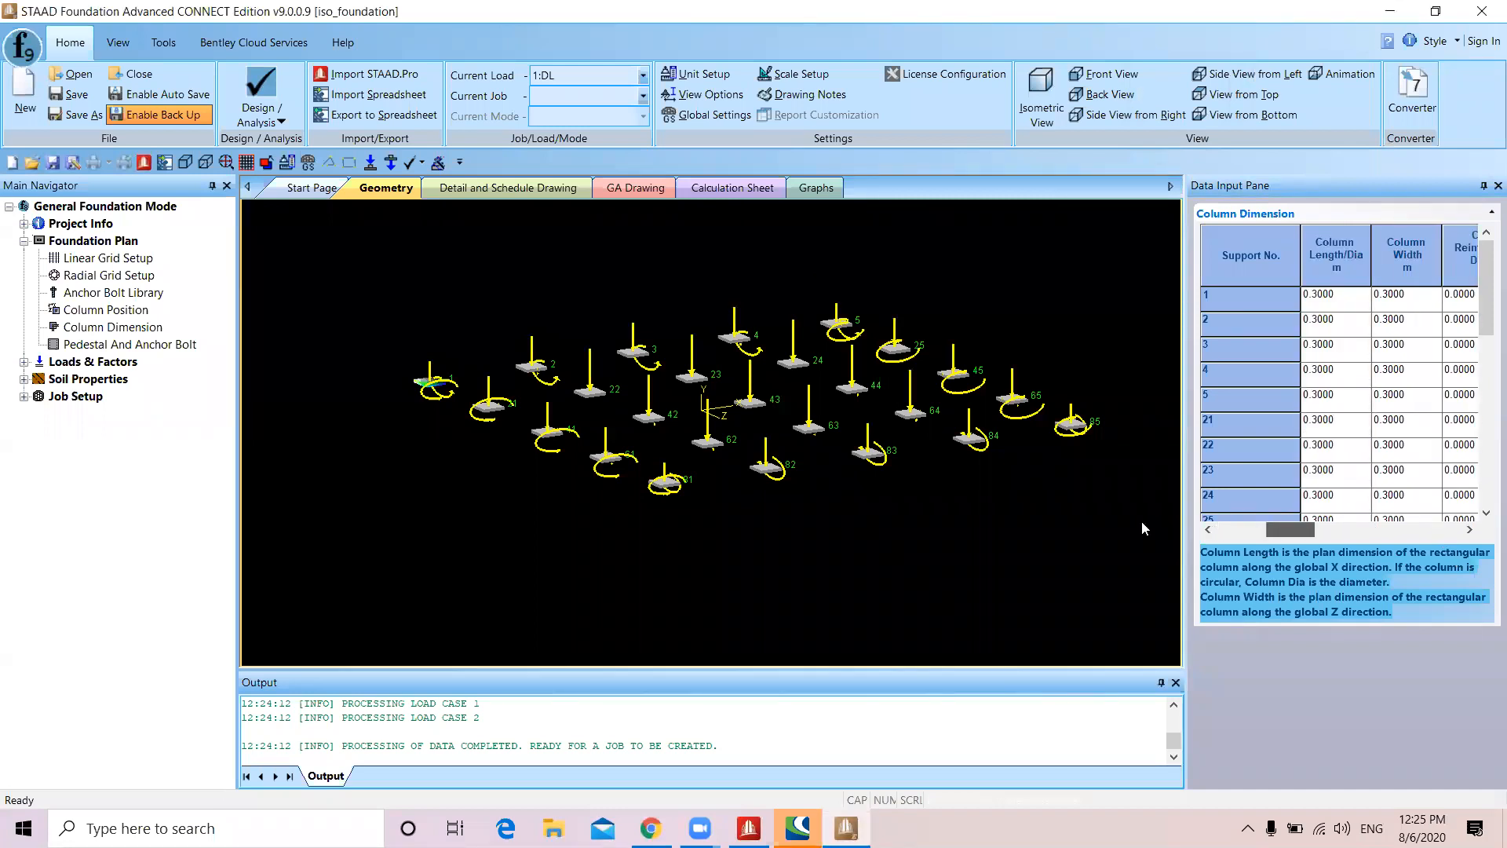
Start a new isolated footing job named Iso with the Indian design code and SI default units
{"action": "left_click", "coordinate": [24, 397]}
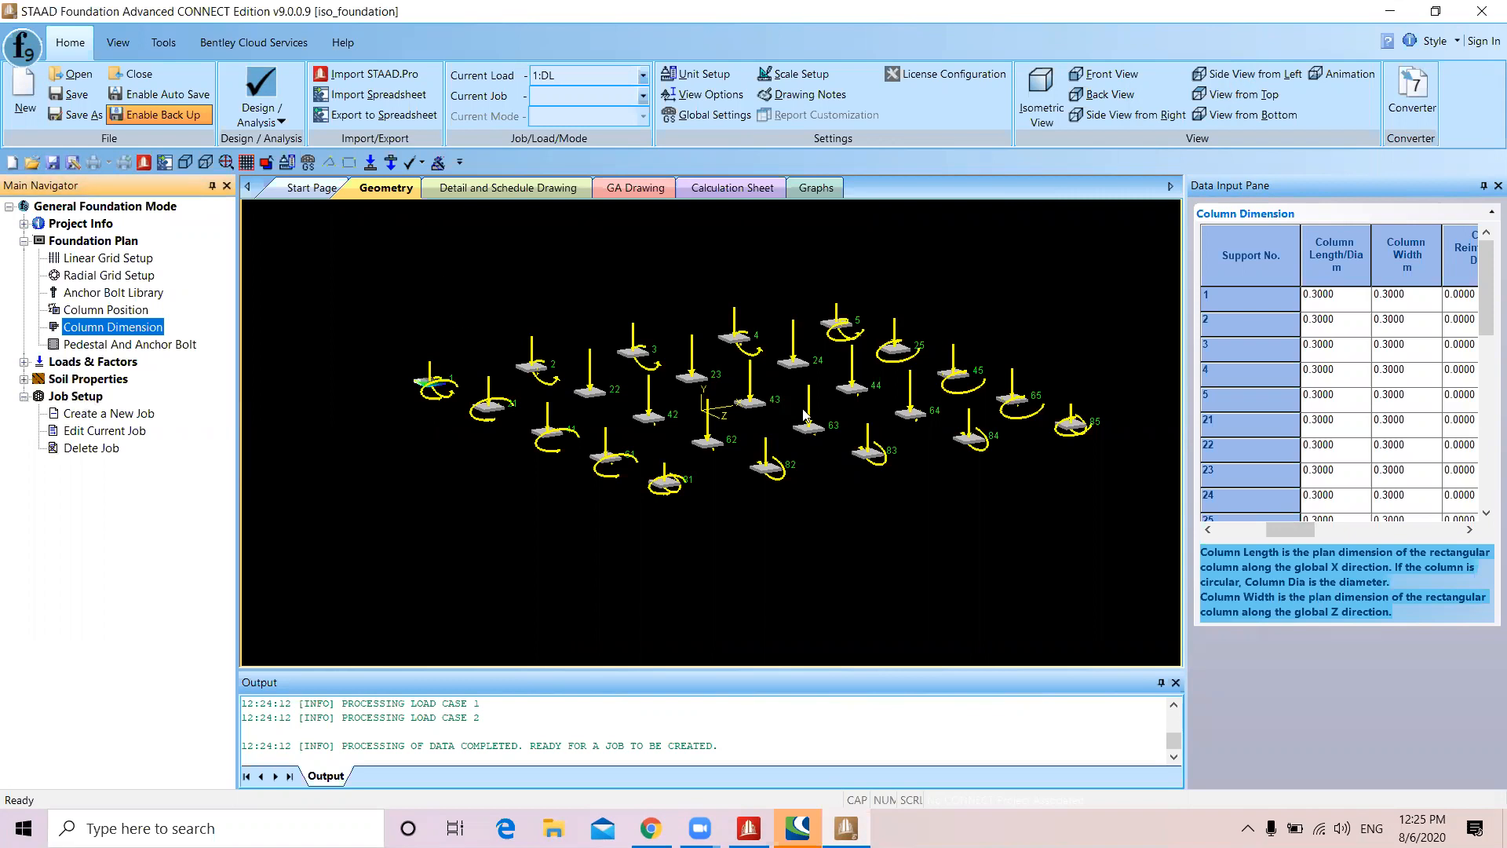
{"action": "left_click", "coordinate": [88, 414]}
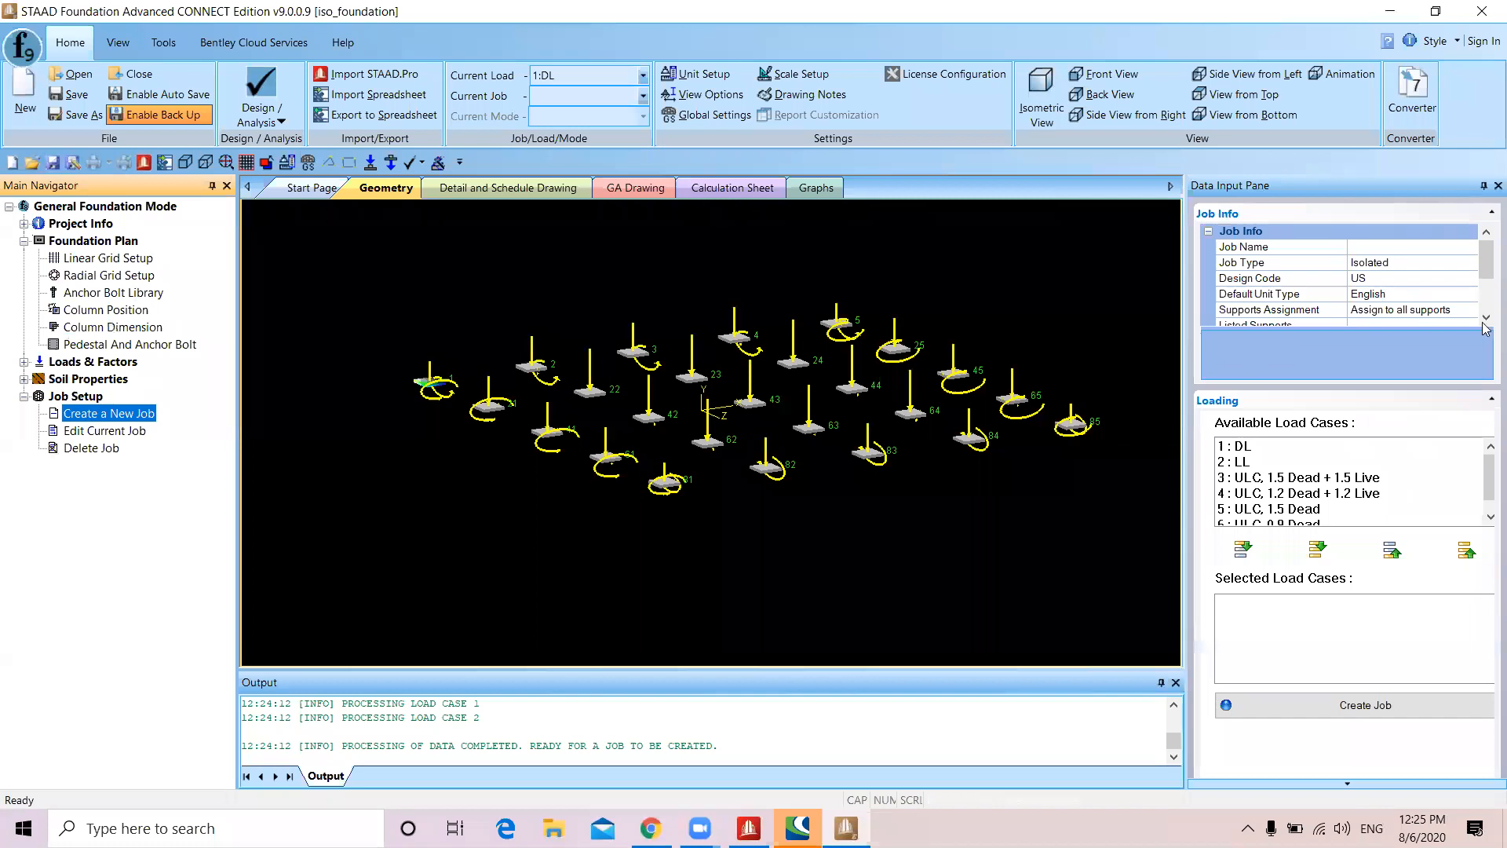
{"action": "left_click", "coordinate": [1379, 248]}
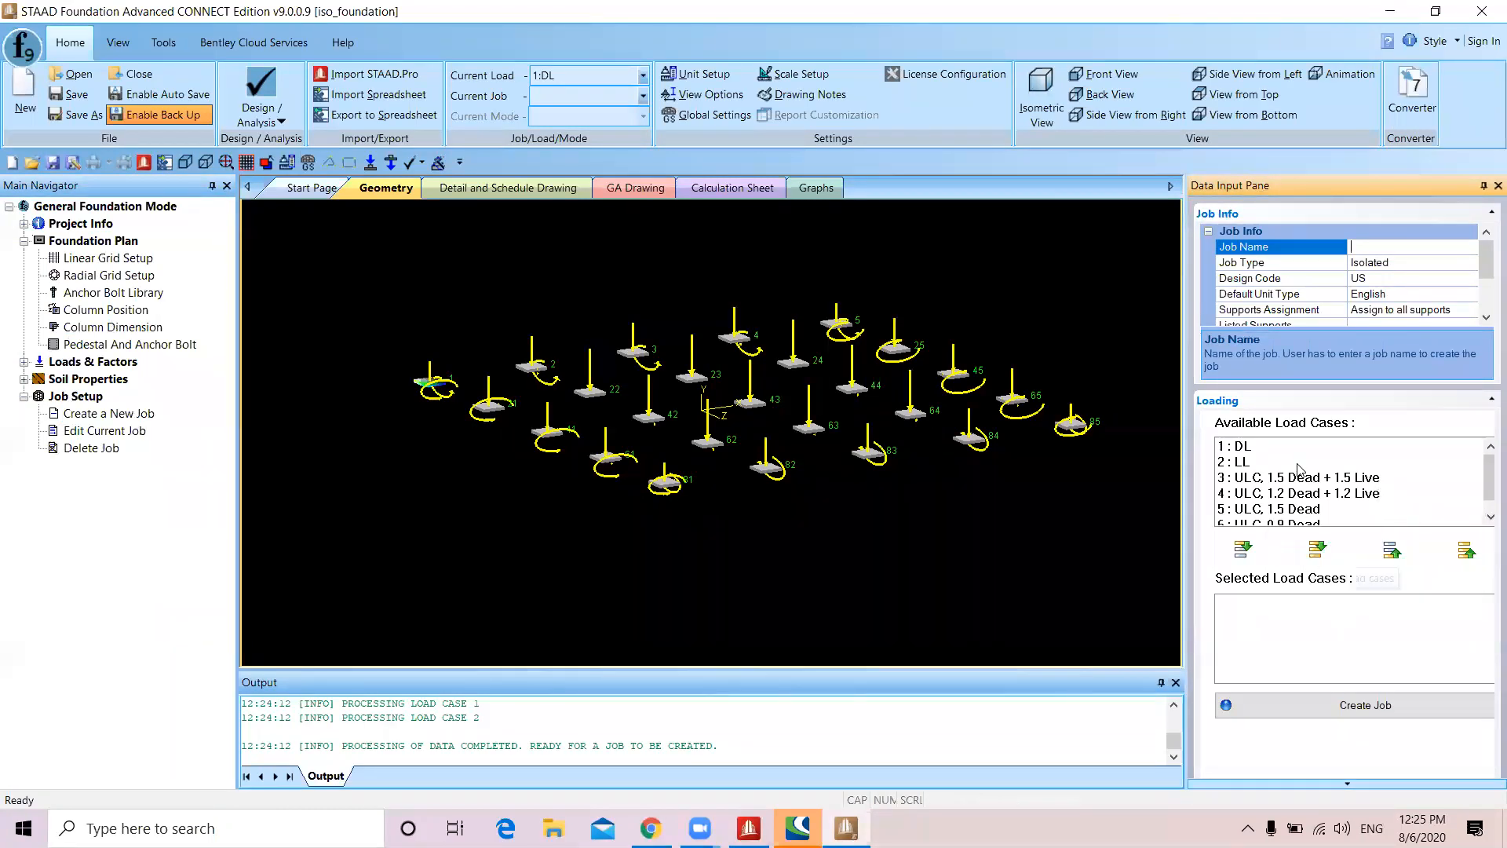
{"action": "left_click", "coordinate": [1352, 246]}
{"action": "type", "text": "Iso"}
{"action": "left_click", "coordinate": [1395, 278]}
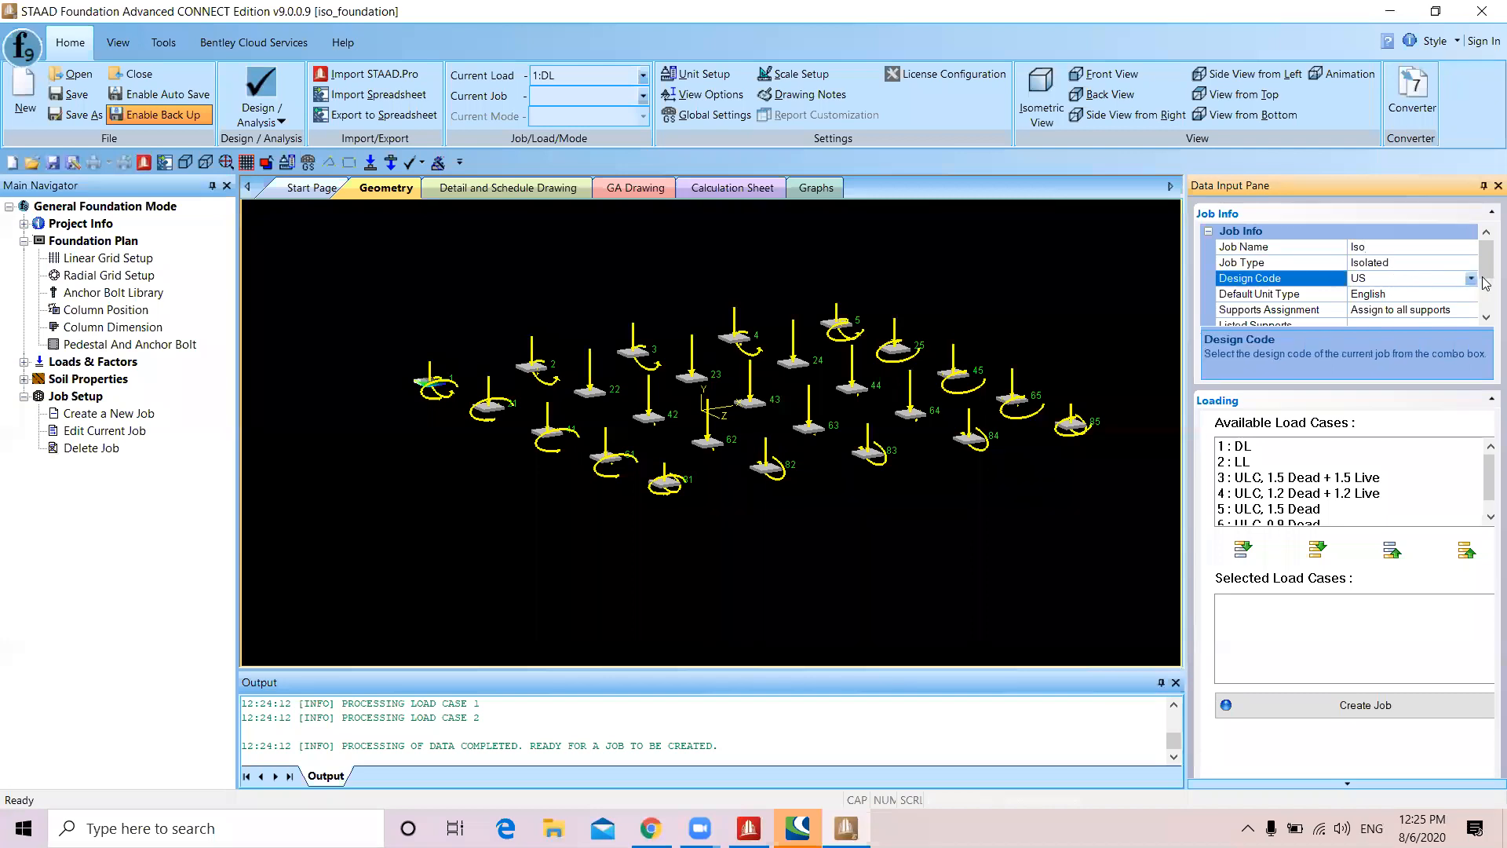
{"action": "left_click", "coordinate": [1471, 279]}
{"action": "left_click", "coordinate": [1379, 325]}
{"action": "double_click", "coordinate": [1401, 298]}
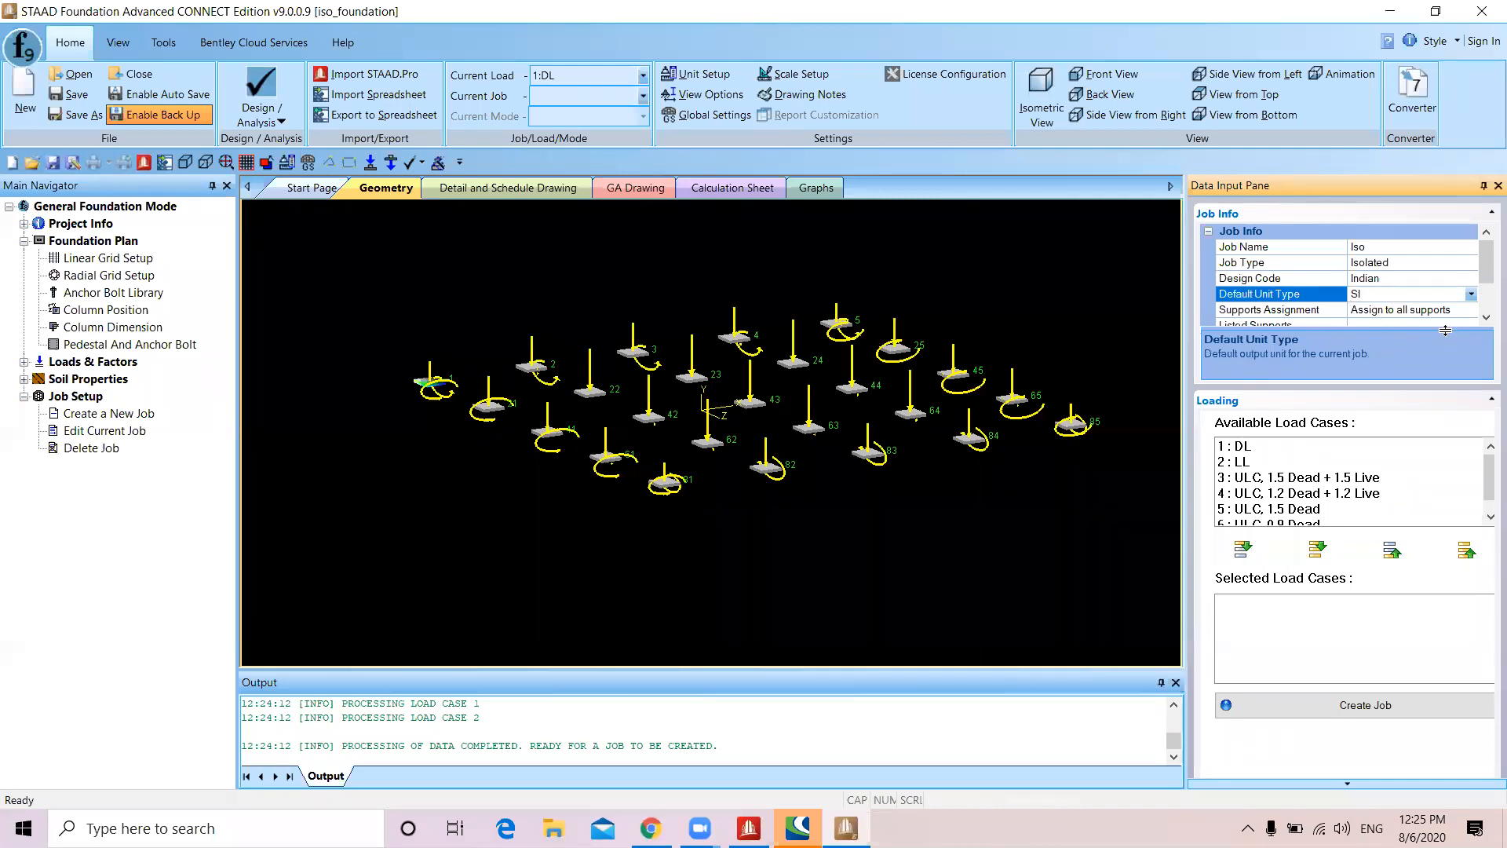
{"action": "left_click", "coordinate": [1486, 317]}
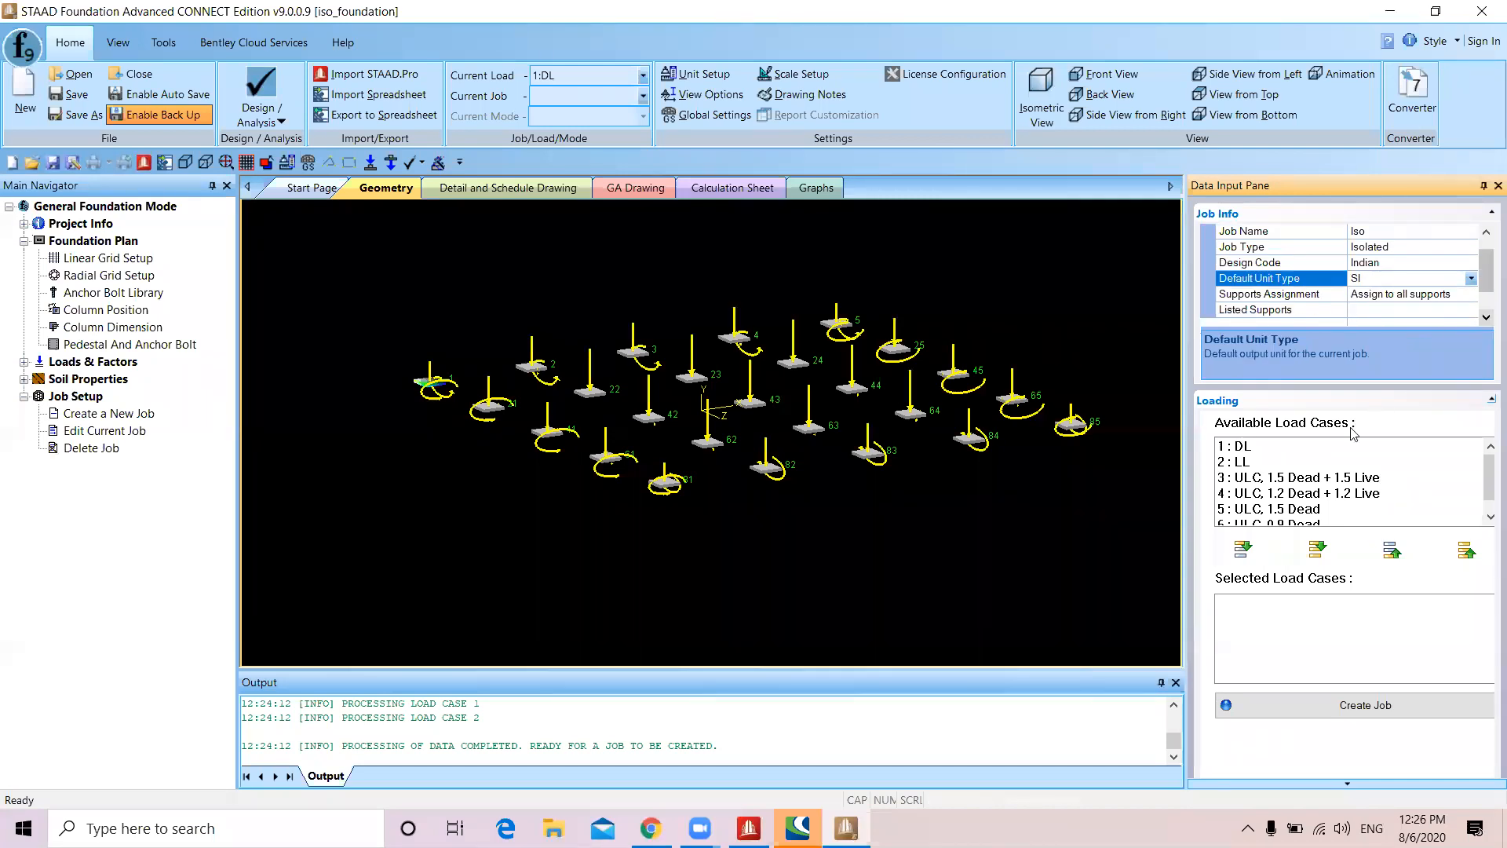
Add all available load cases to the Iso job and create it
{"action": "left_click", "coordinate": [1318, 548]}
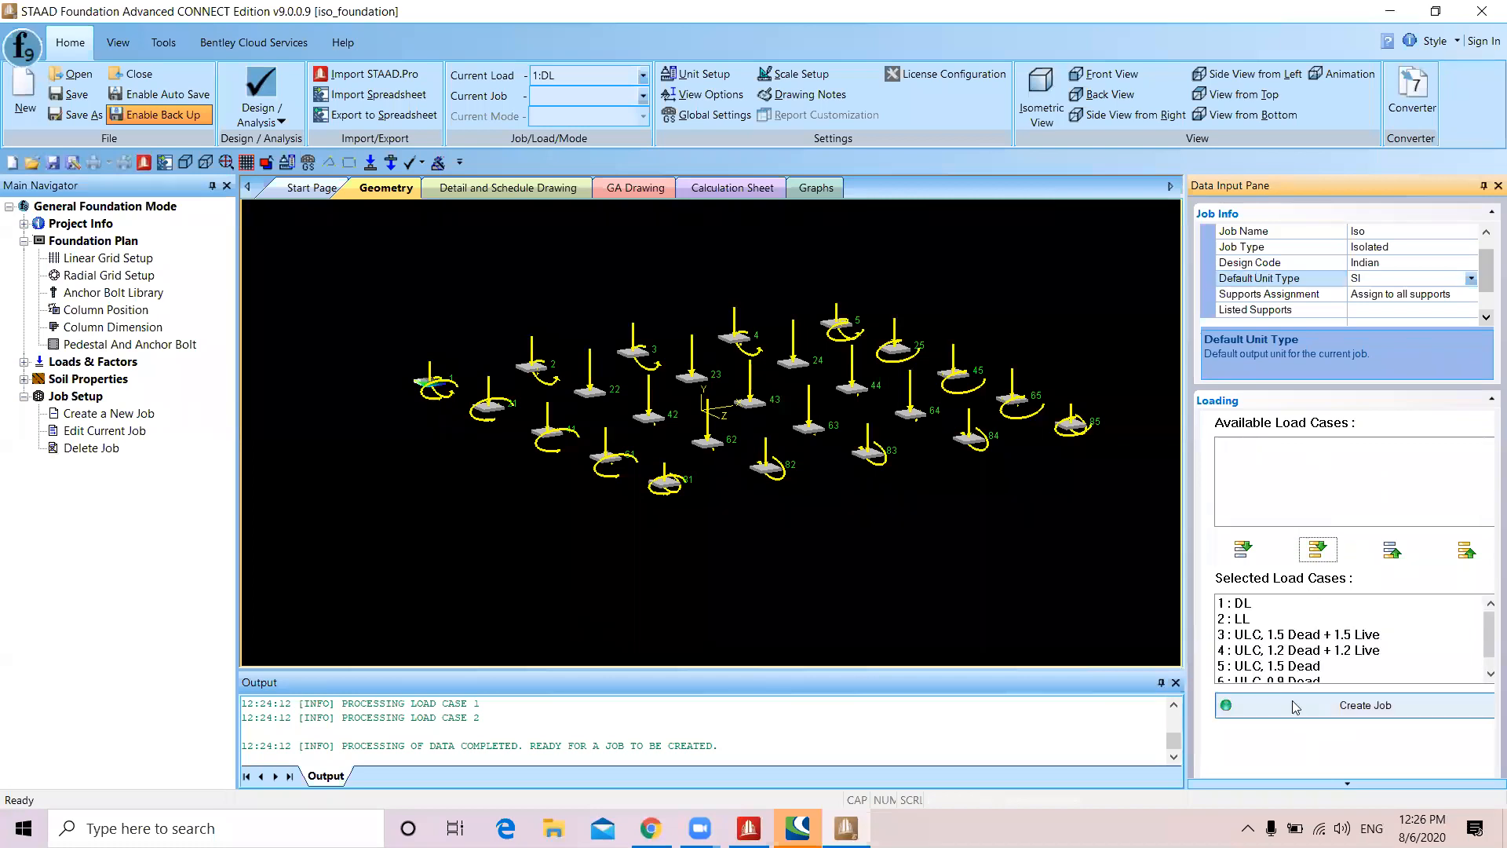
{"action": "left_click", "coordinate": [1294, 716]}
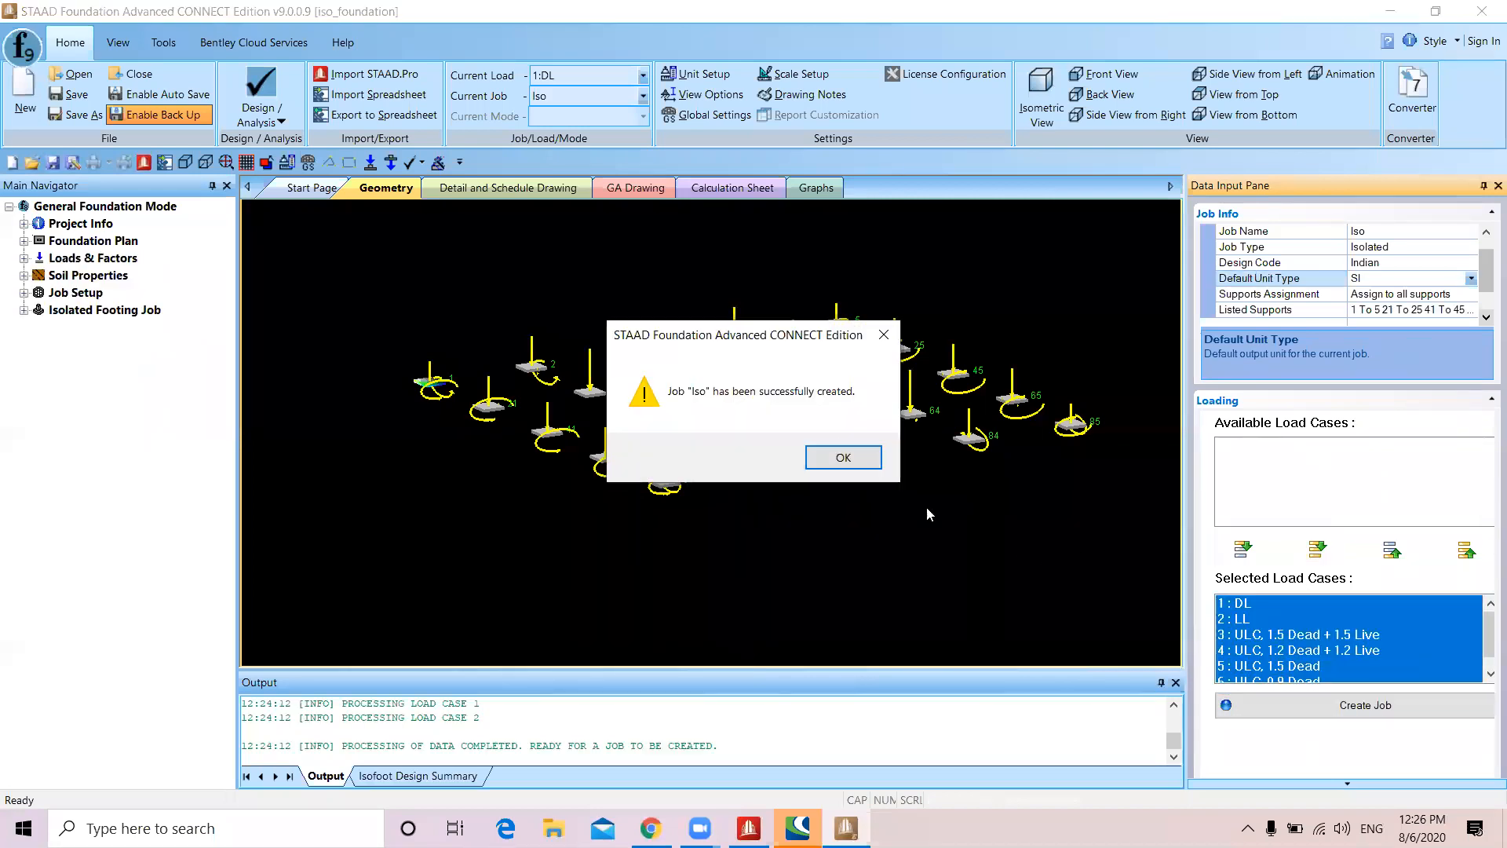
{"action": "left_click", "coordinate": [843, 458]}
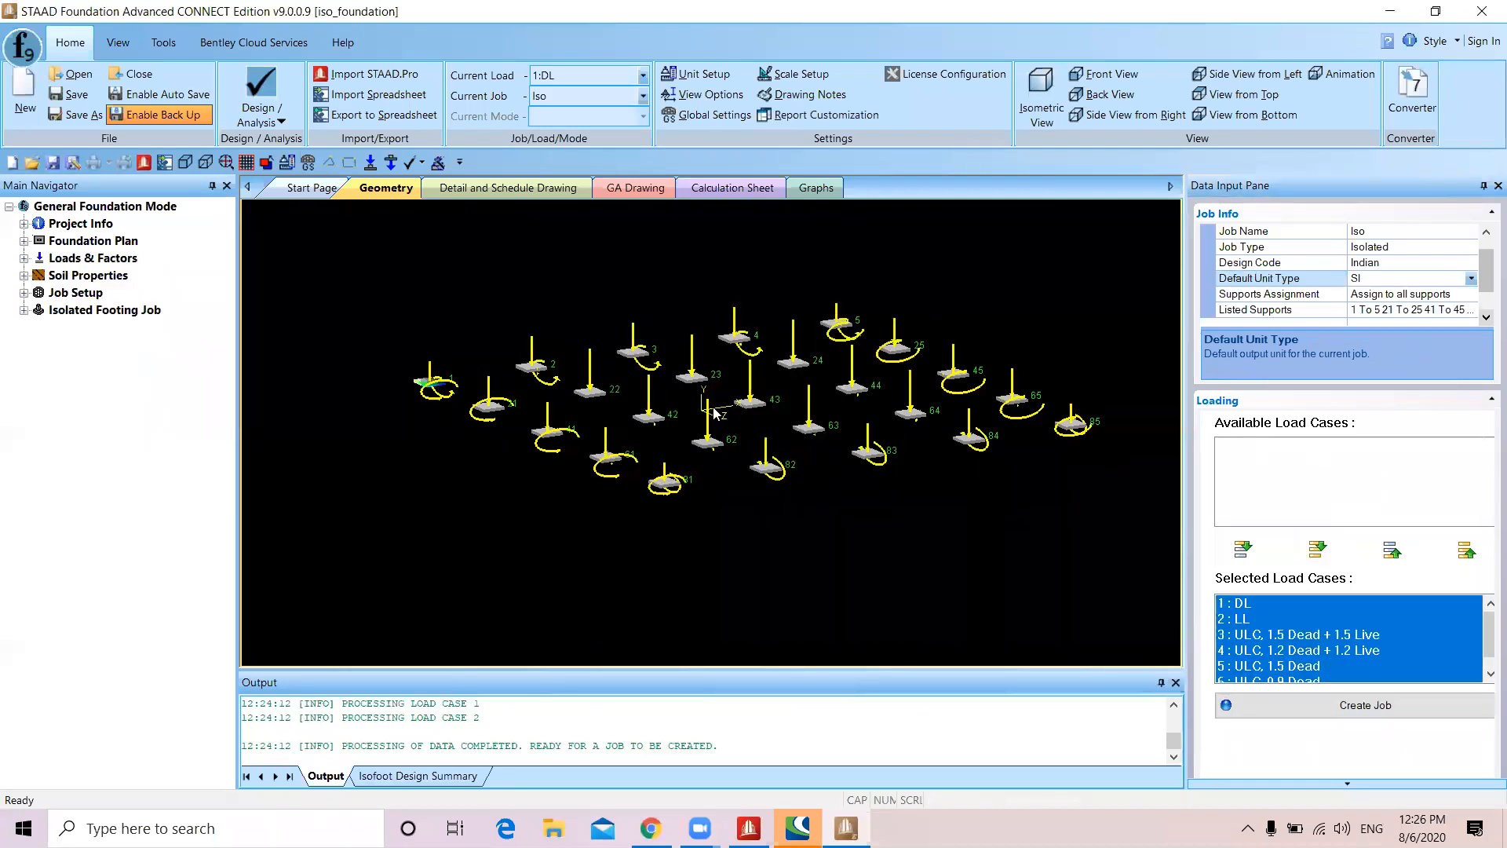
Set the unit weight of concrete to 25 kN/m3 in the isolated footing job's concrete and reinforcement parameters
{"action": "left_click", "coordinate": [22, 318]}
{"action": "left_click", "coordinate": [24, 310]}
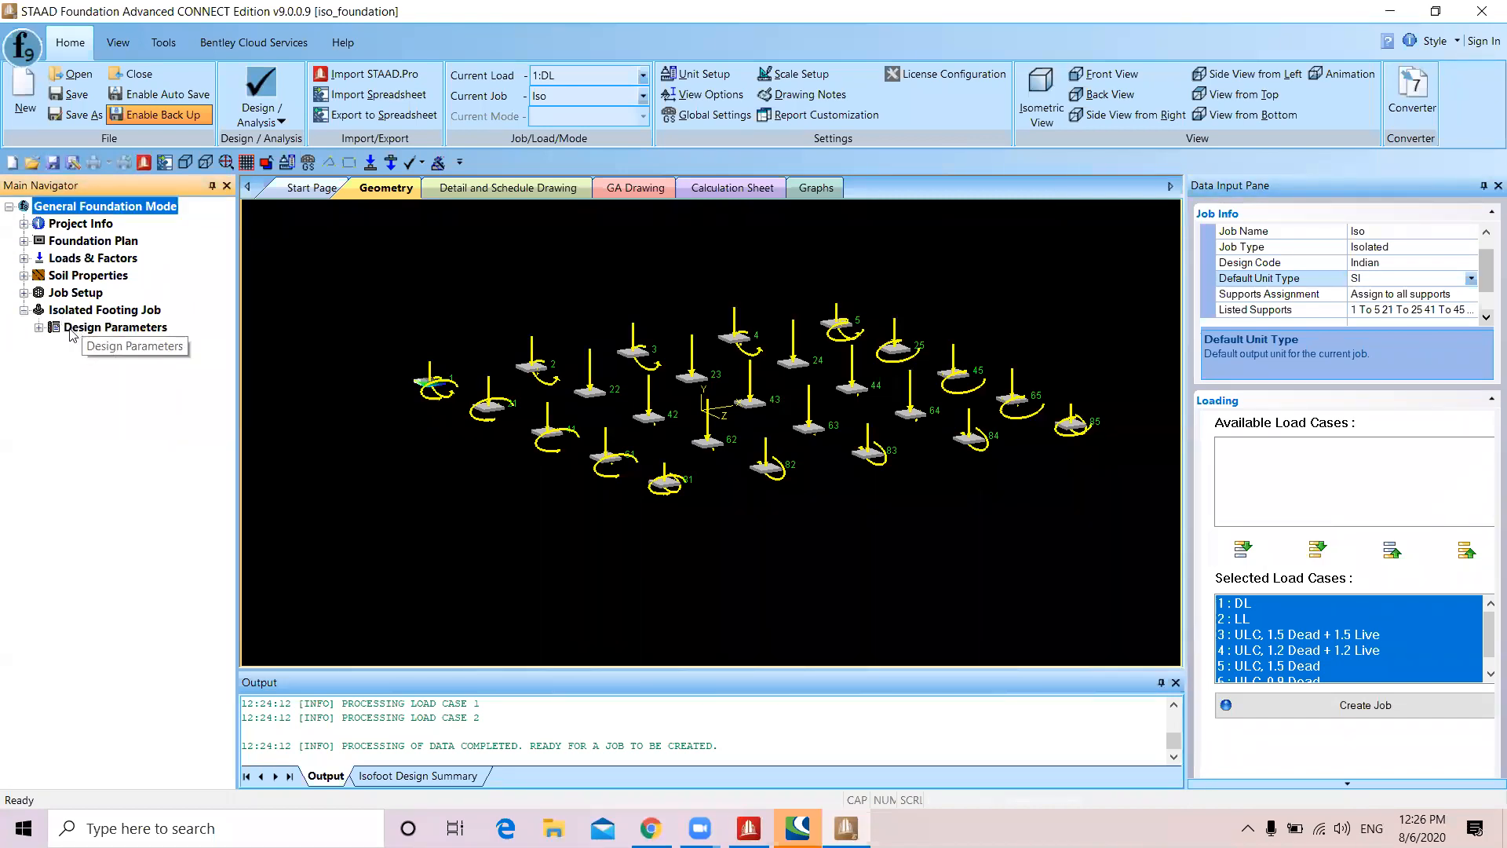
{"action": "left_click", "coordinate": [40, 331]}
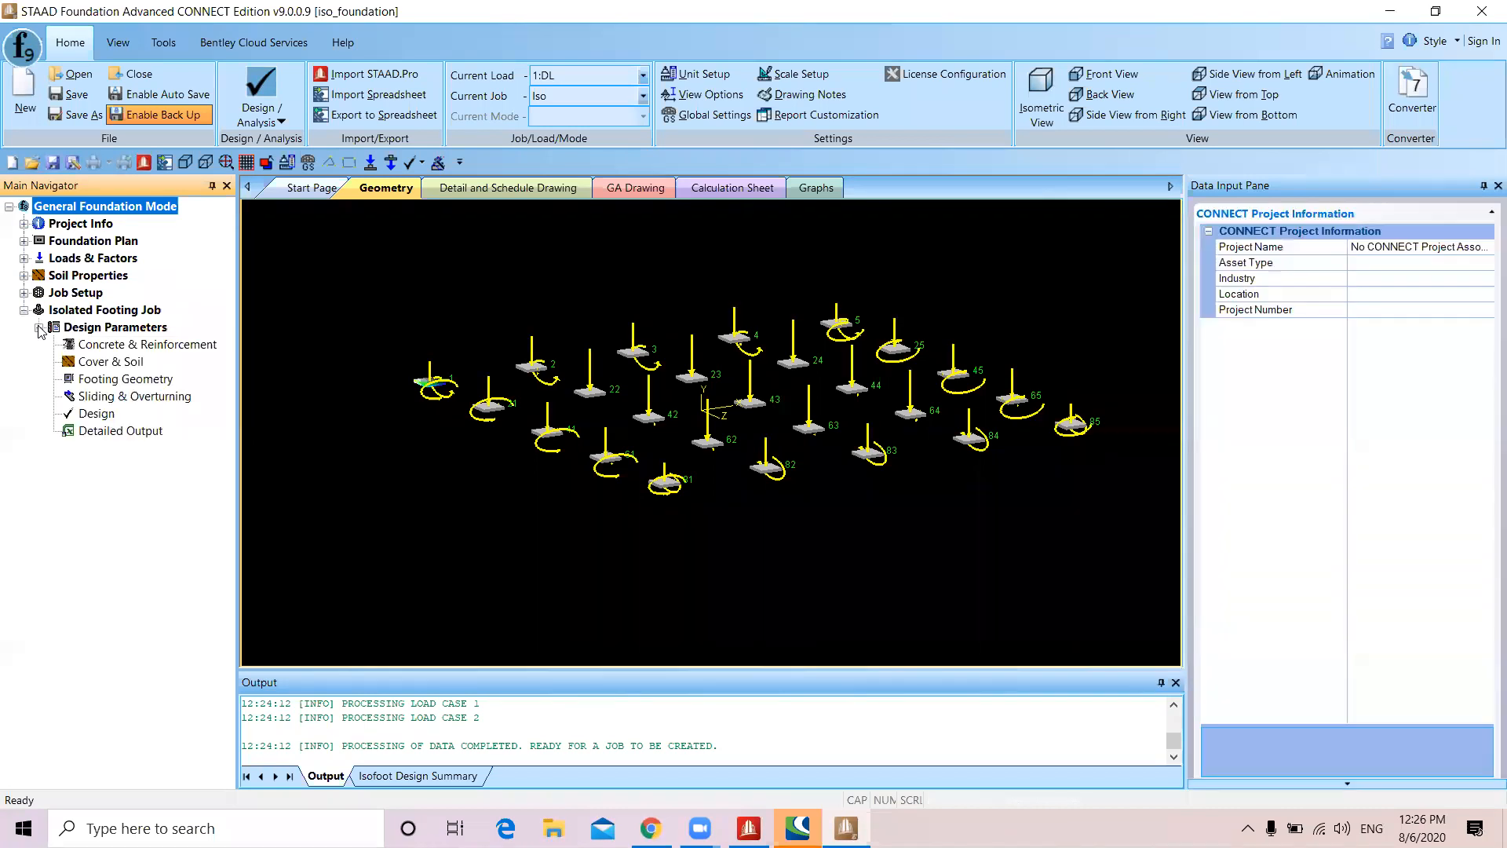
{"action": "left_click", "coordinate": [144, 350]}
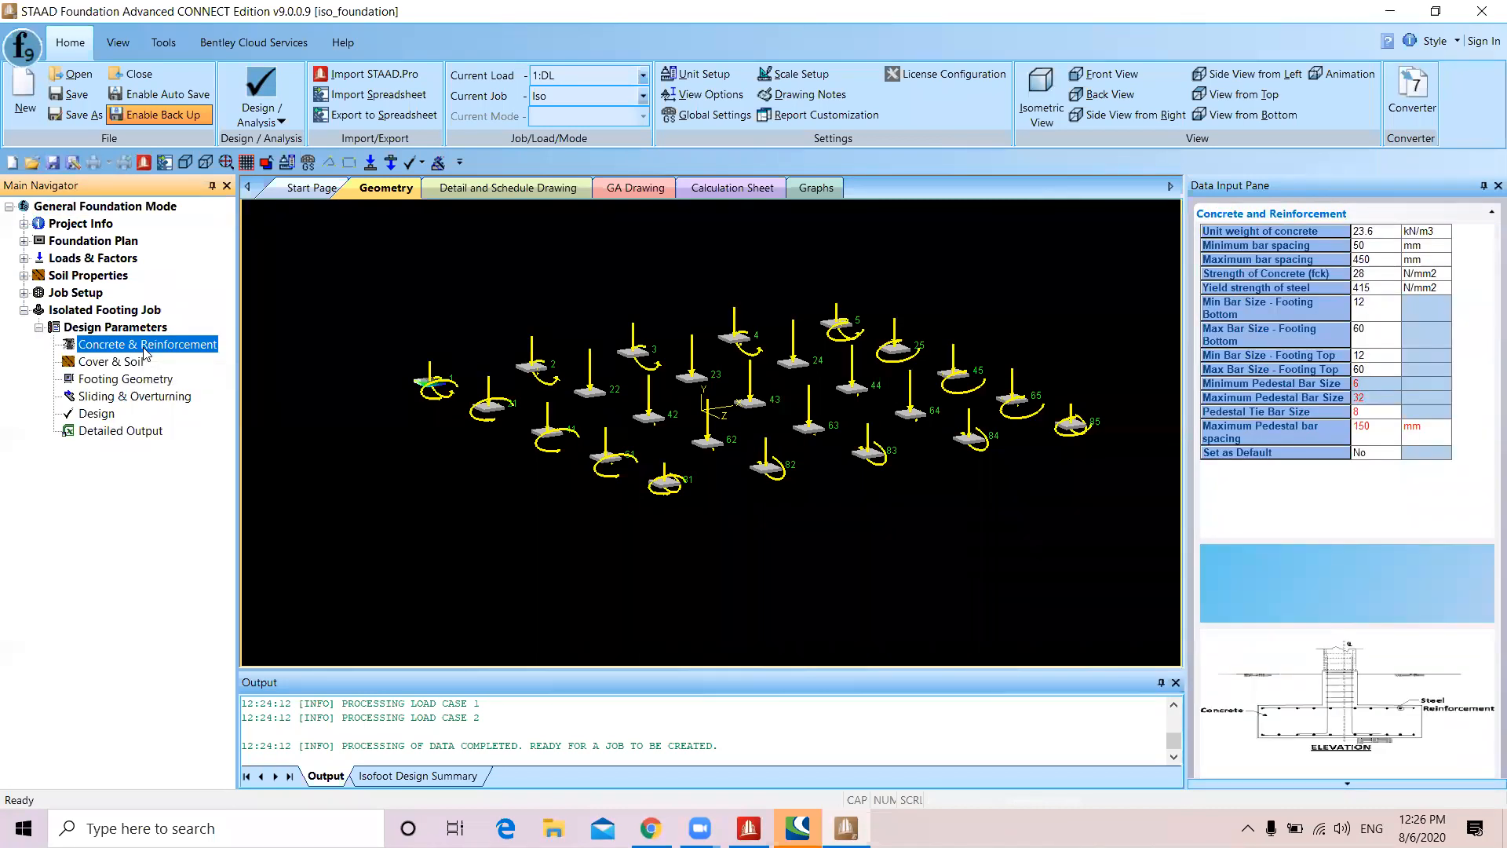
{"action": "left_click", "coordinate": [1383, 234]}
{"action": "type", "text": "25"}
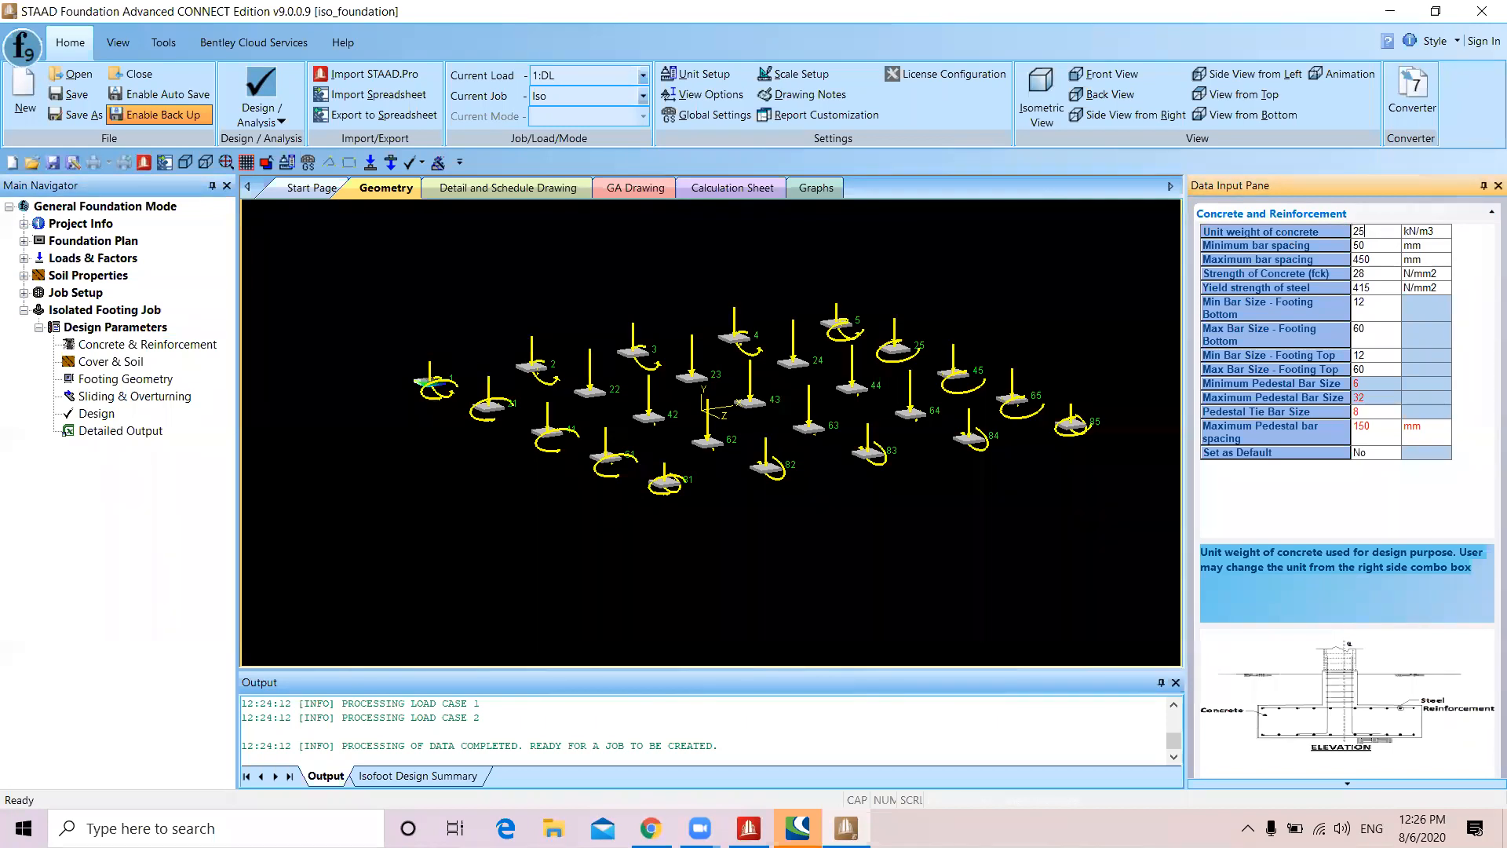
Set the minimum bar spacing to 150 mm and the maximum bar spacing to 350 mm
{"action": "left_click", "coordinate": [1393, 248]}
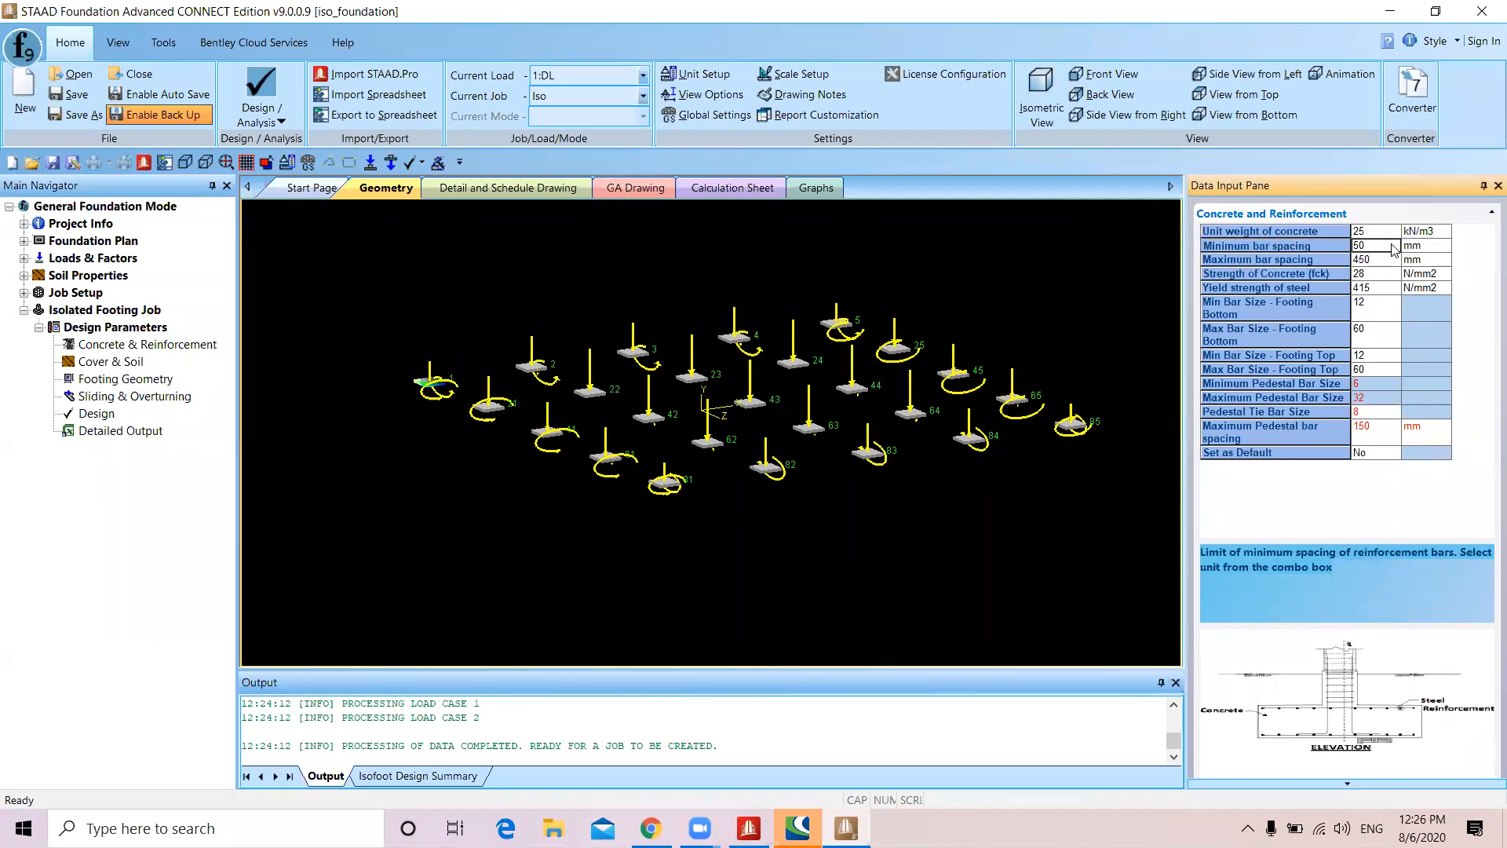
{"action": "type", "text": "510"}
{"action": "key", "text": "BackSpace"}
{"action": "key", "text": "BackSpace"}
{"action": "key", "text": "BackSpace"}
{"action": "type", "text": "150"}
{"action": "left_click", "coordinate": [1389, 260]}
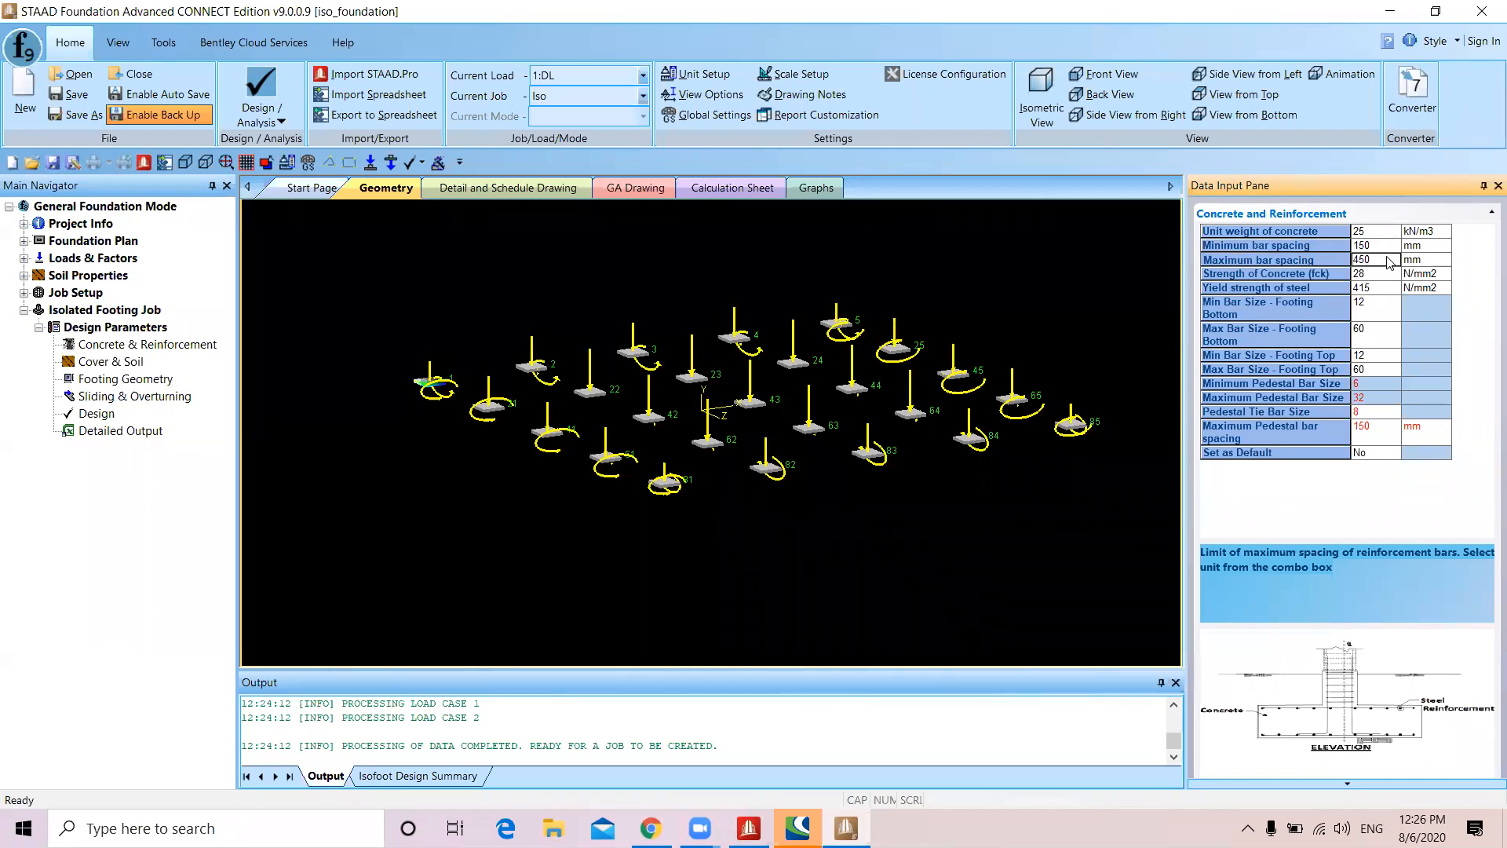
{"action": "key", "text": "BackSpace"}
{"action": "key", "text": "BackSpace"}
{"action": "key", "text": "BackSpace"}
{"action": "type", "text": "350"}
Set the yield strength of steel to 500 N/mm2
{"action": "left_click", "coordinate": [1380, 279]}
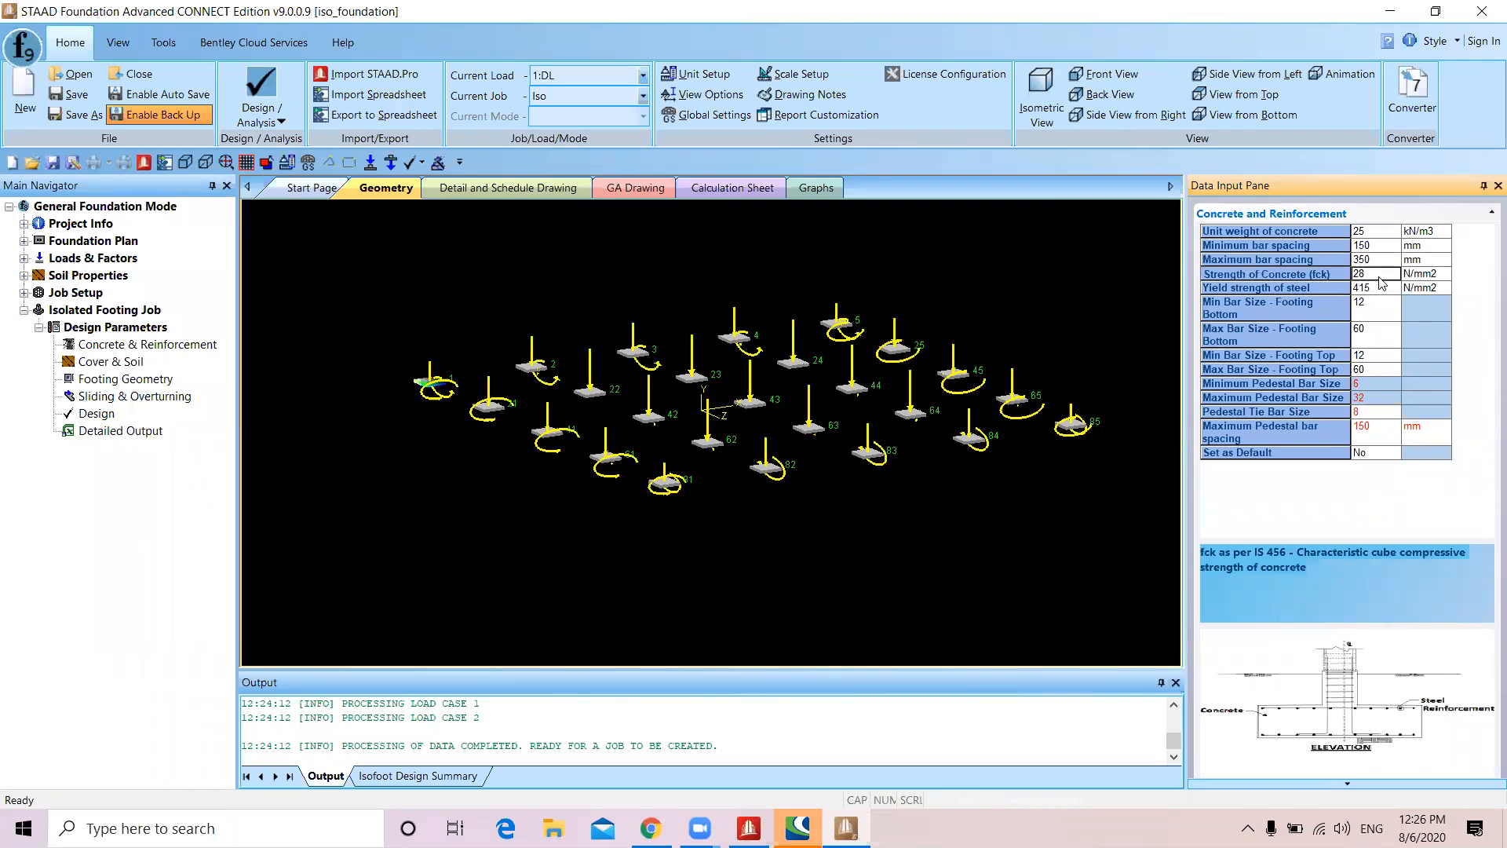
{"action": "left_click", "coordinate": [1384, 288]}
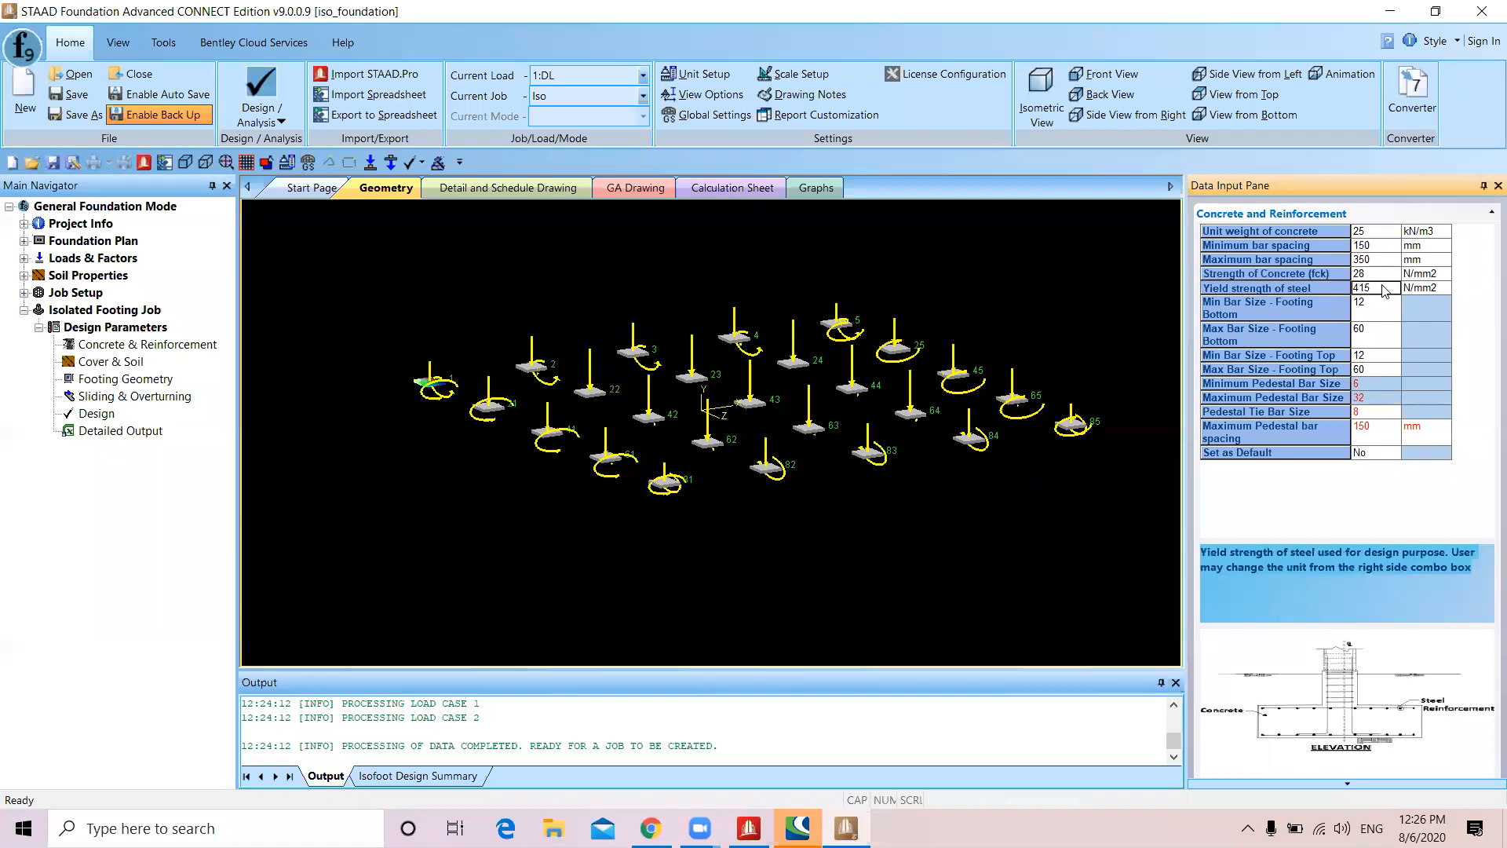
{"action": "key", "text": "BackSpace"}
{"action": "key", "text": "BackSpace"}
{"action": "key", "text": "BackSpace"}
{"action": "type", "text": "500"}
Set the maximum bar size for the footing bottom to 10
{"action": "left_click", "coordinate": [1375, 308]}
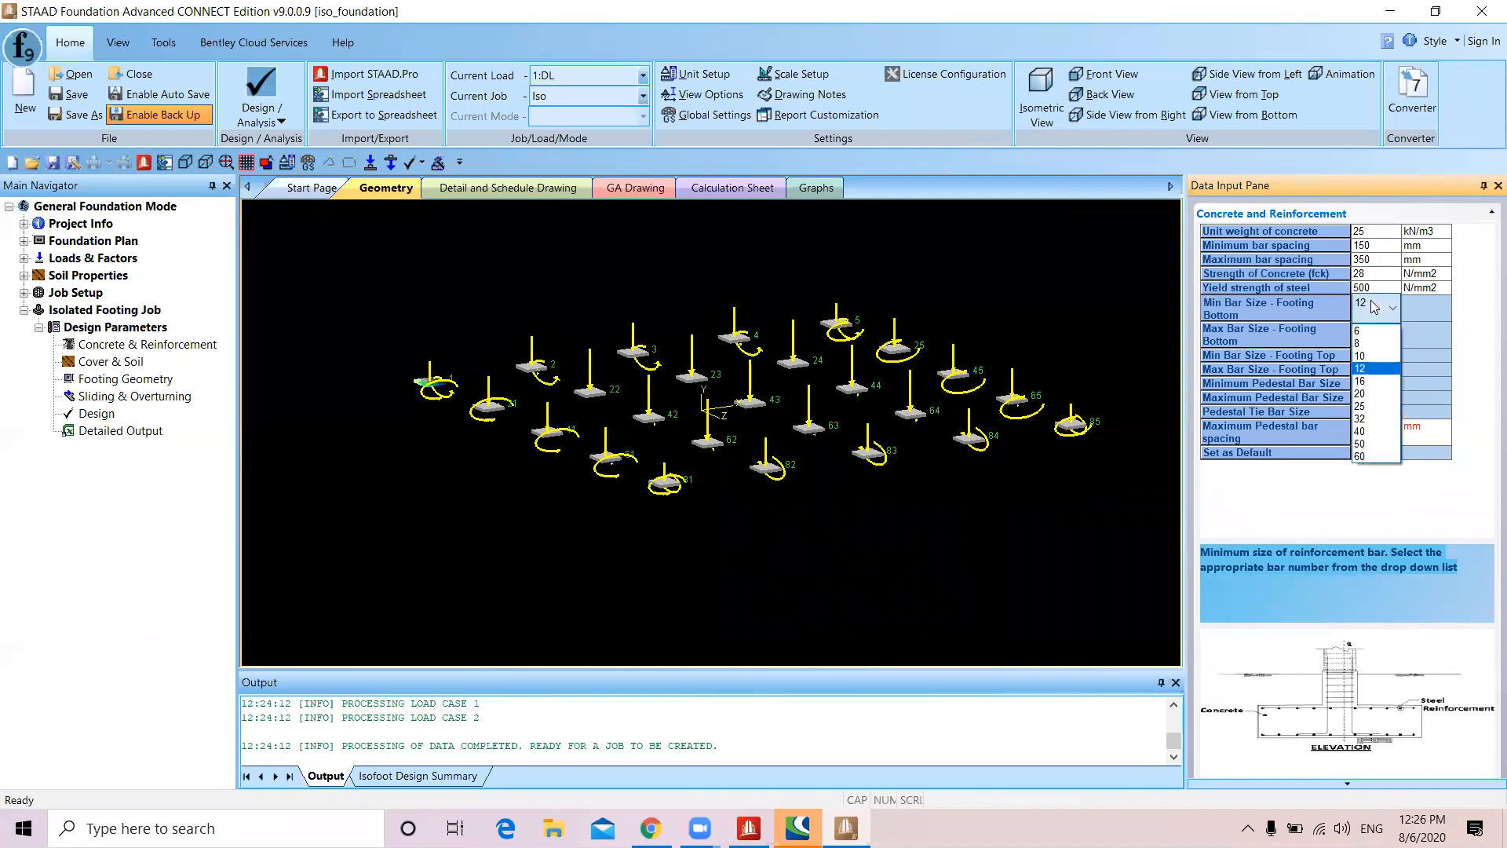
{"action": "left_click", "coordinate": [1375, 308]}
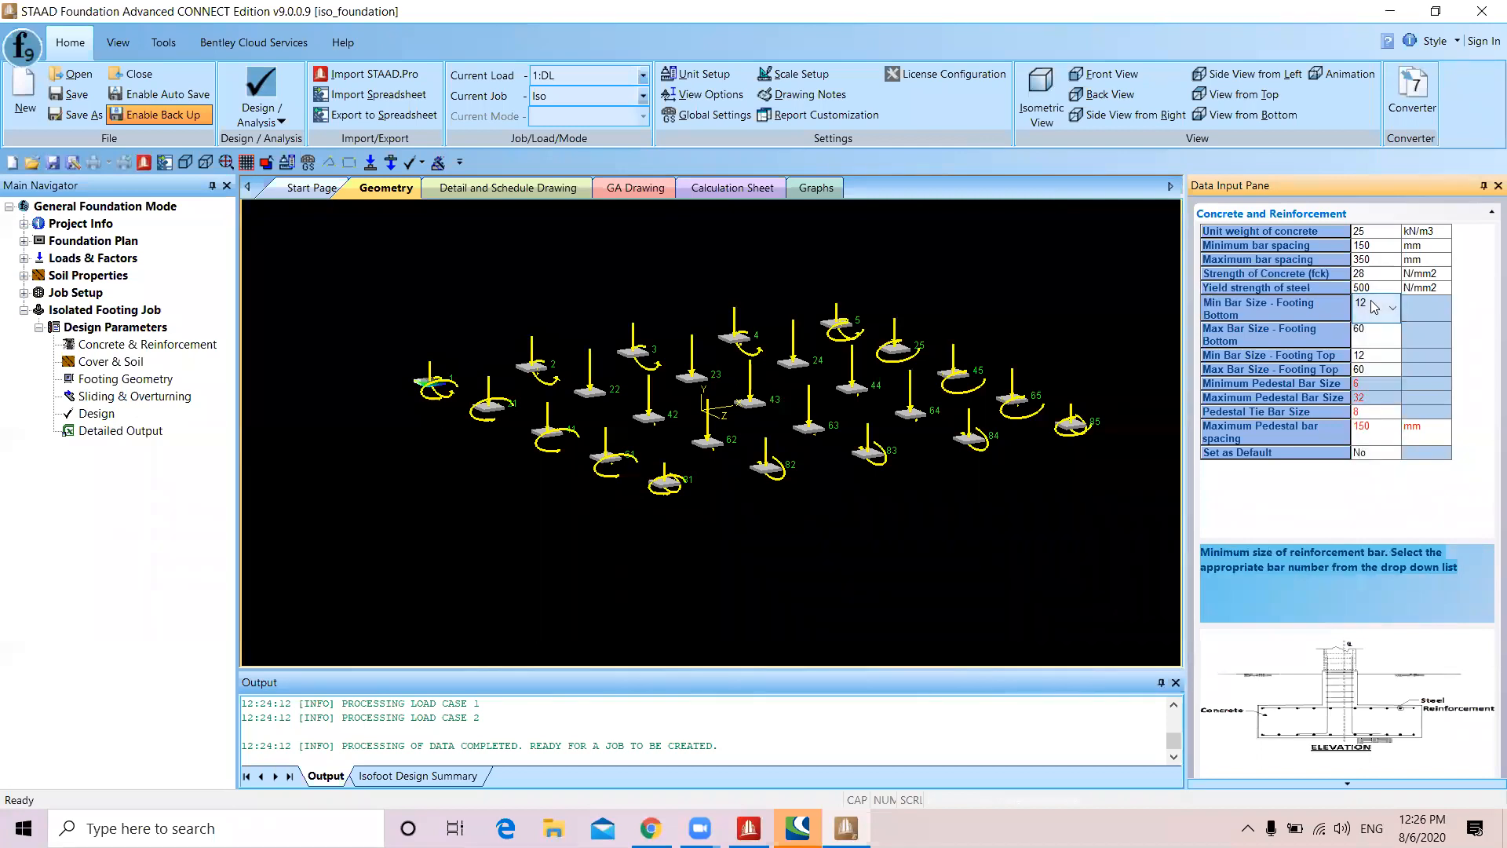
{"action": "left_click", "coordinate": [1373, 343]}
{"action": "left_click", "coordinate": [1373, 344]}
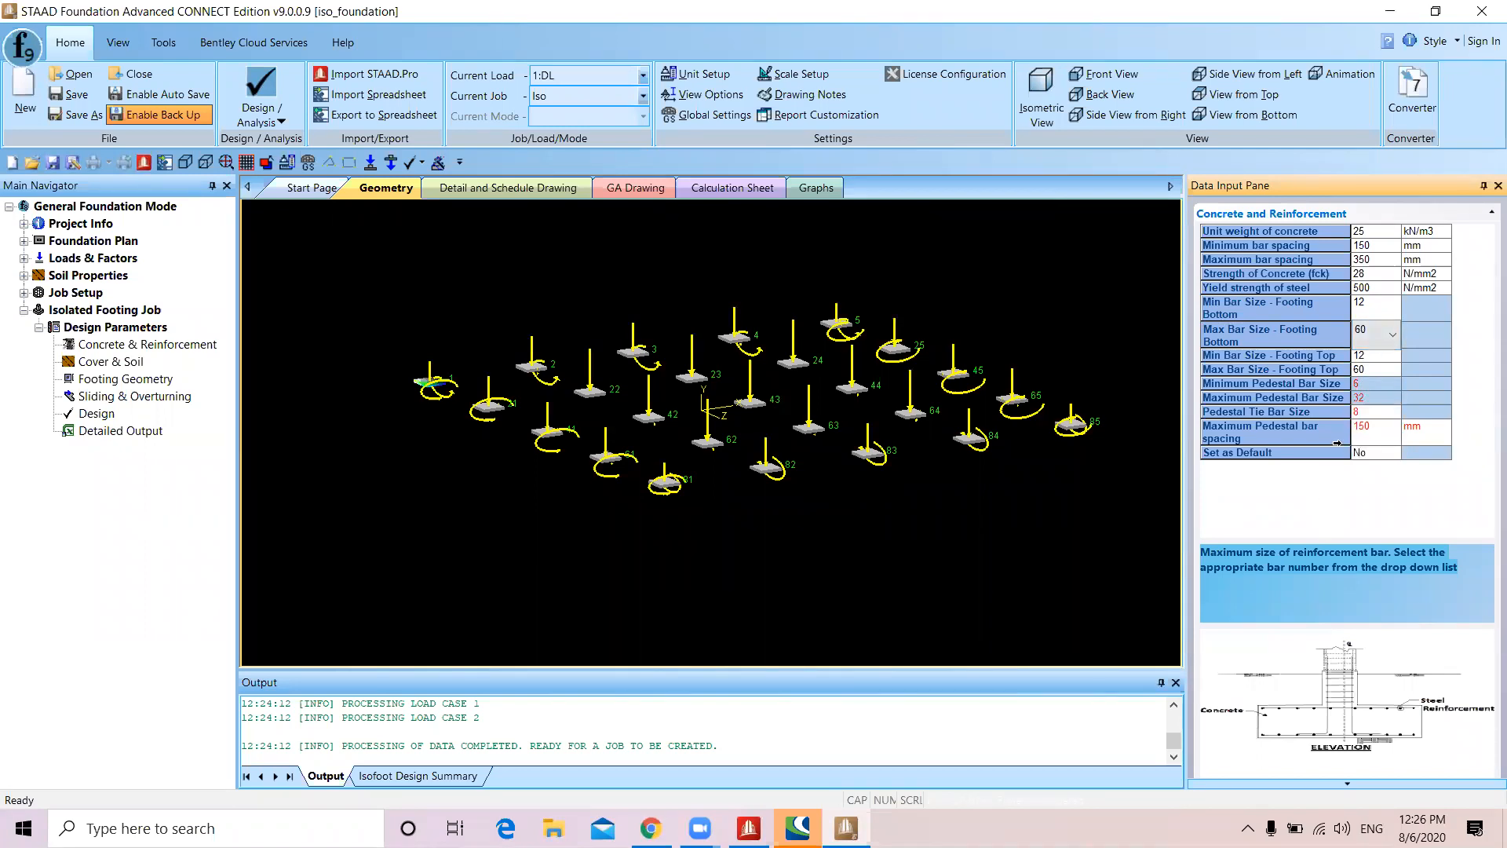
{"action": "left_click", "coordinate": [1376, 337]}
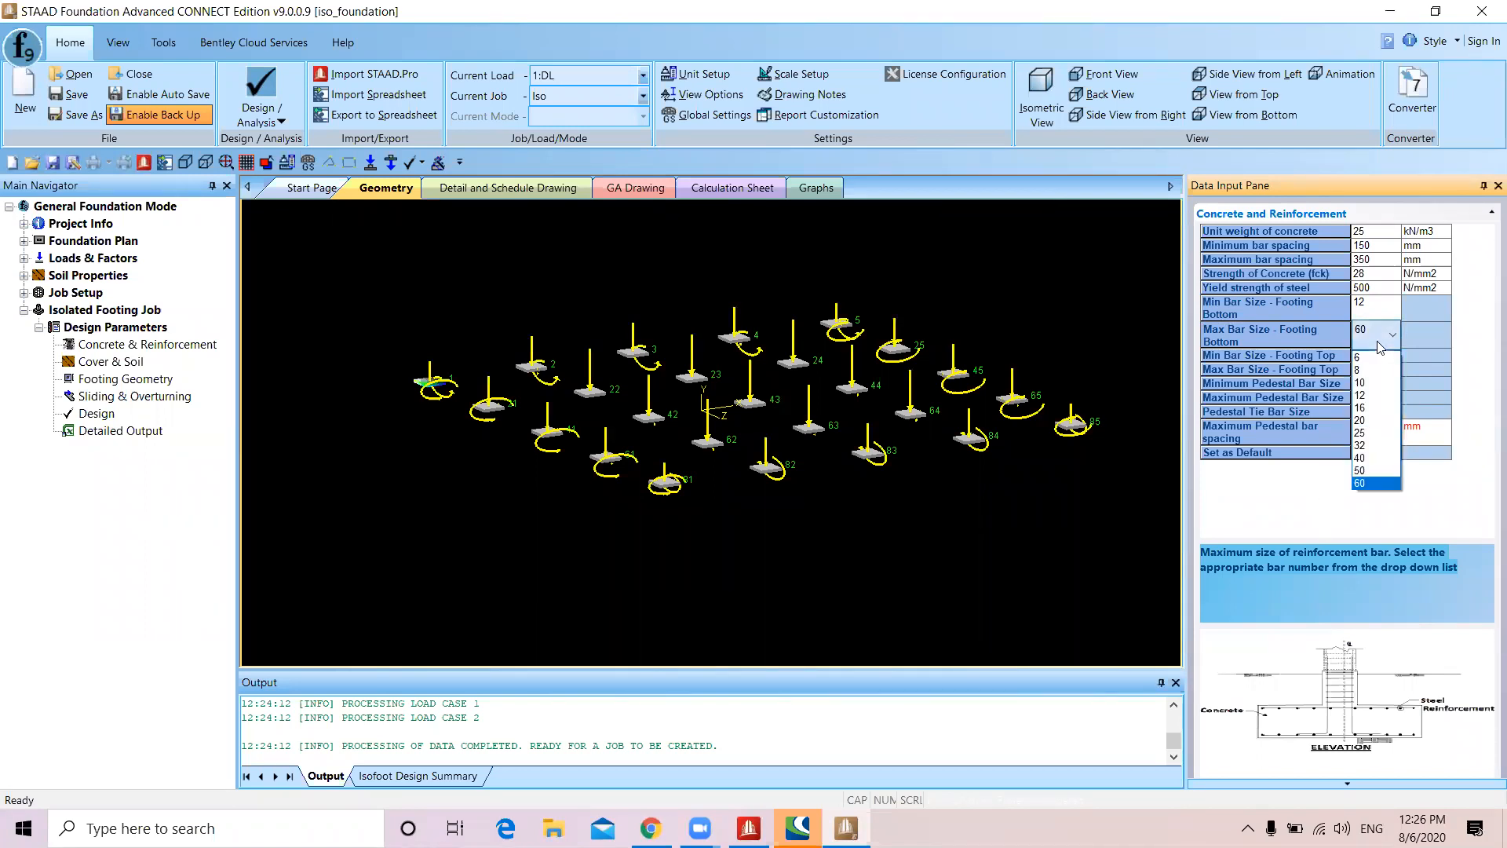
{"action": "left_click", "coordinate": [1367, 384]}
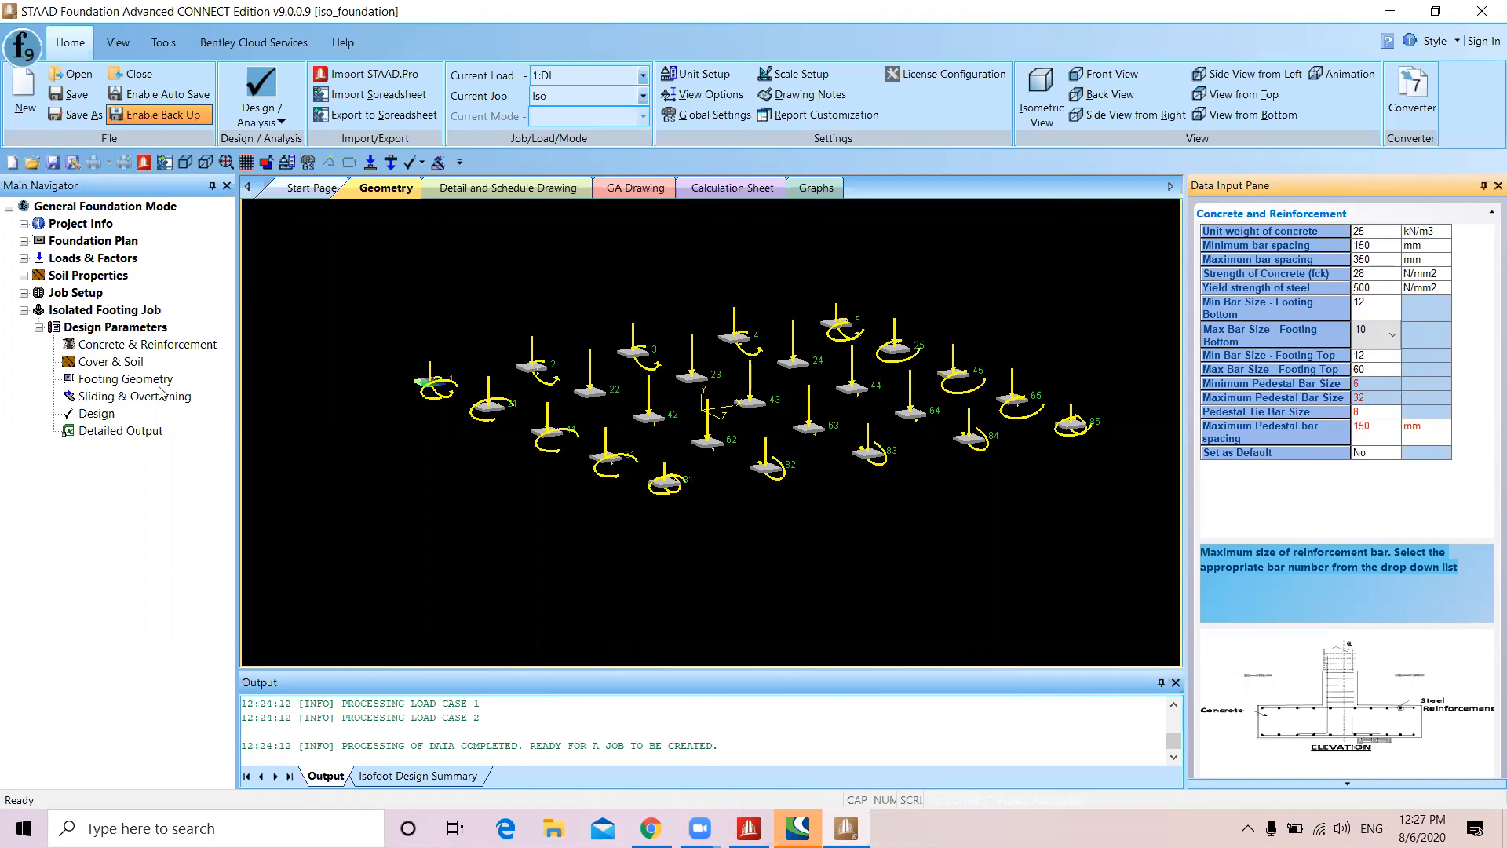
Choose Fixed Top as the type of depth in the isolated footing job's cover and soil parameters
{"action": "left_click", "coordinate": [129, 361]}
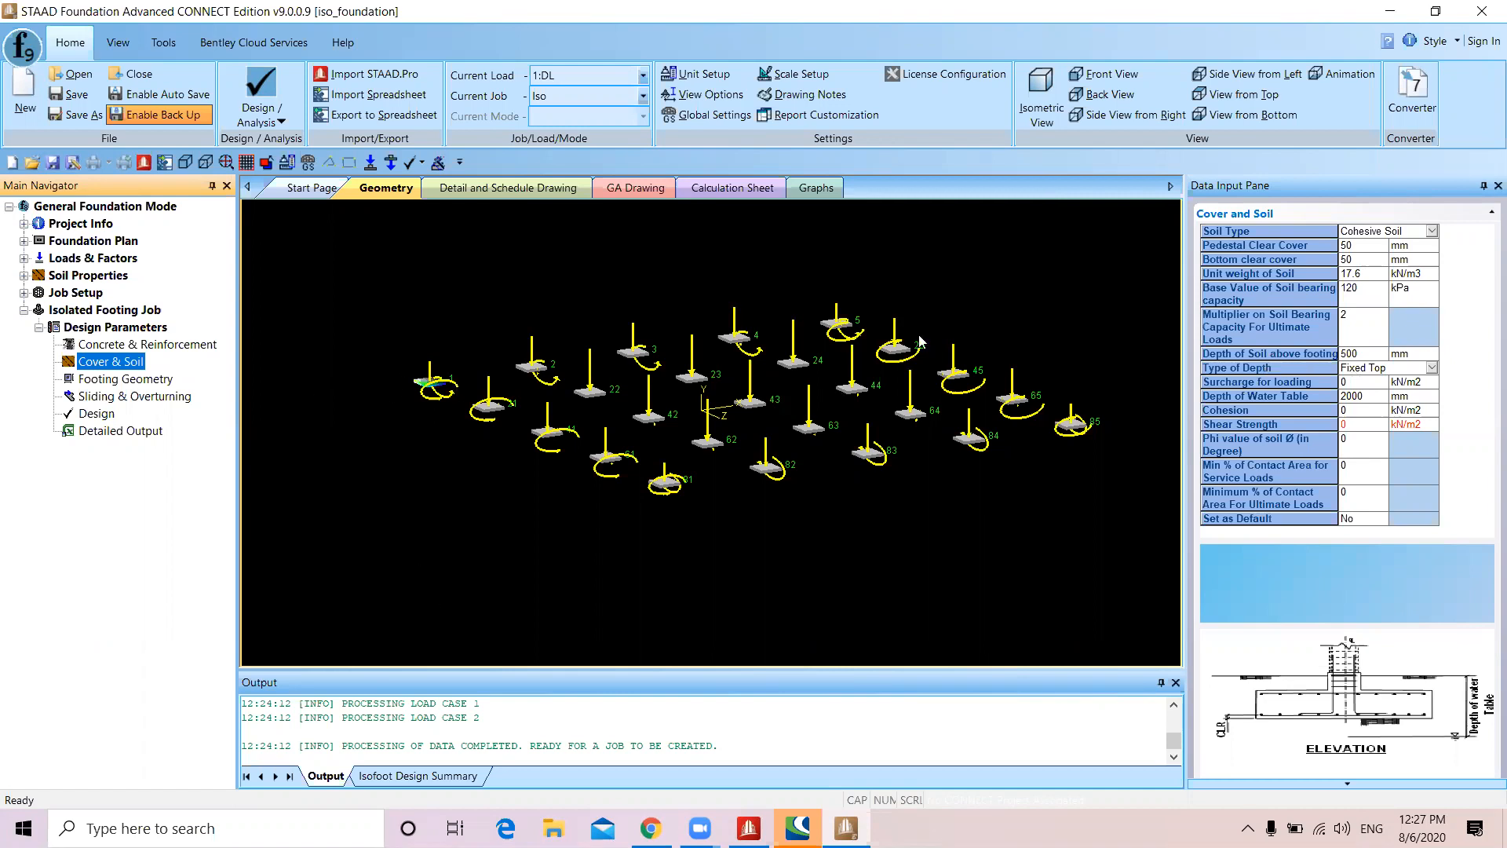
{"action": "left_click", "coordinate": [1432, 368]}
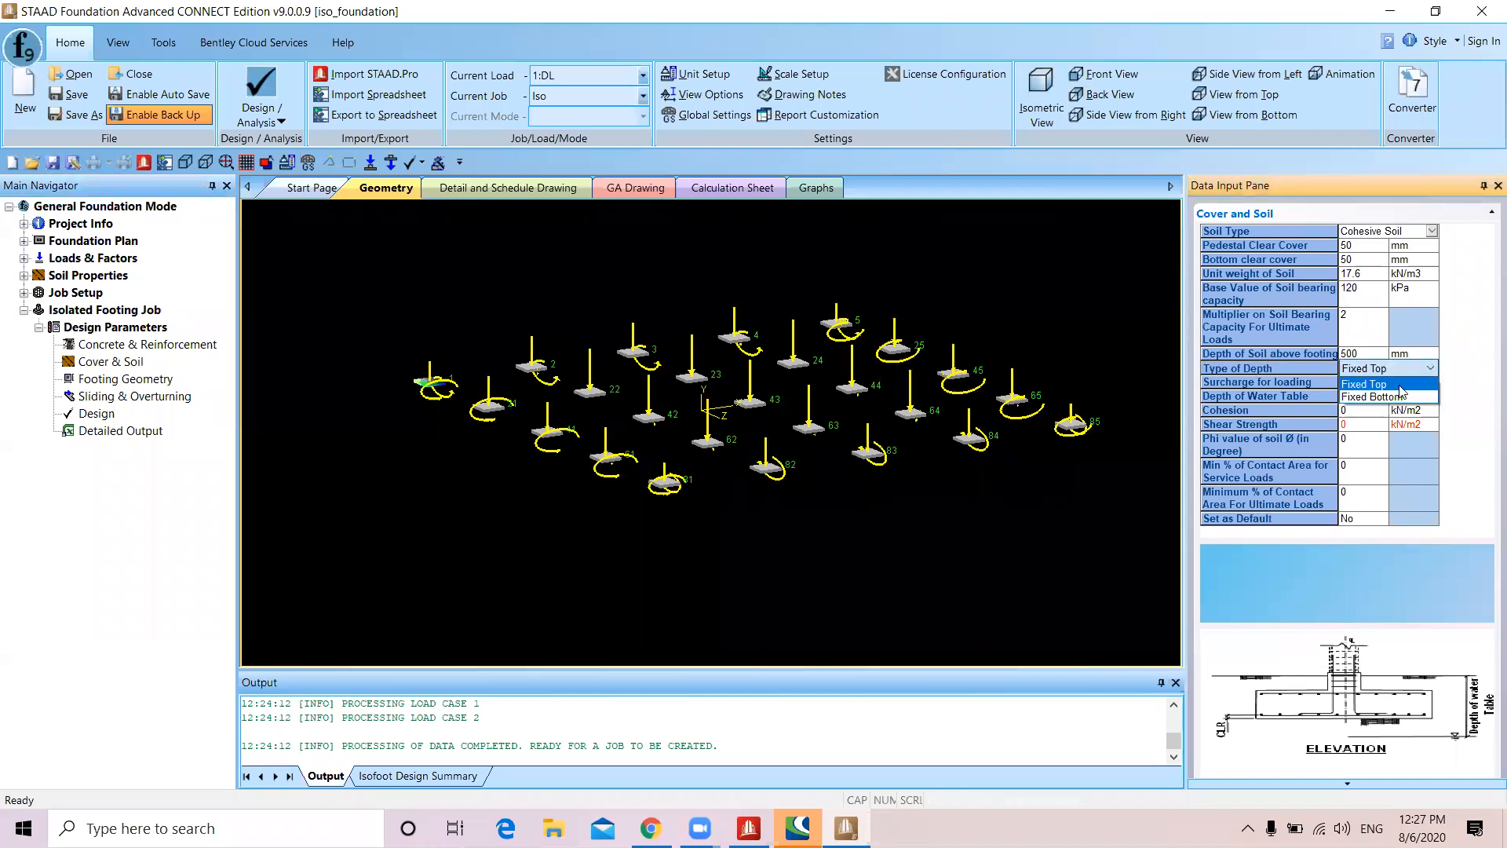
{"action": "left_click", "coordinate": [1395, 388]}
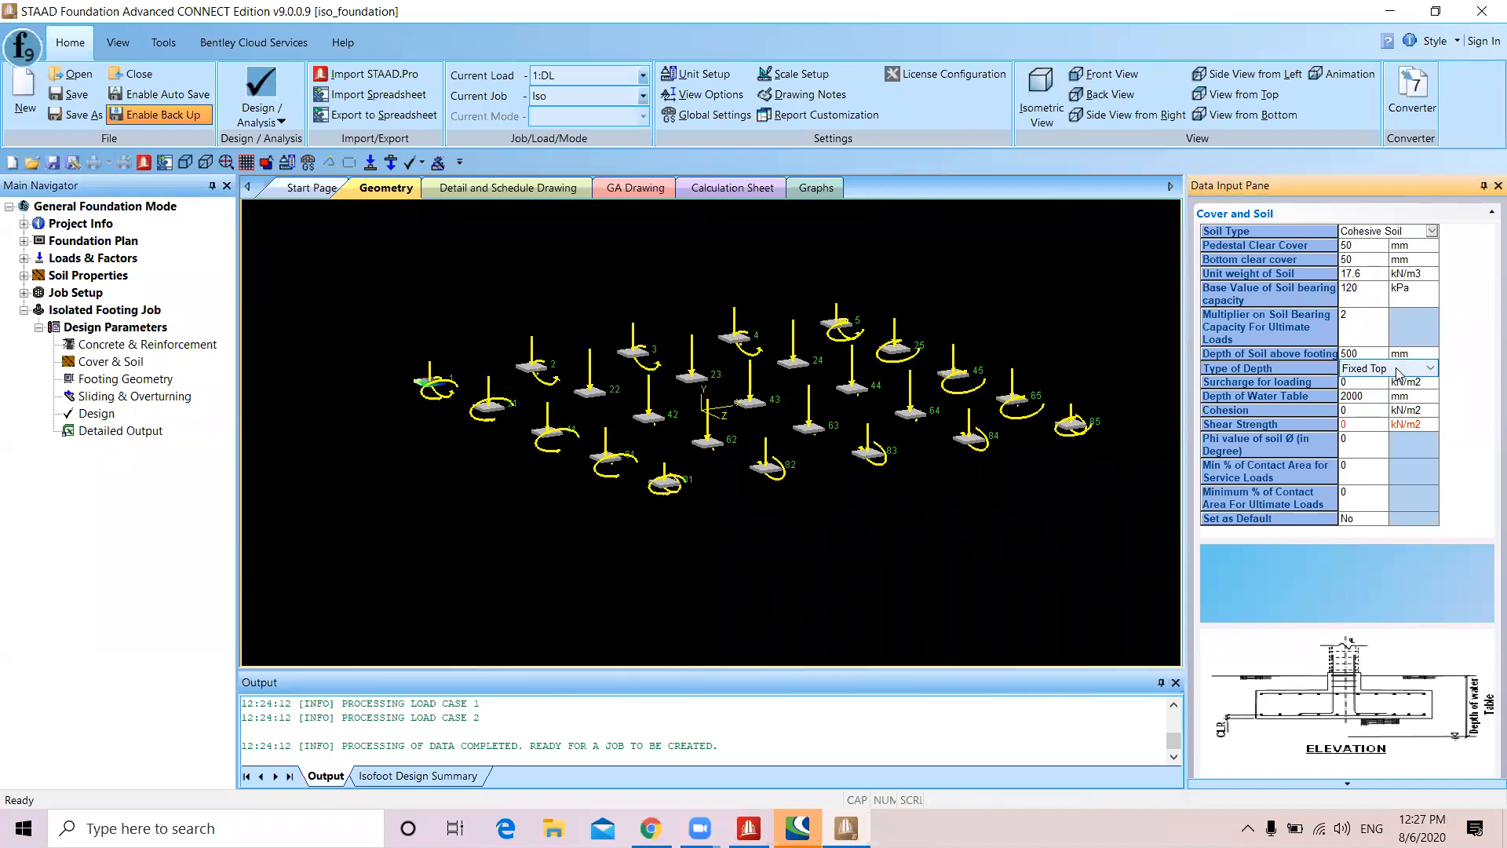
Look over the isolated footing job's sliding and overturning parameters and open its footing geometry parameters
{"action": "left_click", "coordinate": [1396, 369]}
{"action": "left_click", "coordinate": [1397, 369]}
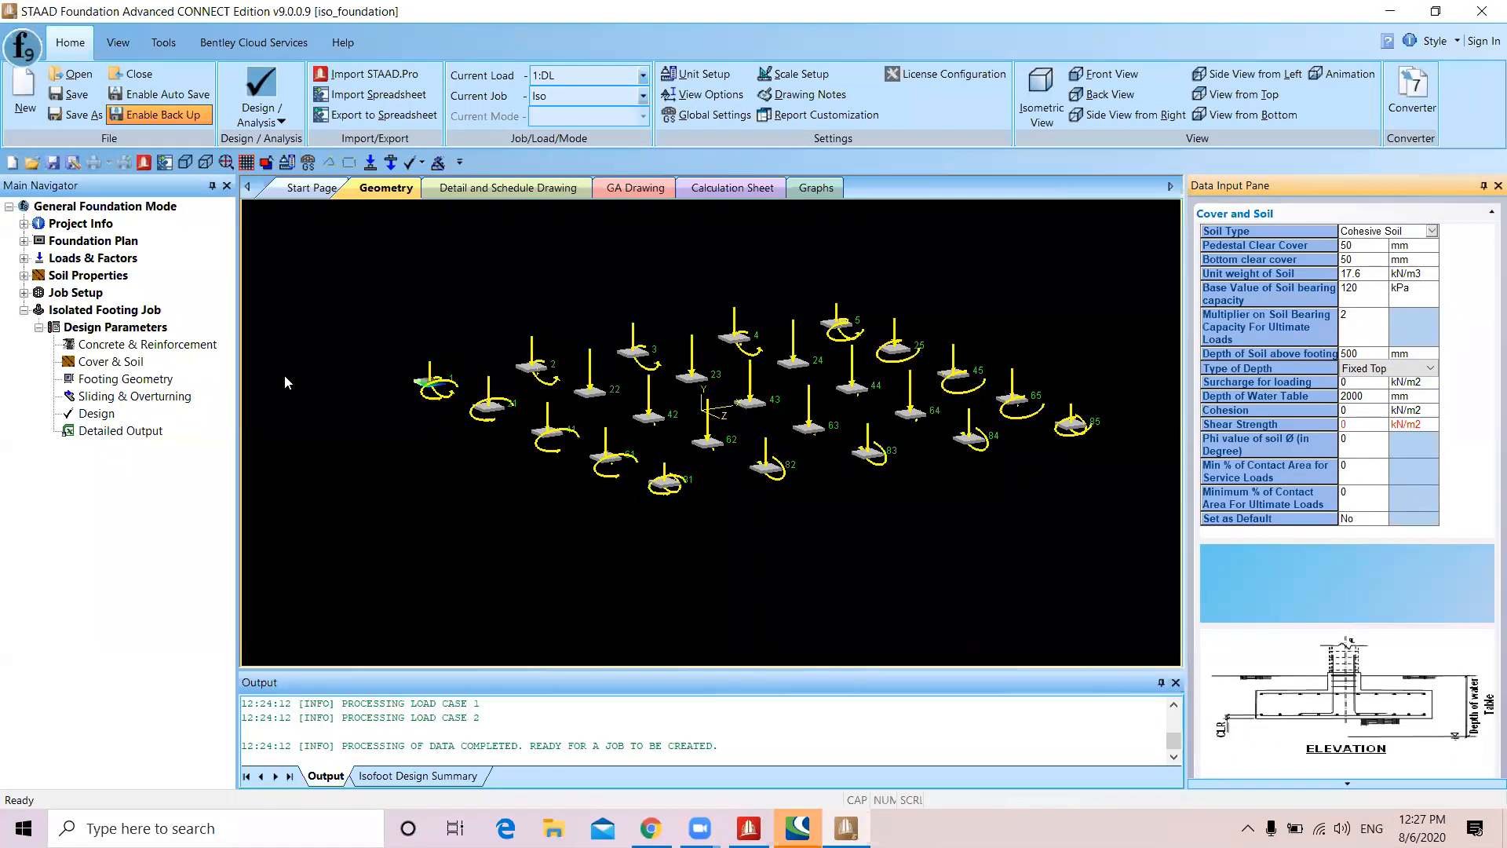
{"action": "left_click", "coordinate": [119, 394]}
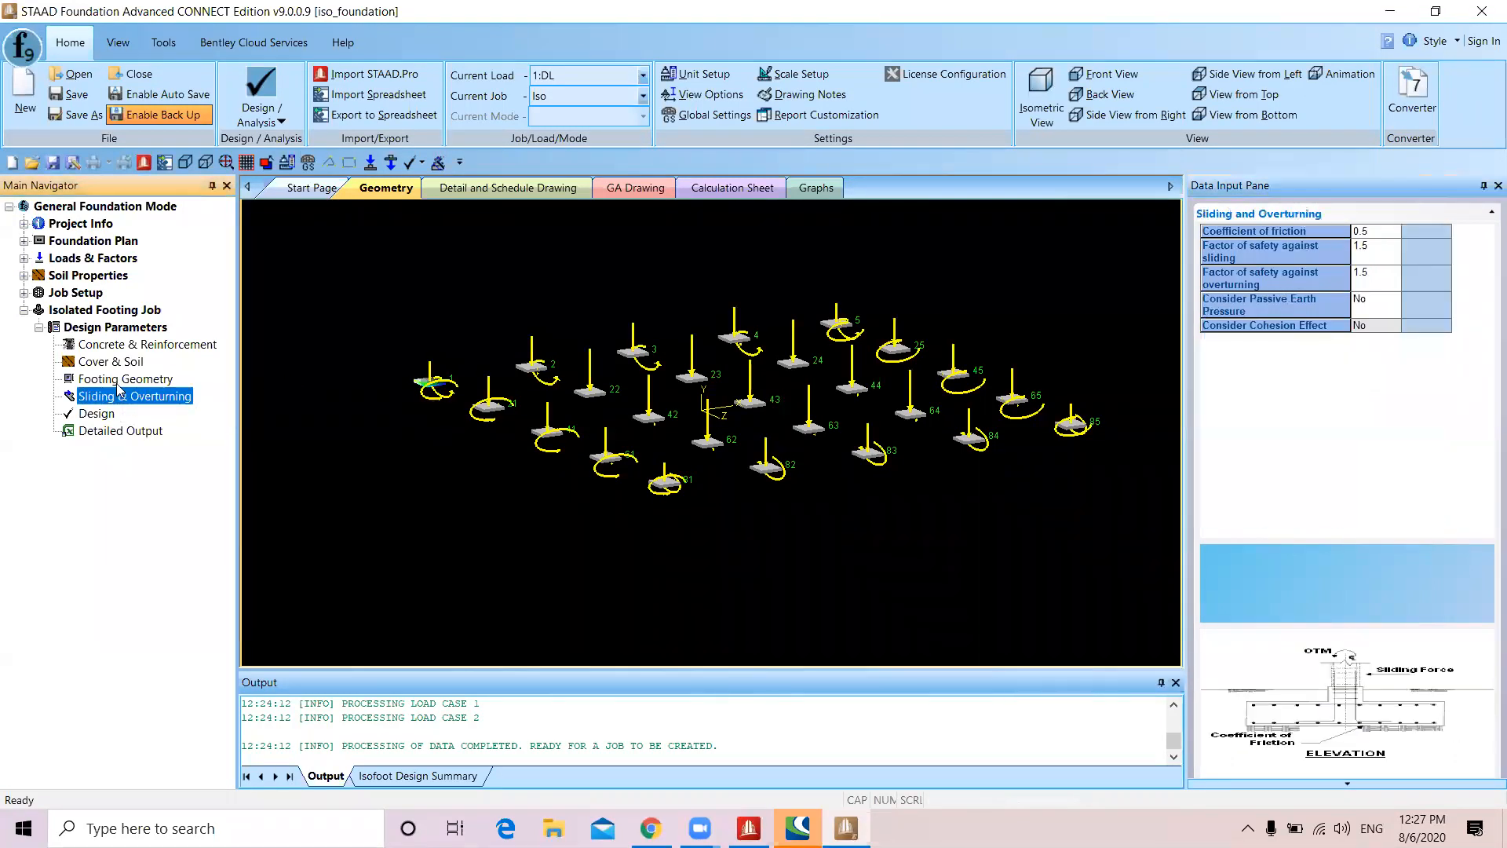
{"action": "left_click", "coordinate": [122, 380]}
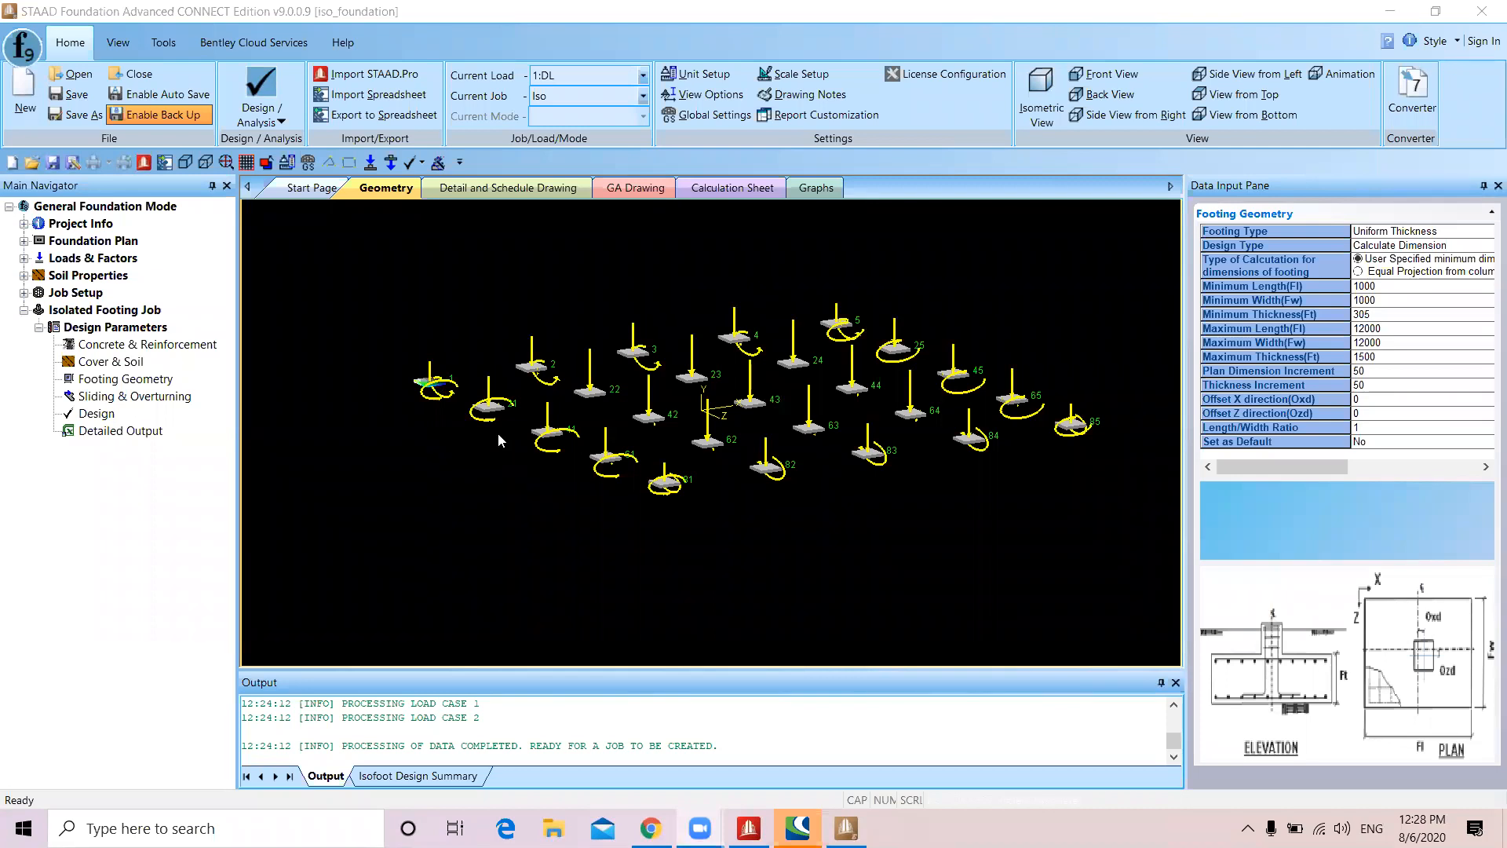
View the foundation plan from the top and select the footings at supports 1 and 21 in turn
{"action": "left_click", "coordinate": [135, 46]}
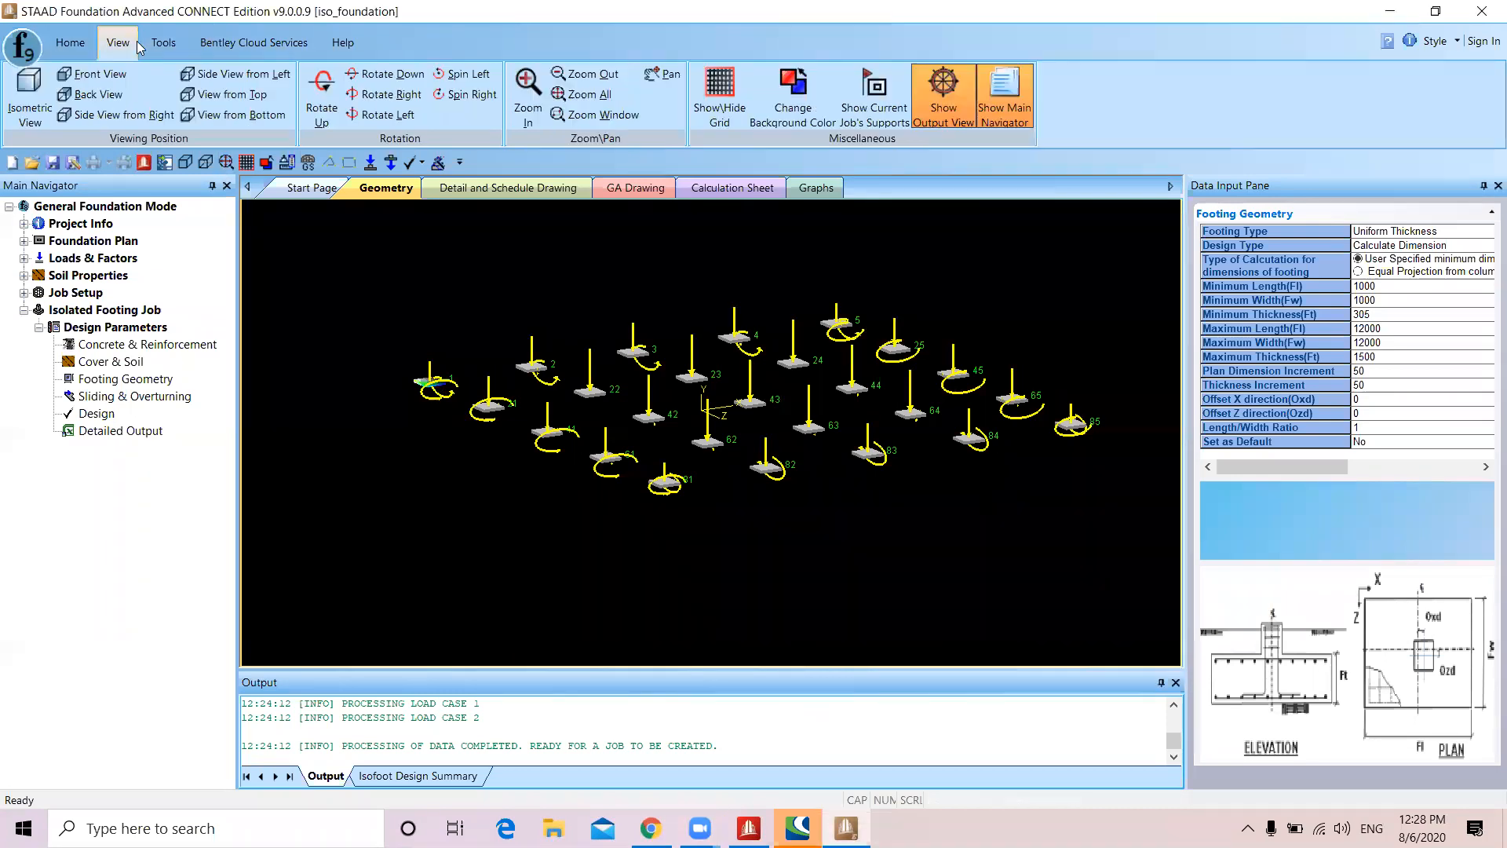
{"action": "left_click", "coordinate": [231, 94]}
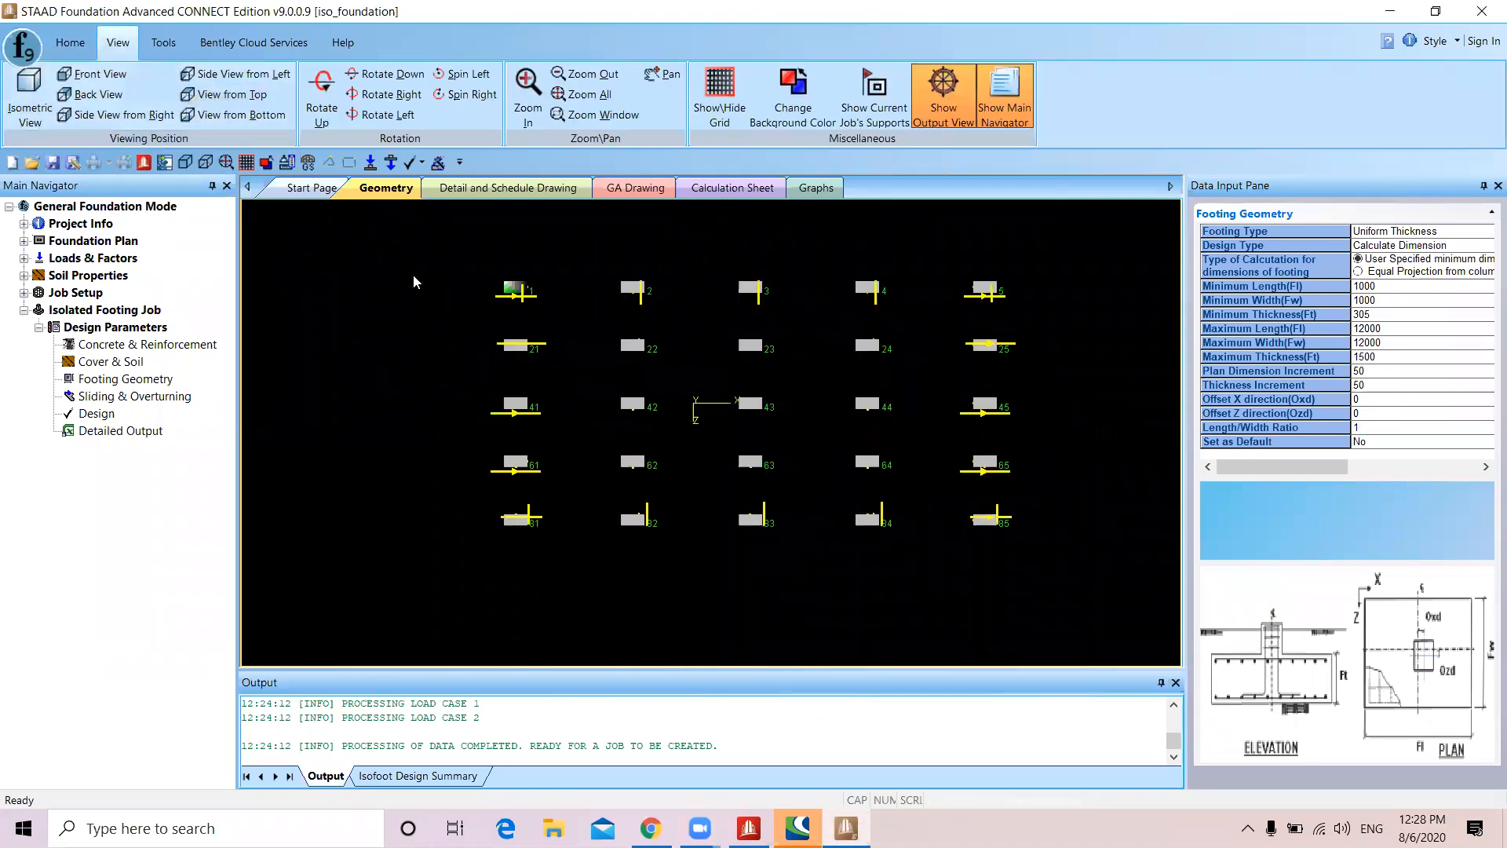
{"action": "left_click_drag", "start_coordinate": [478, 262], "coordinate": [563, 324]}
{"action": "left_click_drag", "start_coordinate": [471, 316], "coordinate": [562, 365]}
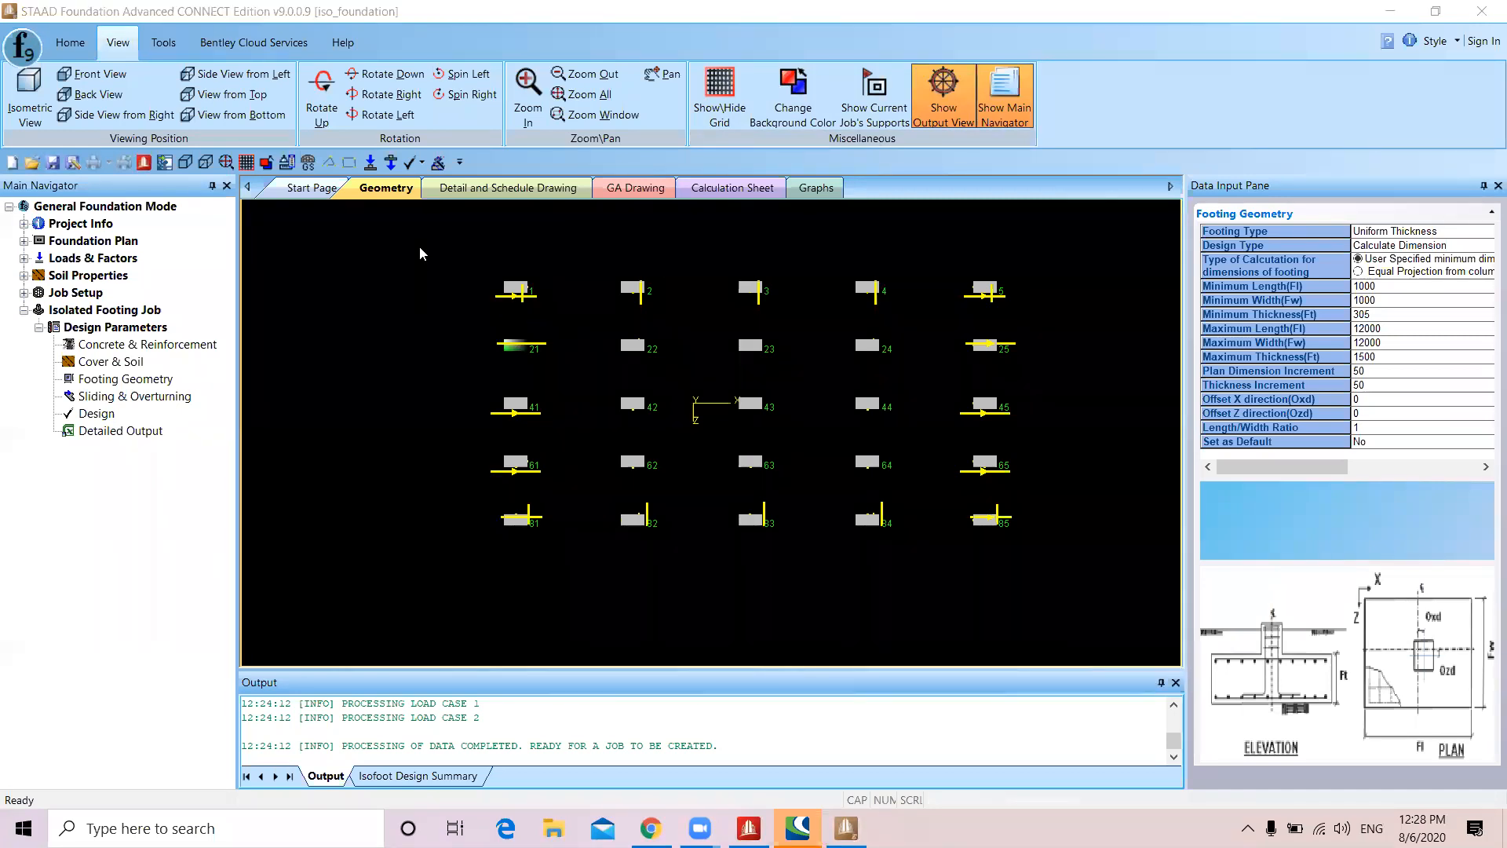
{"action": "scroll", "coordinate": [551, 309], "scroll_direction": "down", "scroll_amount": 1}
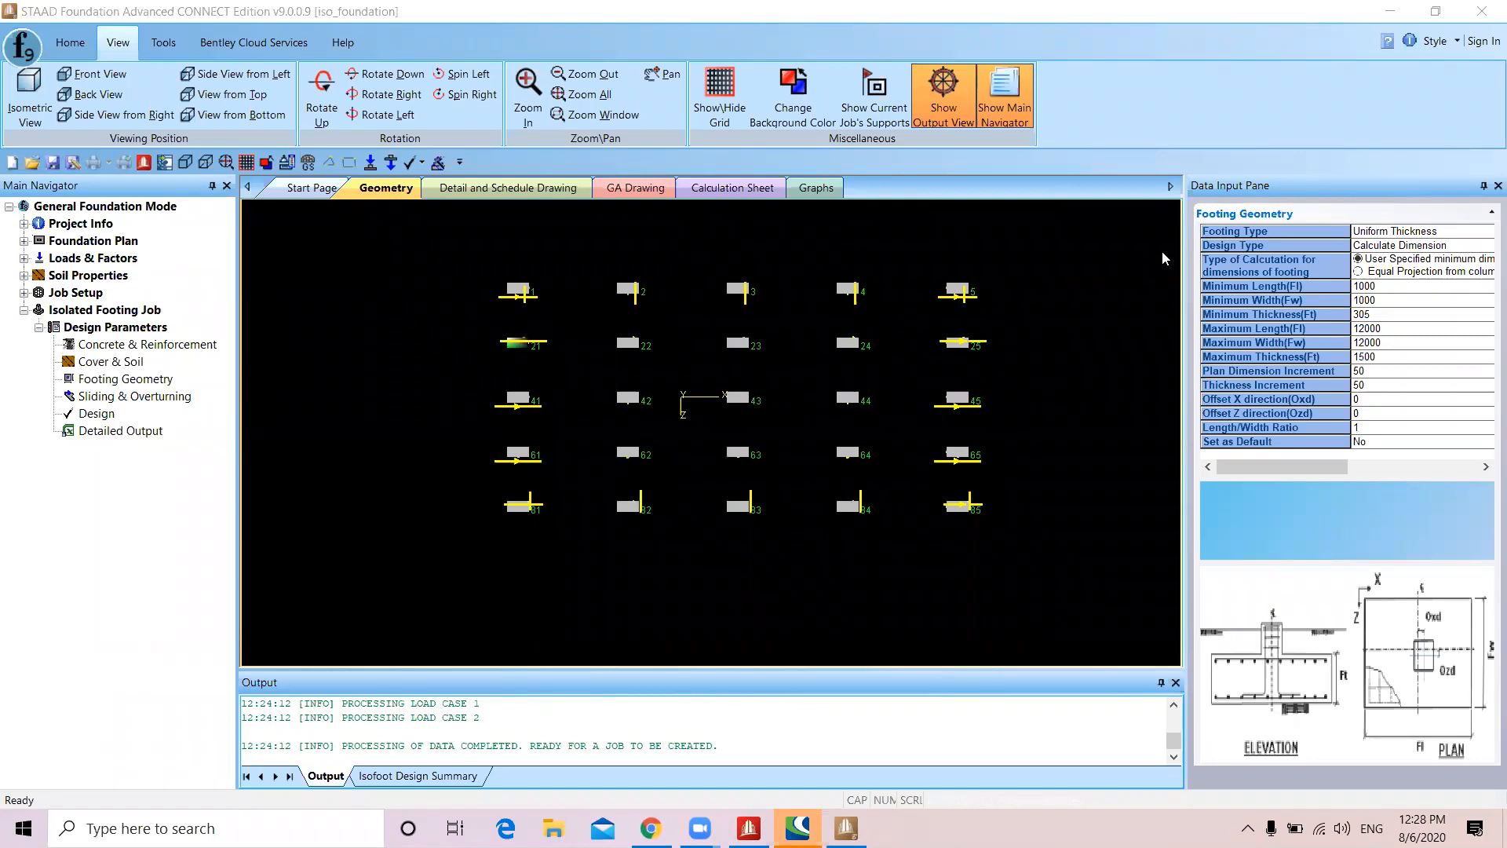
Widen the data input pane to read the footing geometry values with their units, and select the minimum length
{"action": "left_click_drag", "start_coordinate": [1185, 303], "coordinate": [1033, 304]}
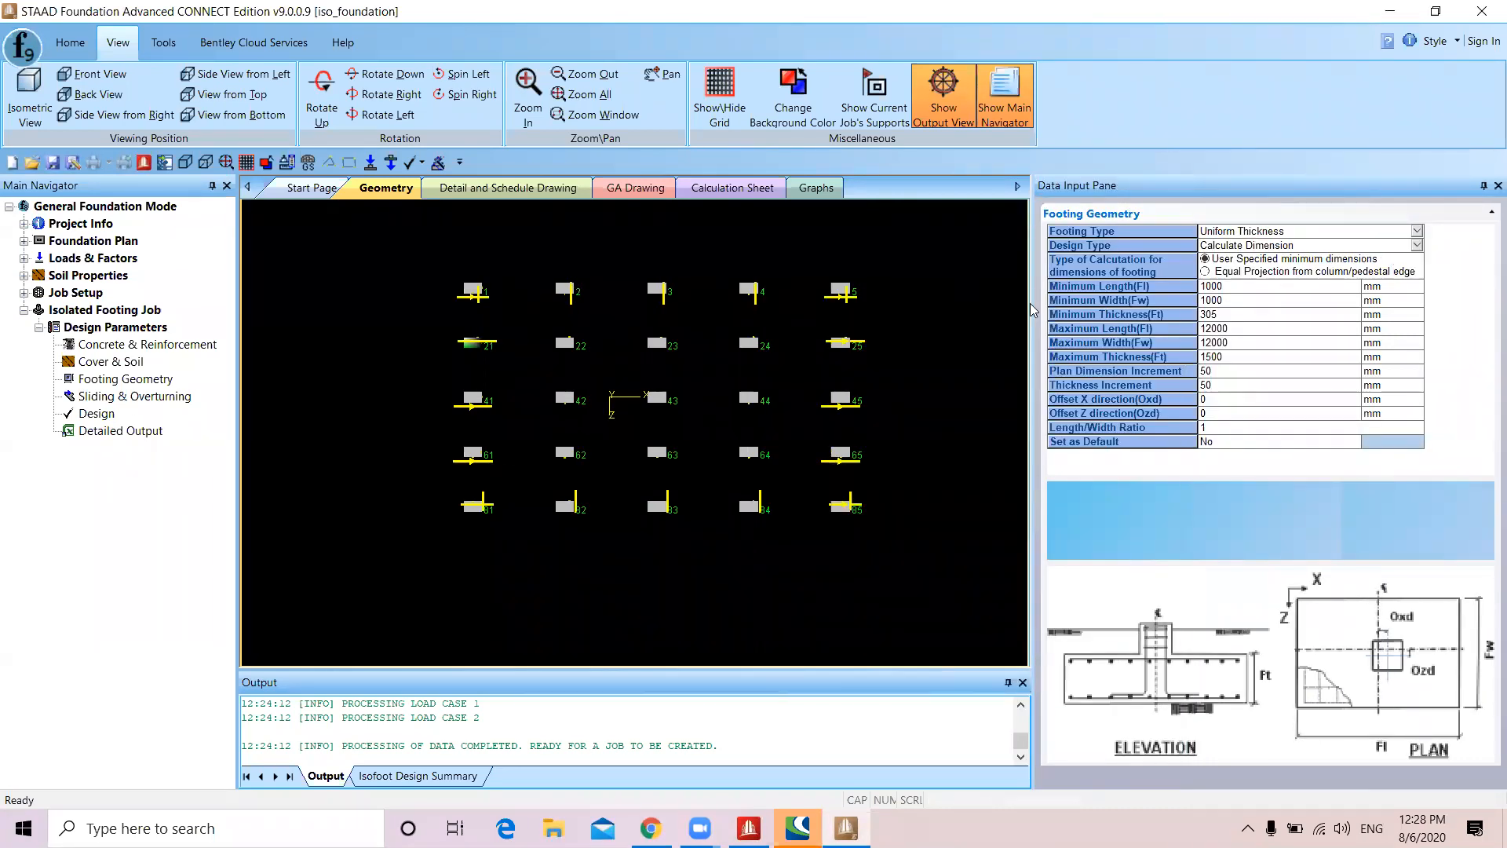
{"action": "left_click_drag", "start_coordinate": [1034, 312], "coordinate": [954, 311]}
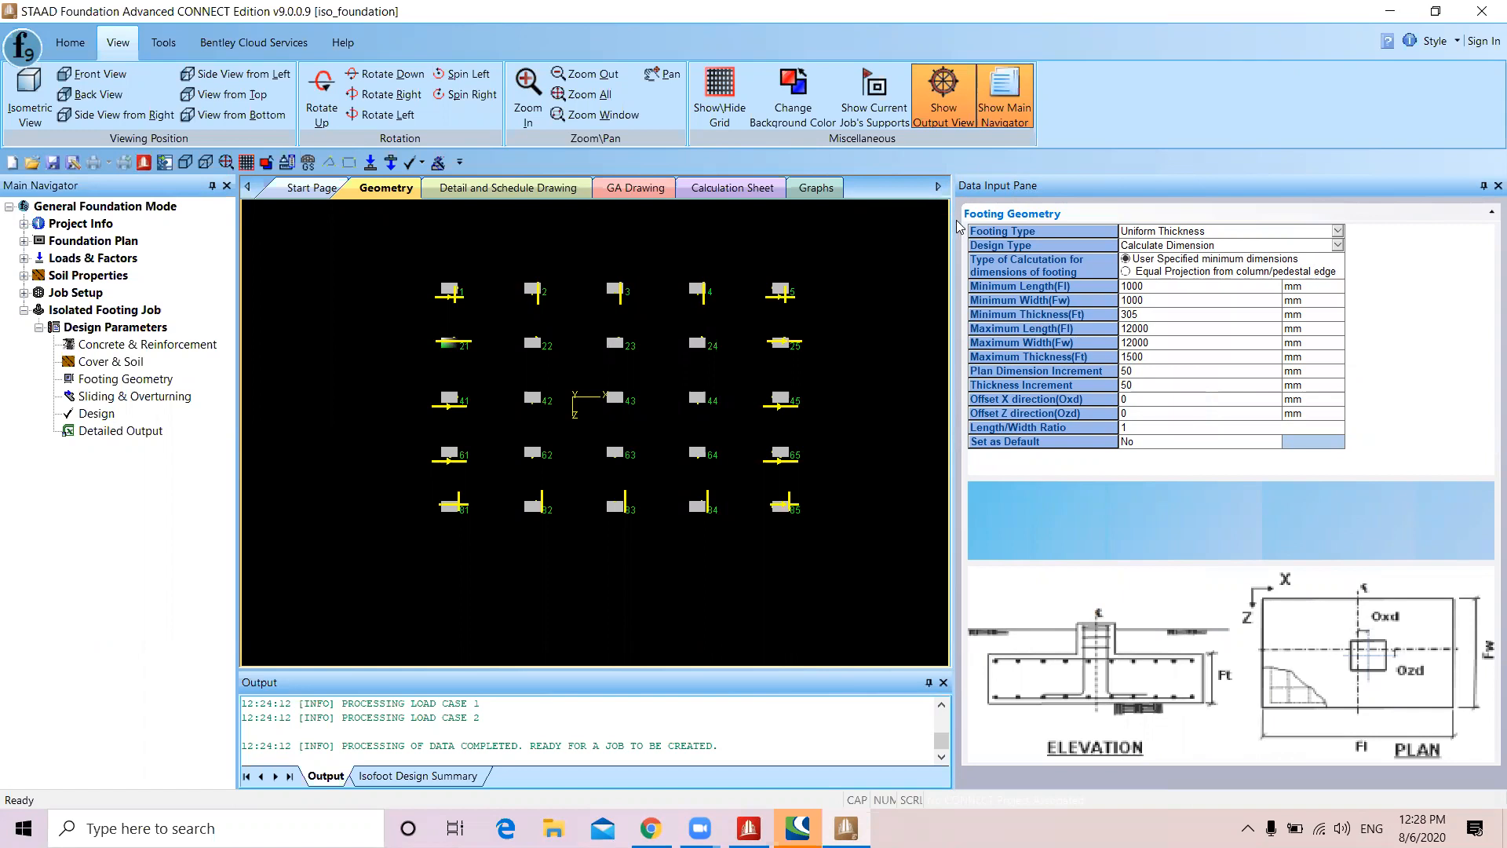
{"action": "left_click_drag", "start_coordinate": [950, 225], "coordinate": [1110, 251]}
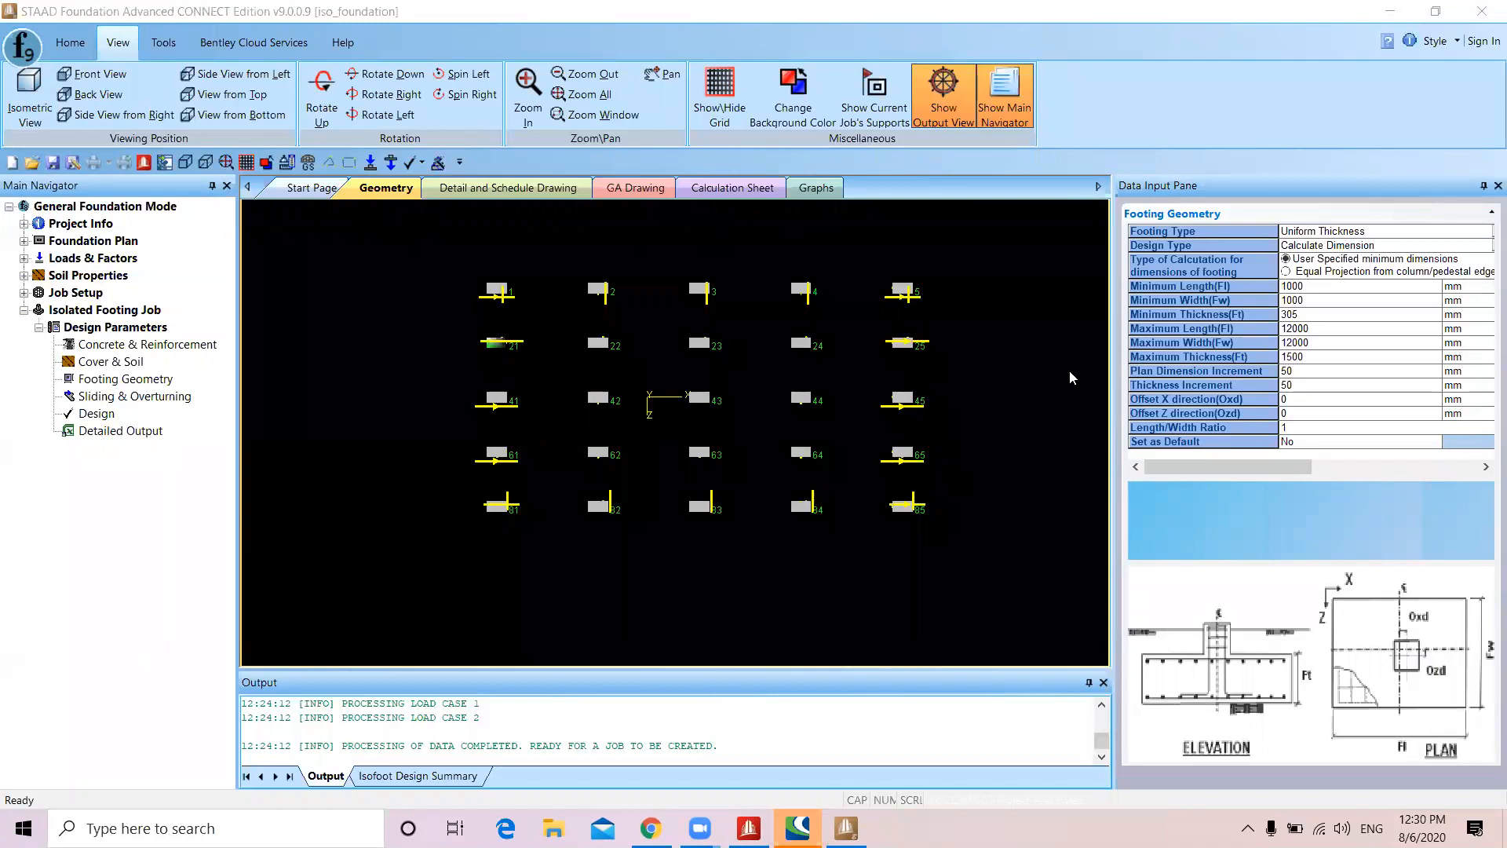
{"action": "left_click", "coordinate": [1318, 287]}
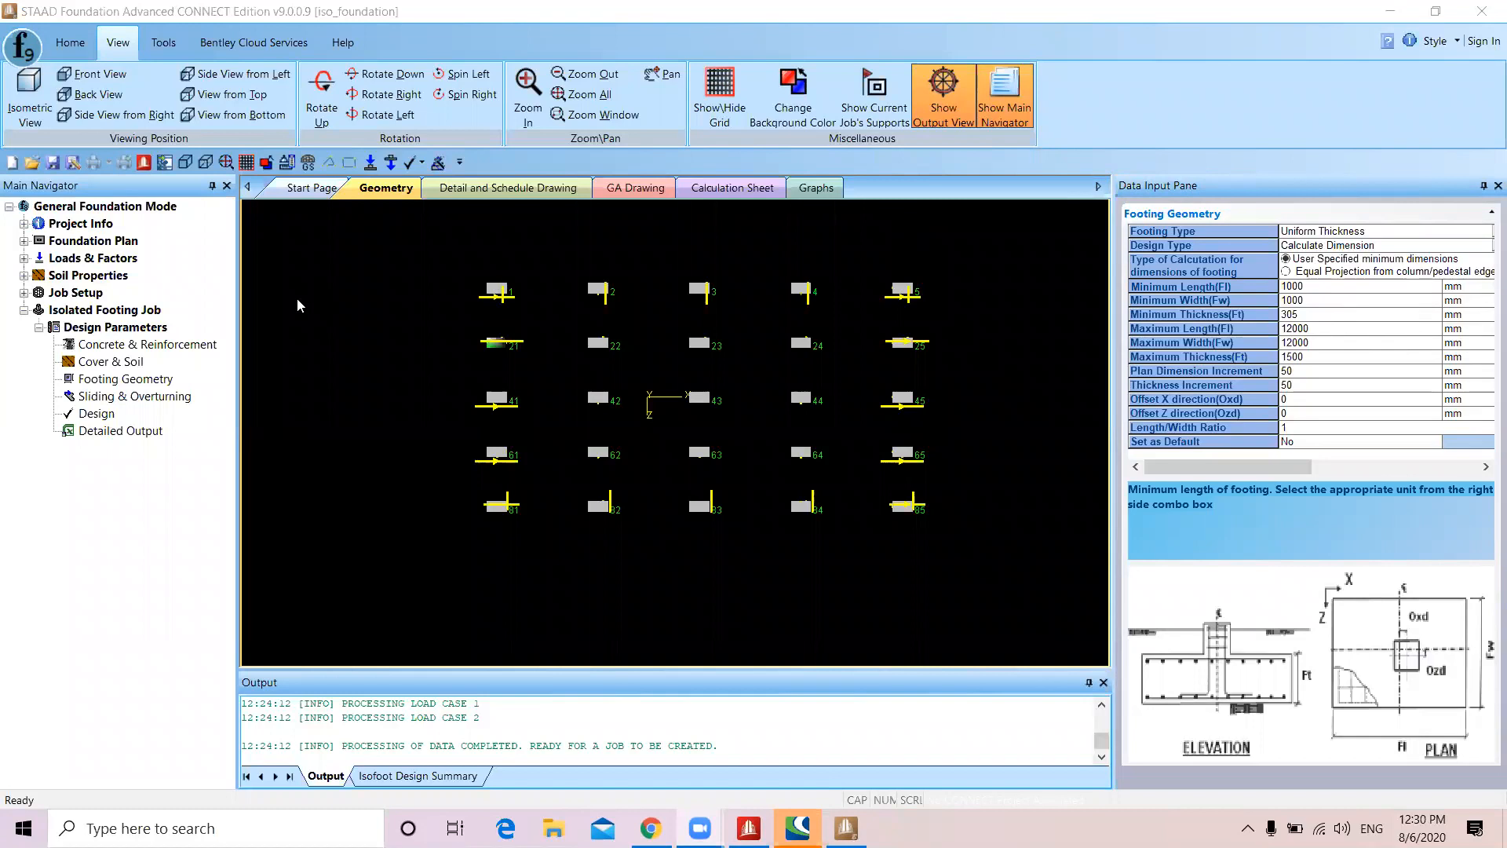
Recheck the sliding, geometry, cover and soil parameters and run the isolated footing design, saving the modified data to the current file
{"action": "left_click", "coordinate": [154, 399]}
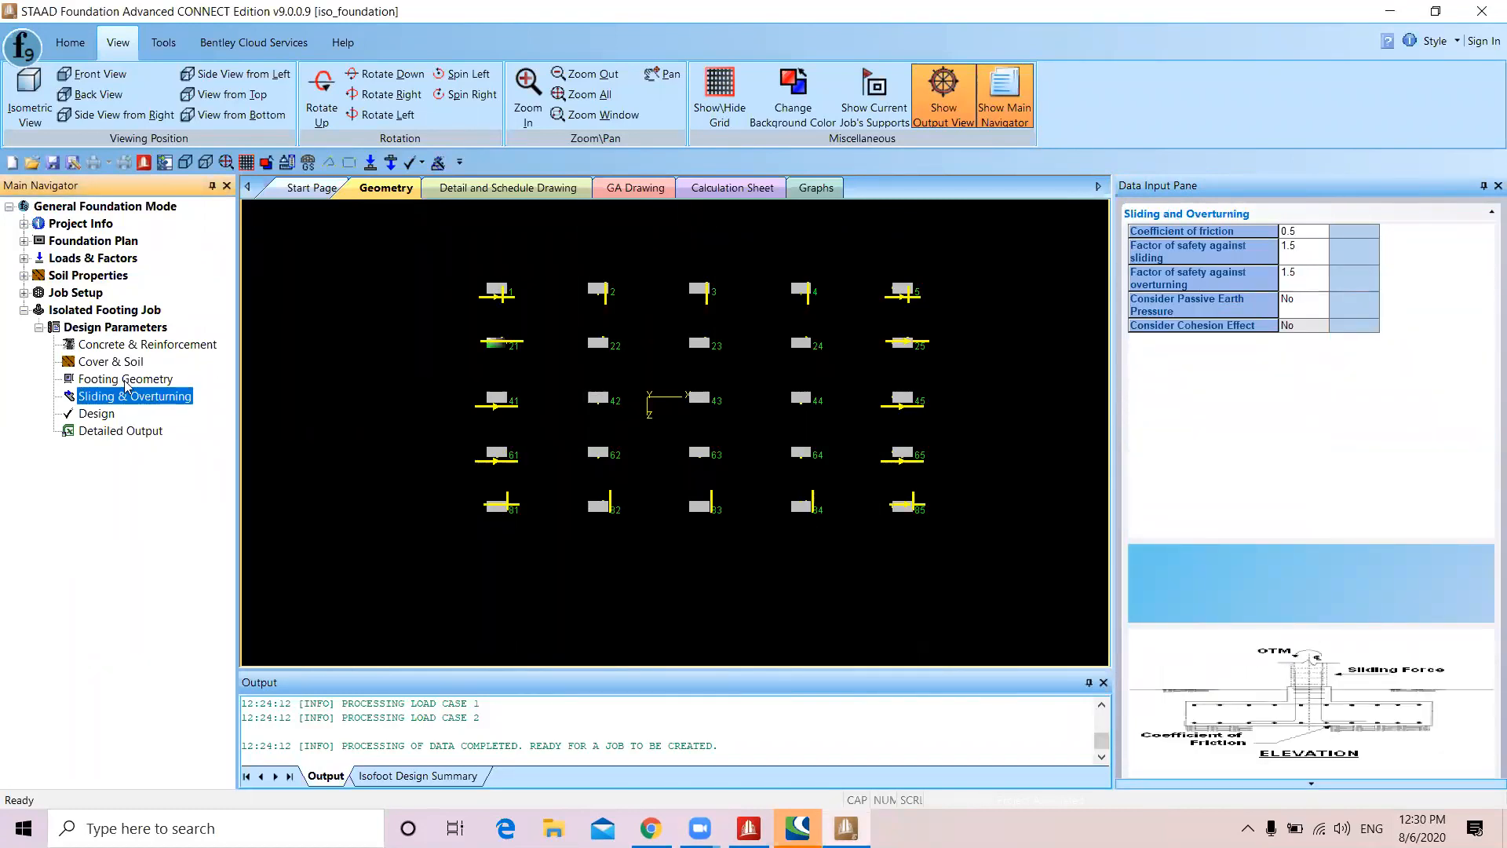
{"action": "left_click", "coordinate": [125, 380]}
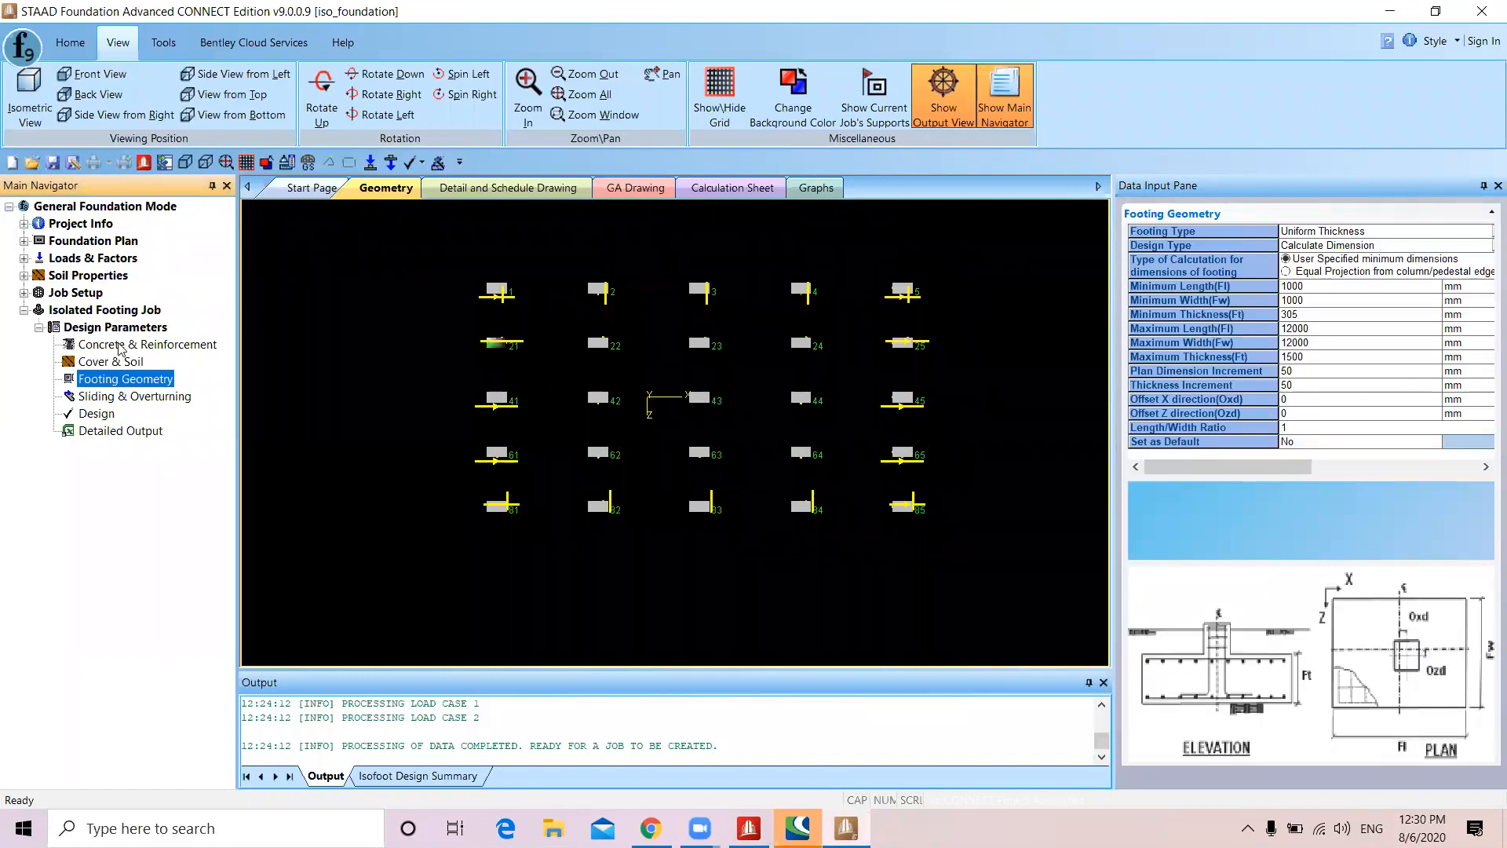
{"action": "left_click", "coordinate": [114, 361]}
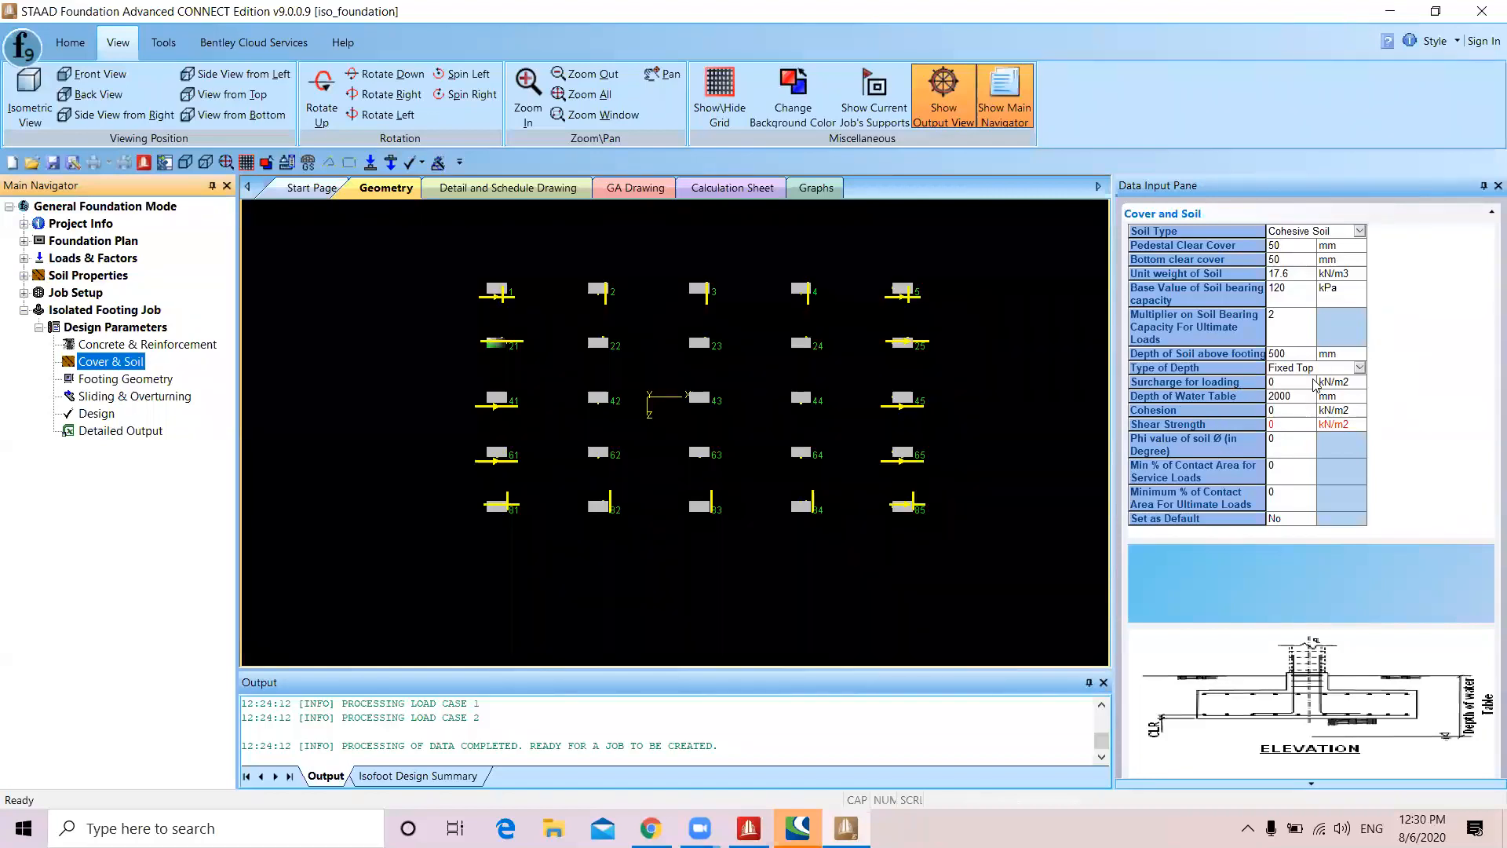
{"action": "left_click", "coordinate": [106, 398]}
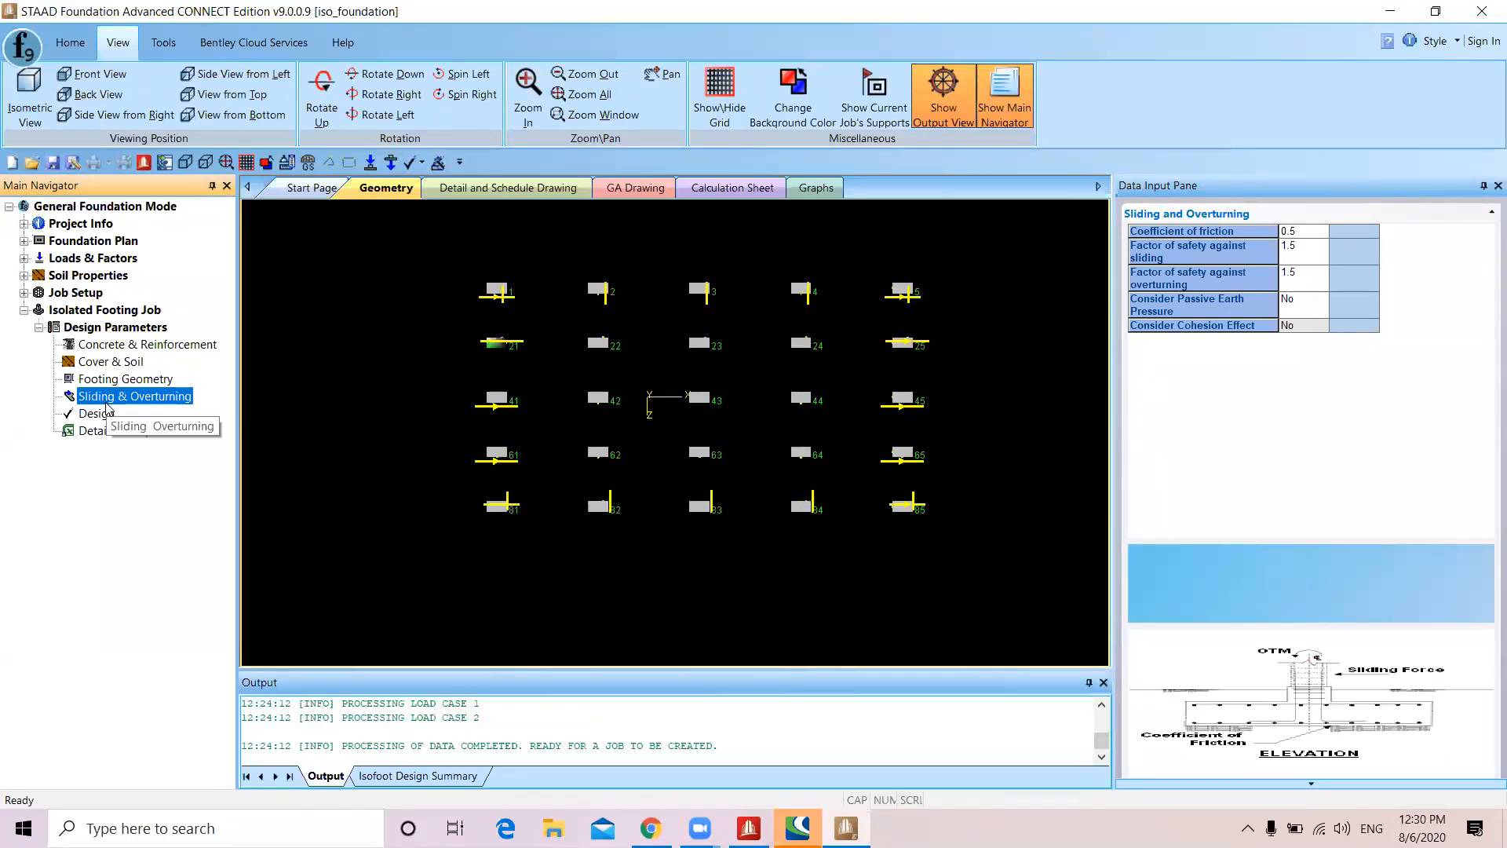
{"action": "left_click", "coordinate": [98, 414]}
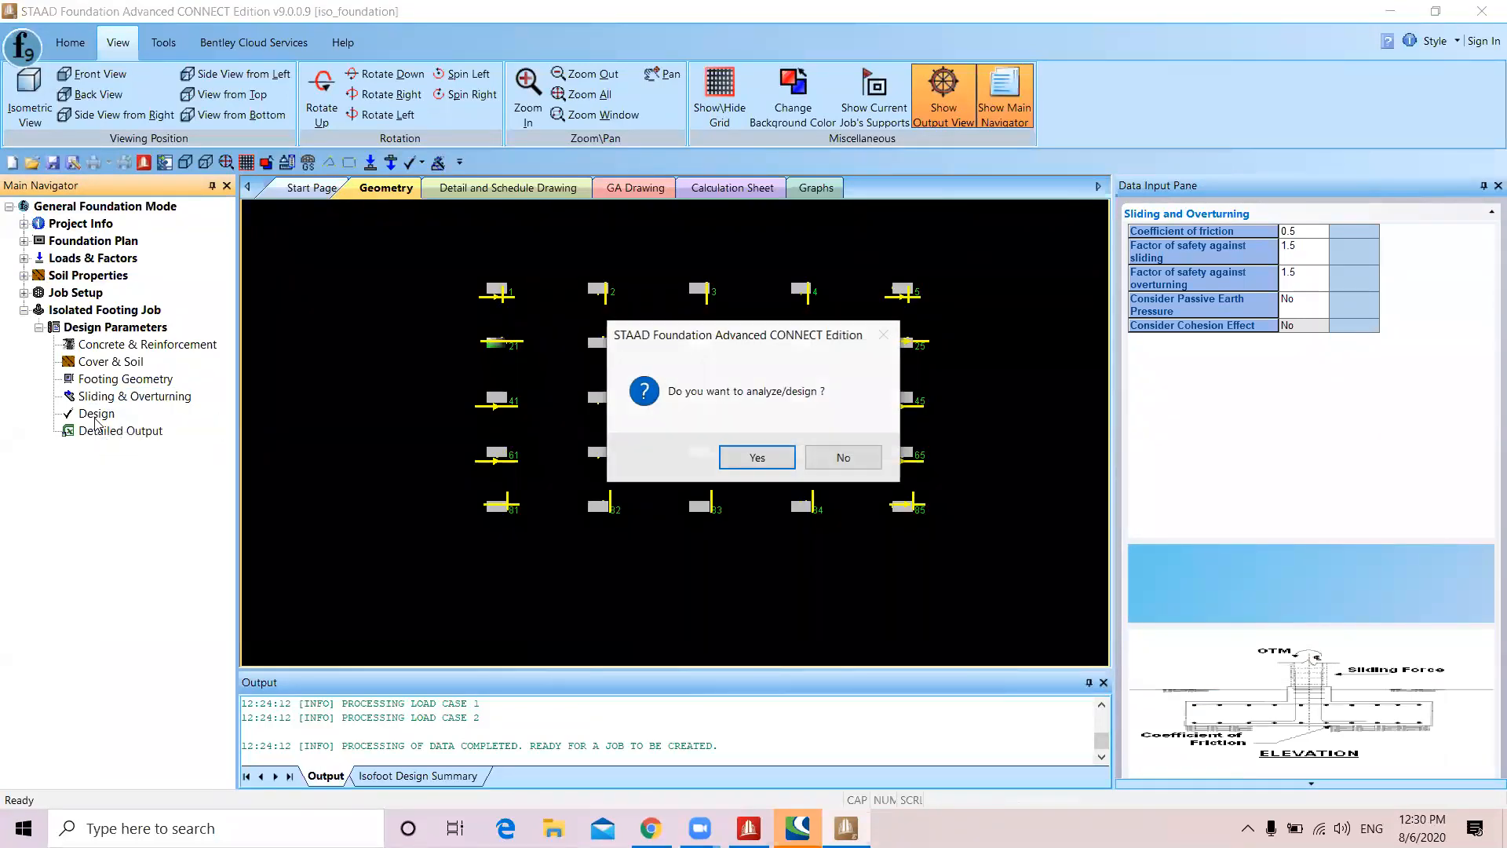
{"action": "left_click", "coordinate": [756, 453]}
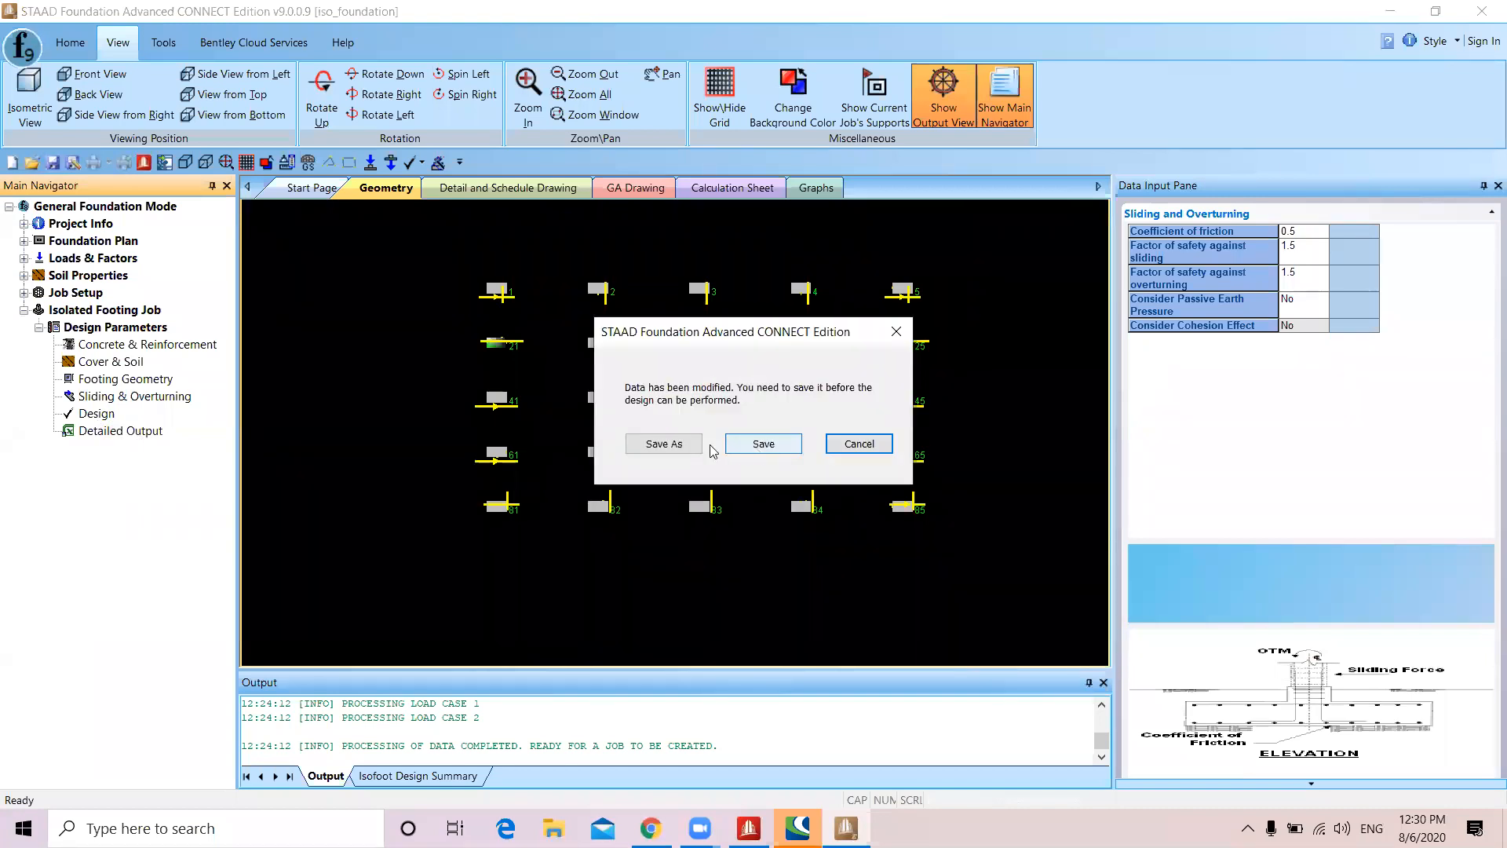
{"action": "left_click", "coordinate": [763, 444]}
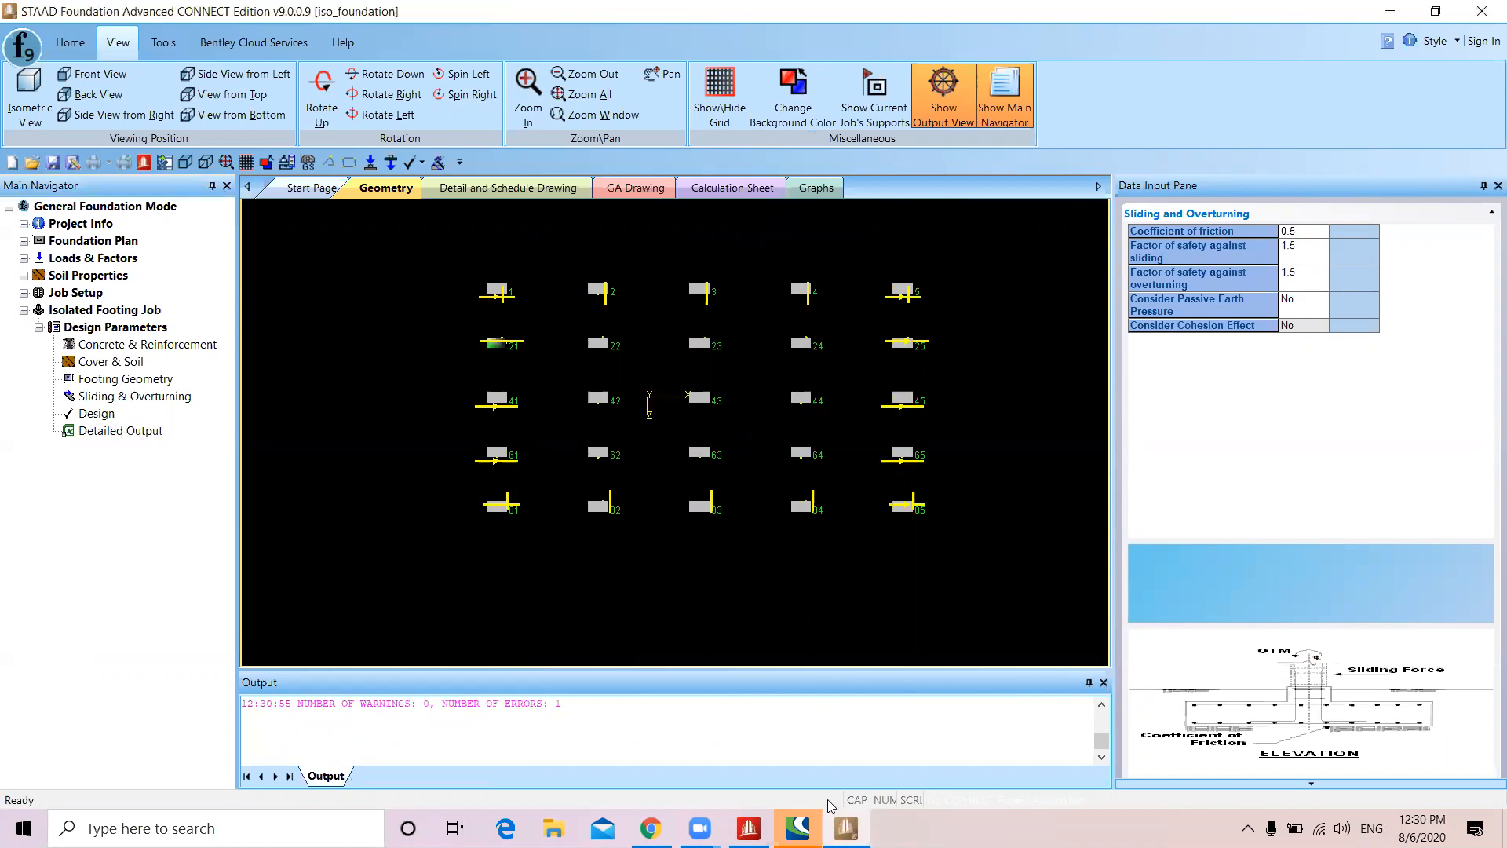
Examine the output log, the detail and schedule drawing, the GA drawing and the calculation sheet for design results
{"action": "mouse_move", "coordinate": [846, 829]}
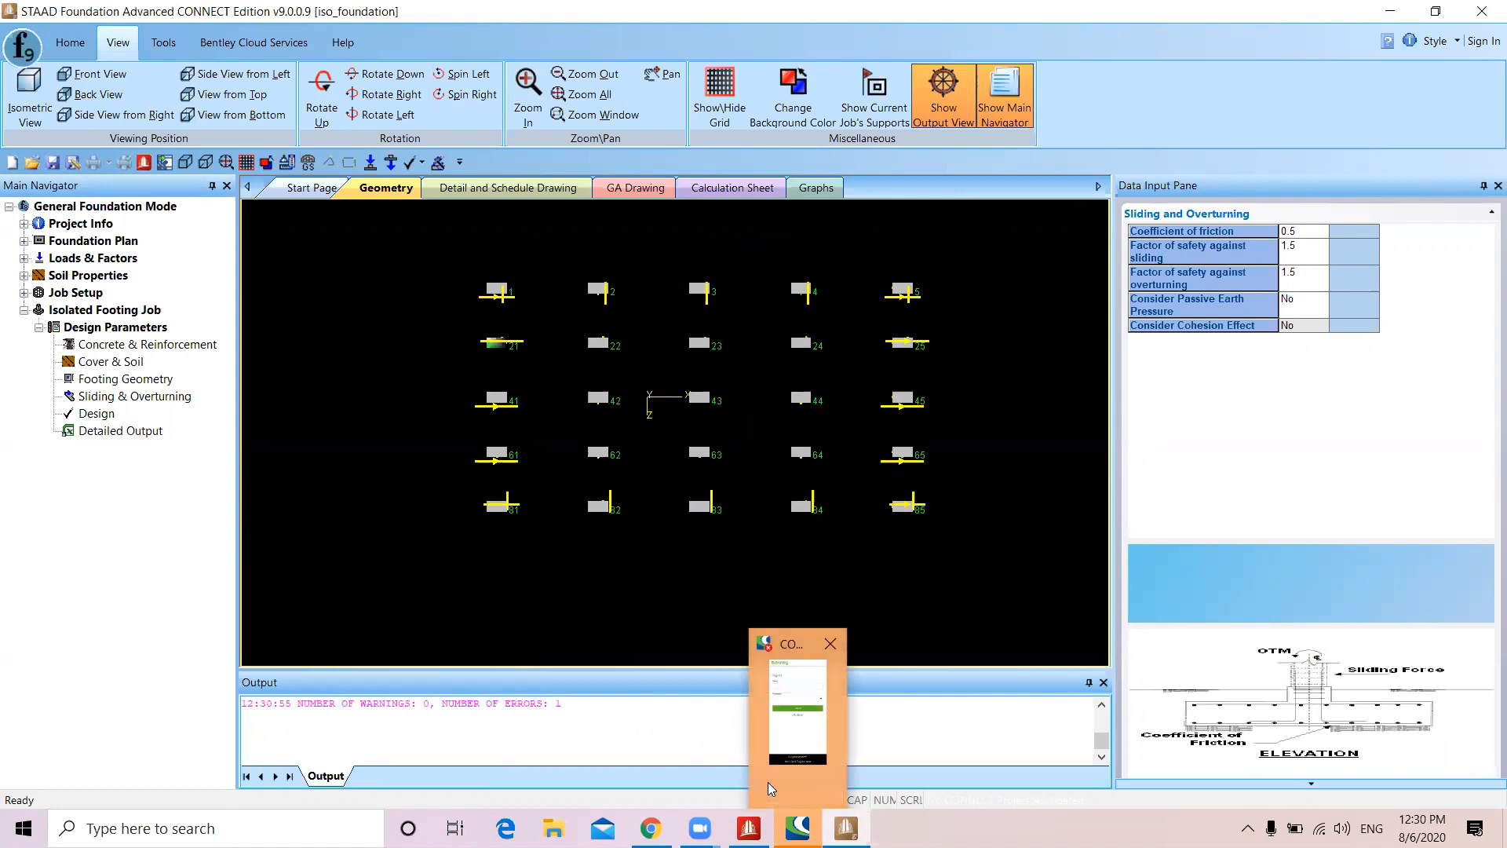
{"action": "left_click", "coordinate": [846, 828]}
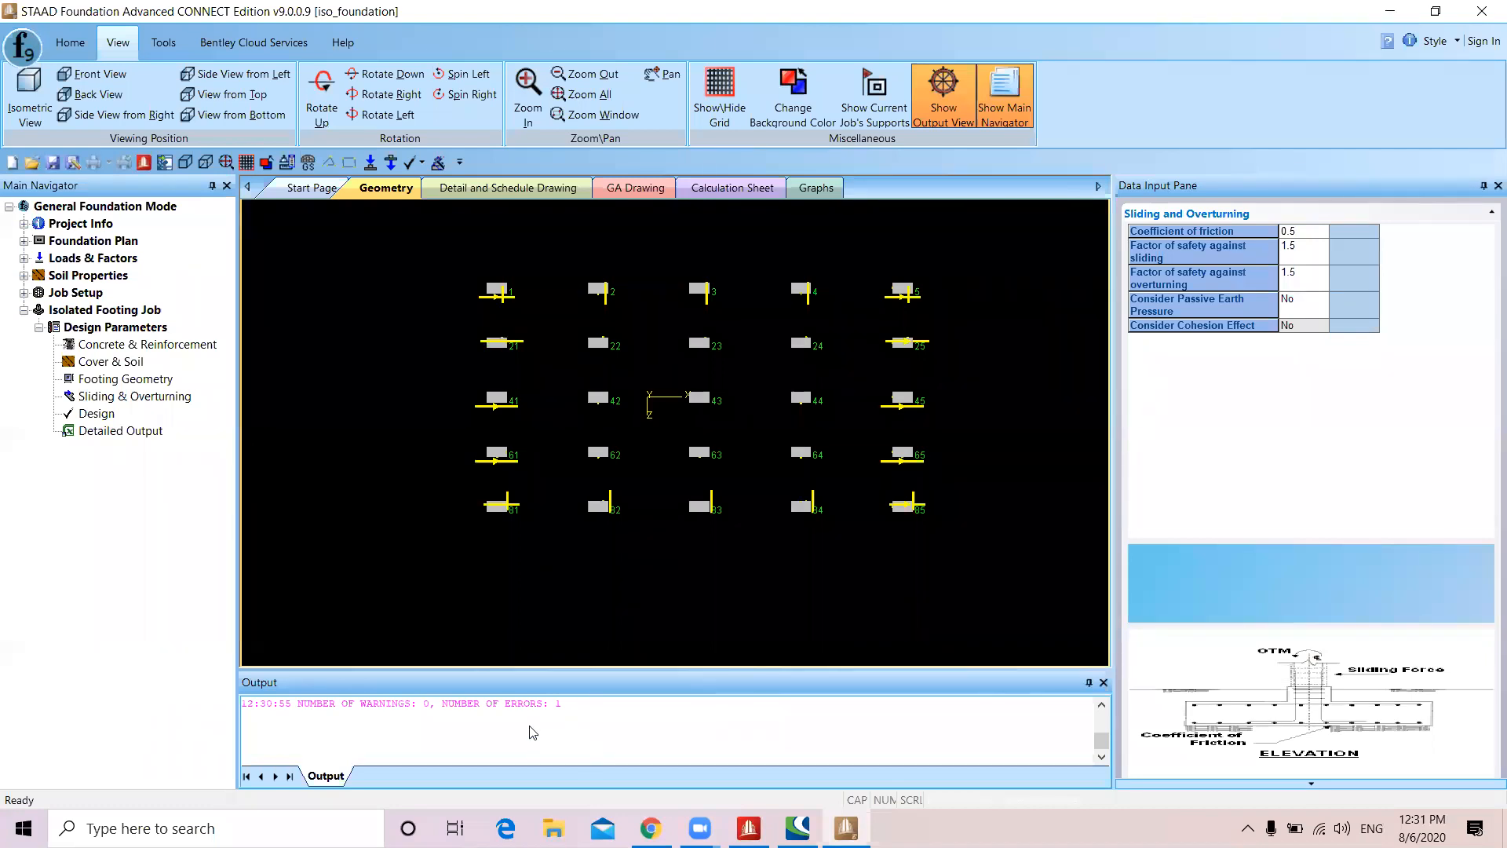
{"action": "left_click", "coordinate": [502, 705]}
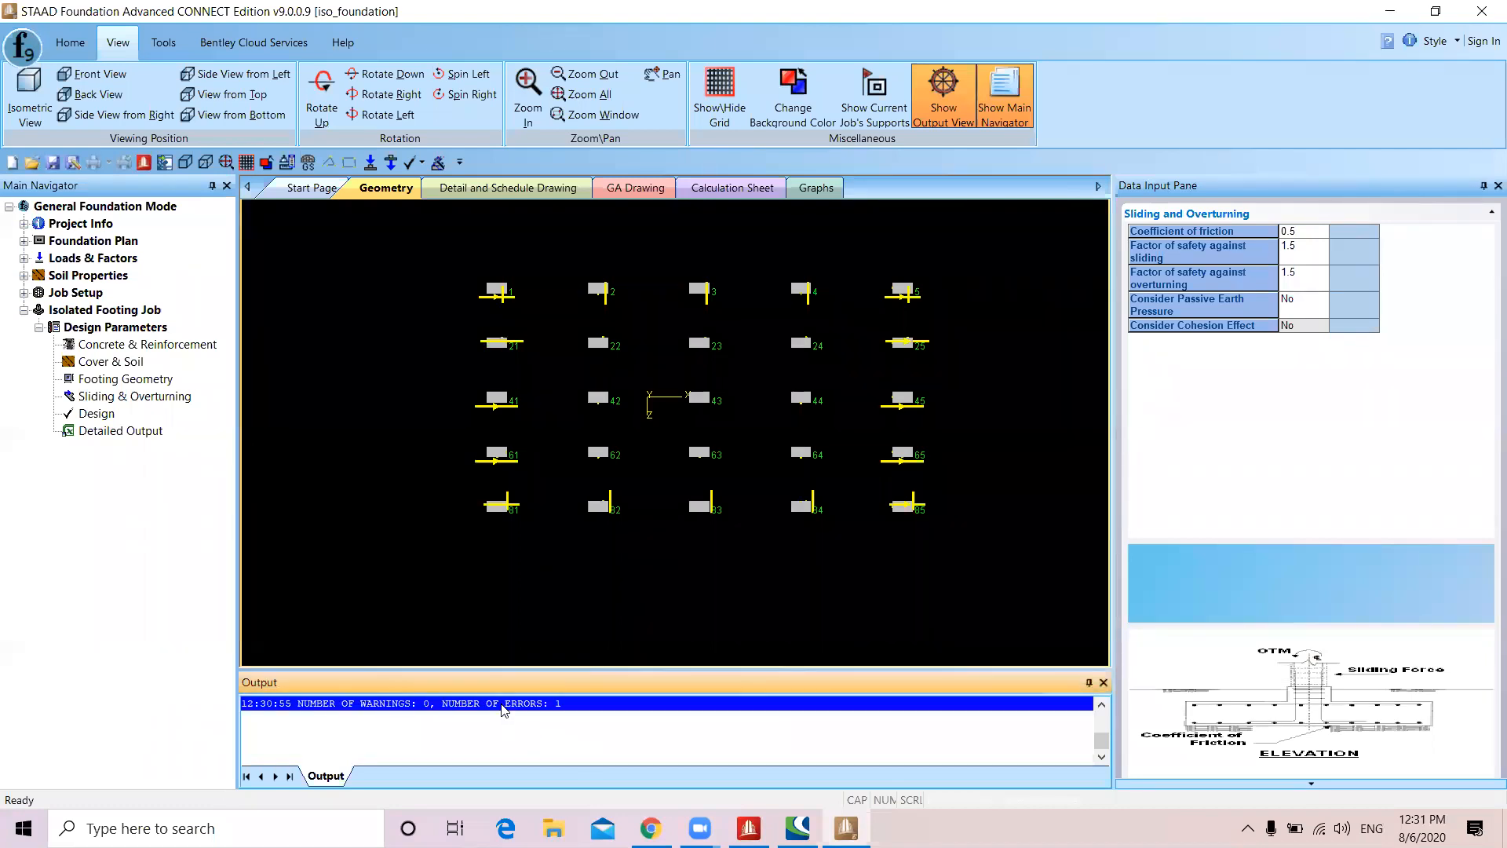
{"action": "left_click", "coordinate": [504, 709]}
{"action": "left_click", "coordinate": [505, 709]}
{"action": "left_click", "coordinate": [531, 187]}
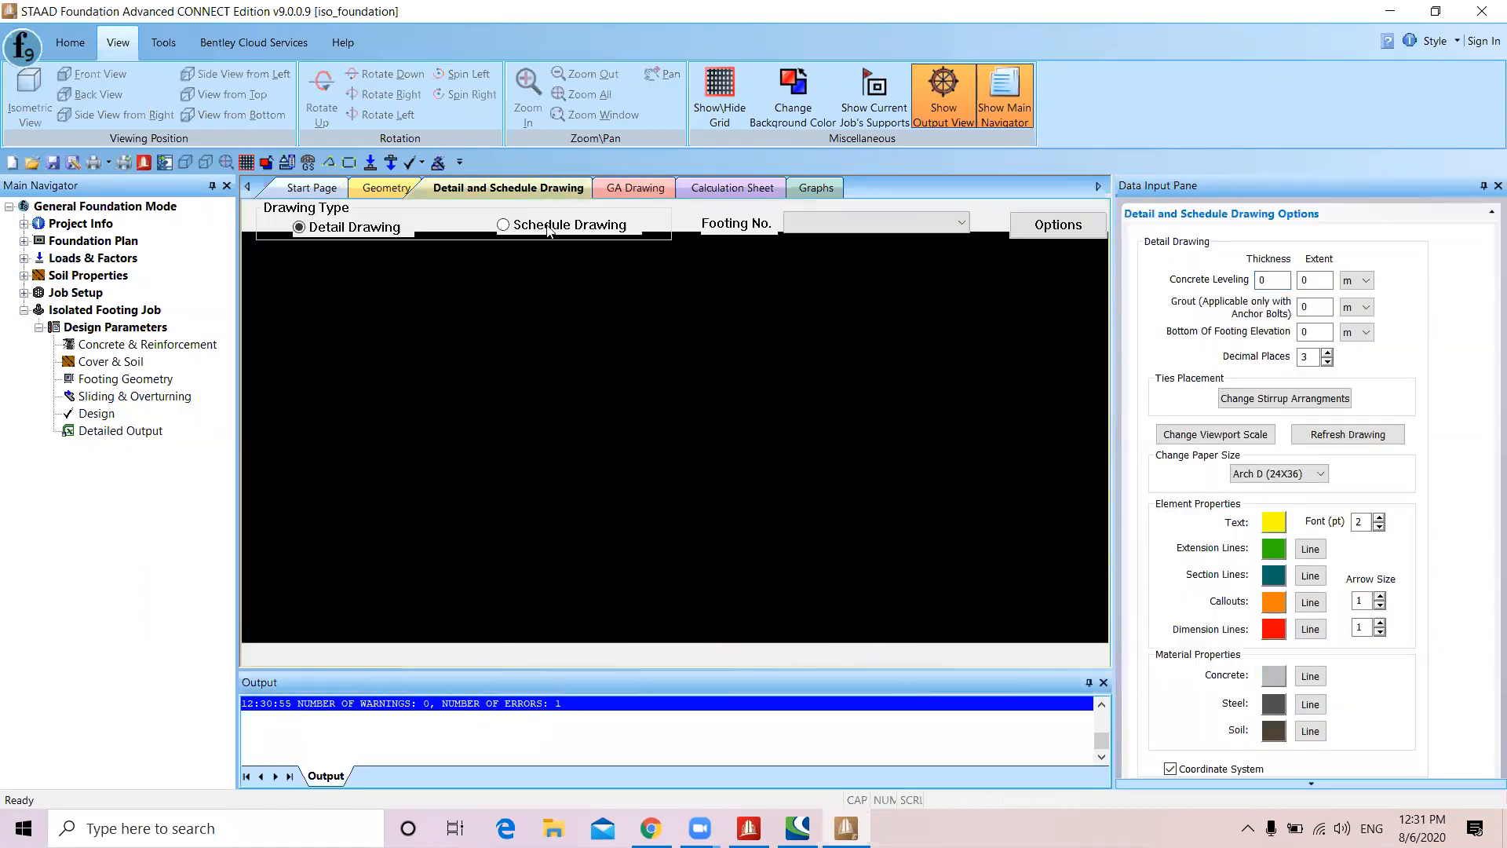
{"action": "left_click", "coordinate": [642, 189]}
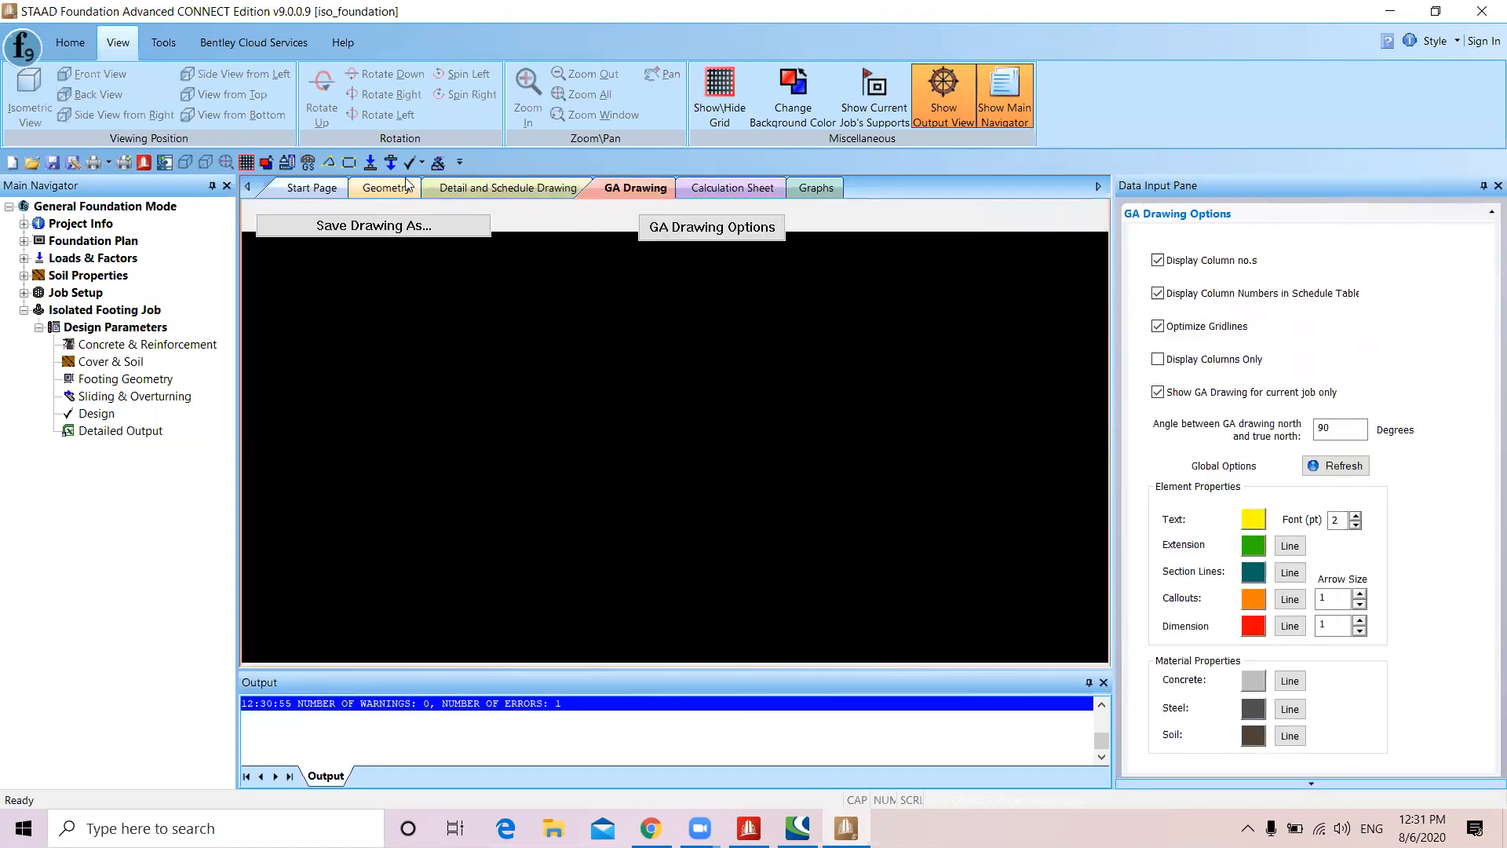
{"action": "left_click", "coordinate": [376, 188]}
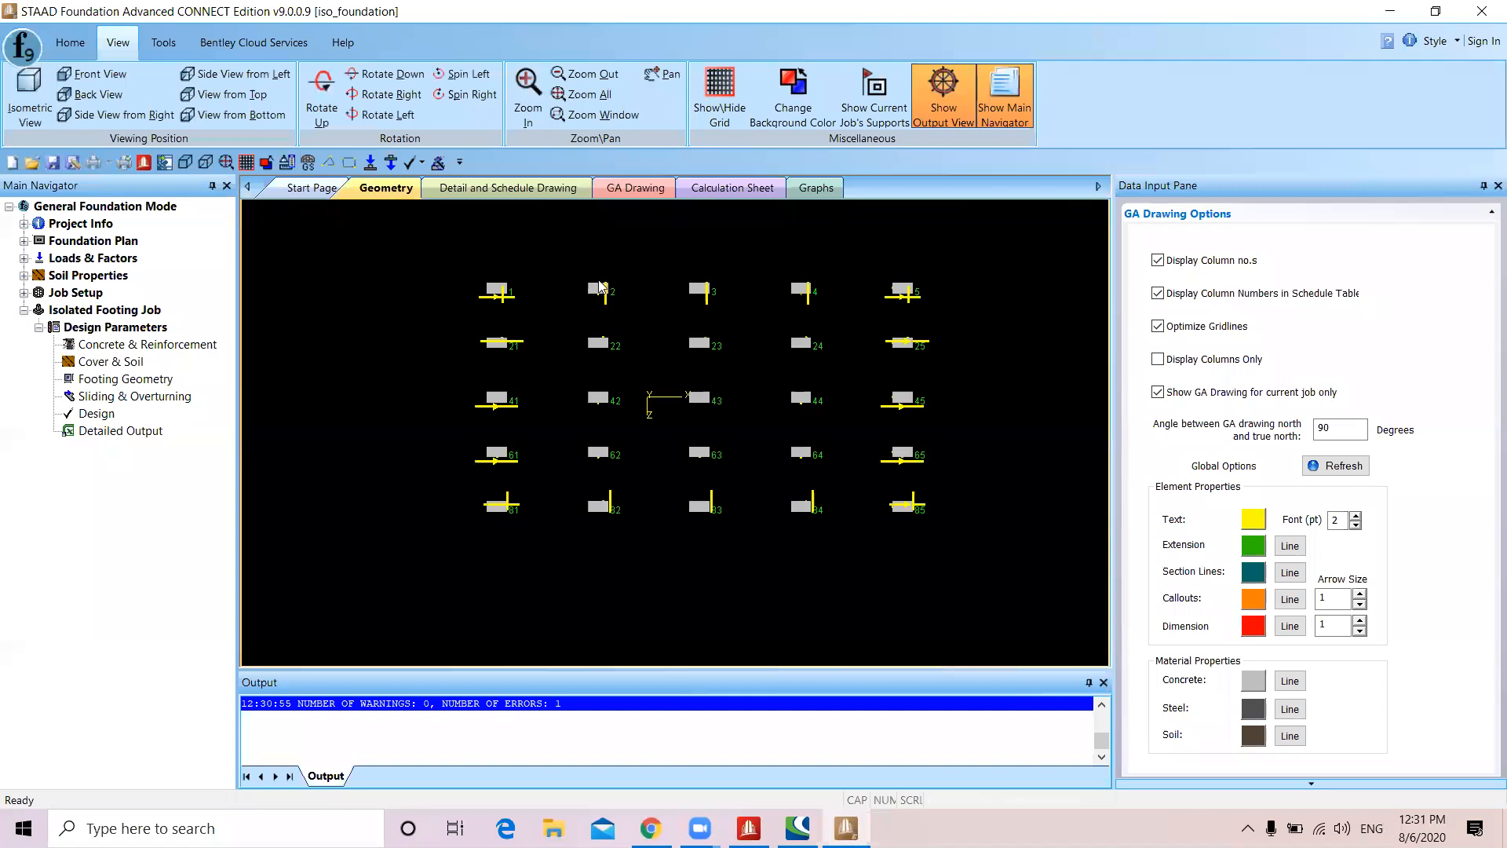
{"action": "left_click", "coordinate": [514, 187]}
{"action": "left_click", "coordinate": [658, 192]}
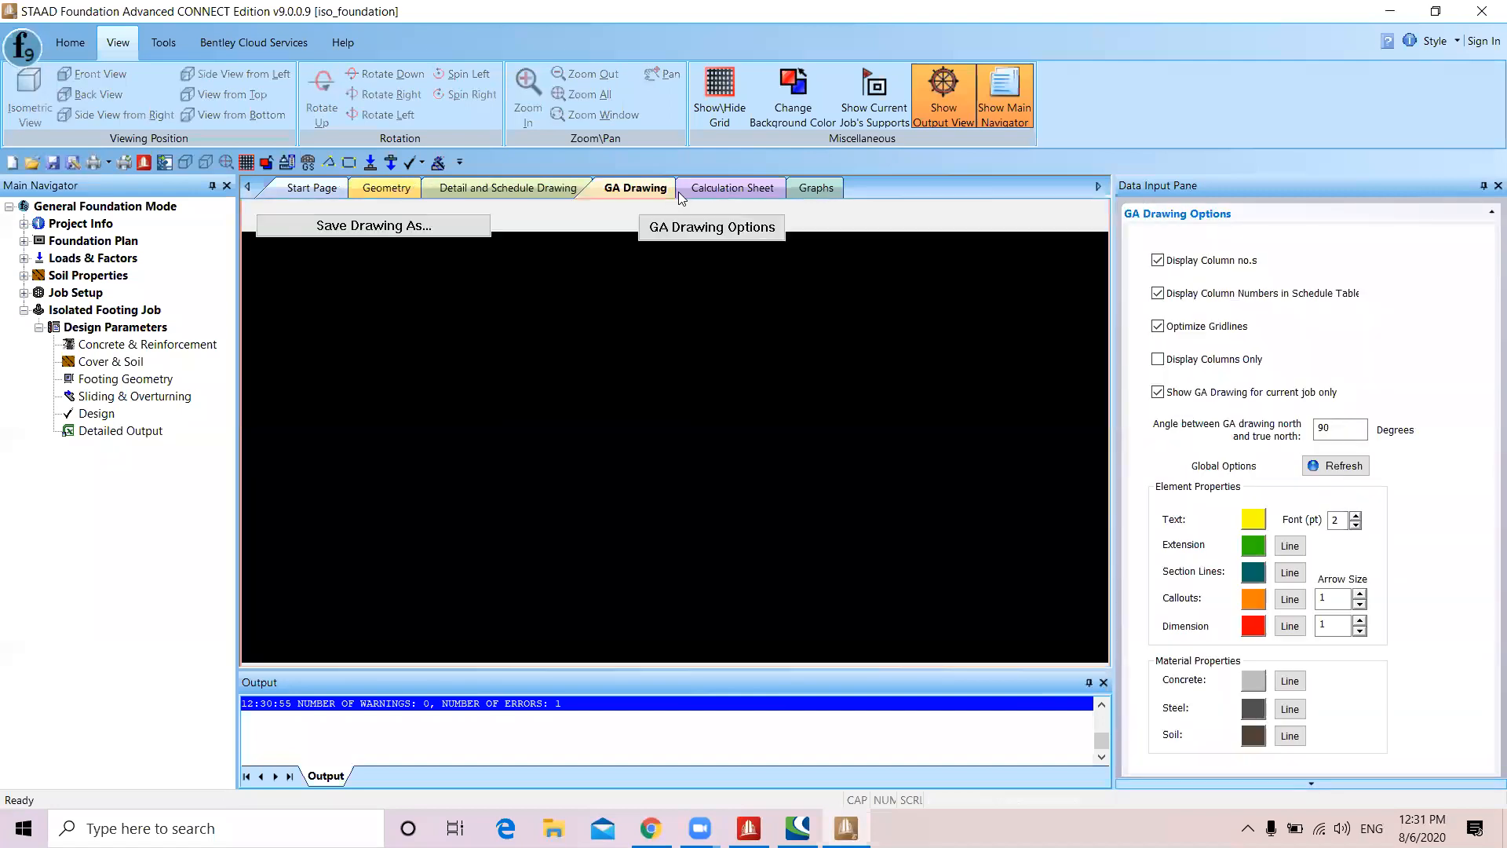
{"action": "left_click", "coordinate": [729, 192]}
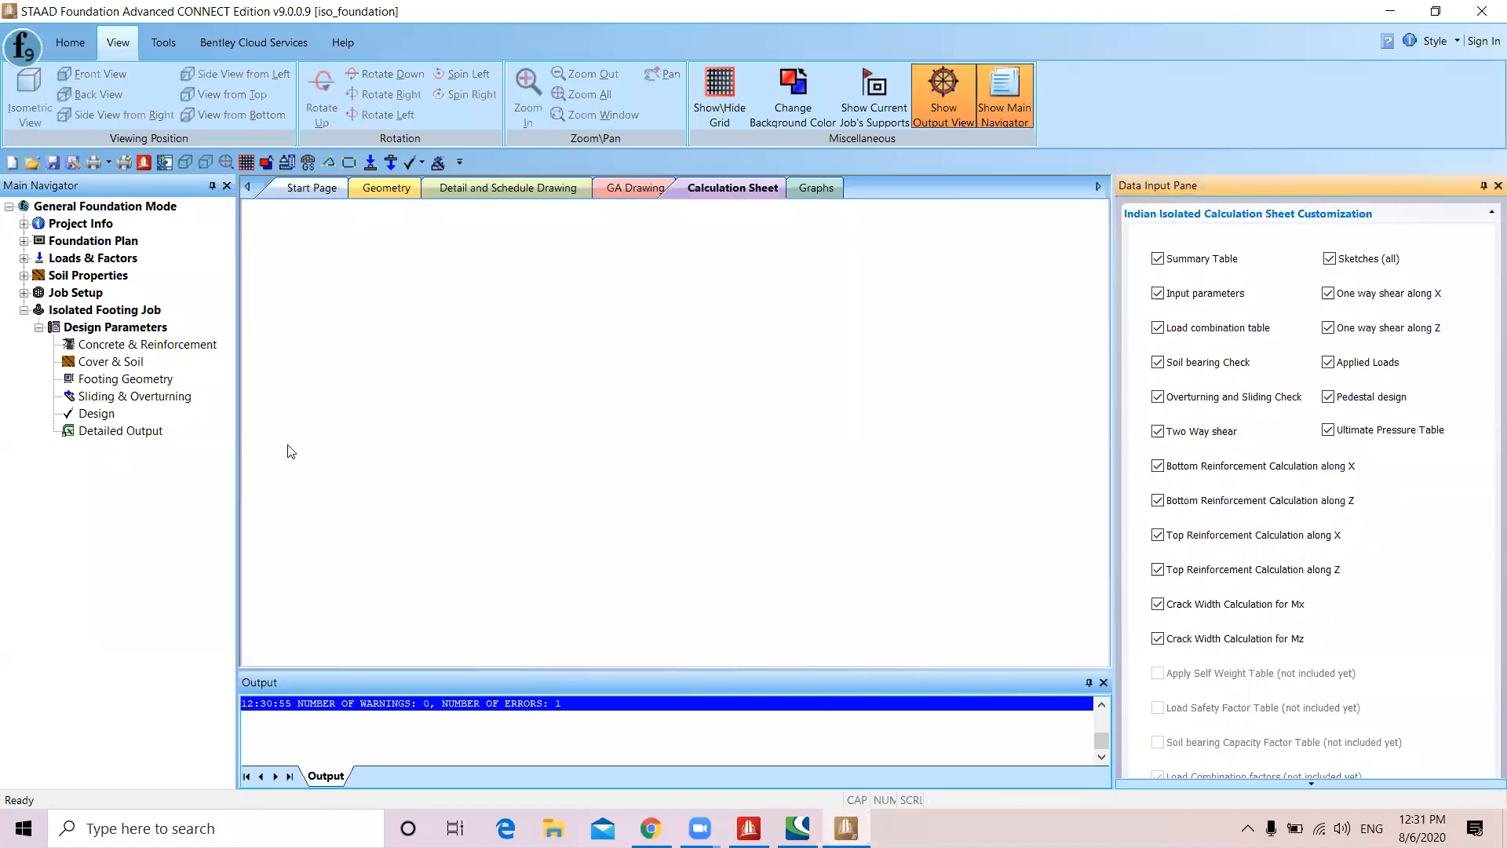
Run the isolated footing design again, saving the modified data as a new file named iso
{"action": "left_click", "coordinate": [82, 428]}
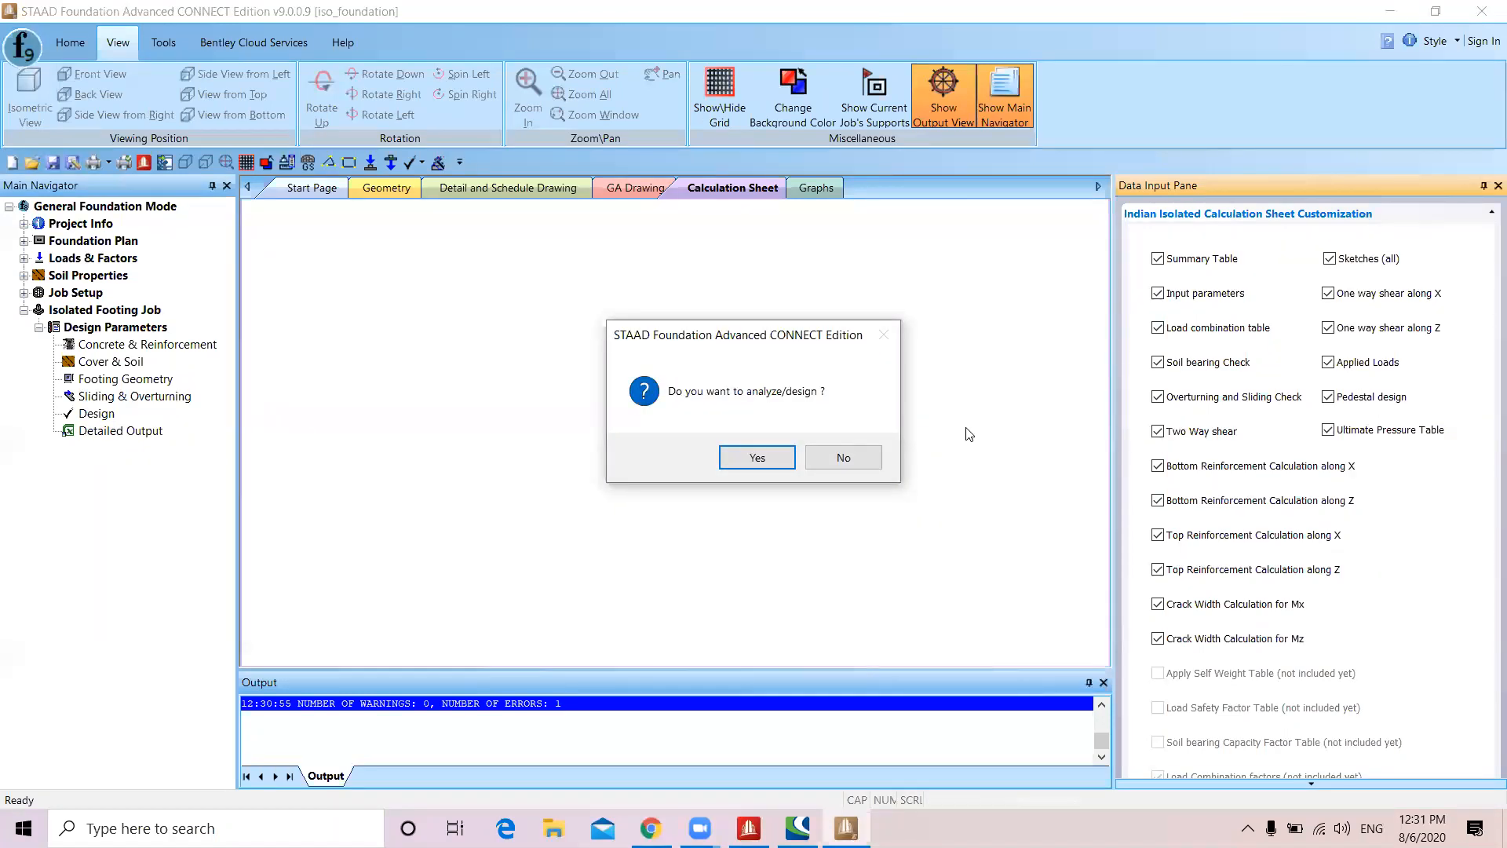
{"action": "left_click", "coordinate": [744, 457]}
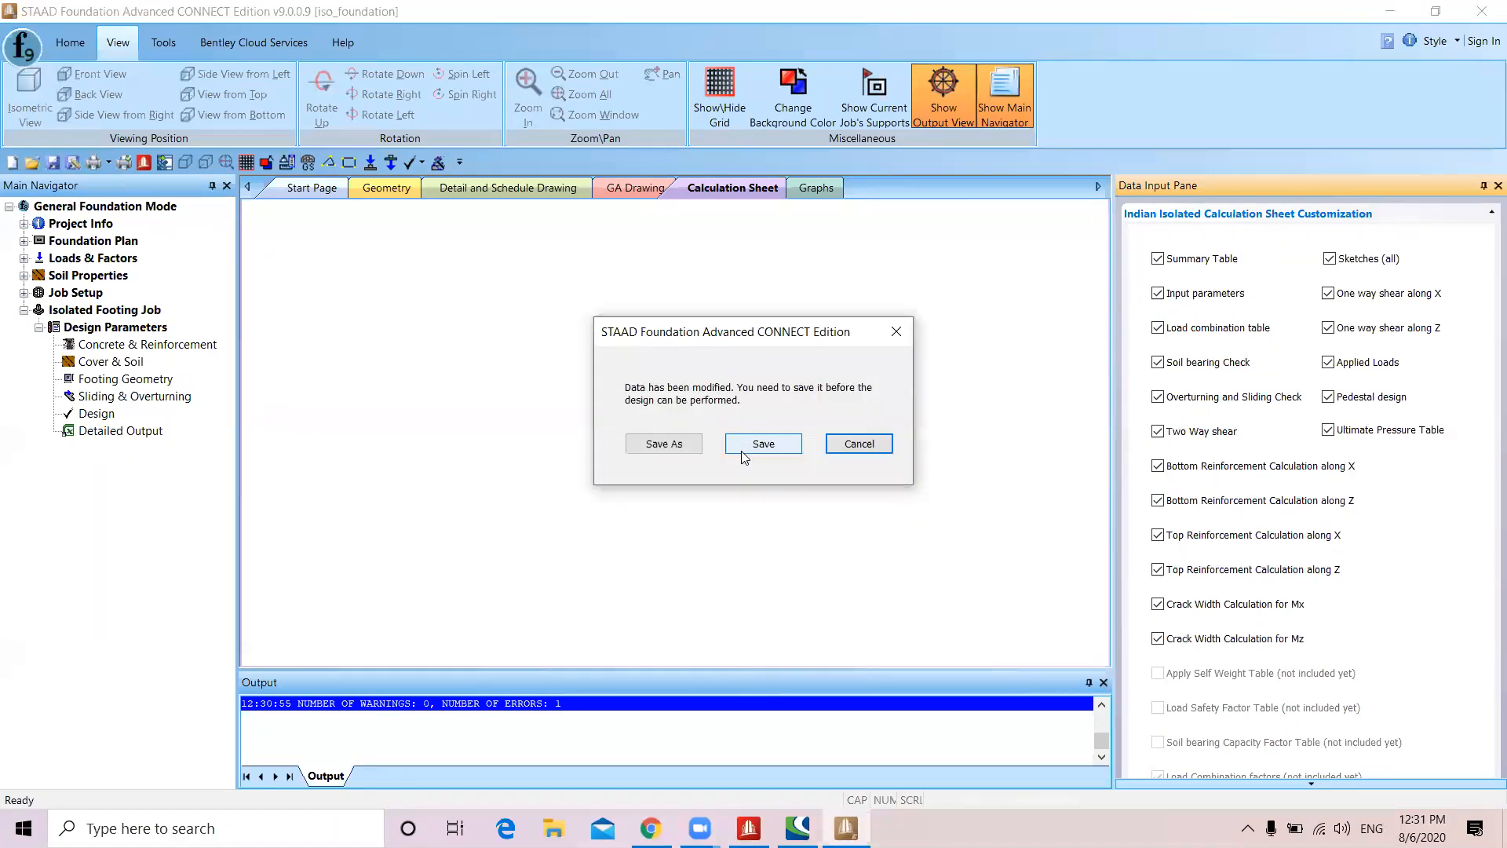
{"action": "left_click", "coordinate": [677, 444]}
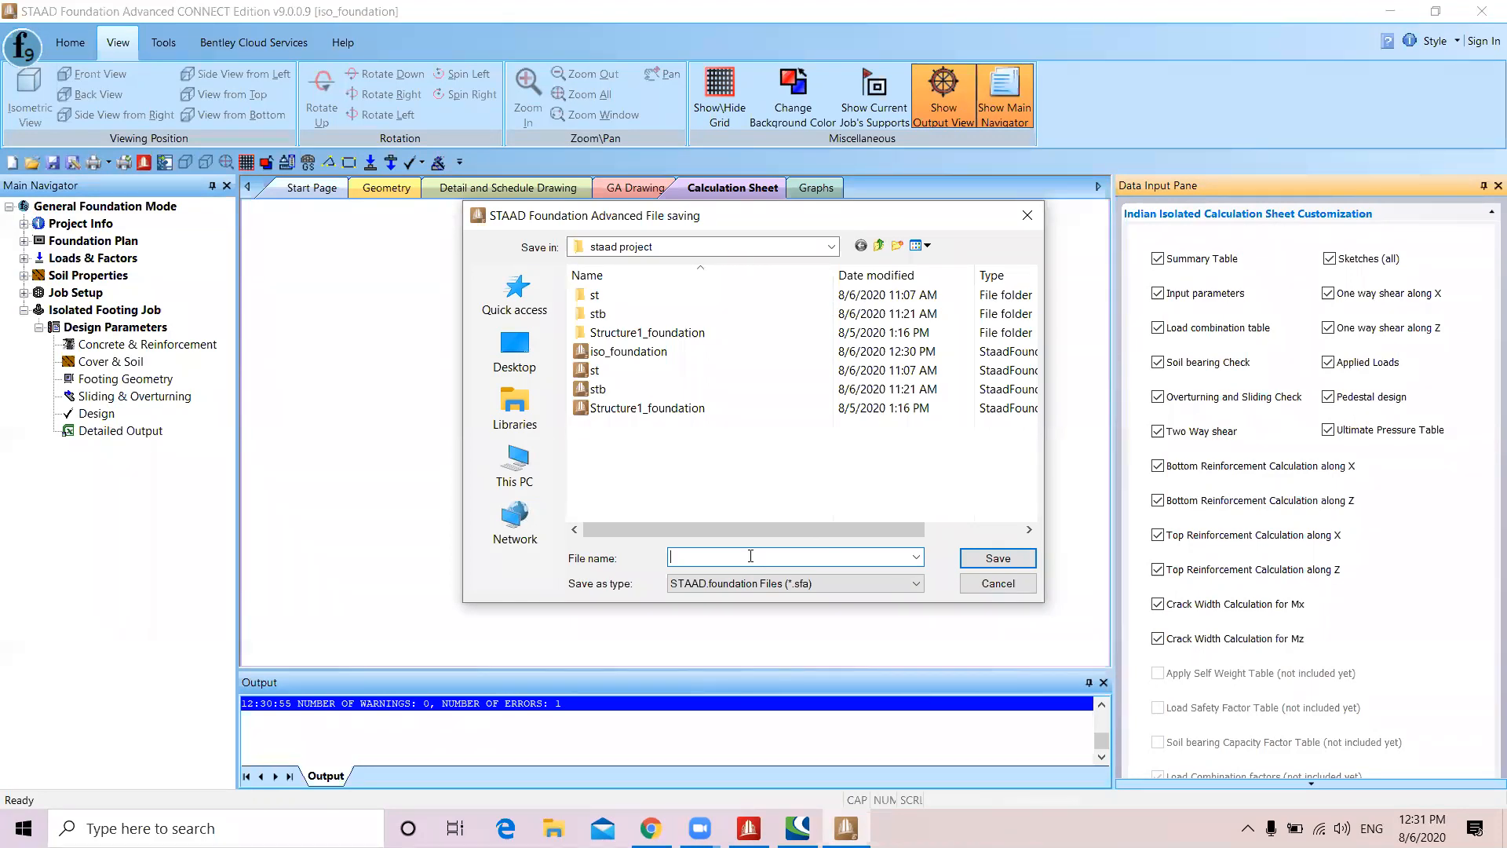
{"action": "type", "text": "iso"}
{"action": "left_click", "coordinate": [998, 557]}
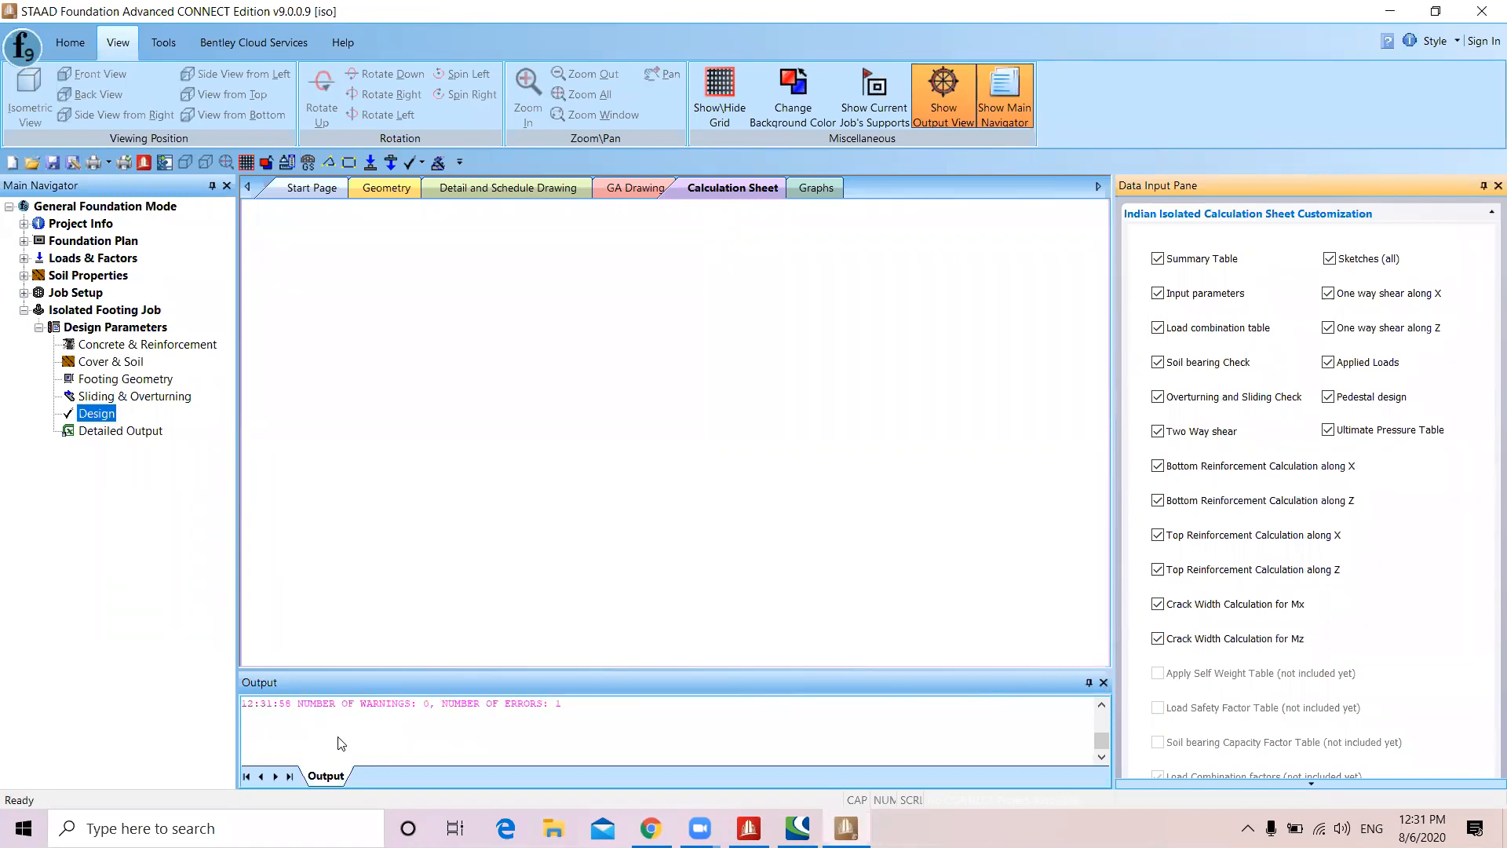
Check the concrete, reinforcement, cover and soil parameters and read back through the design output log for error messages
{"action": "left_click", "coordinate": [167, 347]}
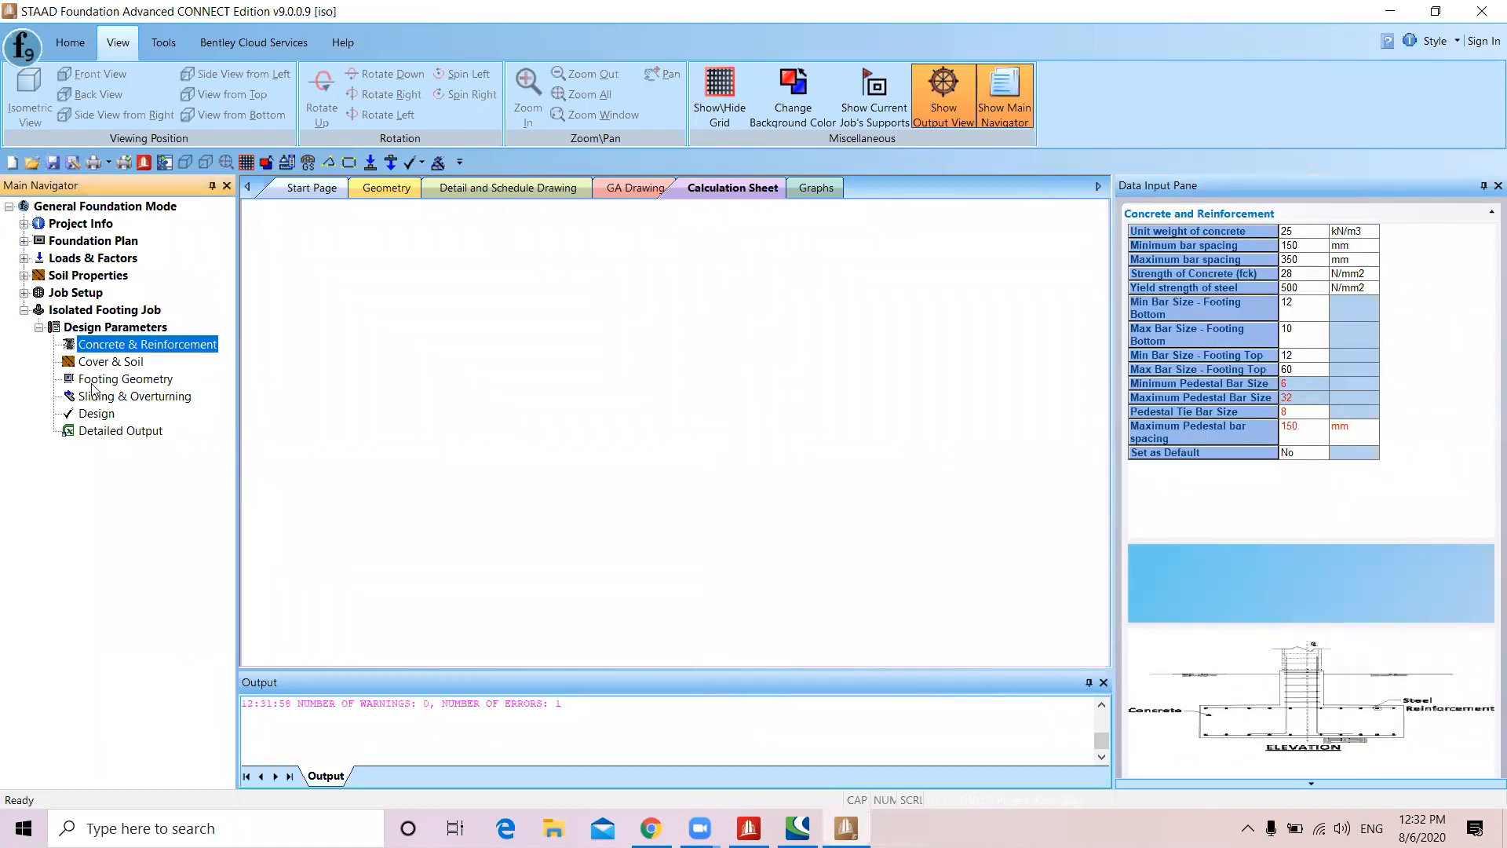
{"action": "left_click", "coordinate": [108, 363]}
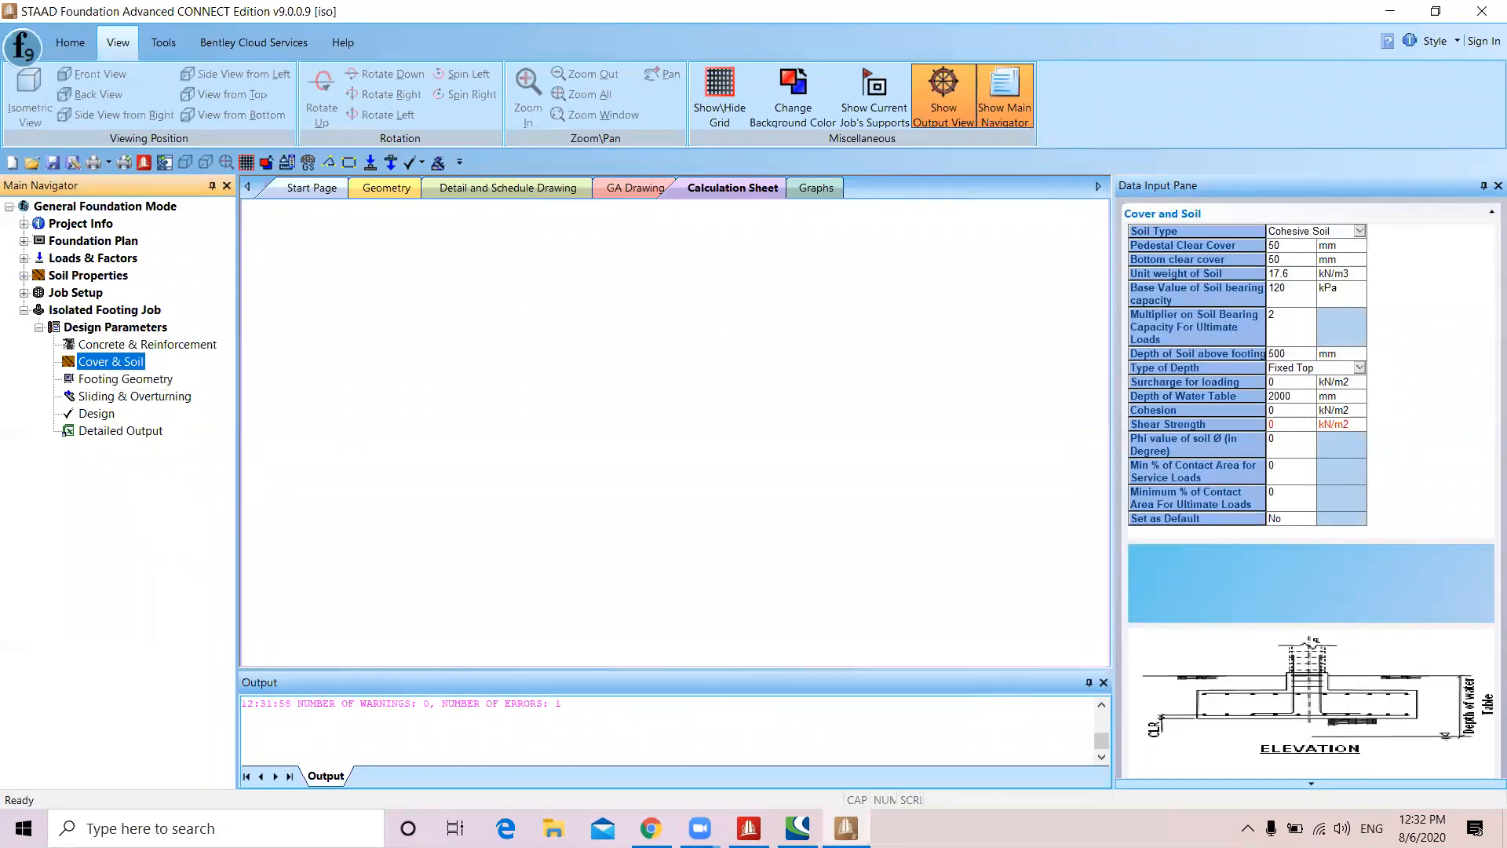
{"action": "left_click", "coordinate": [320, 779]}
{"action": "left_click", "coordinate": [373, 710]}
{"action": "left_click", "coordinate": [373, 710]}
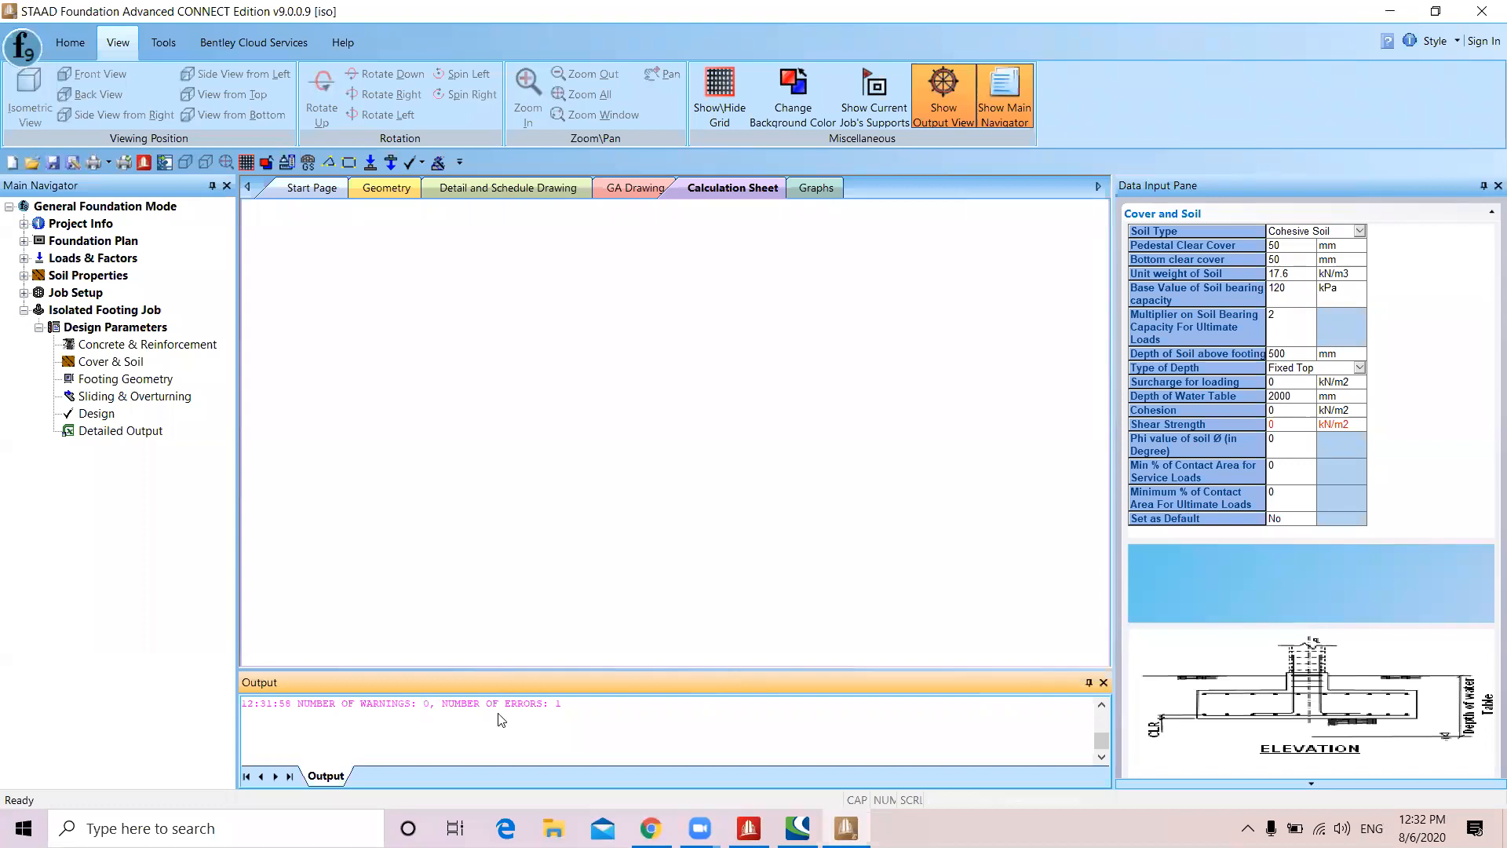
{"action": "left_click", "coordinate": [1100, 706]}
{"action": "left_click", "coordinate": [1100, 706]}
{"action": "left_click", "coordinate": [1100, 706]}
{"action": "left_click", "coordinate": [1100, 705]}
{"action": "left_click", "coordinate": [1100, 706]}
{"action": "left_click", "coordinate": [1100, 706]}
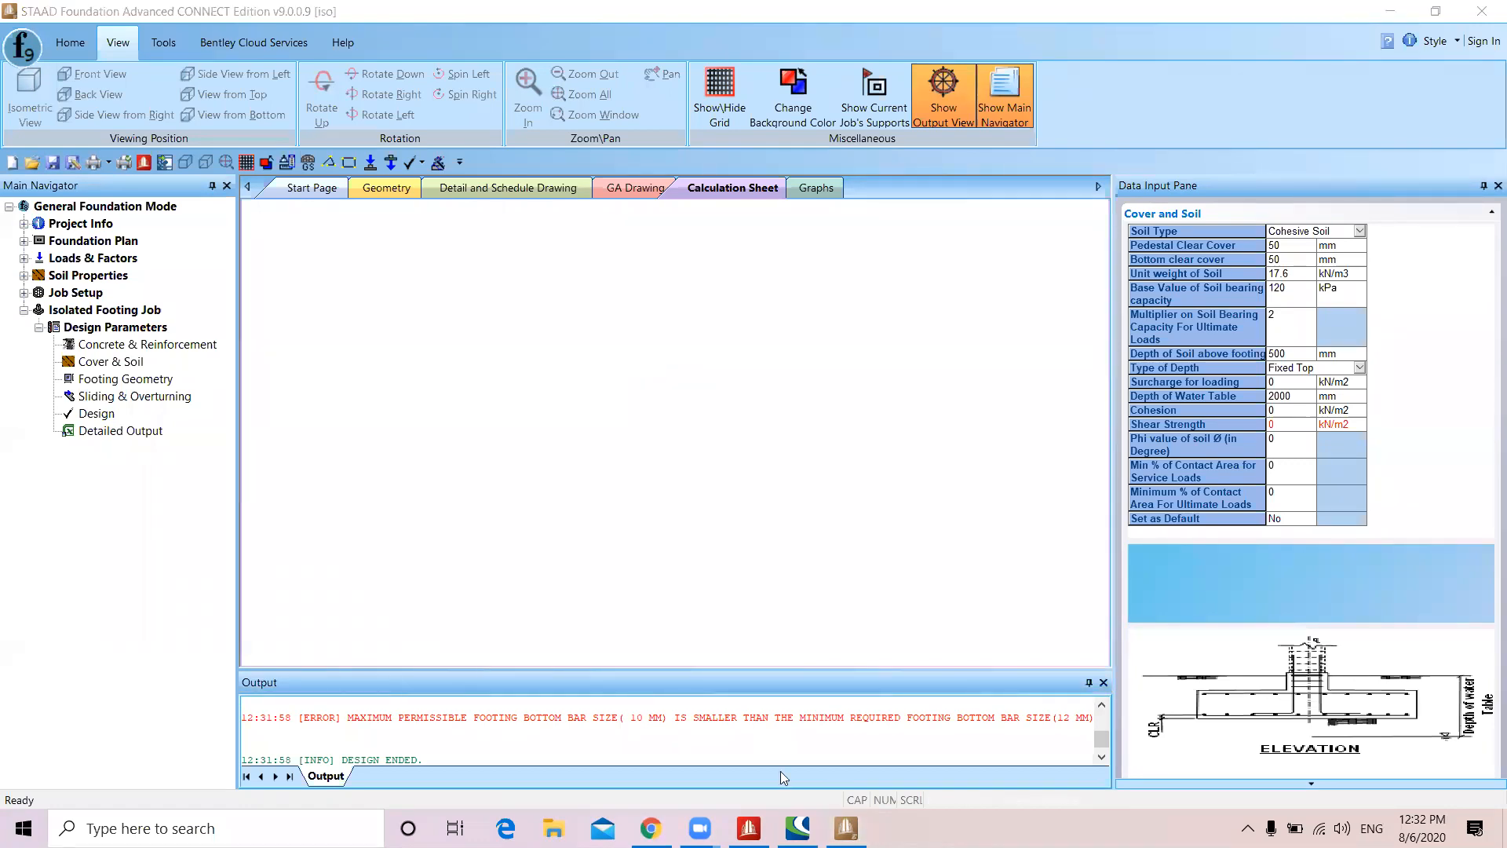
{"action": "left_click", "coordinate": [1040, 719]}
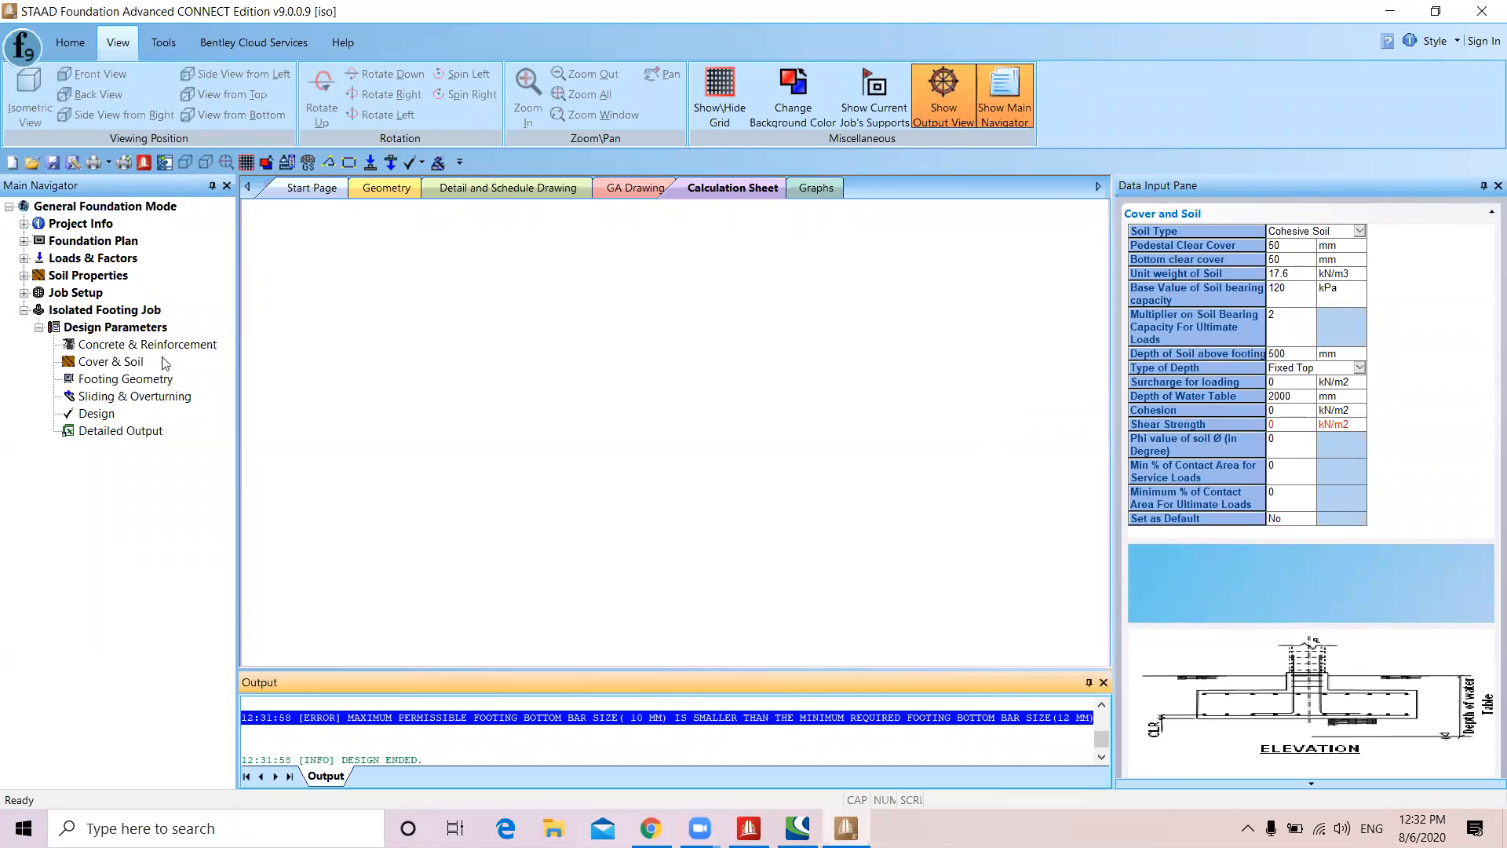
Set the footing's bottom bar sizes to a maximum of 50 and a minimum of 10 in the concrete and reinforcement parameters
{"action": "left_click", "coordinate": [39, 326]}
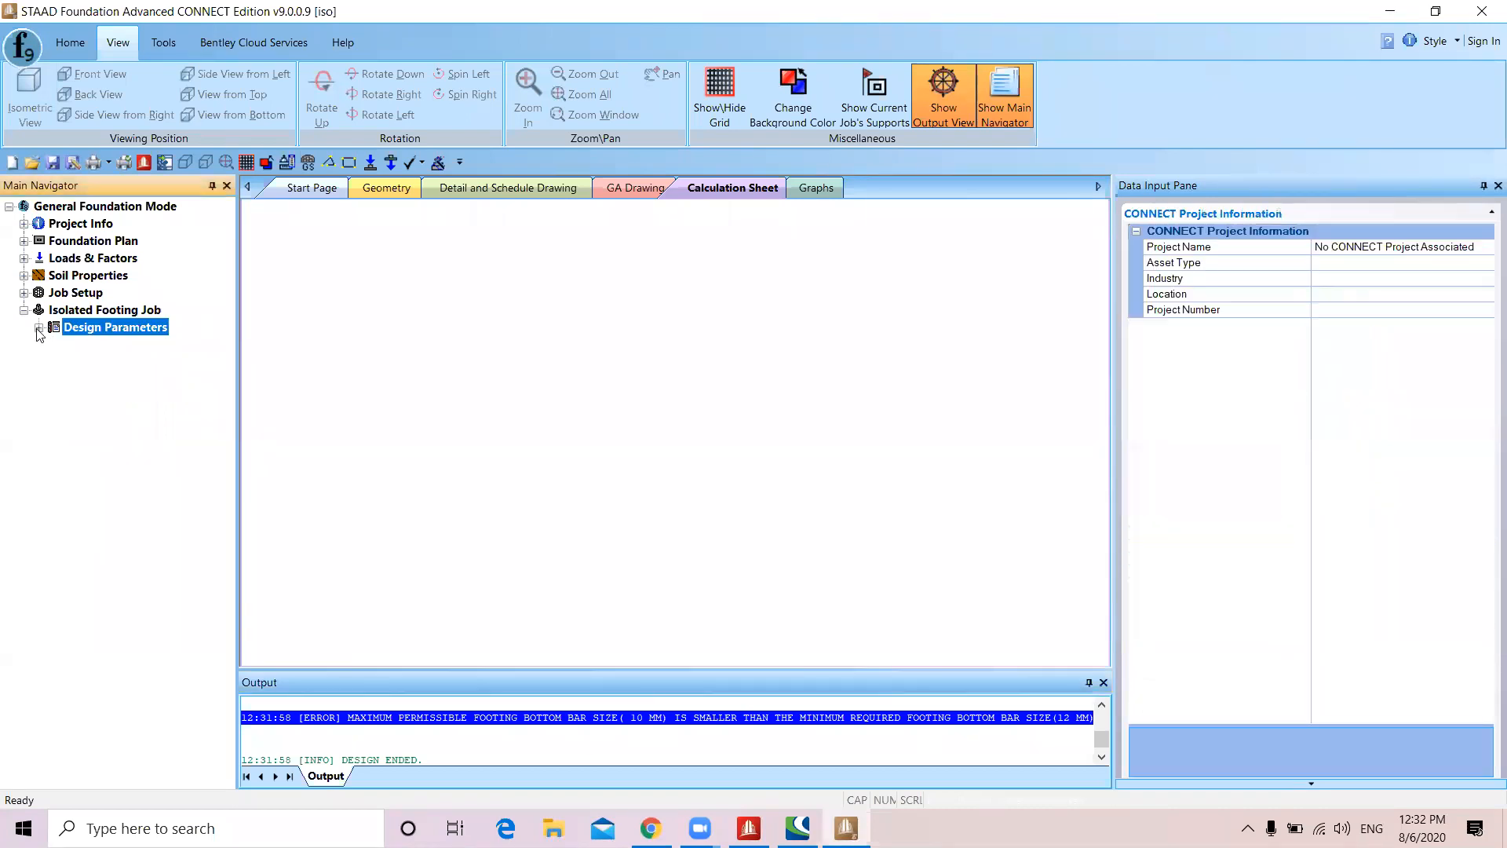
{"action": "left_click", "coordinate": [38, 328]}
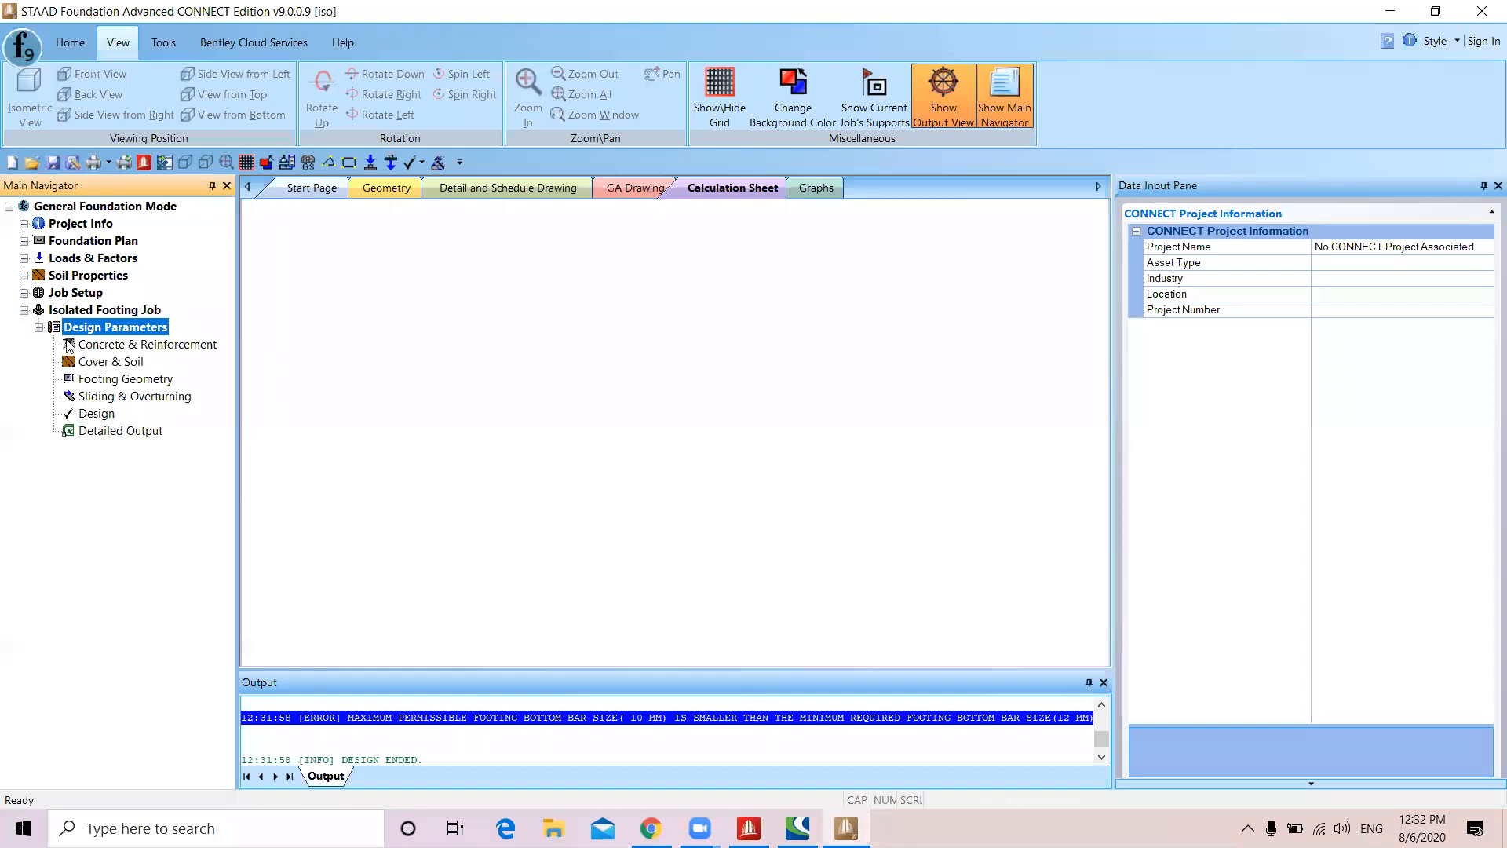
{"action": "left_click", "coordinate": [114, 362]}
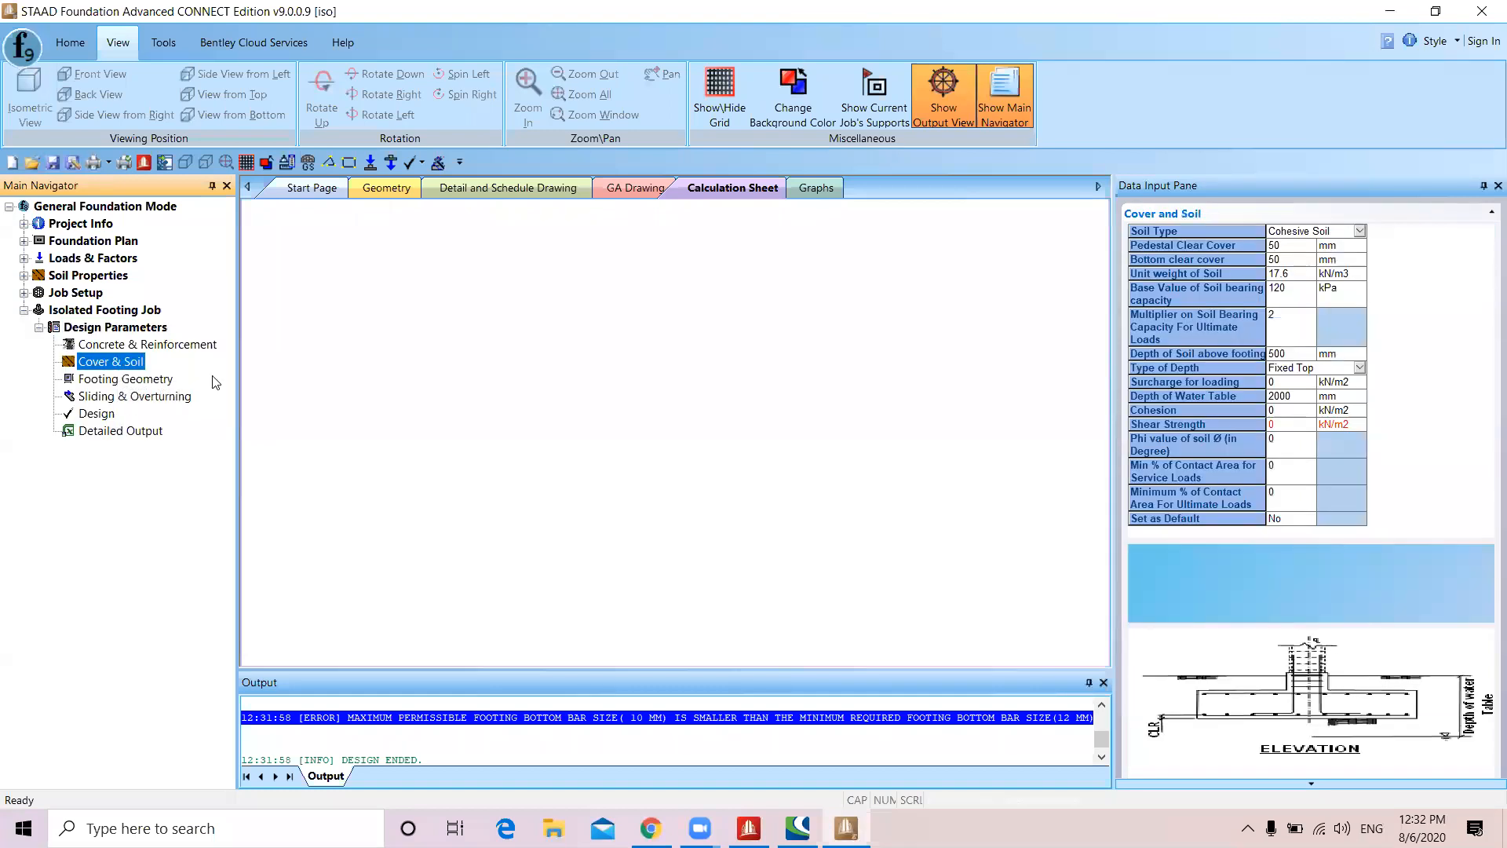
{"action": "left_click", "coordinate": [181, 344]}
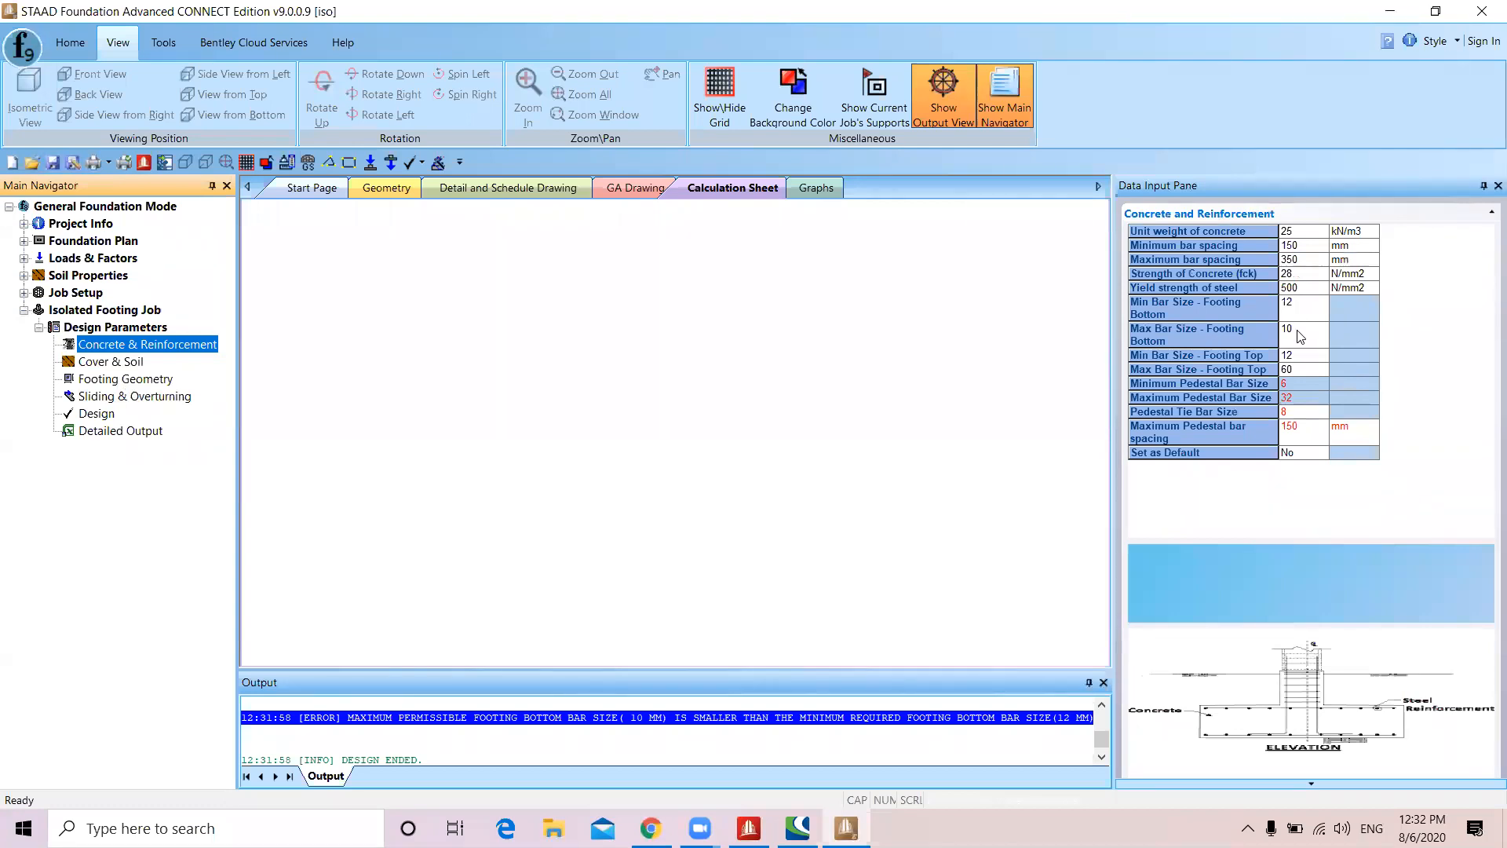
{"action": "left_click", "coordinate": [1303, 309]}
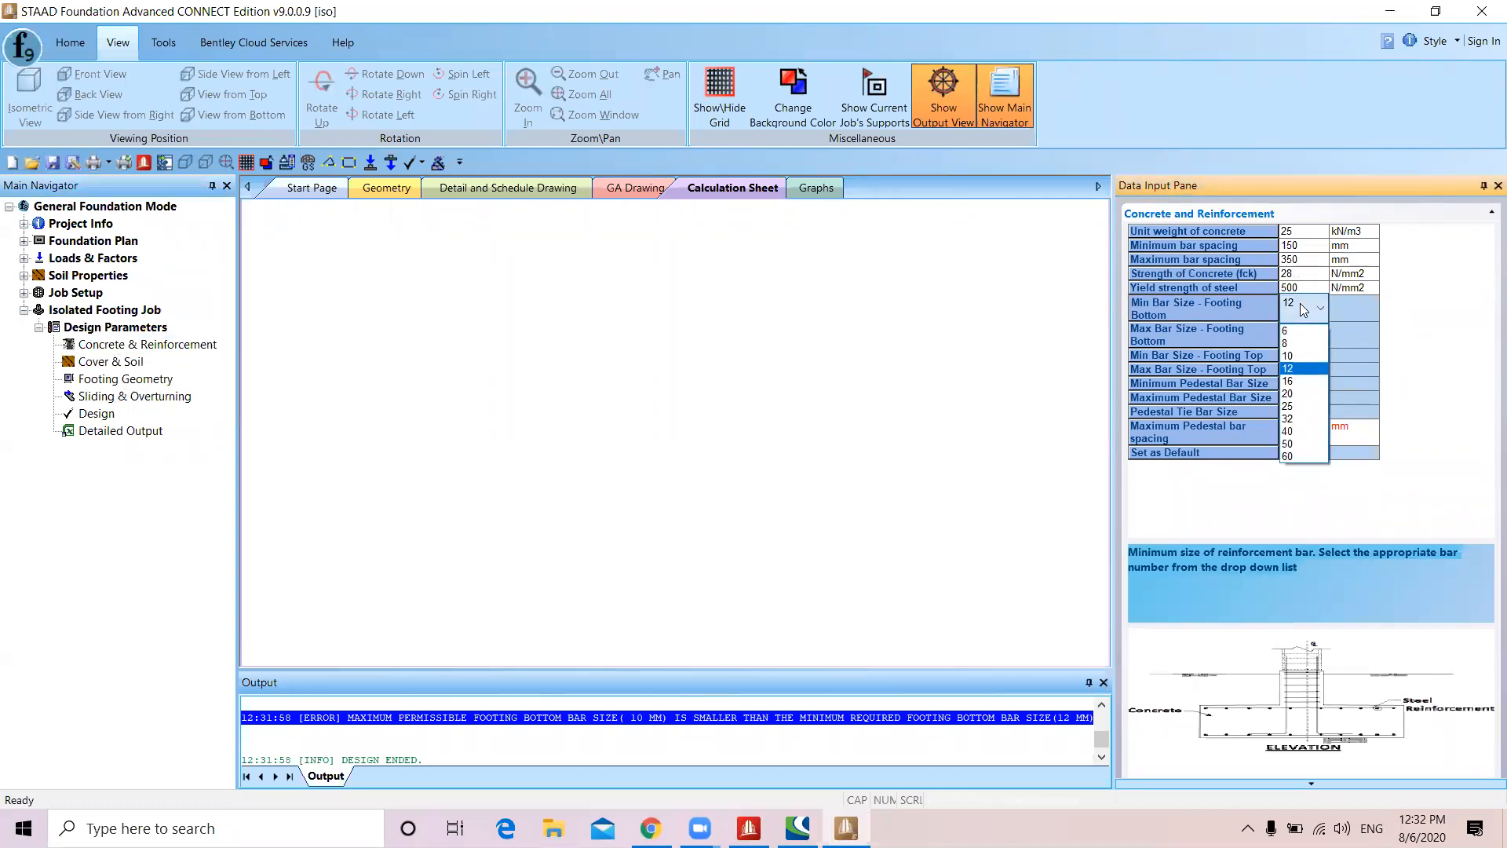
{"action": "left_click", "coordinate": [1303, 309]}
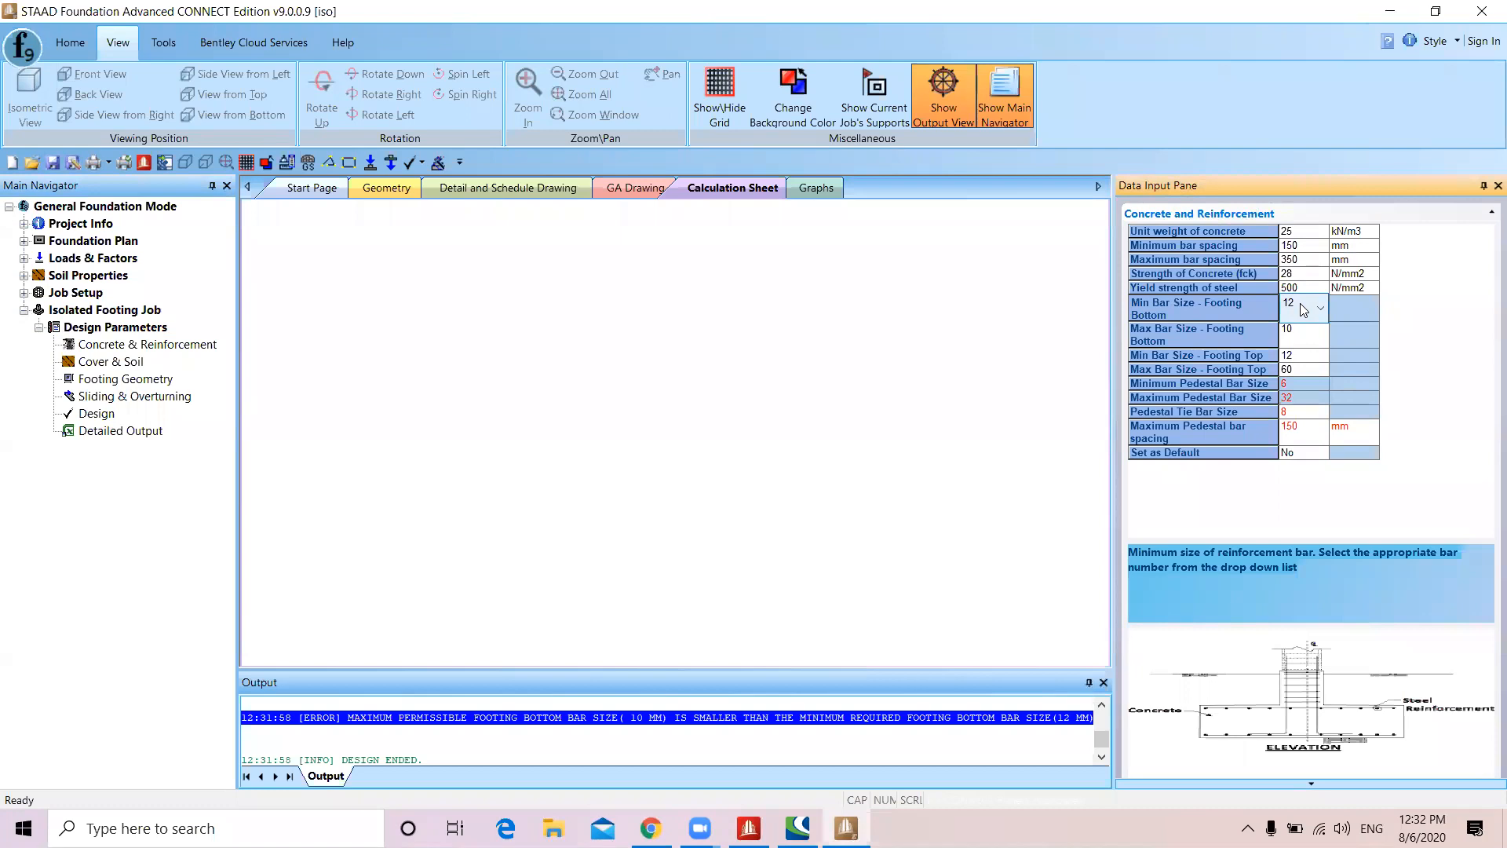
{"action": "left_click", "coordinate": [1302, 340]}
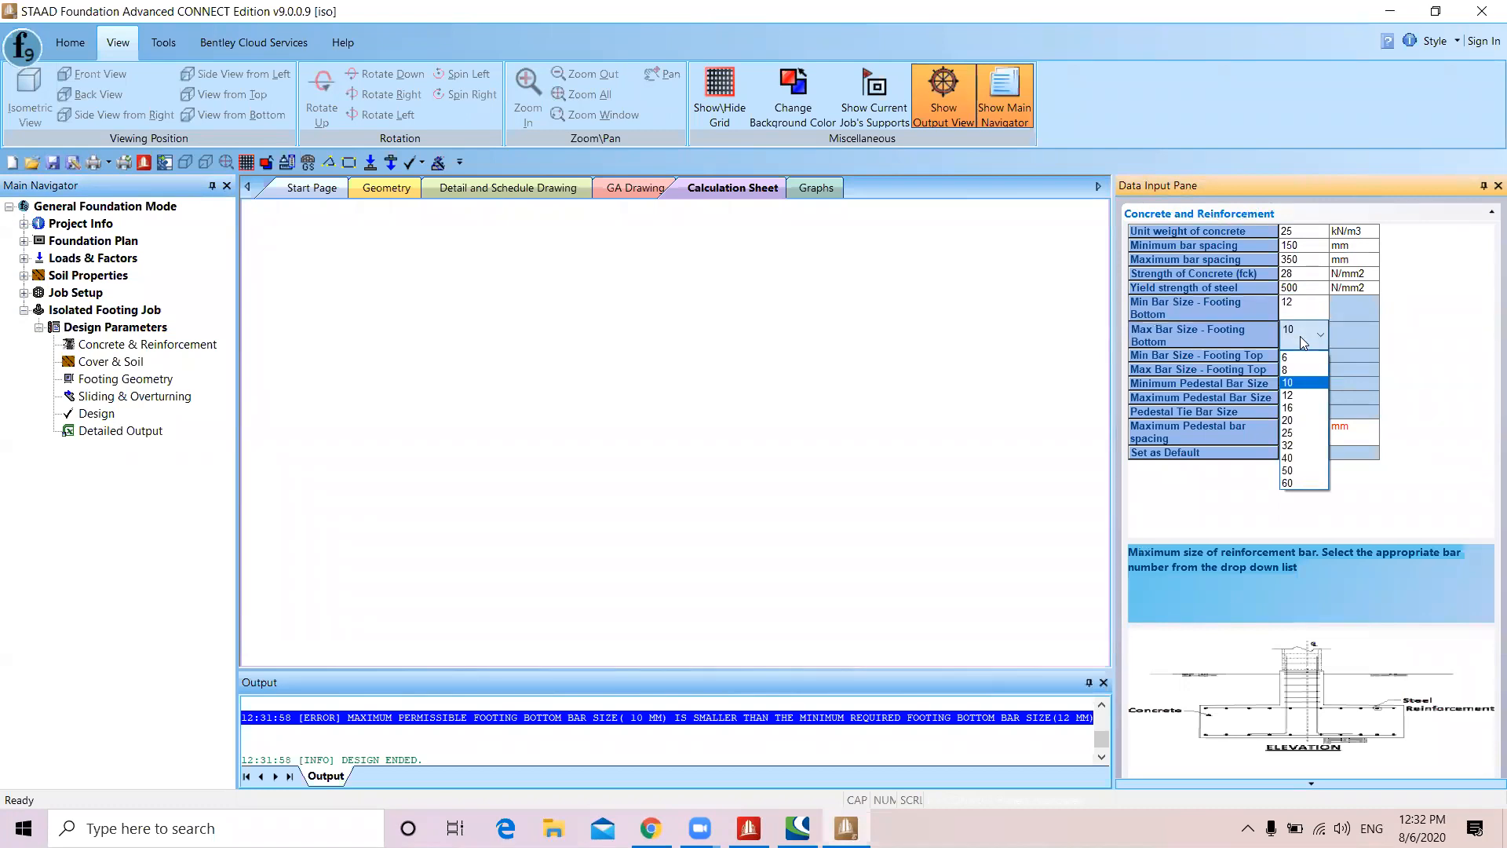
{"action": "left_click", "coordinate": [1292, 470]}
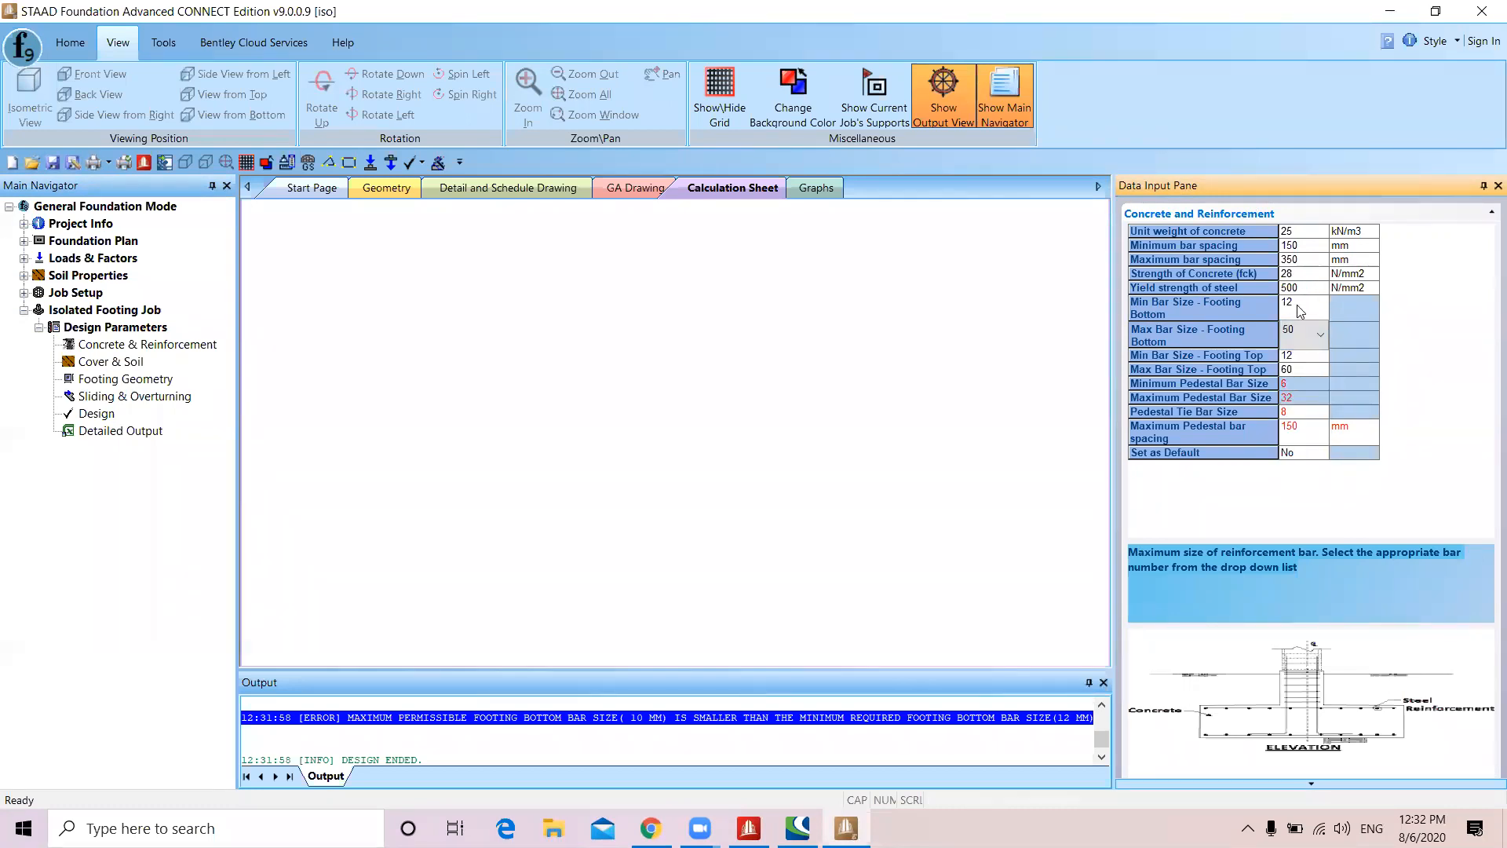
{"action": "left_click", "coordinate": [1297, 304]}
{"action": "left_click", "coordinate": [1293, 358]}
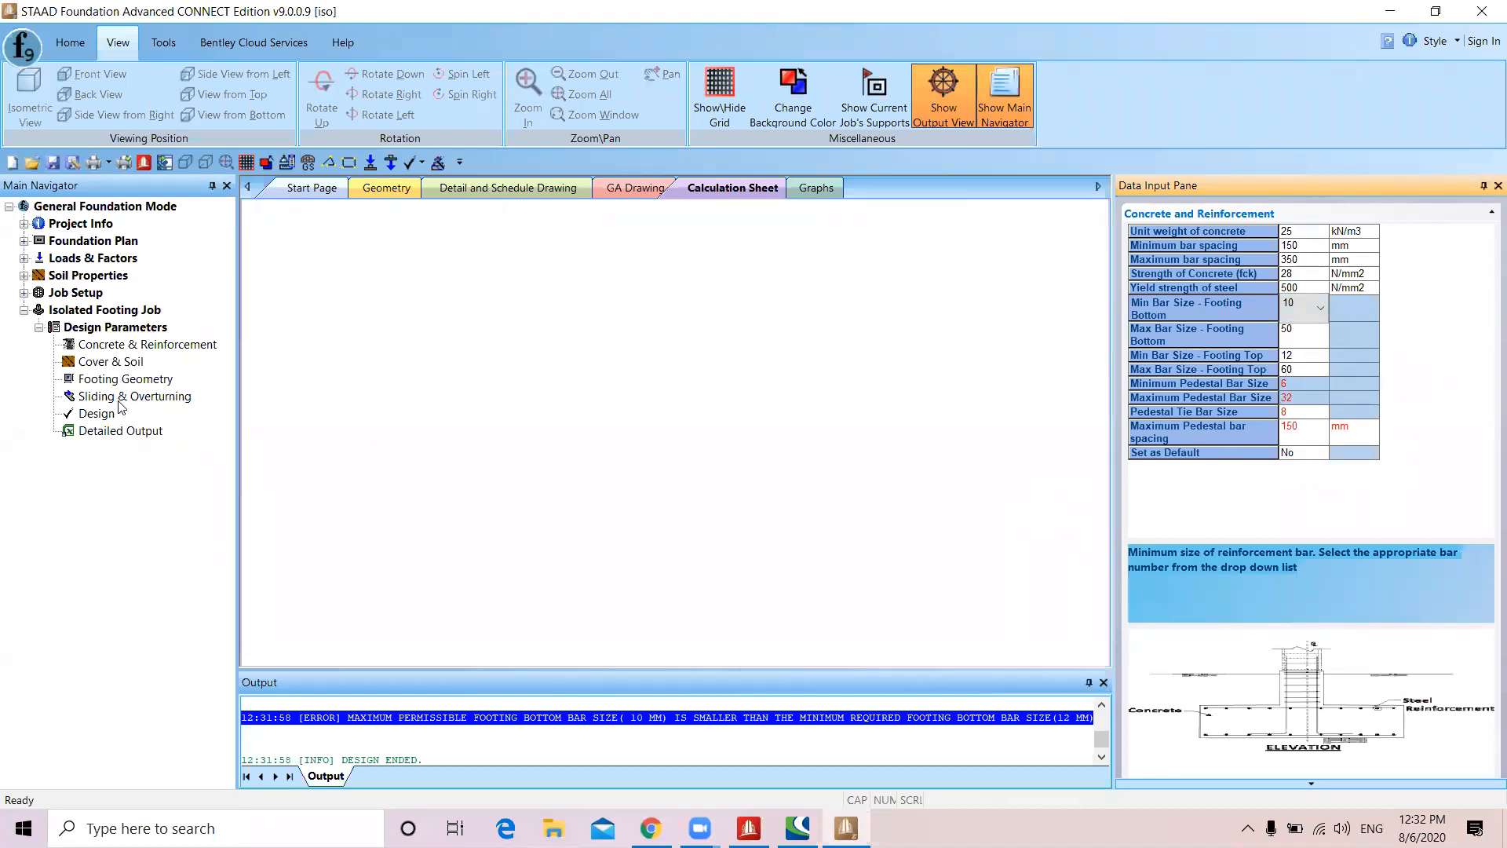
Run the isolated footing design with the revised bar sizes, saving the modified data to the current file
{"action": "left_click", "coordinate": [98, 416]}
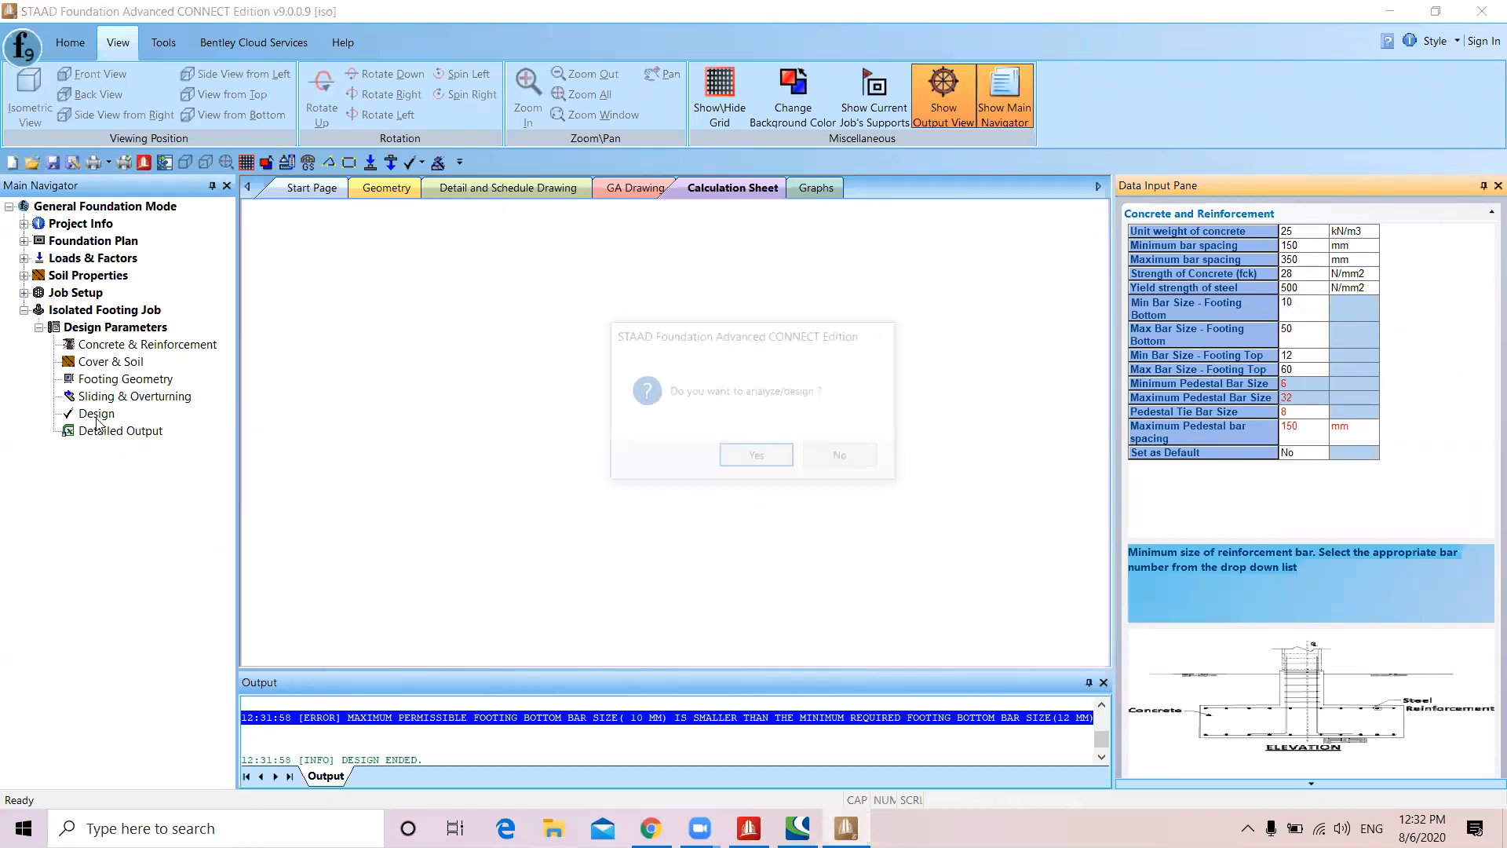
{"action": "left_click", "coordinate": [779, 455]}
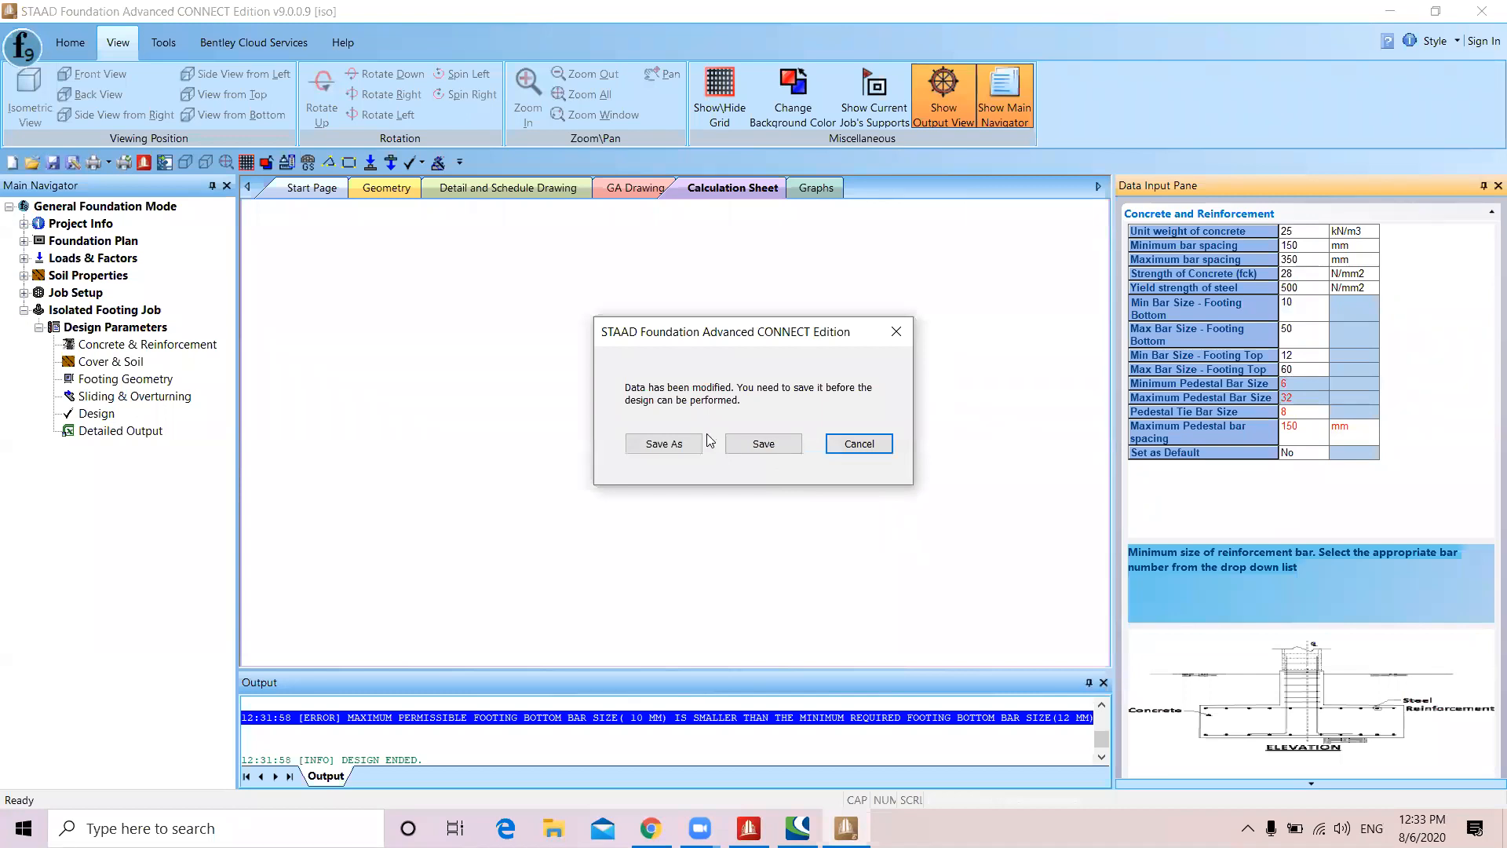
{"action": "left_click", "coordinate": [761, 446]}
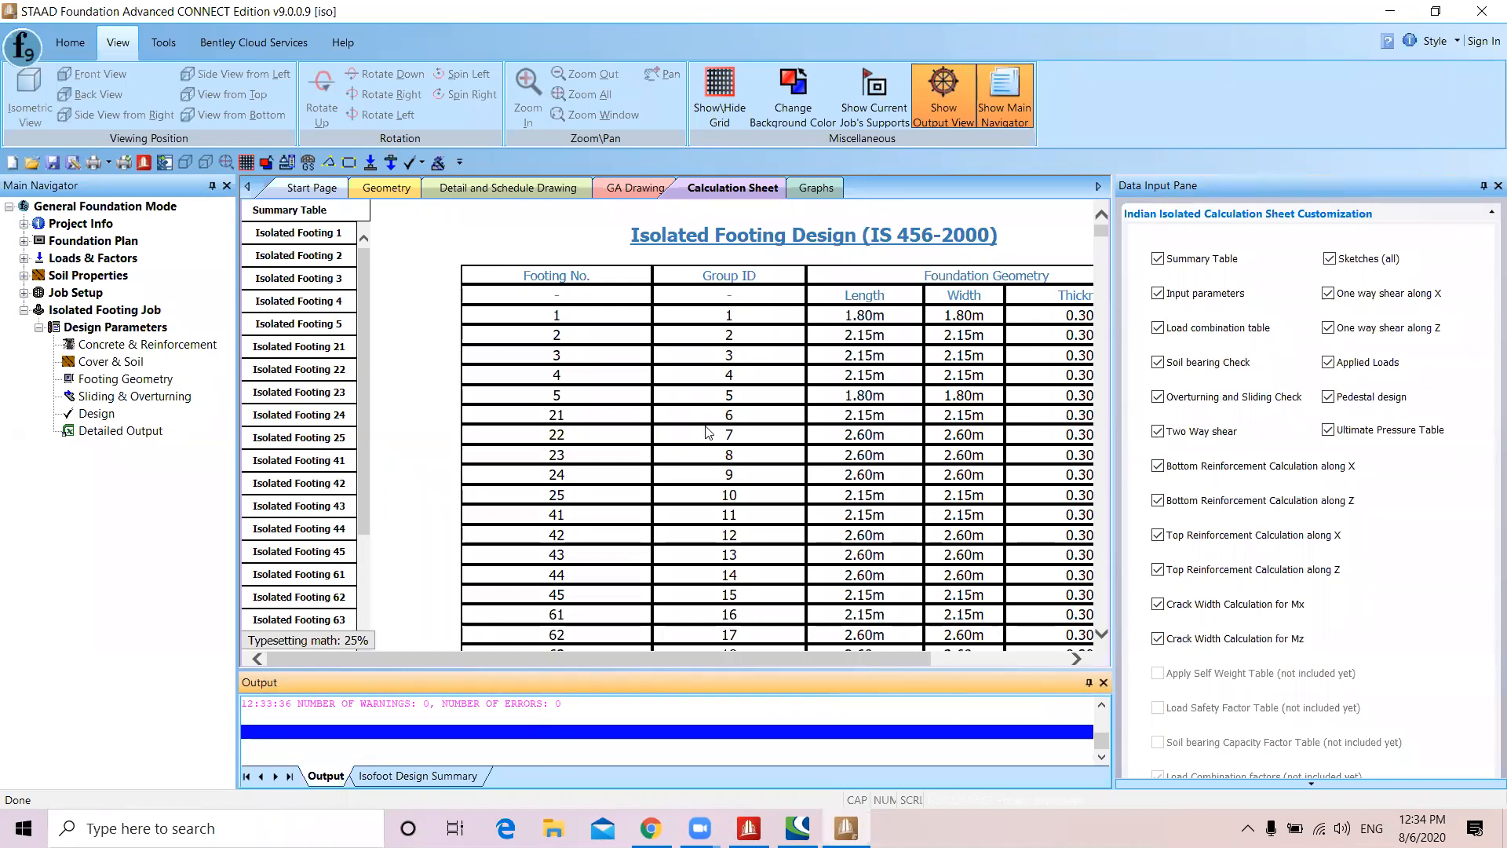
Check the output log for warnings and errors and look through the calculation sheet's summary table and footing list
{"action": "left_click", "coordinate": [578, 712]}
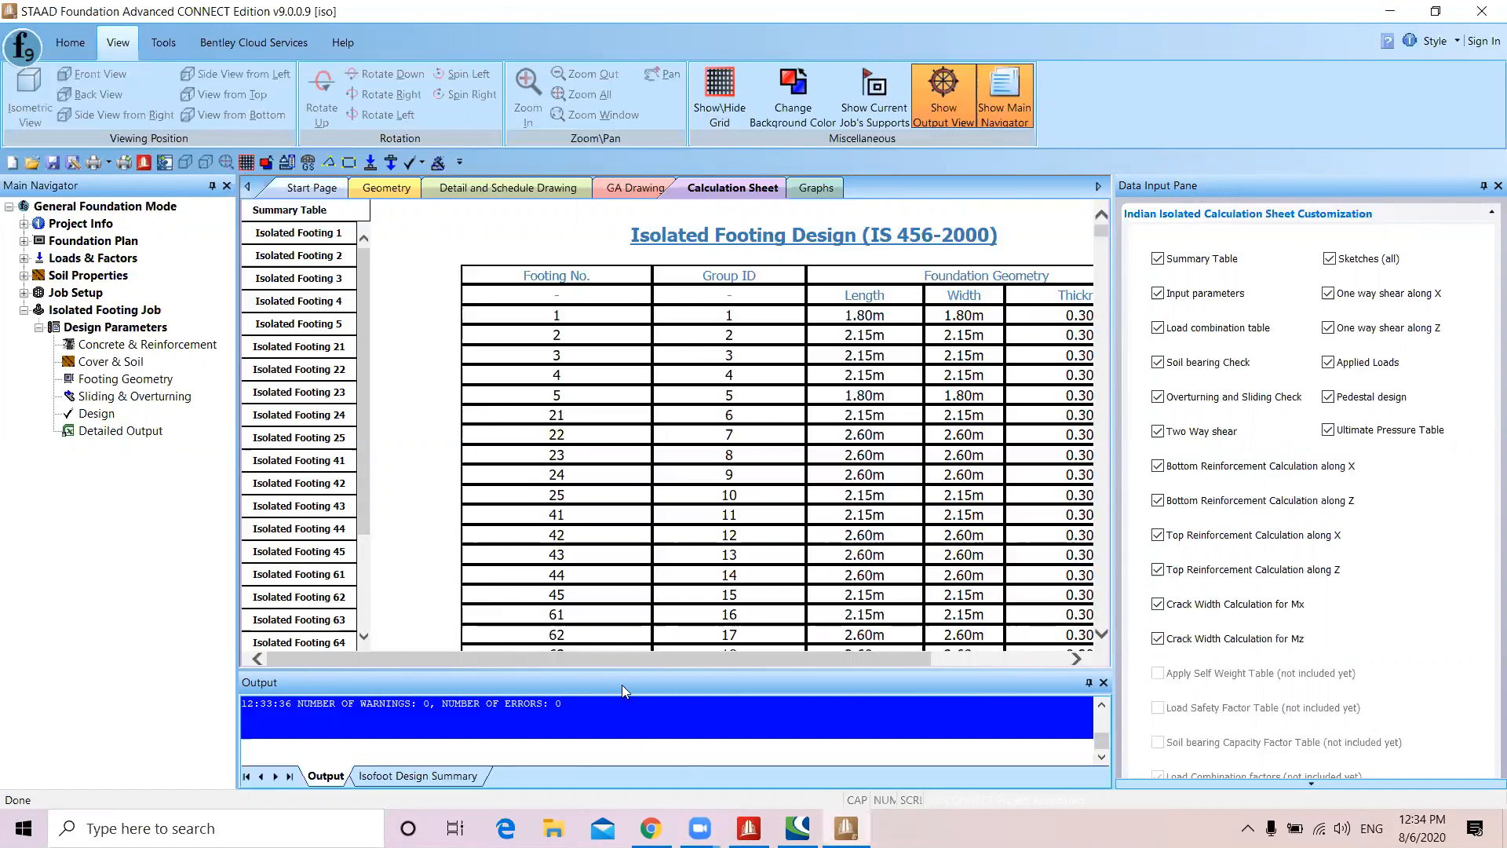
{"action": "left_click", "coordinate": [1076, 659]}
{"action": "left_click_drag", "start_coordinate": [953, 654], "coordinate": [692, 653]}
{"action": "left_click_drag", "start_coordinate": [356, 265], "coordinate": [358, 273]}
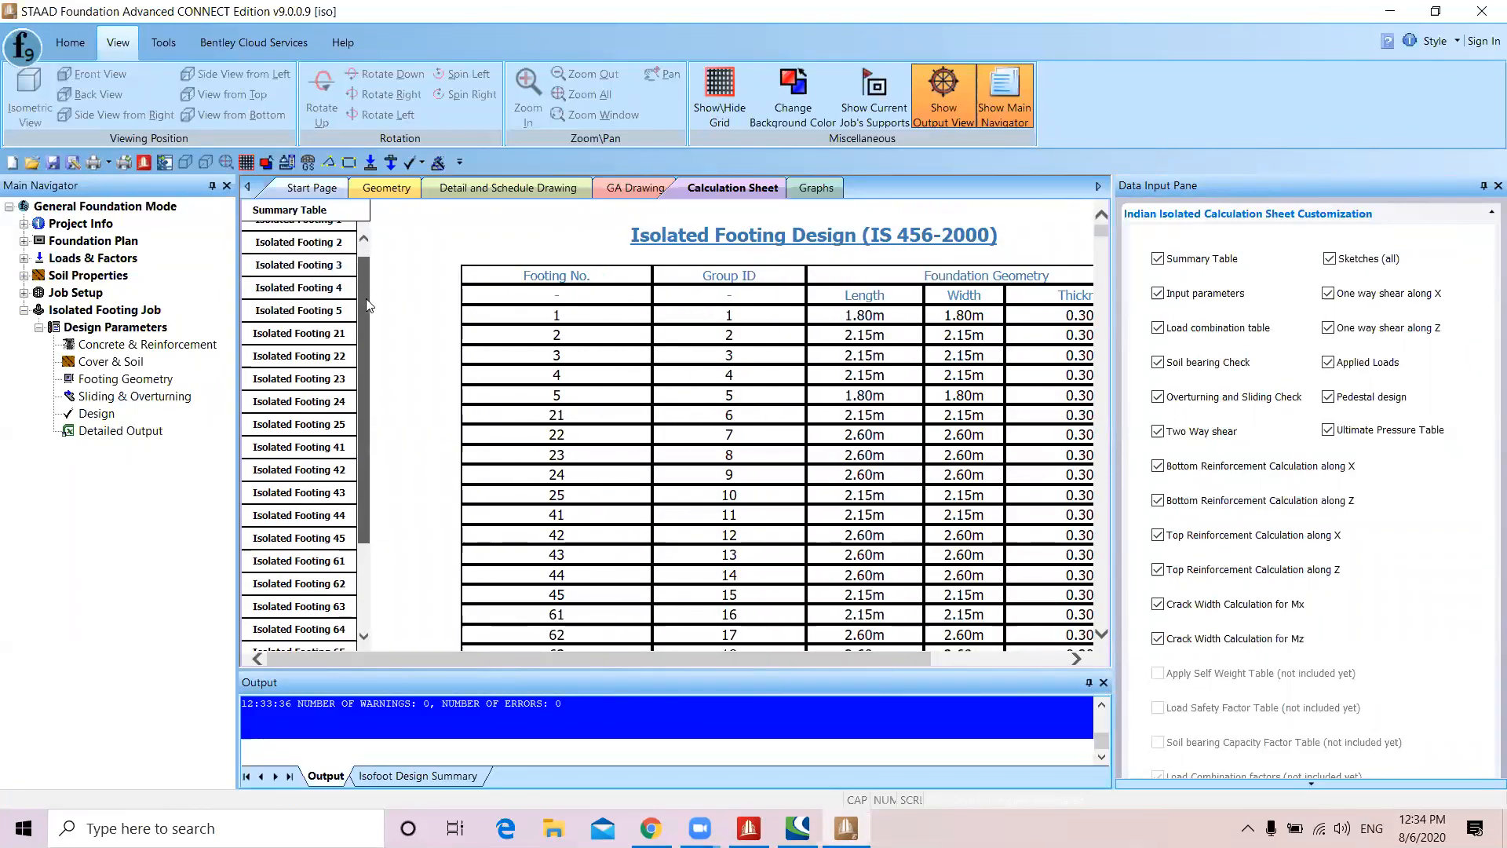
{"action": "scroll", "coordinate": [328, 242], "scroll_direction": "up", "scroll_amount": 2}
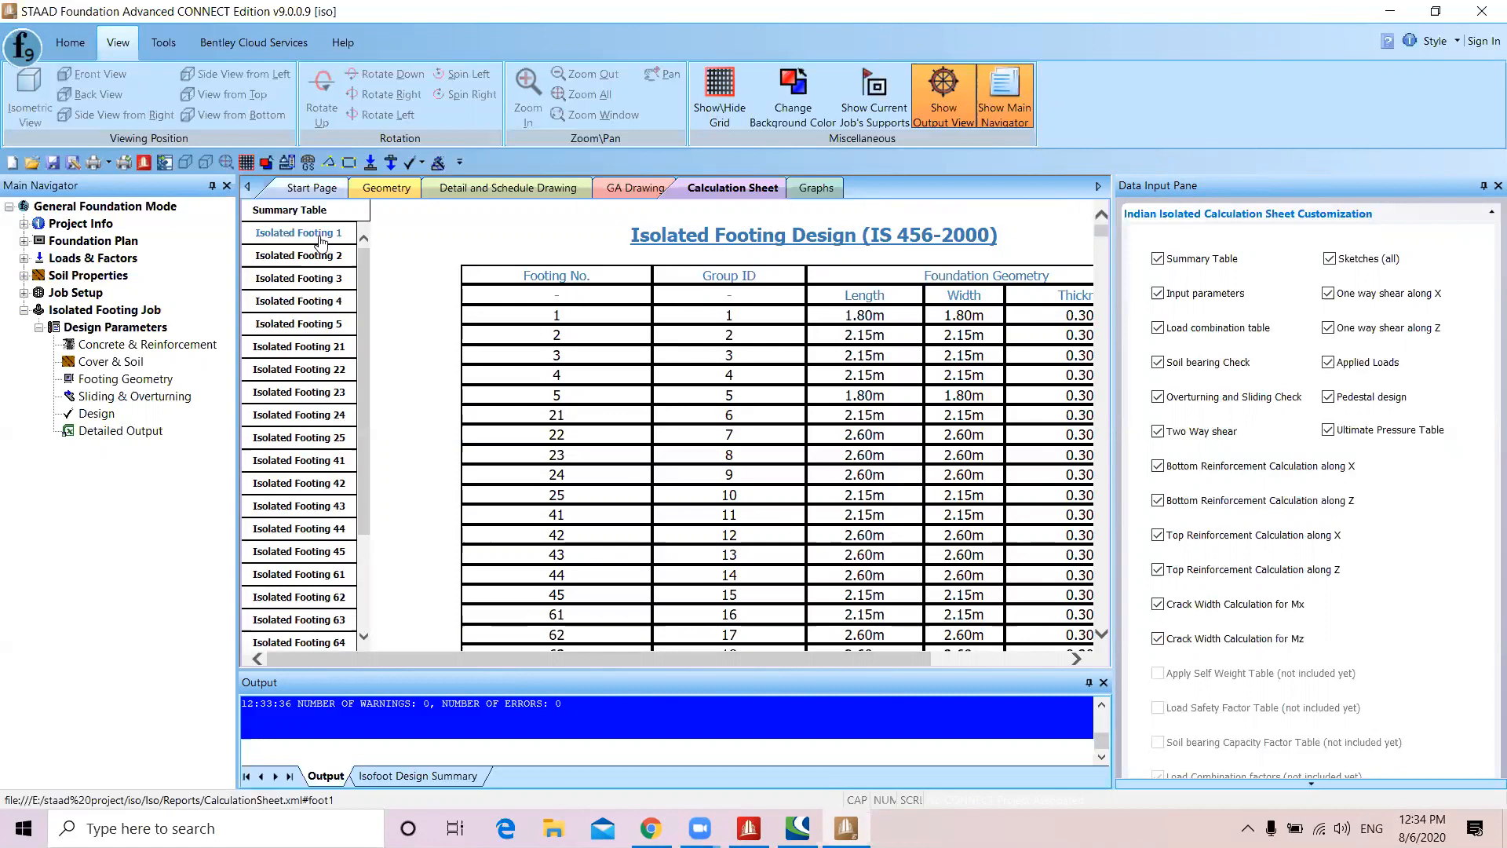
Examine the elevation and plan sketches of Isolated Footing 2 and Isolated Footing 4 in the calculation sheet
{"action": "left_click", "coordinate": [313, 258]}
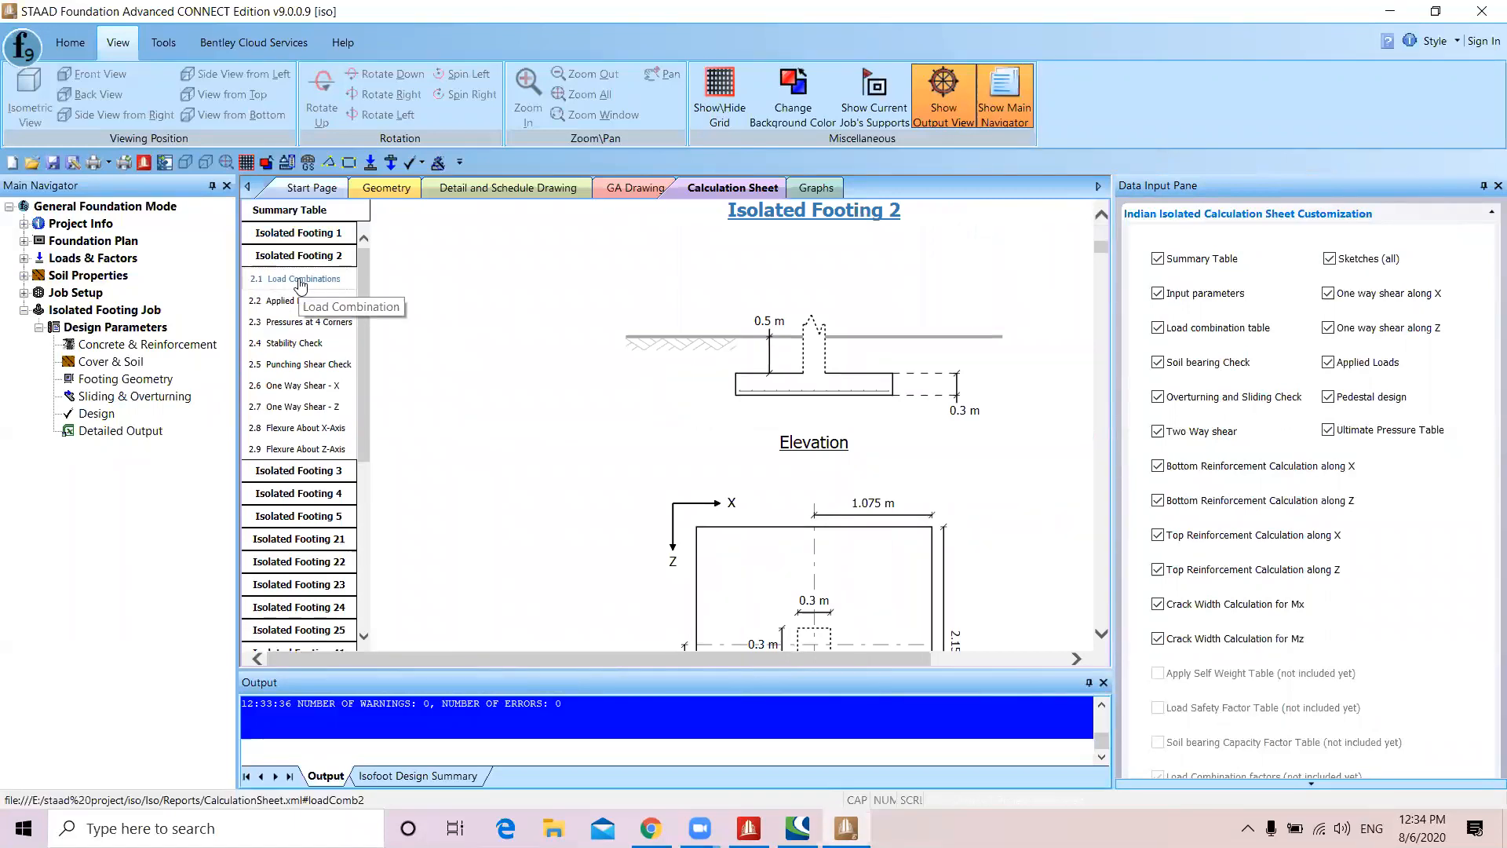
{"action": "scroll", "coordinate": [771, 417], "scroll_direction": "down", "scroll_amount": 3}
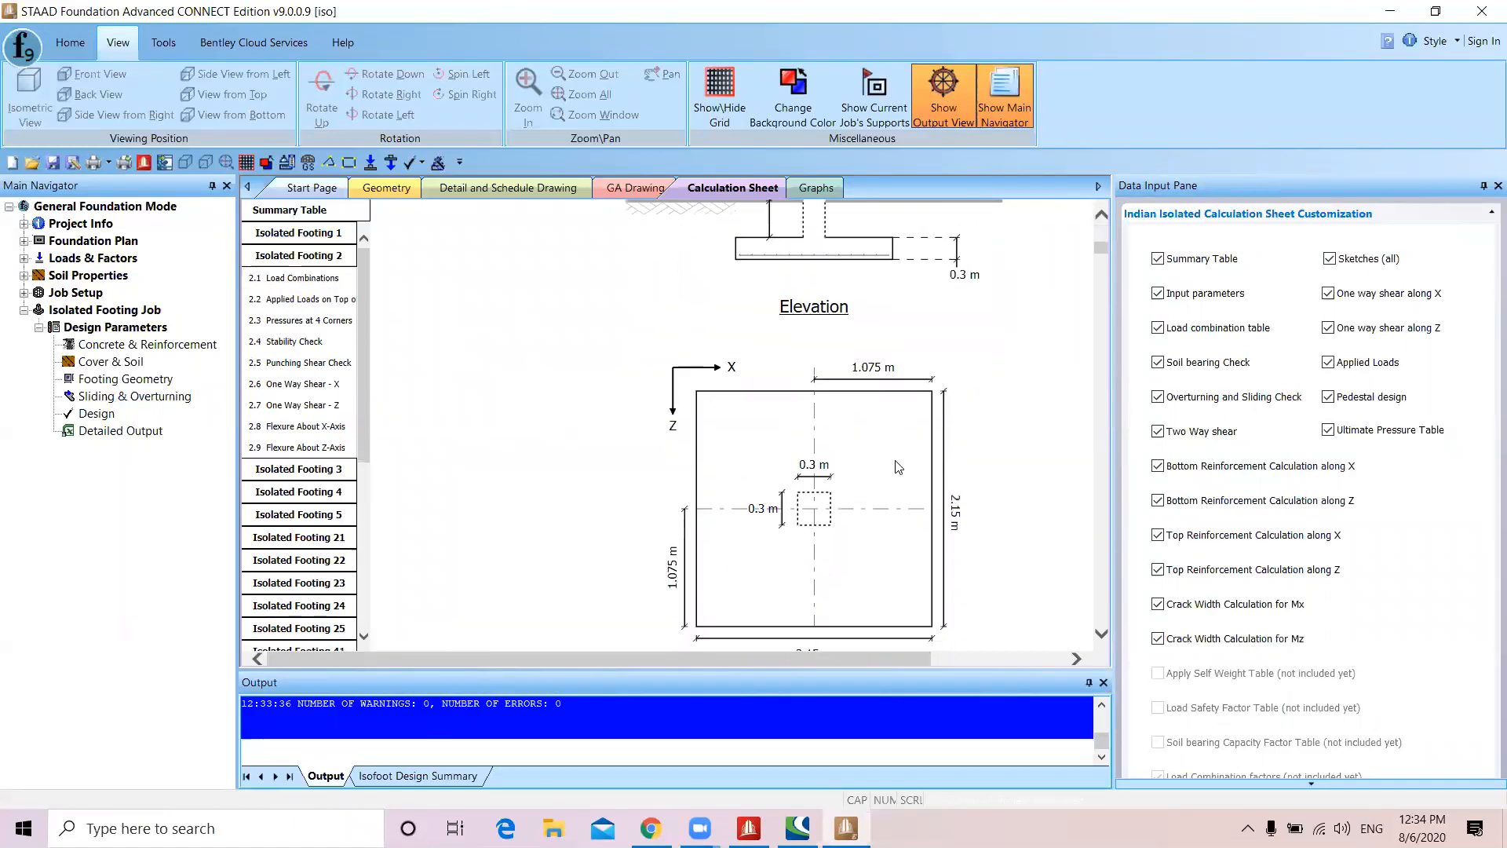
{"action": "scroll", "coordinate": [772, 417], "scroll_direction": "down", "scroll_amount": 4}
{"action": "scroll", "coordinate": [772, 436], "scroll_direction": "up", "scroll_amount": 3}
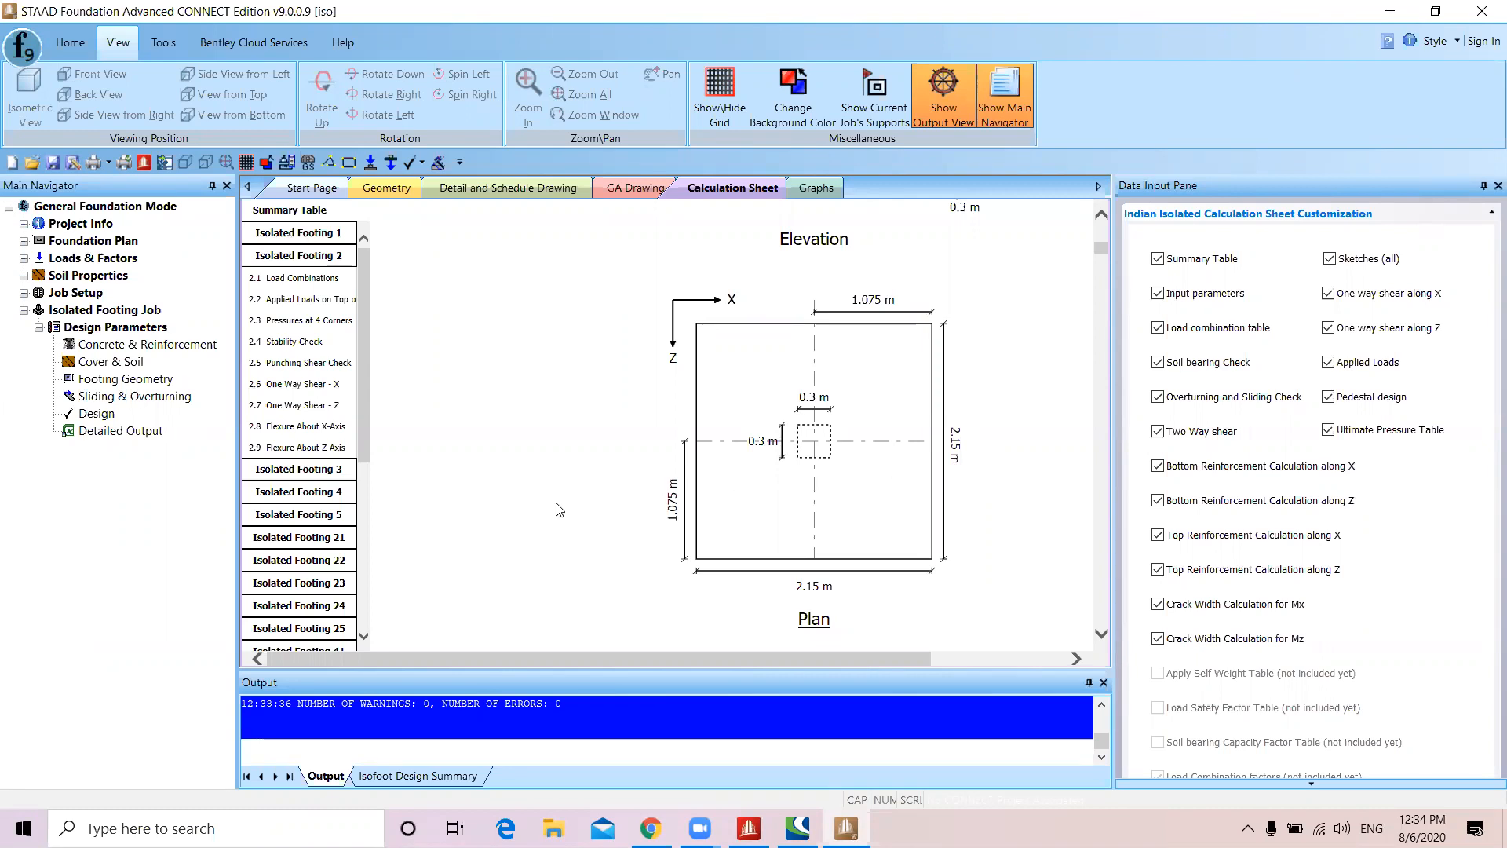
{"action": "left_click", "coordinate": [283, 493]}
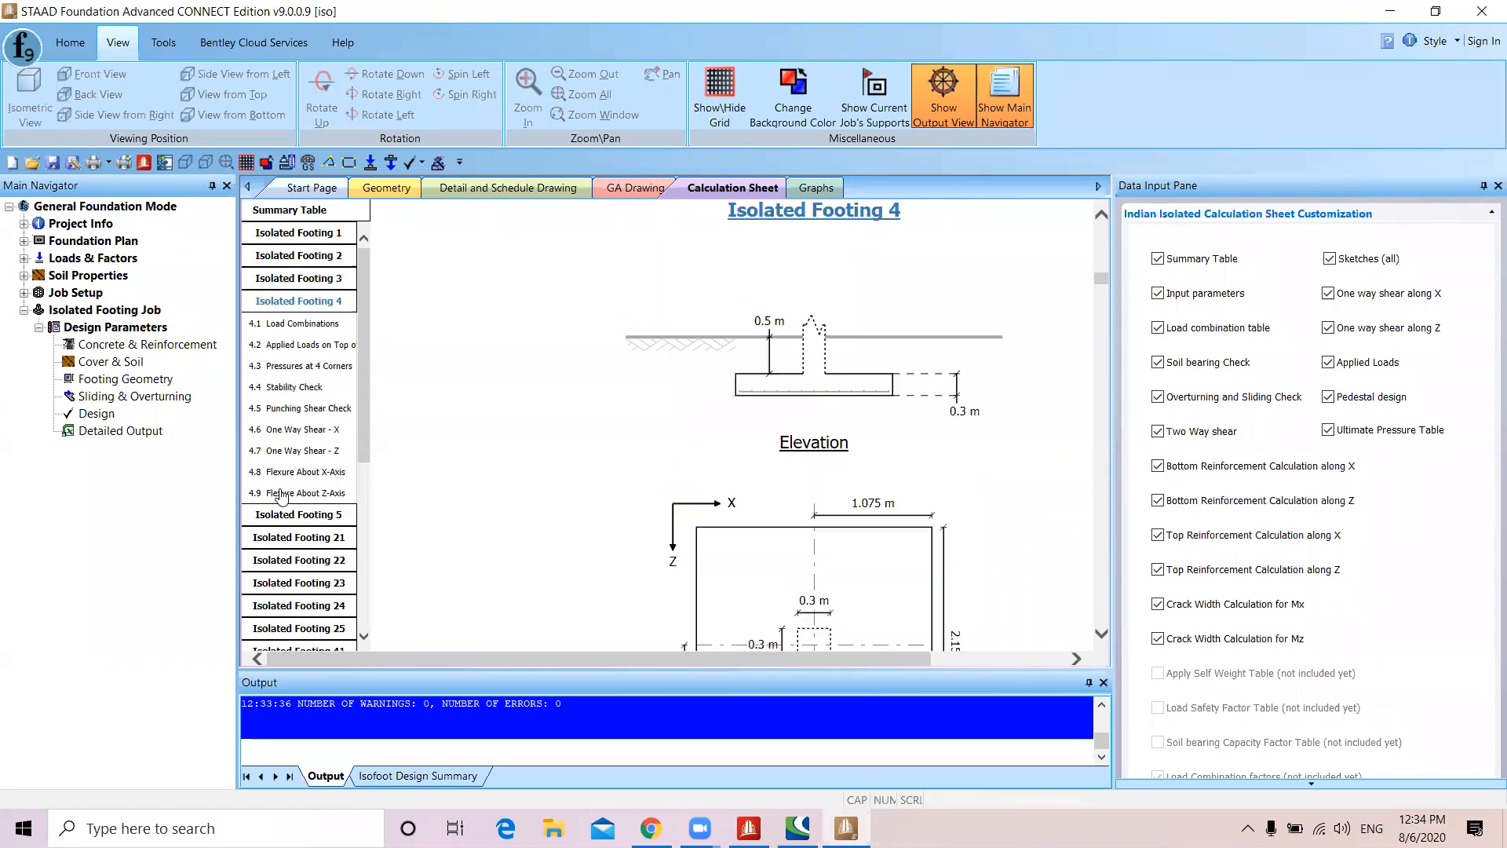
{"action": "scroll", "coordinate": [1021, 461], "scroll_direction": "down", "scroll_amount": 3}
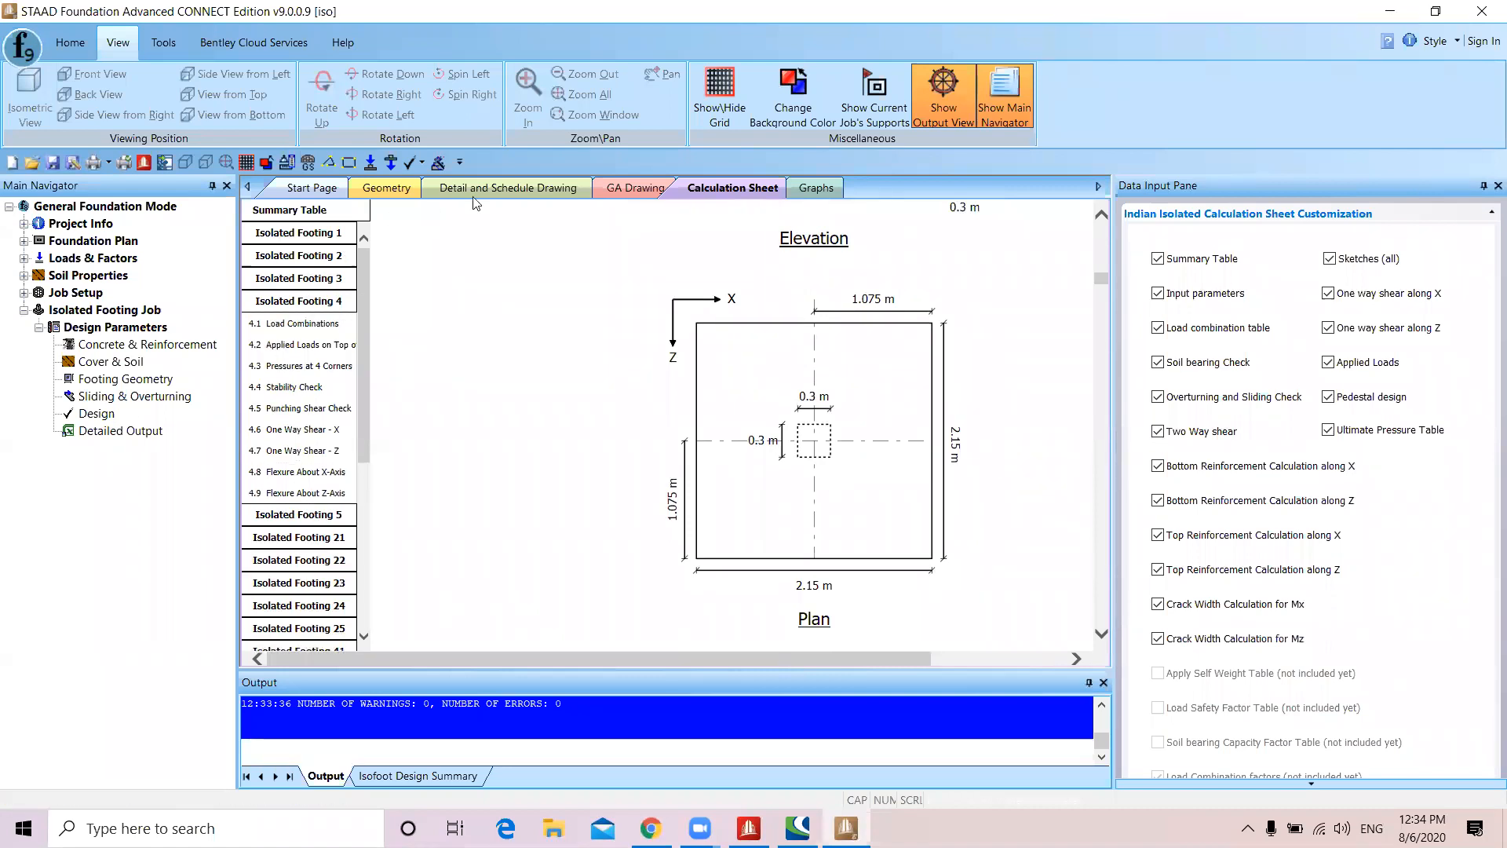
Inspect the plan dimensions of footing 1 in the detail drawing
{"action": "left_click", "coordinate": [555, 189]}
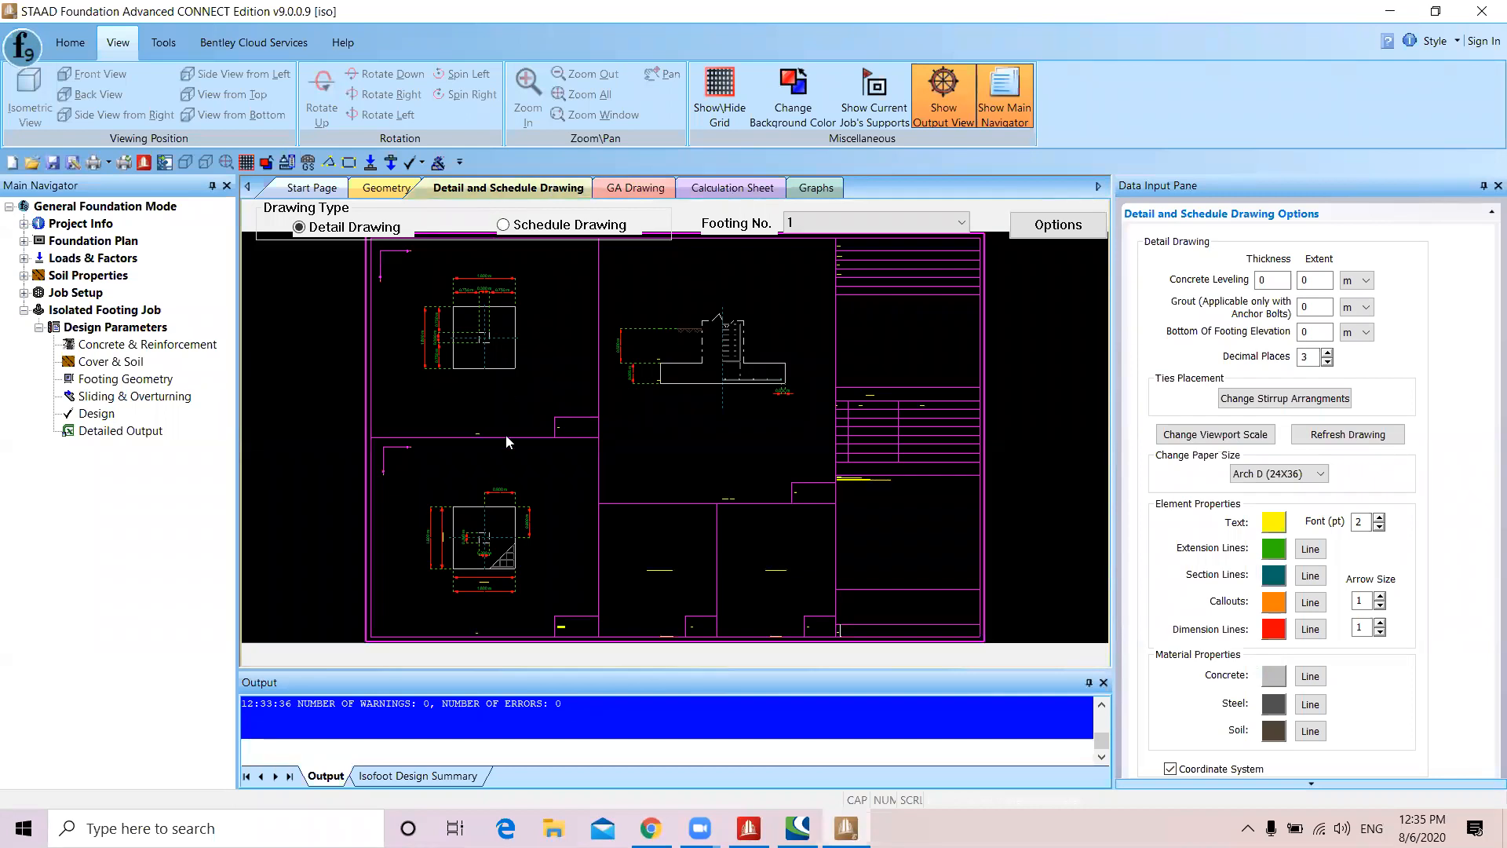
{"action": "scroll", "coordinate": [464, 526], "scroll_direction": "down", "scroll_amount": 2}
{"action": "scroll", "coordinate": [462, 526], "scroll_direction": "up", "scroll_amount": 5}
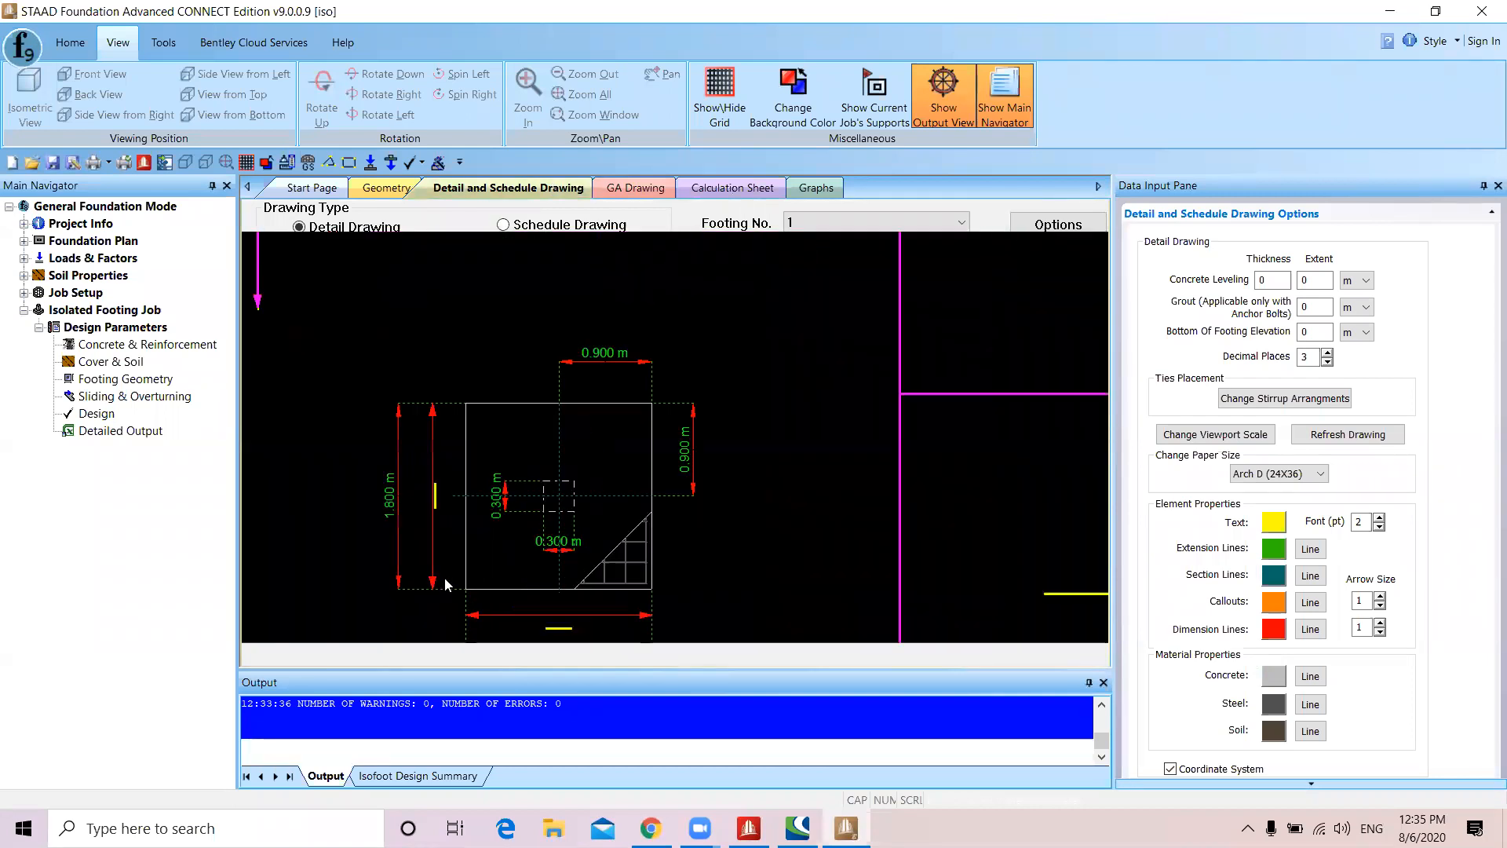
{"action": "scroll", "coordinate": [605, 527], "scroll_direction": "down", "scroll_amount": 4}
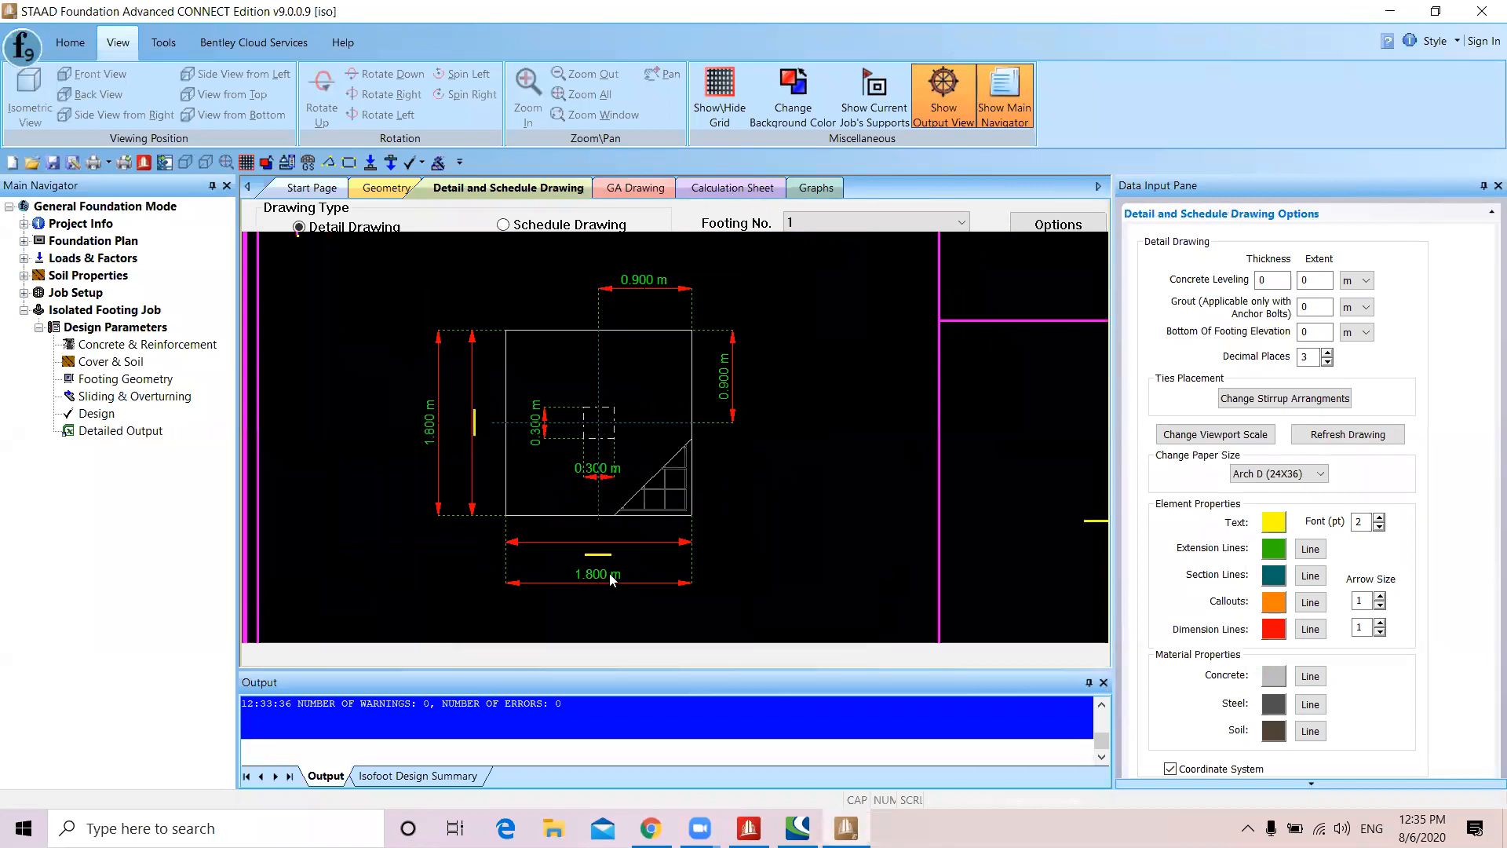
{"action": "scroll", "coordinate": [672, 493], "scroll_direction": "up", "scroll_amount": 3}
{"action": "scroll", "coordinate": [672, 493], "scroll_direction": "down", "scroll_amount": 4}
{"action": "scroll", "coordinate": [672, 494], "scroll_direction": "down", "scroll_amount": 5}
{"action": "scroll", "coordinate": [477, 406], "scroll_direction": "up", "scroll_amount": 6}
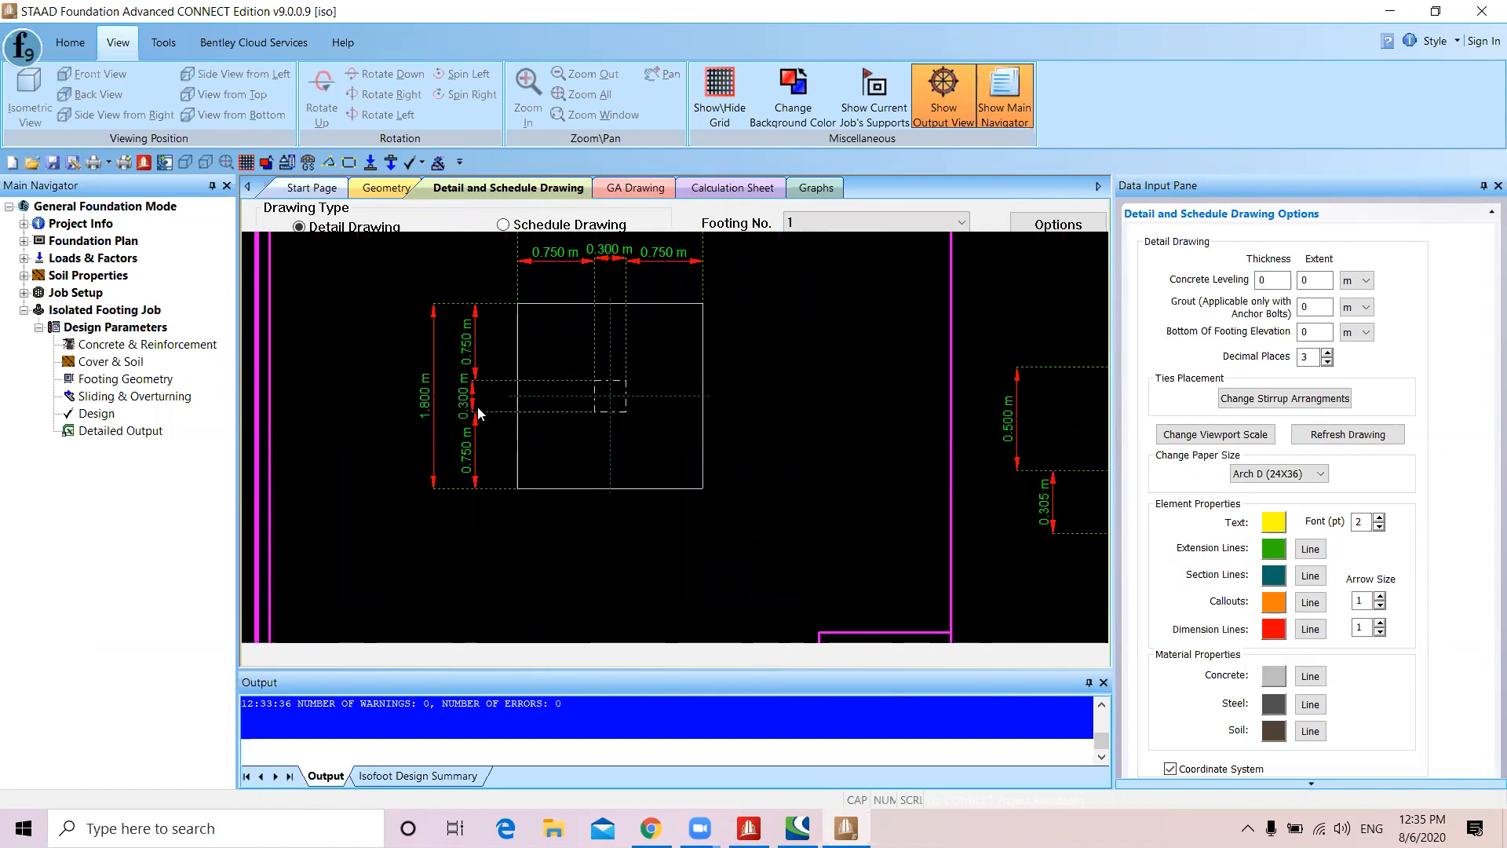
{"action": "scroll", "coordinate": [478, 407], "scroll_direction": "down", "scroll_amount": 5}
Display the schedule drawing and examine the footing sizes and the bar diameters and spacings in its table
{"action": "left_click", "coordinate": [553, 219]}
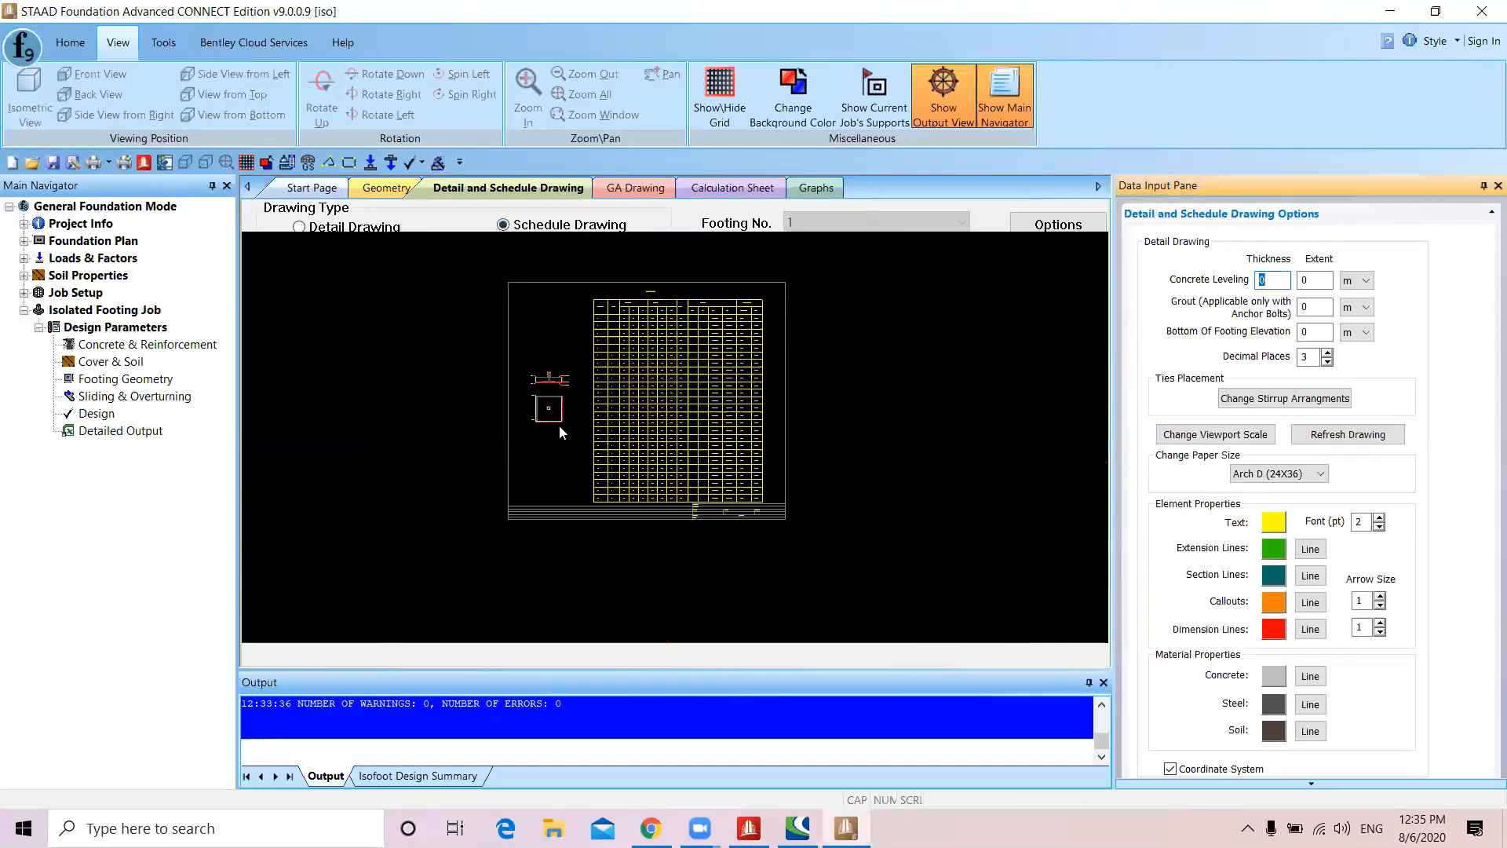
{"action": "scroll", "coordinate": [559, 396], "scroll_direction": "up", "scroll_amount": 3}
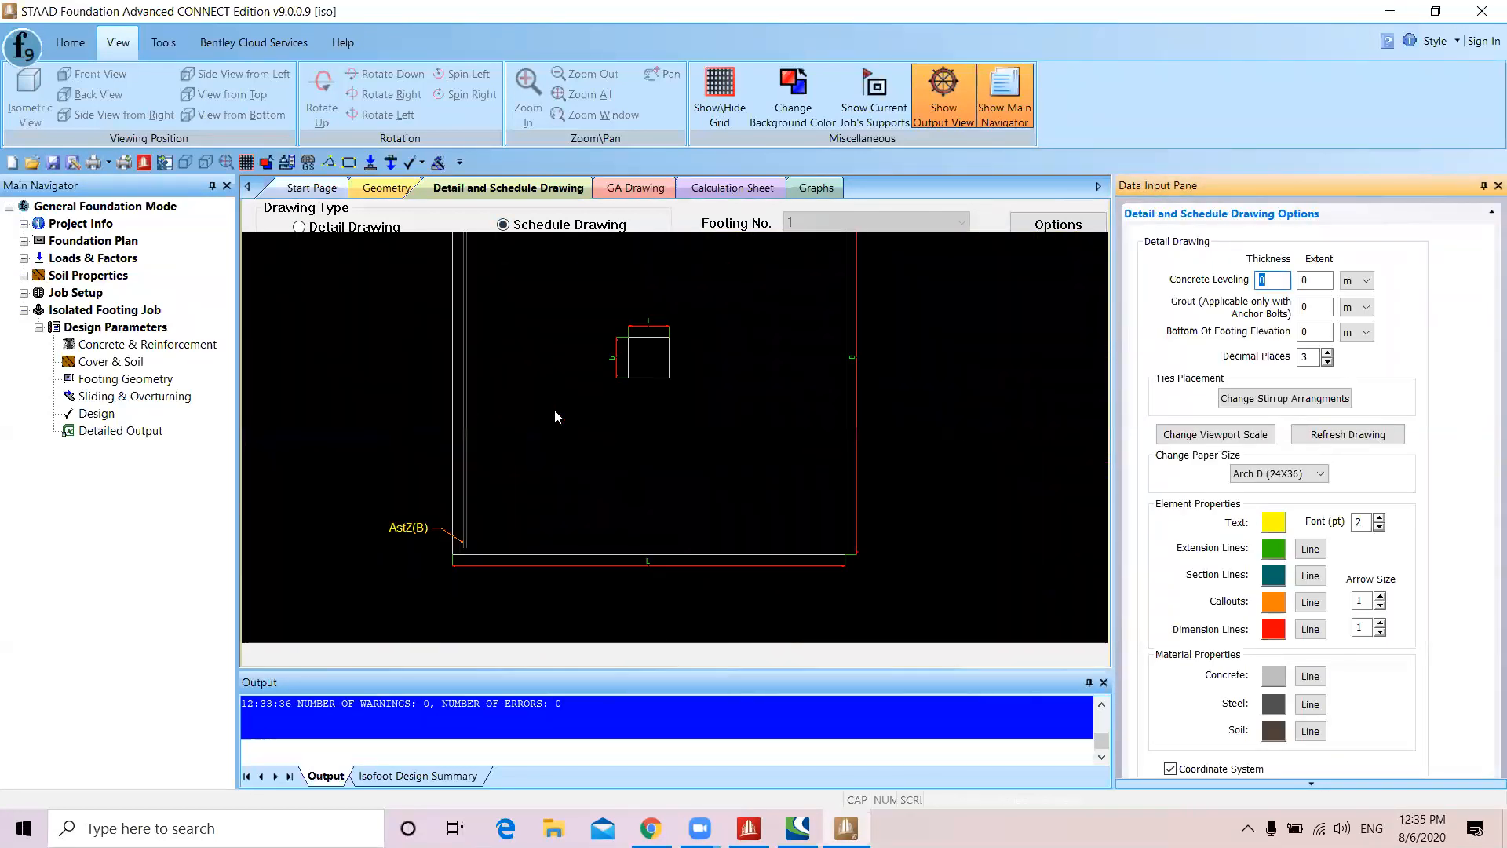
{"action": "scroll", "coordinate": [771, 416], "scroll_direction": "up", "scroll_amount": 5}
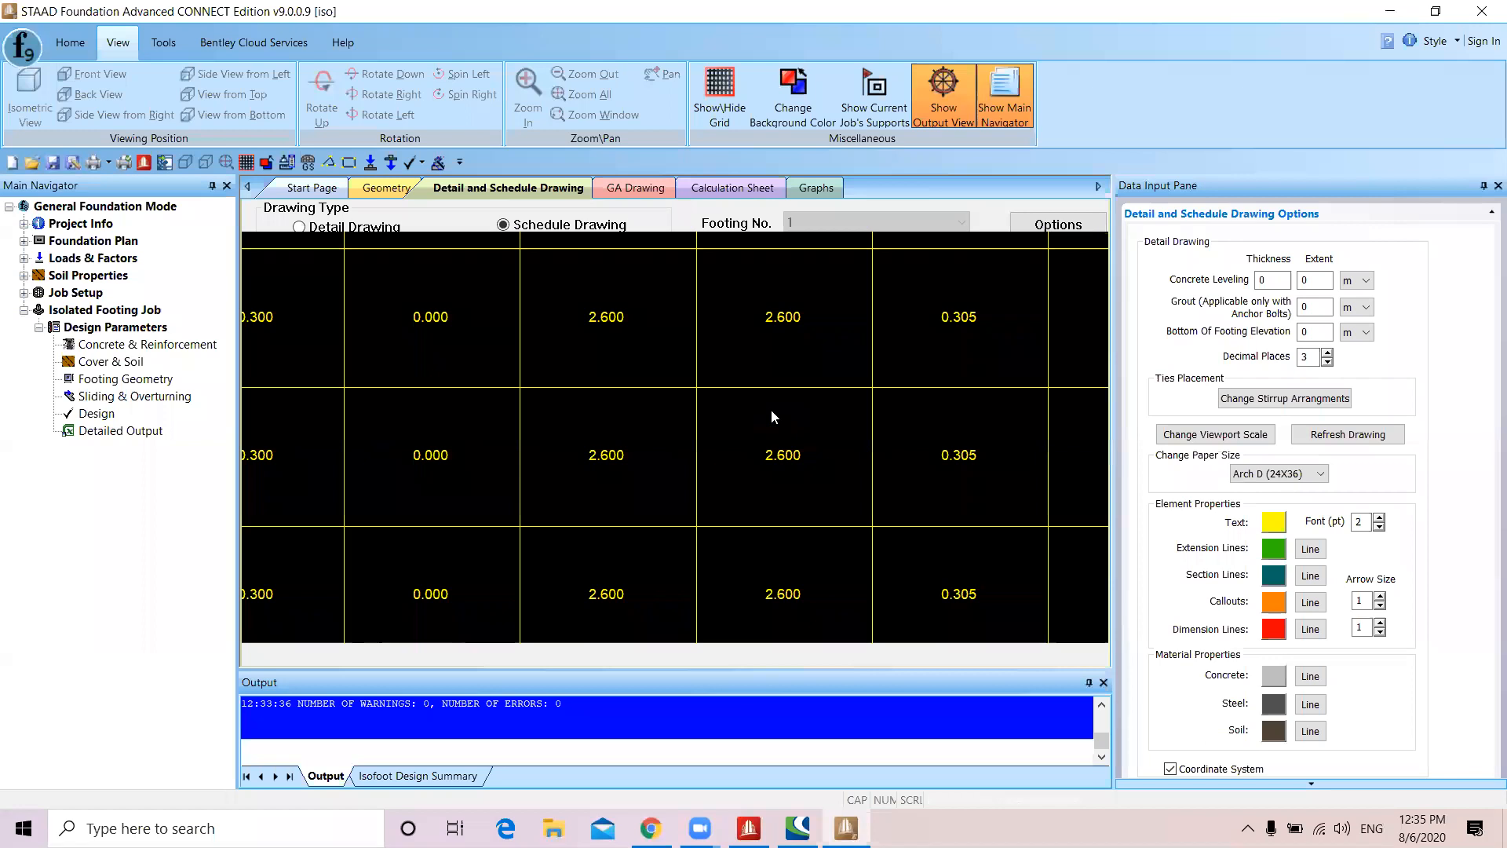
{"action": "scroll", "coordinate": [772, 414], "scroll_direction": "down", "scroll_amount": 4}
{"action": "scroll", "coordinate": [964, 386], "scroll_direction": "up", "scroll_amount": 9}
{"action": "middle_click_drag", "start_coordinate": [939, 441], "coordinate": [729, 429]}
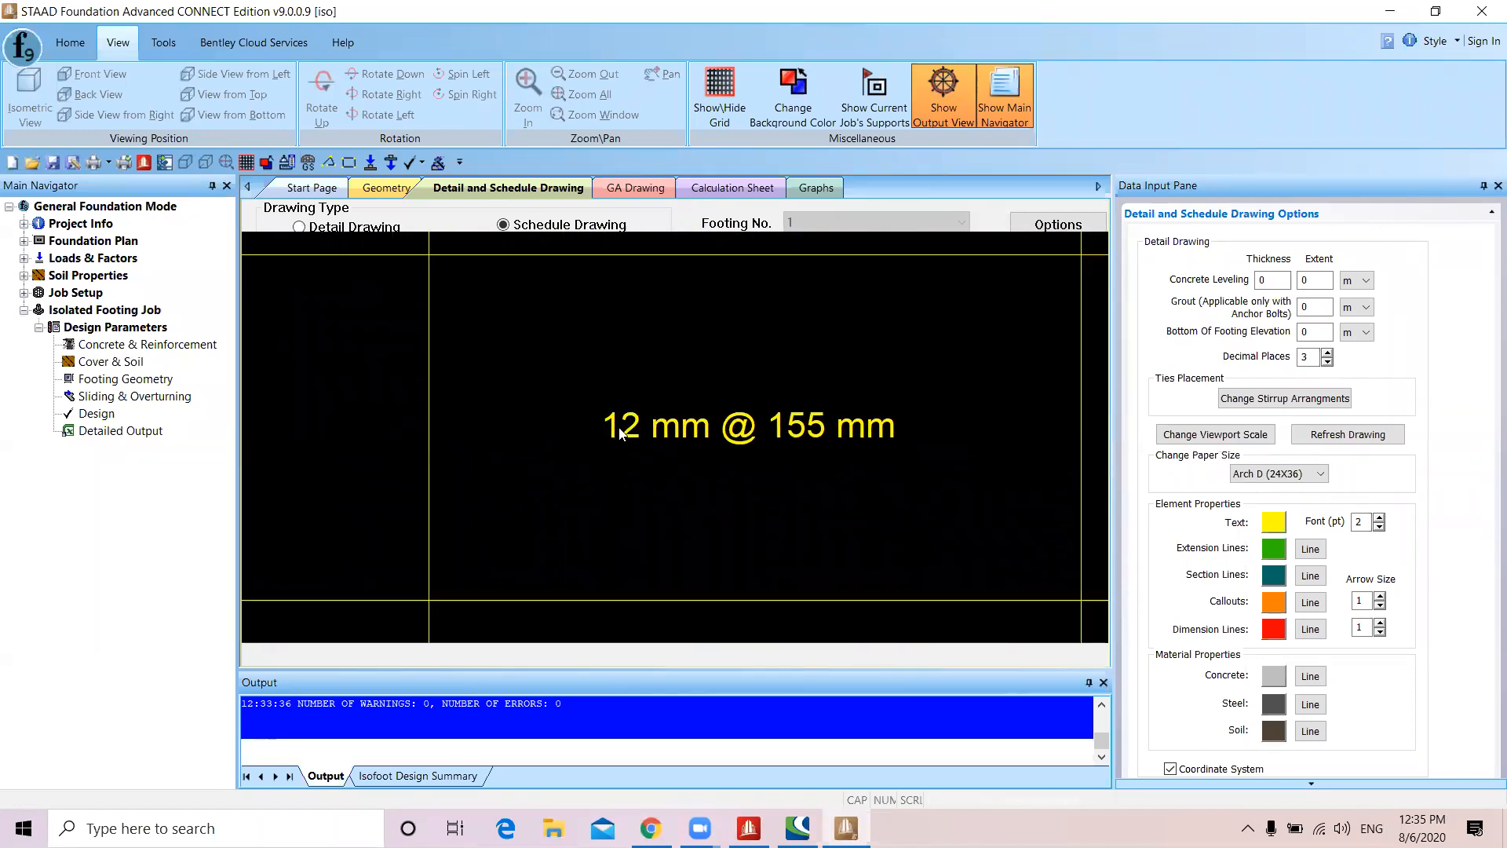
{"action": "scroll", "coordinate": [789, 435], "scroll_direction": "down", "scroll_amount": 6}
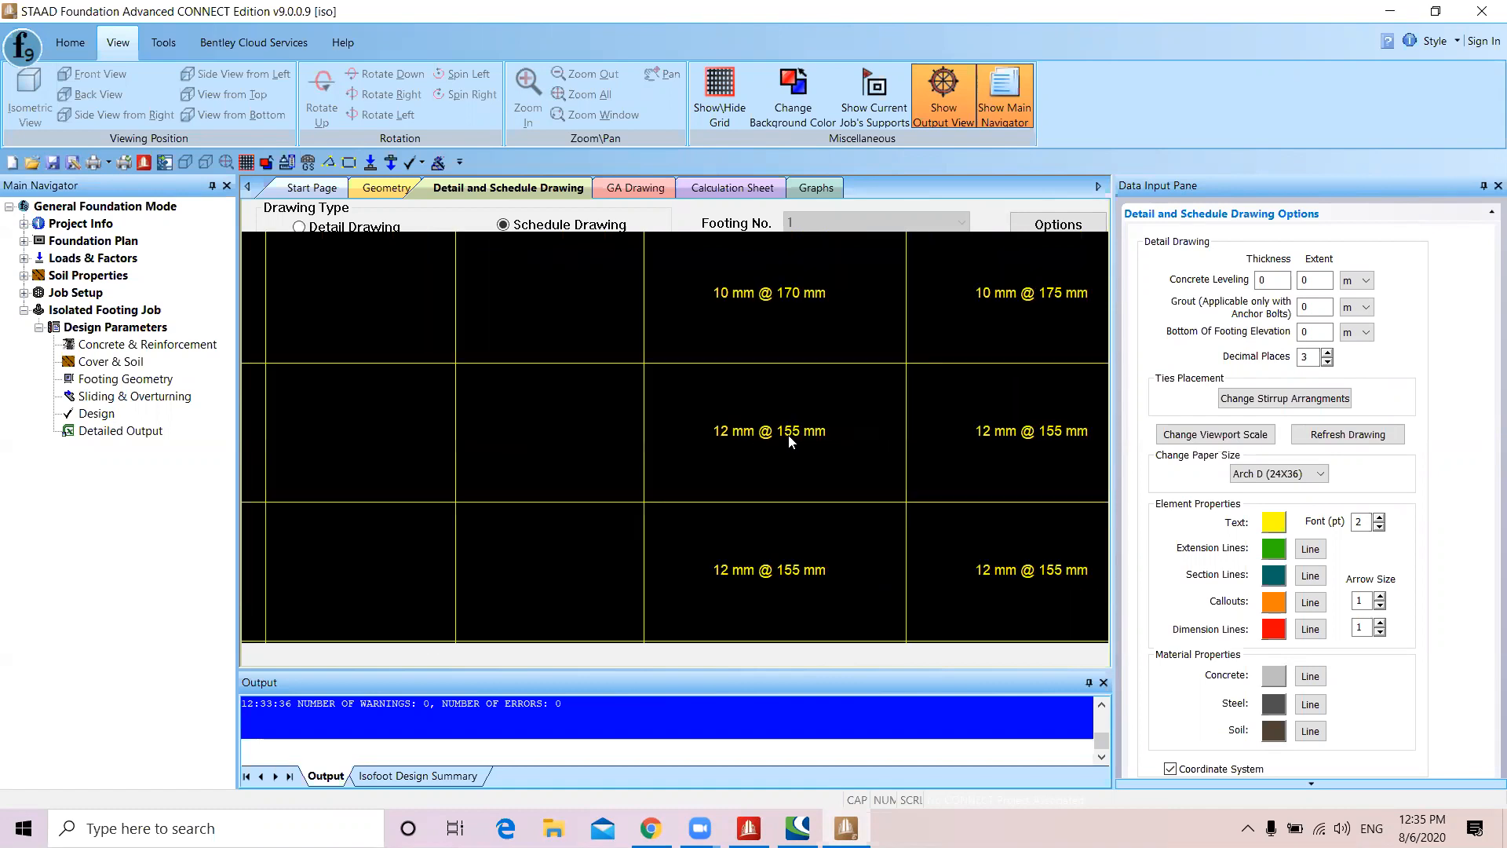
{"action": "mouse_move", "coordinate": [788, 436]}
{"action": "middle_mouse_down"}
{"action": "mouse_move", "coordinate": [626, 540]}
{"action": "mouse_move", "coordinate": [618, 561]}
{"action": "middle_mouse_up"}
{"action": "scroll", "coordinate": [678, 341], "scroll_direction": "down", "scroll_amount": 4}
{"action": "scroll", "coordinate": [656, 353], "scroll_direction": "up", "scroll_amount": 8}
{"action": "scroll", "coordinate": [628, 370], "scroll_direction": "down", "scroll_amount": 6}
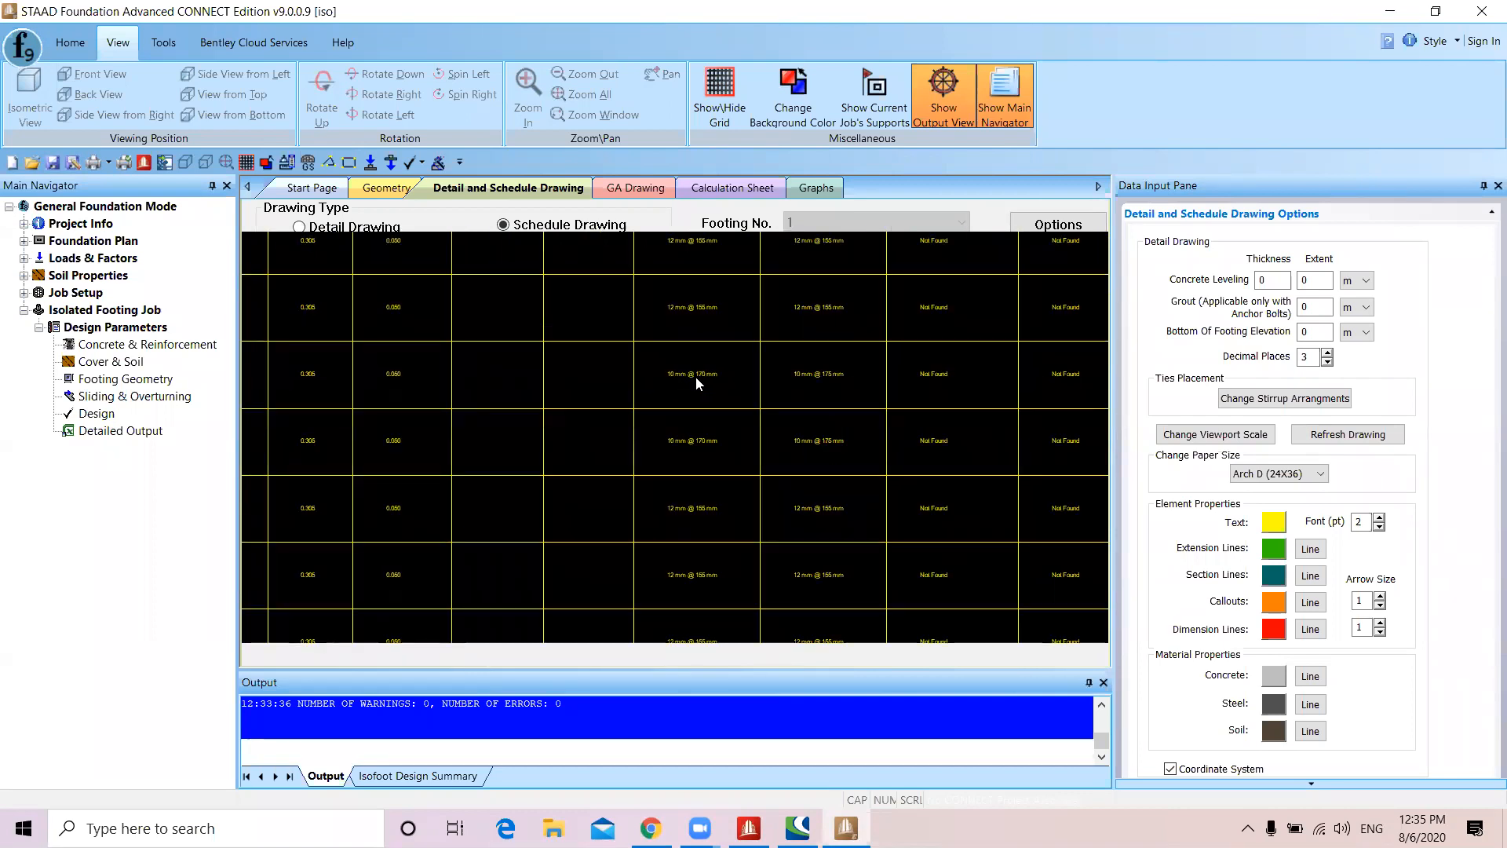
{"action": "scroll", "coordinate": [695, 377], "scroll_direction": "up", "scroll_amount": 5}
{"action": "scroll", "coordinate": [693, 381], "scroll_direction": "up", "scroll_amount": 3}
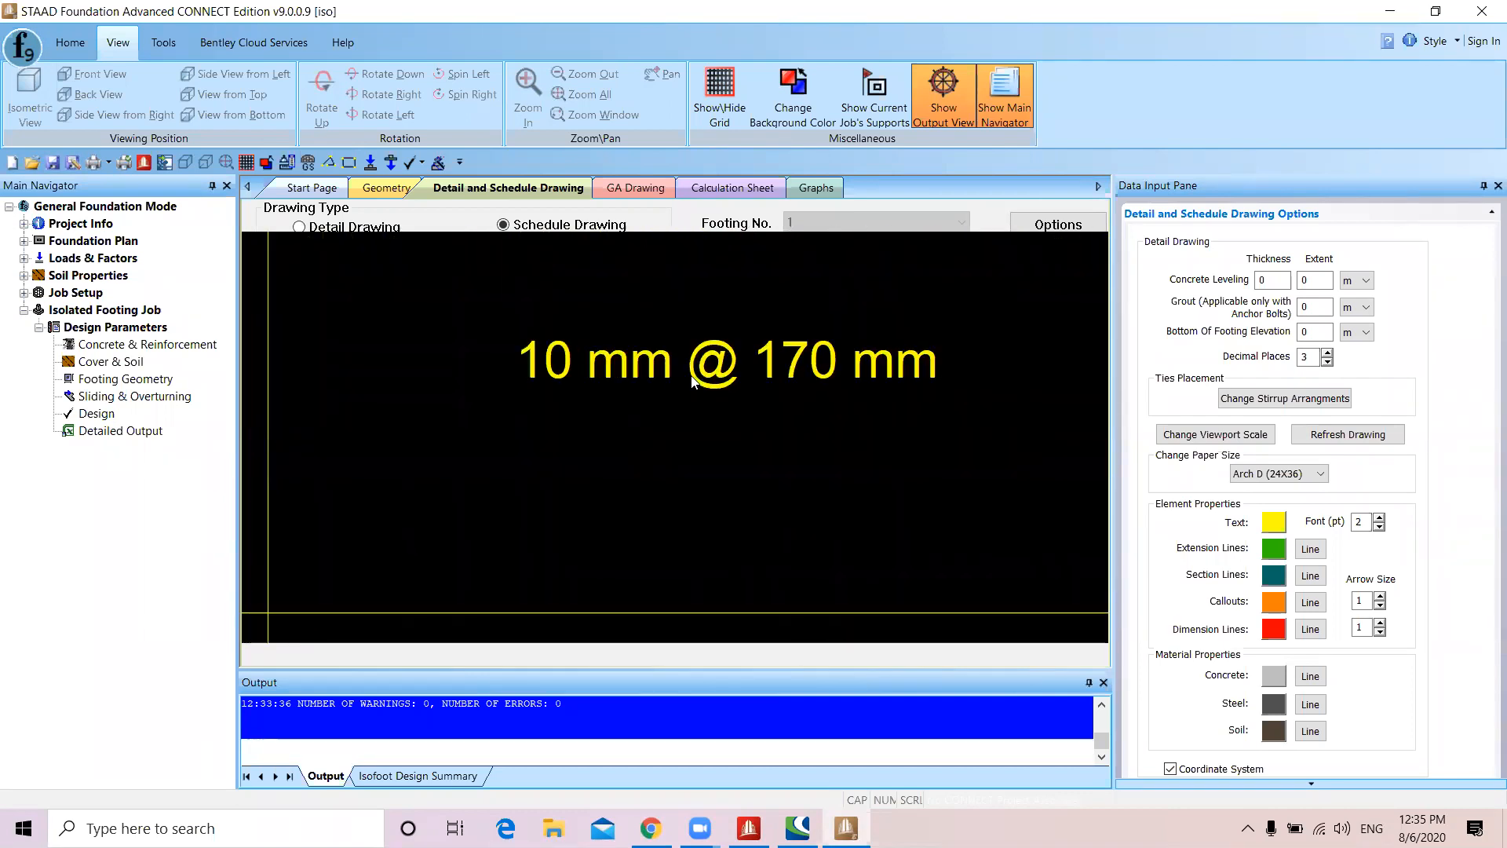
Read the footing marks, footing numbers and column sizes in the schedule table rows around F9 to F12
{"action": "scroll", "coordinate": [693, 380], "scroll_direction": "down", "scroll_amount": 5}
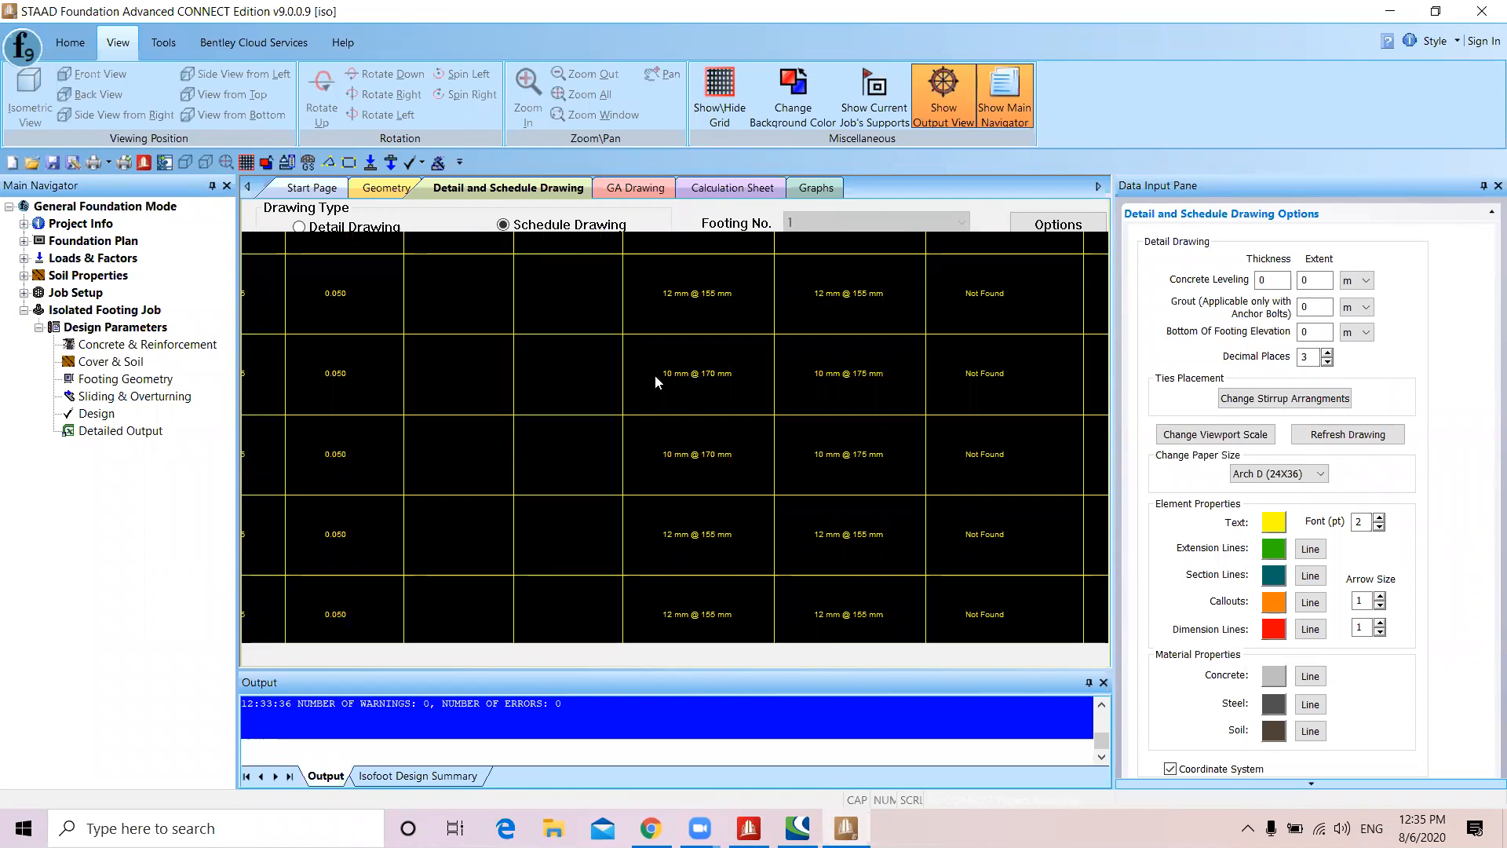
{"action": "scroll", "coordinate": [619, 386], "scroll_direction": "down", "scroll_amount": 5}
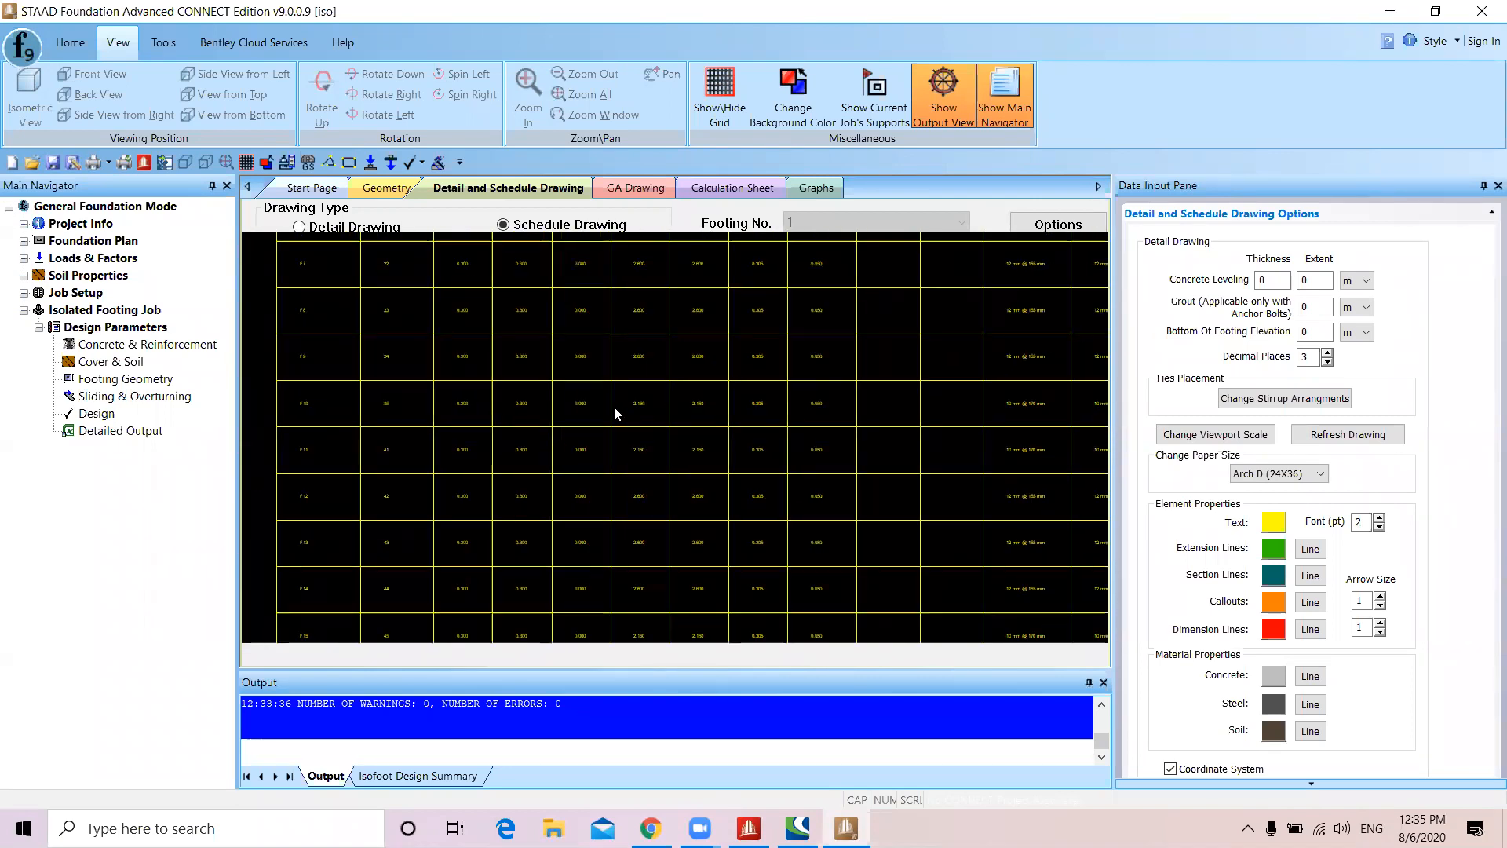
{"action": "scroll", "coordinate": [348, 413], "scroll_direction": "up", "scroll_amount": 5}
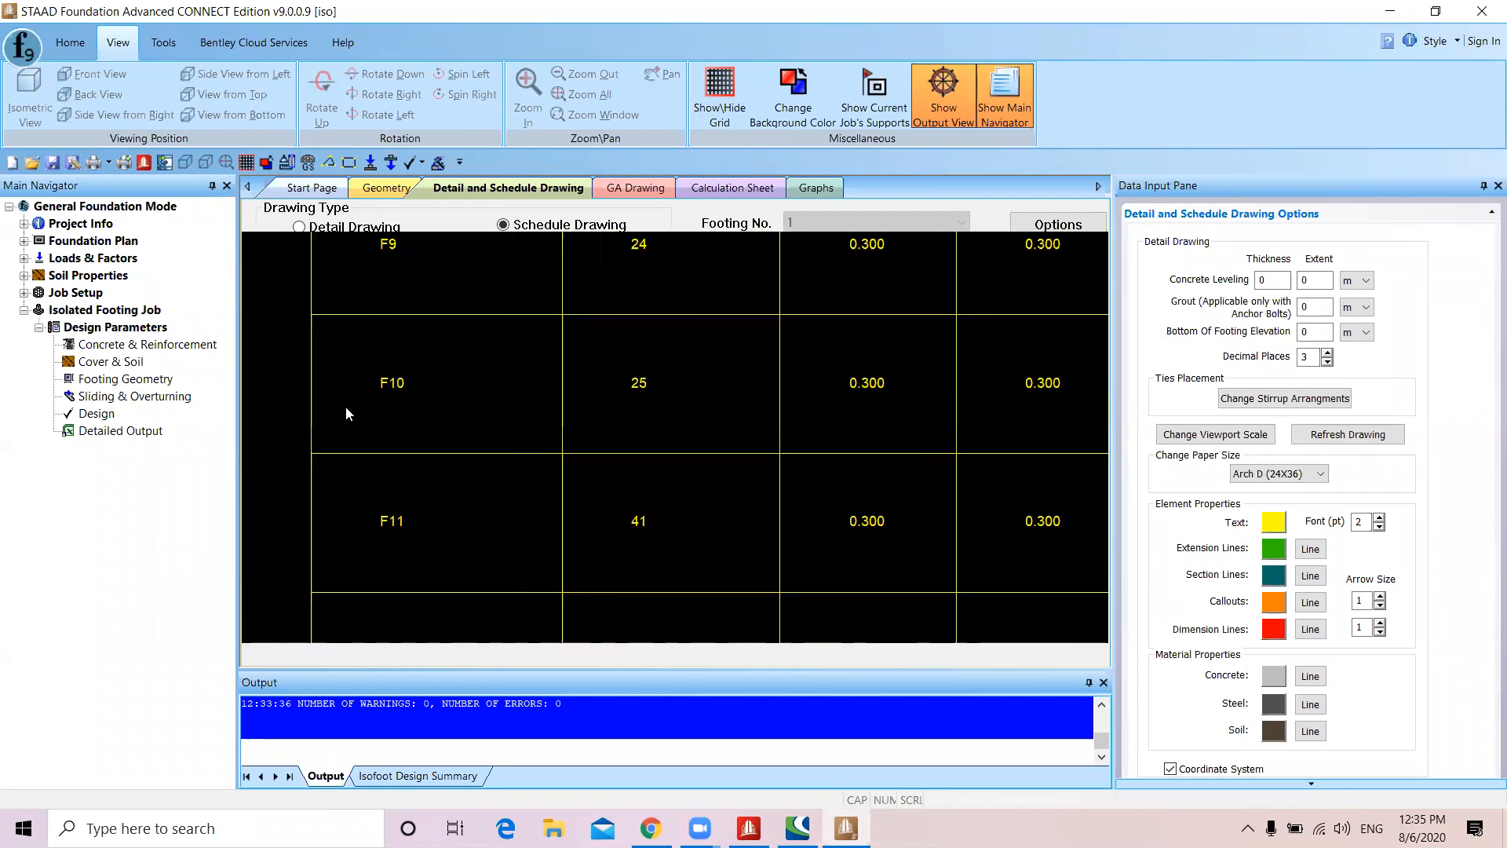
{"action": "scroll", "coordinate": [346, 409], "scroll_direction": "down", "scroll_amount": 2}
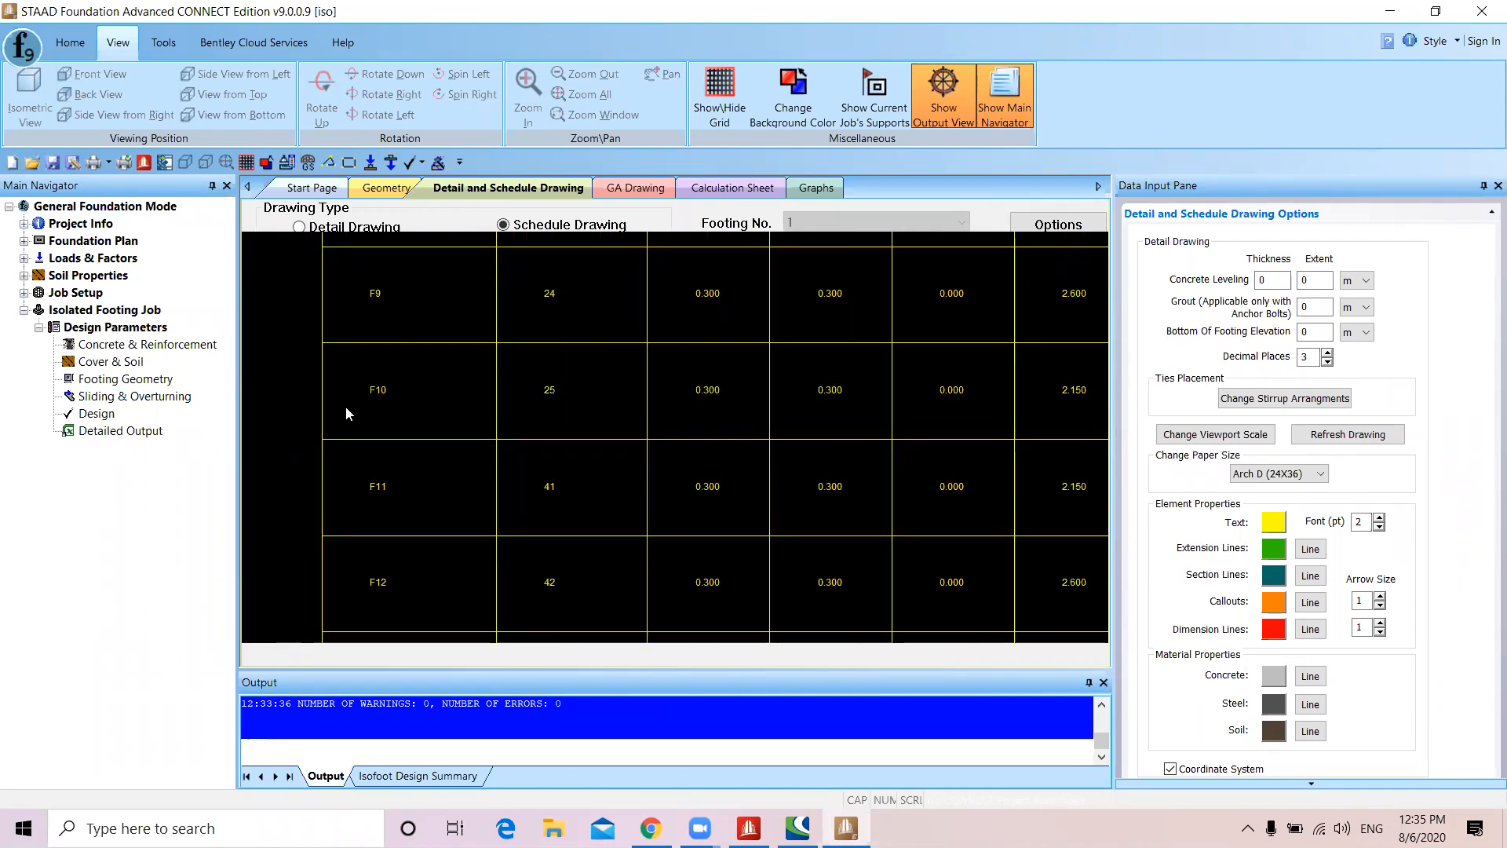
Display the general arrangement drawing and examine the footing layout, column positions and footing labels across the grid
{"action": "scroll", "coordinate": [345, 407], "scroll_direction": "down", "scroll_amount": 2}
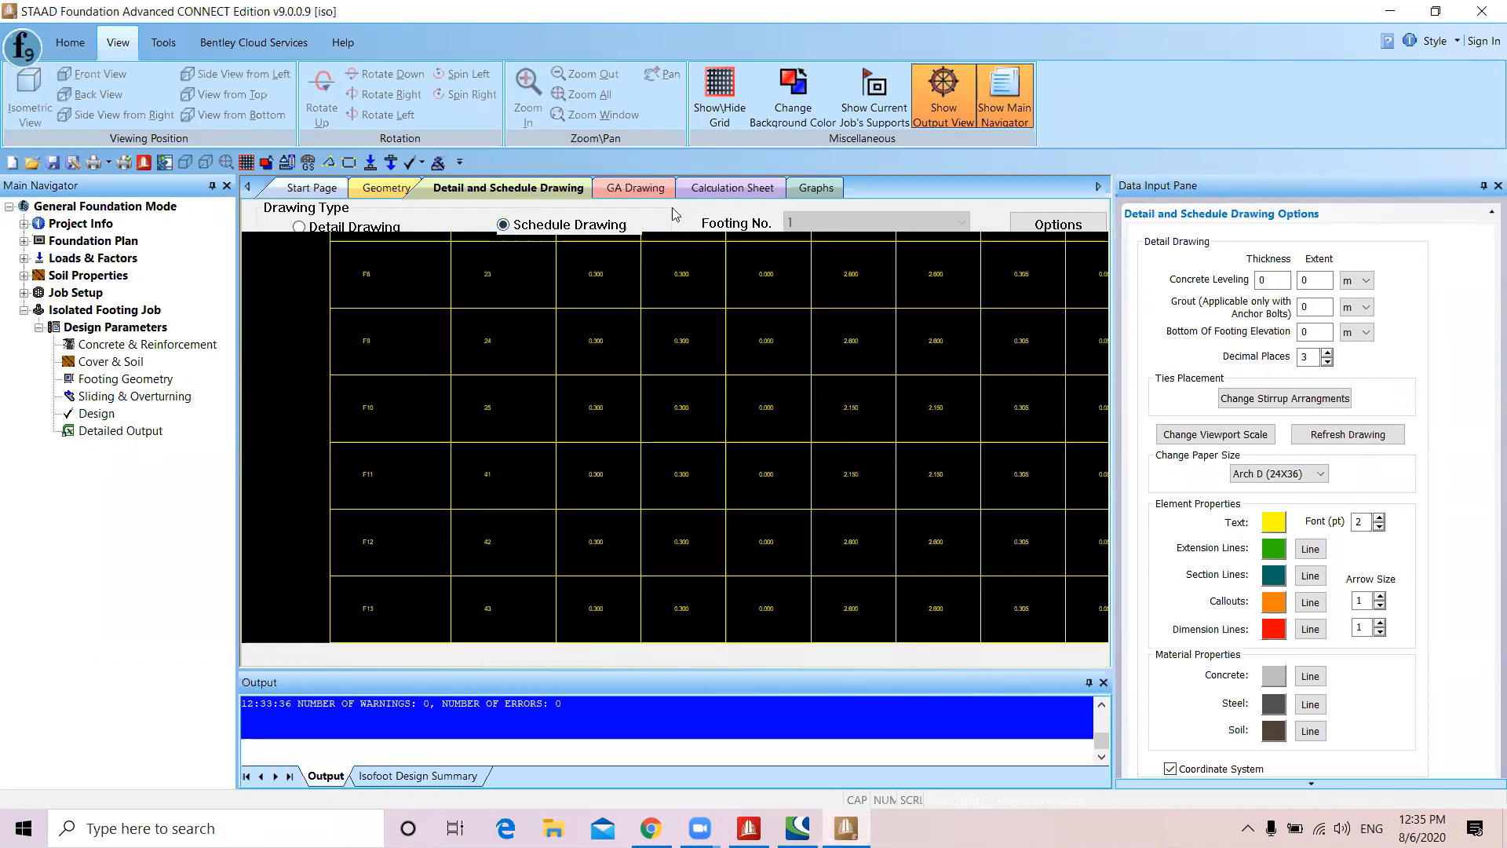
{"action": "left_click", "coordinate": [638, 190]}
{"action": "scroll", "coordinate": [617, 481], "scroll_direction": "up", "scroll_amount": 2}
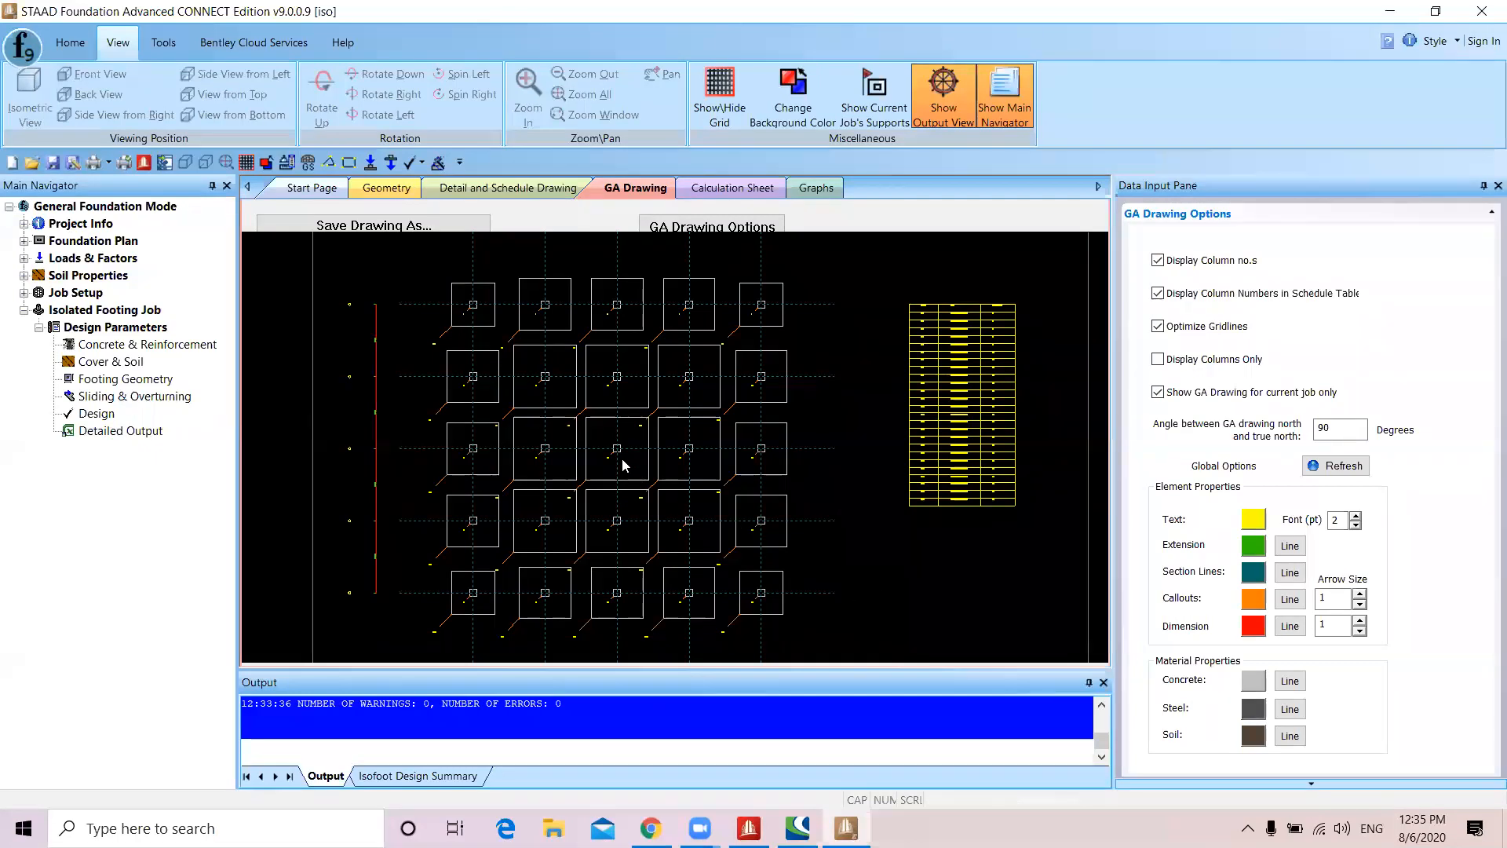
{"action": "scroll", "coordinate": [628, 457], "scroll_direction": "up", "scroll_amount": 2}
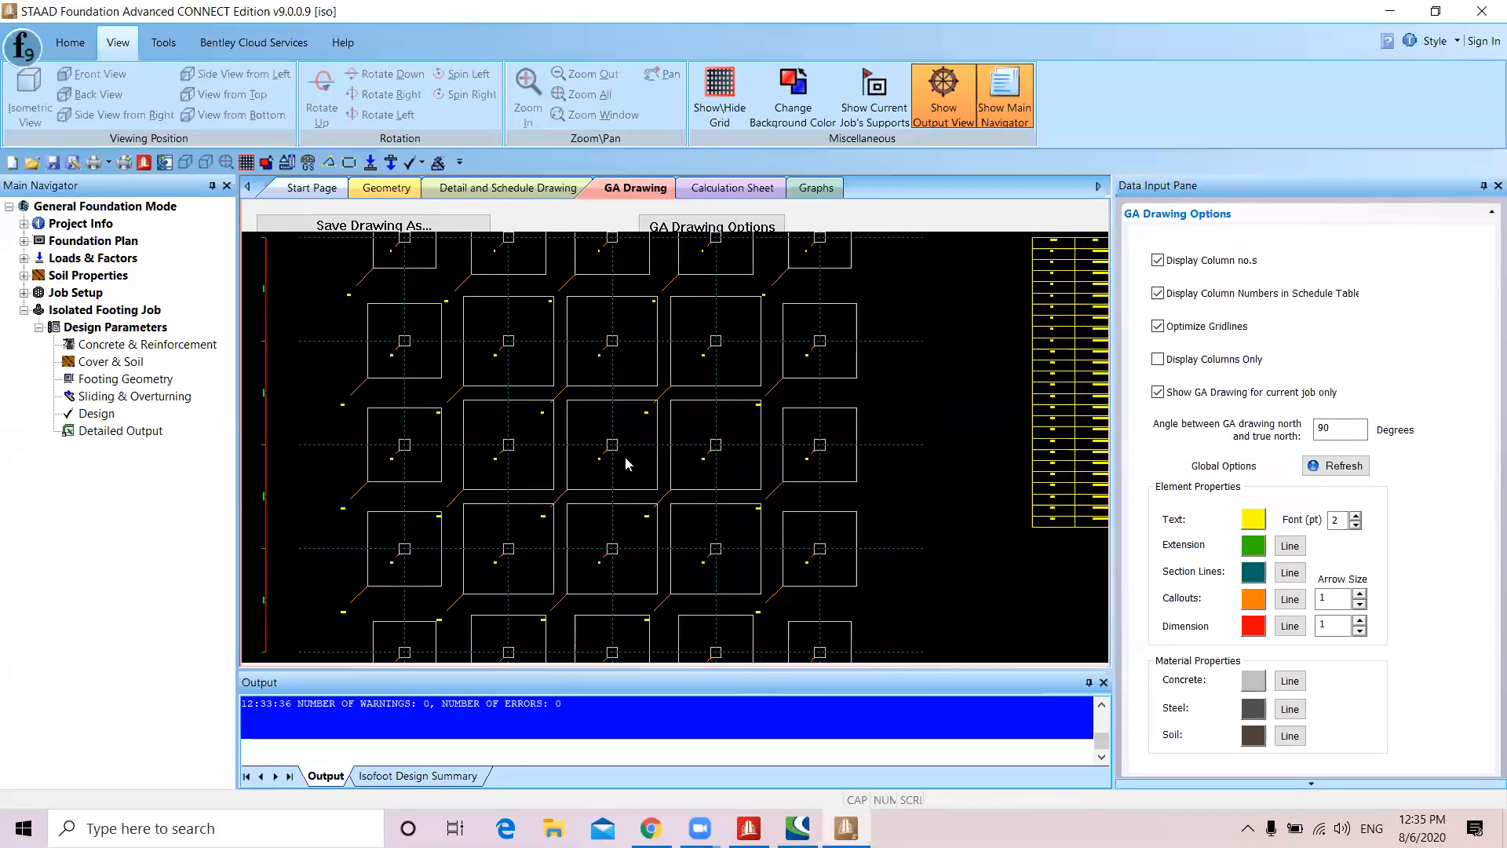
{"action": "scroll", "coordinate": [625, 457], "scroll_direction": "down", "scroll_amount": 2}
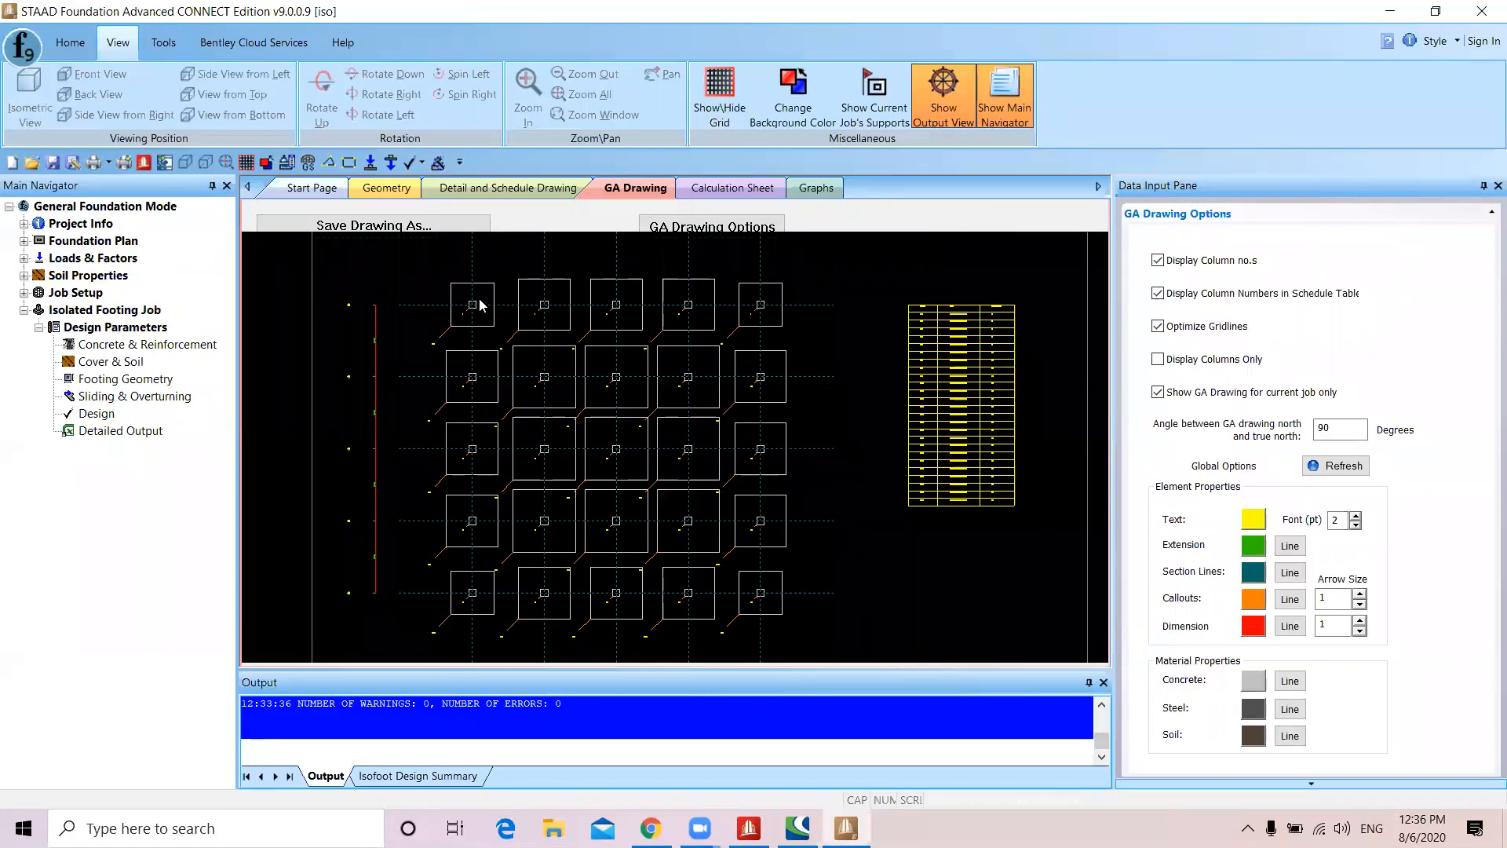
{"action": "left_click", "coordinate": [644, 153]}
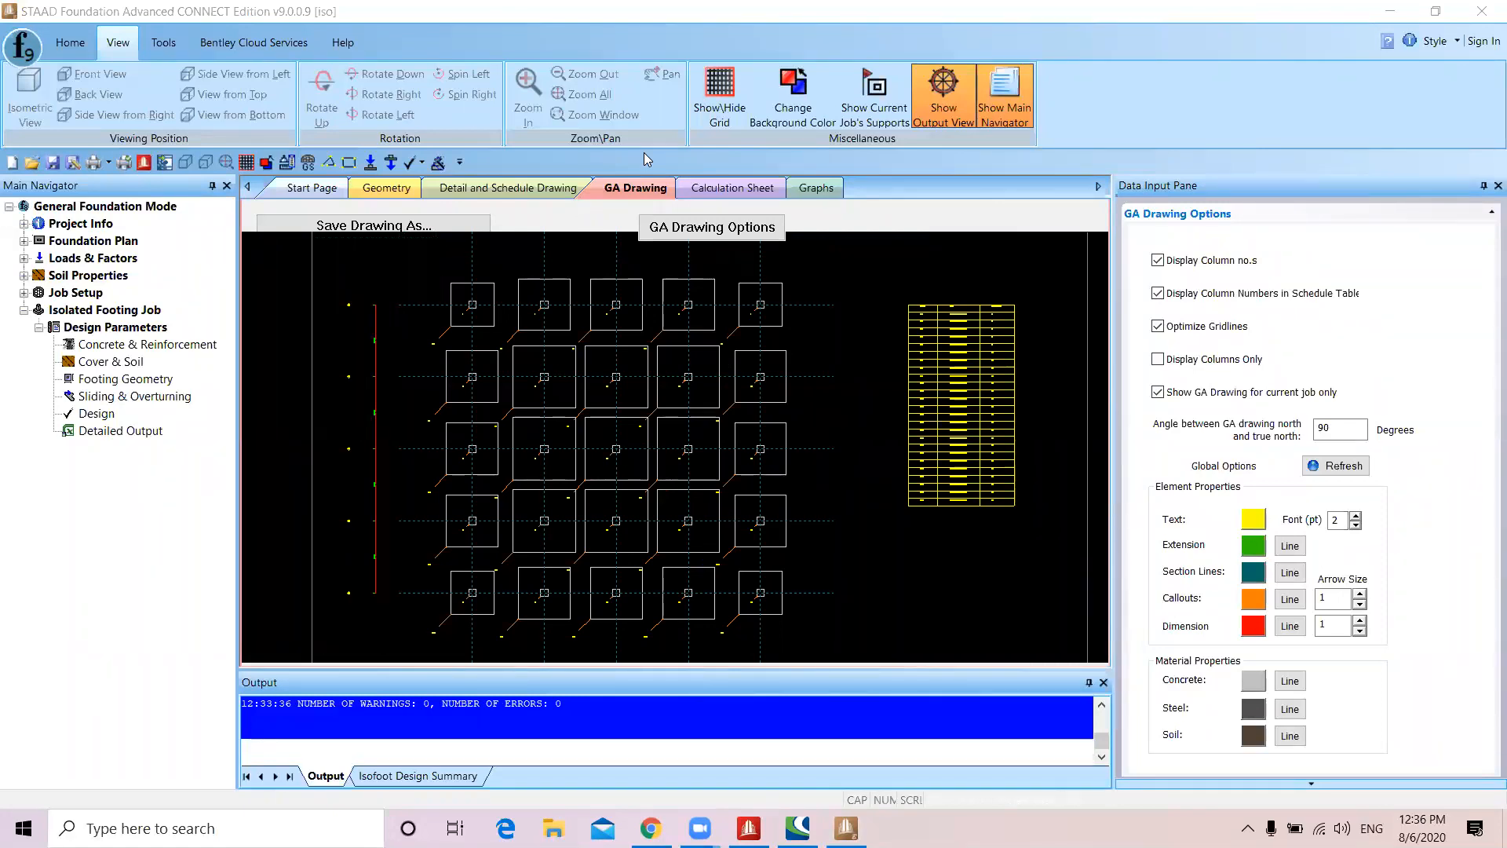
{"action": "scroll", "coordinate": [501, 580], "scroll_direction": "up", "scroll_amount": 2}
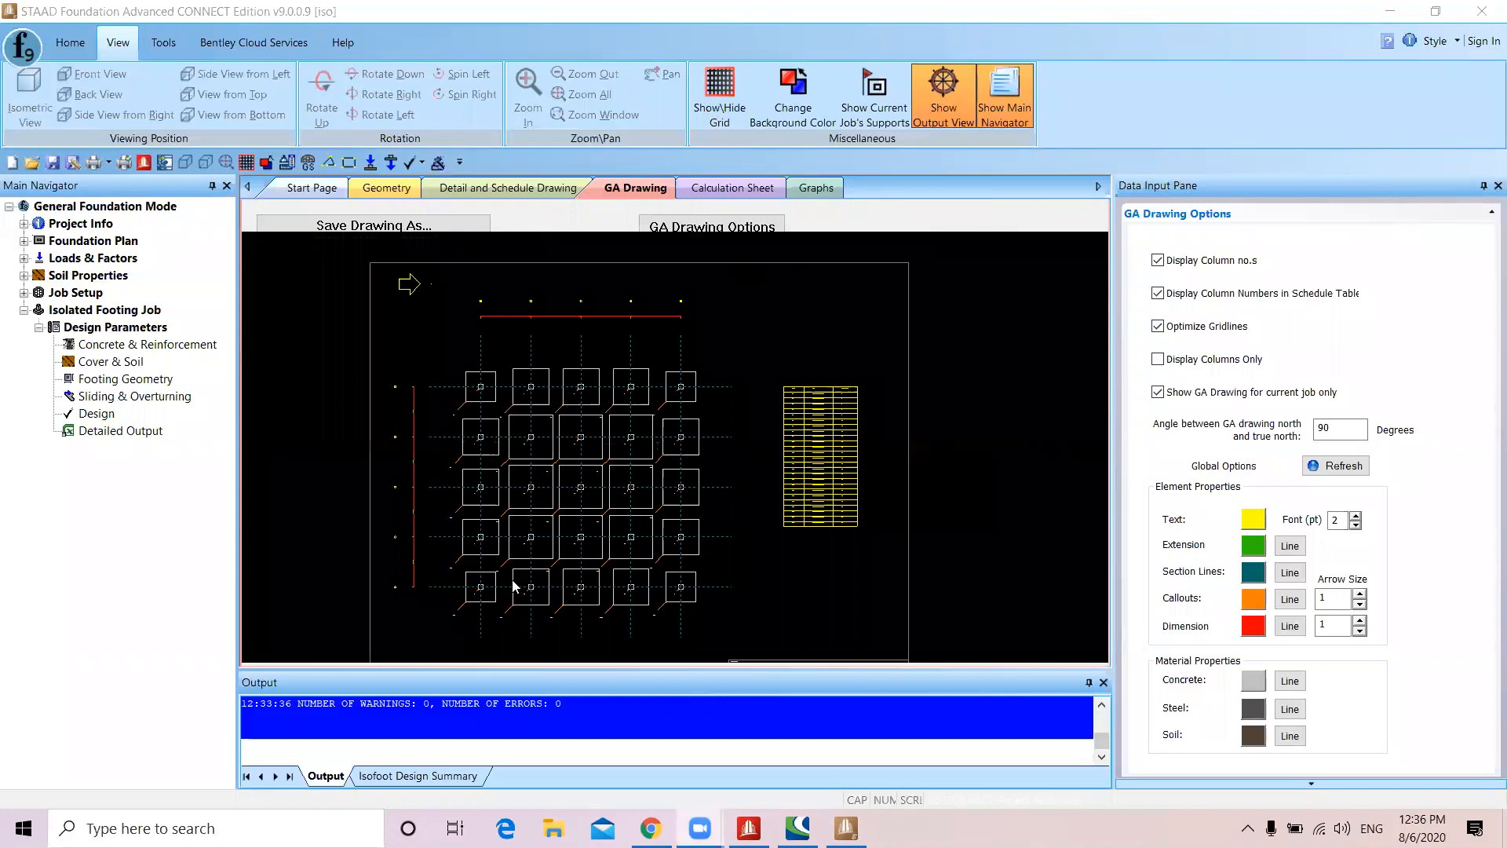
{"action": "scroll", "coordinate": [560, 620], "scroll_direction": "up", "scroll_amount": 2}
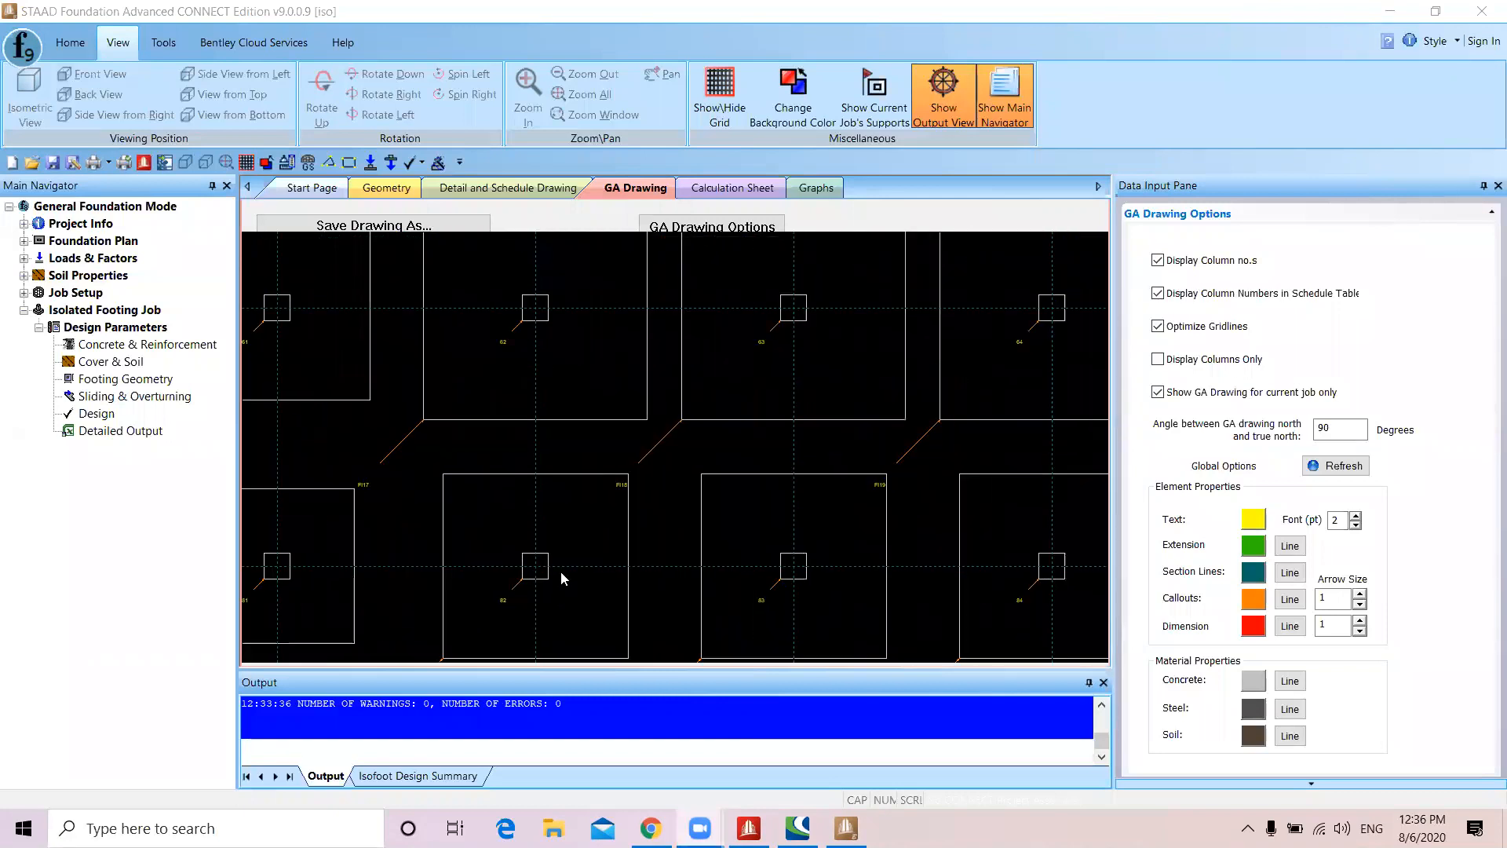
{"action": "scroll", "coordinate": [524, 530], "scroll_direction": "down", "scroll_amount": 2}
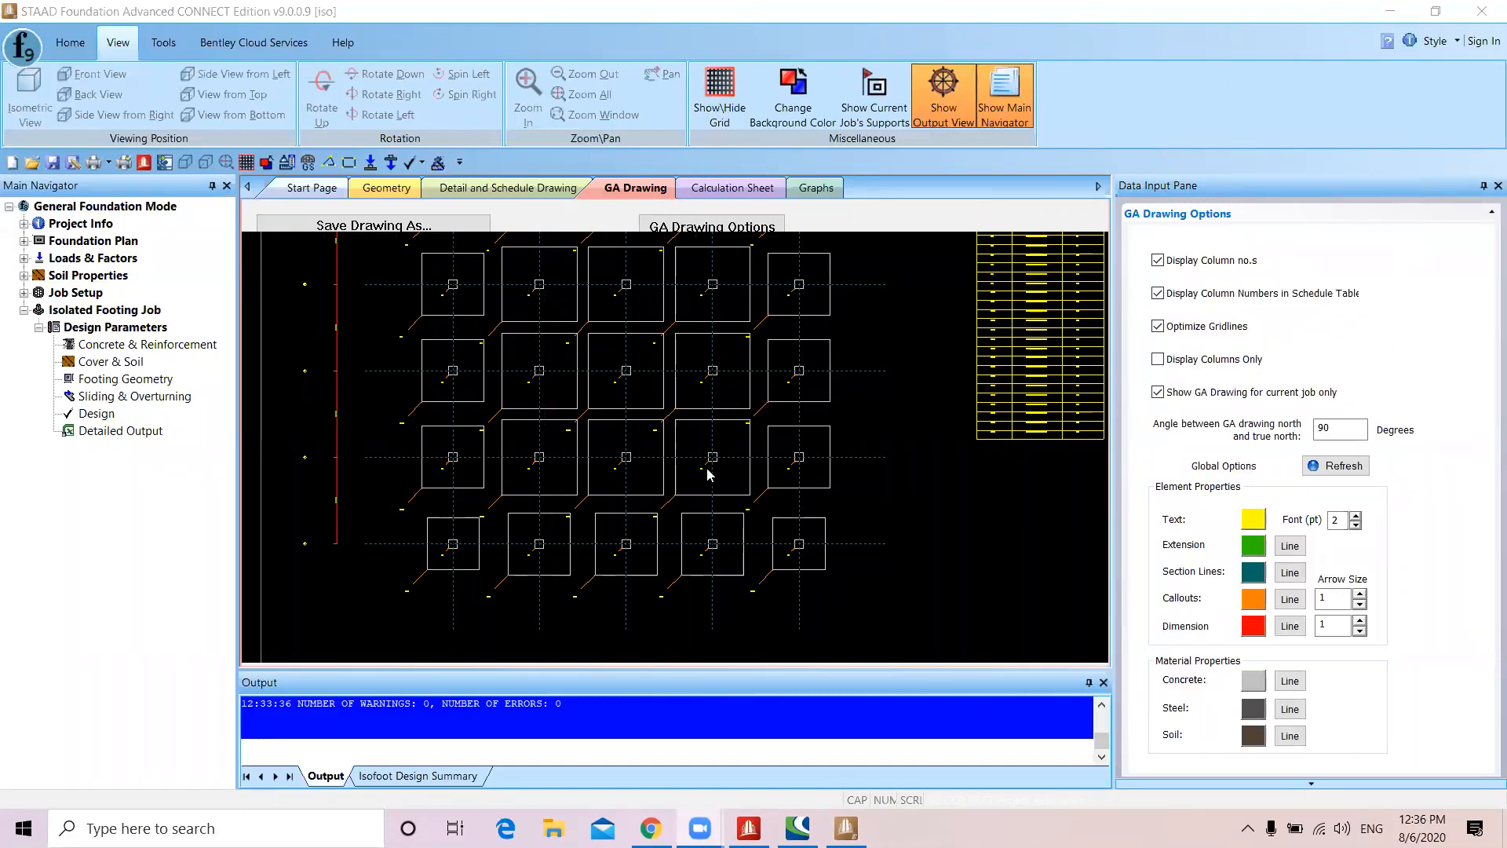
{"action": "scroll", "coordinate": [708, 474], "scroll_direction": "up", "scroll_amount": 1}
{"action": "scroll", "coordinate": [708, 474], "scroll_direction": "down", "scroll_amount": 2}
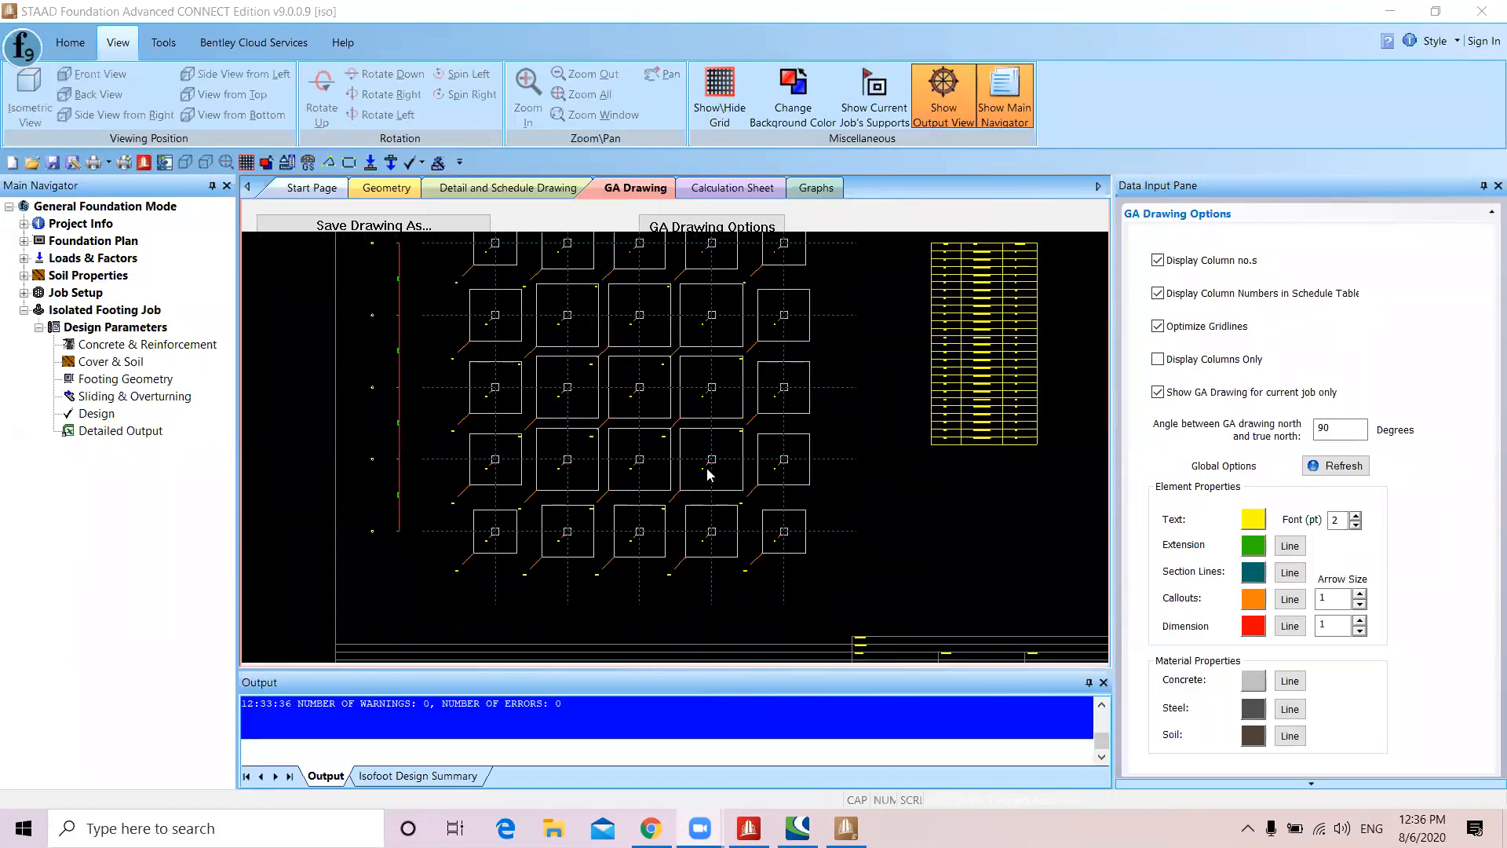
Read the footing marks, footing sizes and column numbers in the general arrangement drawing's schedule table
{"action": "scroll", "coordinate": [925, 366], "scroll_direction": "up", "scroll_amount": 4}
{"action": "scroll", "coordinate": [866, 373], "scroll_direction": "up", "scroll_amount": 5}
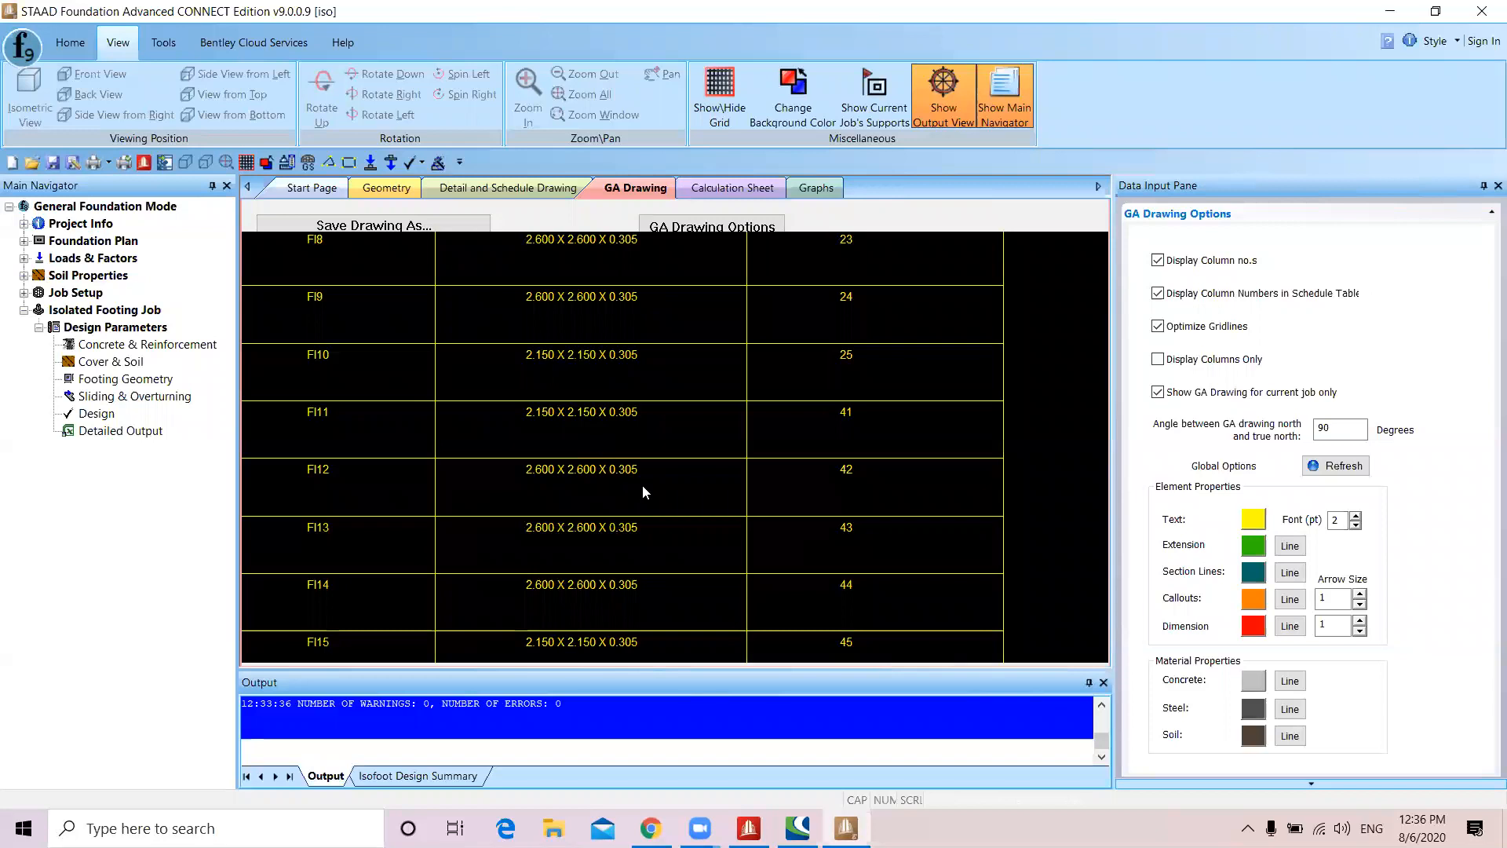
{"action": "middle_click_drag", "start_coordinate": [641, 491], "coordinate": [665, 438]}
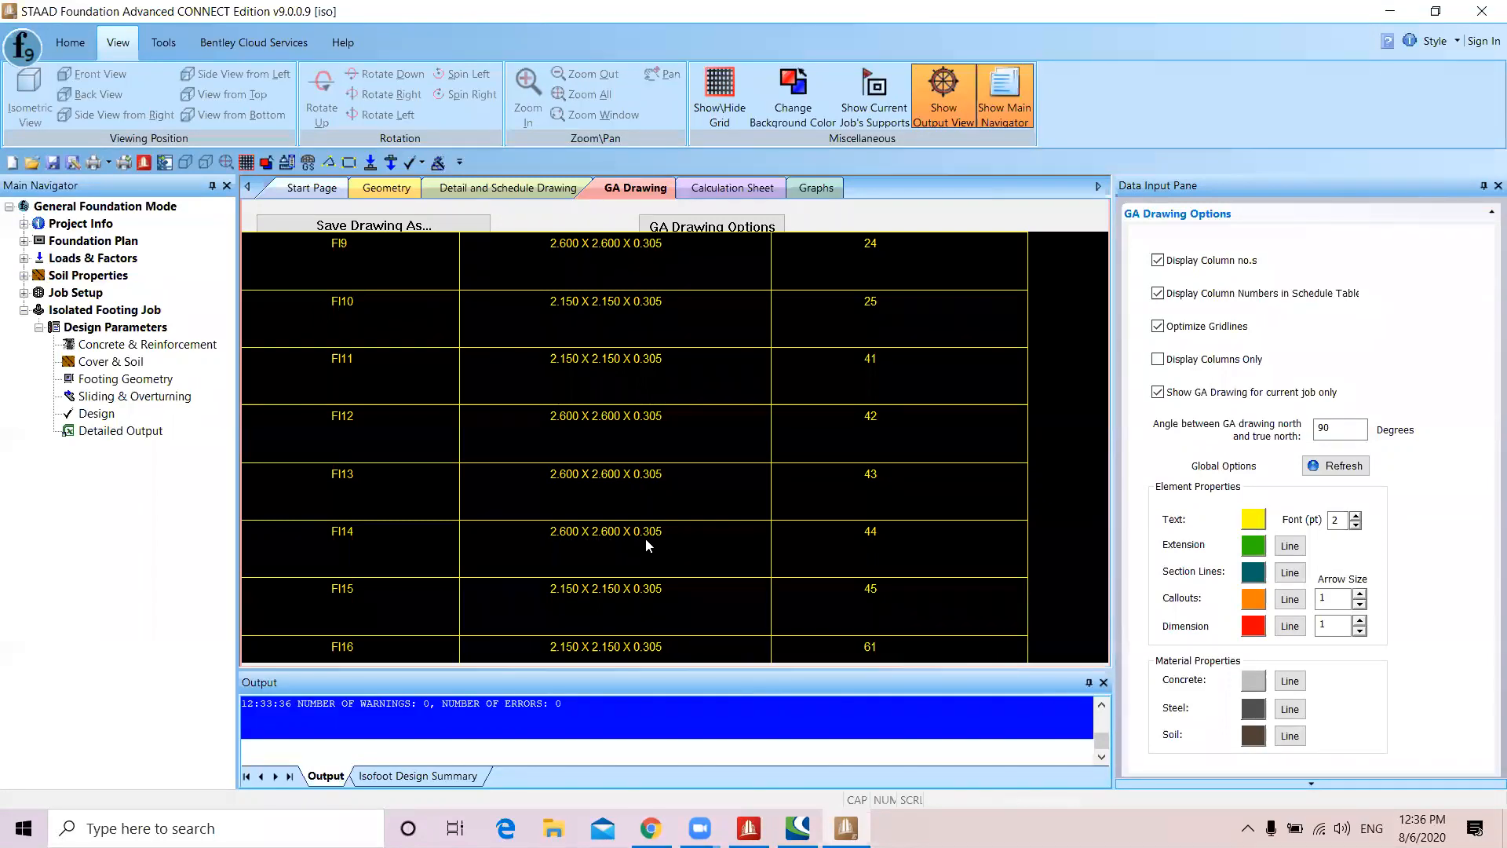
{"action": "scroll", "coordinate": [646, 539], "scroll_direction": "down", "scroll_amount": 5}
{"action": "middle_click_drag", "start_coordinate": [656, 539], "coordinate": [949, 430]}
{"action": "mouse_move", "coordinate": [793, 444]}
{"action": "middle_mouse_down"}
{"action": "mouse_move", "coordinate": [666, 566]}
{"action": "mouse_move", "coordinate": [734, 397]}
{"action": "mouse_move", "coordinate": [694, 672]}
{"action": "mouse_move", "coordinate": [716, 431]}
{"action": "middle_mouse_up"}
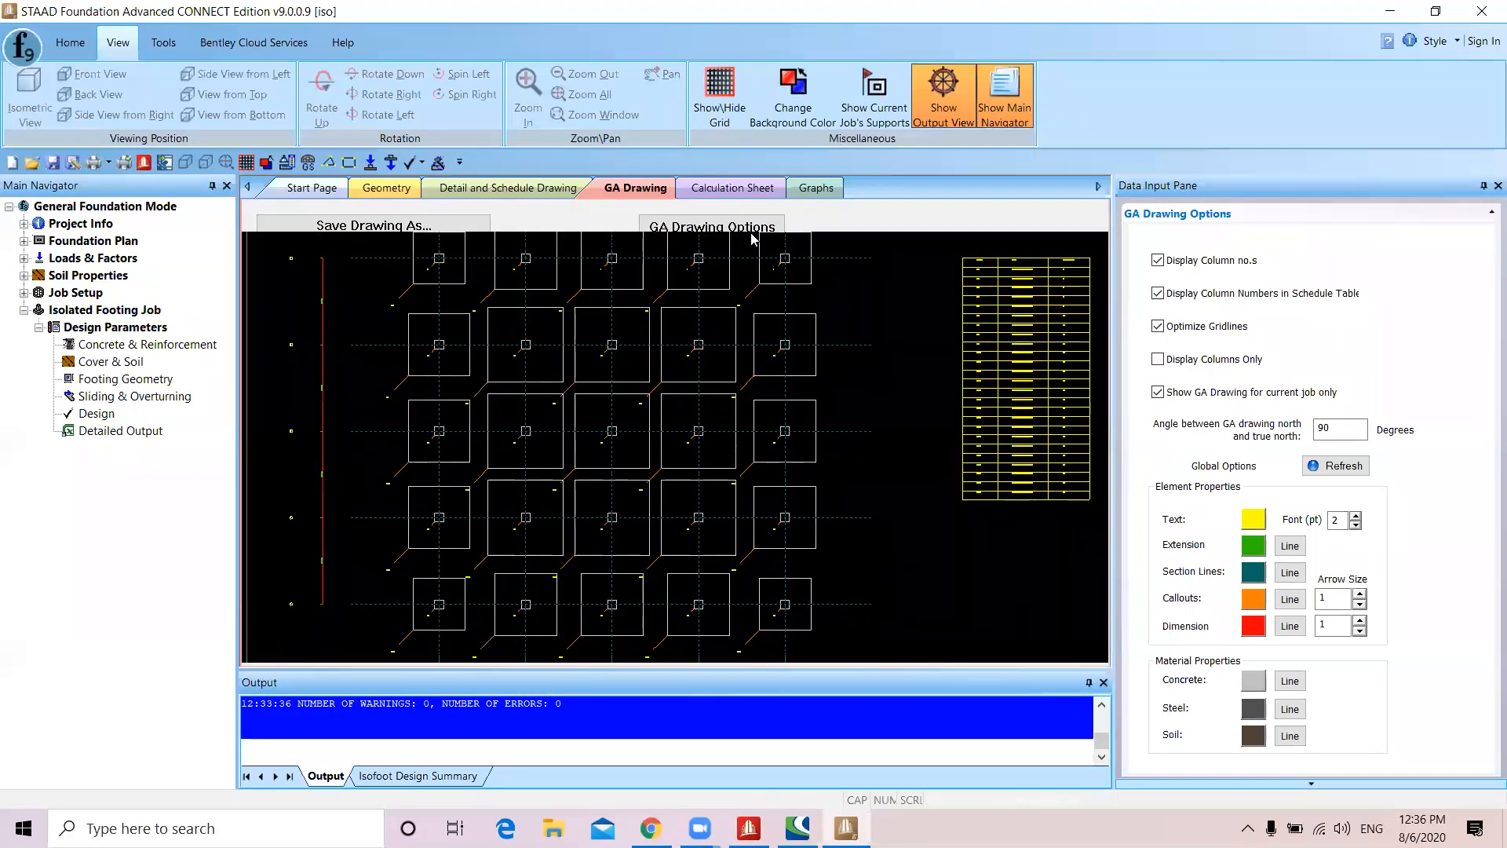
In the calculation sheet, look up Isolated Footing 83 and go to its Stability Check section
{"action": "left_click", "coordinate": [733, 188]}
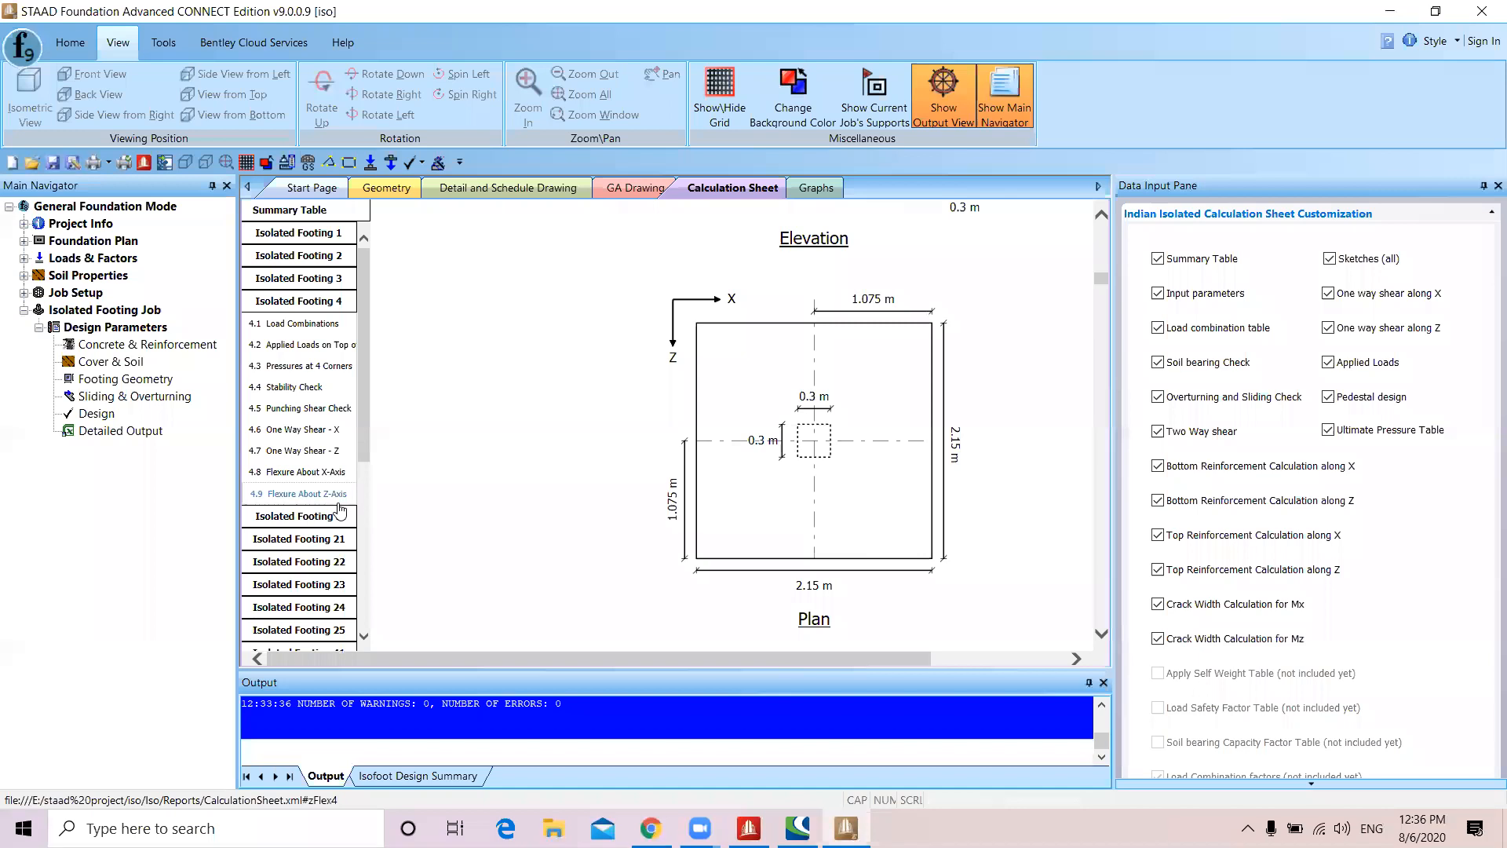
{"action": "scroll", "coordinate": [313, 565], "scroll_direction": "down", "scroll_amount": 3}
{"action": "scroll", "coordinate": [312, 573], "scroll_direction": "down", "scroll_amount": 3}
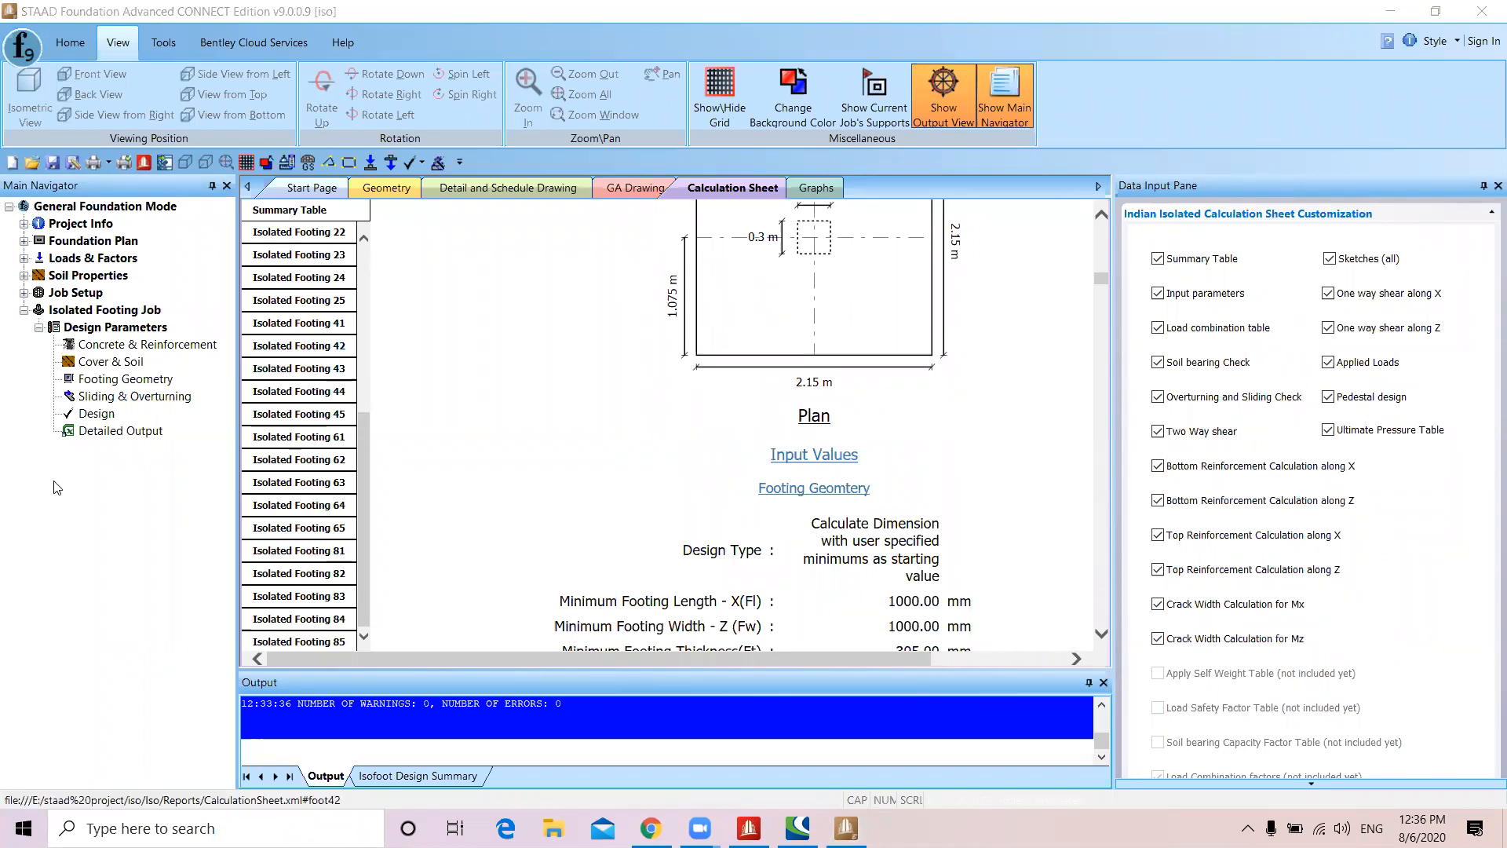
{"action": "left_click", "coordinate": [297, 597]}
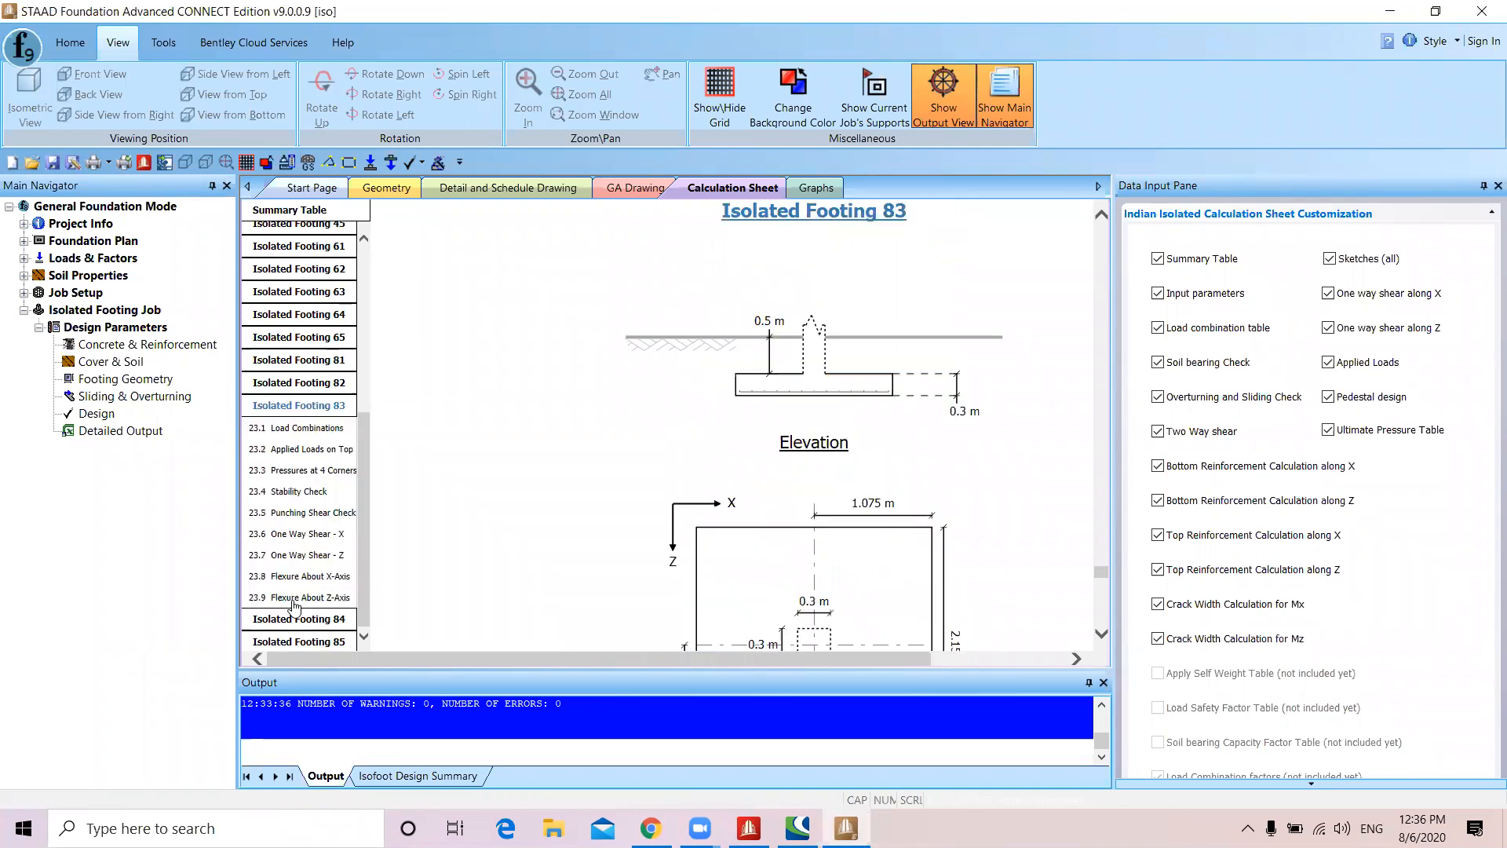
{"action": "left_click", "coordinate": [297, 431]}
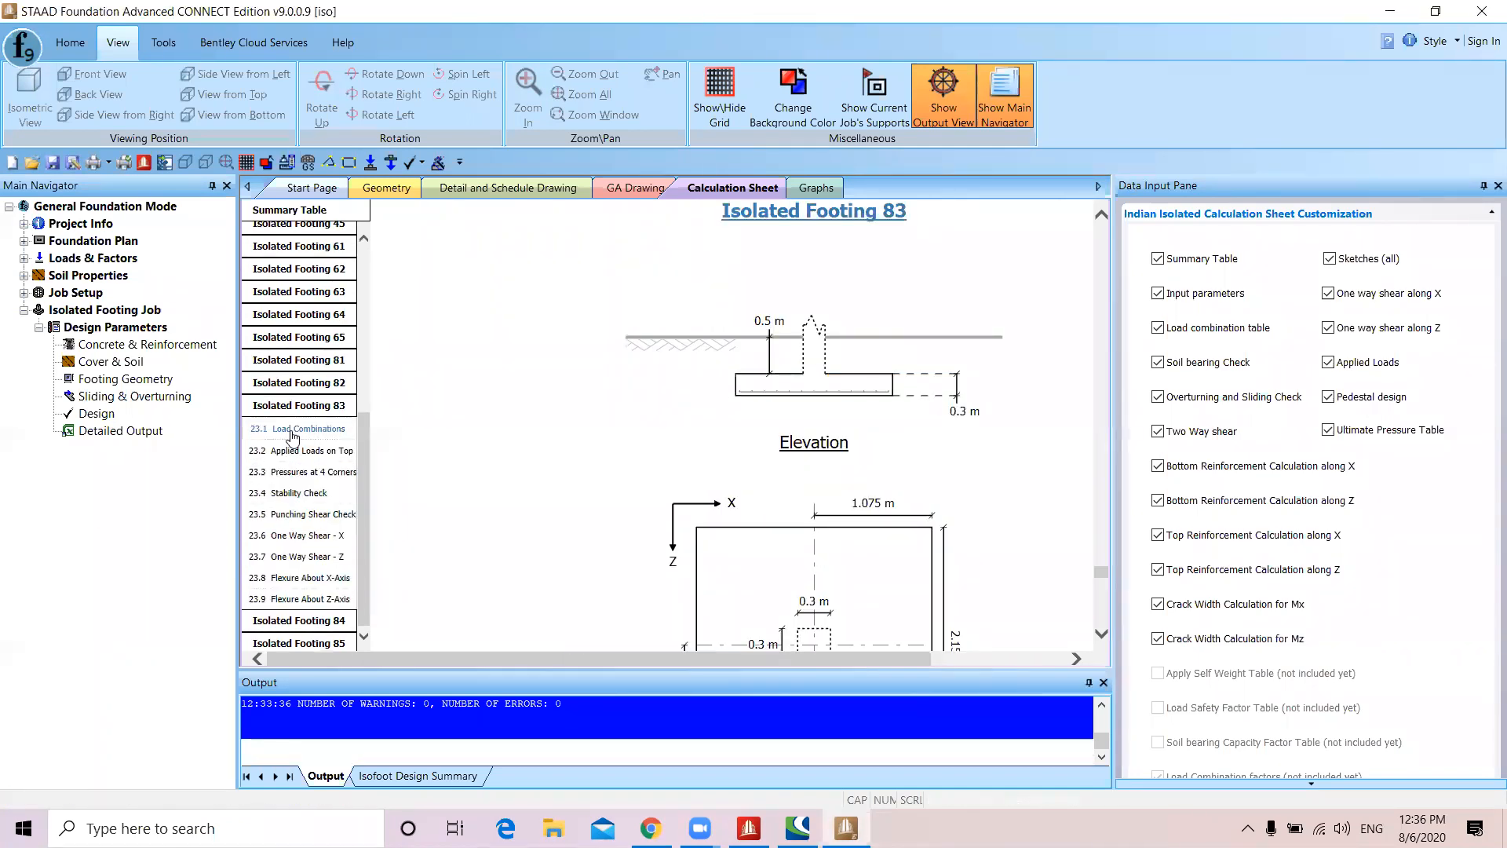
{"action": "left_click", "coordinate": [303, 495]}
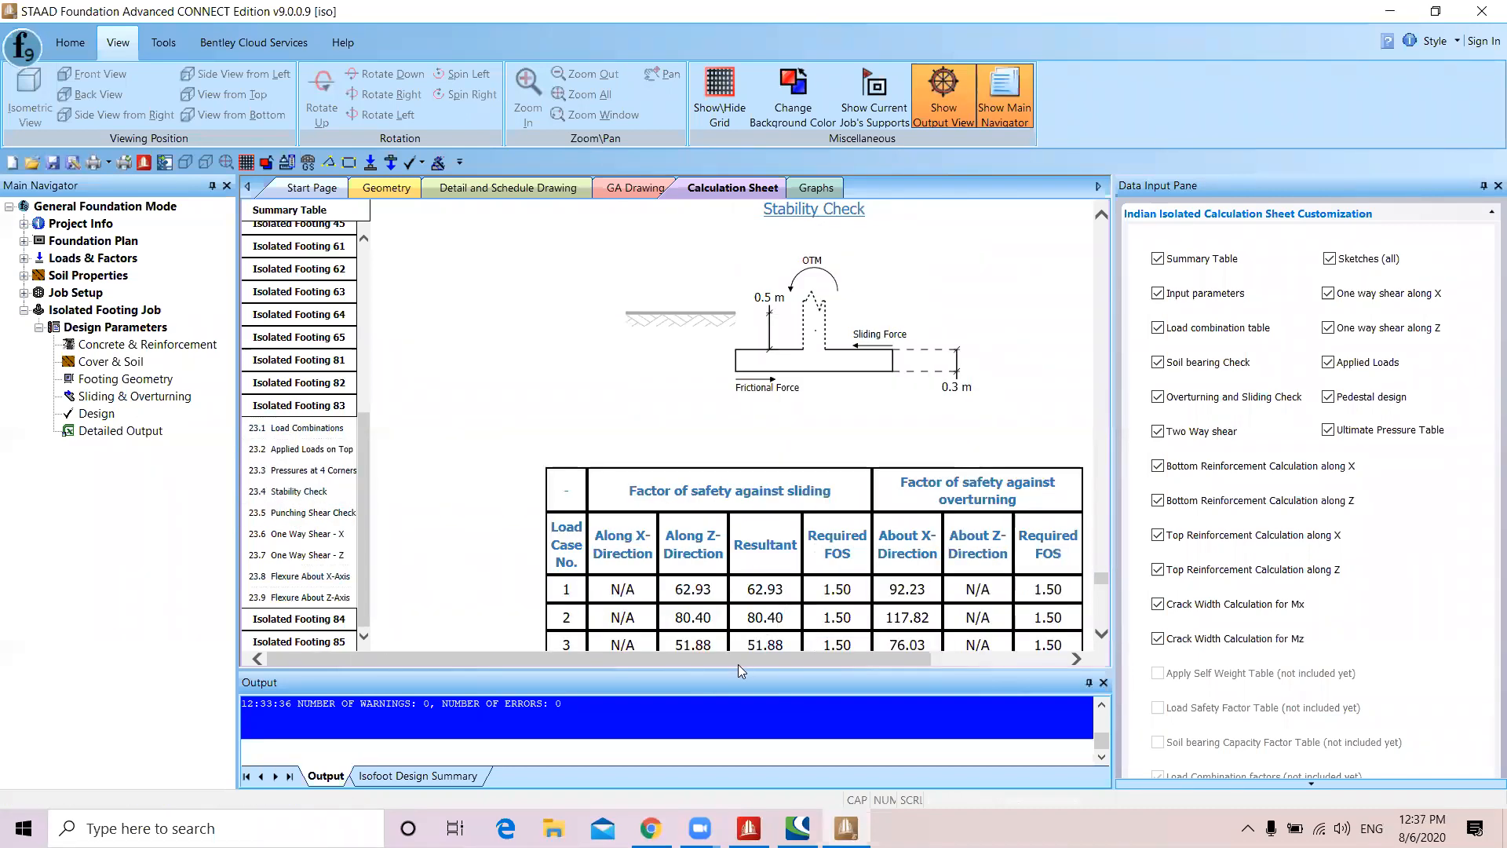
Review Isolated Footing 83's corner pressures, initial and final footing sizes, stability check and ultimate pressures in the calculation sheet
{"action": "scroll", "coordinate": [673, 520], "scroll_direction": "up", "scroll_amount": 4}
{"action": "scroll", "coordinate": [674, 520], "scroll_direction": "up", "scroll_amount": 12}
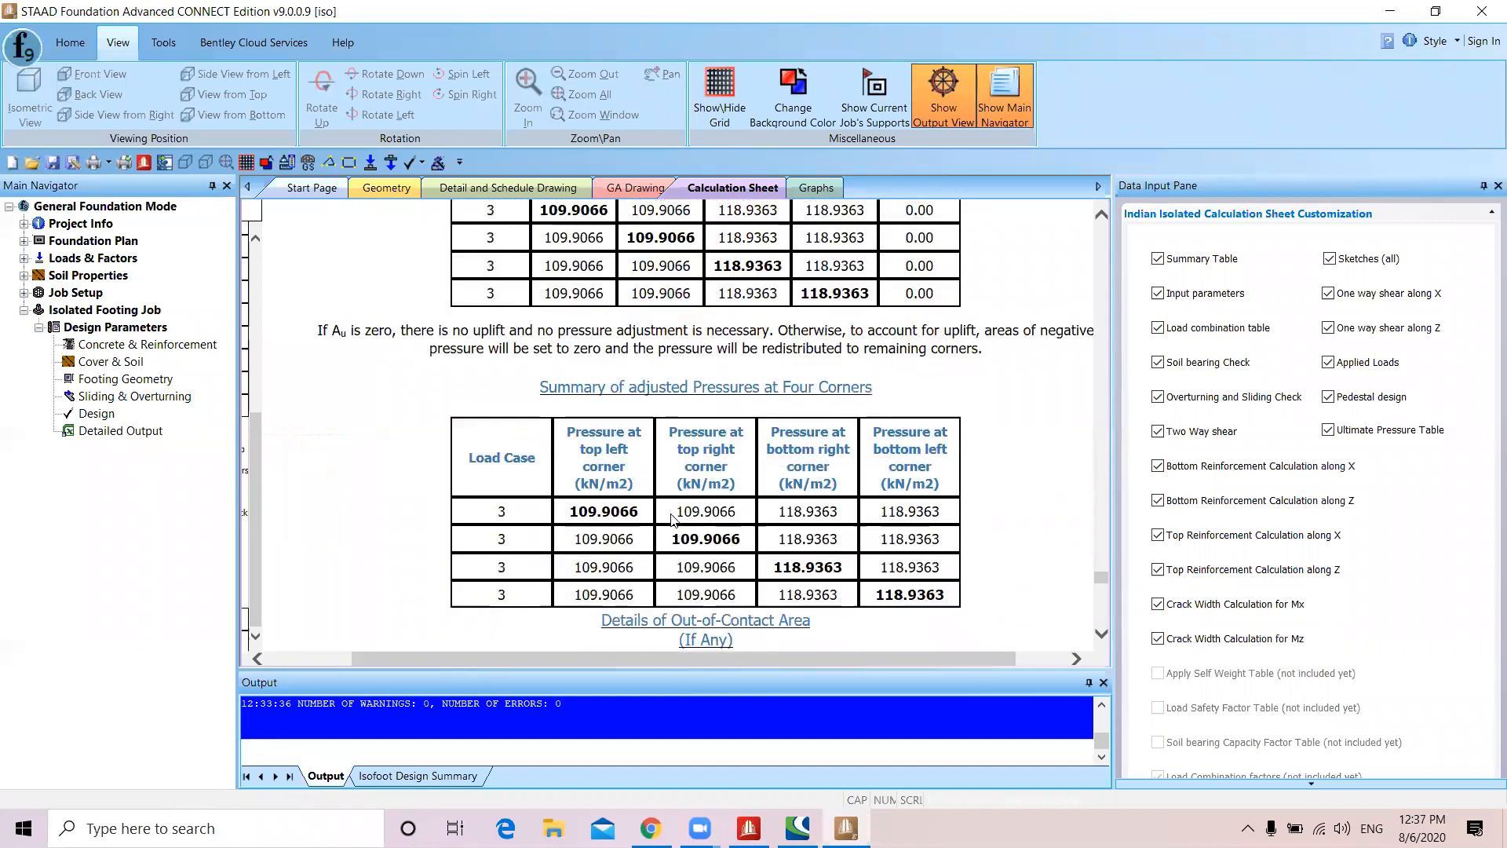
{"action": "scroll", "coordinate": [672, 514], "scroll_direction": "up", "scroll_amount": 1}
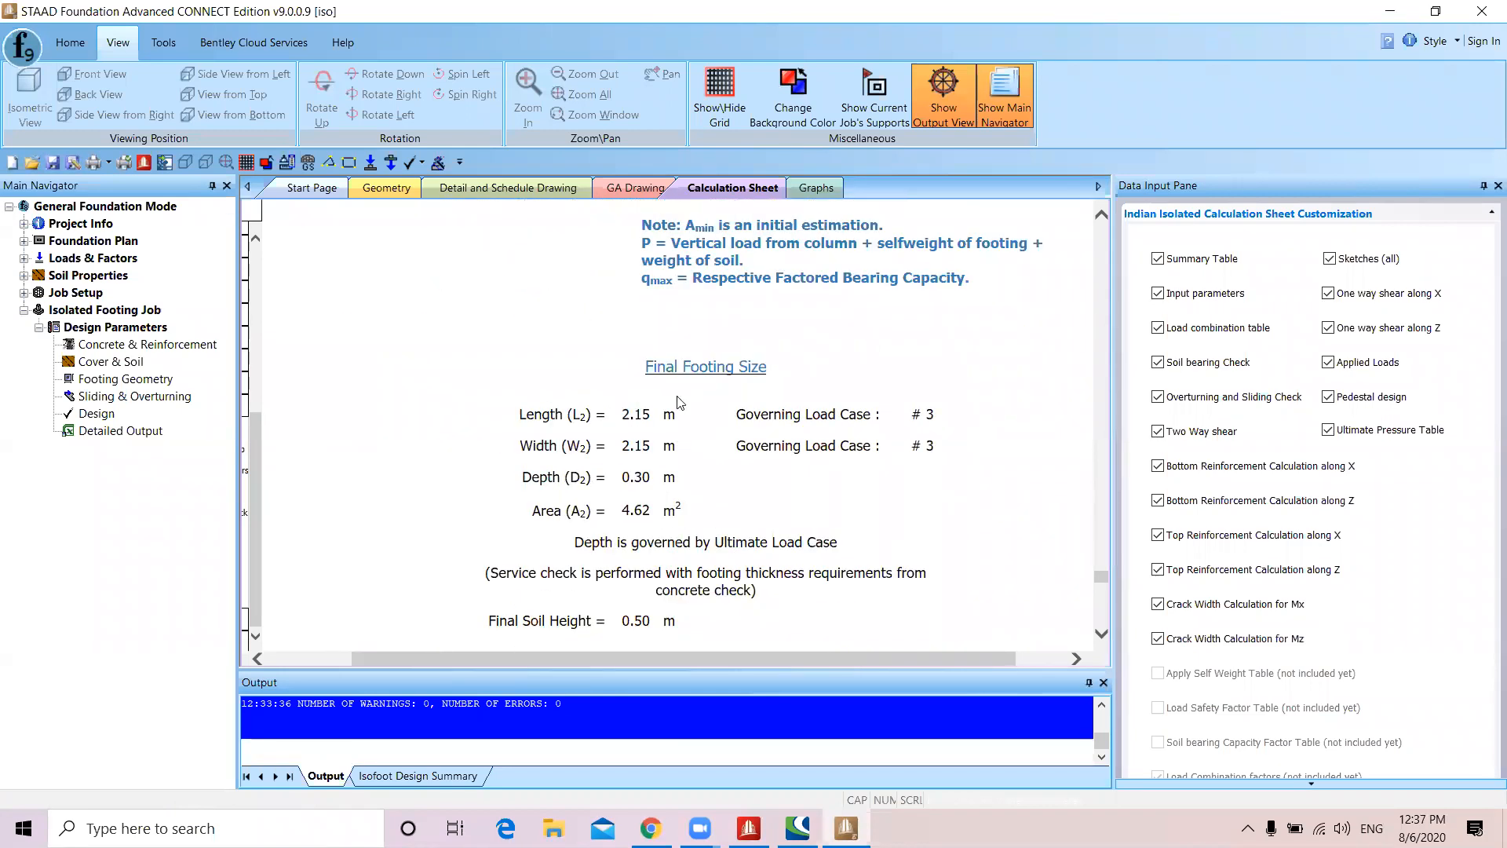
{"action": "left_click_drag", "start_coordinate": [680, 367], "coordinate": [735, 367]}
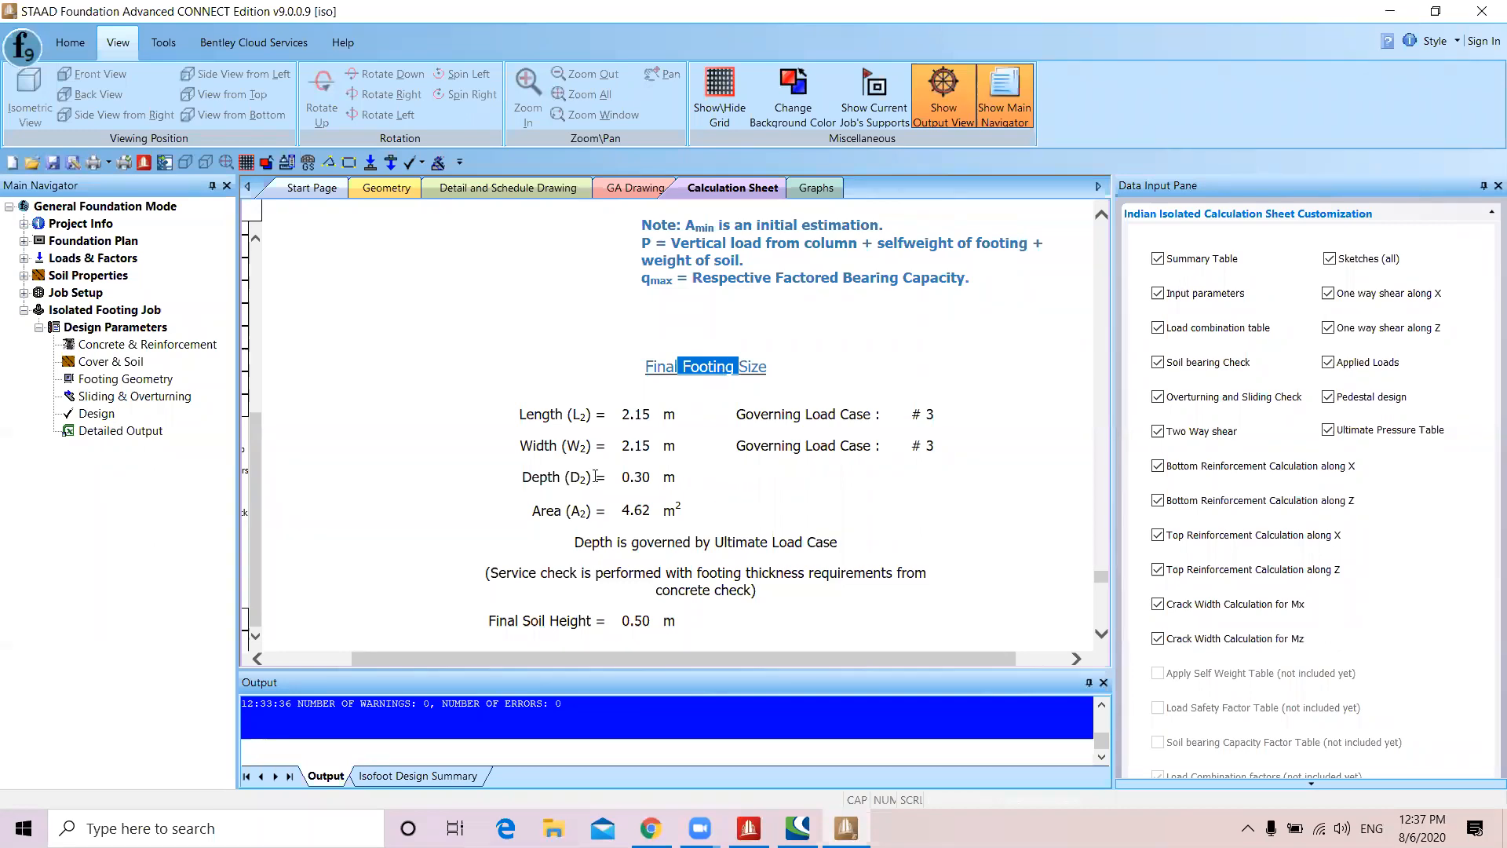
{"action": "scroll", "coordinate": [596, 476], "scroll_direction": "up", "scroll_amount": 6}
{"action": "left_click_drag", "start_coordinate": [577, 434], "coordinate": [807, 428]}
{"action": "scroll", "coordinate": [809, 436], "scroll_direction": "down", "scroll_amount": 2}
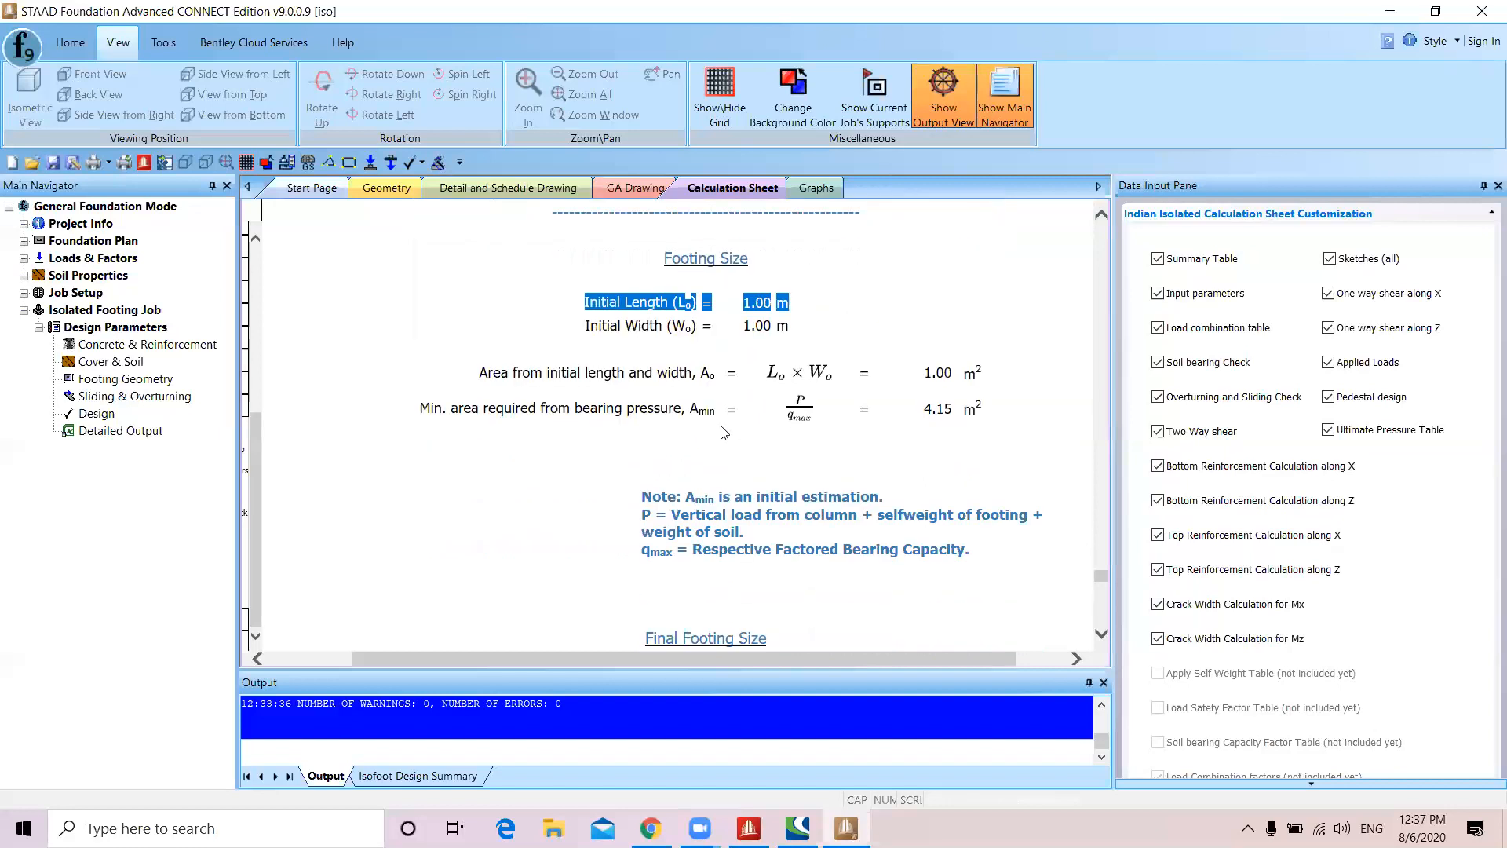
{"action": "scroll", "coordinate": [563, 436], "scroll_direction": "down", "scroll_amount": 6}
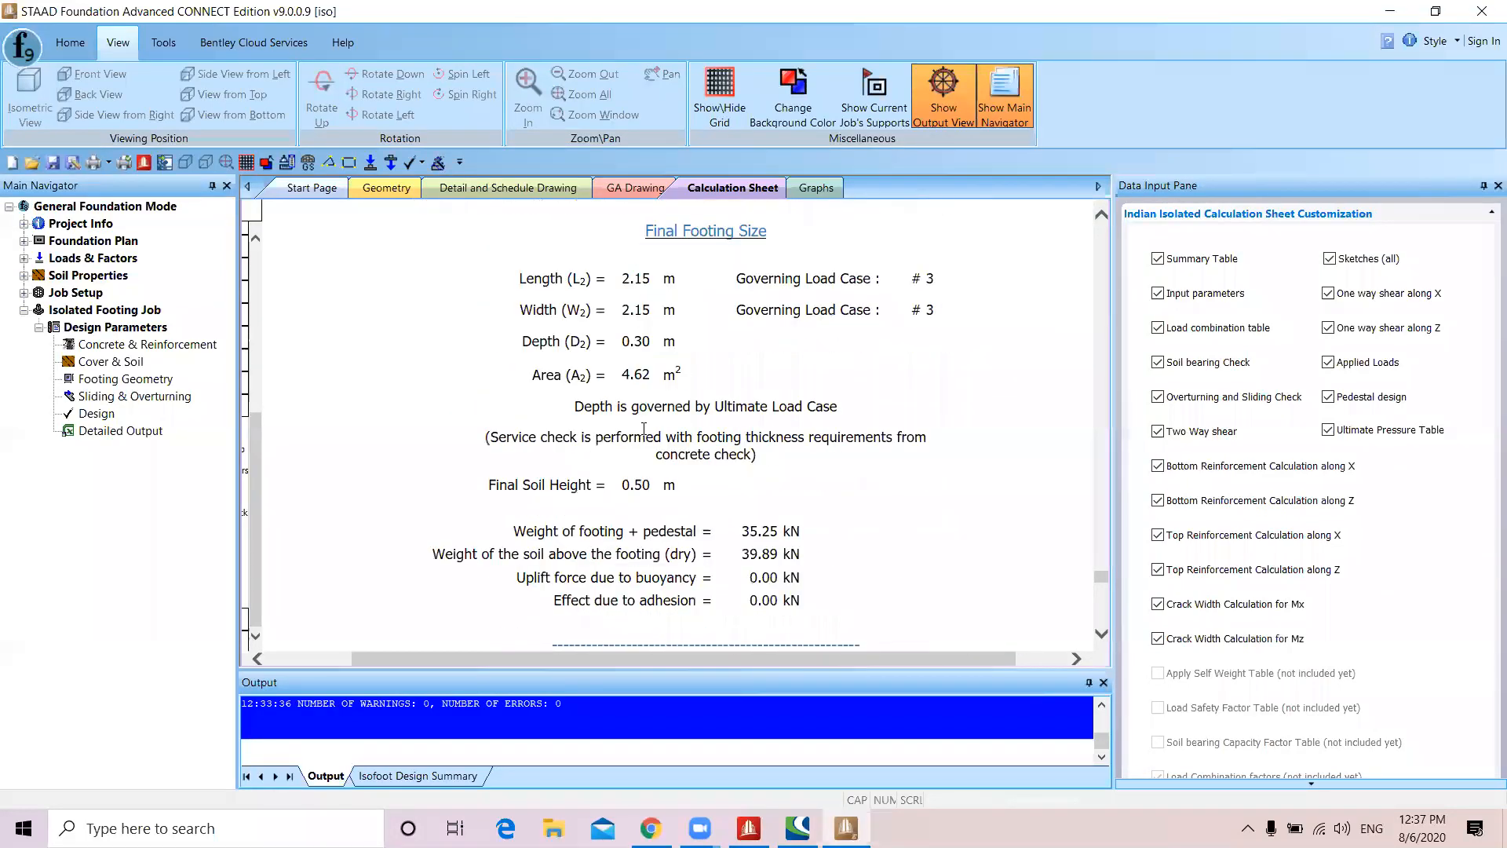
{"action": "scroll", "coordinate": [664, 403], "scroll_direction": "down", "scroll_amount": 20}
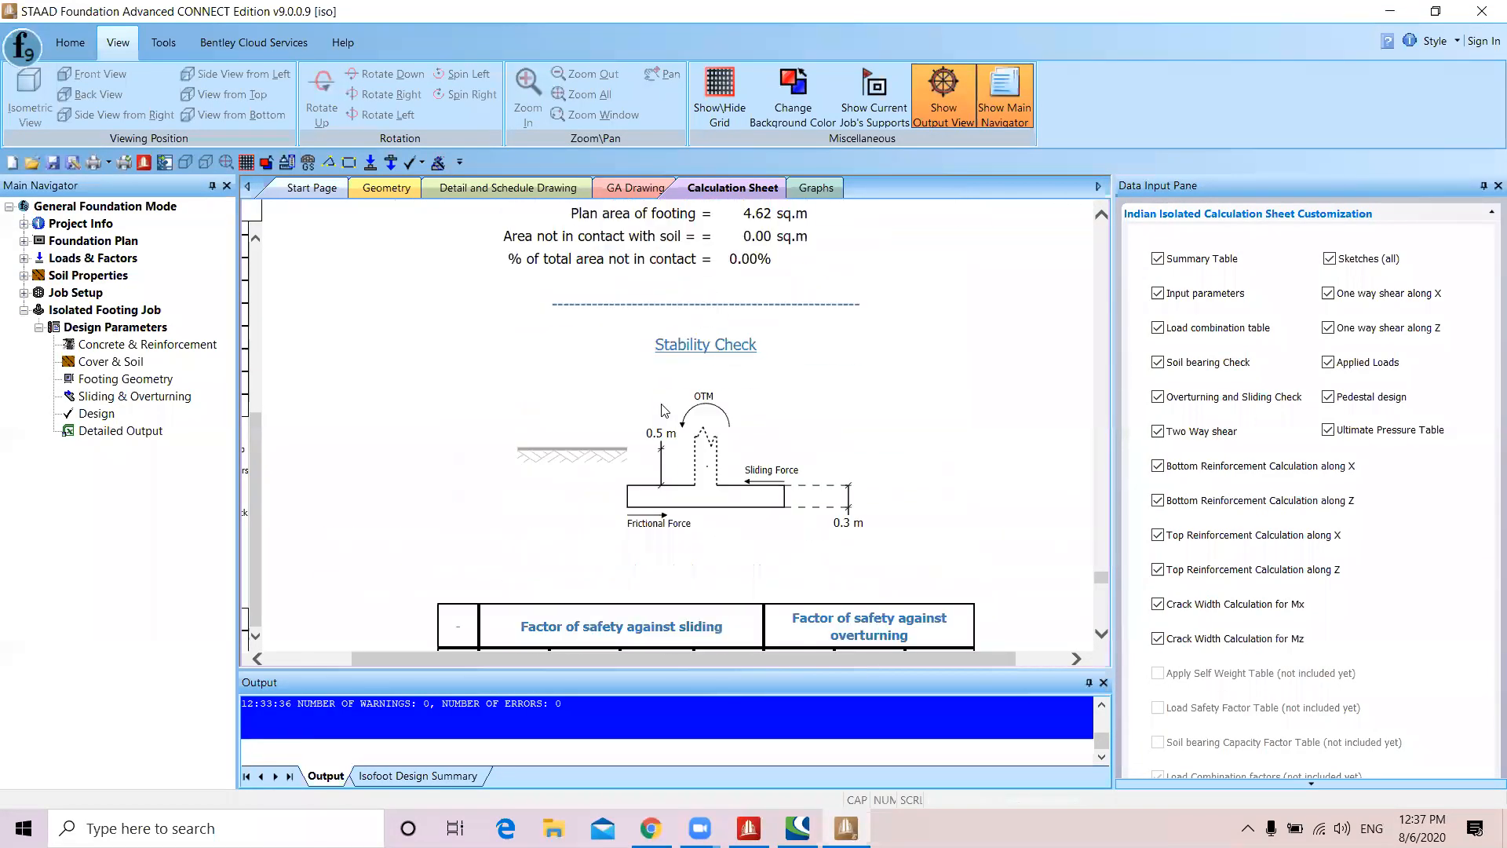
{"action": "scroll", "coordinate": [663, 404], "scroll_direction": "down", "scroll_amount": 8}
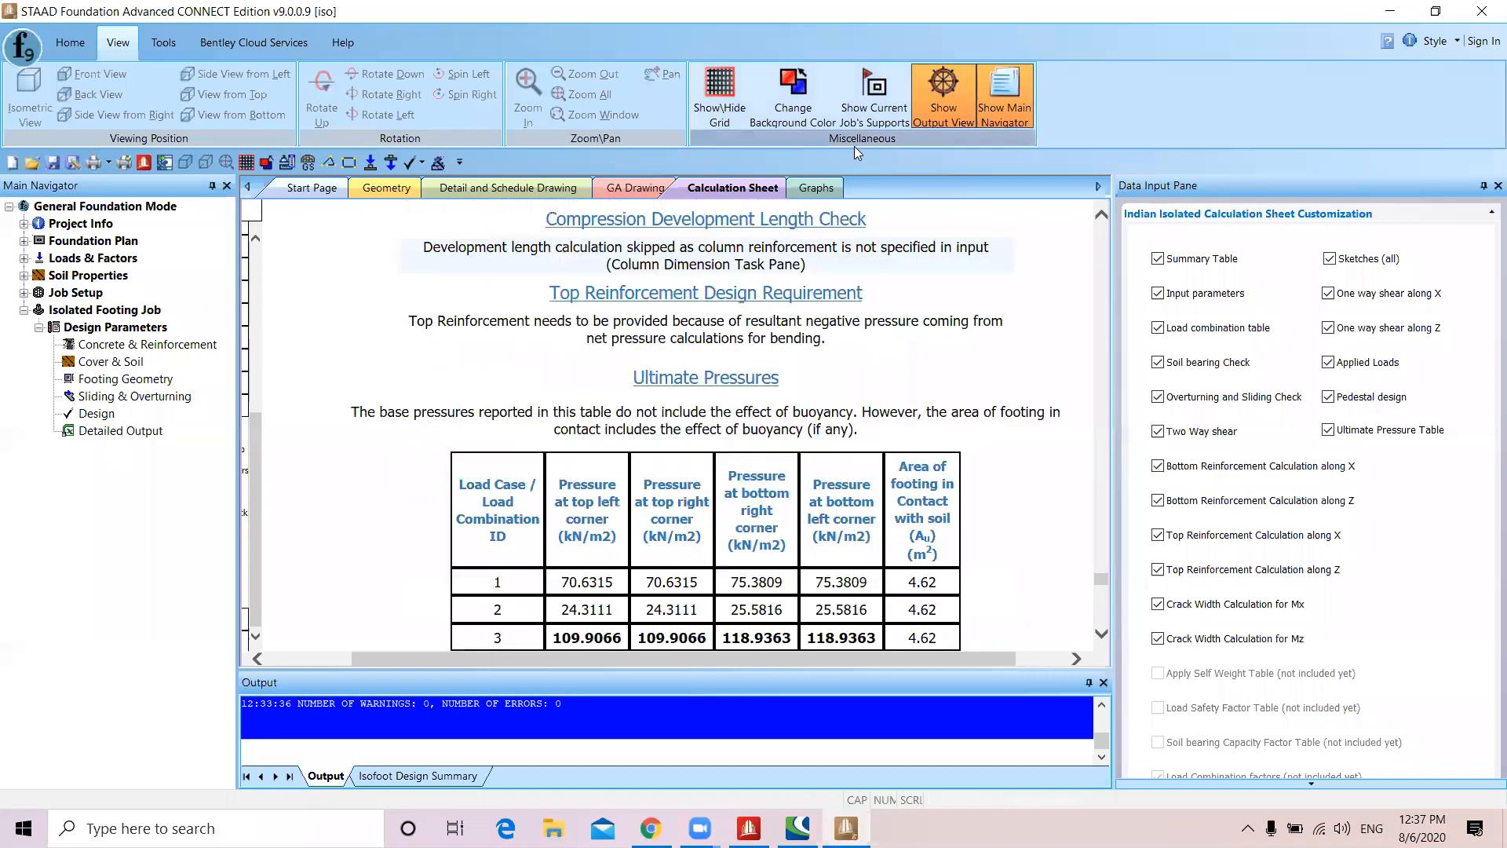
Check the graphs page, return to the detail drawing of footing 1 and inspect its reinforcement plan dimensions
{"action": "left_click", "coordinate": [821, 189]}
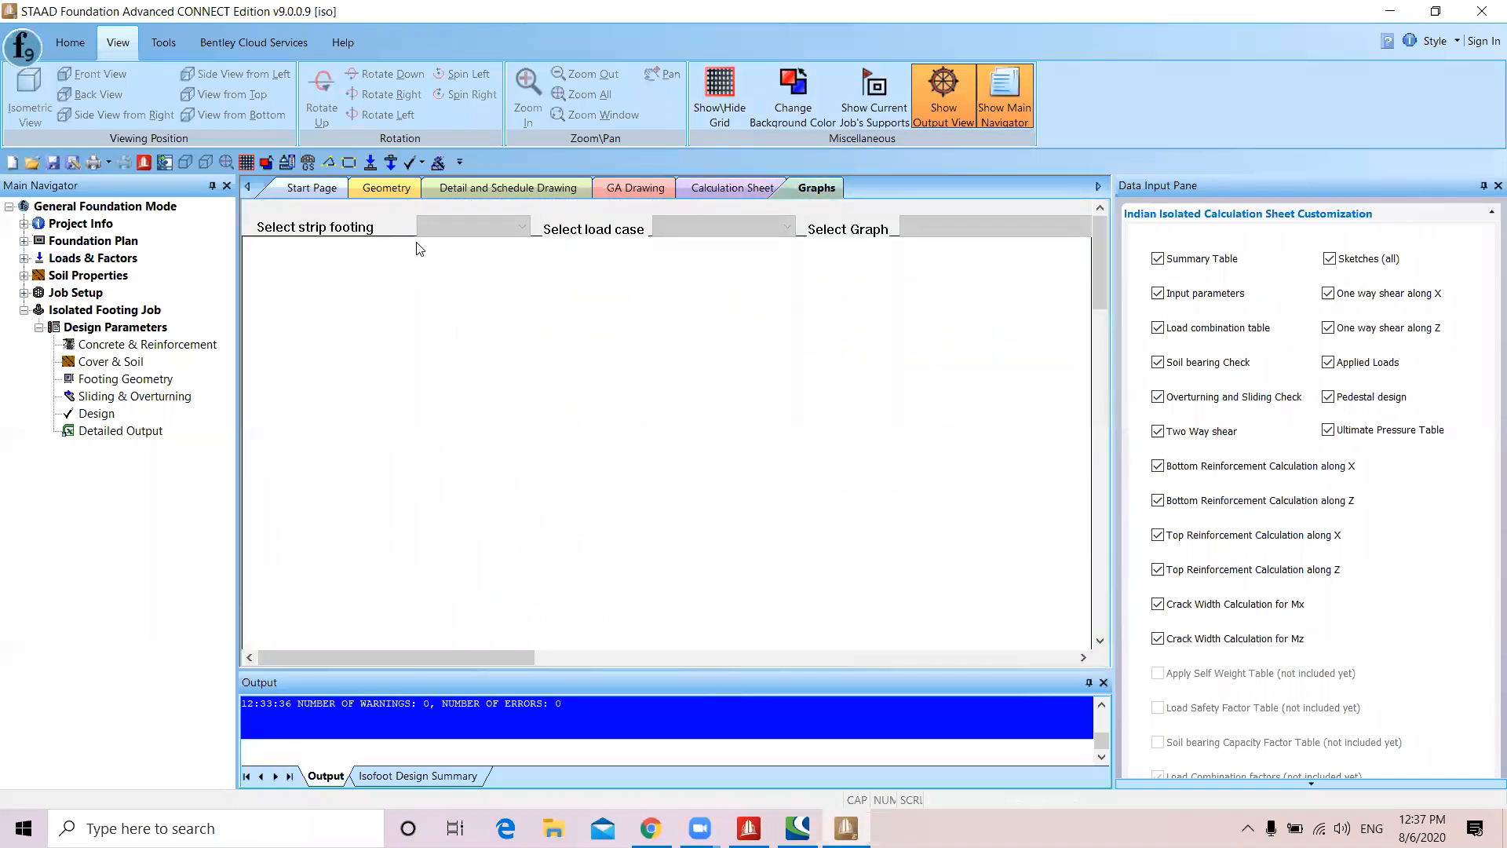
{"action": "left_click", "coordinate": [635, 189]}
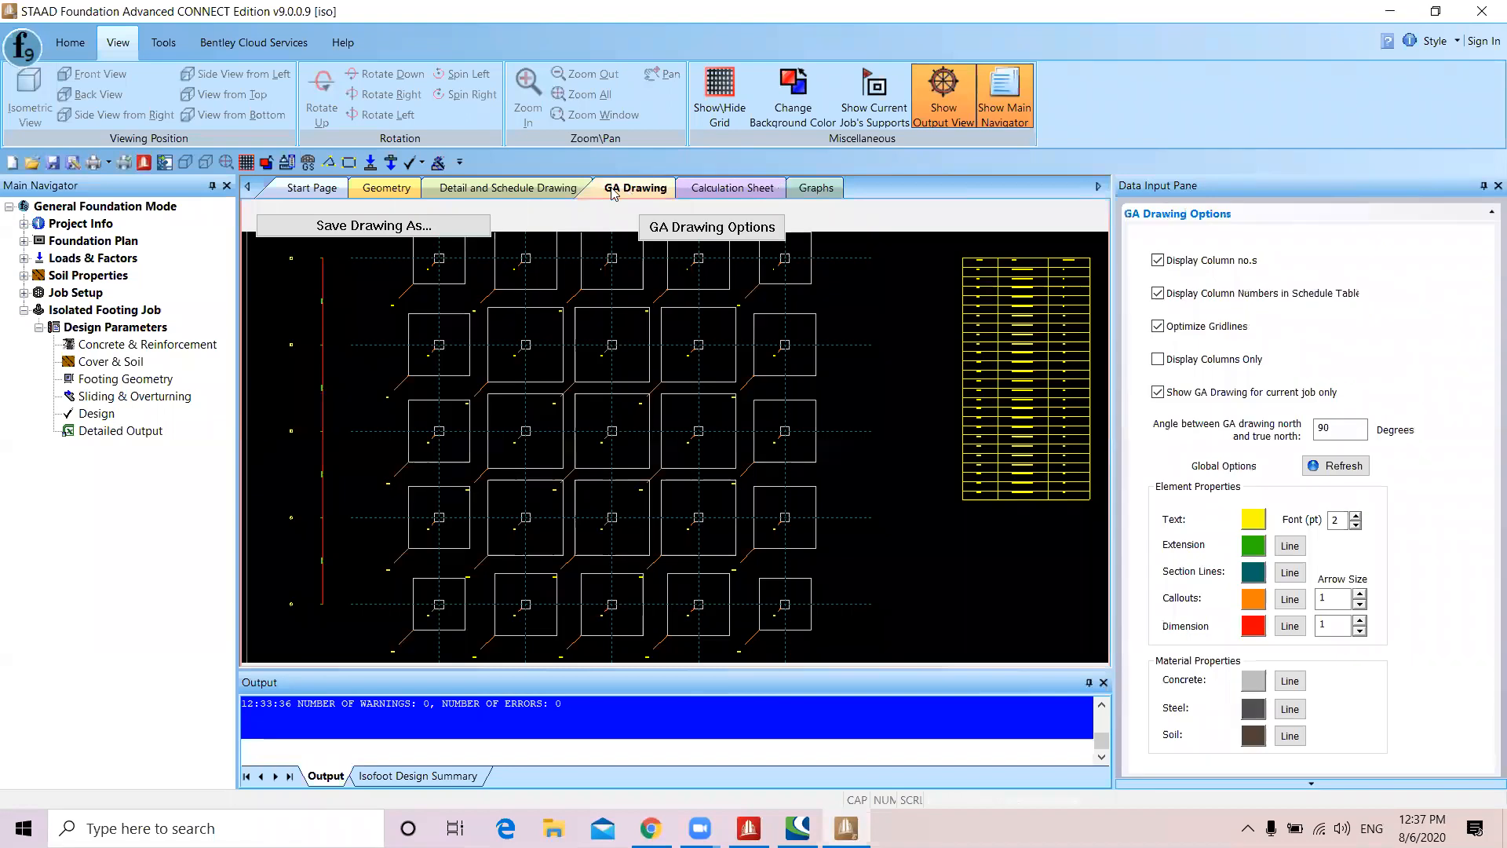
{"action": "left_click", "coordinate": [542, 189]}
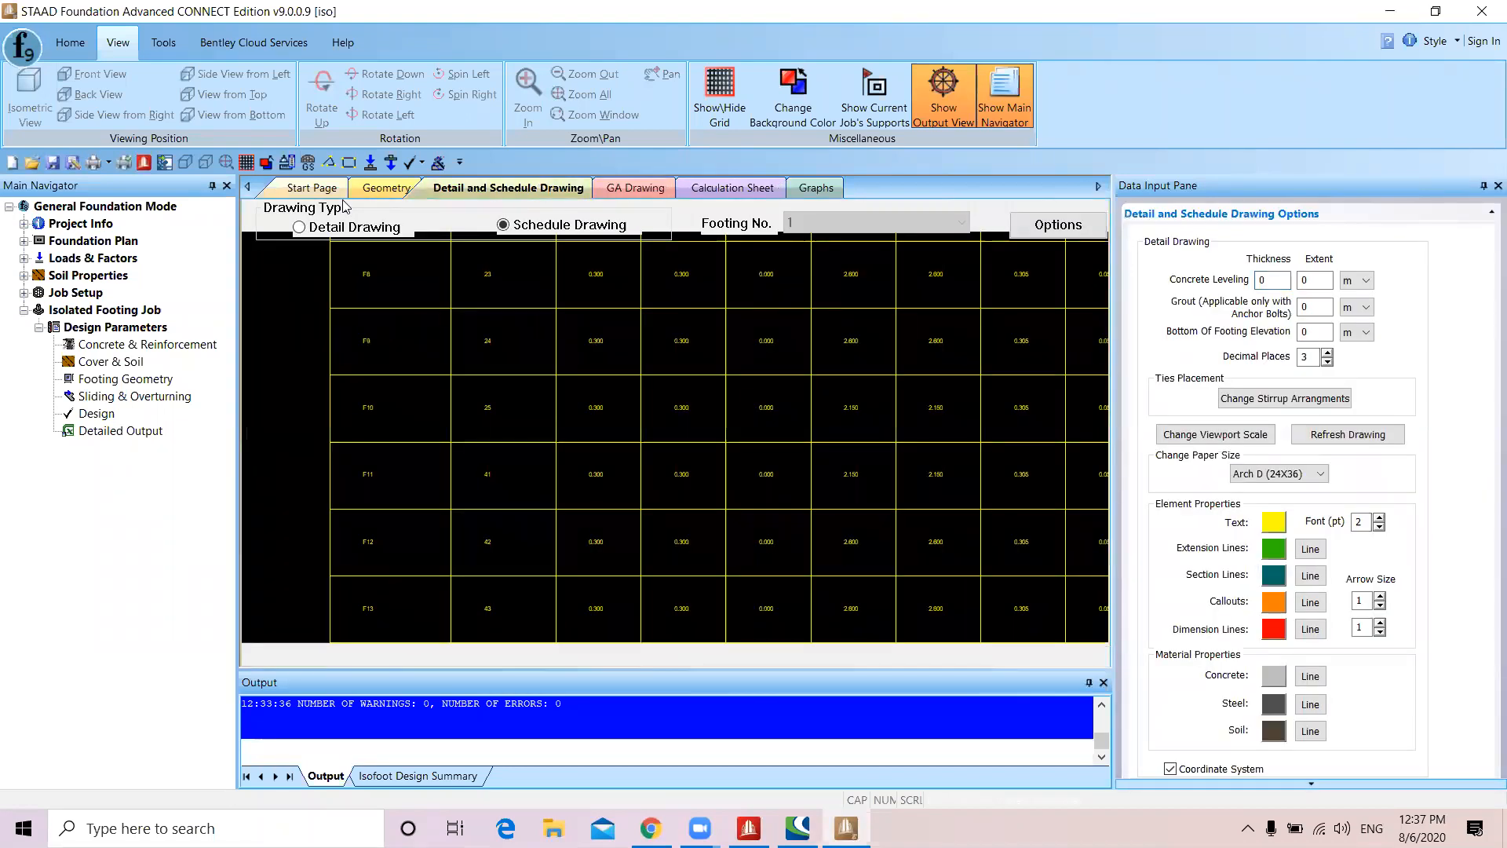
{"action": "left_click", "coordinate": [298, 231]}
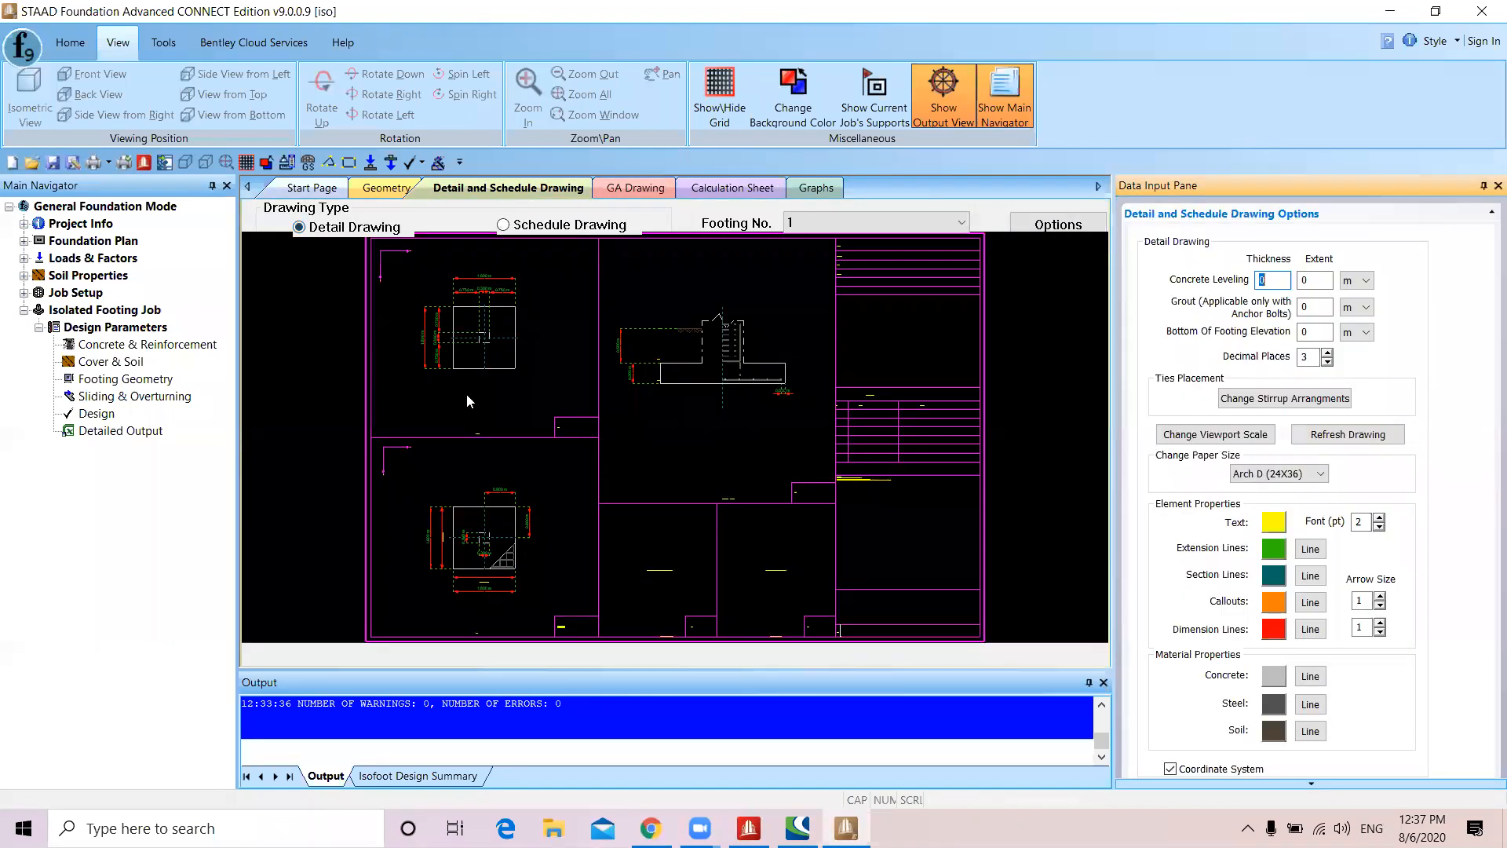
{"action": "left_click", "coordinate": [595, 501]}
{"action": "scroll", "coordinate": [595, 501], "scroll_direction": "up", "scroll_amount": 6}
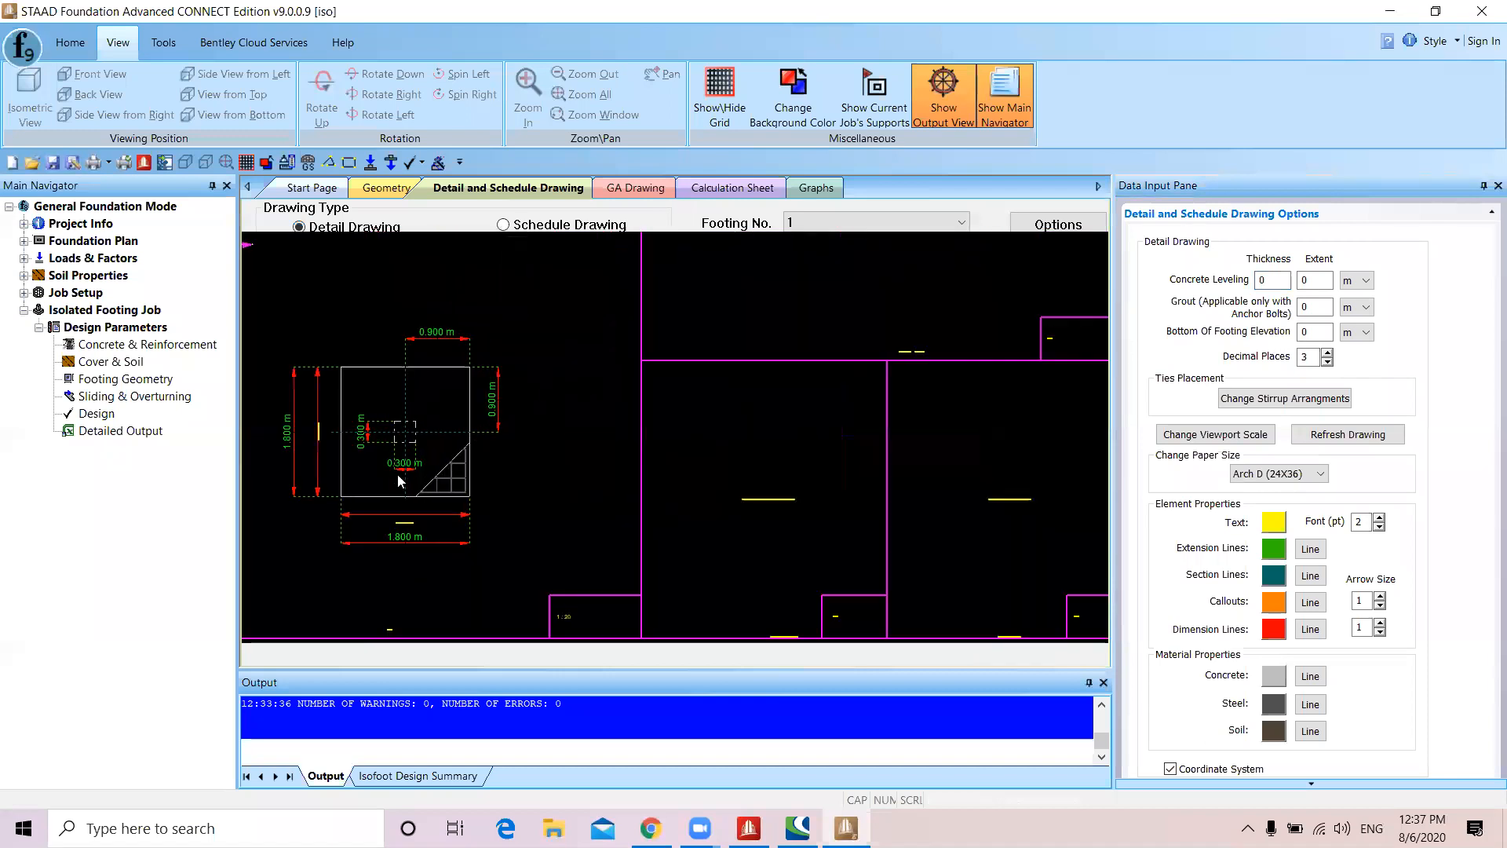
{"action": "scroll", "coordinate": [394, 478], "scroll_direction": "up", "scroll_amount": 4}
{"action": "scroll", "coordinate": [394, 478], "scroll_direction": "down", "scroll_amount": 5}
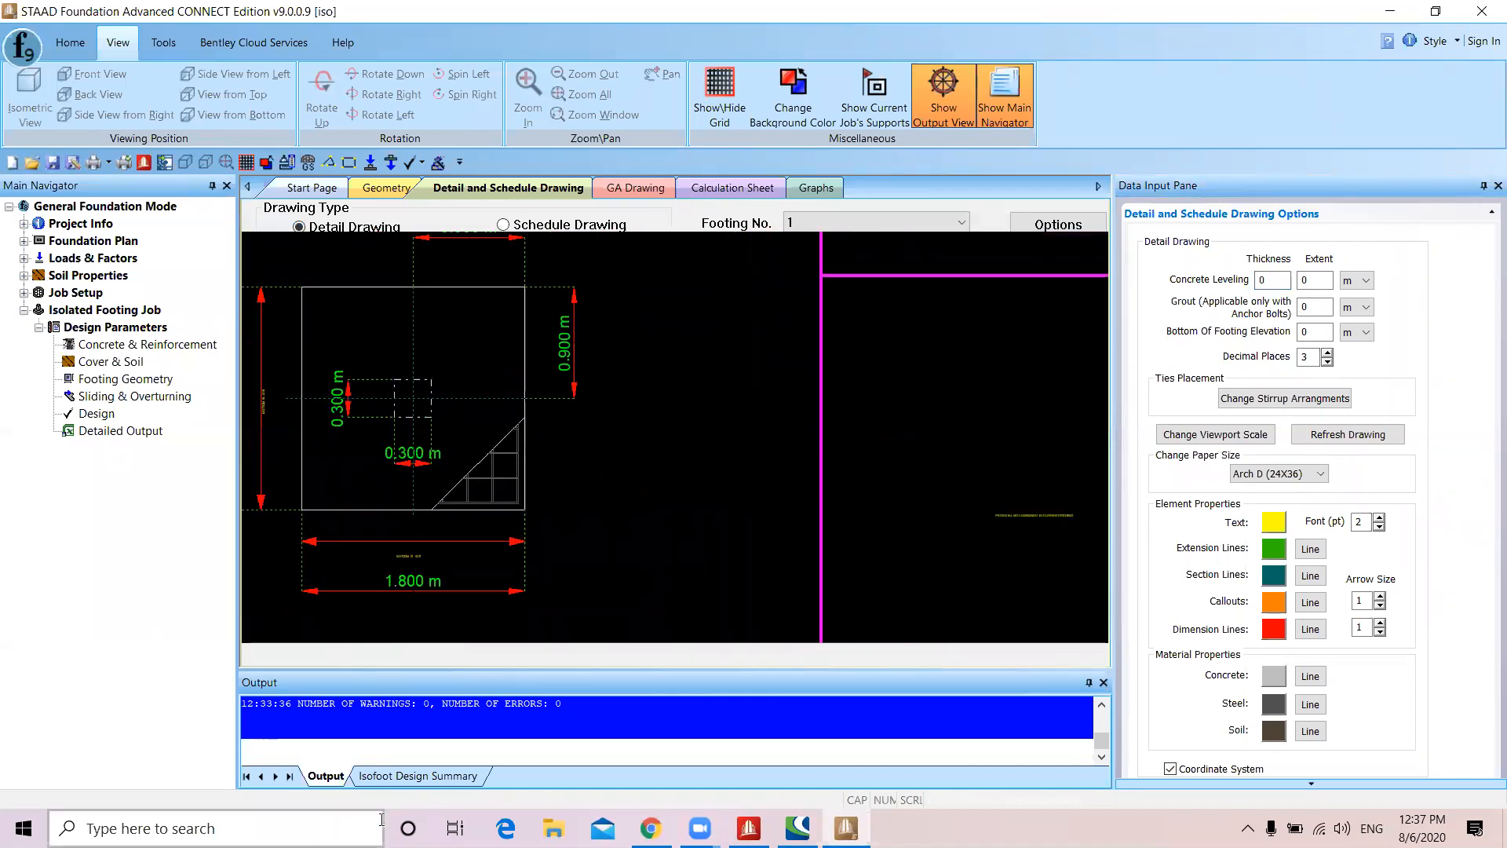
Show the Isofoot Design Summary in an enlarged output pane and read footing 1's dimensions, bar size and spacing
{"action": "left_click", "coordinate": [397, 778]}
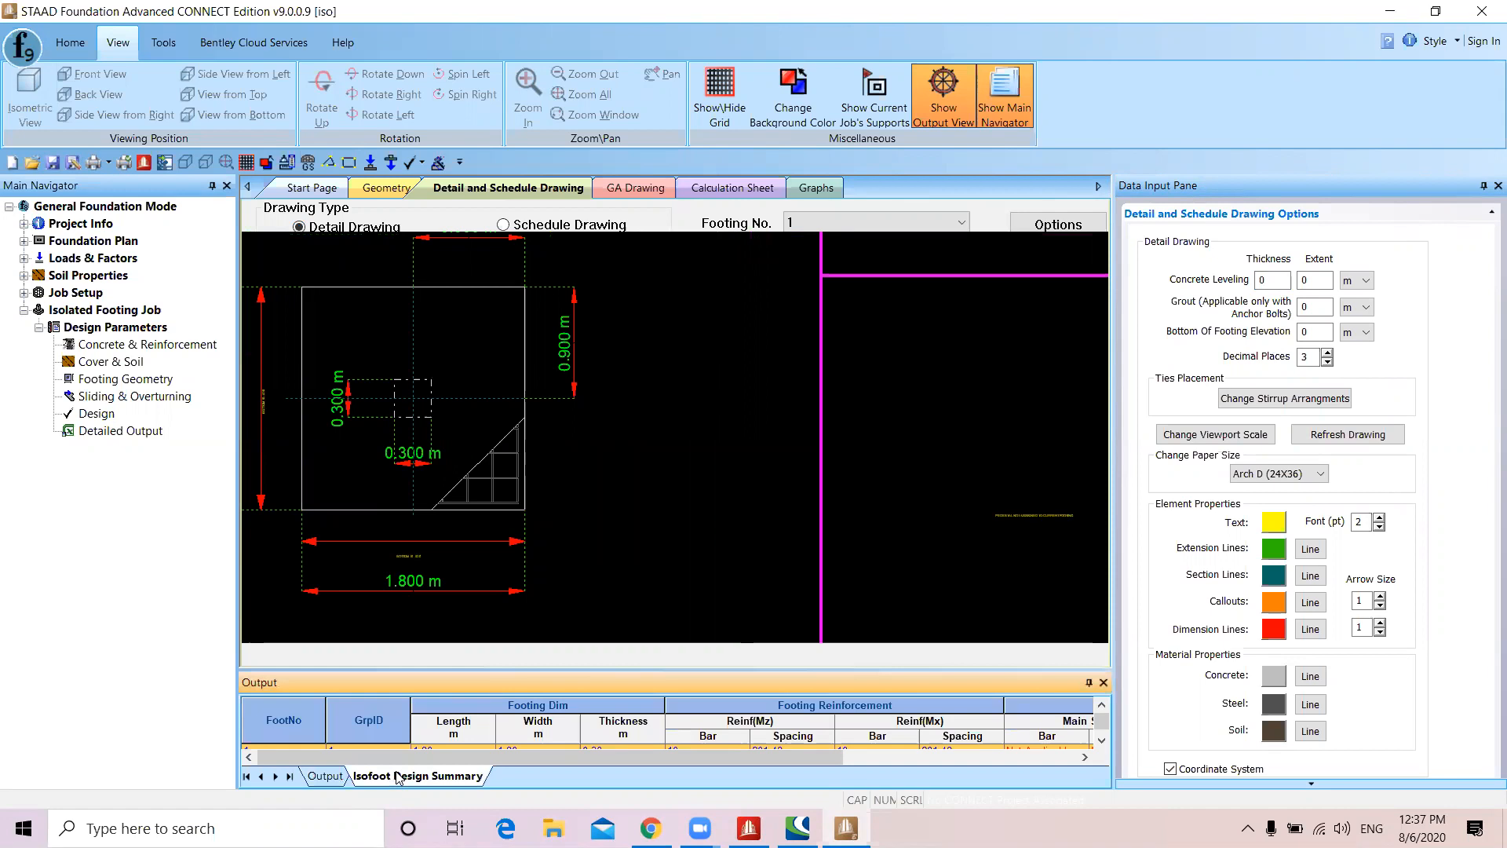
{"action": "left_click_drag", "start_coordinate": [527, 669], "coordinate": [538, 508]}
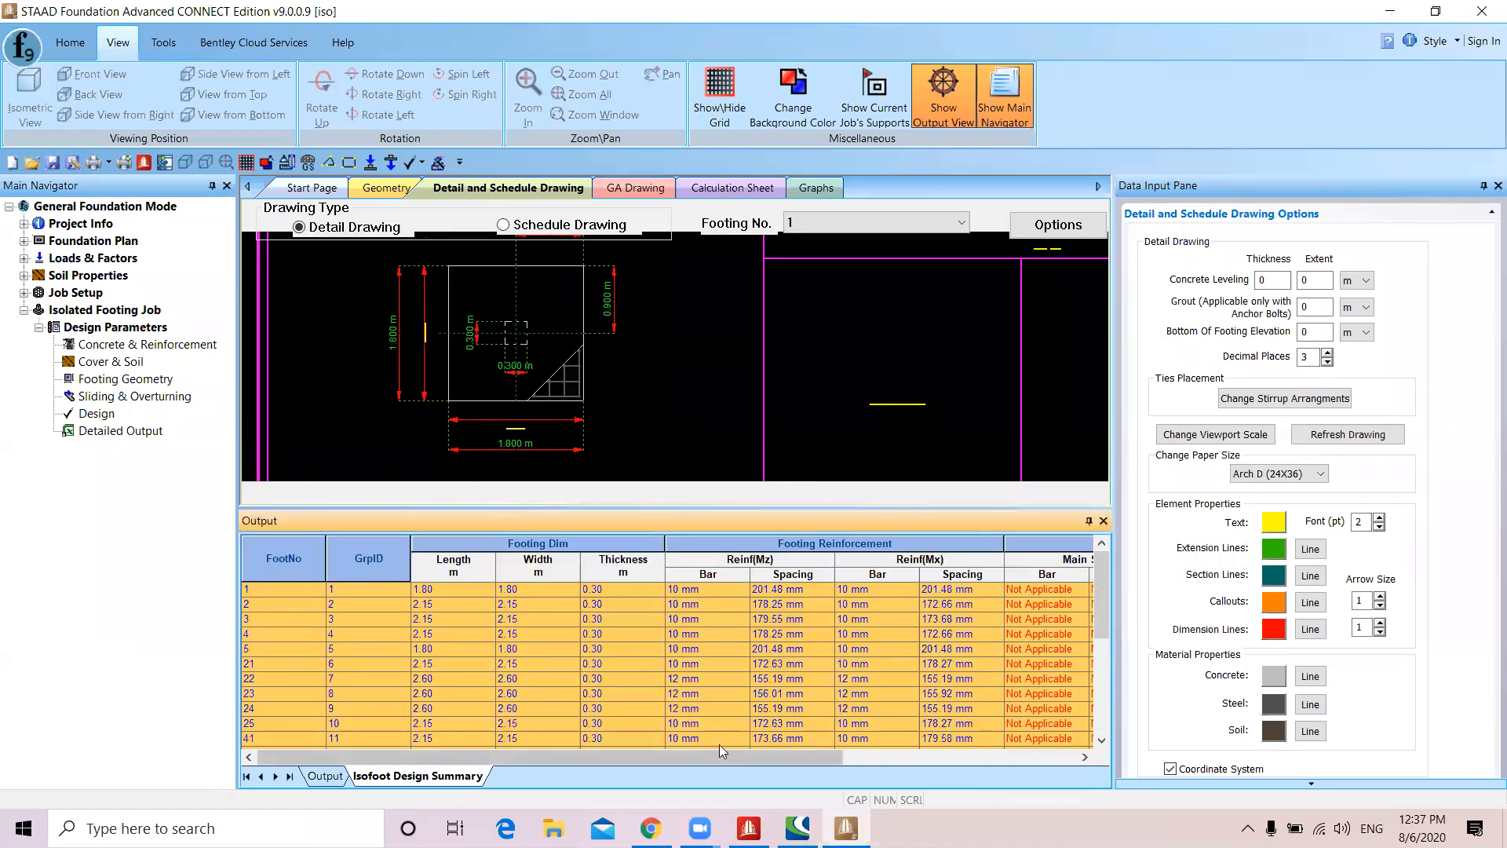
{"action": "left_click", "coordinate": [257, 591]}
{"action": "left_click", "coordinate": [445, 592]}
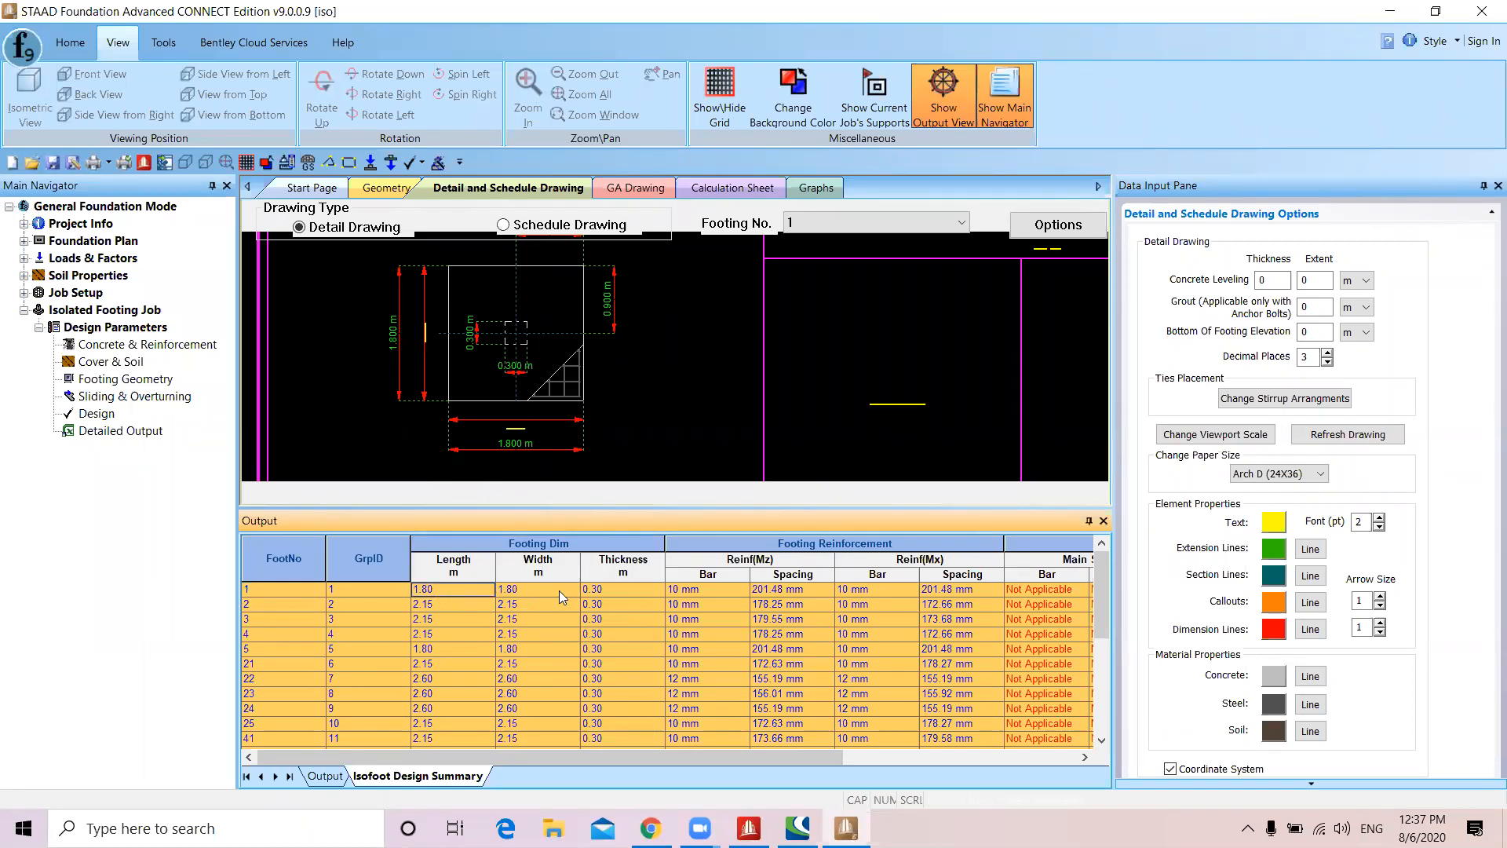
{"action": "left_click", "coordinate": [625, 583]}
{"action": "left_click", "coordinate": [674, 593]}
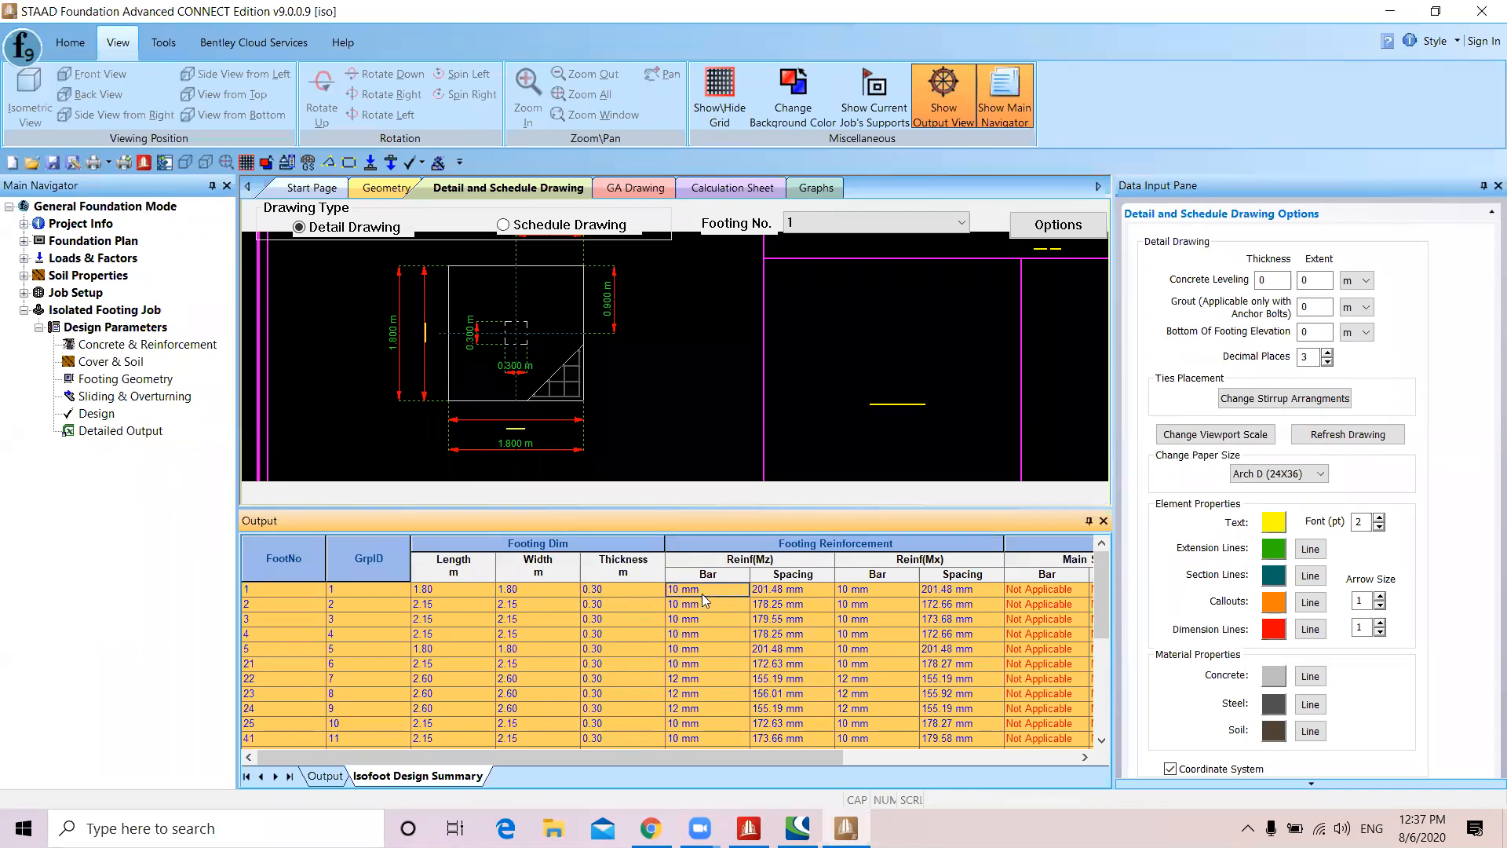
{"action": "left_click", "coordinate": [811, 592]}
{"action": "left_click", "coordinate": [356, 602]}
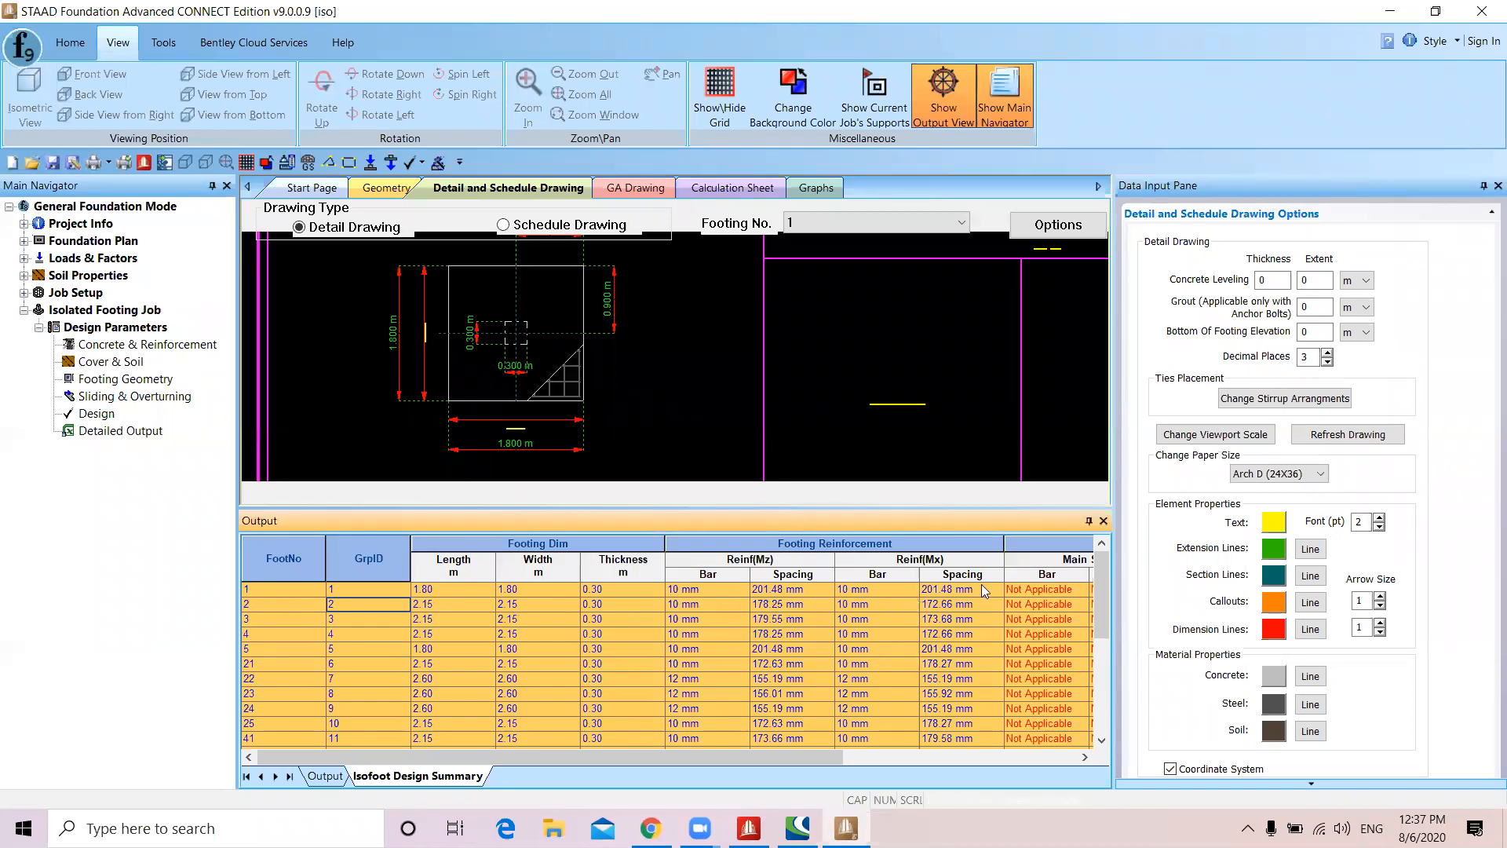
Review every footing's reinforcement, pedestal reinforcement and design status in the Isofoot Design Summary table
{"action": "left_click", "coordinate": [348, 651]}
{"action": "left_click", "coordinate": [682, 682]}
{"action": "left_click", "coordinate": [768, 679]}
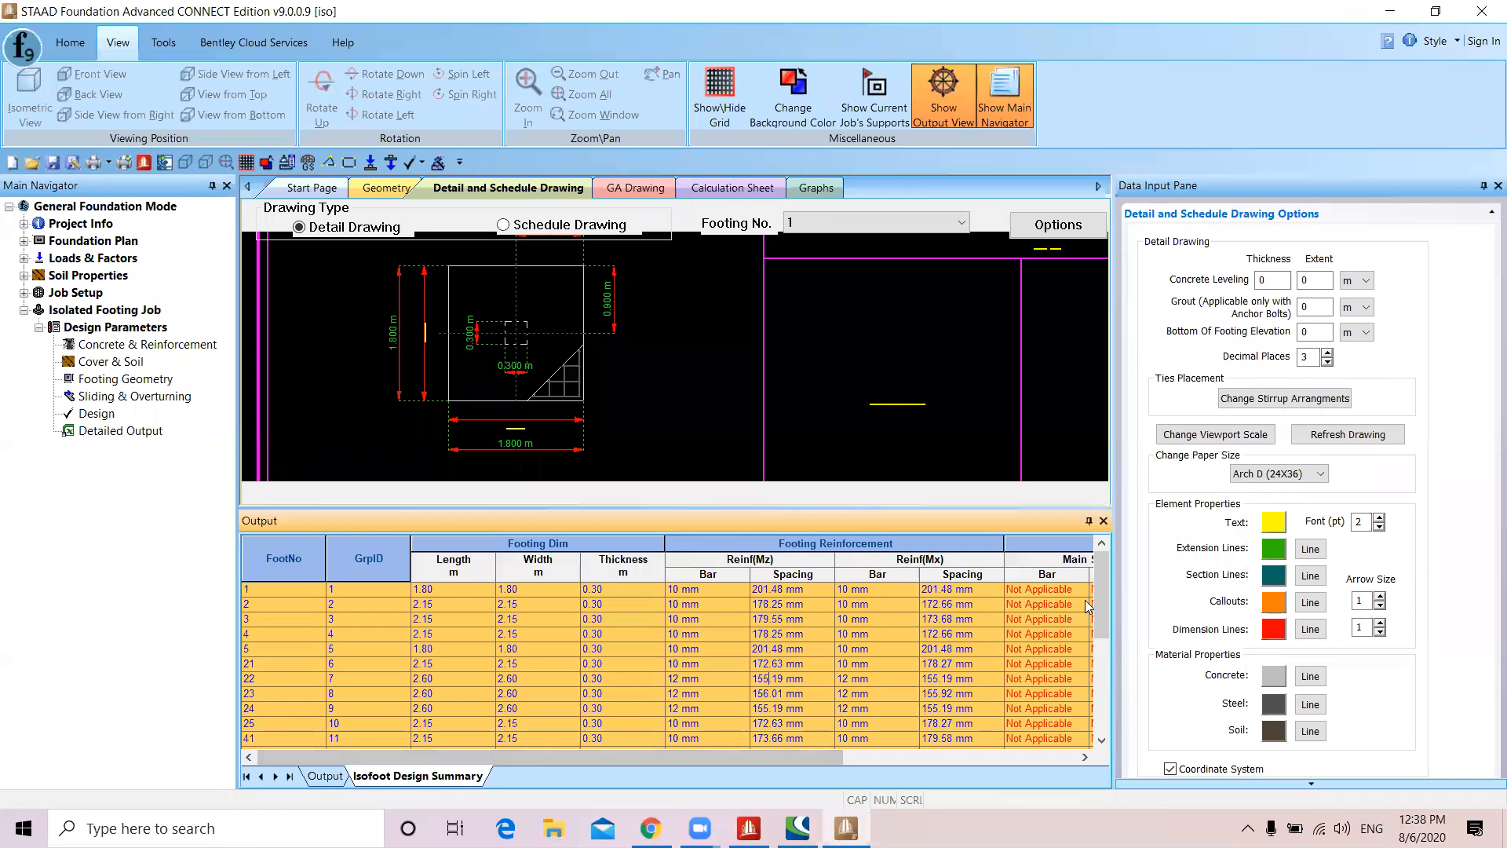
{"action": "left_click_drag", "start_coordinate": [1097, 605], "coordinate": [1096, 654]}
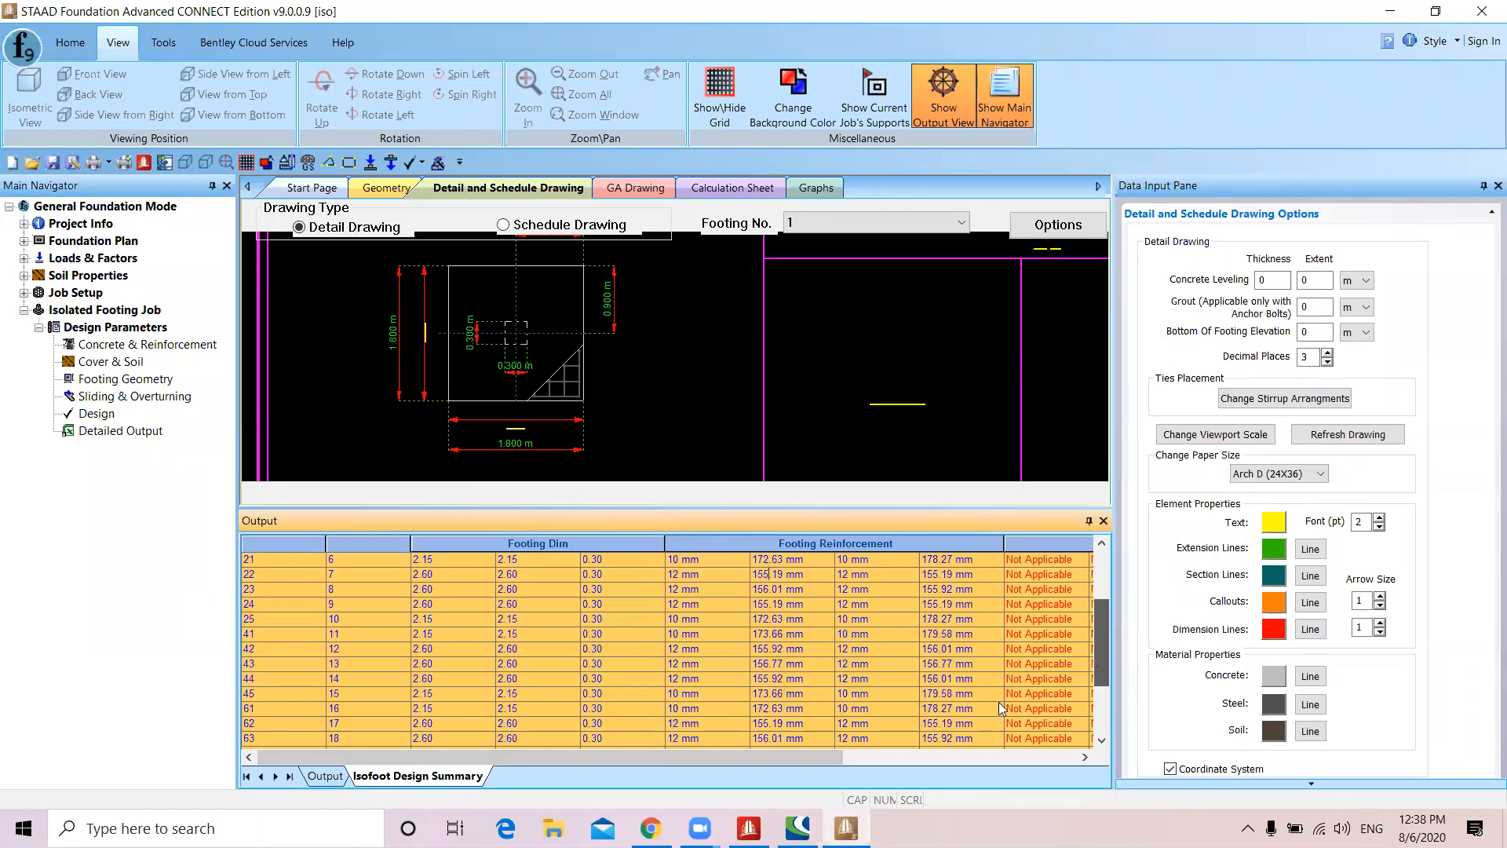
{"action": "left_click_drag", "start_coordinate": [801, 753], "coordinate": [1018, 753]}
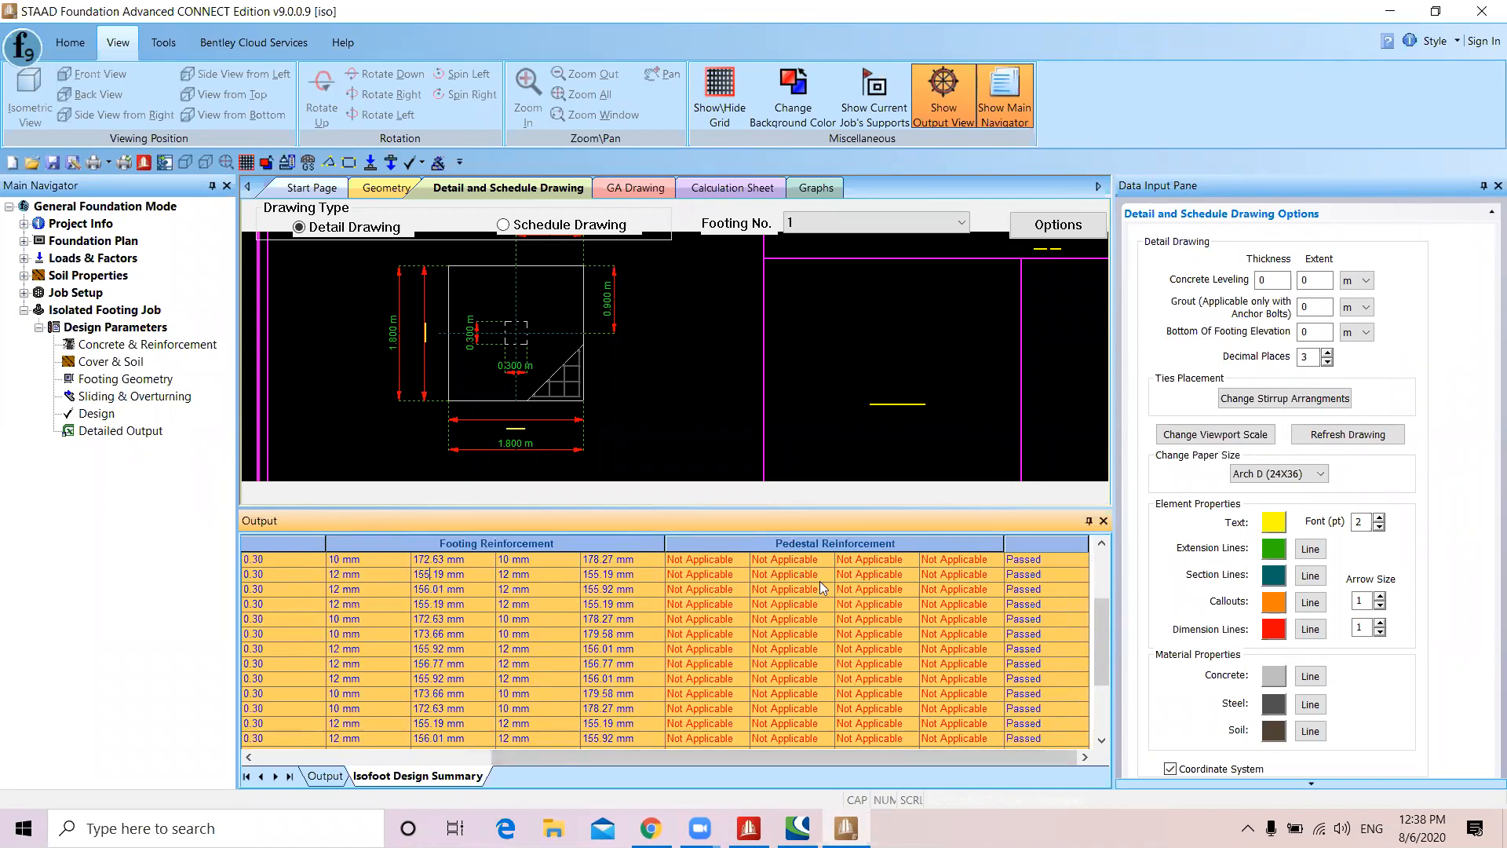
{"action": "left_click_drag", "start_coordinate": [1101, 643], "coordinate": [1110, 554]}
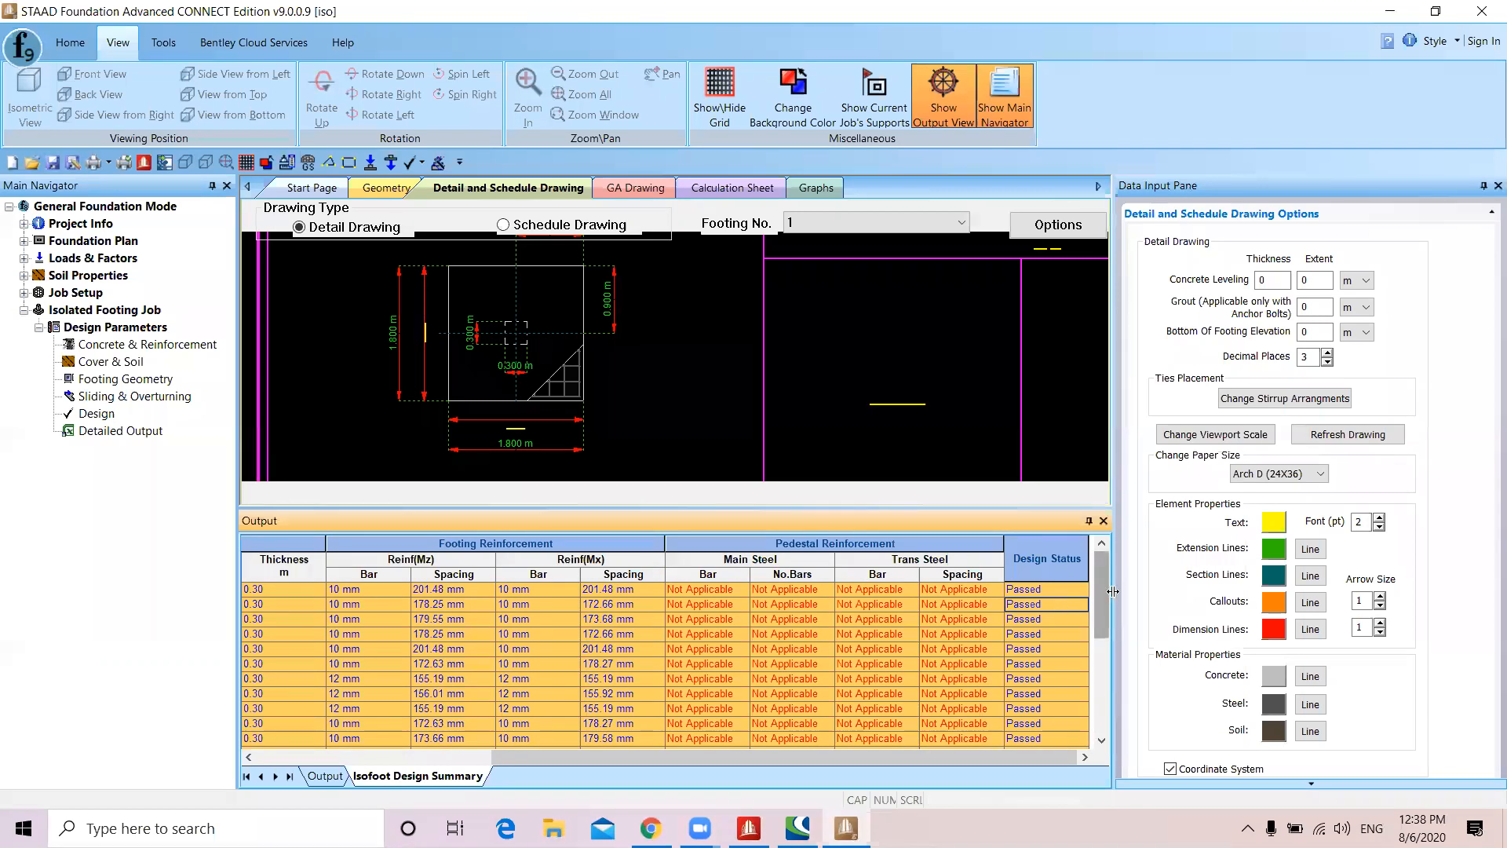
{"action": "mouse_move", "coordinate": [1105, 584]}
{"action": "left_mouse_down"}
{"action": "mouse_move", "coordinate": [1098, 704]}
{"action": "mouse_move", "coordinate": [1104, 558]}
{"action": "left_mouse_up"}
{"action": "left_click_drag", "start_coordinate": [702, 754], "coordinate": [359, 778]}
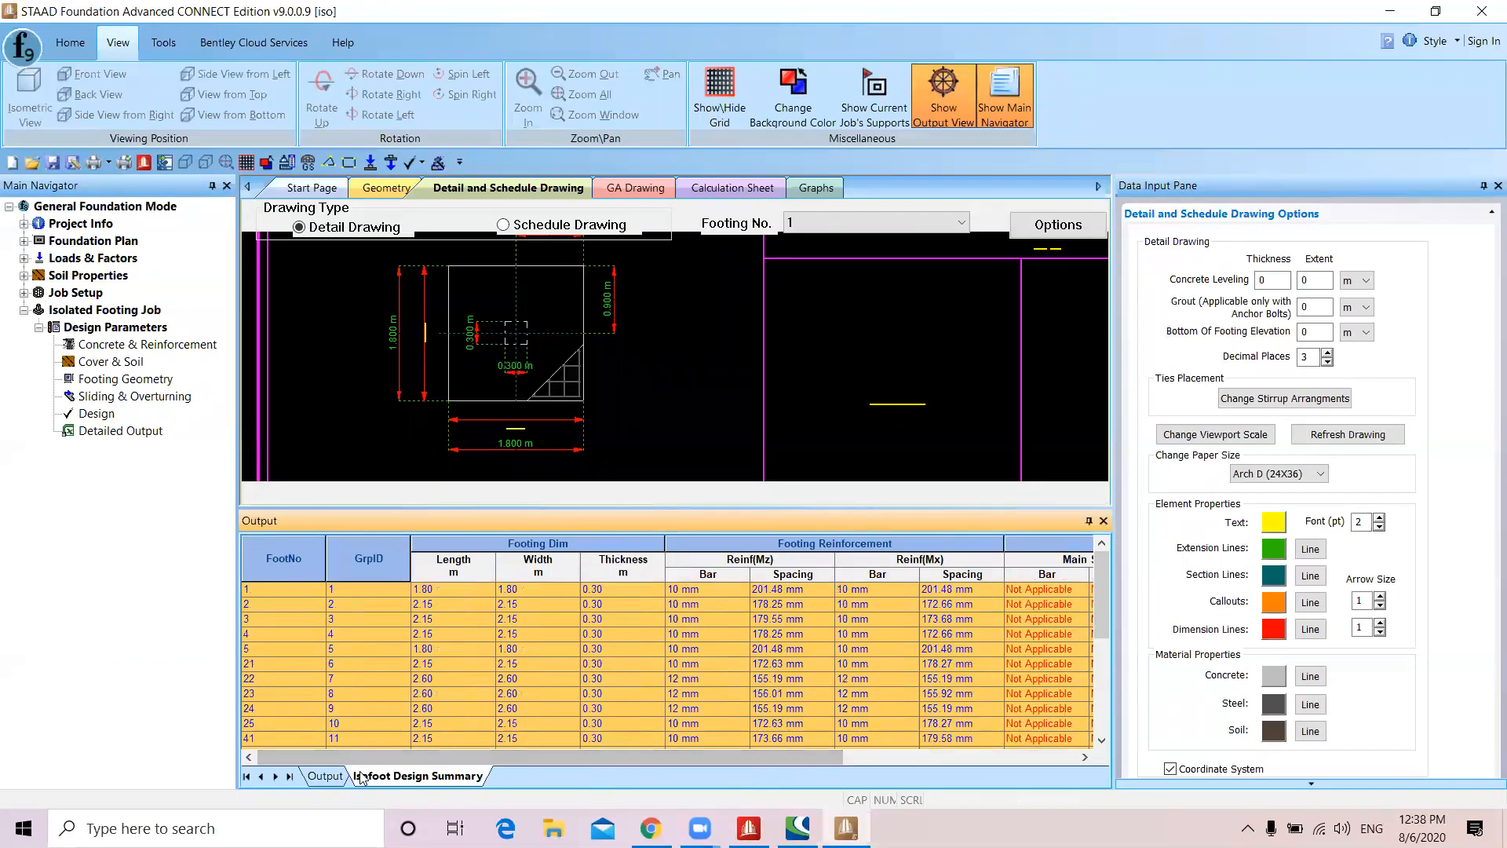
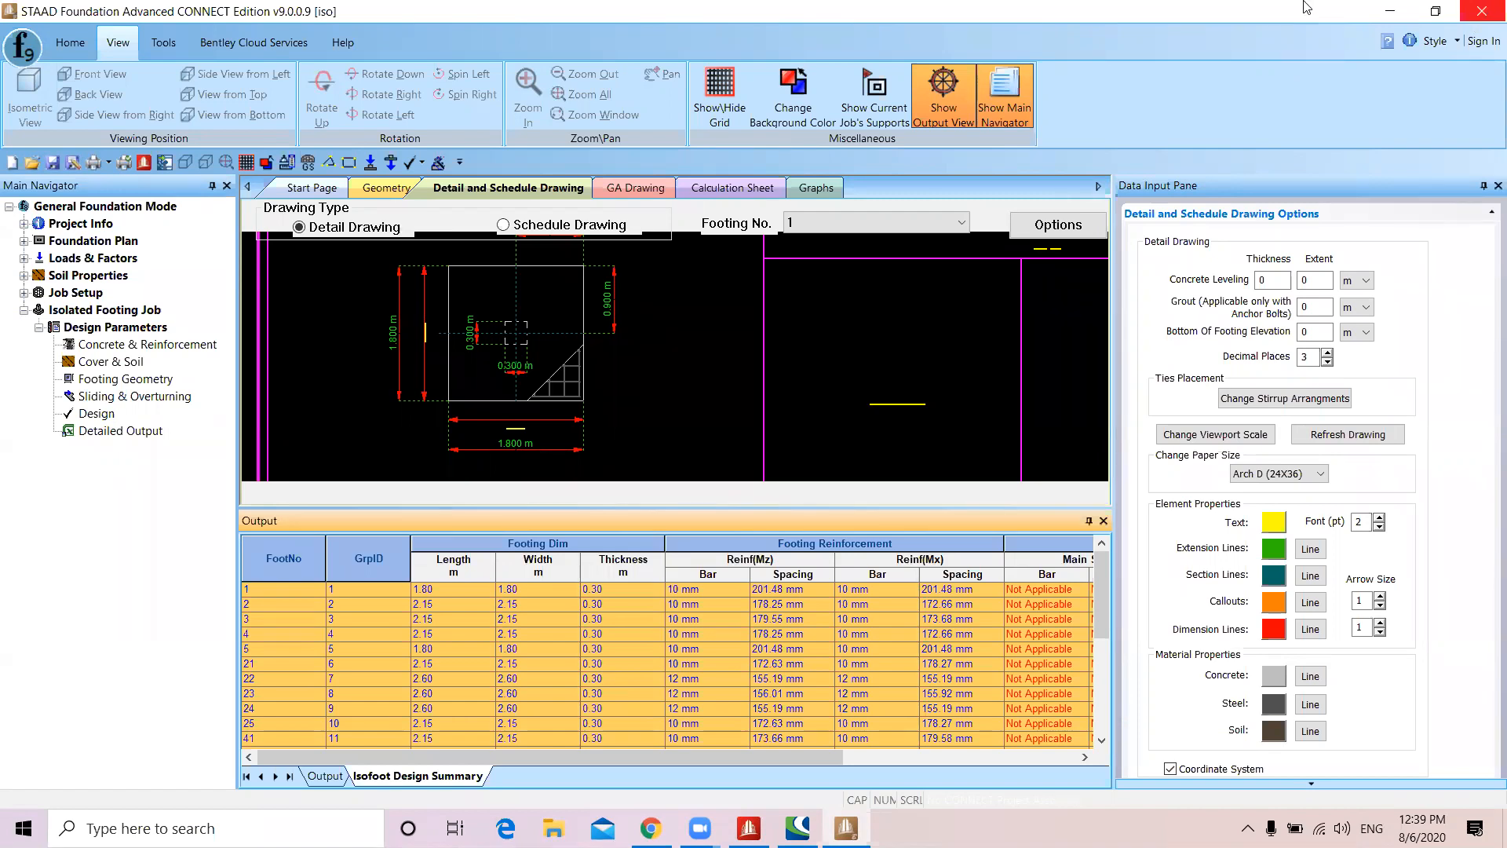
Switch to the schedule drawing and examine the footing dimensions and reinforcement entries in its table
{"action": "left_click", "coordinate": [654, 167]}
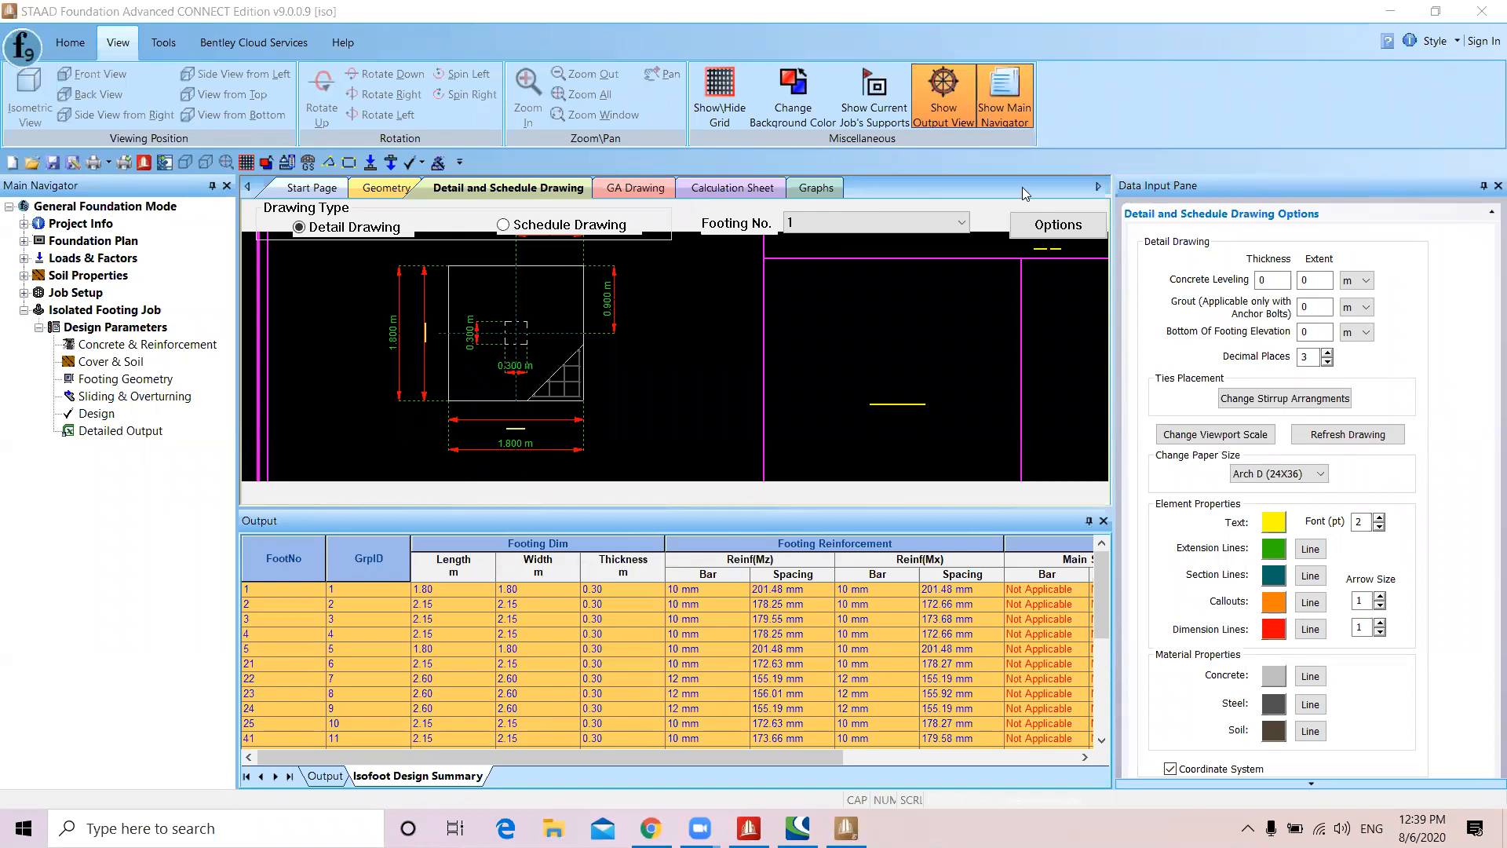
{"action": "left_click", "coordinate": [503, 226]}
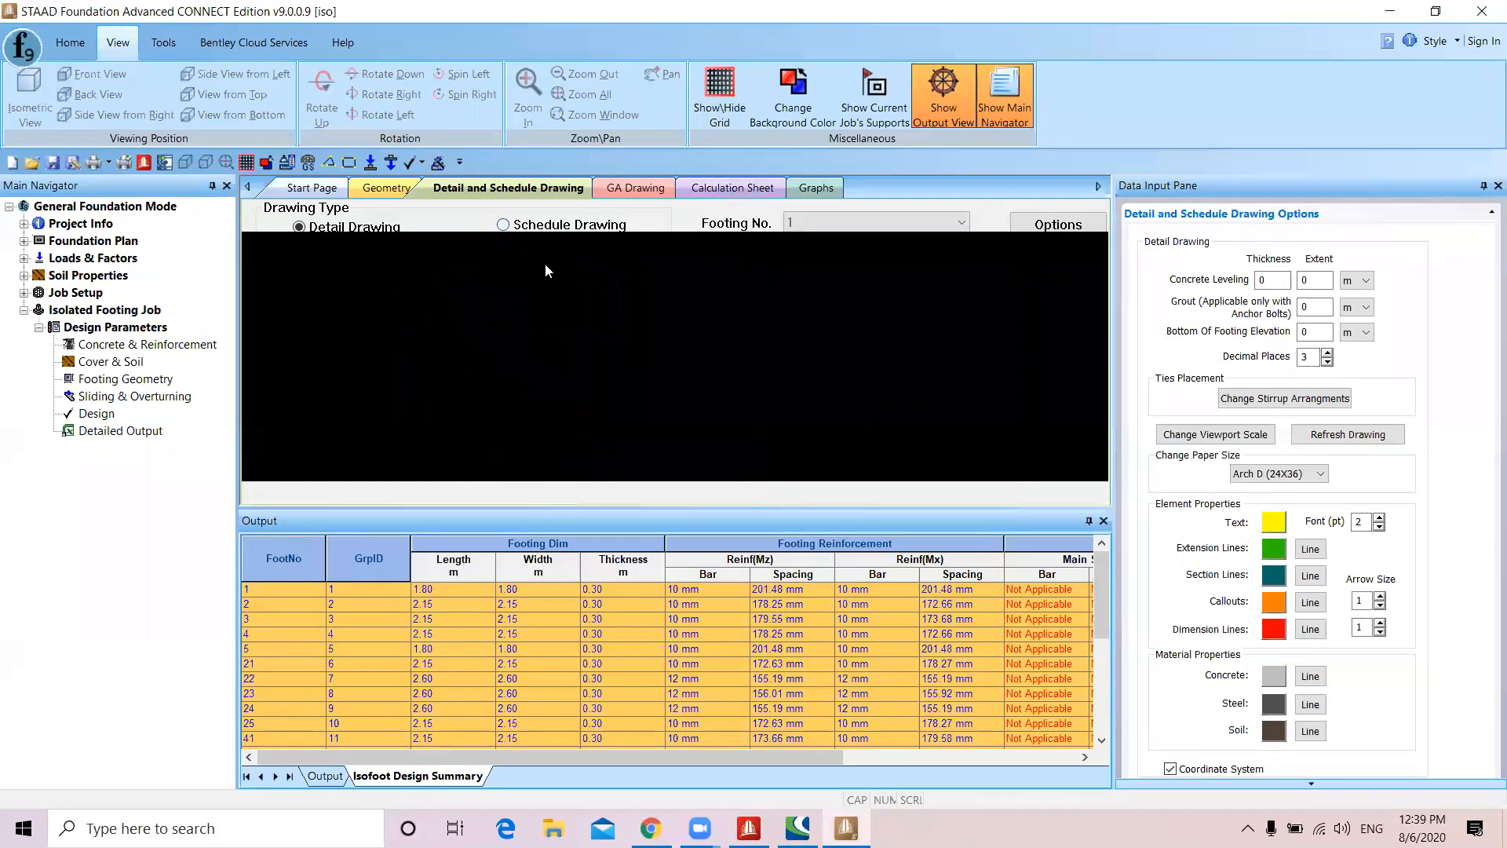
{"action": "scroll", "coordinate": [697, 298], "scroll_direction": "up", "scroll_amount": 5}
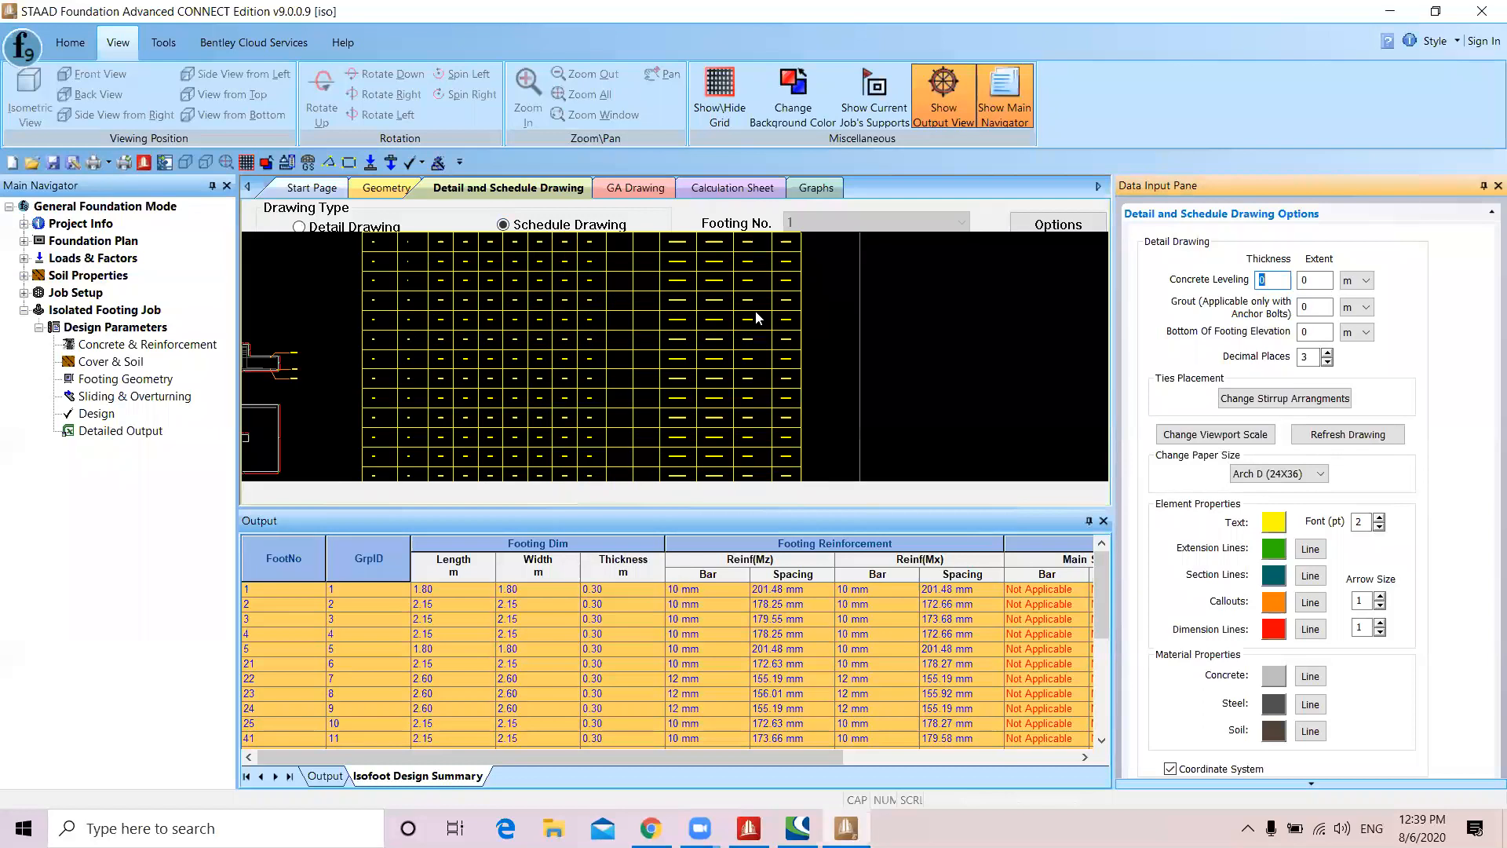
{"action": "scroll", "coordinate": [833, 348], "scroll_direction": "up", "scroll_amount": 7}
{"action": "scroll", "coordinate": [832, 309], "scroll_direction": "down", "scroll_amount": 4}
{"action": "middle_click_drag", "start_coordinate": [752, 343], "coordinate": [1002, 373]}
{"action": "scroll", "coordinate": [809, 356], "scroll_direction": "down", "scroll_amount": 5}
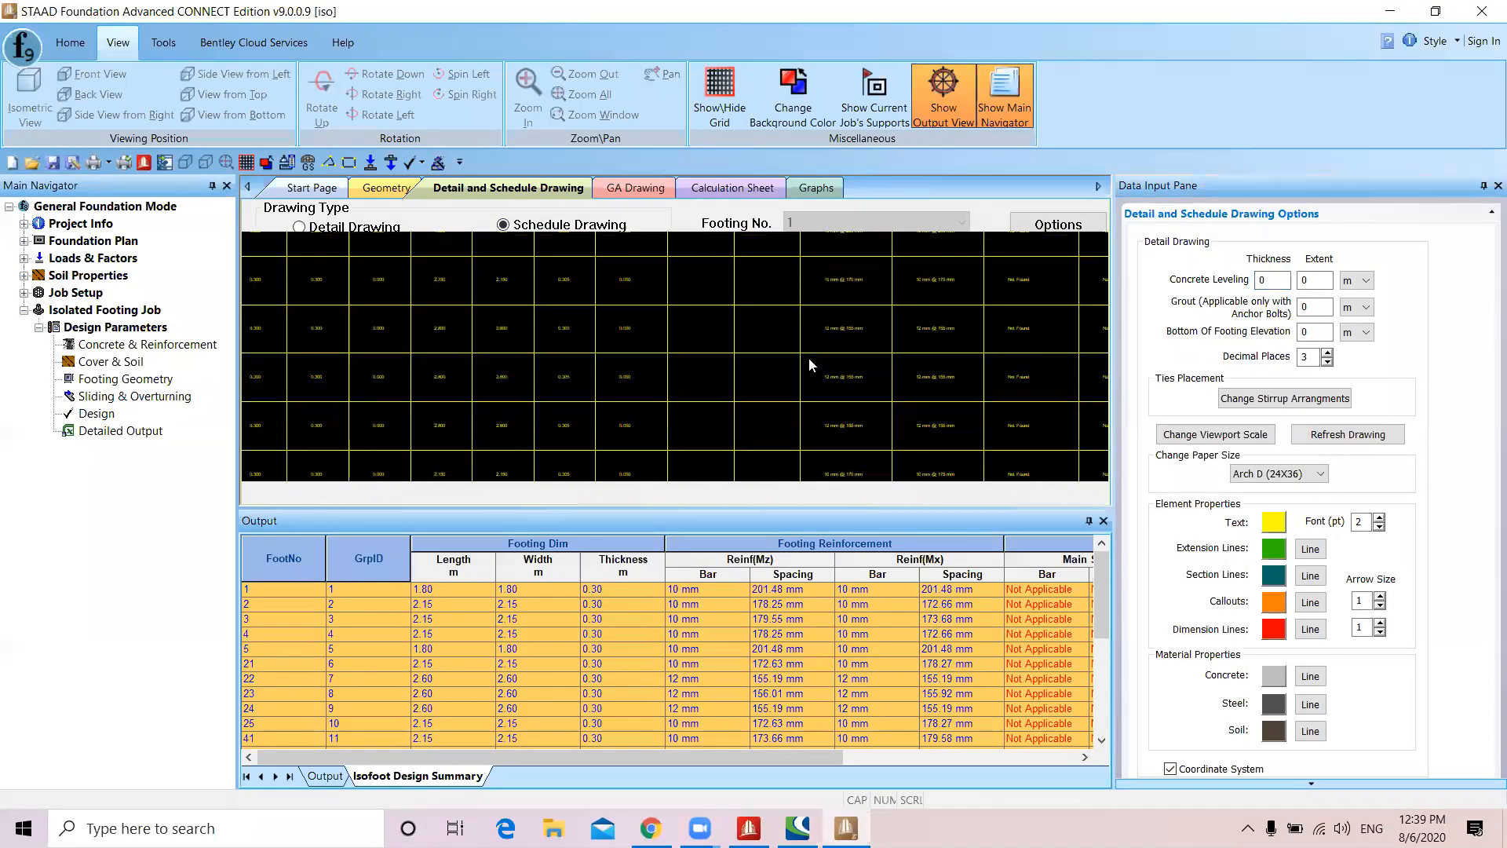
{"action": "scroll", "coordinate": [791, 328], "scroll_direction": "down", "scroll_amount": 5}
{"action": "middle_click_drag", "start_coordinate": [791, 328], "coordinate": [793, 350]}
{"action": "scroll", "coordinate": [760, 319], "scroll_direction": "up", "scroll_amount": 5}
Return to the detail drawing of footing 1 and read the bottom reinforcement callout below the reinforcement plan
{"action": "left_click", "coordinate": [350, 228]}
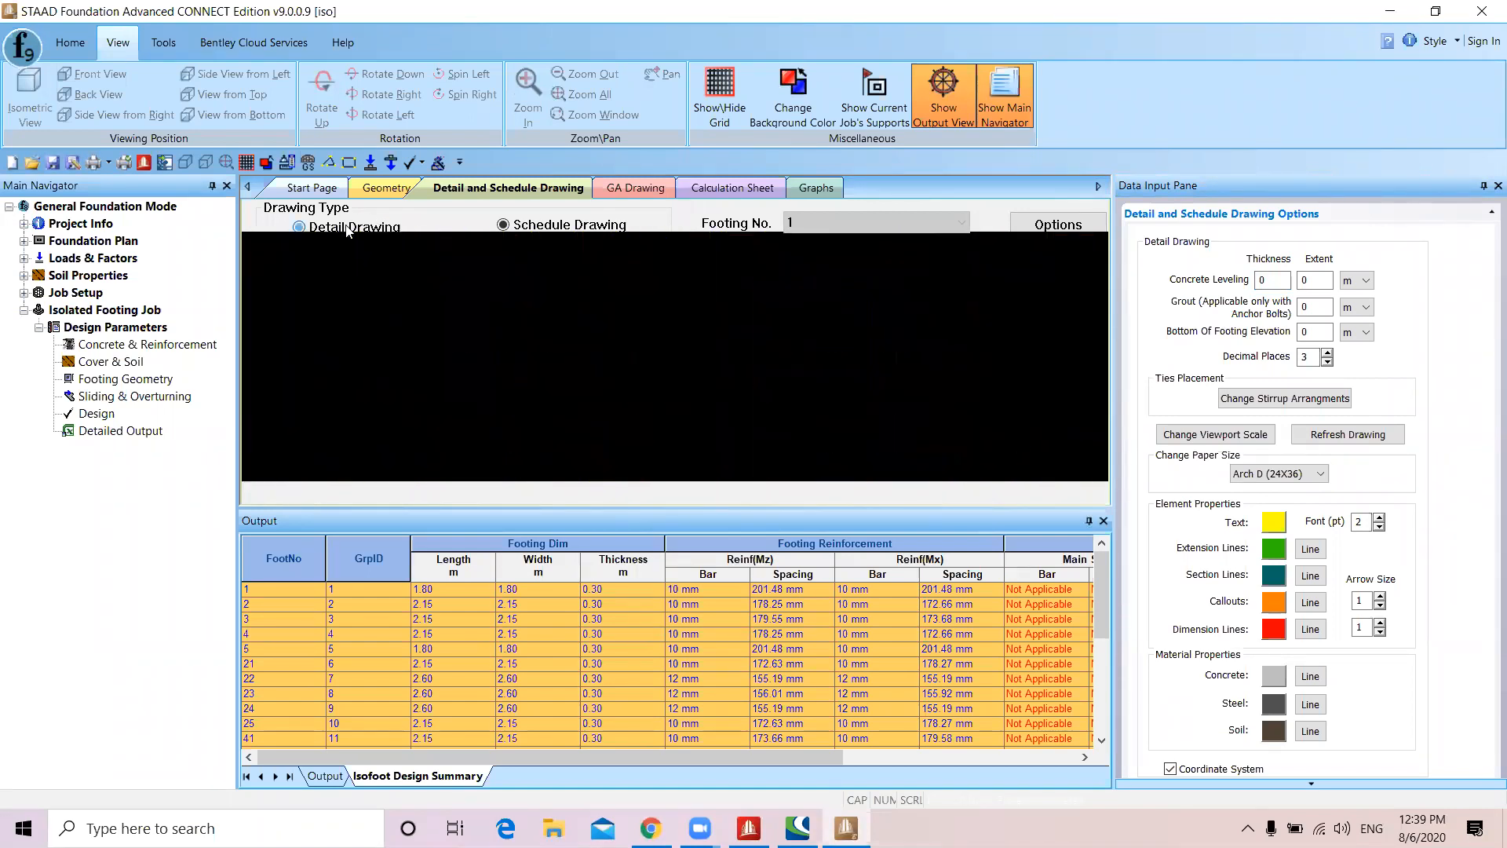
{"action": "scroll", "coordinate": [824, 380], "scroll_direction": "up", "scroll_amount": 3}
{"action": "middle_click_drag", "start_coordinate": [791, 388], "coordinate": [908, 287]}
{"action": "scroll", "coordinate": [550, 388], "scroll_direction": "up", "scroll_amount": 2}
{"action": "scroll", "coordinate": [510, 449], "scroll_direction": "up", "scroll_amount": 1}
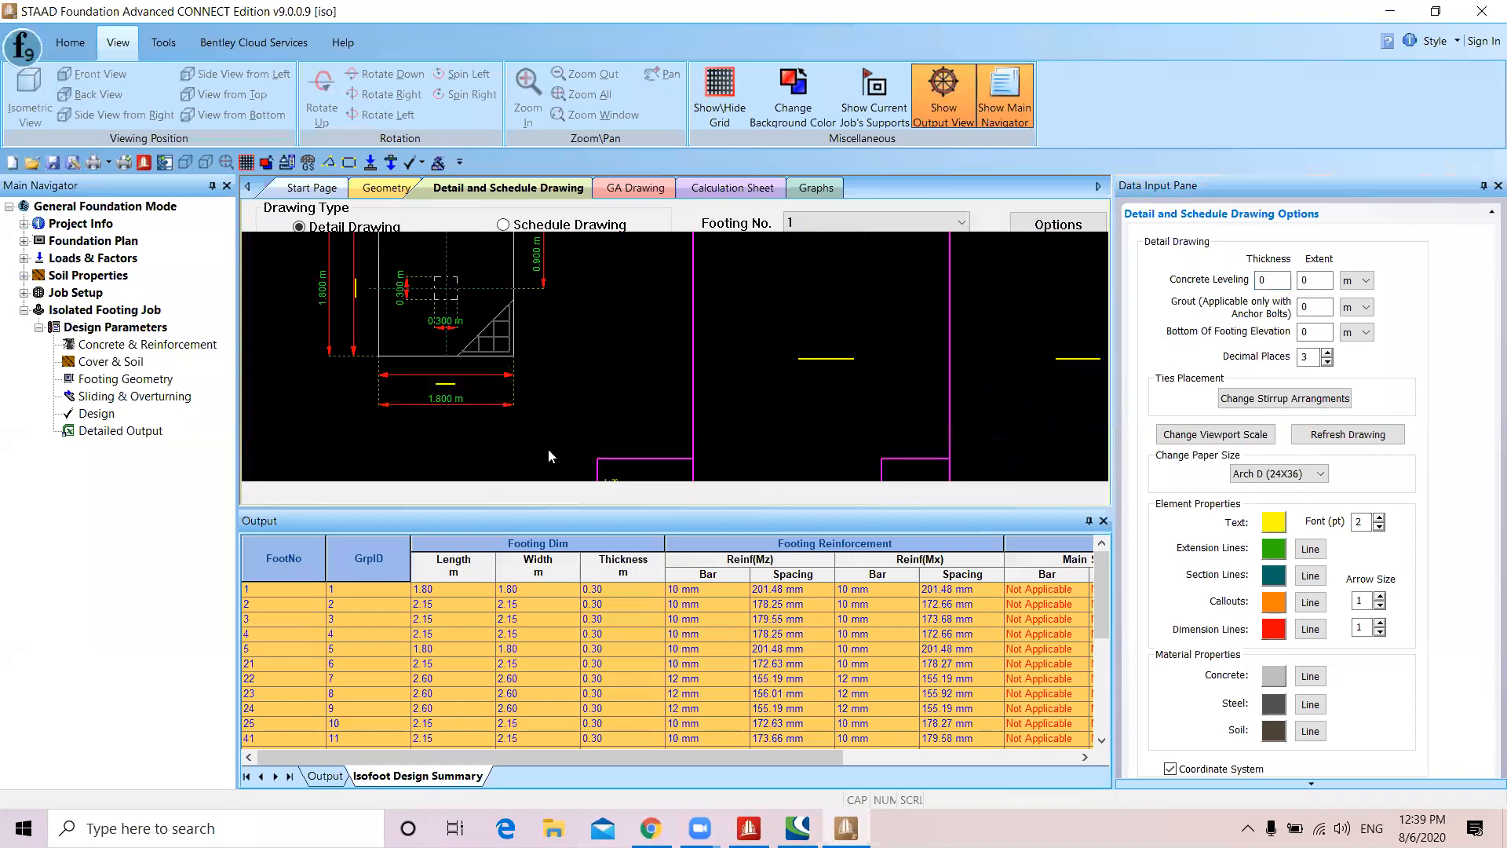
{"action": "scroll", "coordinate": [474, 381], "scroll_direction": "up", "scroll_amount": 5}
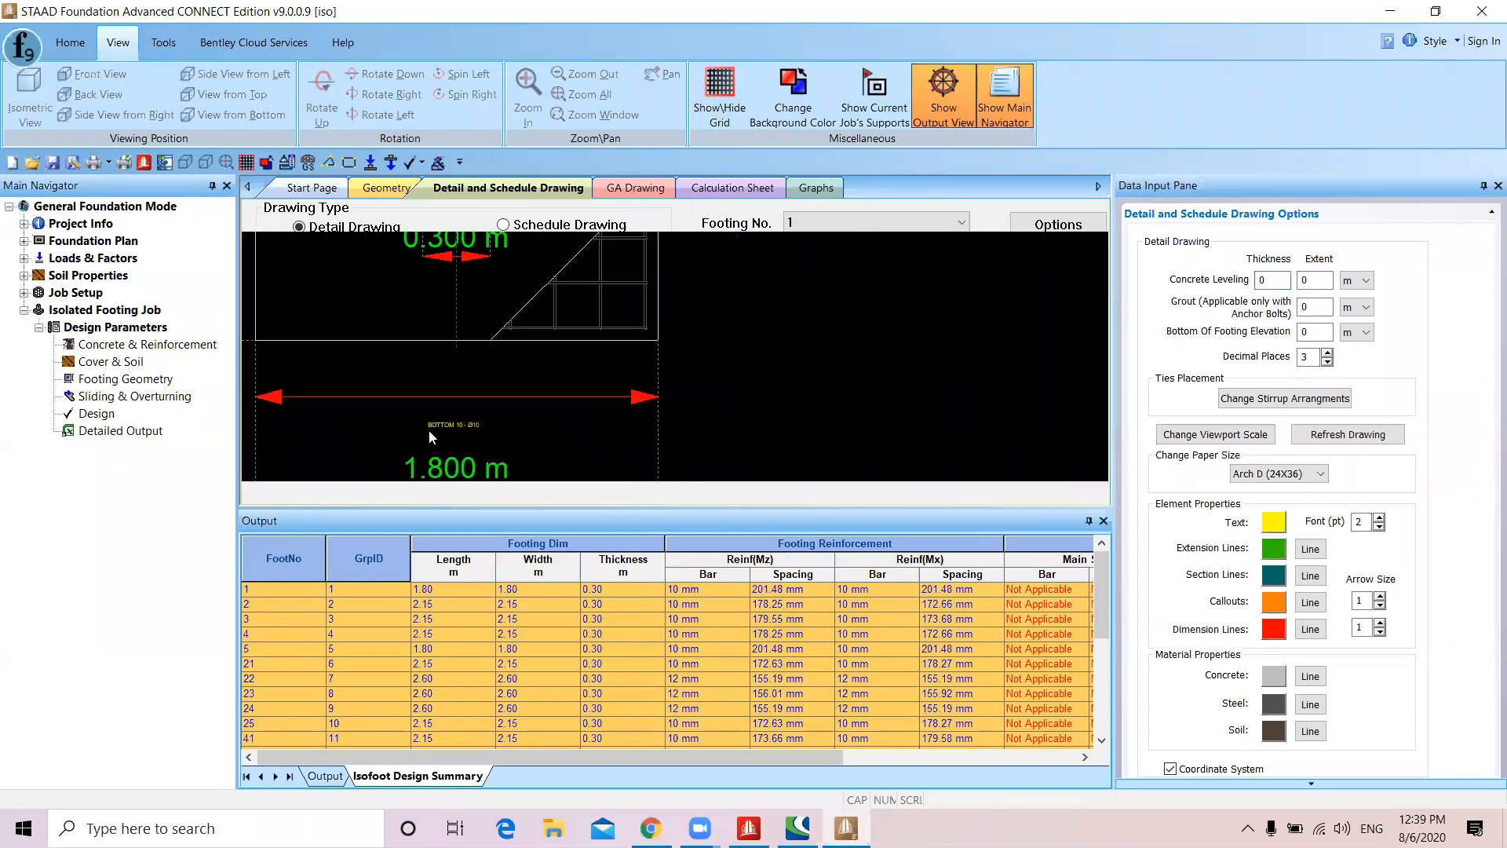
{"action": "scroll", "coordinate": [463, 439], "scroll_direction": "up", "scroll_amount": 4}
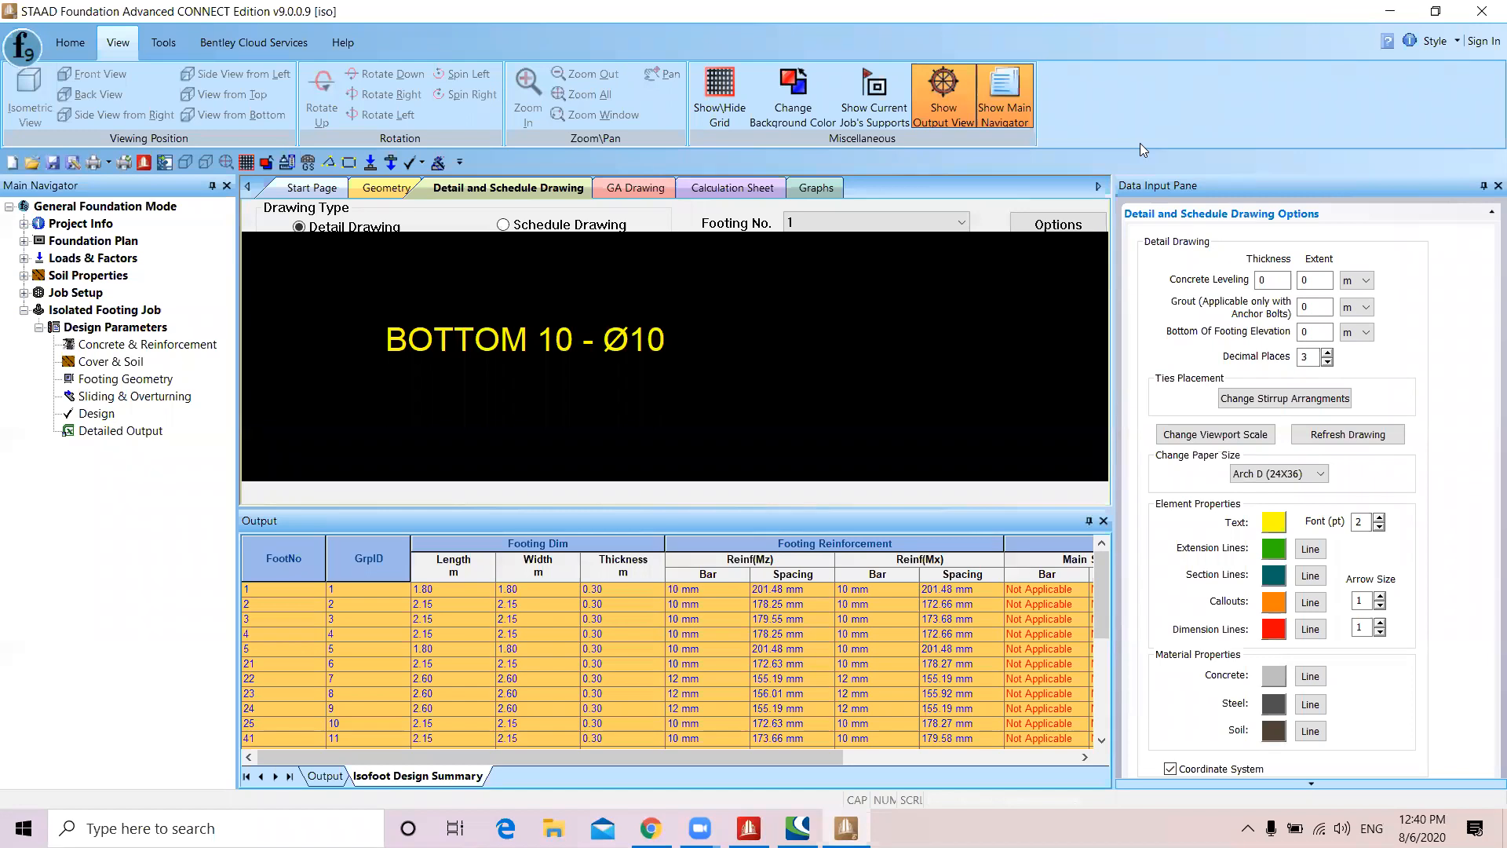
{"action": "scroll", "coordinate": [706, 365], "scroll_direction": "down", "scroll_amount": 5}
{"action": "scroll", "coordinate": [692, 369], "scroll_direction": "up", "scroll_amount": 3}
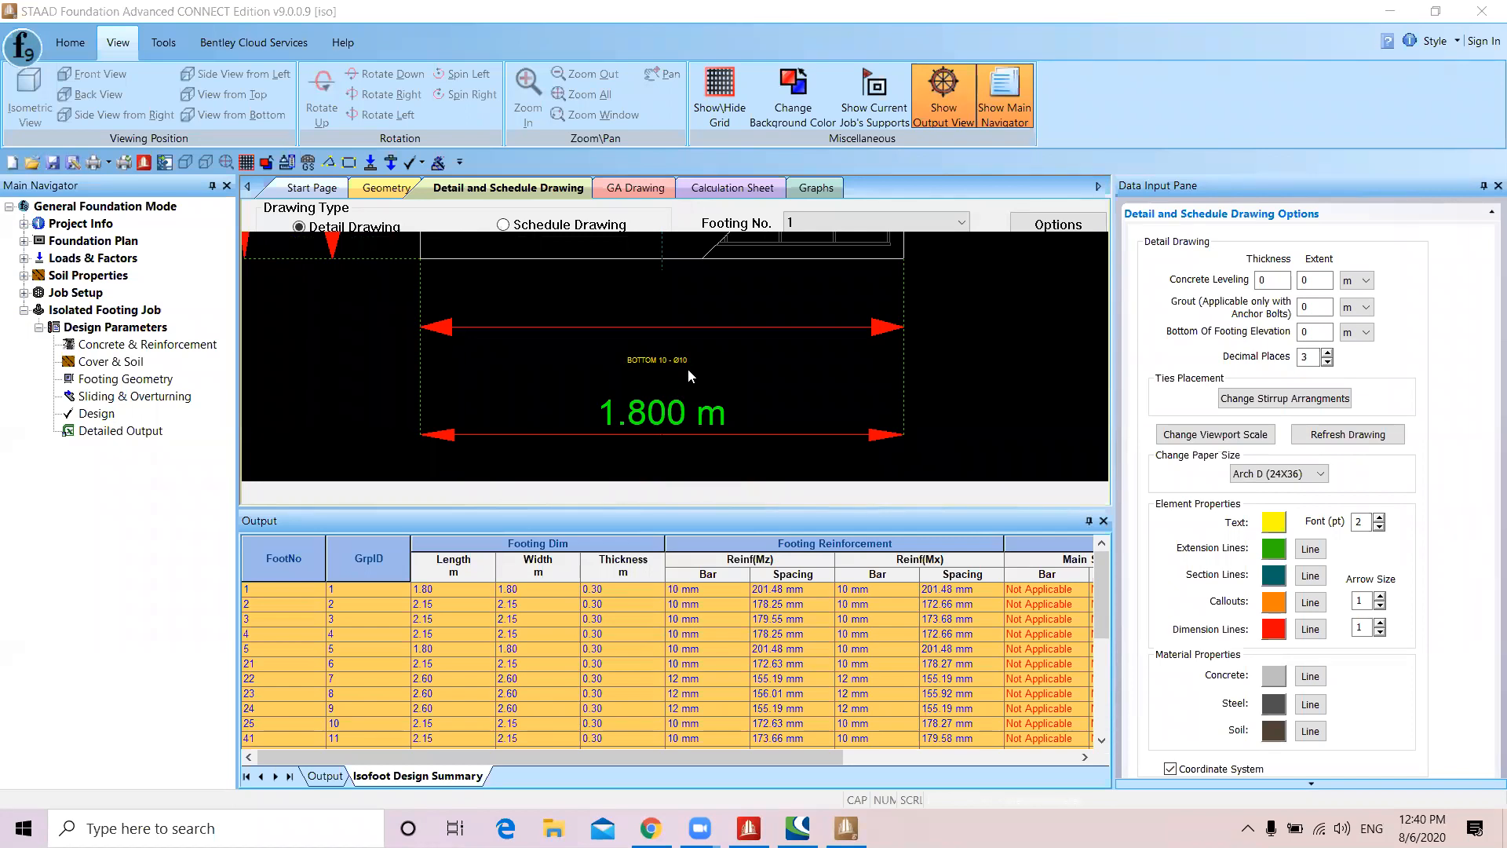
{"action": "scroll", "coordinate": [687, 371], "scroll_direction": "up", "scroll_amount": 2}
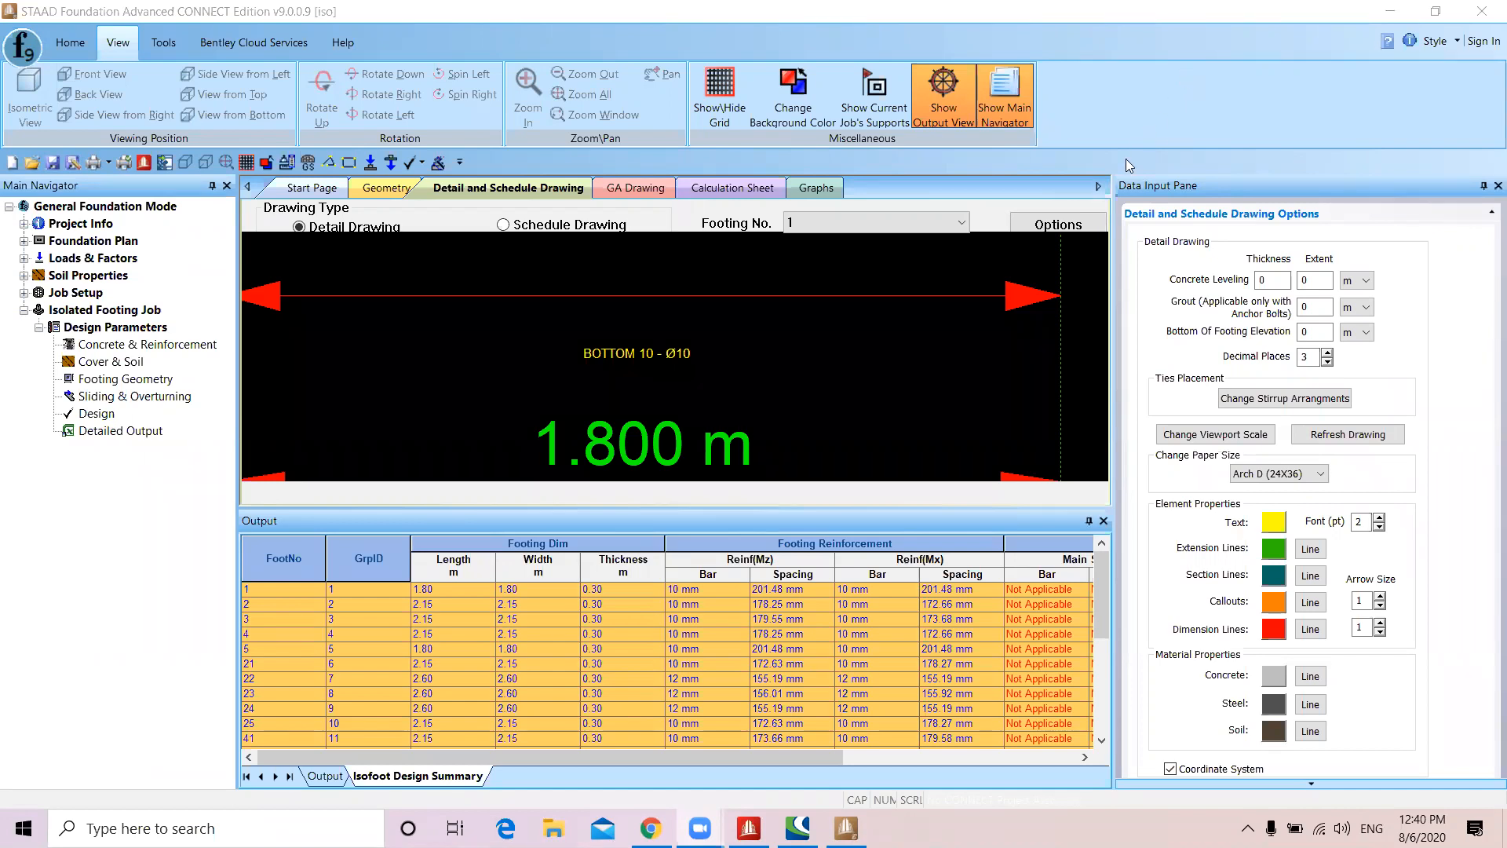
Read the pedestal note in footing 1's detail drawing and bring the whole sheet back into view
{"action": "scroll", "coordinate": [754, 385], "scroll_direction": "down", "scroll_amount": 3}
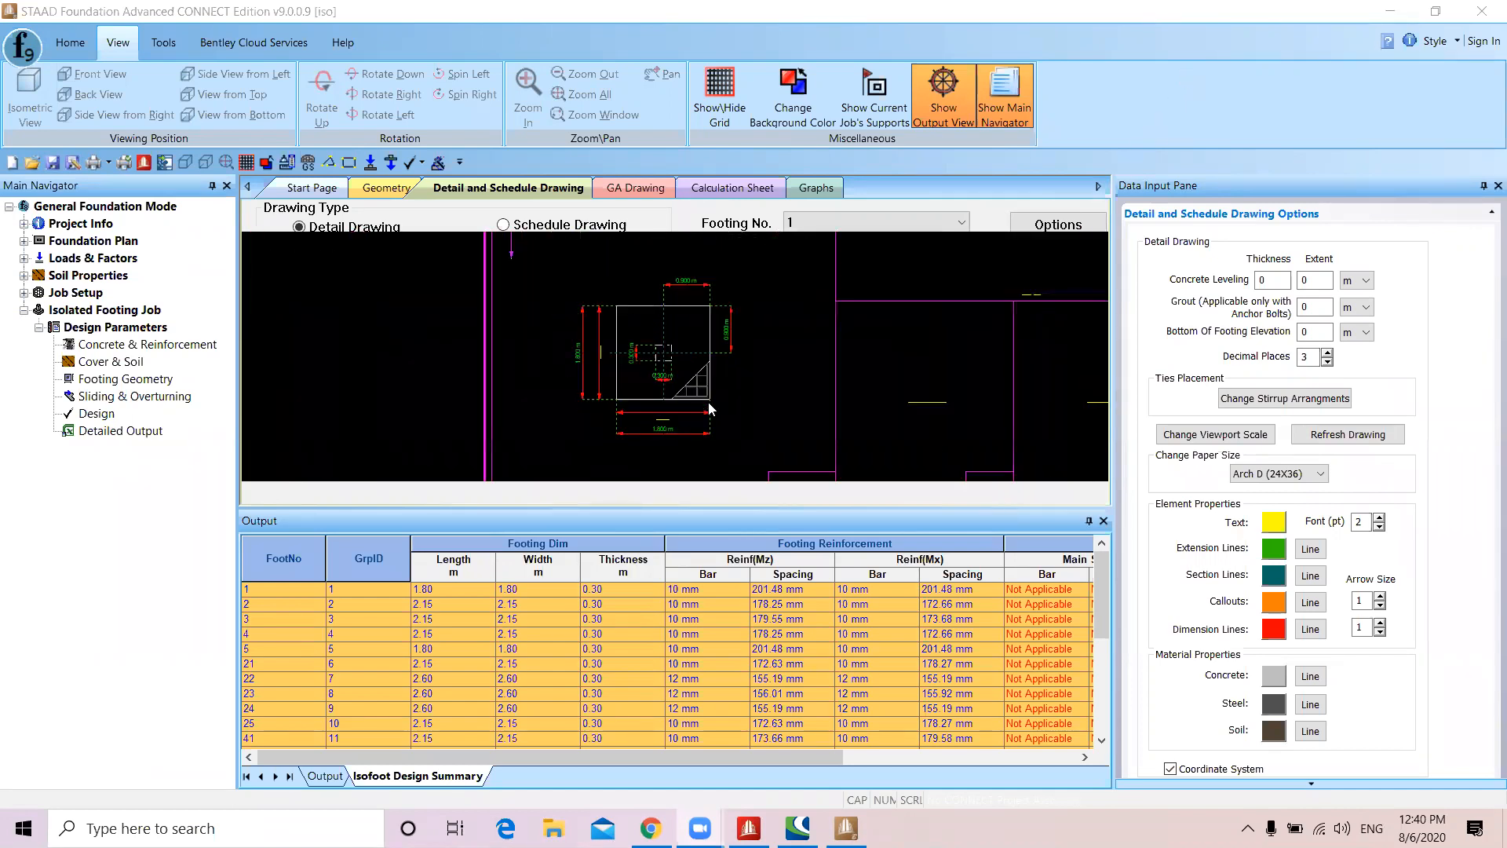
{"action": "scroll", "coordinate": [775, 377], "scroll_direction": "down", "scroll_amount": 1}
{"action": "scroll", "coordinate": [859, 391], "scroll_direction": "up", "scroll_amount": 15}
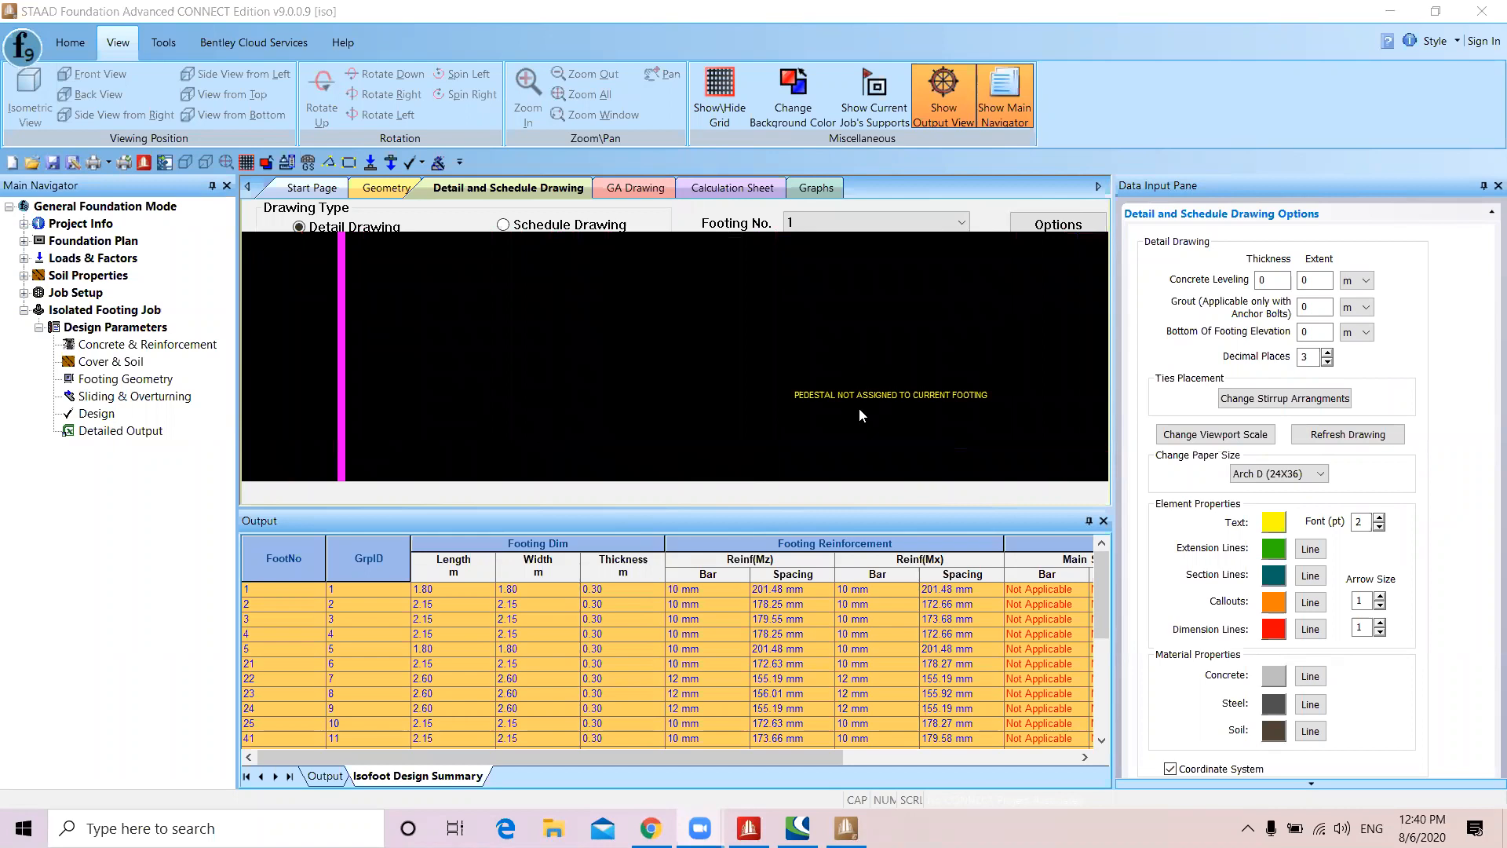
{"action": "scroll", "coordinate": [491, 391], "scroll_direction": "down", "scroll_amount": 5}
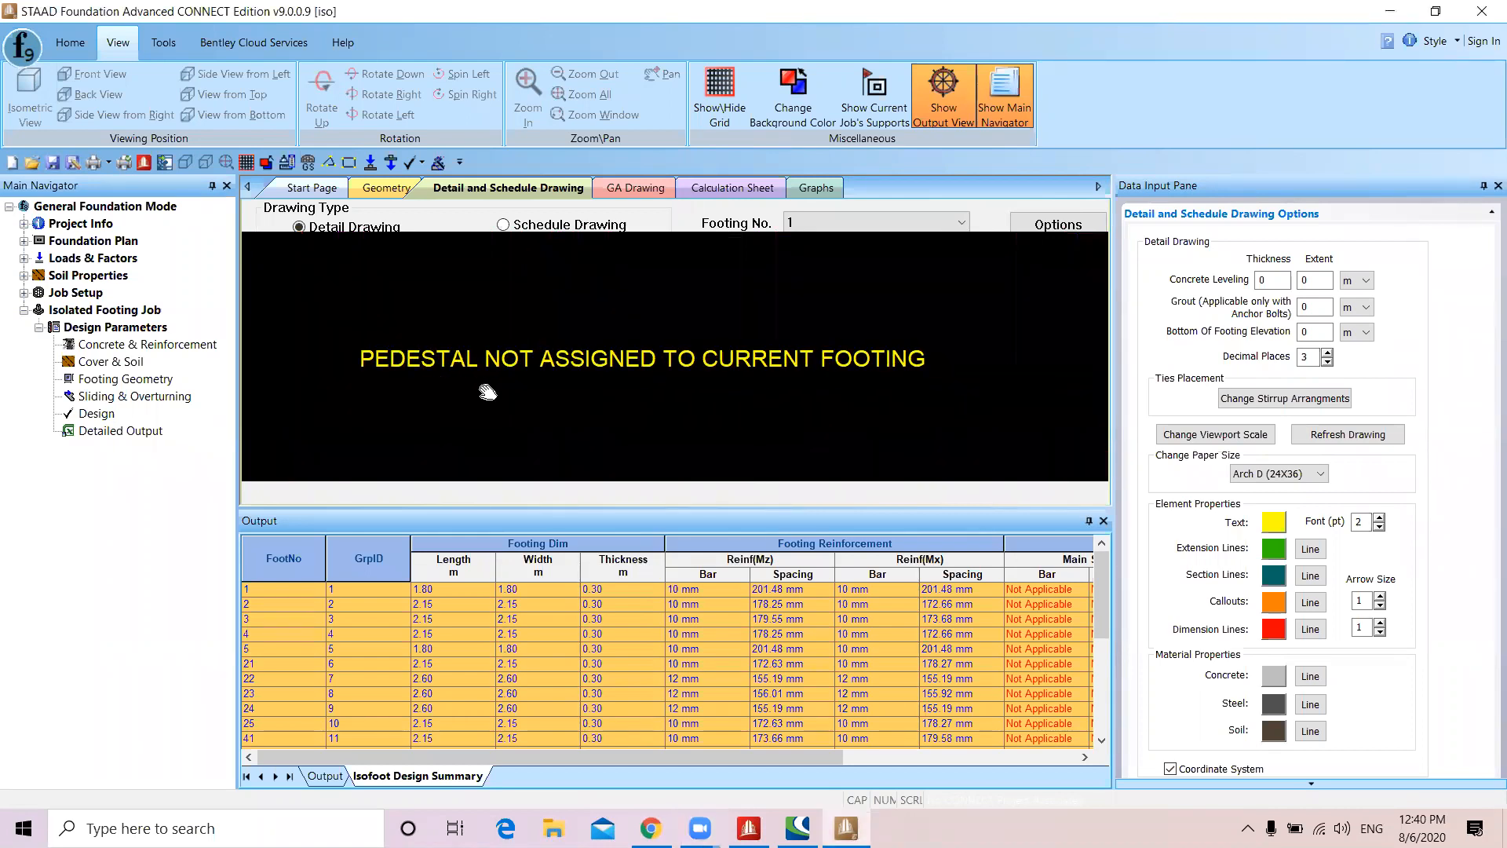
{"action": "scroll", "coordinate": [491, 391], "scroll_direction": "down", "scroll_amount": 9}
{"action": "mouse_move", "coordinate": [492, 391]}
{"action": "middle_mouse_down"}
{"action": "mouse_move", "coordinate": [582, 497]}
{"action": "mouse_move", "coordinate": [676, 387]}
{"action": "mouse_move", "coordinate": [697, 415]}
{"action": "middle_mouse_up"}
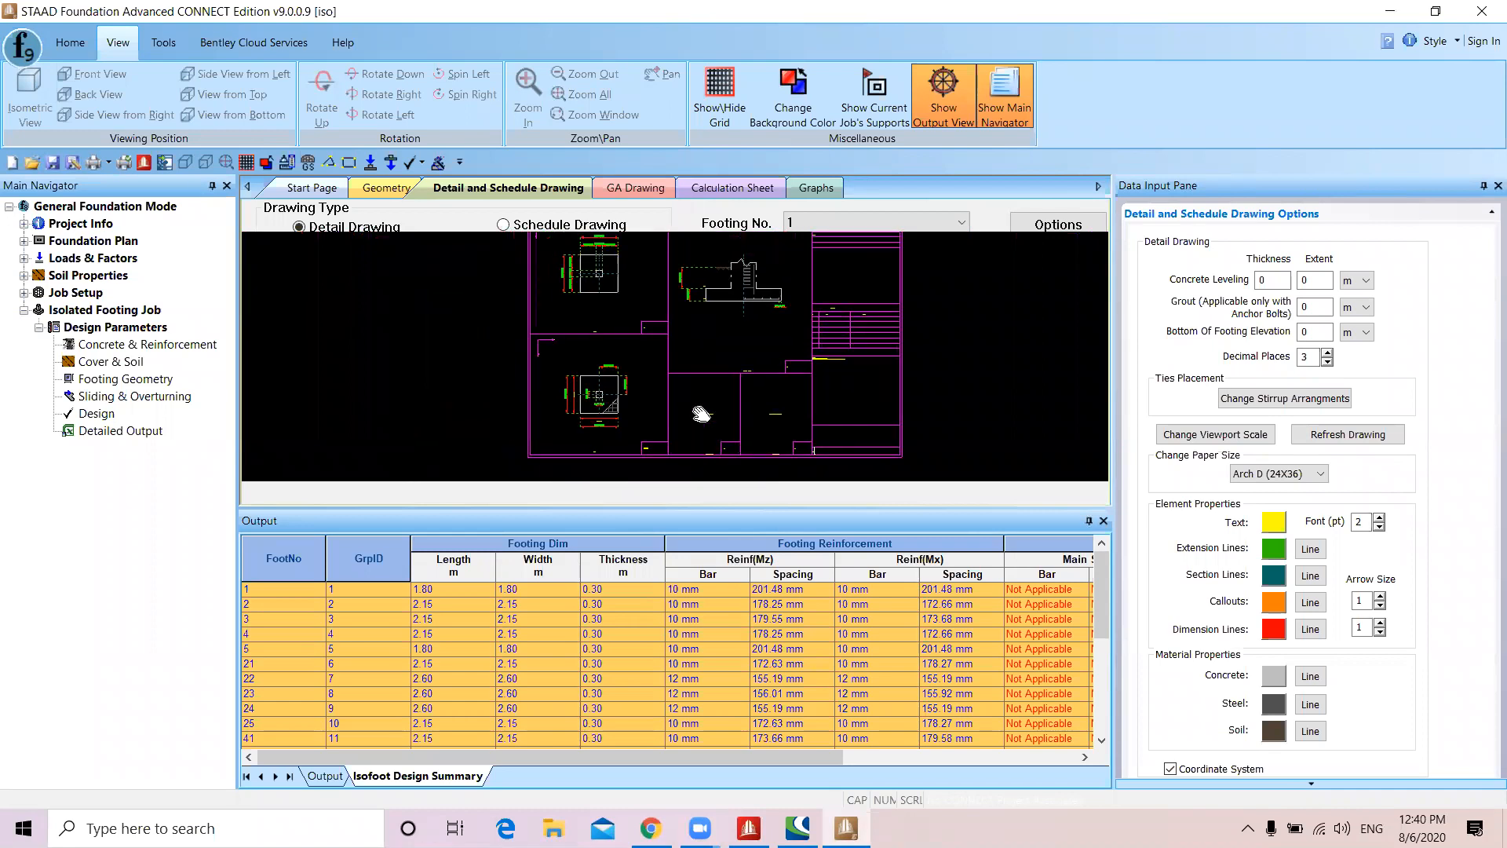
Inspect footing 1's elevation in the detail drawing, including the column stirrups, bottom elevation label and side cover dimension
{"action": "scroll", "coordinate": [825, 328], "scroll_direction": "up", "scroll_amount": 2}
{"action": "middle_click_drag", "start_coordinate": [649, 290], "coordinate": [645, 385]}
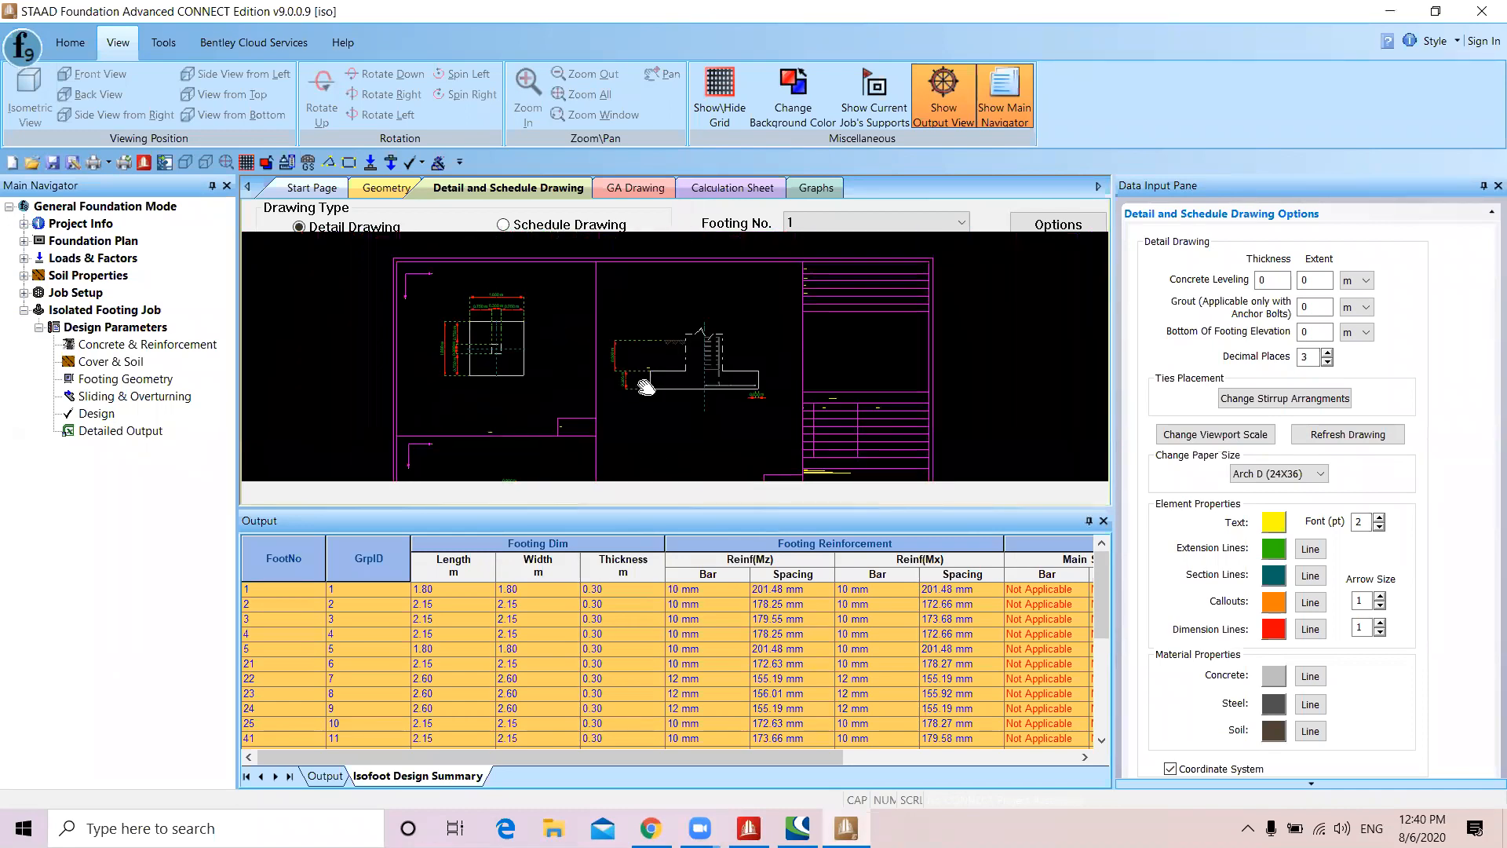
{"action": "scroll", "coordinate": [699, 374], "scroll_direction": "up", "scroll_amount": 4}
{"action": "scroll", "coordinate": [657, 308], "scroll_direction": "up", "scroll_amount": 11}
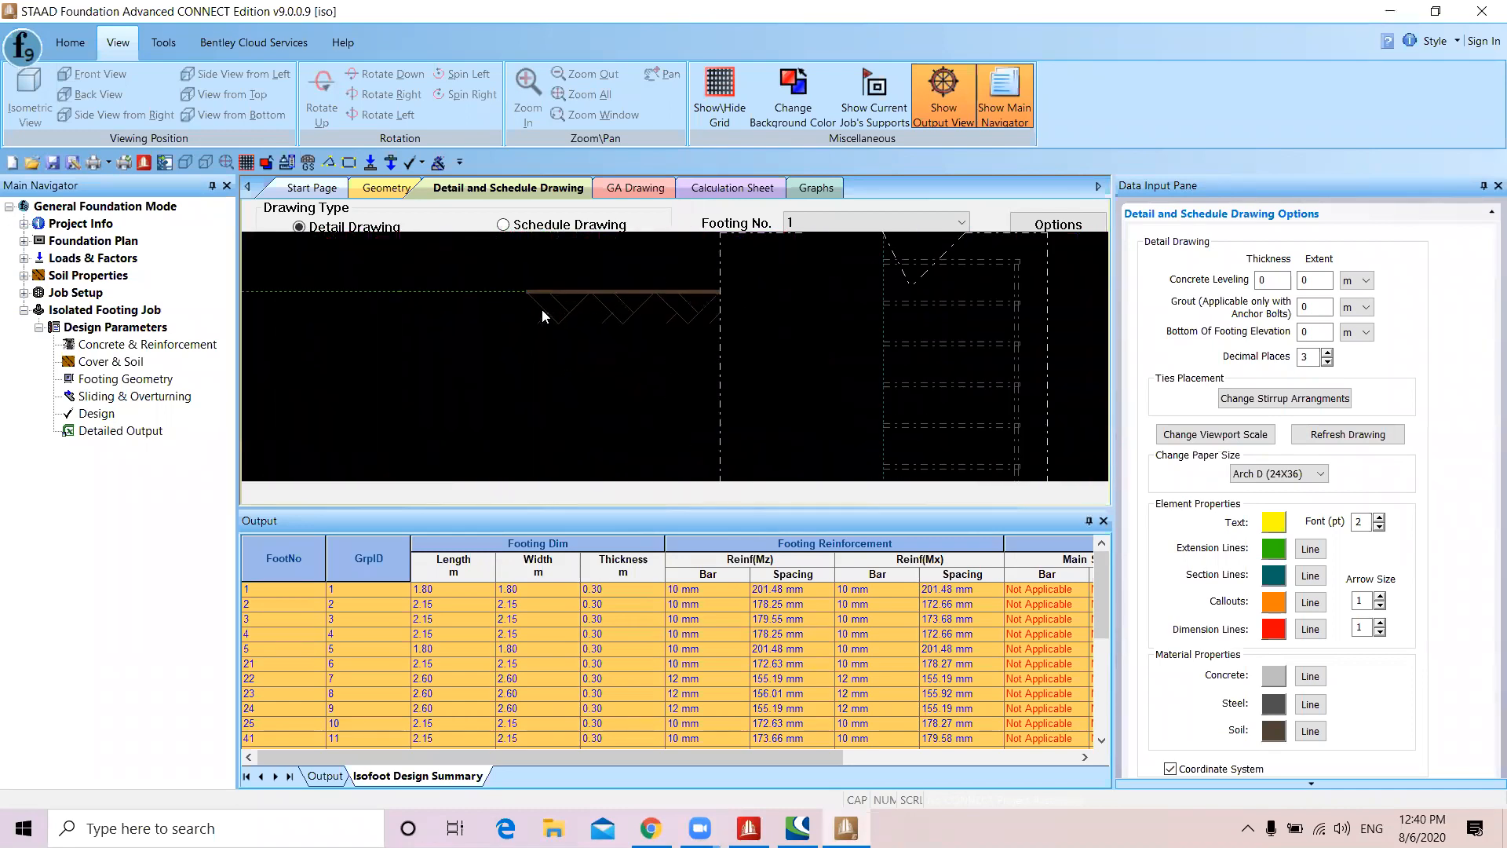
{"action": "scroll", "coordinate": [542, 313], "scroll_direction": "down", "scroll_amount": 10}
{"action": "scroll", "coordinate": [677, 329], "scroll_direction": "up", "scroll_amount": 2}
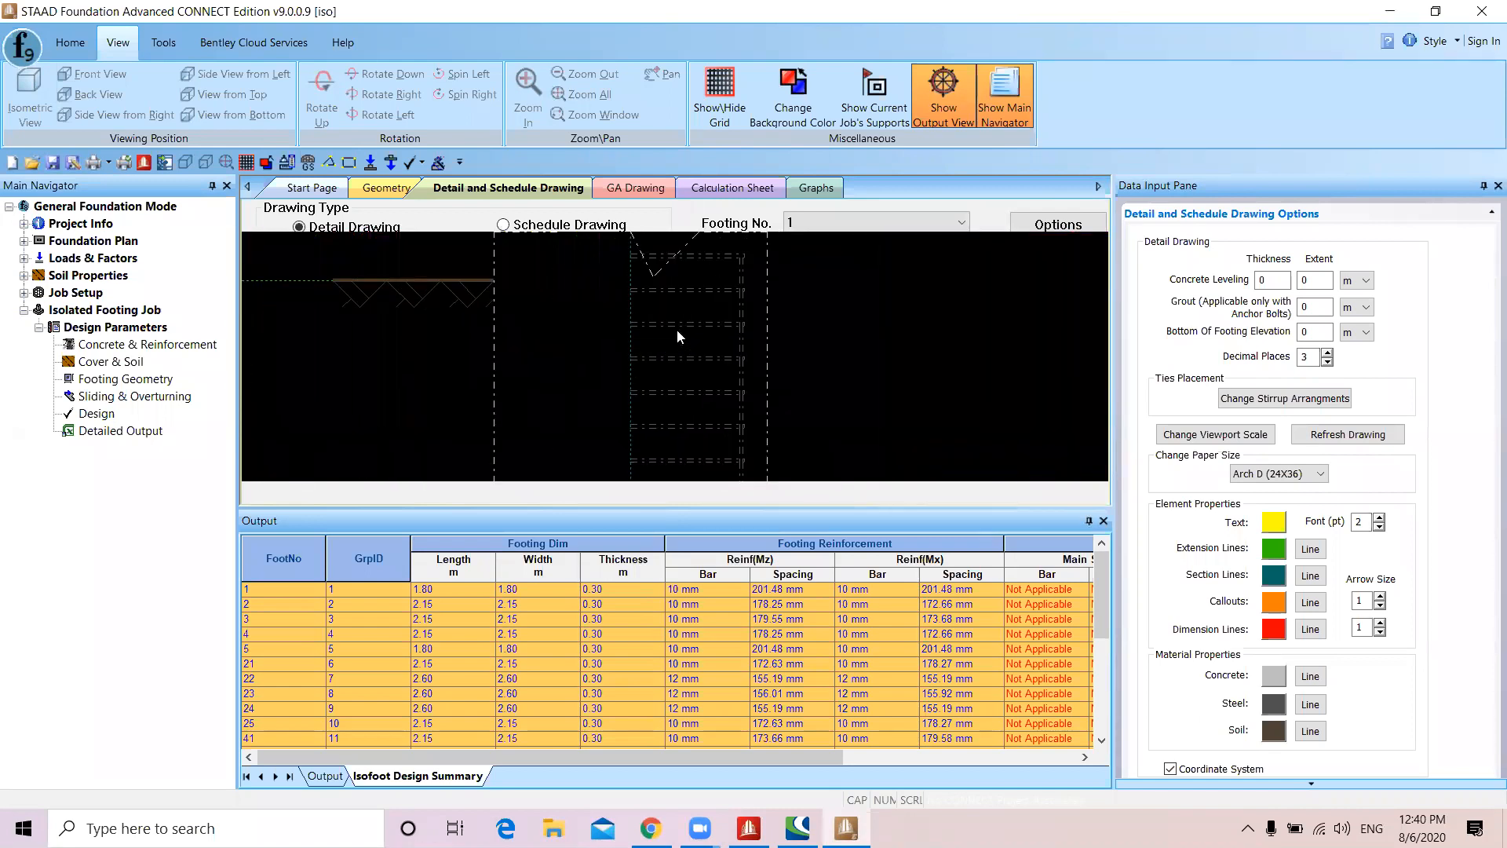
{"action": "scroll", "coordinate": [605, 393], "scroll_direction": "up", "scroll_amount": 3}
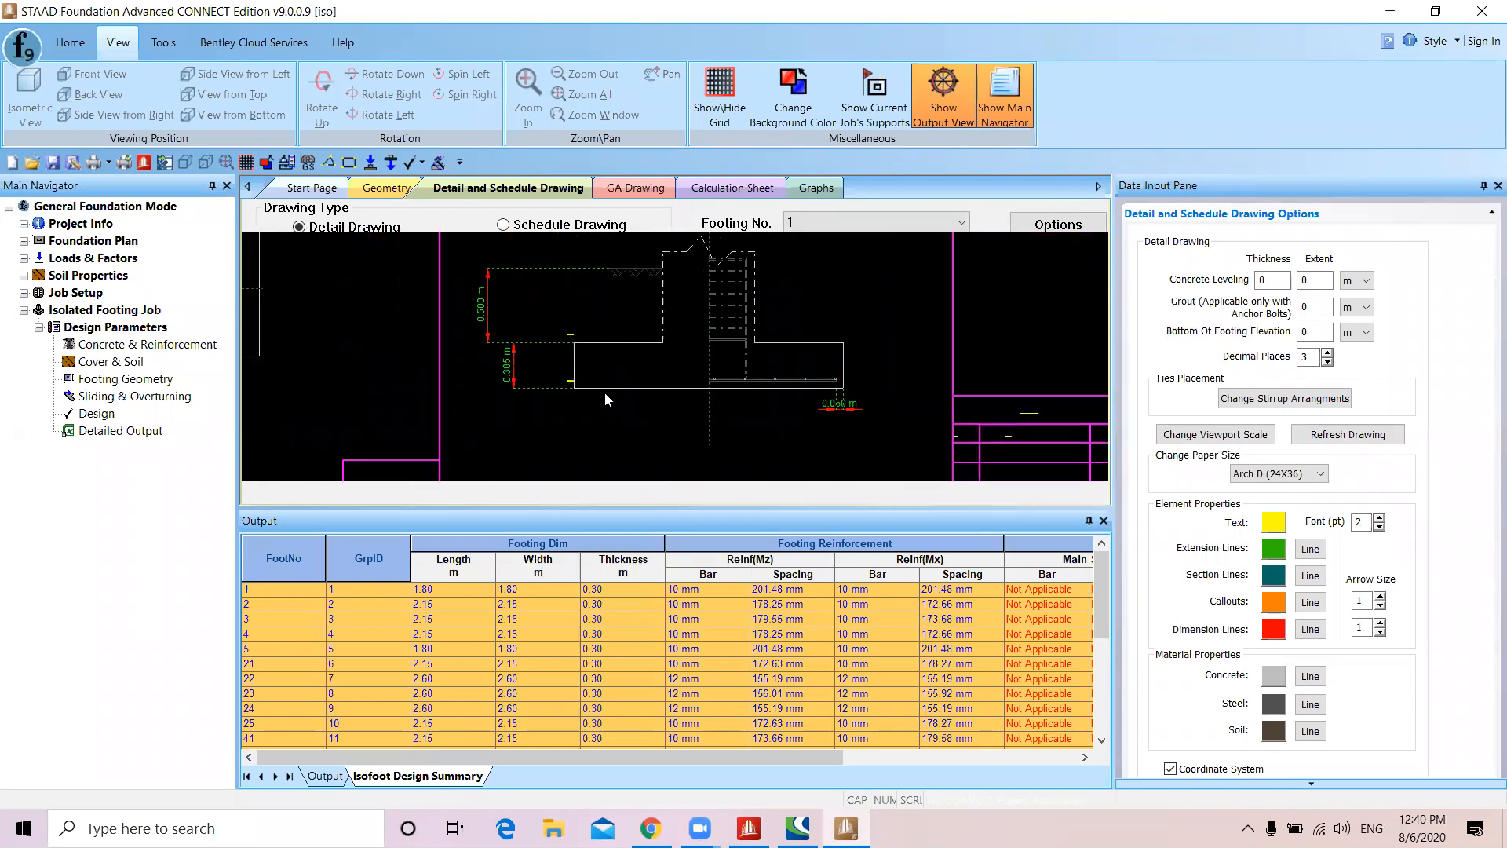
{"action": "scroll", "coordinate": [539, 367], "scroll_direction": "up", "scroll_amount": 2}
{"action": "scroll", "coordinate": [537, 361], "scroll_direction": "down", "scroll_amount": 11}
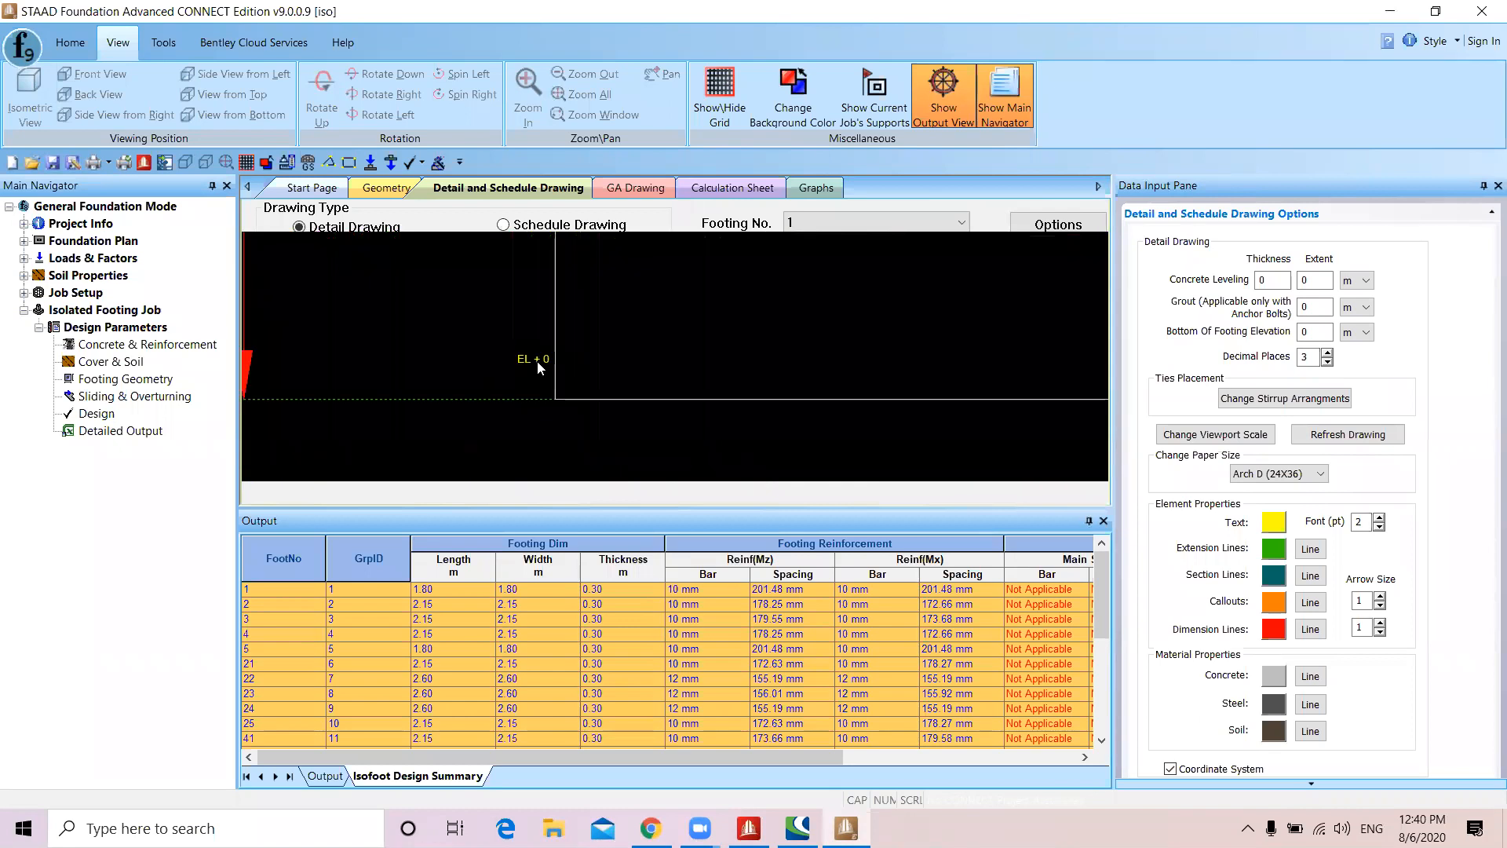
{"action": "scroll", "coordinate": [634, 369], "scroll_direction": "up", "scroll_amount": 8}
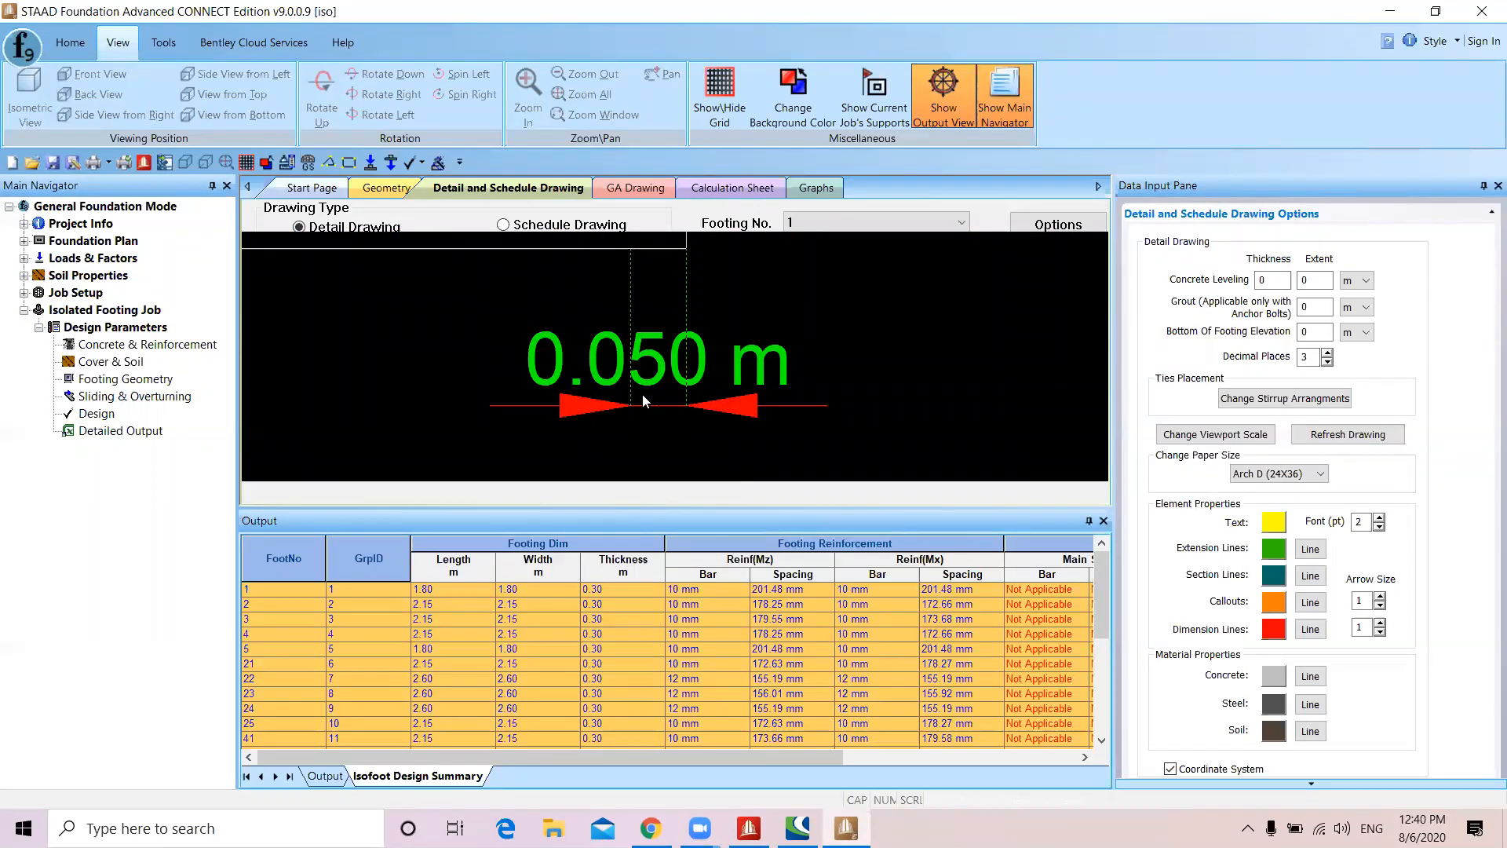
{"action": "scroll", "coordinate": [643, 394], "scroll_direction": "down", "scroll_amount": 10}
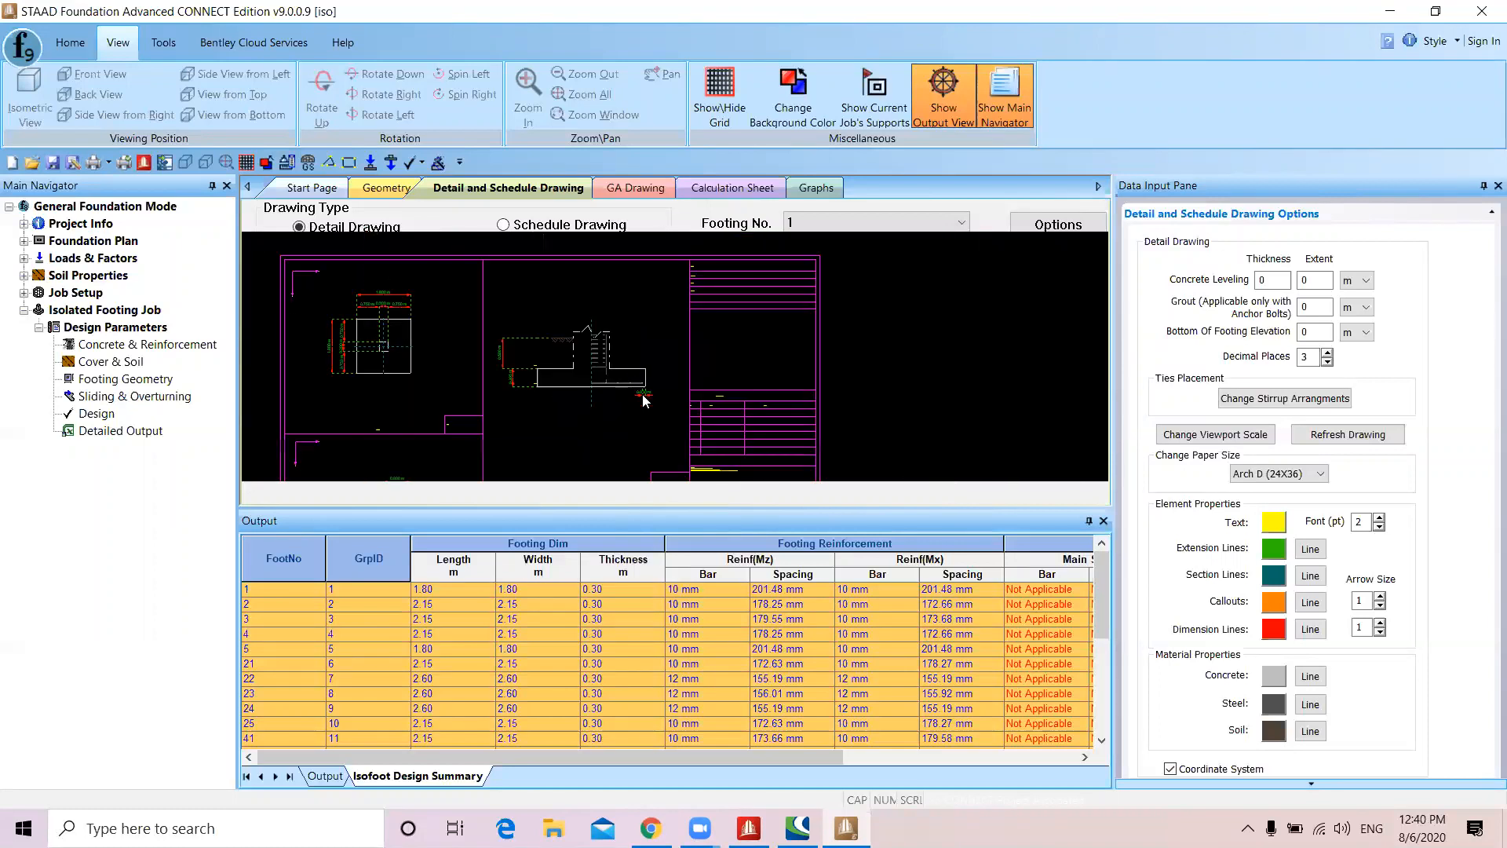
{"action": "middle_click_drag", "start_coordinate": [643, 394], "coordinate": [717, 384]}
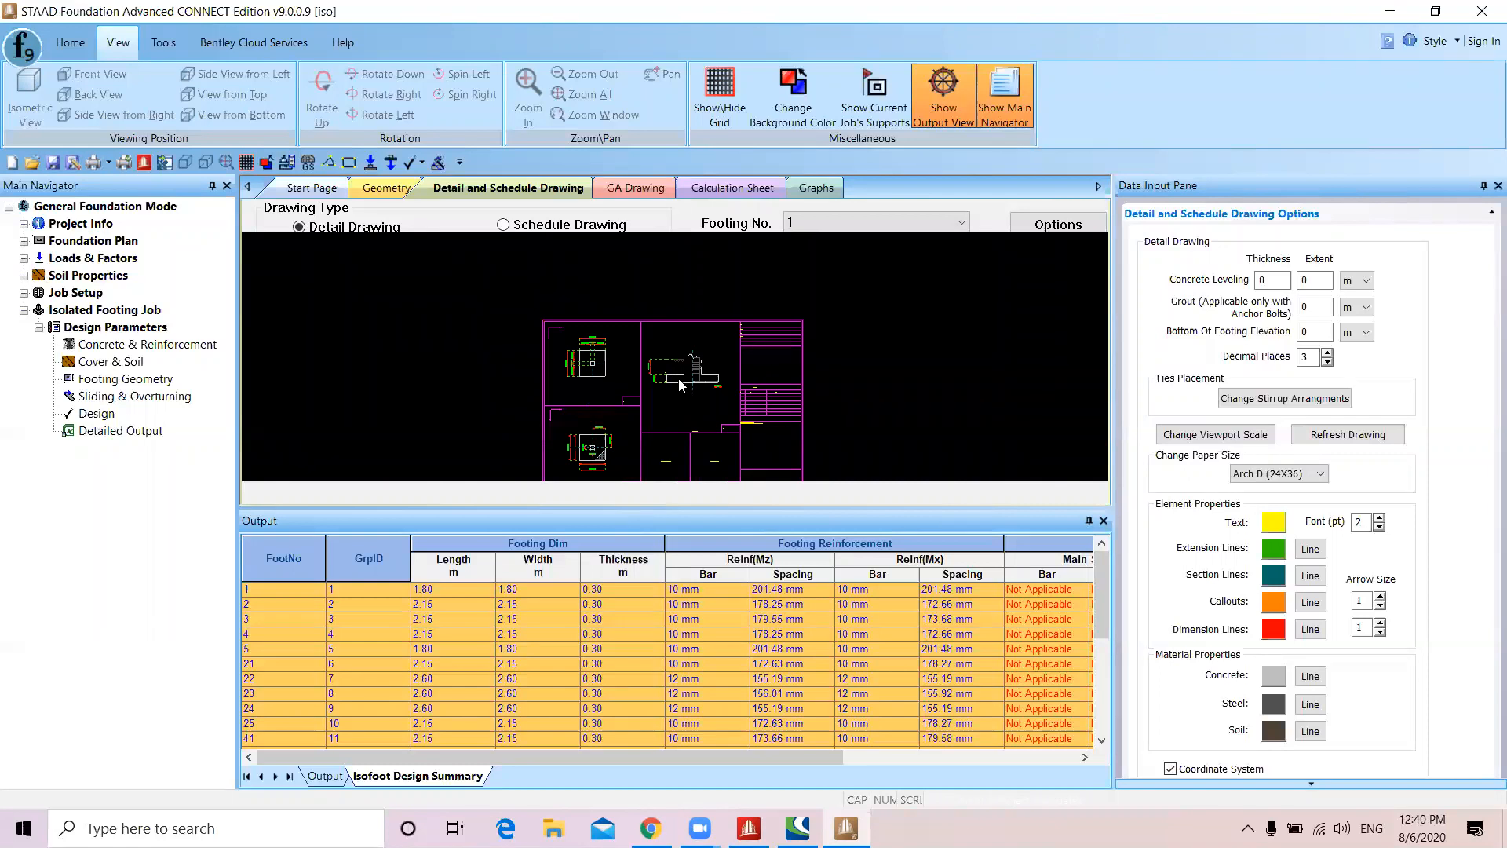
Read the bottom reinforcement callout beside the vertical dimension of footing 1's reinforcement plan, and open the drawing options
{"action": "scroll", "coordinate": [680, 385], "scroll_direction": "up", "scroll_amount": 5}
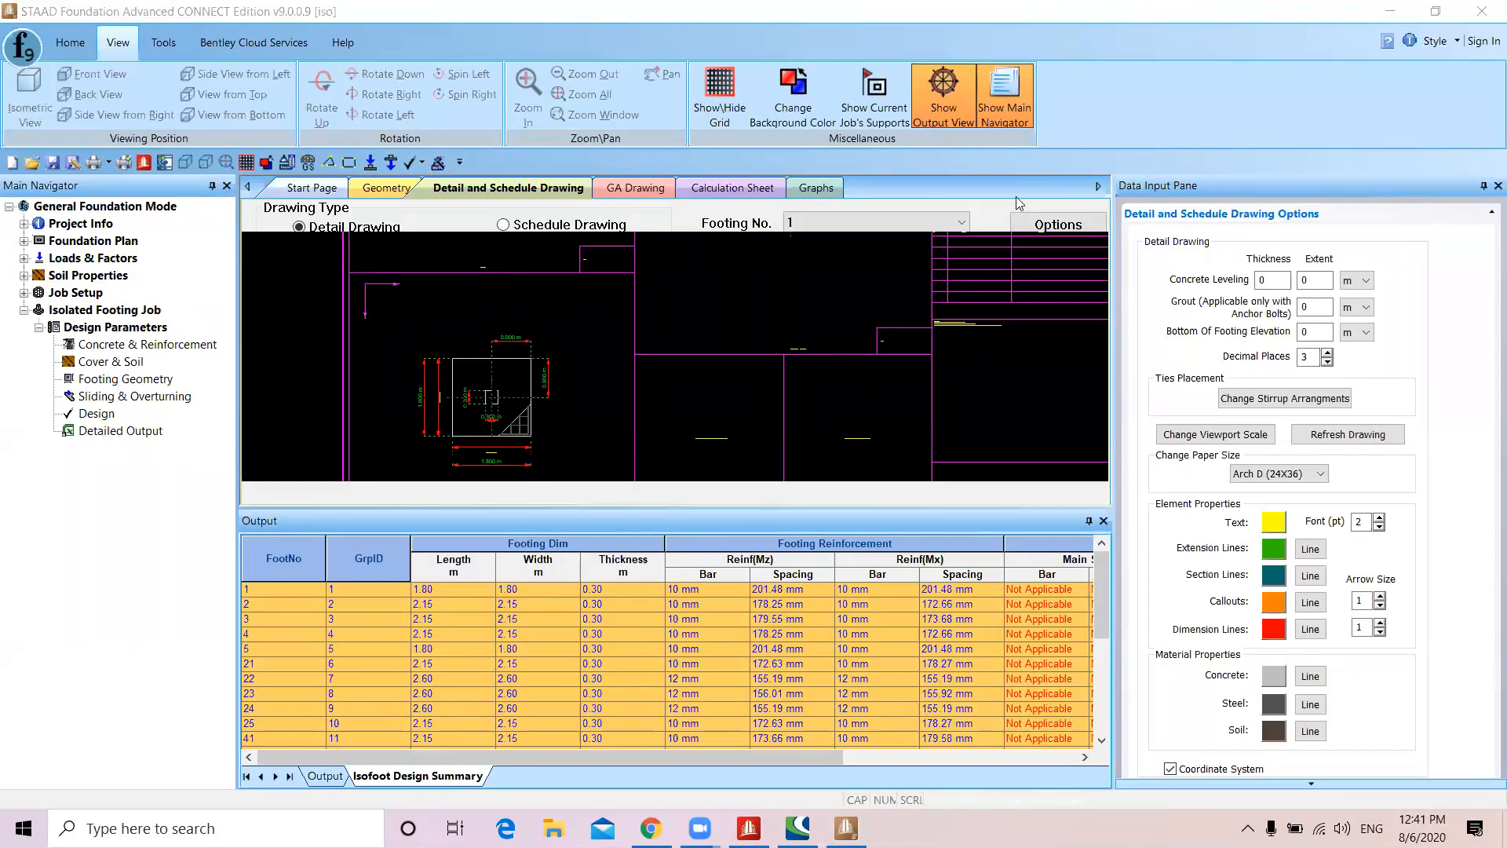
{"action": "scroll", "coordinate": [455, 437], "scroll_direction": "up", "scroll_amount": 1}
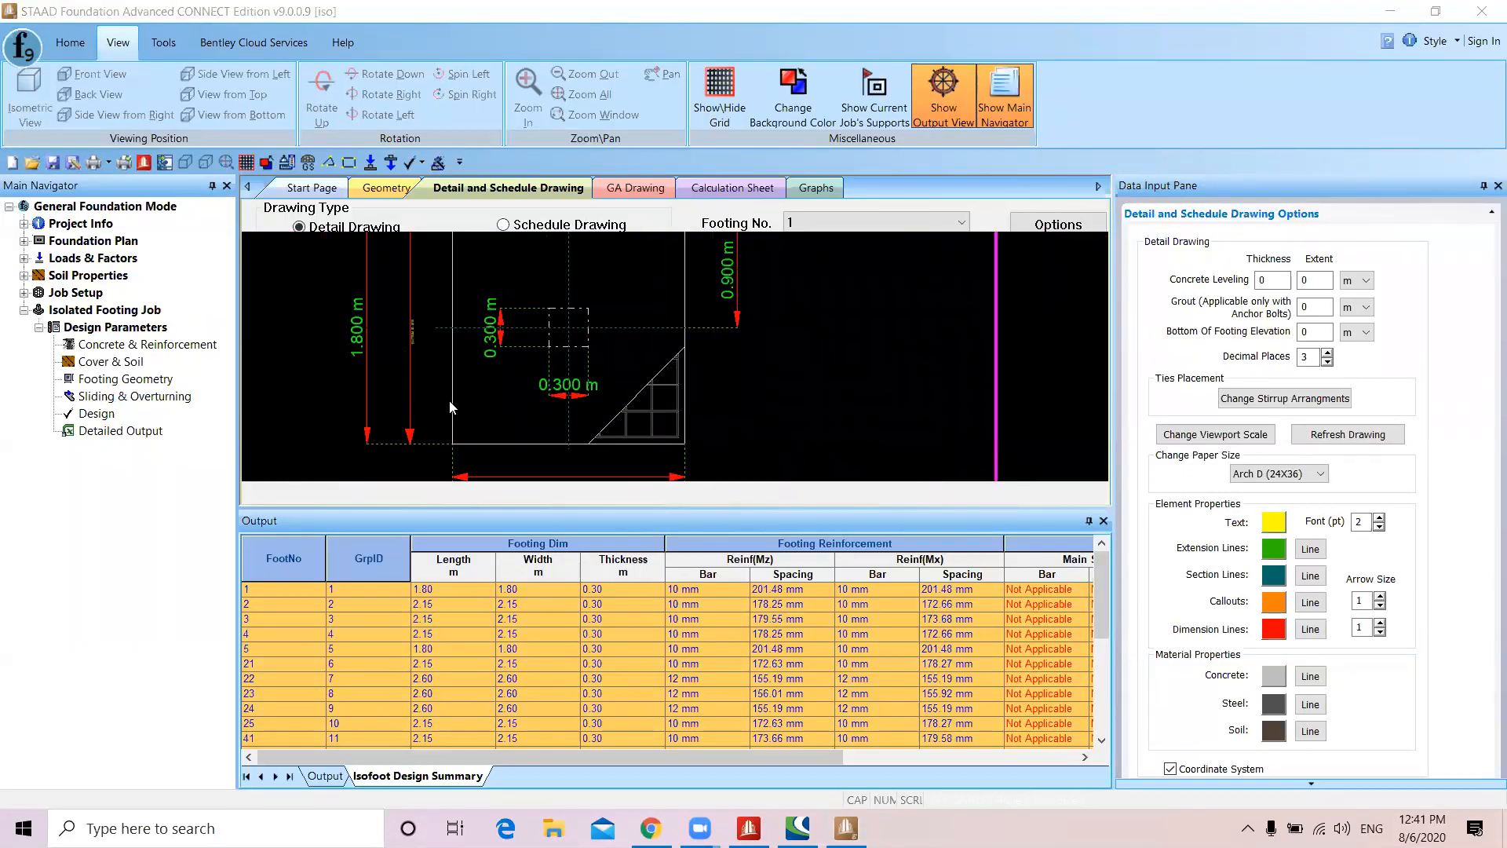
{"action": "scroll", "coordinate": [426, 354], "scroll_direction": "up", "scroll_amount": 6}
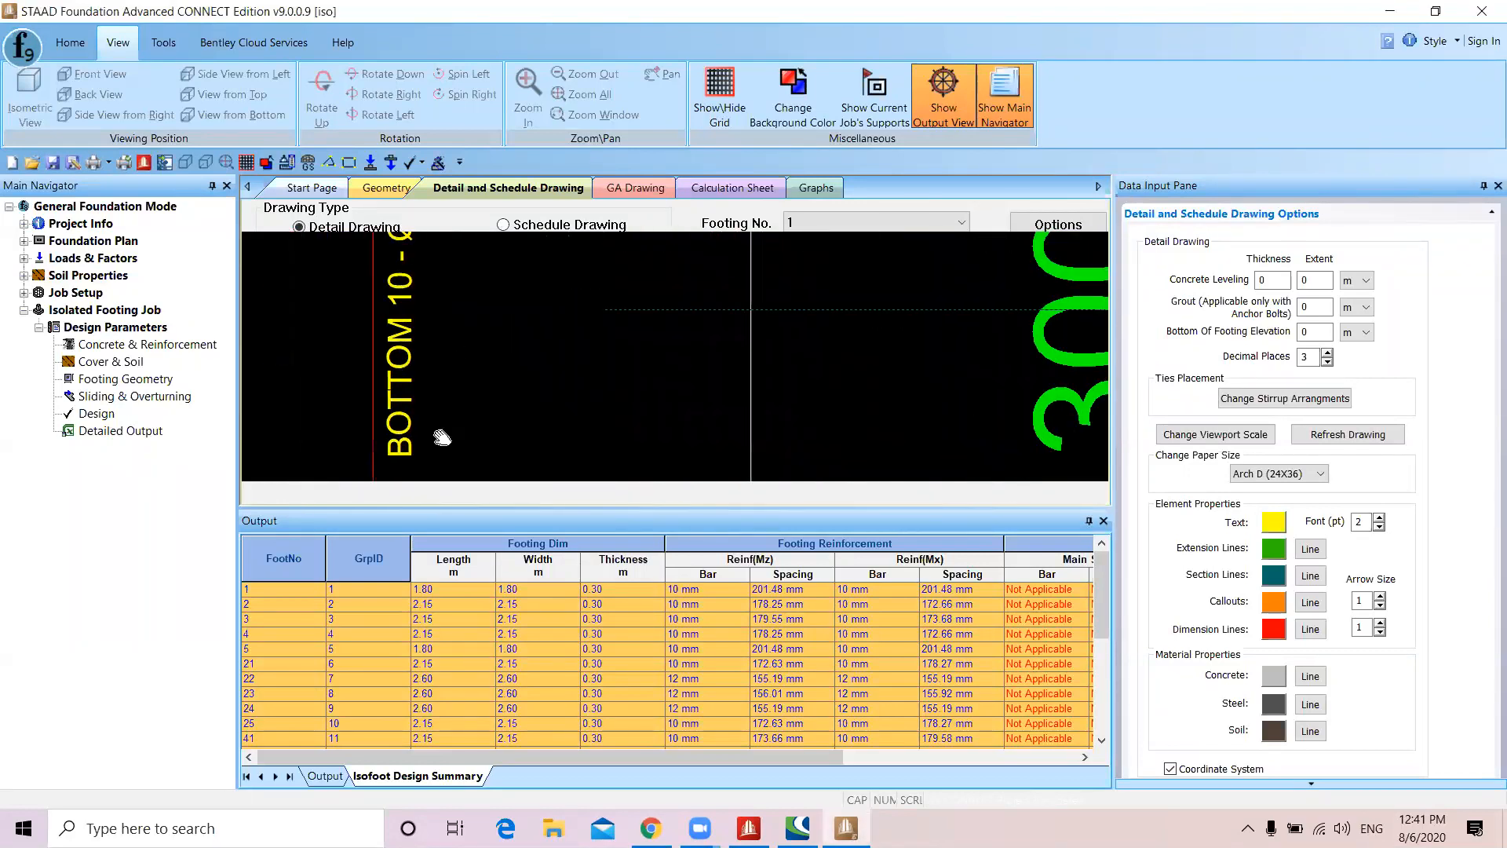
{"action": "scroll", "coordinate": [430, 410], "scroll_direction": "down", "scroll_amount": 5}
{"action": "mouse_move", "coordinate": [532, 373]}
{"action": "middle_mouse_down"}
{"action": "mouse_move", "coordinate": [536, 296]}
{"action": "mouse_move", "coordinate": [610, 384]}
{"action": "mouse_move", "coordinate": [730, 353]}
{"action": "mouse_move", "coordinate": [695, 322]}
{"action": "middle_mouse_up"}
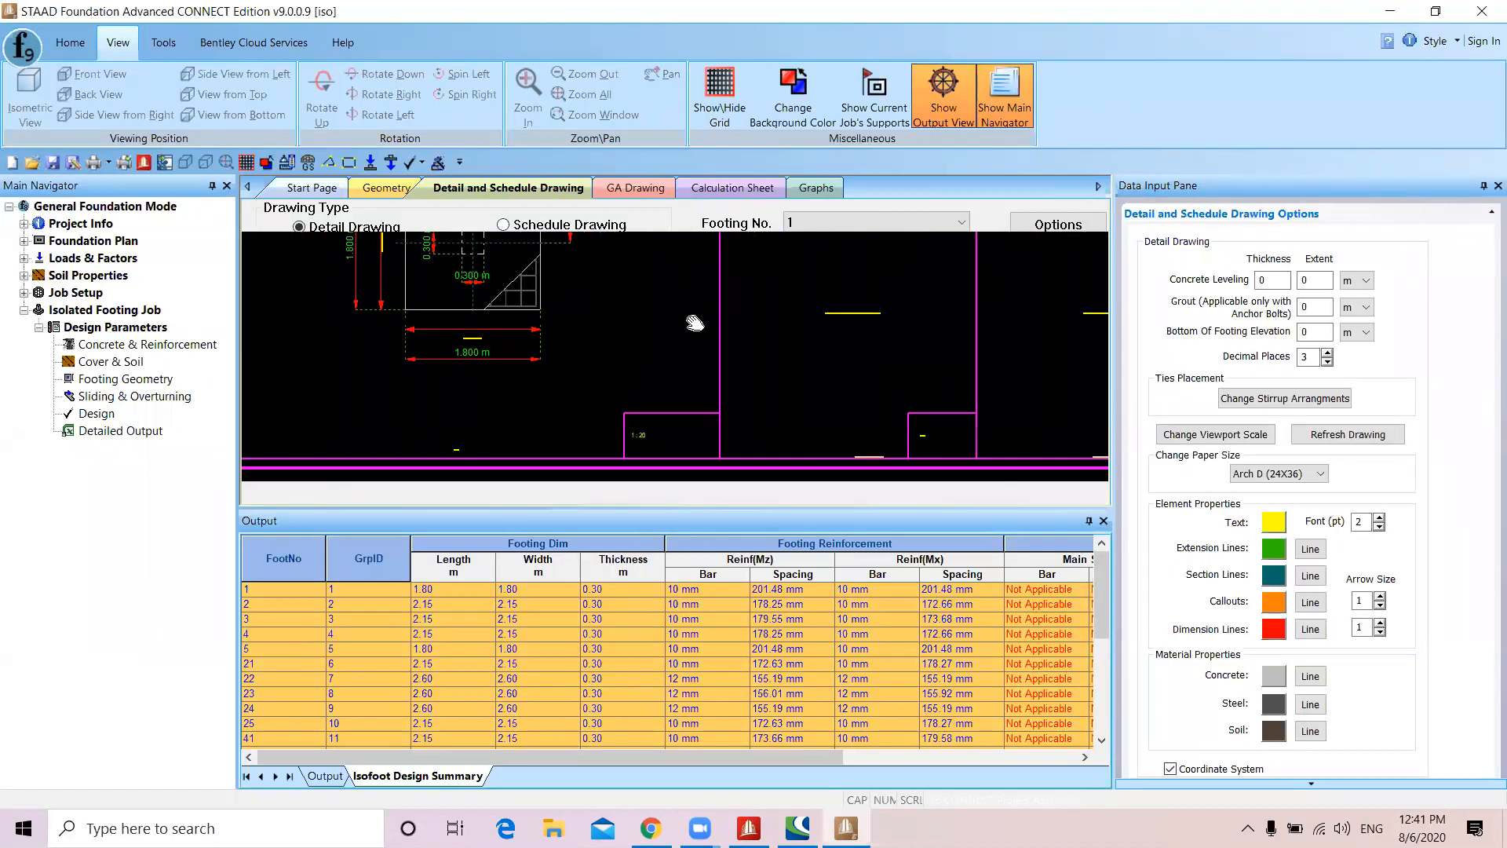
{"action": "scroll", "coordinate": [484, 446], "scroll_direction": "up", "scroll_amount": 3}
{"action": "scroll", "coordinate": [455, 446], "scroll_direction": "down", "scroll_amount": 5}
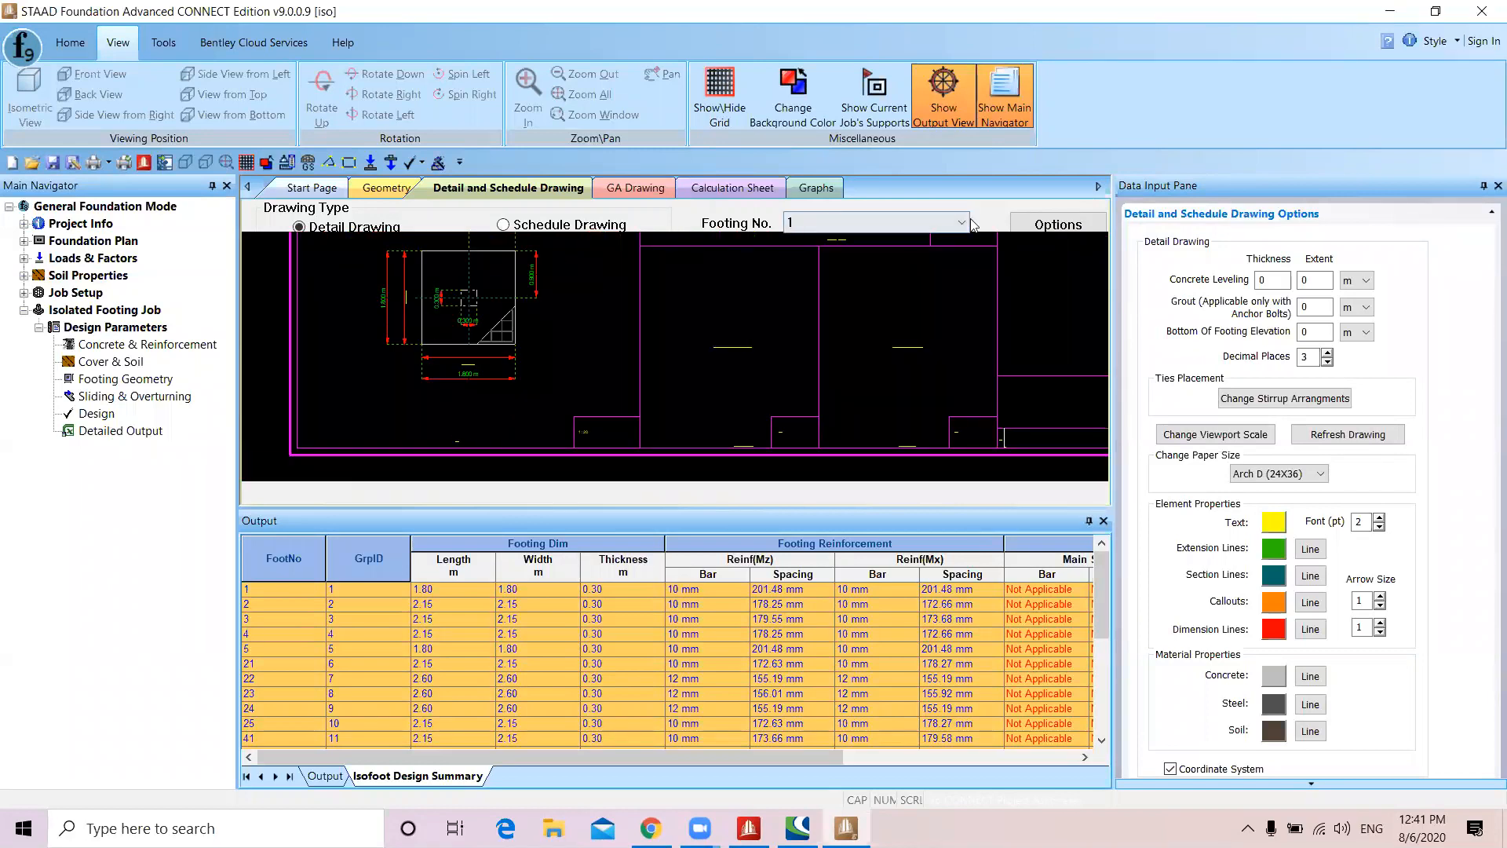
{"action": "left_click", "coordinate": [1060, 226]}
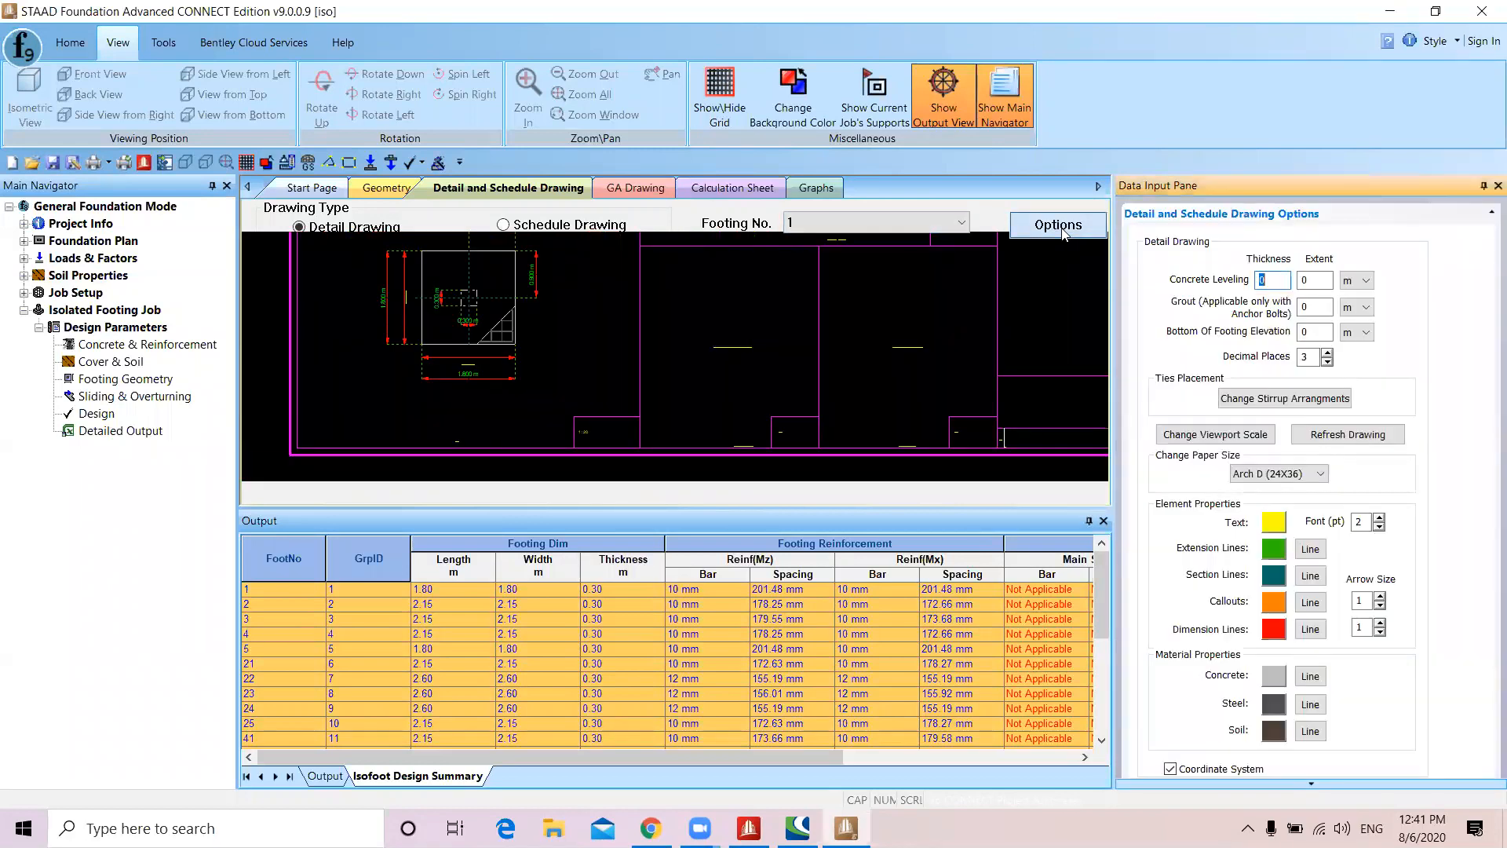
{"action": "left_click", "coordinate": [934, 188]}
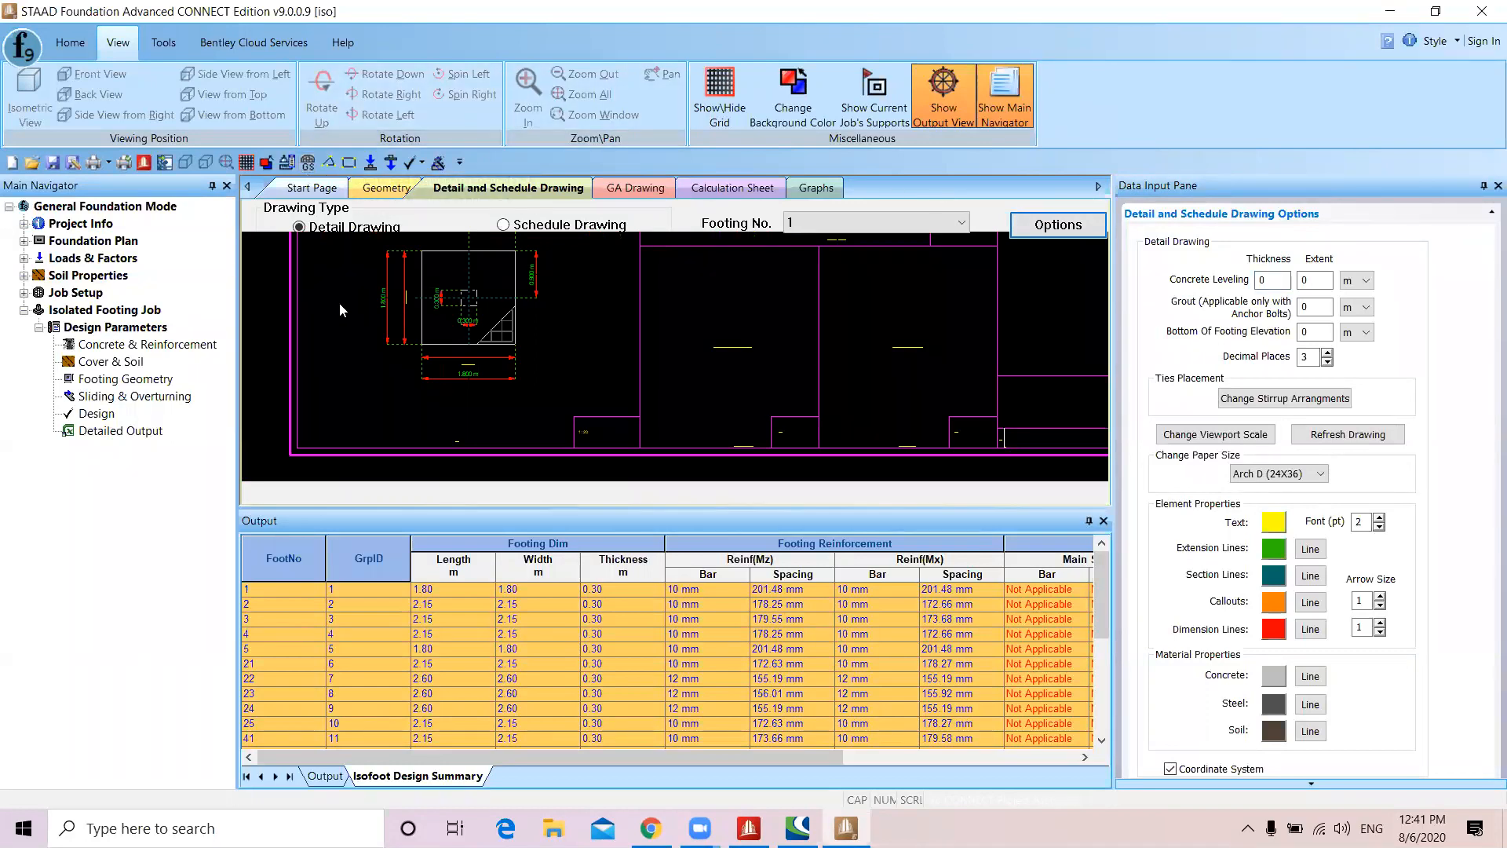
Export the detailed output of the isolated footing job to an Excel file named 123 on the Desktop
{"action": "scroll", "coordinate": [490, 344], "scroll_direction": "down", "scroll_amount": 5}
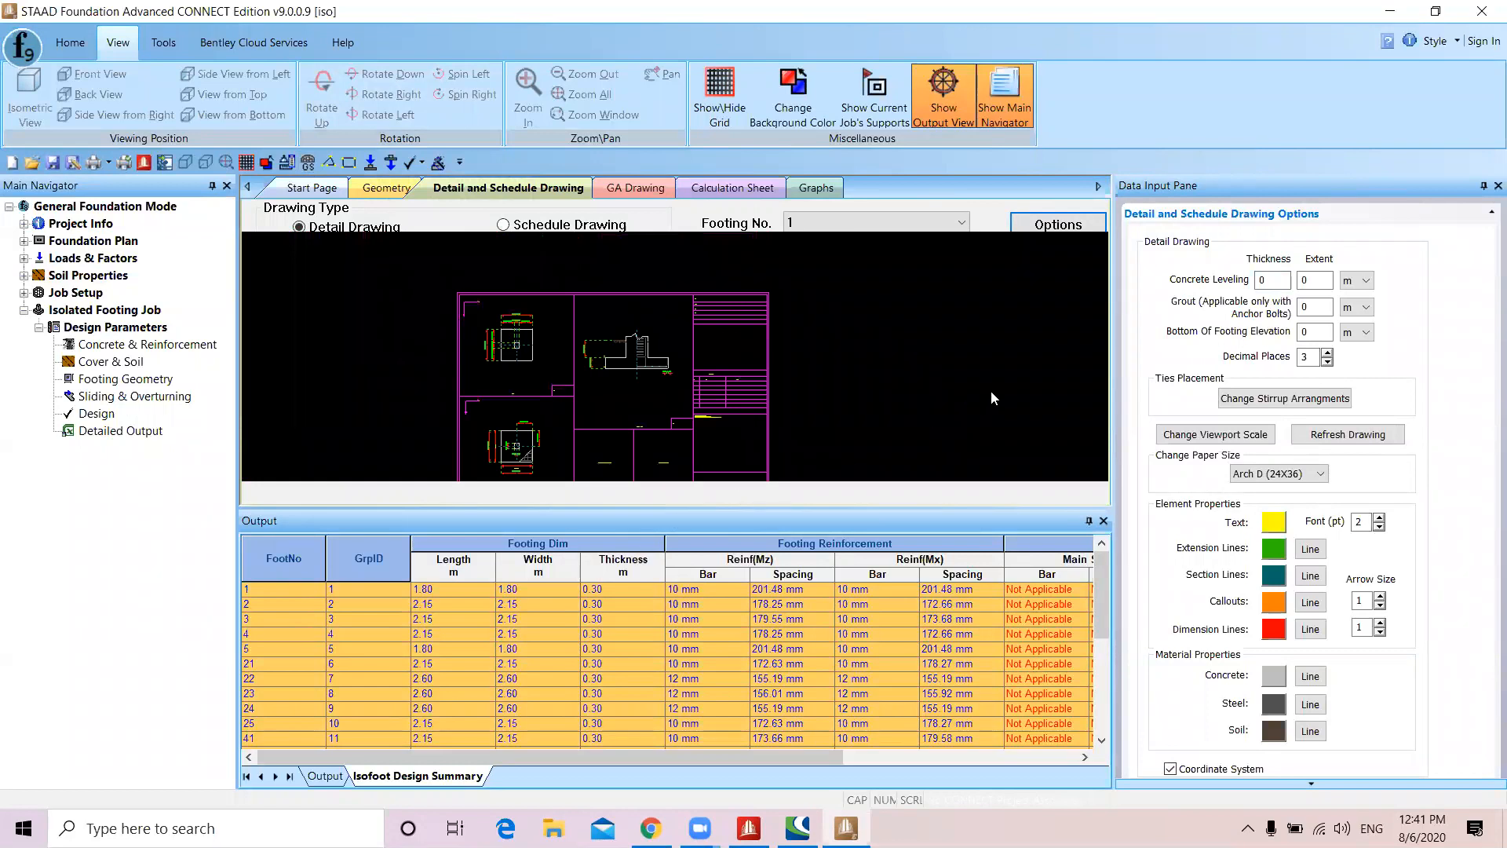
{"action": "scroll", "coordinate": [493, 234], "scroll_direction": "up", "scroll_amount": 1}
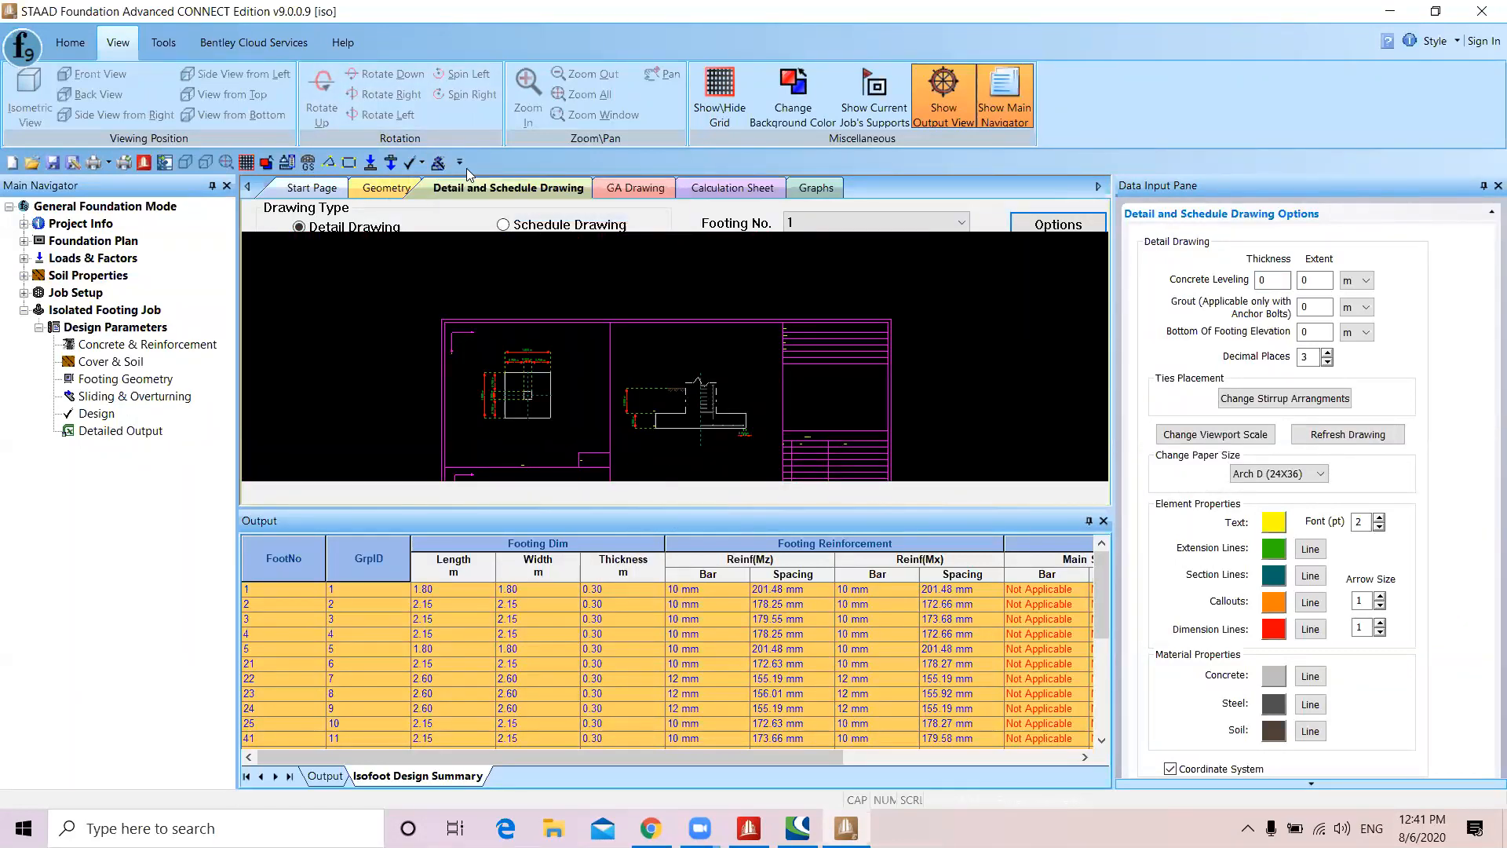
{"action": "left_click", "coordinate": [125, 431]}
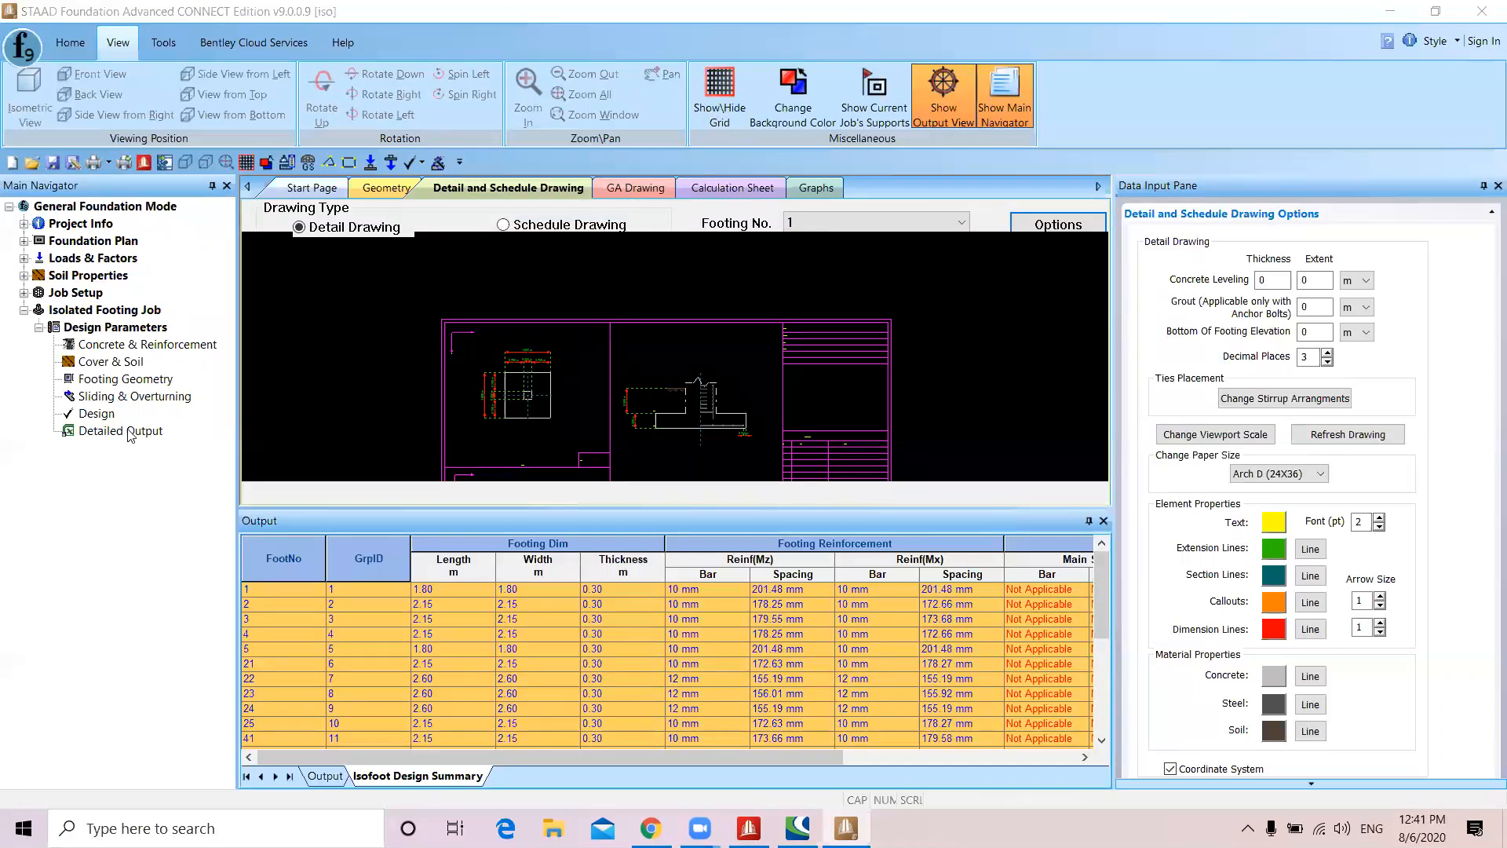
{"action": "left_click", "coordinate": [721, 585]}
{"action": "left_click", "coordinate": [721, 590]}
{"action": "left_click", "coordinate": [686, 563]}
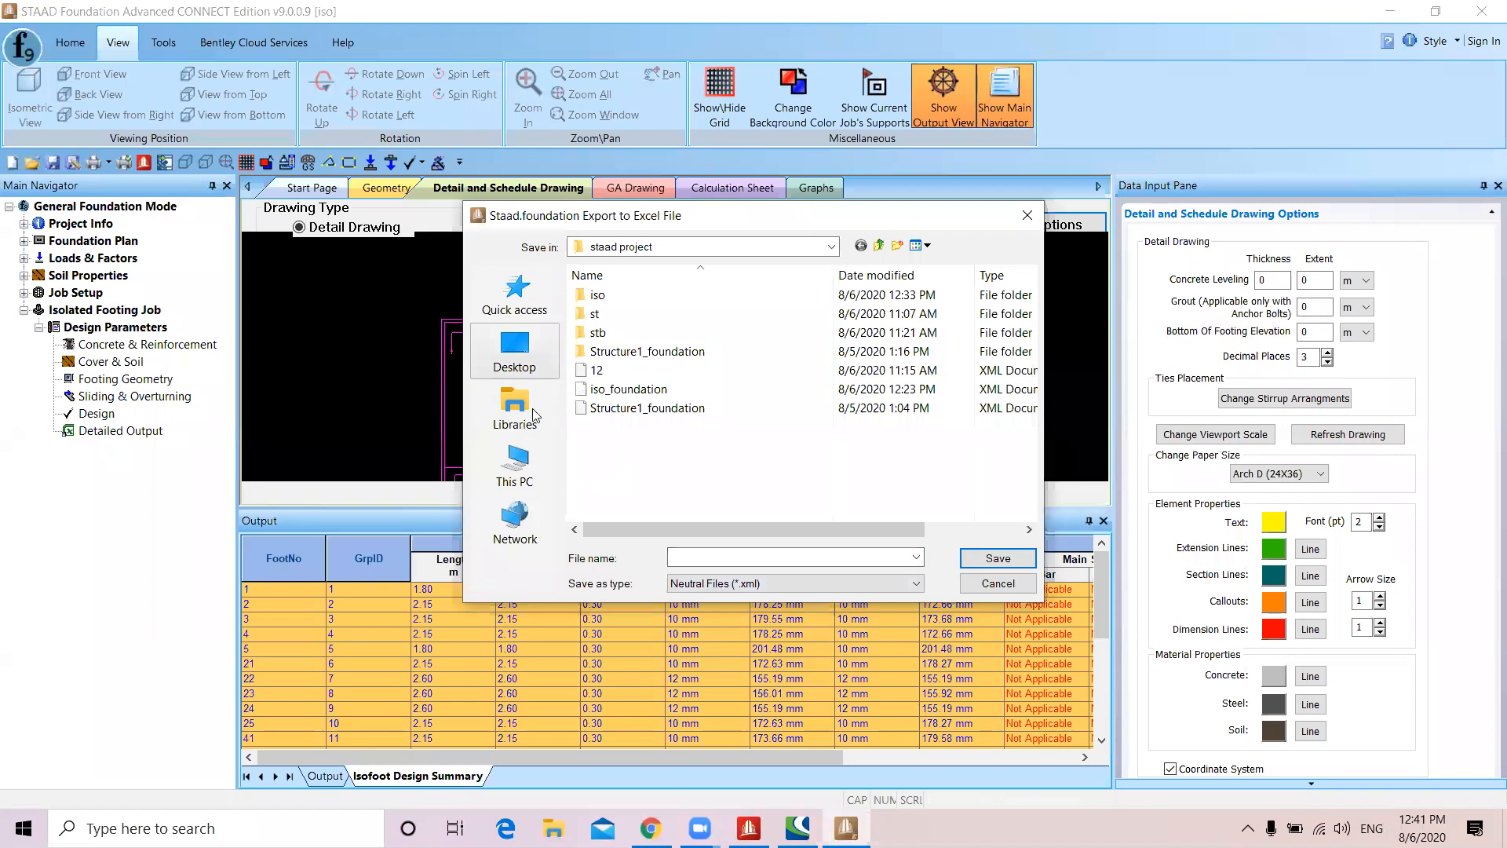
{"action": "left_click", "coordinate": [516, 345]}
{"action": "left_click", "coordinate": [699, 562]}
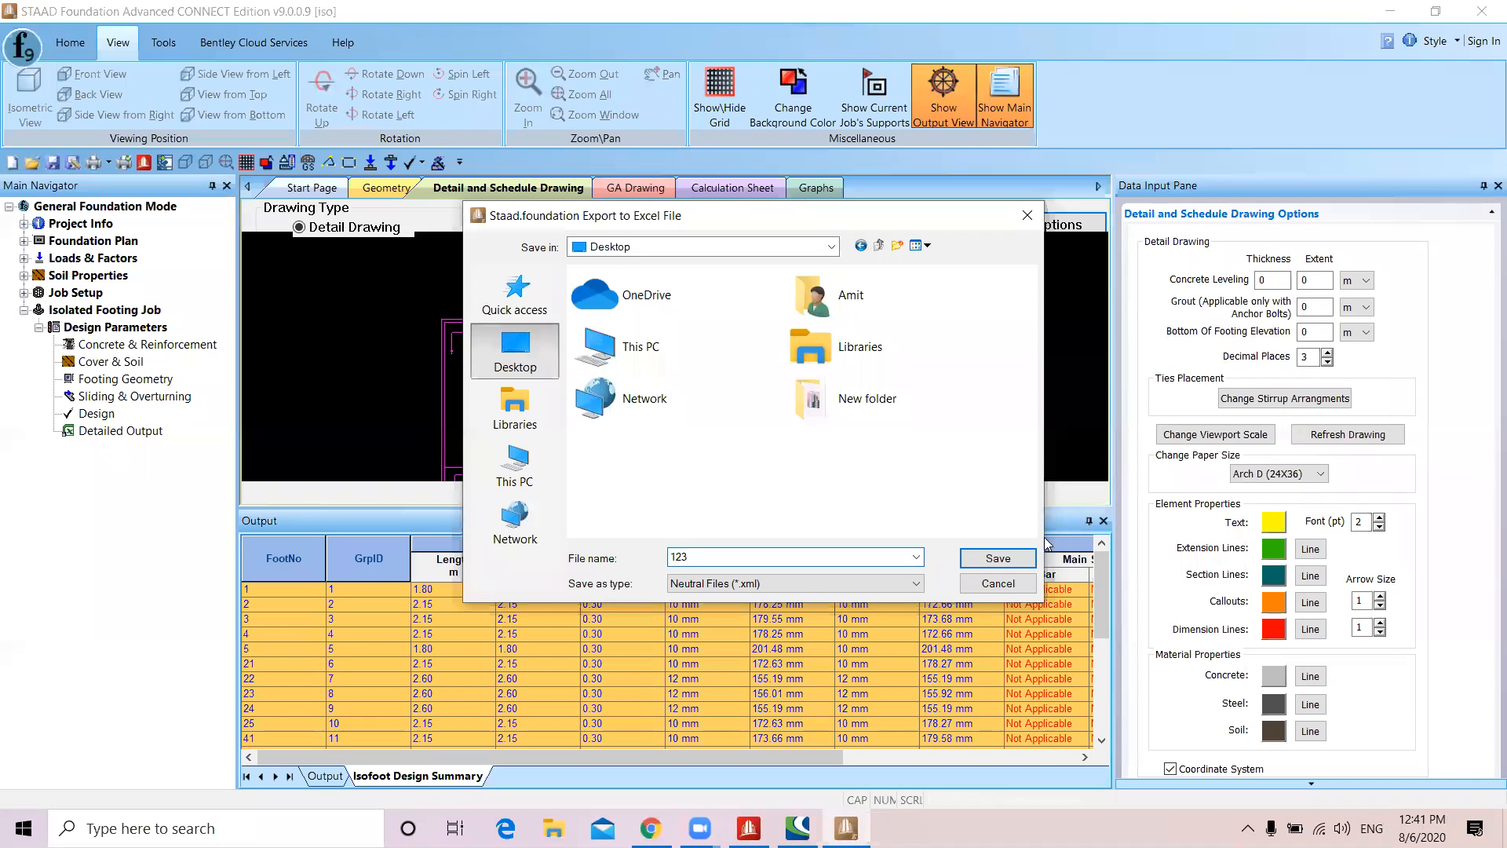
{"action": "left_click", "coordinate": [993, 556]}
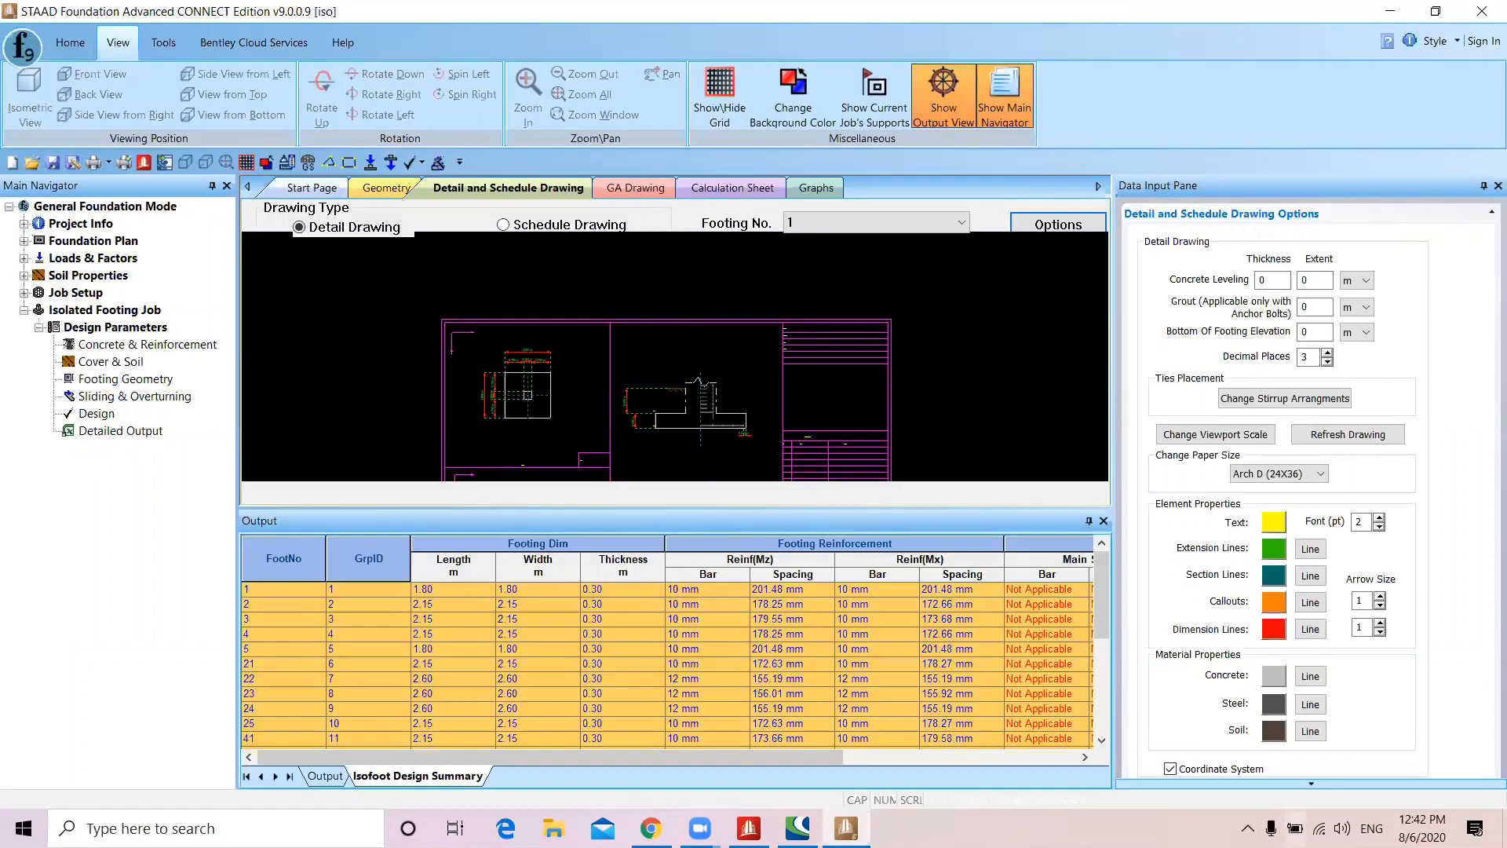
Open the exported file 123 from the desktop for editing in Excel and dismiss the Office sign-in request
{"action": "left_click", "coordinate": [1504, 829]}
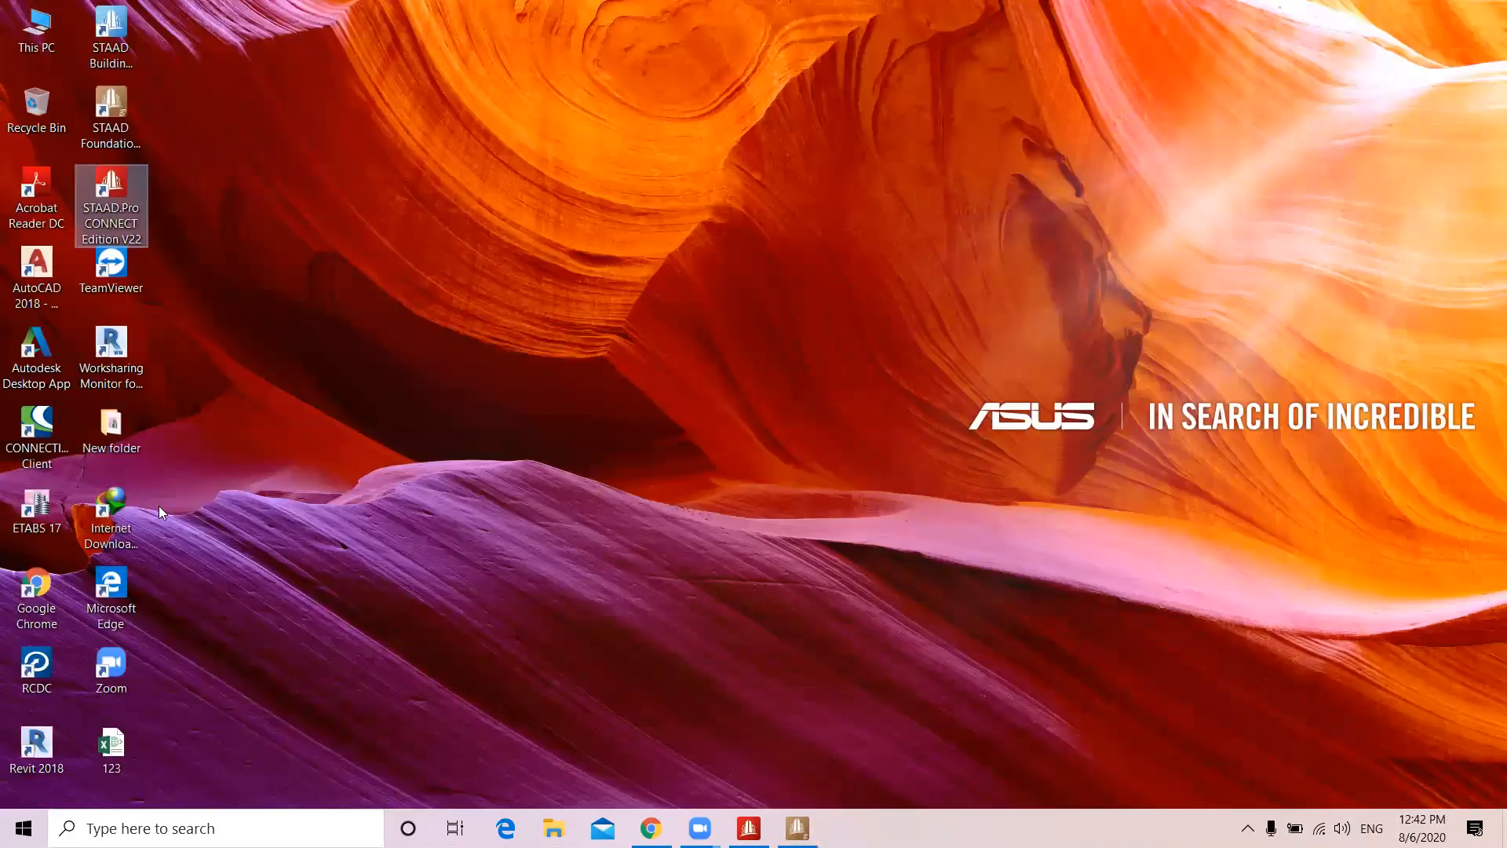
{"action": "left_click", "coordinate": [122, 722]}
{"action": "right_click", "coordinate": [119, 730]}
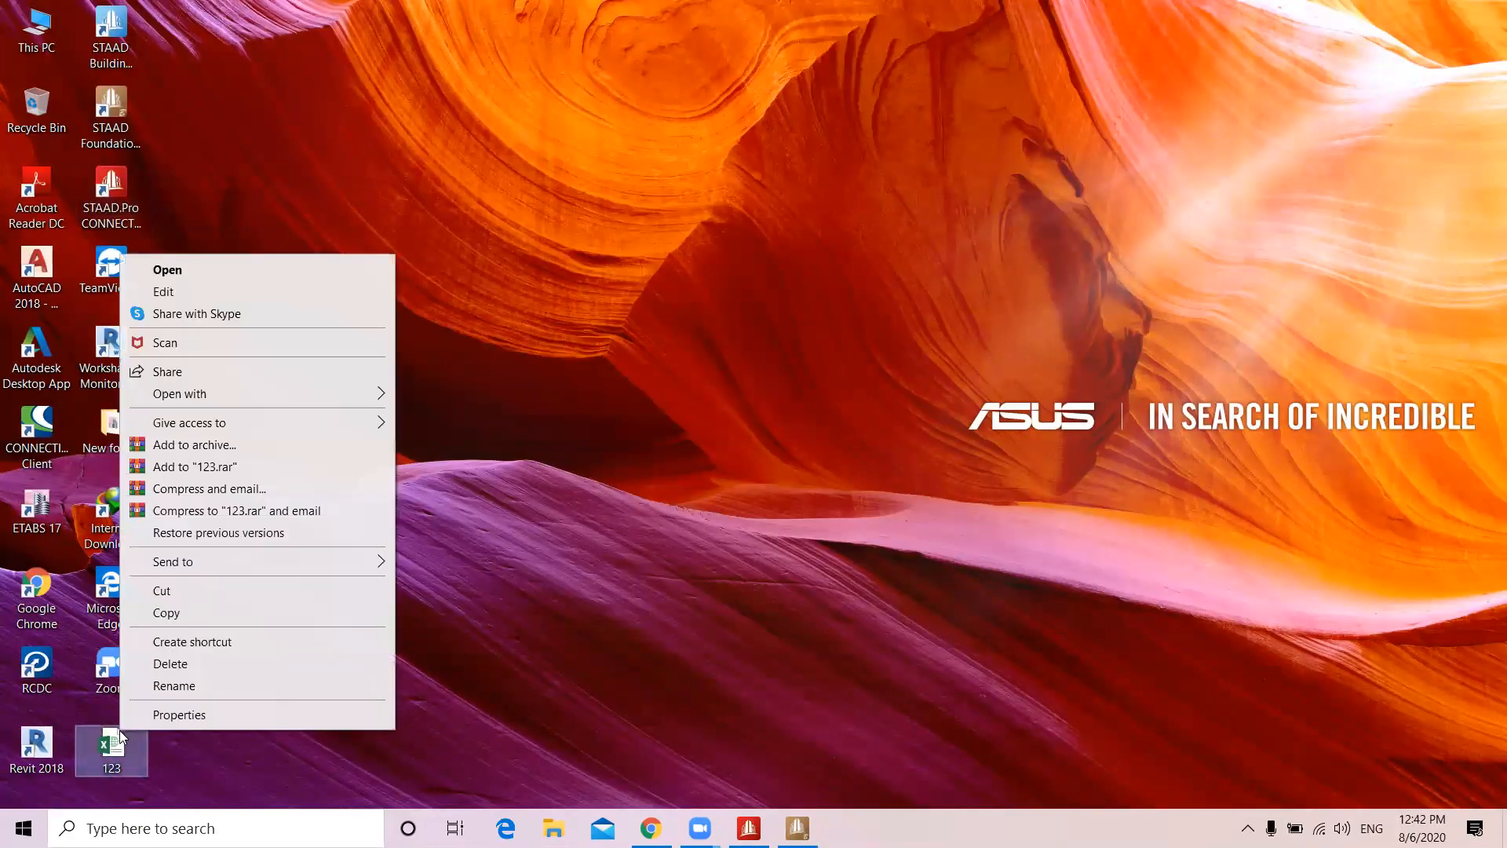
{"action": "left_click", "coordinate": [311, 289]}
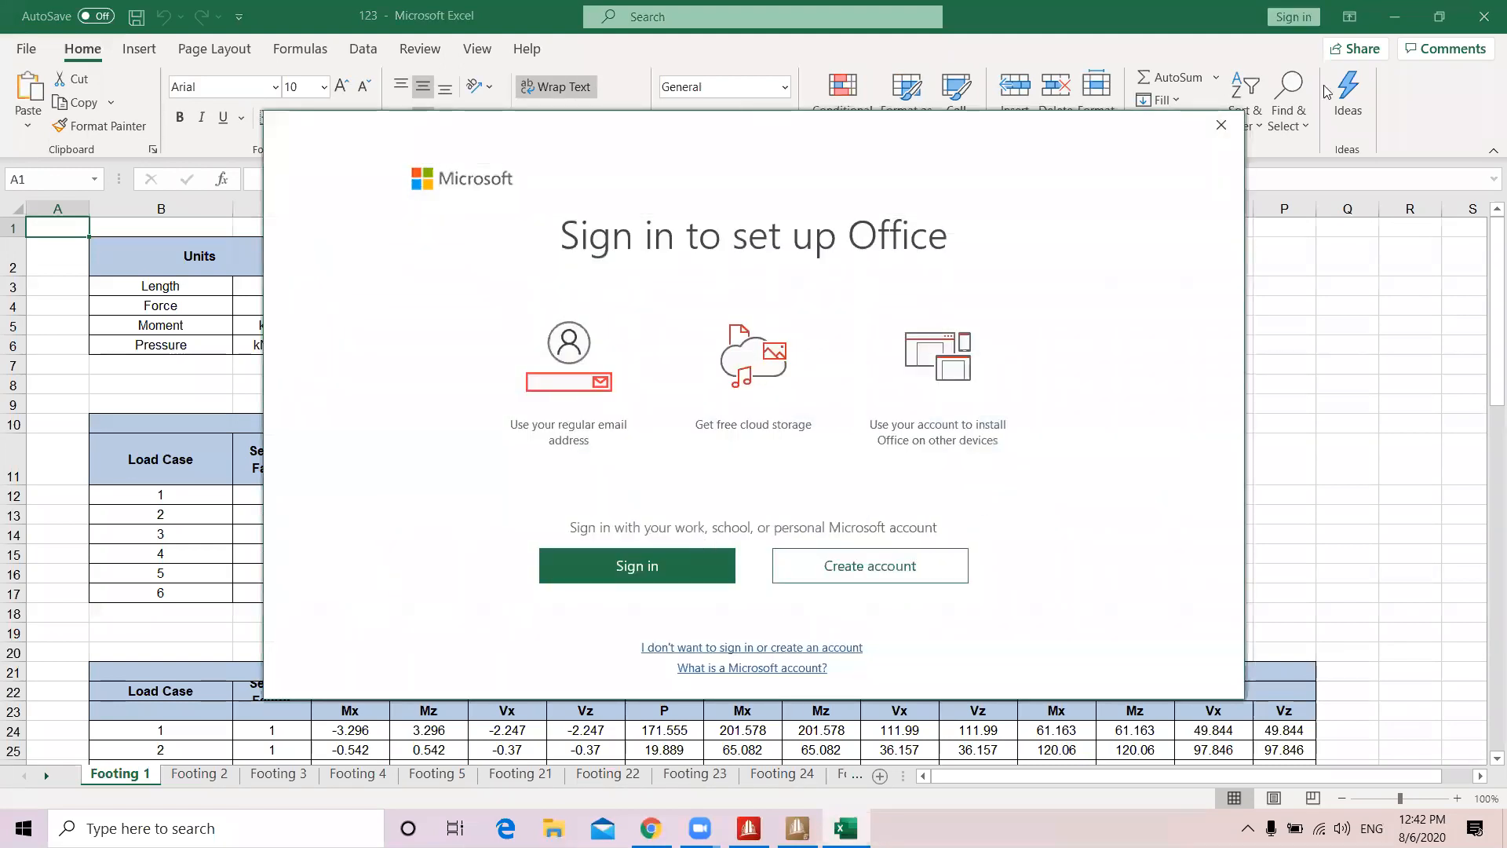
{"action": "left_click", "coordinate": [1219, 121]}
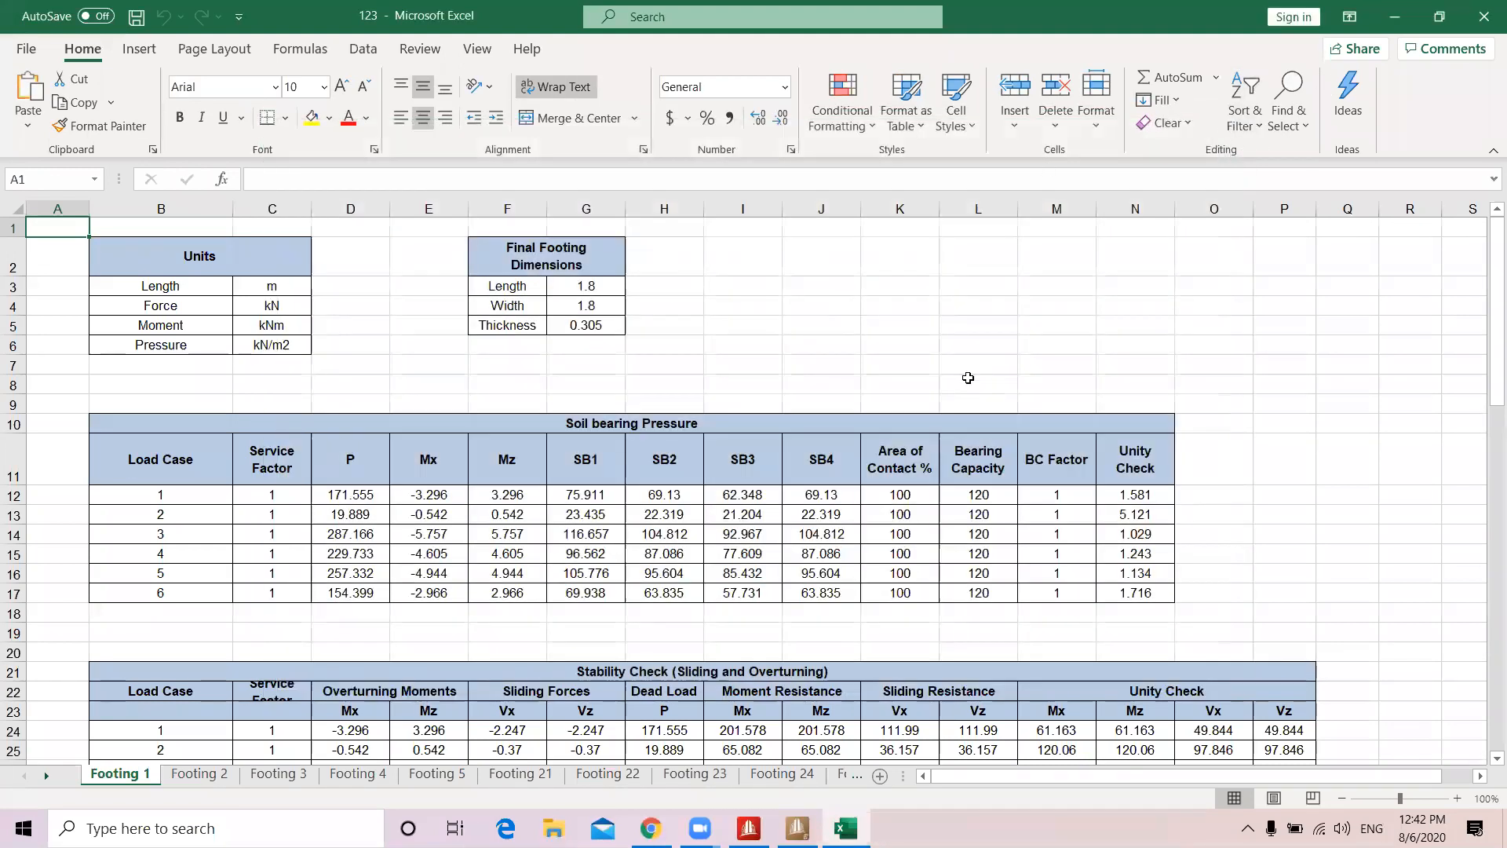
Accept the Office license agreement and choose not to send optional data to Microsoft
{"action": "scroll", "coordinate": [872, 507], "scroll_direction": "down", "scroll_amount": 4}
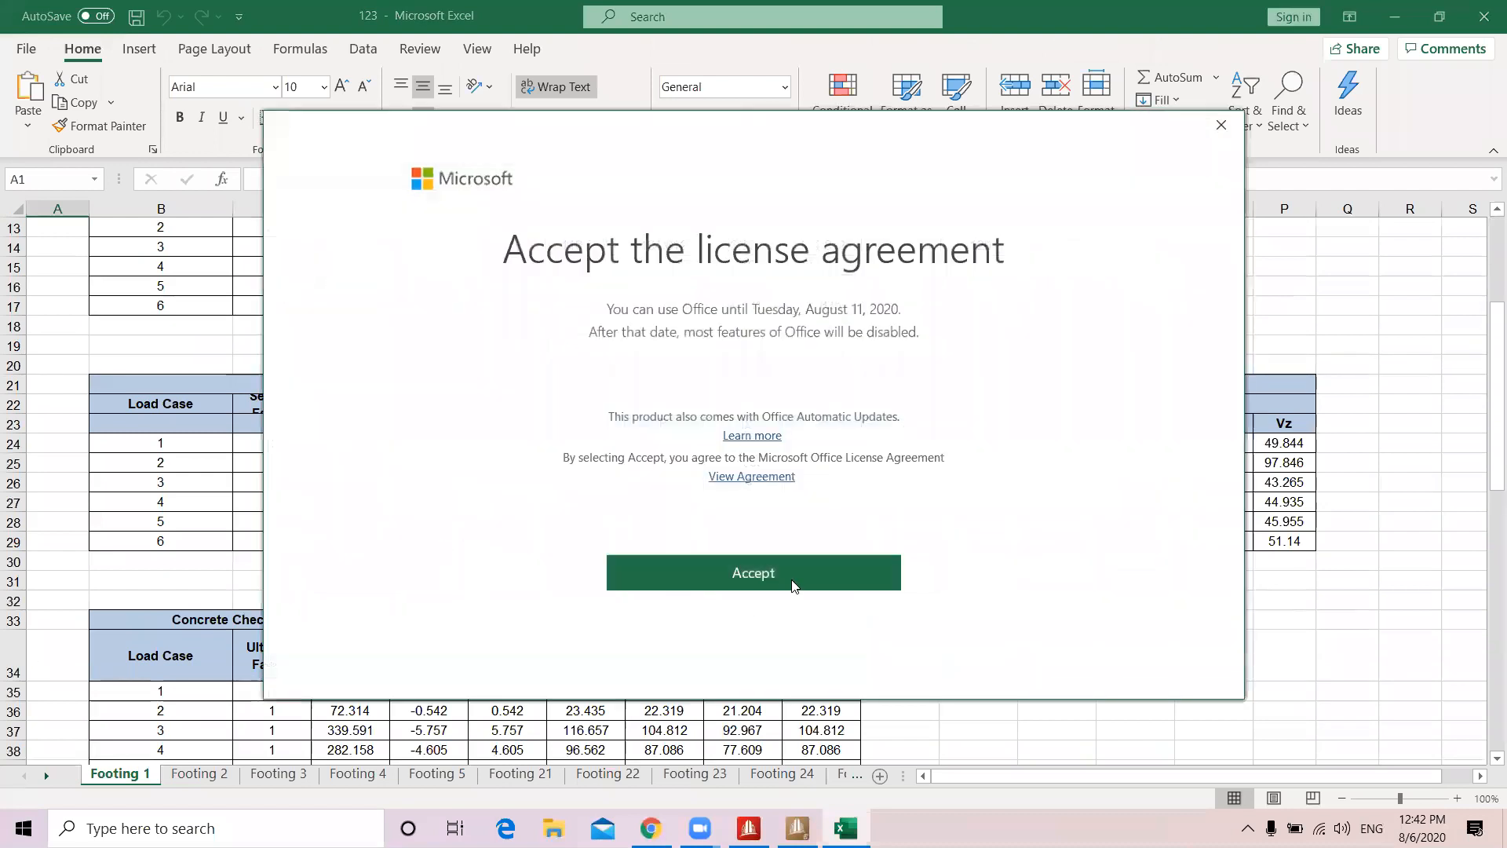
{"action": "left_click", "coordinate": [793, 582]}
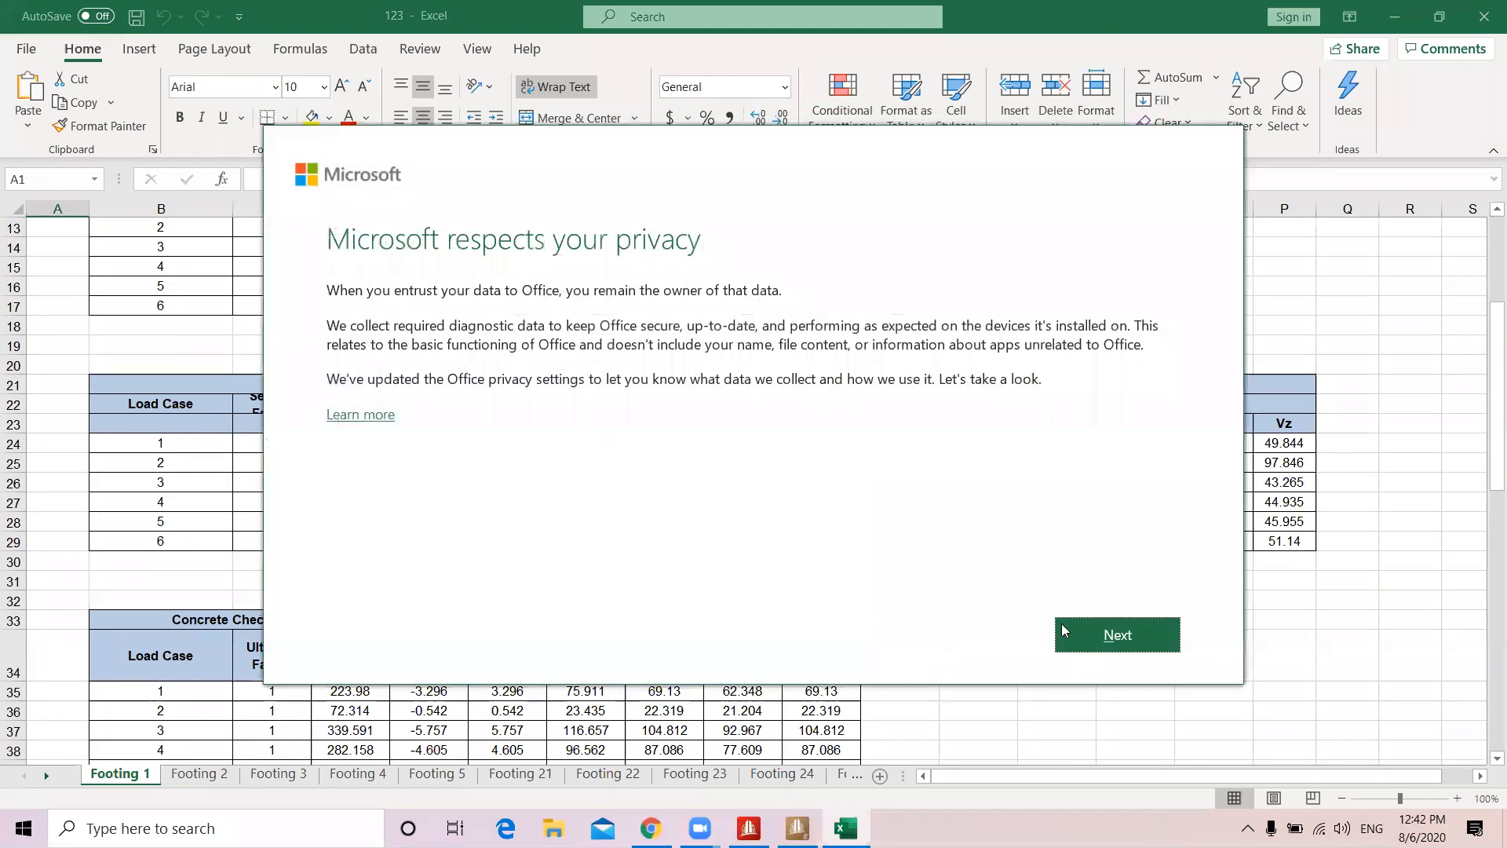
{"action": "left_click", "coordinate": [1099, 635]}
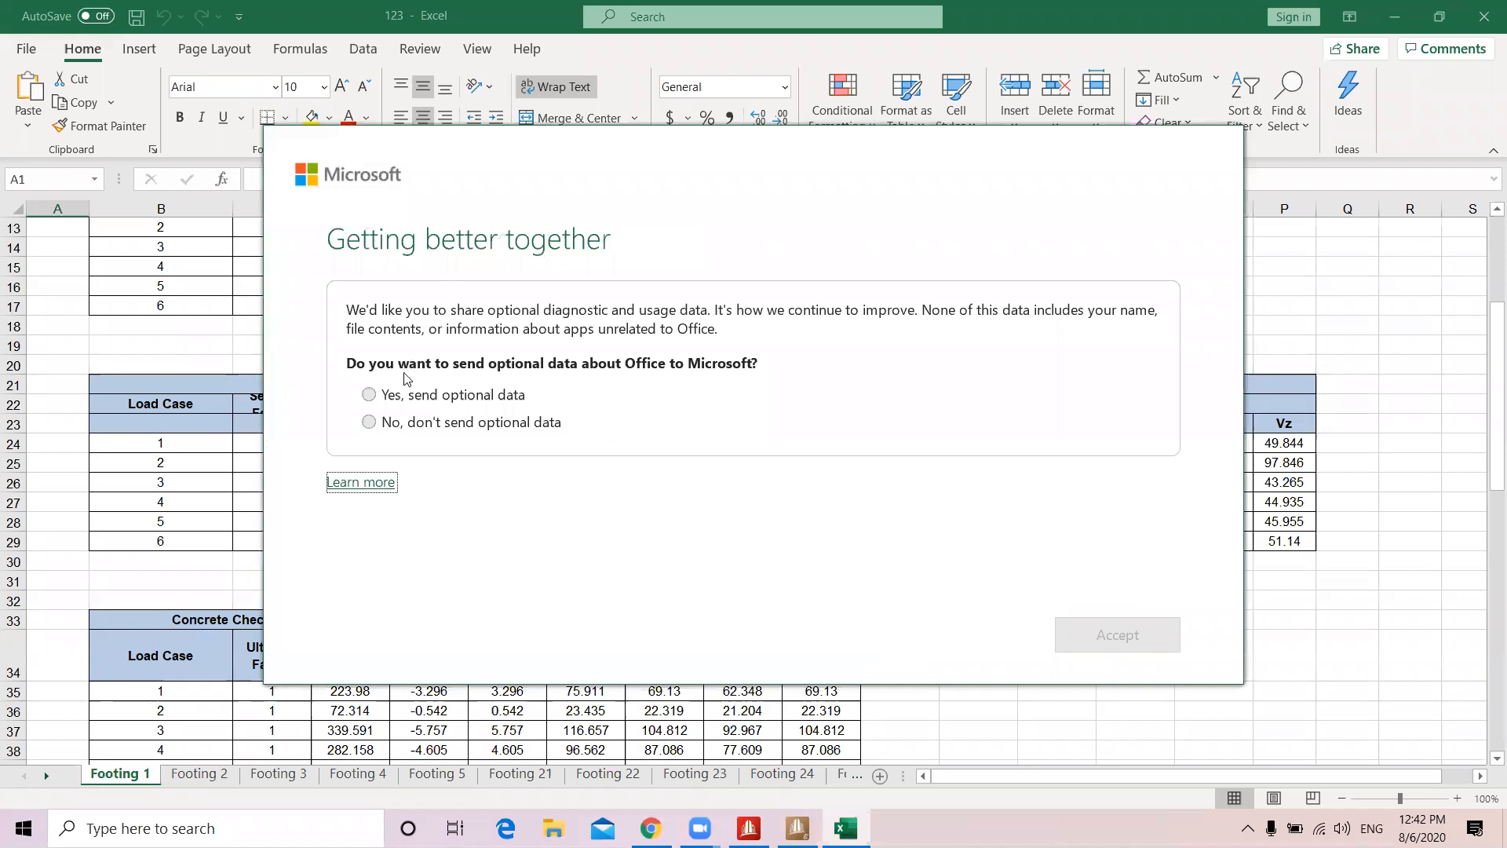
{"action": "left_click", "coordinate": [446, 424]}
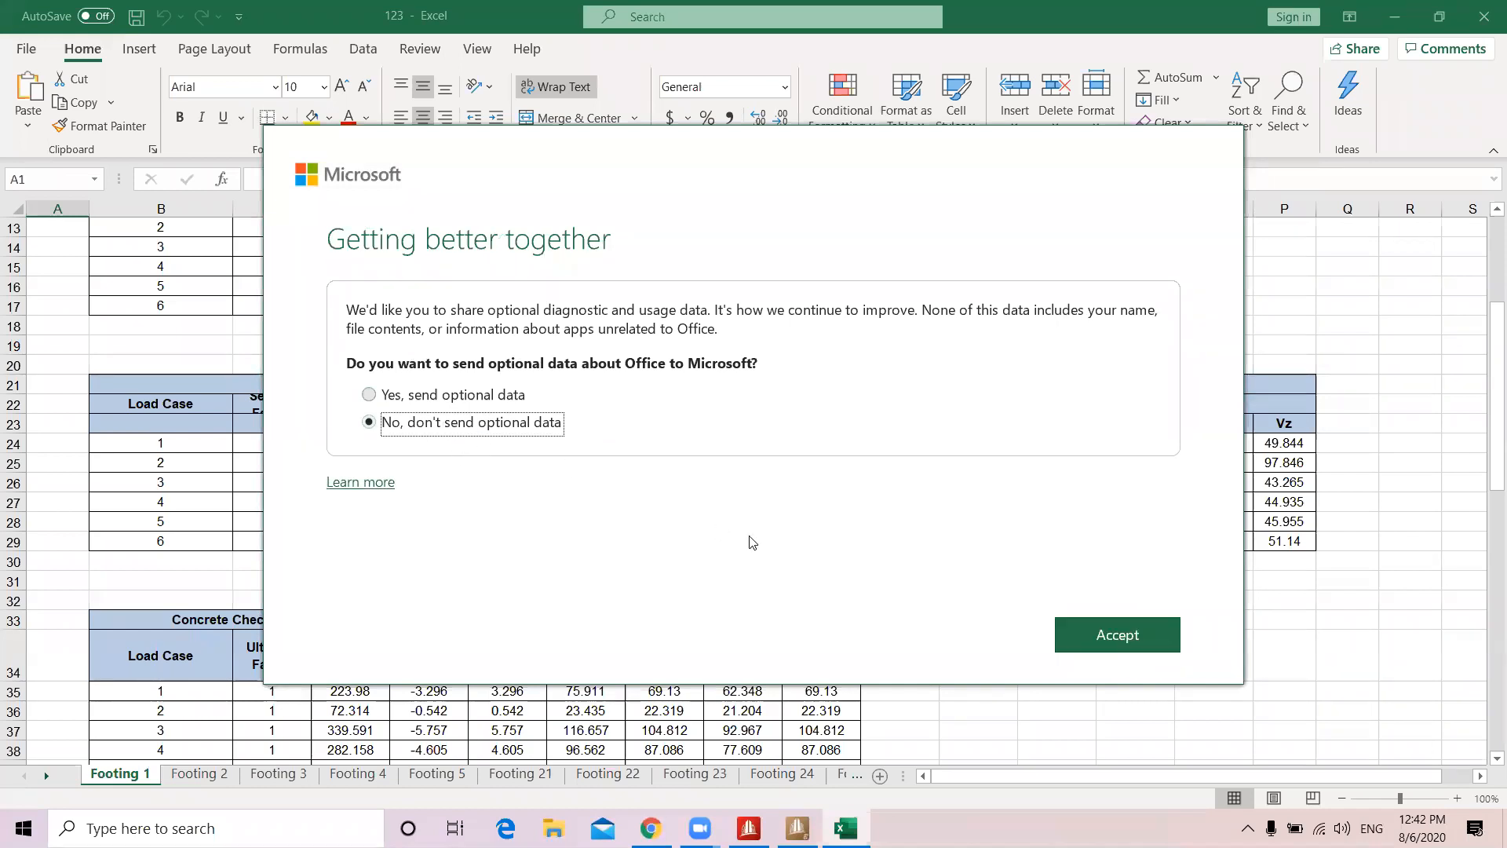
{"action": "left_click", "coordinate": [1083, 645]}
{"action": "left_click", "coordinate": [1084, 642]}
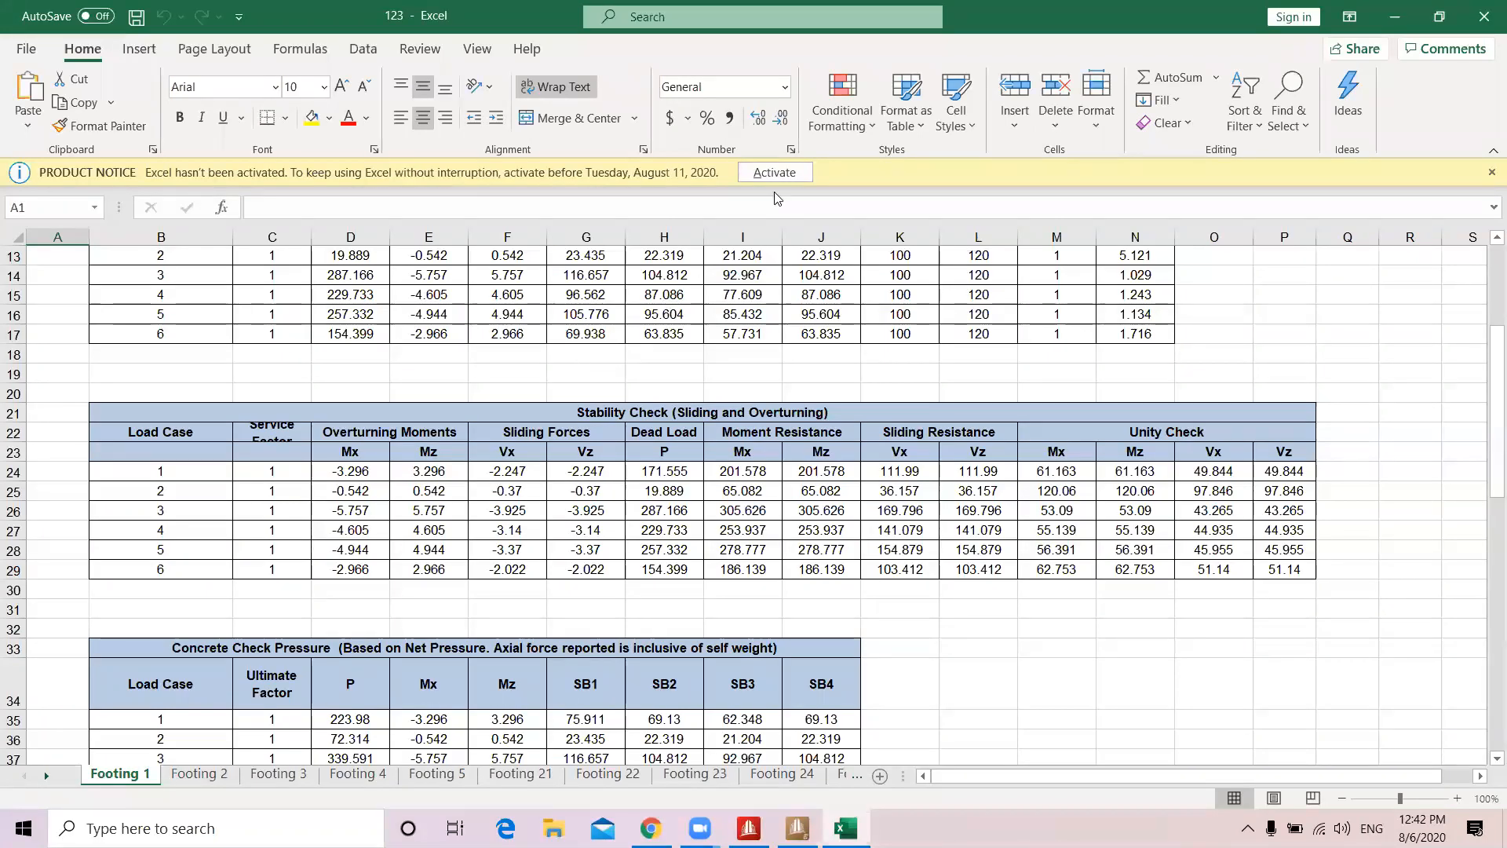
Review the soil bearing pressure, stability check and concrete check pressure tables on the Footing 1 sheet
{"action": "scroll", "coordinate": [413, 507], "scroll_direction": "down", "scroll_amount": 2}
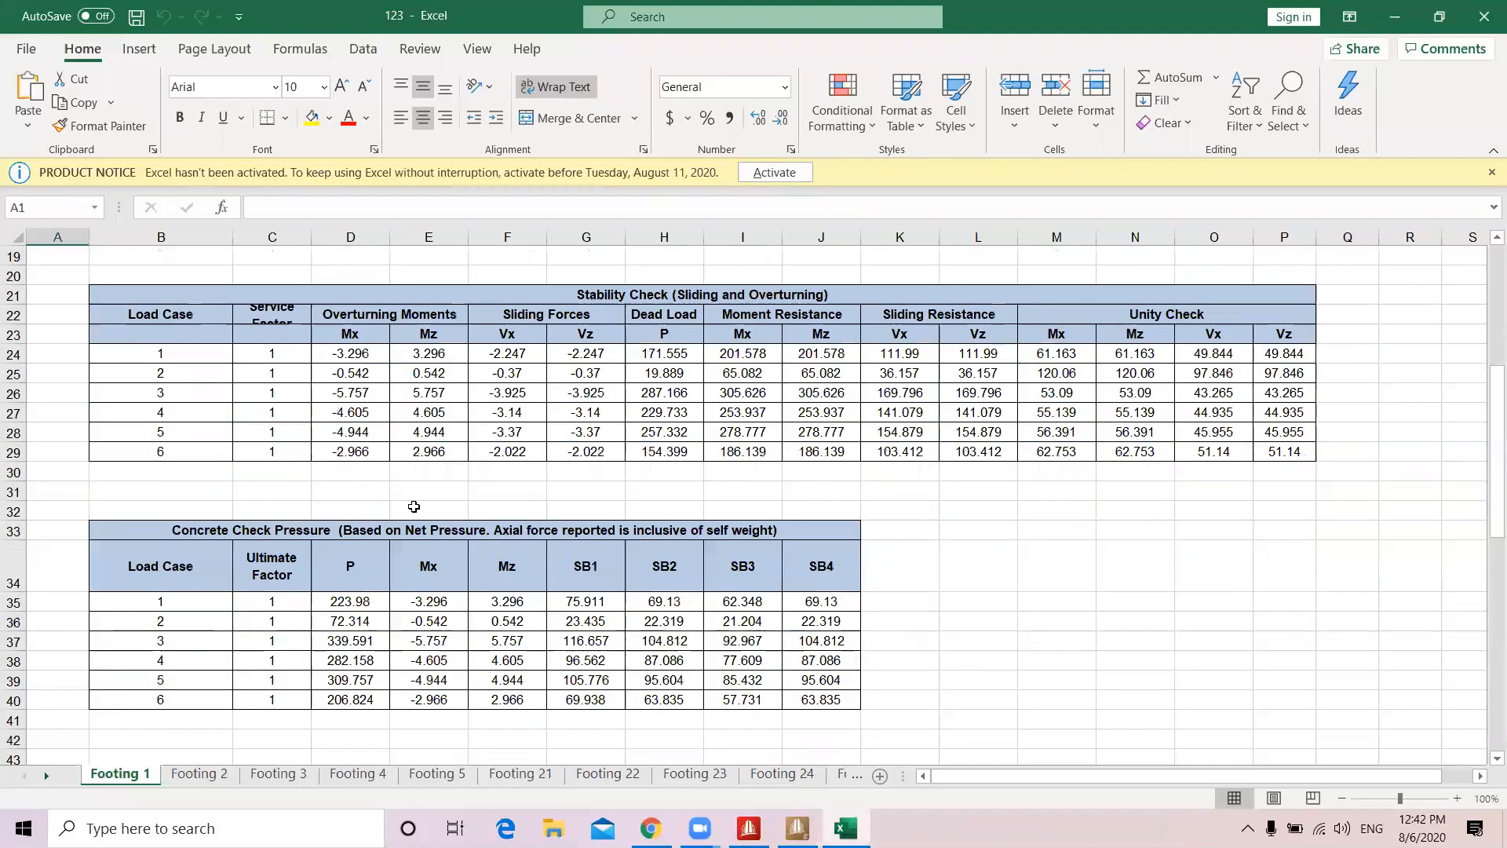
{"action": "scroll", "coordinate": [494, 433], "scroll_direction": "up", "scroll_amount": 4}
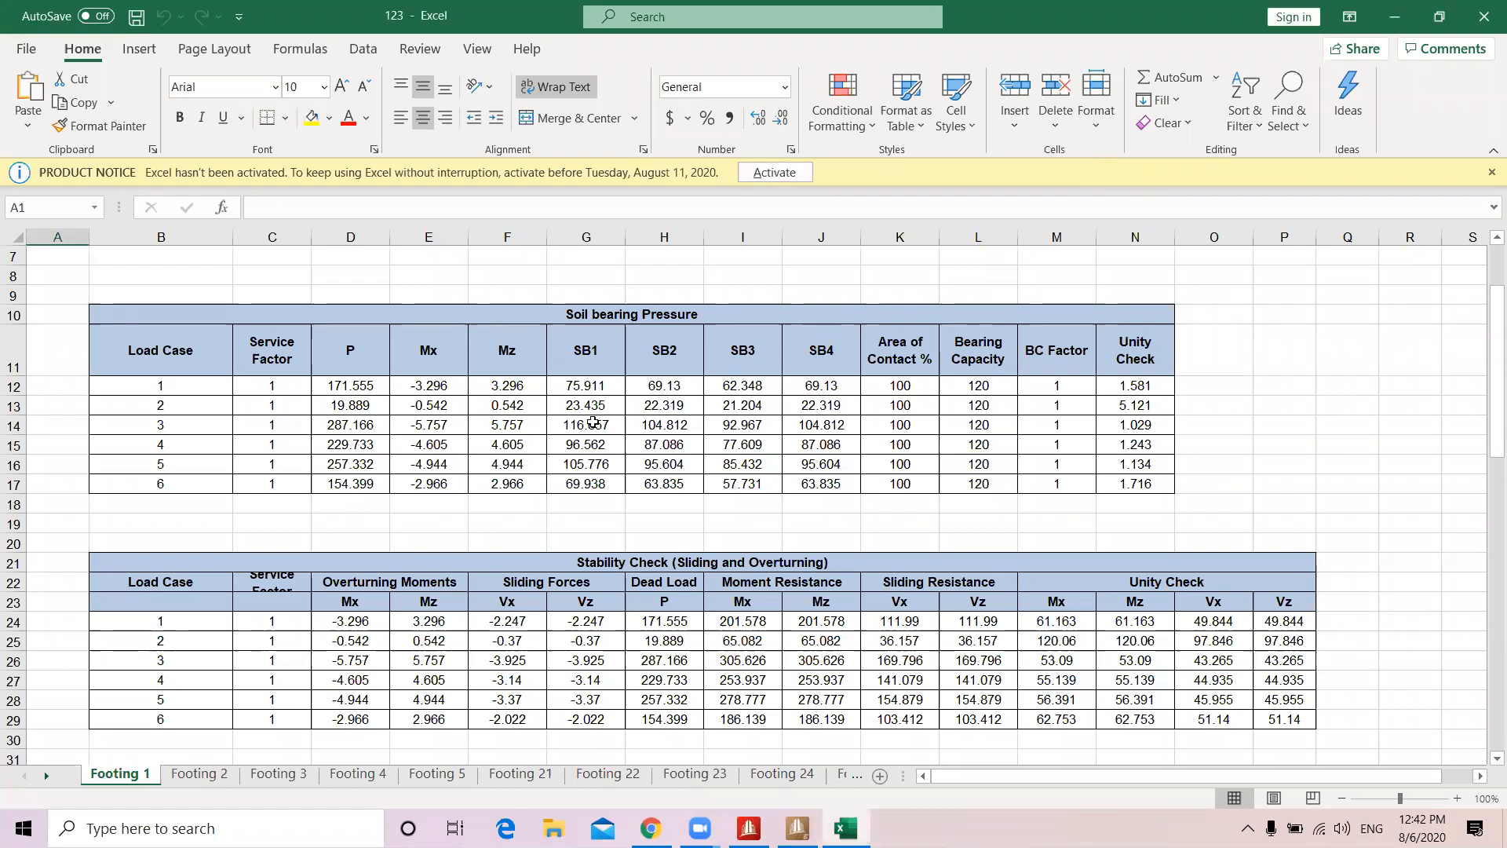
{"action": "scroll", "coordinate": [593, 422], "scroll_direction": "down", "scroll_amount": 4}
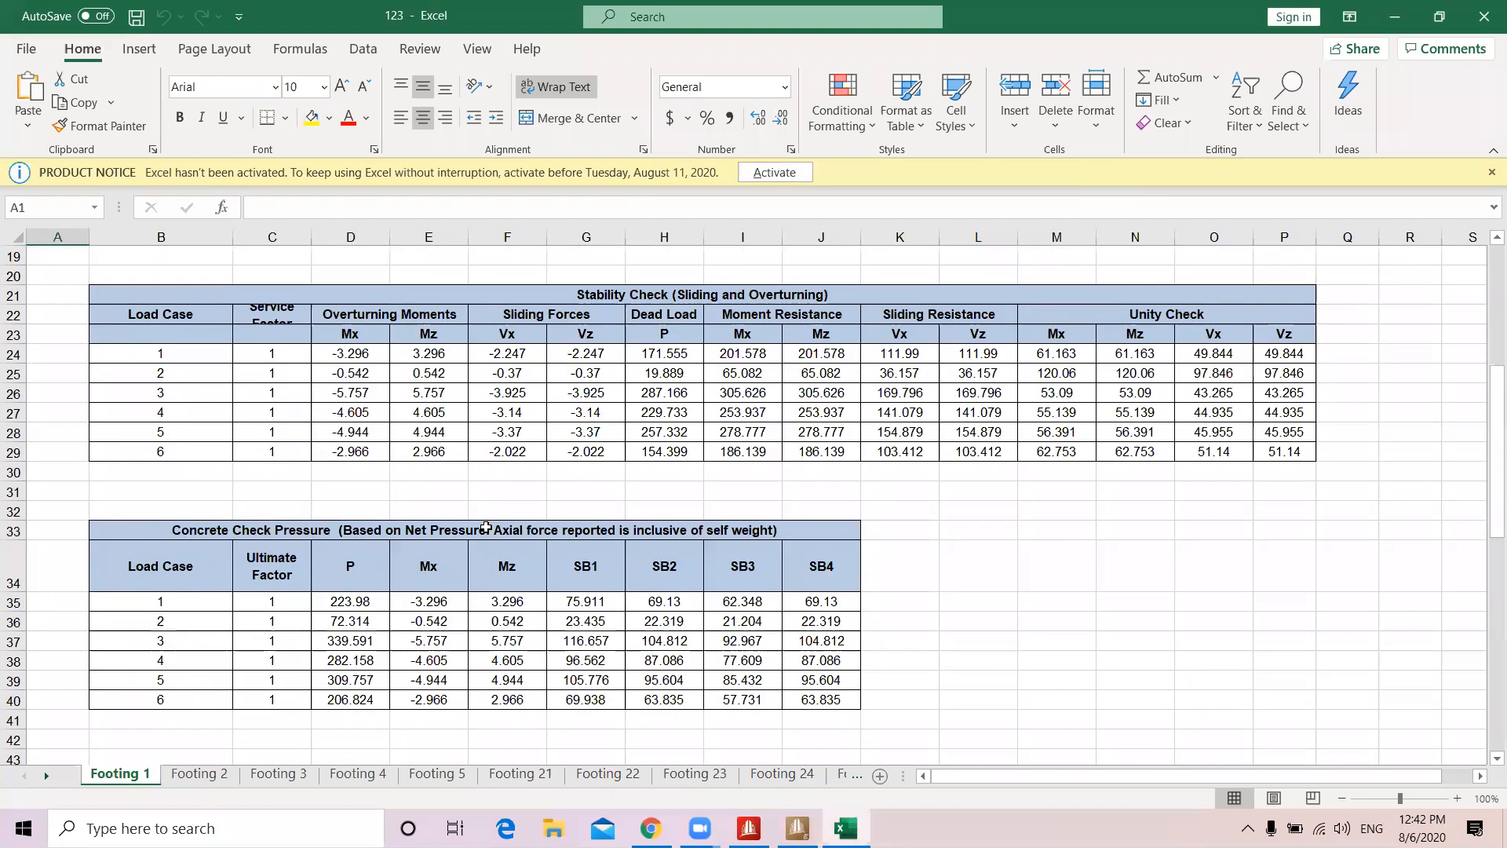
{"action": "scroll", "coordinate": [486, 528], "scroll_direction": "up", "scroll_amount": 3}
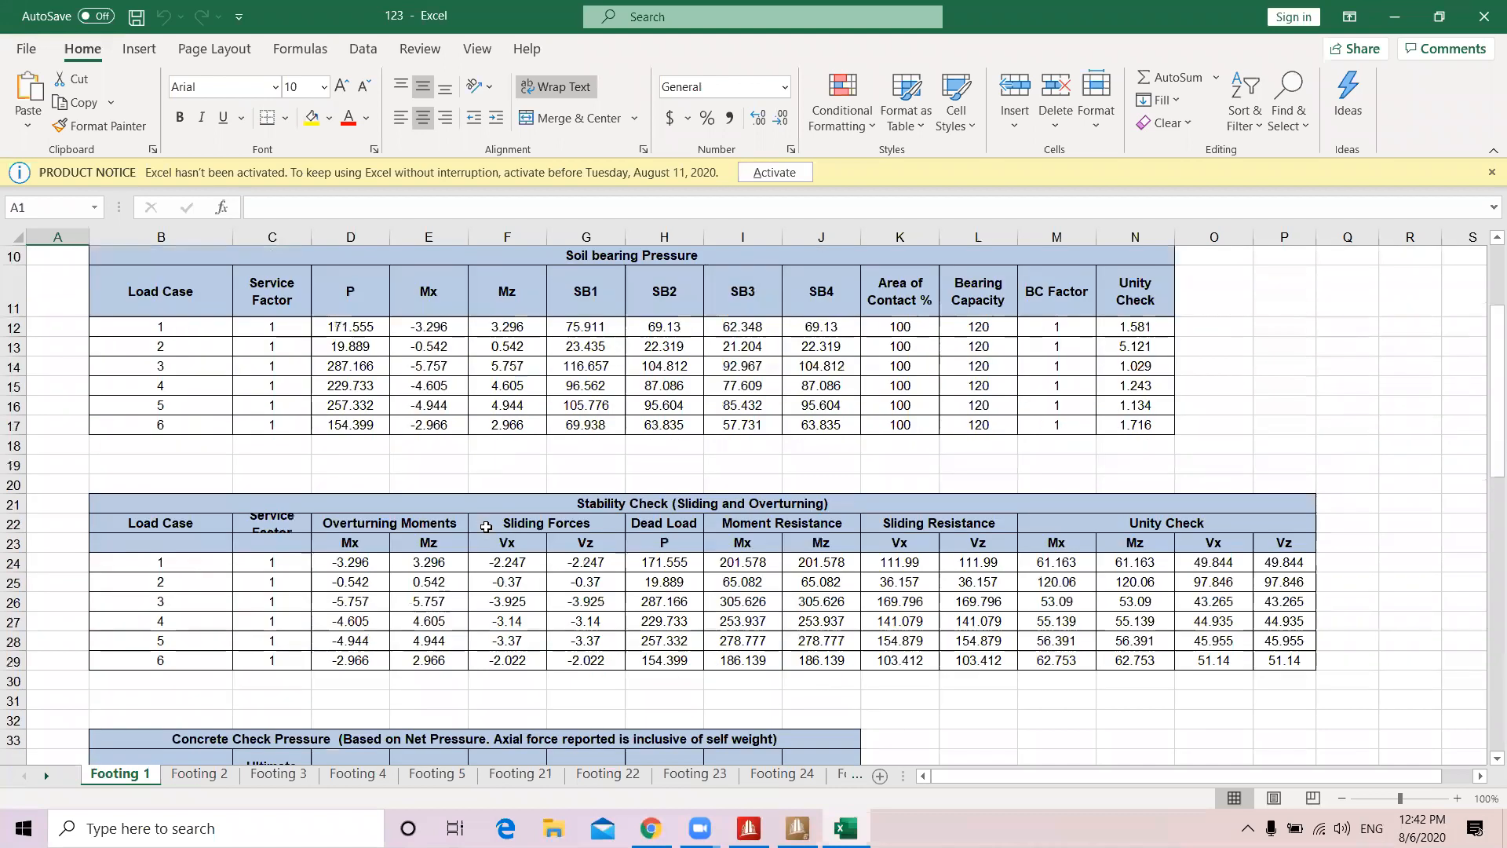
{"action": "scroll", "coordinate": [624, 340], "scroll_direction": "up", "scroll_amount": 3}
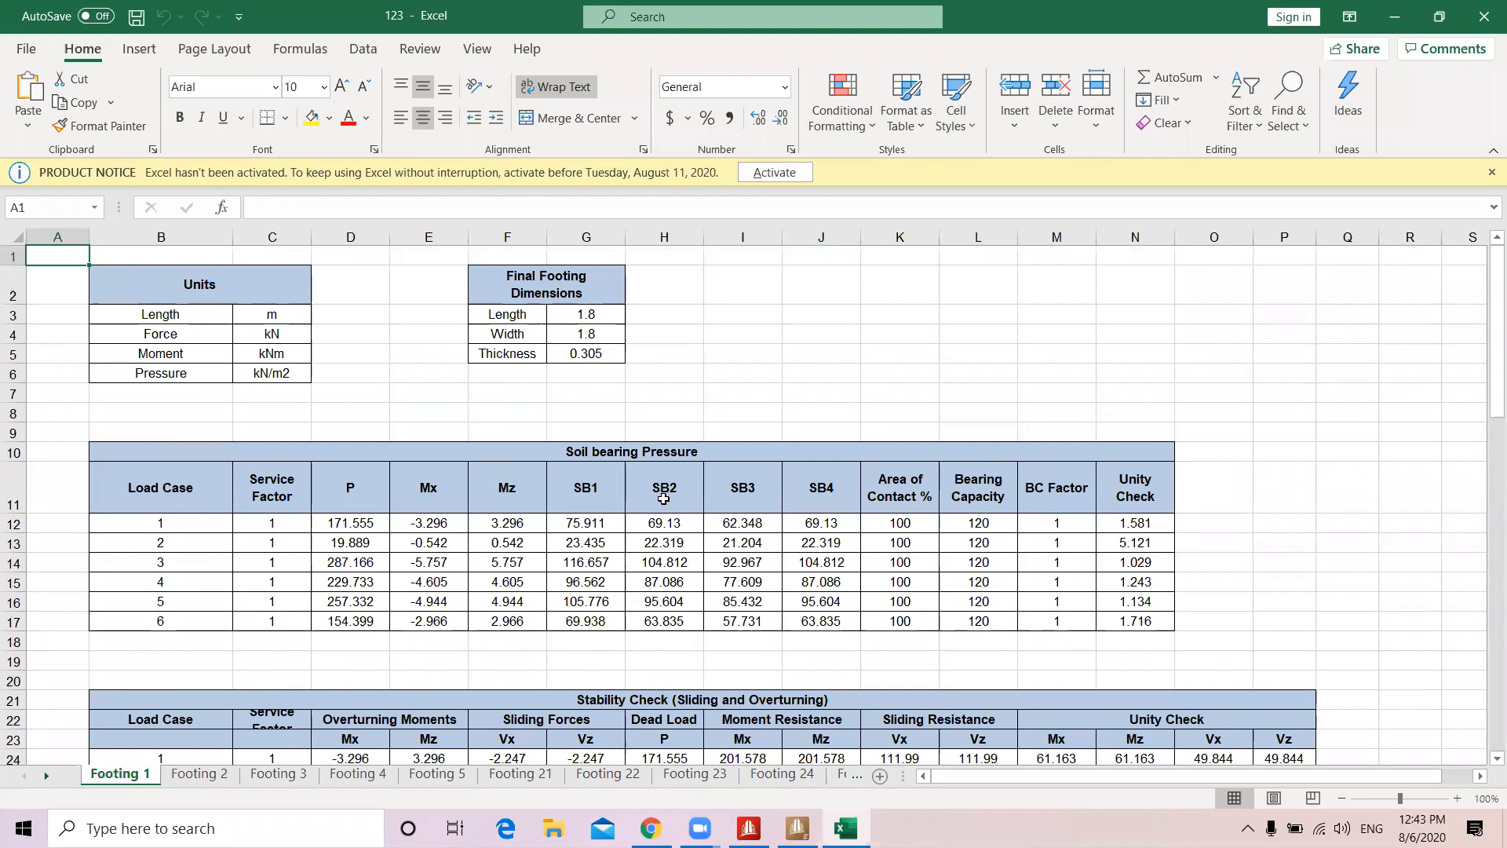
{"action": "scroll", "coordinate": [664, 499], "scroll_direction": "down", "scroll_amount": 2}
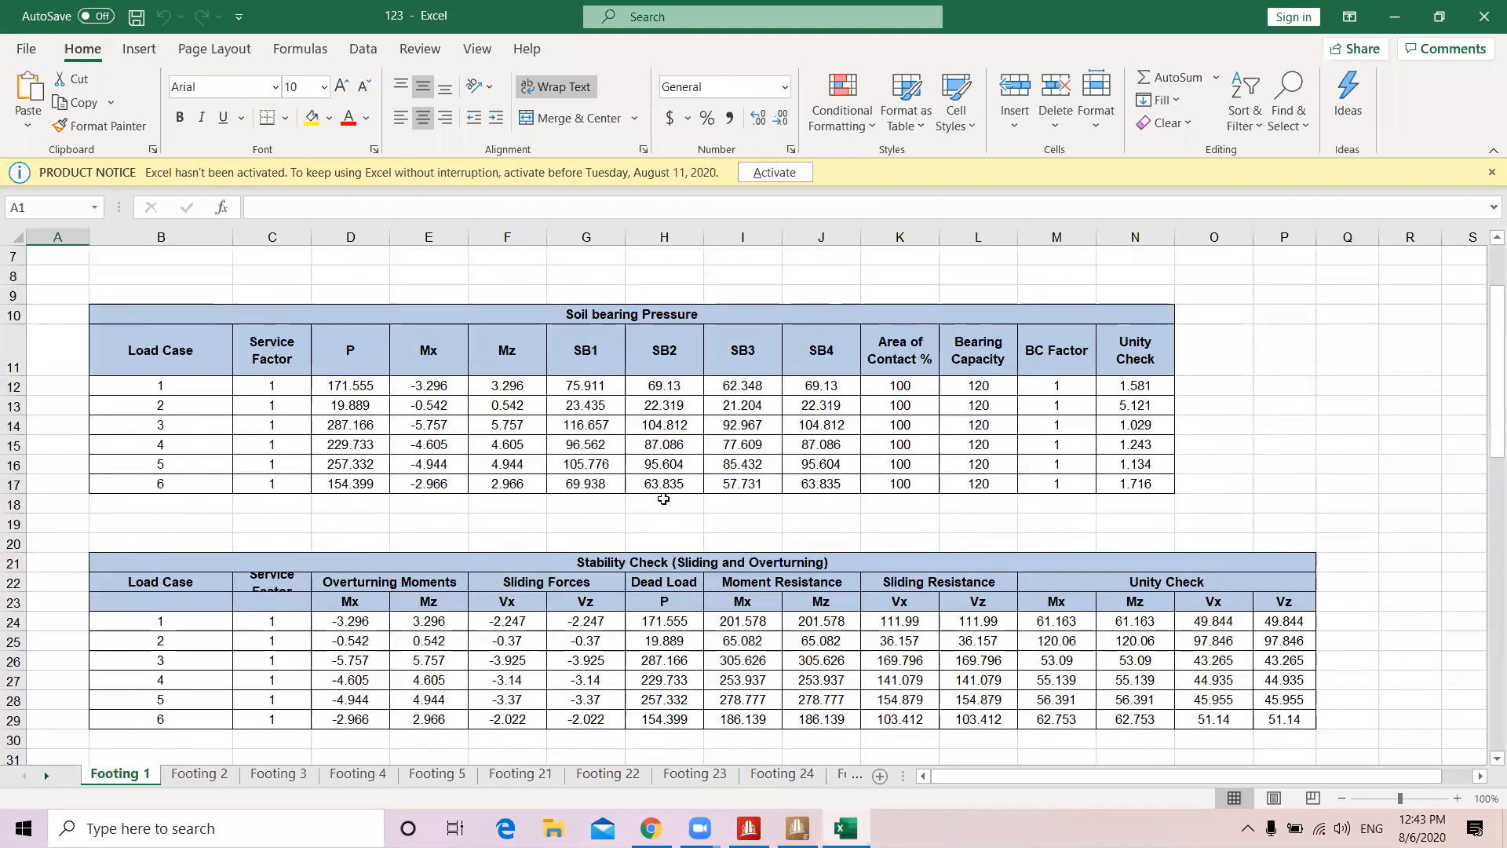
{"action": "scroll", "coordinate": [664, 499], "scroll_direction": "down", "scroll_amount": 1}
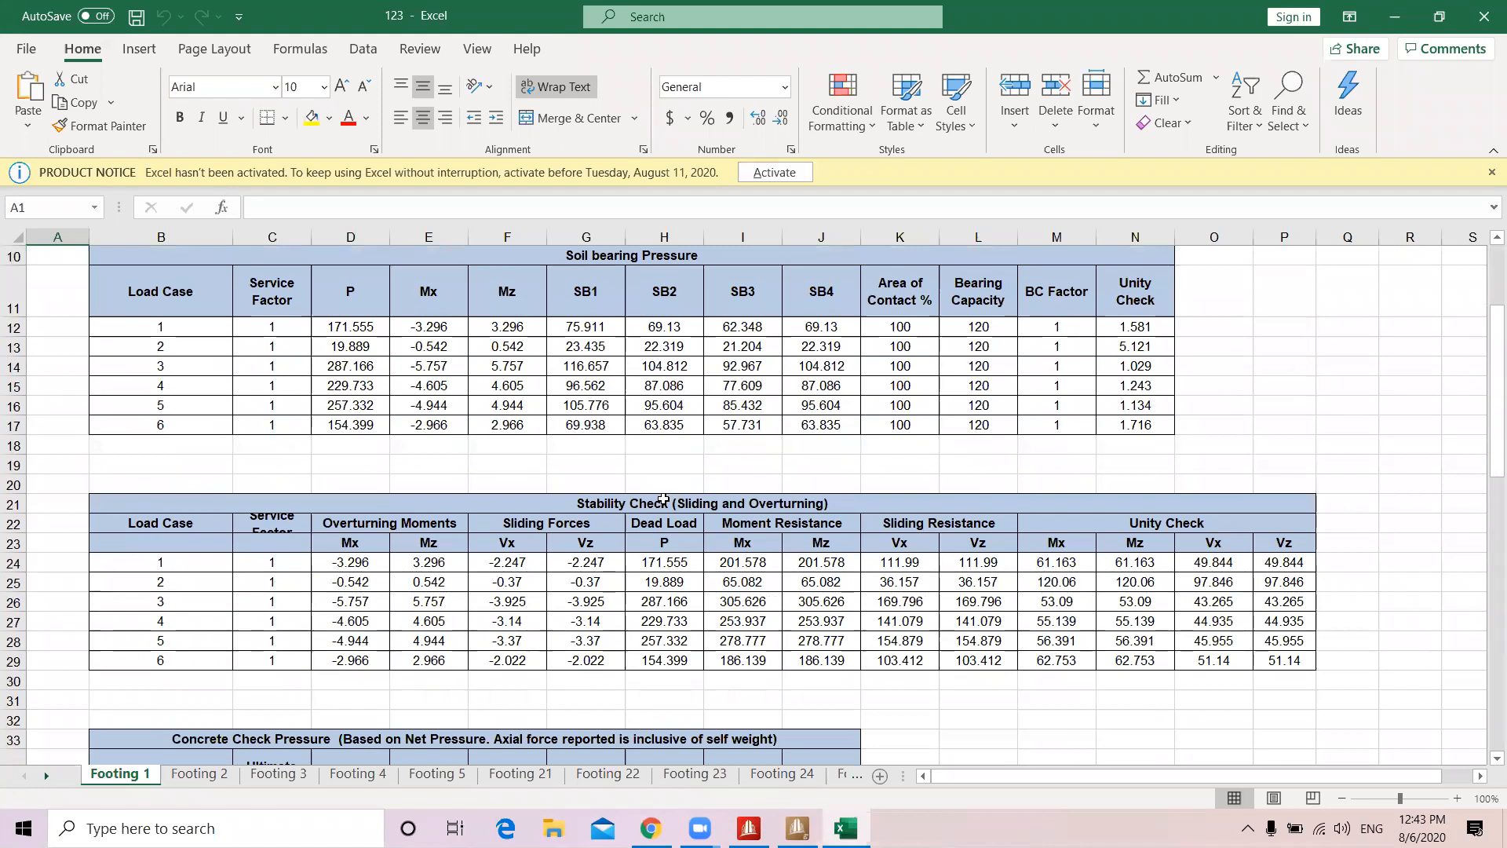
{"action": "scroll", "coordinate": [537, 519], "scroll_direction": "down", "scroll_amount": 4}
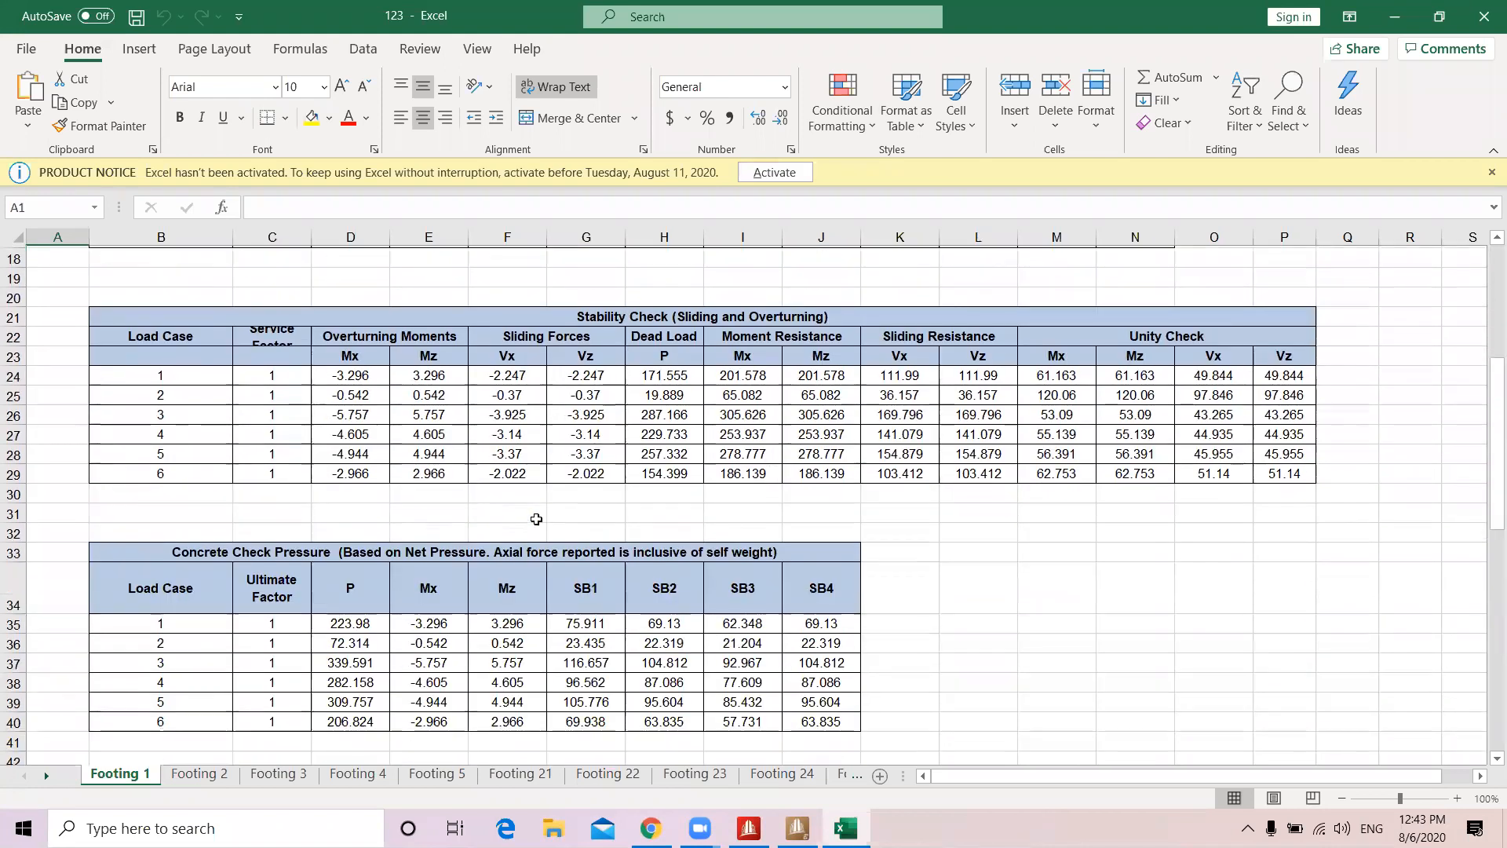
Review the one-way shear, punching shear, and moment and reinforcement tables on the Footing 1 sheet
{"action": "scroll", "coordinate": [537, 518], "scroll_direction": "down", "scroll_amount": 5}
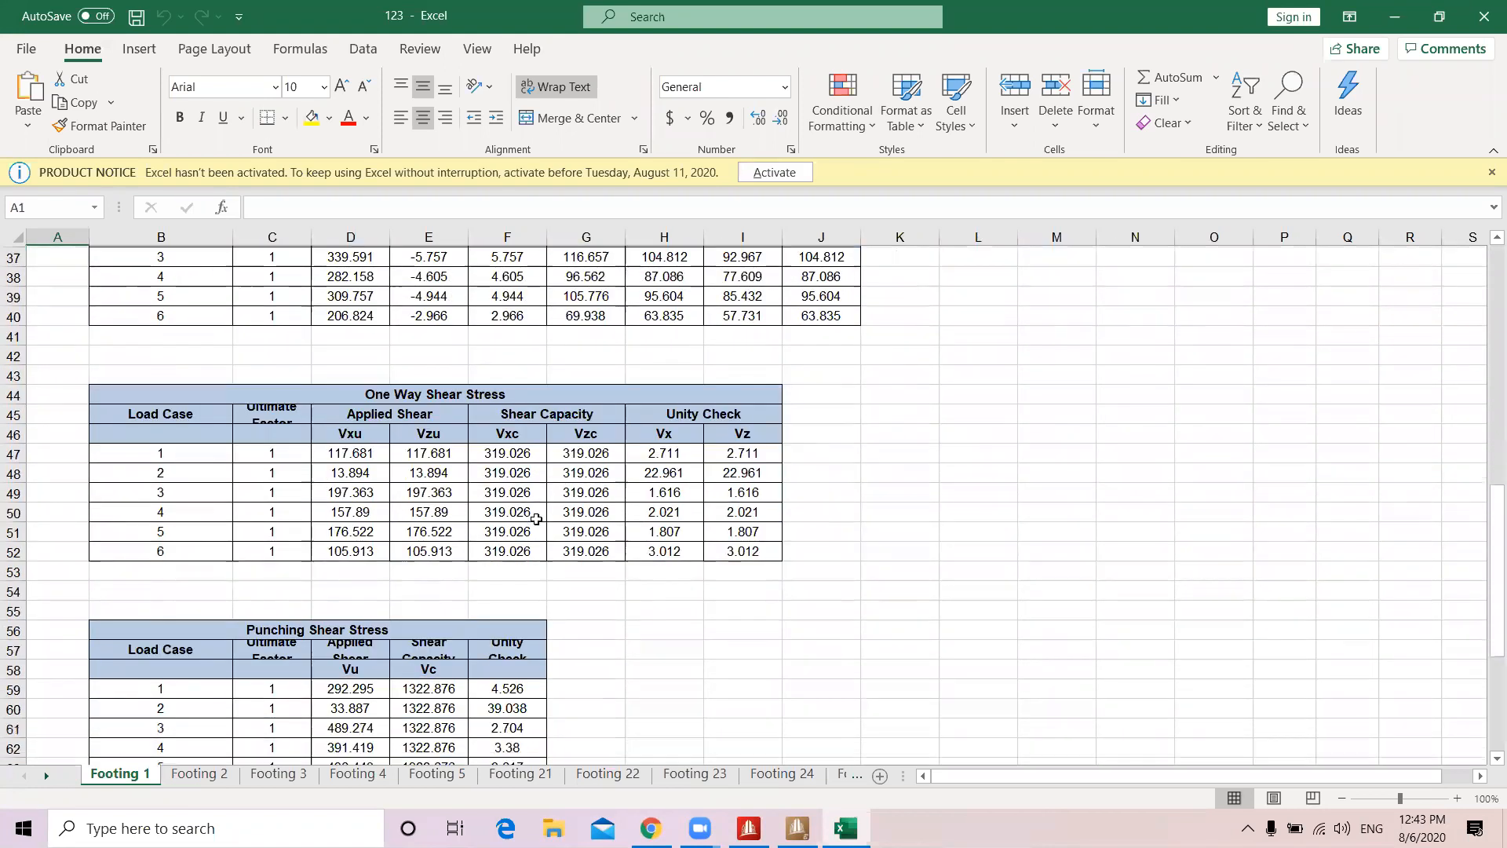
{"action": "scroll", "coordinate": [537, 519], "scroll_direction": "down", "scroll_amount": 2}
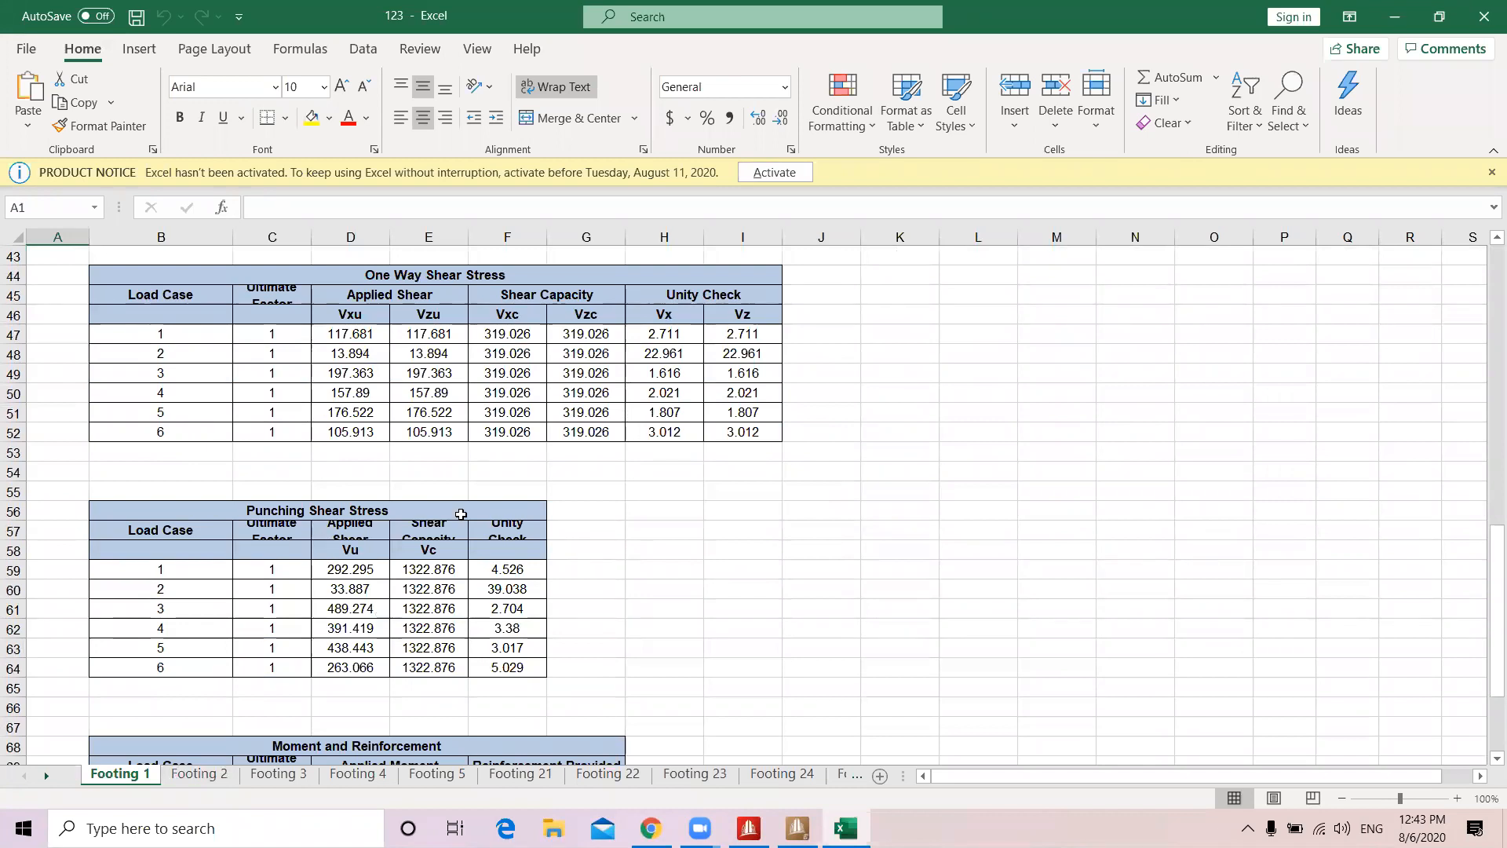
{"action": "scroll", "coordinate": [495, 462], "scroll_direction": "up", "scroll_amount": 4}
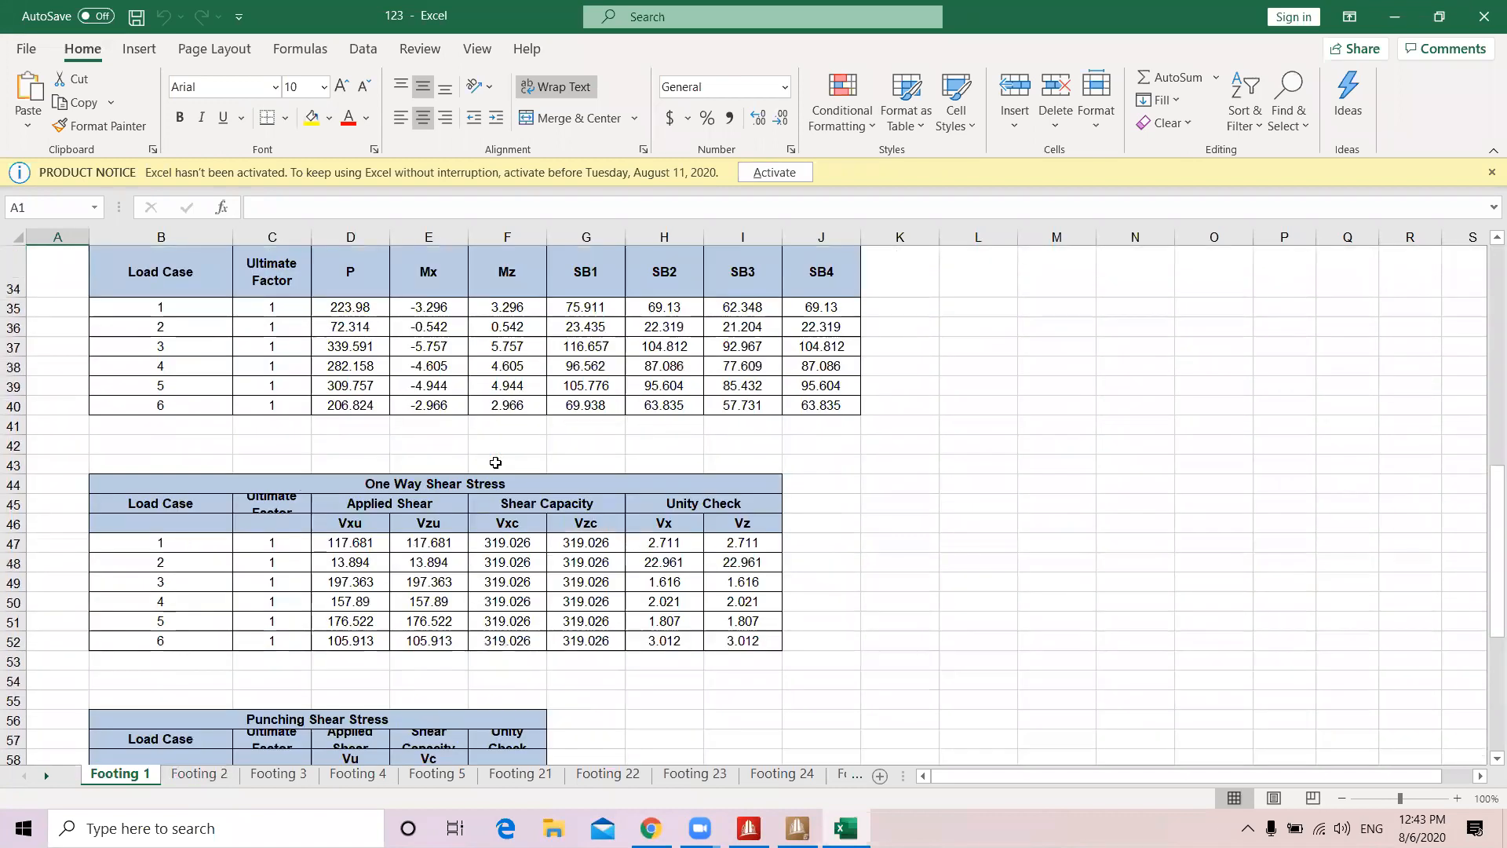
{"action": "scroll", "coordinate": [496, 463], "scroll_direction": "up", "scroll_amount": 1}
{"action": "scroll", "coordinate": [495, 463], "scroll_direction": "down", "scroll_amount": 3}
{"action": "scroll", "coordinate": [495, 463], "scroll_direction": "down", "scroll_amount": 7}
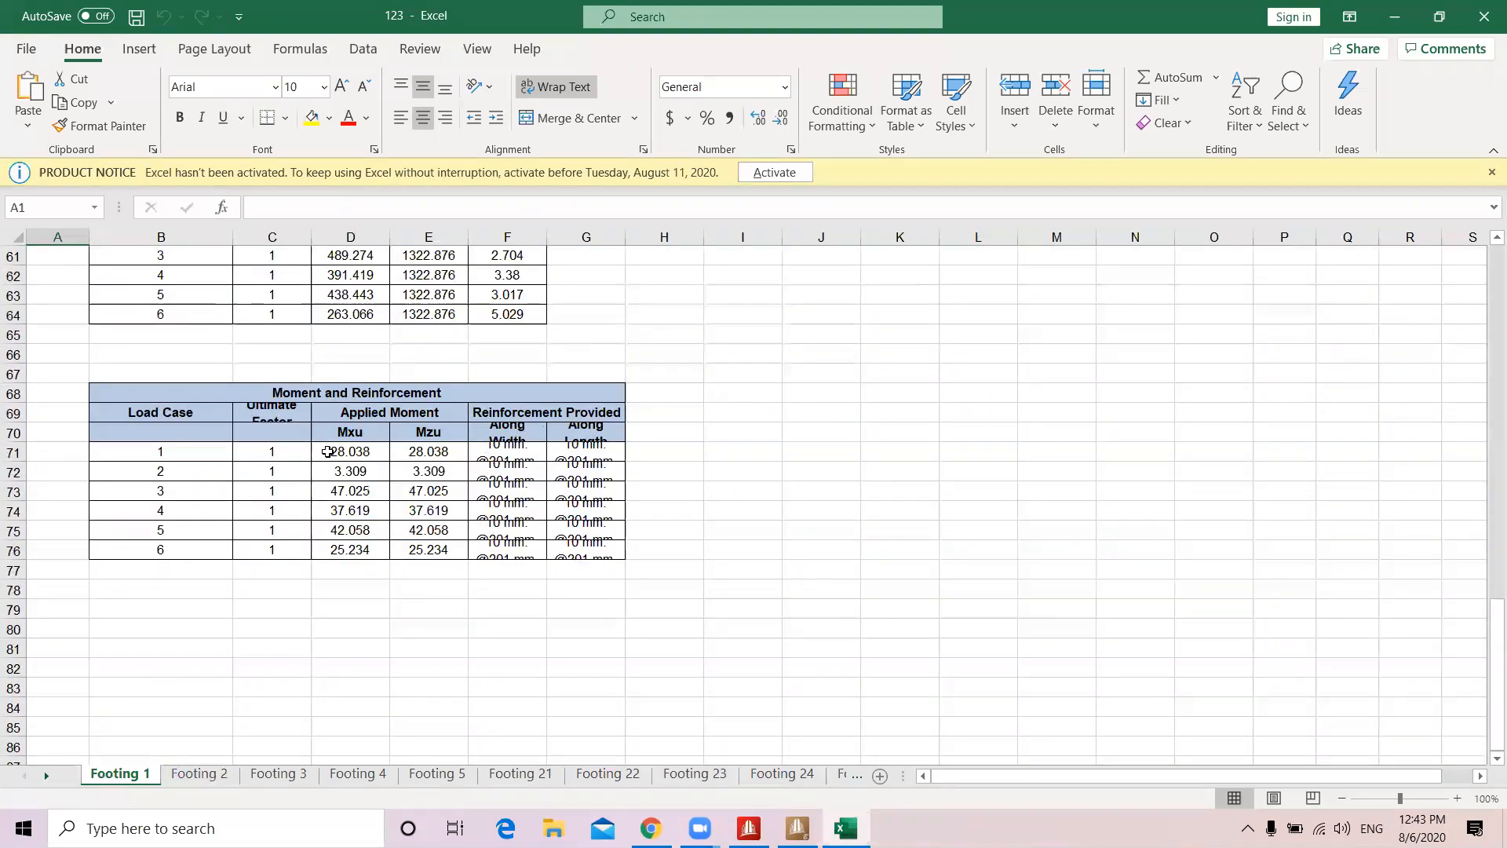
Read the reinforcement provided along the width and along the length for load case 1, leaving both cells unedited
{"action": "left_click", "coordinate": [511, 457]}
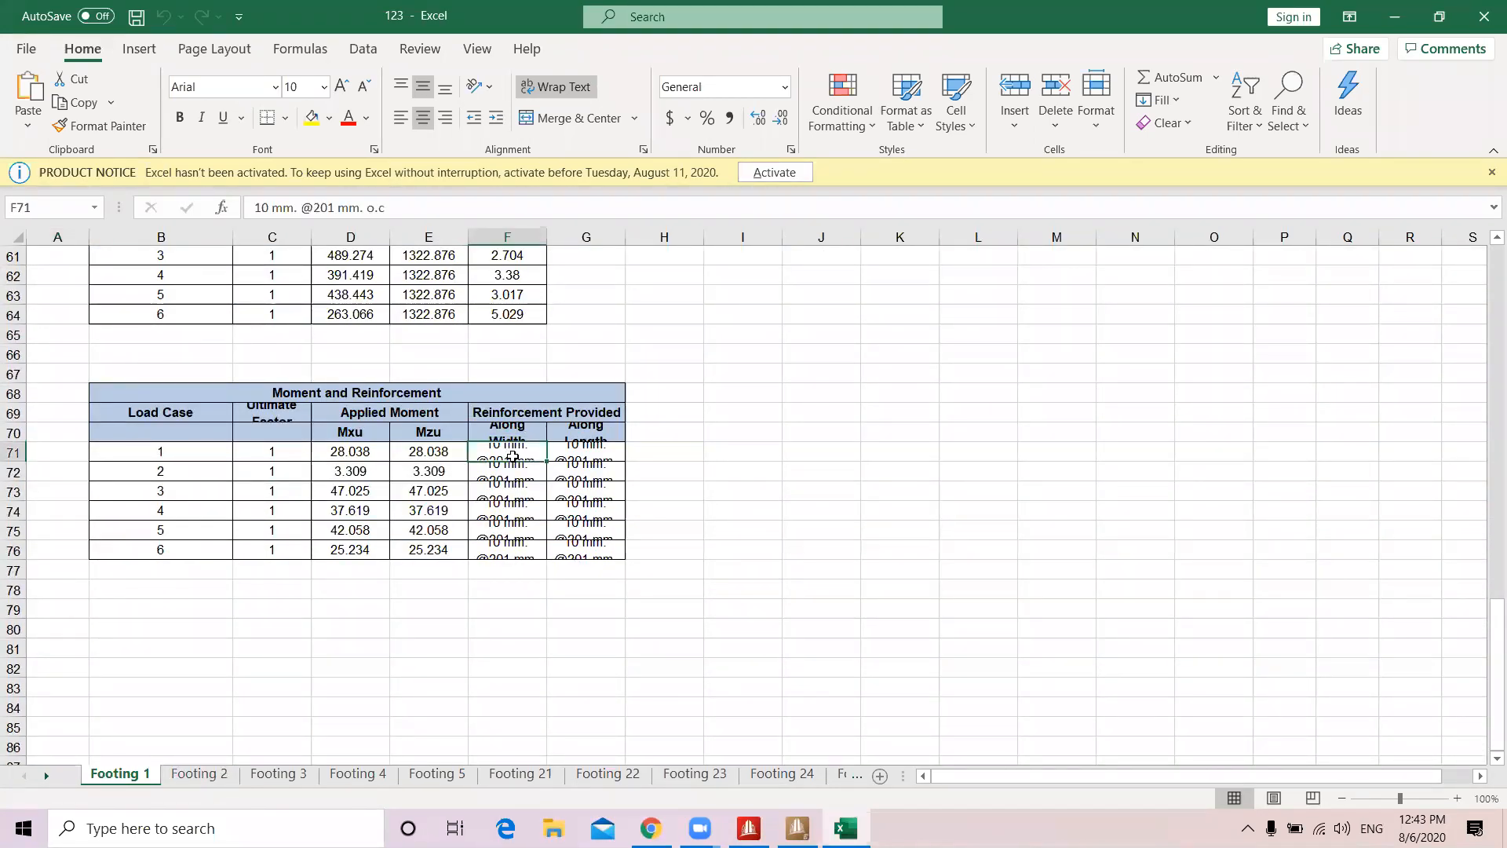
{"action": "double_click", "coordinate": [512, 457]}
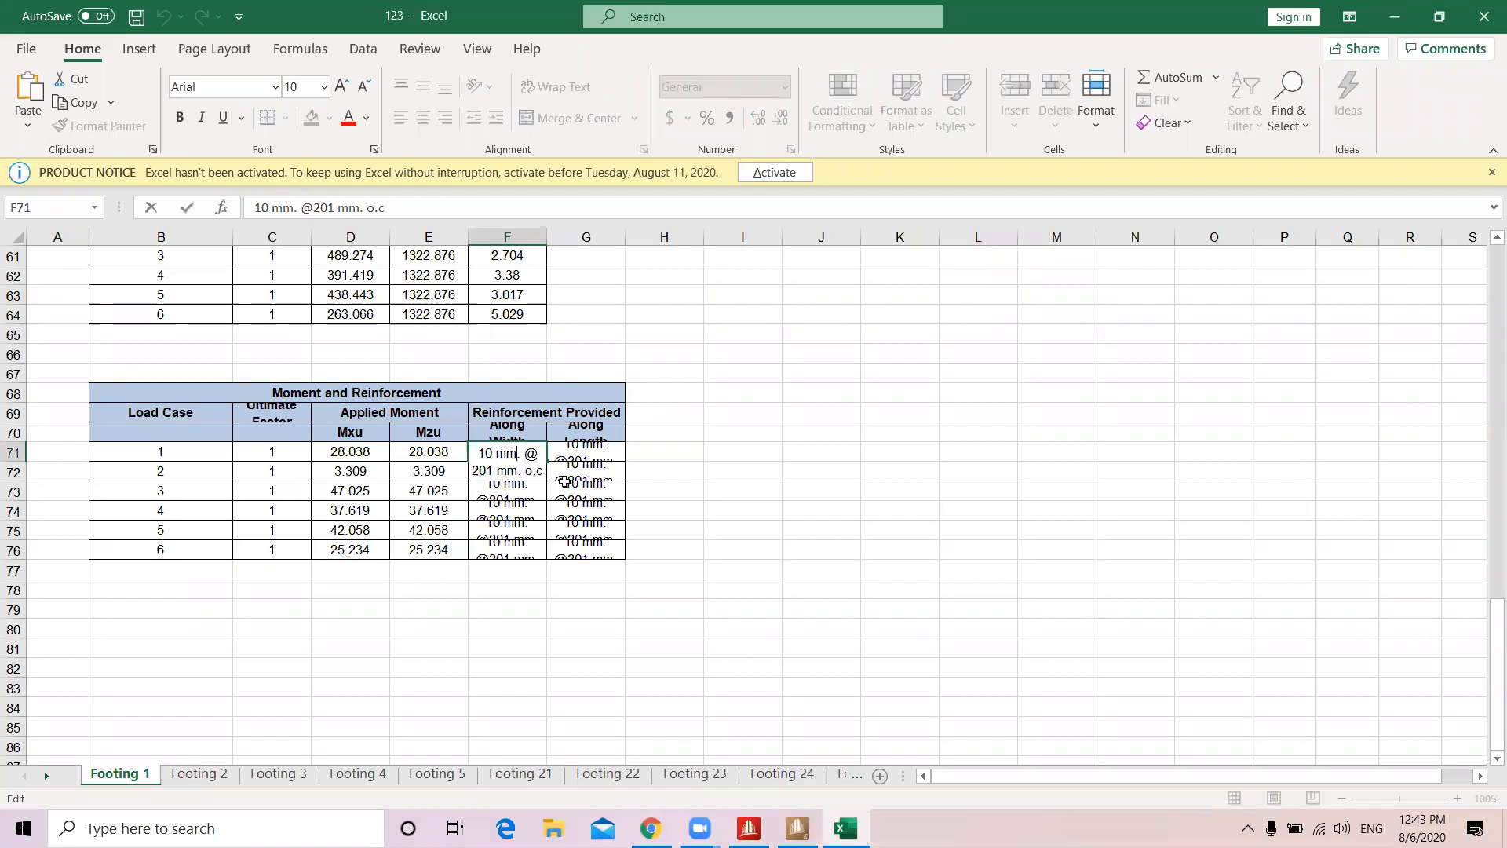
{"action": "left_click", "coordinate": [699, 494]}
{"action": "left_click", "coordinate": [596, 440]}
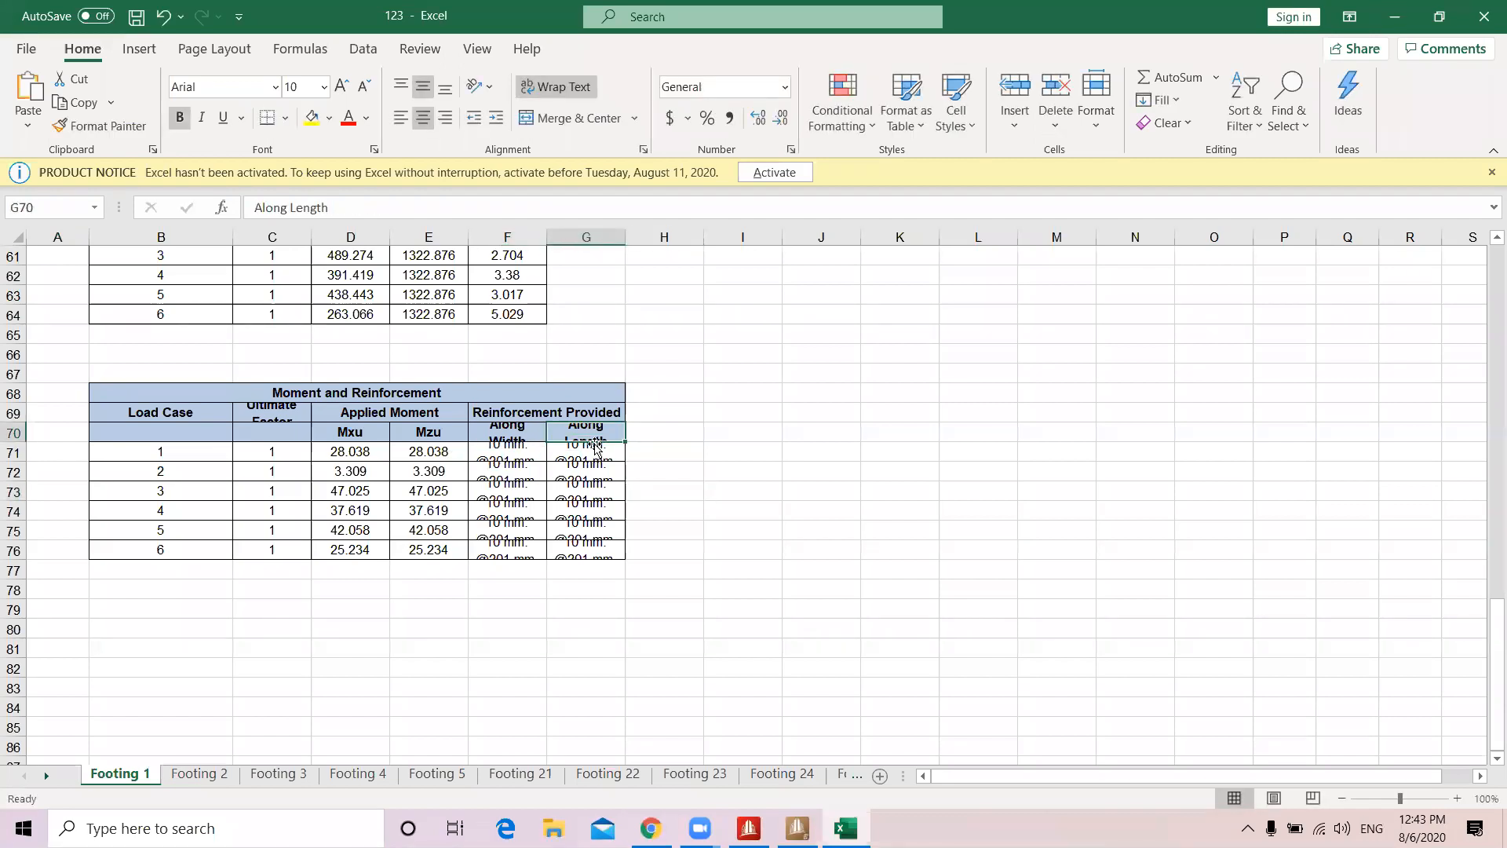
{"action": "double_click", "coordinate": [582, 454]}
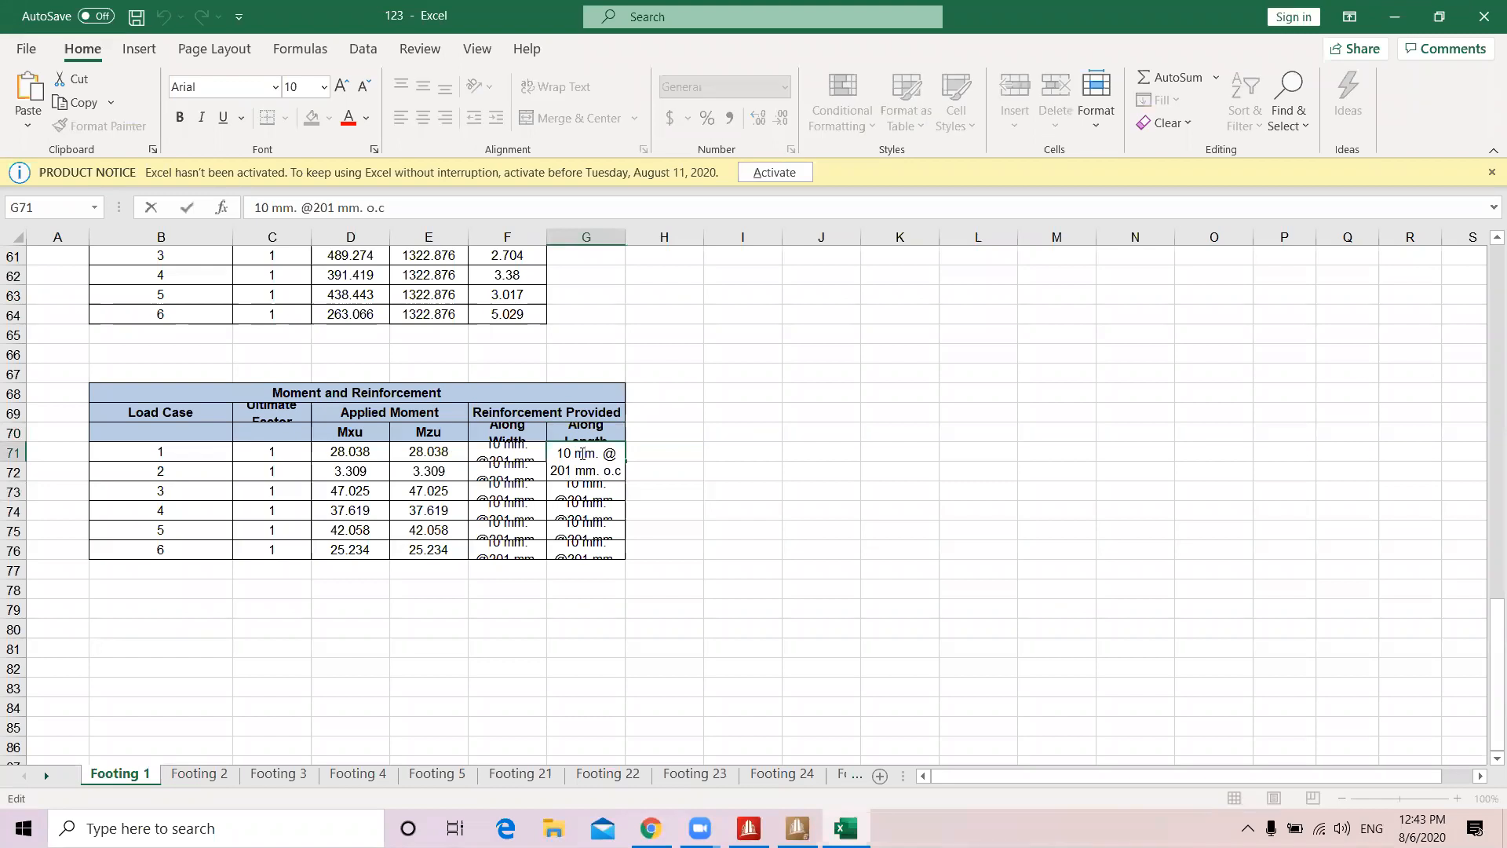
{"action": "left_click", "coordinate": [776, 499]}
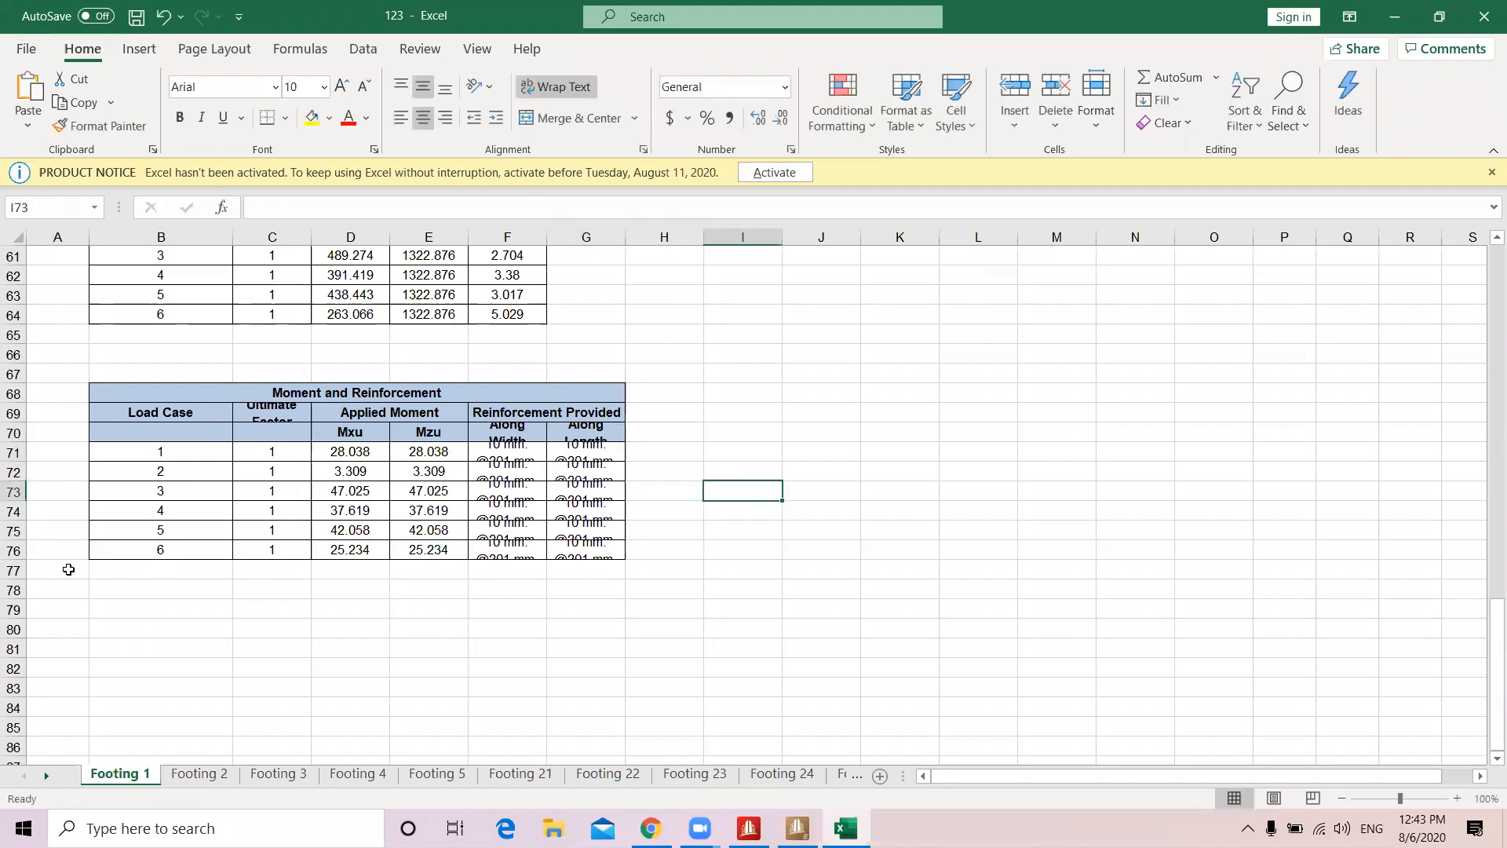
Auto-fit the heights of rows 71 to 76 on the Footing 1 sheet to read the provided reinforcement for all six load cases
{"action": "double_click", "coordinate": [21, 559]}
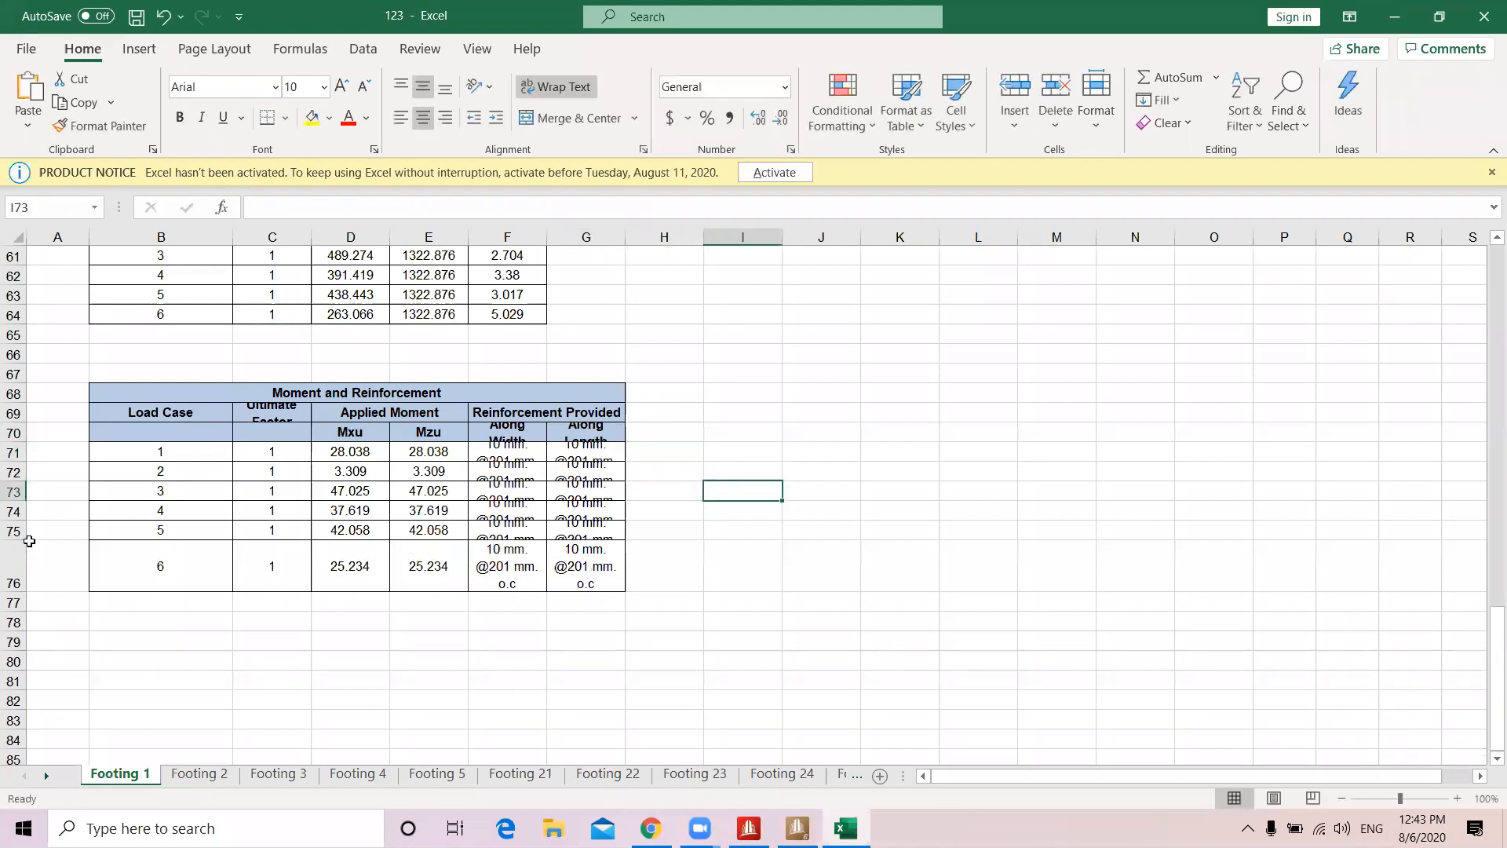
{"action": "double_click", "coordinate": [9, 539]}
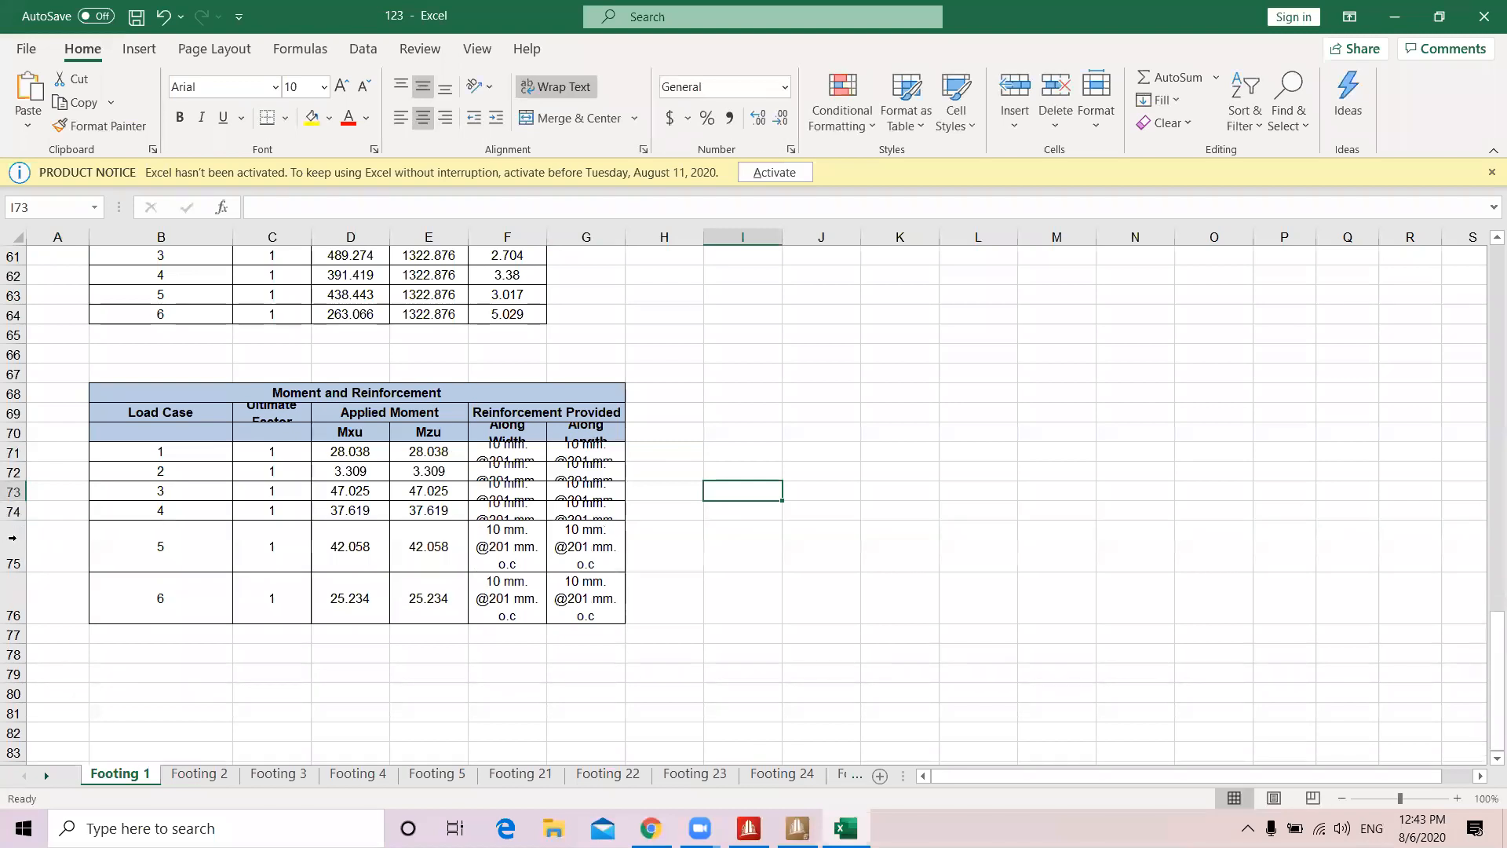
{"action": "double_click", "coordinate": [10, 519]}
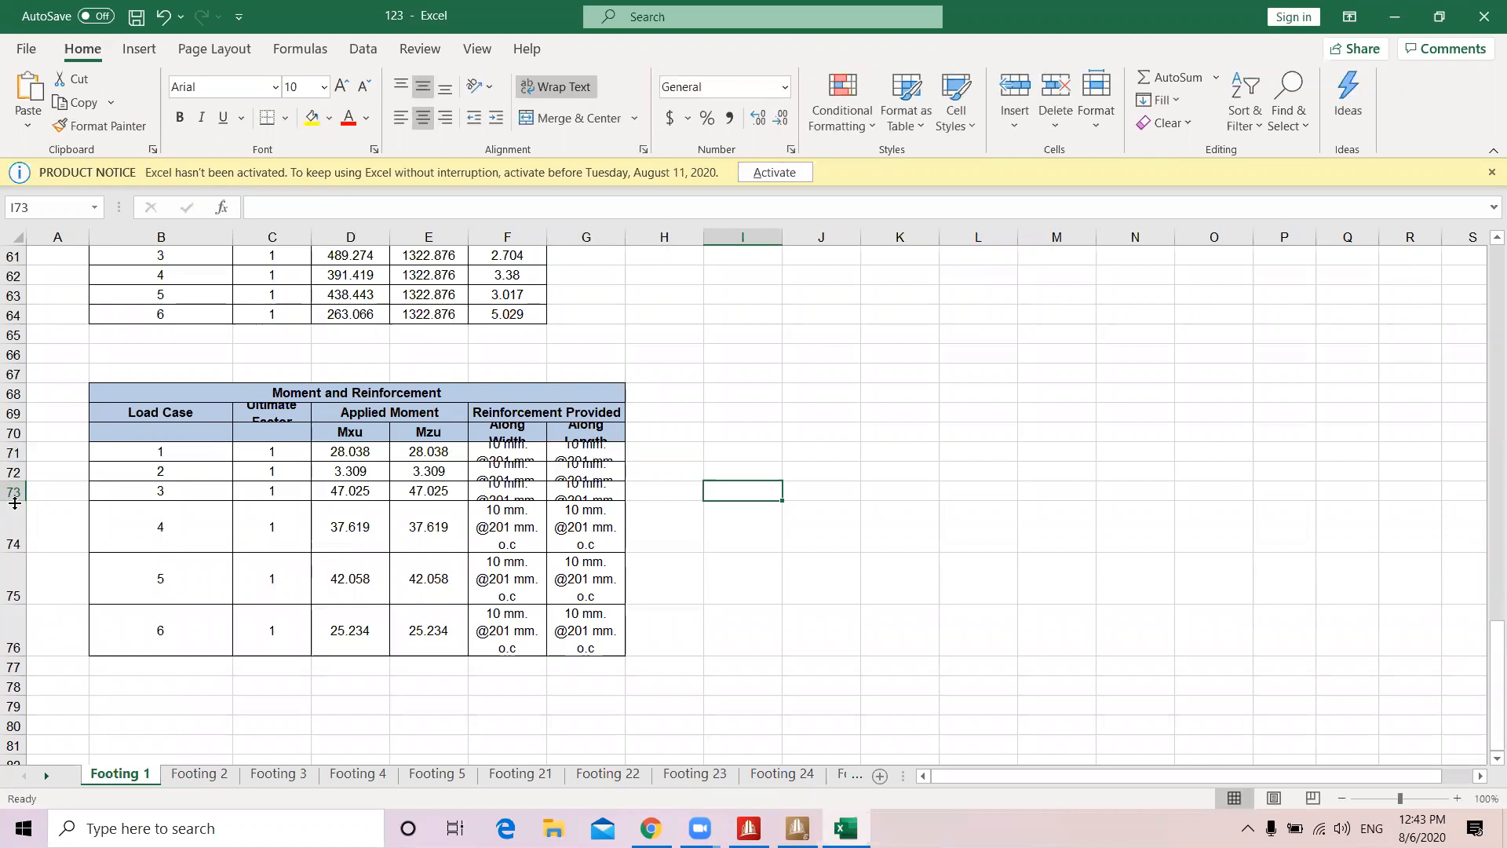
{"action": "double_click", "coordinate": [15, 501]}
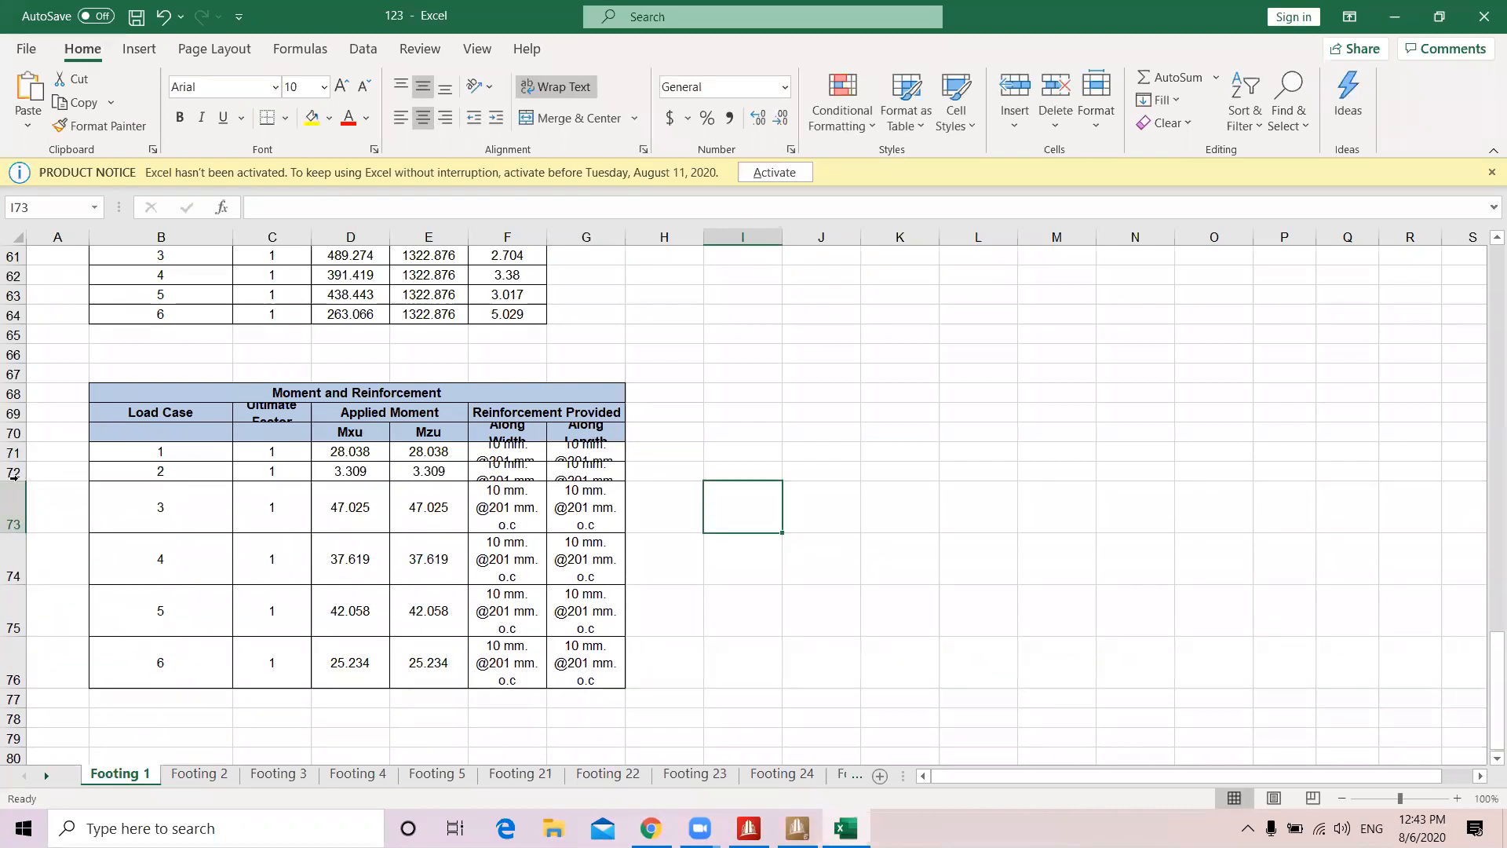
{"action": "double_click", "coordinate": [14, 477]}
{"action": "double_click", "coordinate": [13, 460]}
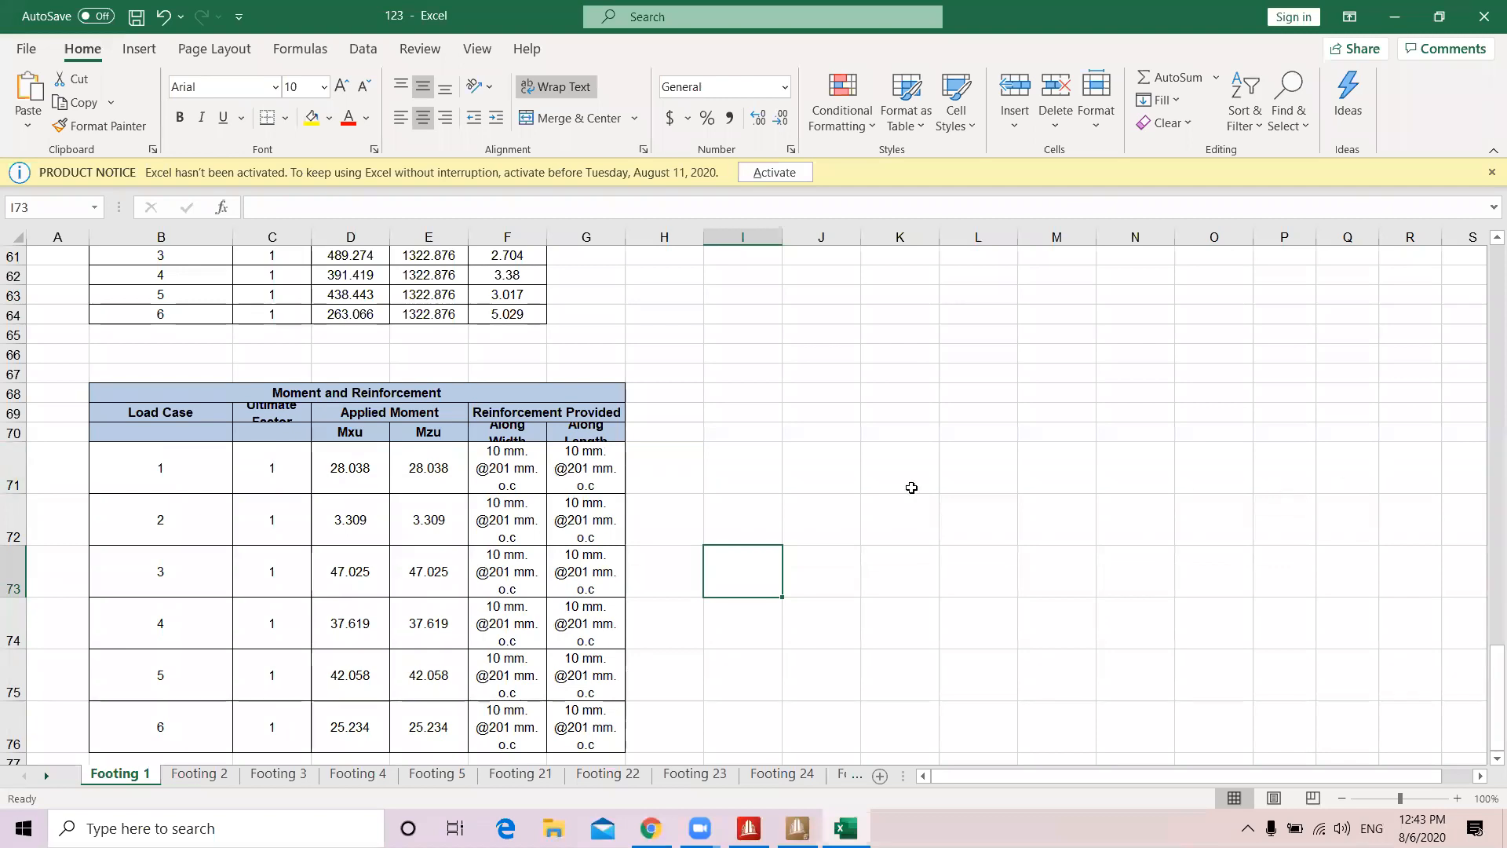
{"action": "scroll", "coordinate": [826, 510], "scroll_direction": "down", "scroll_amount": 2}
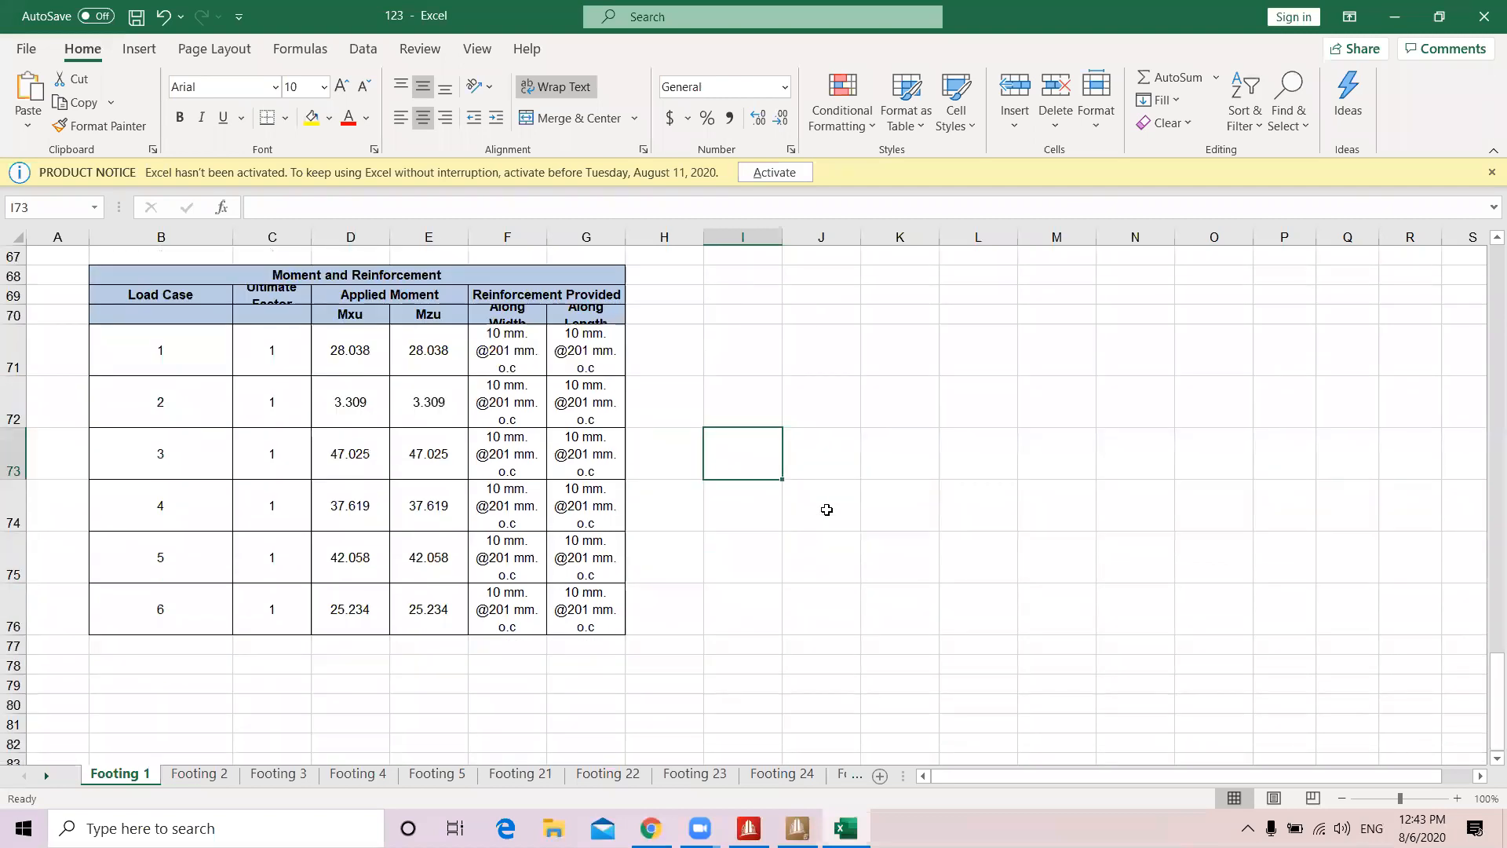
{"action": "scroll", "coordinate": [827, 509], "scroll_direction": "down", "scroll_amount": 1}
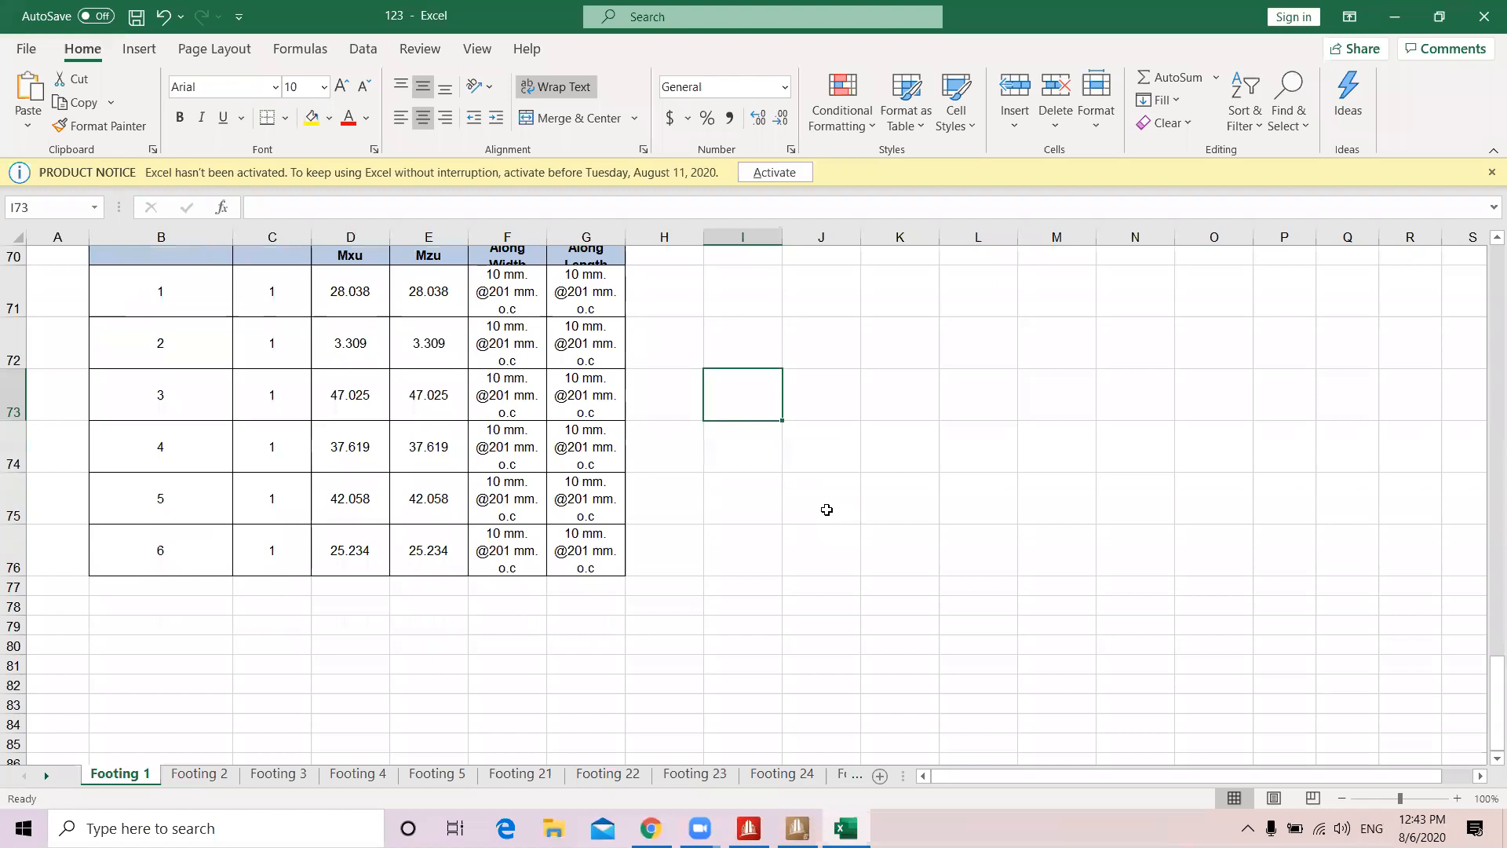
{"action": "scroll", "coordinate": [827, 510], "scroll_direction": "up", "scroll_amount": 2}
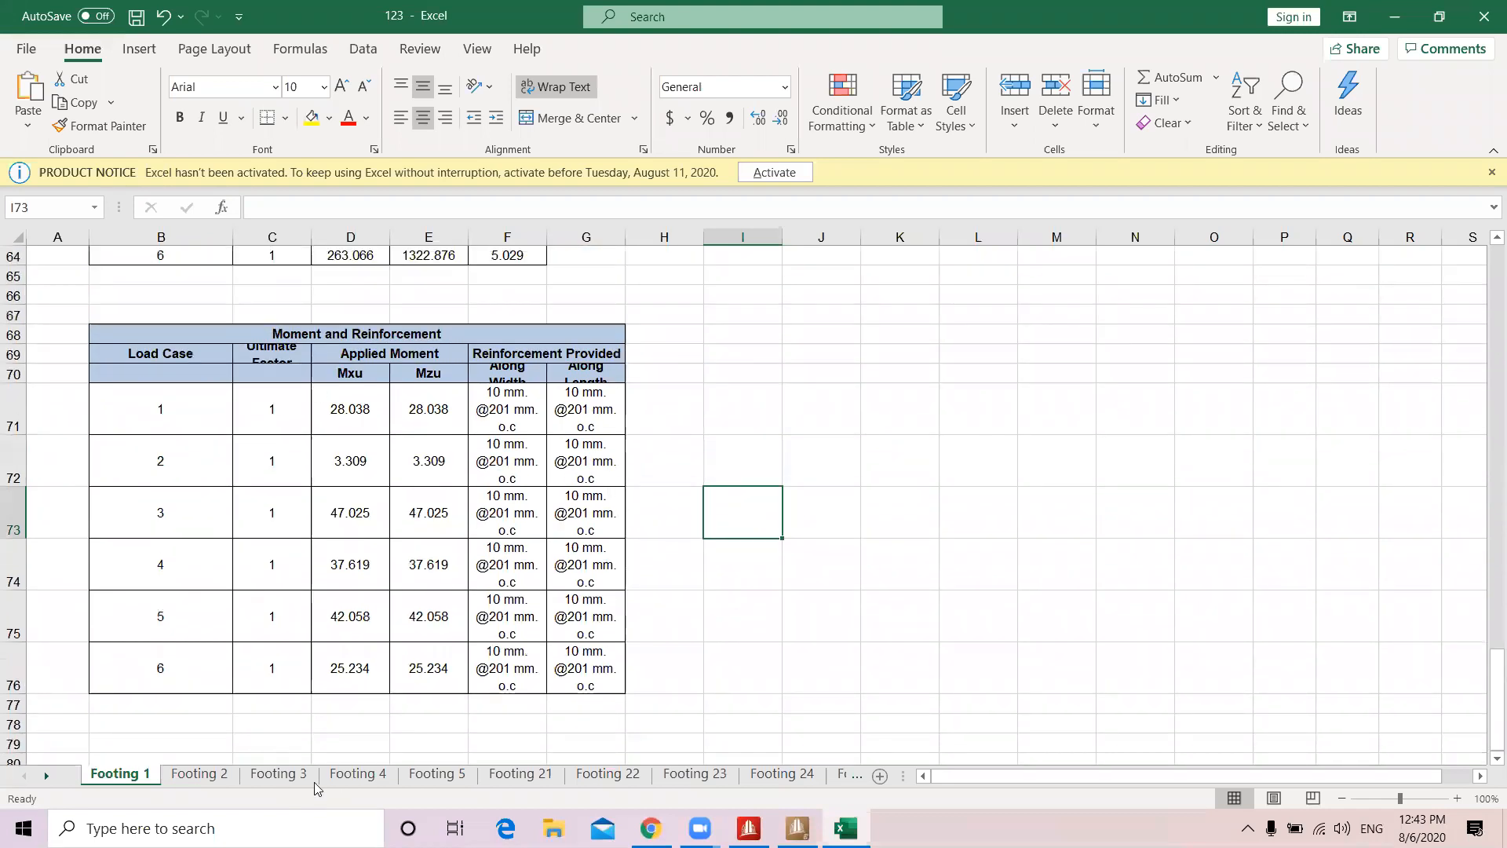
Browse the other footing sheets up to Footing 25, and review the stability, punching shear and reinforcement tables on Footing 24
{"action": "left_click", "coordinate": [201, 776]}
{"action": "left_click", "coordinate": [279, 775]}
{"action": "left_click", "coordinate": [358, 776]}
{"action": "left_click", "coordinate": [450, 777]}
{"action": "left_click", "coordinate": [521, 776]}
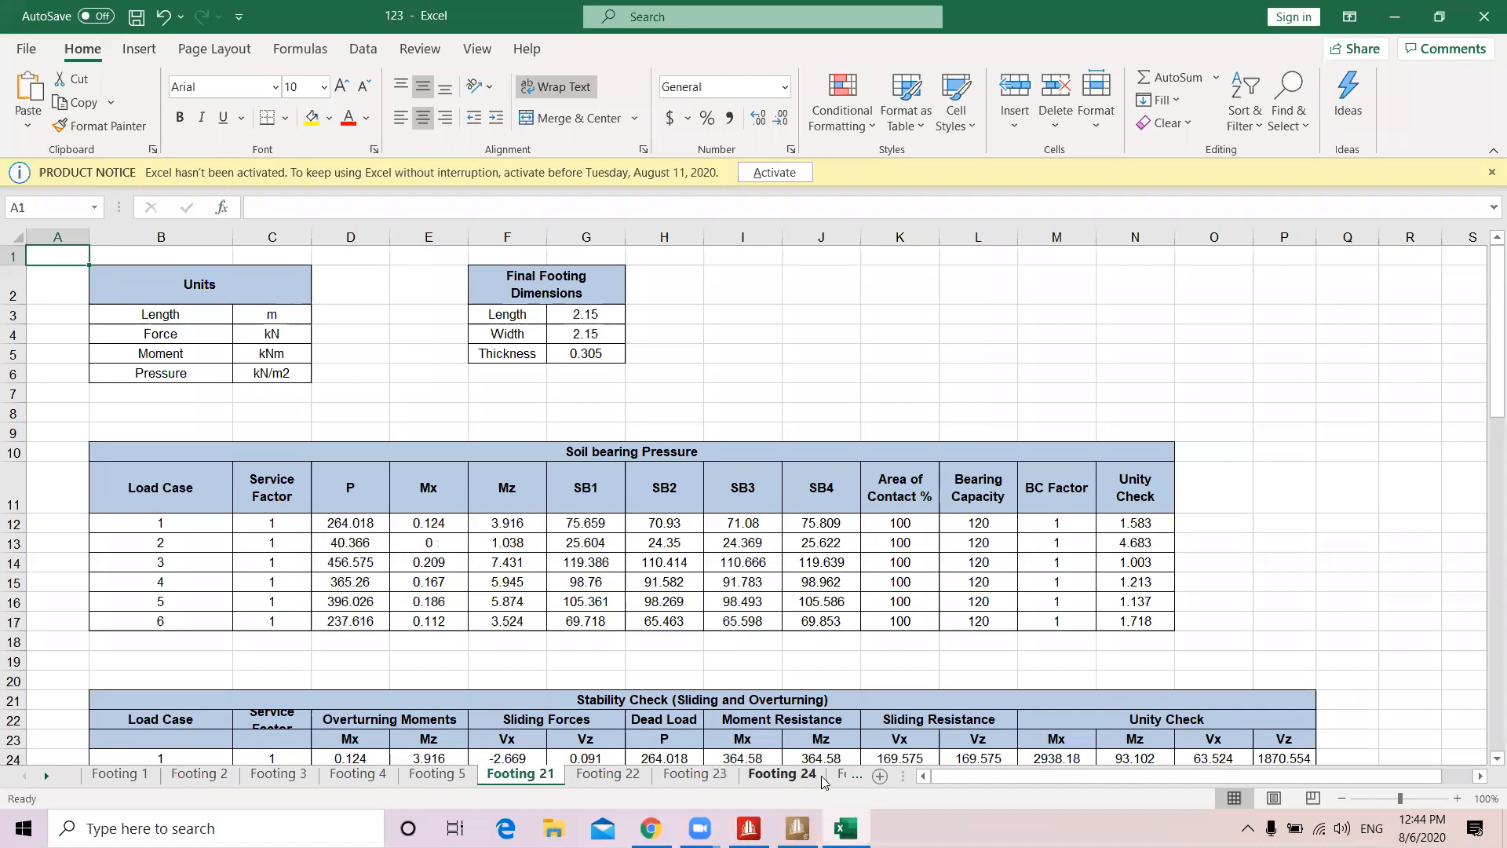
{"action": "left_click", "coordinate": [848, 777]}
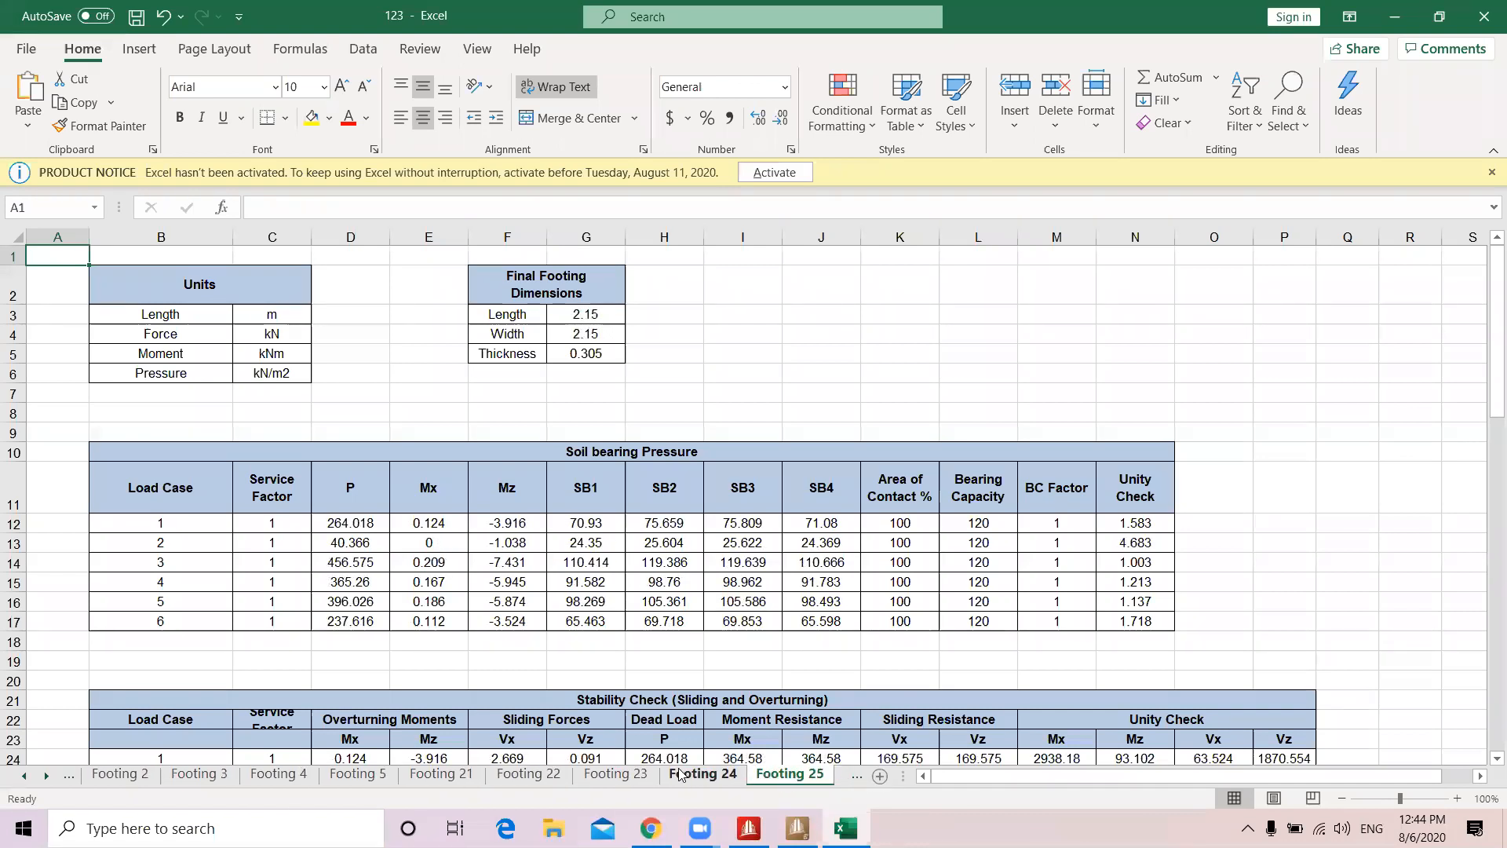
{"action": "left_click", "coordinate": [701, 775]}
{"action": "scroll", "coordinate": [576, 468], "scroll_direction": "down", "scroll_amount": 11}
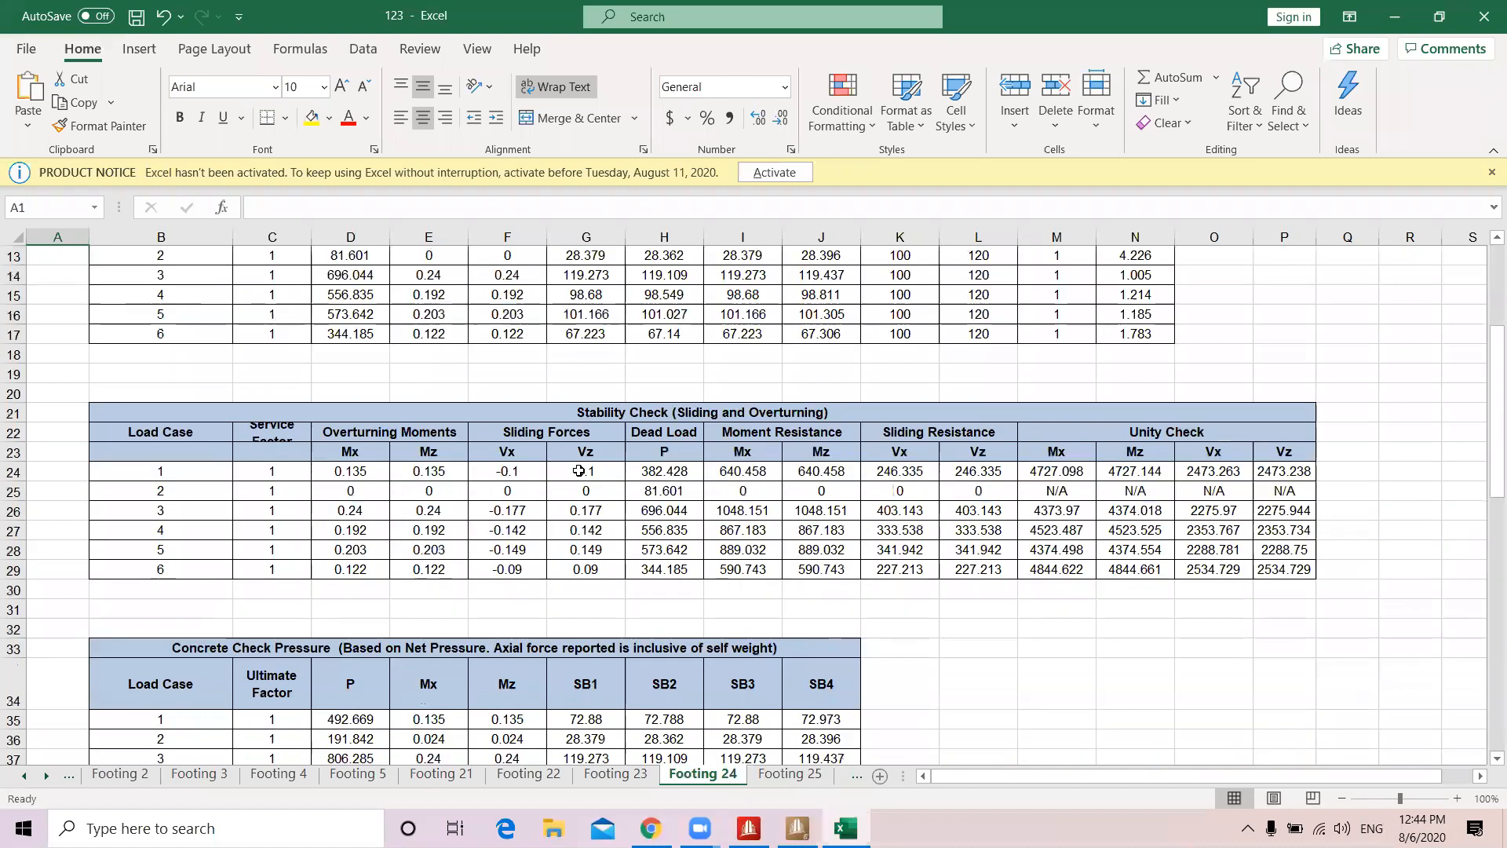
{"action": "scroll", "coordinate": [657, 547], "scroll_direction": "down", "scroll_amount": 9}
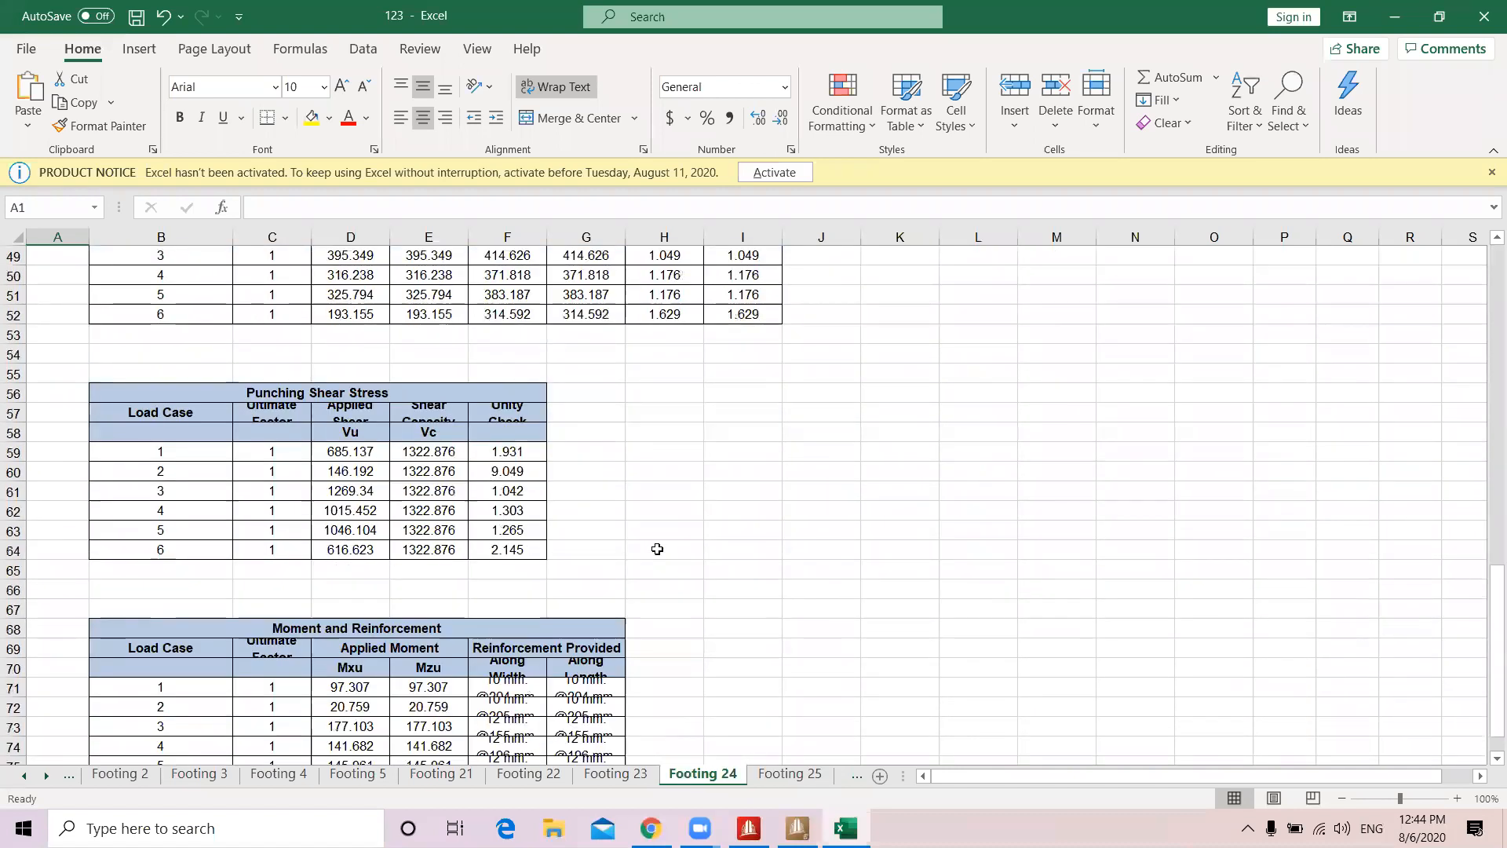
Close the 123 workbook and the iso project in STAAD Foundation Advanced without saving changes to either
{"action": "left_click", "coordinate": [1479, 17]}
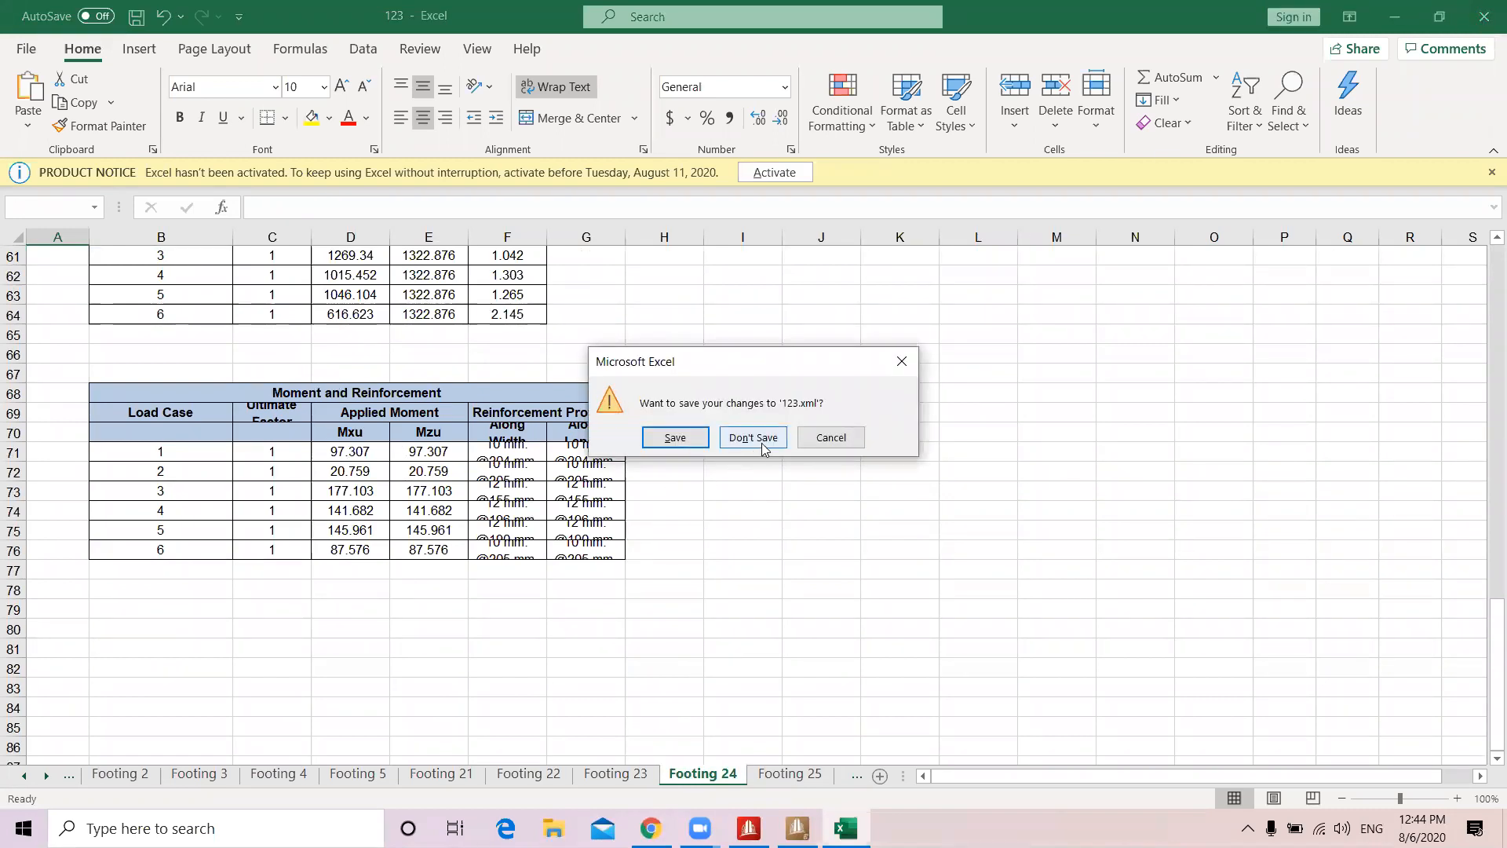
{"action": "left_click", "coordinate": [753, 438]}
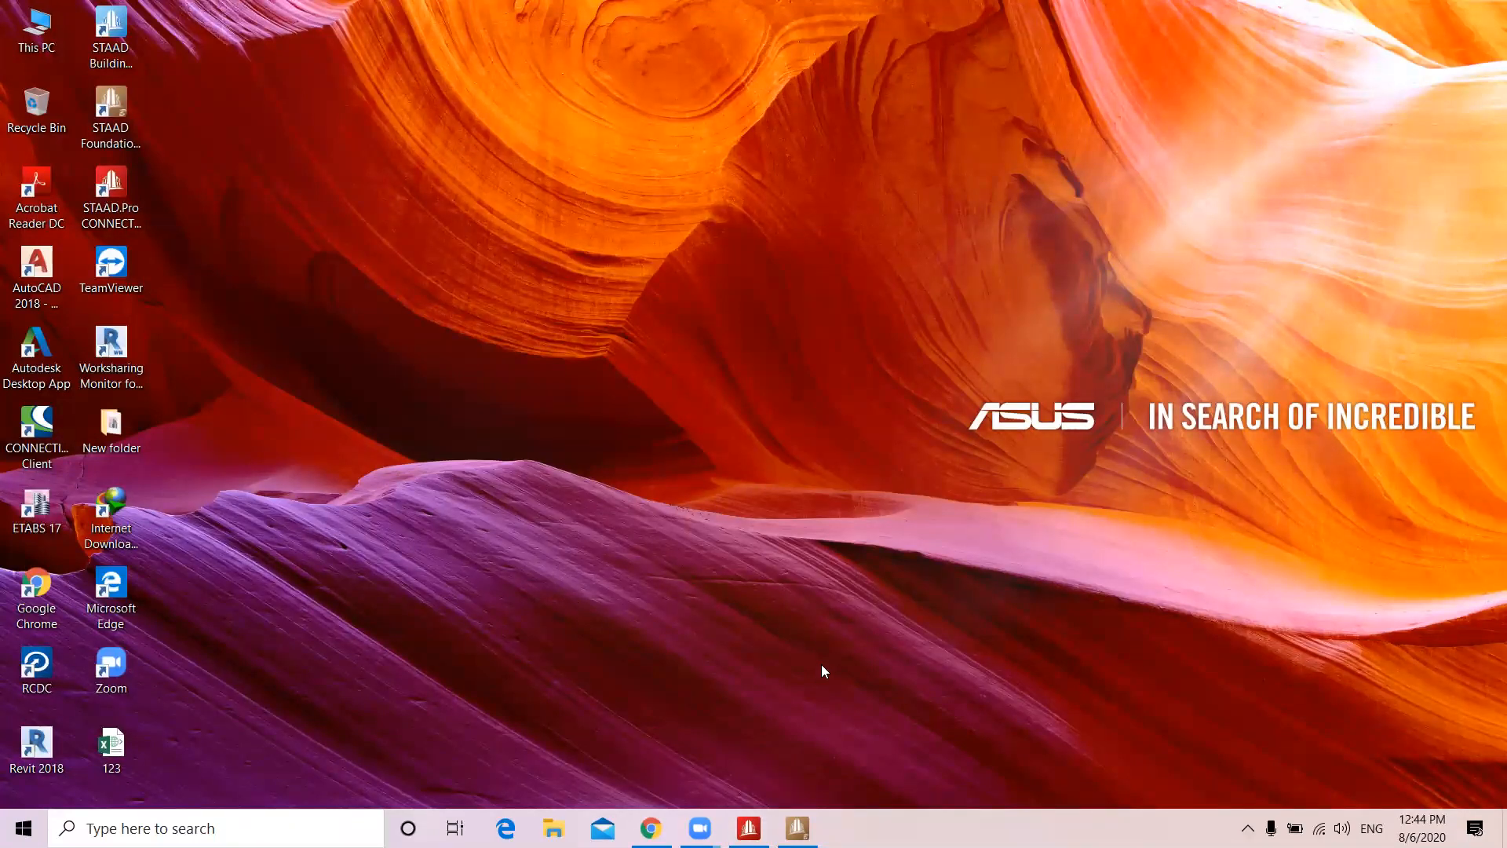
{"action": "left_click", "coordinate": [797, 828]}
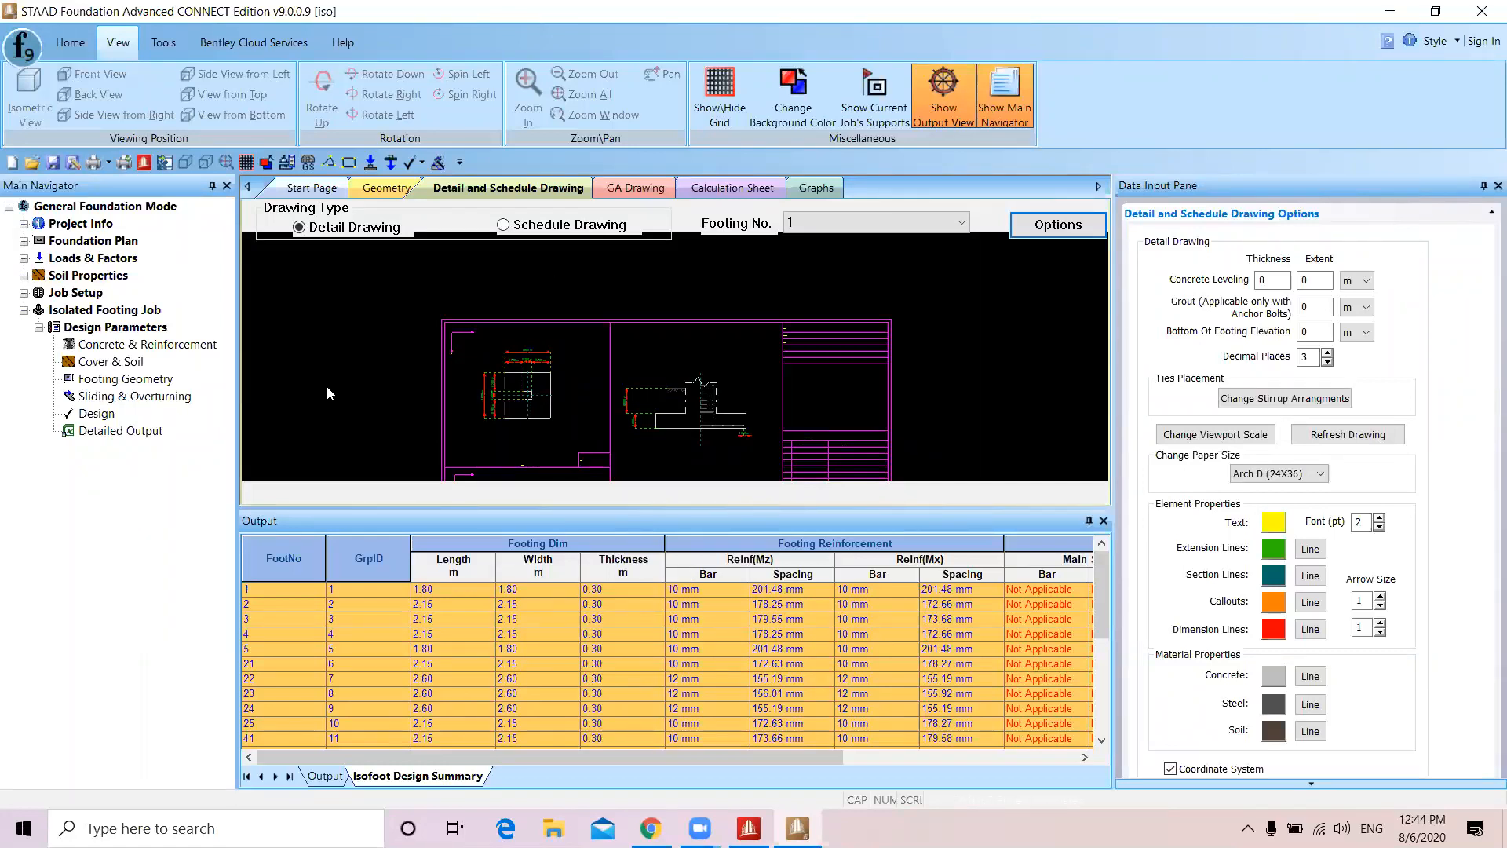
{"action": "left_click", "coordinate": [1481, 11]}
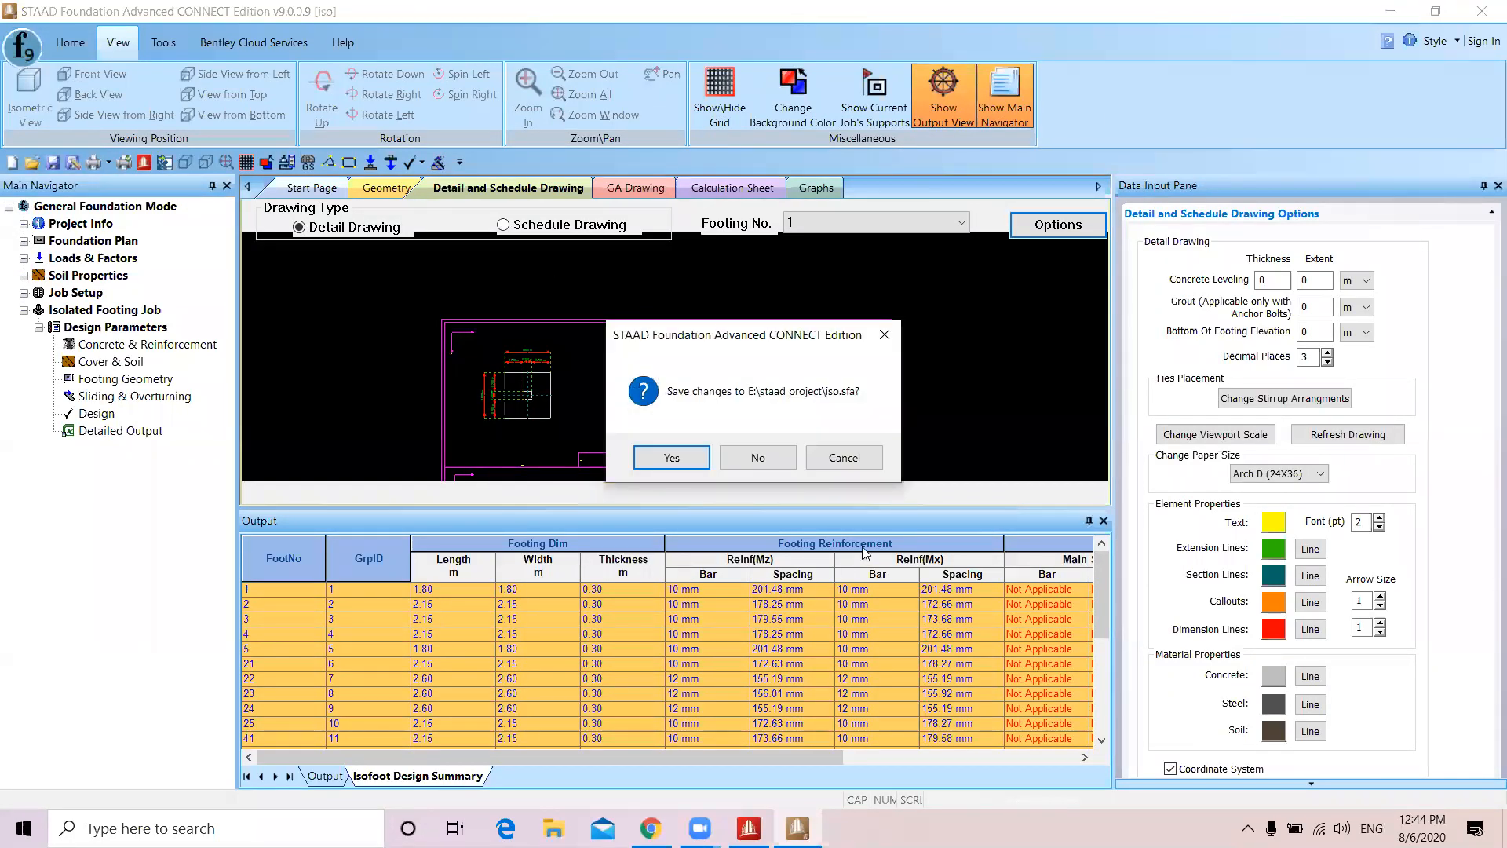
{"action": "left_click", "coordinate": [749, 455]}
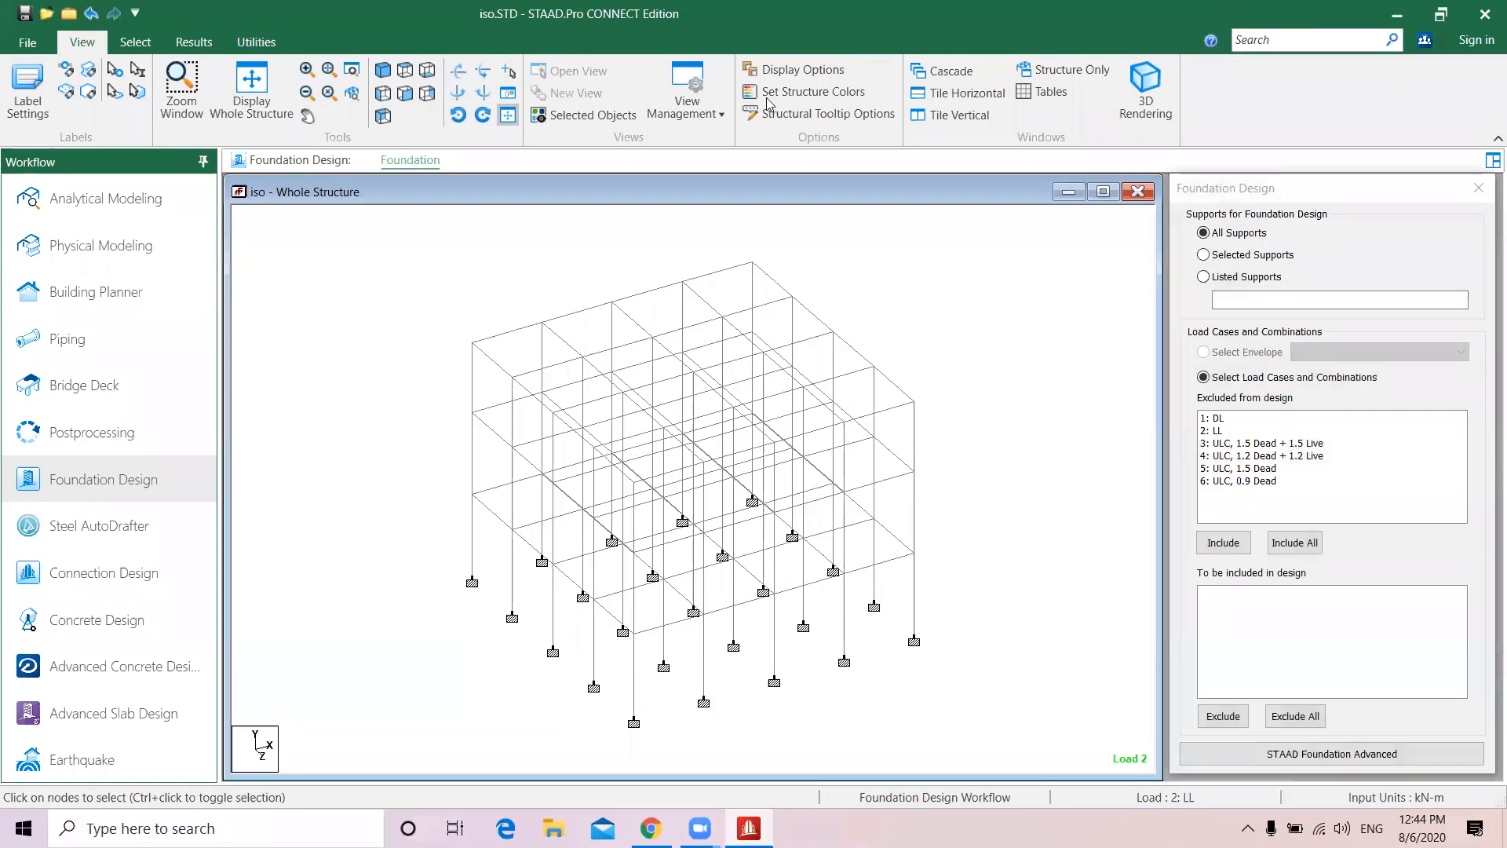
Save the STAAD.Pro model under the name combined in E:\staad project and close STAAD.Pro
{"action": "left_click", "coordinate": [28, 42]}
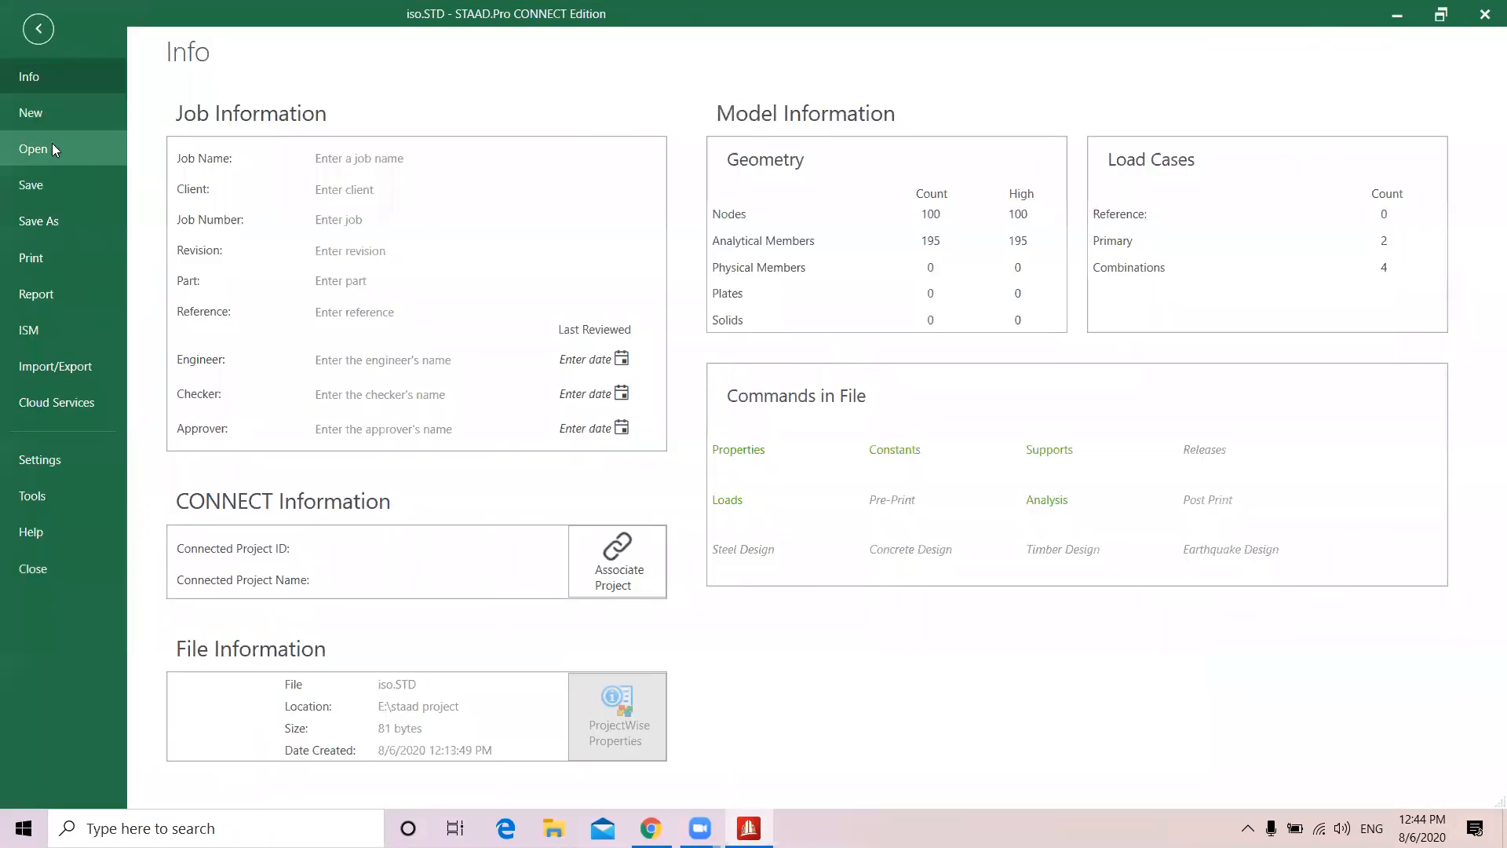
{"action": "left_click", "coordinate": [35, 228]}
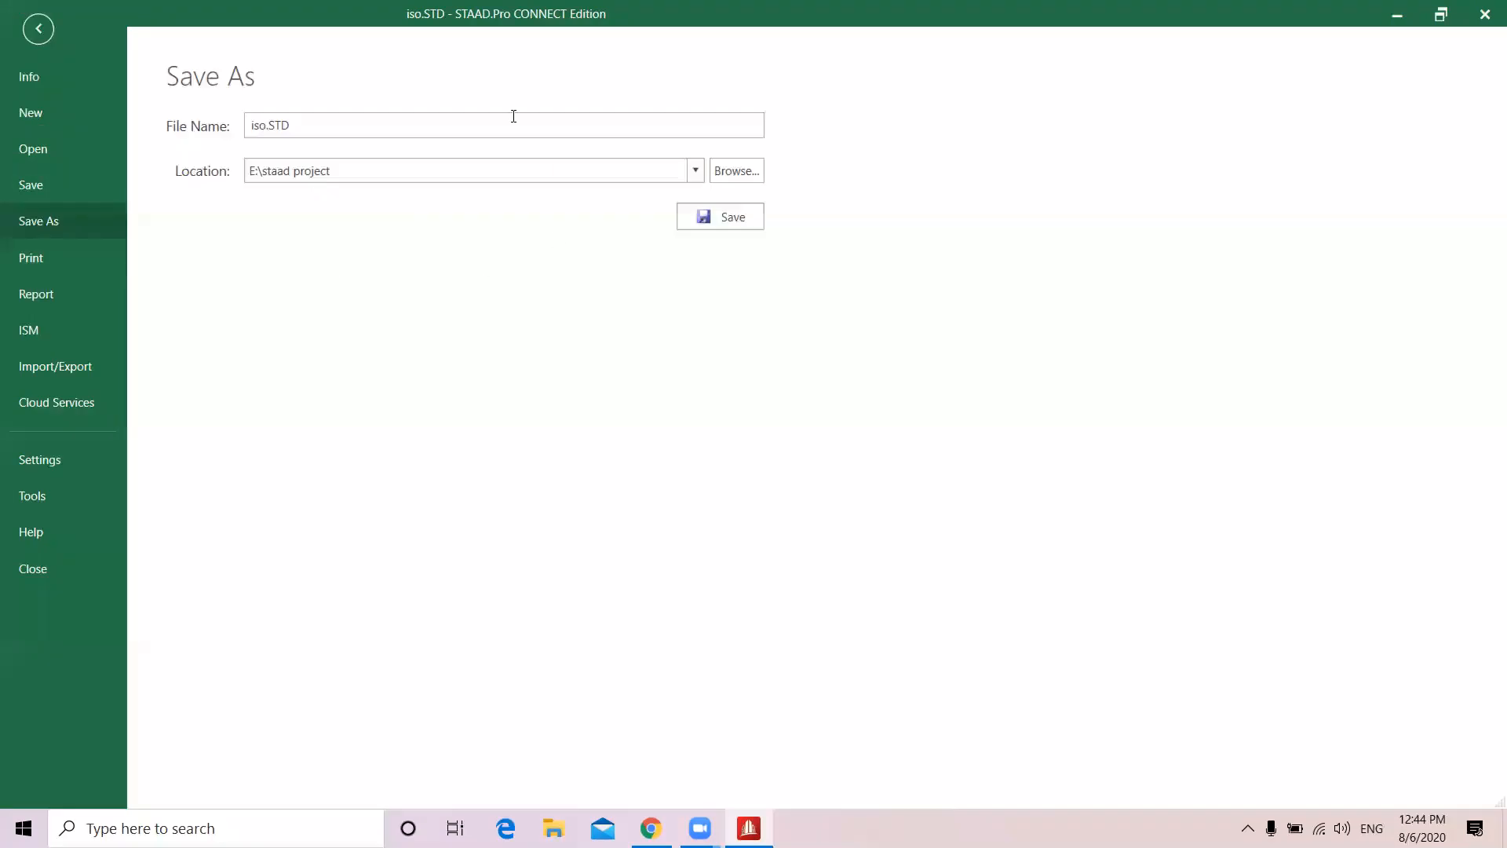
{"action": "double_click", "coordinate": [380, 126]}
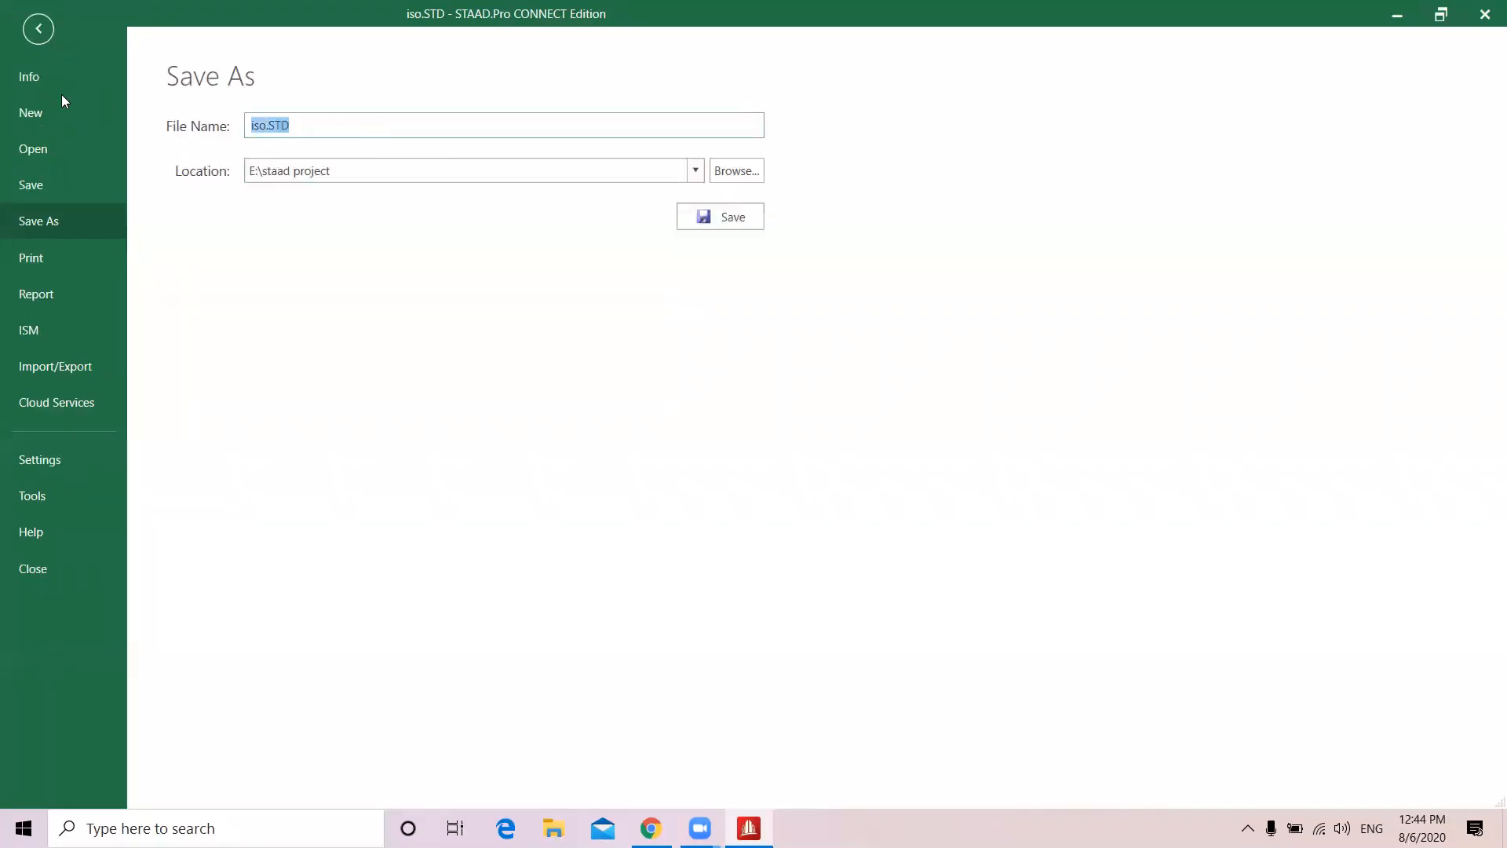
{"action": "type", "text": "com"}
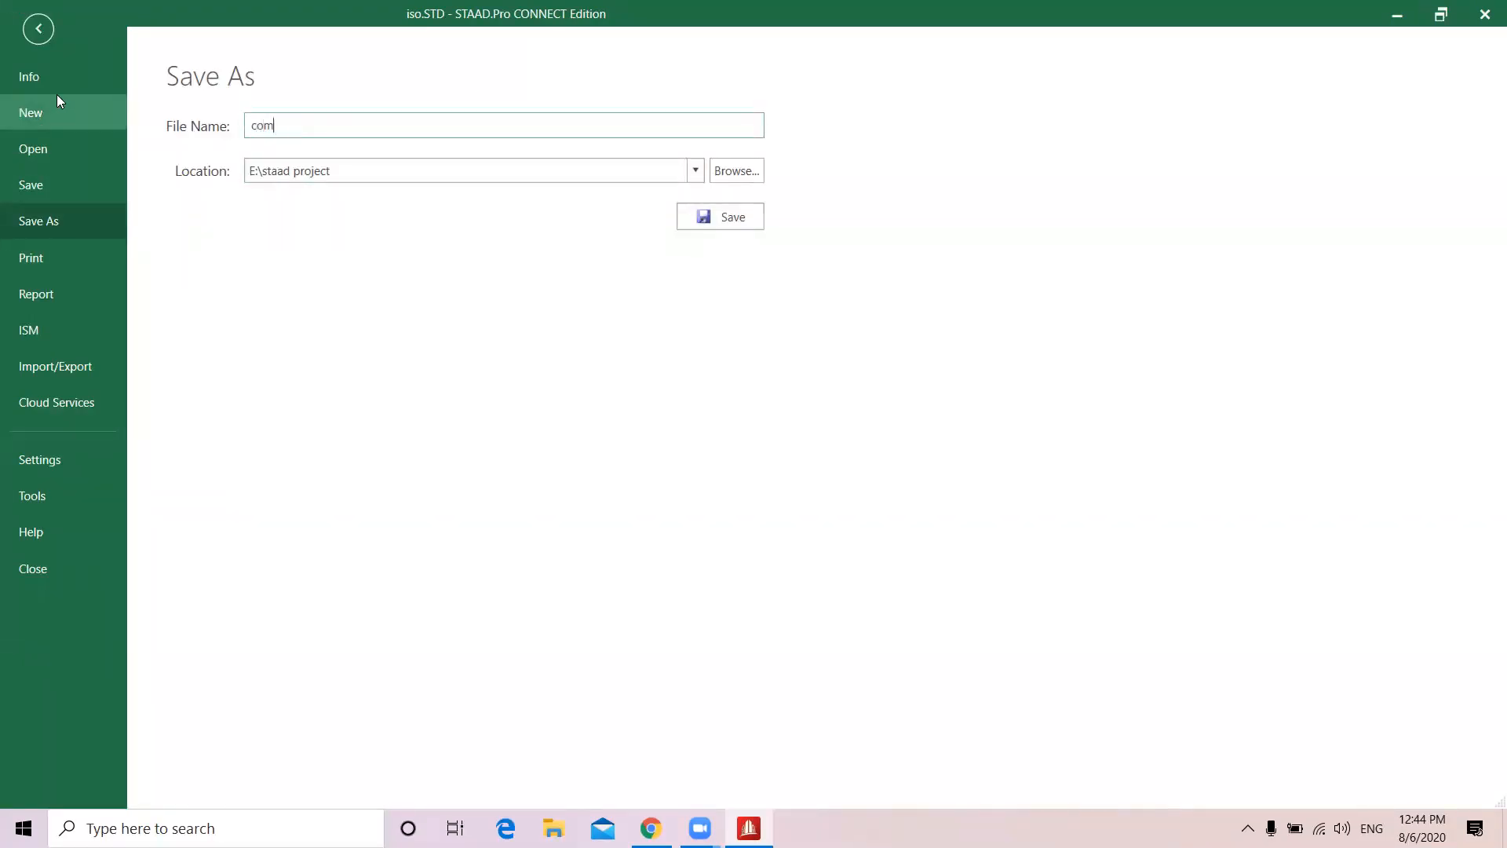
{"action": "type", "text": "bined"}
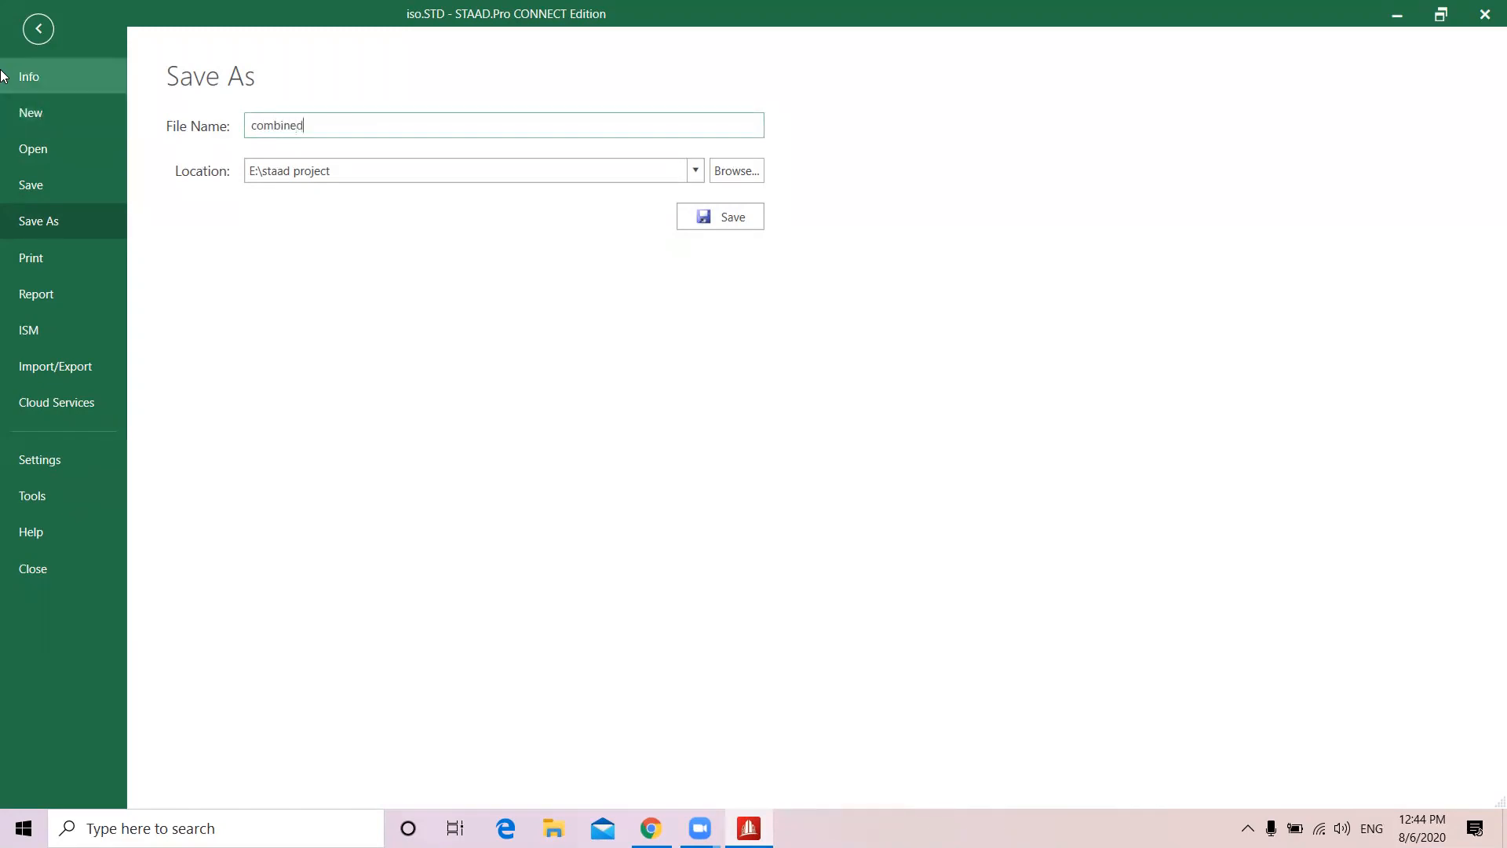
{"action": "left_click", "coordinate": [736, 214]}
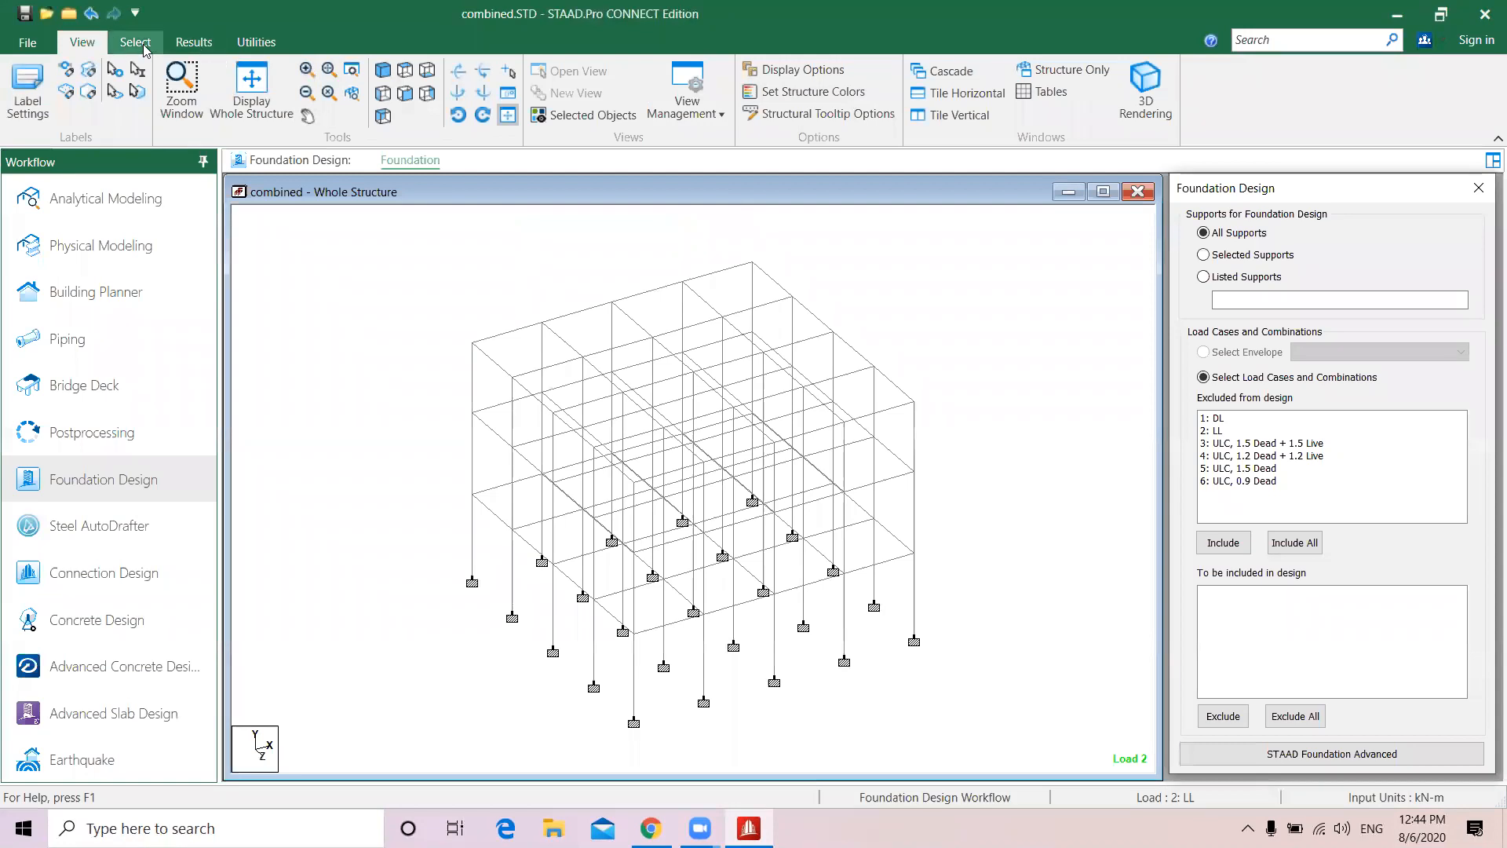
{"action": "left_click", "coordinate": [102, 201]}
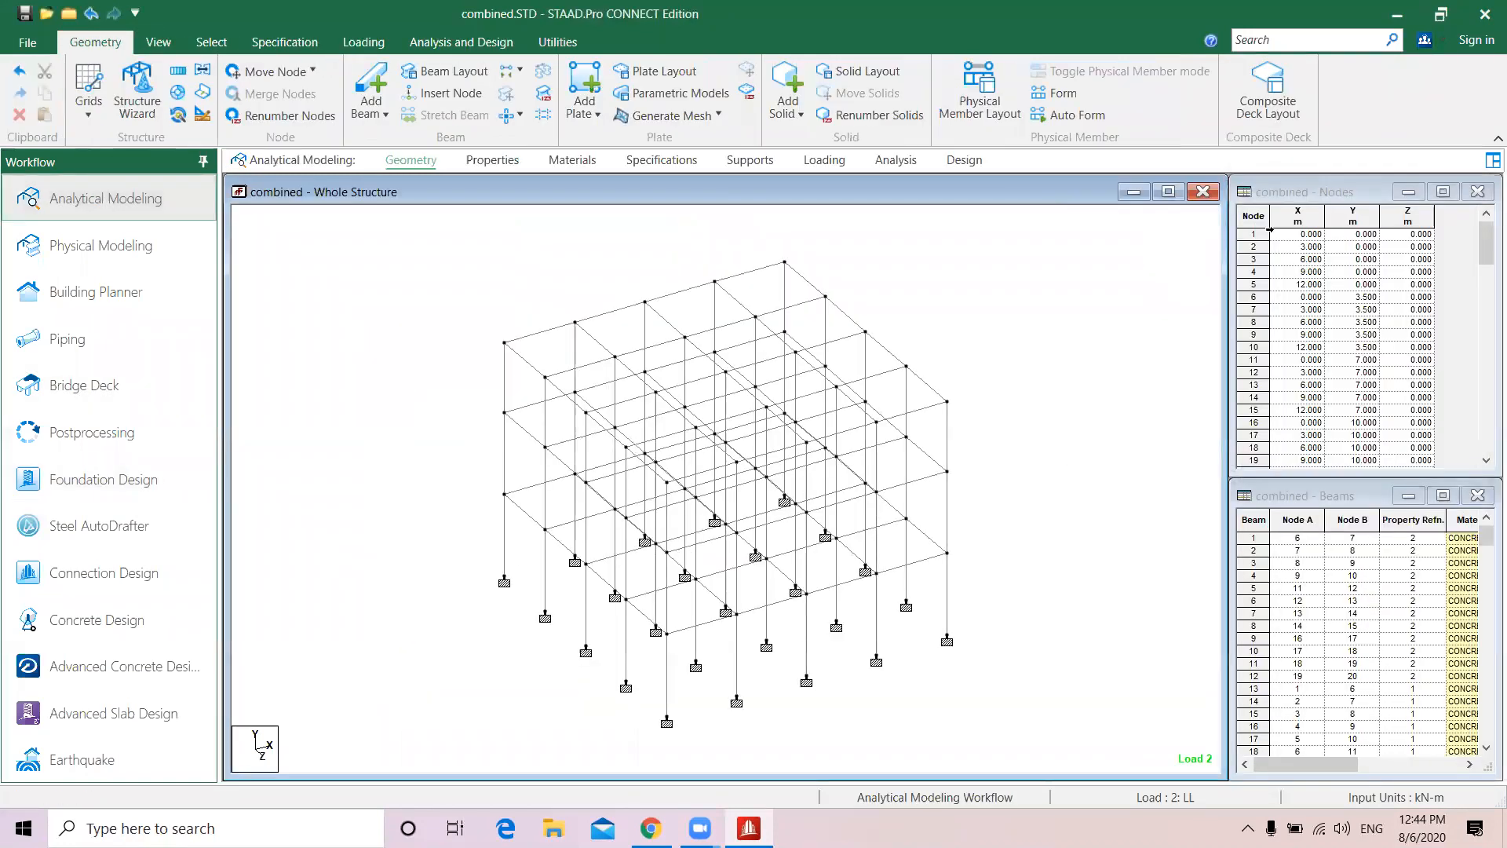
{"action": "left_click", "coordinate": [1481, 13]}
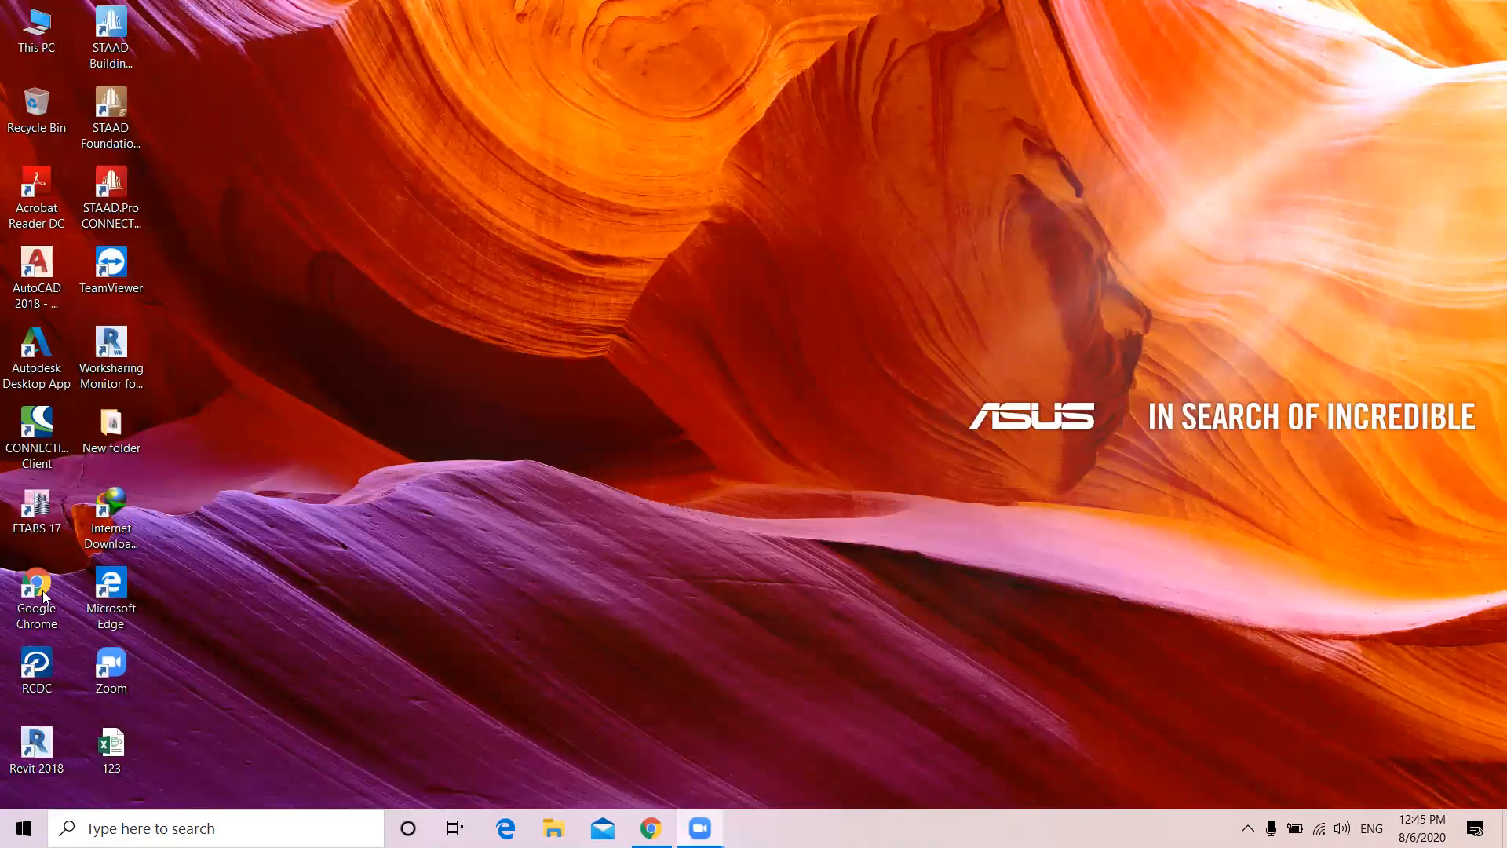
Launch STAAD Foundation Advanced from the desktop
{"action": "double_click", "coordinate": [104, 115]}
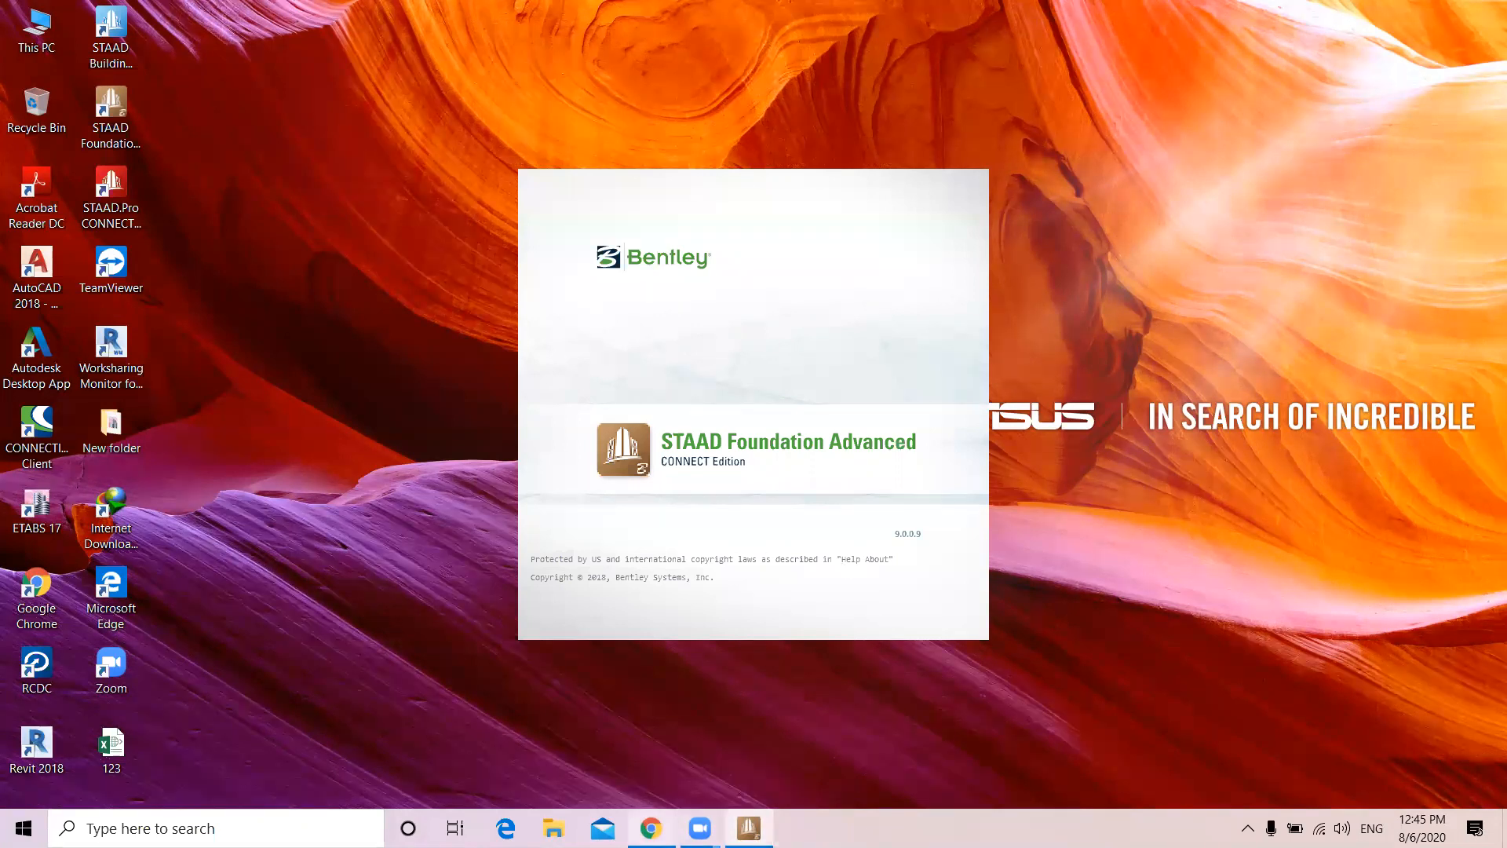
{"action": "mouse_move", "coordinate": [651, 829]}
{"action": "mouse_move", "coordinate": [700, 828]}
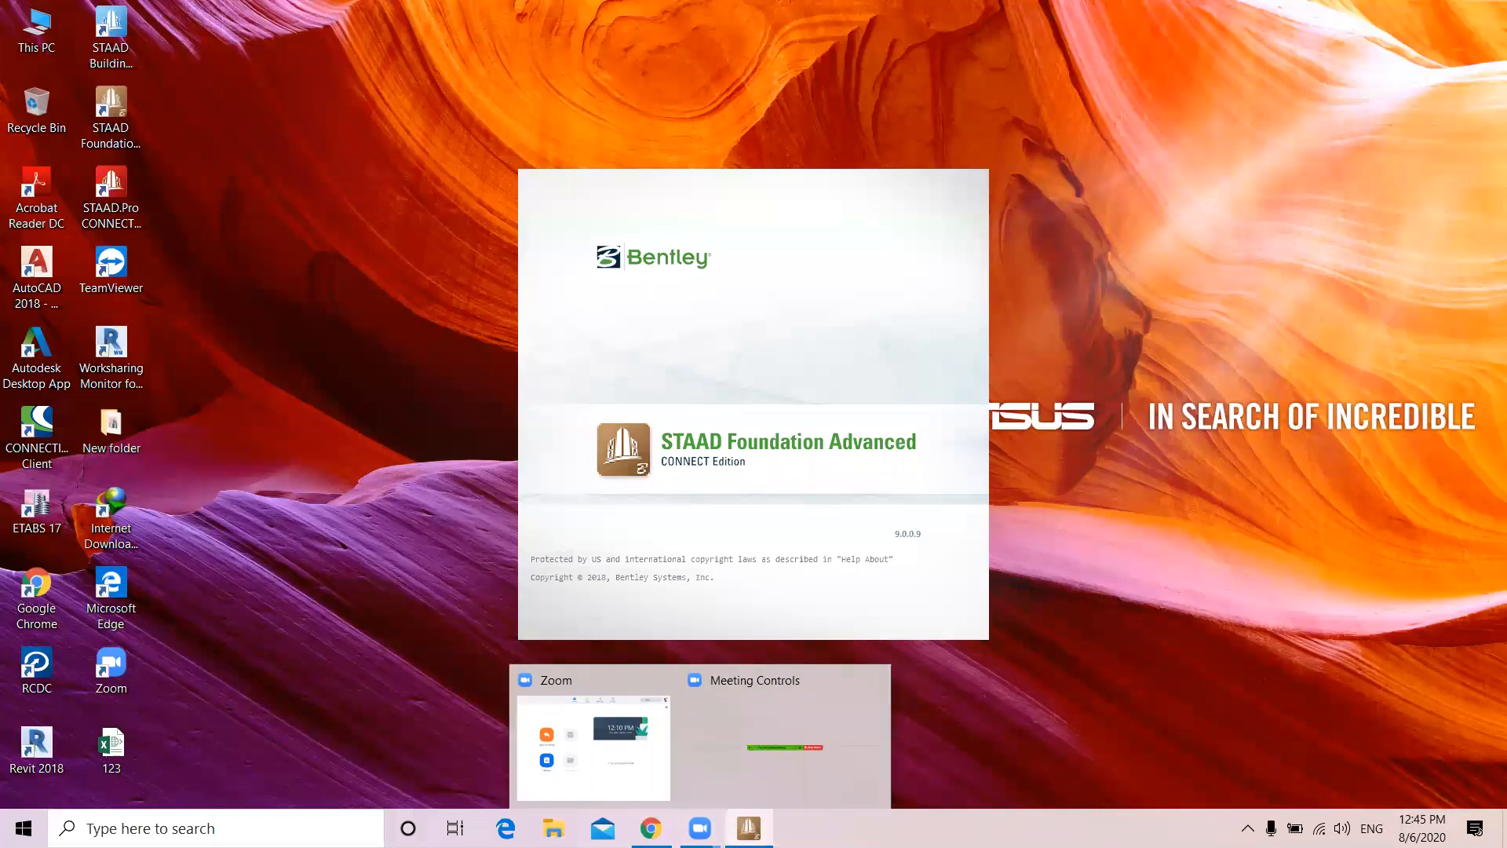
{"action": "mouse_move", "coordinate": [749, 828]}
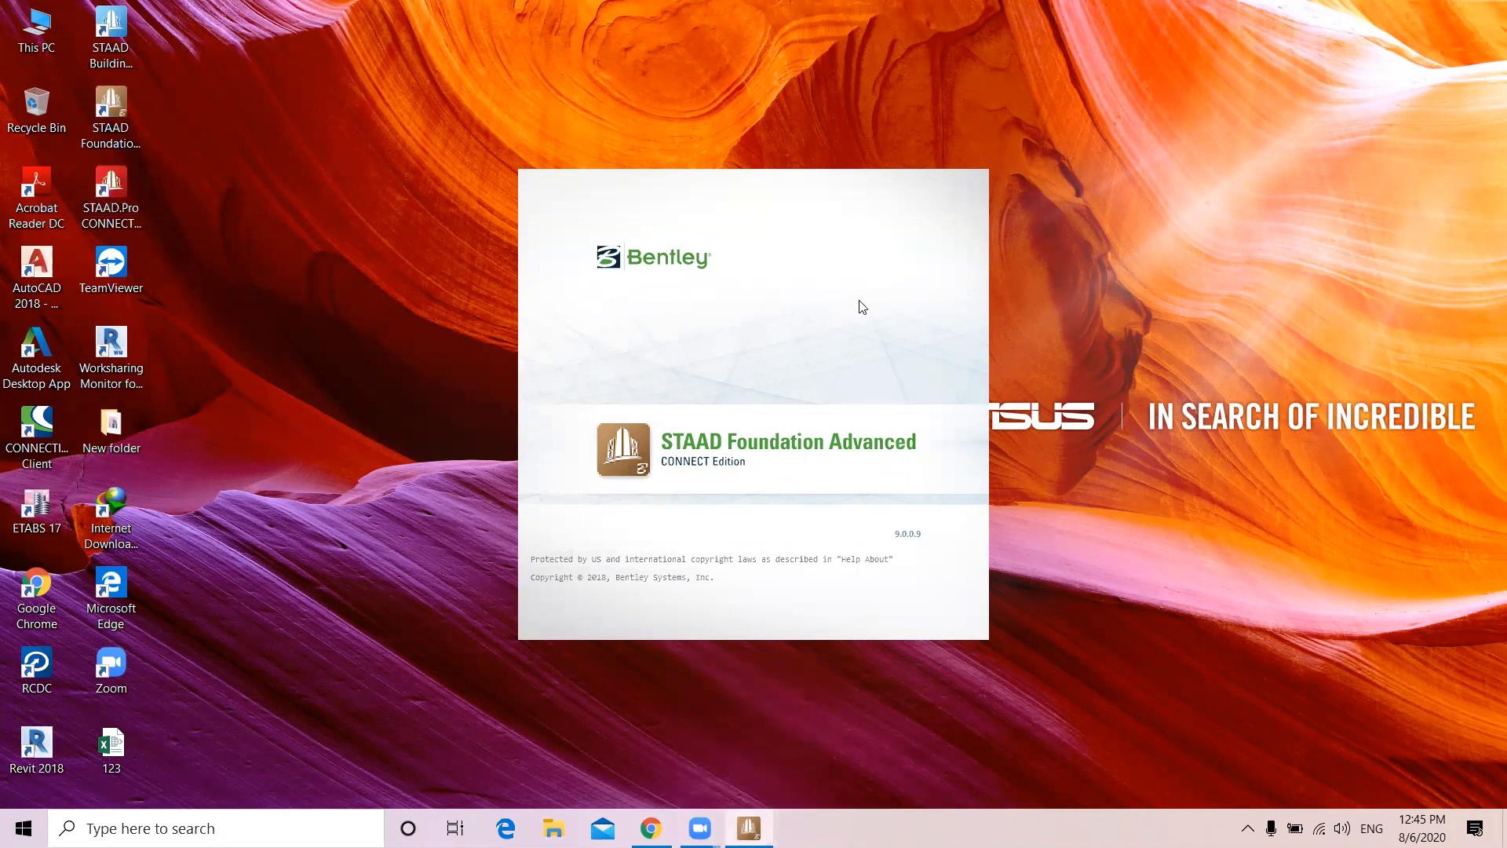
{"action": "right_click", "coordinate": [1134, 225]}
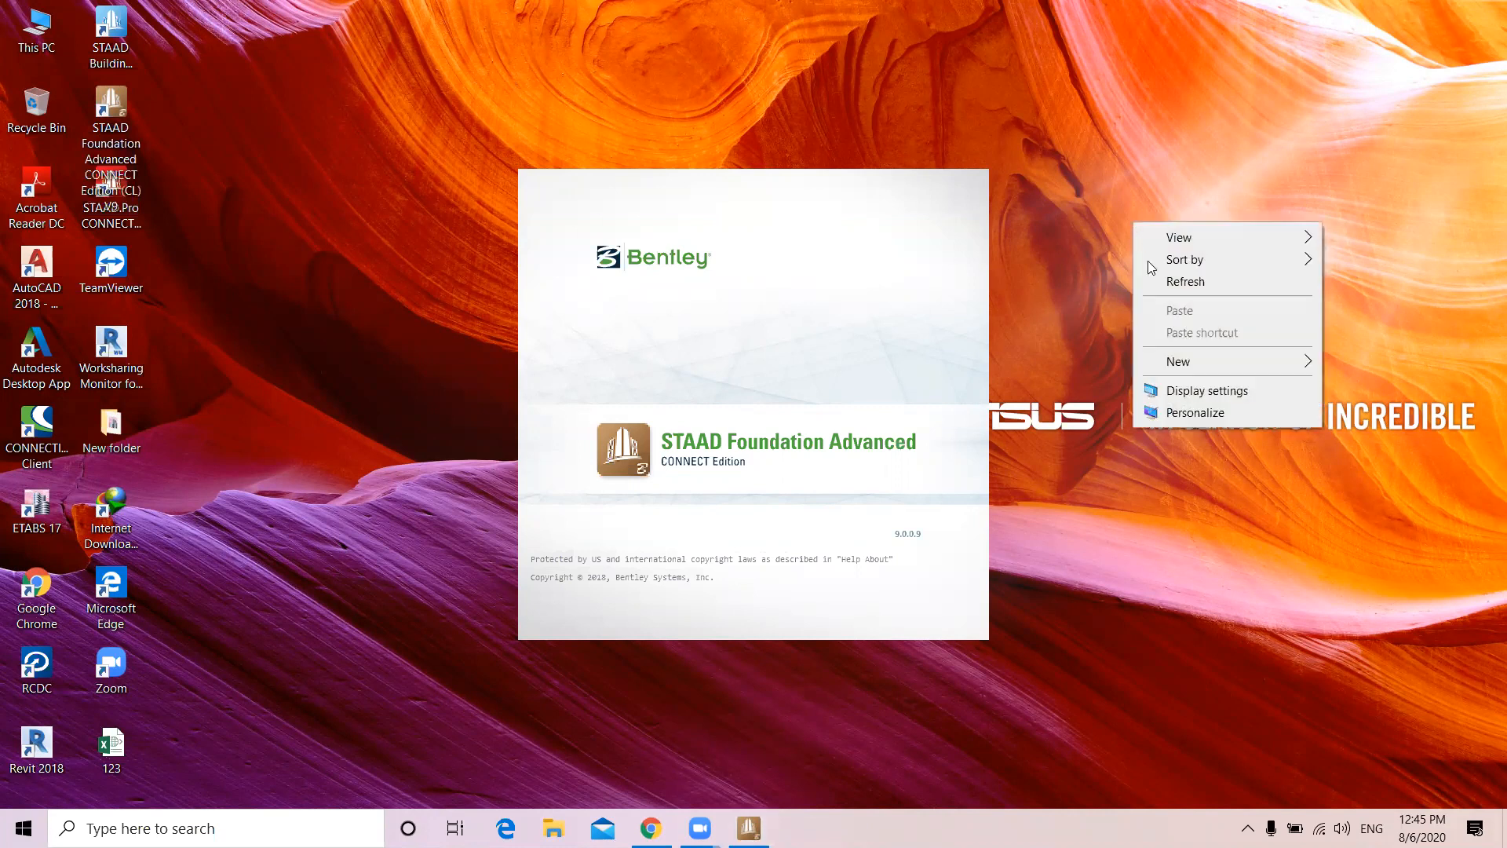
{"action": "left_click", "coordinate": [1182, 285]}
{"action": "right_click", "coordinate": [1161, 277]}
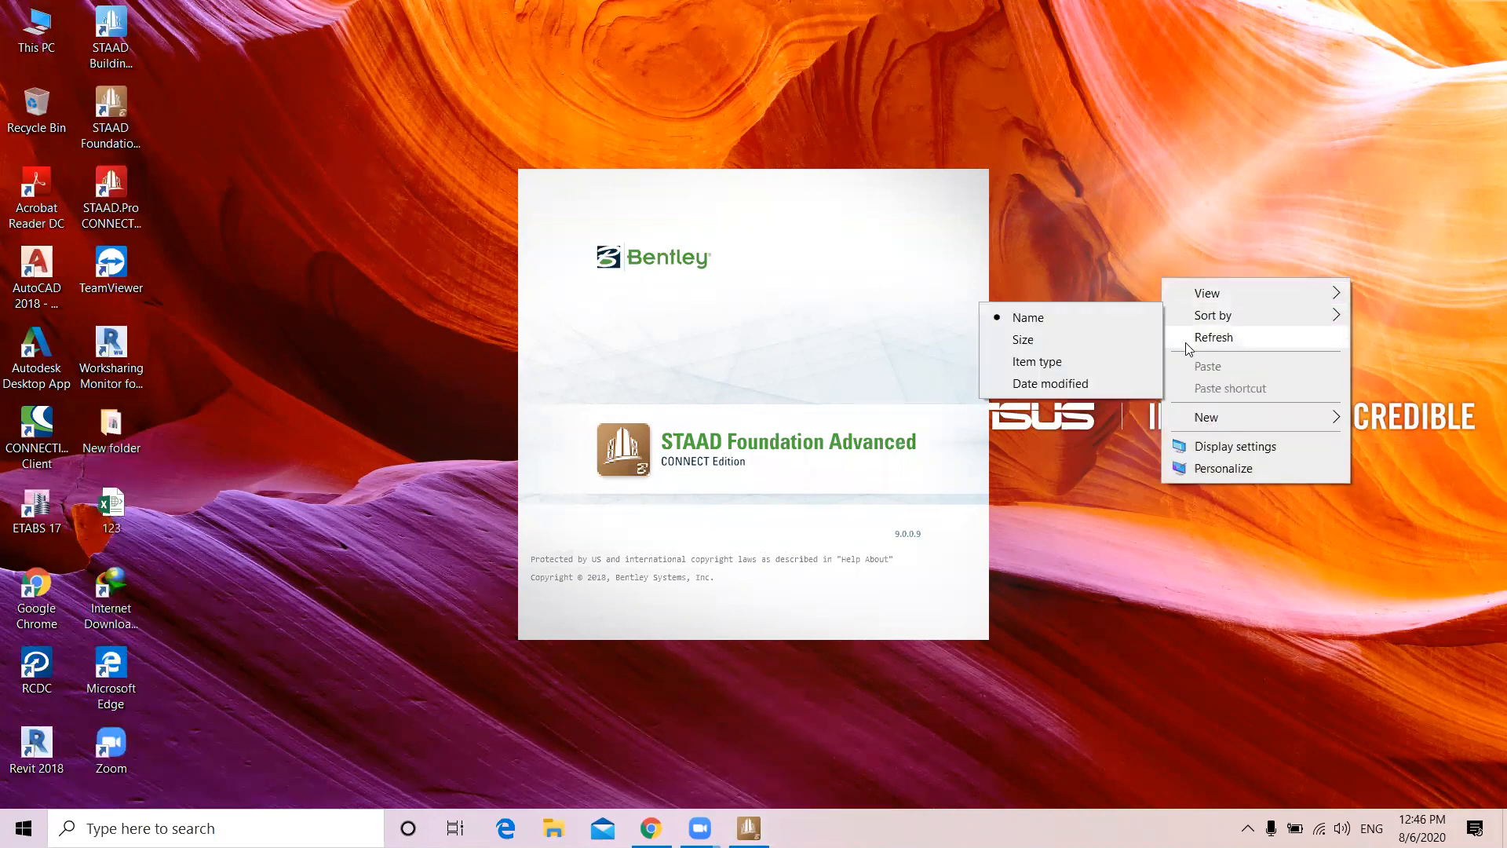
{"action": "left_click", "coordinate": [1186, 342]}
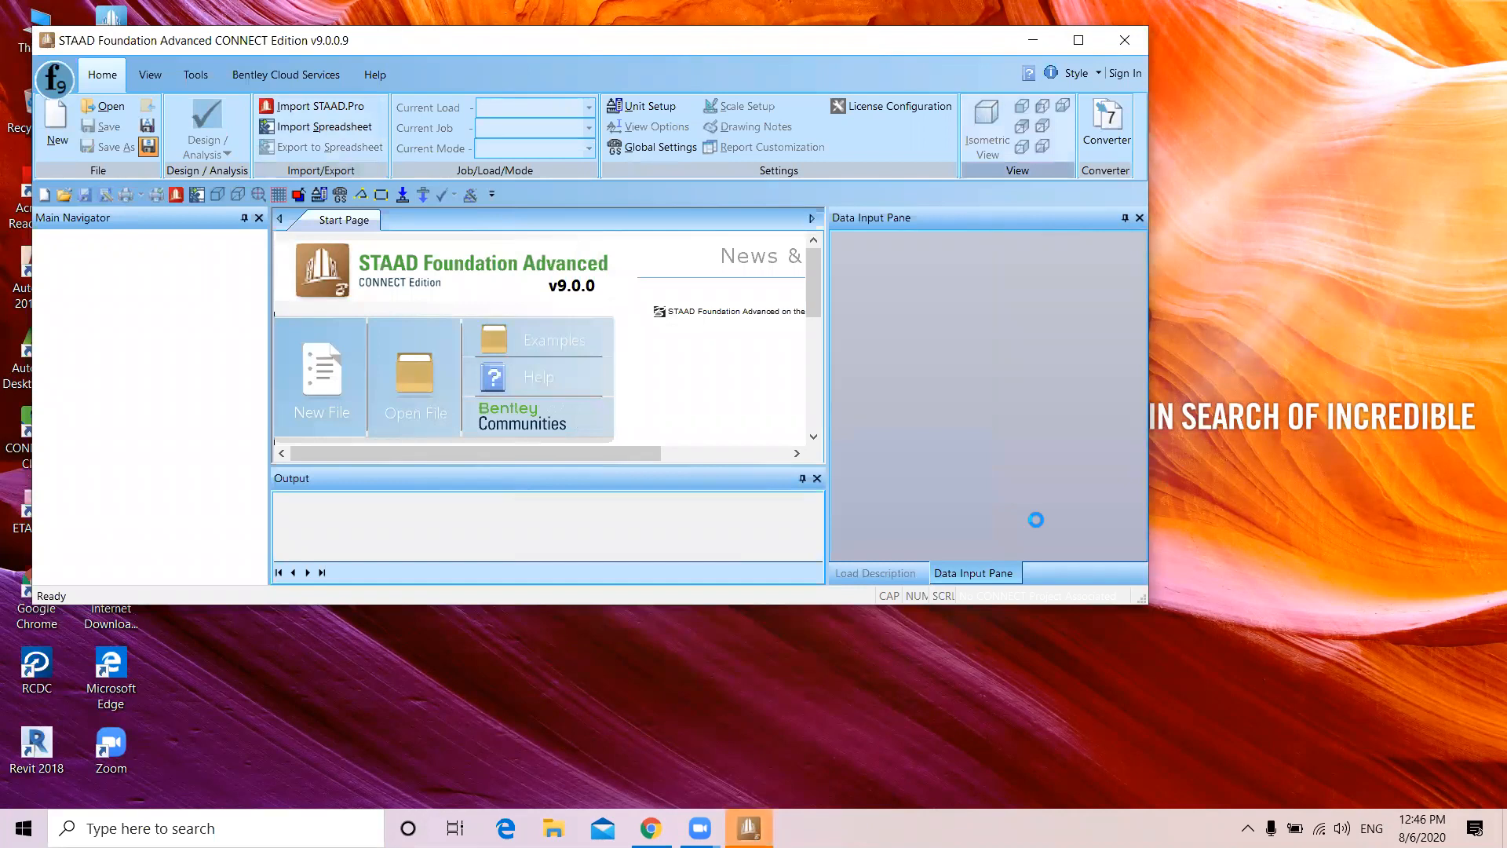
Start a STAAD.Pro file import and open the combined model from the staad project folder on drive E
{"action": "left_click", "coordinate": [1079, 41]}
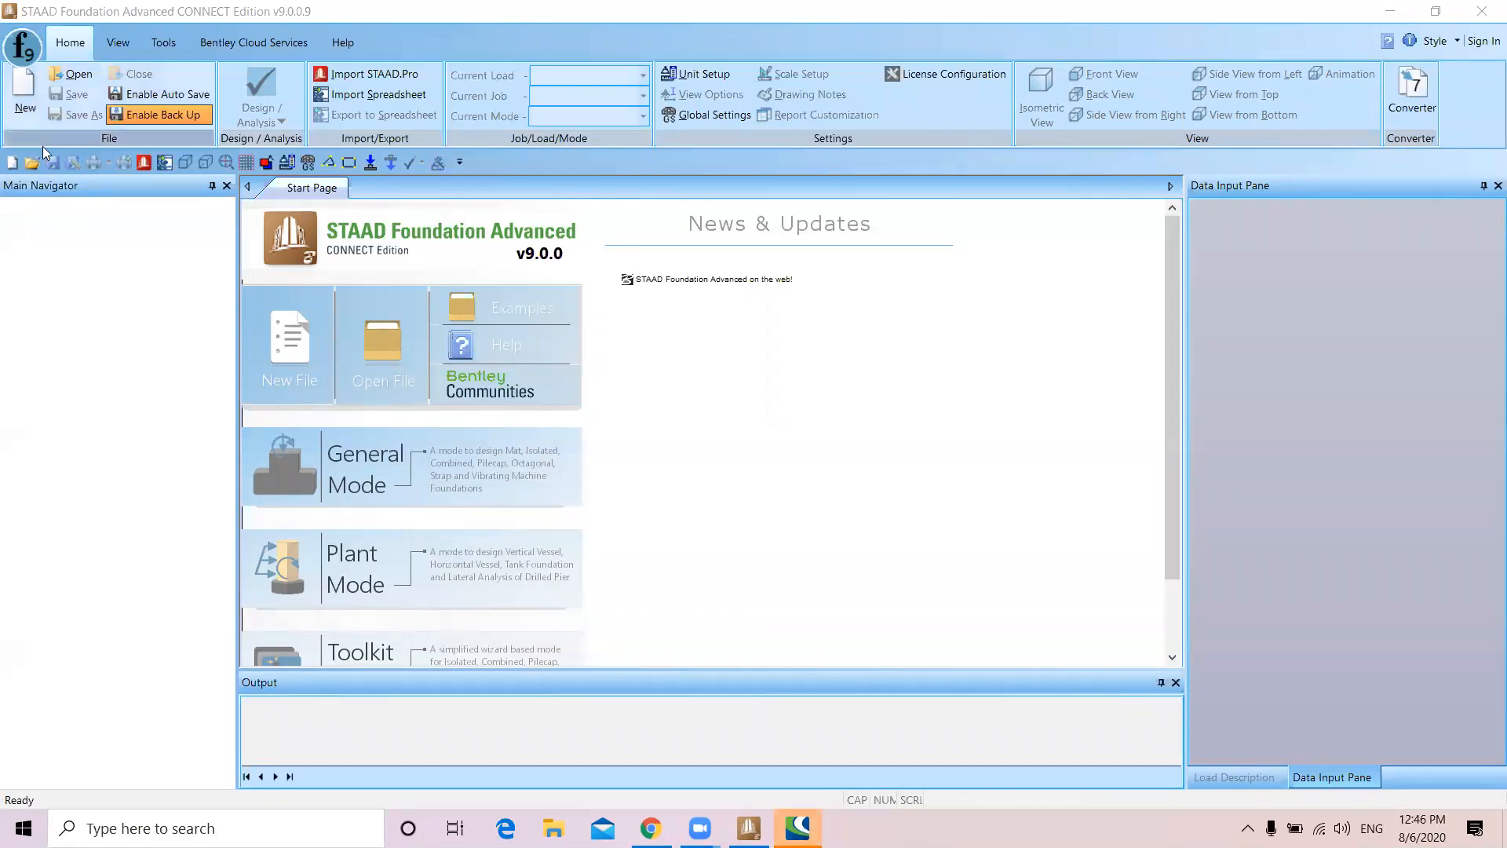
{"action": "left_click", "coordinate": [343, 83]}
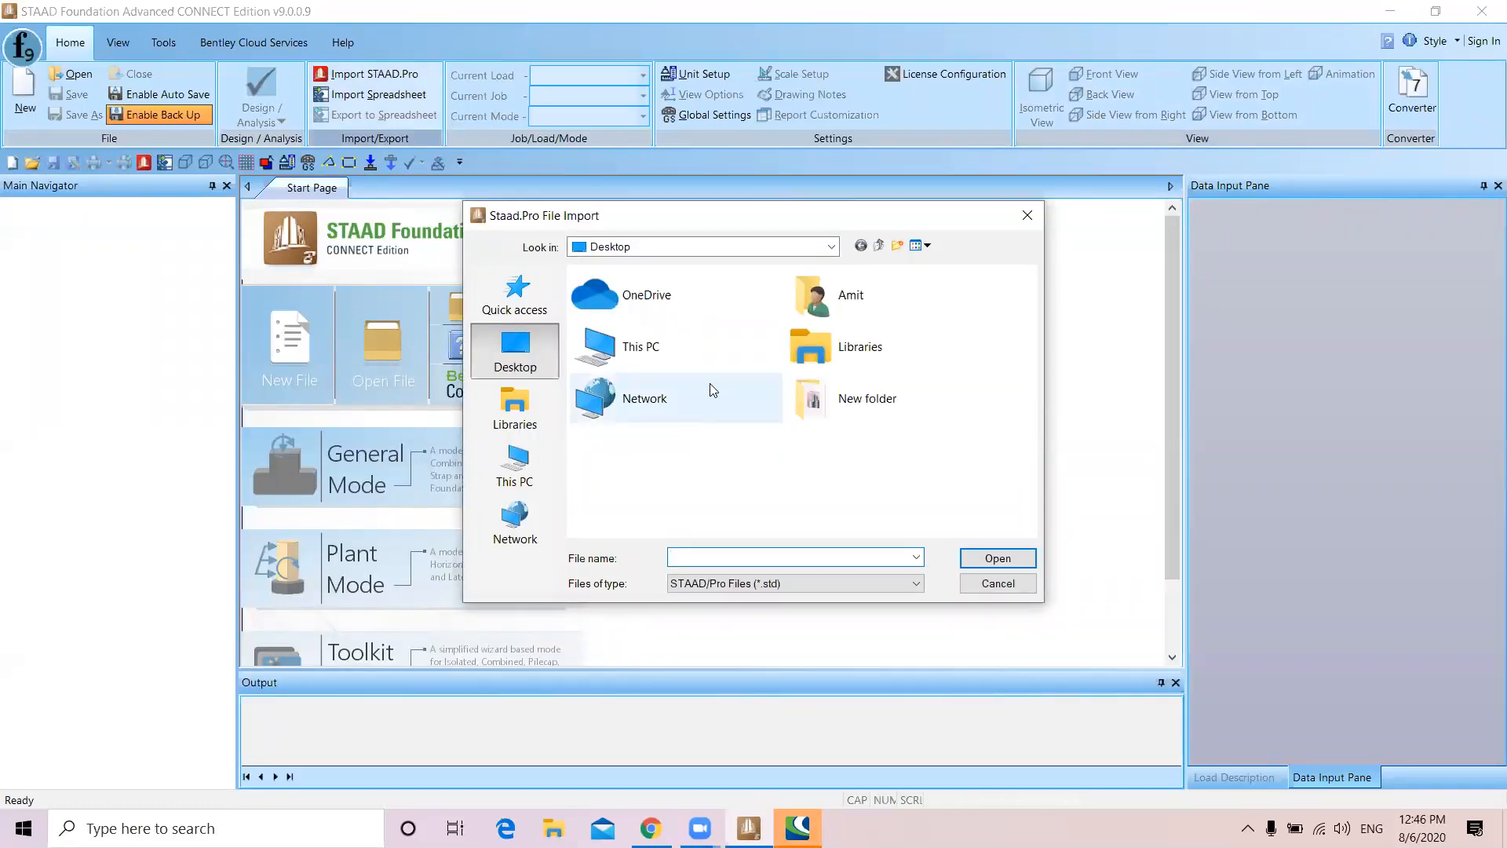
{"action": "double_click", "coordinate": [651, 353]}
{"action": "scroll", "coordinate": [783, 441], "scroll_direction": "down", "scroll_amount": 2}
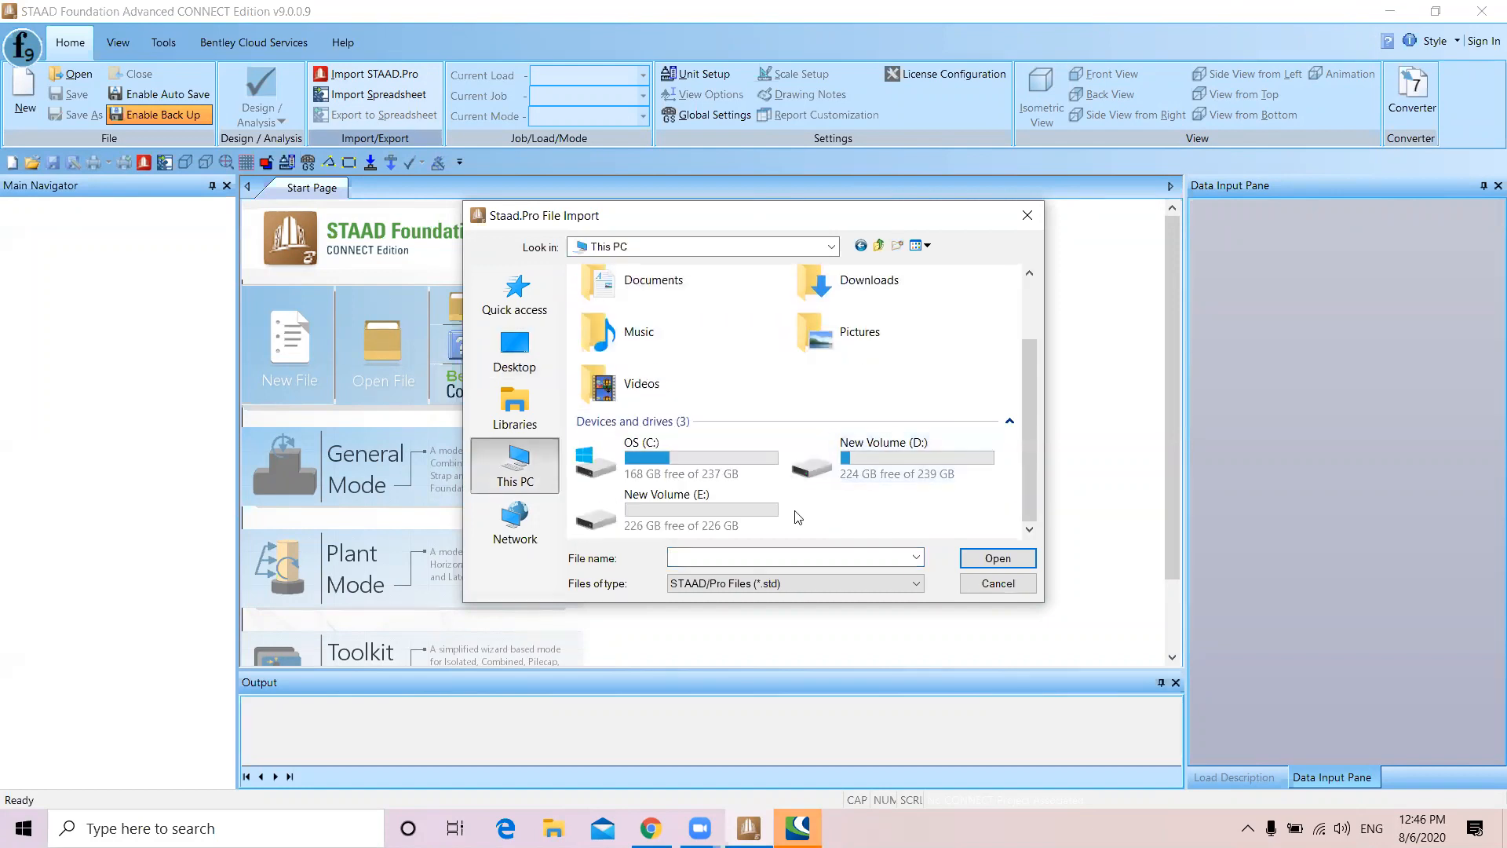
{"action": "double_click", "coordinate": [730, 506]}
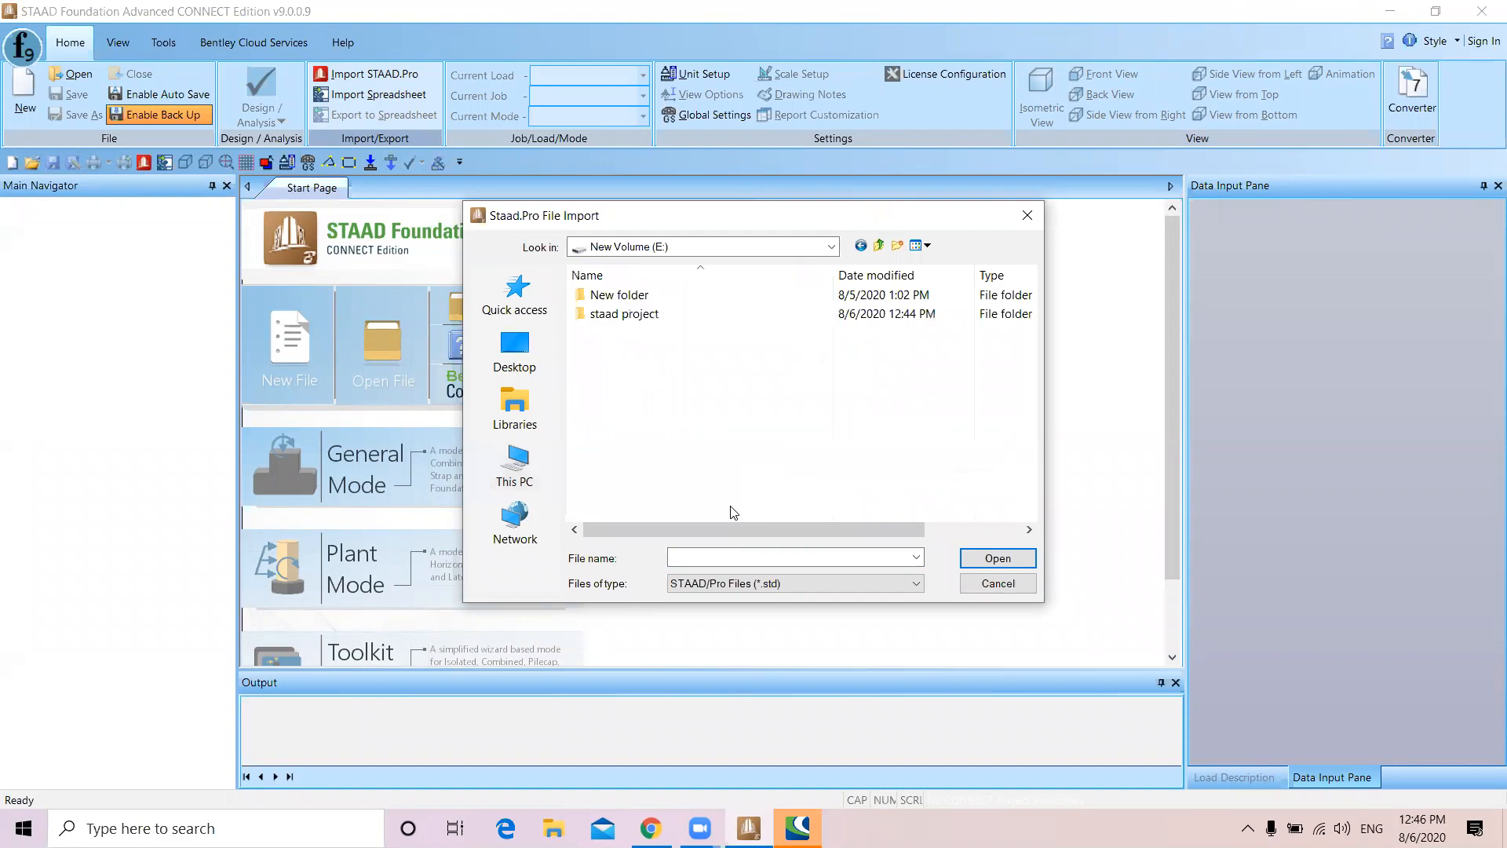
{"action": "double_click", "coordinate": [595, 313]}
{"action": "left_click", "coordinate": [620, 370]}
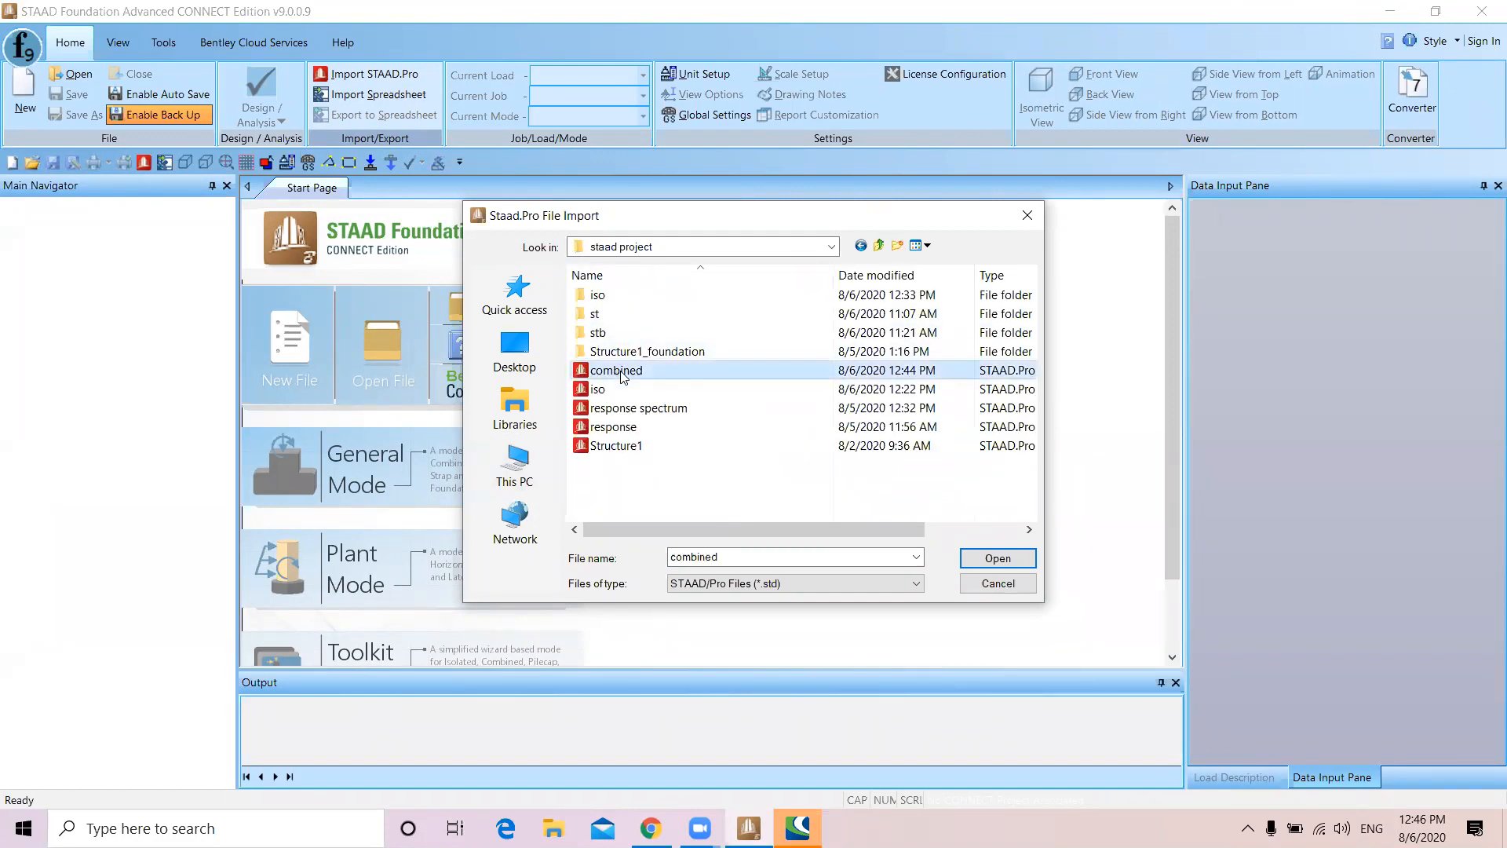
{"action": "left_click", "coordinate": [998, 559]}
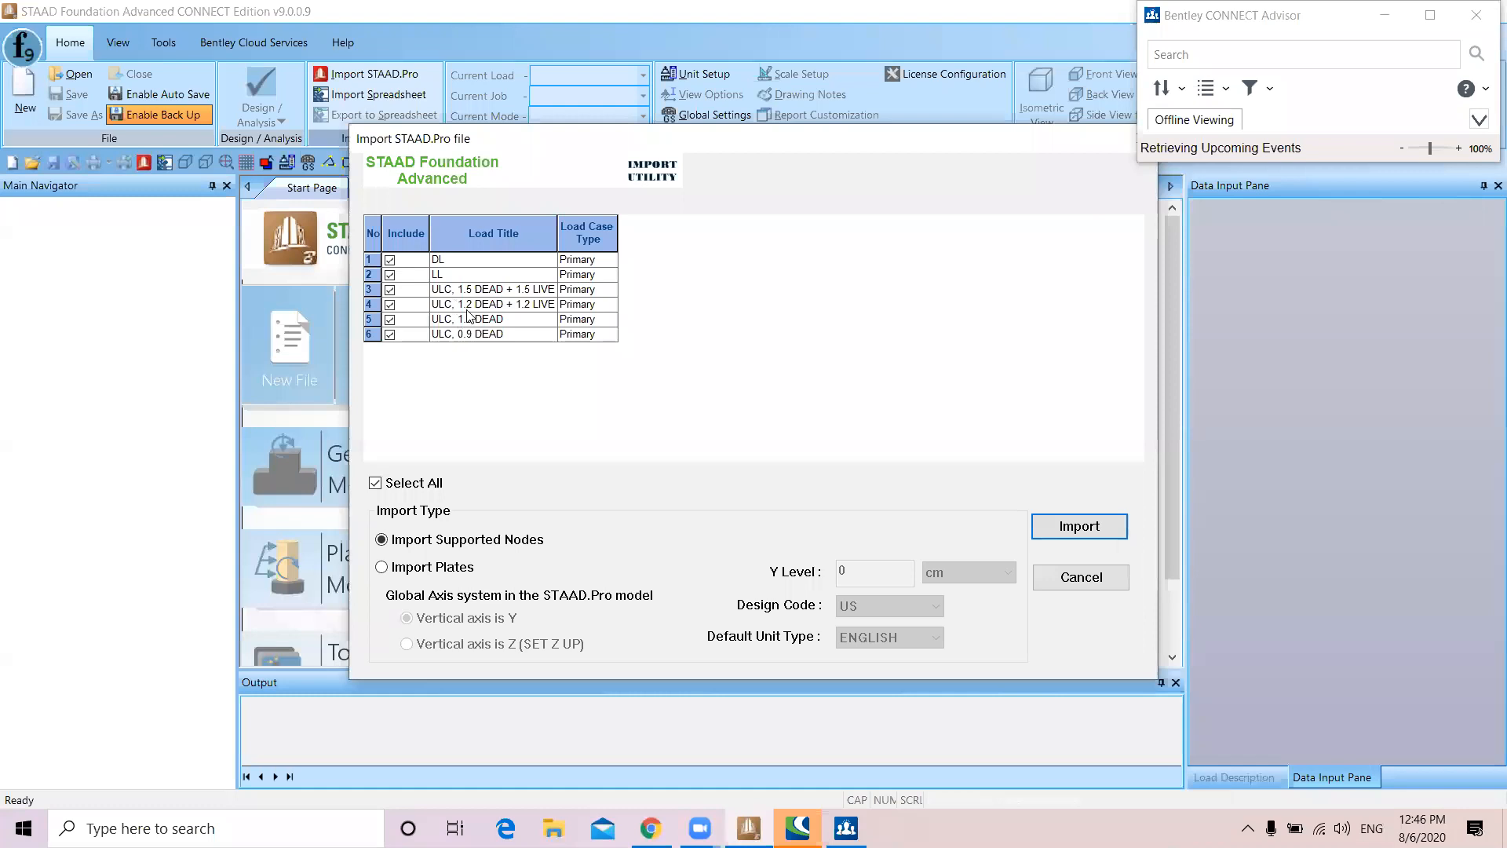
{"action": "left_click", "coordinate": [390, 260]}
{"action": "left_click", "coordinate": [389, 275]}
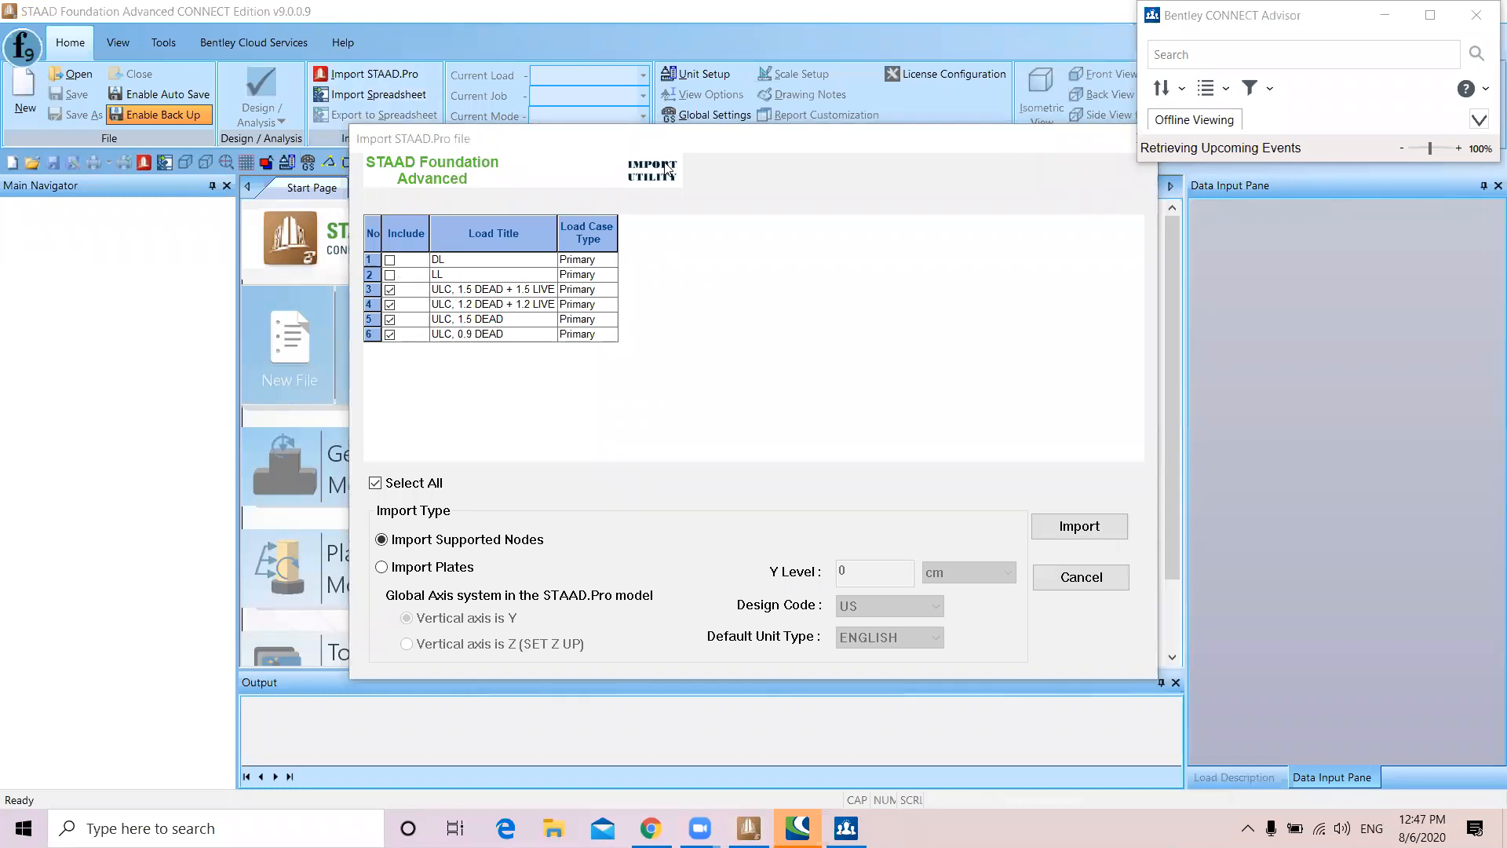
{"action": "left_click", "coordinate": [389, 260]}
{"action": "left_click", "coordinate": [390, 275]}
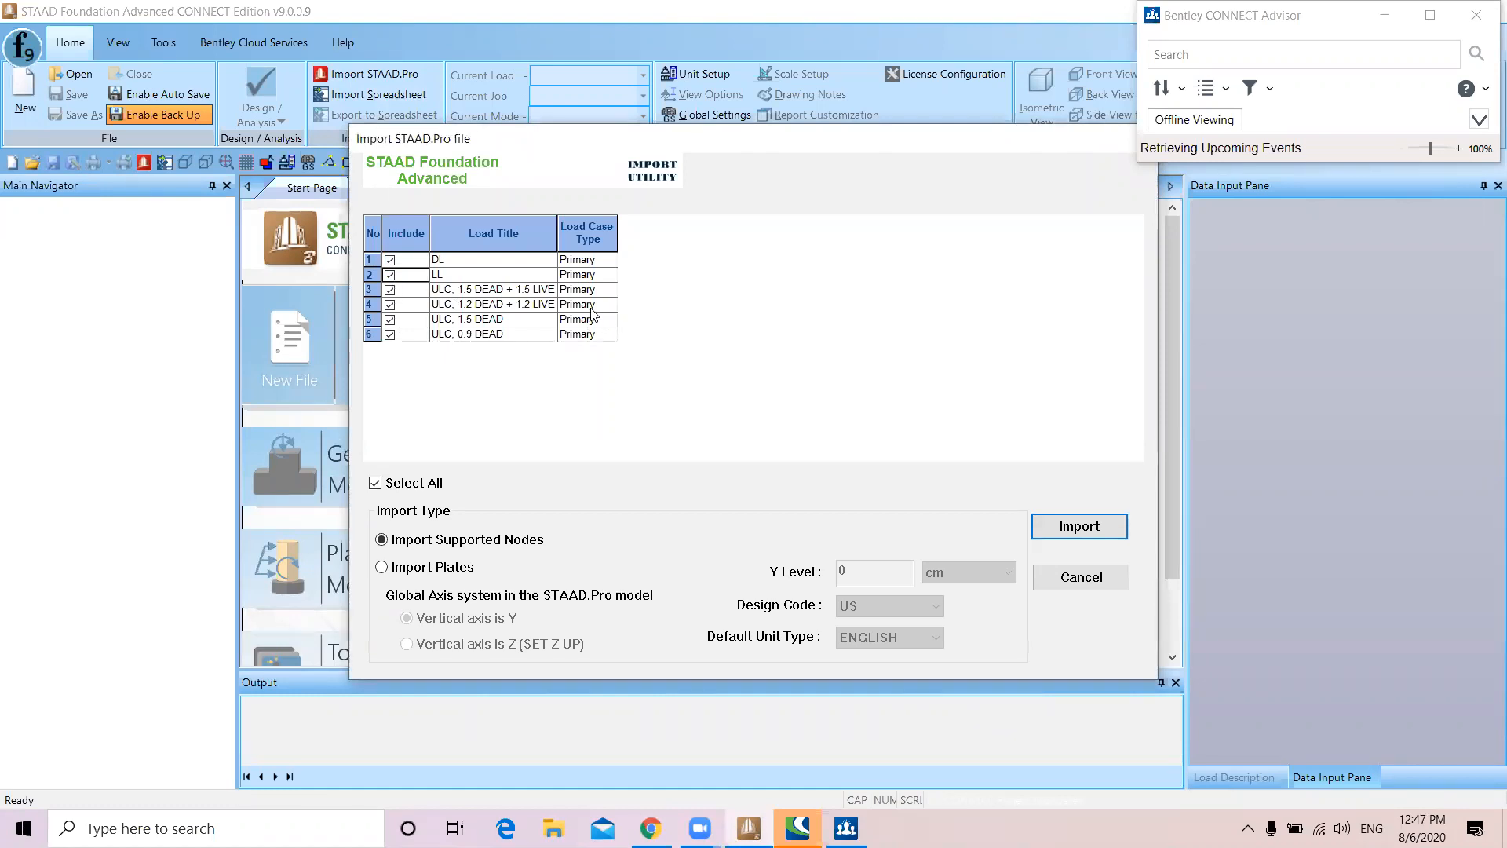
Import the model's supported nodes with all six load cases included
{"action": "left_click", "coordinate": [1099, 527]}
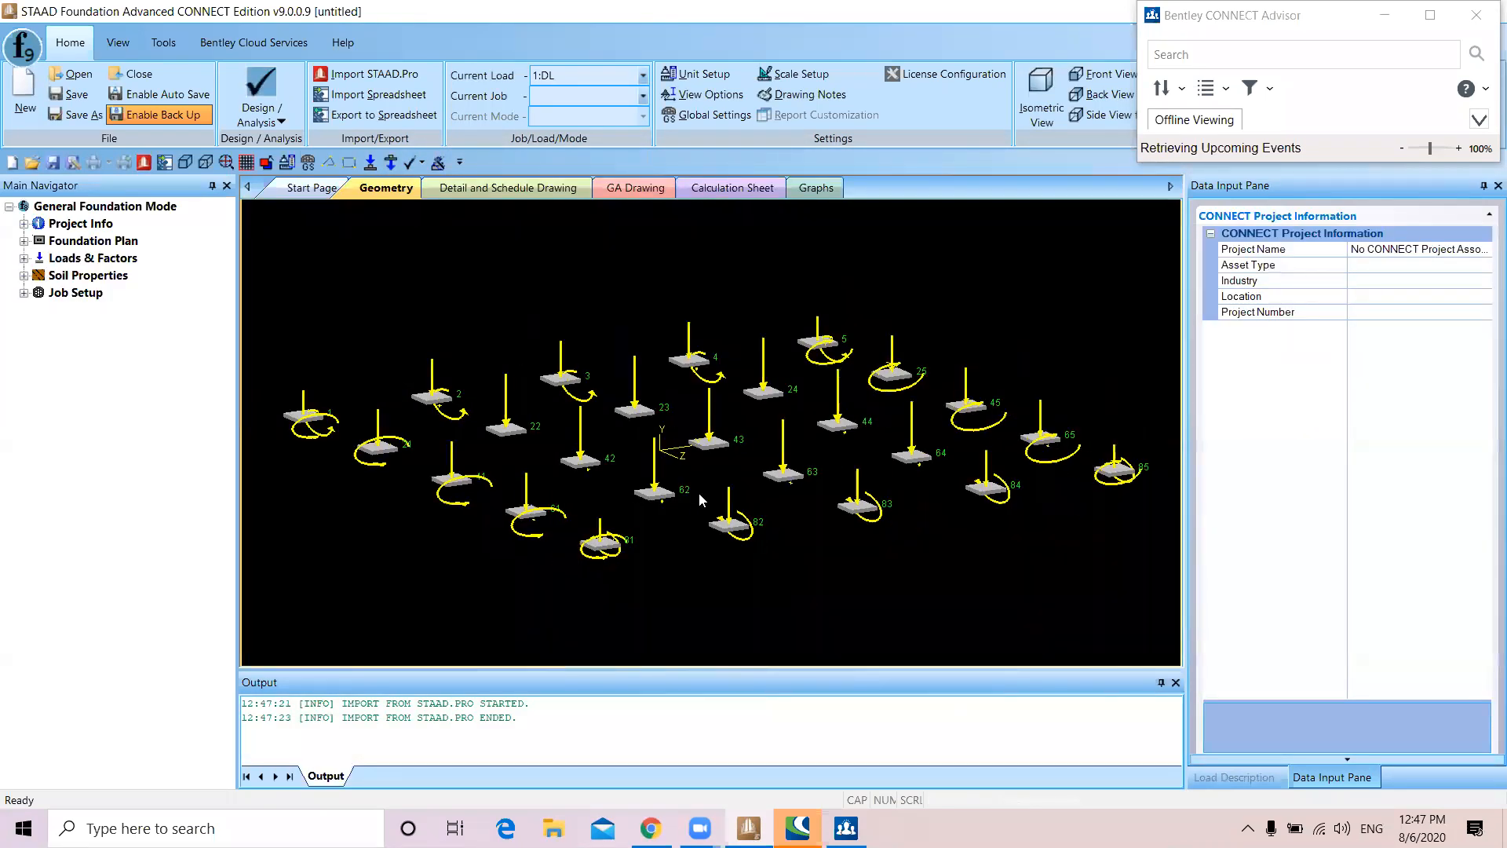
{"action": "scroll", "coordinate": [701, 499], "scroll_direction": "down", "scroll_amount": 1}
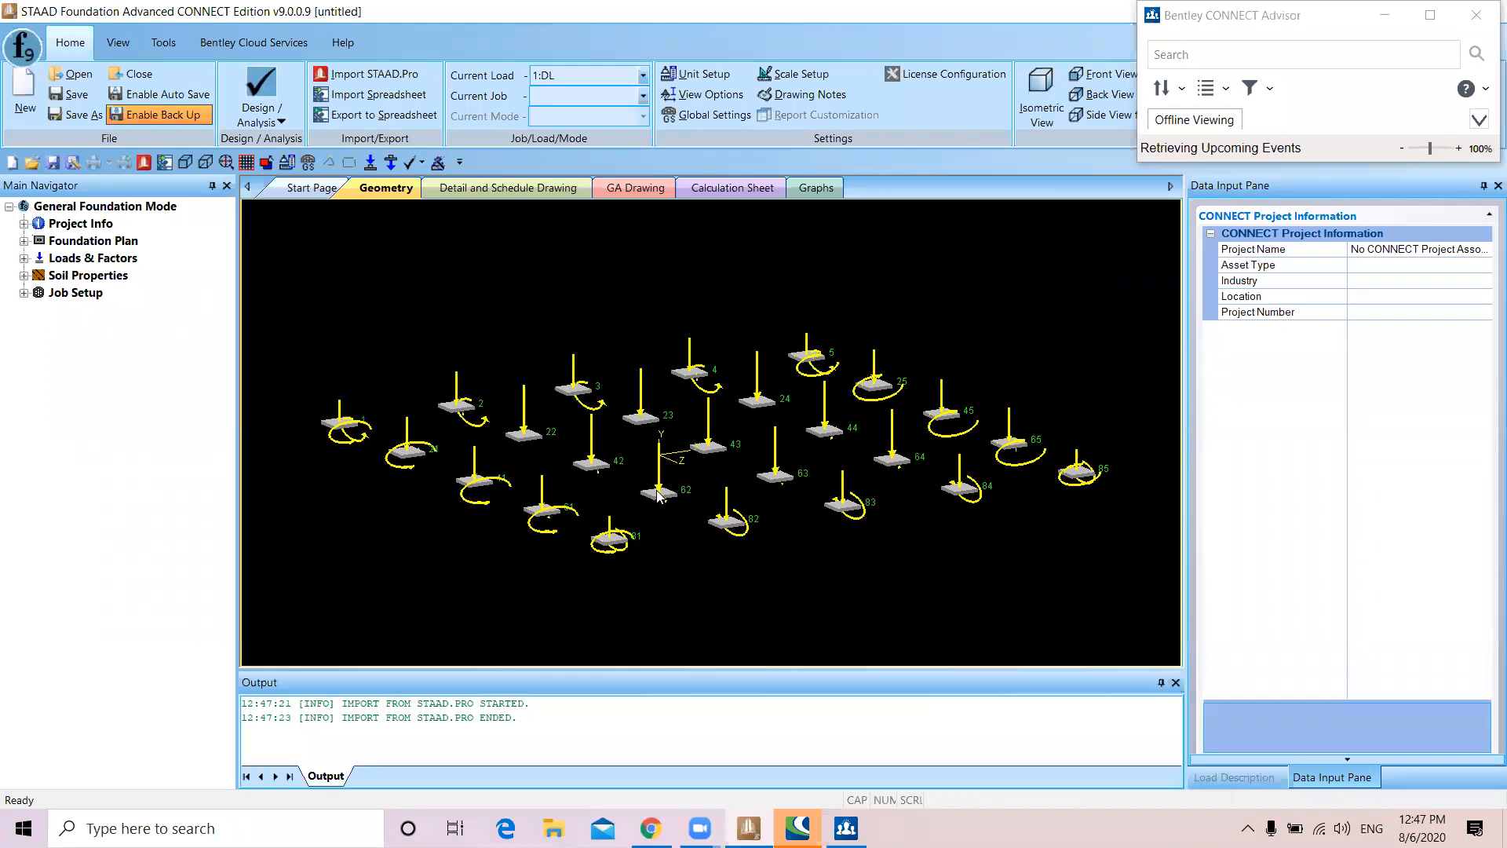
Review the column position and column dimension tables in the foundation plan
{"action": "left_click", "coordinate": [25, 242]}
{"action": "left_click", "coordinate": [106, 310]}
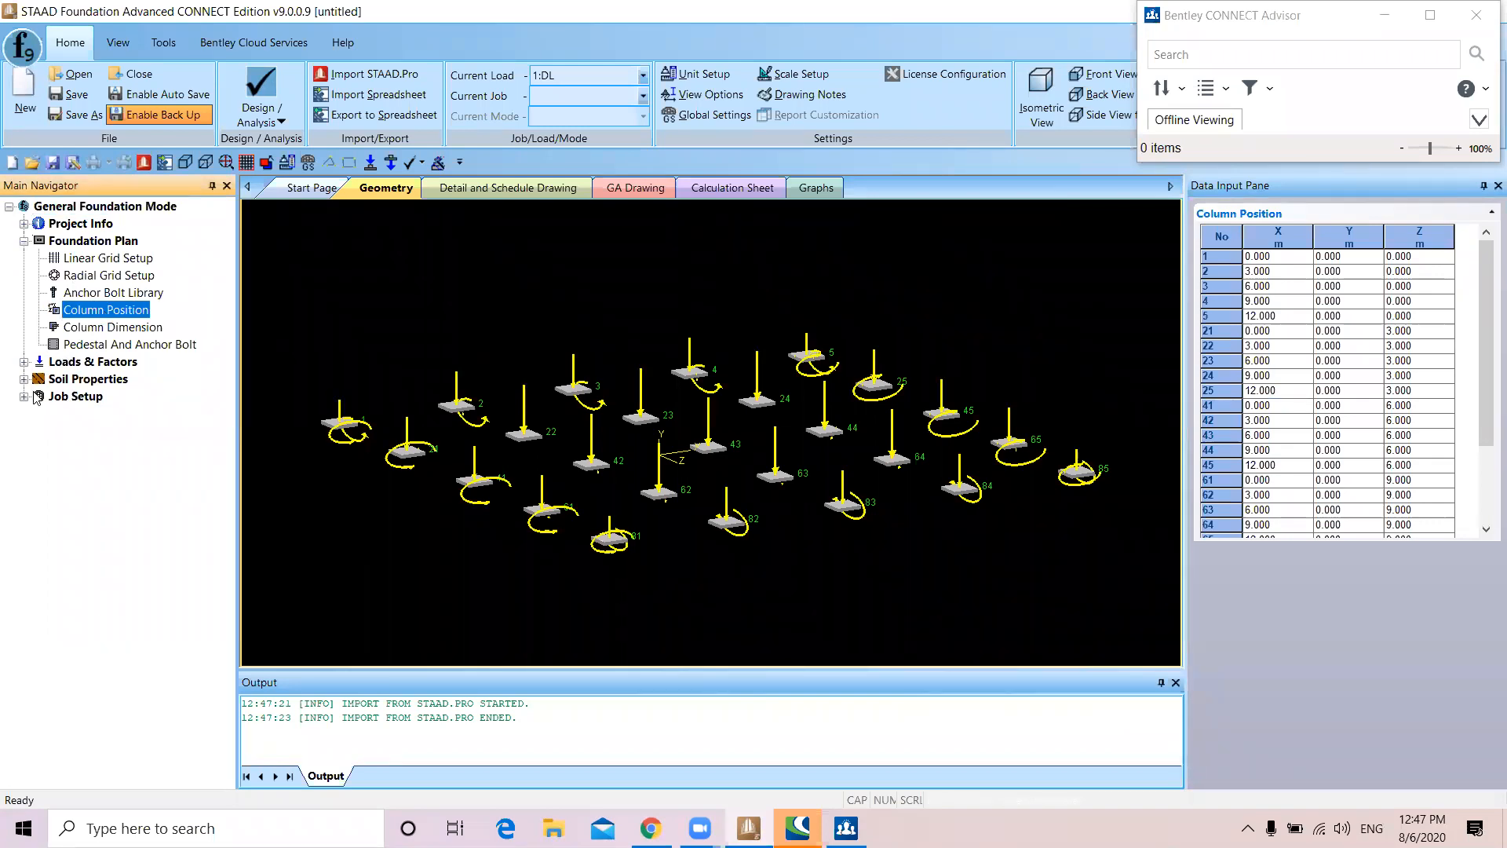
{"action": "left_click", "coordinate": [80, 328]}
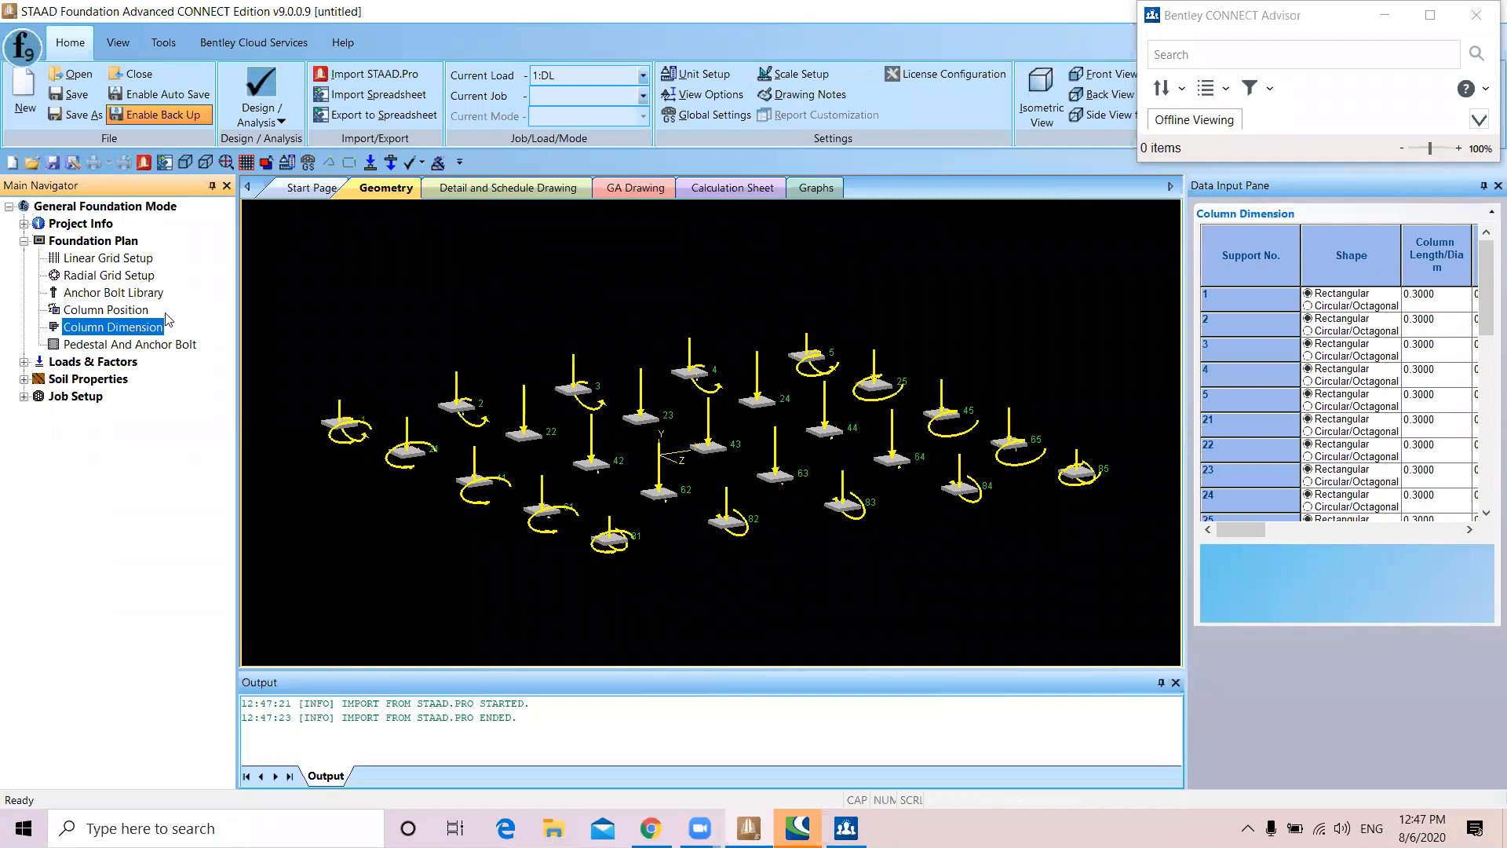
Close the Bentley CONNECT Advisor window
{"action": "left_click", "coordinate": [1474, 19]}
{"action": "left_click", "coordinate": [1474, 20]}
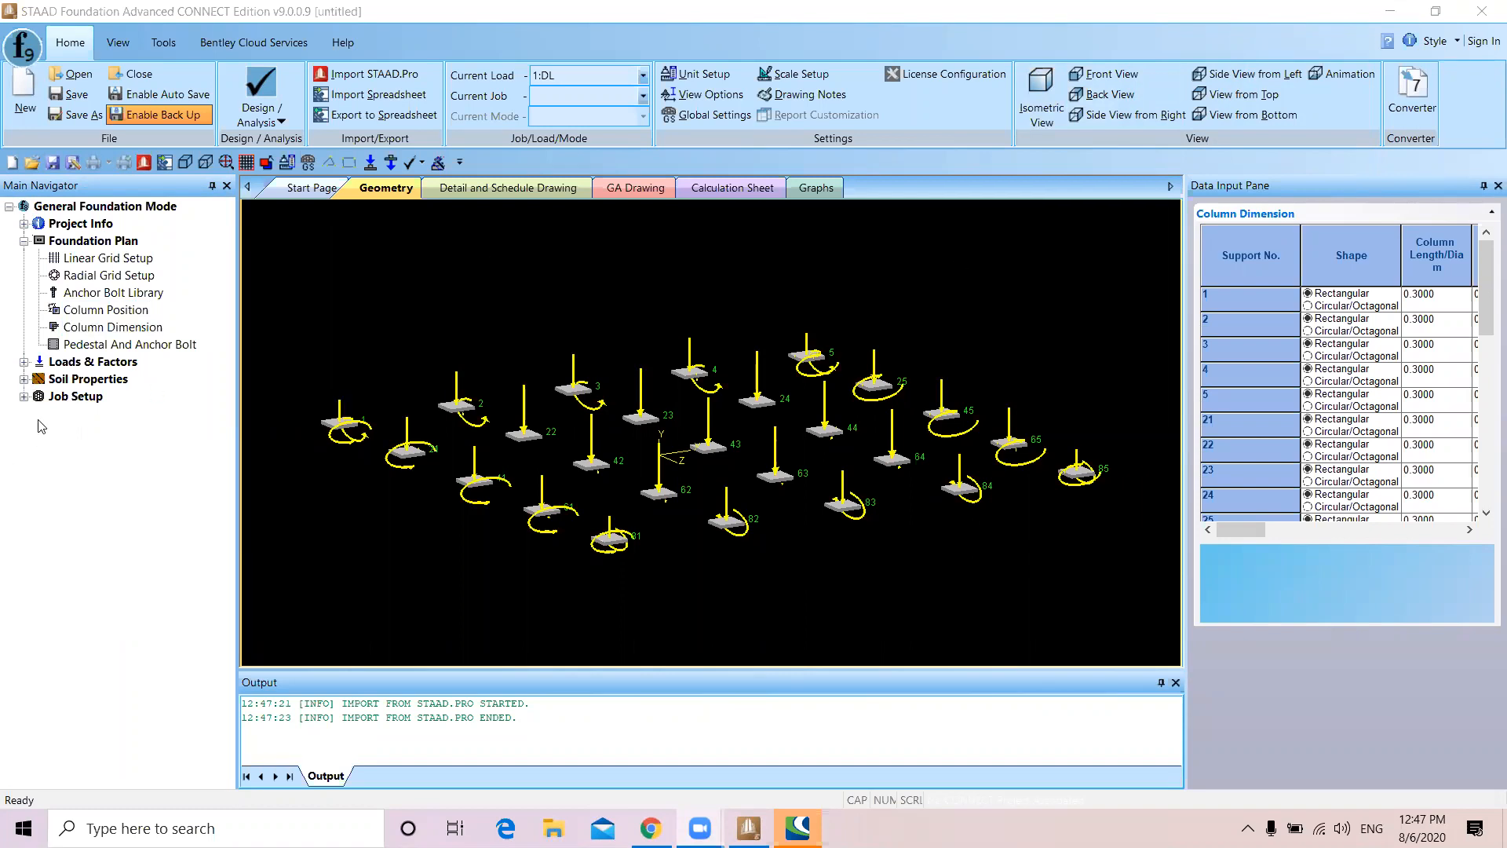
Start a new job named com and set its job type to Combined
{"action": "left_click", "coordinate": [25, 396]}
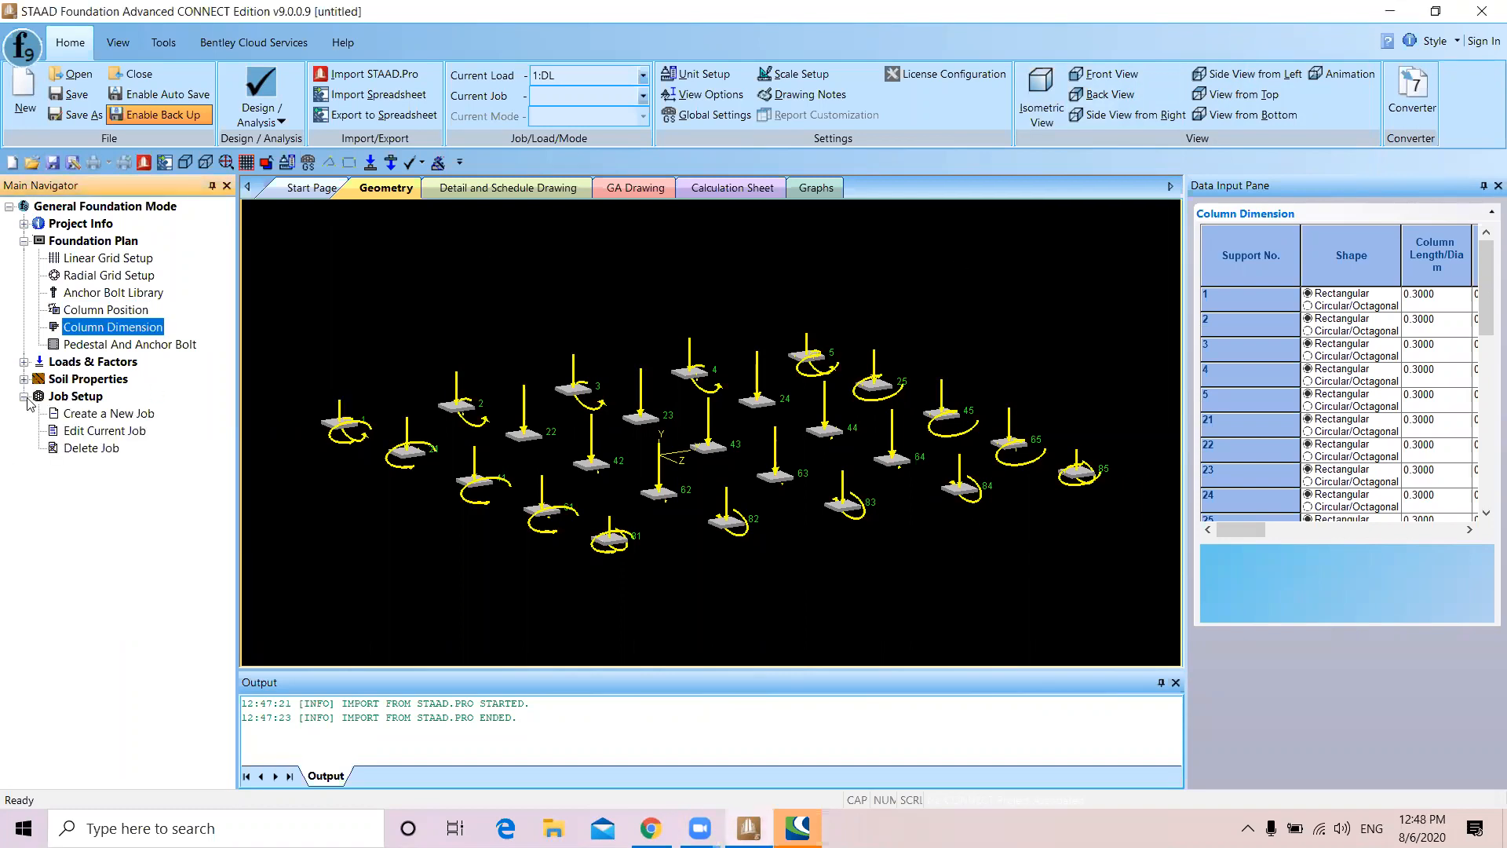
{"action": "left_click", "coordinate": [88, 414]}
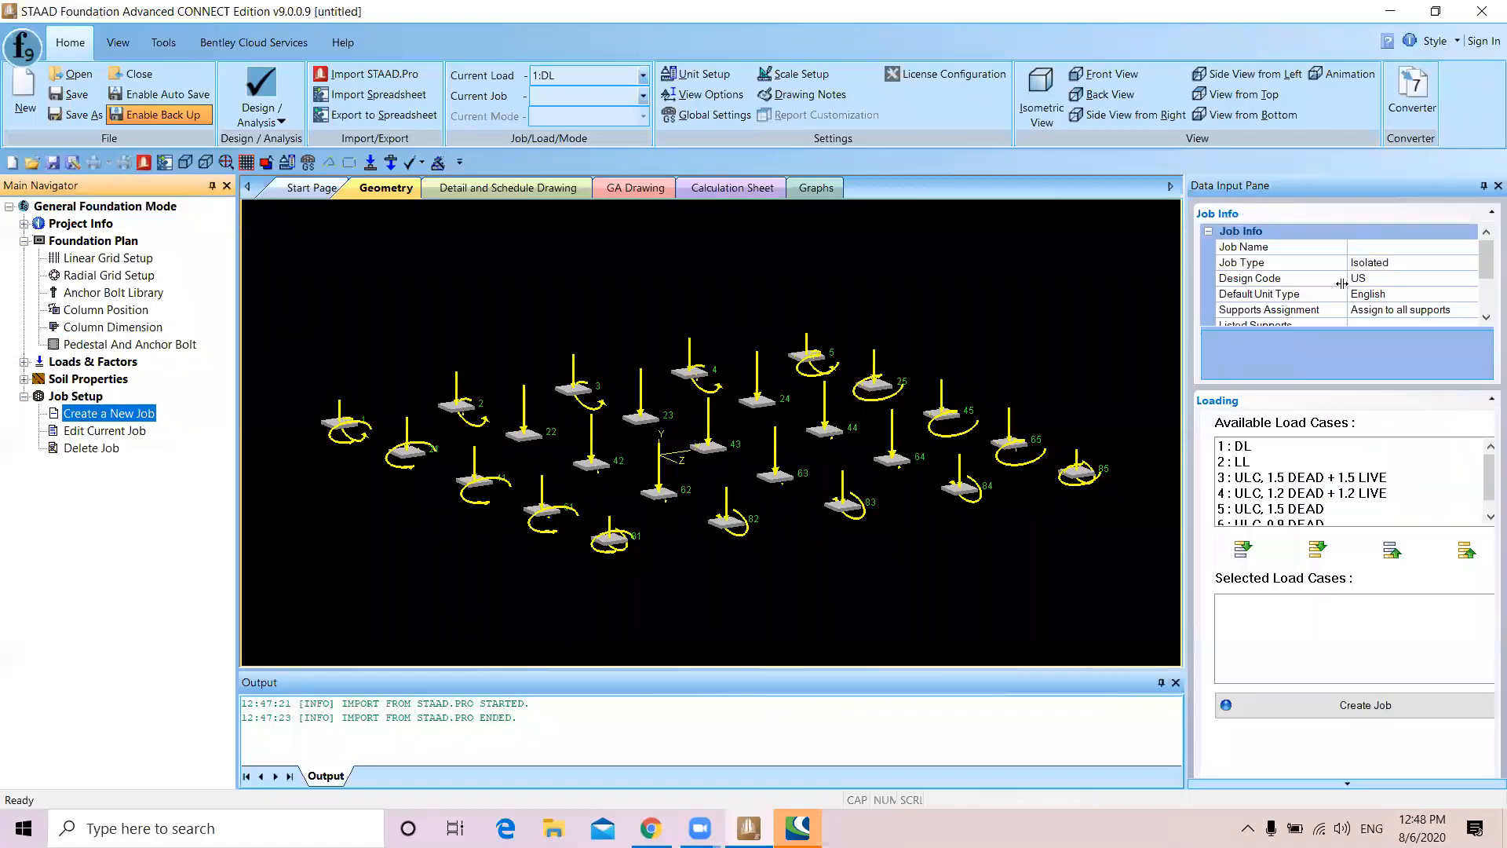
{"action": "left_click", "coordinate": [1375, 248]}
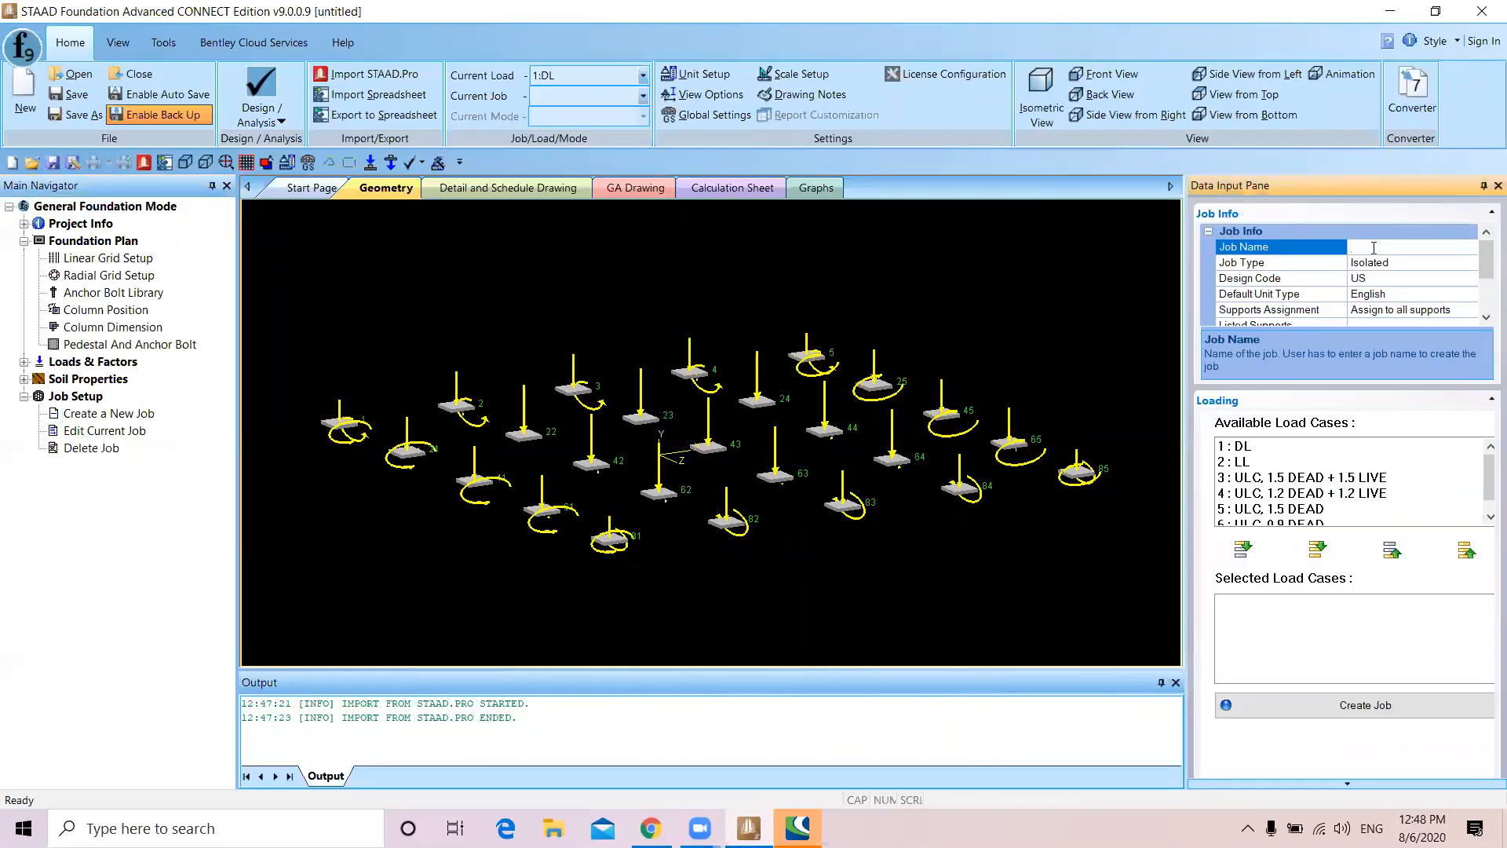
{"action": "type", "text": "com"}
{"action": "left_click", "coordinate": [1461, 264]}
{"action": "left_click", "coordinate": [1471, 263]}
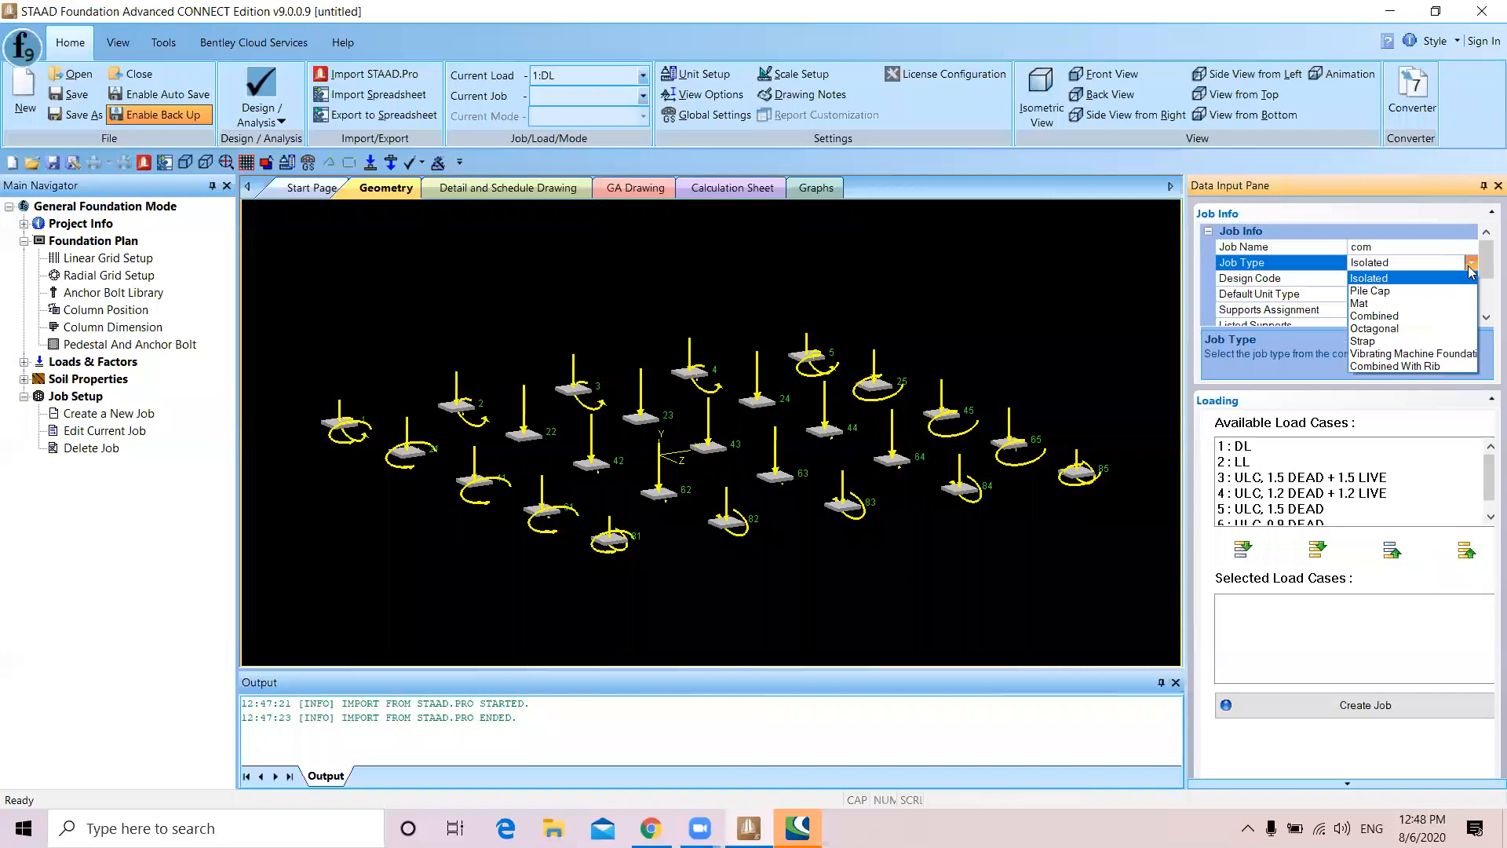
{"action": "left_click", "coordinate": [1393, 316]}
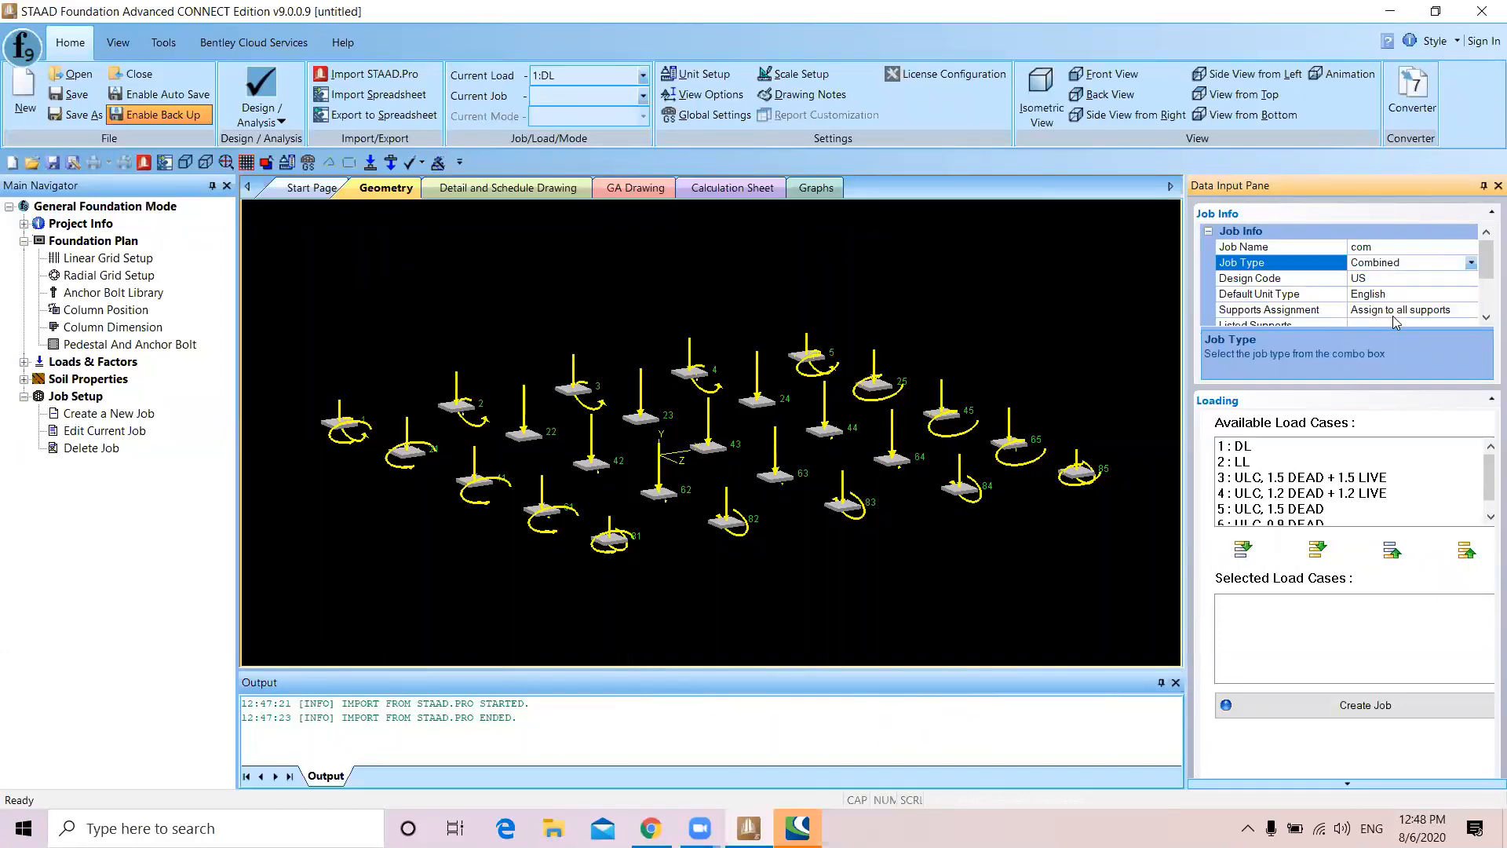
Set the job's design code to Indian and check its default unit type and supports assignment
{"action": "left_click", "coordinate": [1389, 279]}
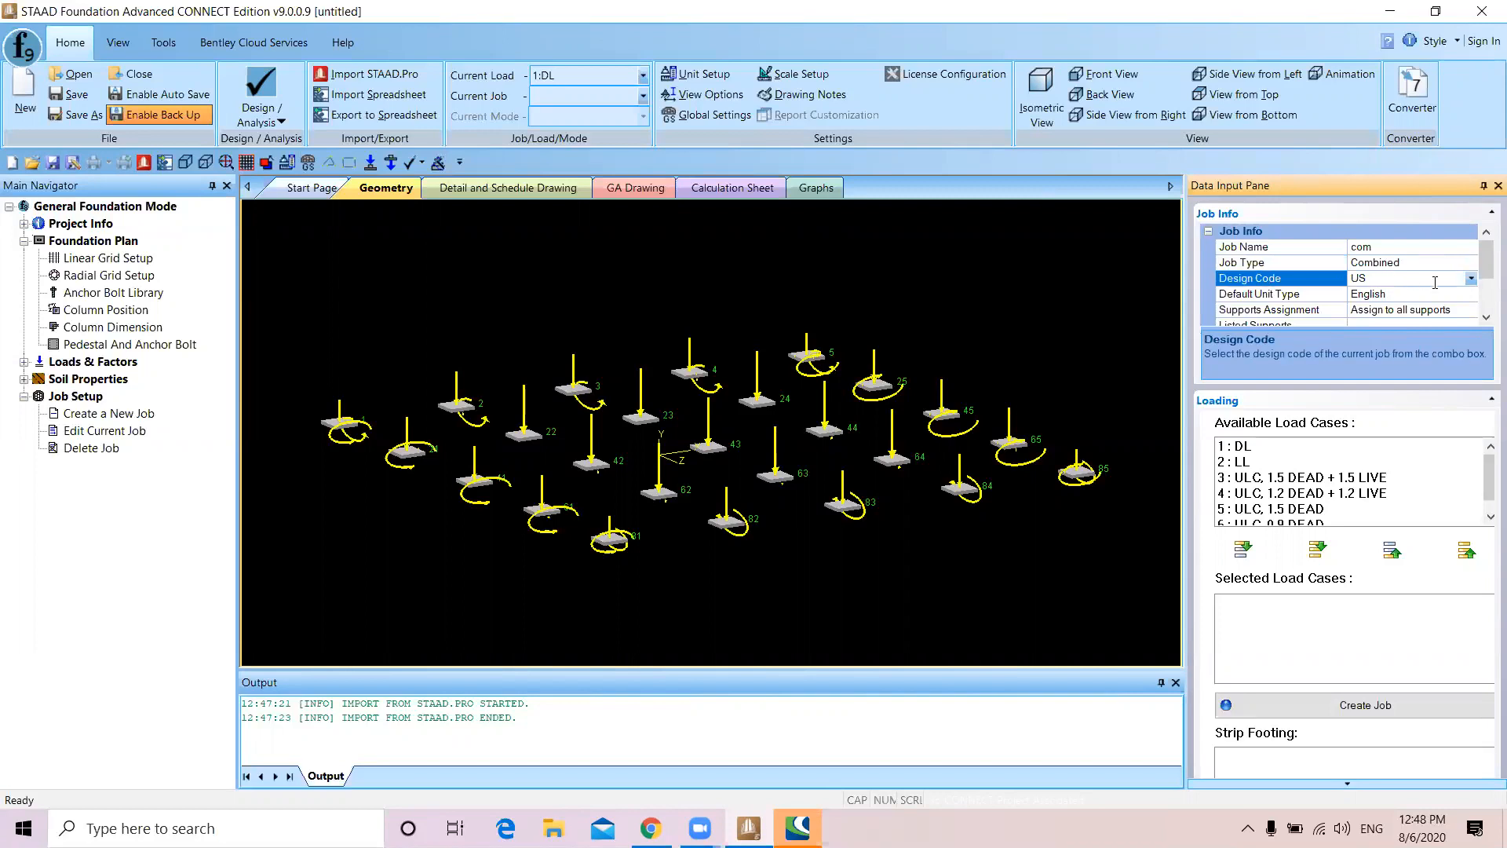
{"action": "left_click", "coordinate": [1471, 279]}
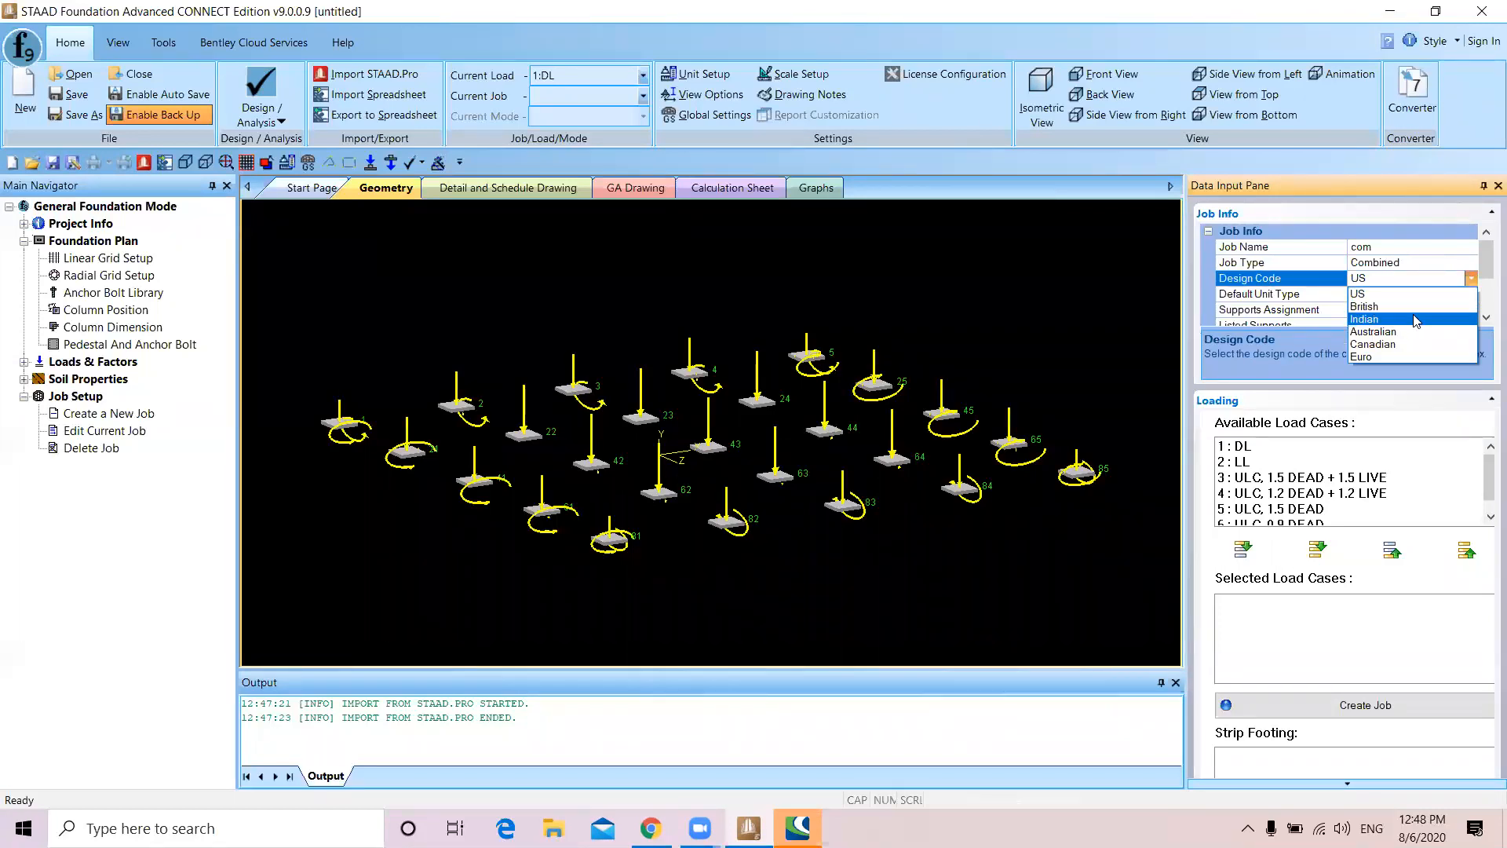
{"action": "left_click", "coordinate": [1416, 320]}
{"action": "left_click", "coordinate": [1410, 296]}
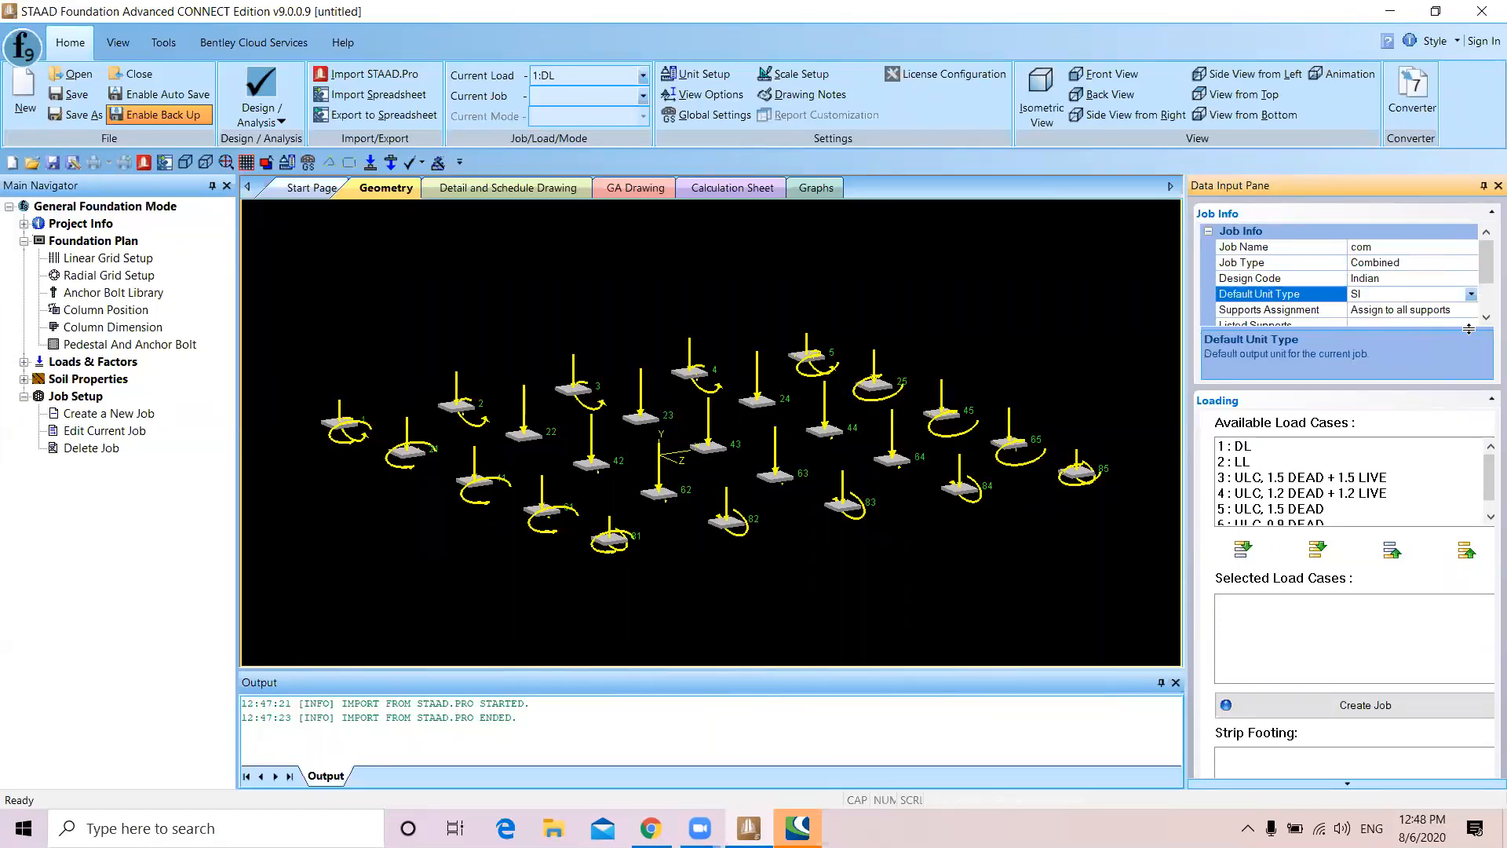
{"action": "scroll", "coordinate": [1484, 318], "scroll_direction": "down", "scroll_amount": 3}
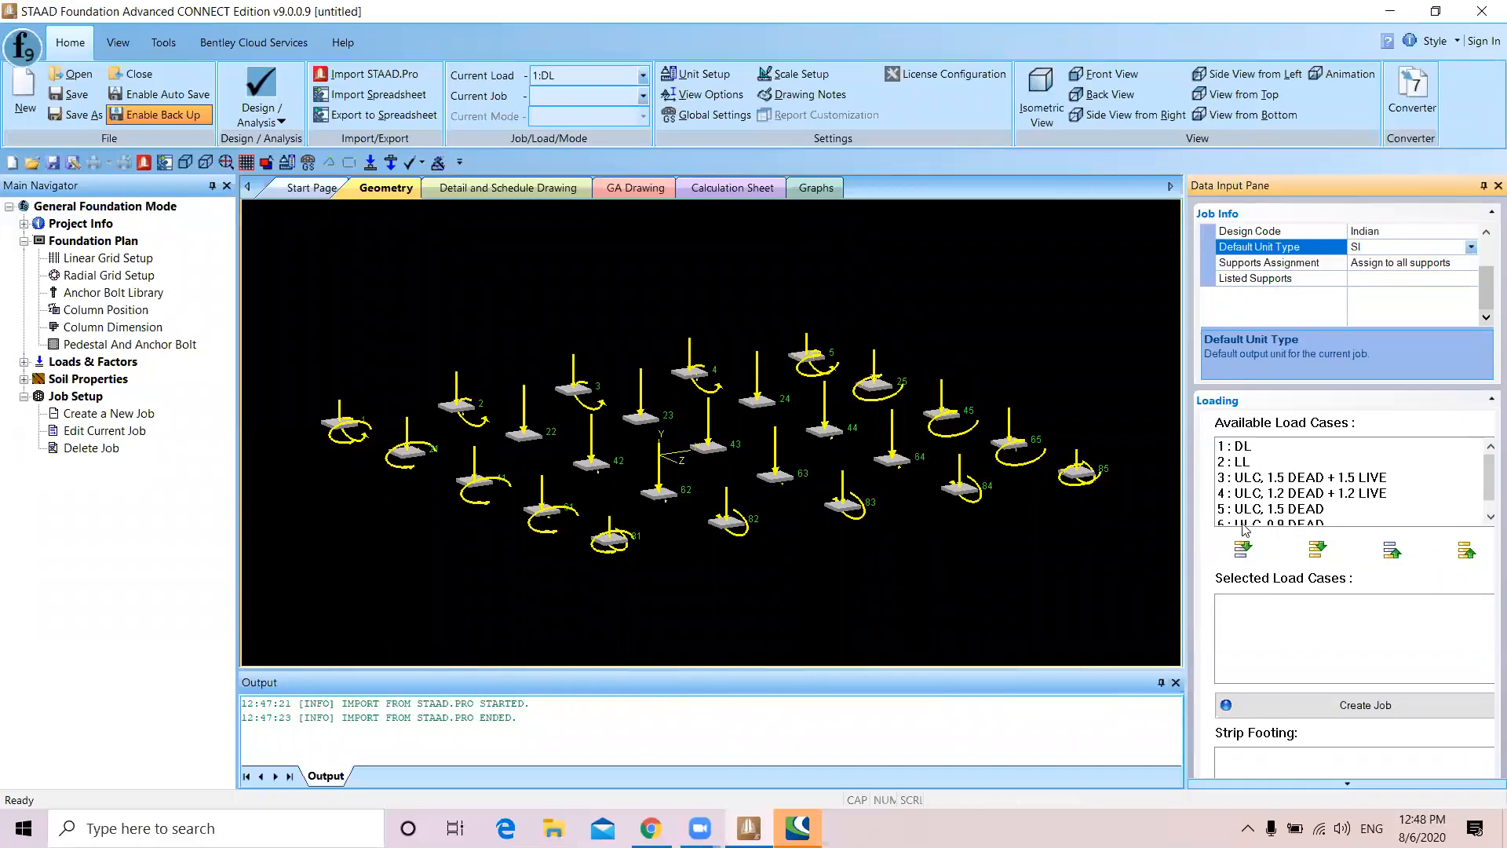
Add all available load cases to the selected load cases and create the com job
{"action": "left_click", "coordinate": [1250, 446]}
{"action": "left_click", "coordinate": [1249, 464]}
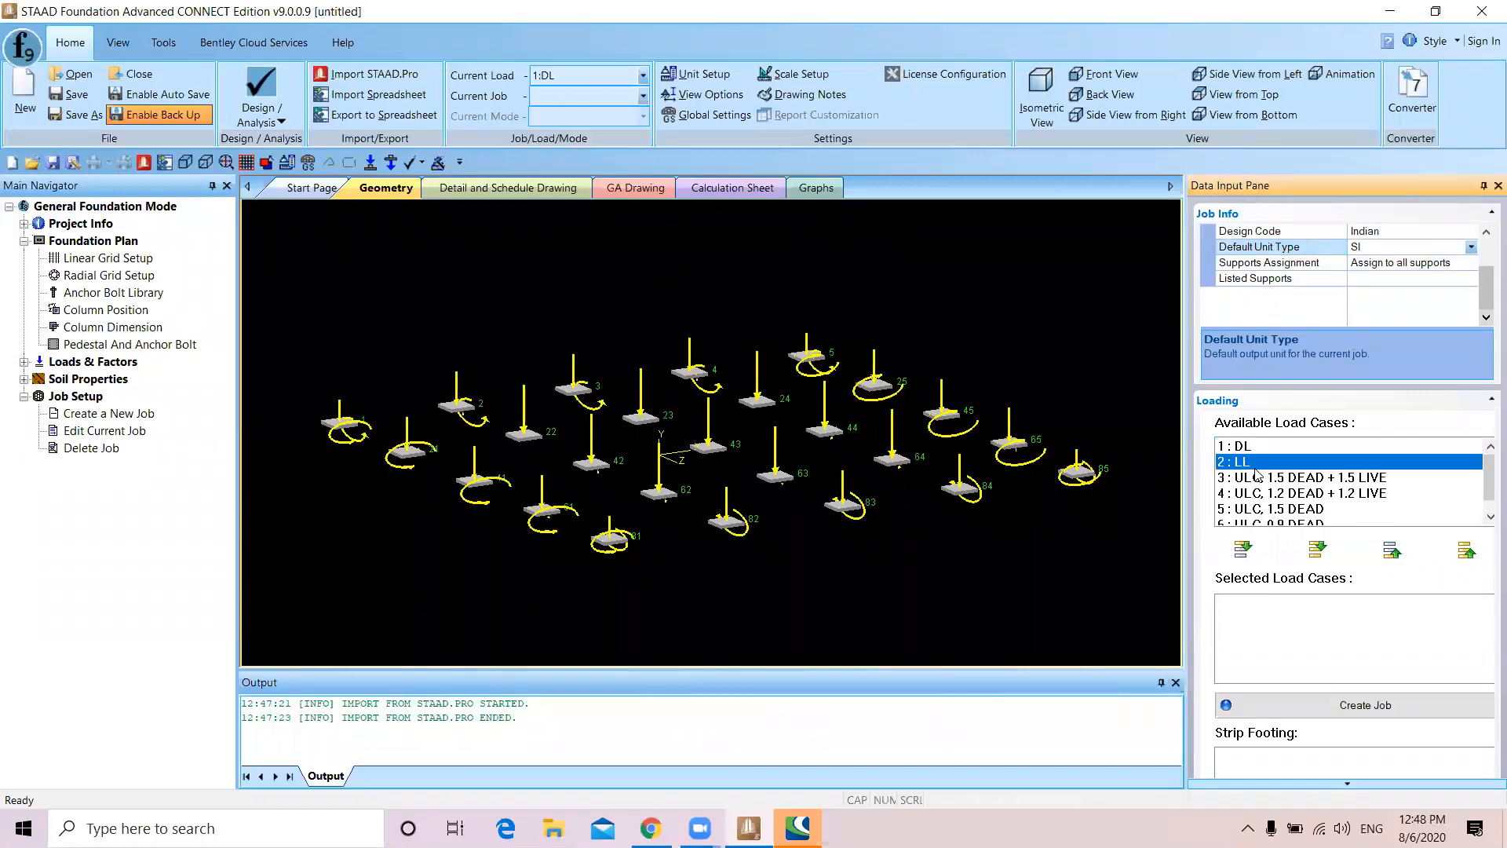
{"action": "left_click", "coordinate": [1259, 479]}
{"action": "left_click", "coordinate": [1259, 509]}
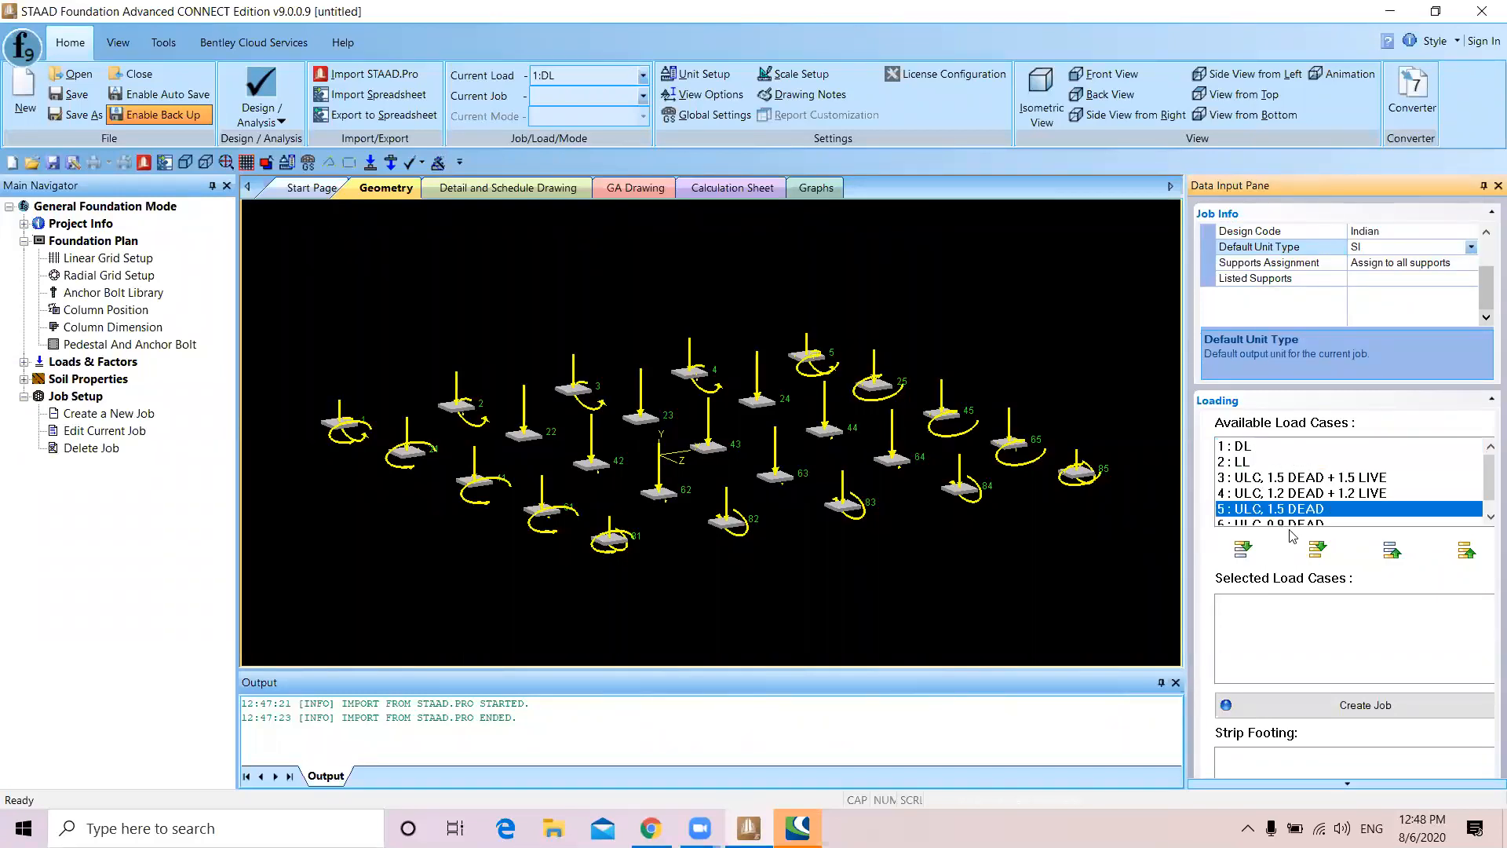
{"action": "left_click", "coordinate": [1318, 549]}
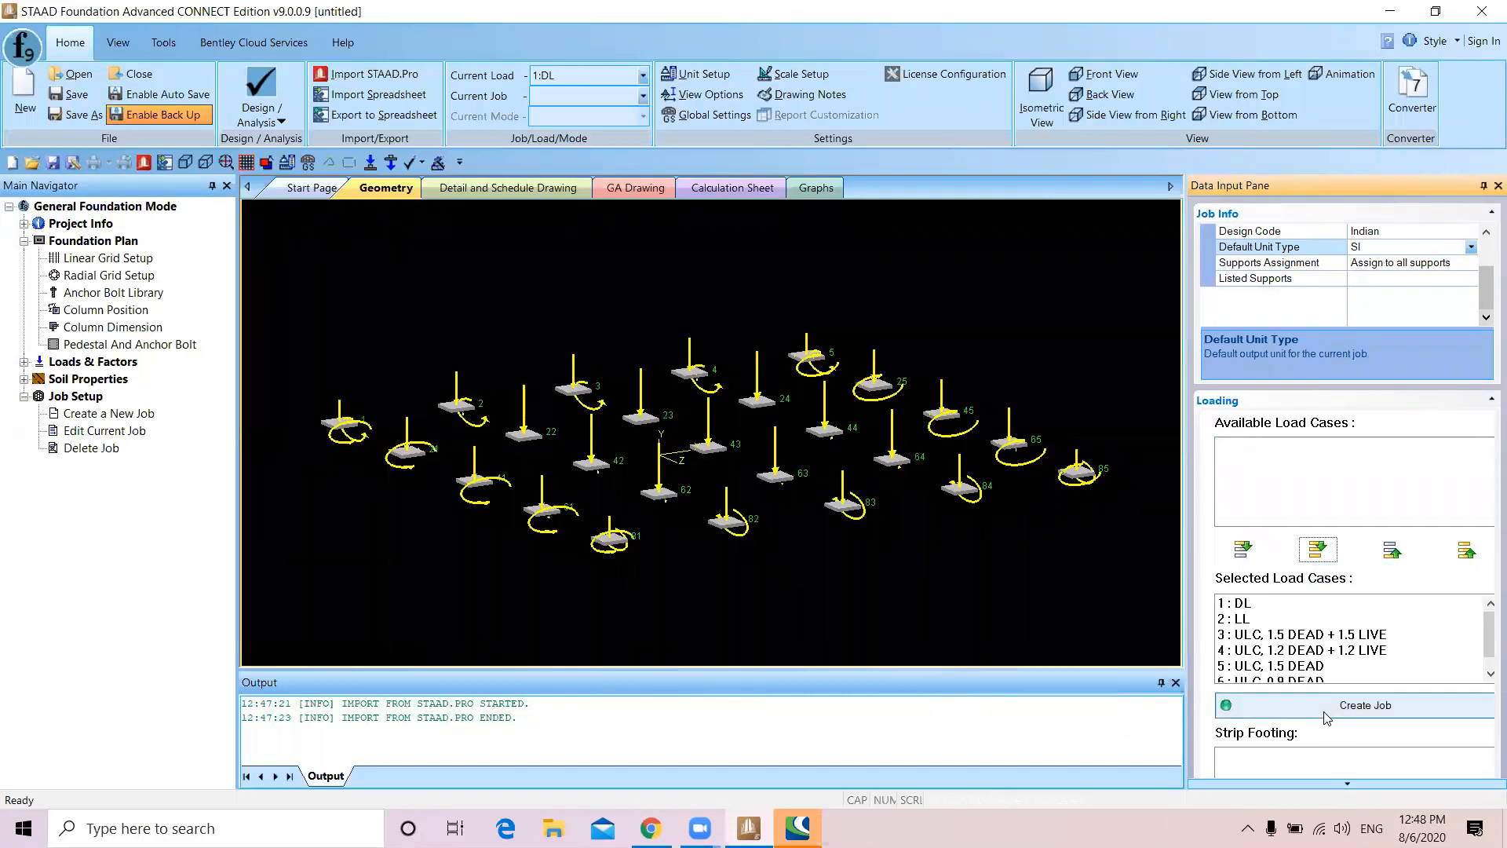
{"action": "scroll", "coordinate": [1325, 717], "scroll_direction": "down", "scroll_amount": 2}
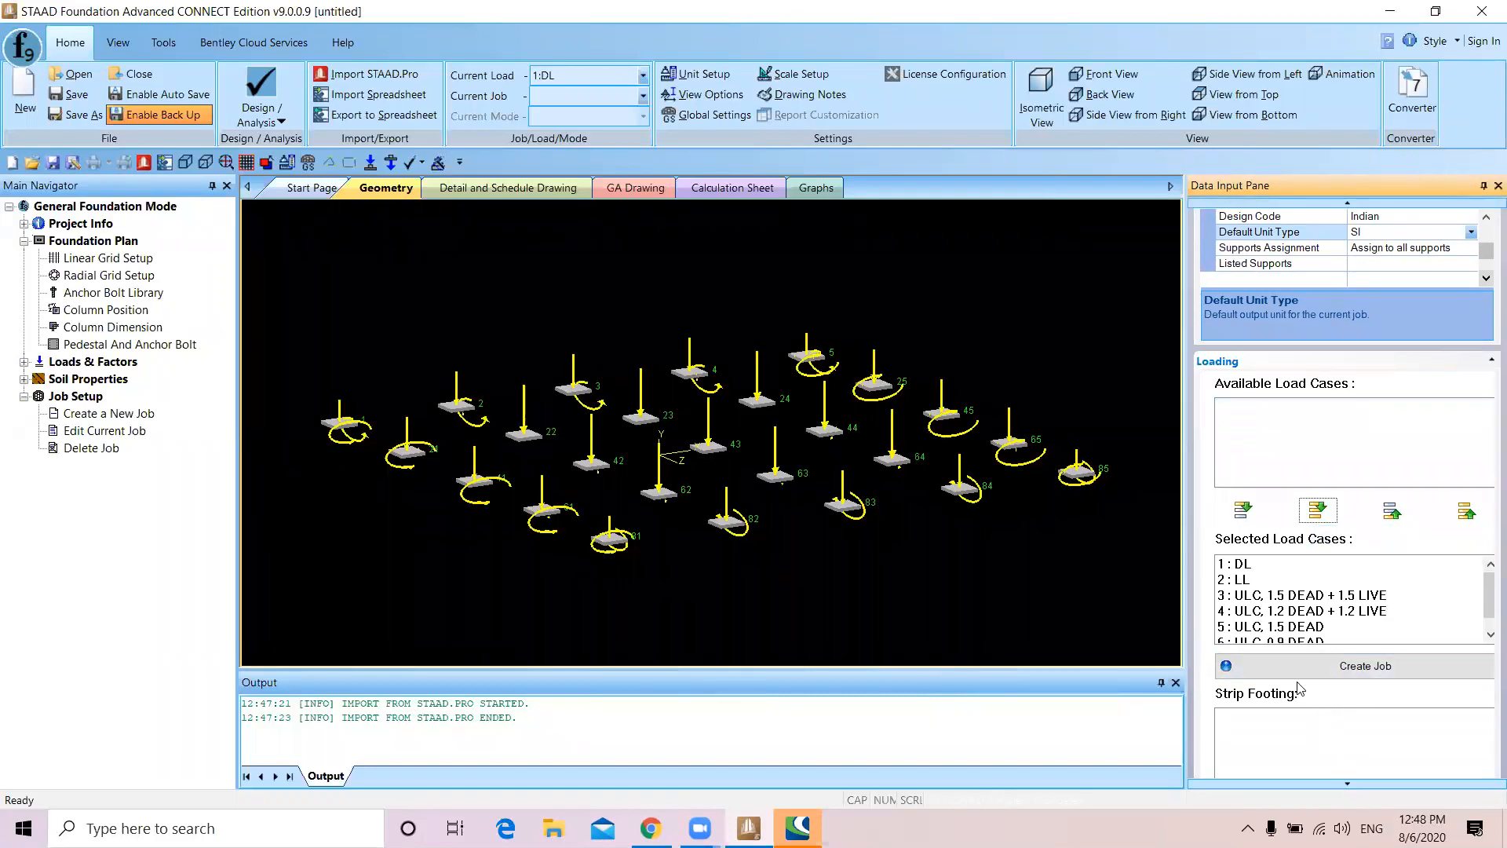
{"action": "left_click", "coordinate": [1273, 667]}
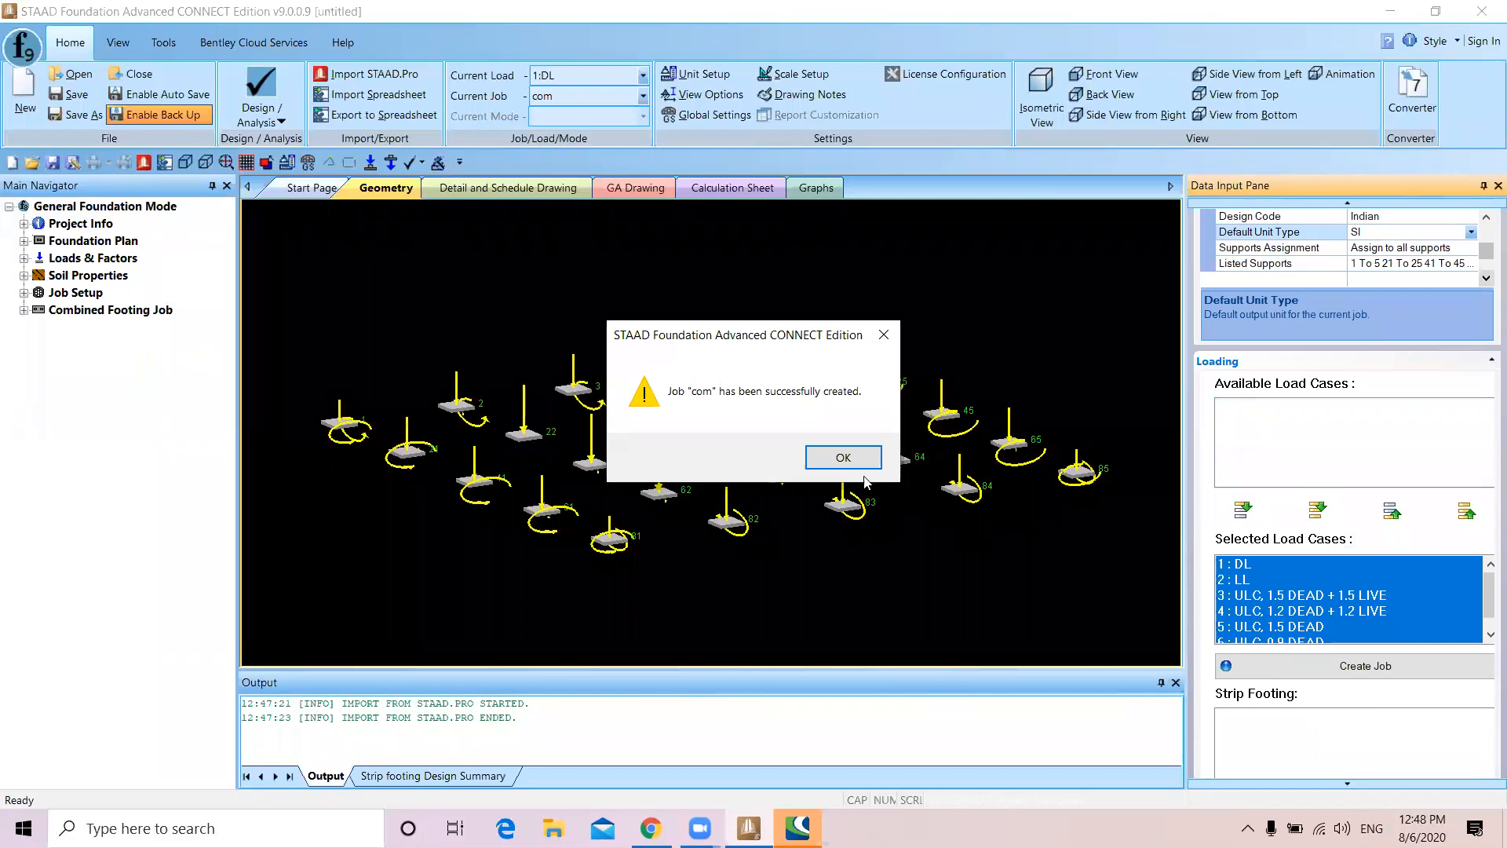
{"action": "left_click", "coordinate": [841, 458]}
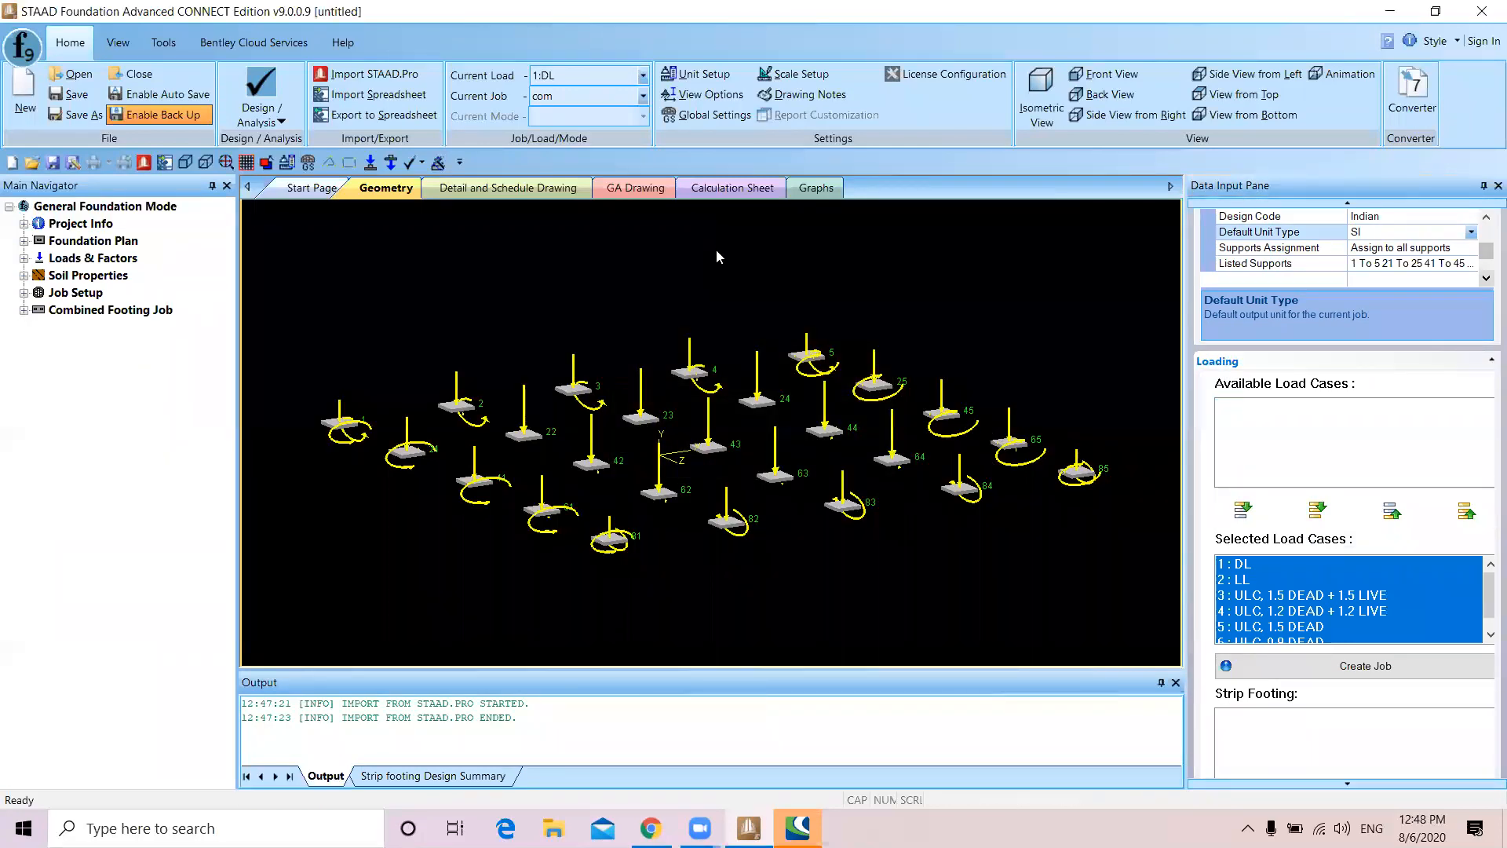
In the top view, create a strip footing from the first column line's nodes 1, 21, 41, 61 and 81
{"action": "left_click", "coordinate": [134, 47]}
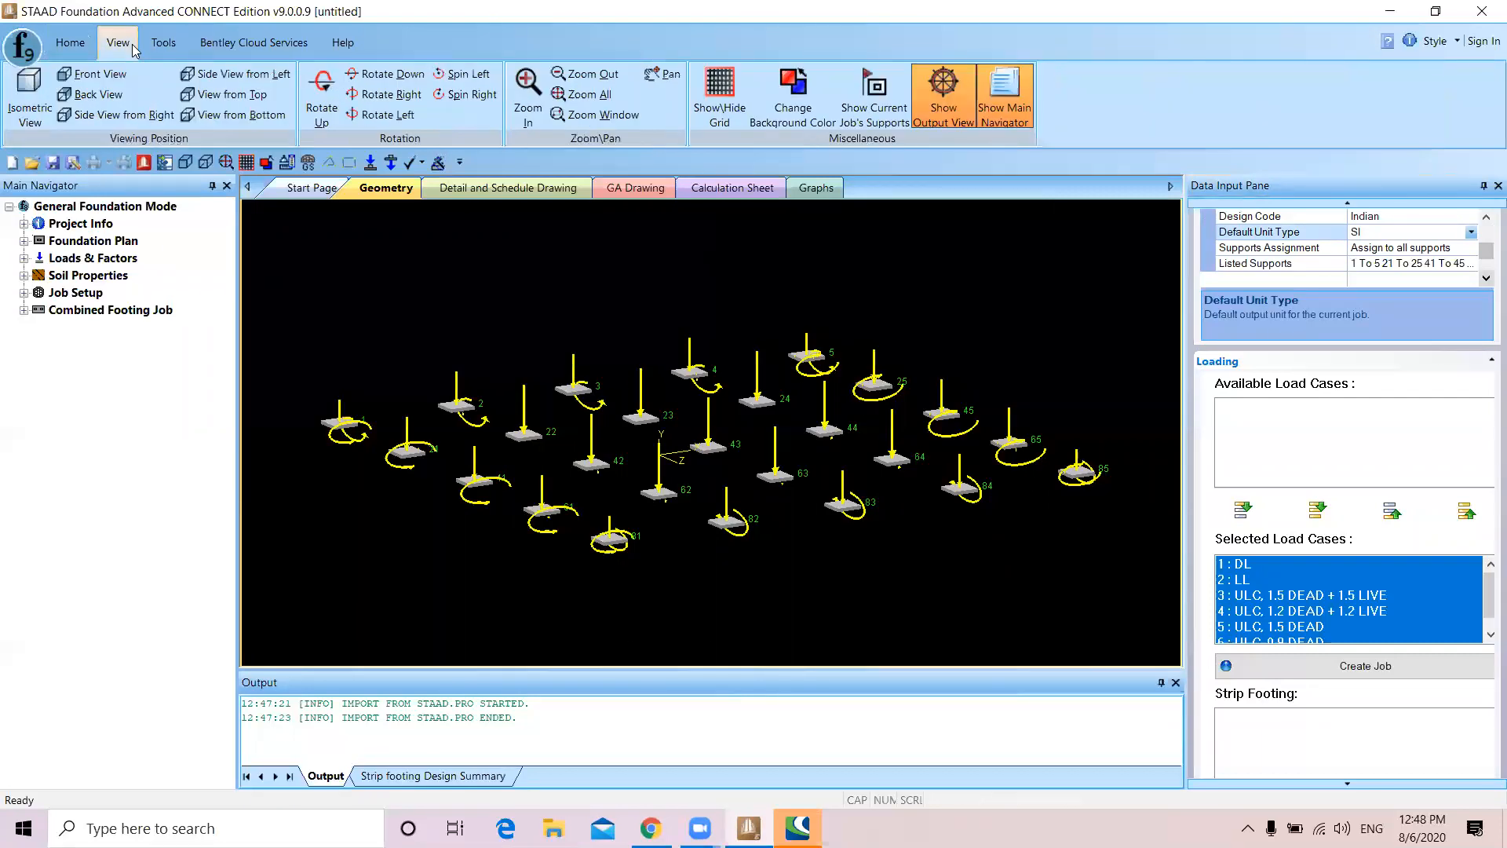
{"action": "left_click", "coordinate": [234, 101]}
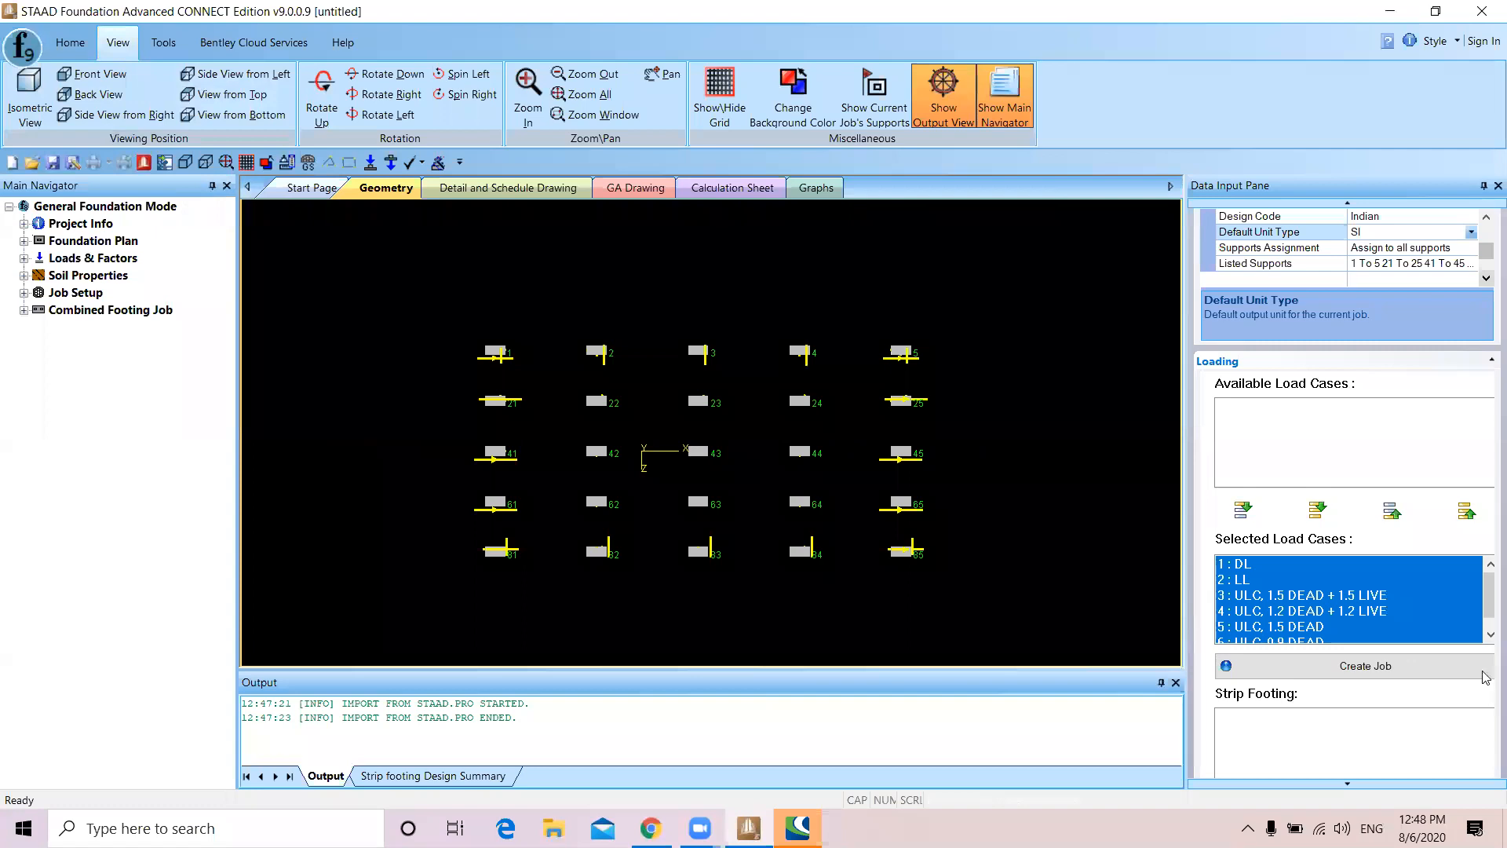
{"action": "left_click", "coordinate": [1489, 635]}
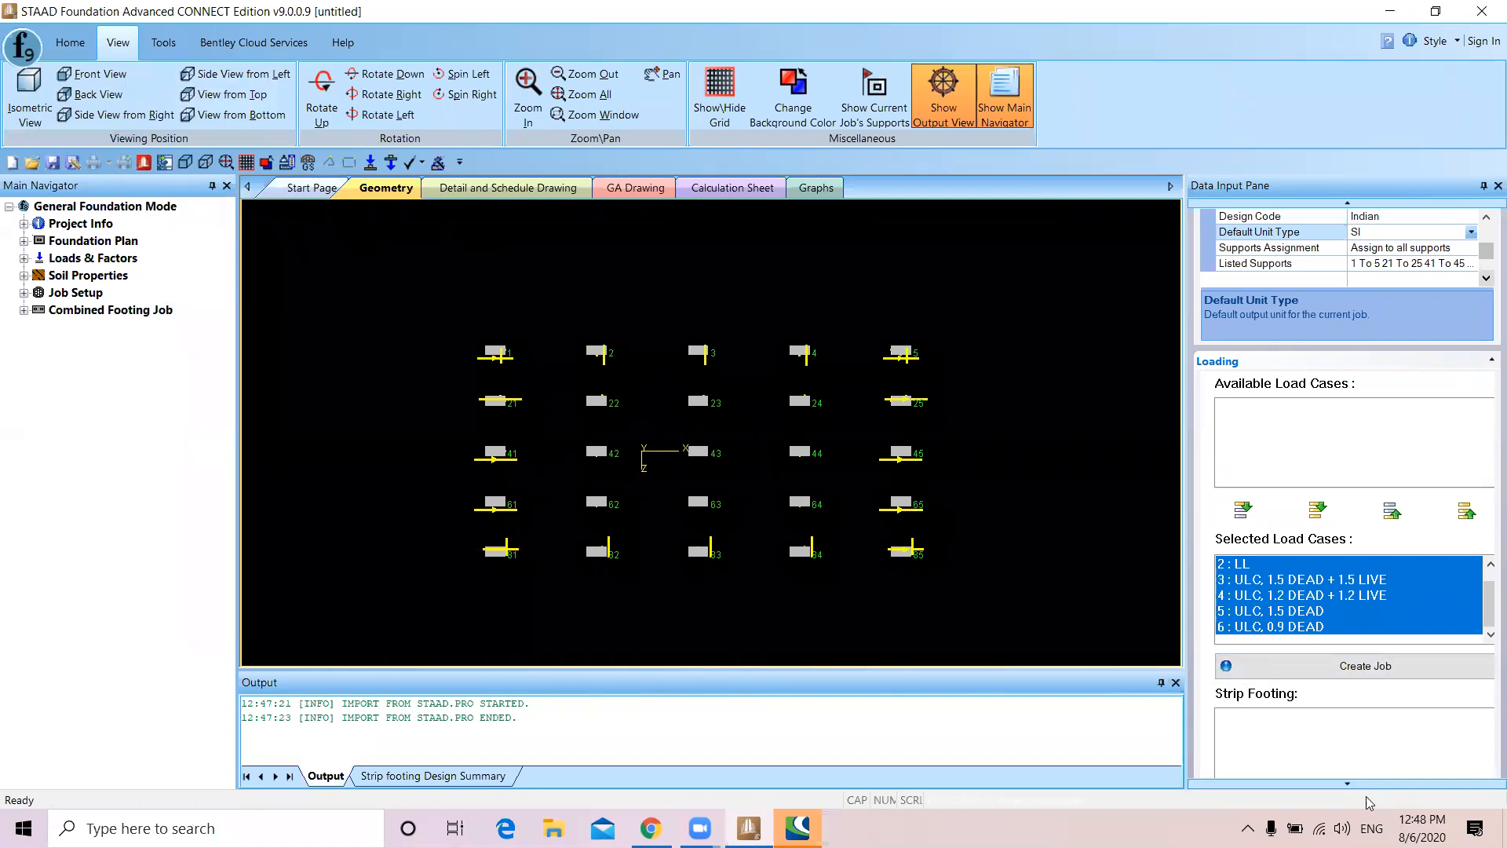
{"action": "left_click", "coordinate": [1344, 783]}
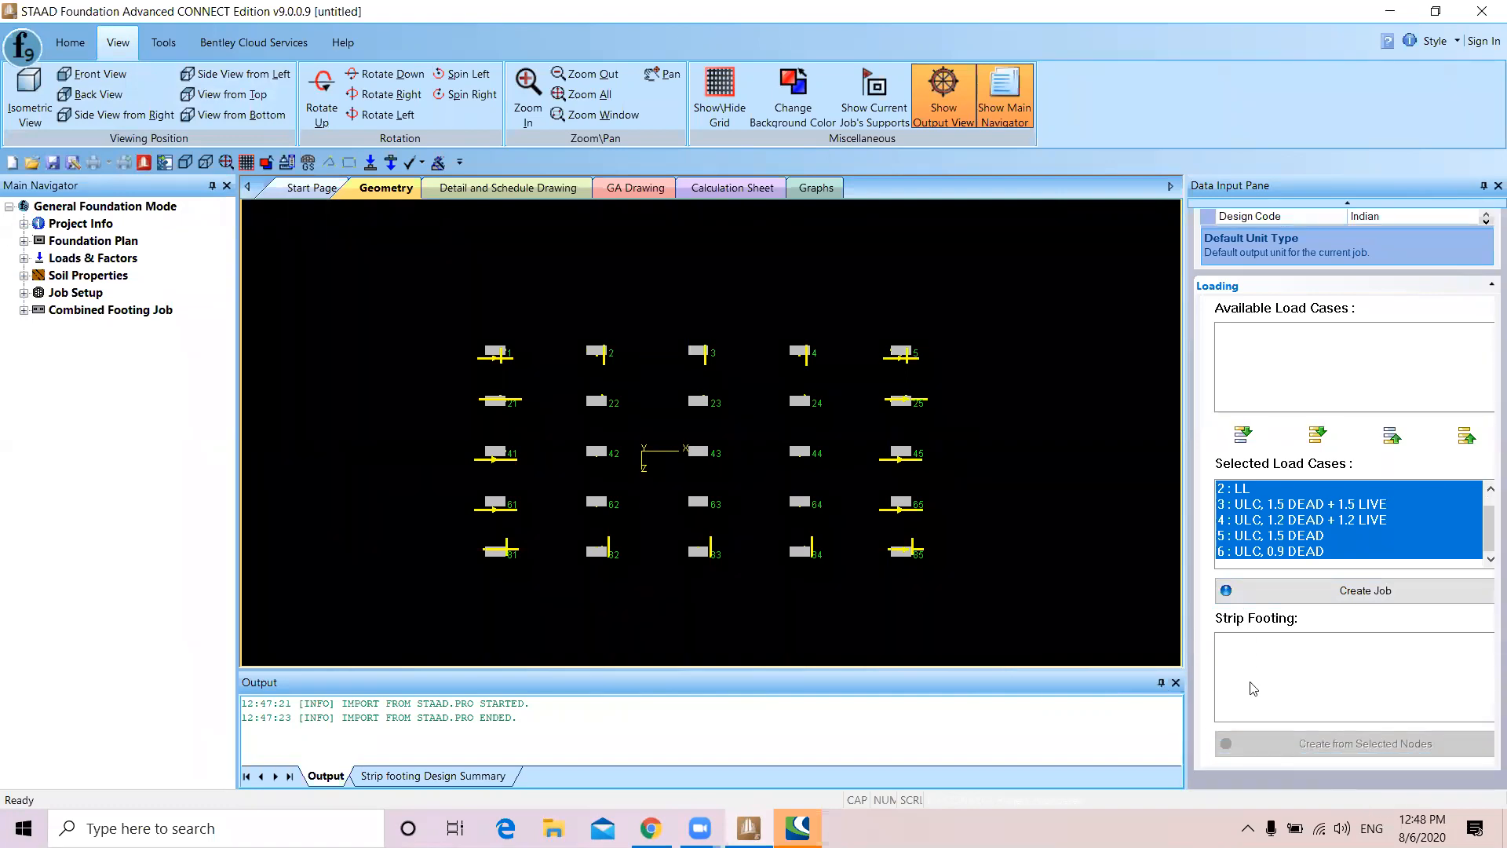
{"action": "left_click_drag", "start_coordinate": [438, 306], "coordinate": [559, 600]}
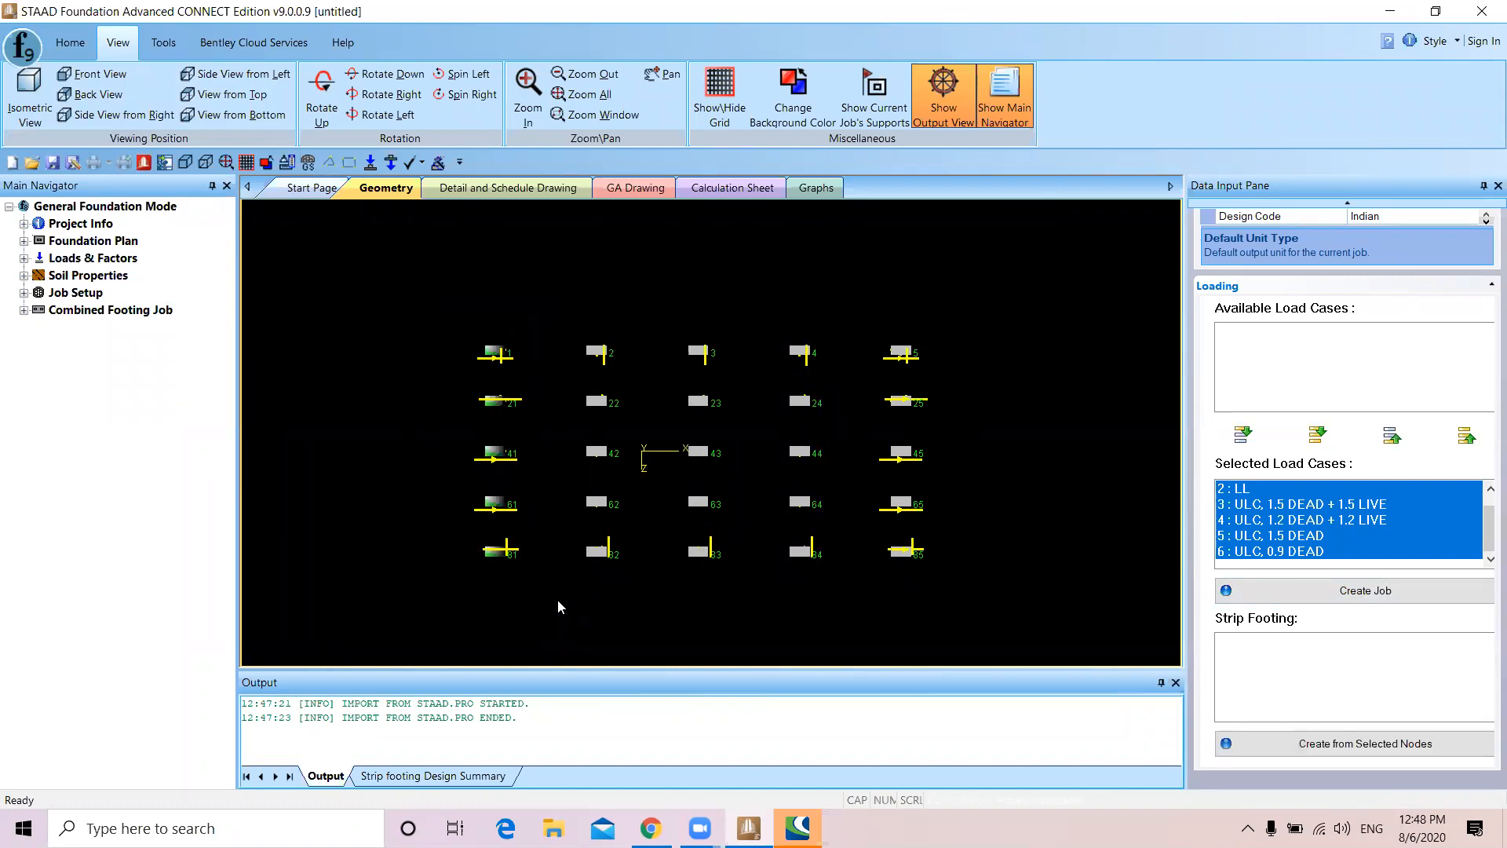
{"action": "left_click", "coordinate": [1296, 746]}
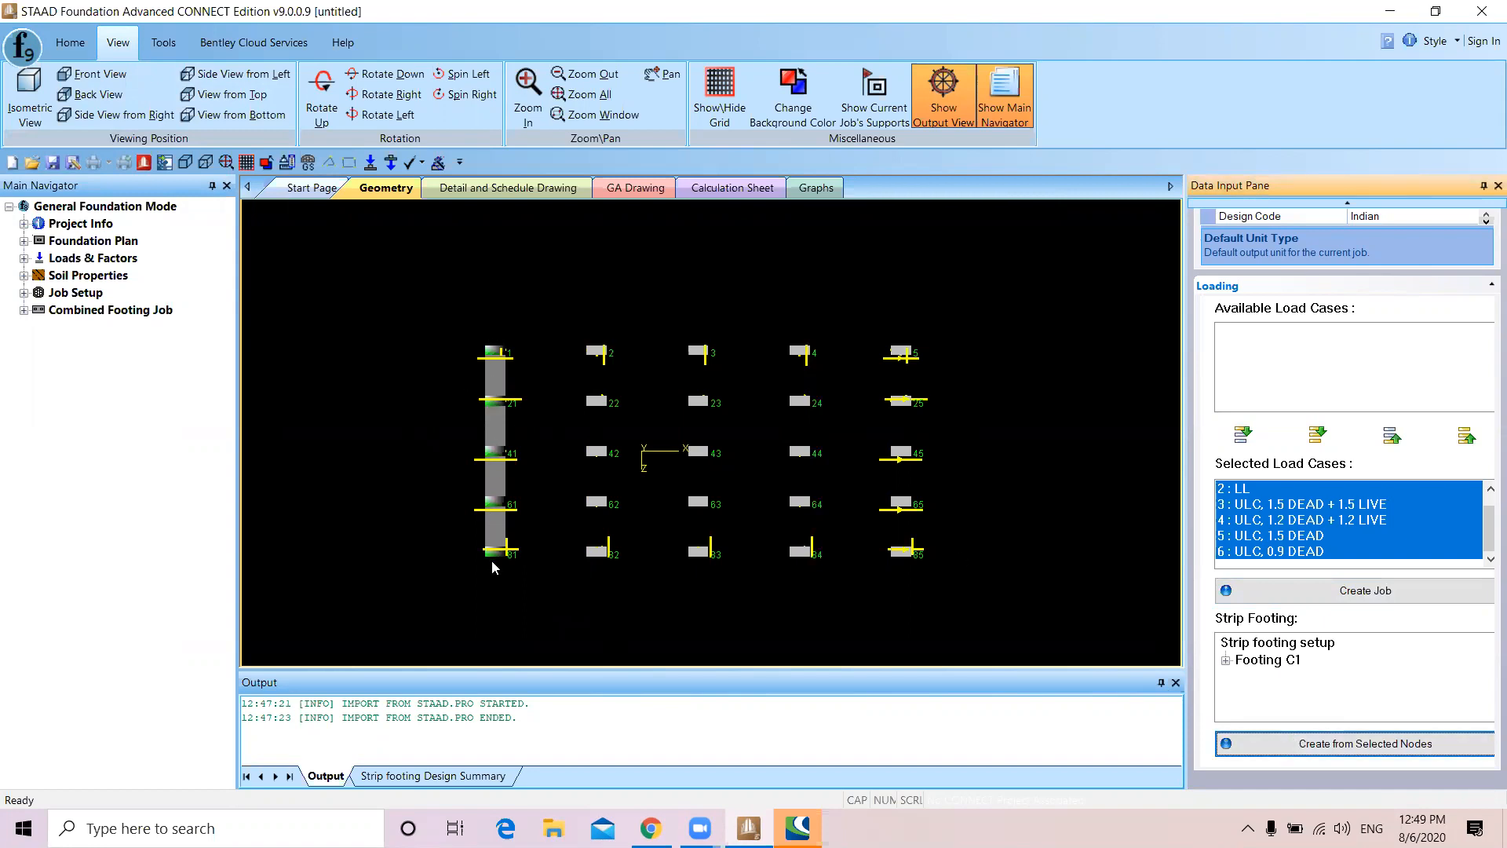
Create two separate strip footings from the second and third column lines, nodes 2 to 82 and nodes 3 to 83
{"action": "left_click_drag", "start_coordinate": [562, 325], "coordinate": [619, 592]}
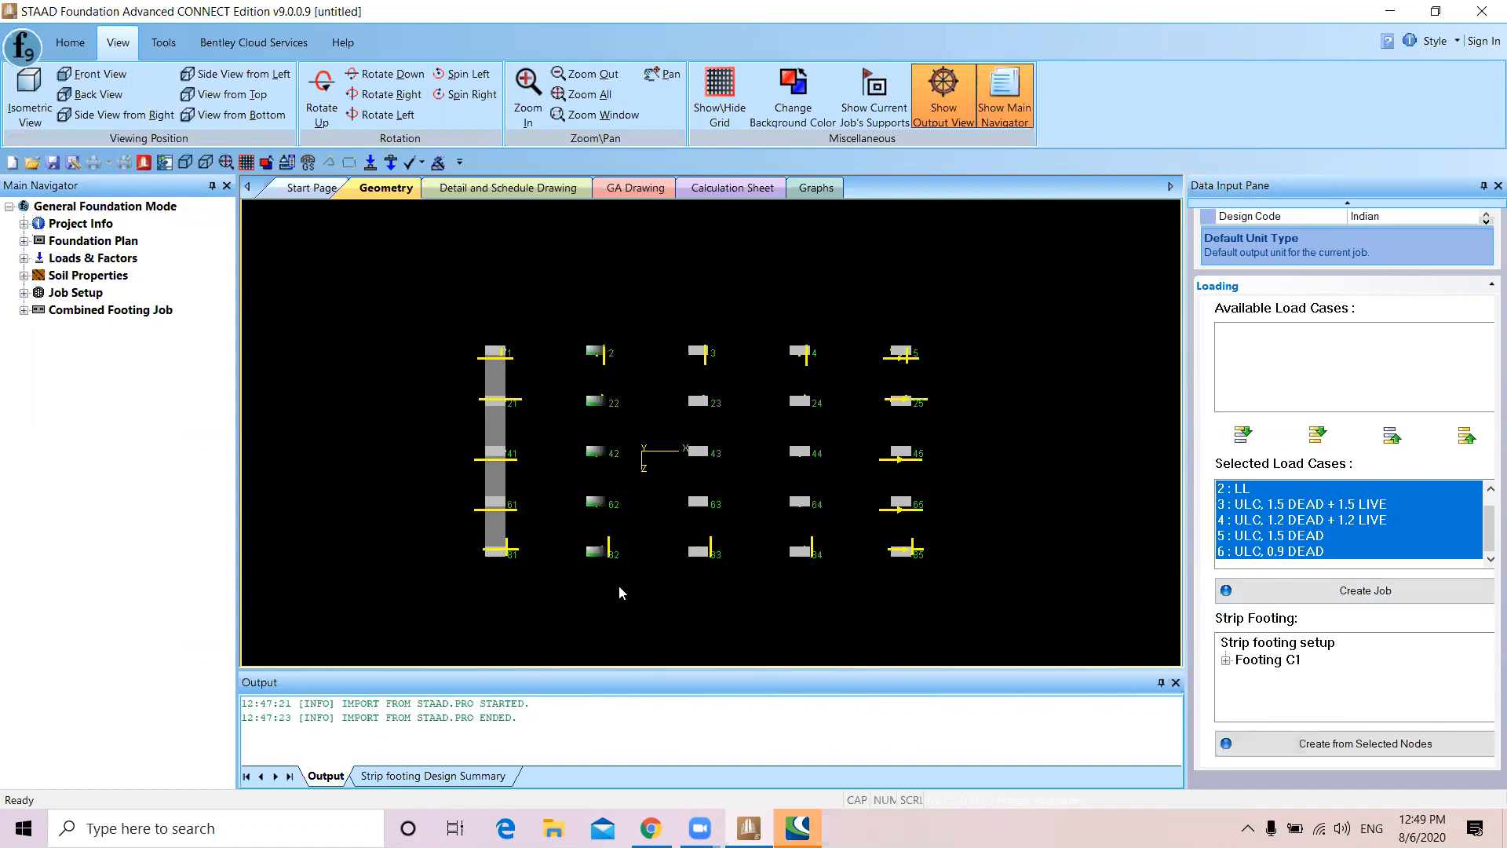
{"action": "left_click", "coordinate": [1350, 744]}
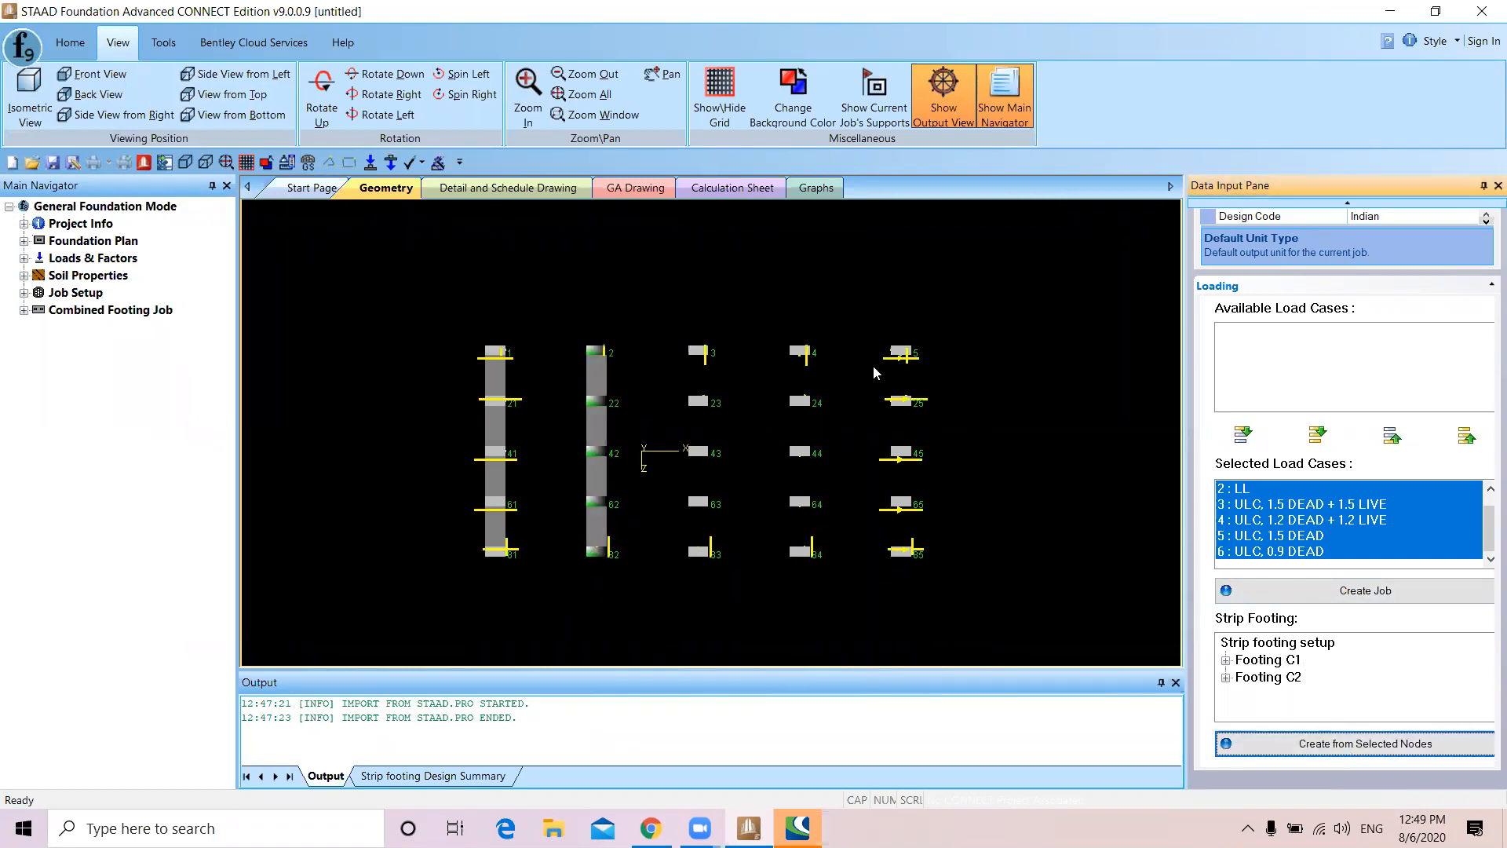
{"action": "left_click_drag", "start_coordinate": [676, 322], "coordinate": [736, 559]}
{"action": "left_click", "coordinate": [1445, 742]}
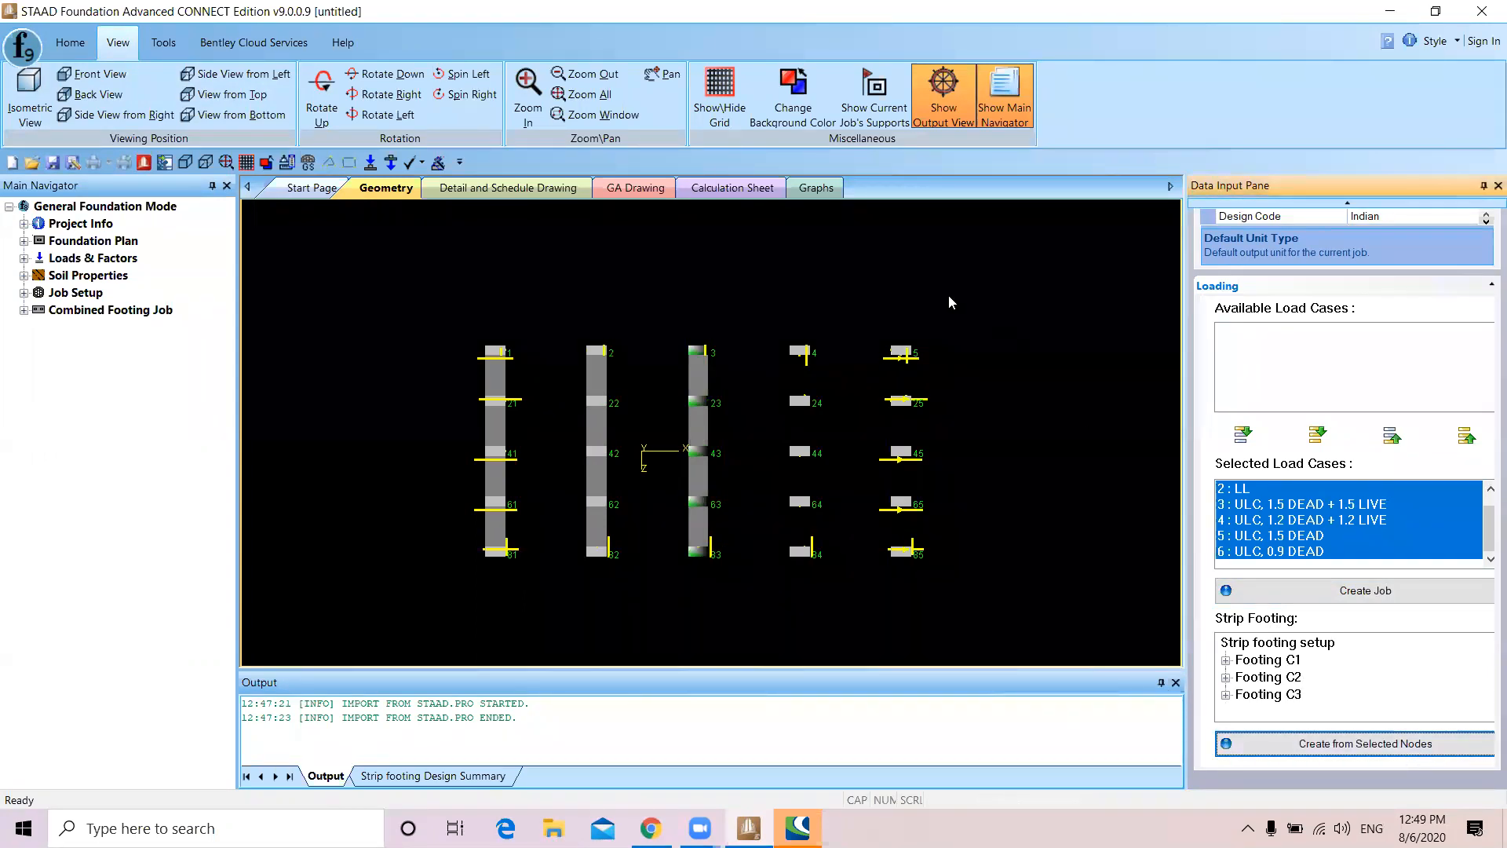
Create two separate strip footings from the fourth and fifth column lines, nodes 4 to 84 and nodes 5 to 85
{"action": "left_click_drag", "start_coordinate": [789, 314], "coordinate": [839, 591]}
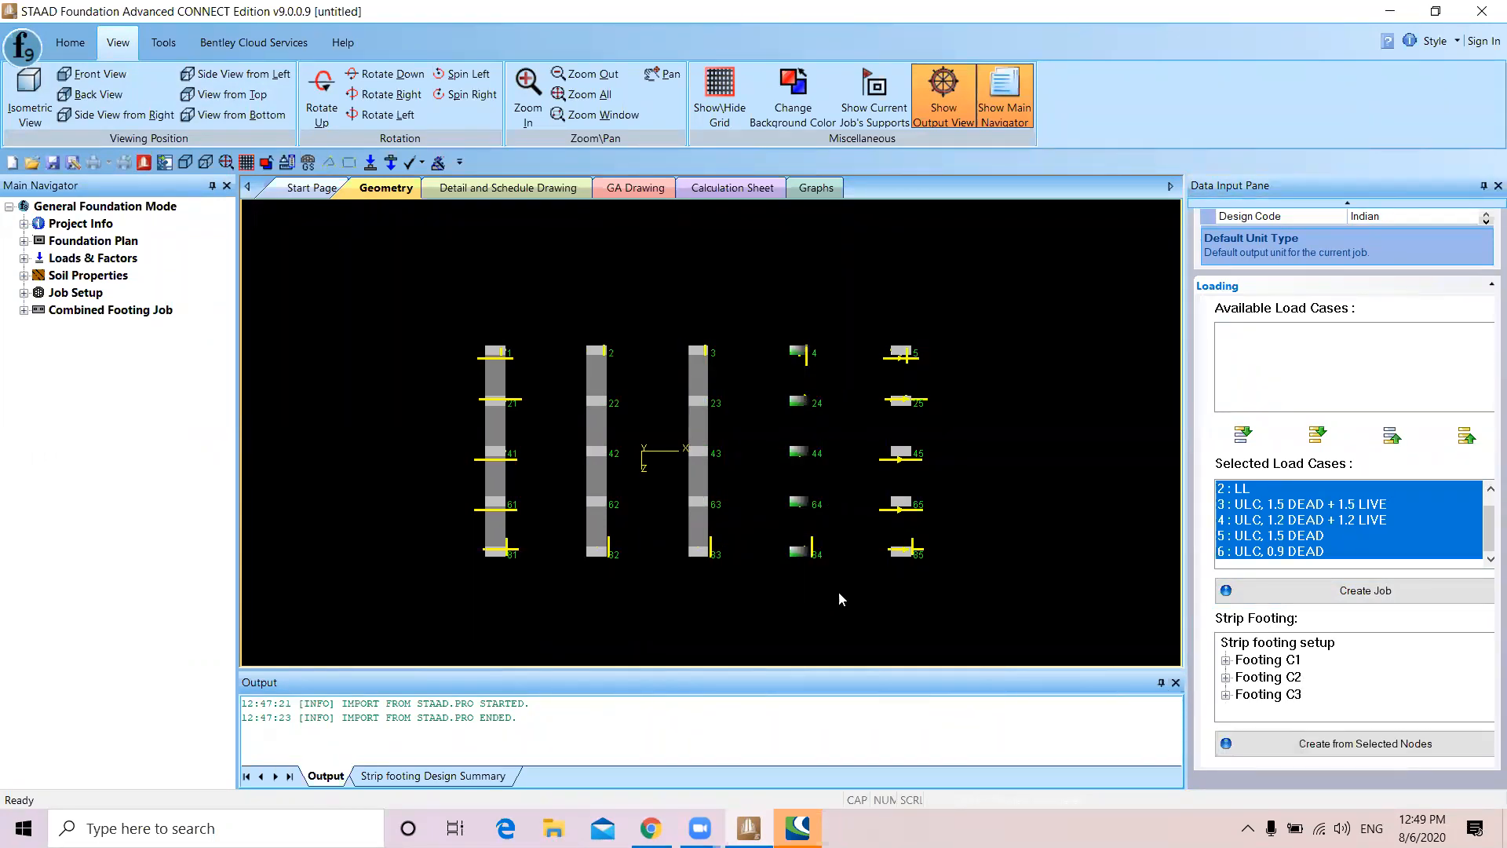
{"action": "left_click", "coordinate": [1449, 744]}
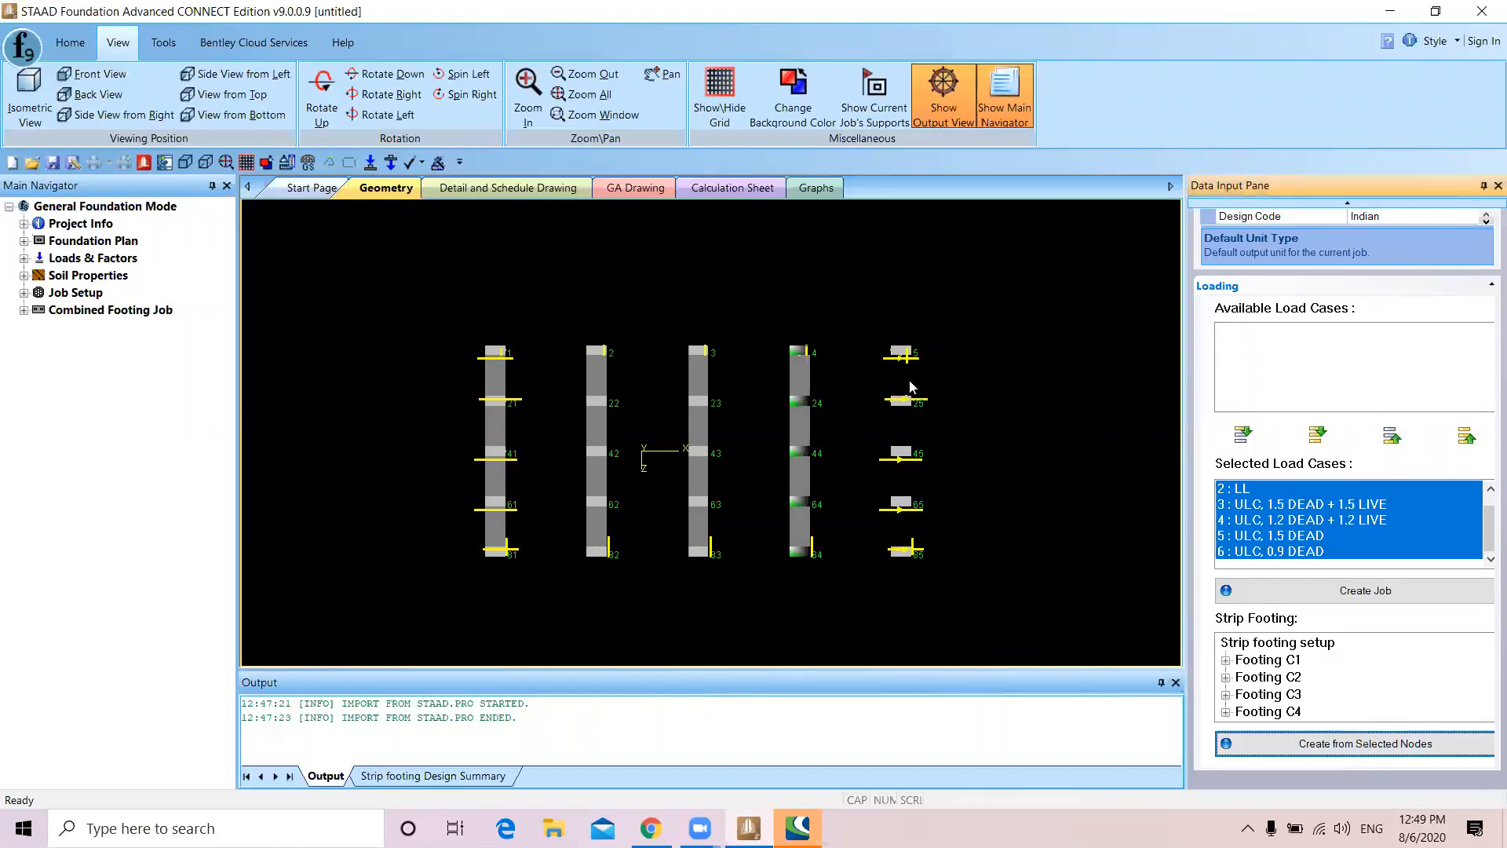
{"action": "left_click_drag", "start_coordinate": [864, 325], "coordinate": [967, 606]}
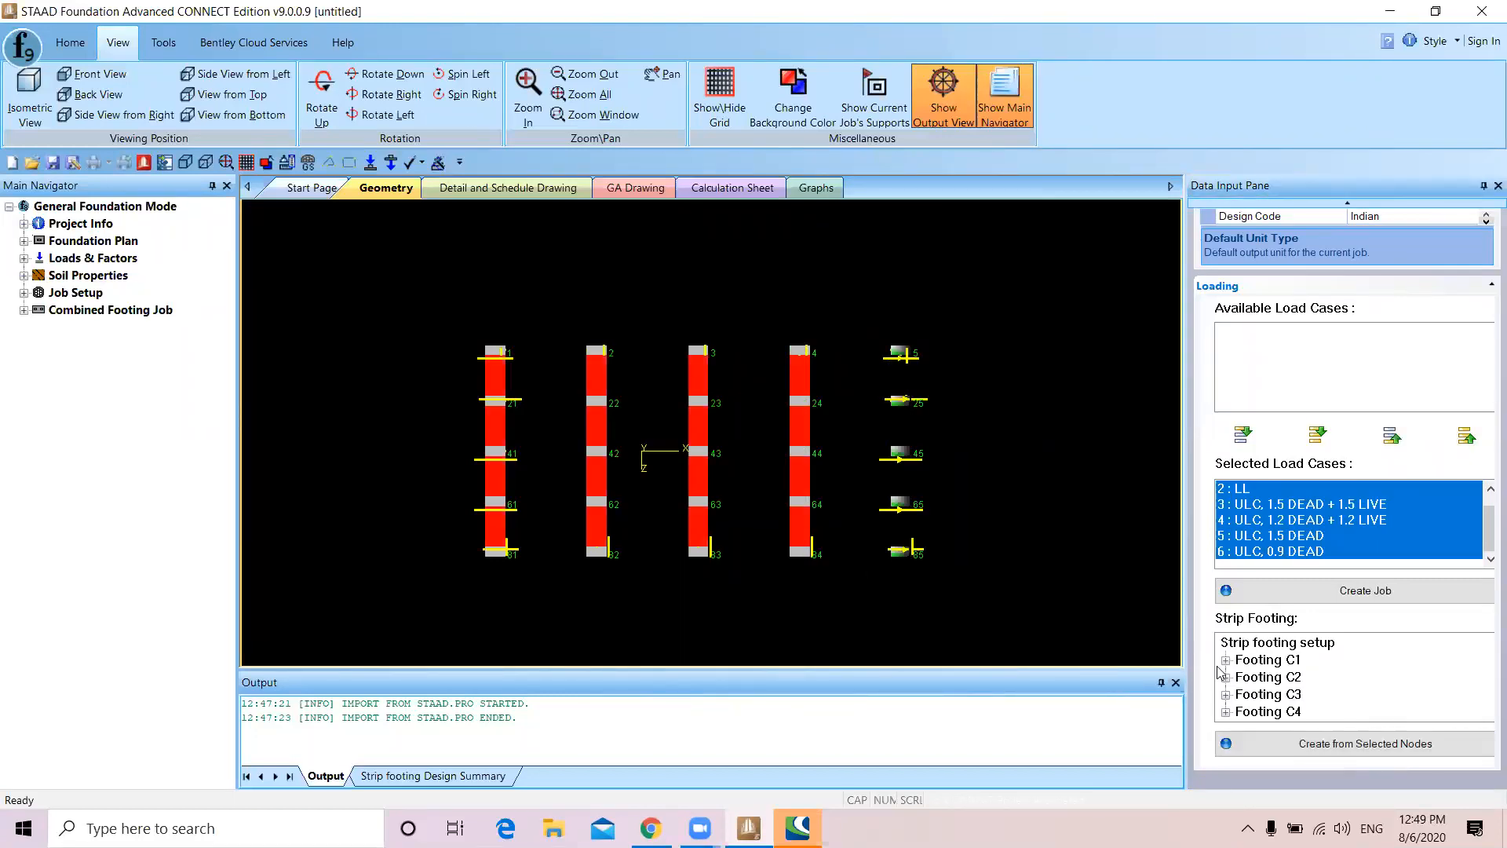
{"action": "left_click", "coordinate": [1391, 740]}
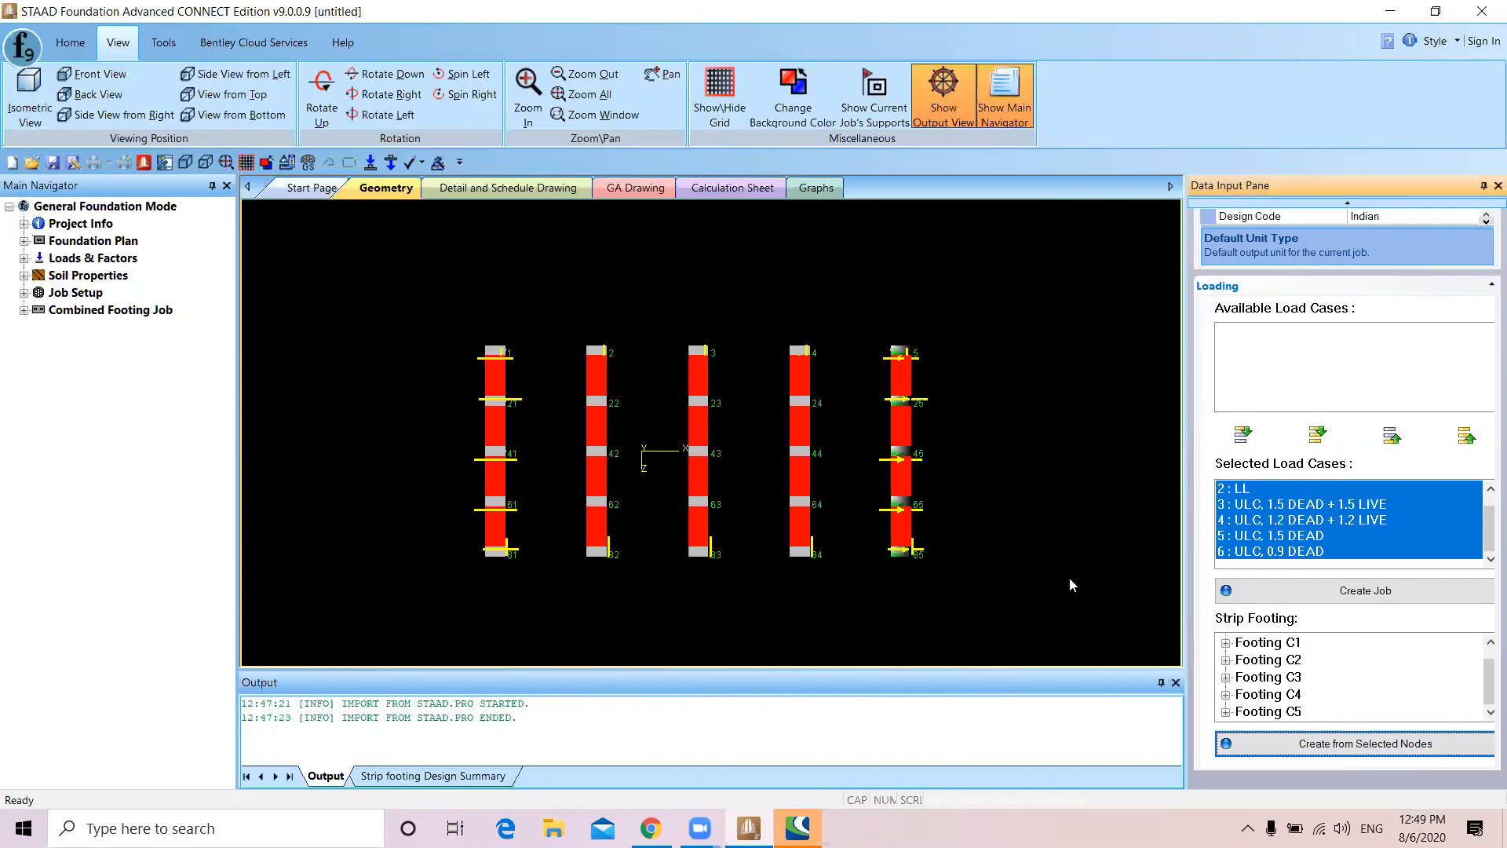
{"action": "scroll", "coordinate": [707, 534], "scroll_direction": "up", "scroll_amount": 2}
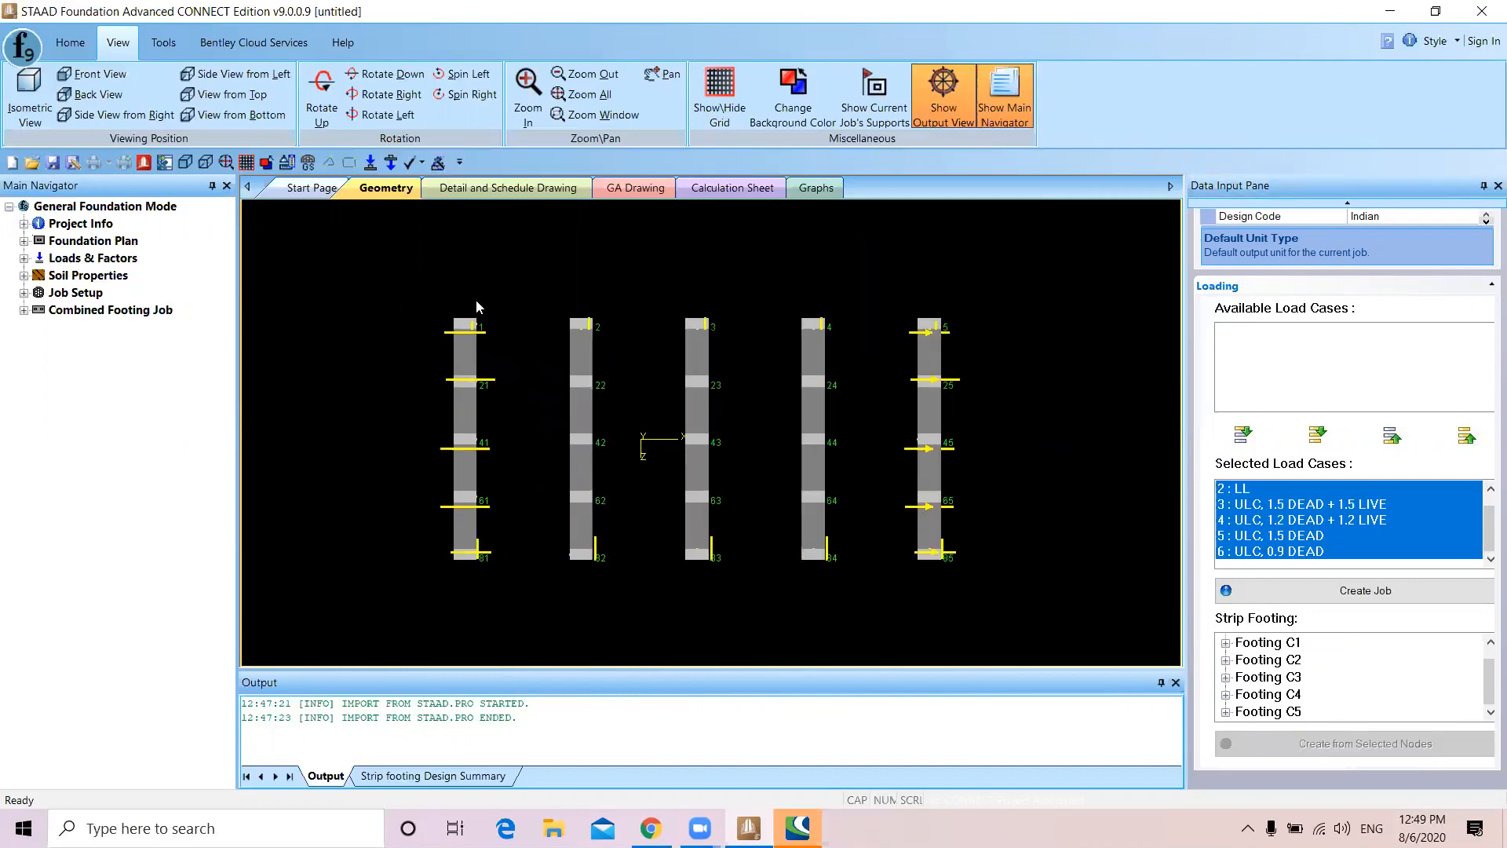
{"action": "left_click_drag", "start_coordinate": [444, 304], "coordinate": [1098, 361]}
{"action": "left_click", "coordinate": [1075, 462]}
Open the combined footing's Concrete & Reinforcement design parameters and set the unit weight of concrete to 25 kN/m3
{"action": "left_click", "coordinate": [25, 310]}
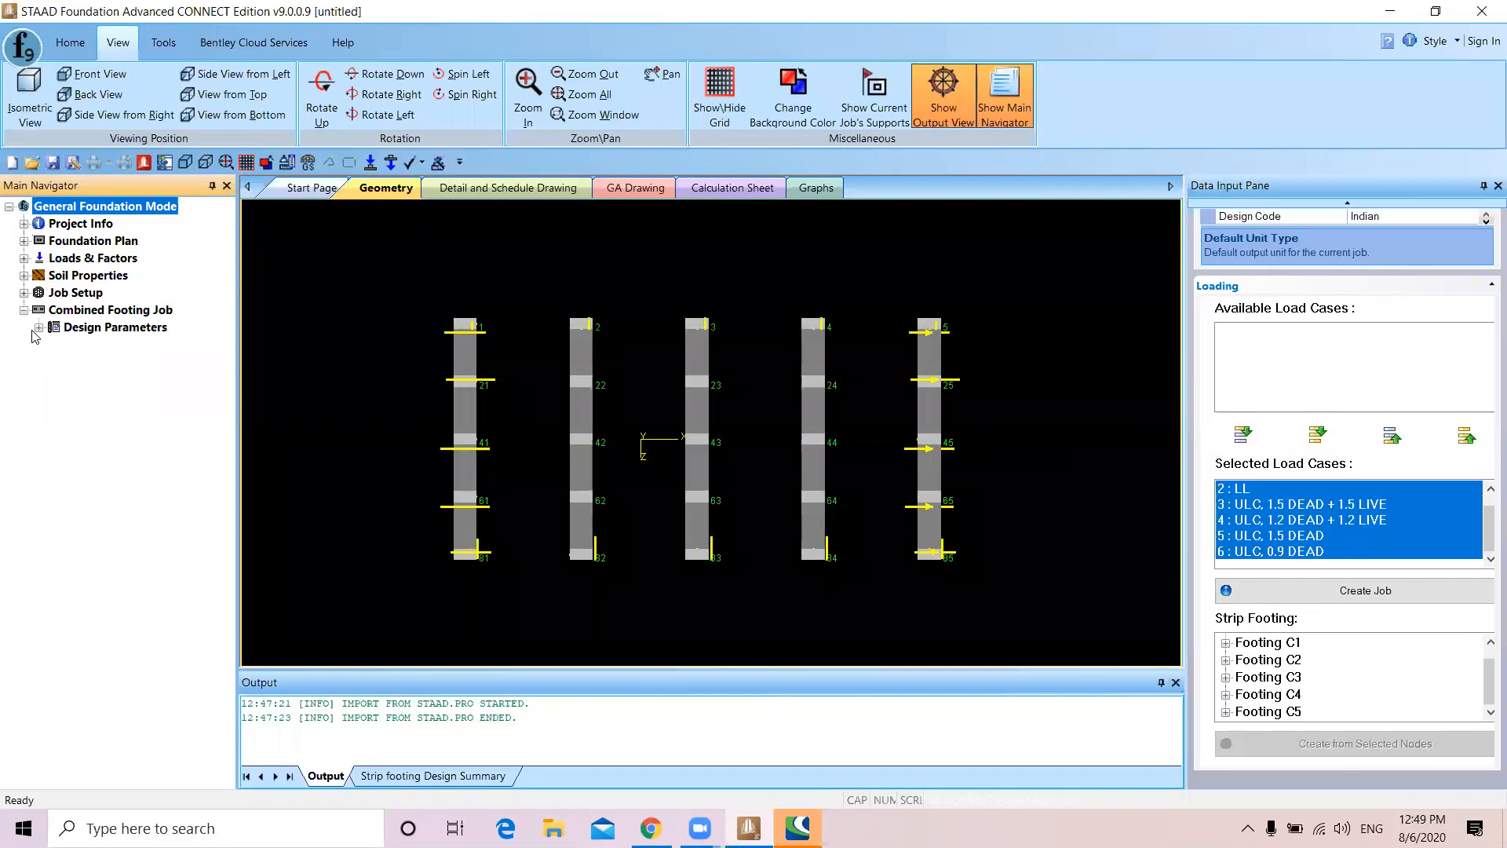
{"action": "left_click", "coordinate": [38, 328]}
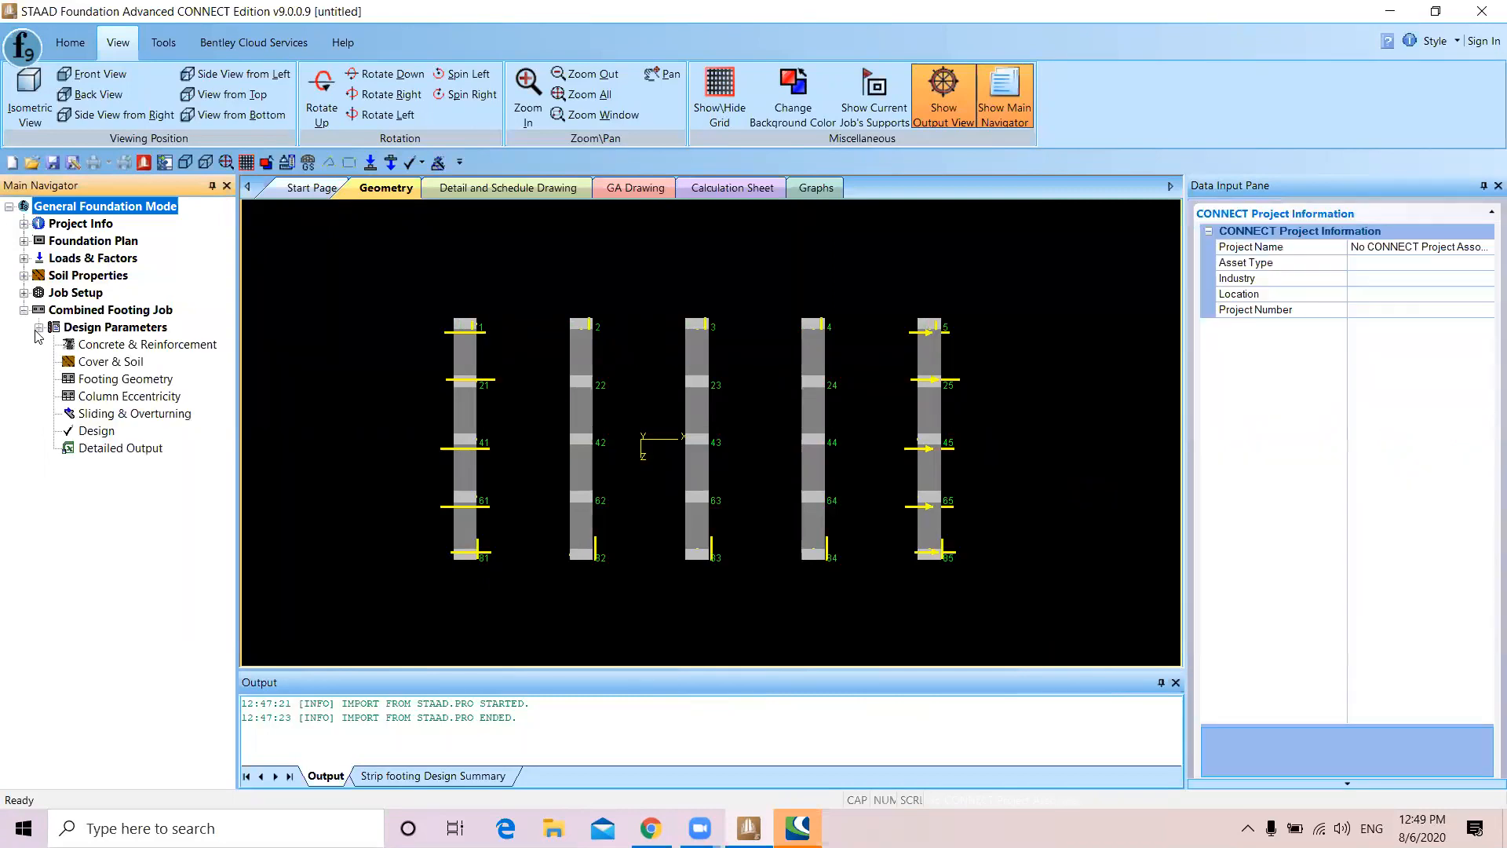
{"action": "left_click", "coordinate": [134, 348]}
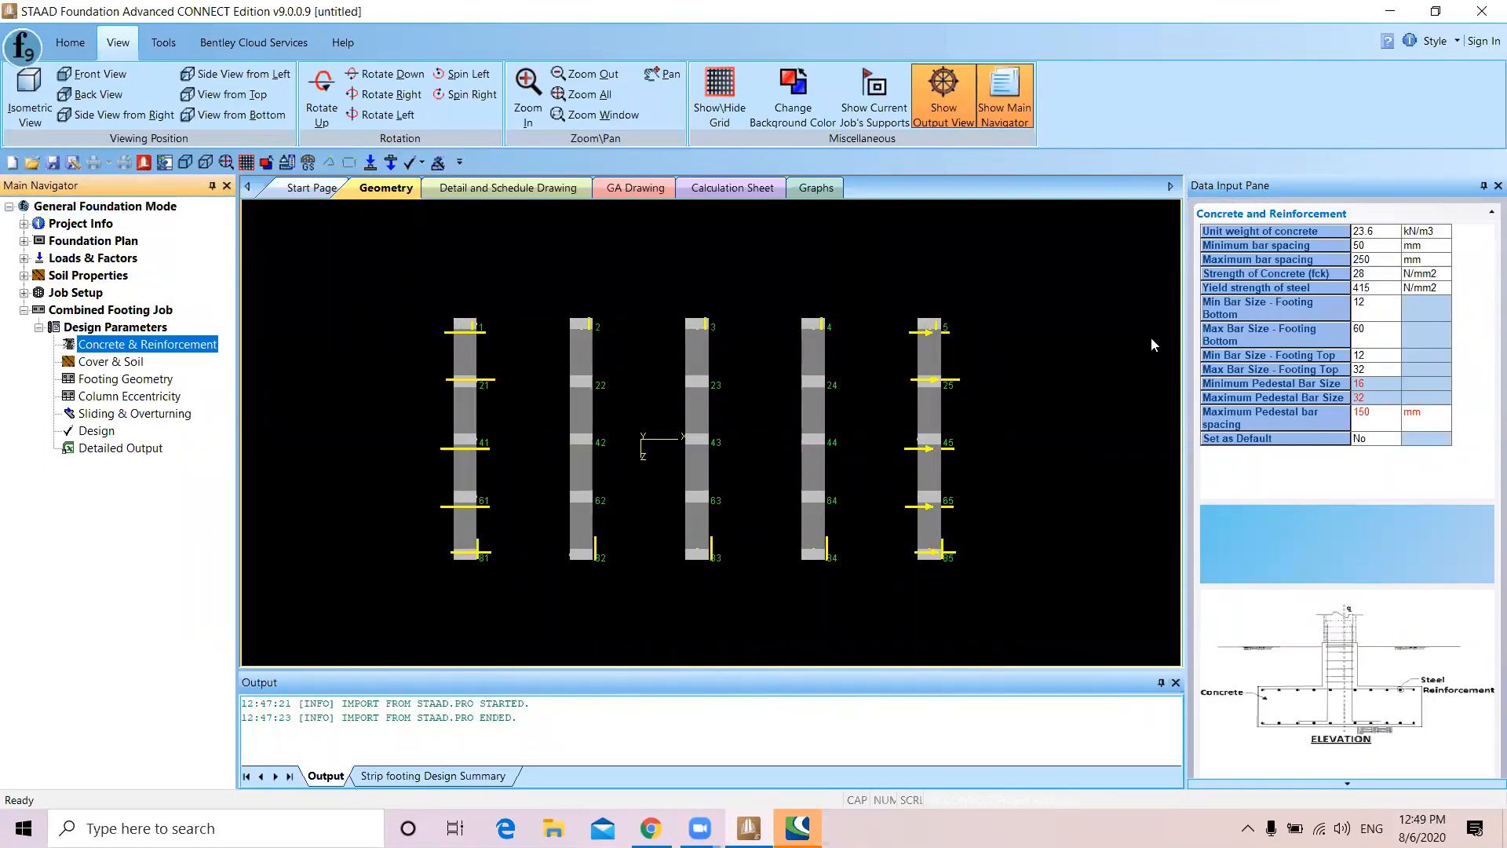
{"action": "left_click", "coordinate": [1391, 230]}
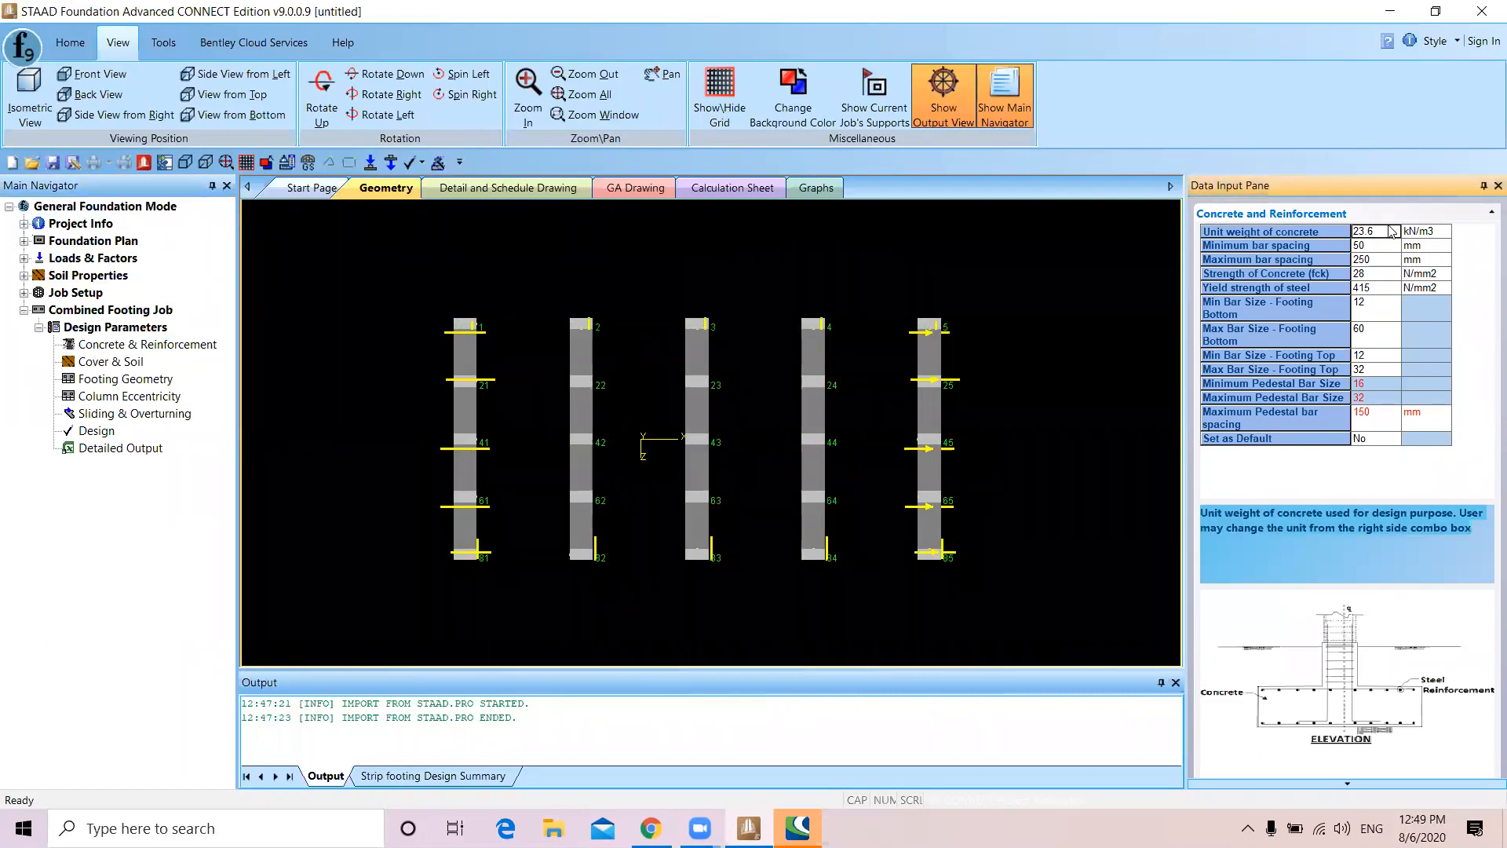
{"action": "type", "text": "25"}
Set the minimum bar spacing to 150 mm and the maximum bar spacing to 350 mm
{"action": "left_click", "coordinate": [1371, 244]}
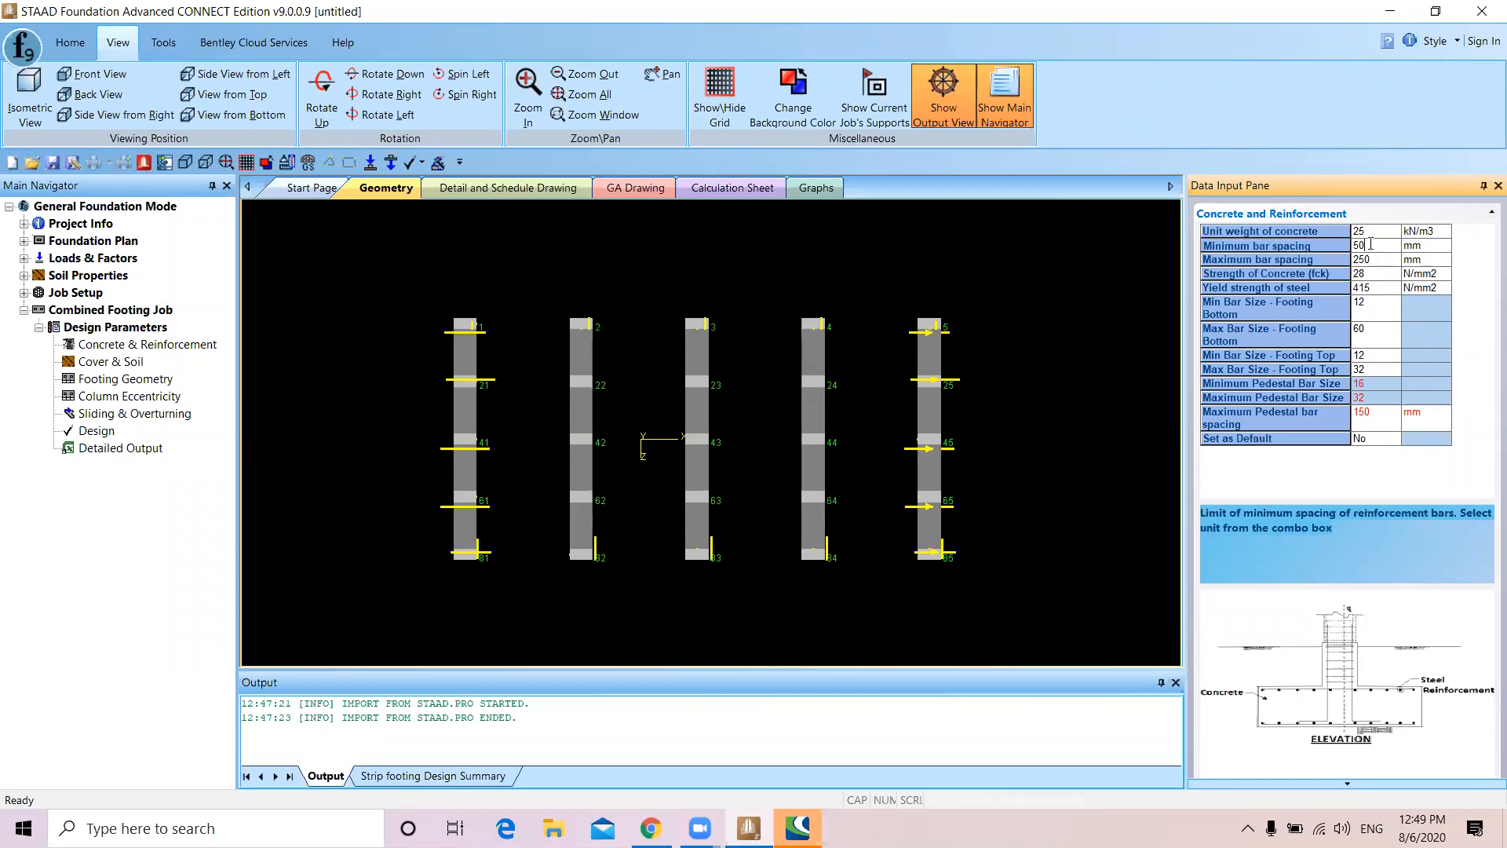
{"action": "key", "text": "Left"}
{"action": "type", "text": "1"}
{"action": "left_click", "coordinate": [1385, 261]}
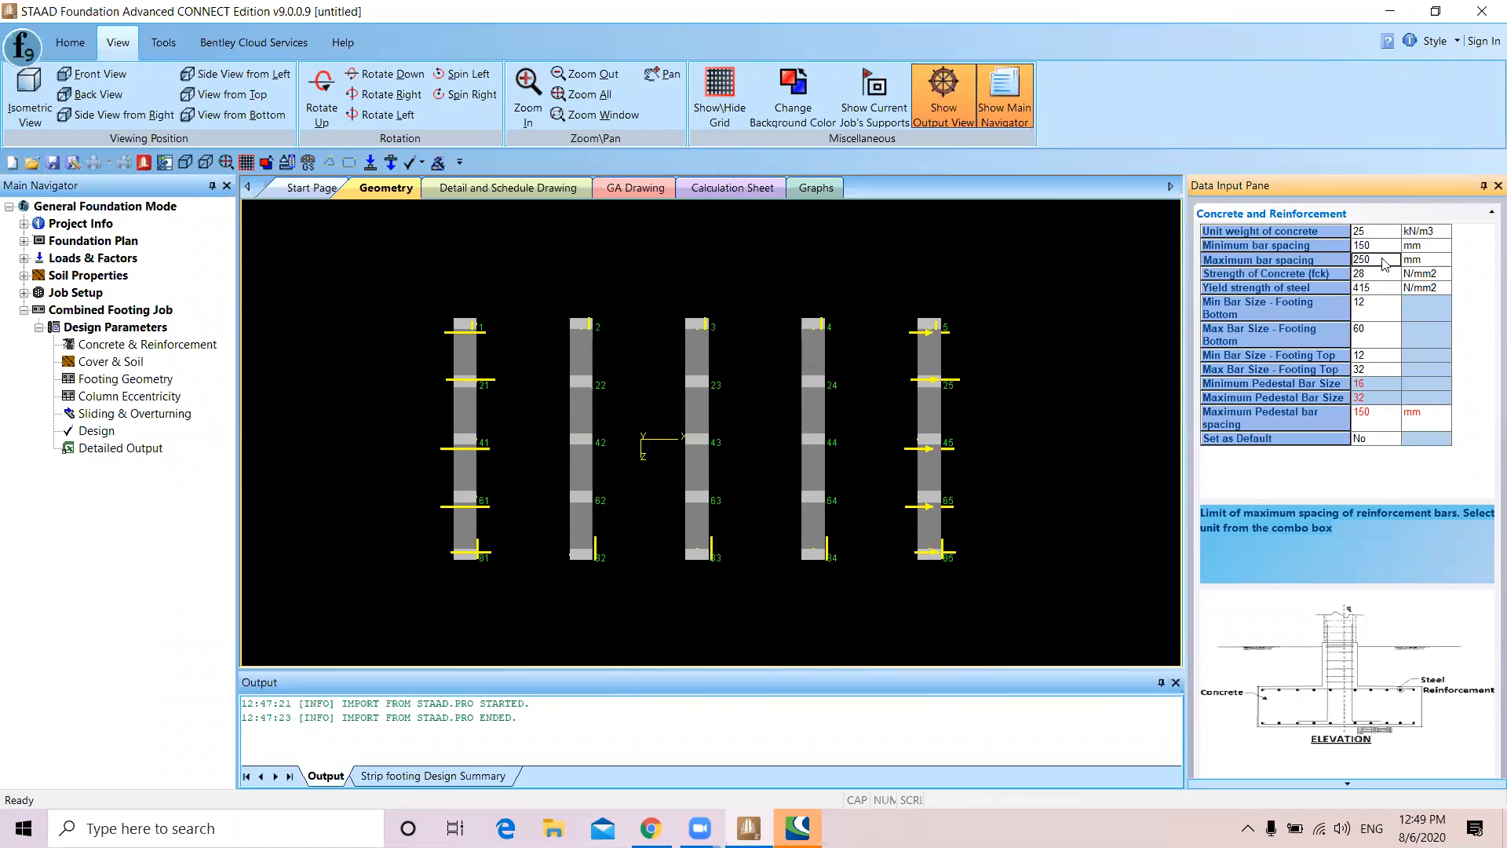
{"action": "type", "text": "350"}
Set the yield strength of steel to 500 N/mm2
{"action": "left_click", "coordinate": [1371, 288]}
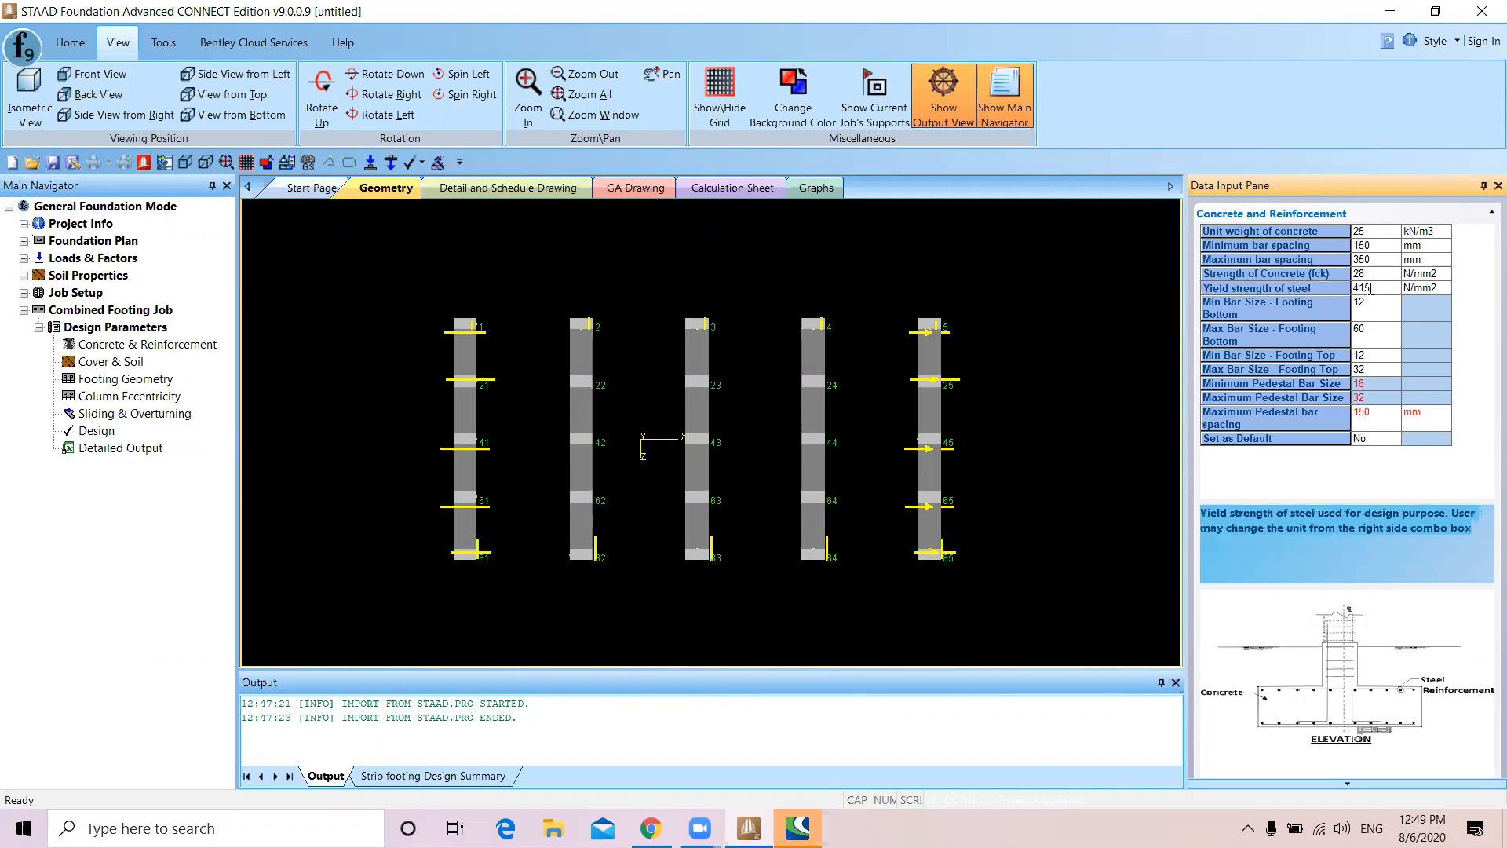
{"action": "key", "text": "BackSpace"}
{"action": "key", "text": "BackSpace"}
{"action": "type", "text": "500"}
{"action": "key", "text": "Tab"}
Review the Cover & Soil parameters and open the Footing Geometry parameters
{"action": "left_click", "coordinate": [148, 366]}
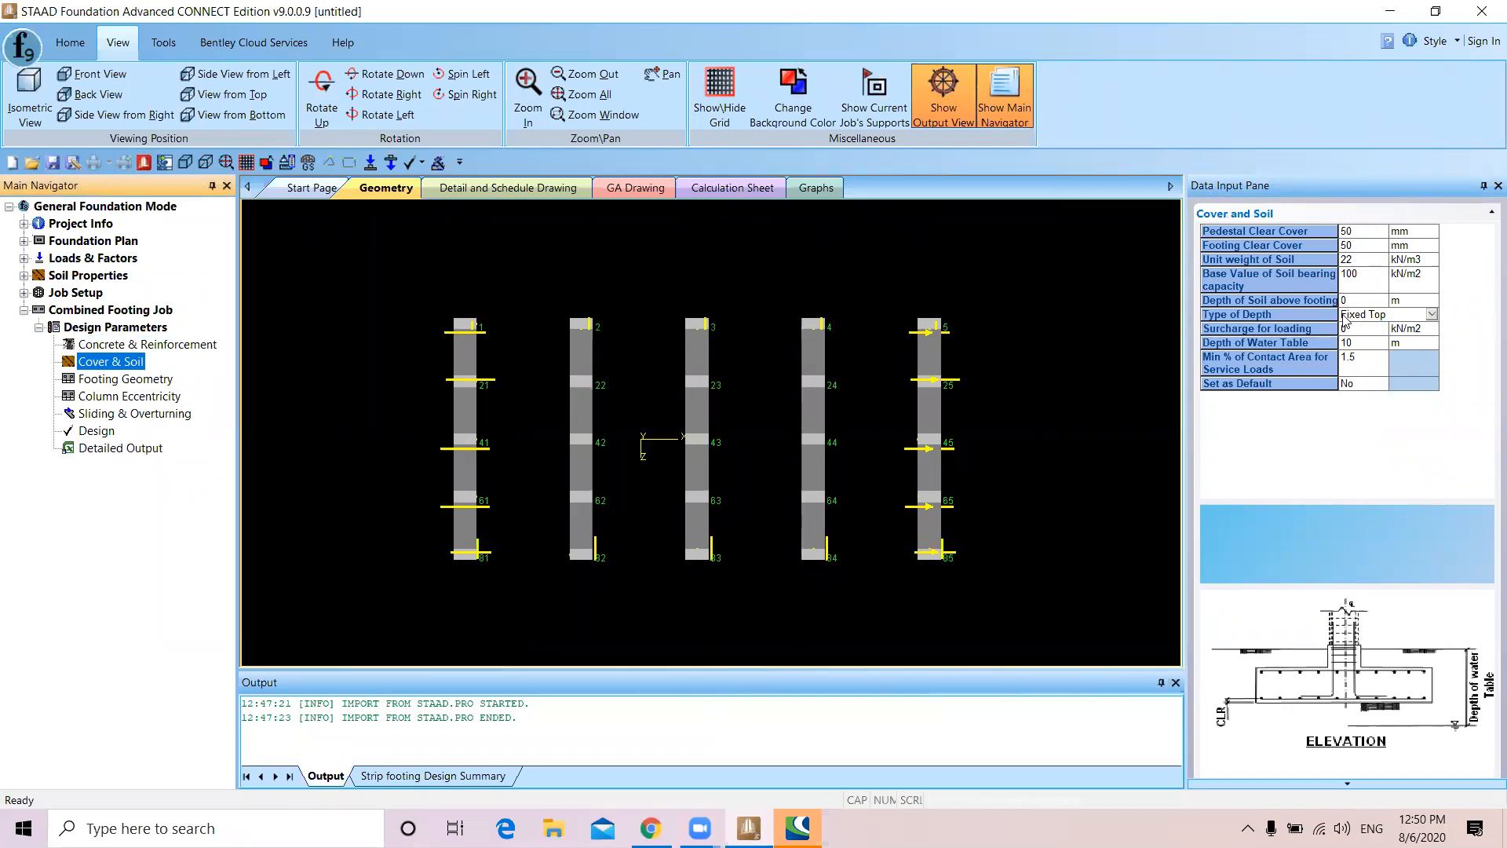
{"action": "left_click", "coordinate": [83, 378]}
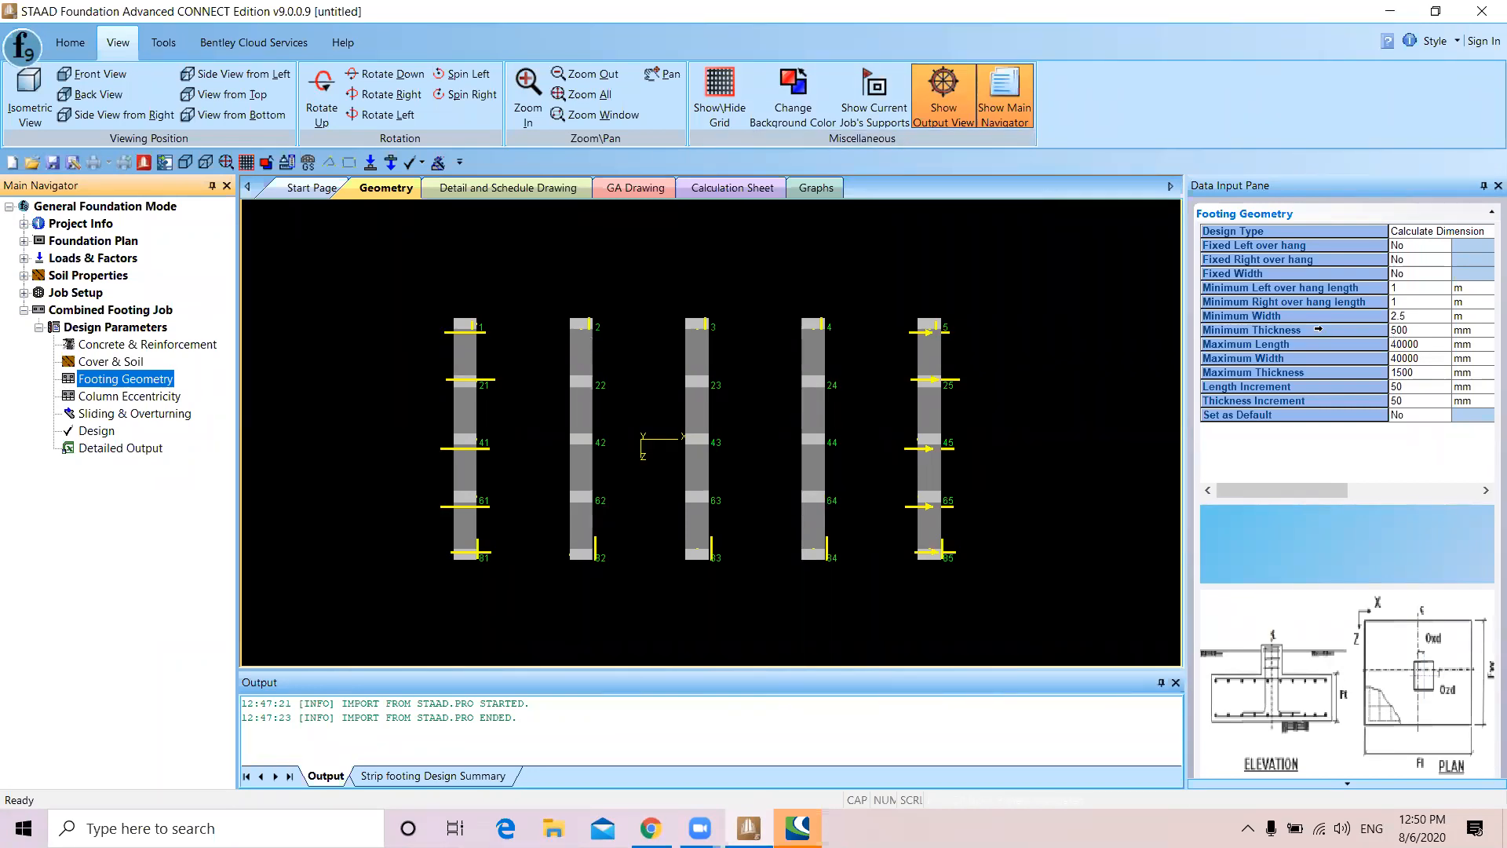
Set the footing's minimum width to 1 m
{"action": "left_click", "coordinate": [1418, 317]}
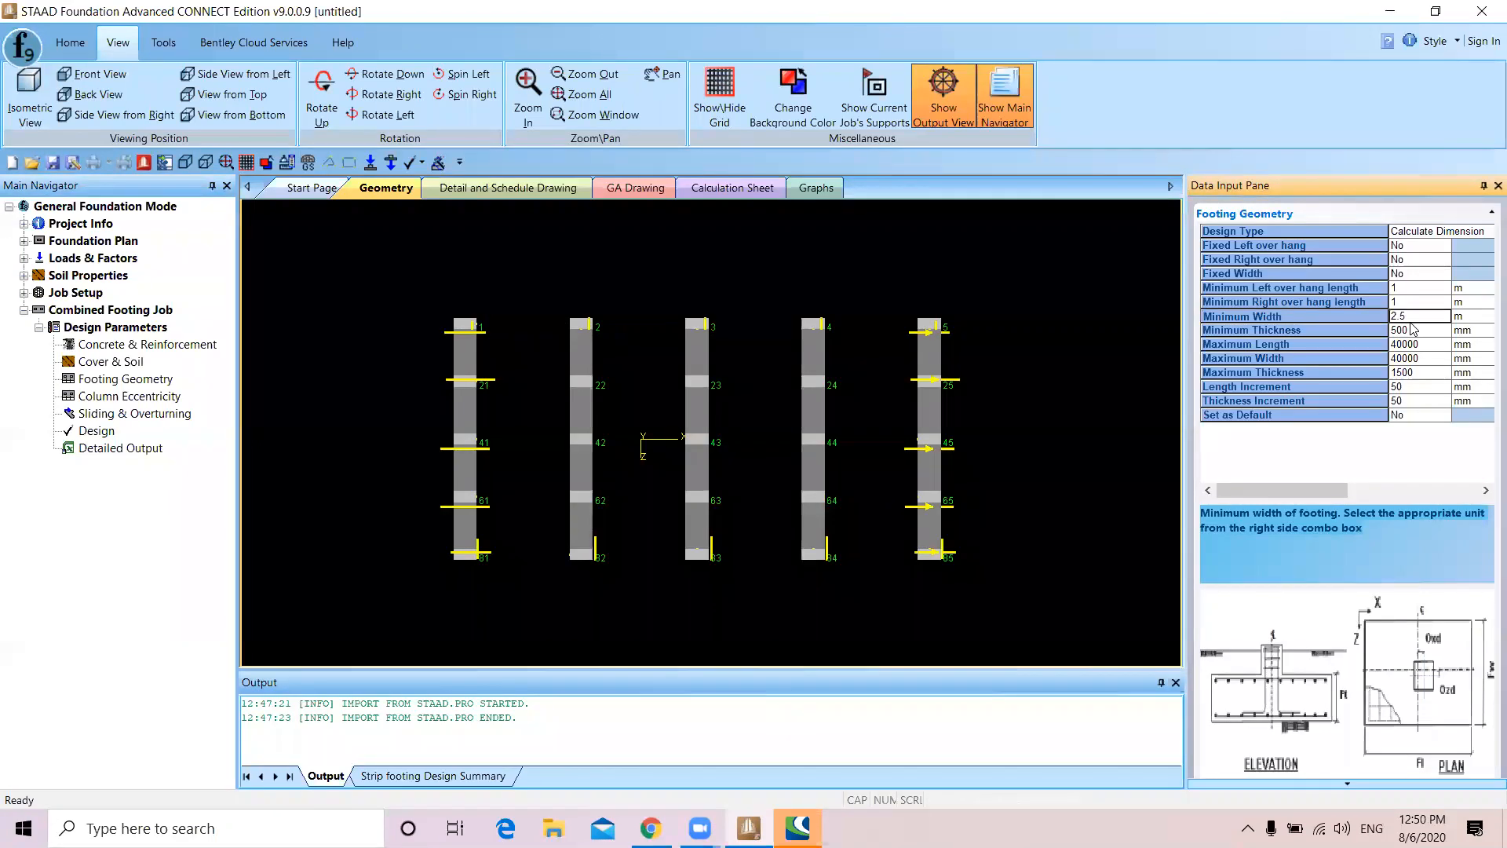
{"action": "key", "text": "BackSpace"}
{"action": "key", "text": "BackSpace"}
{"action": "key", "text": "BackSpace"}
{"action": "type", "text": "1"}
{"action": "left_click", "coordinate": [1413, 329]}
{"action": "left_click", "coordinate": [1431, 373]}
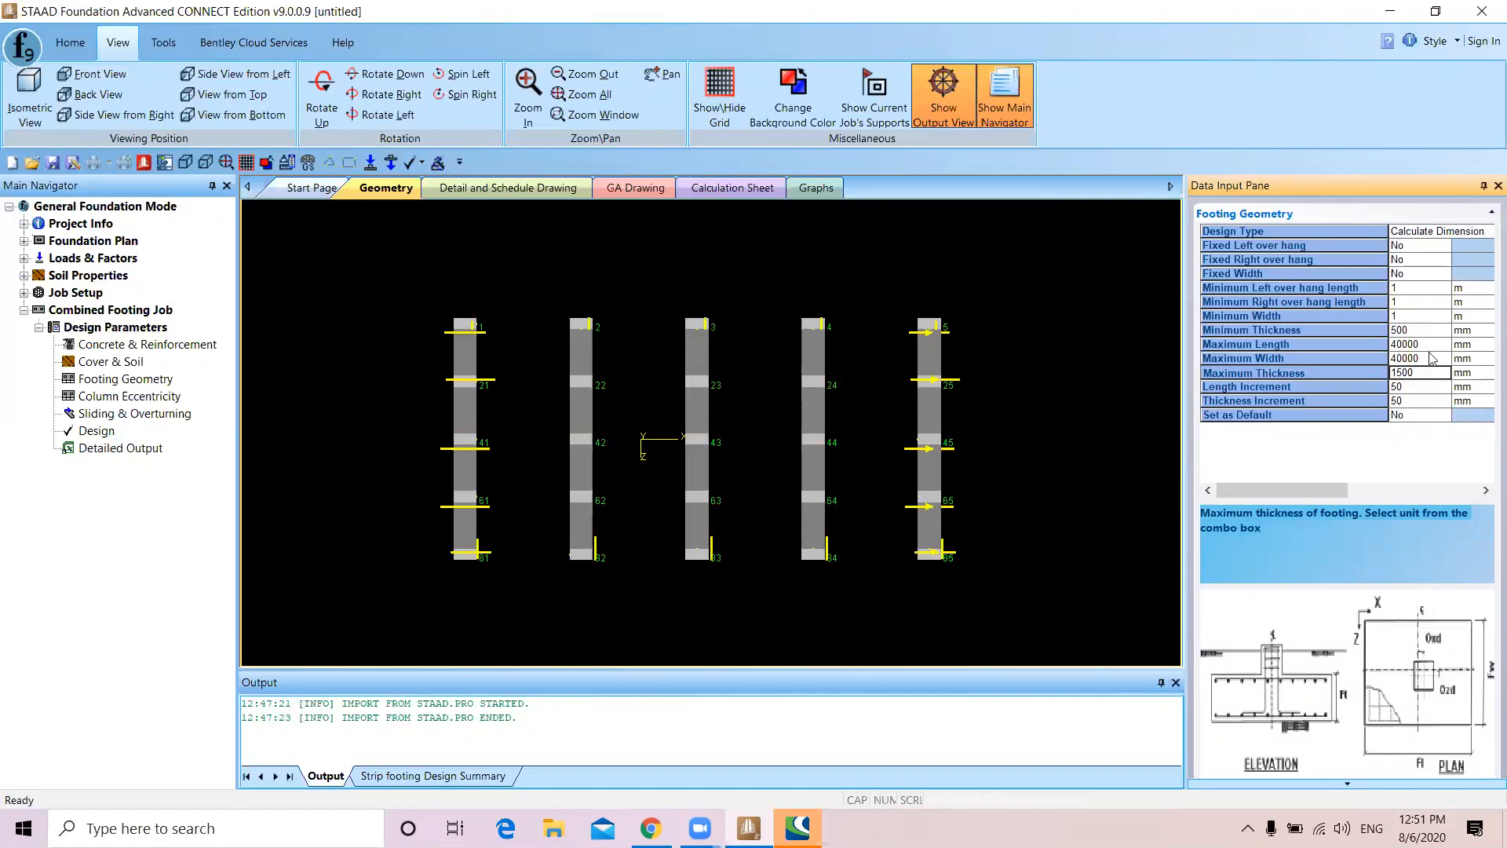
Set the footing's minimum width to 2 m
{"action": "left_click", "coordinate": [1417, 317]}
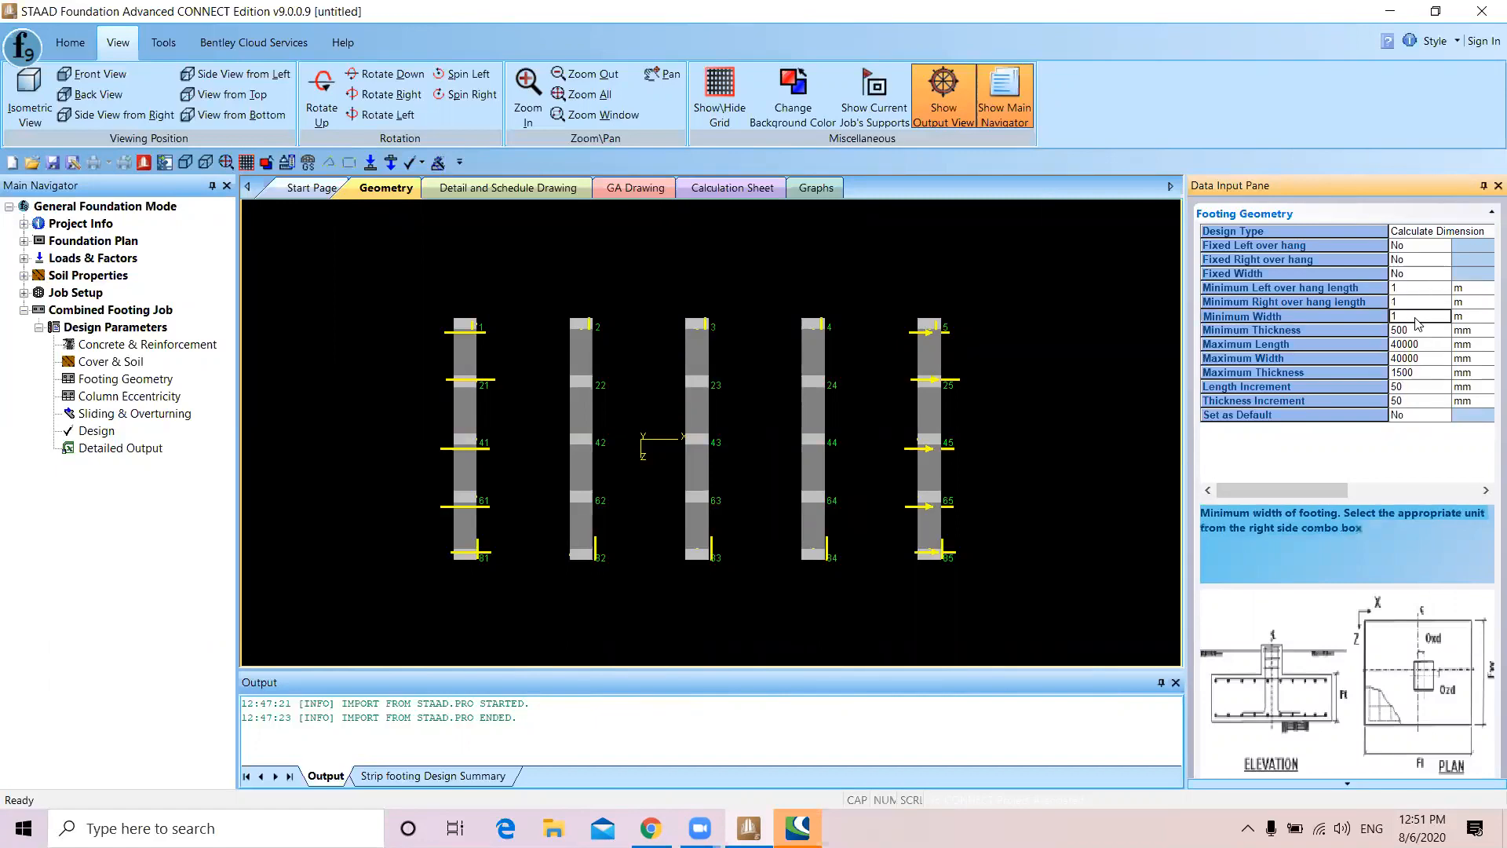
{"action": "key", "text": "BackSpace"}
{"action": "type", "text": "2"}
{"action": "left_click", "coordinate": [1417, 330]}
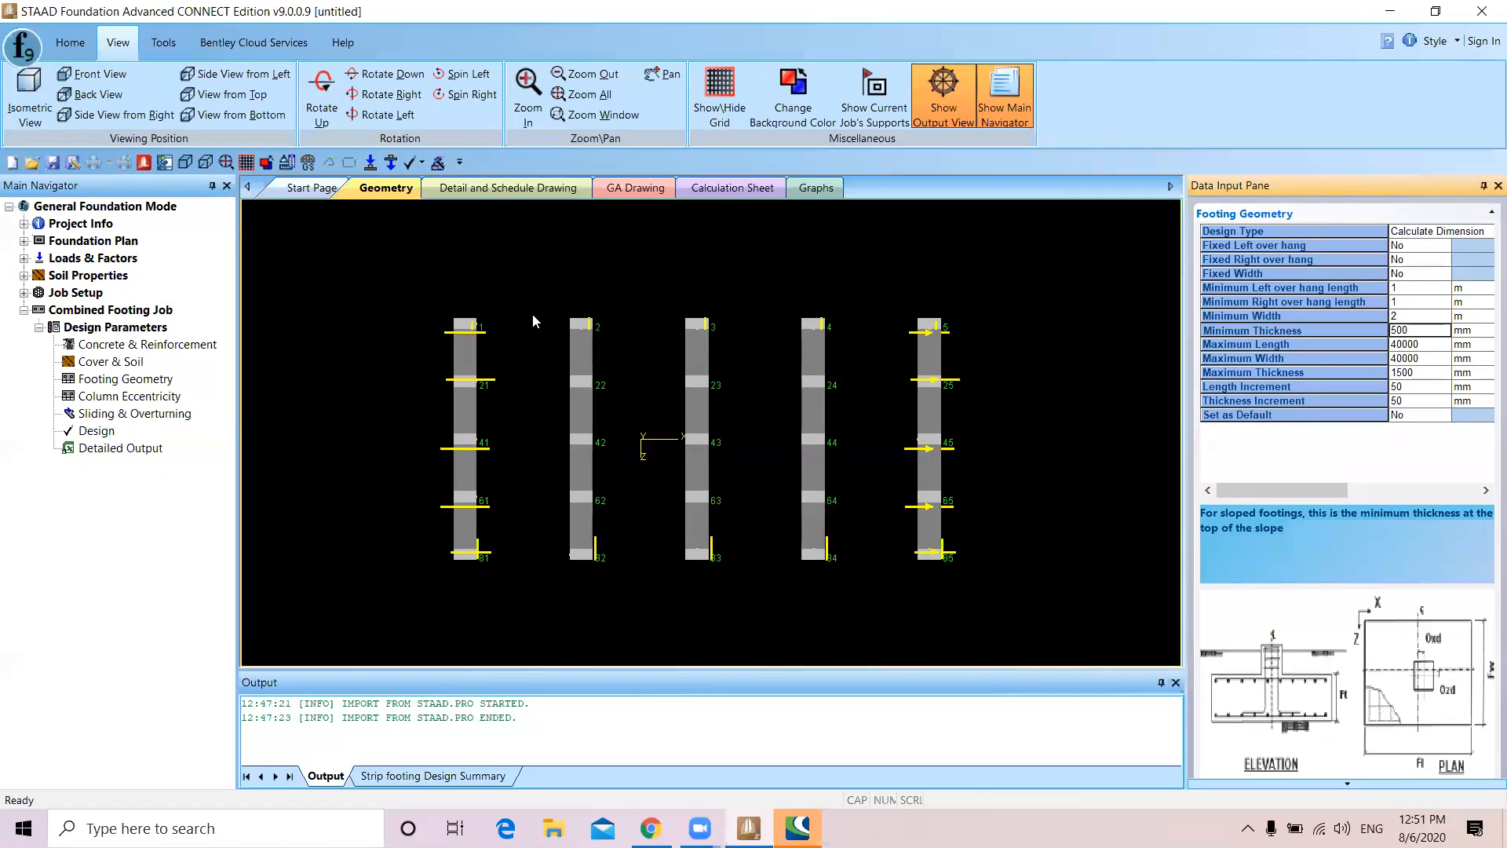
Review the Column Eccentricity offsets for the footings and the Sliding & Overturning parameters
{"action": "left_click", "coordinate": [110, 396]}
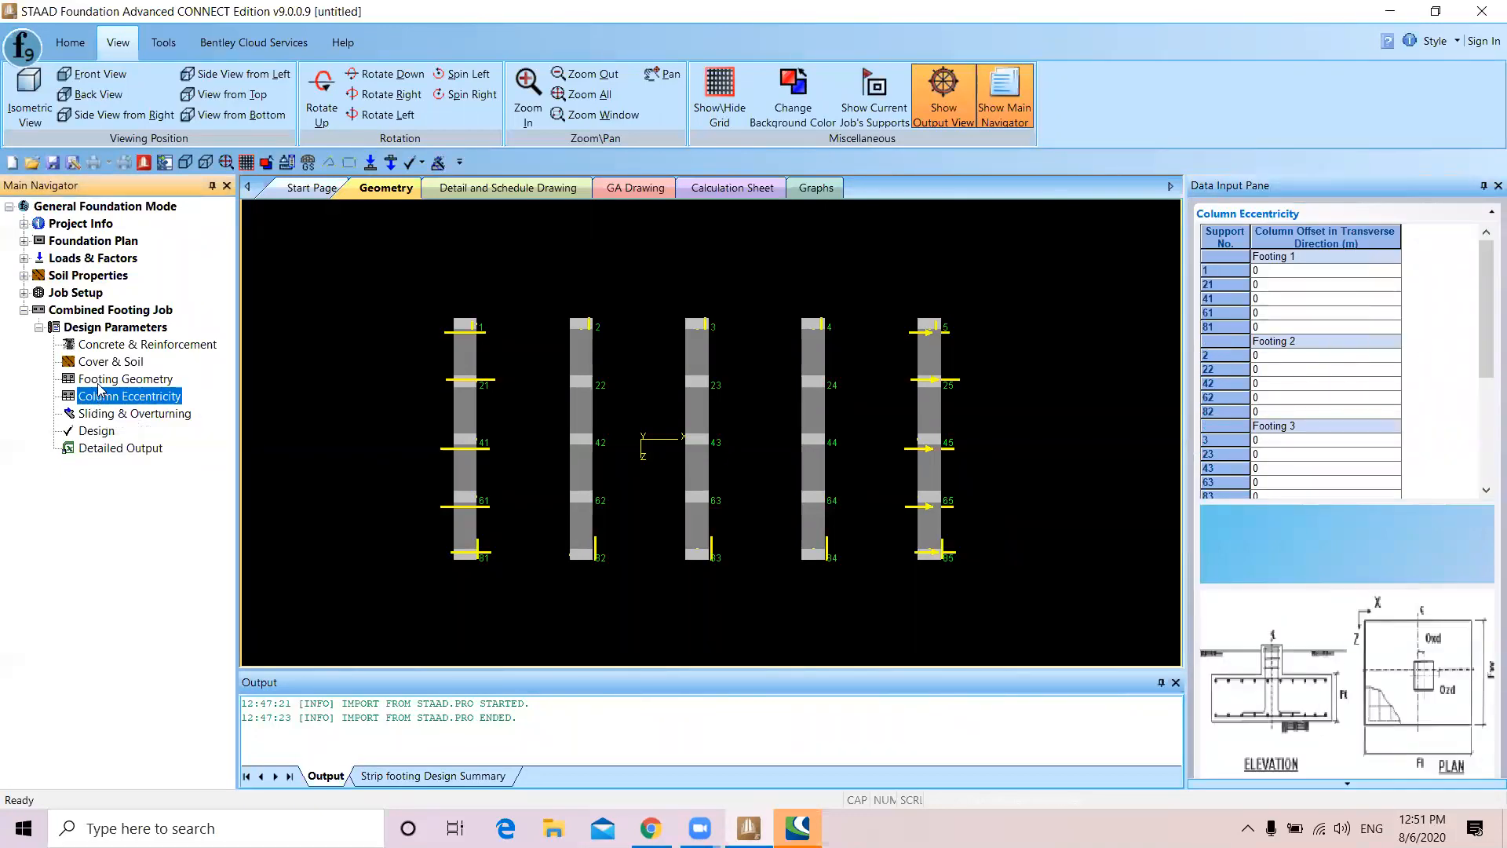
{"action": "left_click", "coordinate": [99, 380]}
{"action": "left_click", "coordinate": [102, 399]}
{"action": "scroll", "coordinate": [1297, 442], "scroll_direction": "down", "scroll_amount": 1}
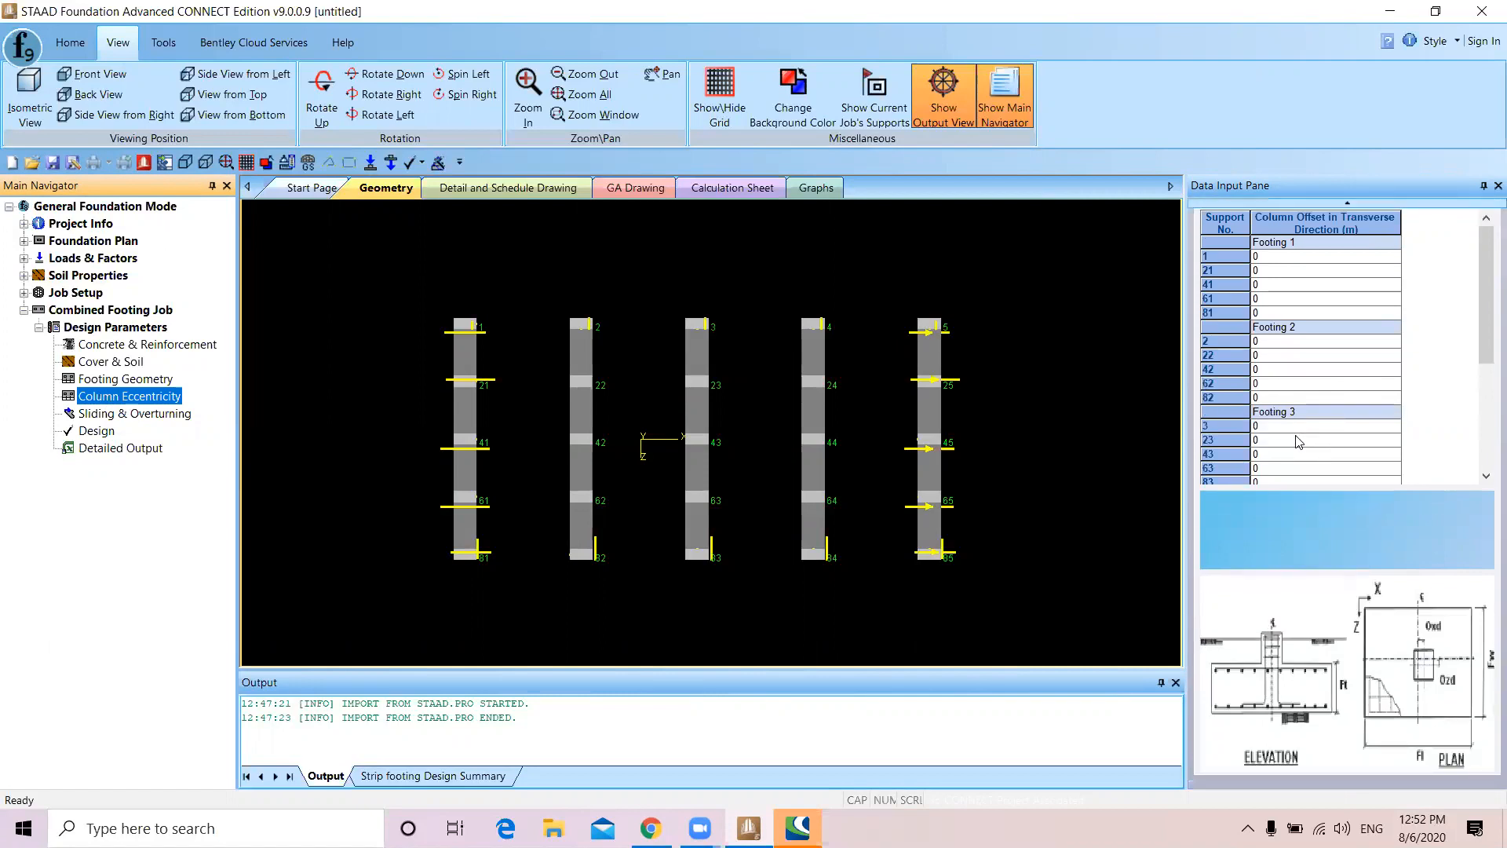
{"action": "left_click", "coordinate": [152, 415]}
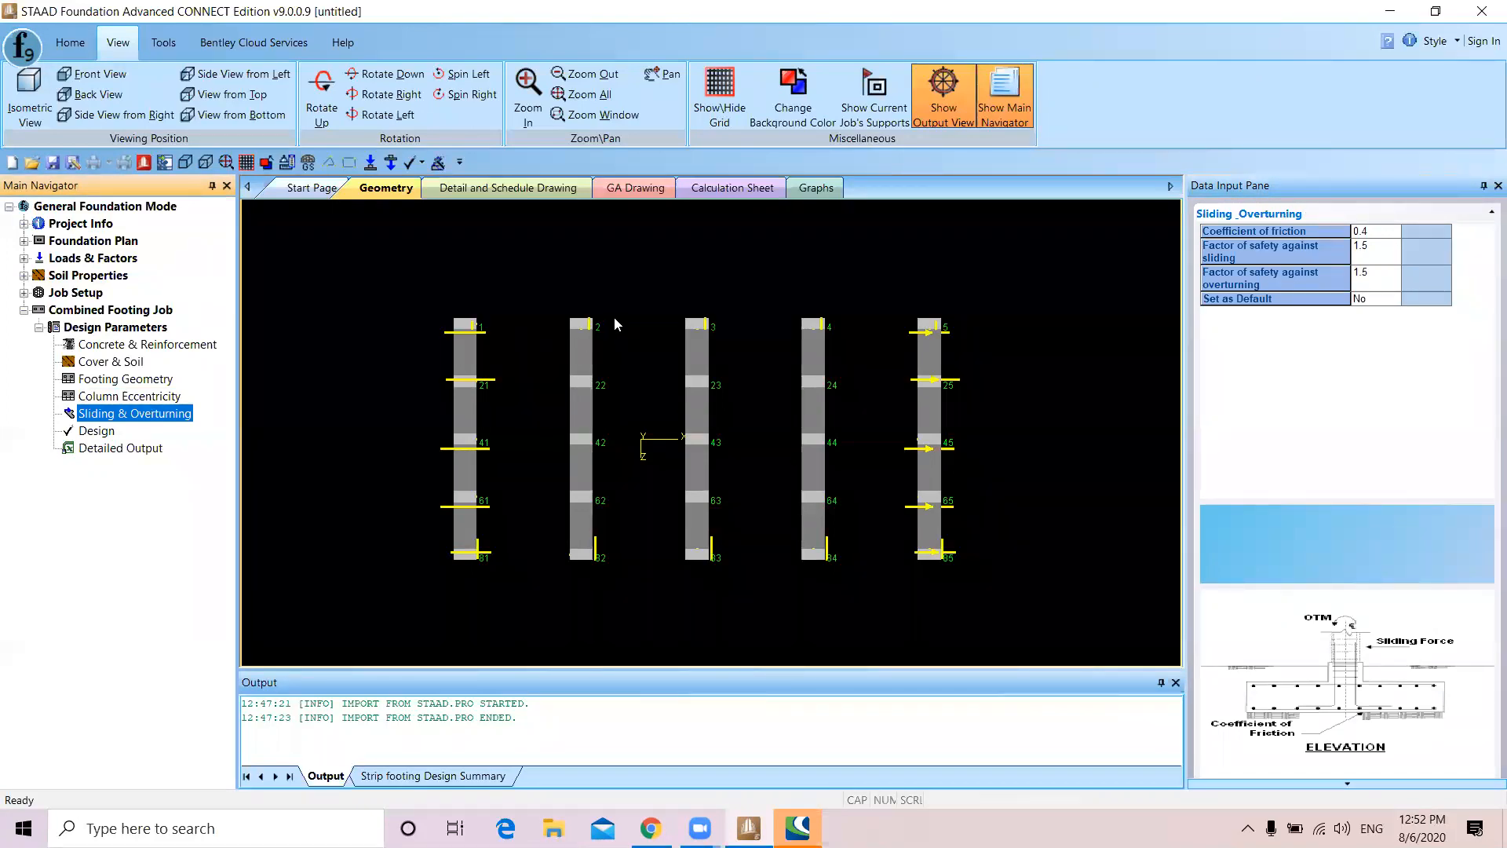
Run the combined footing design, saving the project as com in the staad project folder
{"action": "left_click", "coordinate": [95, 430]}
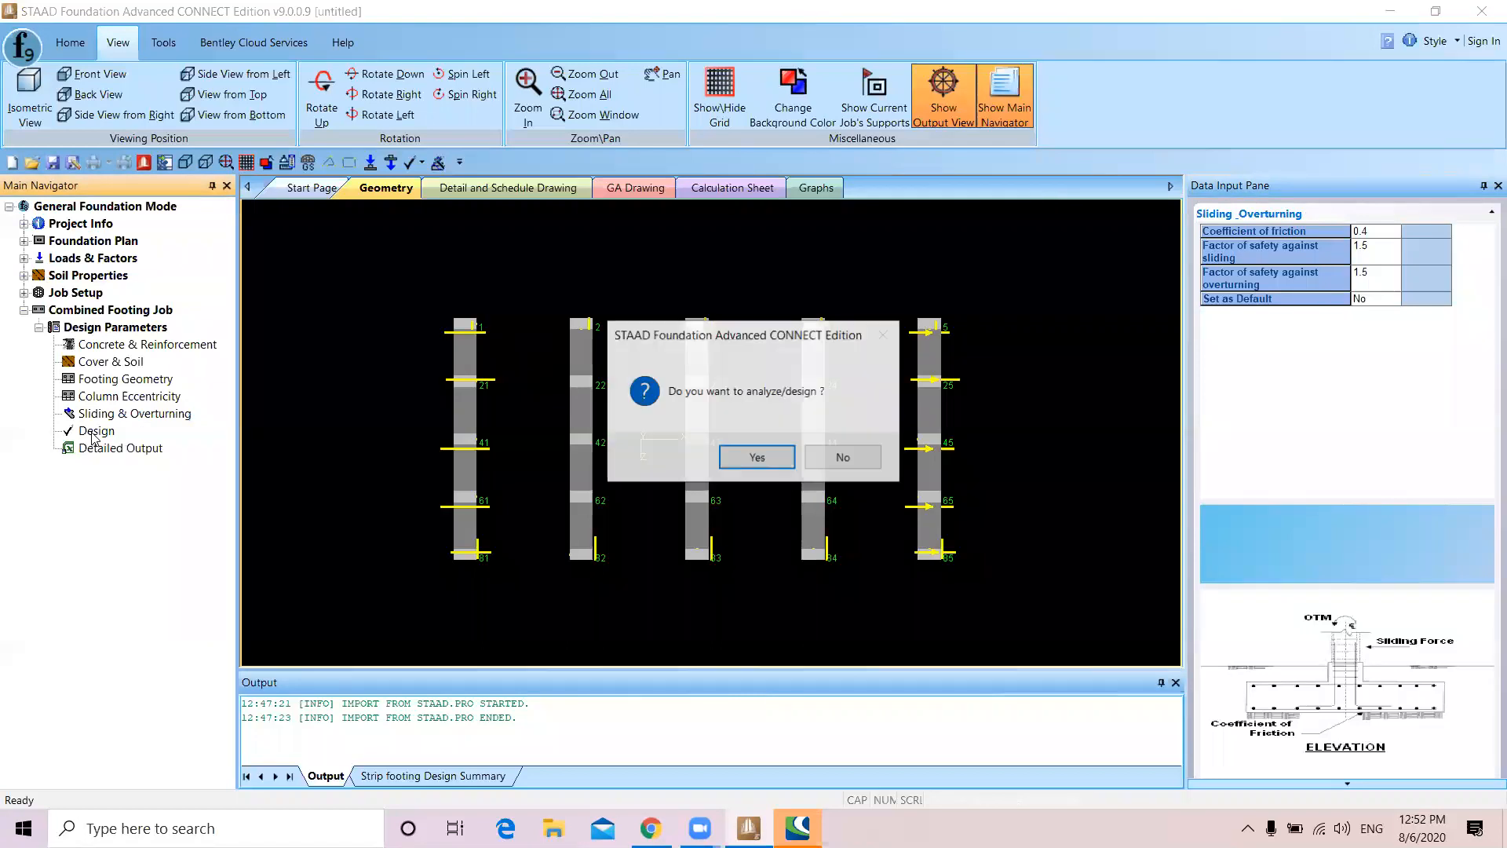
{"action": "left_click", "coordinate": [776, 456]}
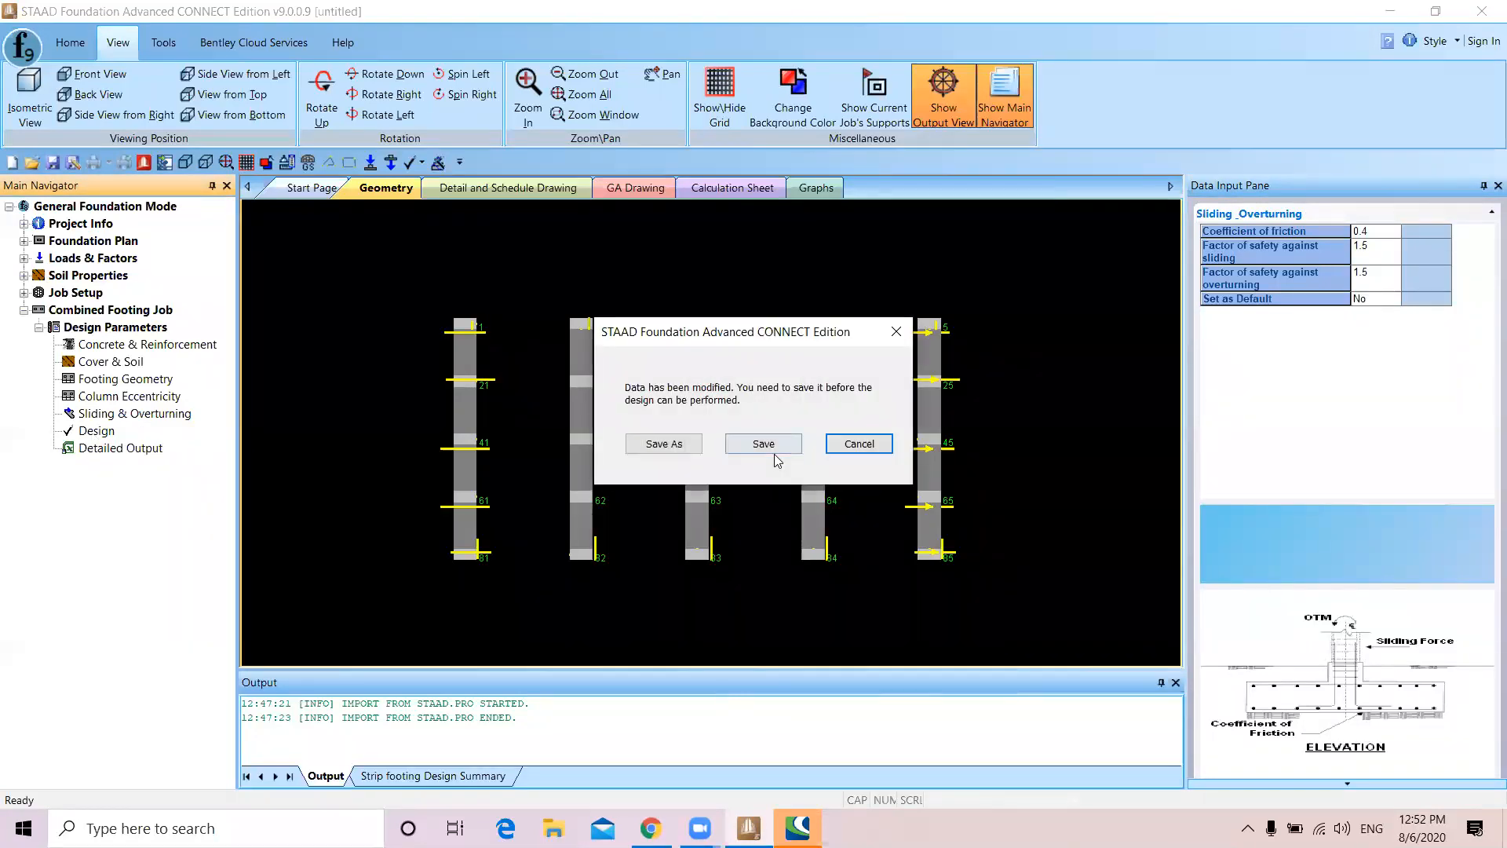
{"action": "left_click", "coordinate": [762, 444]}
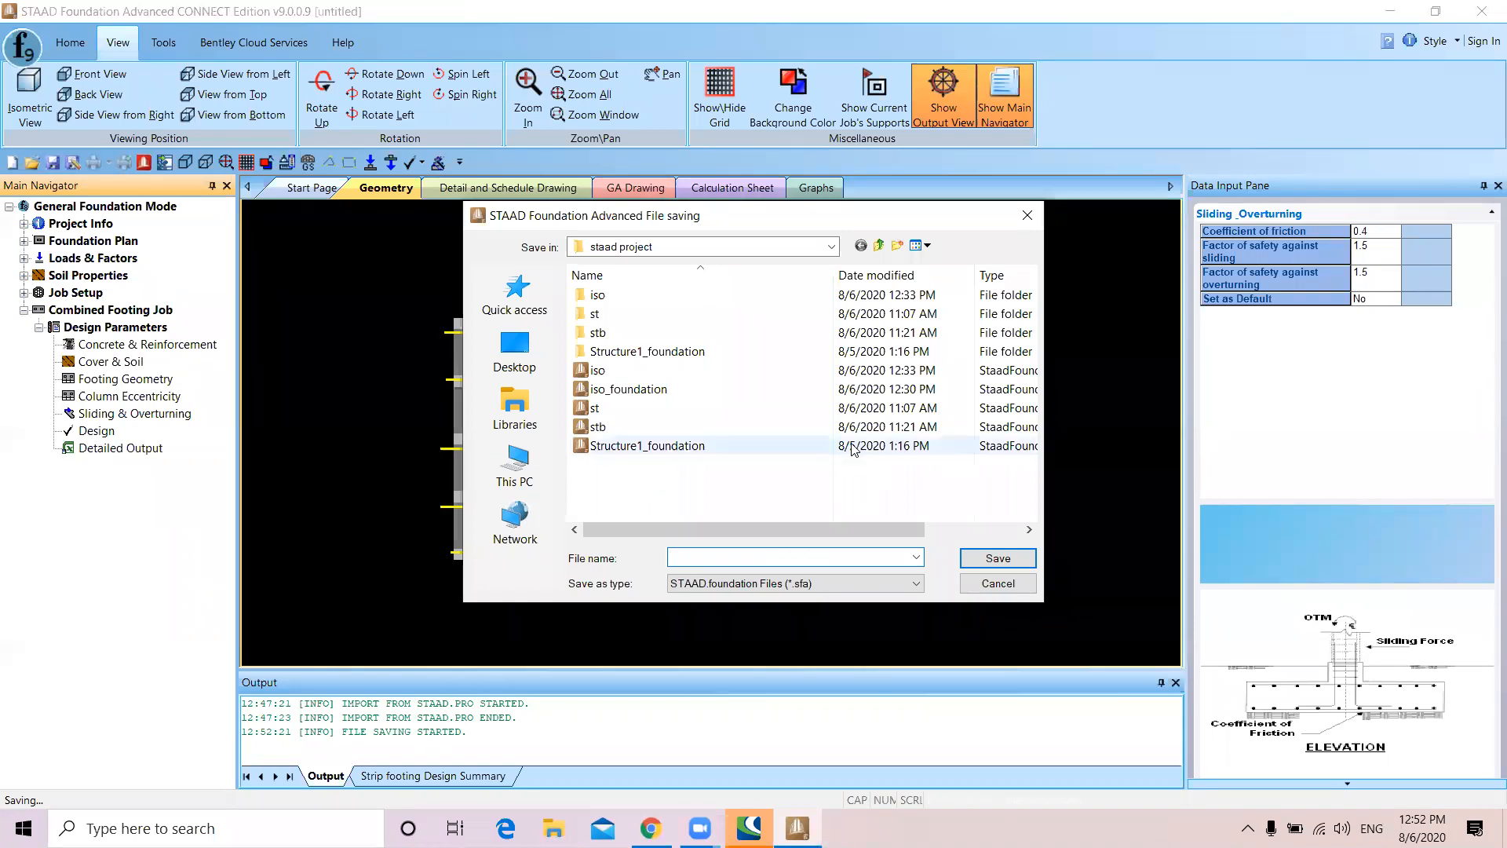
{"action": "type", "text": "c"}
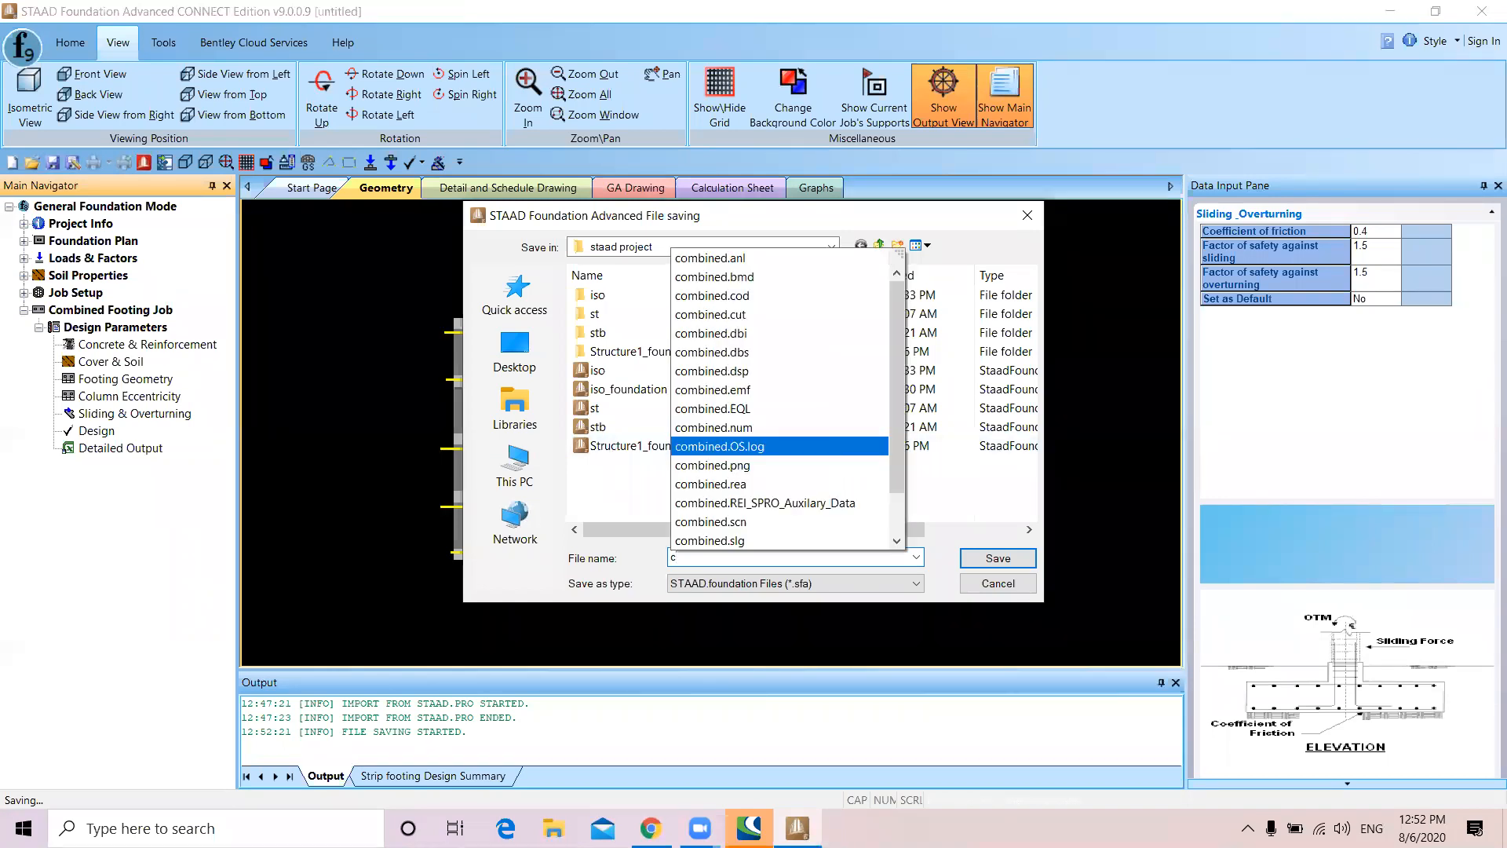
{"action": "type", "text": "om"}
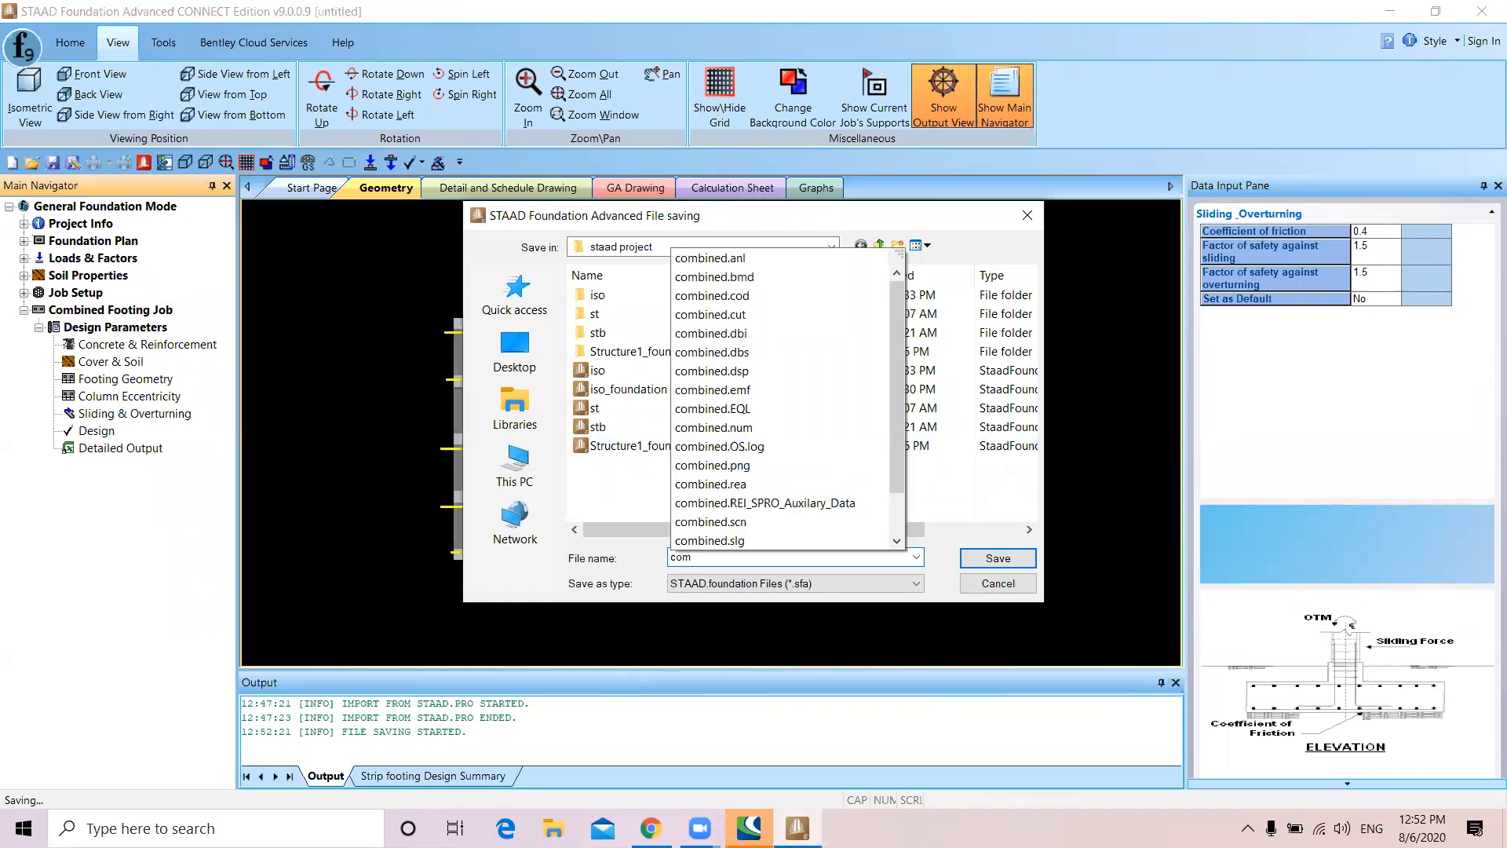
{"action": "key", "text": "Escape"}
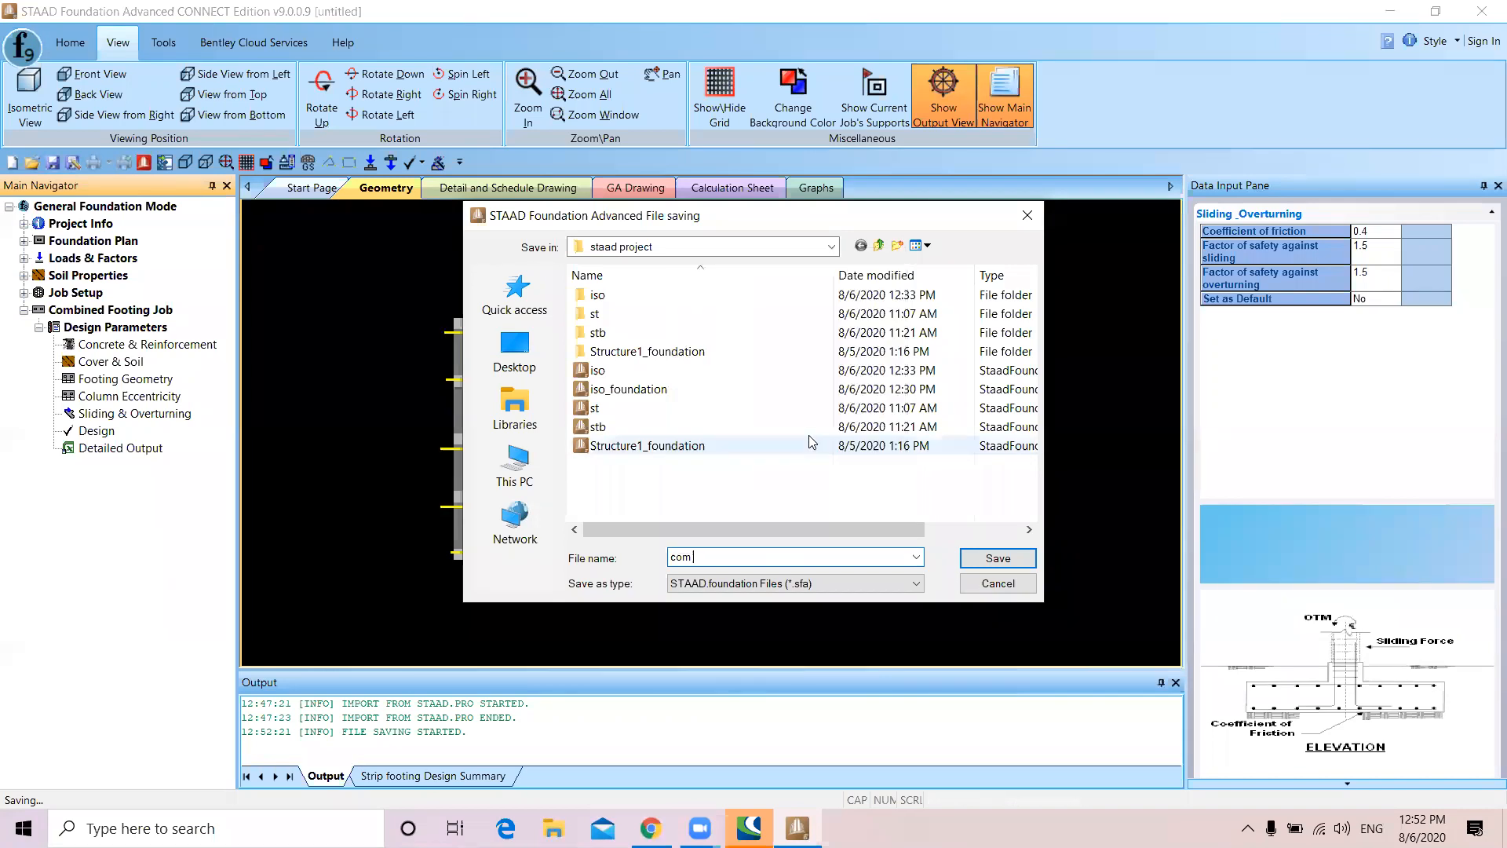
{"action": "left_click", "coordinate": [974, 559]}
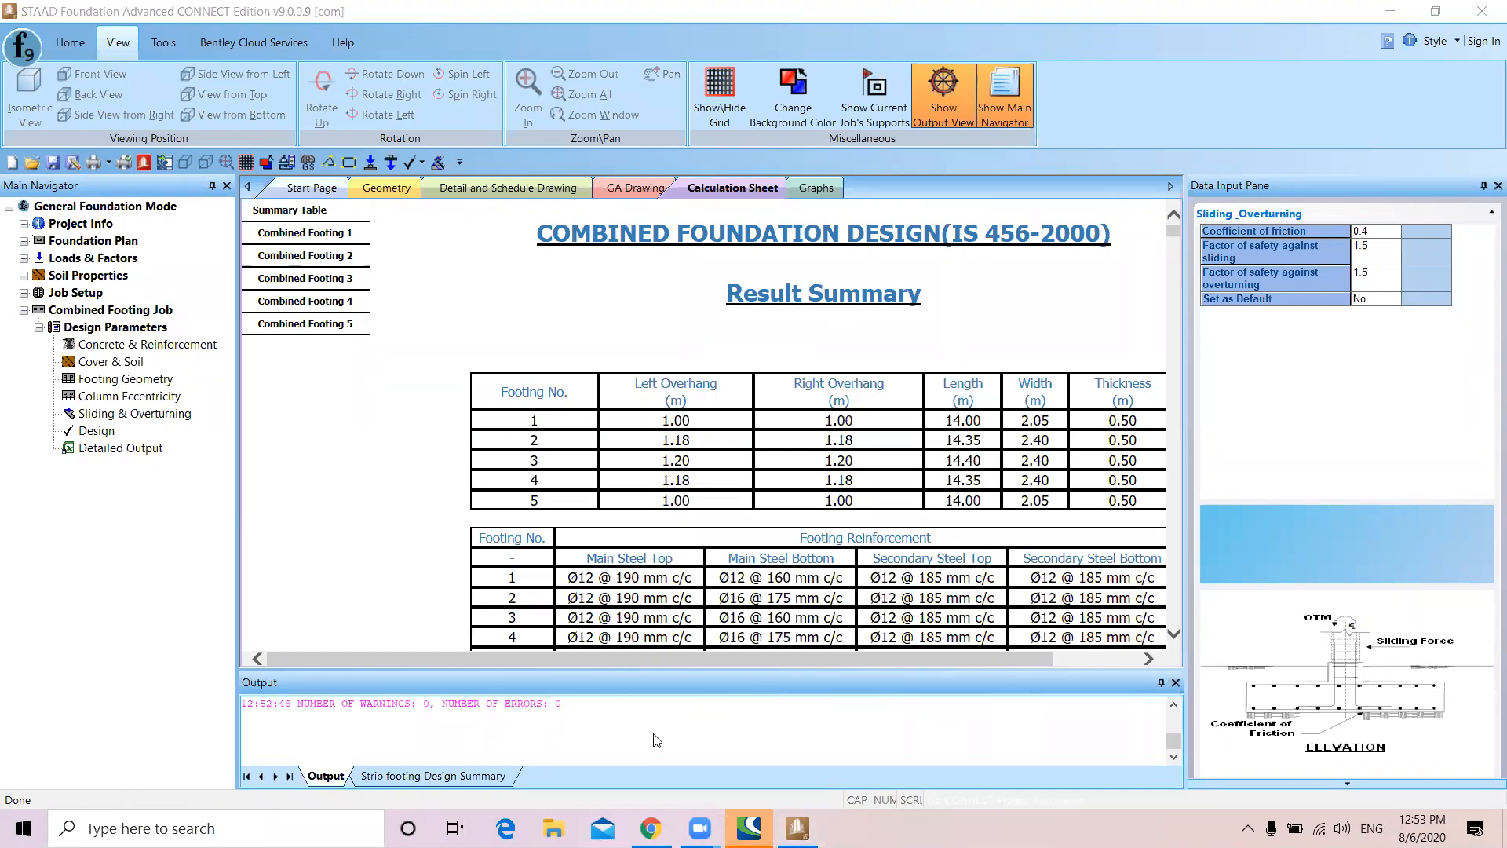
Check the output log of the footing design for warnings and errors
{"action": "left_click", "coordinate": [505, 705]}
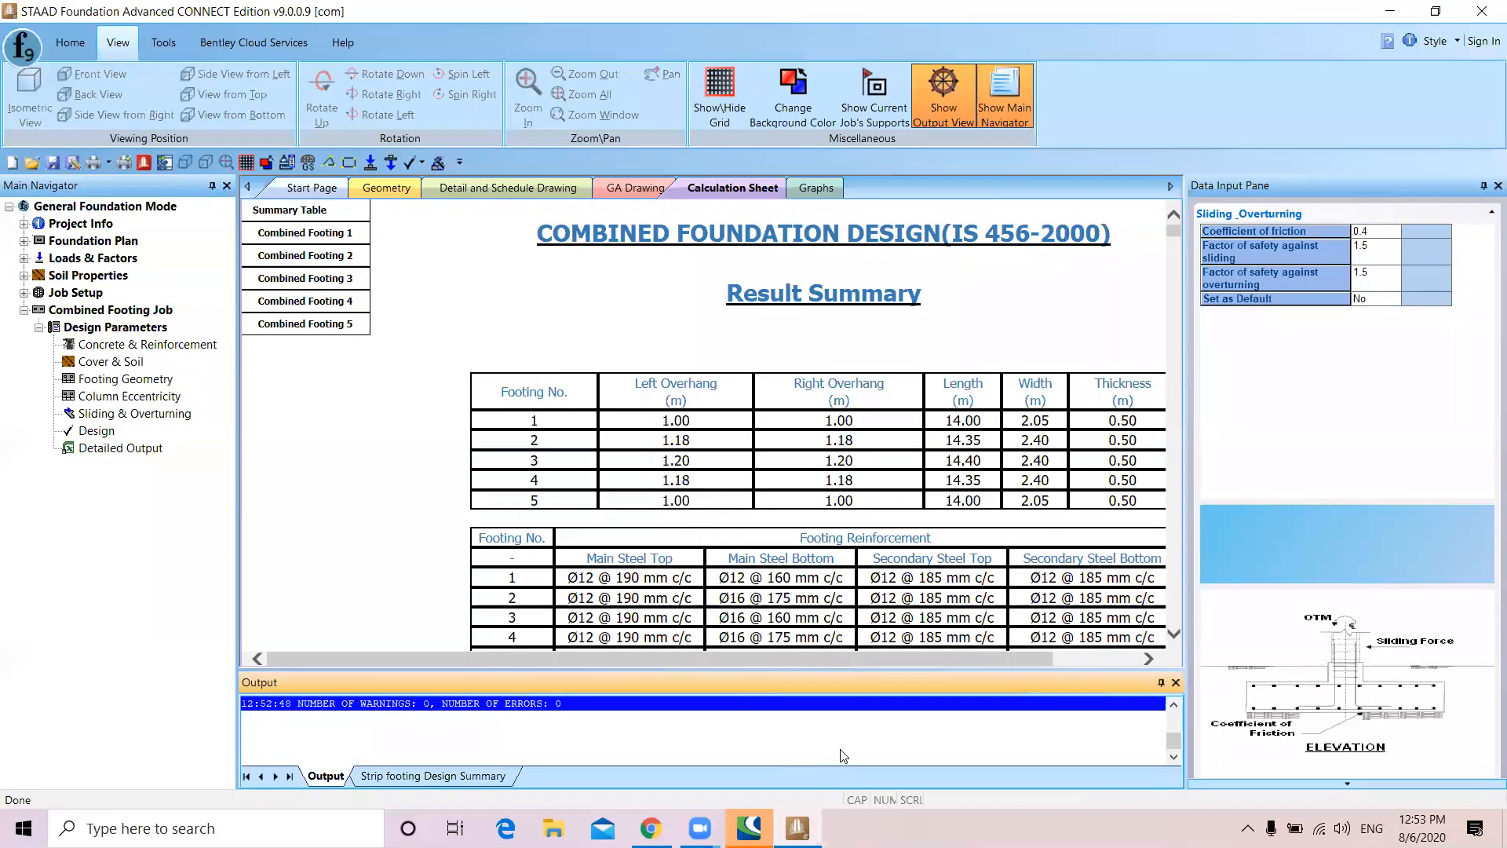
{"action": "left_click", "coordinate": [1175, 705]}
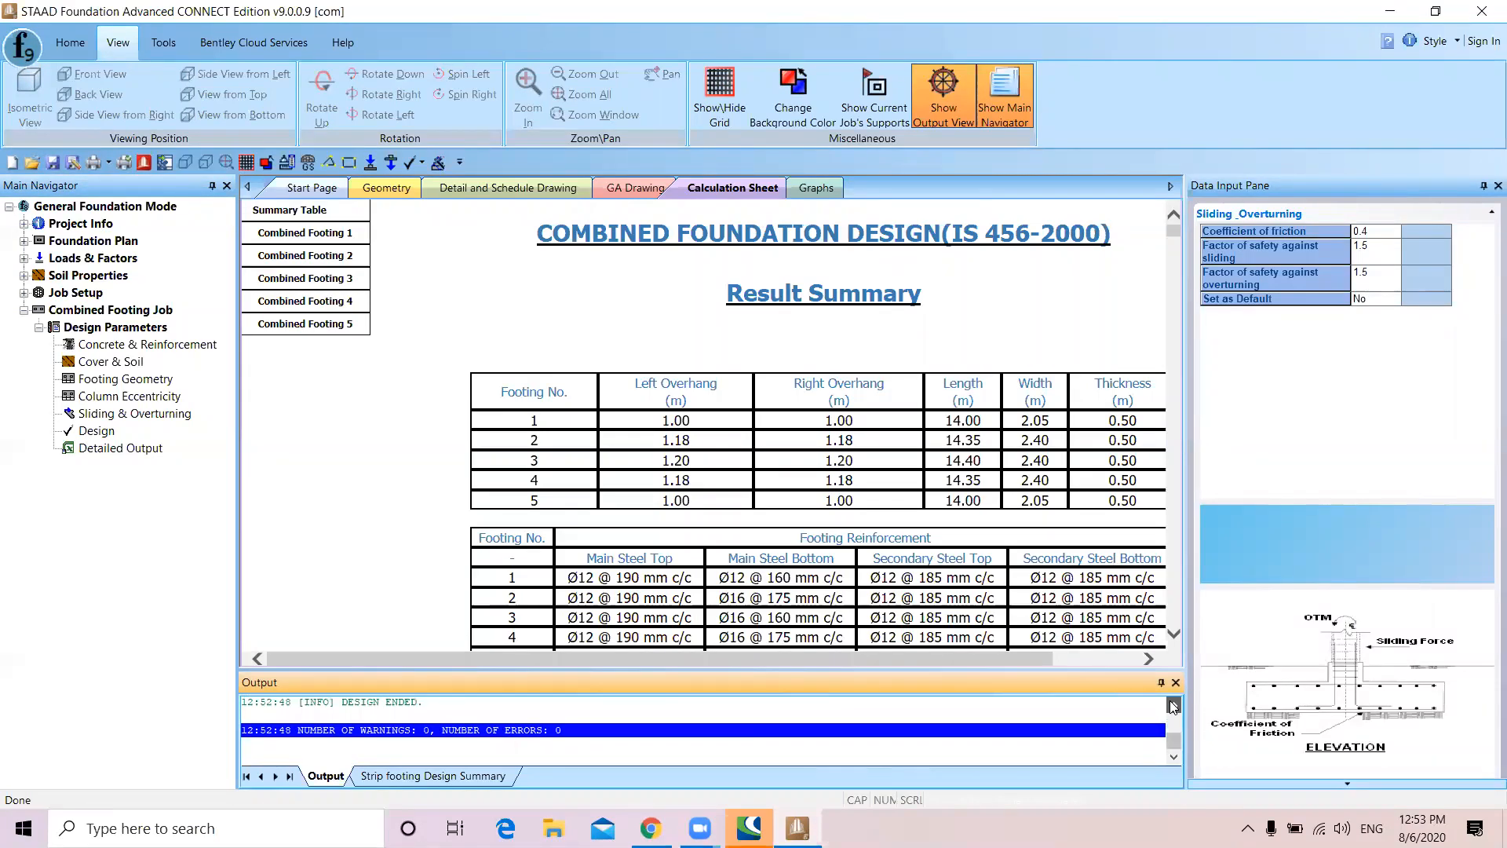
{"action": "left_click", "coordinate": [1175, 758]}
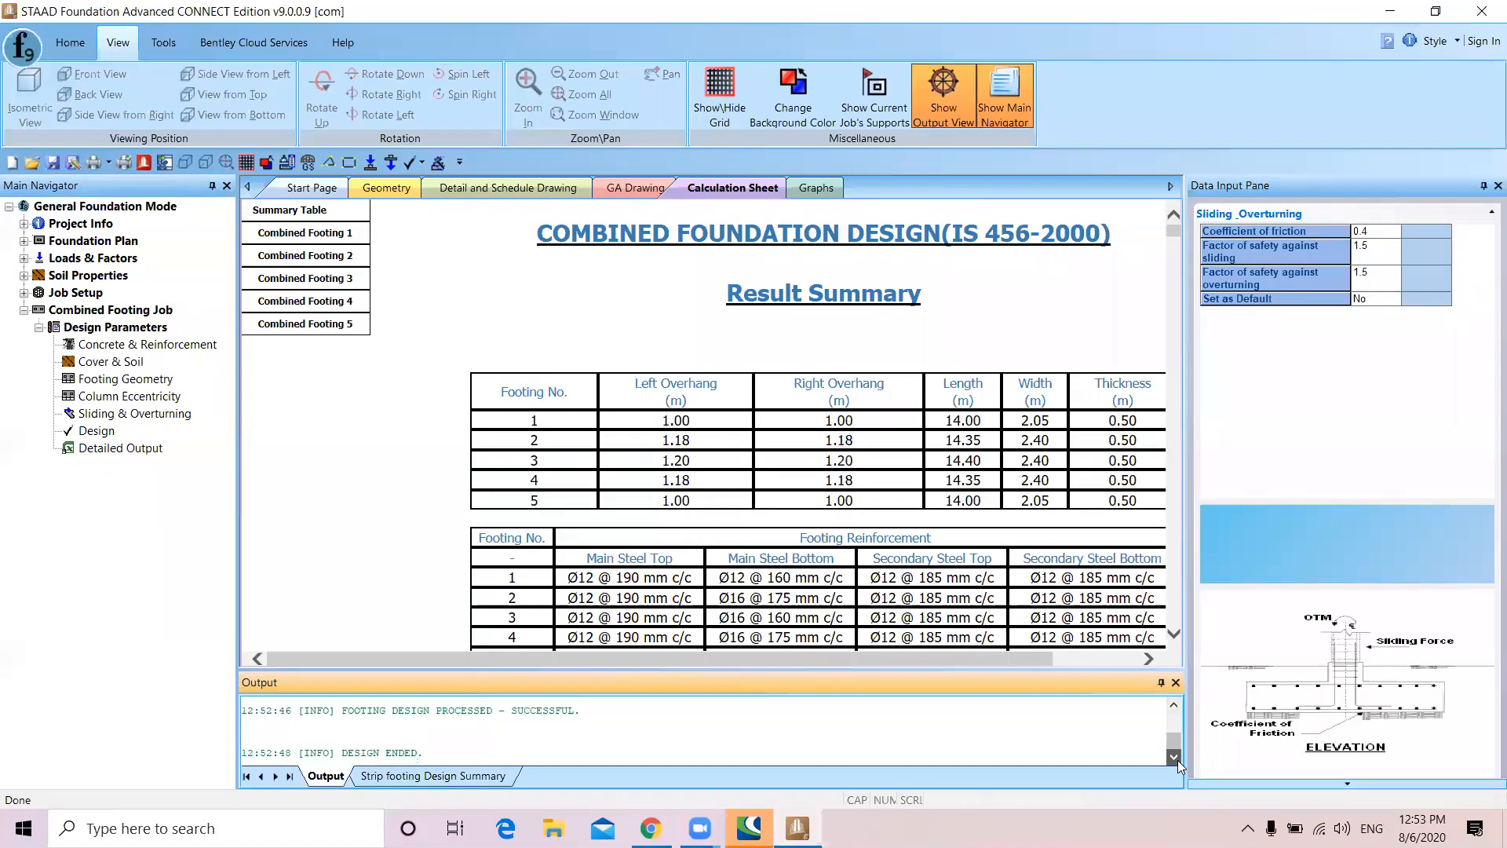
{"action": "left_click", "coordinate": [1176, 758]}
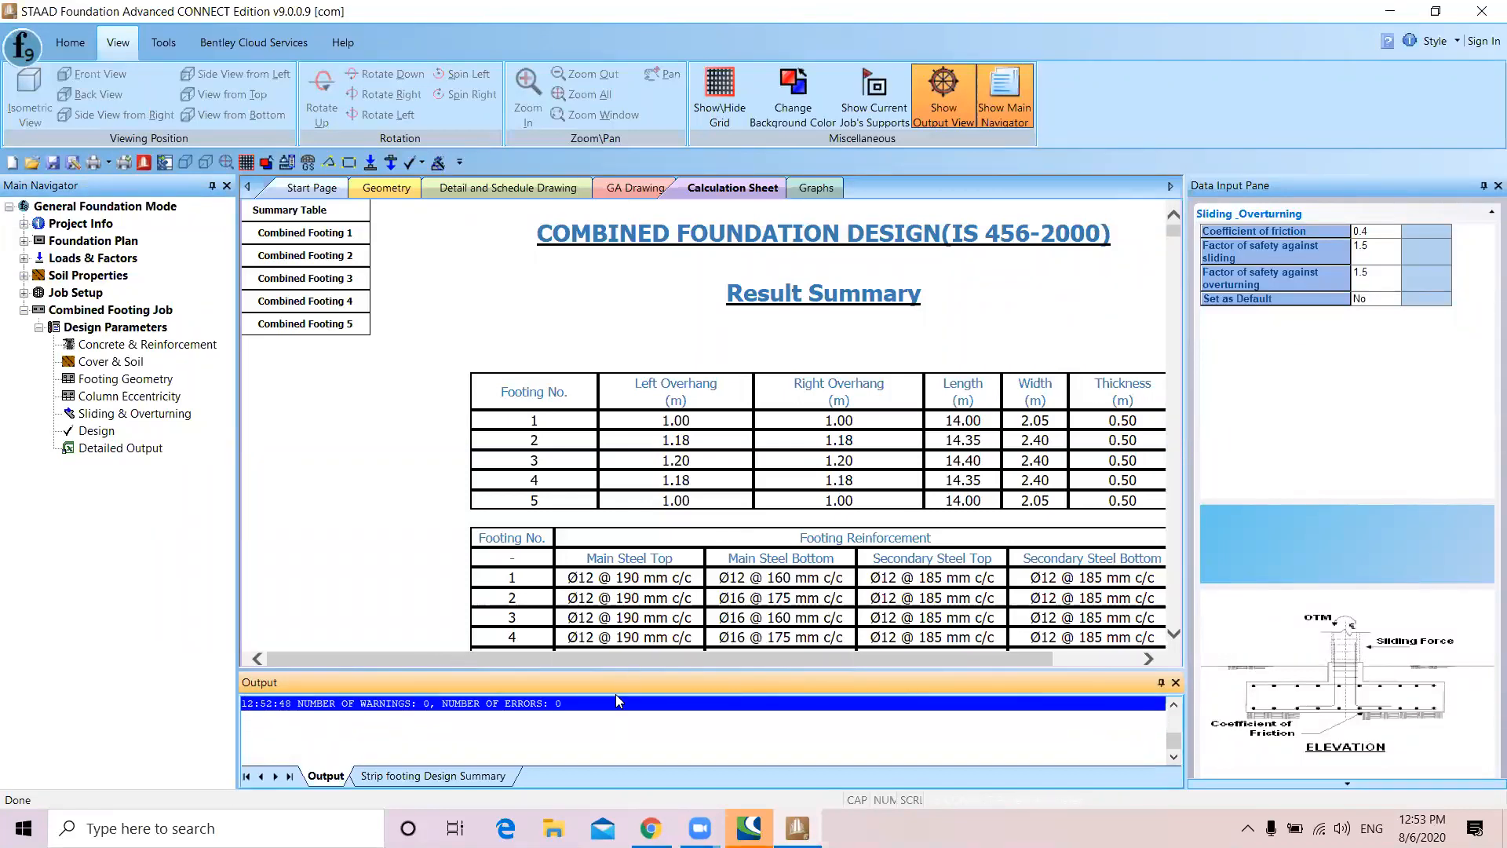
Review the combined footing result summary, examining the top and bottom main steel specified for the footings
{"action": "left_click", "coordinate": [644, 581]}
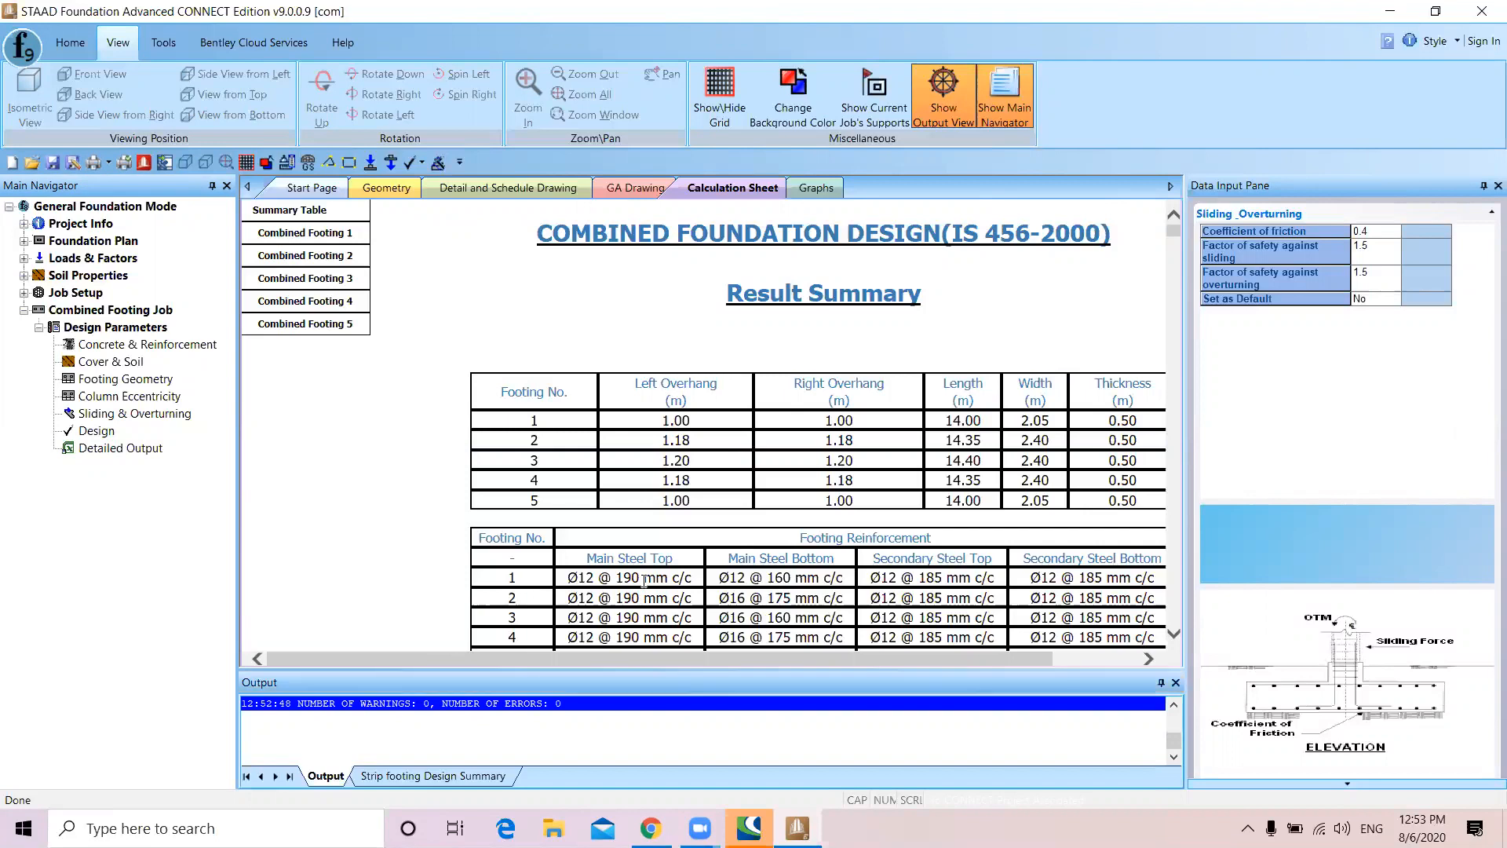
{"action": "left_click_drag", "start_coordinate": [675, 662], "coordinate": [718, 650]}
{"action": "left_click_drag", "start_coordinate": [723, 582], "coordinate": [774, 583]}
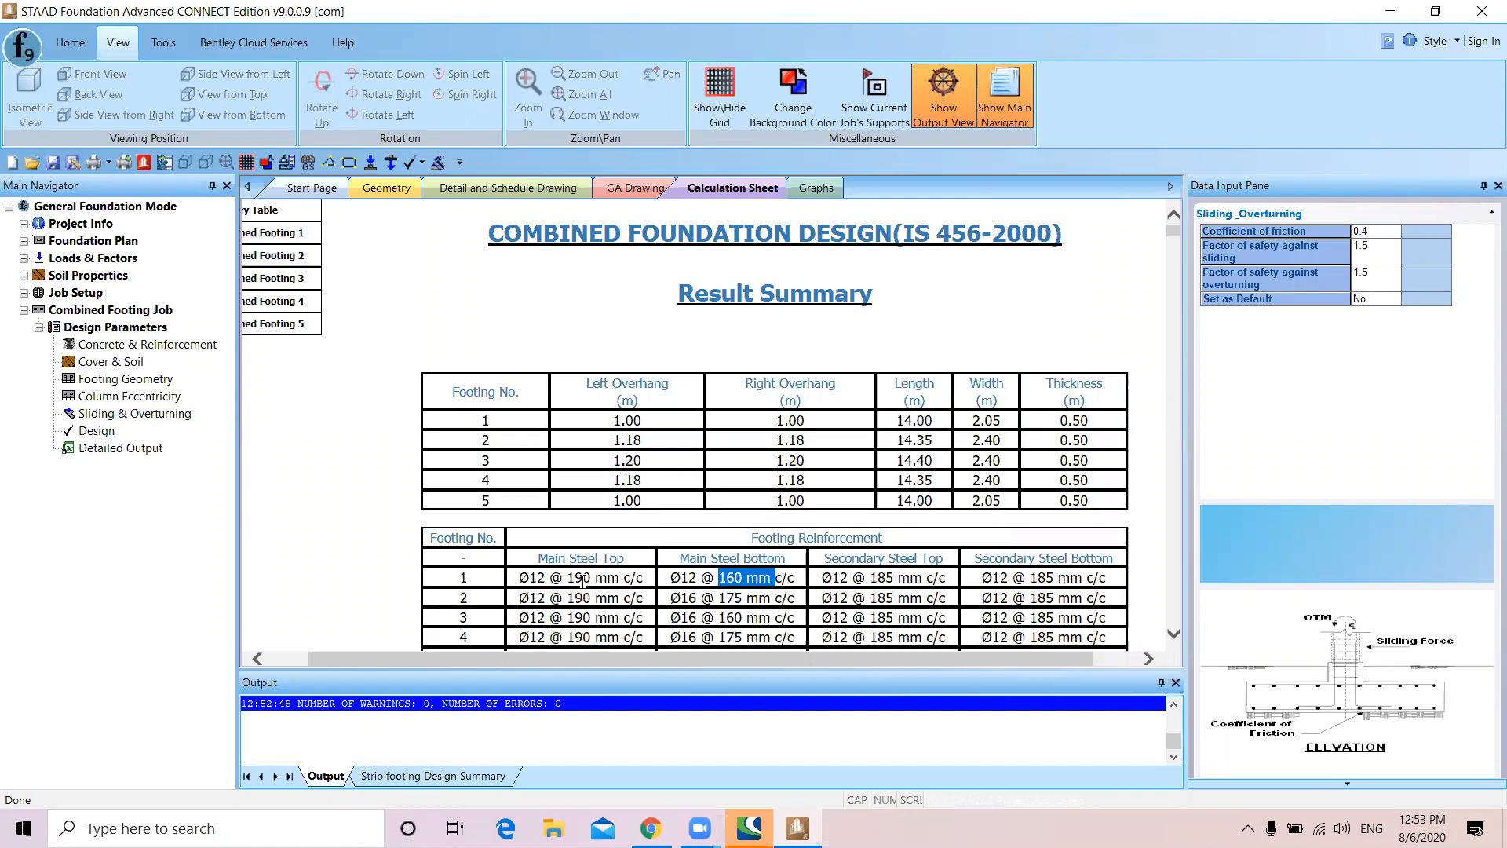
{"action": "left_click", "coordinate": [616, 558]}
{"action": "left_click_drag", "start_coordinate": [711, 558], "coordinate": [786, 559]}
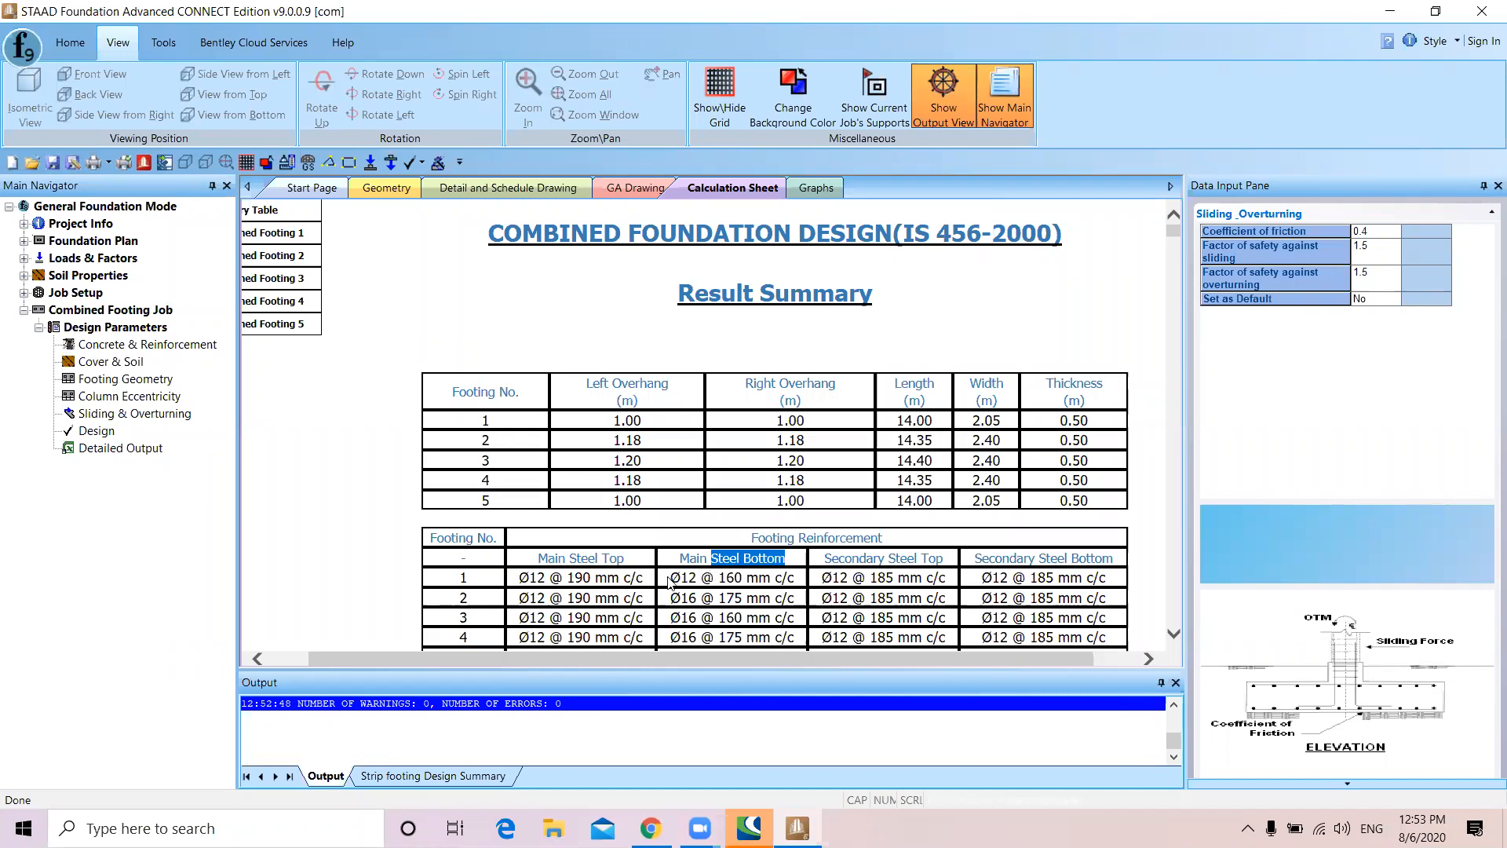
{"action": "left_click_drag", "start_coordinate": [700, 578], "coordinate": [795, 582]}
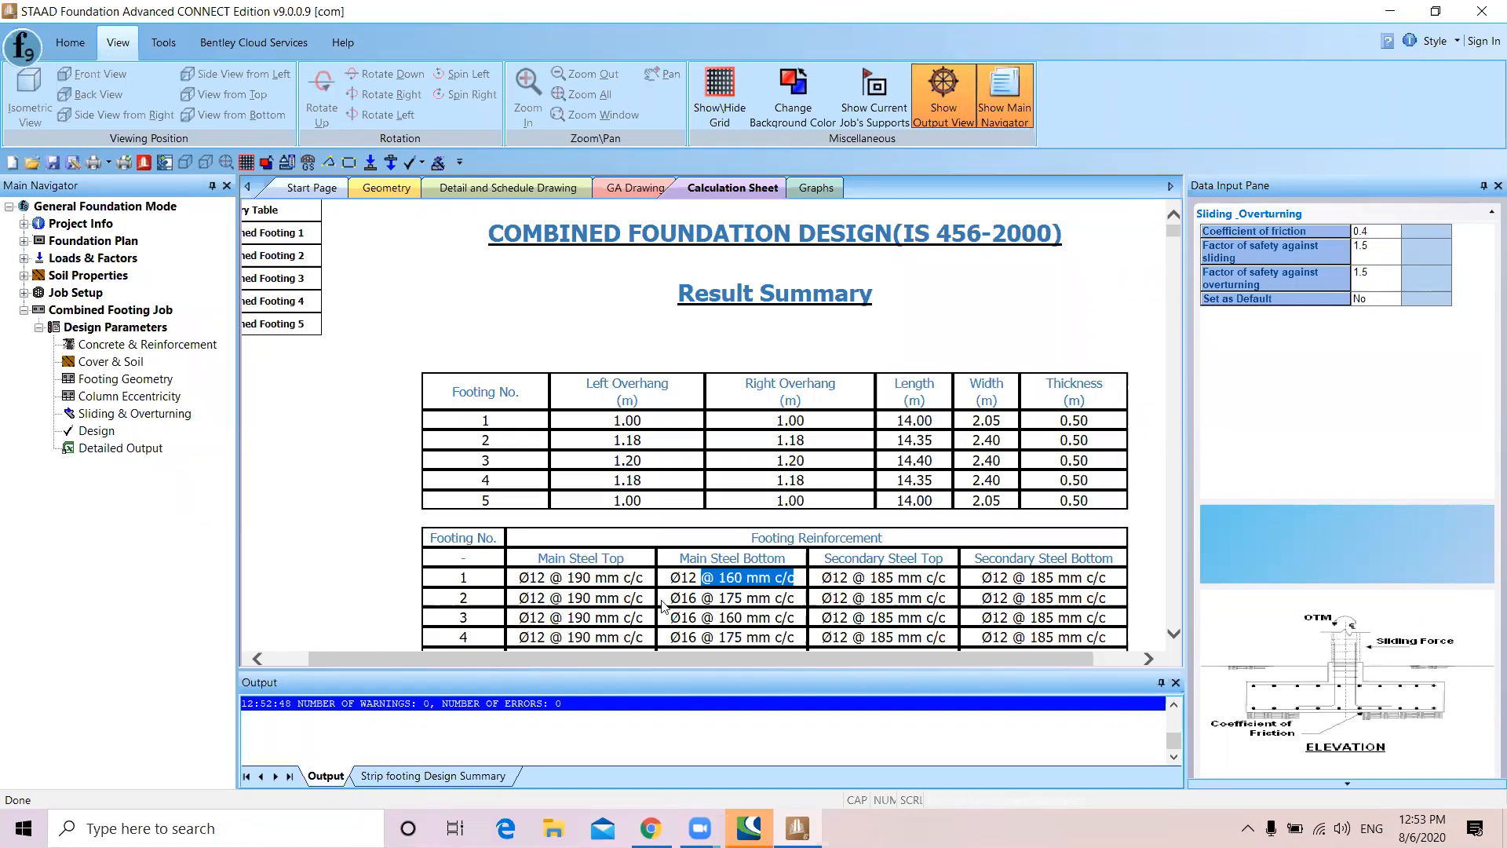
{"action": "scroll", "coordinate": [554, 596], "scroll_direction": "down", "scroll_amount": 3}
{"action": "scroll", "coordinate": [545, 596], "scroll_direction": "down", "scroll_amount": 6}
{"action": "scroll", "coordinate": [545, 595], "scroll_direction": "up", "scroll_amount": 9}
Open the detail drawing of Footing C1 and examine its elevation with the reinforcement layout
{"action": "left_click", "coordinate": [503, 187]}
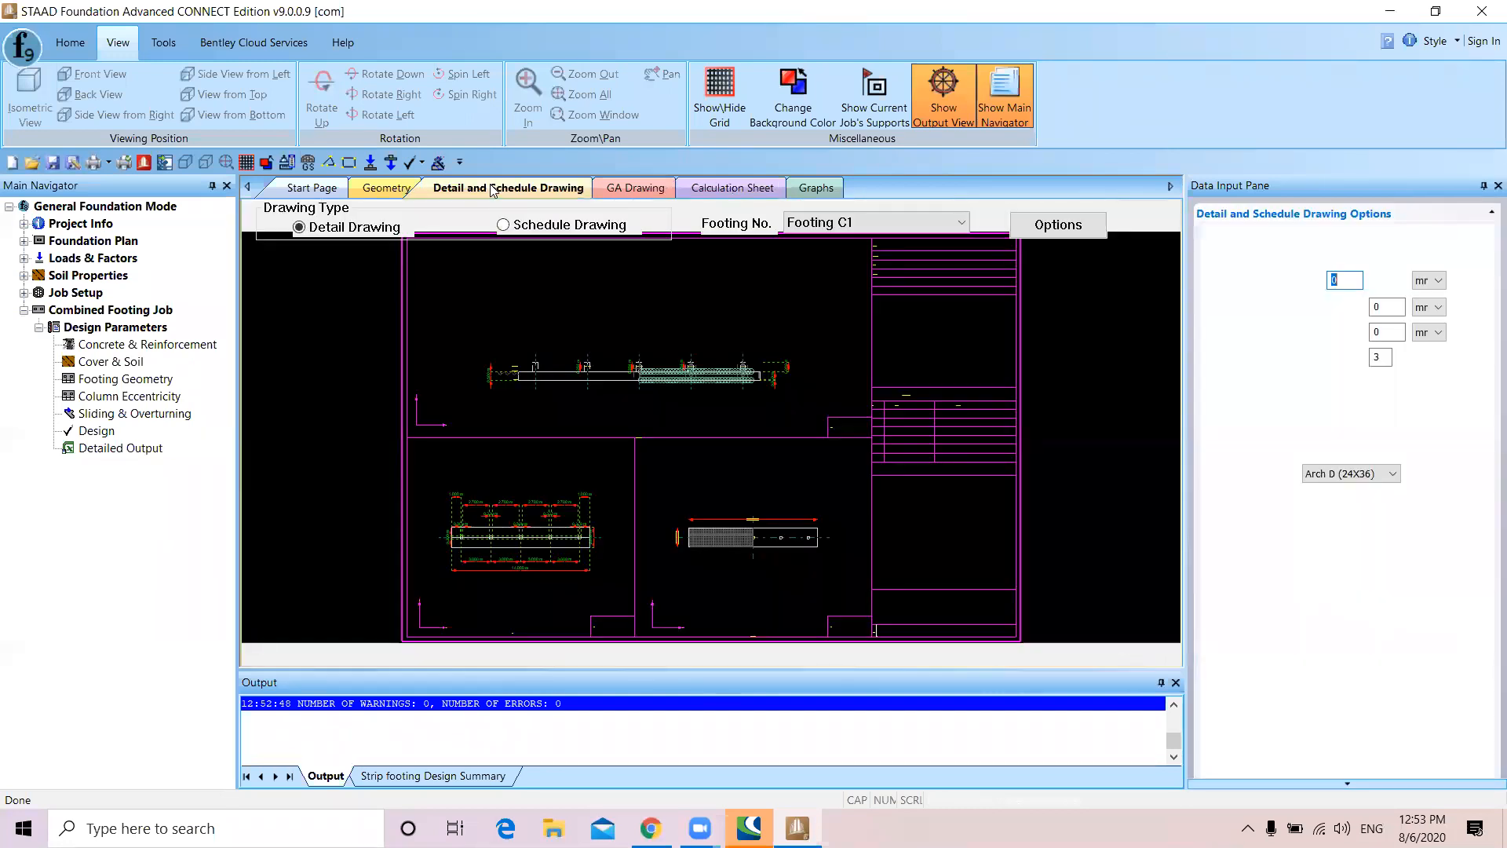
{"action": "scroll", "coordinate": [663, 372], "scroll_direction": "up", "scroll_amount": 4}
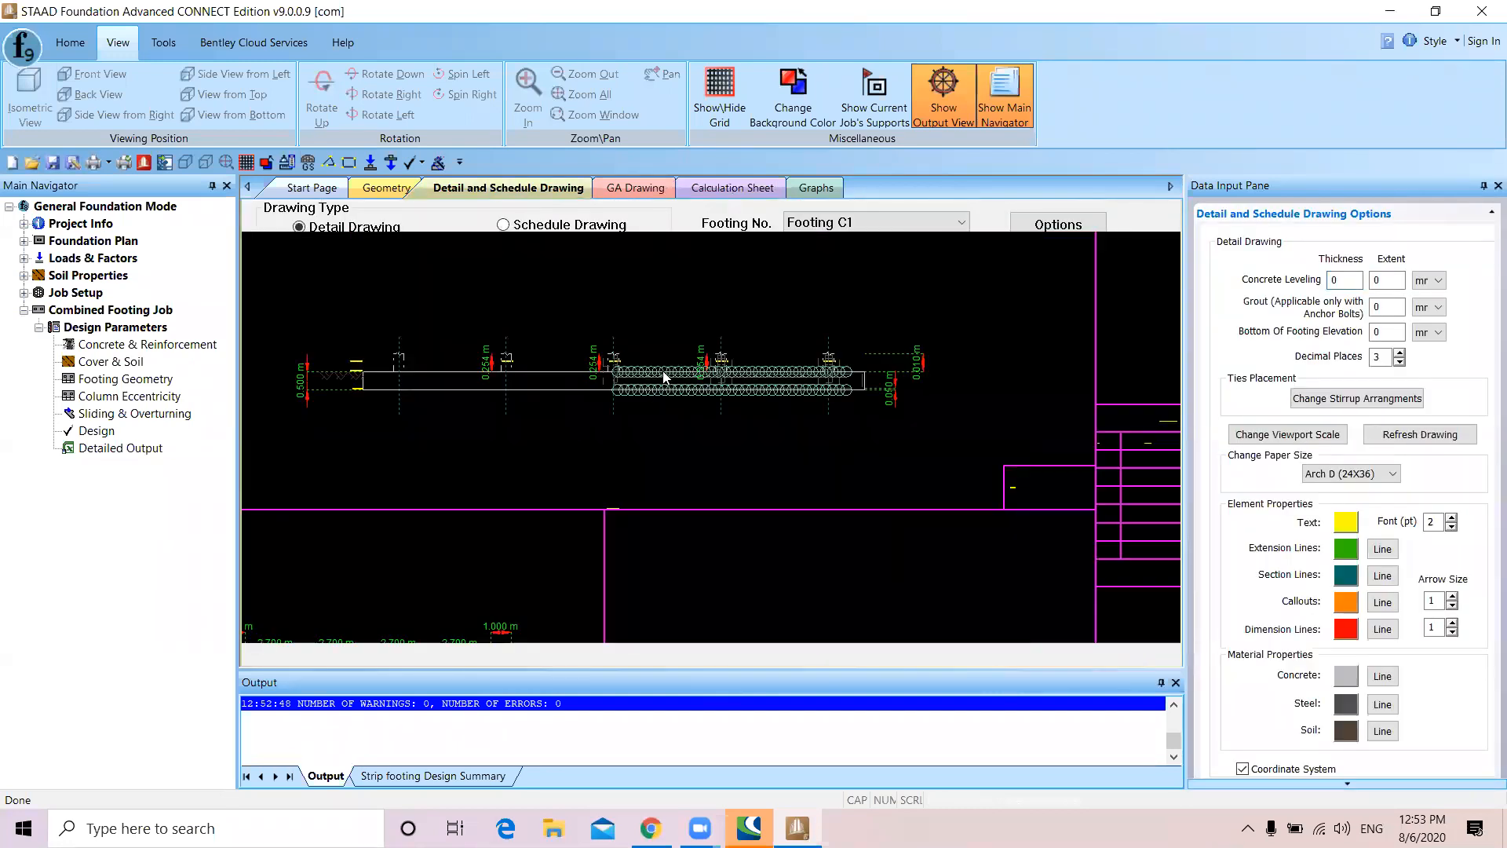
{"action": "middle_click_drag", "start_coordinate": [588, 415], "coordinate": [723, 346]}
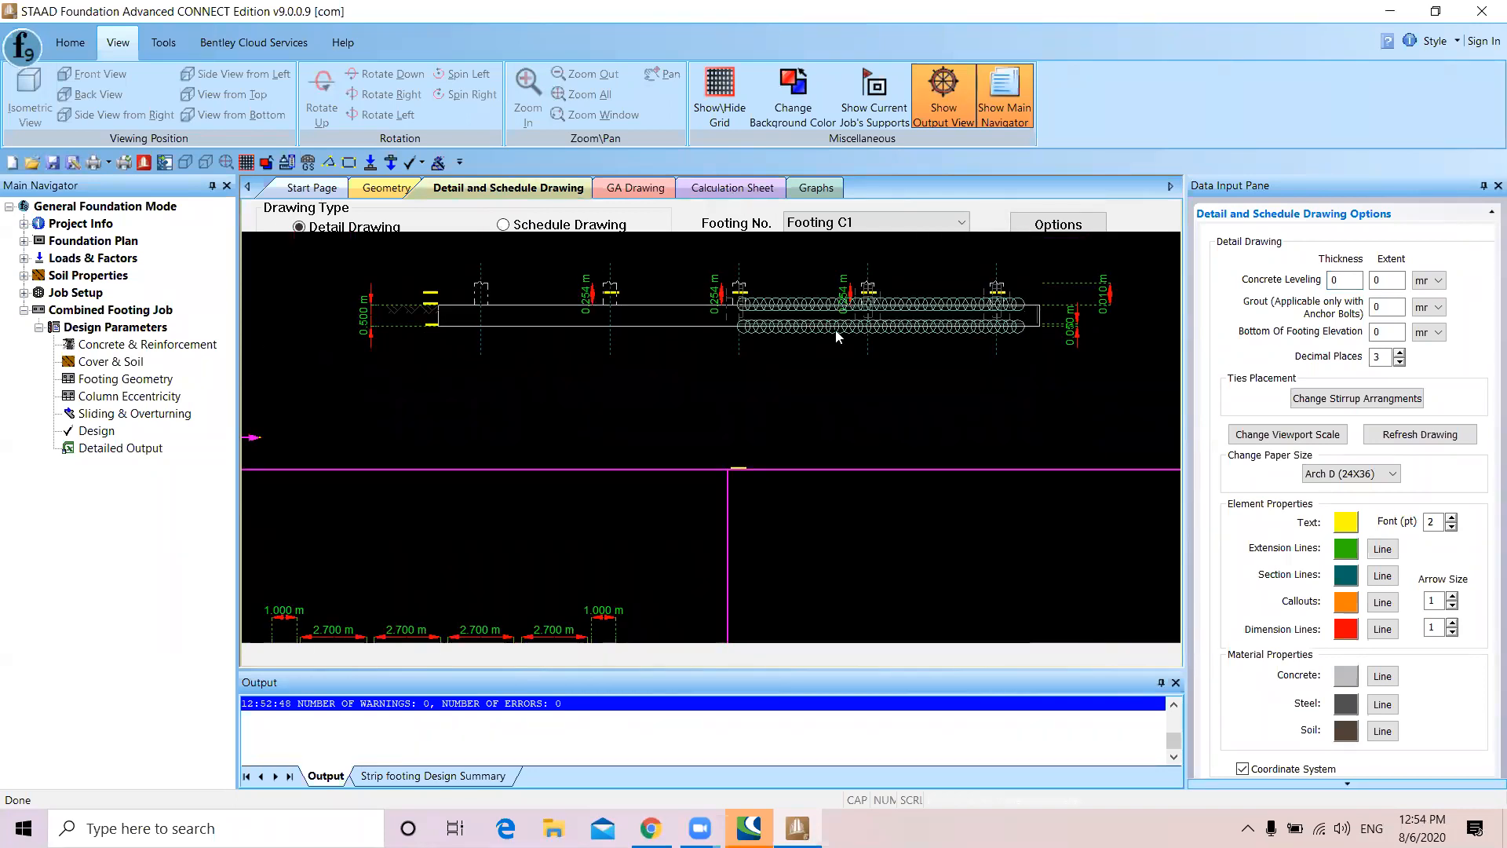
{"action": "scroll", "coordinate": [726, 362], "scroll_direction": "up", "scroll_amount": 1}
{"action": "scroll", "coordinate": [719, 404], "scroll_direction": "down", "scroll_amount": 5}
{"action": "middle_click_drag", "start_coordinate": [712, 437], "coordinate": [764, 298]}
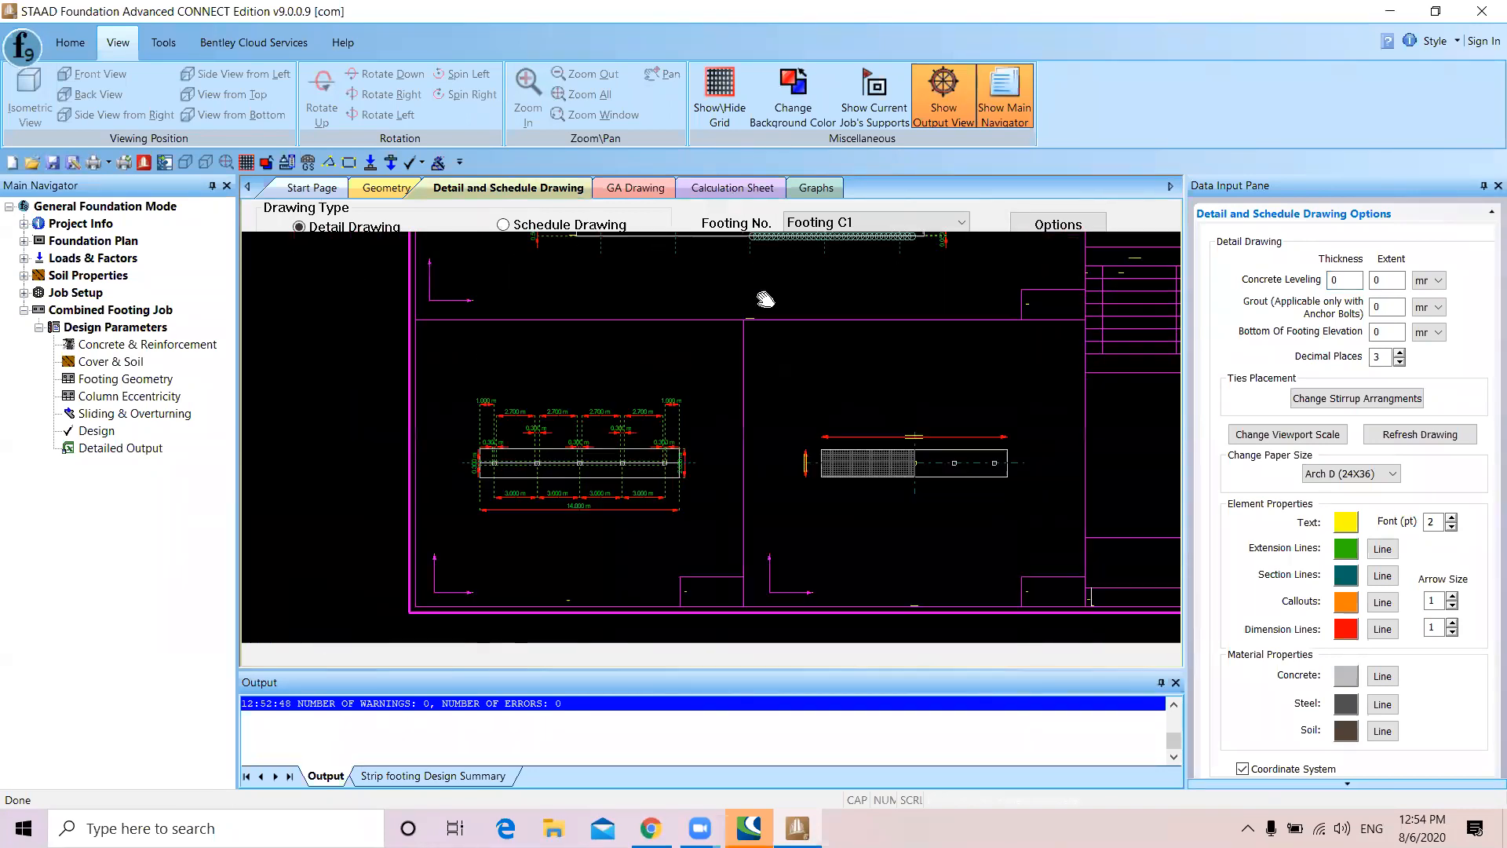
Examine the plan of Footing C1 in the detail drawing, including its column spacing and overall dimensions
{"action": "scroll", "coordinate": [524, 494], "scroll_direction": "up", "scroll_amount": 7}
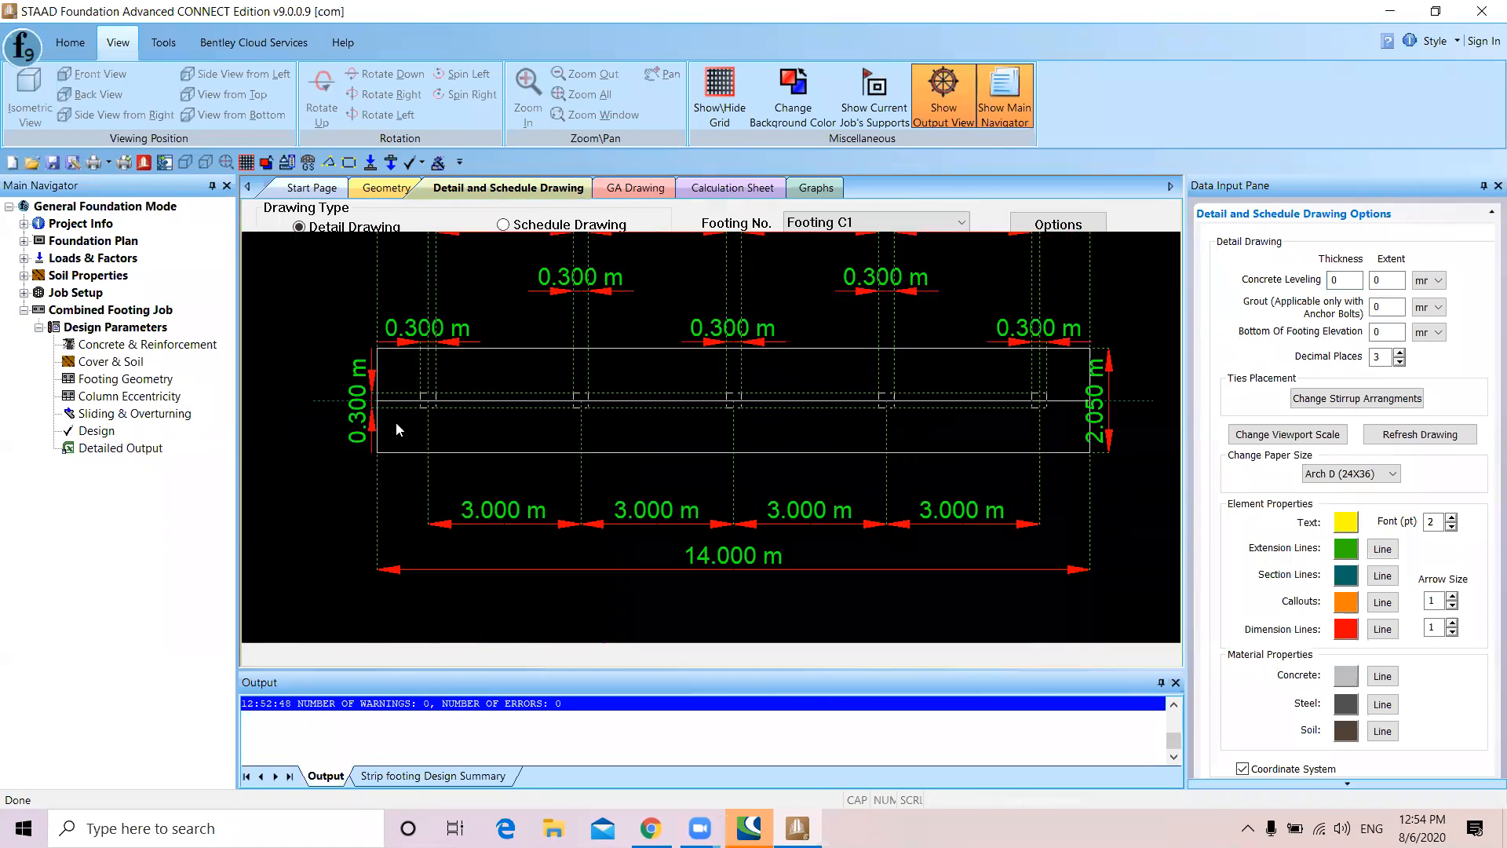
{"action": "scroll", "coordinate": [415, 417], "scroll_direction": "up", "scroll_amount": 7}
{"action": "scroll", "coordinate": [414, 417], "scroll_direction": "down", "scroll_amount": 5}
{"action": "scroll", "coordinate": [415, 420], "scroll_direction": "down", "scroll_amount": 2}
{"action": "scroll", "coordinate": [416, 372], "scroll_direction": "up", "scroll_amount": 3}
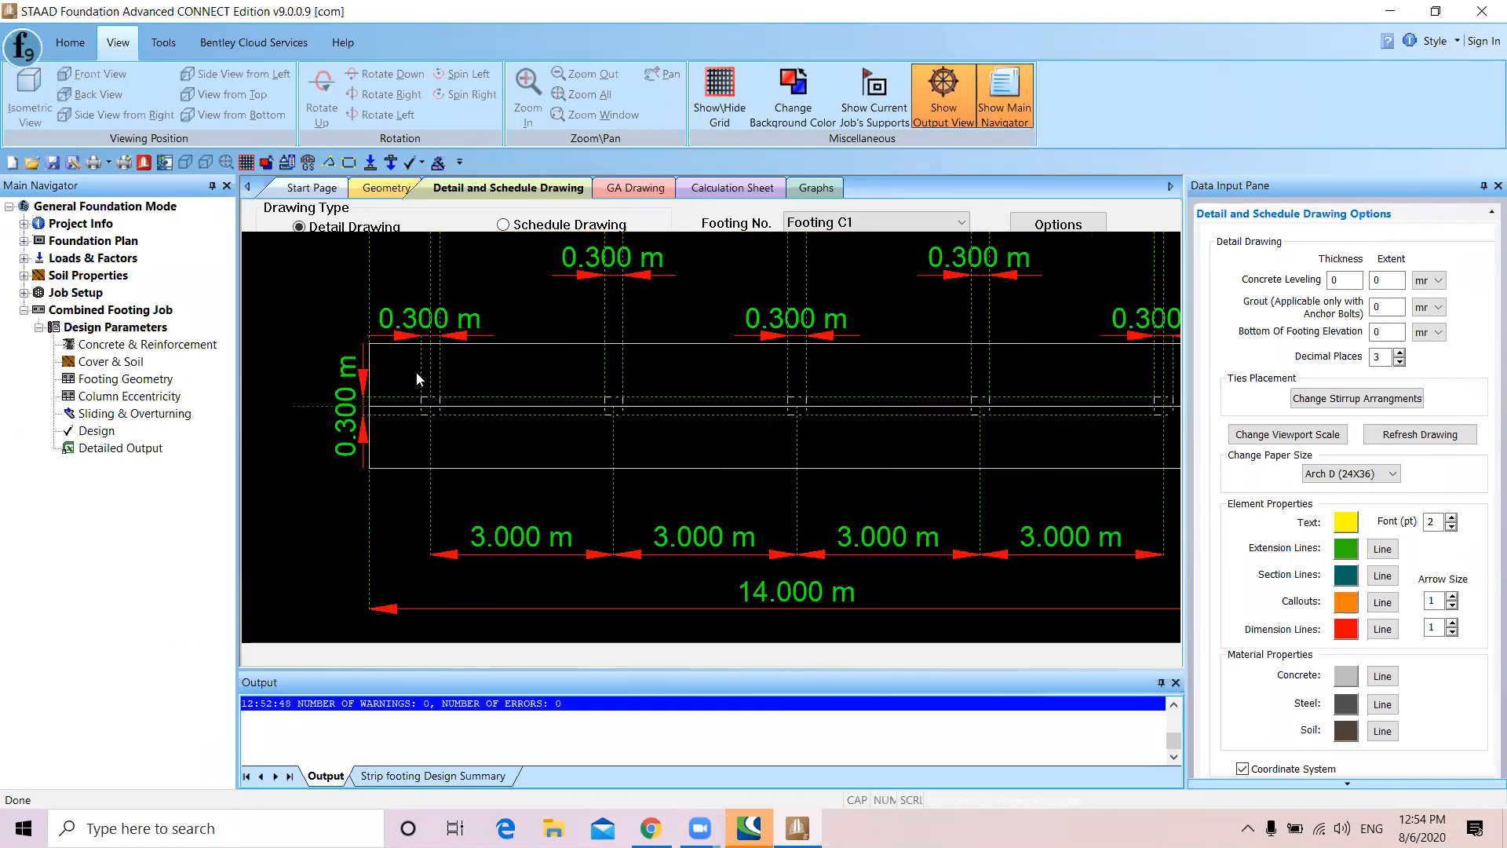
{"action": "scroll", "coordinate": [373, 423], "scroll_direction": "down", "scroll_amount": 3}
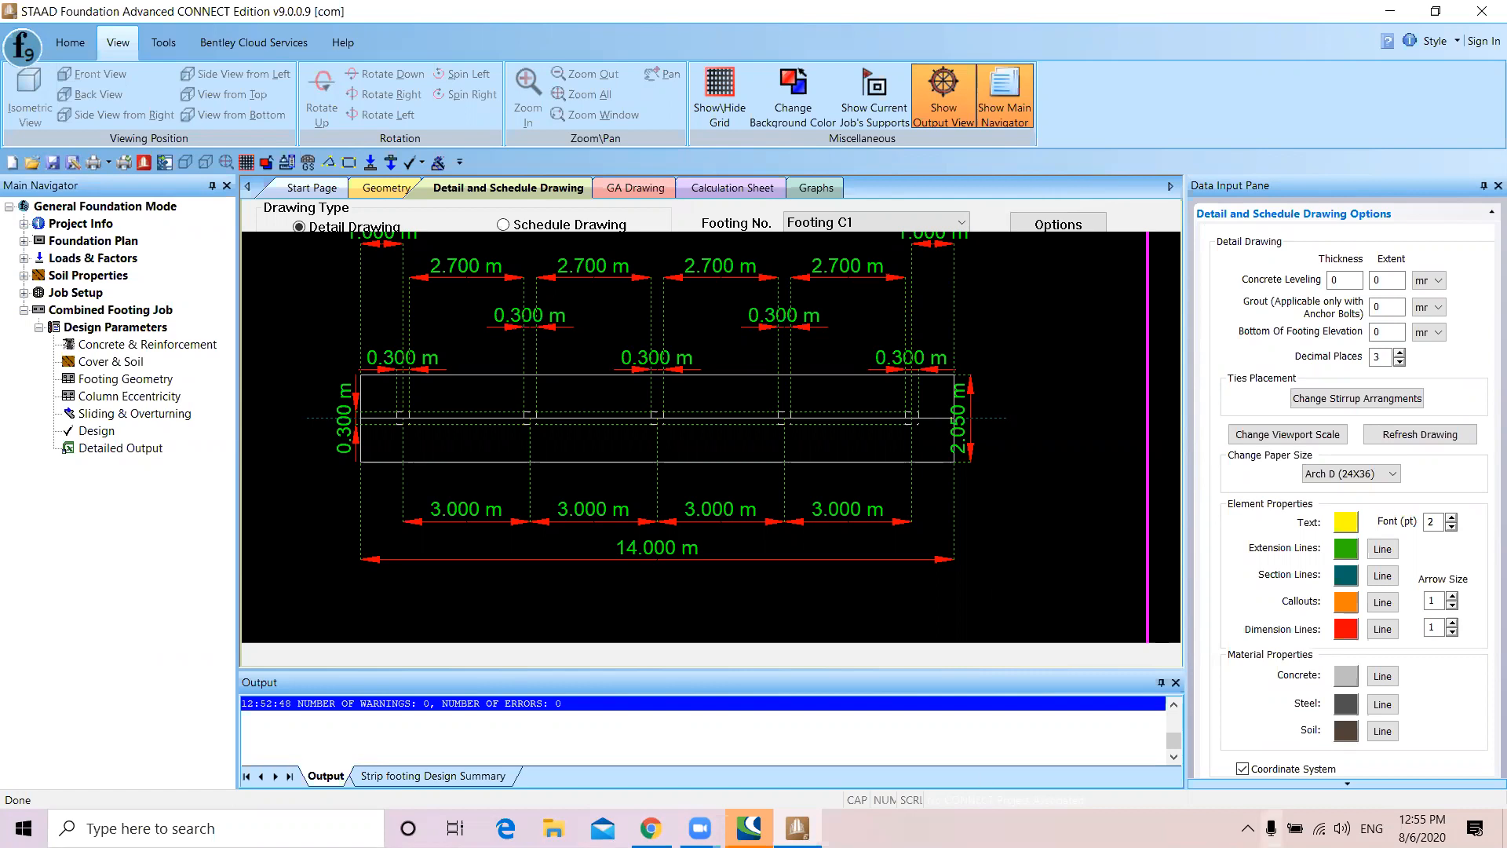
{"action": "left_click", "coordinate": [1272, 828]}
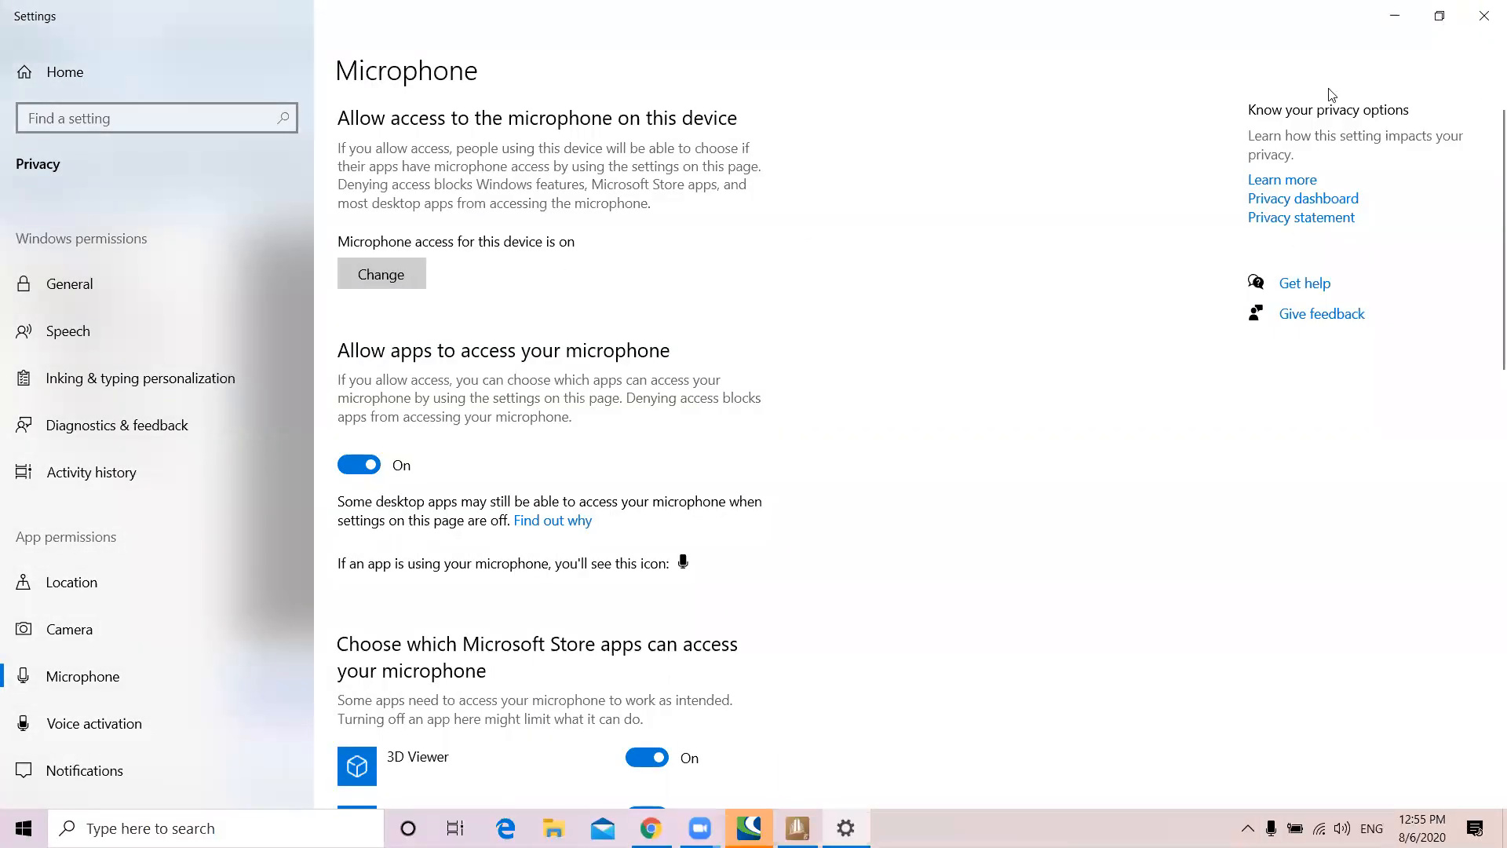
{"action": "left_click", "coordinate": [1484, 16]}
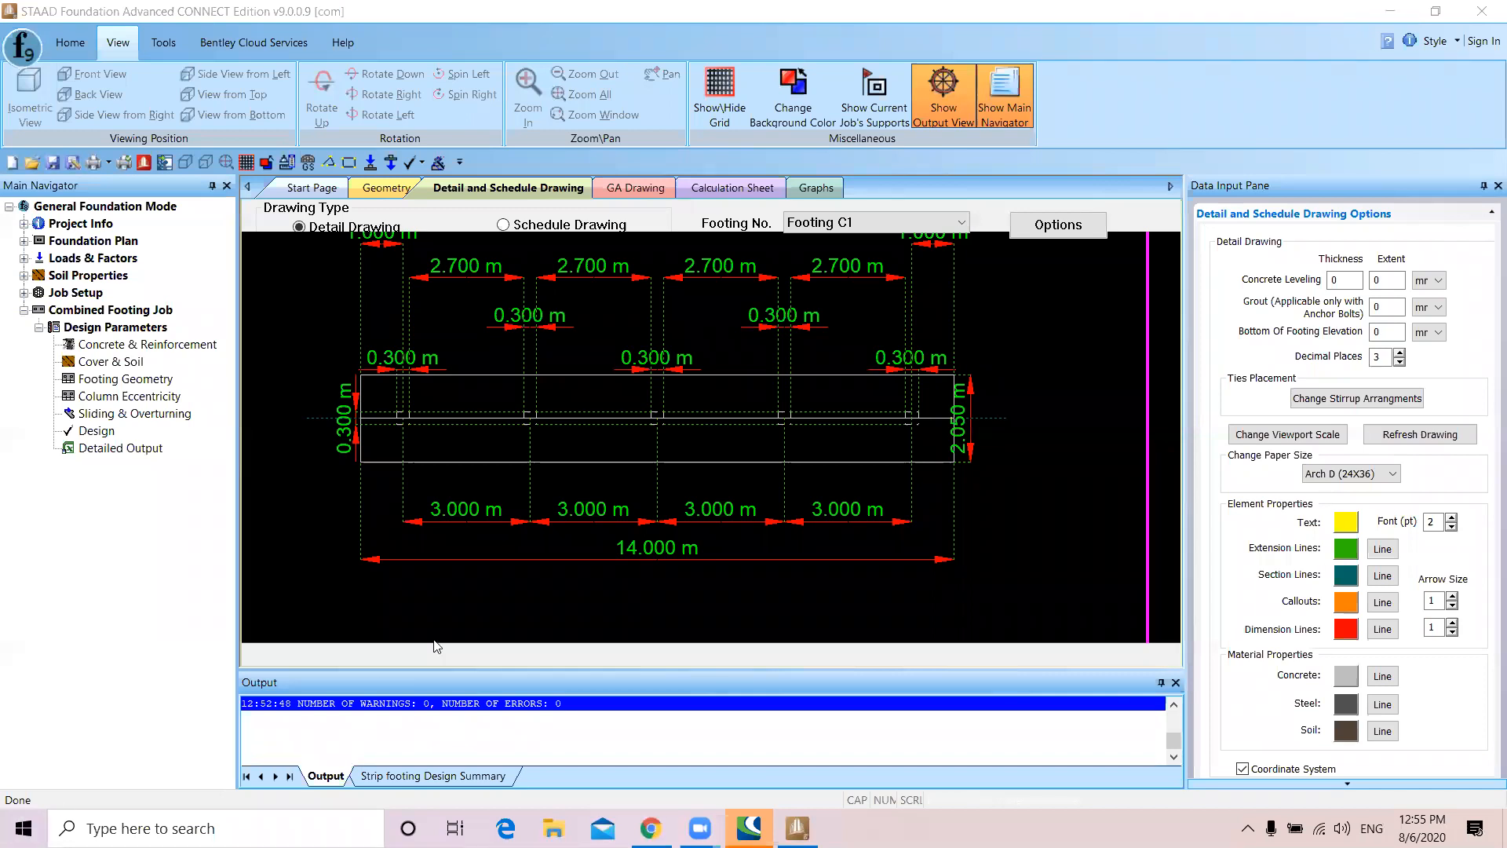
{"action": "scroll", "coordinate": [1011, 483], "scroll_direction": "down", "scroll_amount": 2}
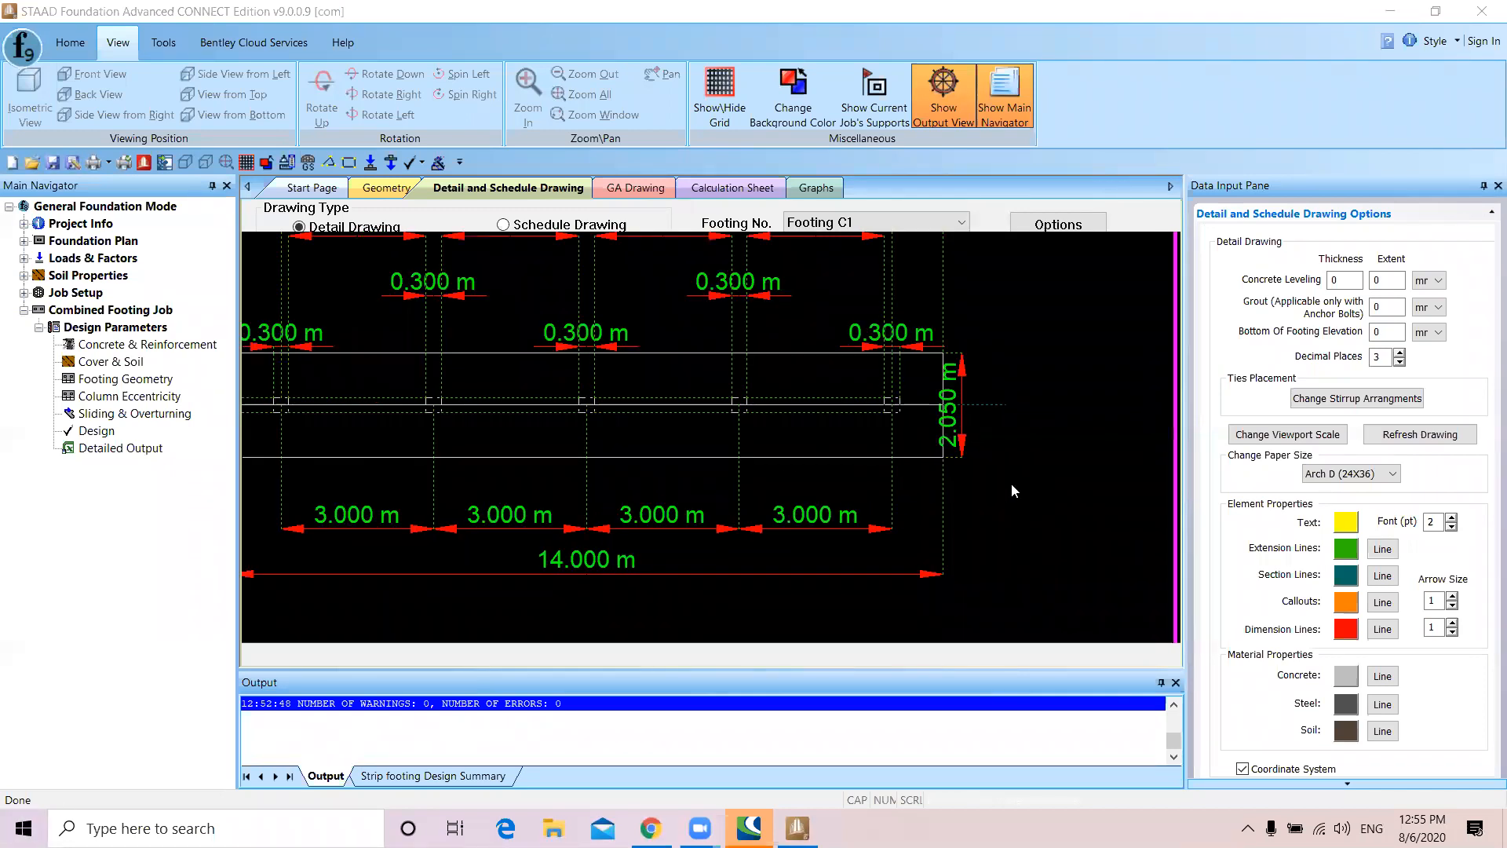
Open the general arrangement drawing and examine the layout of the five strip footings and the footing schedule table
{"action": "left_click", "coordinate": [612, 189]}
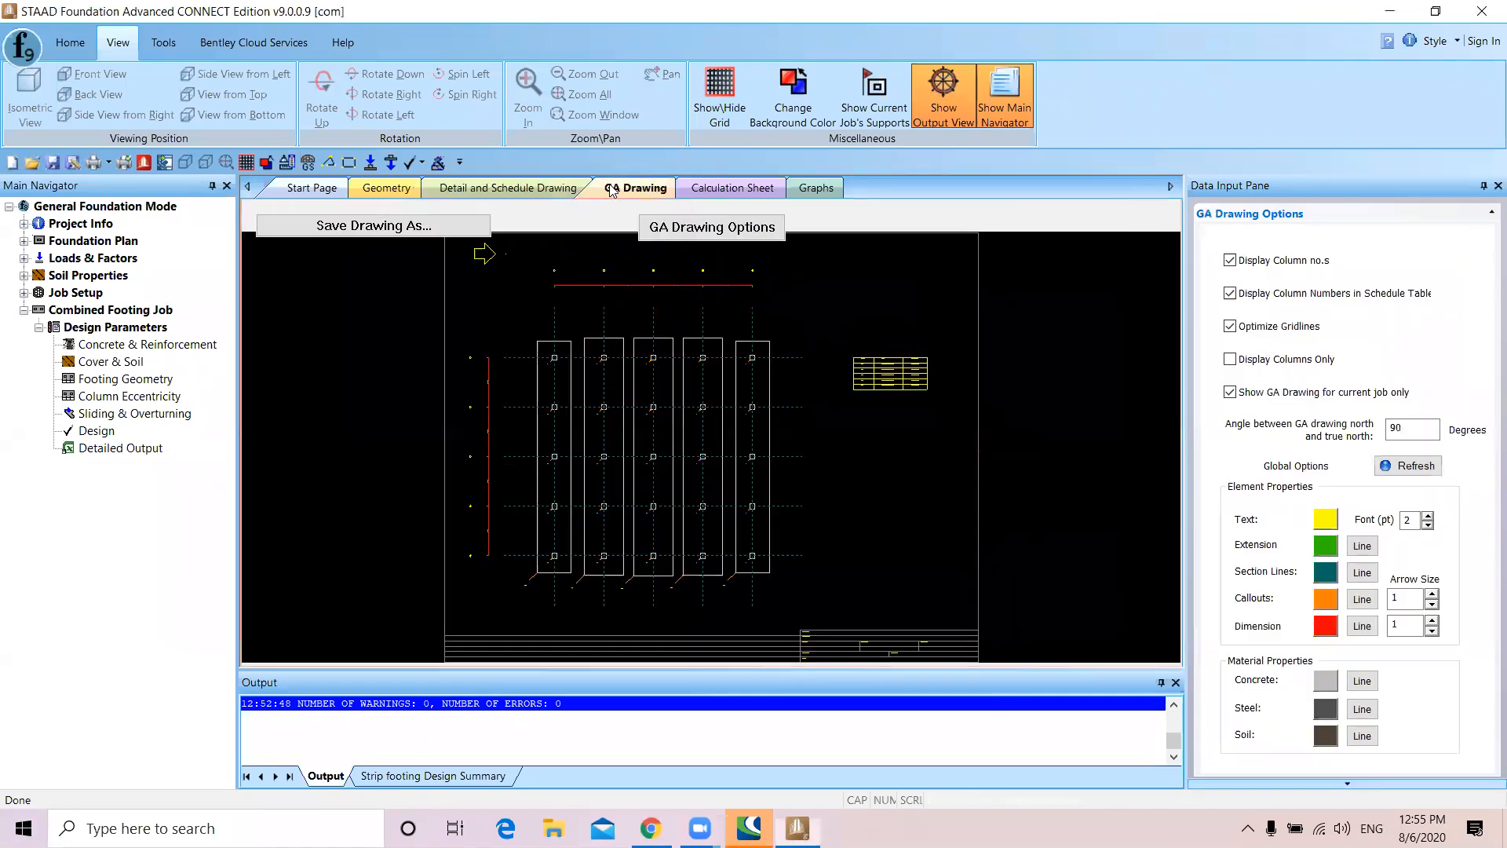
{"action": "scroll", "coordinate": [582, 488], "scroll_direction": "down", "scroll_amount": 1}
{"action": "scroll", "coordinate": [582, 487], "scroll_direction": "up", "scroll_amount": 4}
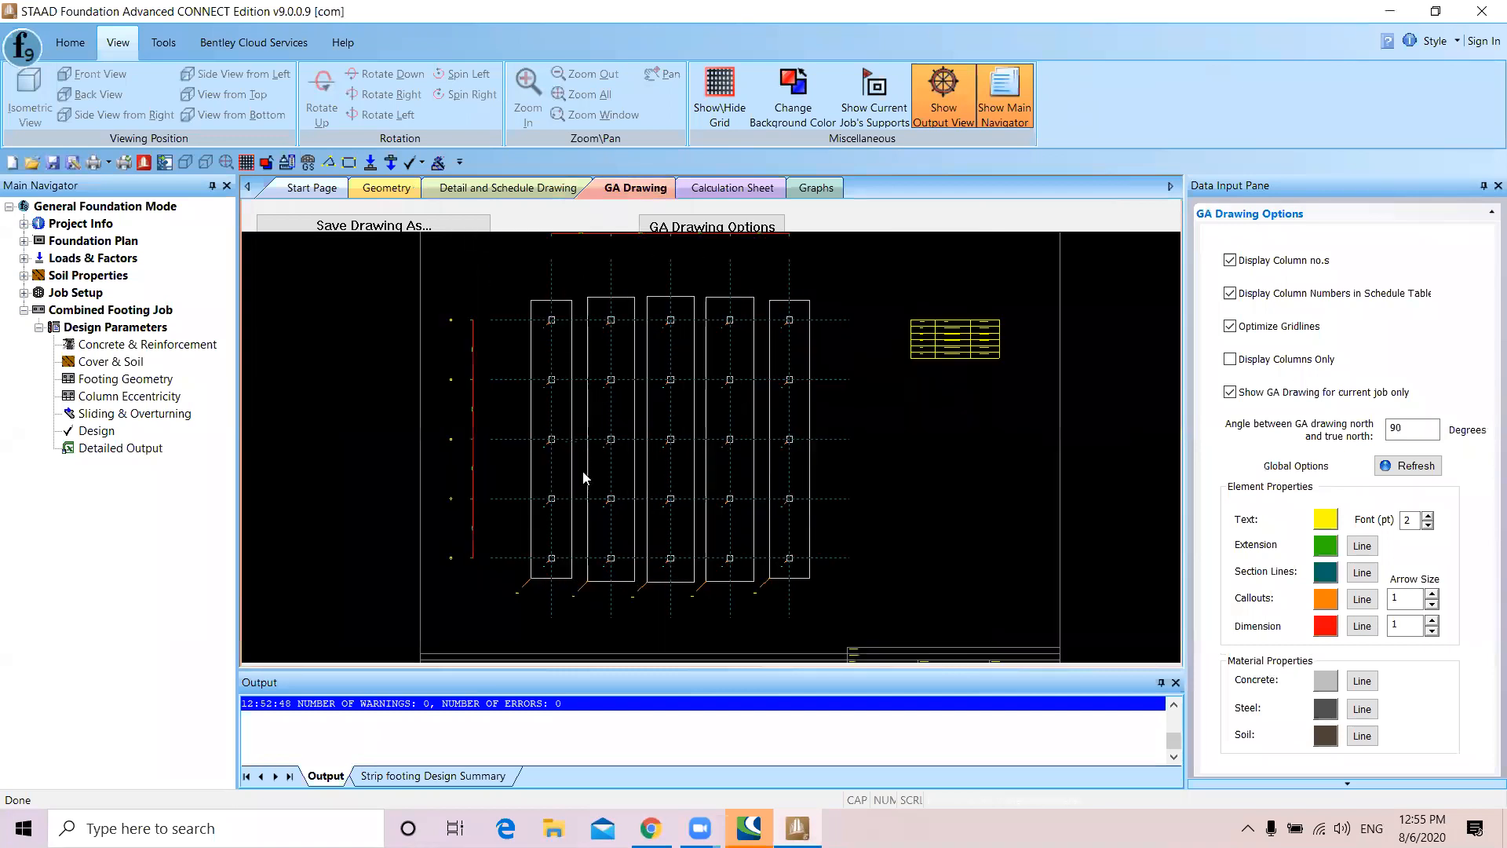
{"action": "scroll", "coordinate": [586, 481], "scroll_direction": "down", "scroll_amount": 2}
{"action": "scroll", "coordinate": [581, 321], "scroll_direction": "up", "scroll_amount": 3}
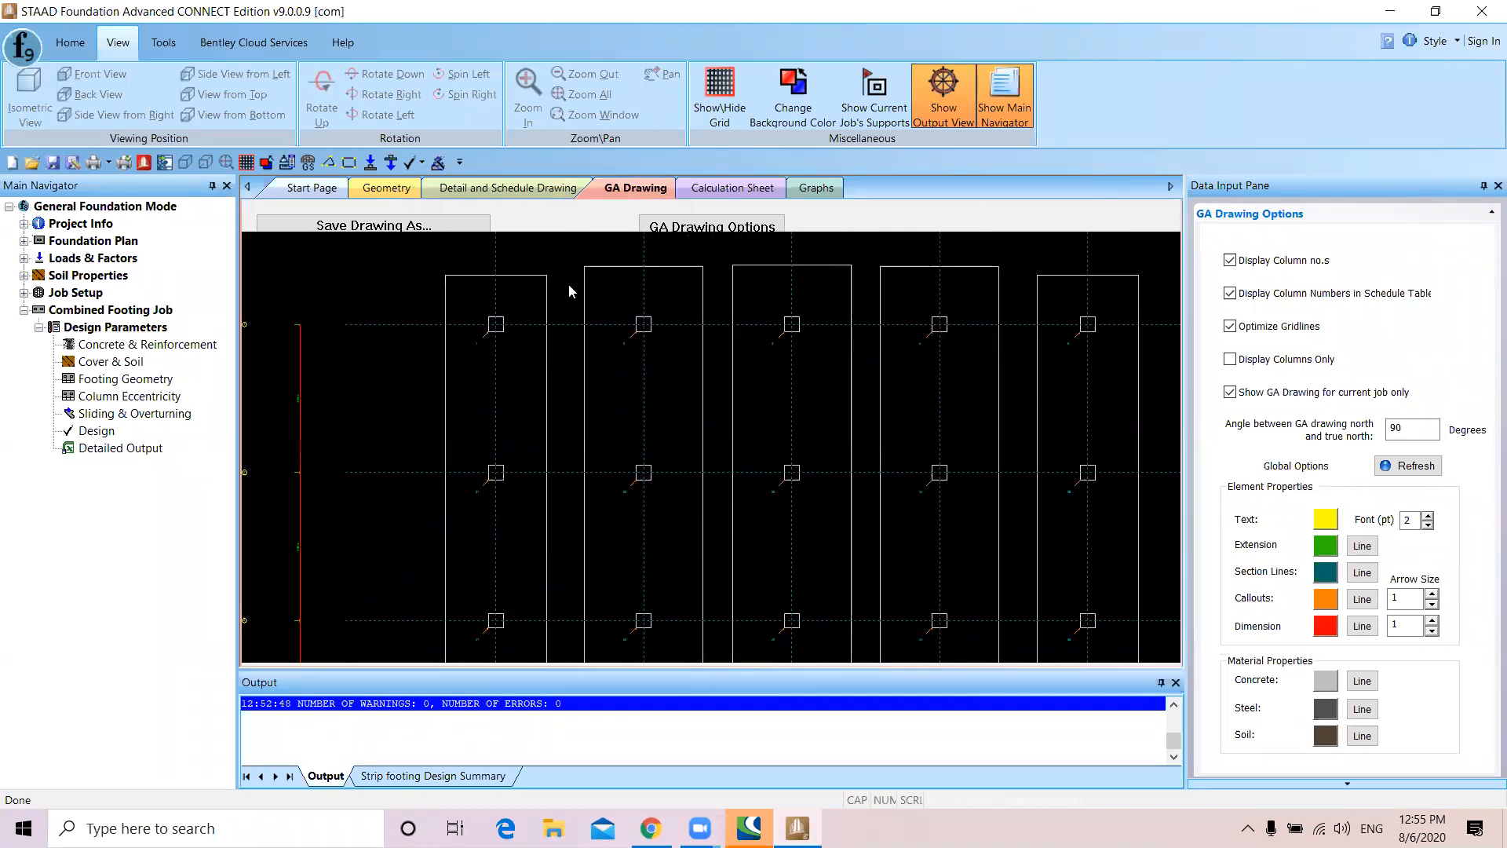
{"action": "scroll", "coordinate": [573, 377], "scroll_direction": "down", "scroll_amount": 2}
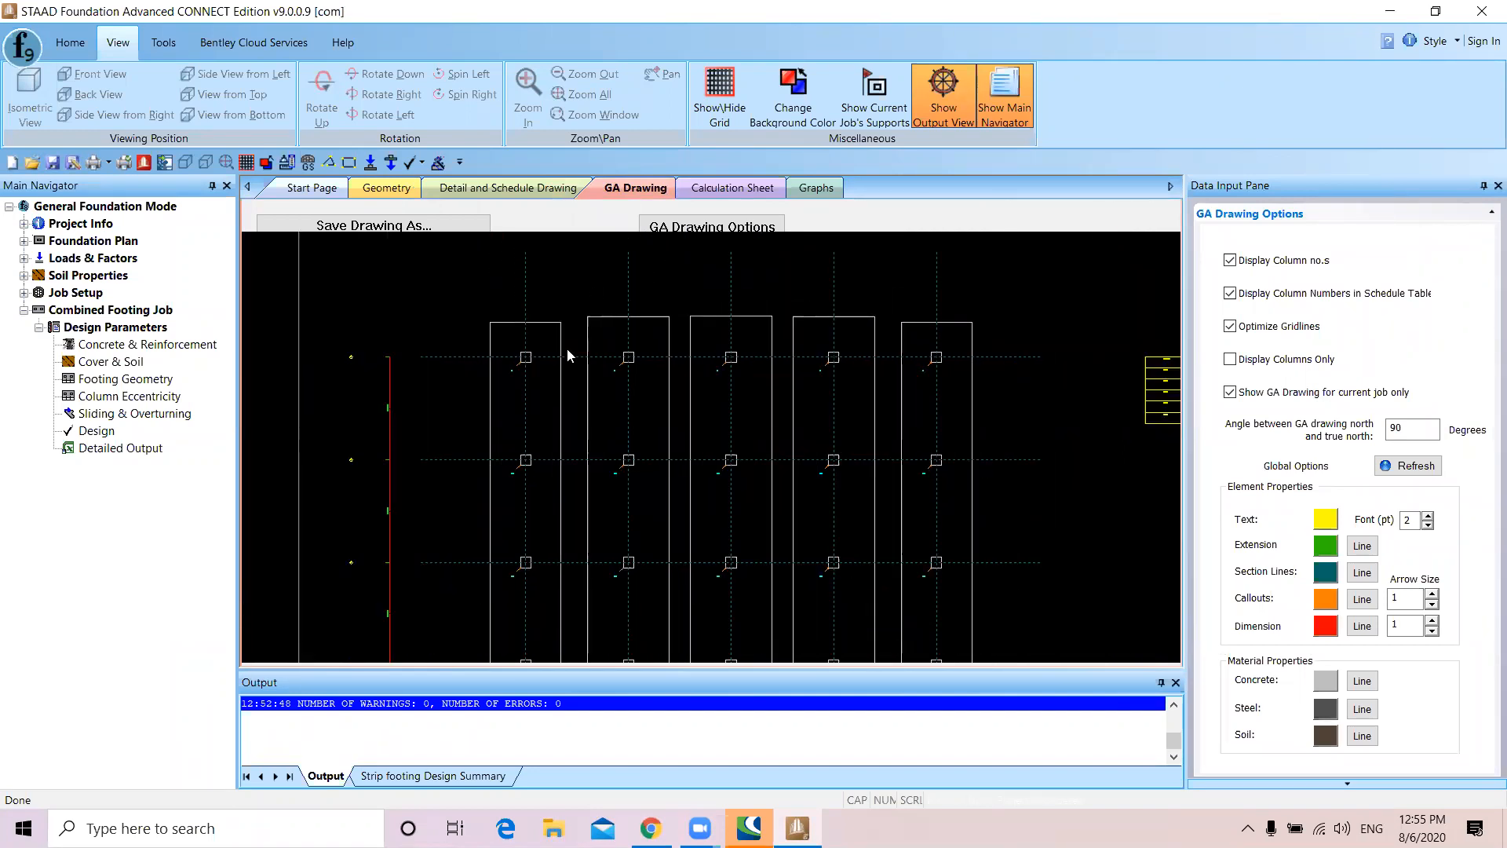
{"action": "scroll", "coordinate": [568, 354], "scroll_direction": "down", "scroll_amount": 2}
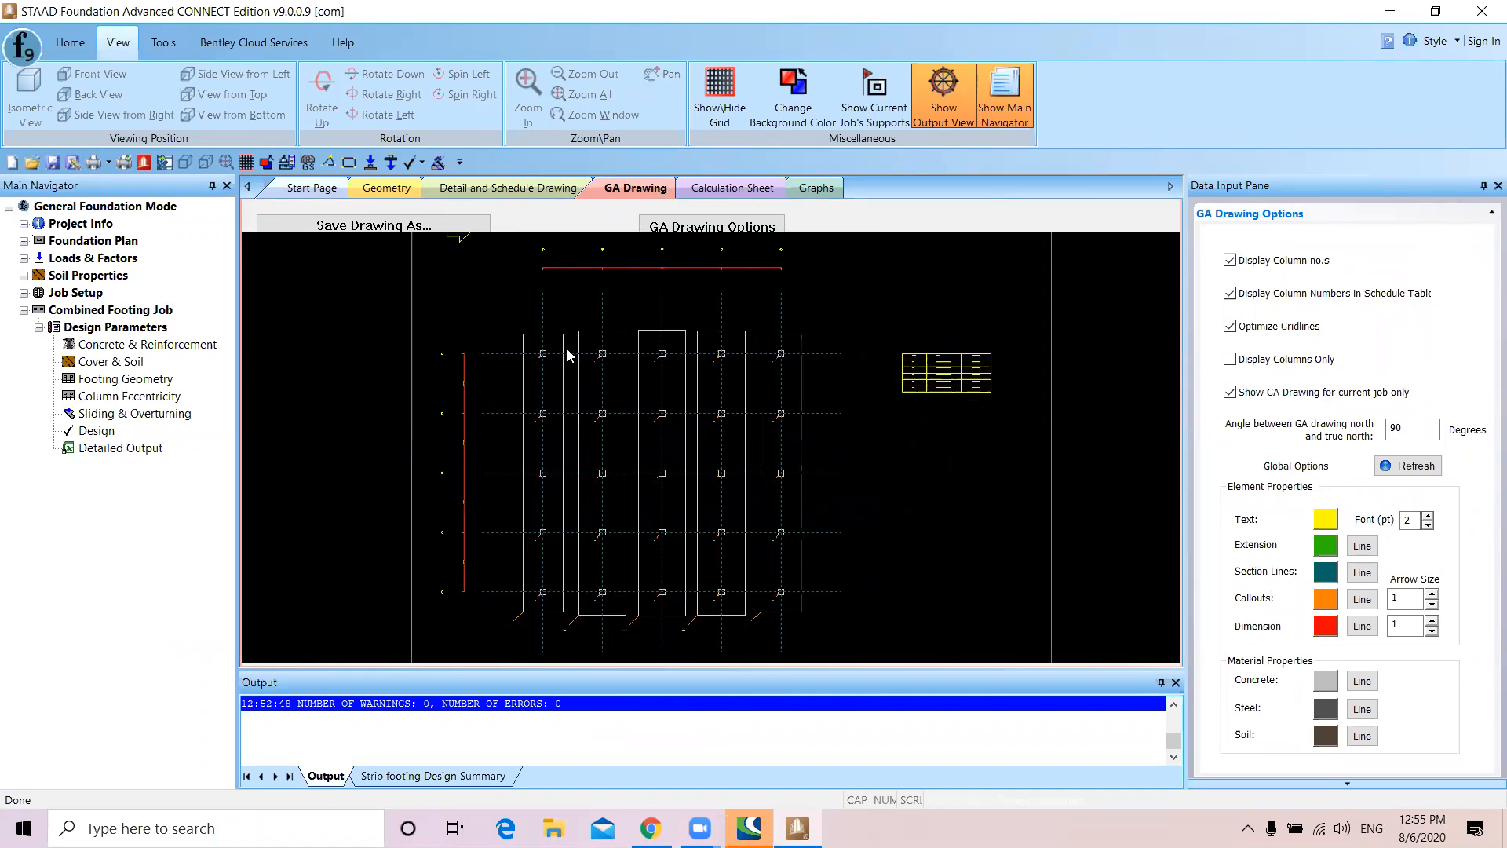
{"action": "scroll", "coordinate": [965, 376], "scroll_direction": "up", "scroll_amount": 4}
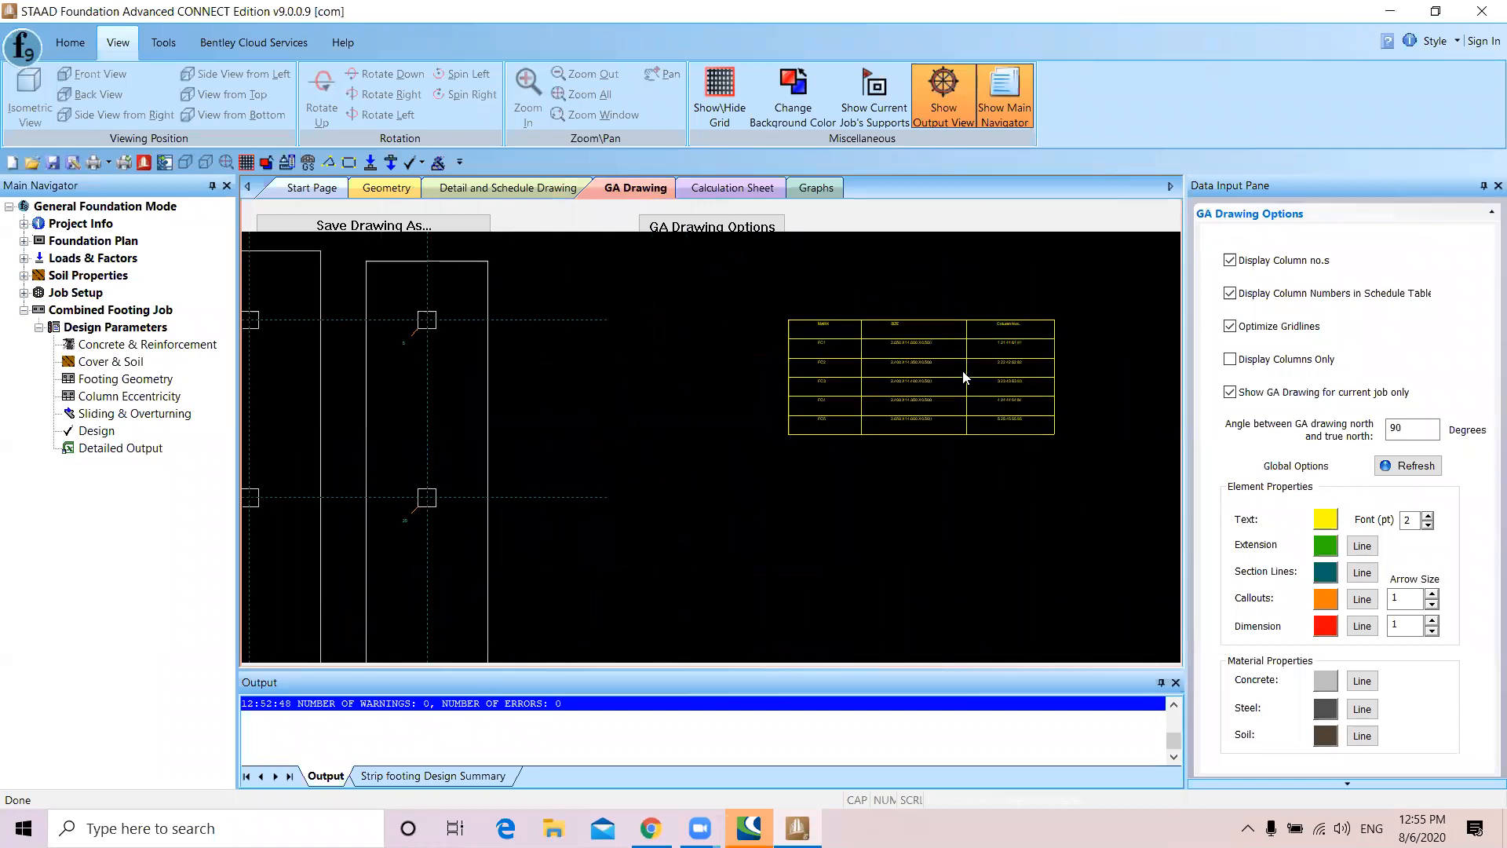
{"action": "scroll", "coordinate": [927, 369], "scroll_direction": "down", "scroll_amount": 2}
{"action": "scroll", "coordinate": [928, 372], "scroll_direction": "down", "scroll_amount": 2}
{"action": "scroll", "coordinate": [688, 393], "scroll_direction": "down", "scroll_amount": 1}
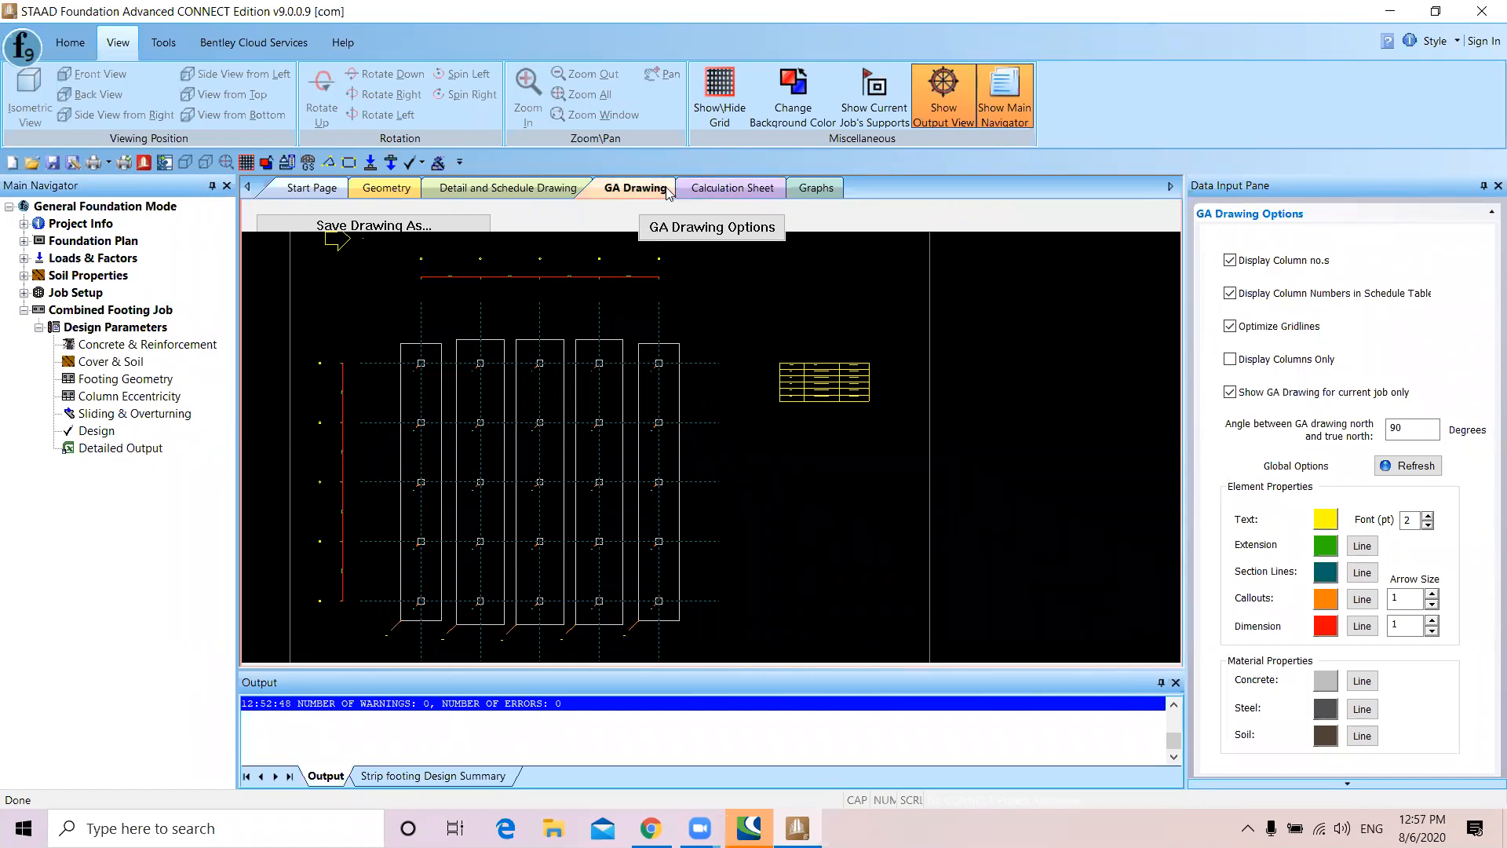
Display the shear force and bending moment graphs of Footing C1 for load case 1:DL and review them
{"action": "left_click", "coordinate": [715, 188]}
{"action": "left_click", "coordinate": [807, 192]}
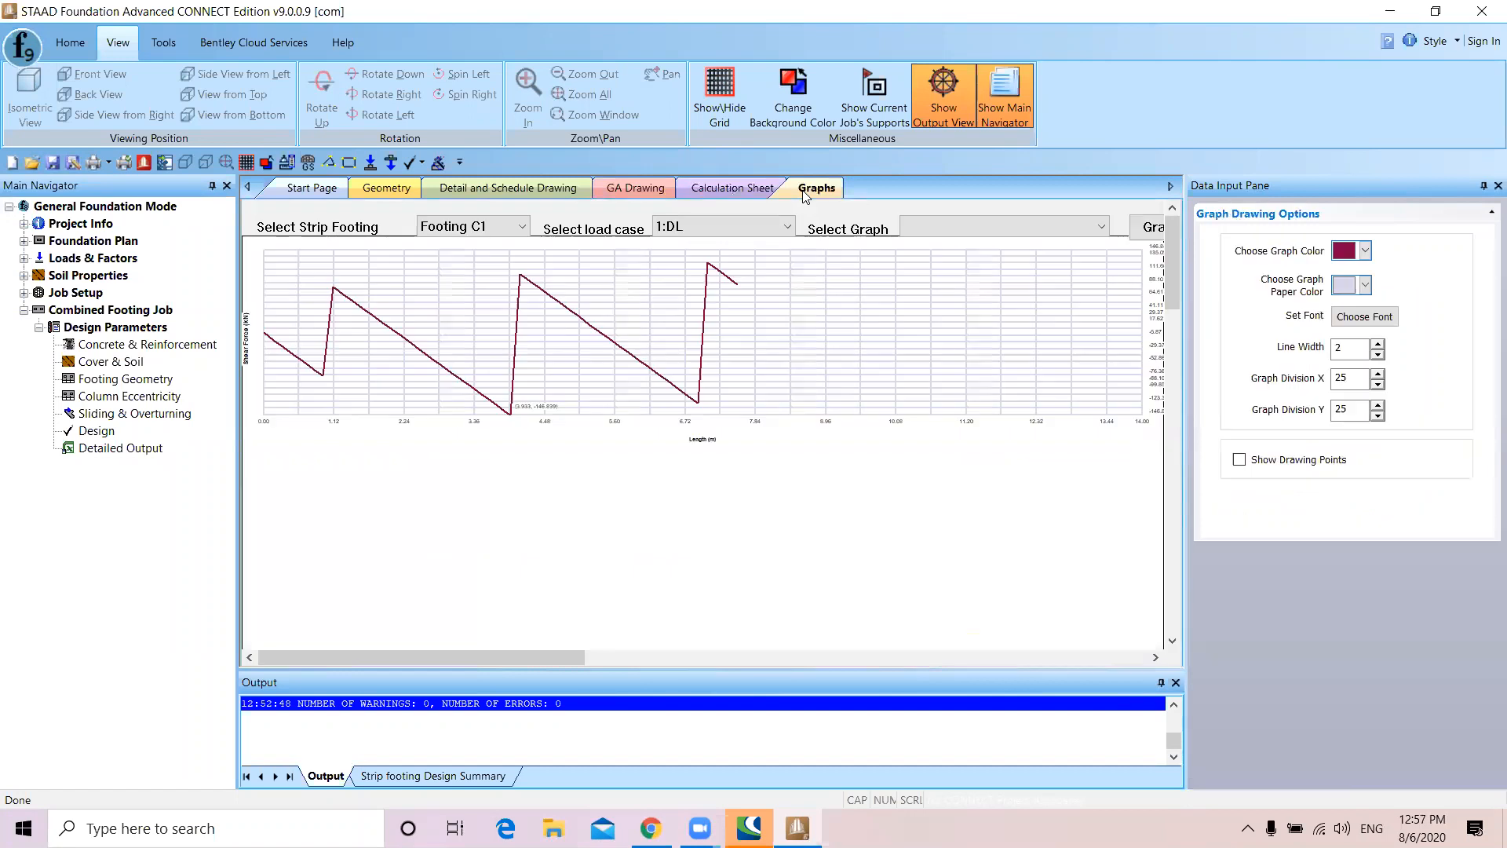
{"action": "scroll", "coordinate": [600, 405], "scroll_direction": "down", "scroll_amount": 5}
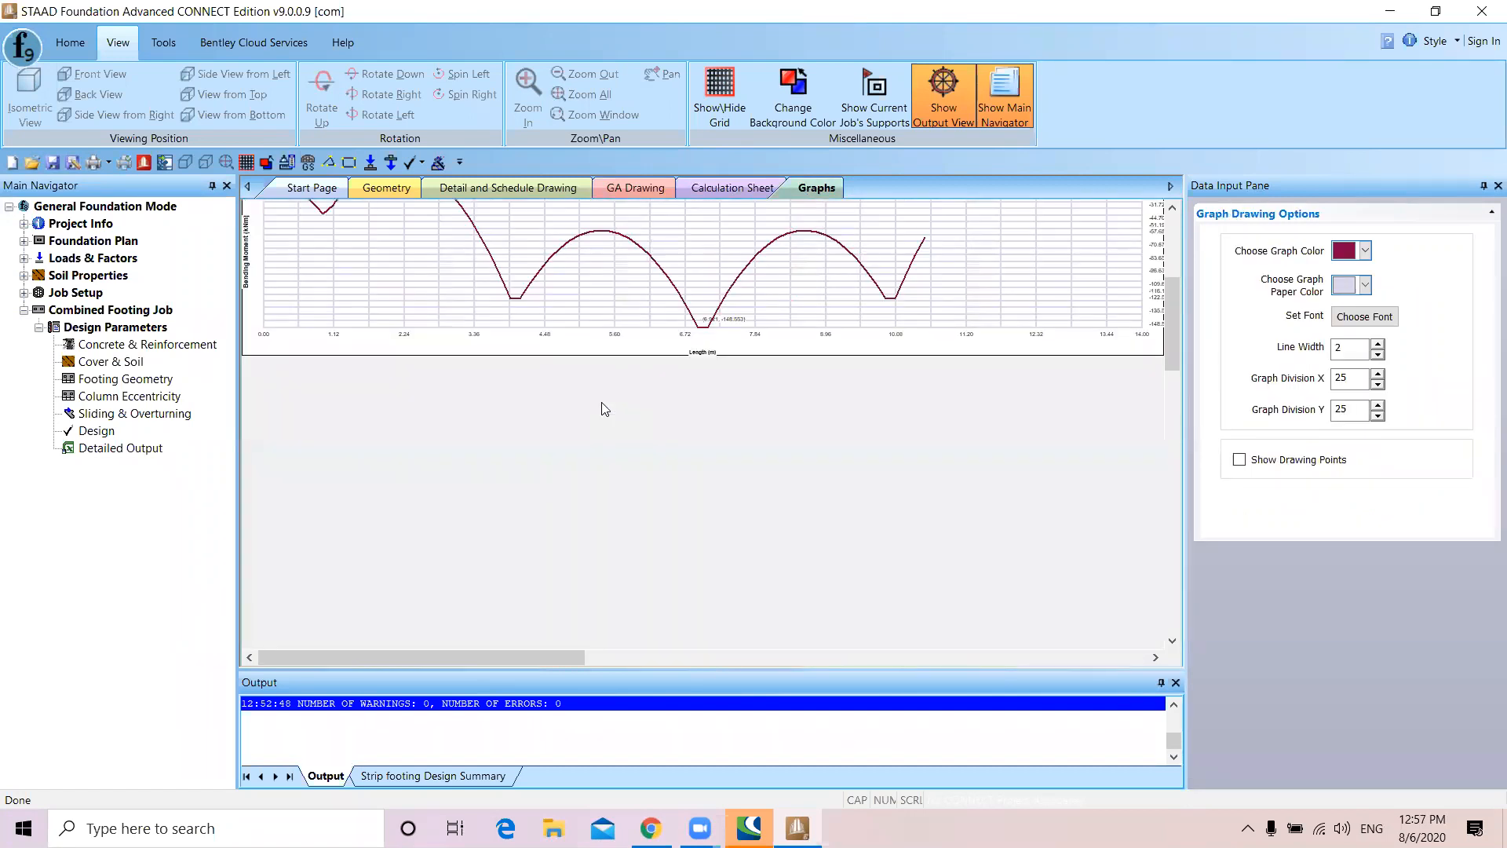
{"action": "scroll", "coordinate": [602, 408], "scroll_direction": "up", "scroll_amount": 5}
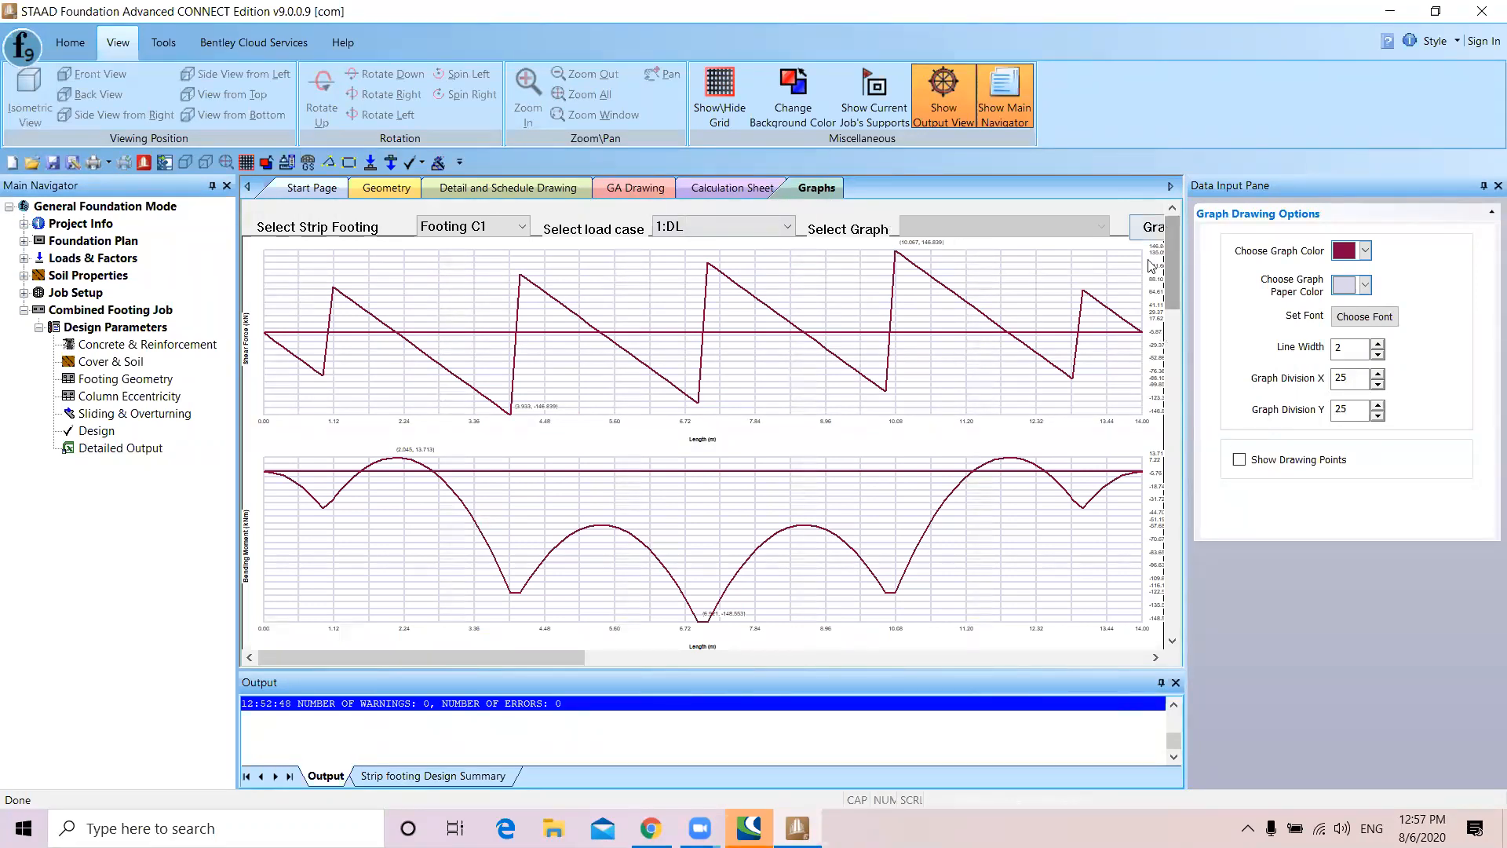
Toggle the drawing points on Footing C1's graphs on and off, and re-examine the full shear force and bending moment curves
{"action": "left_click", "coordinate": [1241, 461]}
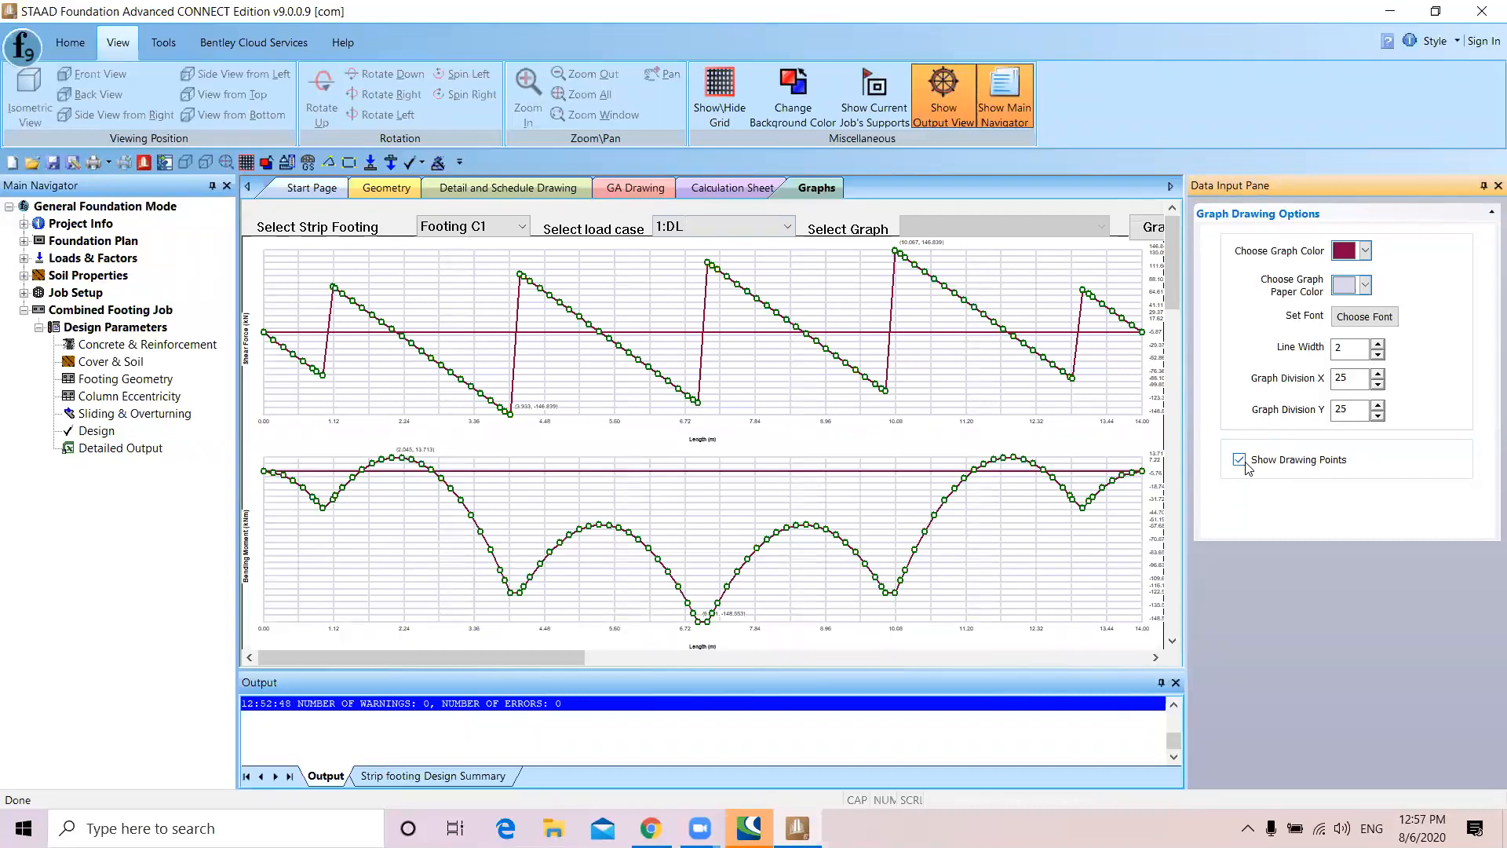
{"action": "left_click", "coordinate": [1240, 461]}
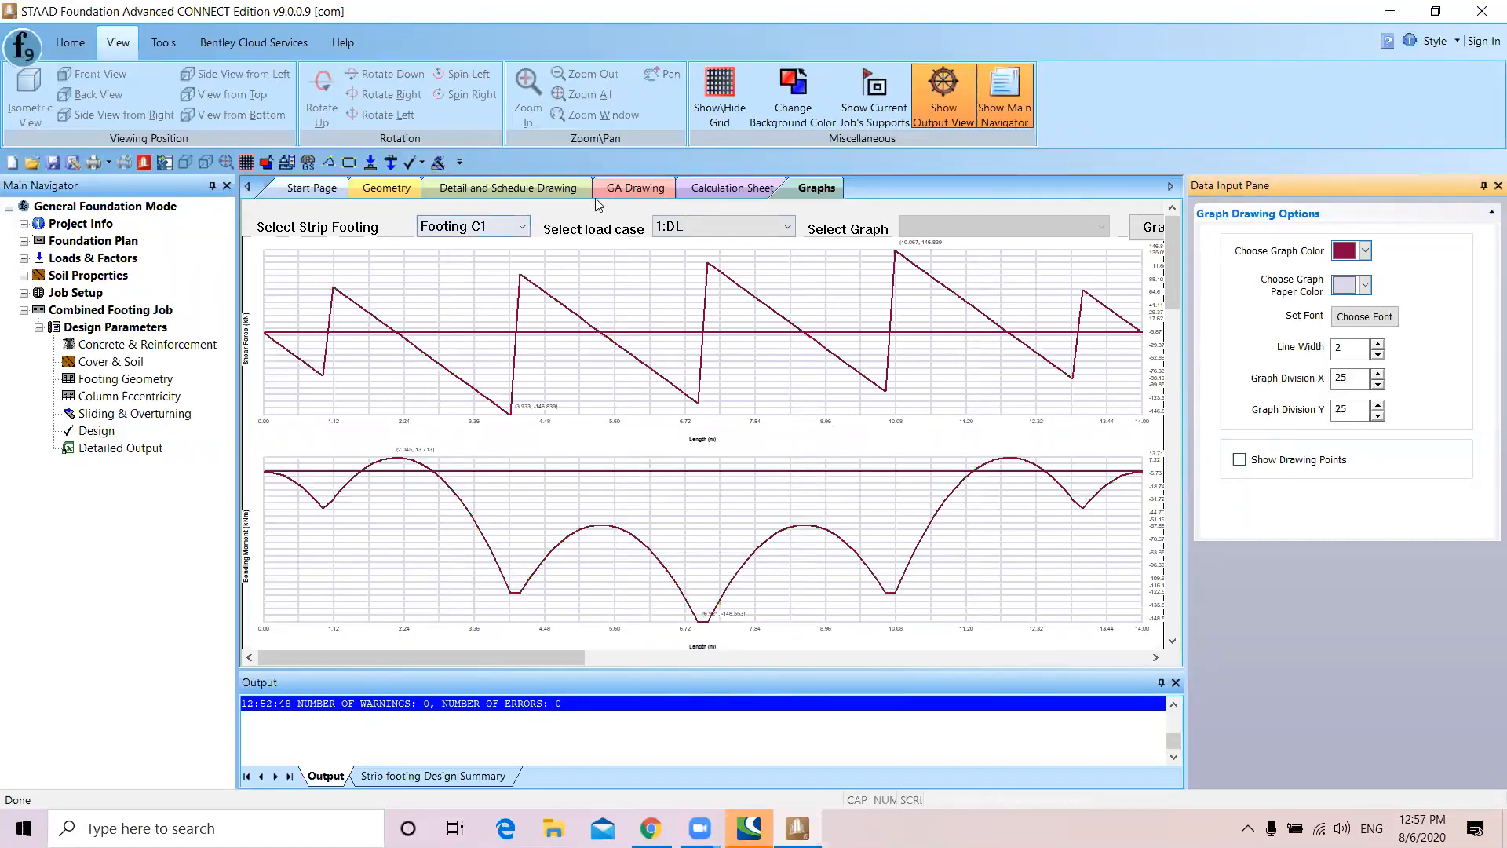
{"action": "left_click", "coordinate": [634, 188]}
{"action": "left_click", "coordinate": [711, 187]}
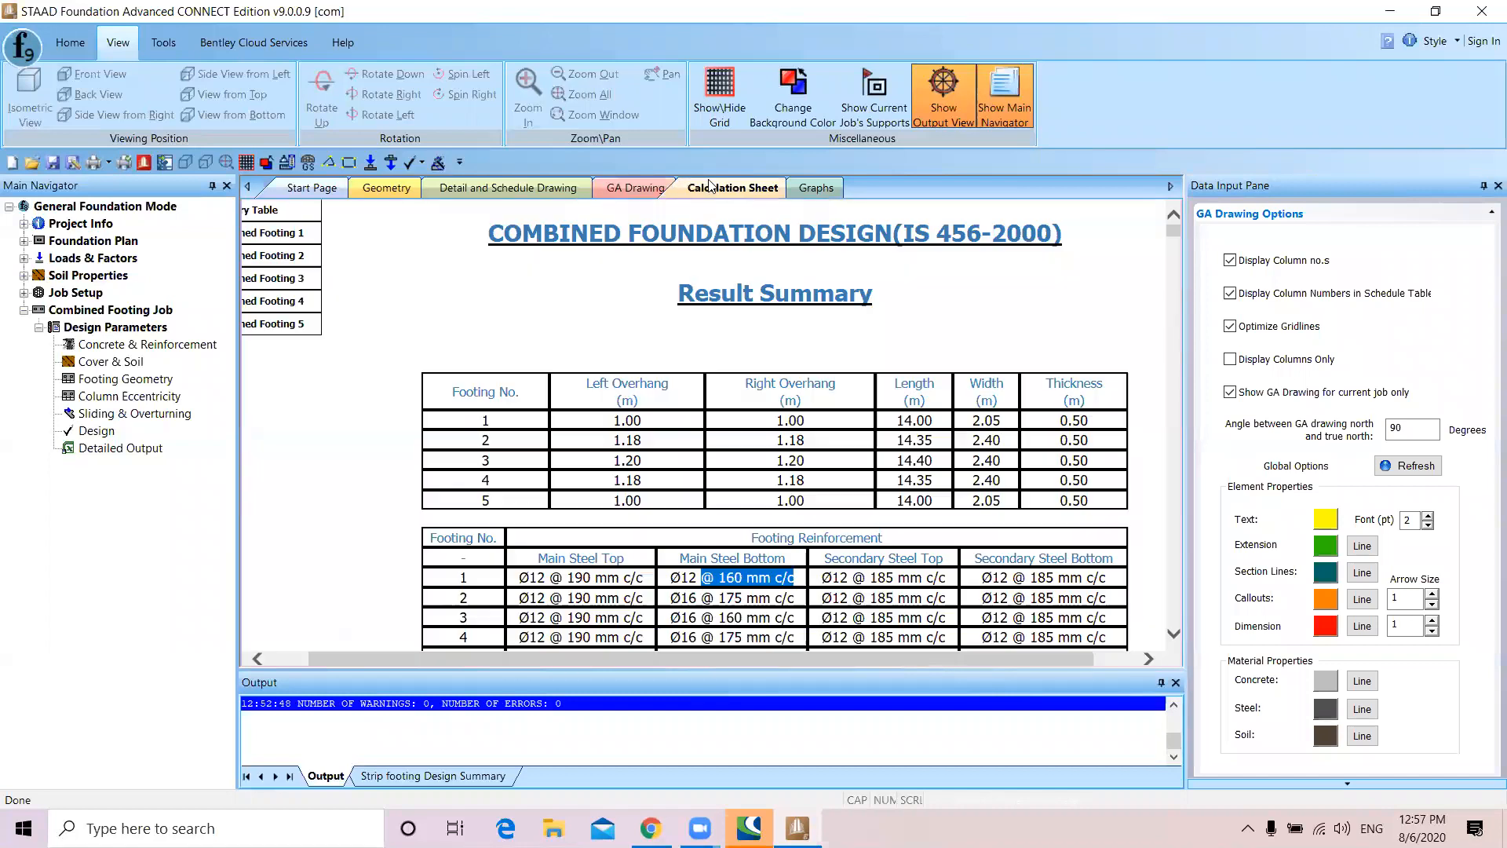
{"action": "left_click", "coordinate": [815, 194]}
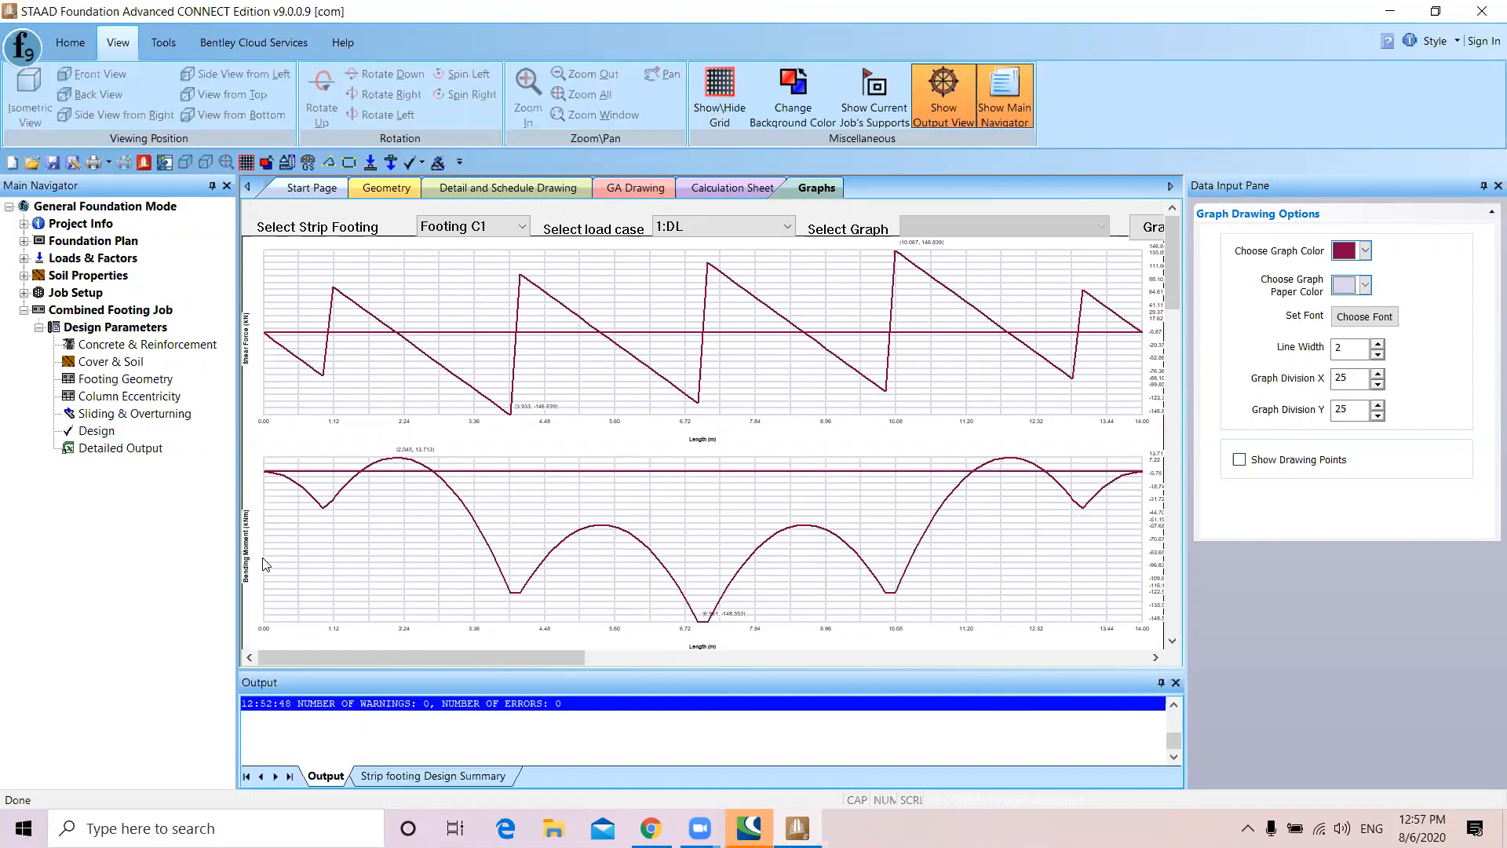
{"action": "scroll", "coordinate": [299, 556], "scroll_direction": "down", "scroll_amount": 3}
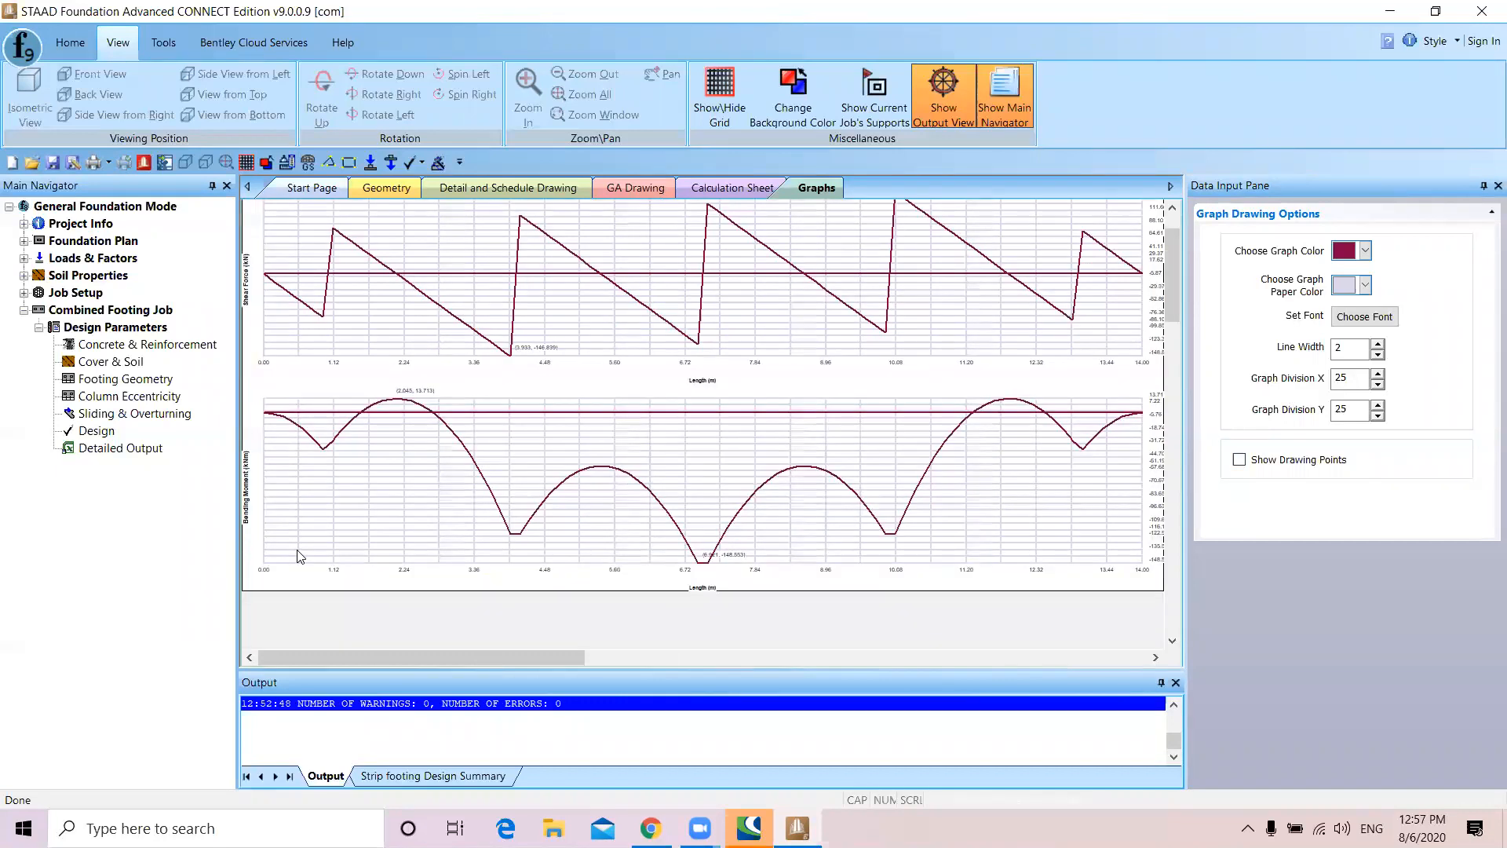
{"action": "left_click_drag", "start_coordinate": [358, 663], "coordinate": [409, 658]}
{"action": "scroll", "coordinate": [1042, 430], "scroll_direction": "up", "scroll_amount": 3}
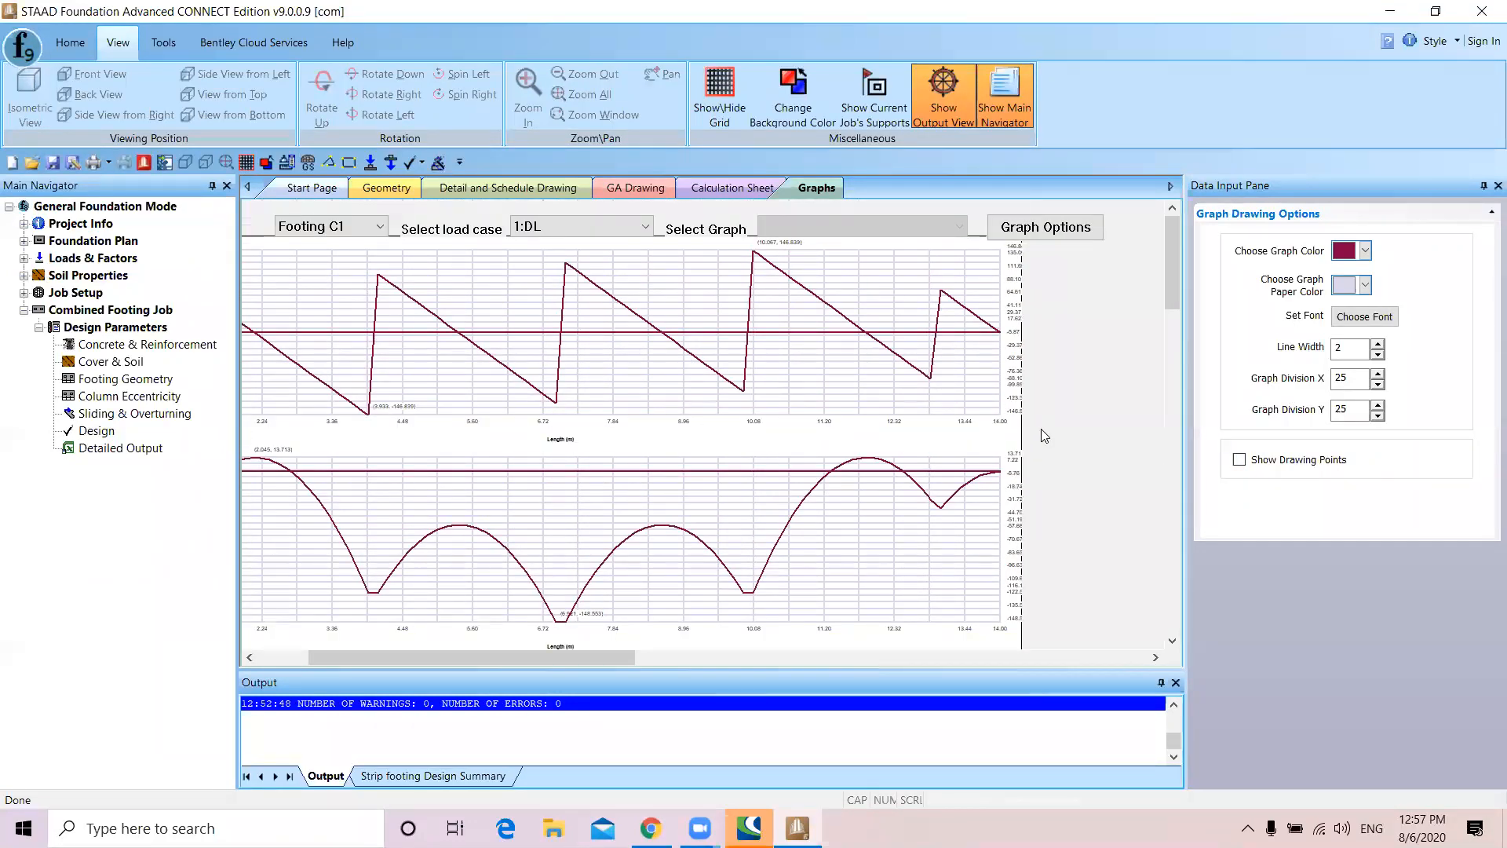
Return to the calculation sheet and close the program without saving the changes to the combined footing project
{"action": "left_click", "coordinate": [730, 190]}
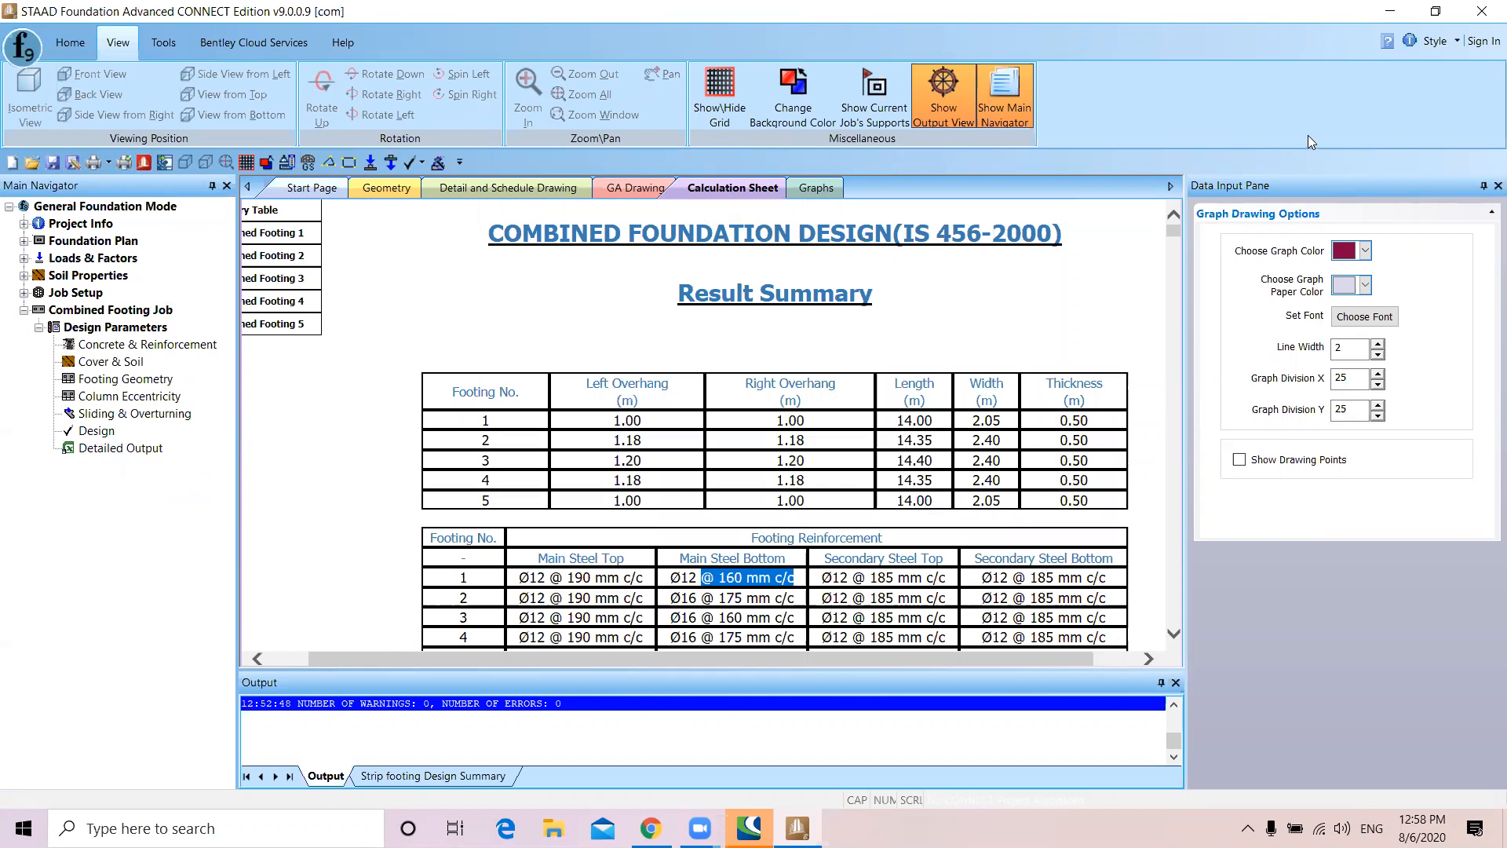
{"action": "left_click", "coordinate": [1484, 16]}
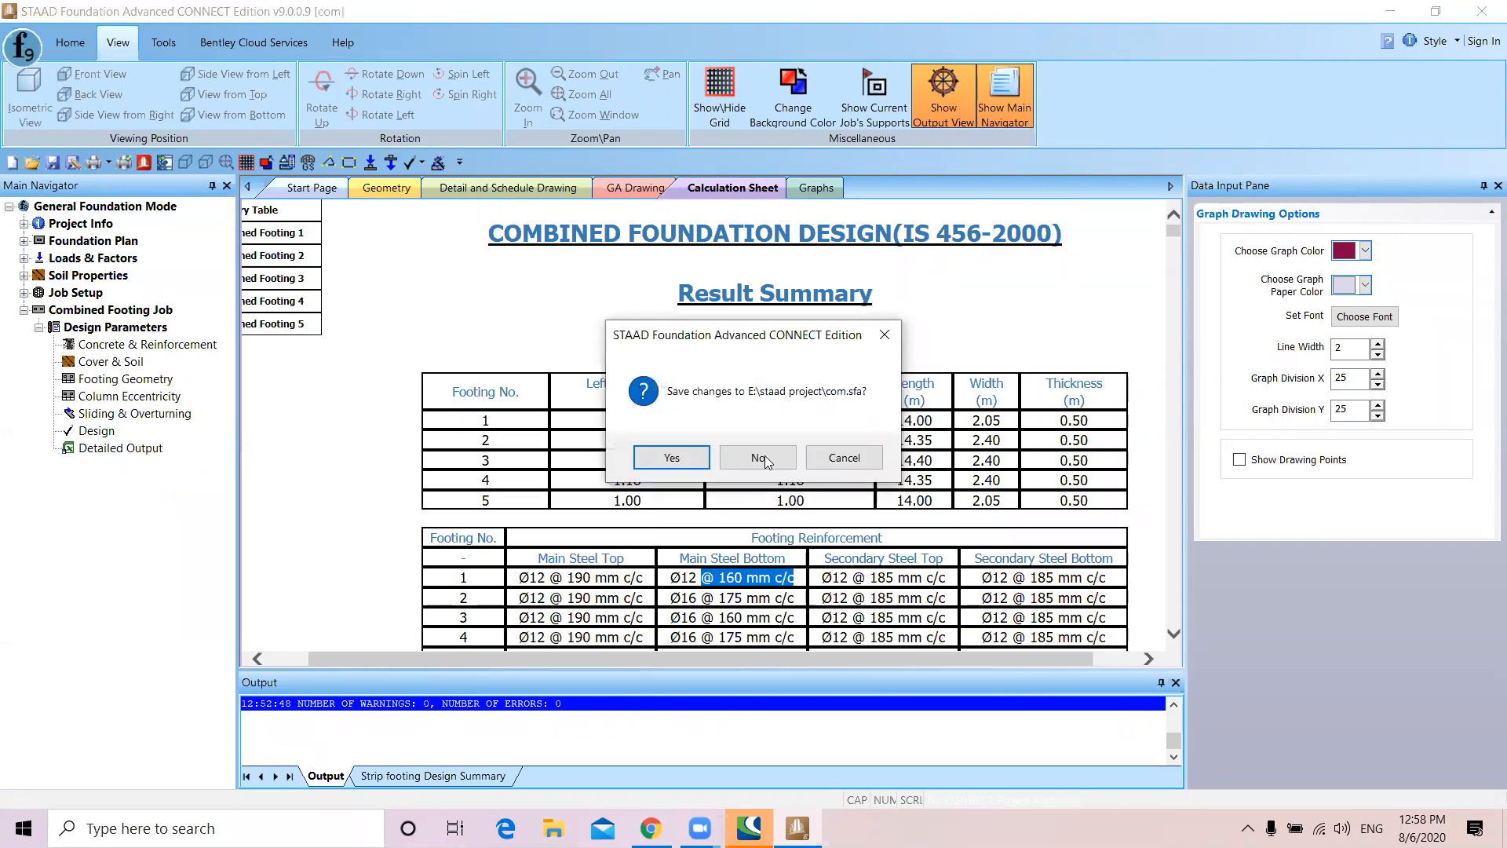
{"action": "left_click", "coordinate": [759, 458]}
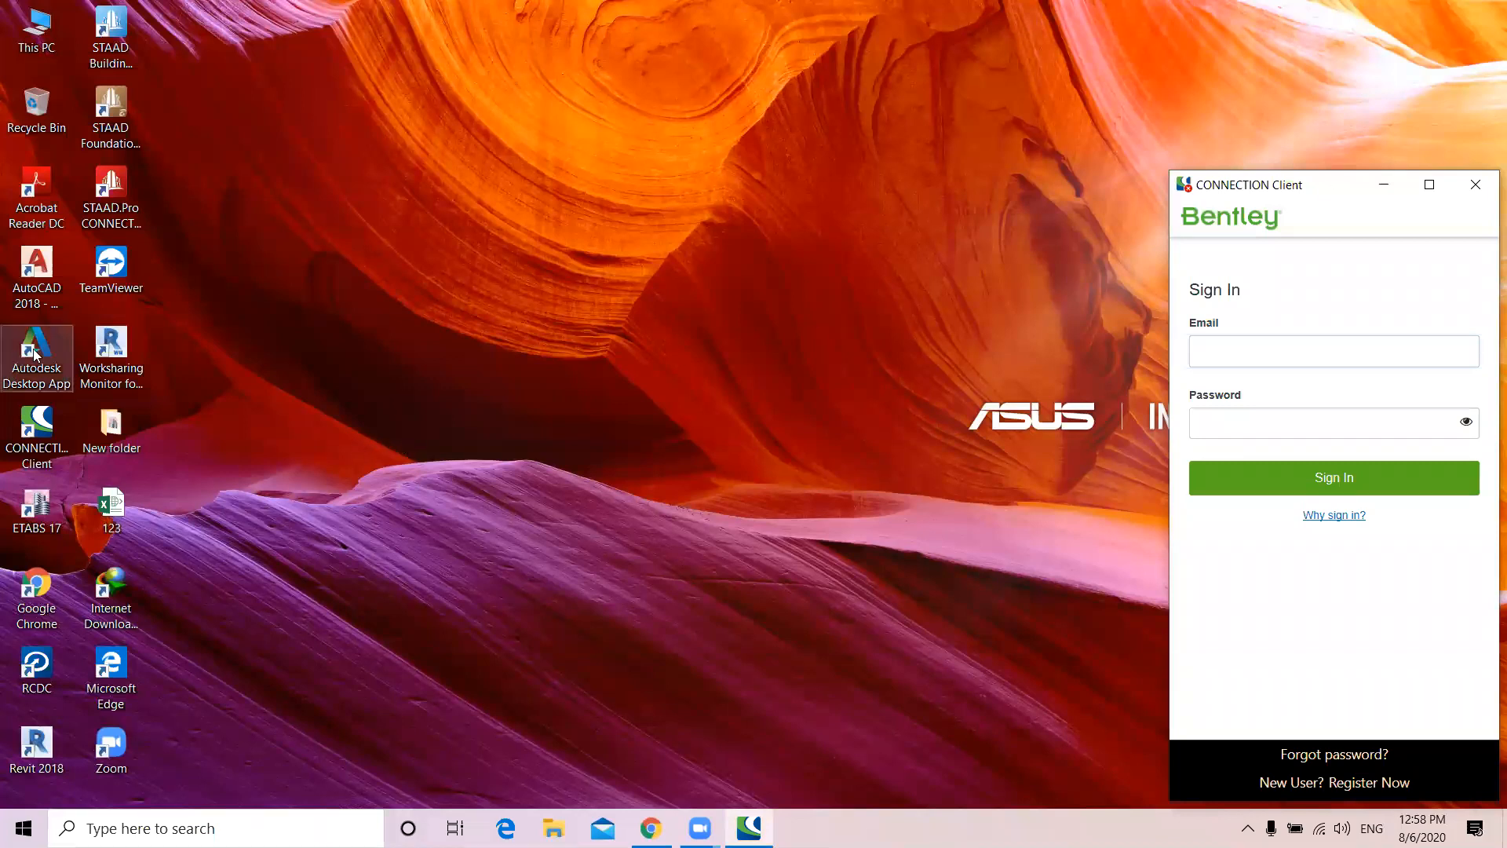
Close the CONNECTION Client sign-in window and launch STAAD Foundation Advanced again
{"action": "left_click", "coordinate": [153, 215]}
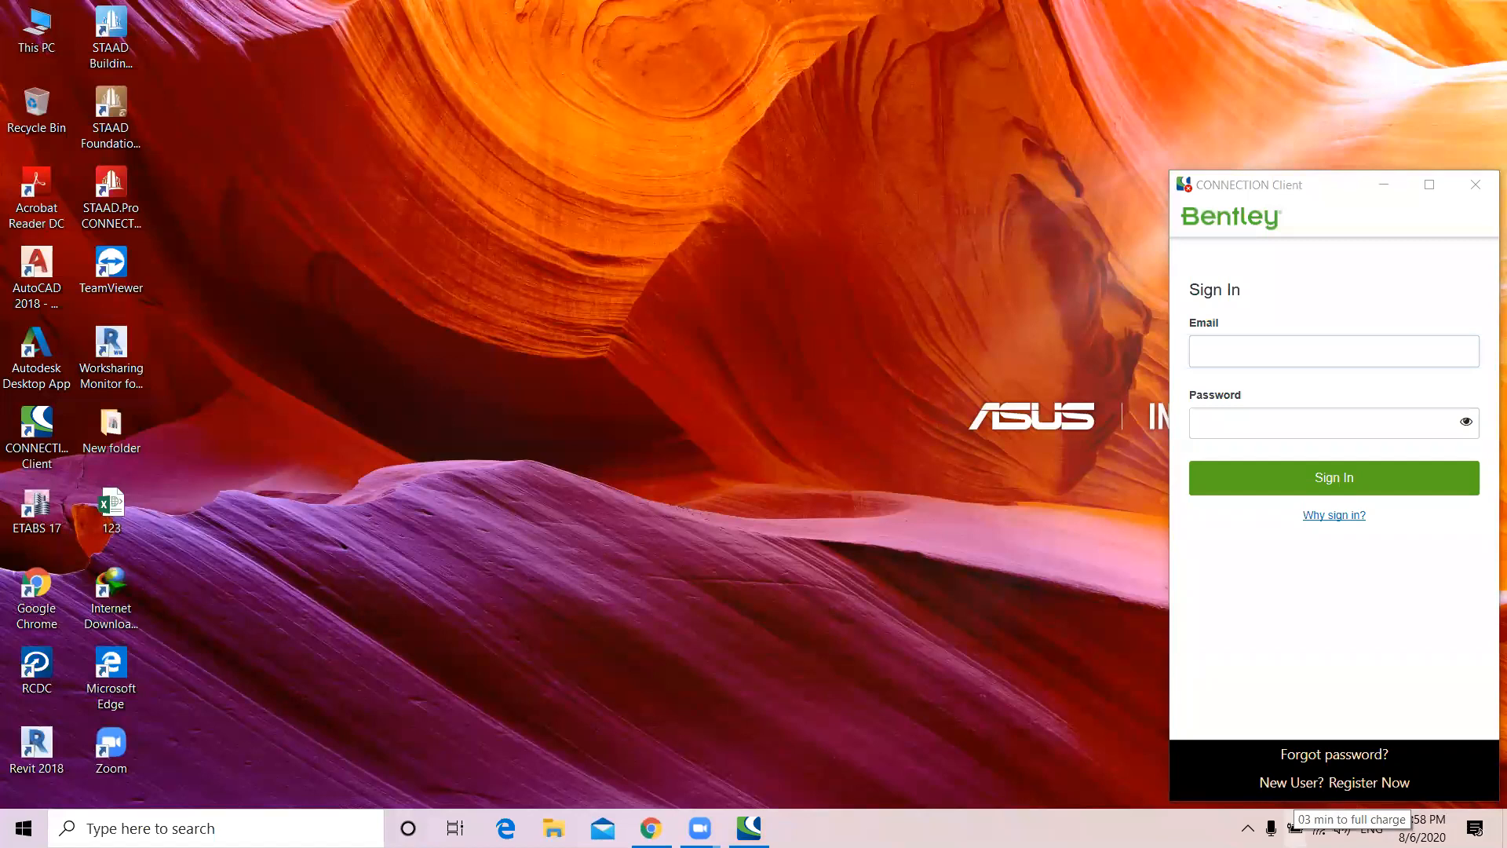
{"action": "left_click", "coordinate": [1476, 186]}
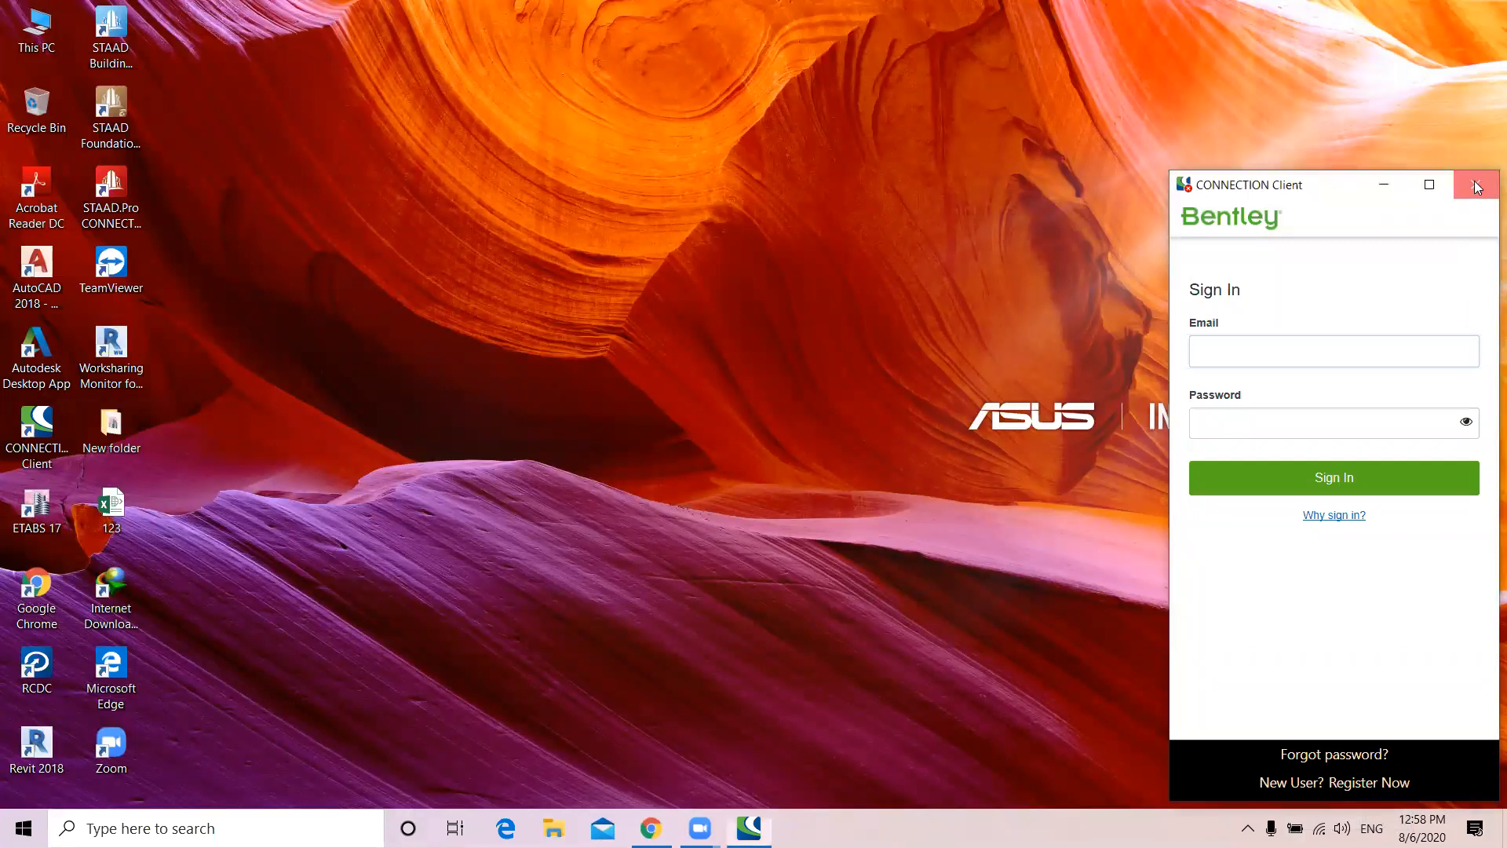
{"action": "double_click", "coordinate": [98, 138]}
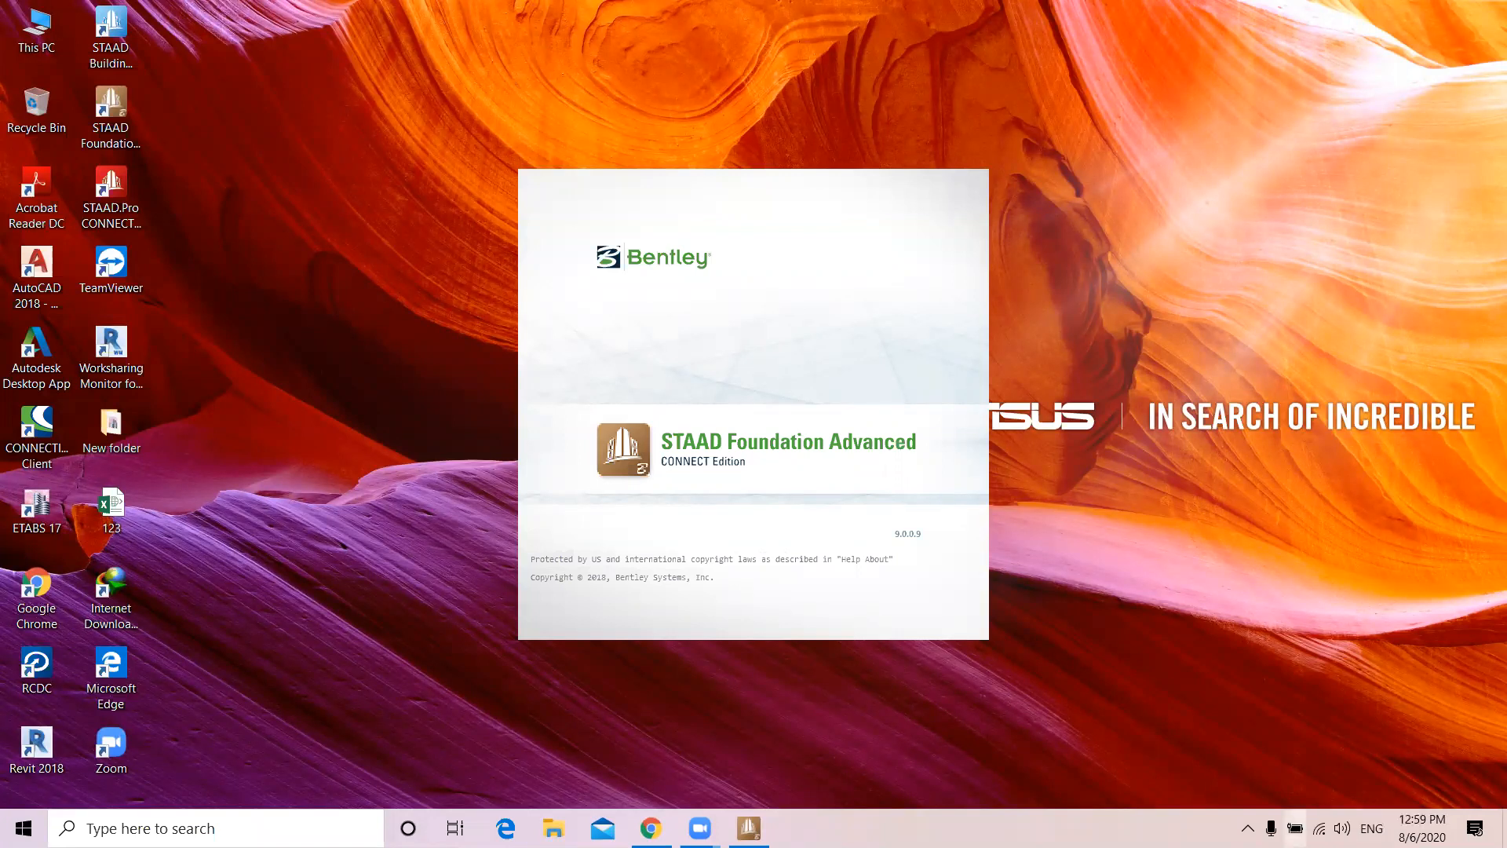
{"action": "left_click", "coordinate": [1295, 829]}
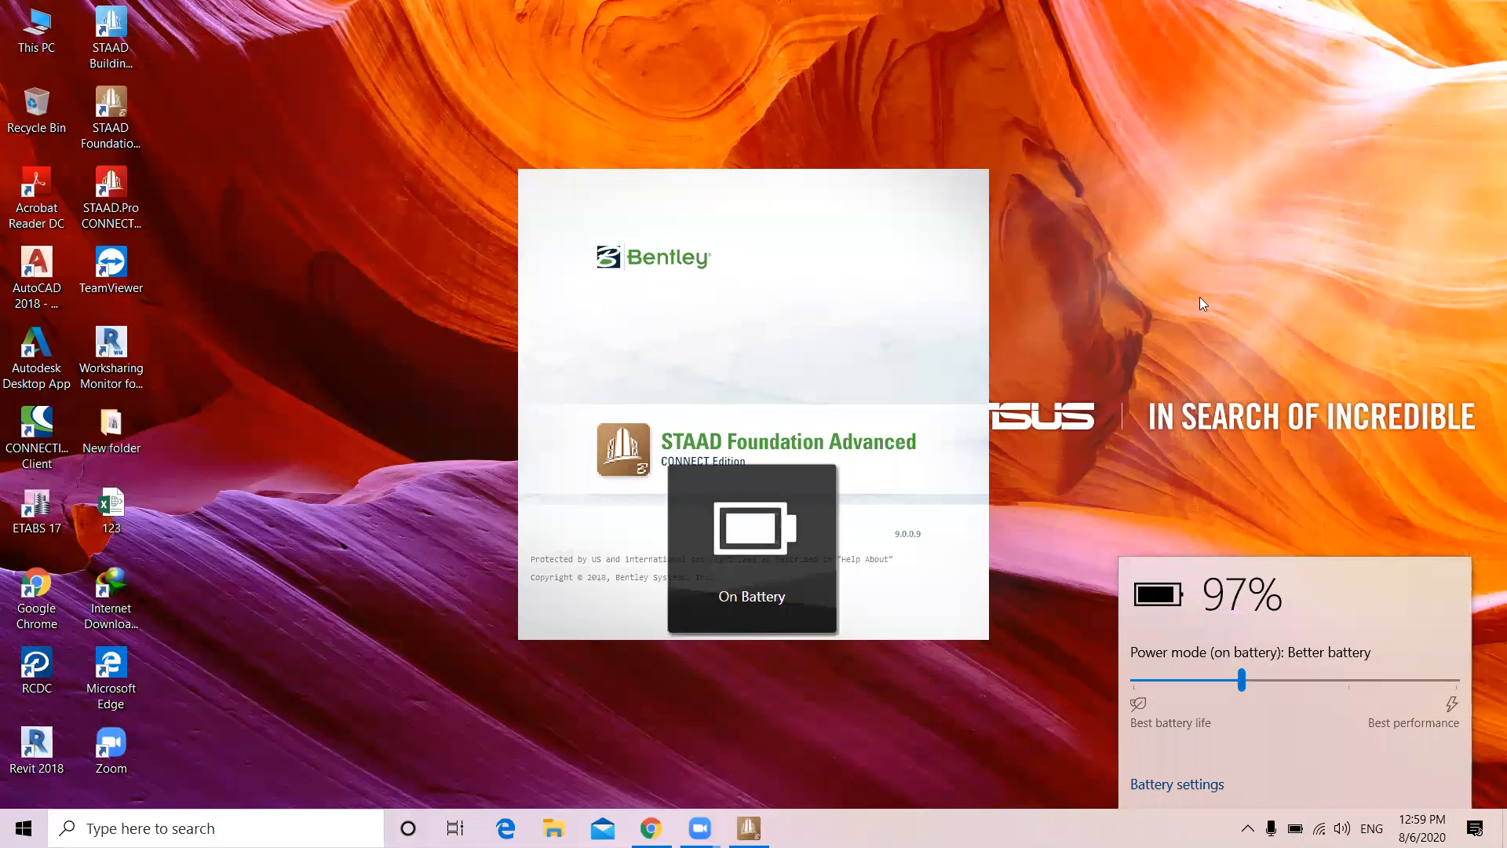
{"action": "left_click", "coordinate": [1147, 228]}
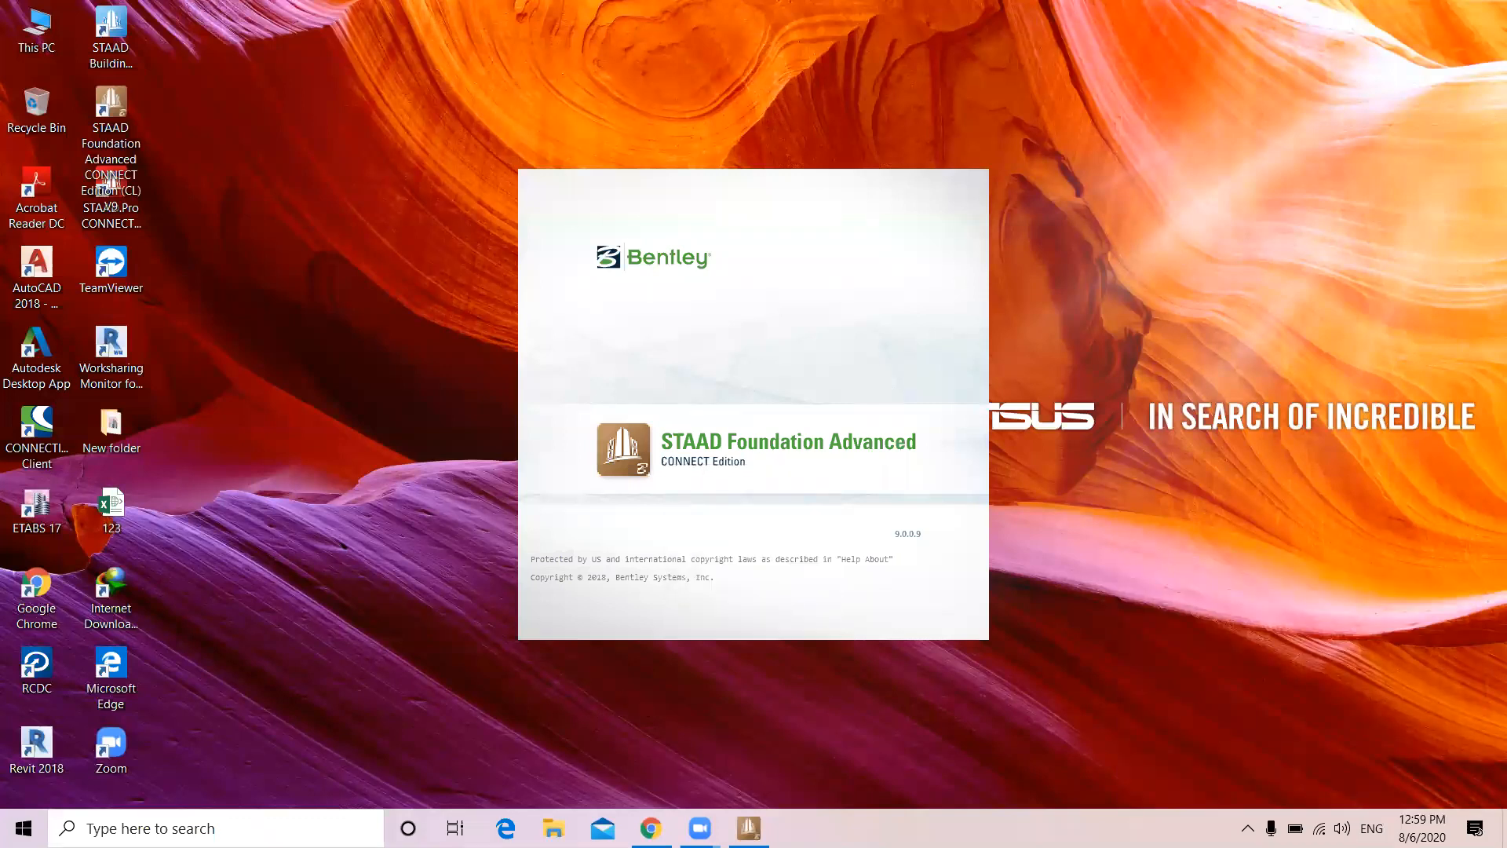
{"action": "mouse_move", "coordinate": [651, 828]}
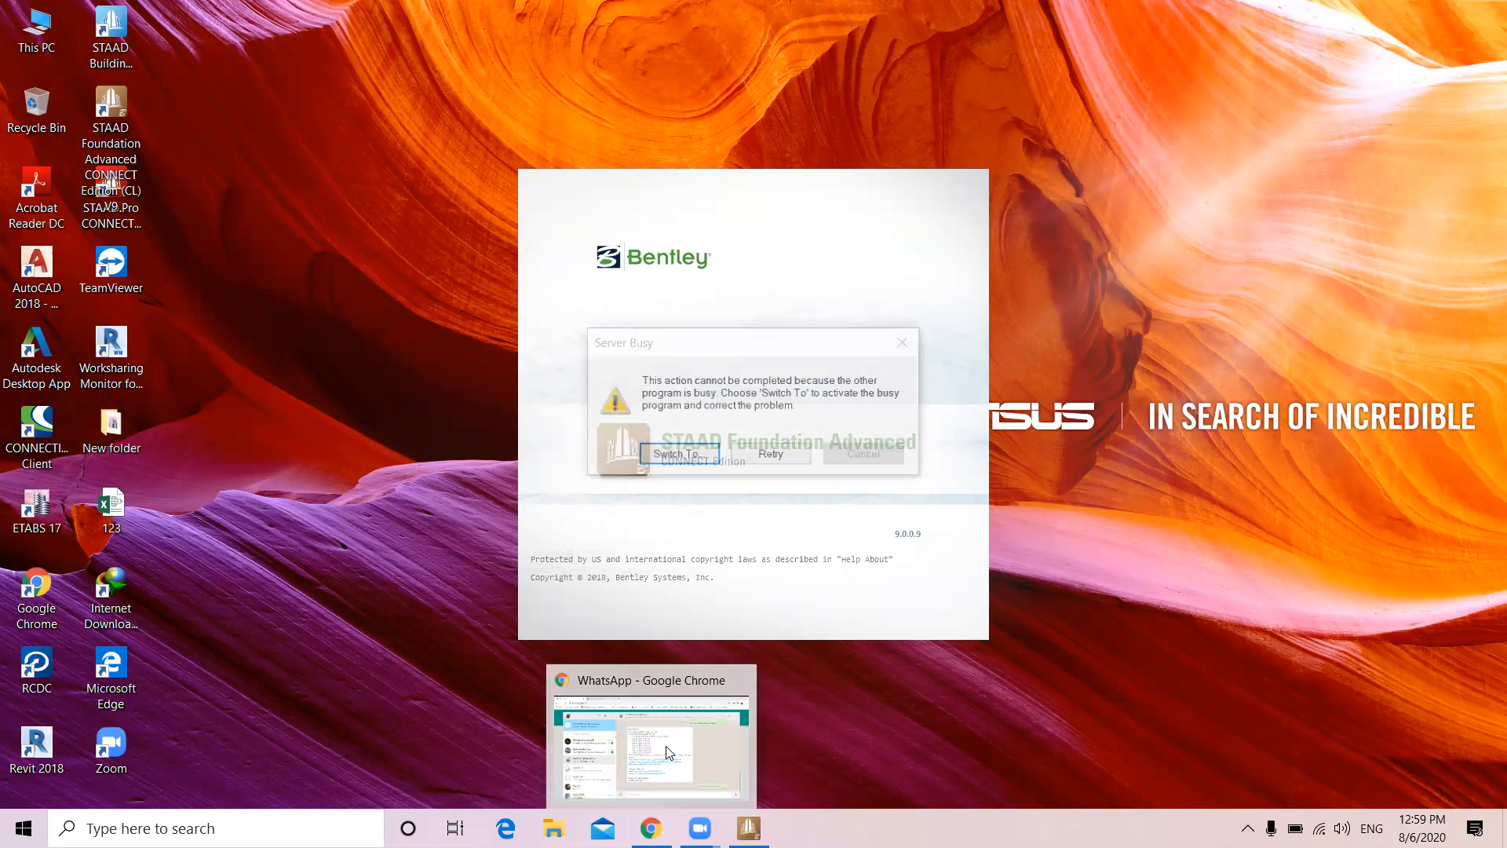
Retry the blocked action in the Server Busy prompts until the program finishes loading
{"action": "left_click", "coordinate": [762, 452]}
{"action": "left_click", "coordinate": [761, 455]}
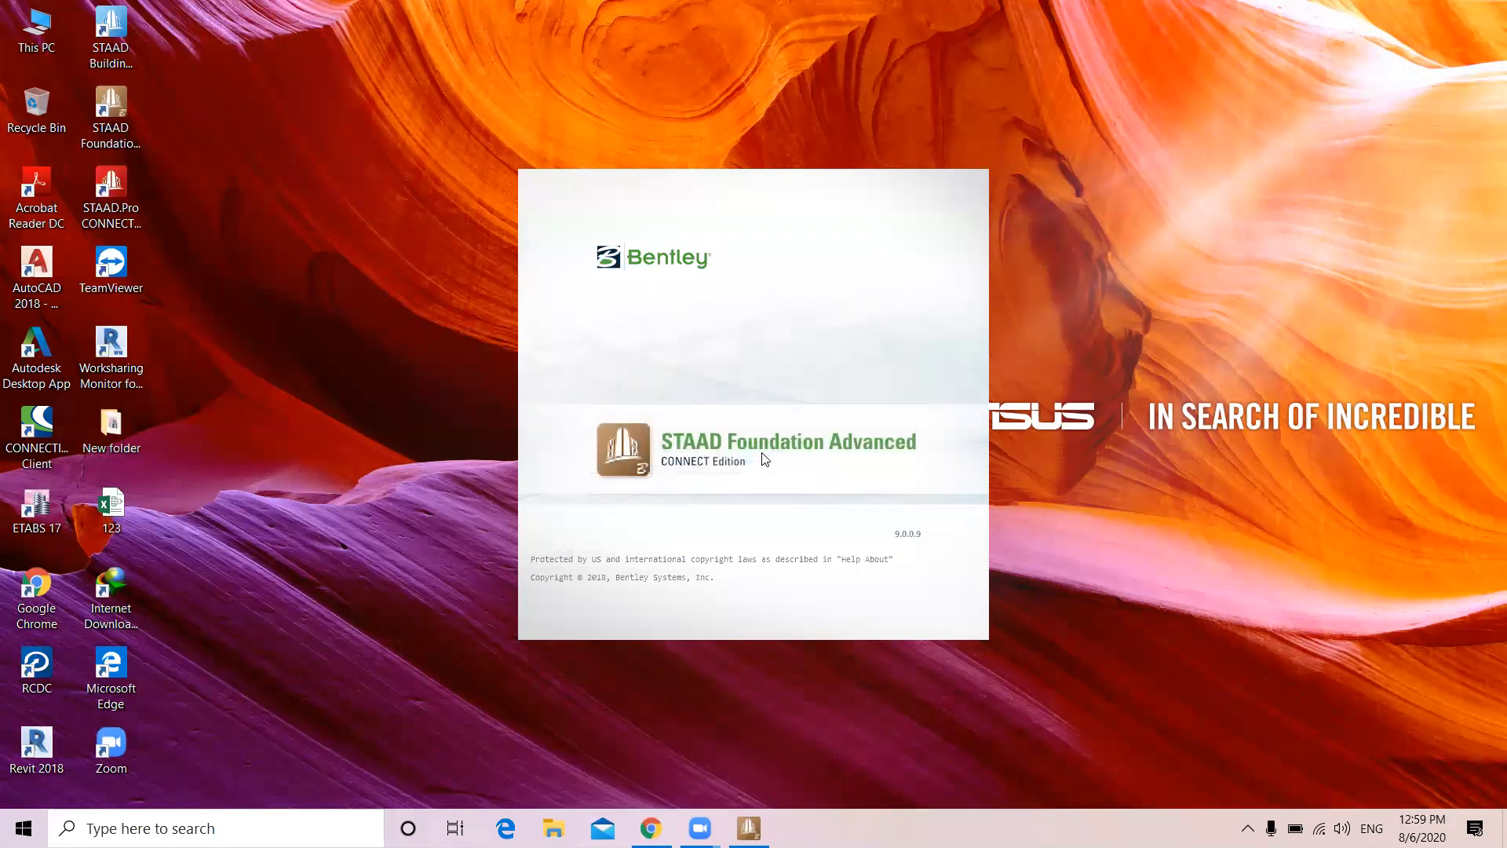
{"action": "left_click", "coordinate": [763, 456]}
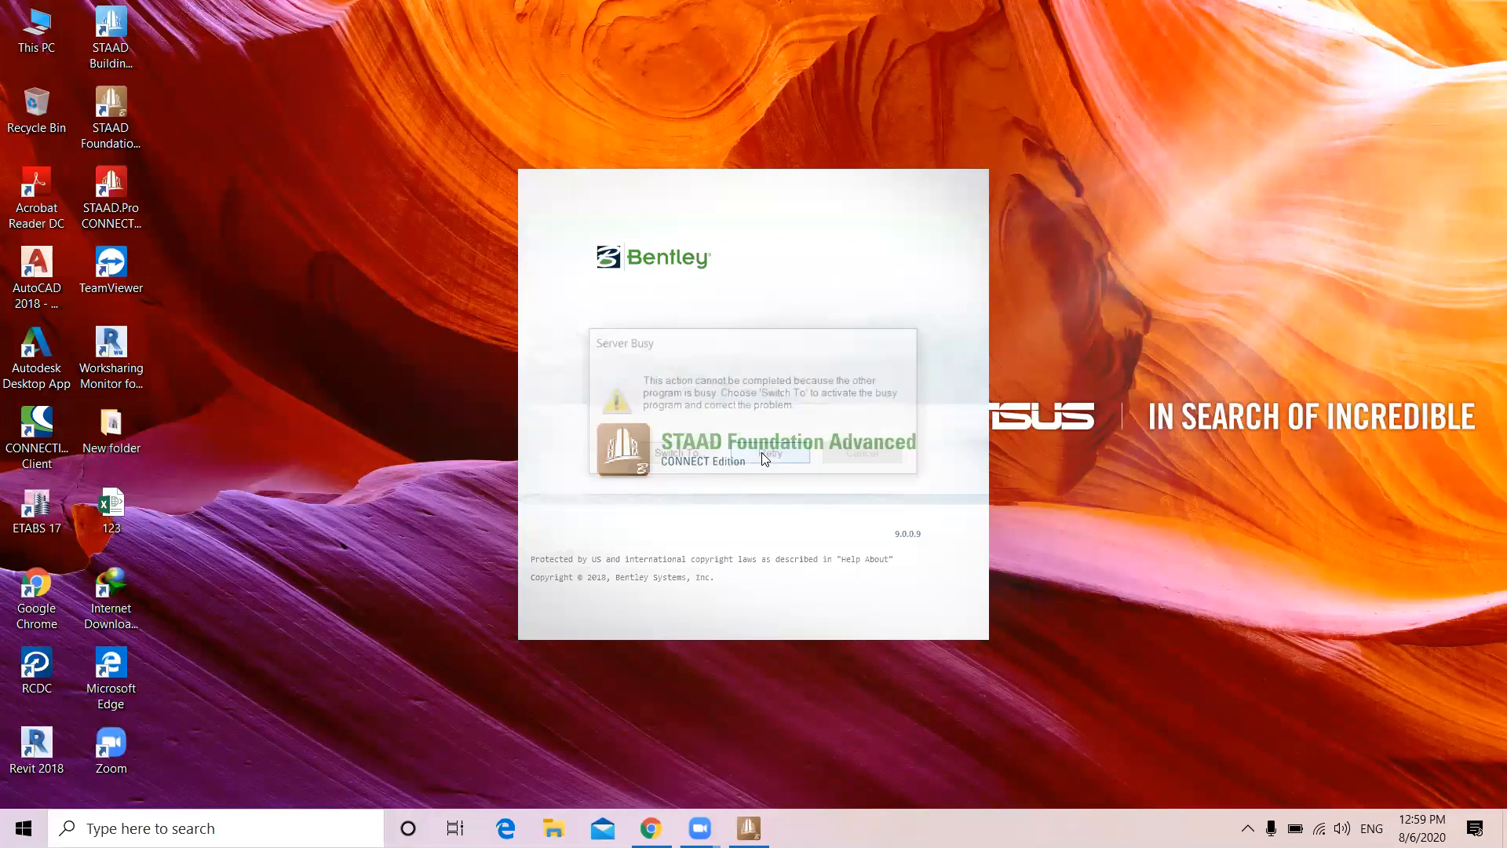
{"action": "left_click", "coordinate": [761, 454]}
{"action": "left_click", "coordinate": [761, 455]}
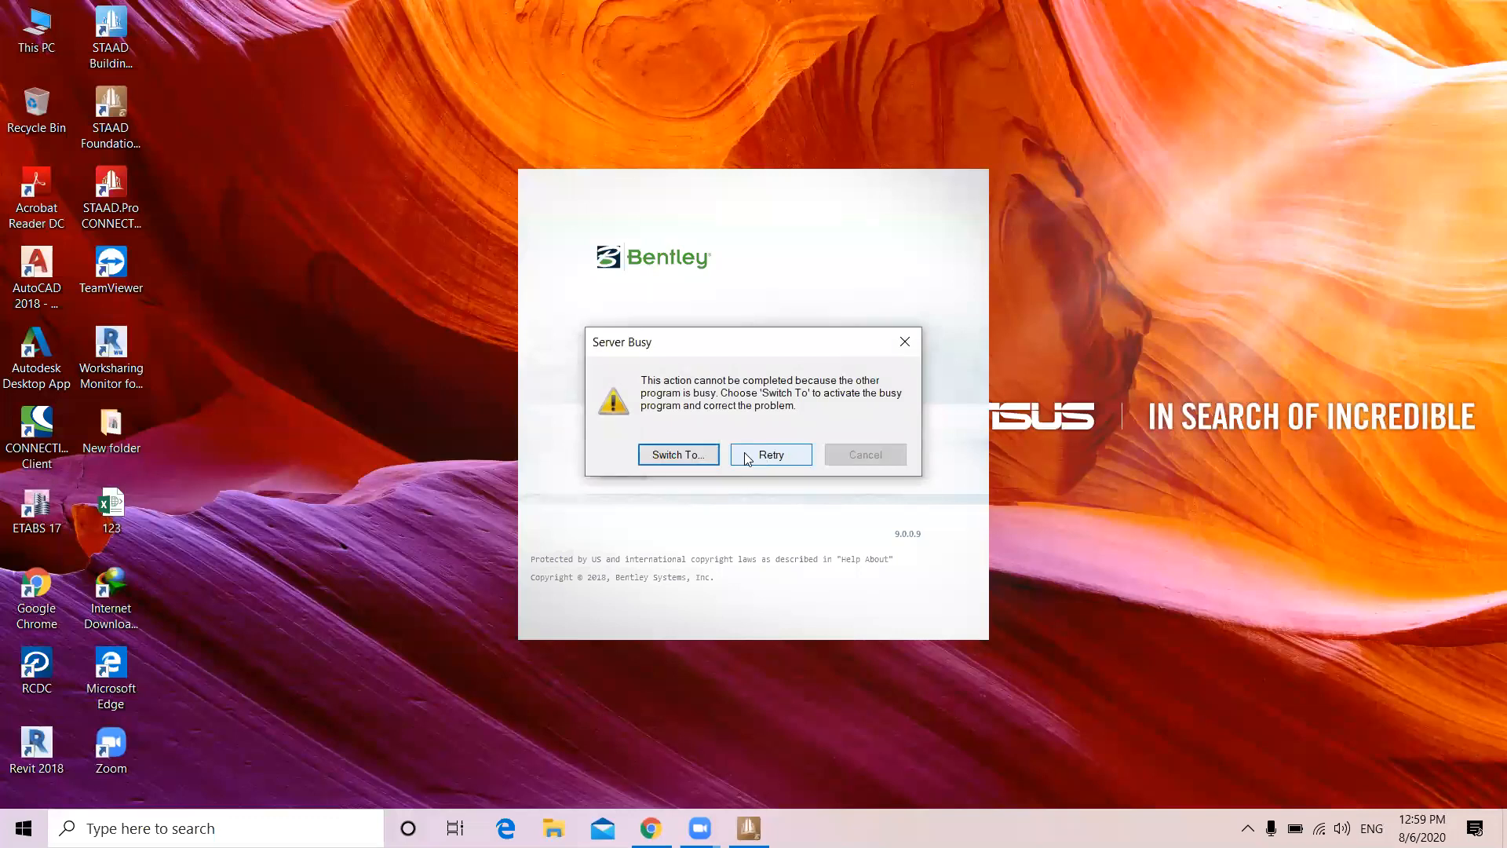
{"action": "left_click", "coordinate": [701, 454]}
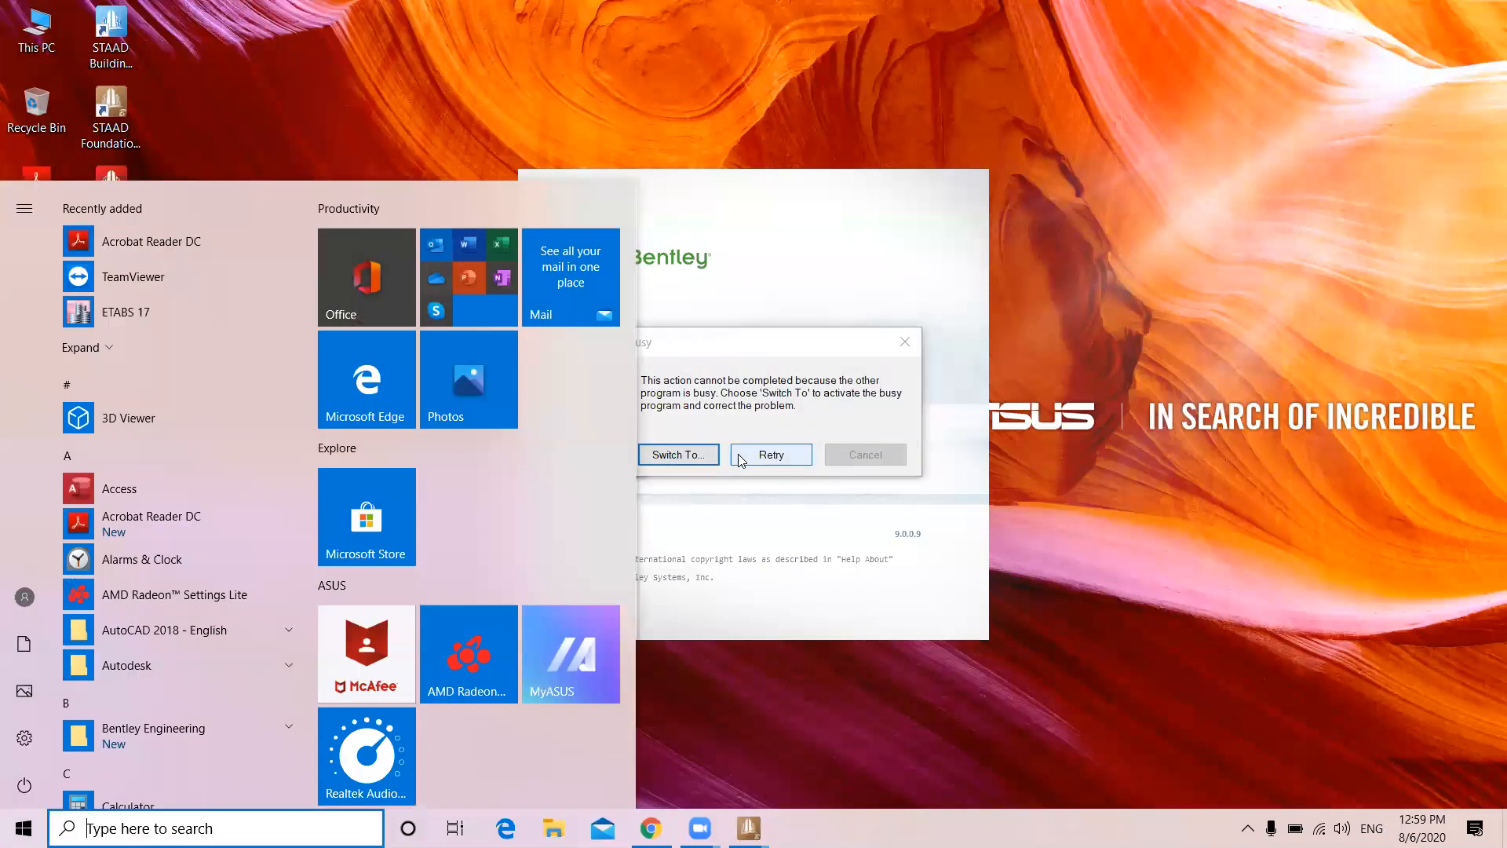
{"action": "left_click", "coordinate": [742, 457]}
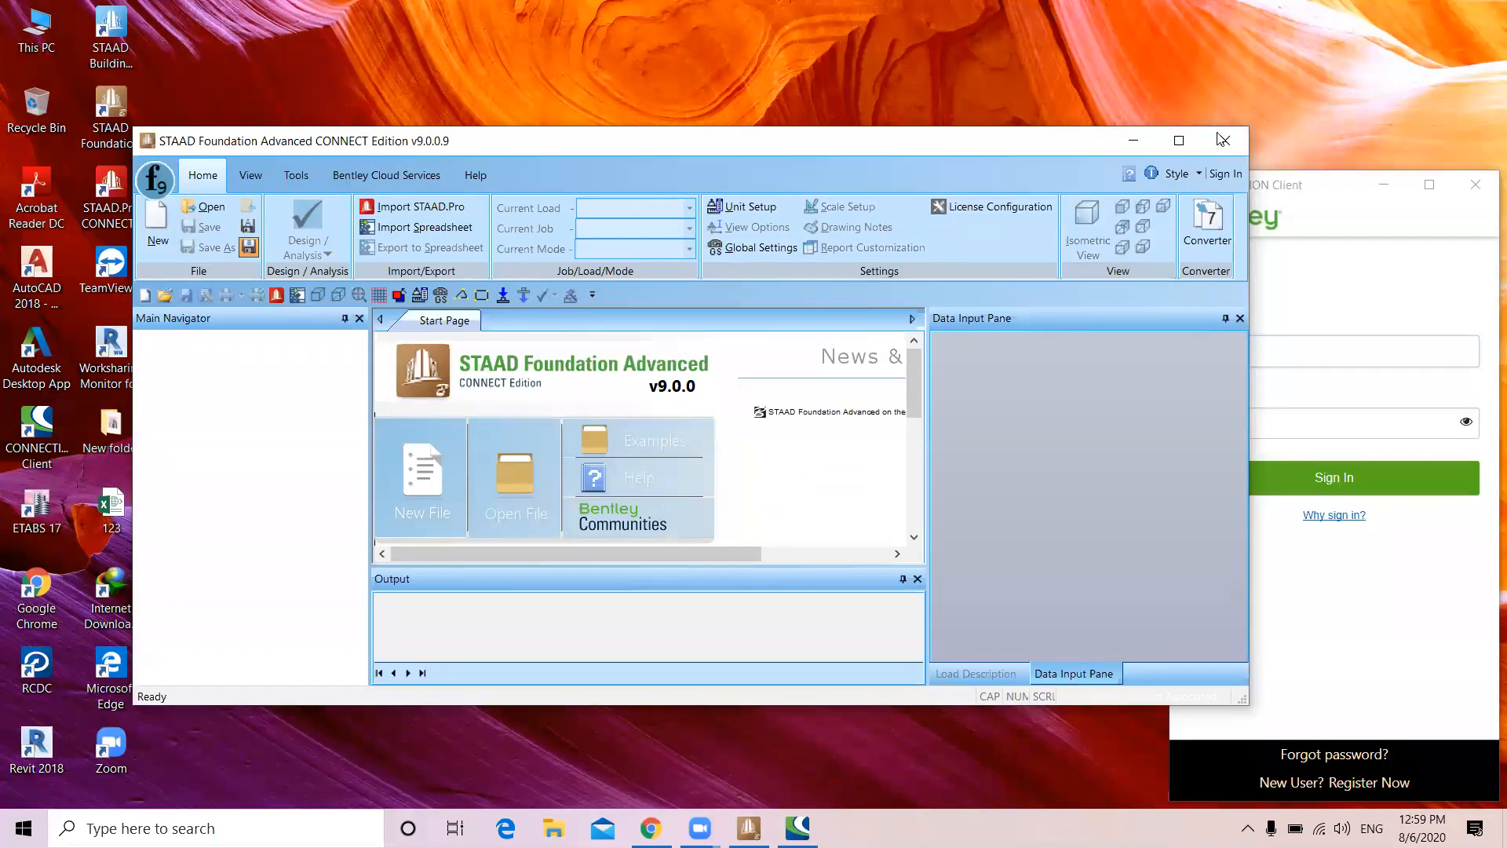
Close the Bentley CONNECT Advisor window and maximize the STAAD Foundation Advanced window
{"action": "left_click", "coordinate": [1144, 143]}
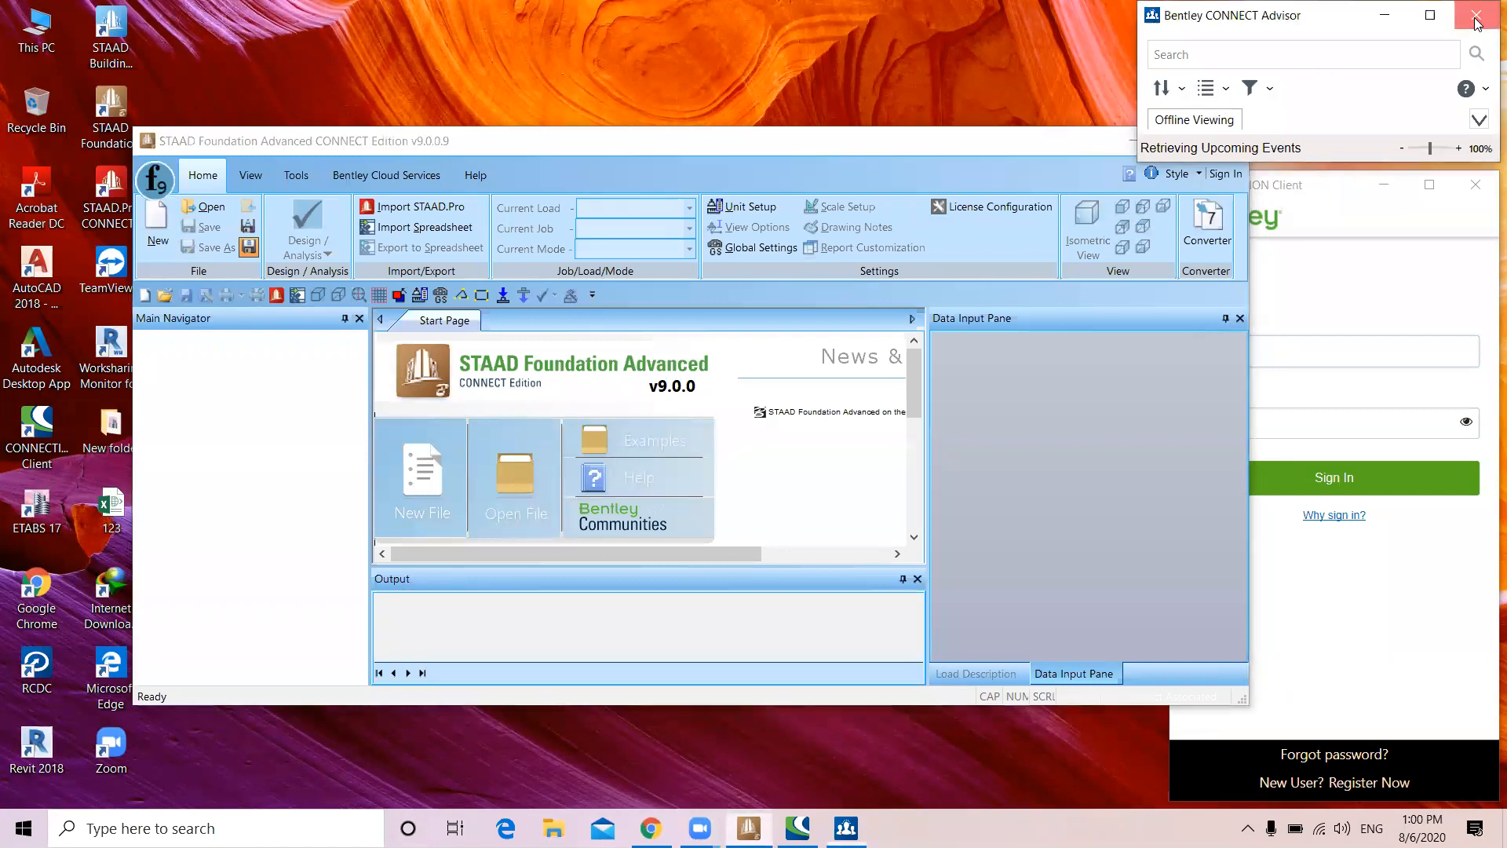
{"action": "left_click", "coordinate": [1476, 15]}
{"action": "left_click", "coordinate": [1178, 140]}
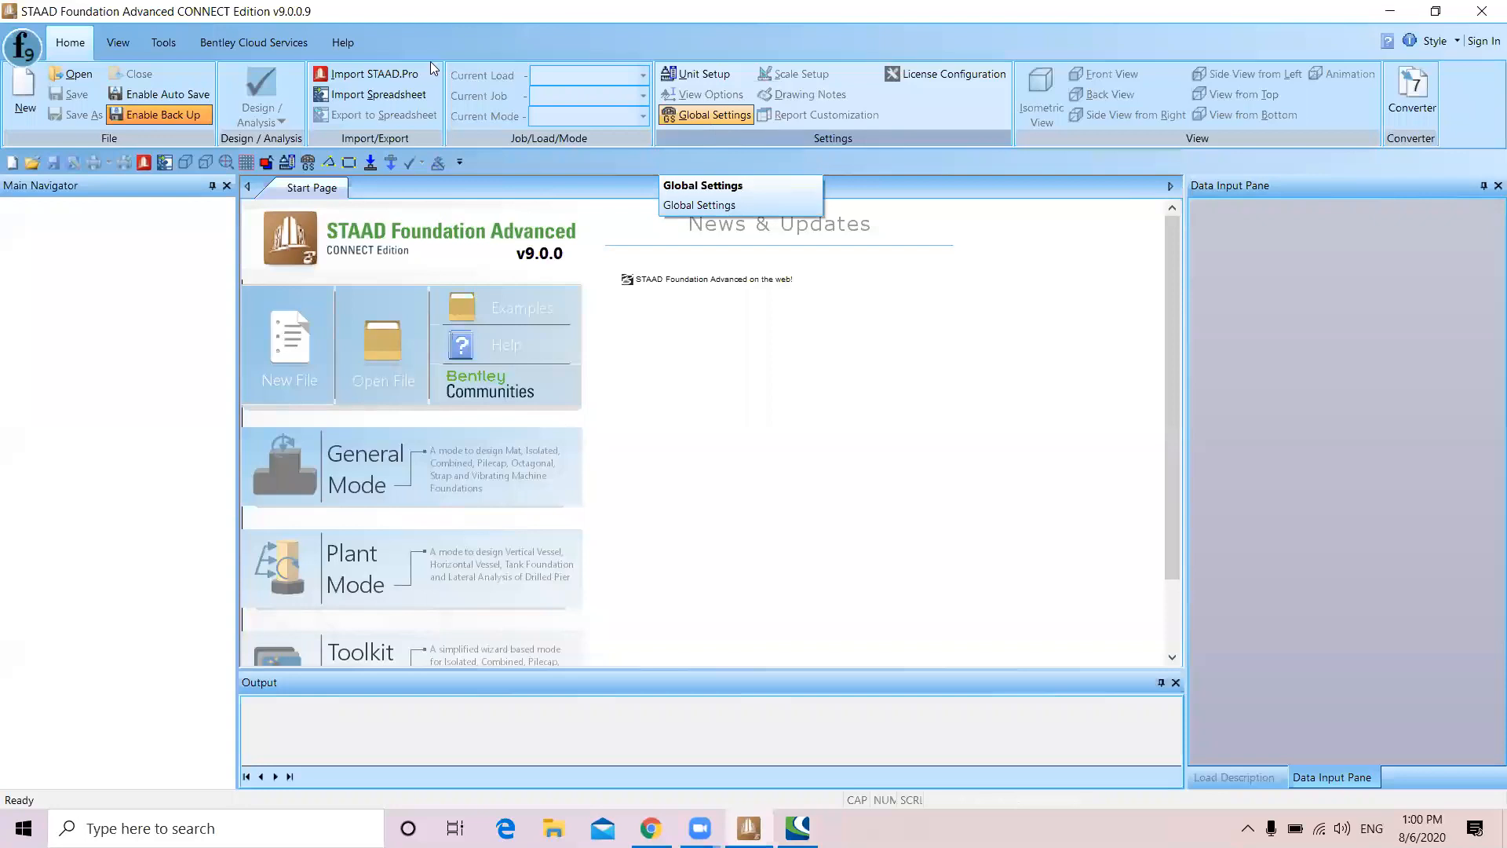
Import the supported nodes and all load cases from the STAAD.Pro model
{"action": "left_click", "coordinate": [380, 73]}
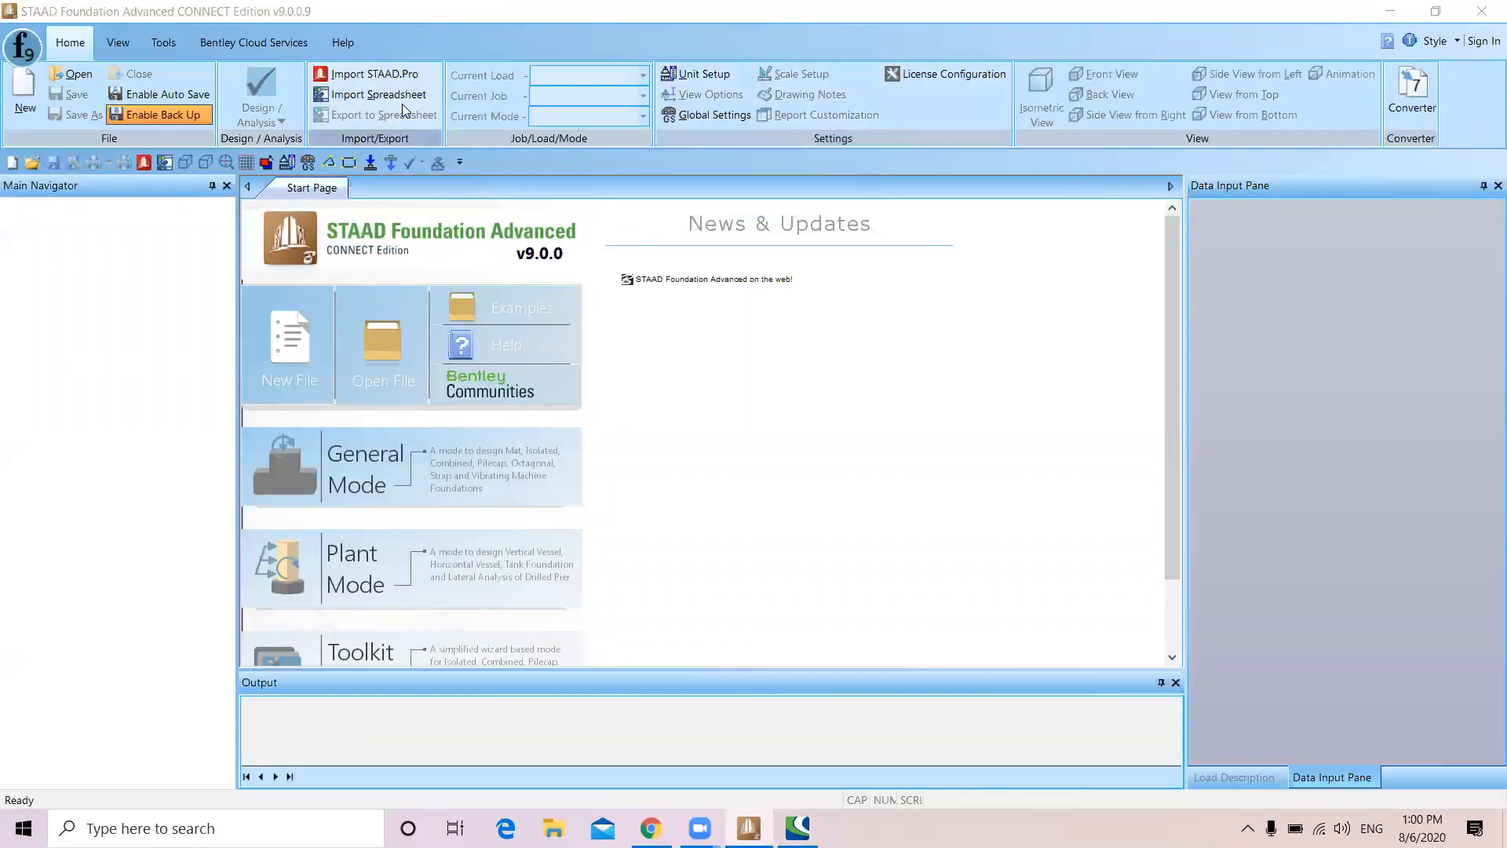
{"action": "left_click", "coordinate": [616, 389]}
{"action": "left_click", "coordinate": [1004, 565]}
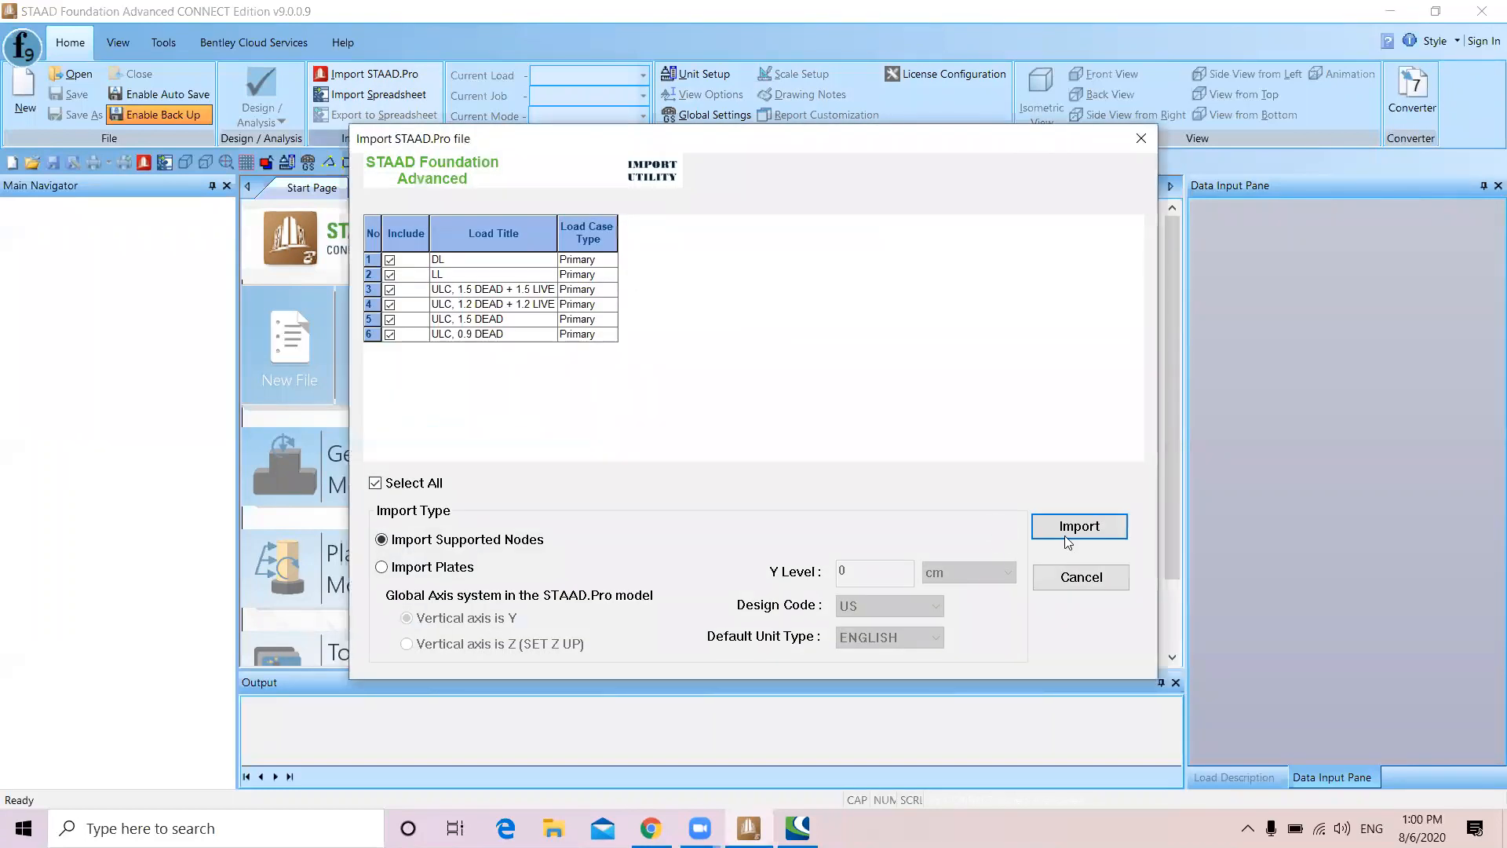
{"action": "left_click", "coordinate": [1066, 535]}
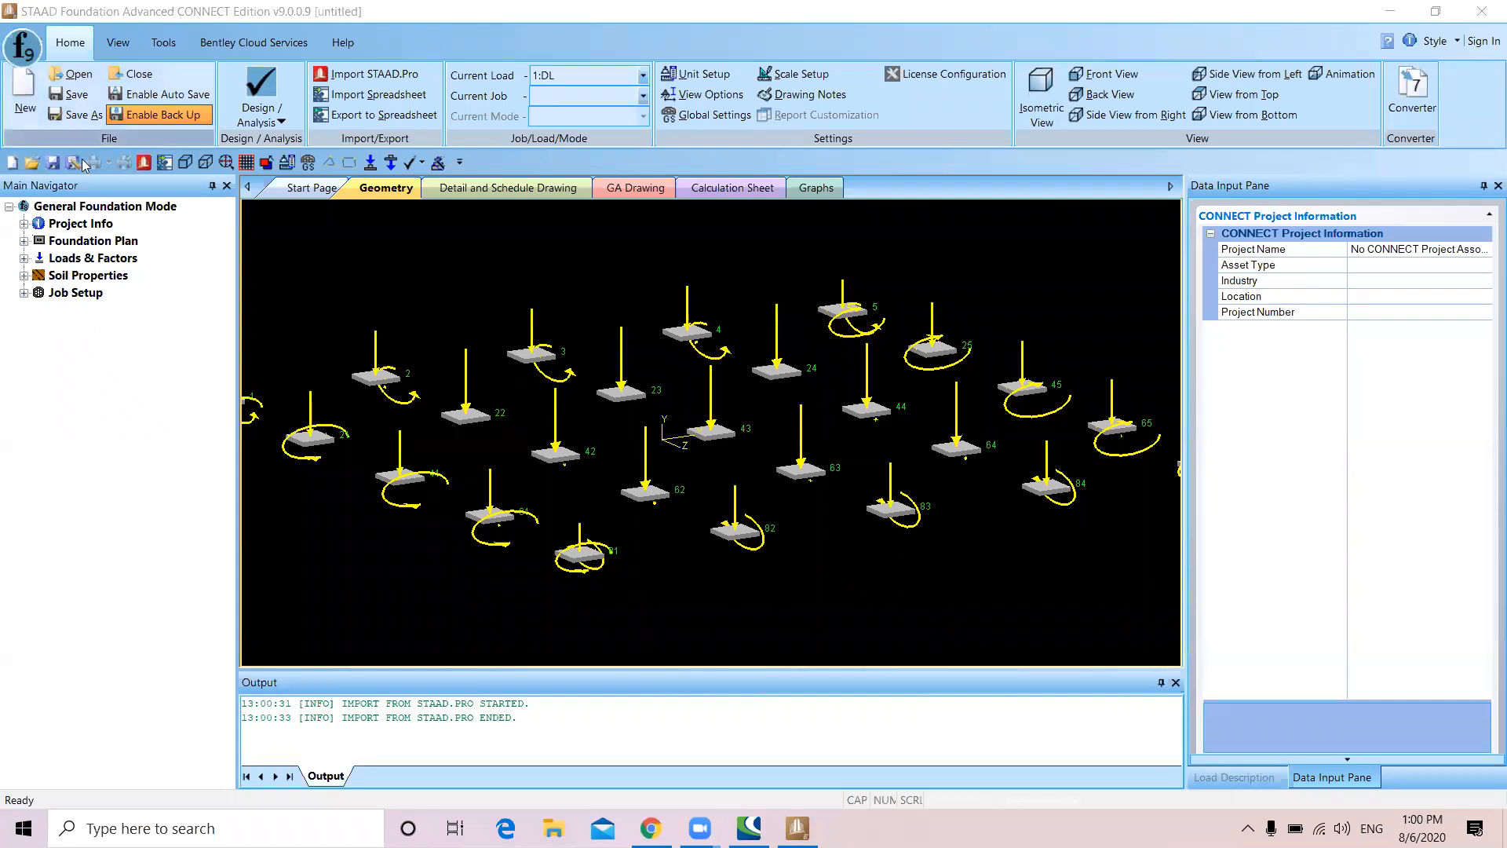
Set up a new job named mat with job type Mat, Indian design code and SI default units
{"action": "left_click", "coordinate": [25, 293]}
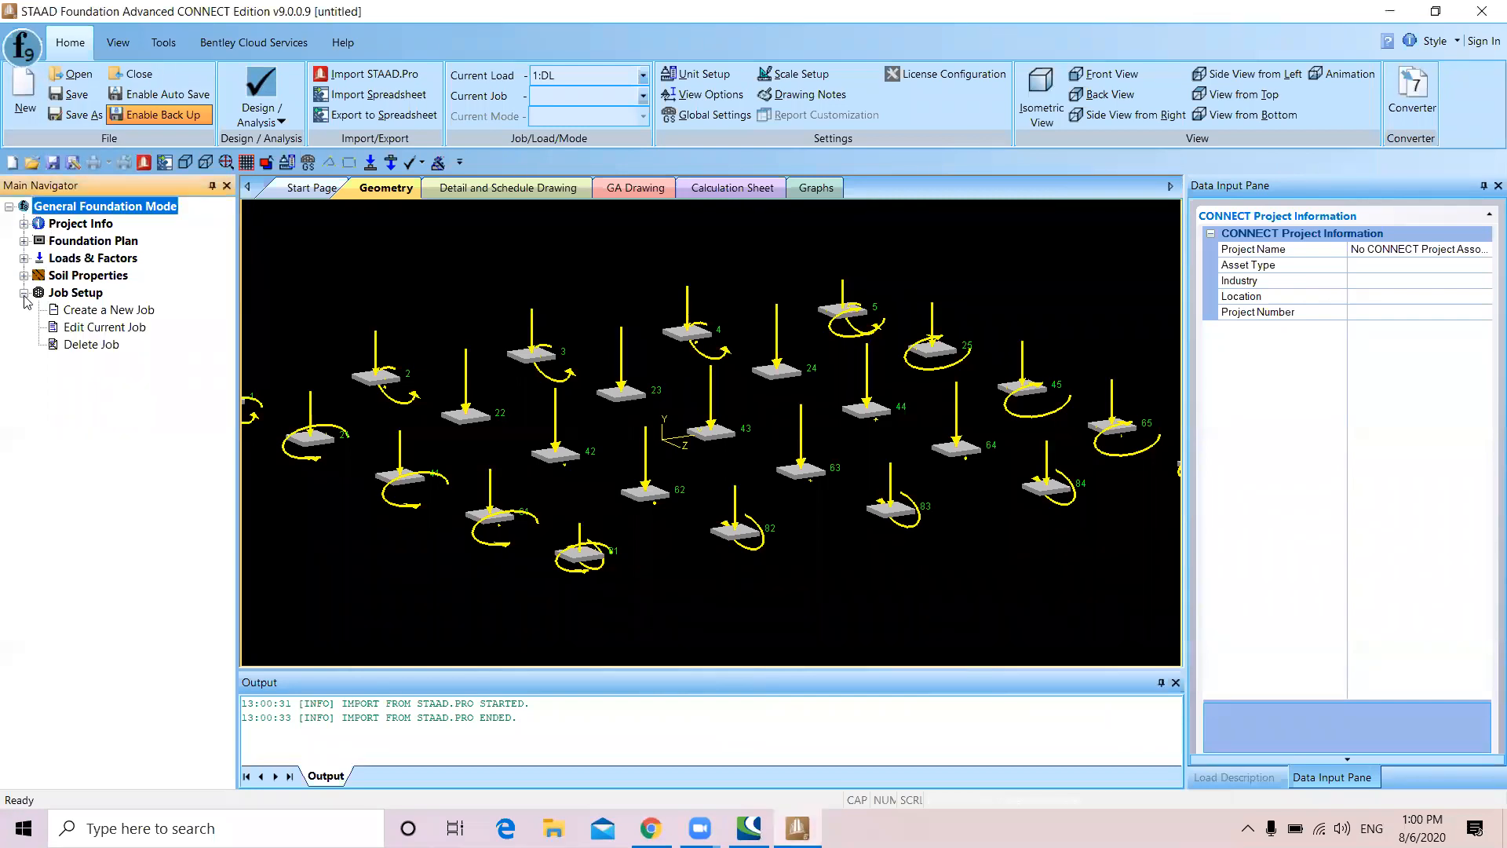
{"action": "left_click", "coordinate": [103, 311]}
{"action": "left_click", "coordinate": [1415, 249]}
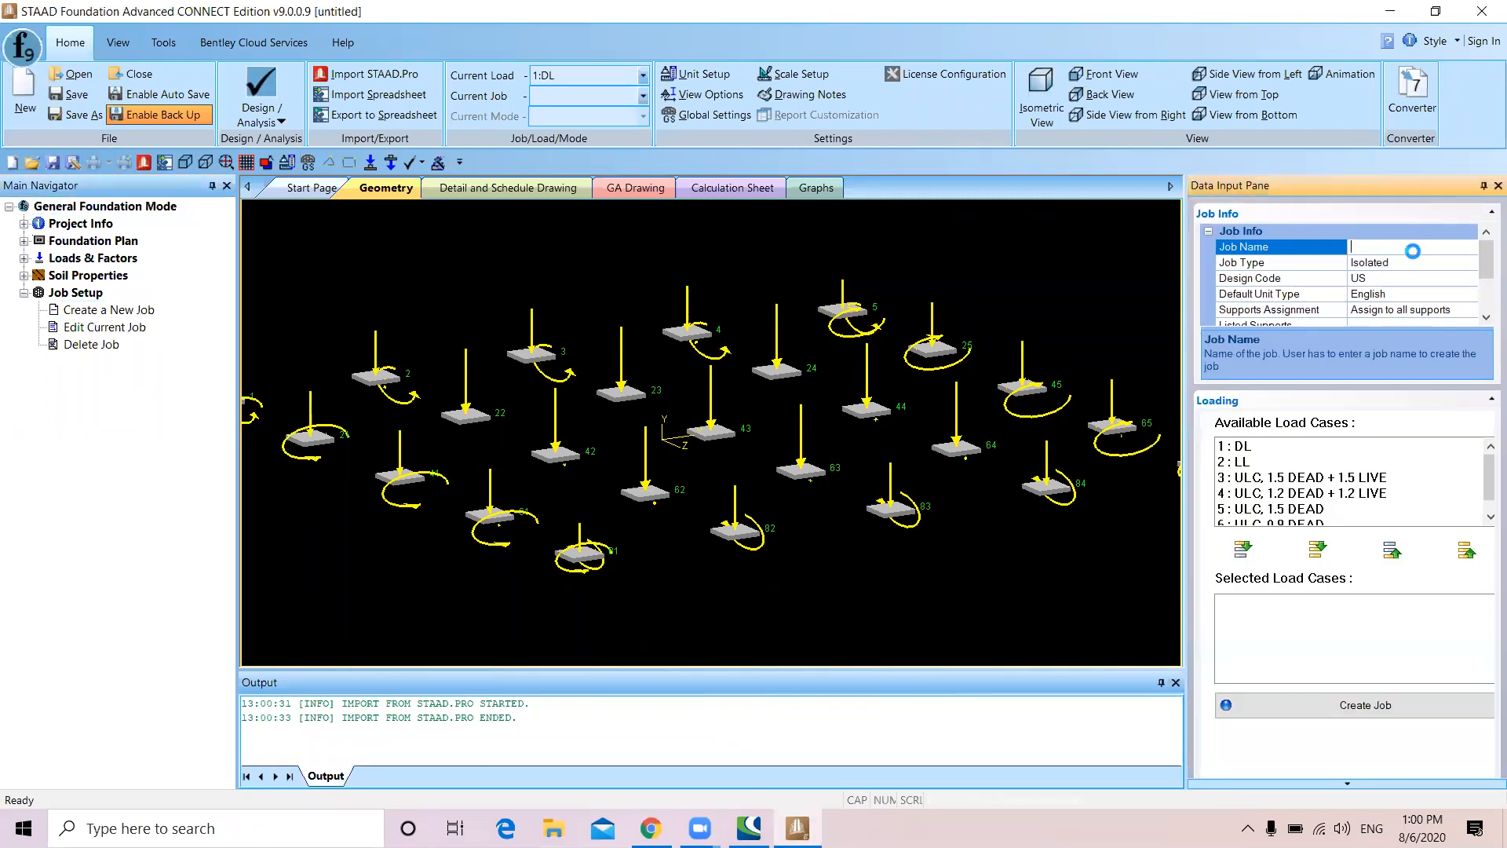
{"action": "type", "text": "ma"}
{"action": "left_click", "coordinate": [1404, 265]}
{"action": "left_click", "coordinate": [1471, 263]}
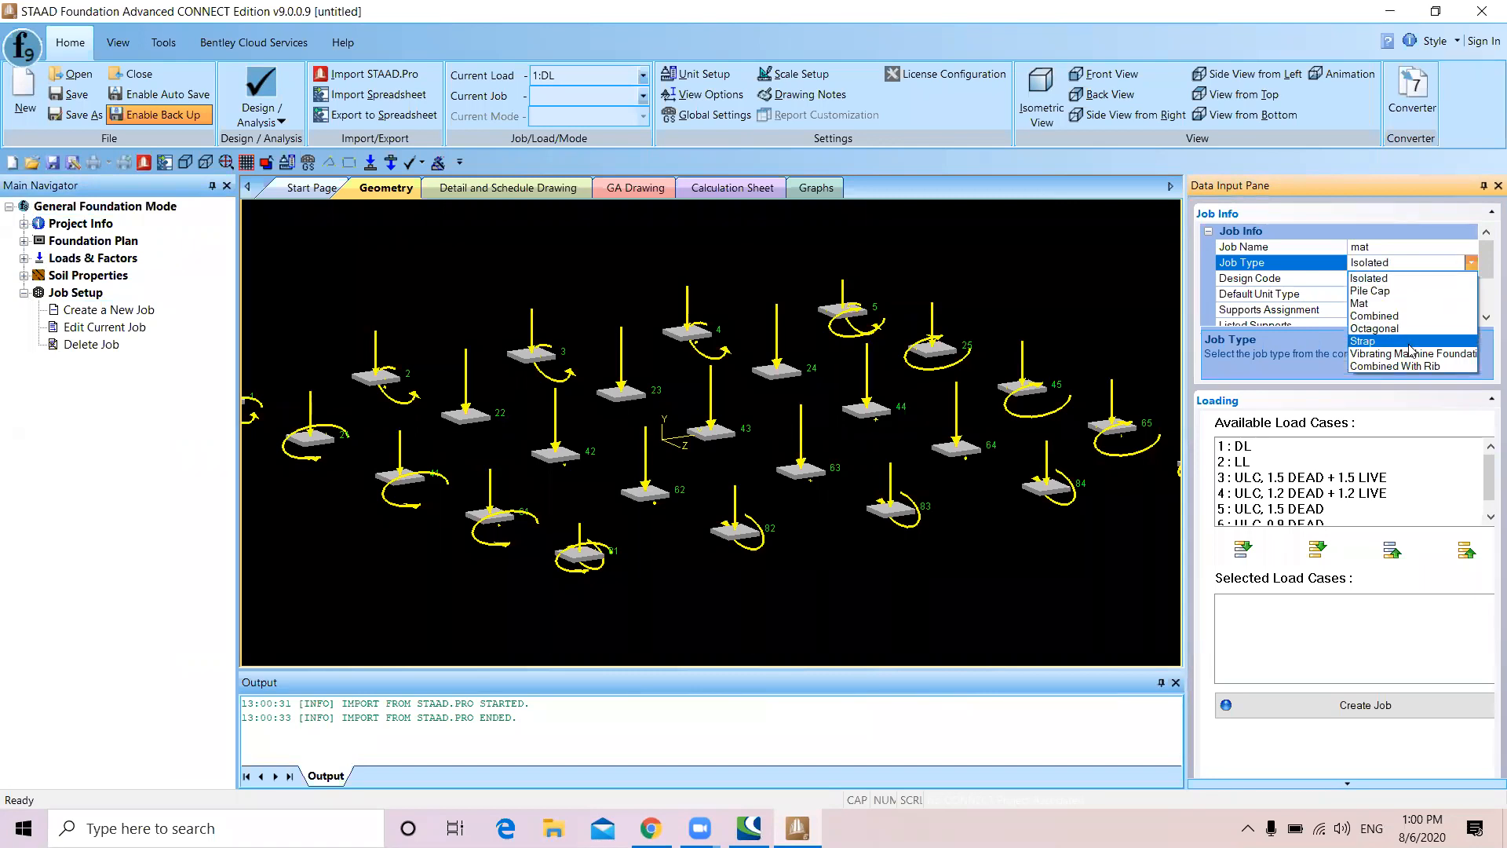
{"action": "left_click", "coordinate": [1375, 303]}
{"action": "left_click", "coordinate": [1426, 279]}
{"action": "left_click", "coordinate": [1471, 277]}
{"action": "left_click", "coordinate": [1392, 319]}
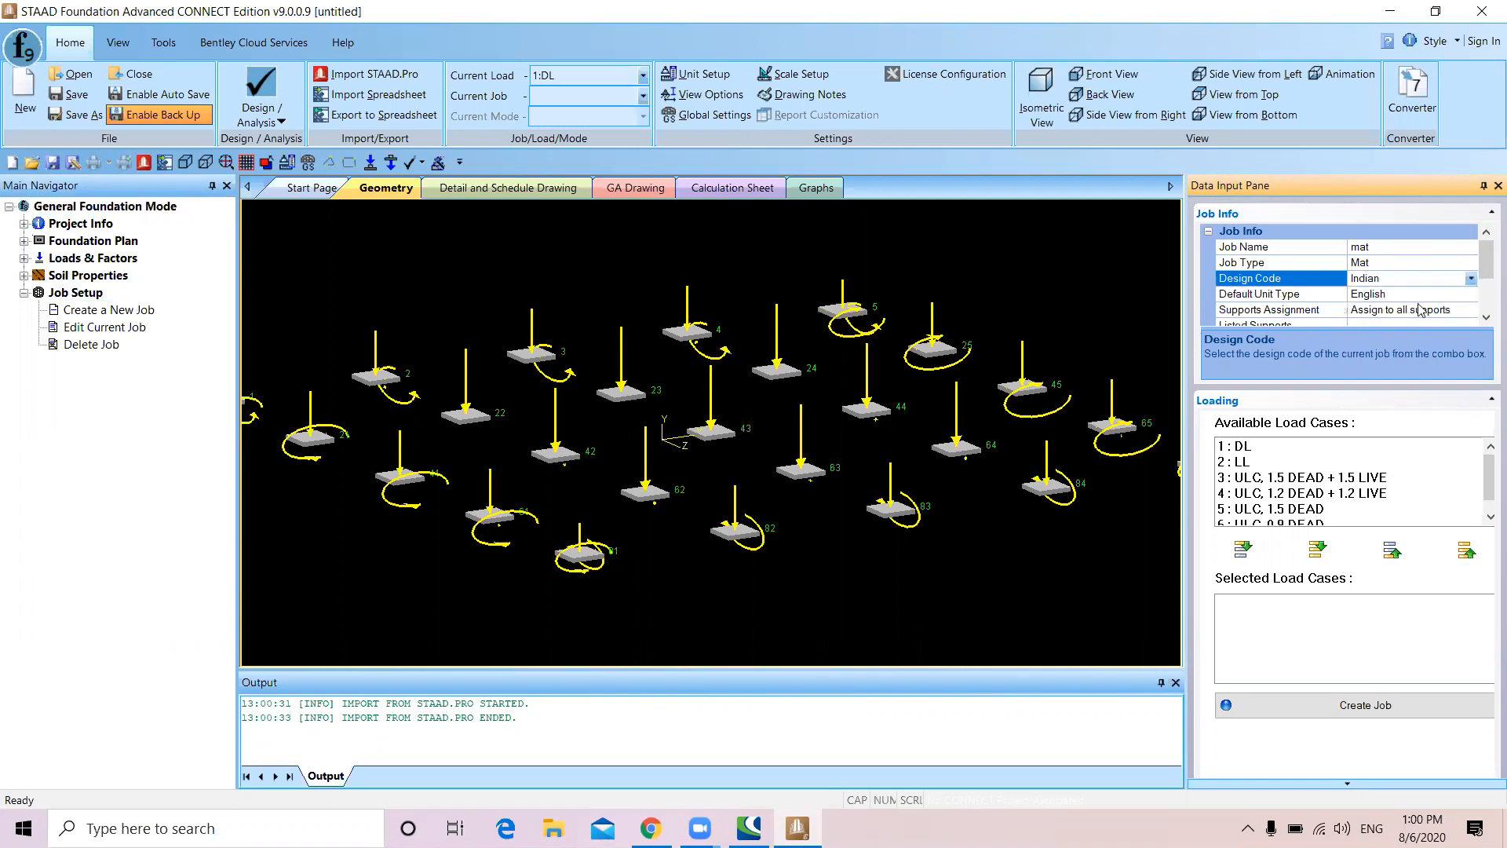
{"action": "left_click", "coordinate": [1421, 297]}
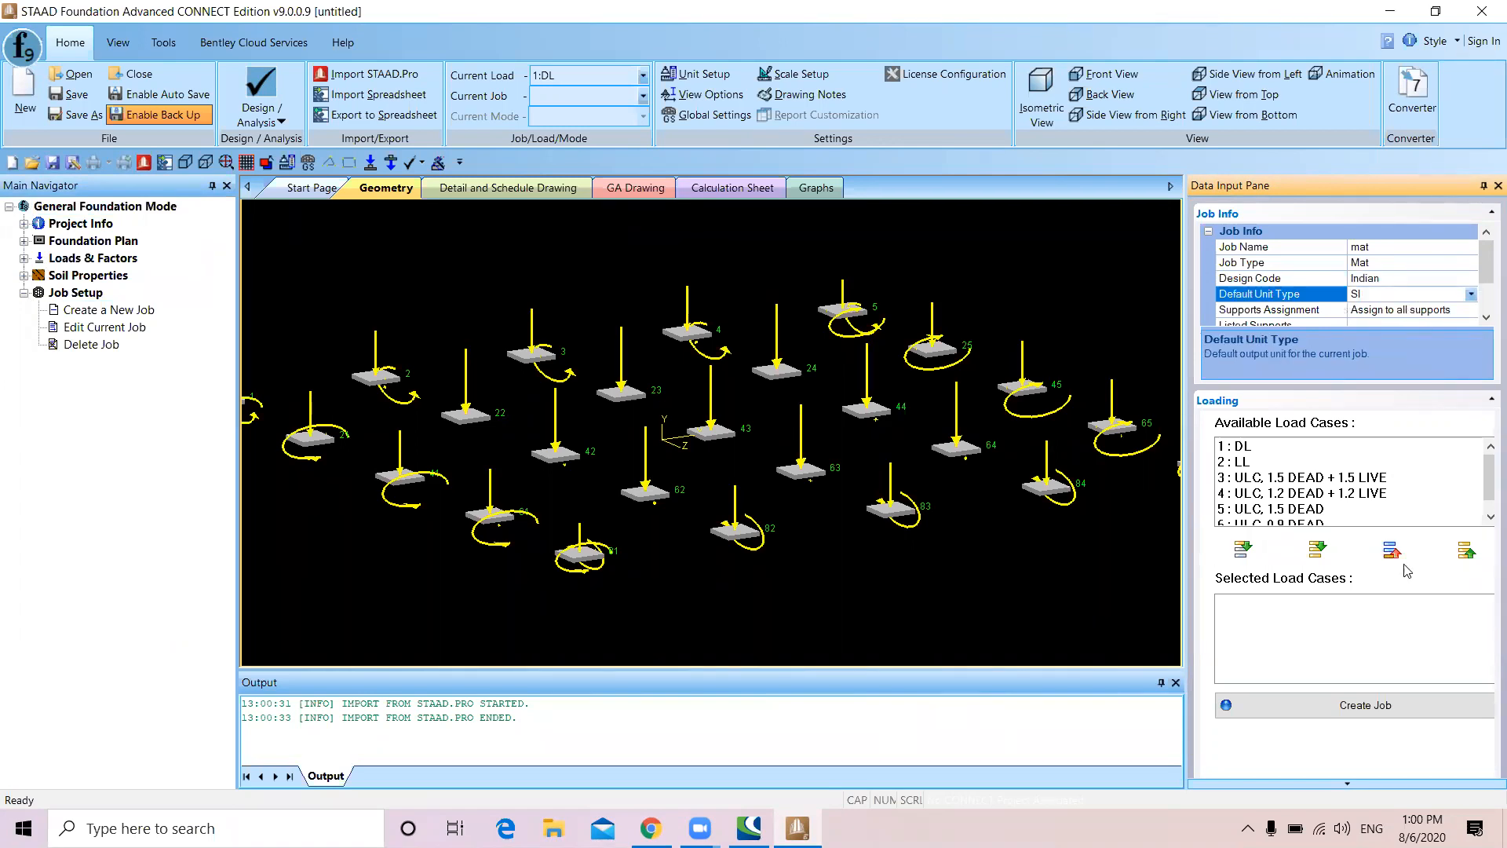
Include all available load cases in the mat job and create it
{"action": "left_click", "coordinate": [1317, 549]}
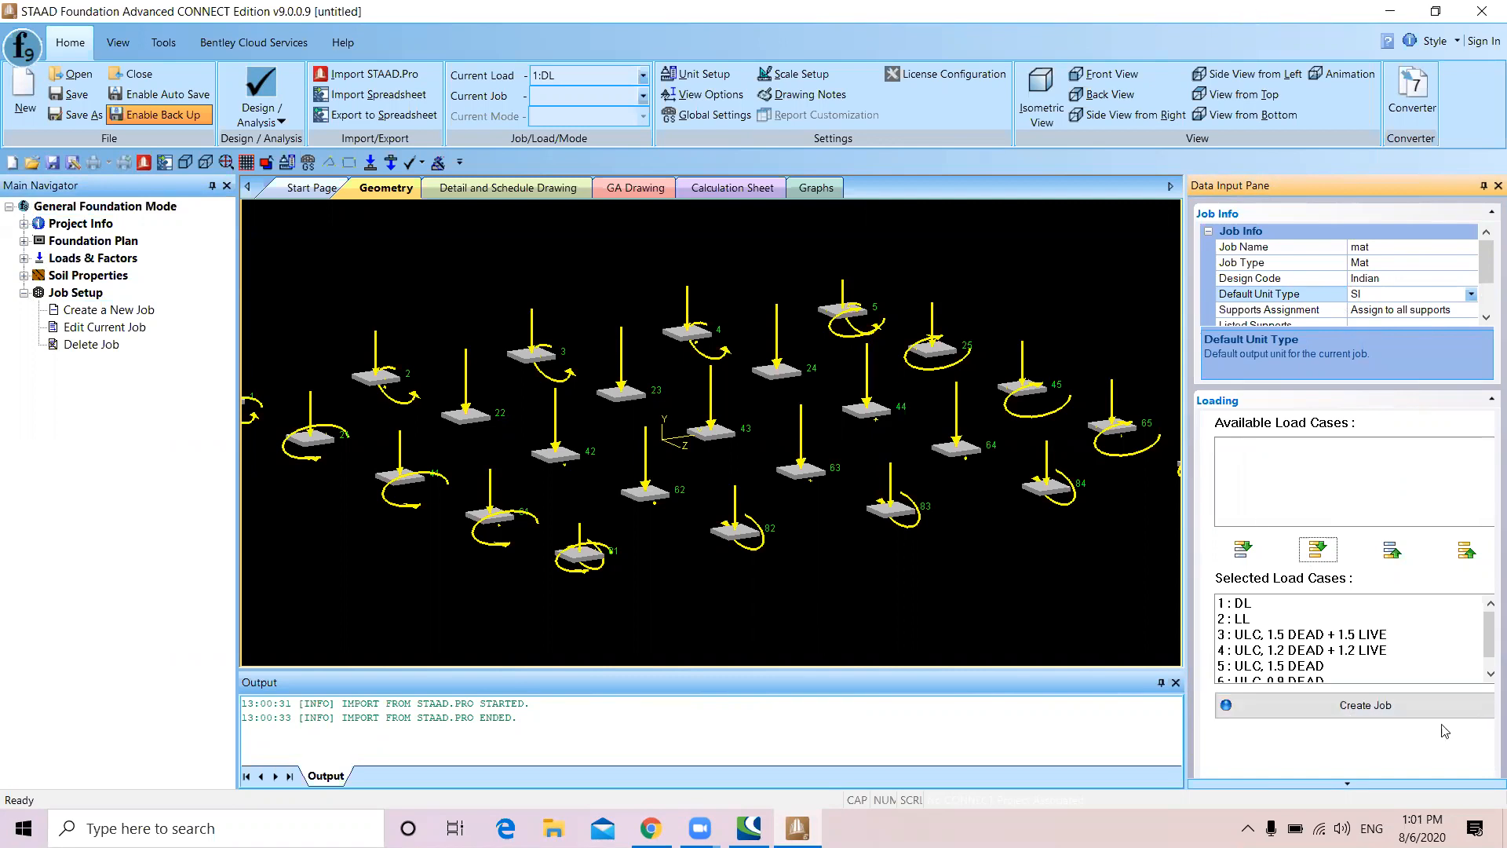
{"action": "left_click", "coordinate": [1370, 711]}
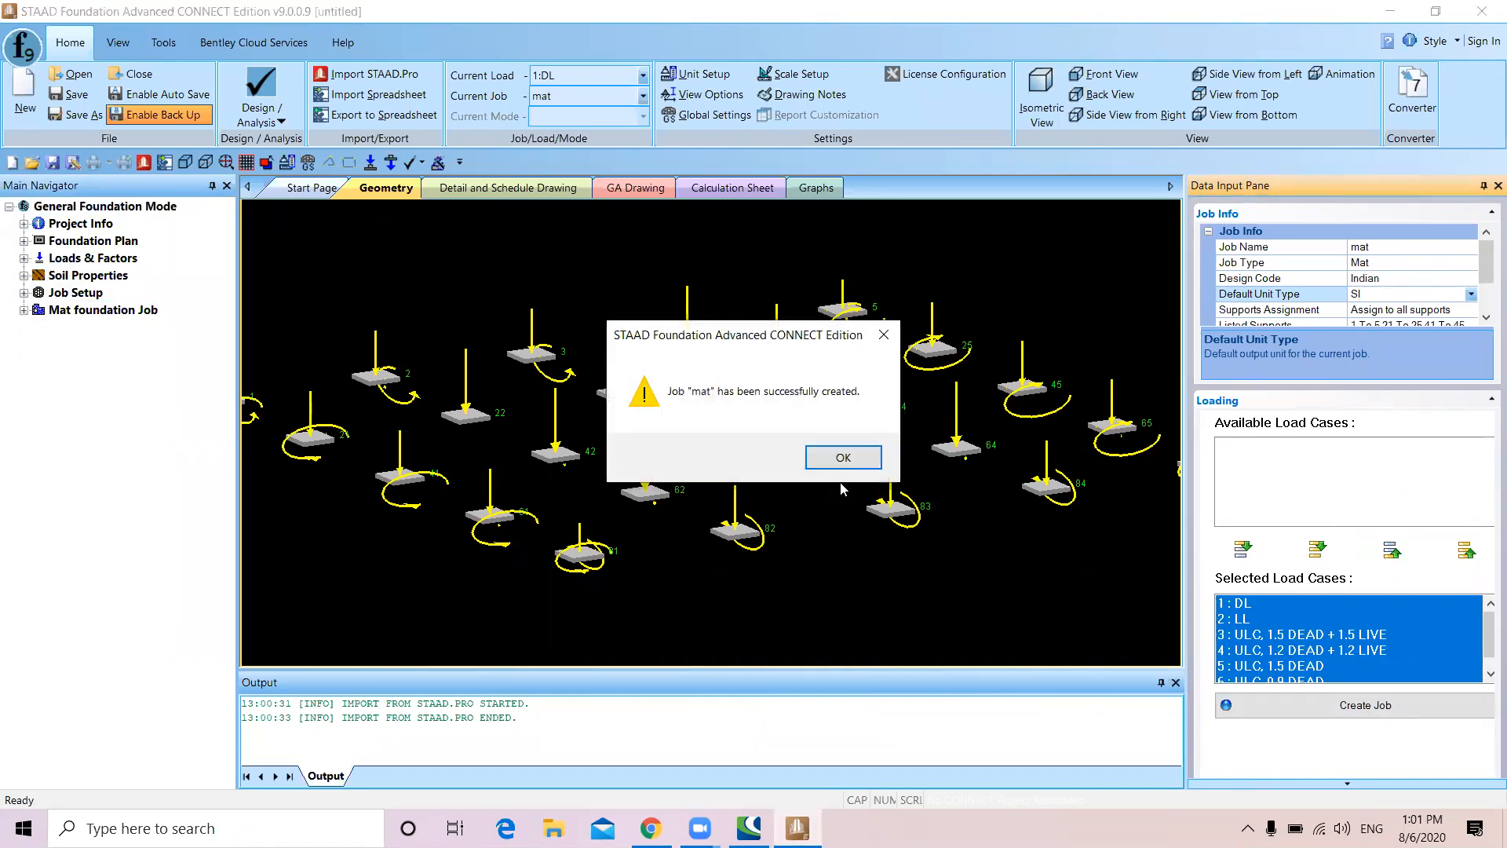
{"action": "left_click", "coordinate": [837, 459]}
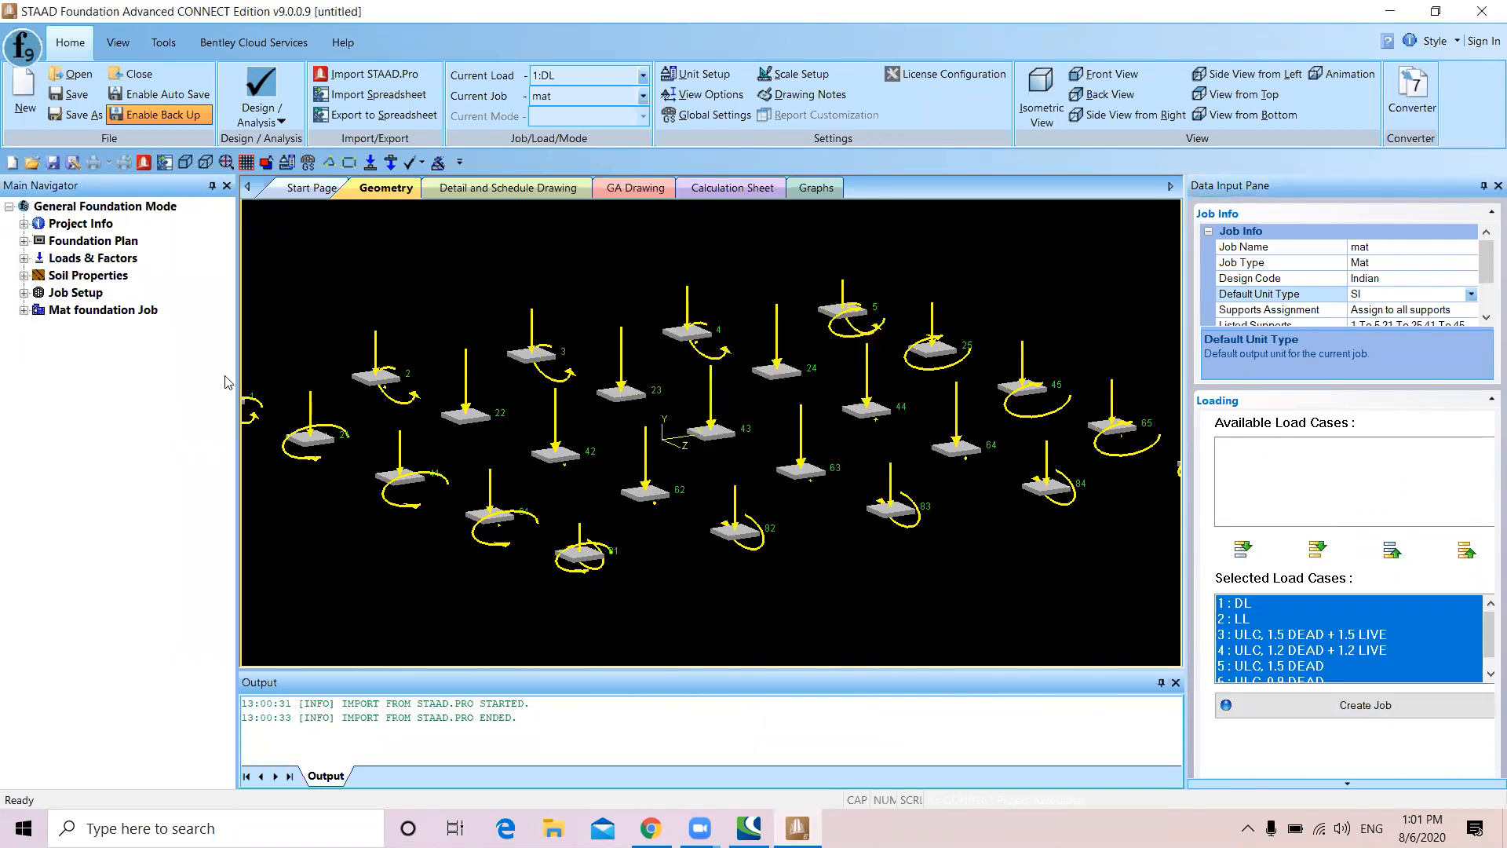
Expand the mat job's meshing region options and show the supports in top view
{"action": "left_click", "coordinate": [24, 311]}
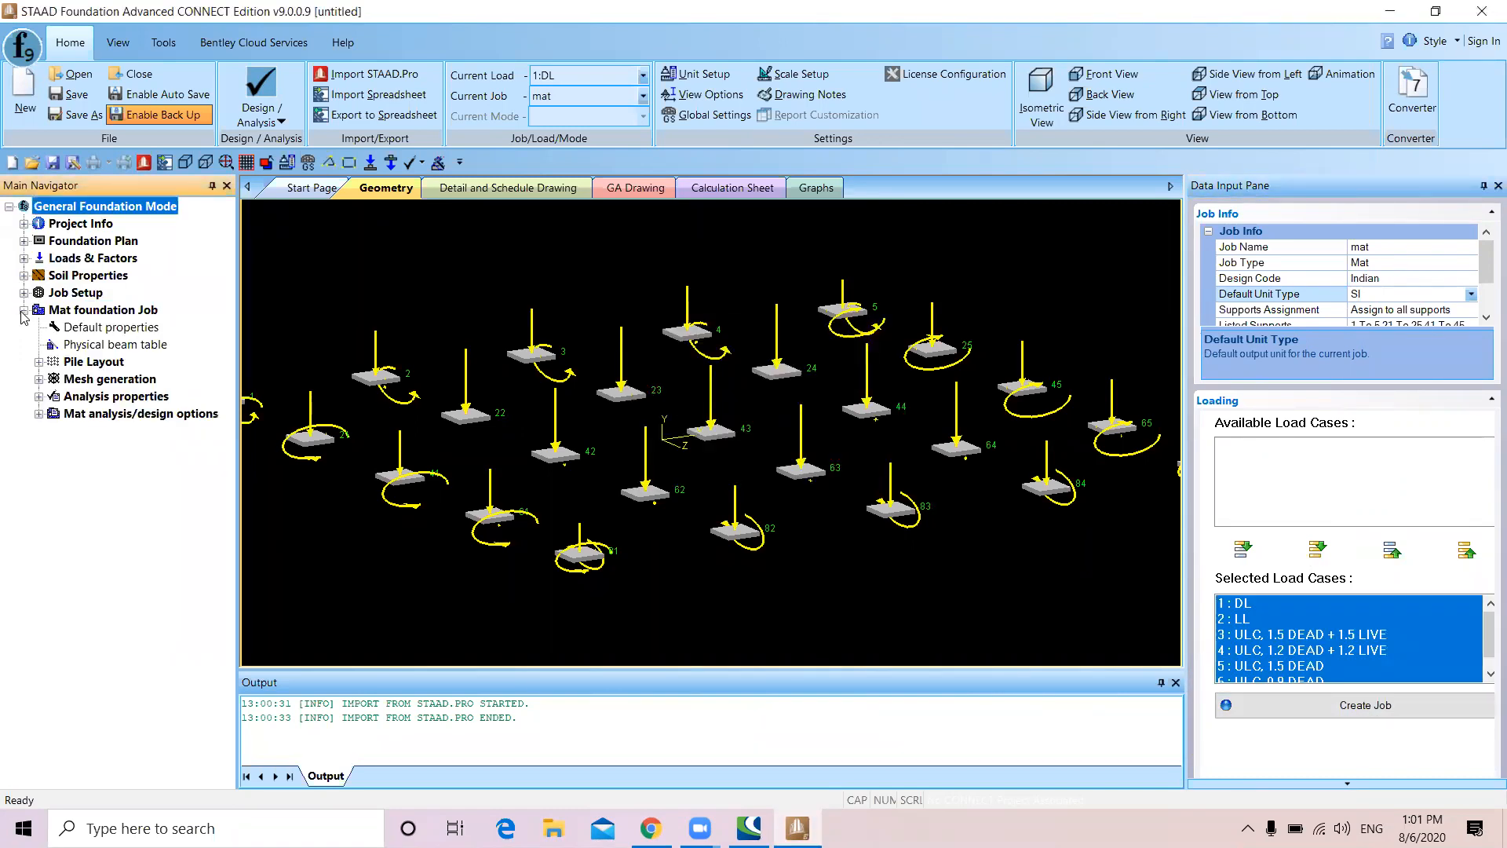
{"action": "left_click", "coordinate": [38, 379]}
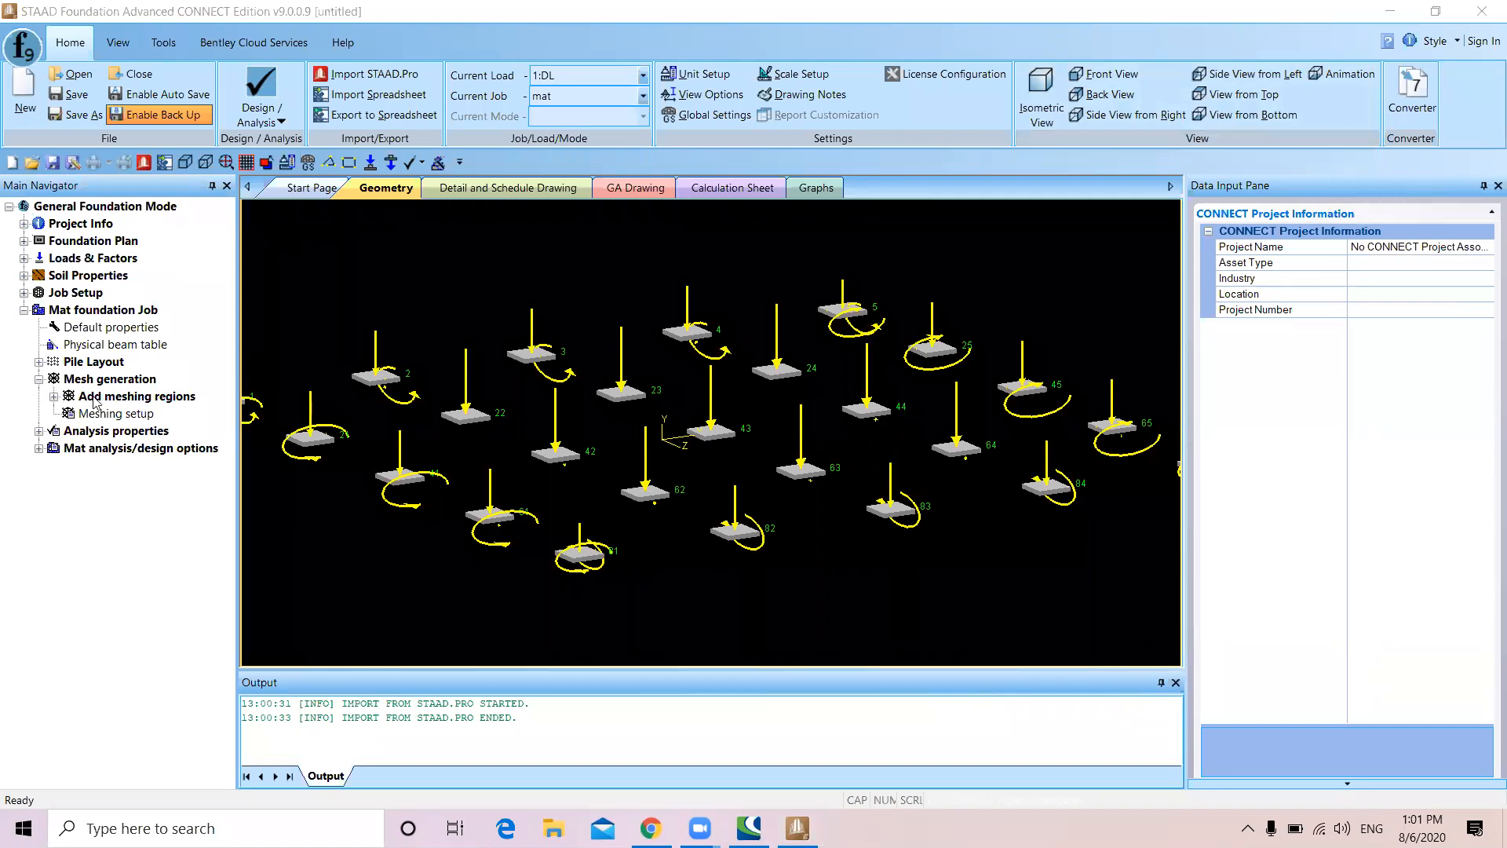
{"action": "left_click", "coordinate": [53, 396]}
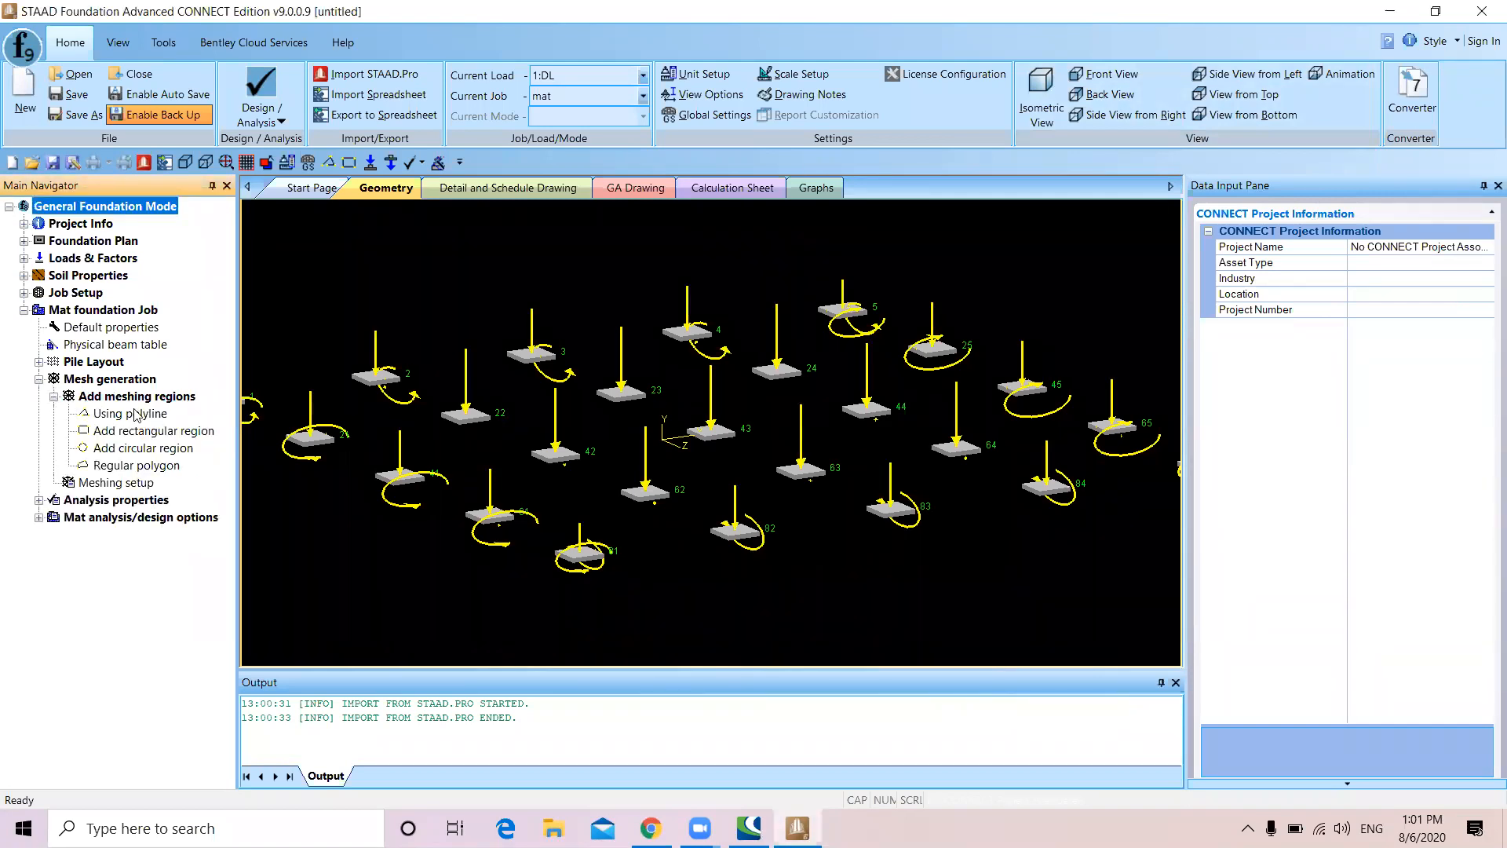
{"action": "left_click", "coordinate": [163, 46]}
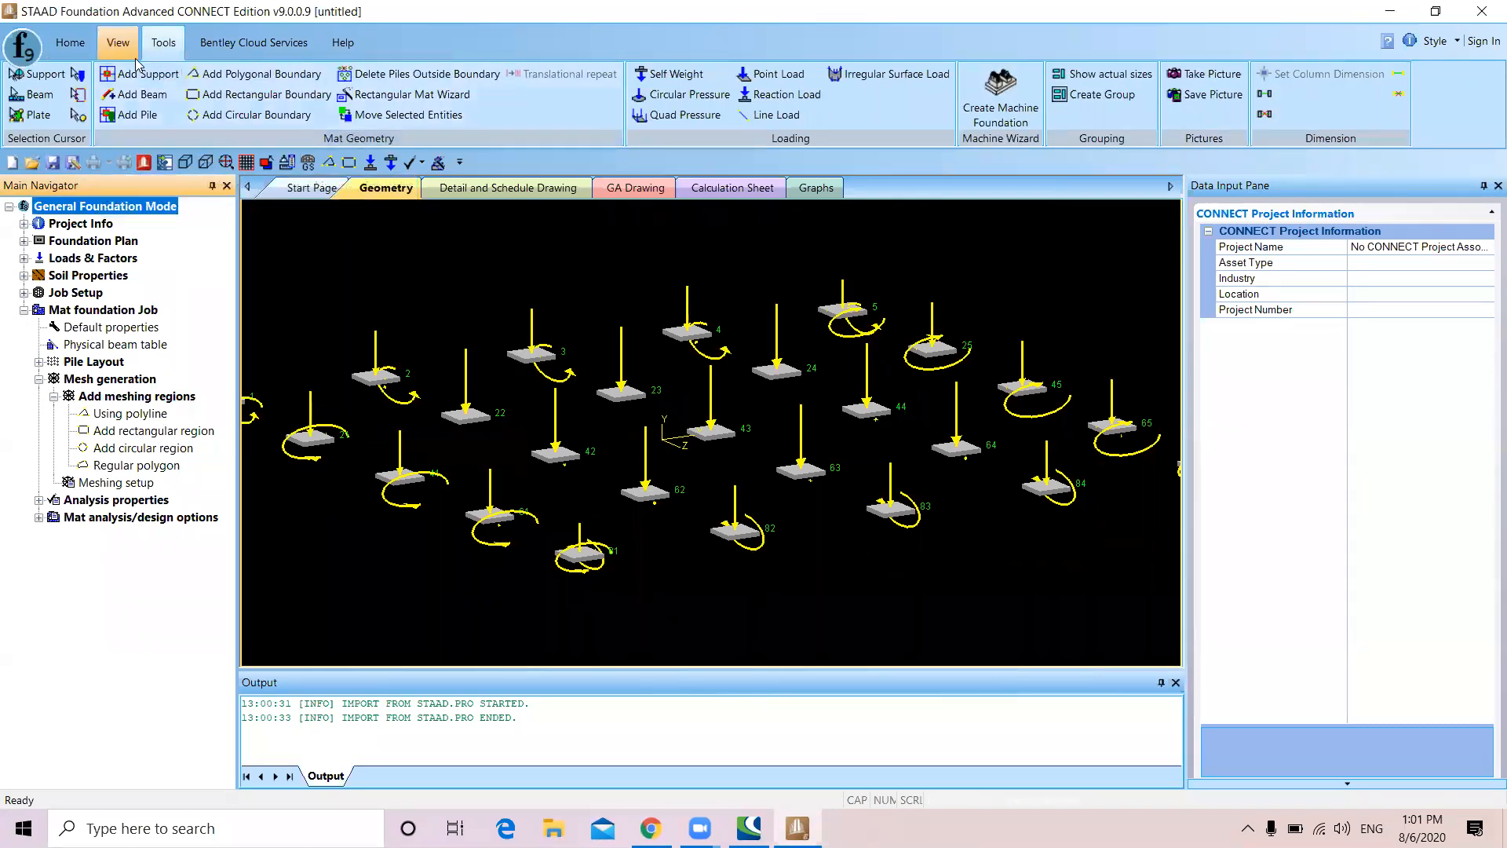
{"action": "left_click", "coordinate": [128, 54]}
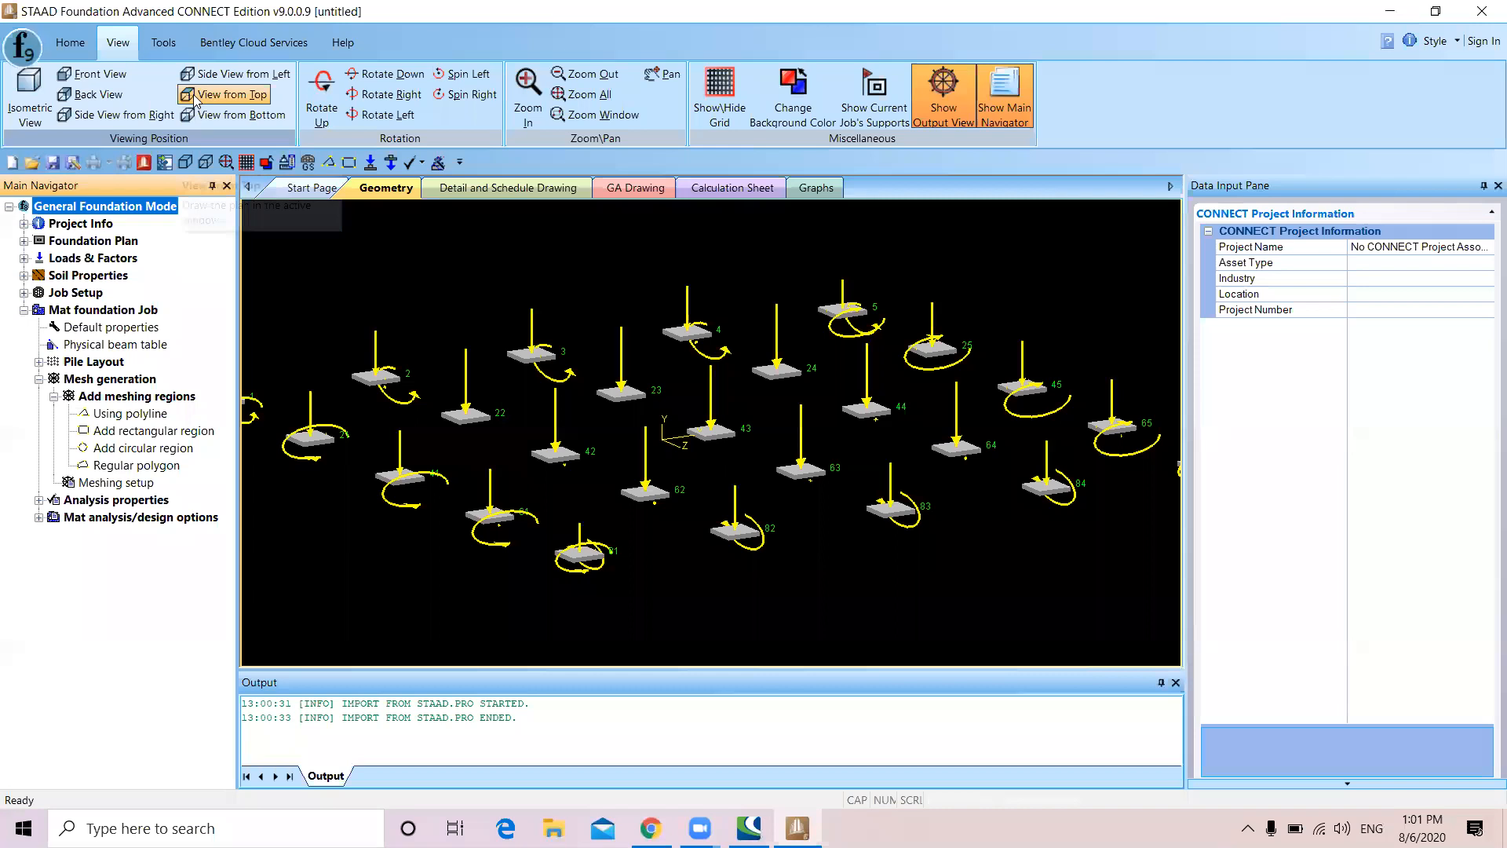
{"action": "left_click", "coordinate": [228, 94]}
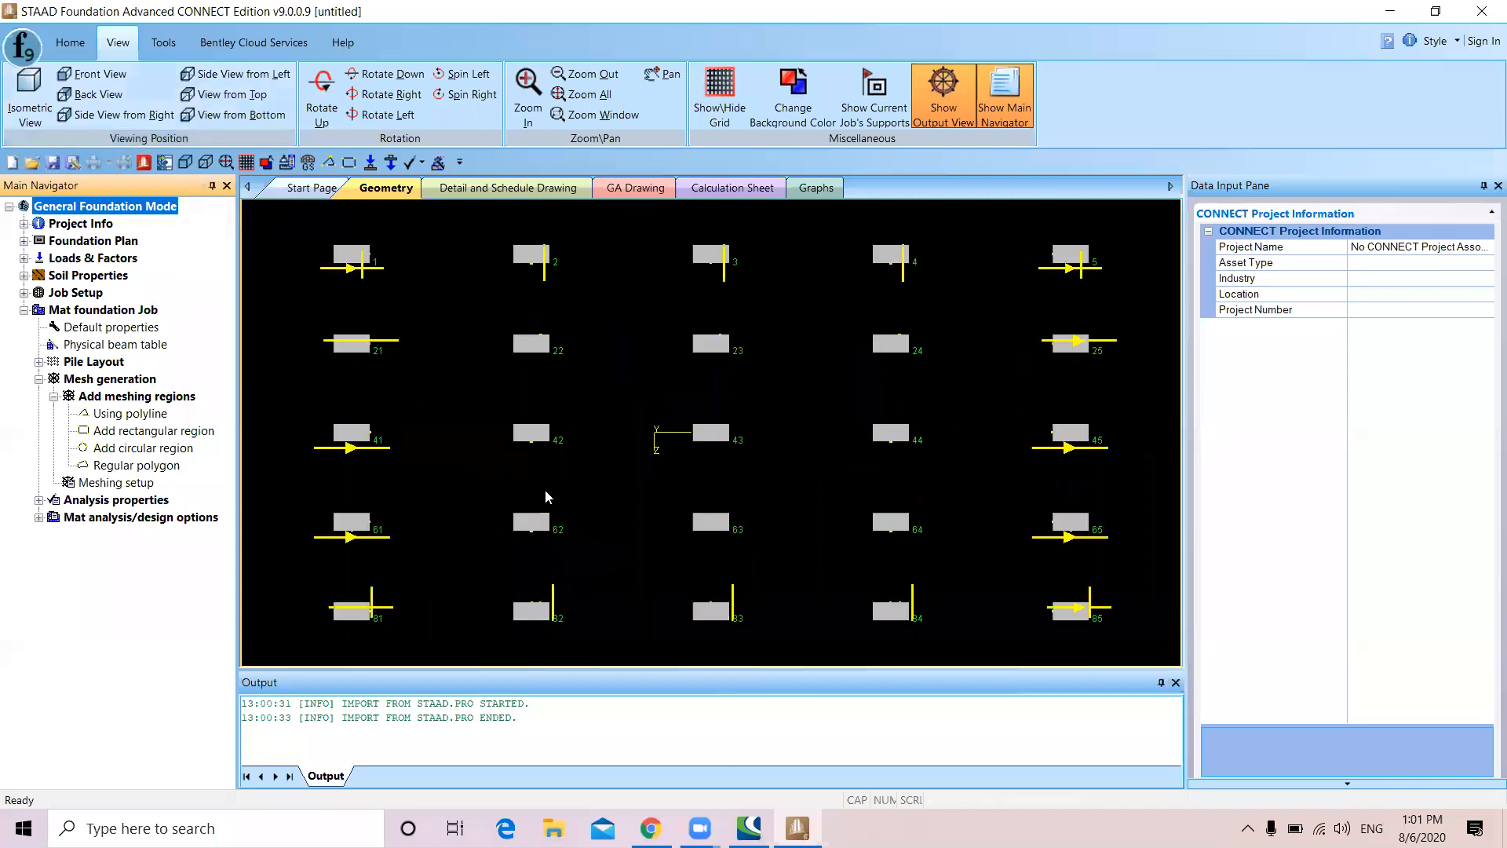
Start a rectangular meshing region with a length of 14 m and a width of 14 m
{"action": "left_click", "coordinate": [182, 432]}
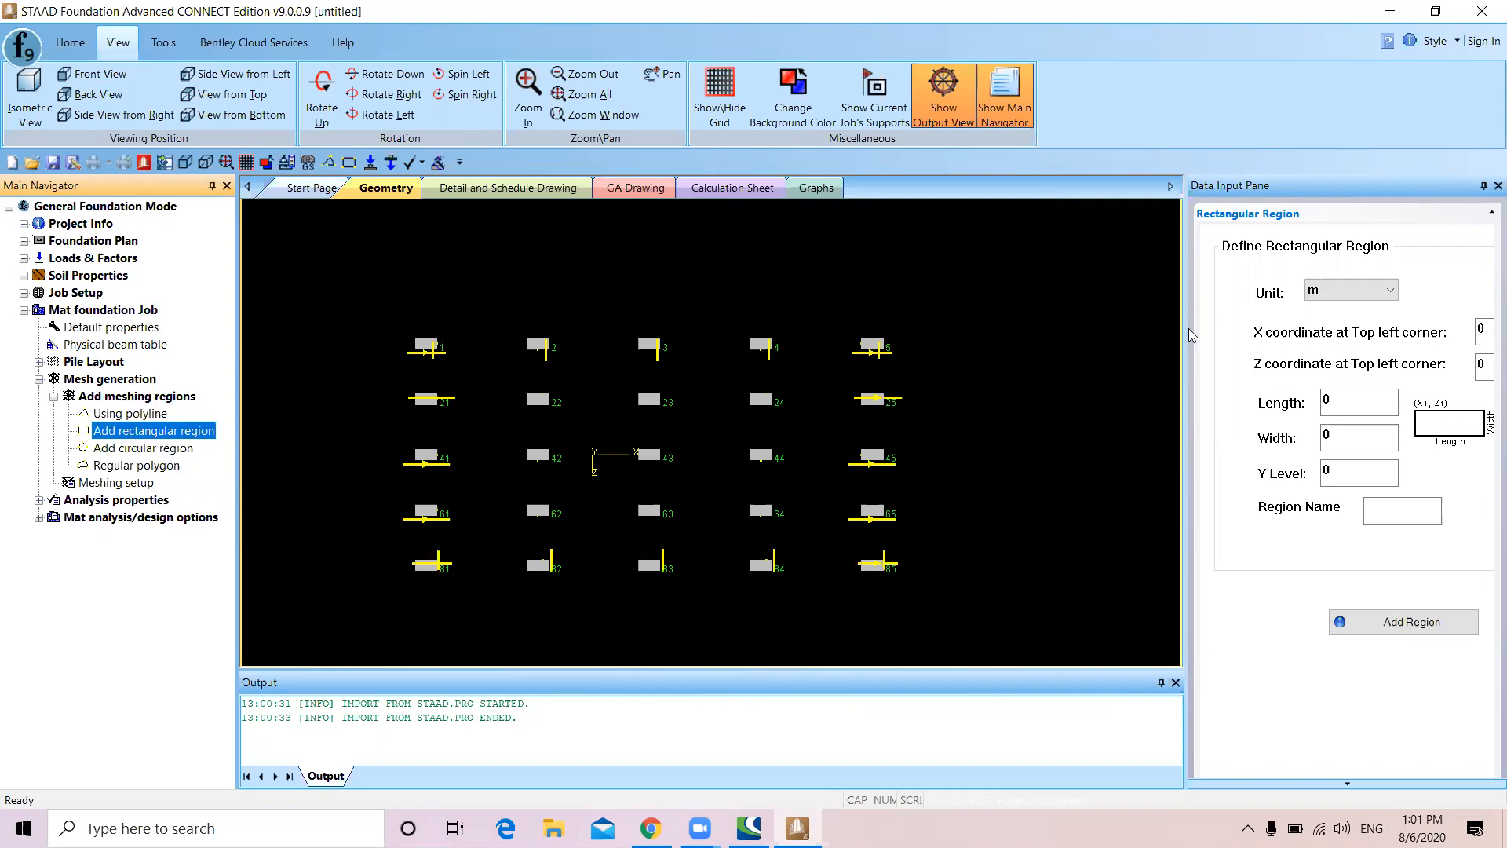
{"action": "left_click_drag", "start_coordinate": [1186, 339], "coordinate": [1143, 340]}
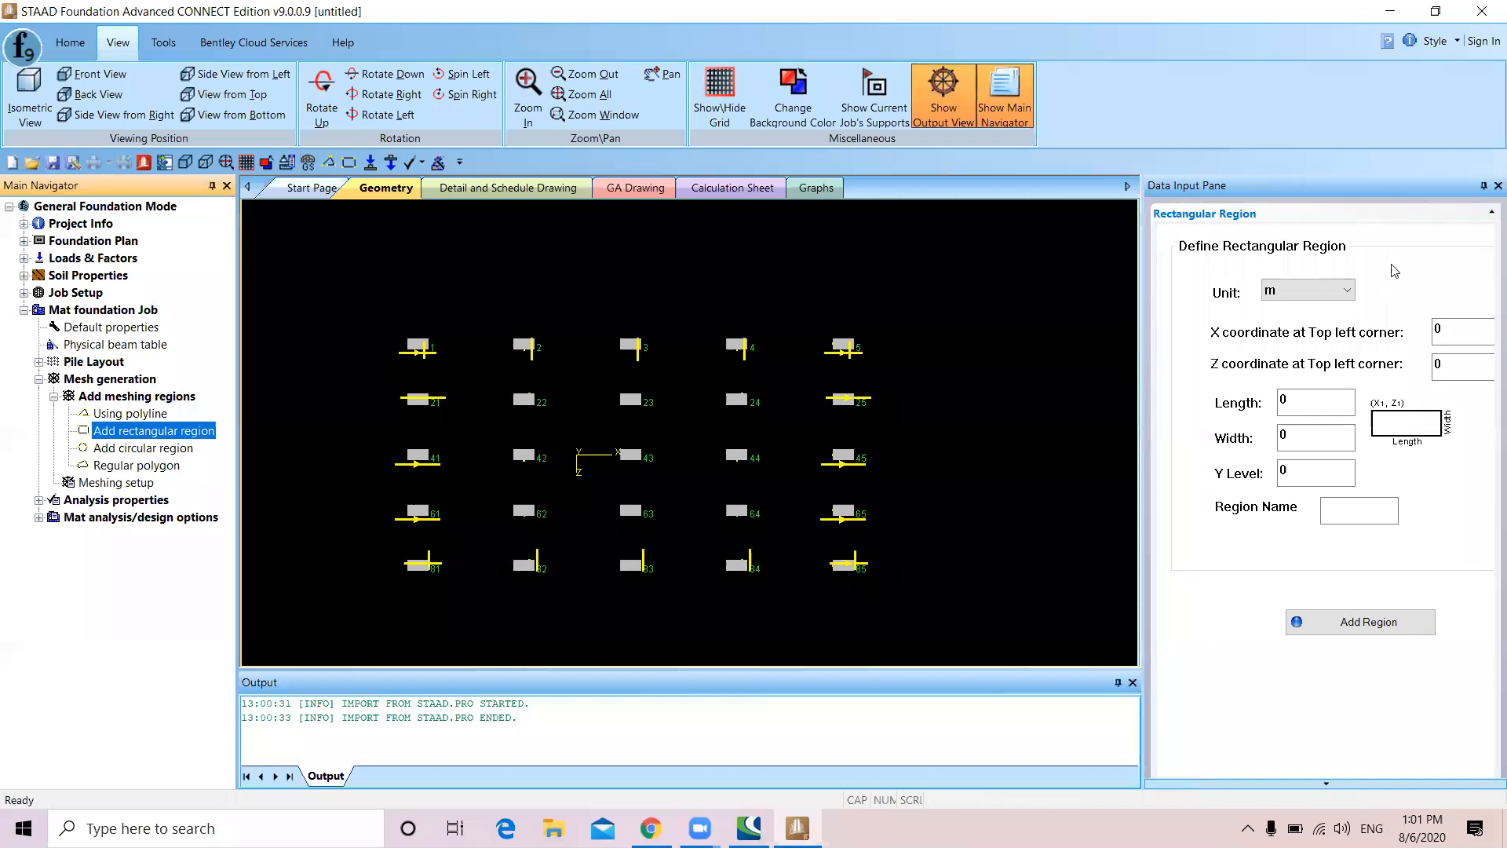
{"action": "left_click", "coordinate": [1213, 402]}
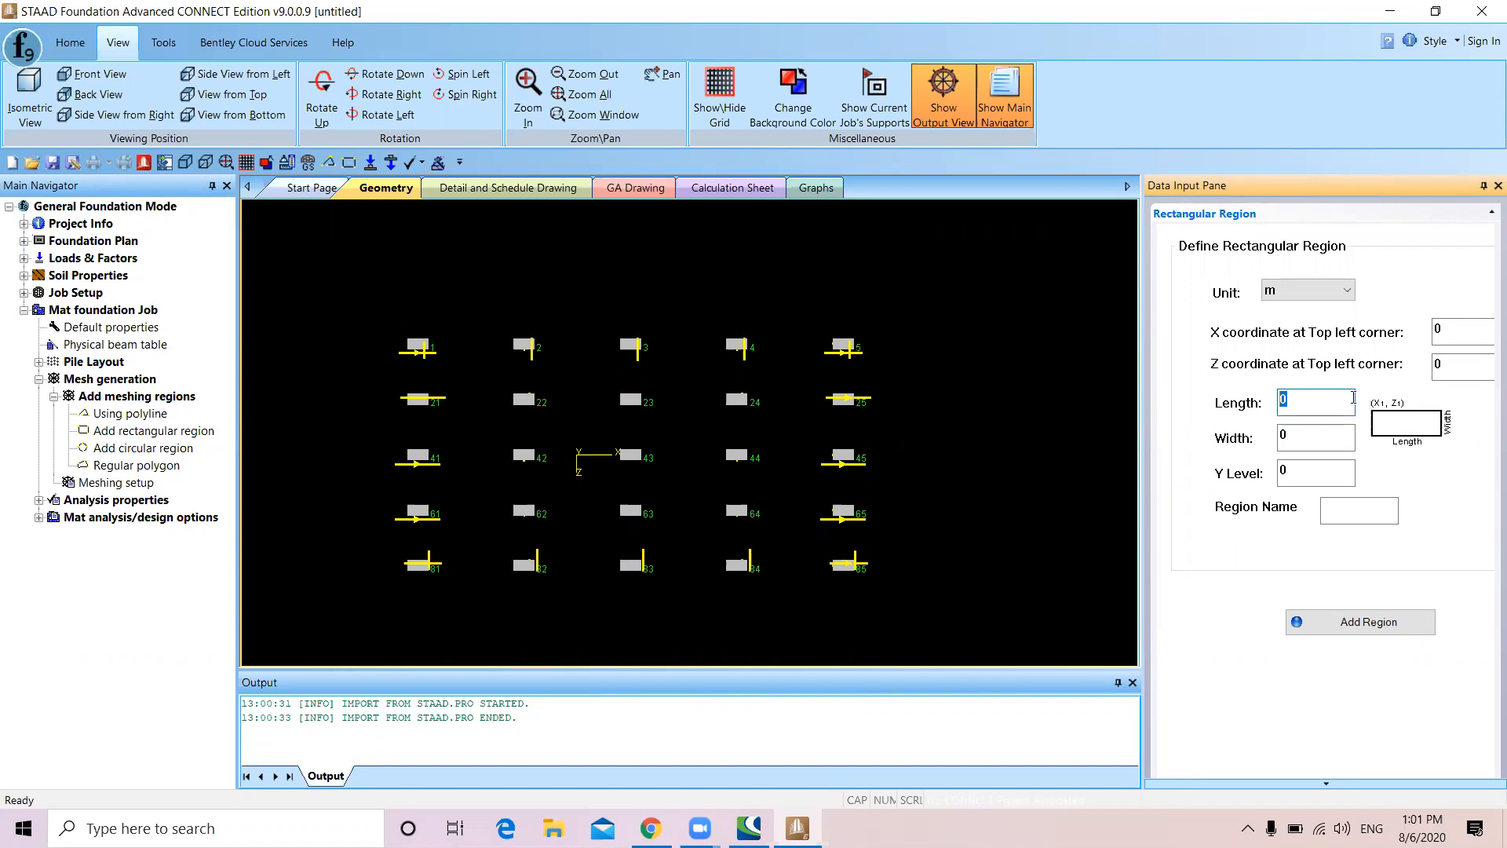
{"action": "type", "text": "14"}
{"action": "left_click", "coordinate": [1294, 436]}
{"action": "double_click", "coordinate": [1298, 430]}
{"action": "type", "text": "14"}
{"action": "key", "text": "Tab"}
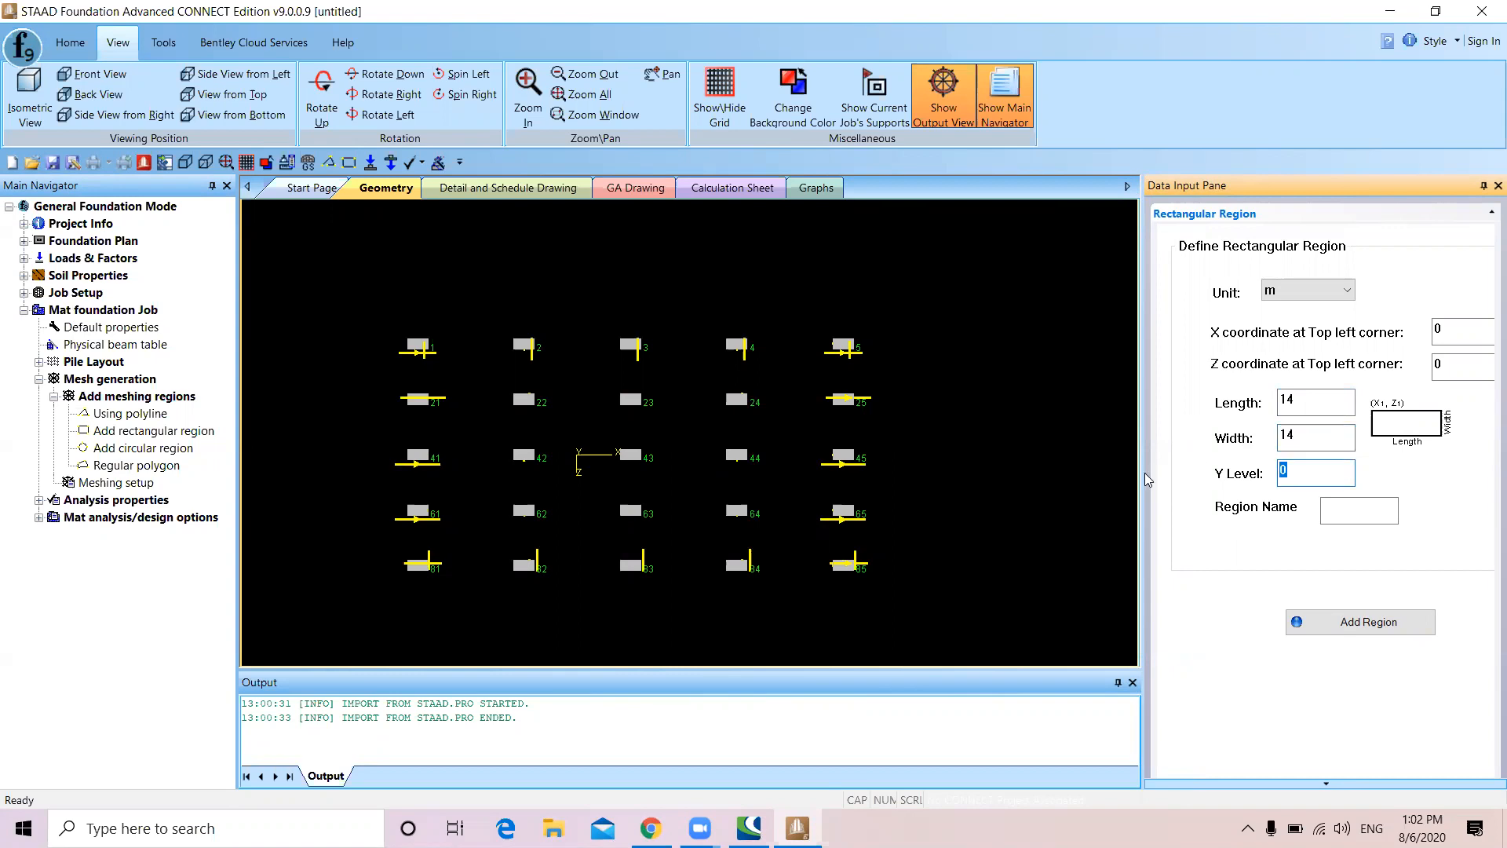
Set the region's Y level and its top left corner X and Z coordinates all to -1 m
{"action": "type", "text": "-1"}
{"action": "double_click", "coordinate": [1462, 333]}
{"action": "type", "text": "-1"}
{"action": "double_click", "coordinate": [1454, 373]}
{"action": "type", "text": "-1"}
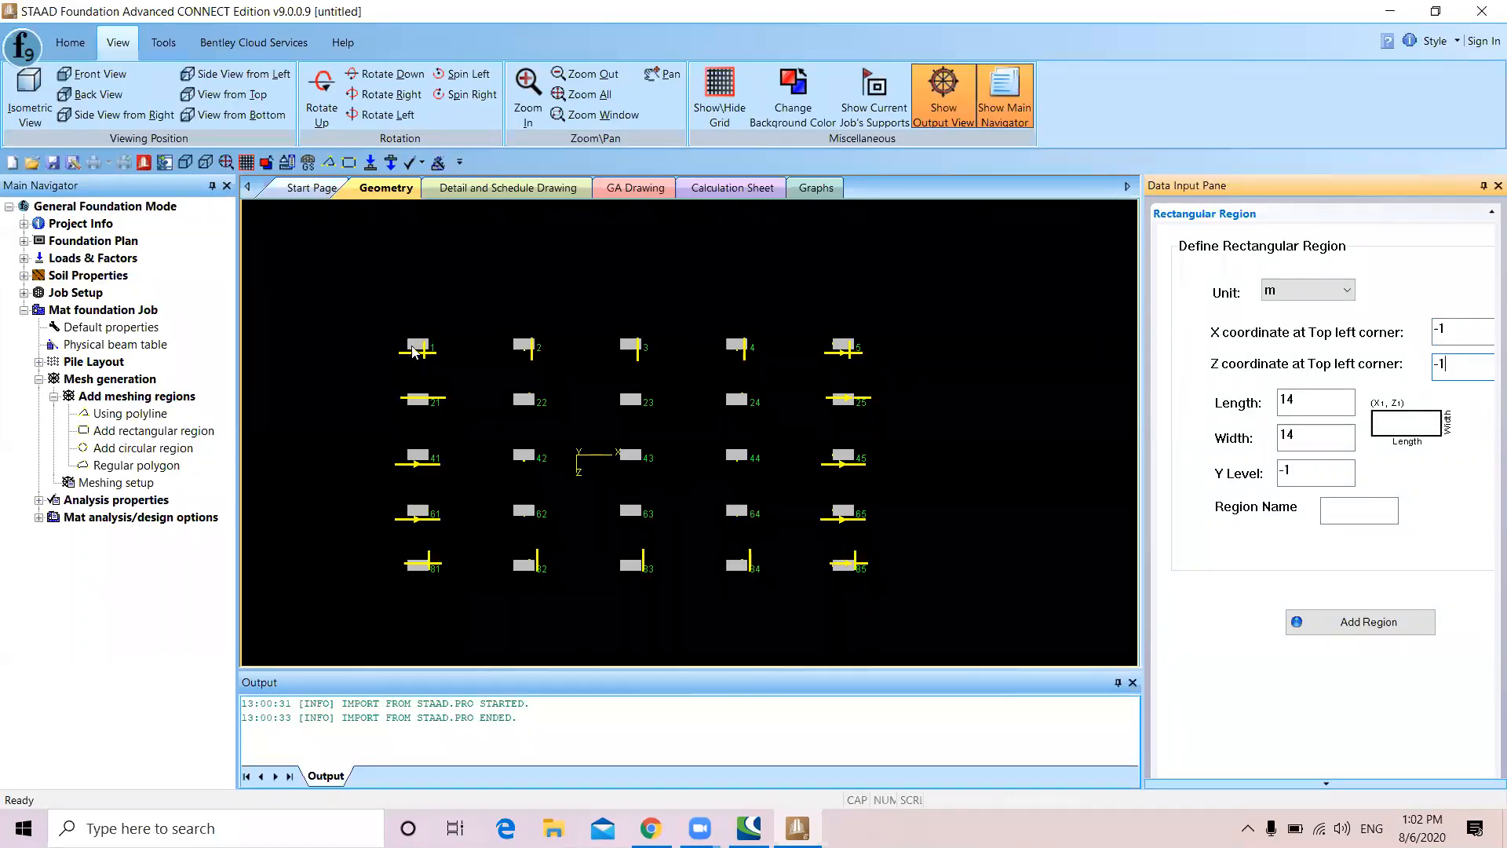
Change the region's top left corner X and Z coordinates to 1 m
{"action": "mouse_move", "coordinate": [408, 343]}
{"action": "left_click", "coordinate": [1443, 329]}
{"action": "type", "text": "1"}
{"action": "key", "text": "Tab"}
{"action": "type", "text": "1"}
Name the rectangular region kk and add it to the mat layout
{"action": "left_click", "coordinate": [1323, 622]}
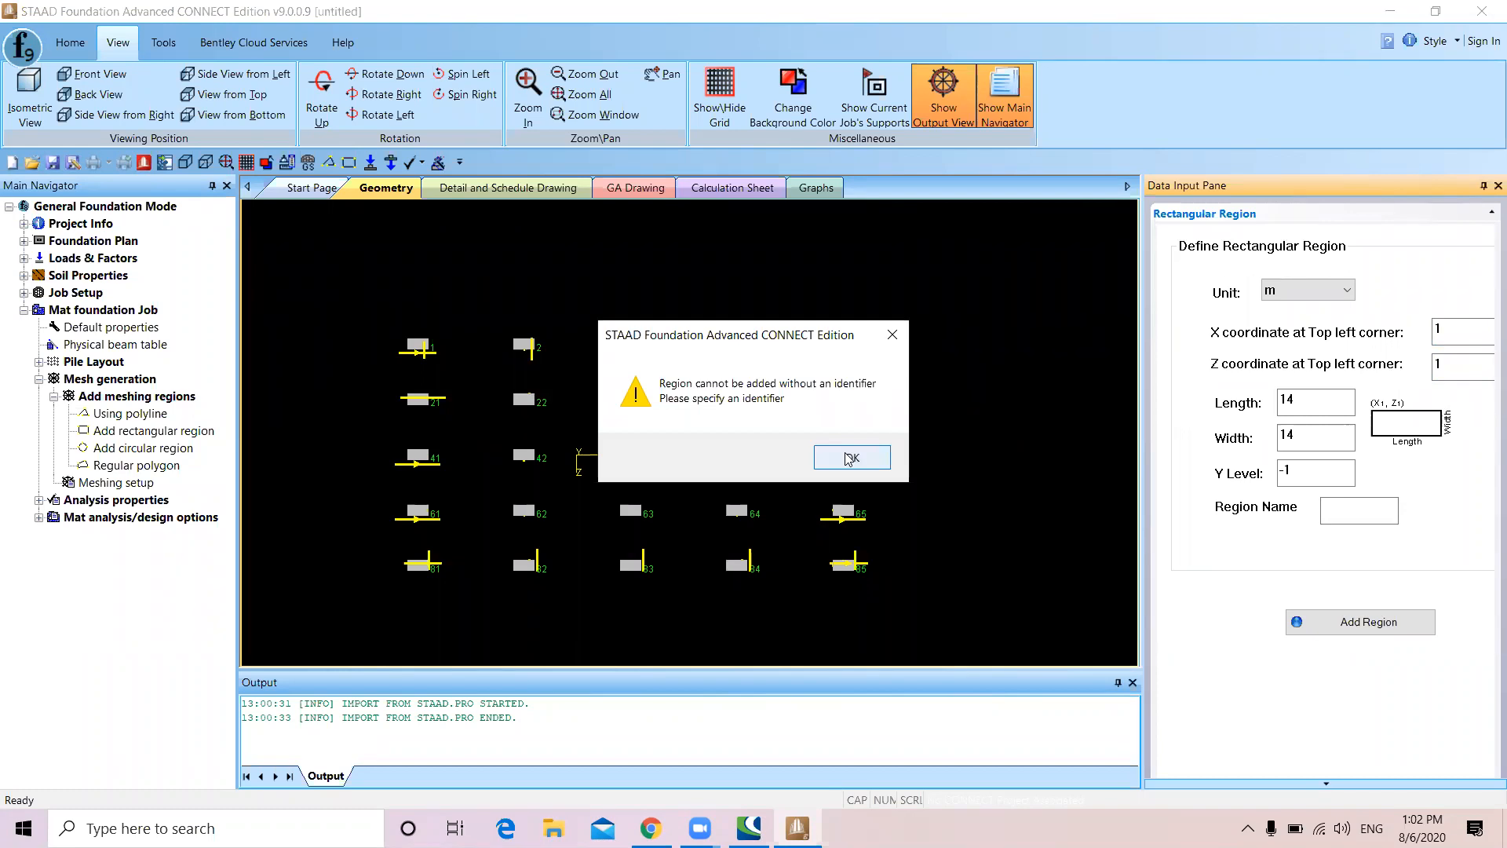
{"action": "left_click", "coordinate": [850, 457]}
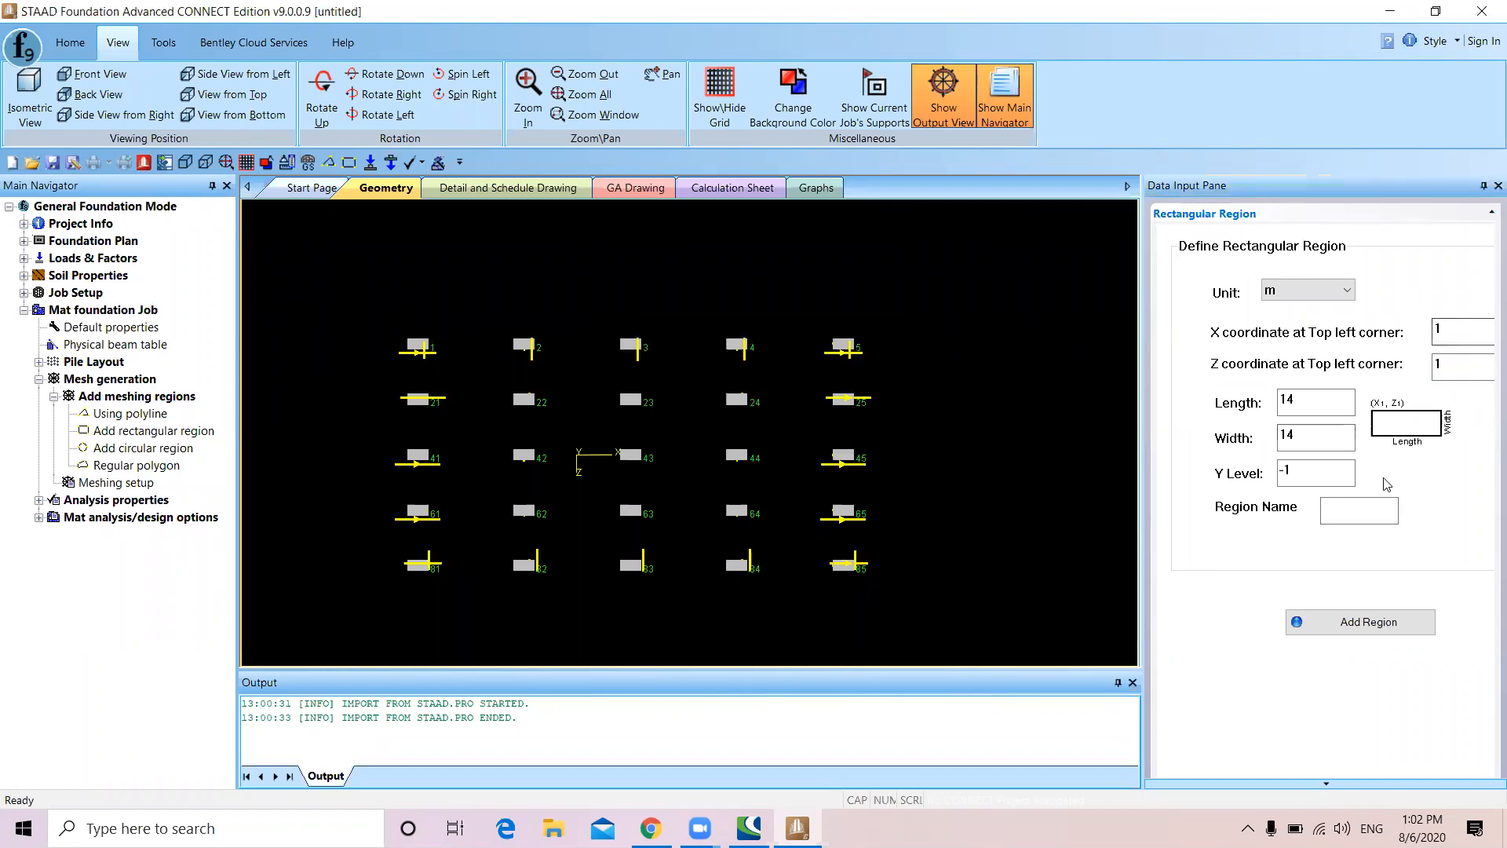
{"action": "left_click", "coordinate": [1349, 517]}
{"action": "type", "text": "kk"}
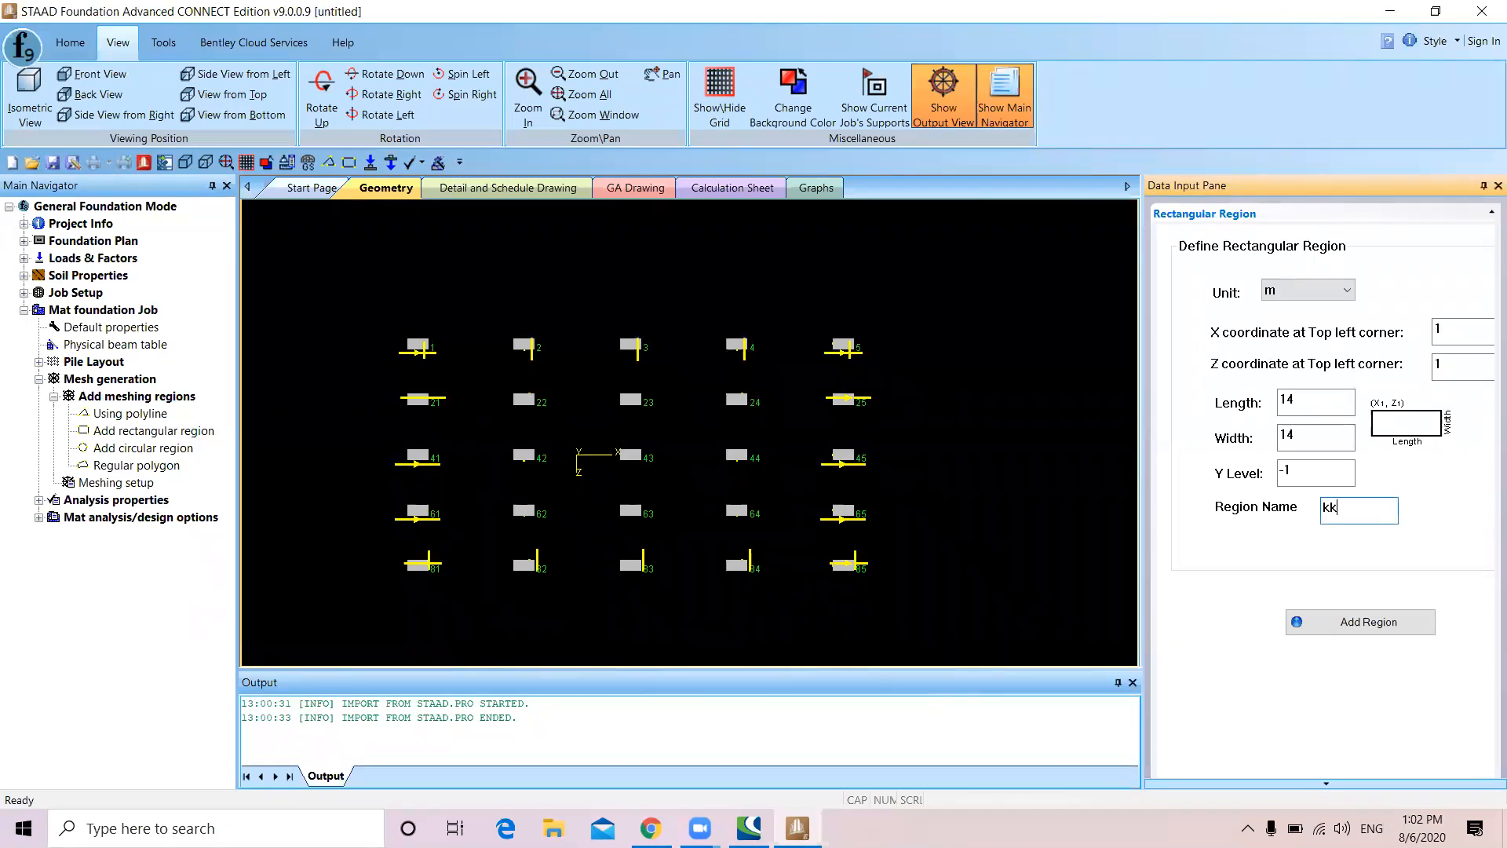
{"action": "left_click", "coordinate": [1345, 626]}
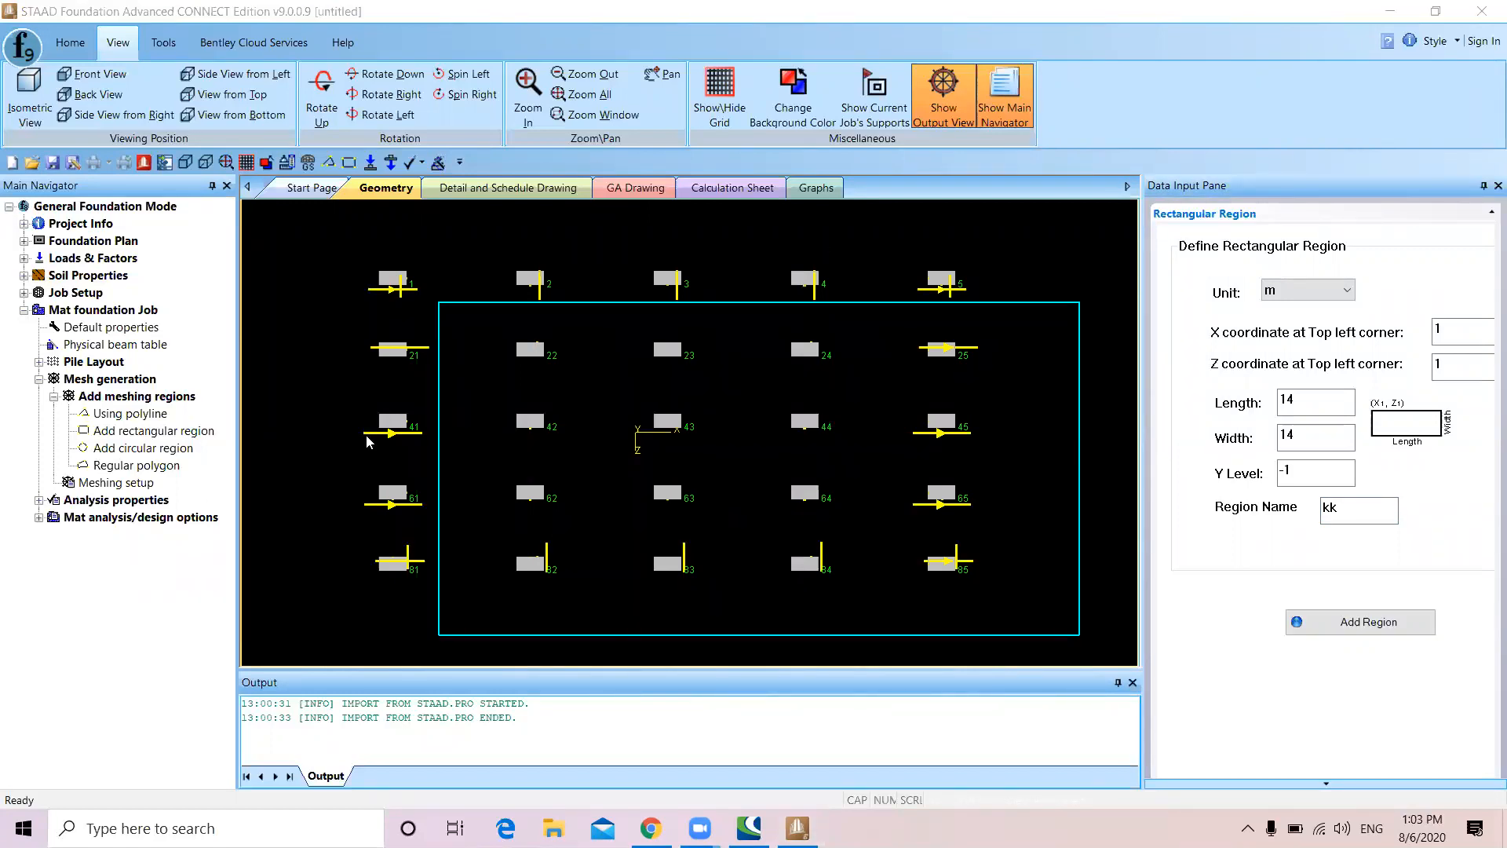
Delete the misplaced rectangular region kk from the layout
{"action": "left_click", "coordinate": [451, 308]}
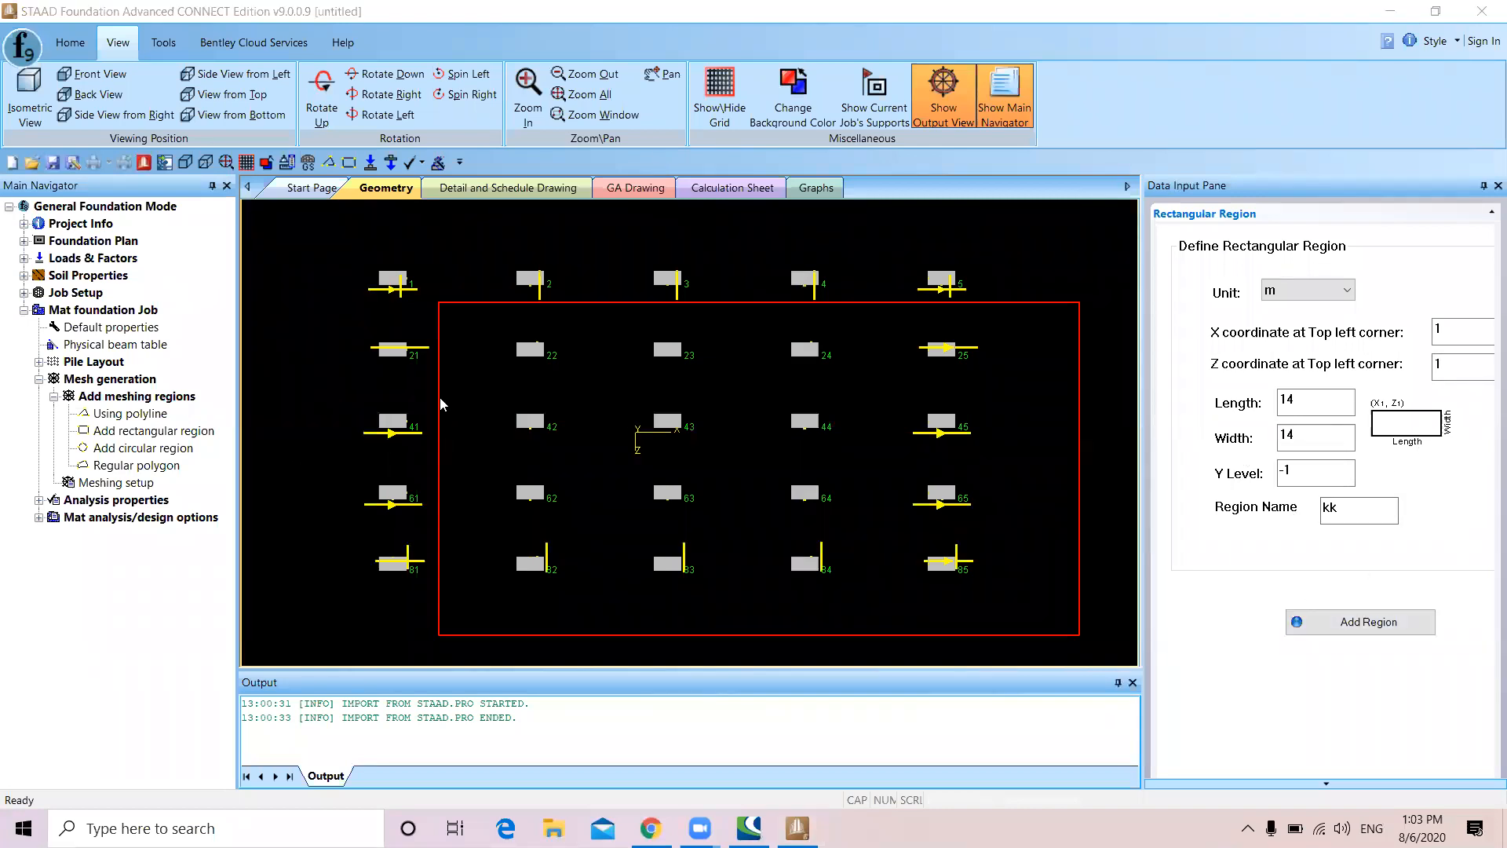
{"action": "key", "text": "Delete"}
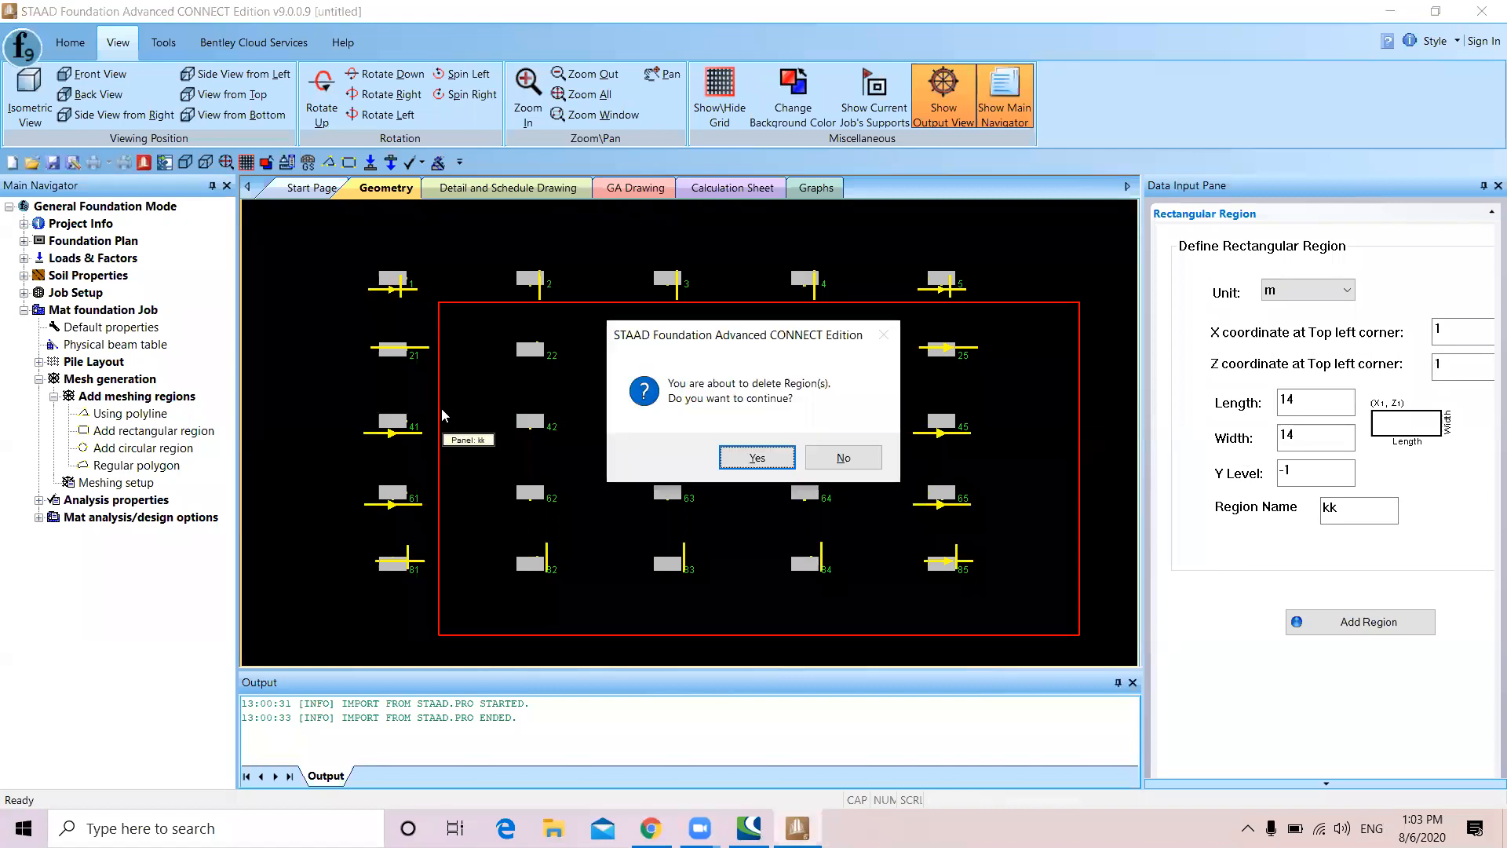
{"action": "left_click", "coordinate": [757, 458]}
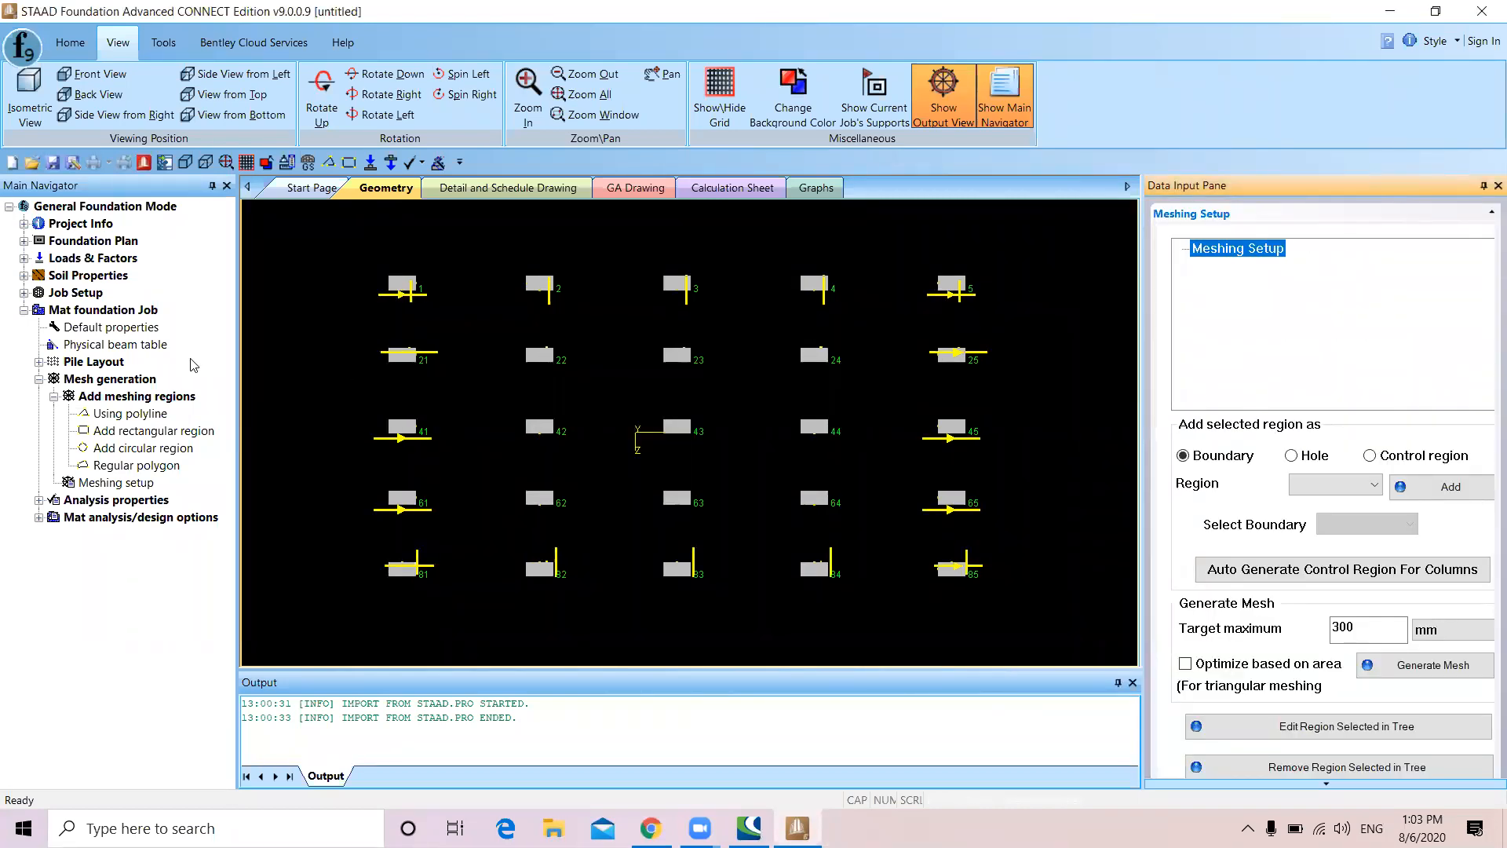
Start a new rectangular meshing region with top left corner coordinates X -1 m and Z -1 m
{"action": "left_click", "coordinate": [99, 432]}
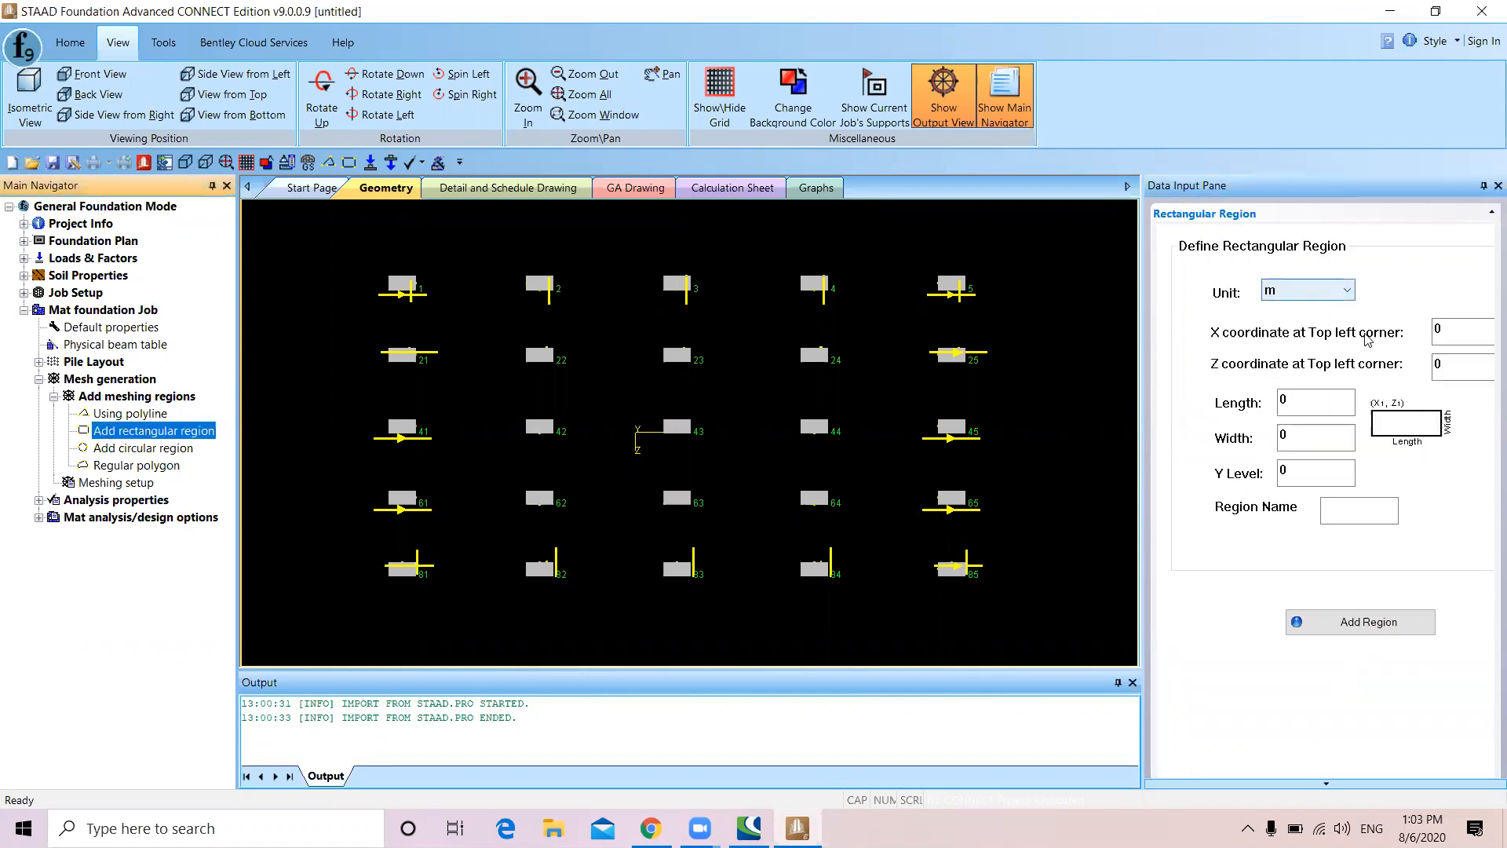
{"action": "left_click", "coordinate": [1446, 331]}
{"action": "type", "text": "-1"}
{"action": "key", "text": "Tab"}
{"action": "type", "text": "-1"}
{"action": "key", "text": "Tab"}
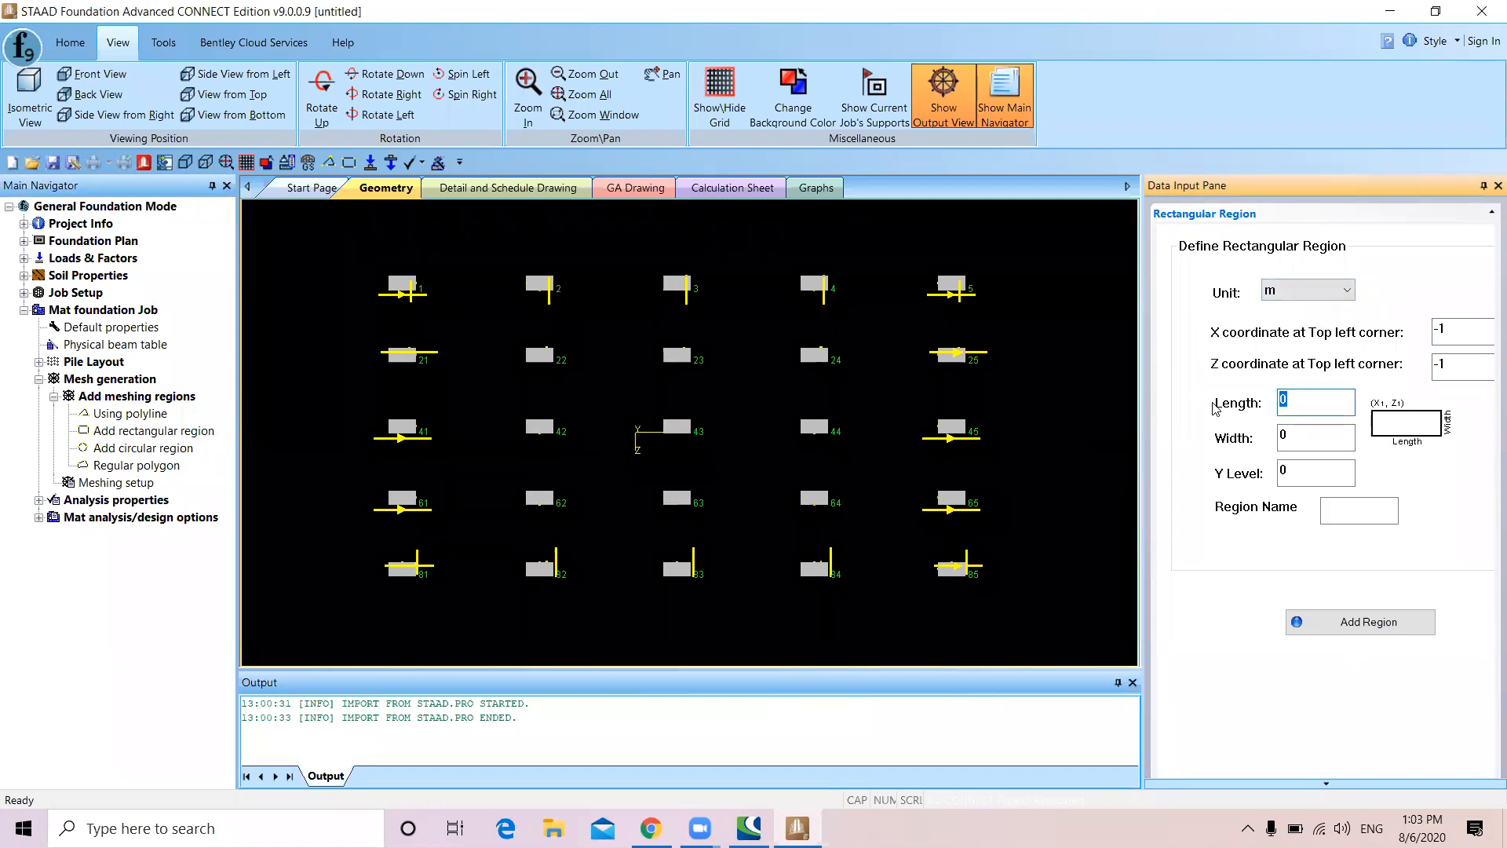
Set the new region's length and width to 14 m and its Y level to -1 m
{"action": "type", "text": "14"}
{"action": "key", "text": "Tab"}
{"action": "type", "text": "14"}
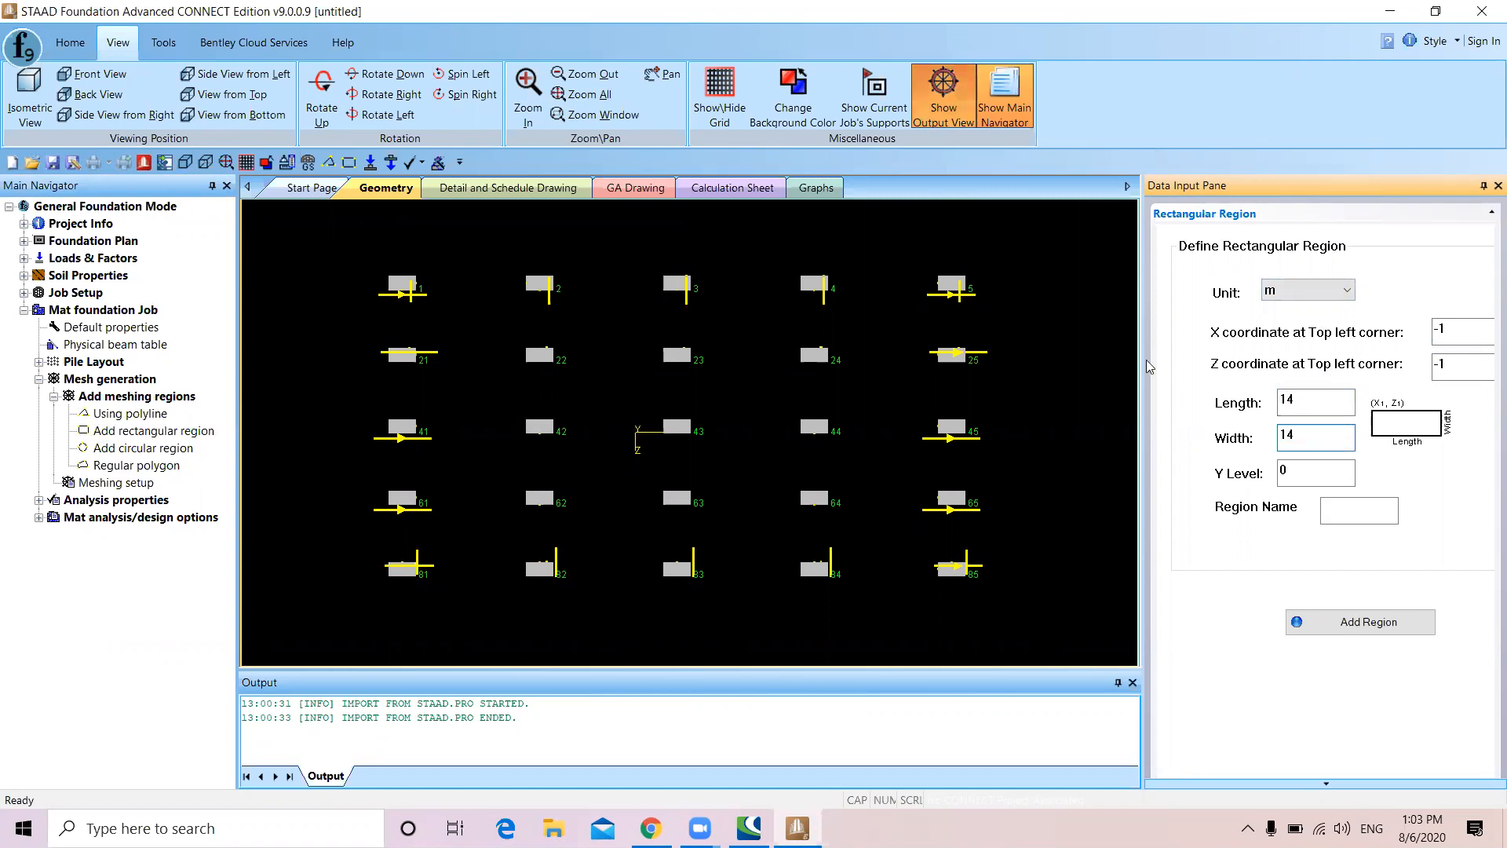
{"action": "key", "text": "Tab"}
{"action": "type", "text": "-"}
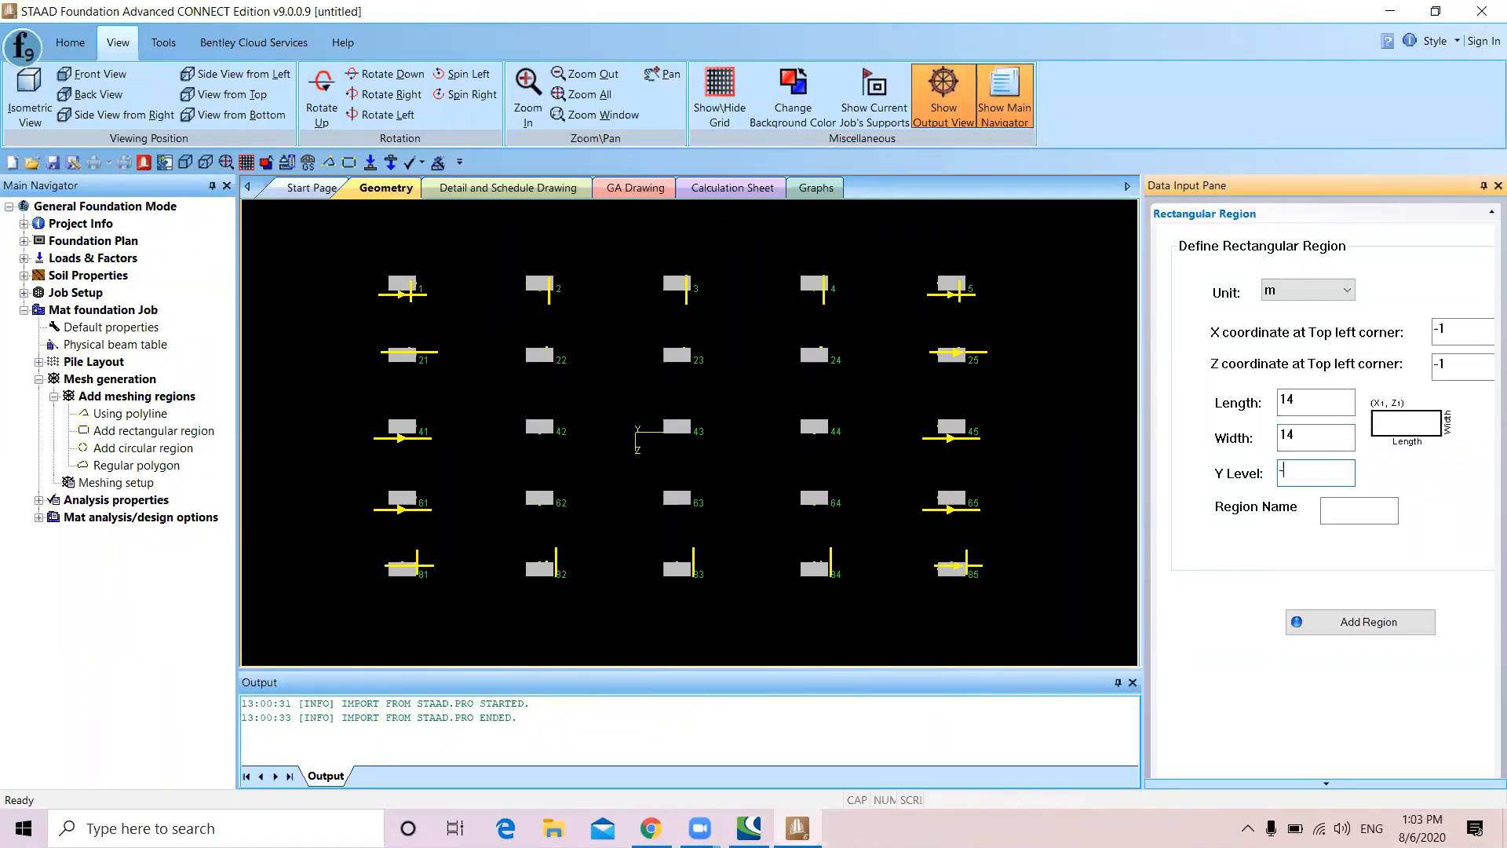
{"action": "type", "text": "1"}
Name the region rr, add it around the supports and select its outline
{"action": "left_click", "coordinate": [1337, 507]}
{"action": "type", "text": "rr"}
{"action": "left_click", "coordinate": [1371, 622]}
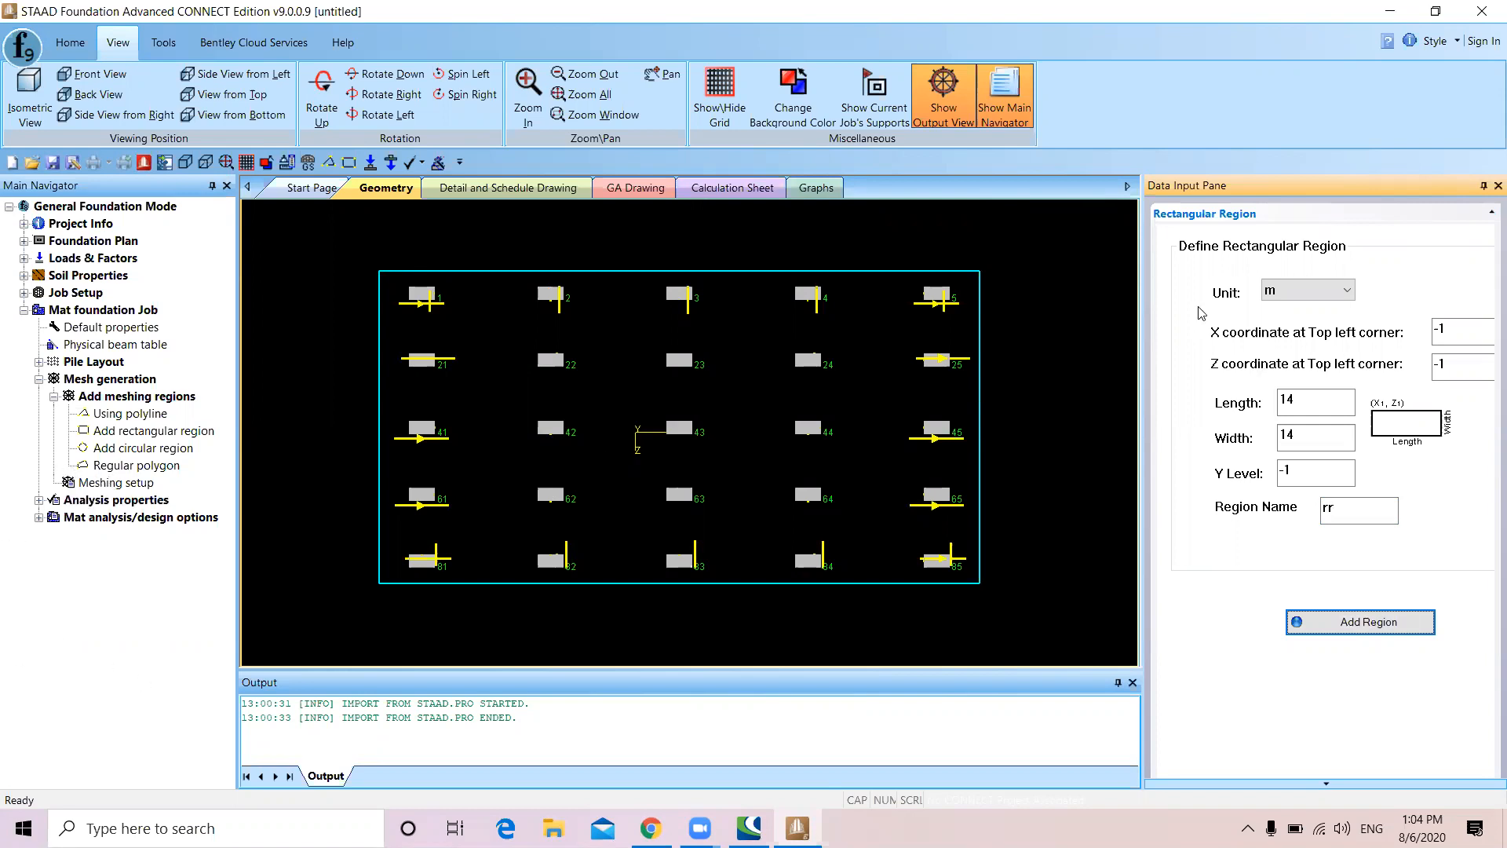
{"action": "left_click", "coordinate": [931, 274]}
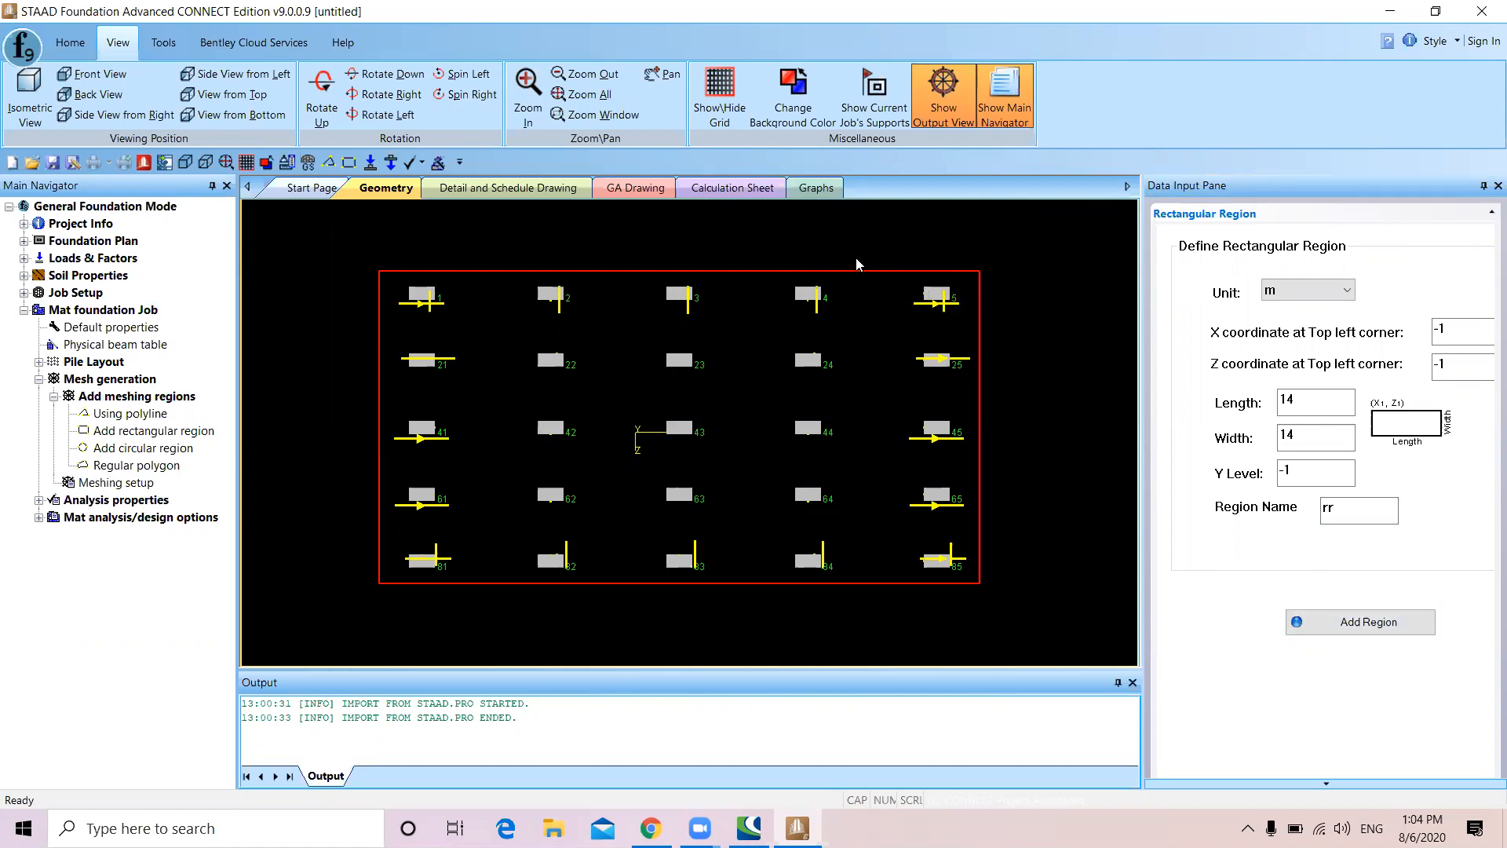
Add region rr as a boundary in the meshing setup
{"action": "left_click", "coordinate": [89, 484]}
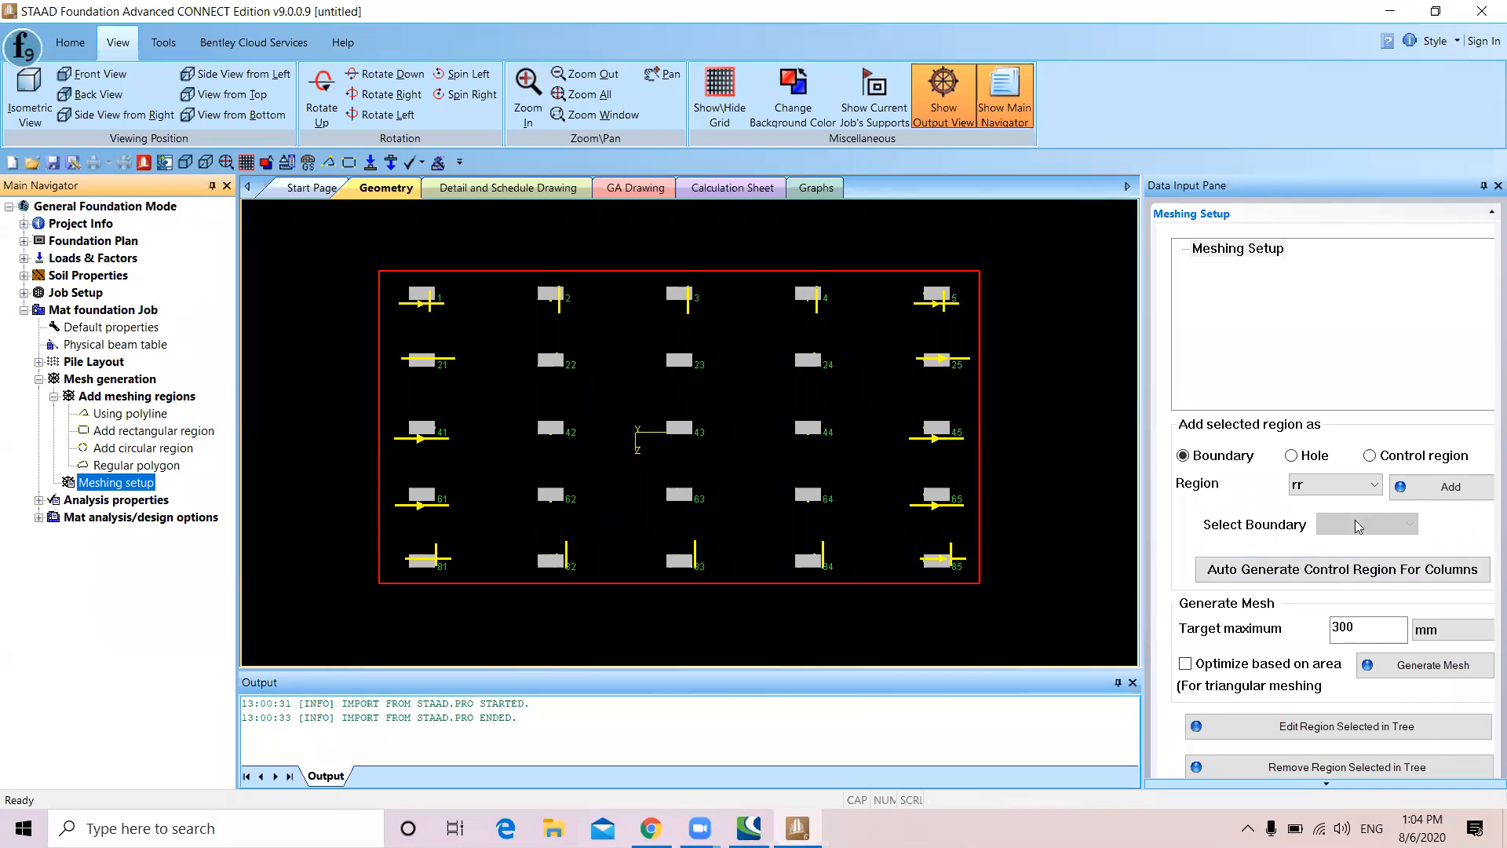
{"action": "left_click", "coordinate": [1305, 486]}
{"action": "left_click", "coordinate": [1306, 505]}
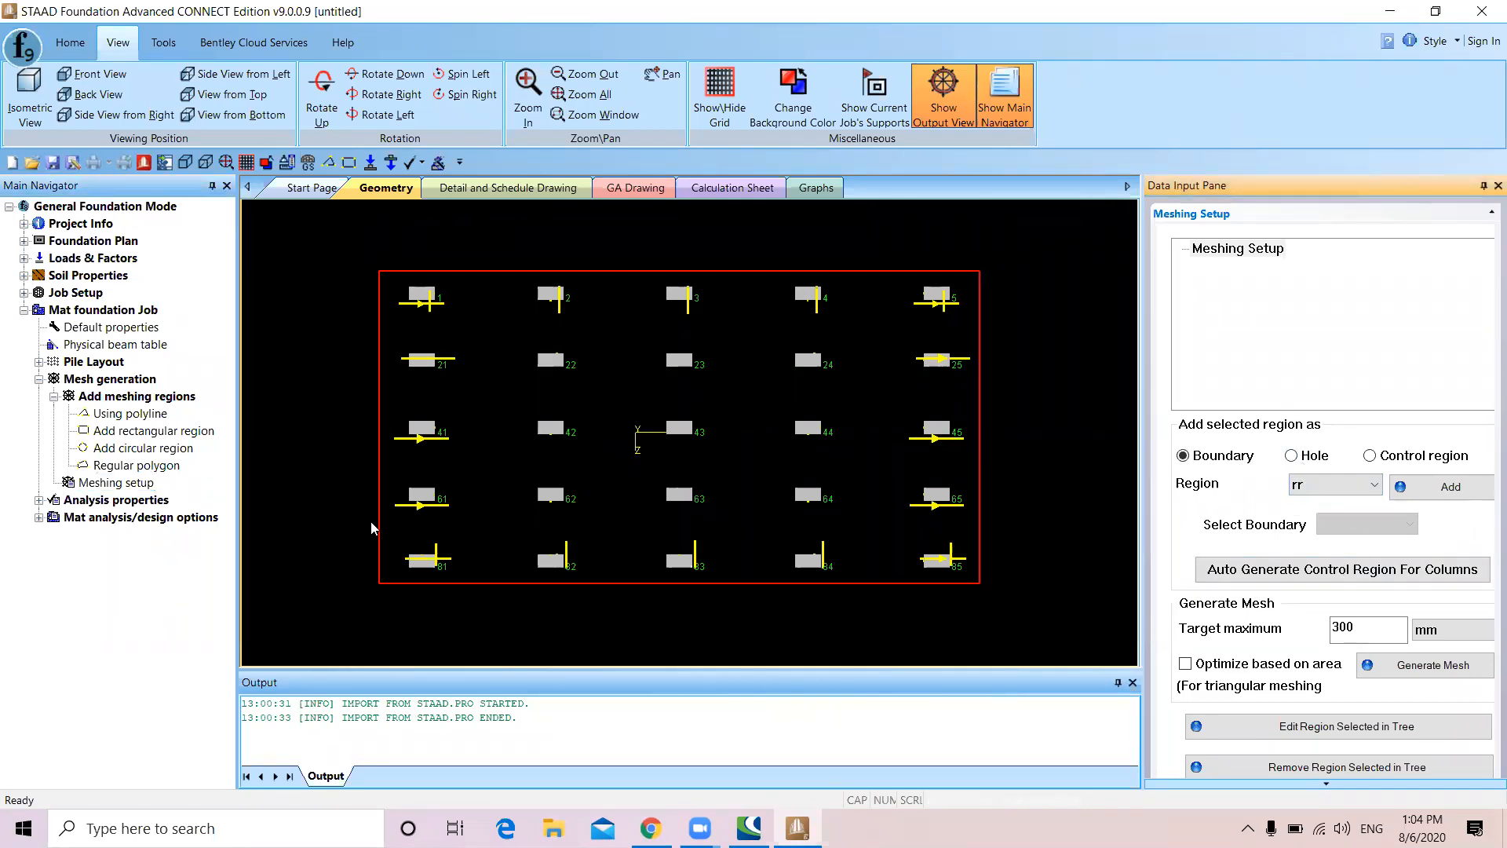
{"action": "left_click", "coordinate": [1451, 488]}
{"action": "left_click", "coordinate": [1213, 266]}
Start mesh generation for rr with a 300 mm target maximum and optimization based on area
{"action": "double_click", "coordinate": [1344, 627]}
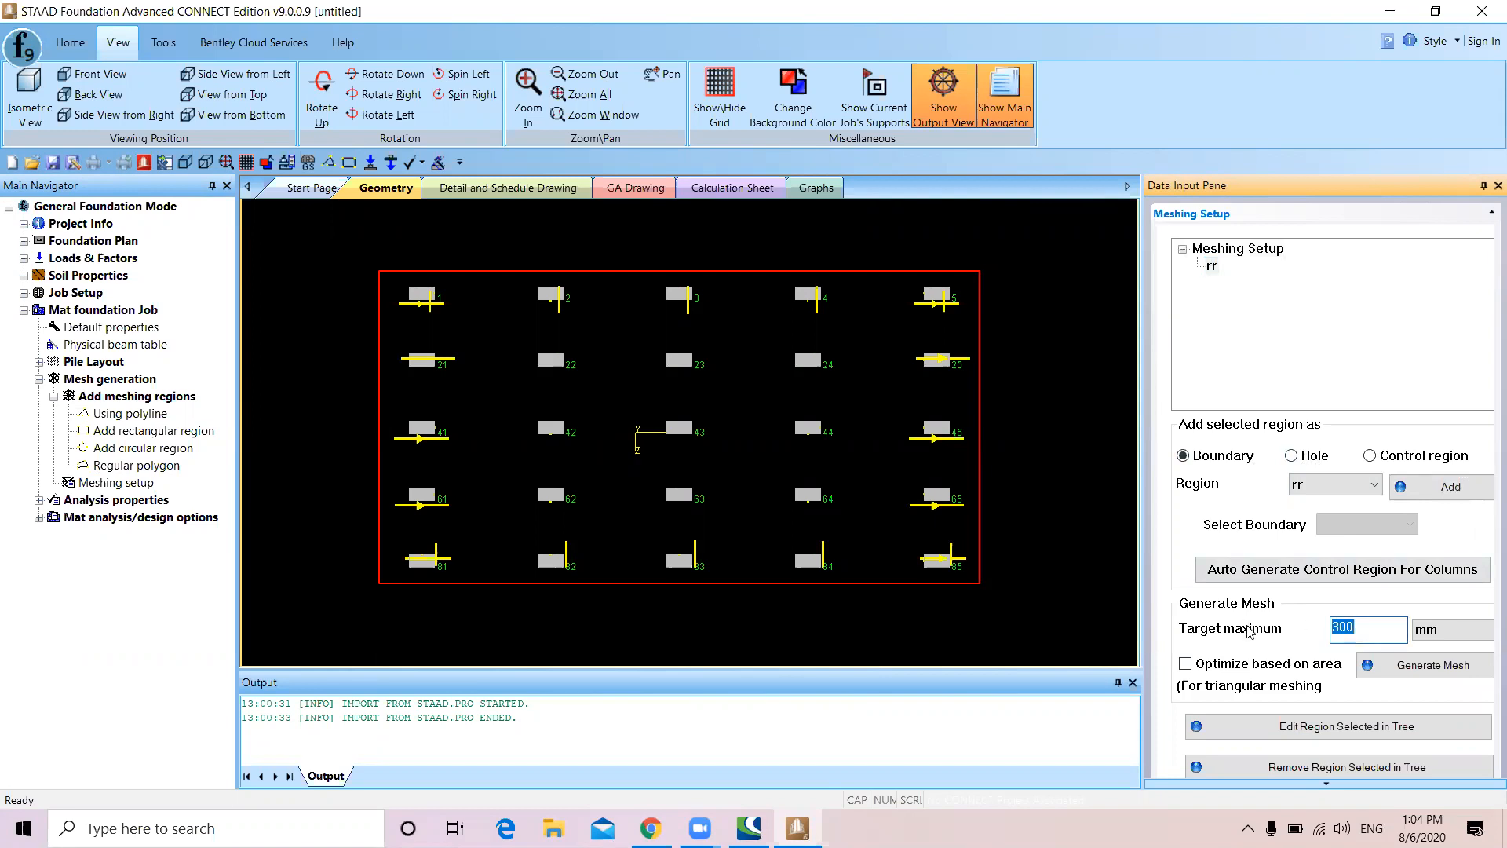
{"action": "scroll", "coordinate": [1242, 673], "scroll_direction": "down", "scroll_amount": 1}
{"action": "scroll", "coordinate": [1242, 678], "scroll_direction": "down", "scroll_amount": 1}
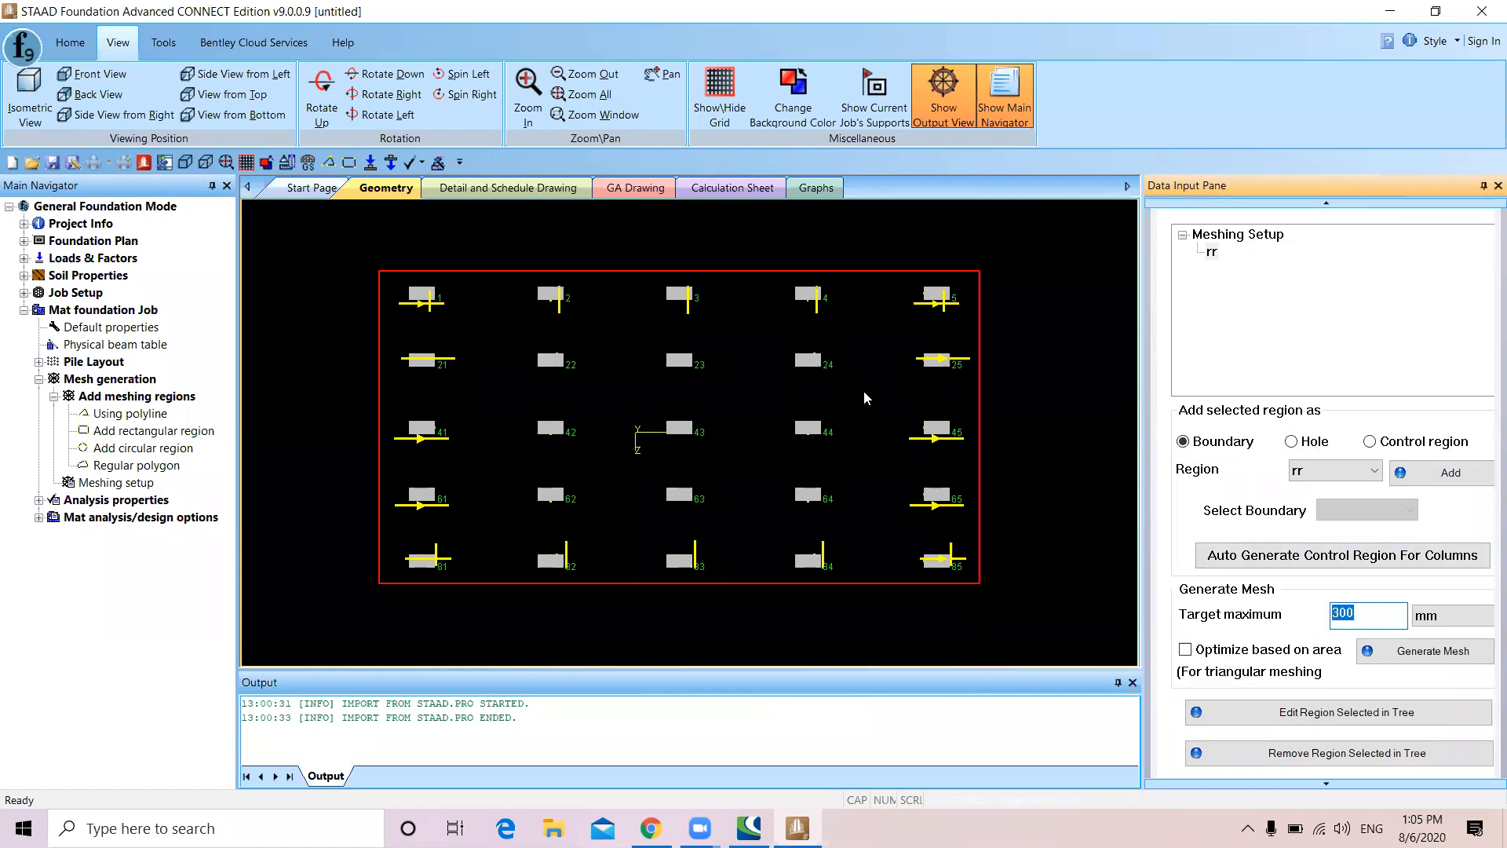
{"action": "left_click", "coordinate": [1186, 650]}
{"action": "left_click", "coordinate": [1465, 656]}
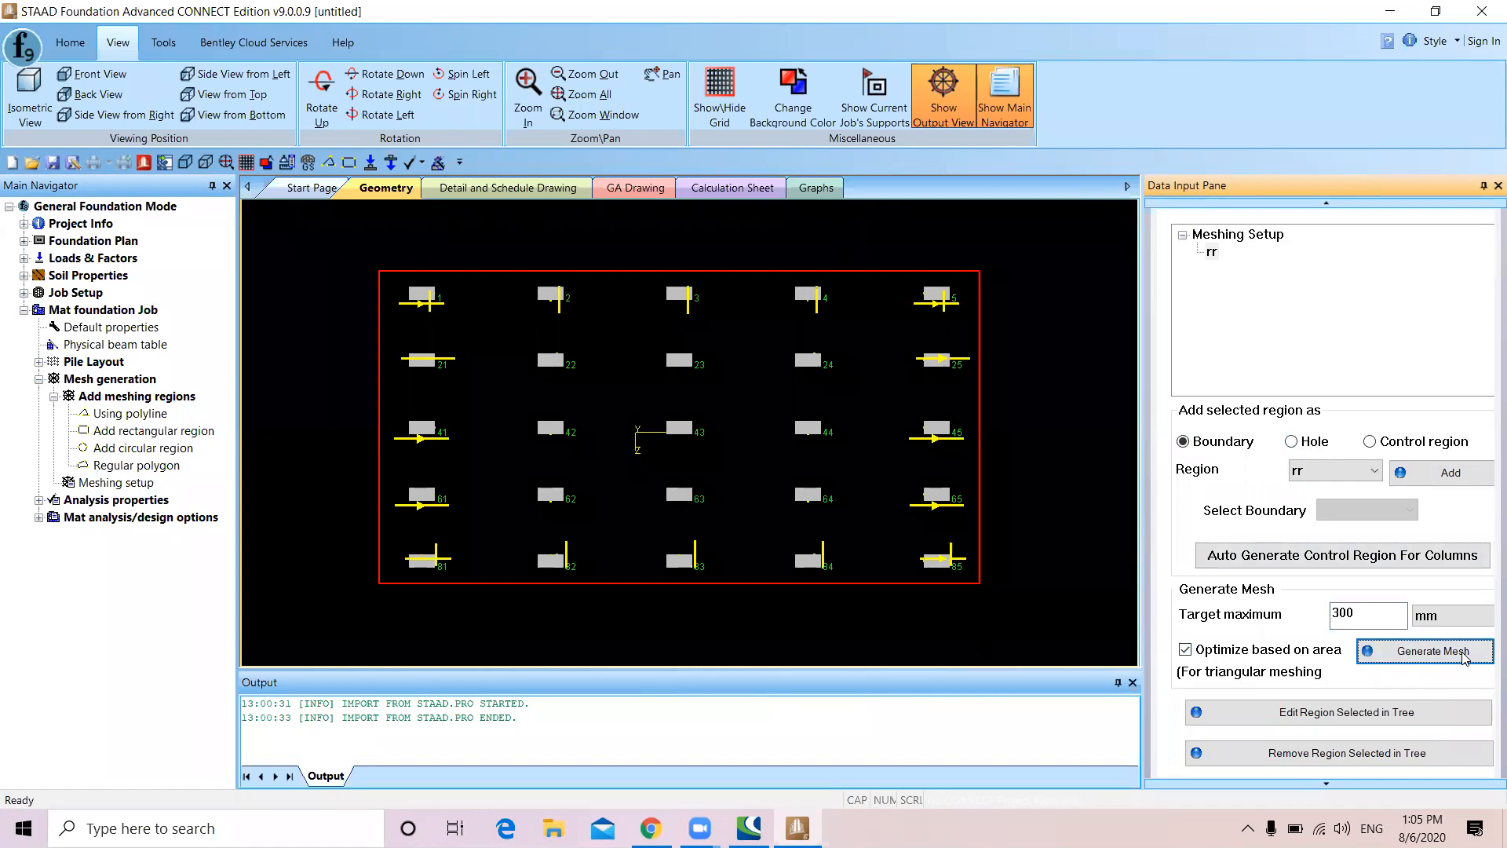
Dismiss all the column plane warnings and choose to continue meshing region rr at its current level
{"action": "left_click", "coordinate": [903, 461]}
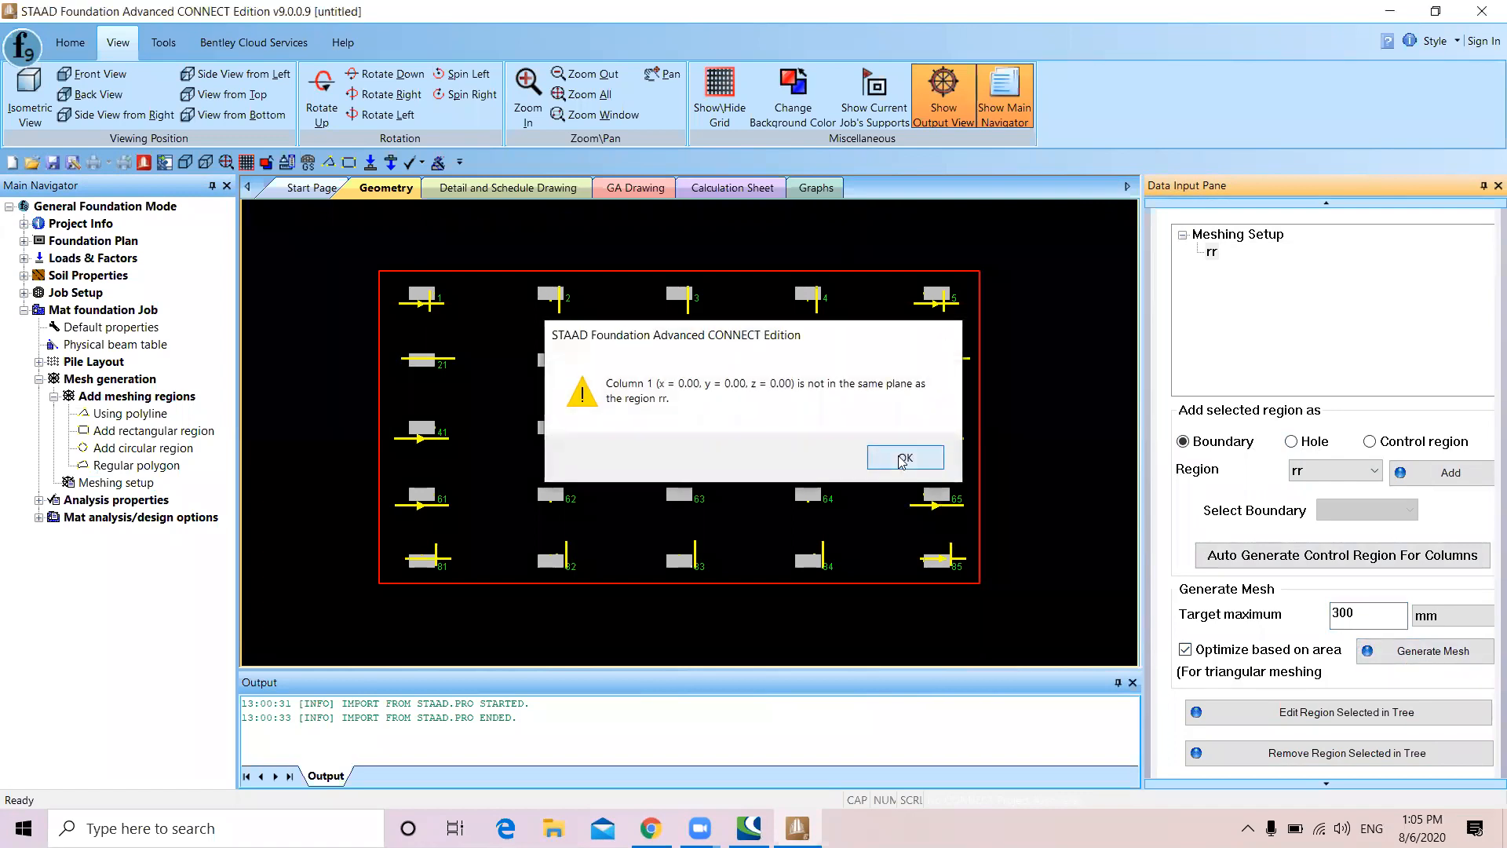
{"action": "left_click", "coordinate": [901, 460]}
{"action": "left_click", "coordinate": [901, 460]}
{"action": "left_click", "coordinate": [902, 460]}
{"action": "left_click", "coordinate": [901, 460]}
{"action": "left_click", "coordinate": [903, 456]}
{"action": "left_click", "coordinate": [903, 456]}
{"action": "left_click", "coordinate": [903, 457]}
{"action": "left_click", "coordinate": [903, 457]}
{"action": "left_click", "coordinate": [902, 456]}
{"action": "left_click", "coordinate": [903, 456]}
{"action": "left_click", "coordinate": [902, 457]}
{"action": "left_click", "coordinate": [901, 457]}
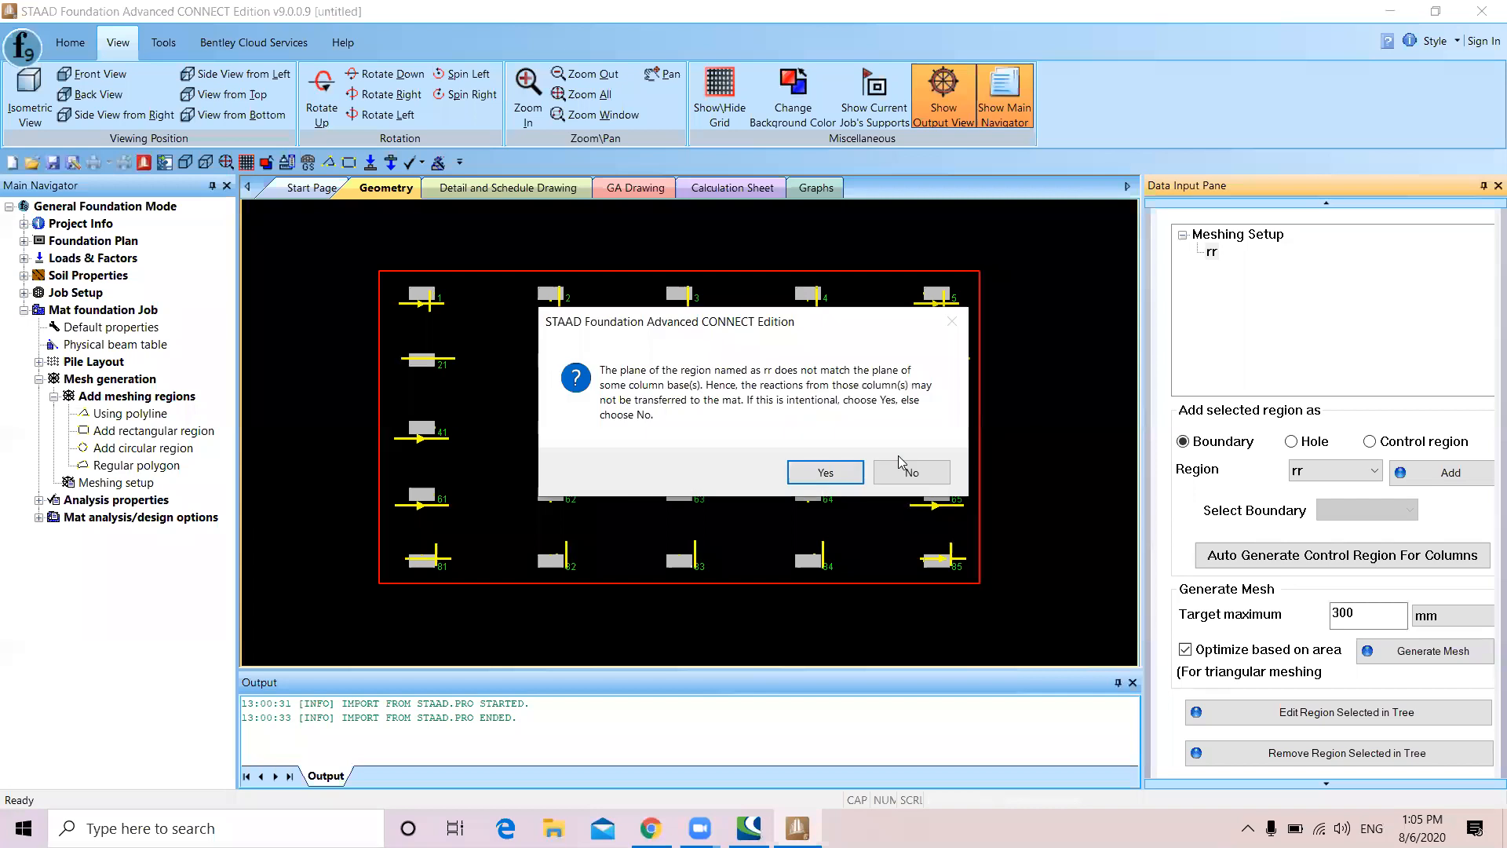
{"action": "left_click", "coordinate": [814, 474]}
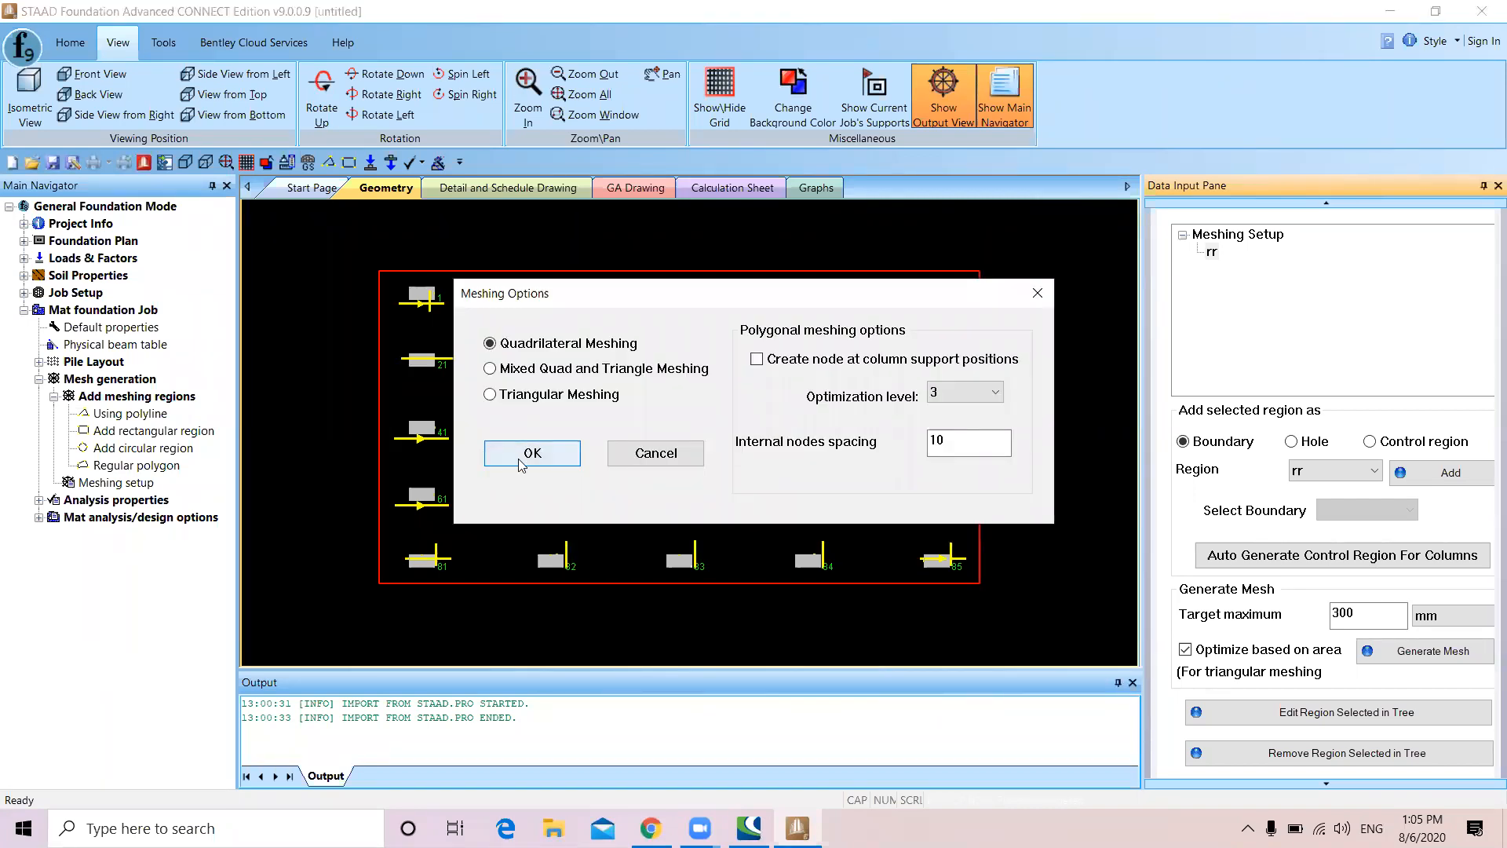
Generate a mixed quad and triangle mesh with nodes created at the column support positions
{"action": "left_click", "coordinate": [758, 360]}
{"action": "left_click", "coordinate": [533, 369]}
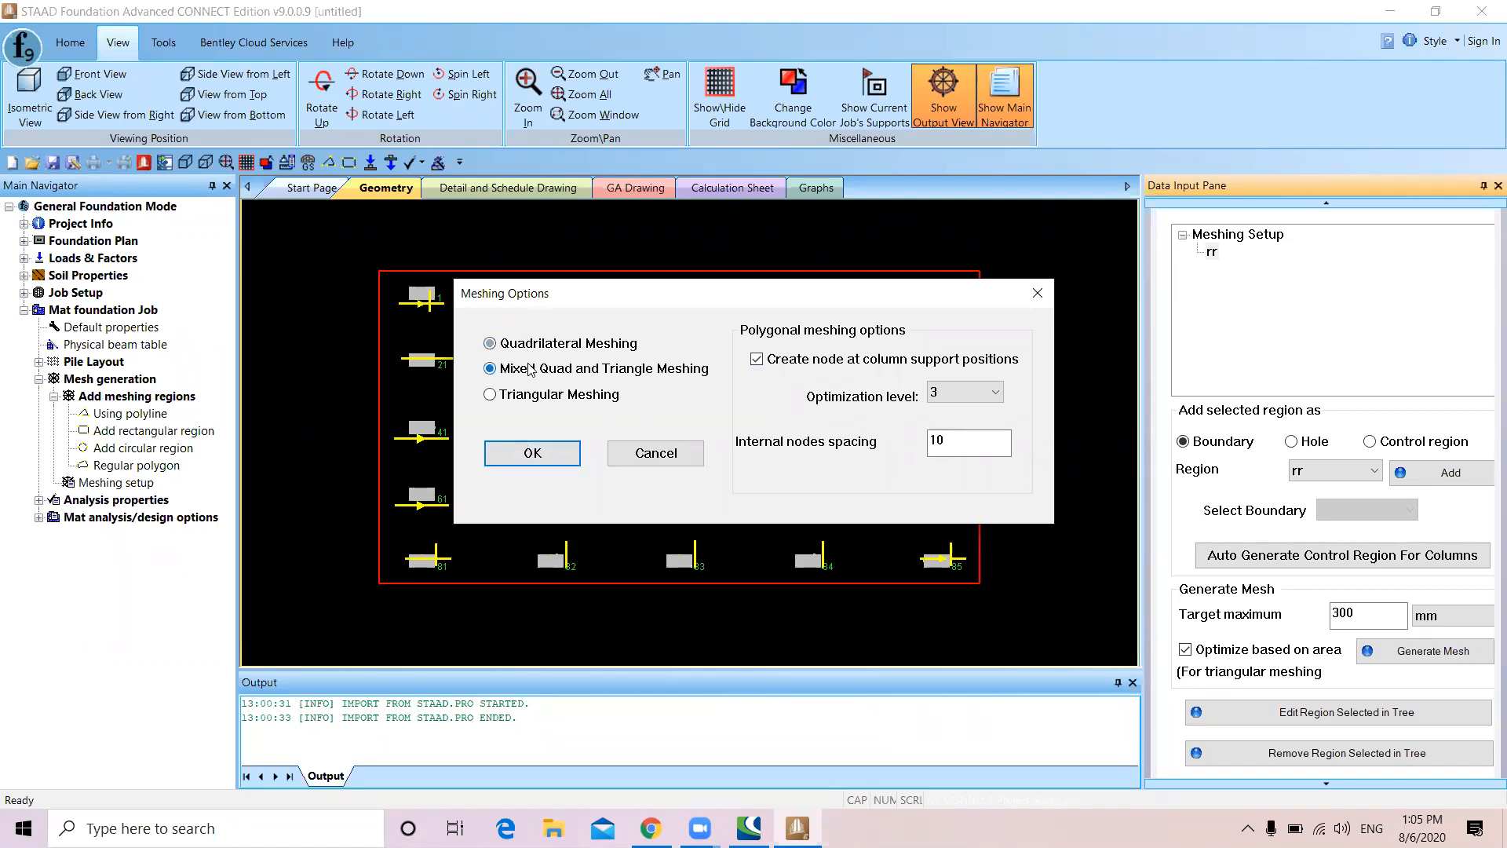
{"action": "left_click", "coordinate": [533, 454]}
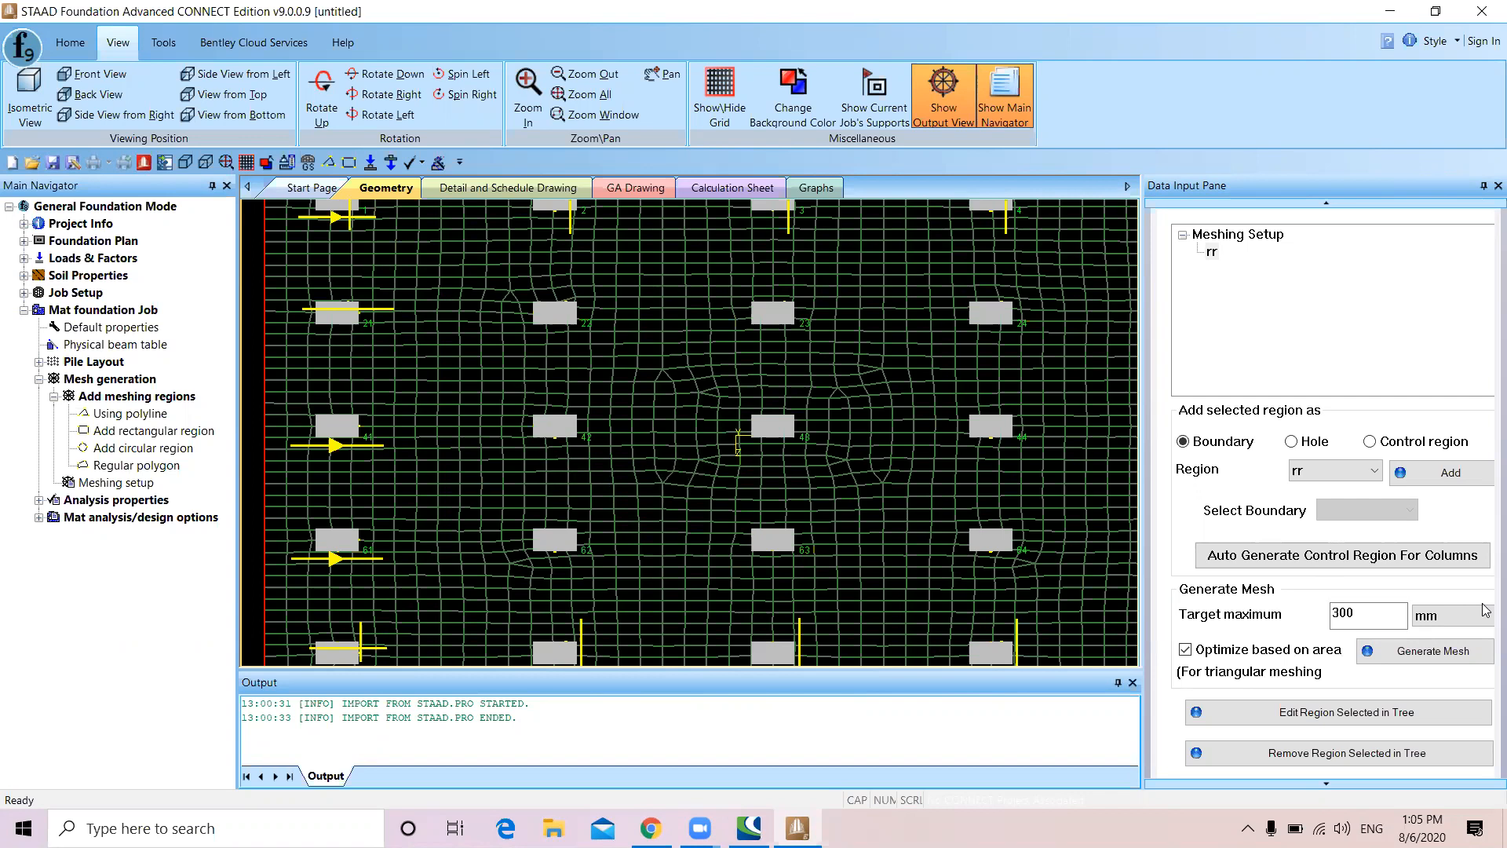
{"action": "scroll", "coordinate": [815, 416], "scroll_direction": "down", "scroll_amount": 3}
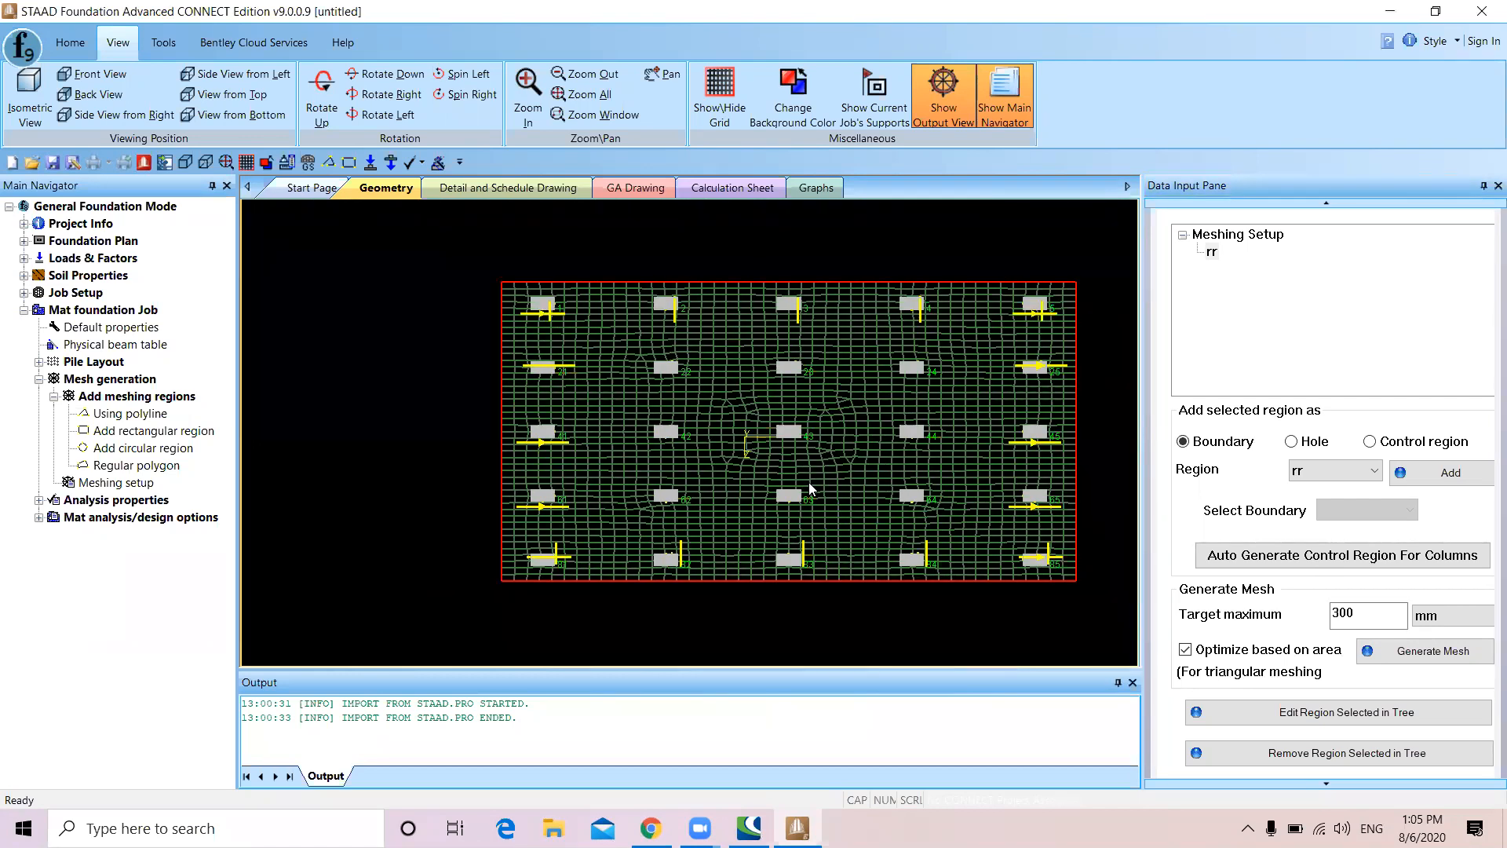
Examine the triangular and quadrilateral mesh elements around the central supports, selecting individual plates to inspect their shapes
{"action": "scroll", "coordinate": [790, 500], "scroll_direction": "up", "scroll_amount": 2}
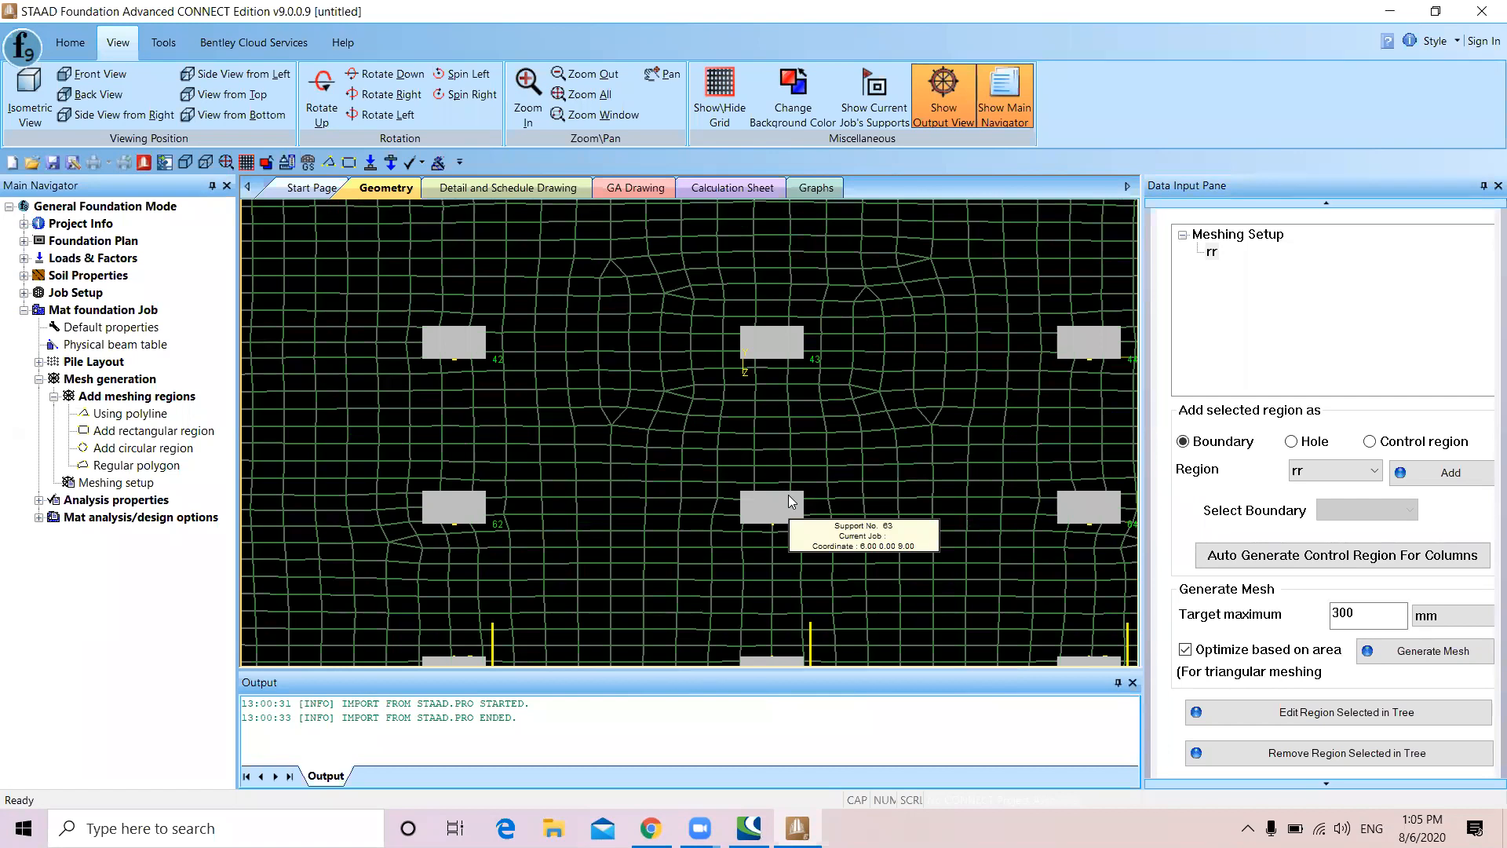
{"action": "scroll", "coordinate": [685, 384], "scroll_direction": "up", "scroll_amount": 3}
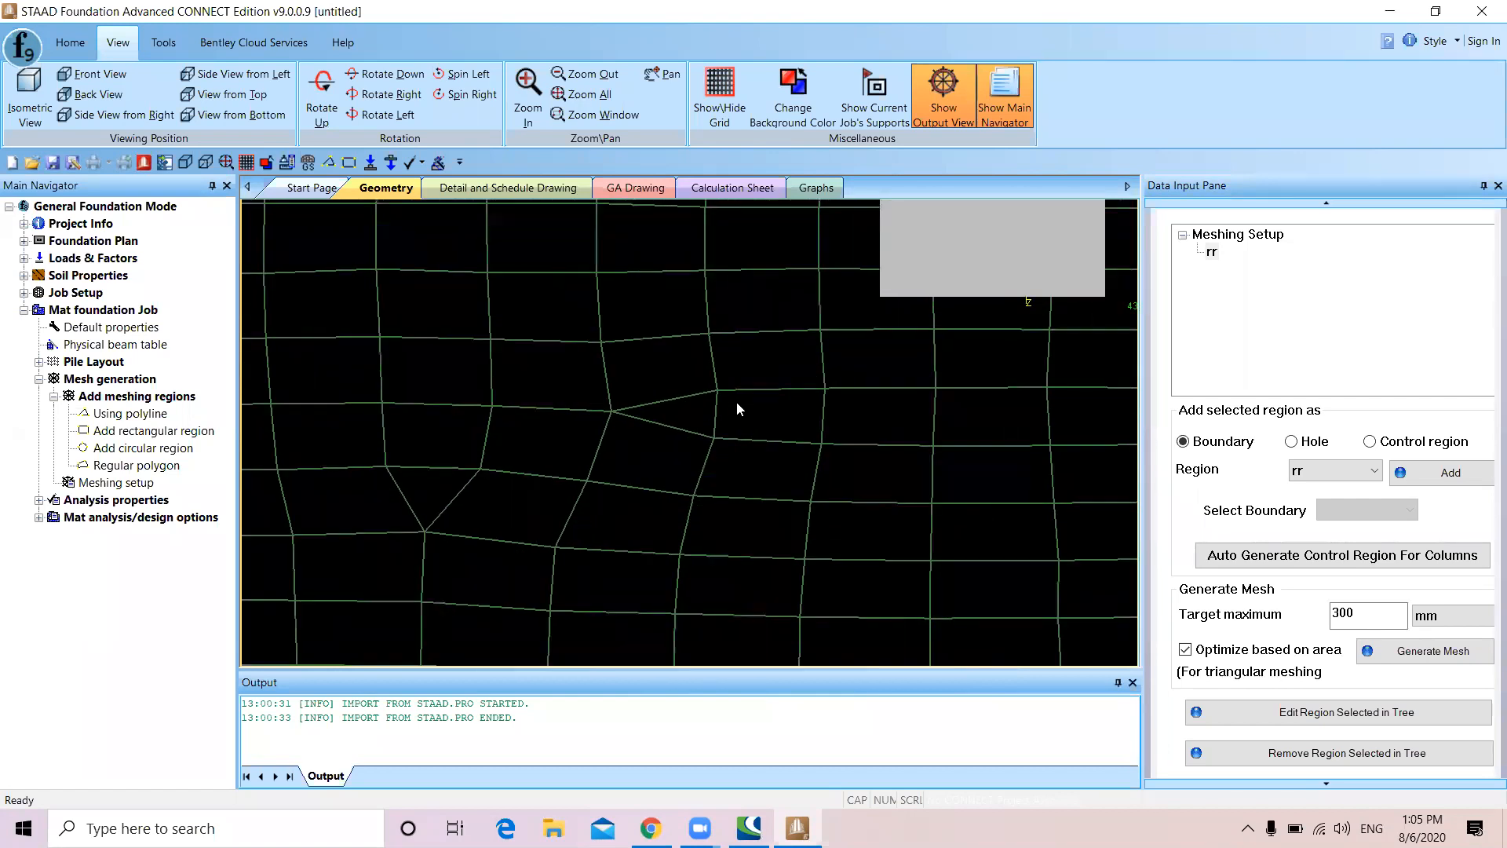
{"action": "left_click", "coordinate": [698, 409]}
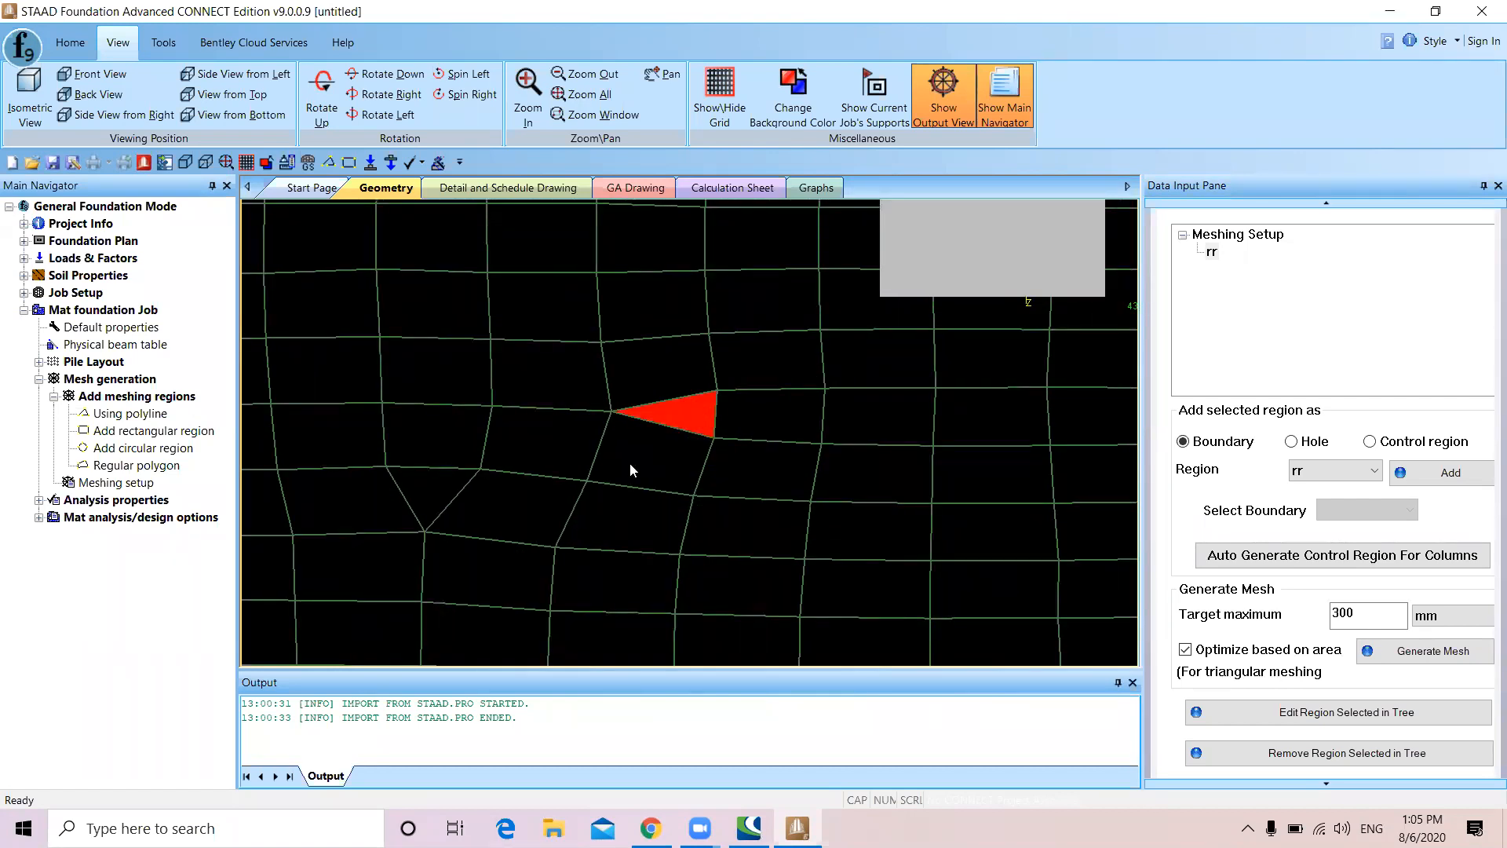
{"action": "left_click", "coordinate": [565, 444]}
{"action": "left_click", "coordinate": [682, 424]}
{"action": "left_click", "coordinate": [652, 447]}
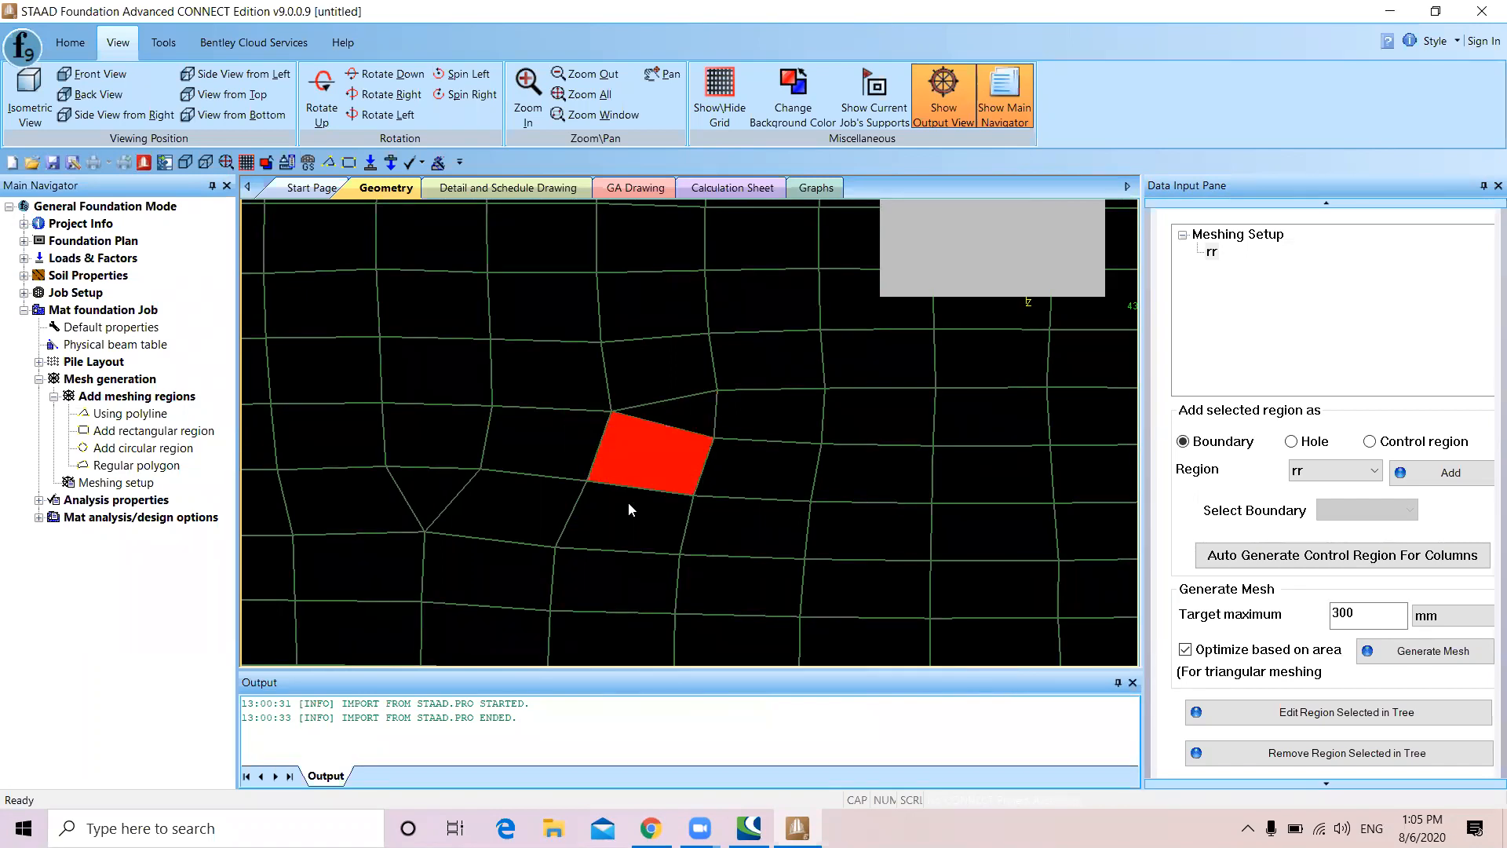
{"action": "scroll", "coordinate": [628, 502], "scroll_direction": "down", "scroll_amount": 1}
{"action": "left_click", "coordinate": [437, 495]}
{"action": "scroll", "coordinate": [500, 497], "scroll_direction": "down", "scroll_amount": 5}
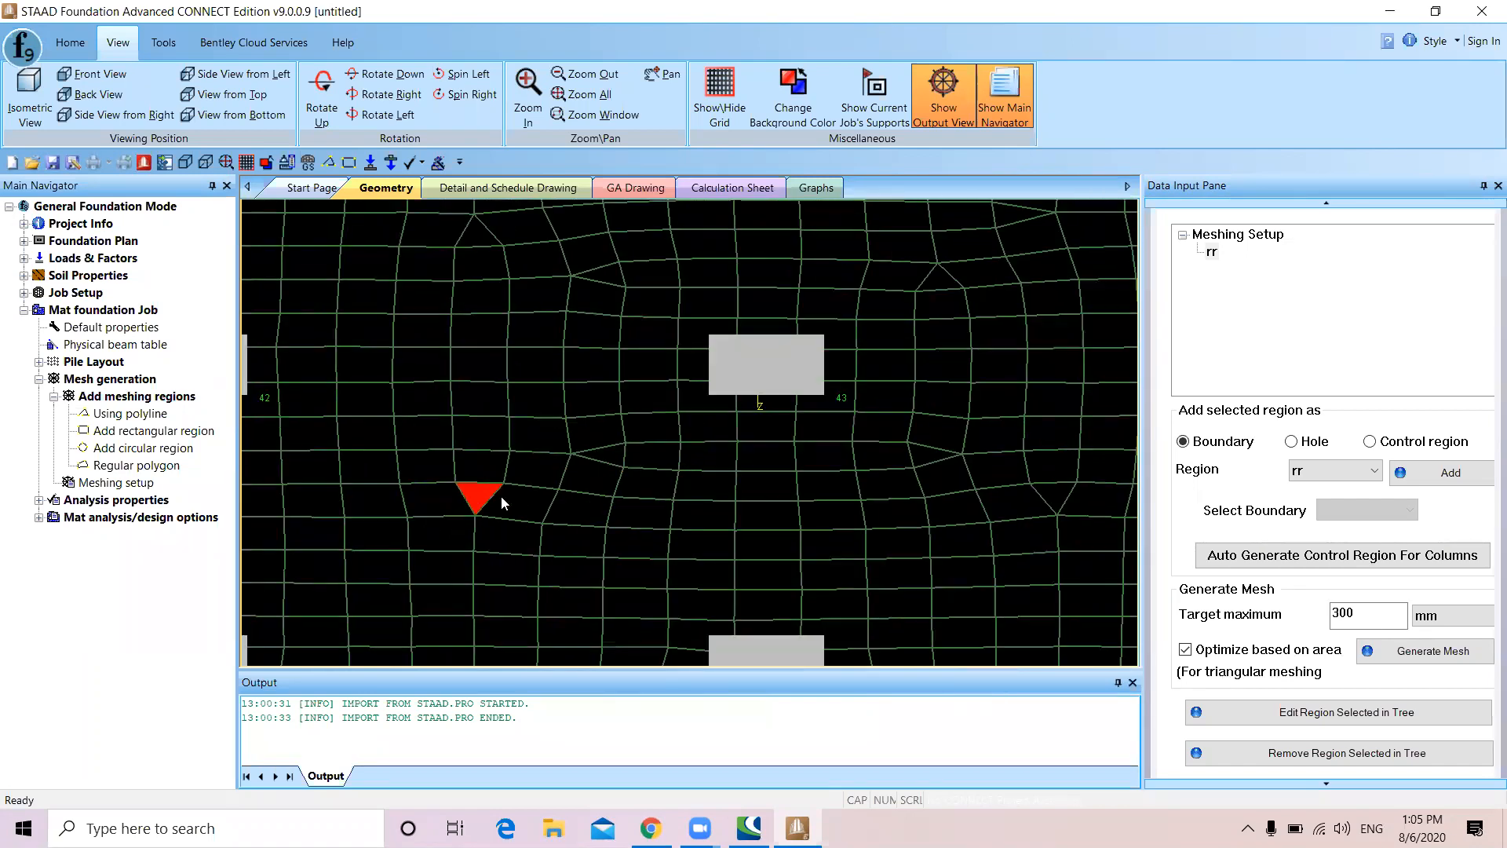
{"action": "middle_click_drag", "start_coordinate": [644, 487], "coordinate": [823, 446]}
{"action": "mouse_move", "coordinate": [822, 450]}
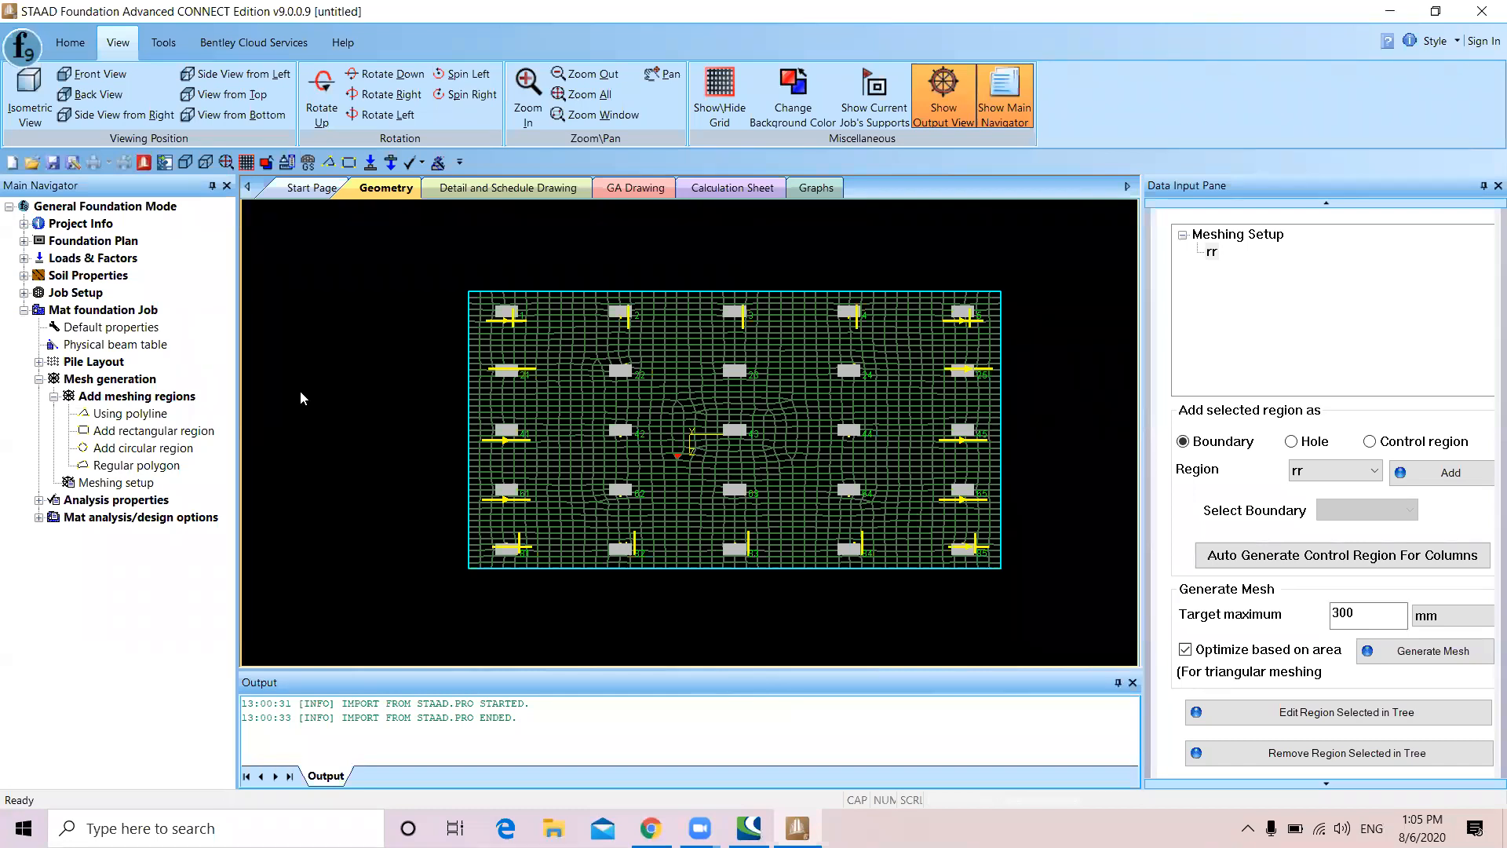
Review the slab thickness and soil property settings in the mat job's analysis properties for region rr
{"action": "left_click", "coordinate": [39, 500]}
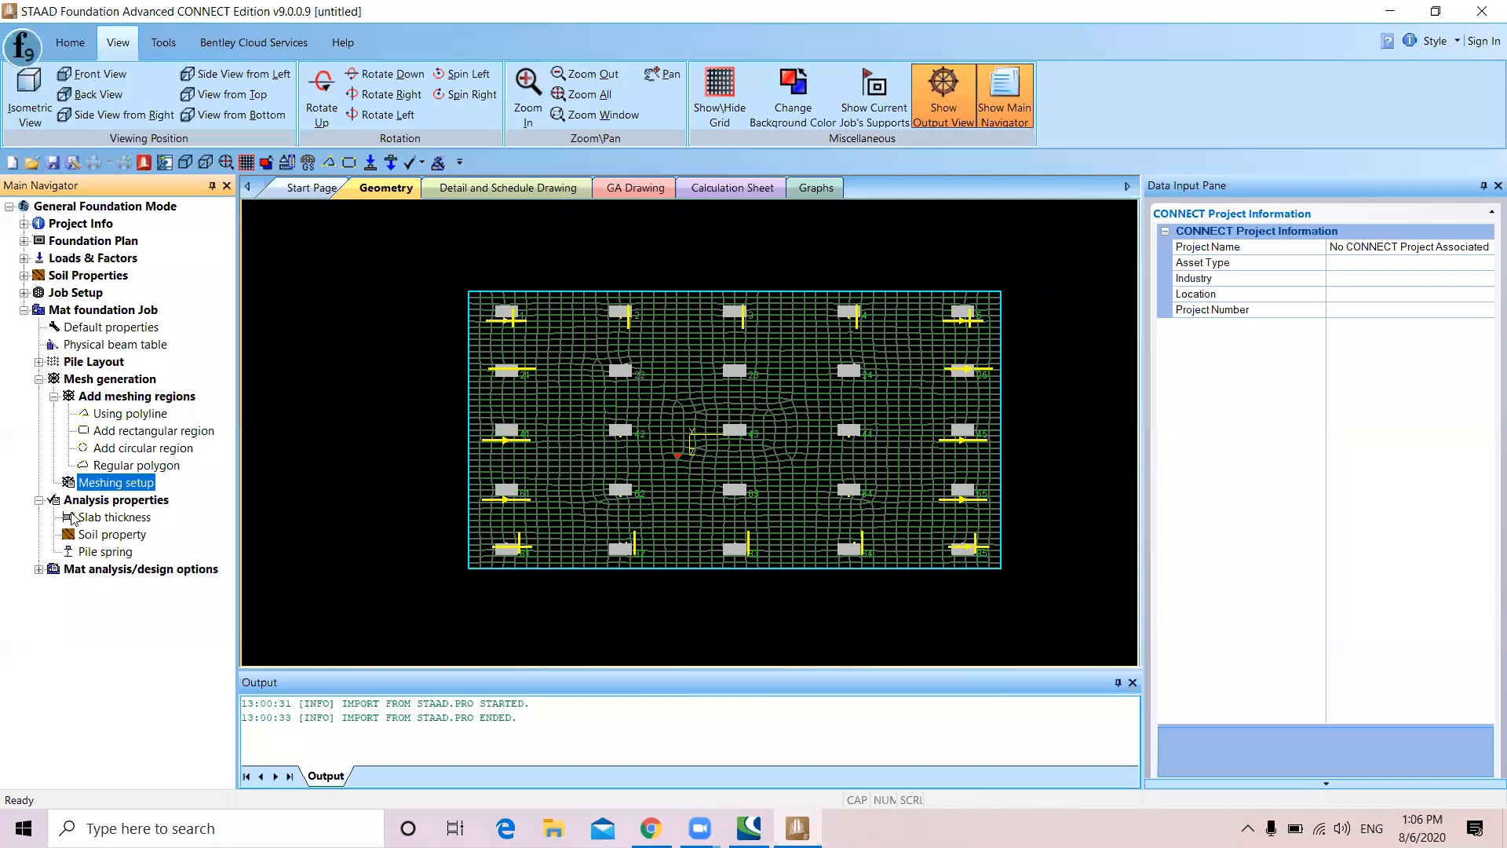
{"action": "left_click", "coordinate": [106, 522]}
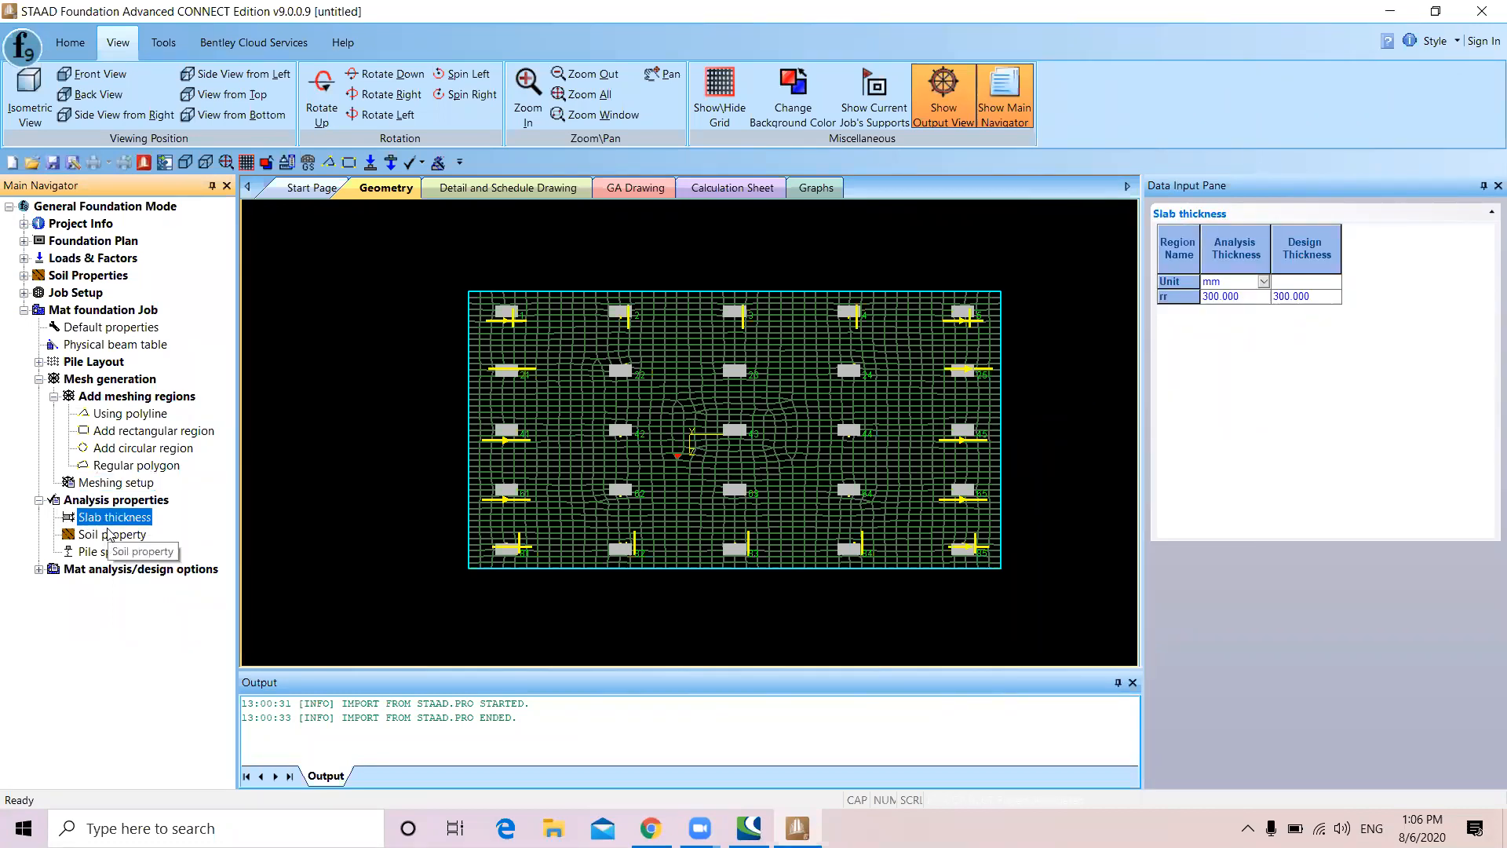
{"action": "left_click", "coordinate": [99, 537]}
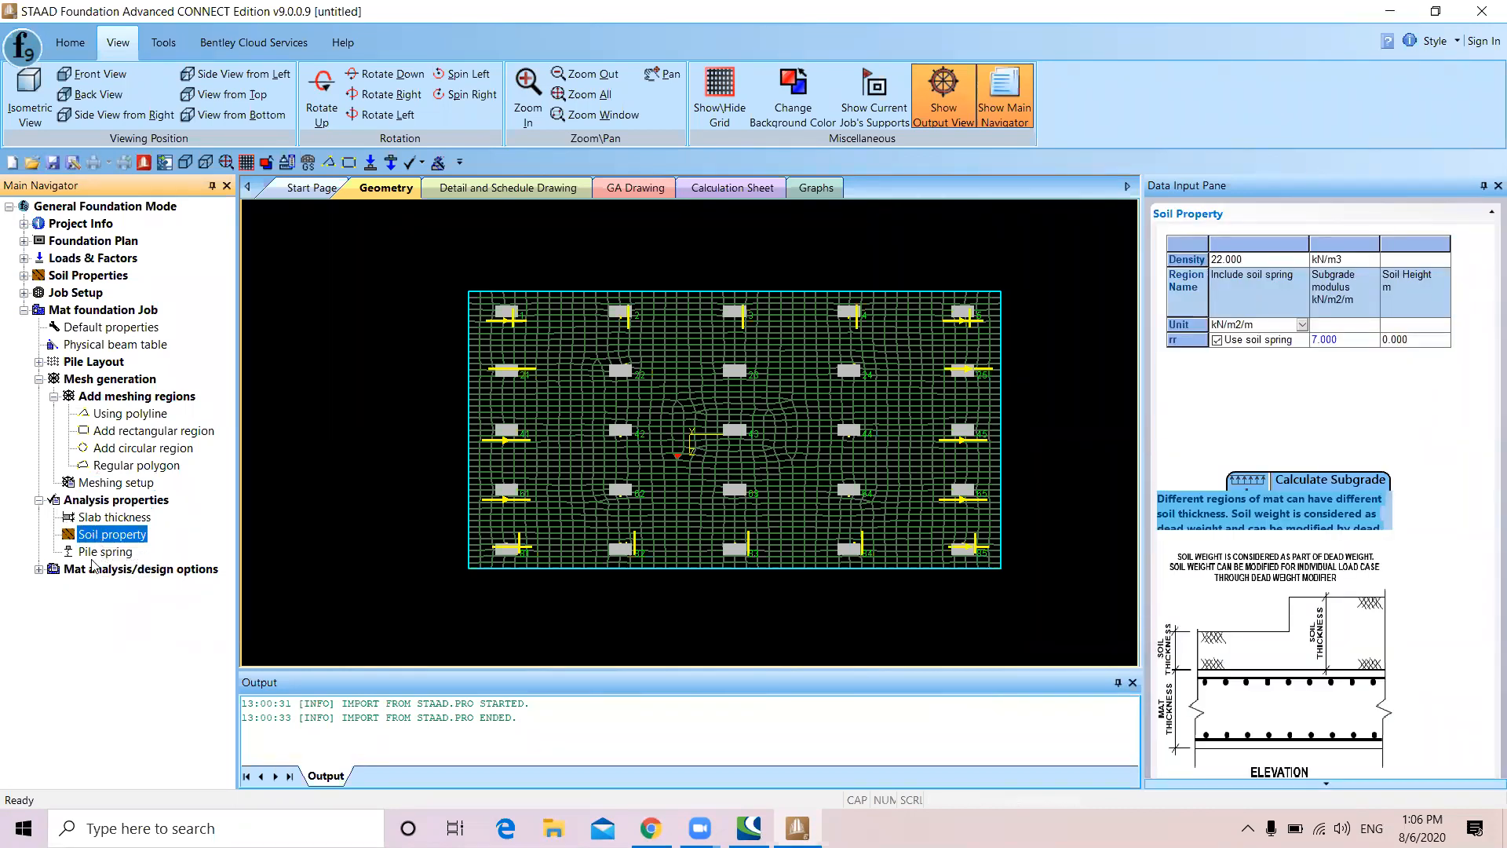
Start the mat foundation analysis and save the project as mat in the staad project folder
{"action": "left_click", "coordinate": [39, 570]}
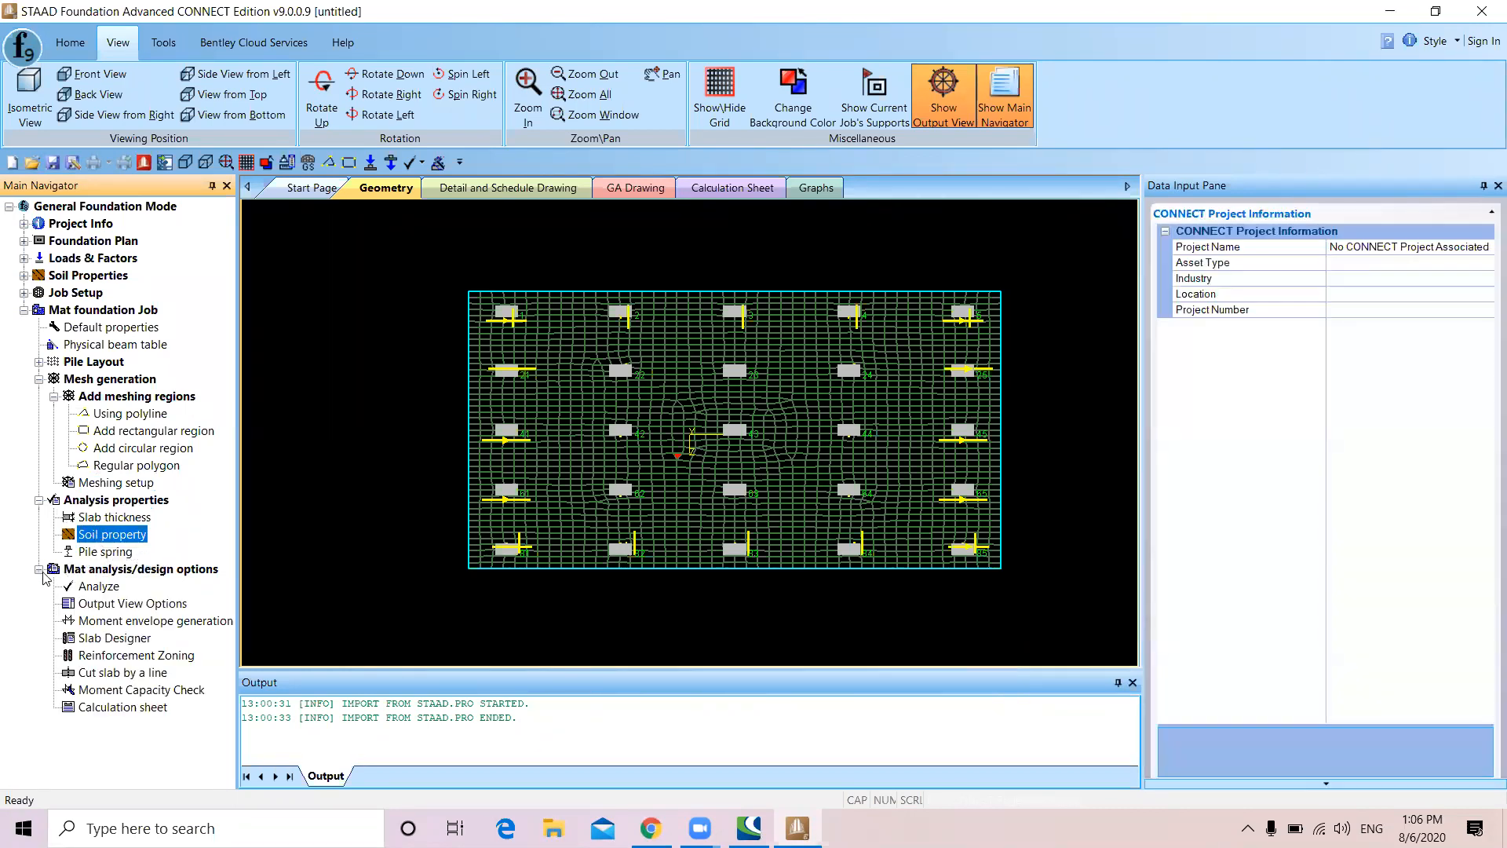
{"action": "left_click", "coordinate": [91, 595]}
{"action": "left_click", "coordinate": [738, 454]}
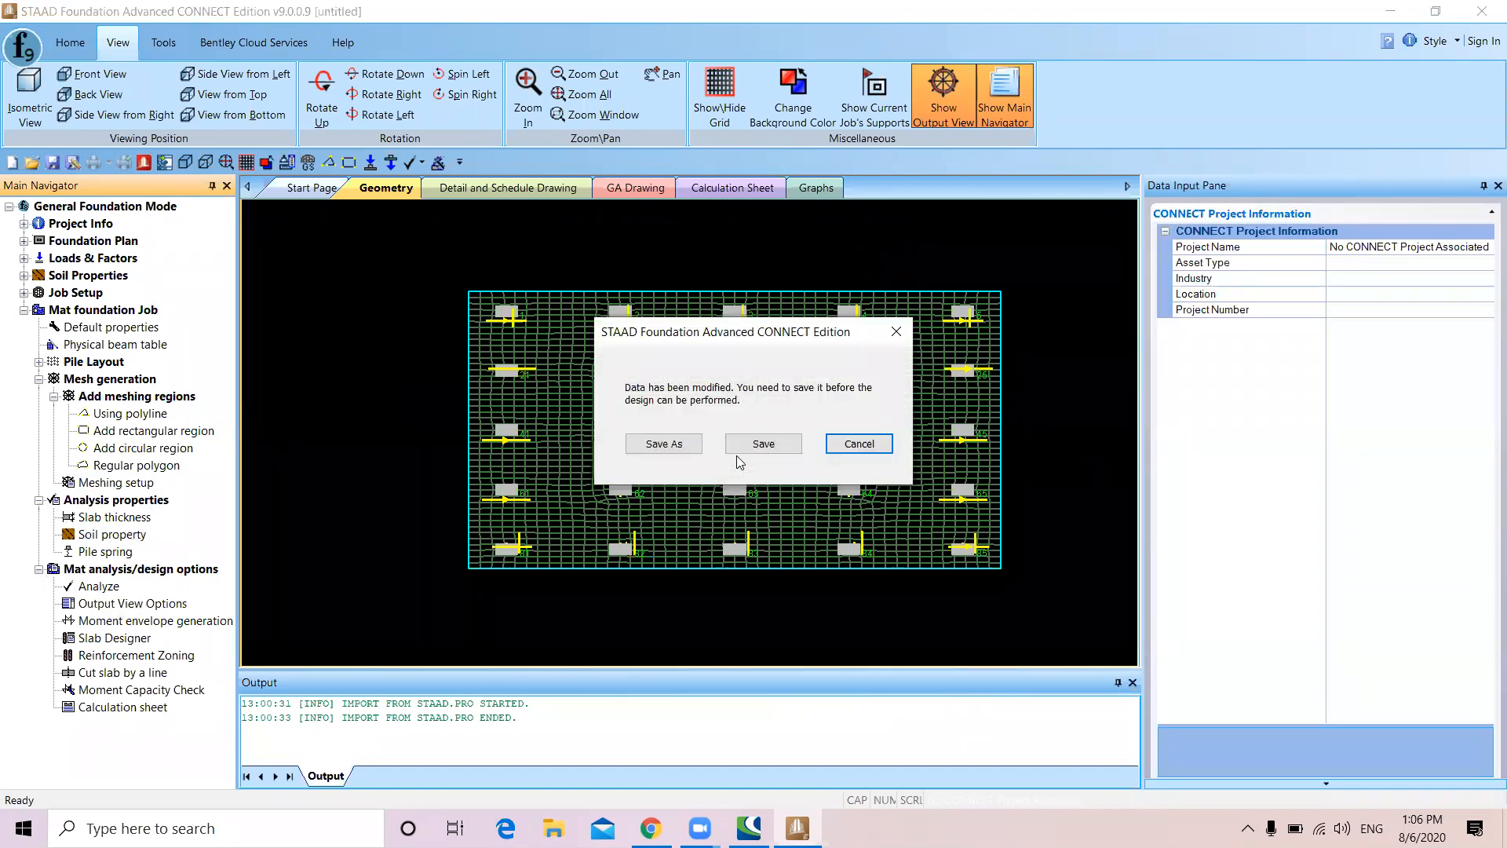
{"action": "left_click", "coordinate": [758, 444]}
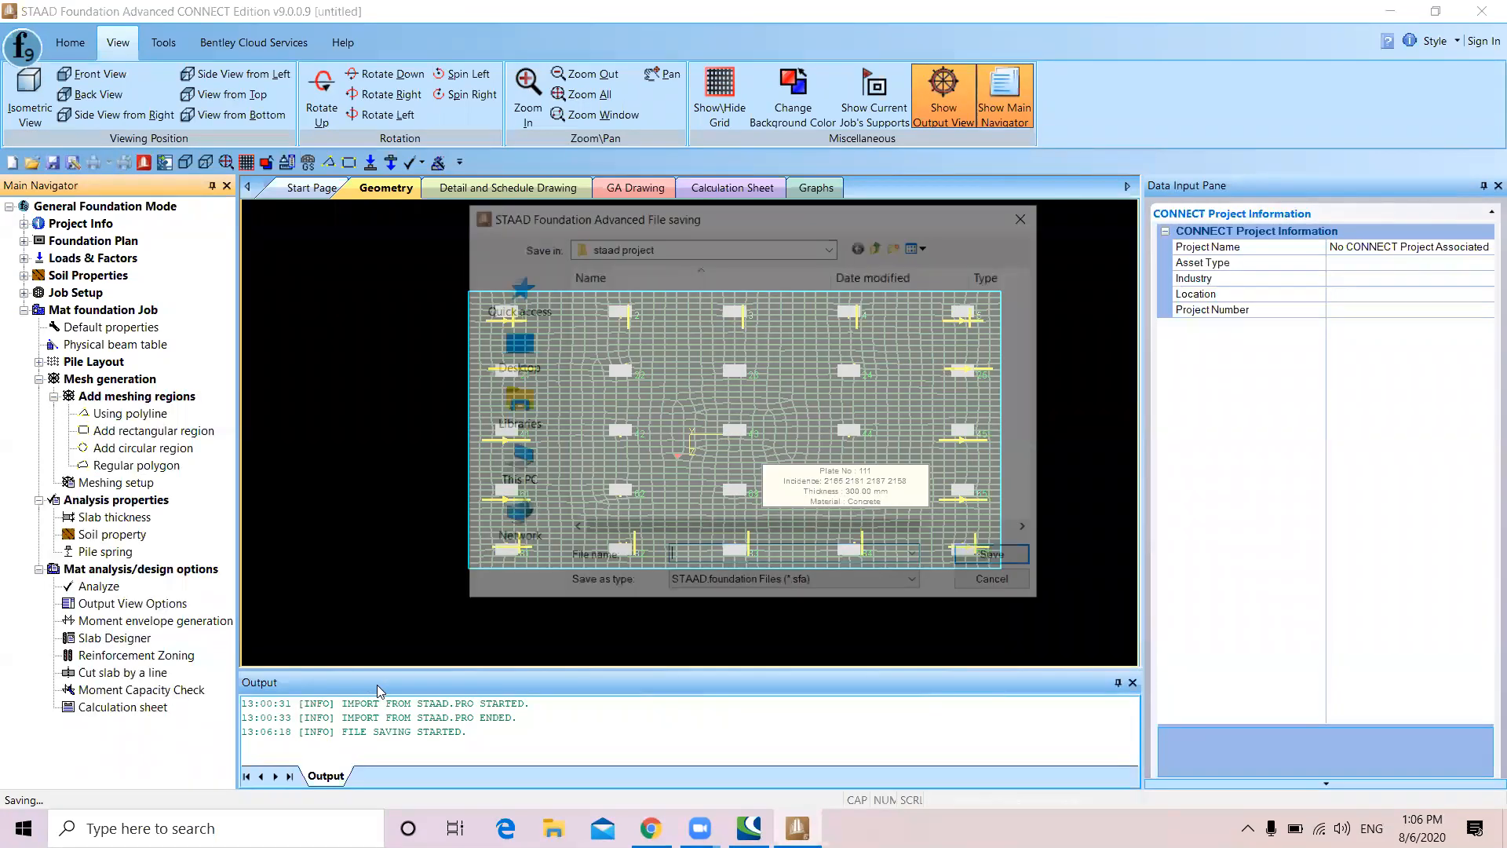
{"action": "type", "text": "mat"}
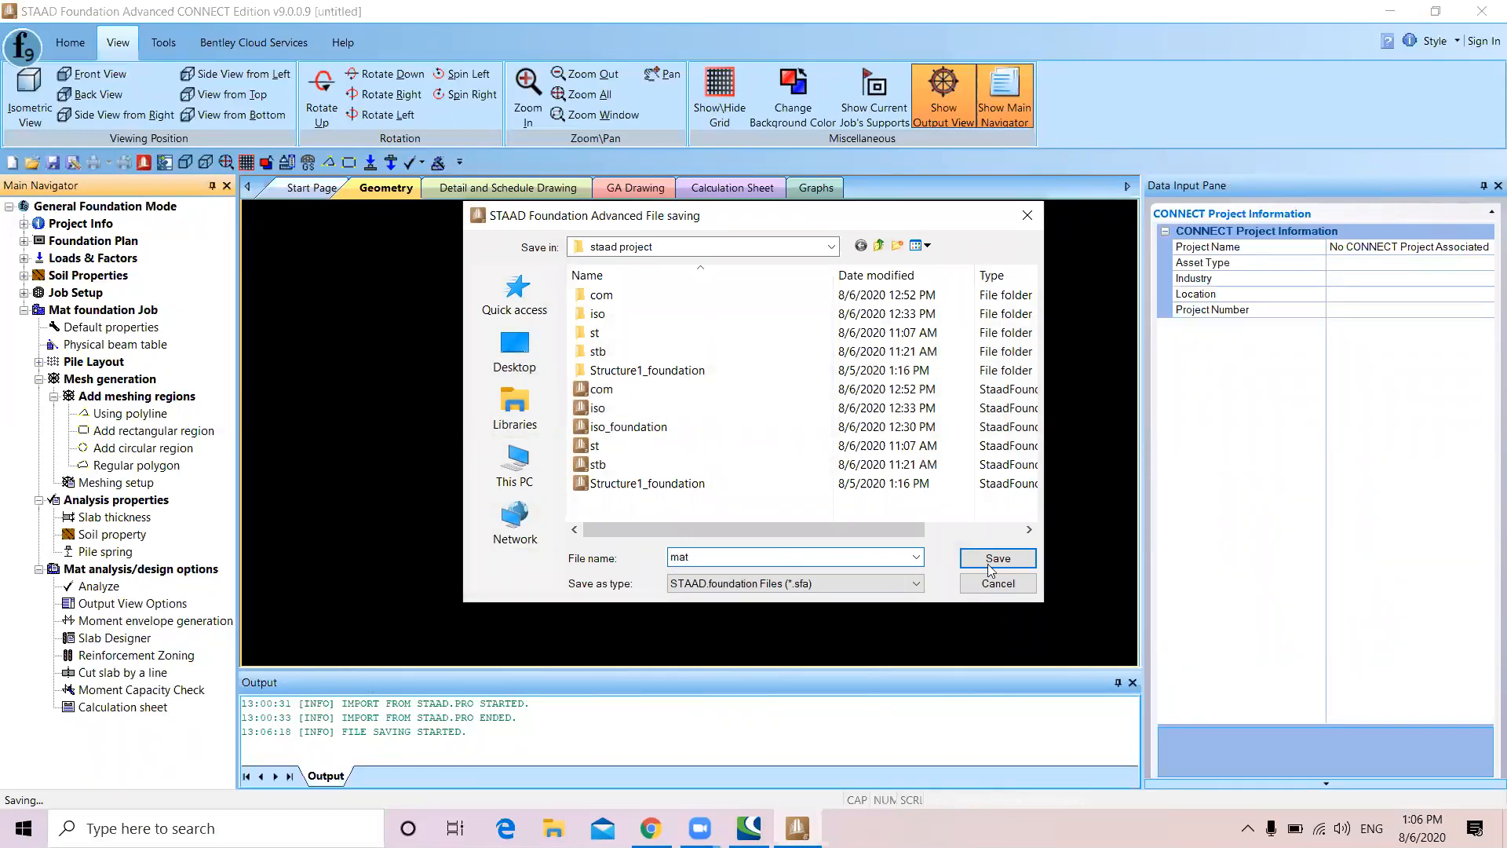
{"action": "left_click", "coordinate": [1012, 566]}
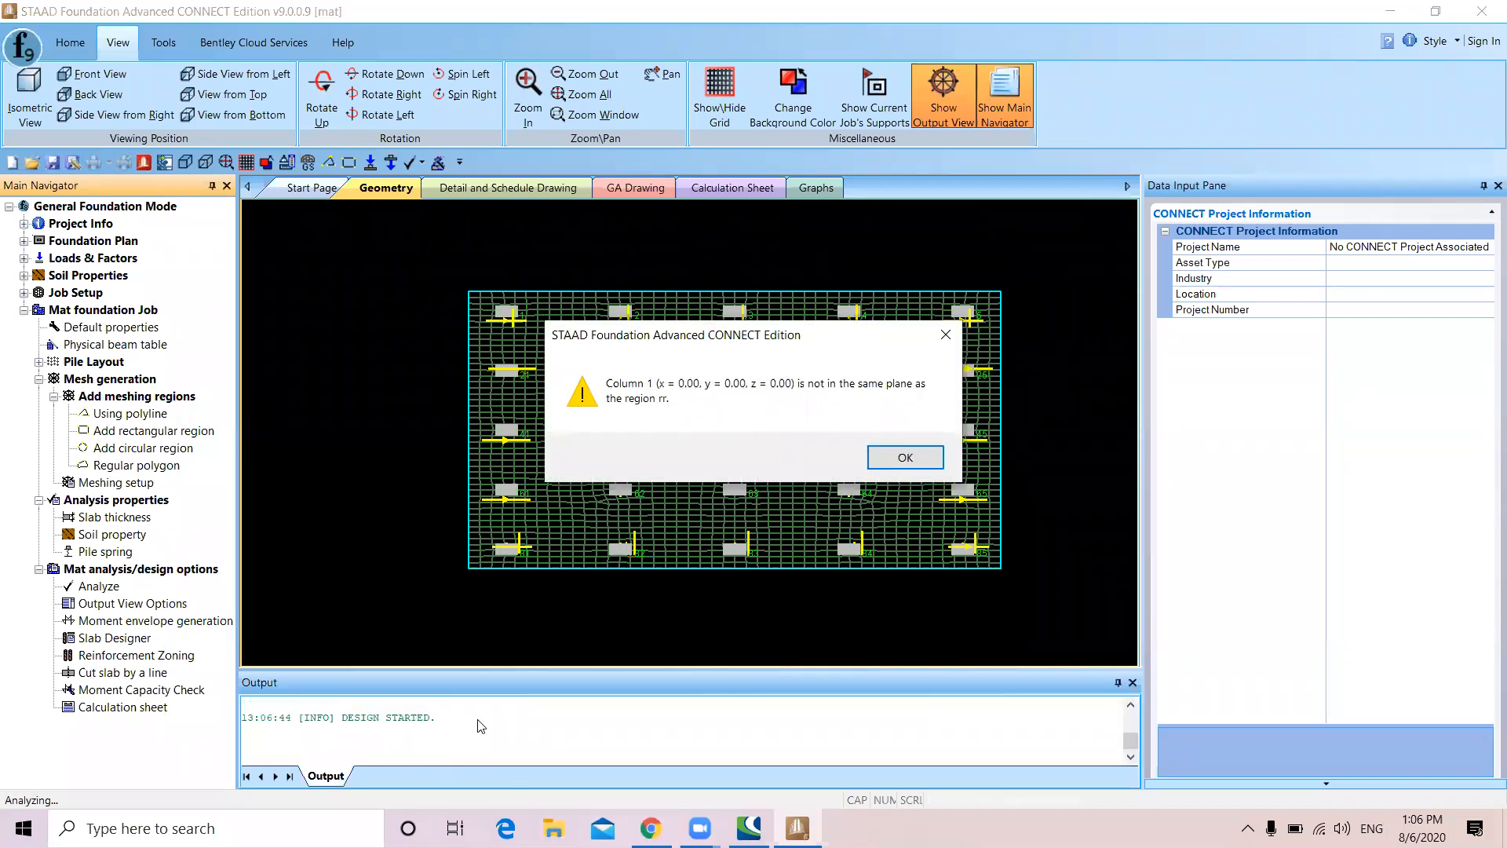
Dismiss all the column plane warnings and choose to continue the analysis with region rr at its current level
{"action": "left_click", "coordinate": [899, 457]}
{"action": "key", "text": "Return"}
{"action": "key", "text": "Return"}
{"action": "key", "text": "Return"}
{"action": "key", "text": "Return"}
{"action": "key", "text": "Return"}
{"action": "key", "text": "Return"}
{"action": "key", "text": "Return"}
{"action": "key", "text": "Return"}
{"action": "key", "text": "Return"}
{"action": "key", "text": "Return"}
{"action": "key", "text": "Return"}
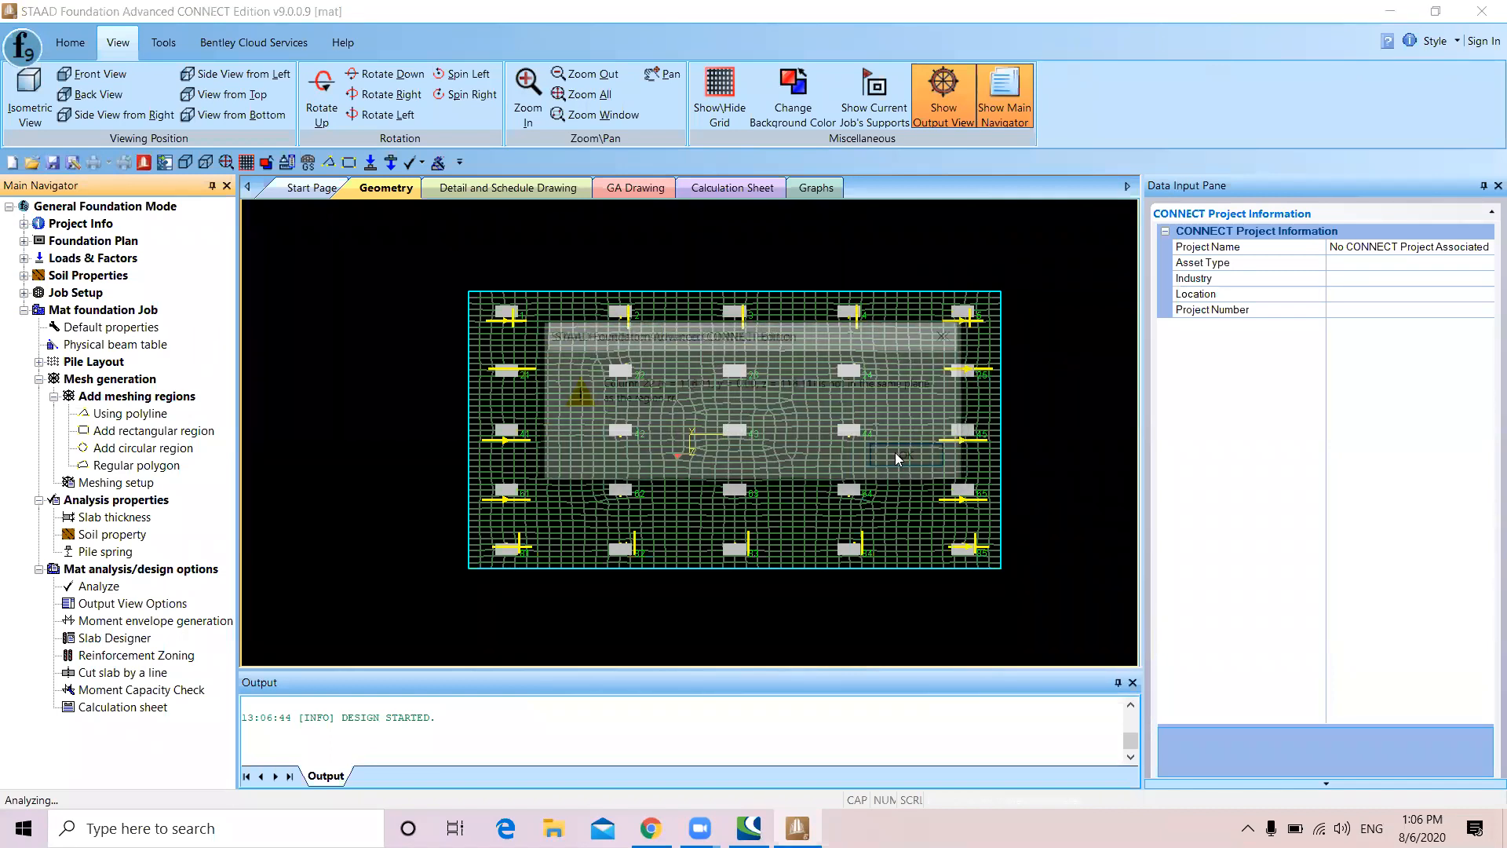
{"action": "key", "text": "Return"}
{"action": "key", "text": "Return"}
{"action": "key", "text": "Return"}
{"action": "key", "text": "Return"}
{"action": "key", "text": "Return"}
{"action": "key", "text": "Return"}
{"action": "key", "text": "Return"}
{"action": "key", "text": "Return"}
{"action": "key", "text": "Return"}
{"action": "key", "text": "Return"}
{"action": "key", "text": "Return"}
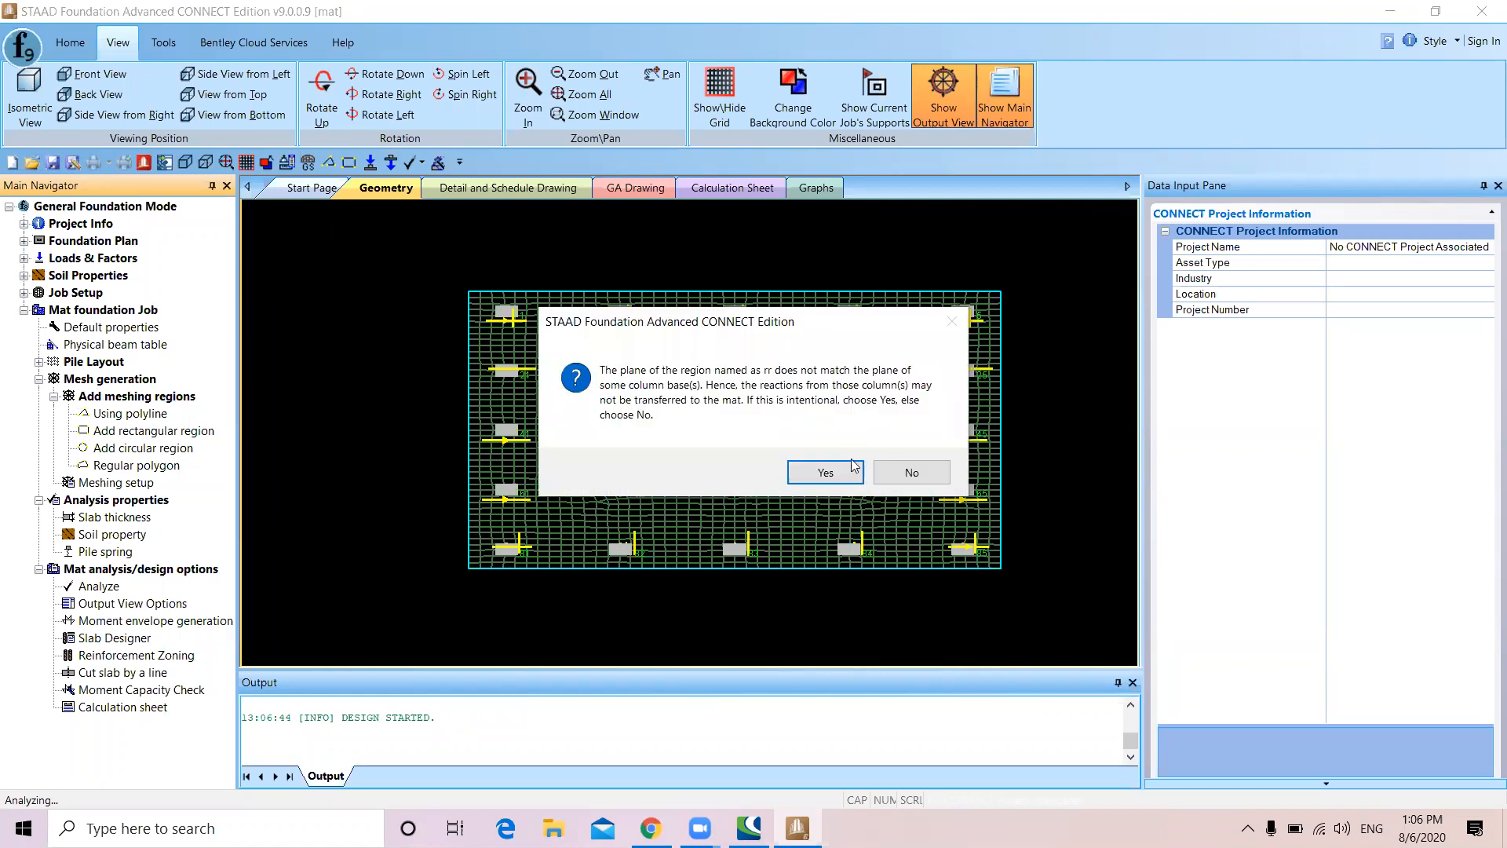
{"action": "left_click", "coordinate": [820, 473]}
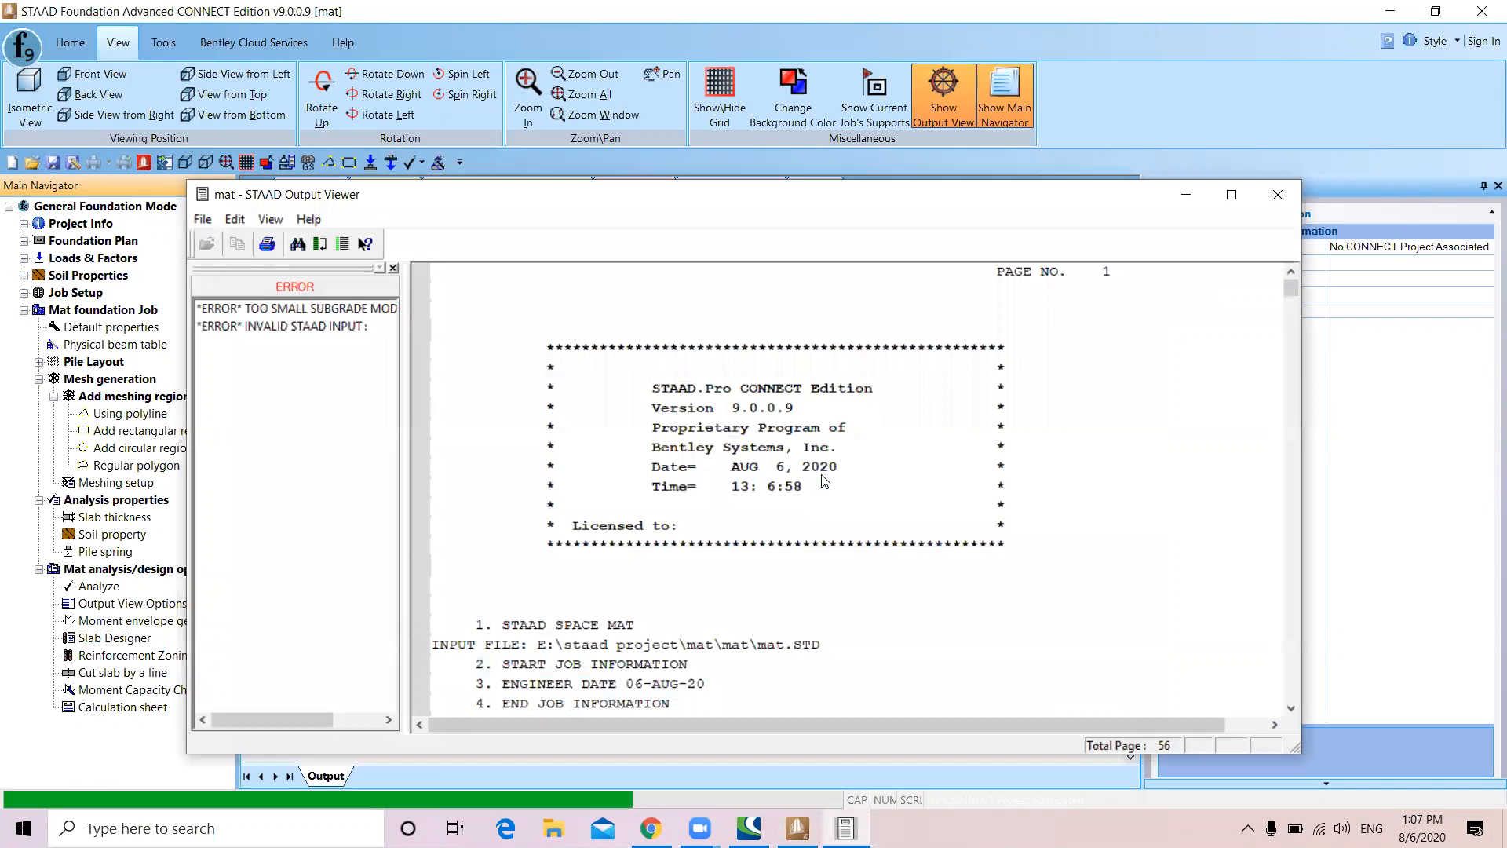
Examine the listed errors and the related input lines in the STAAD analysis output, and close the output viewer
{"action": "left_click", "coordinate": [276, 327]}
{"action": "left_click", "coordinate": [264, 311]}
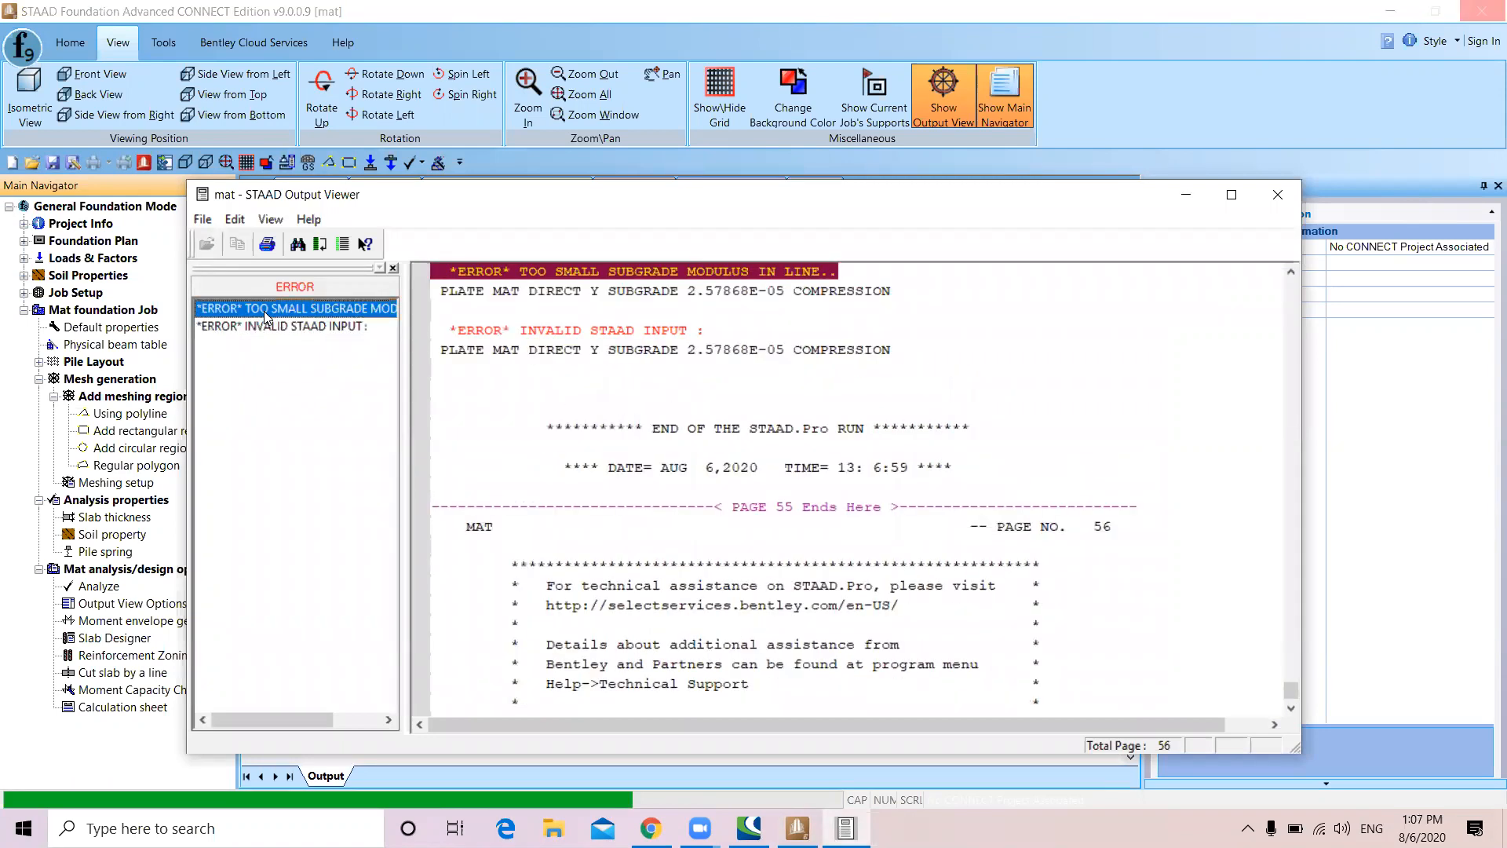
{"action": "scroll", "coordinate": [864, 471], "scroll_direction": "down", "scroll_amount": 1}
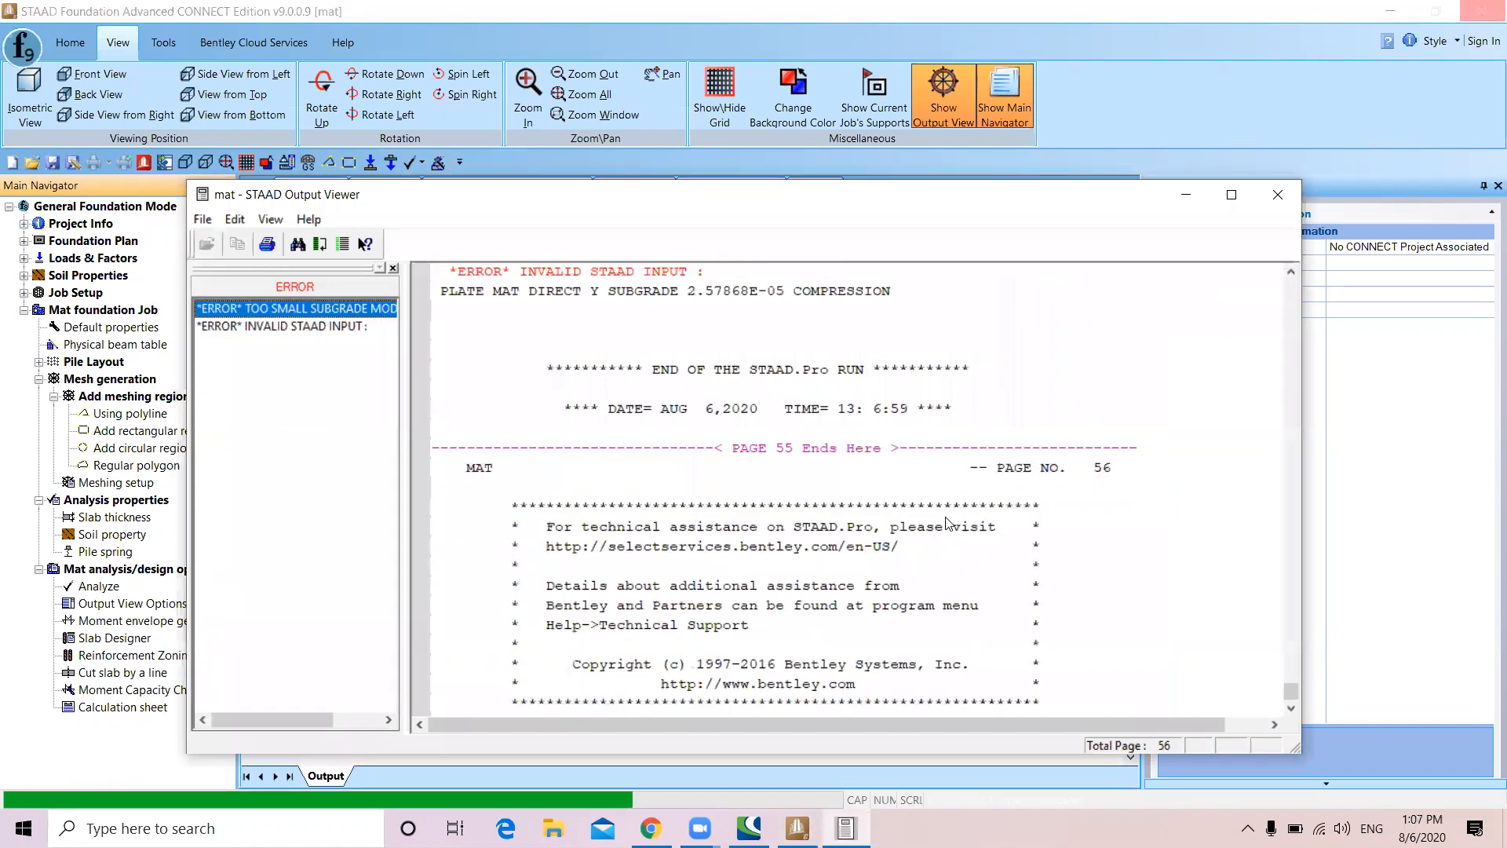
{"action": "scroll", "coordinate": [948, 524], "scroll_direction": "up", "scroll_amount": 5}
{"action": "scroll", "coordinate": [948, 524], "scroll_direction": "up", "scroll_amount": 2}
{"action": "scroll", "coordinate": [948, 523], "scroll_direction": "down", "scroll_amount": 3}
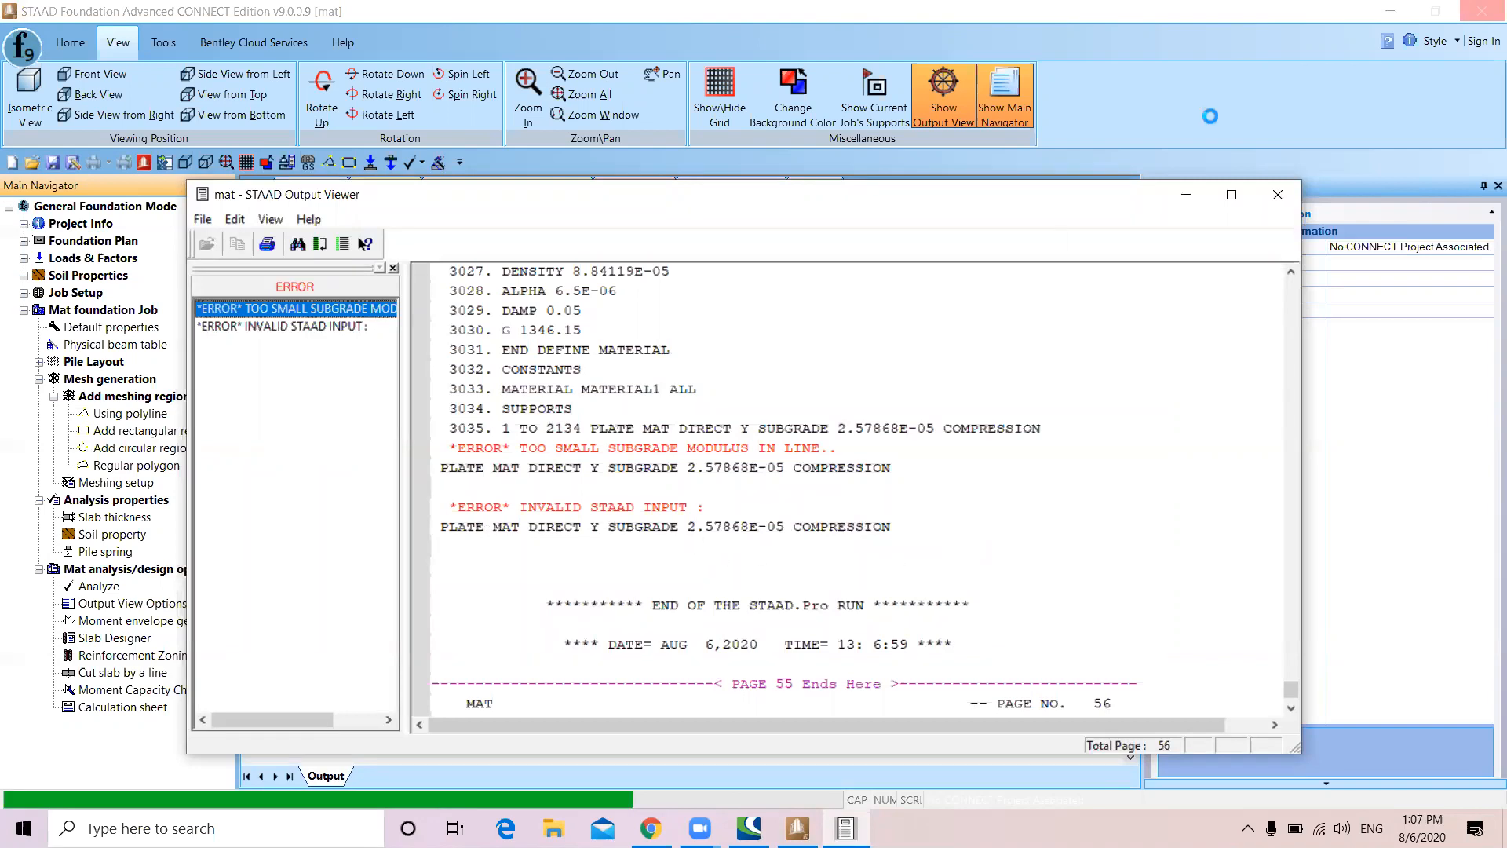
{"action": "left_click", "coordinate": [1280, 195]}
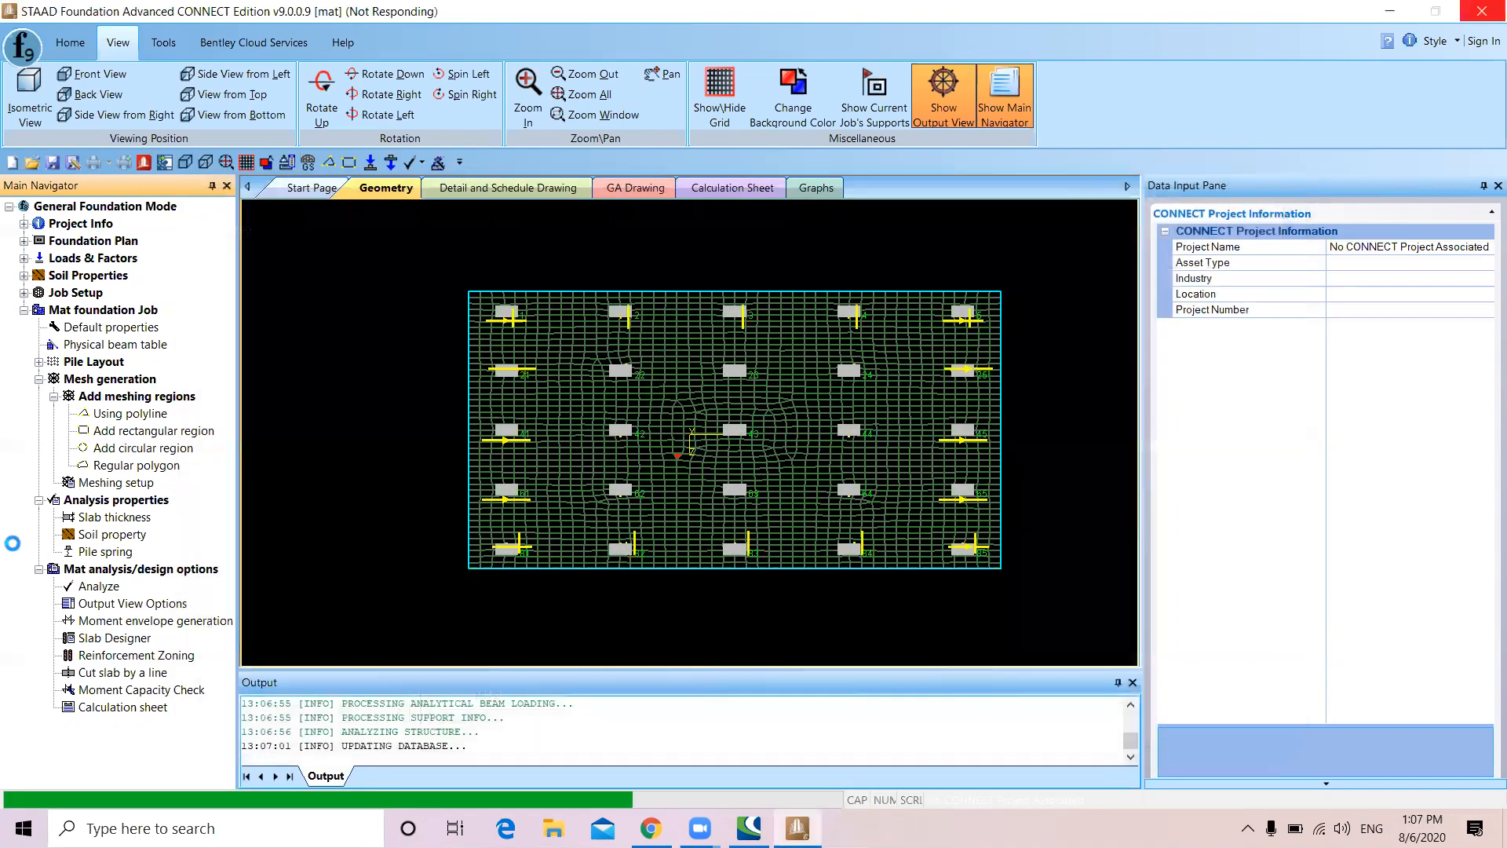
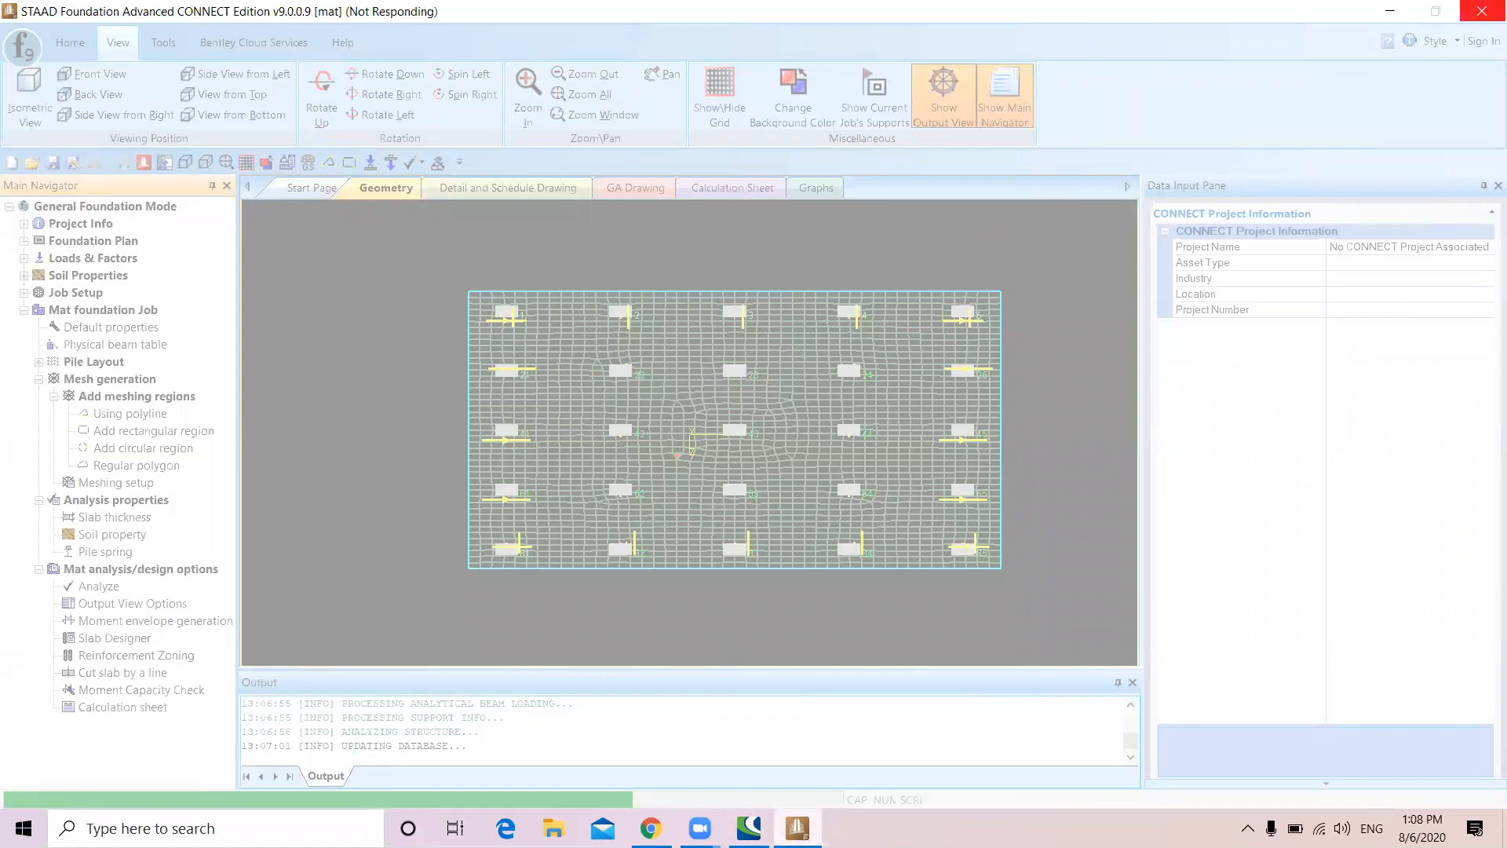
End the unresponsive StaadFoundation task through Task Manager and relaunch STAAD Foundation Advanced from the desktop
{"action": "left_click", "coordinate": [1482, 11]}
{"action": "left_click", "coordinate": [798, 828]}
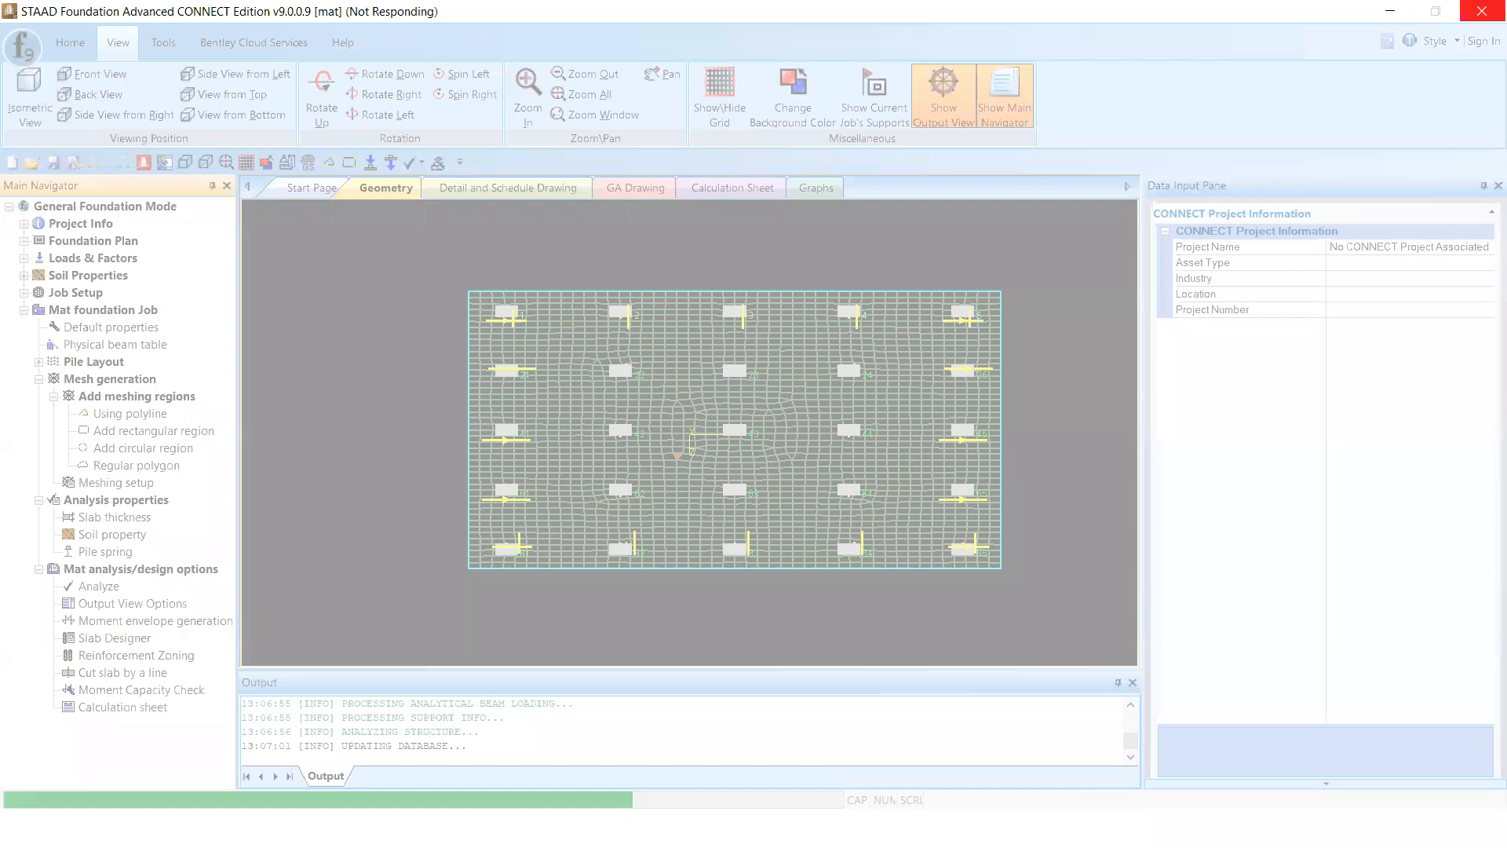
{"action": "key", "text": "super"}
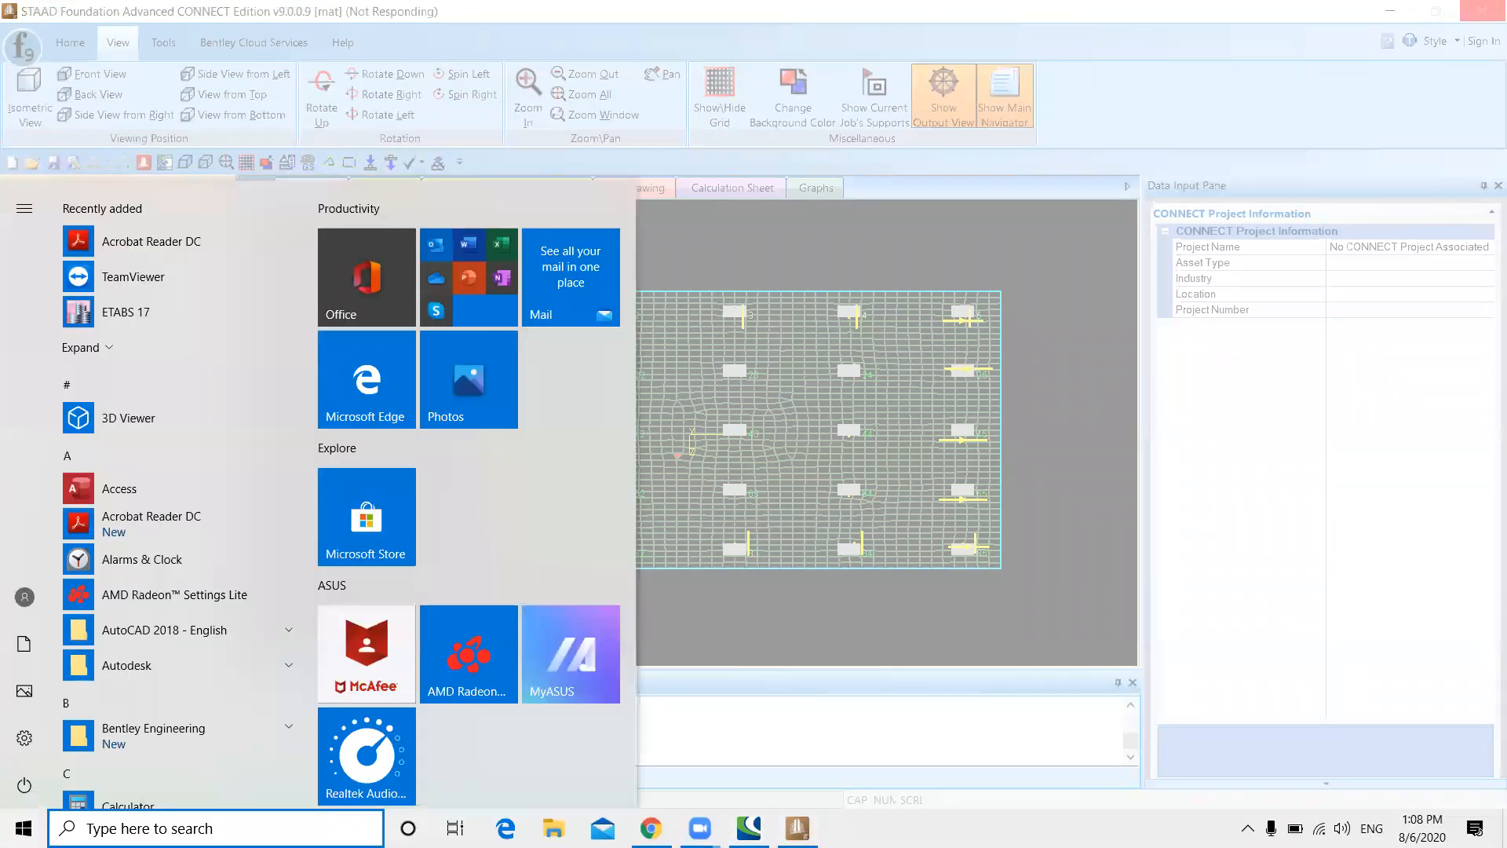
{"action": "right_click", "coordinate": [968, 831]}
{"action": "left_click", "coordinate": [967, 734]}
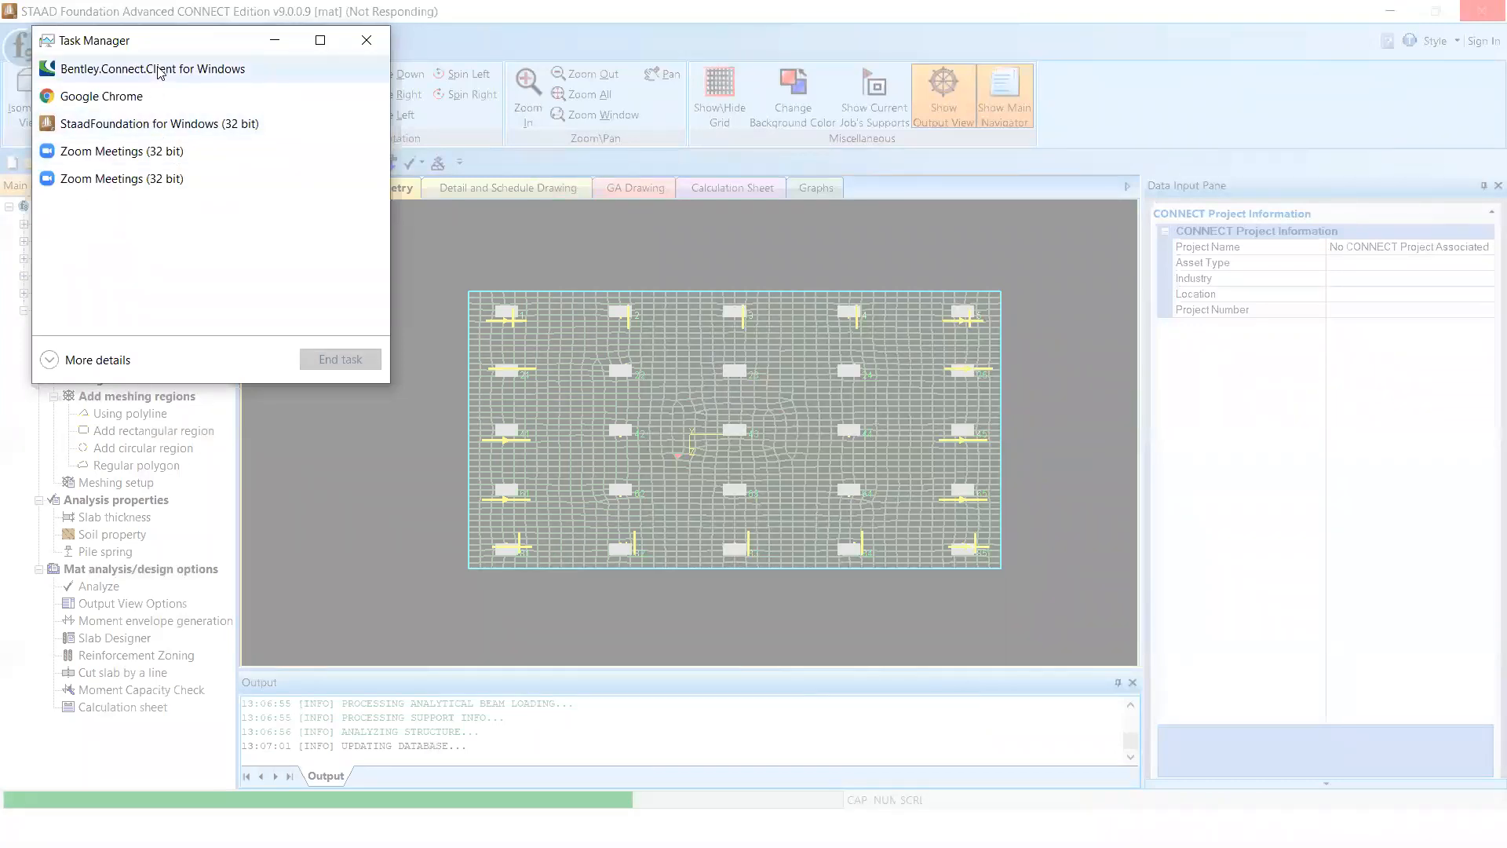
{"action": "left_click", "coordinate": [380, 126]}
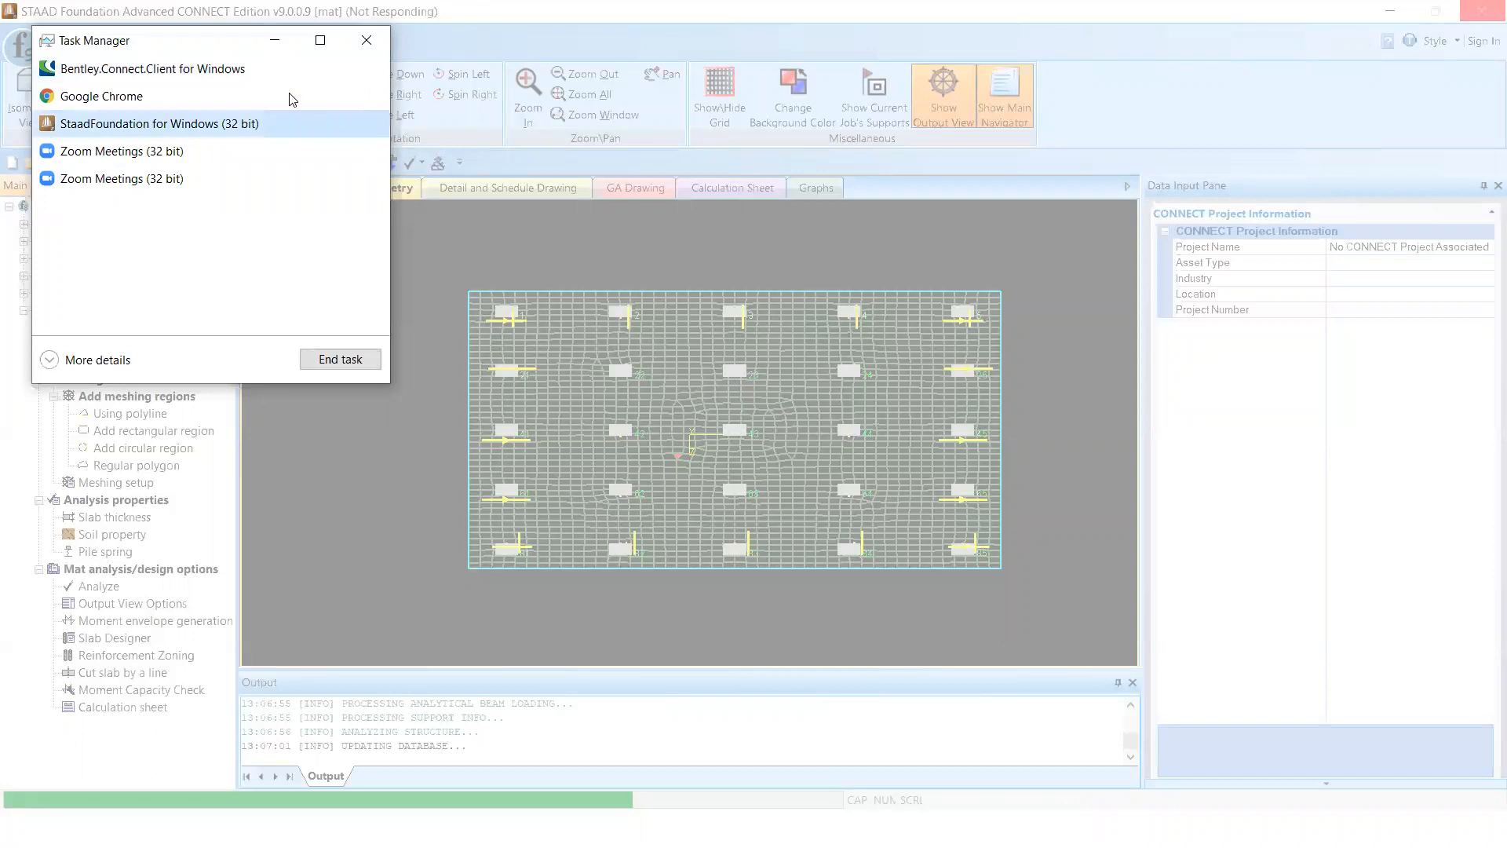
{"action": "left_click", "coordinate": [370, 367]}
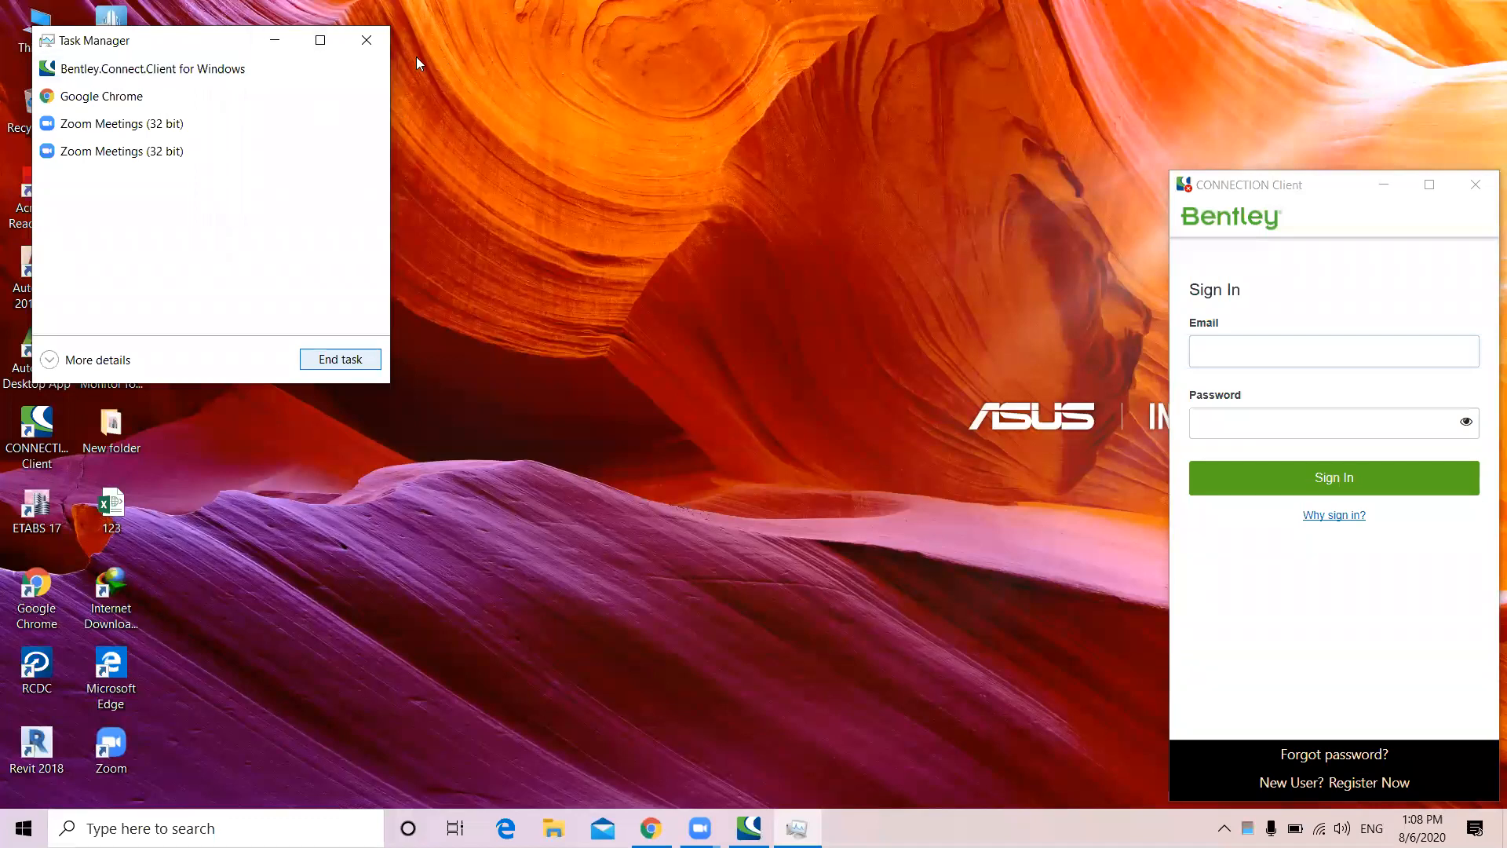
{"action": "left_click", "coordinate": [359, 44]}
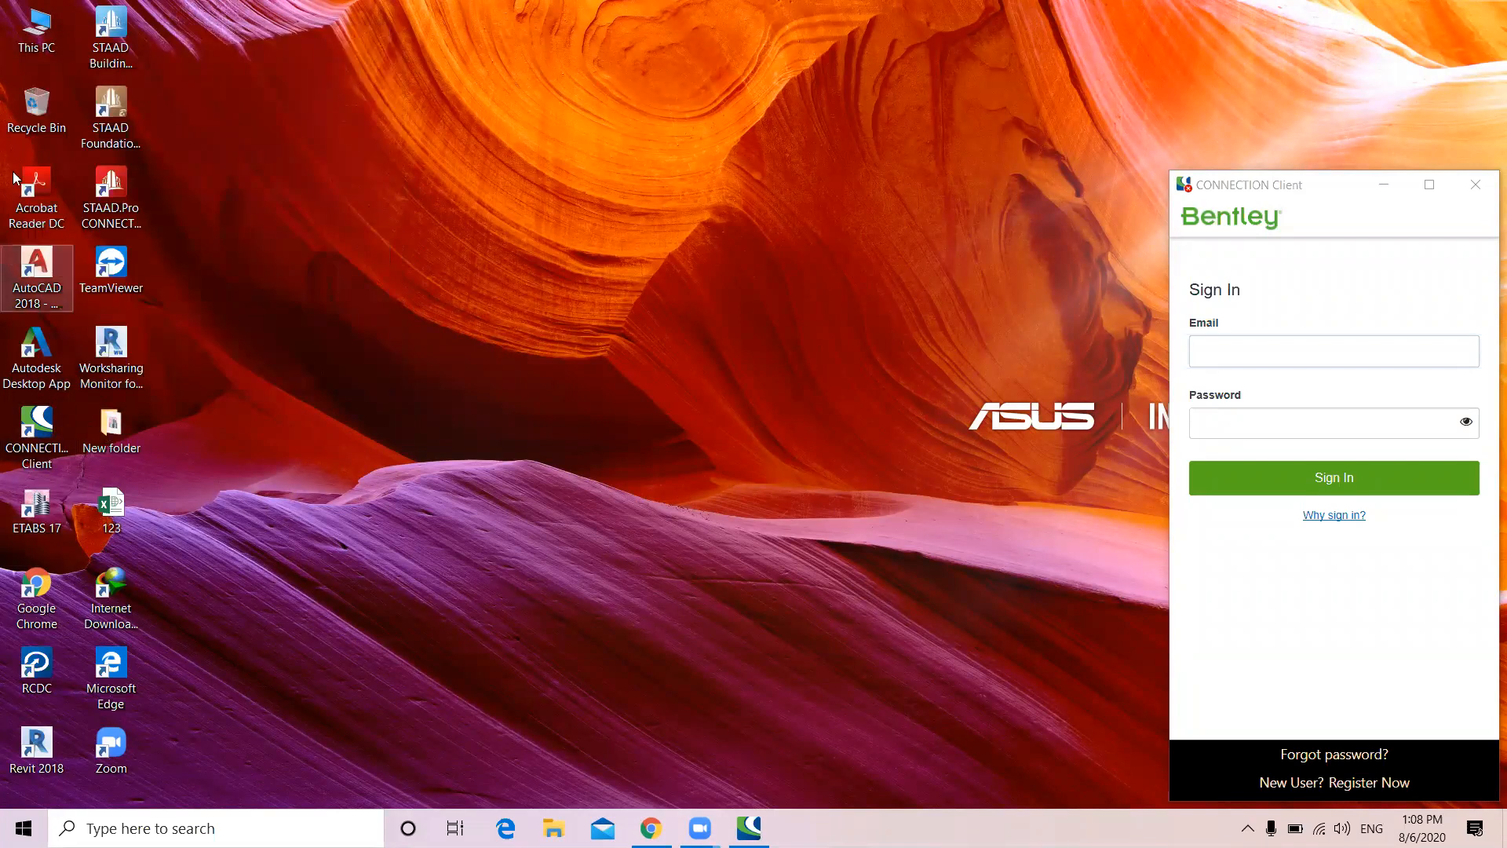
{"action": "double_click", "coordinate": [88, 132]}
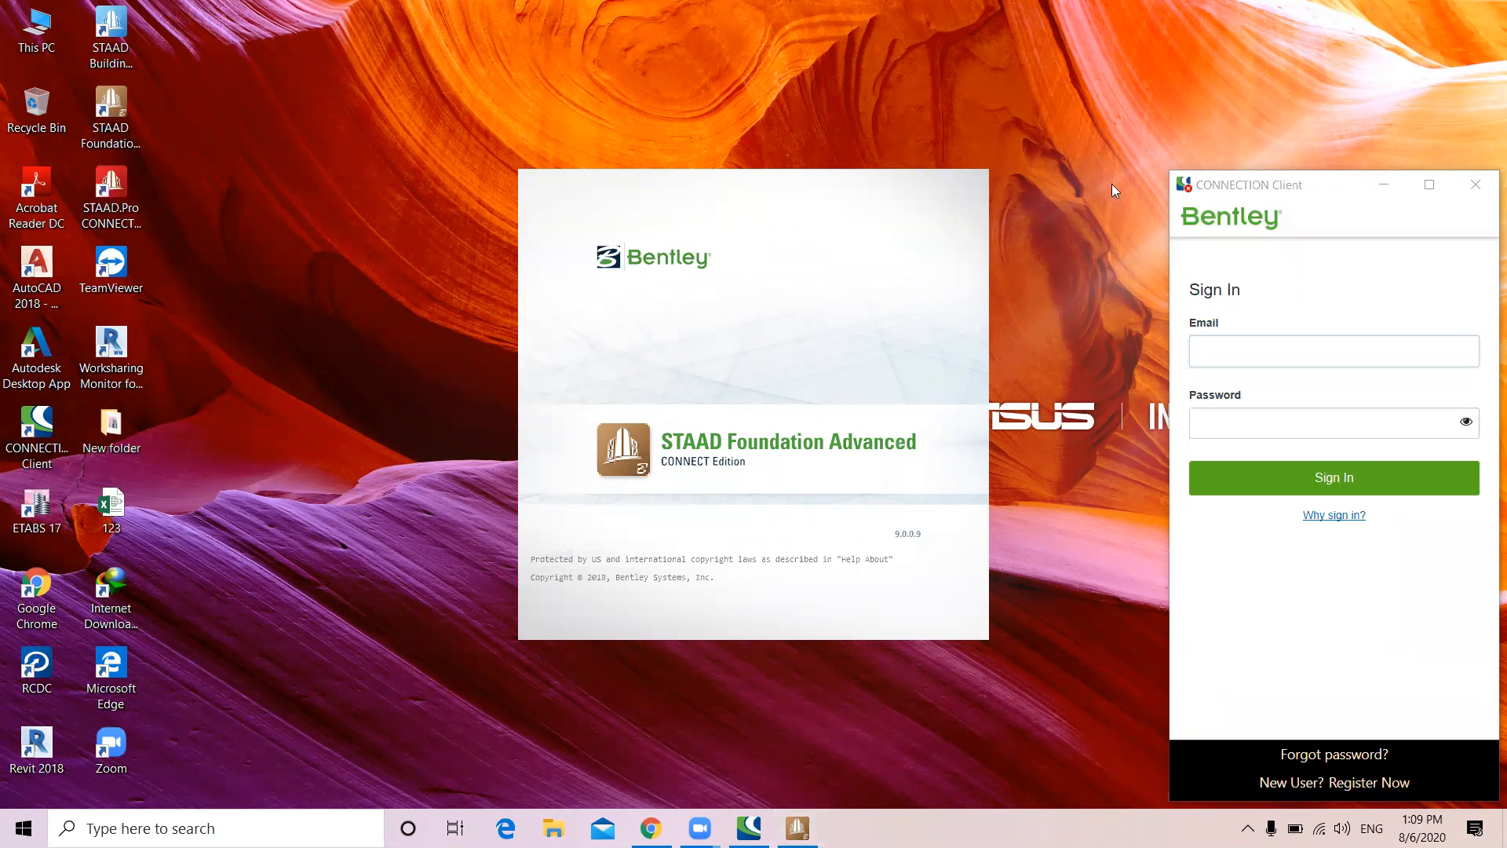
View the computer's basic system information, including processor and installed memory, and minimize the window
{"action": "right_click", "coordinate": [16, 35]}
{"action": "left_click", "coordinate": [66, 304]}
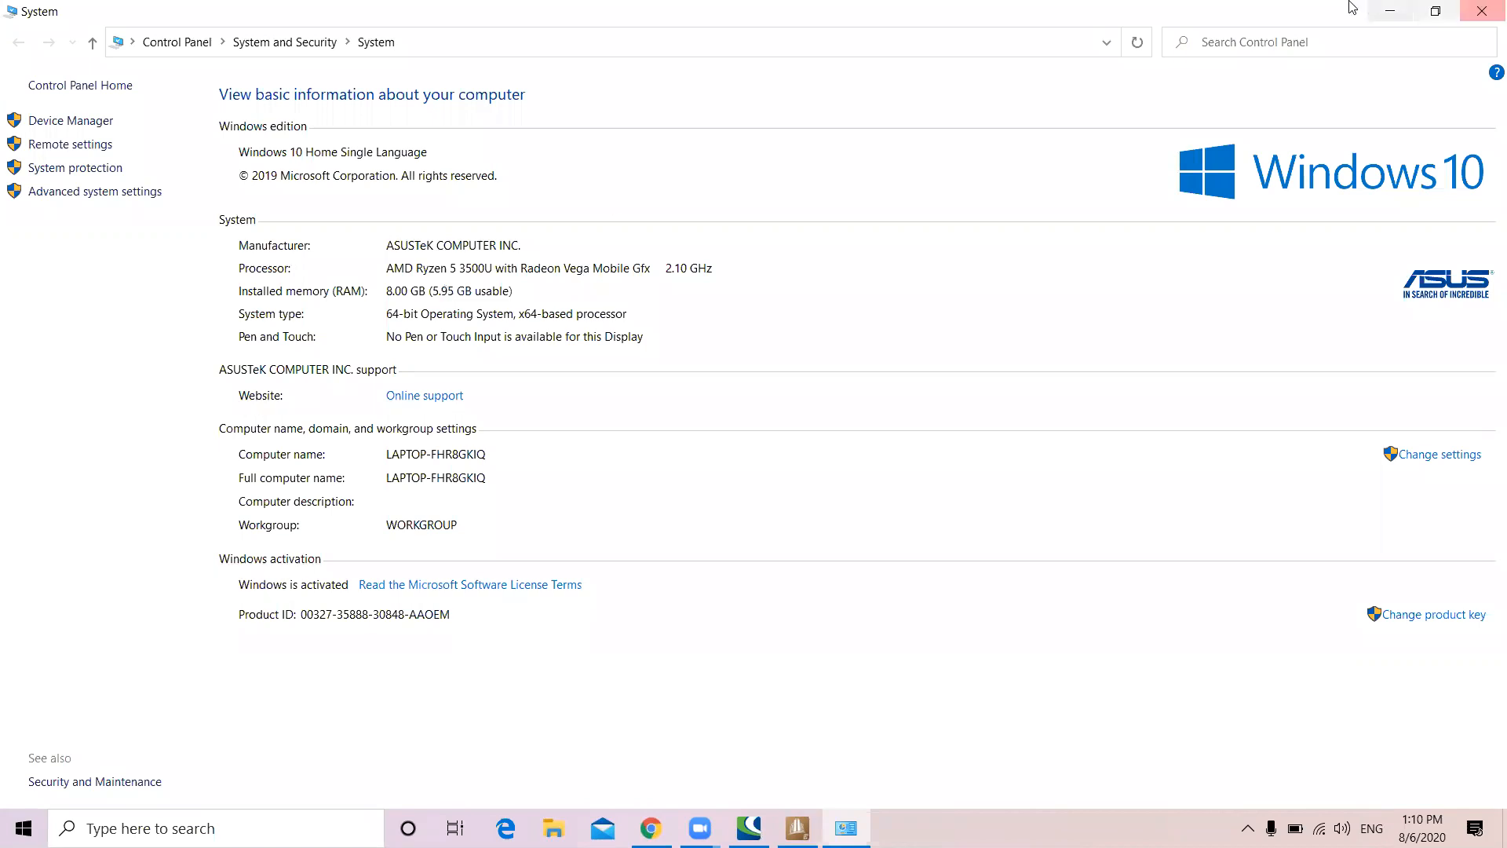
{"action": "left_click", "coordinate": [1391, 10]}
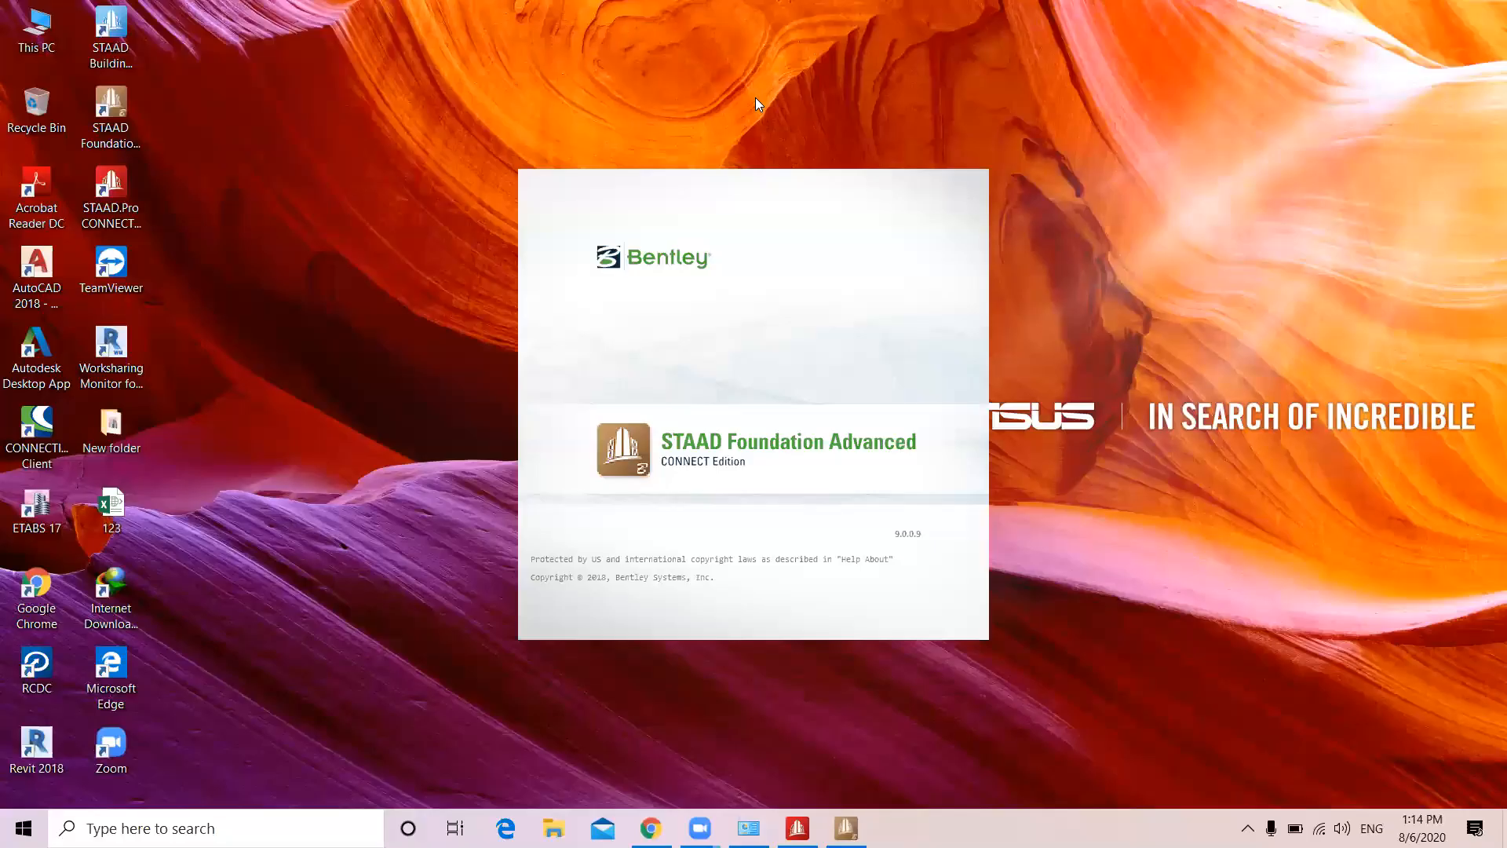
{"action": "right_click", "coordinate": [1127, 149]}
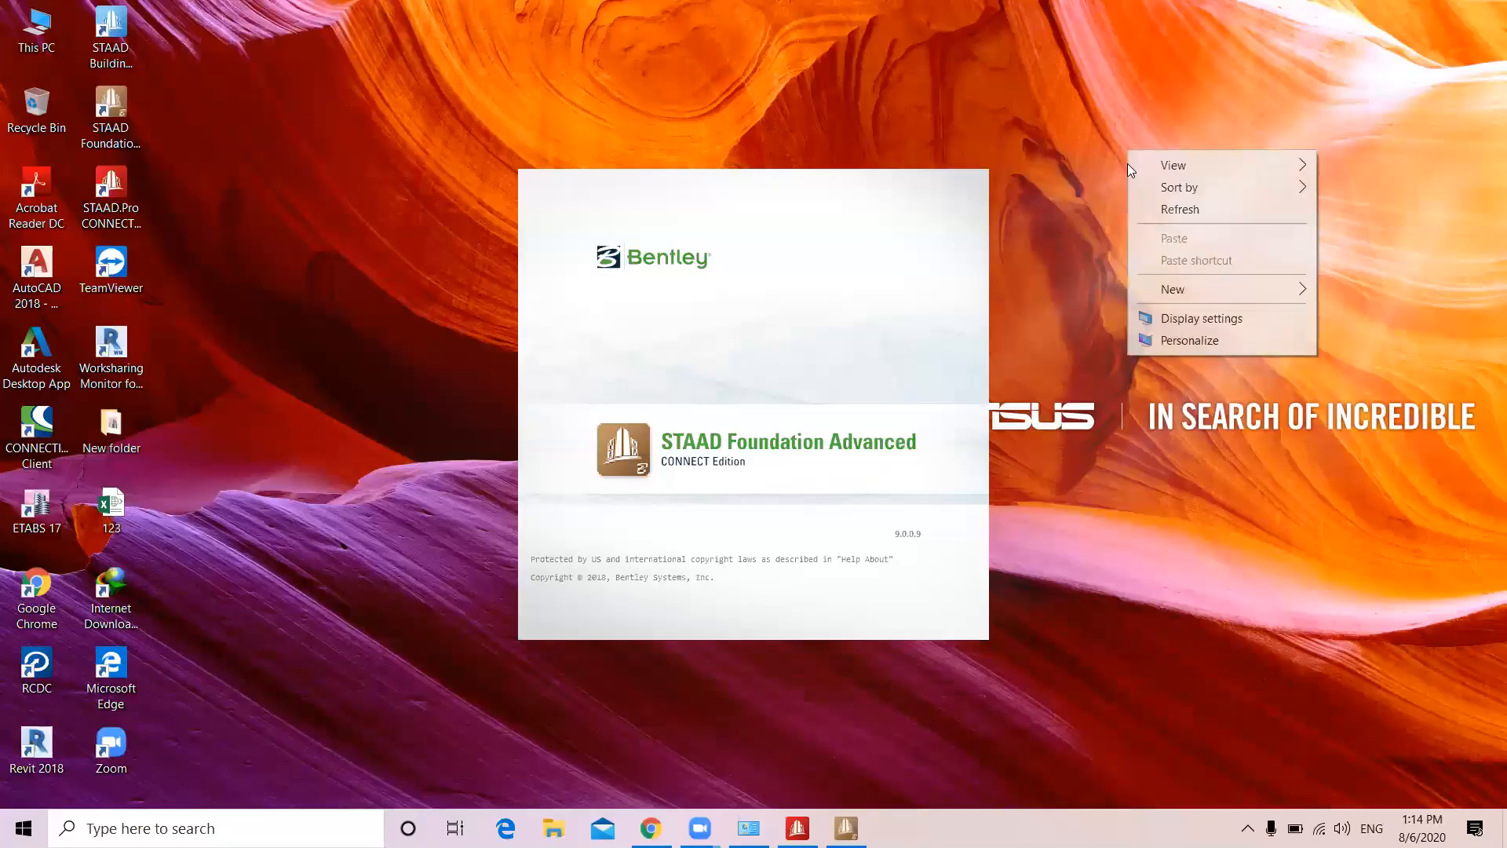
{"action": "left_click", "coordinate": [1161, 209]}
{"action": "right_click", "coordinate": [1099, 146]}
{"action": "left_click", "coordinate": [1154, 208]}
{"action": "right_click", "coordinate": [1122, 161]}
{"action": "left_click", "coordinate": [1166, 218]}
{"action": "mouse_move", "coordinate": [847, 828]}
{"action": "left_click", "coordinate": [843, 773]}
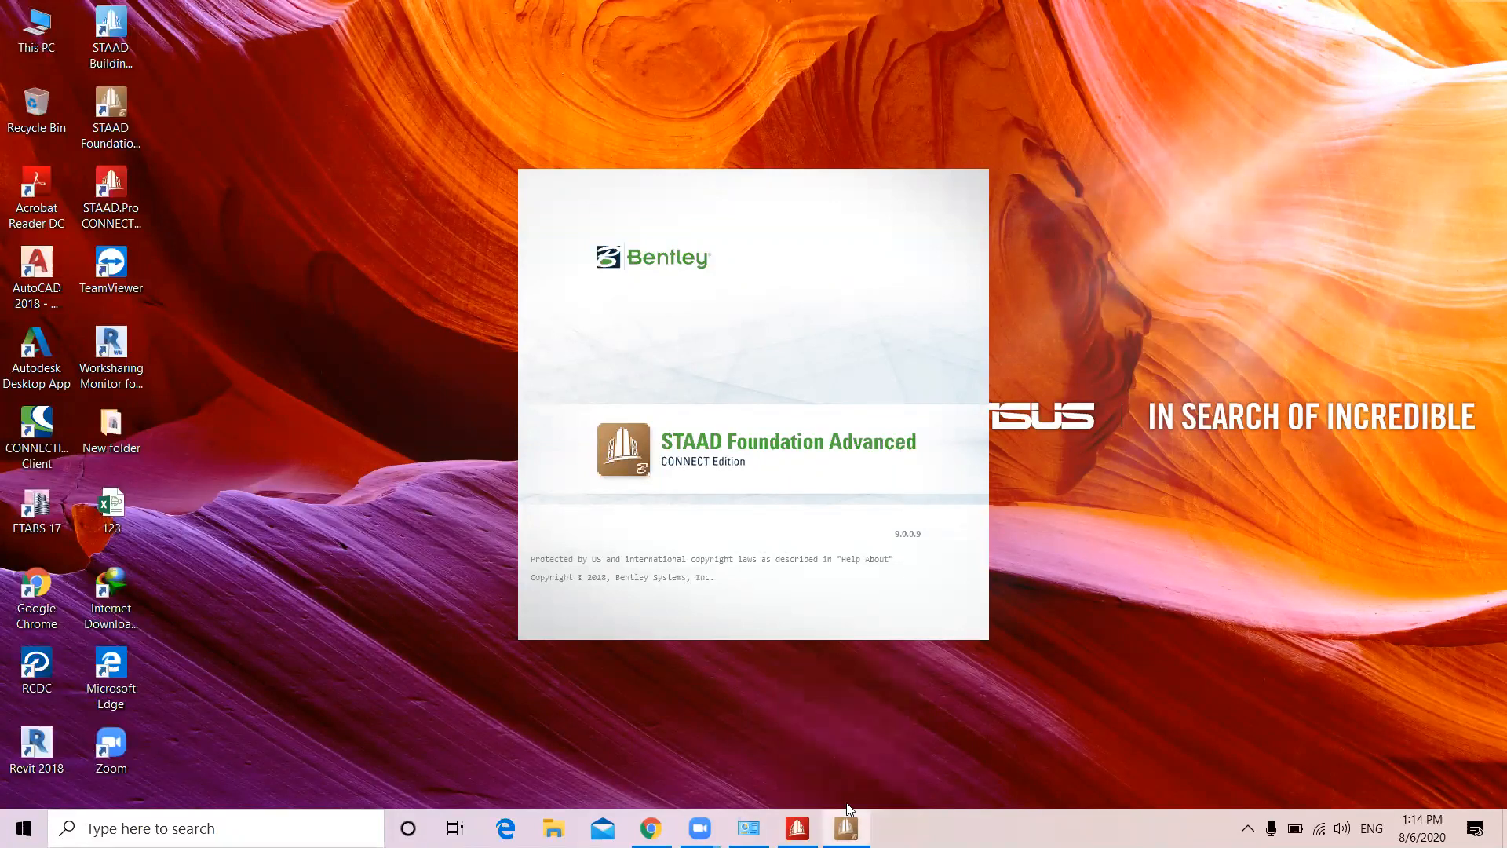
{"action": "mouse_move", "coordinate": [749, 828]}
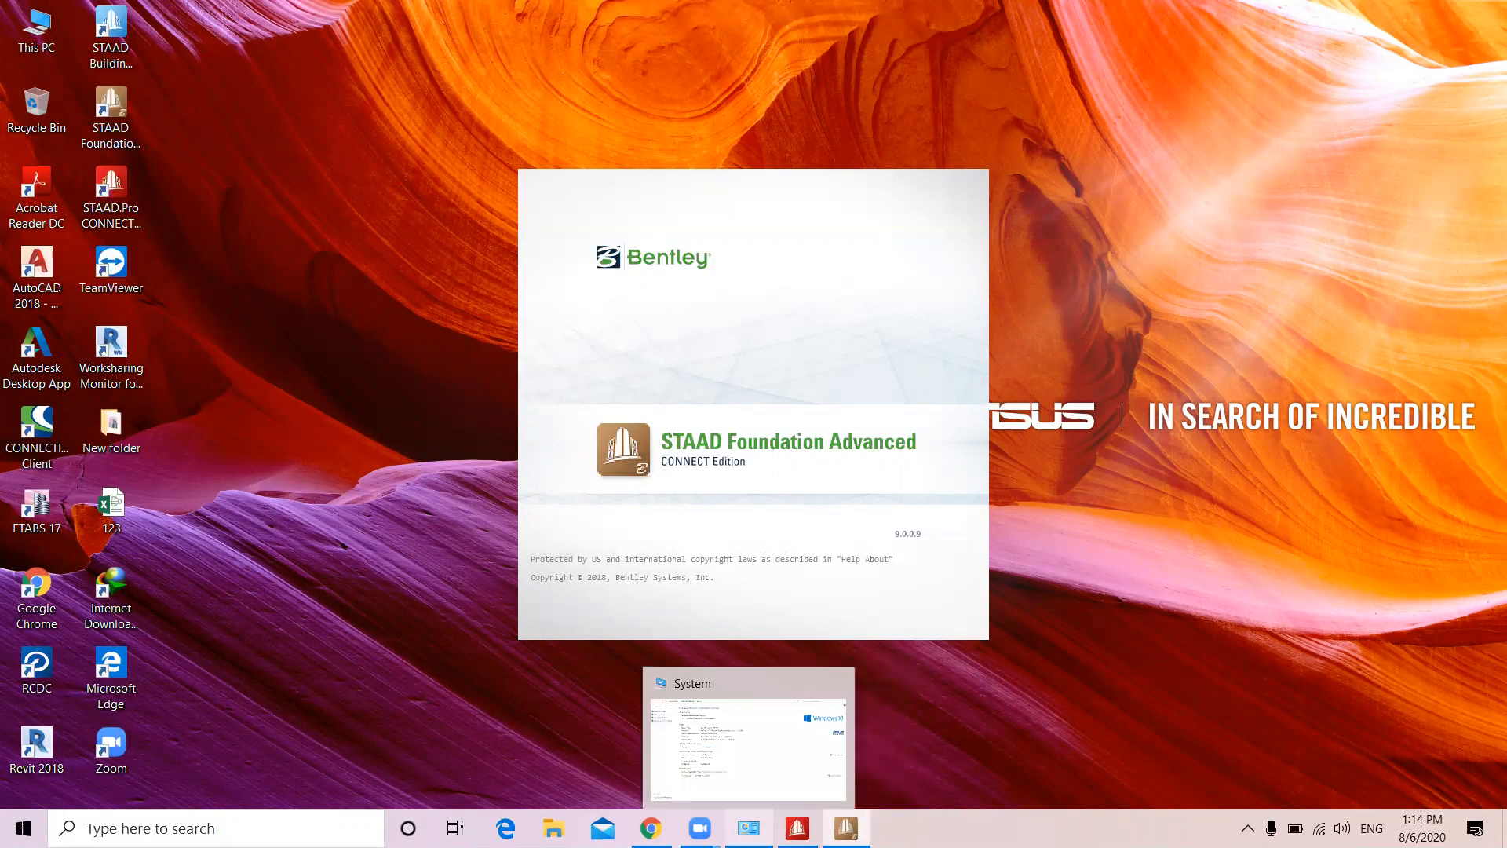
{"action": "right_click", "coordinate": [749, 828]}
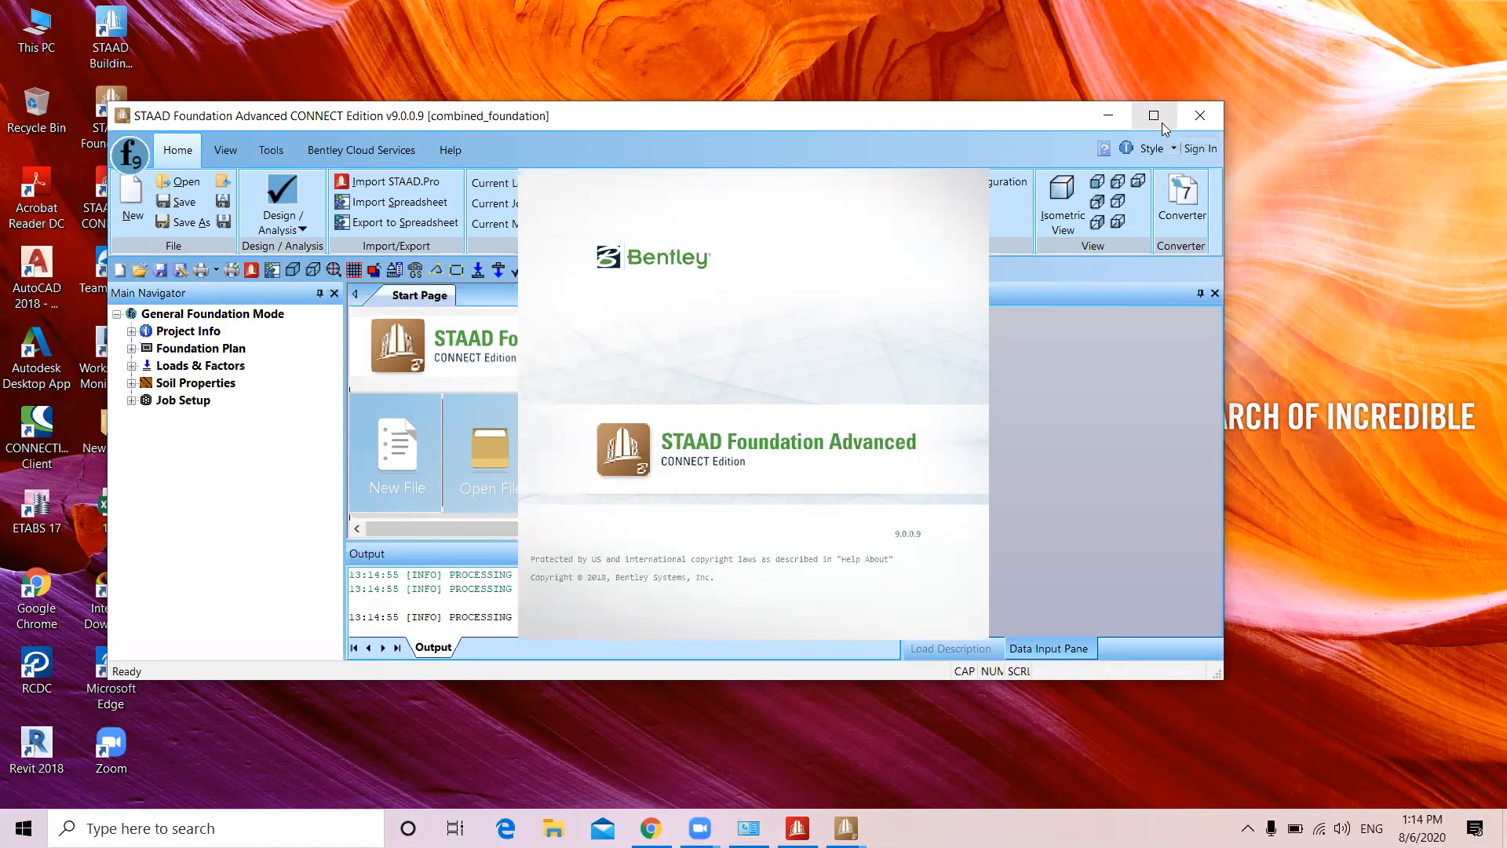
Define a new job named mat with job type Mat, the Indian design code and SI default units
{"action": "left_click", "coordinate": [1154, 118]}
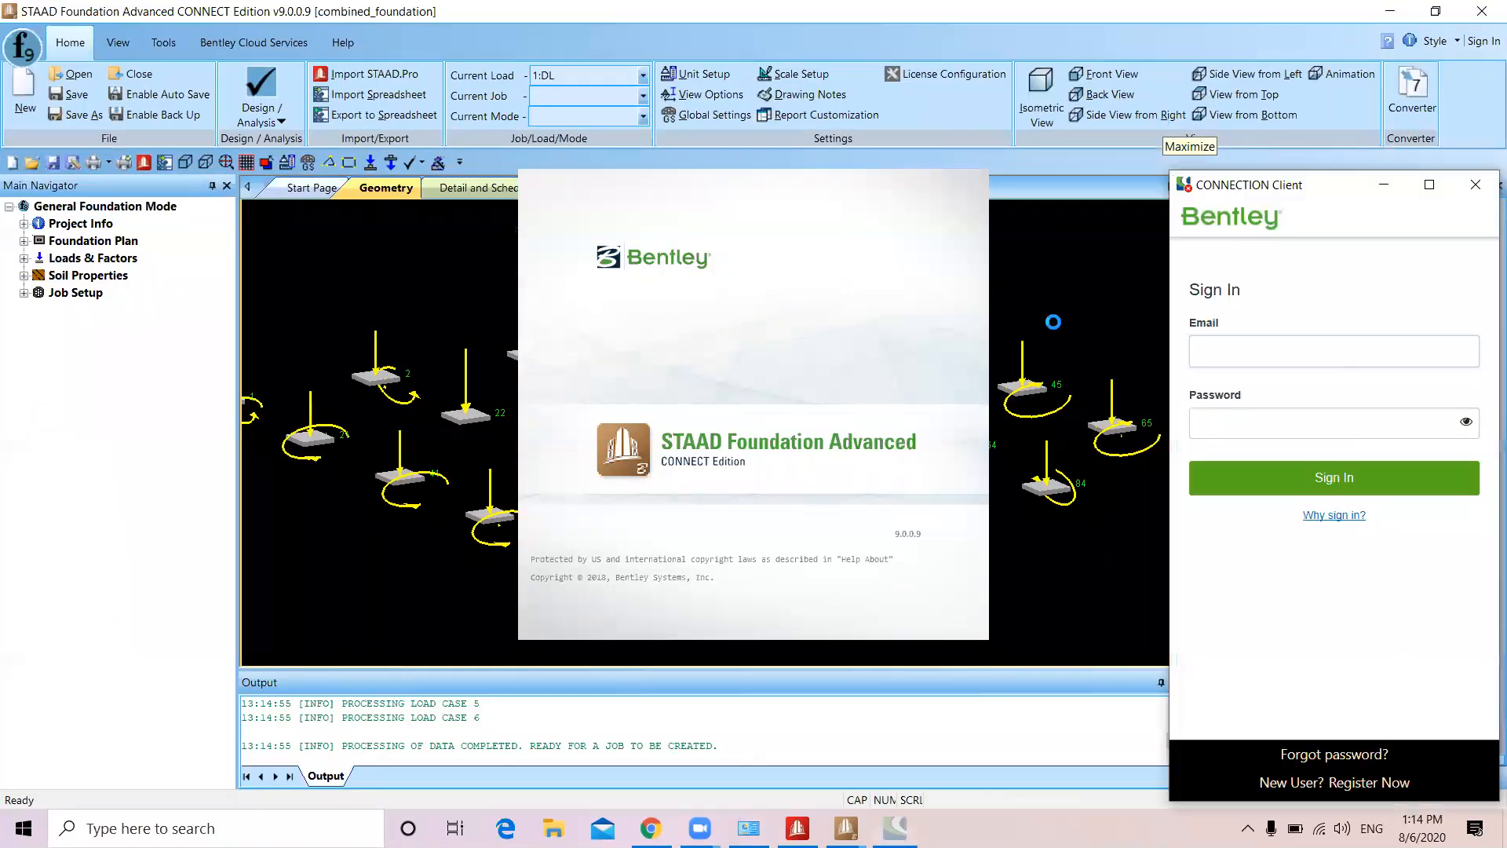
{"action": "left_click", "coordinate": [1385, 190]}
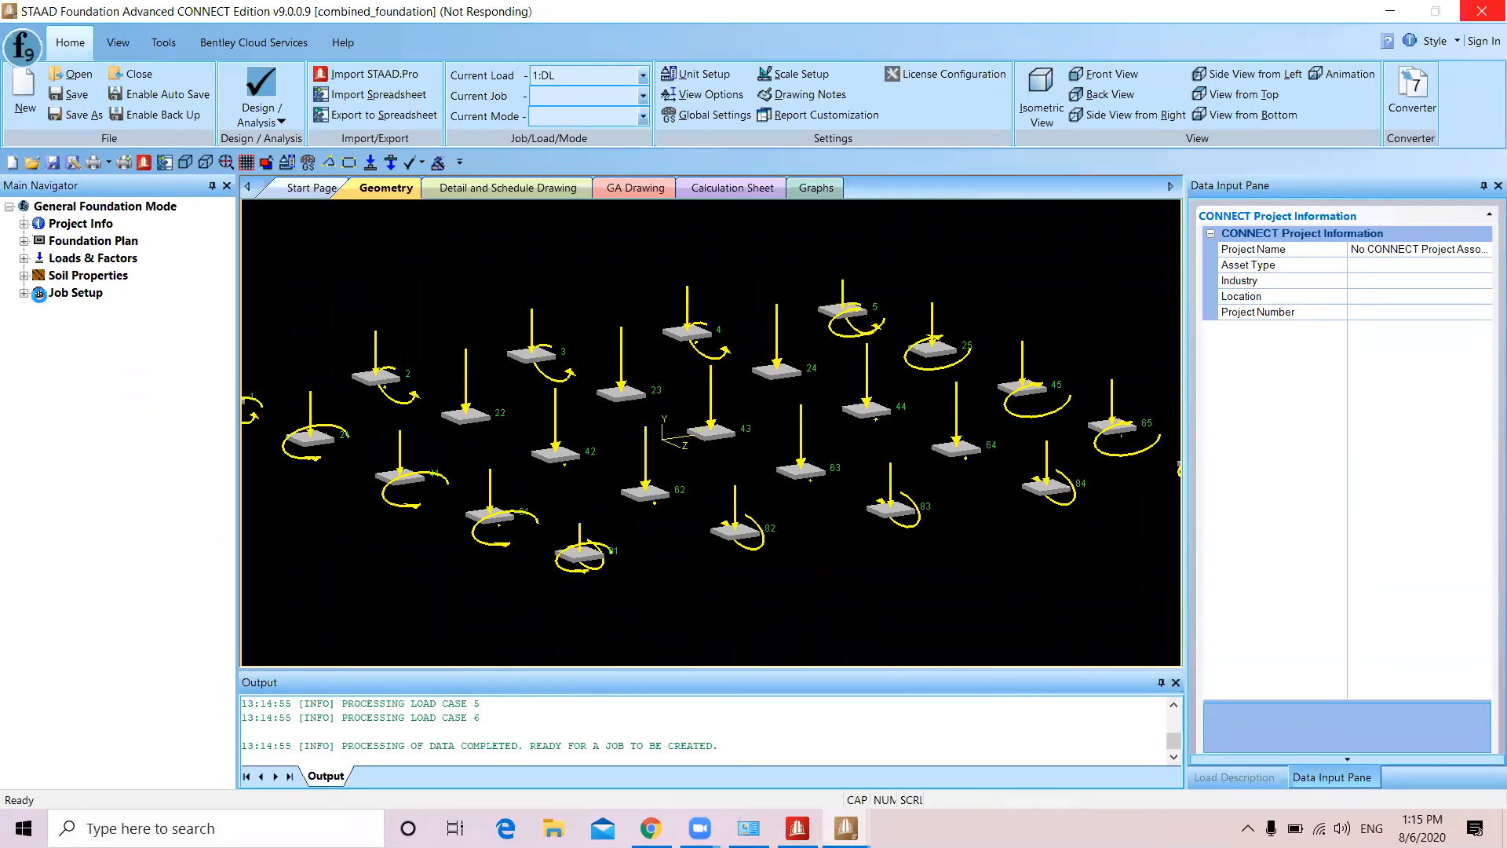
{"action": "left_click", "coordinate": [24, 292]}
{"action": "left_click", "coordinate": [99, 314]}
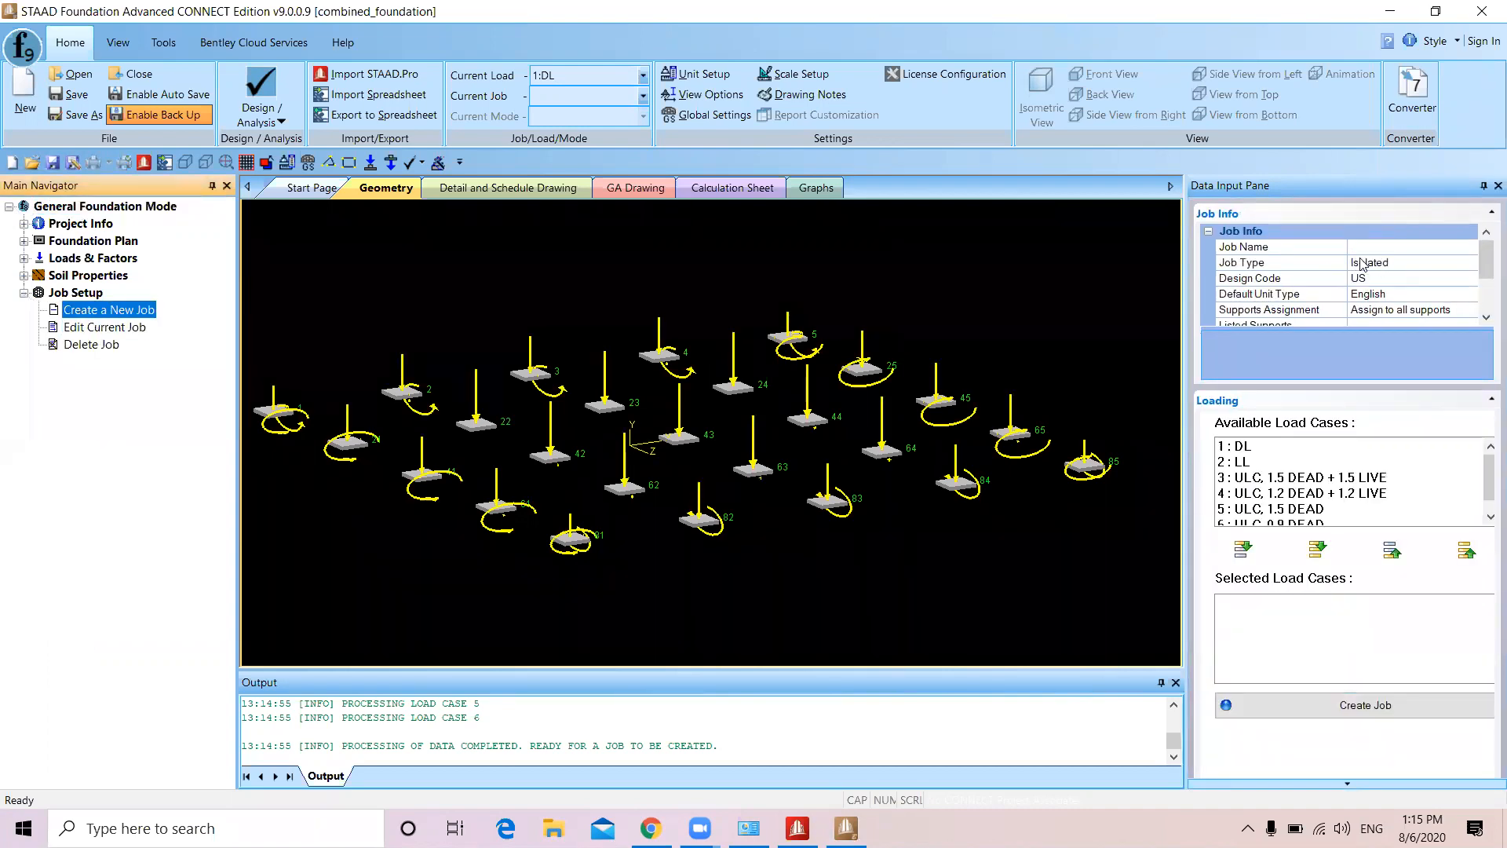
{"action": "left_click", "coordinate": [1321, 250]}
{"action": "type", "text": "mat"}
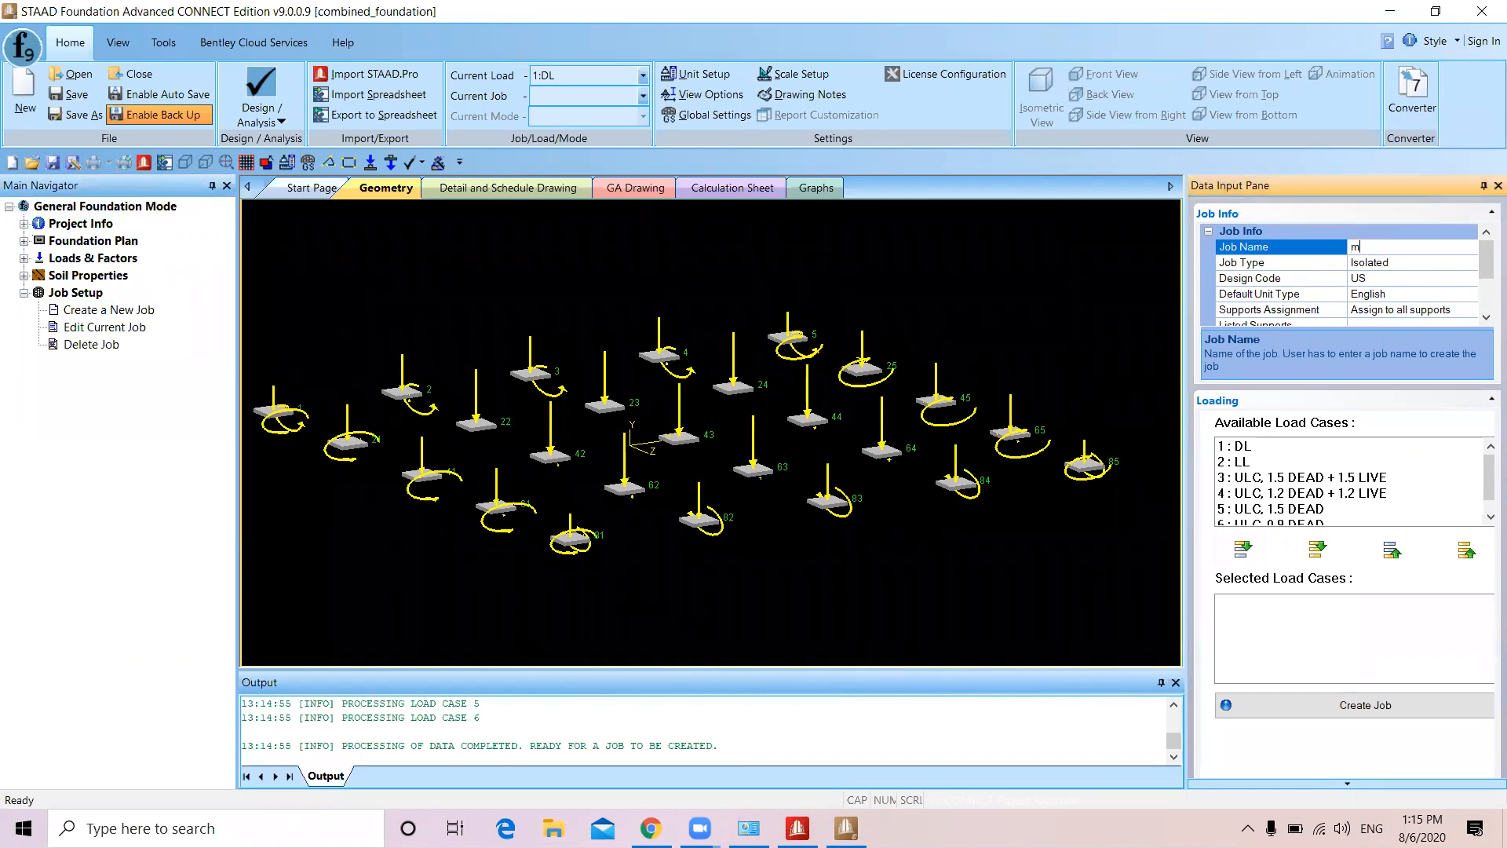
{"action": "left_click", "coordinate": [1401, 266]}
{"action": "left_click", "coordinate": [1472, 264]}
{"action": "left_click", "coordinate": [1401, 304]}
{"action": "left_click", "coordinate": [1402, 281]}
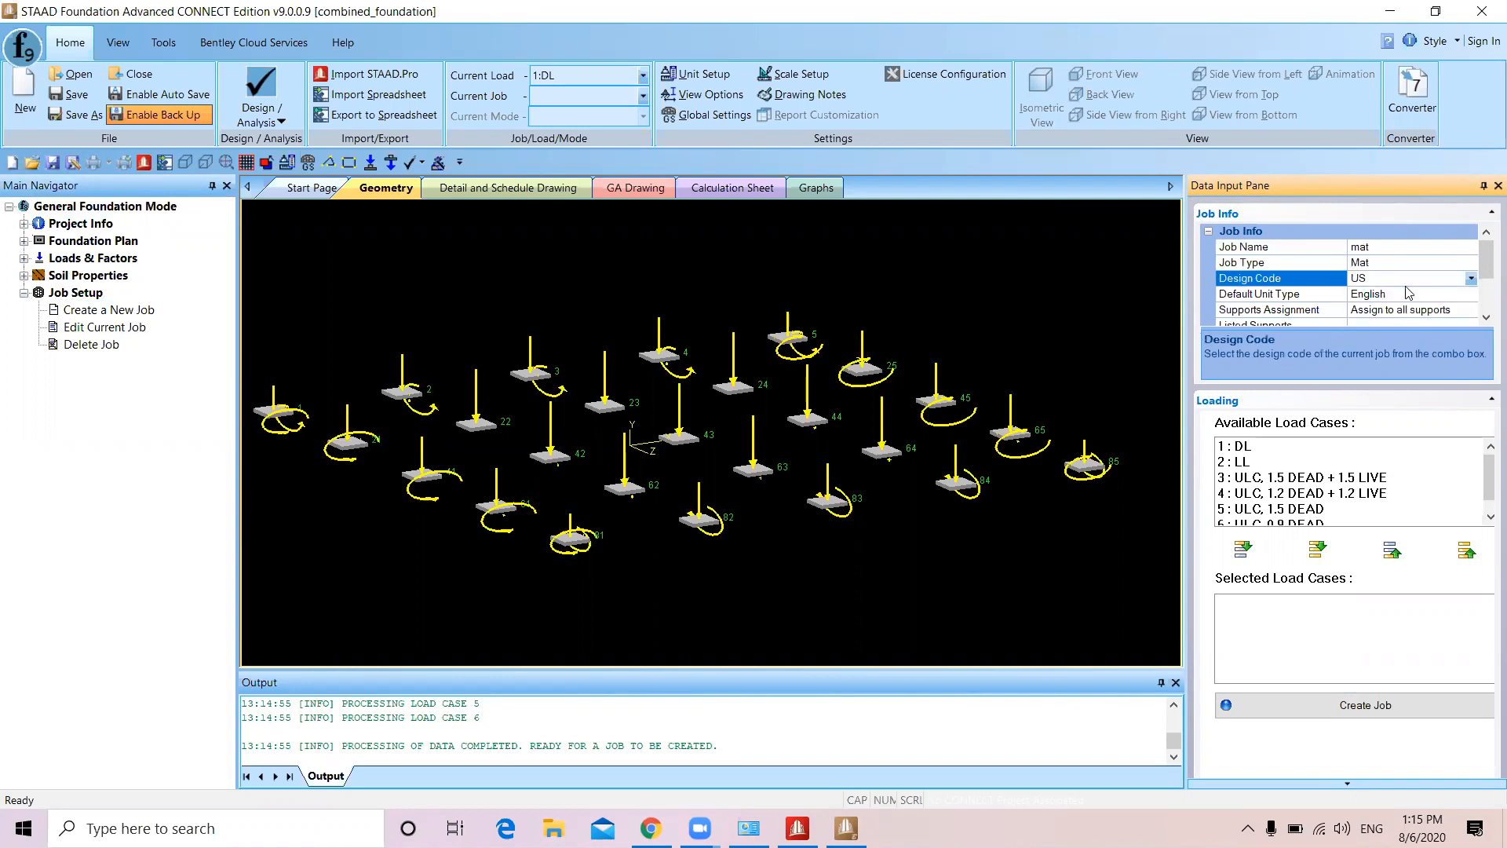
{"action": "left_click", "coordinate": [1480, 280]}
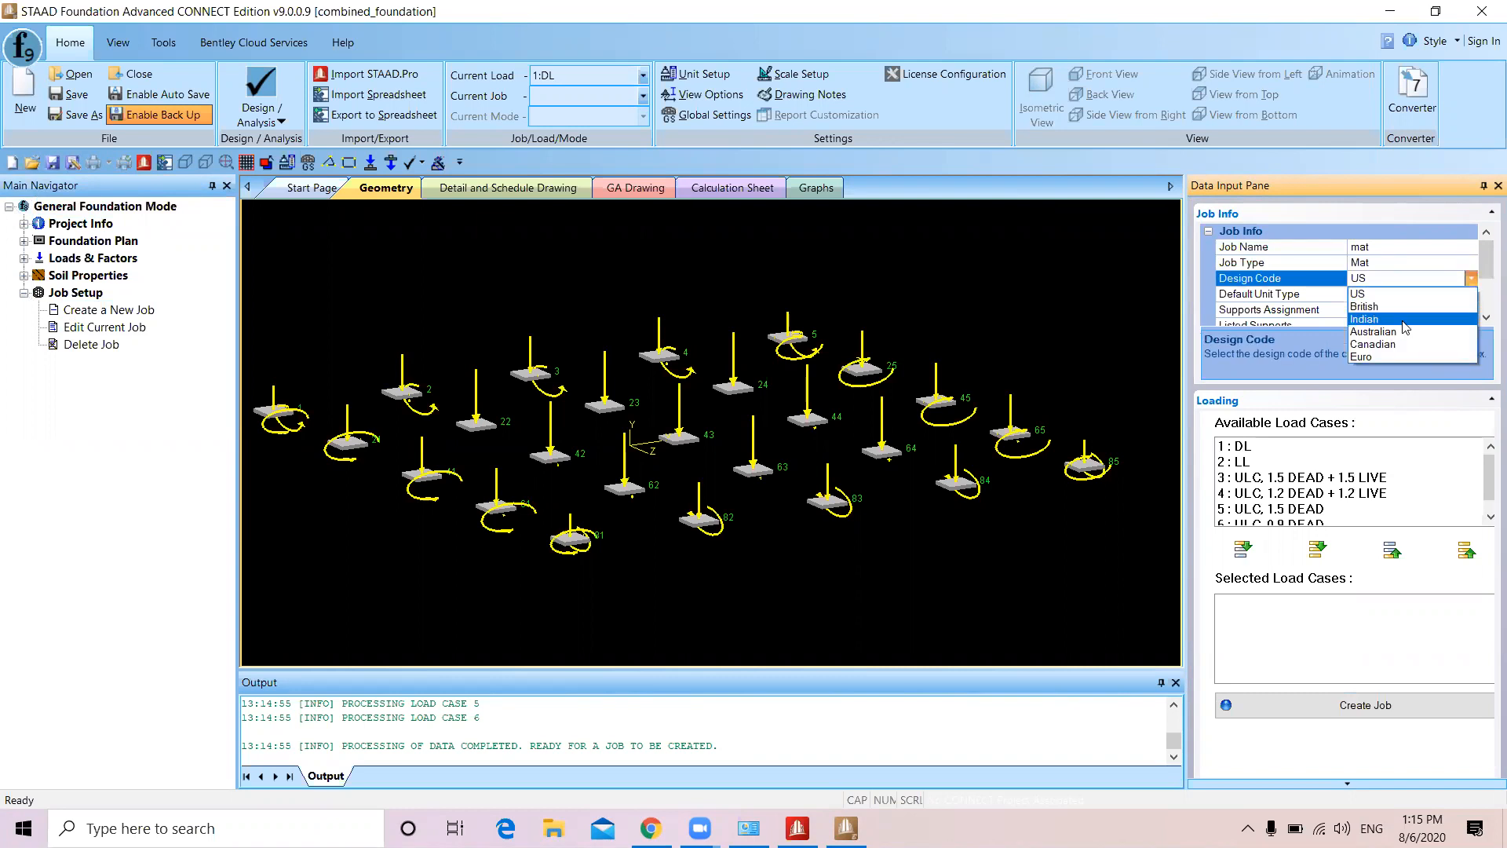
{"action": "left_click", "coordinate": [1410, 302]}
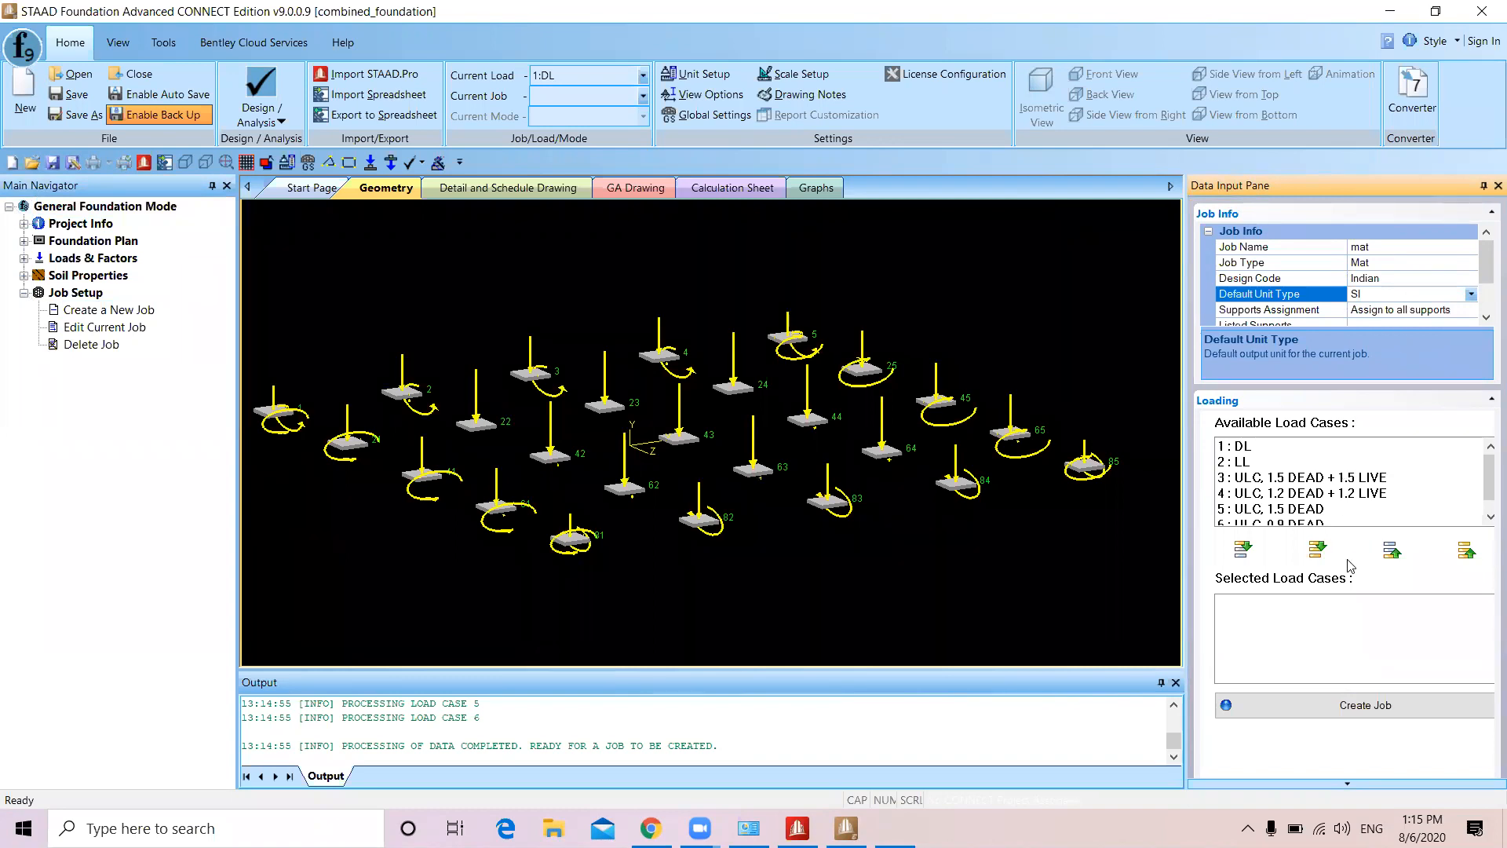
Include all available load cases in the mat job and create the job
{"action": "left_click", "coordinate": [1323, 549]}
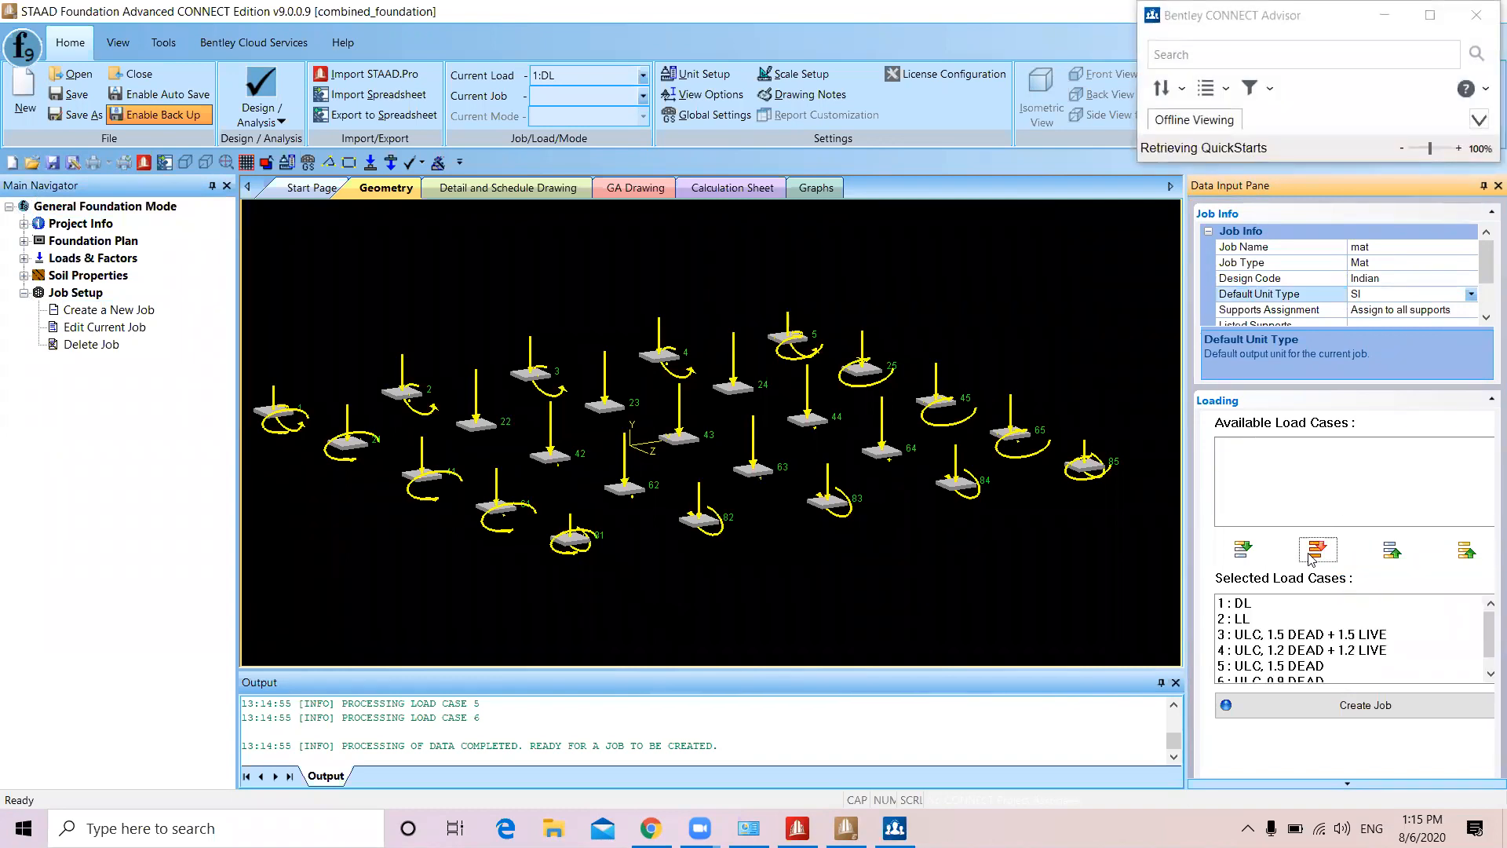
{"action": "left_click", "coordinate": [1307, 709]}
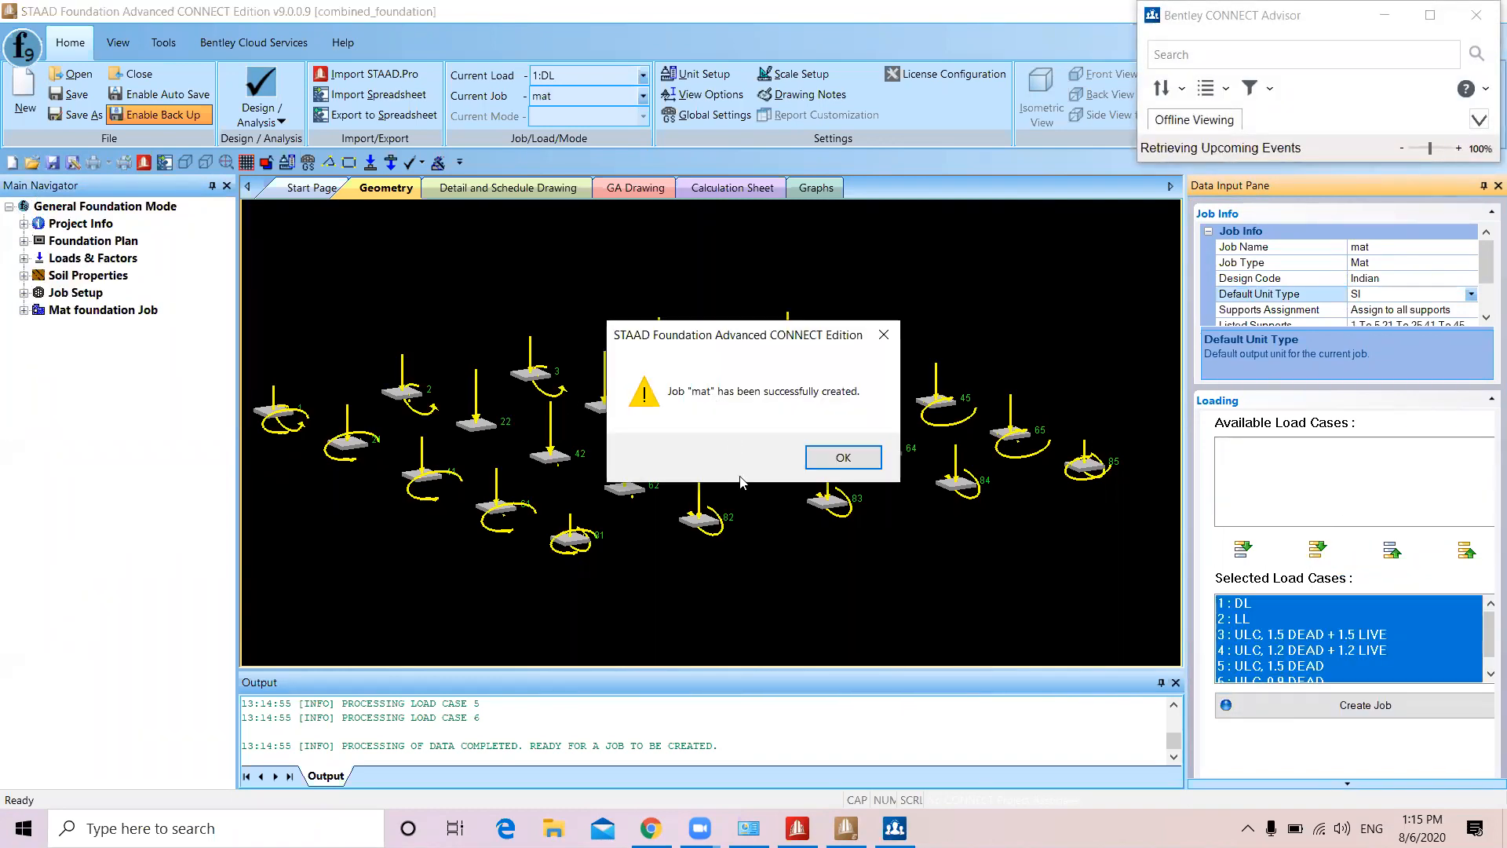
{"action": "left_click", "coordinate": [837, 463]}
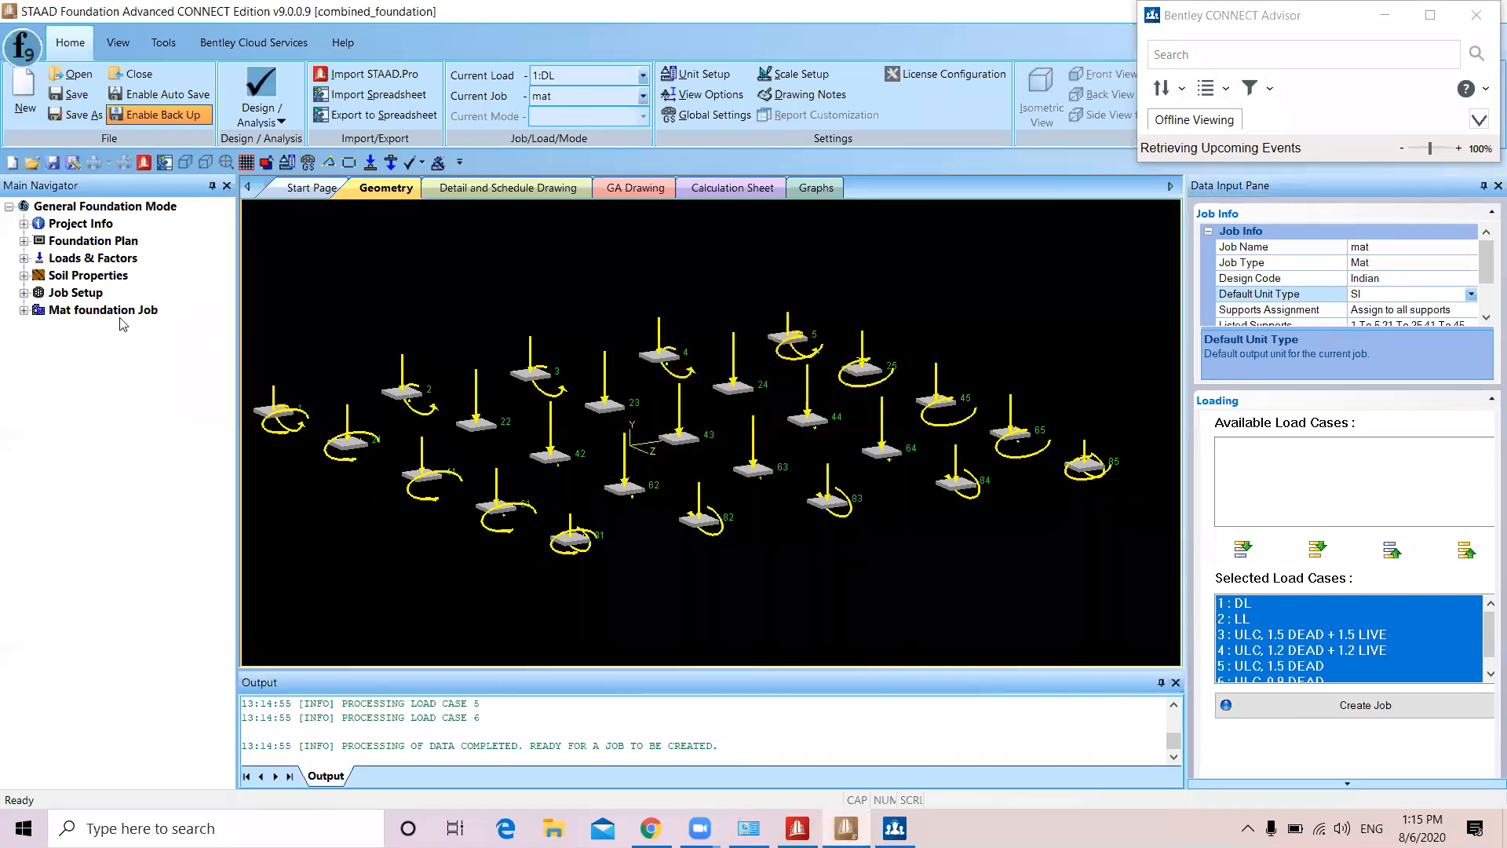
View the pile/soil bearing capacity factors and the variable soil bearing table in the soil properties
{"action": "left_click", "coordinate": [24, 310]}
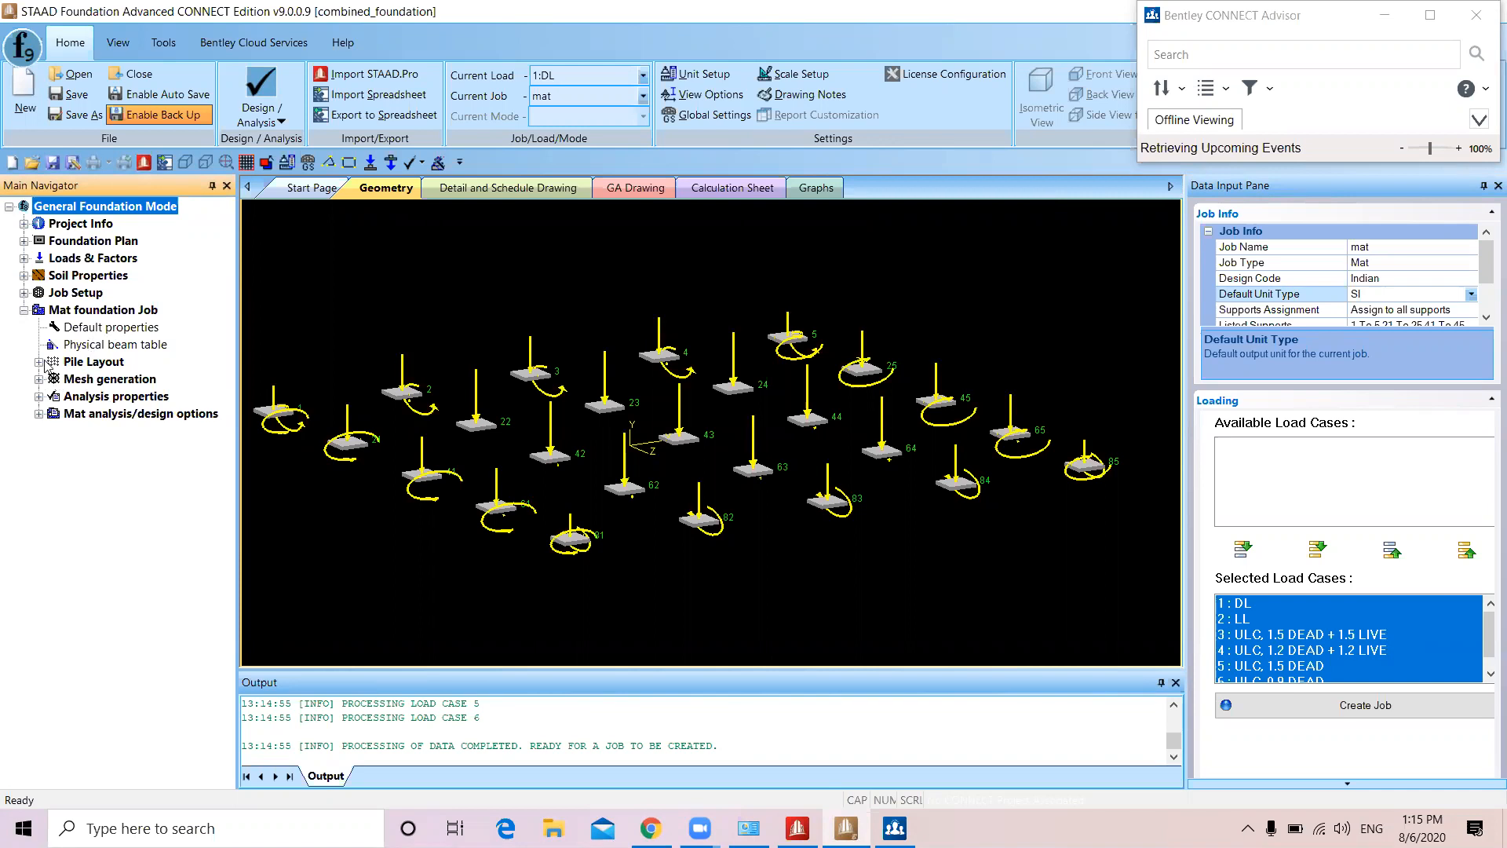
{"action": "left_click", "coordinate": [24, 275]}
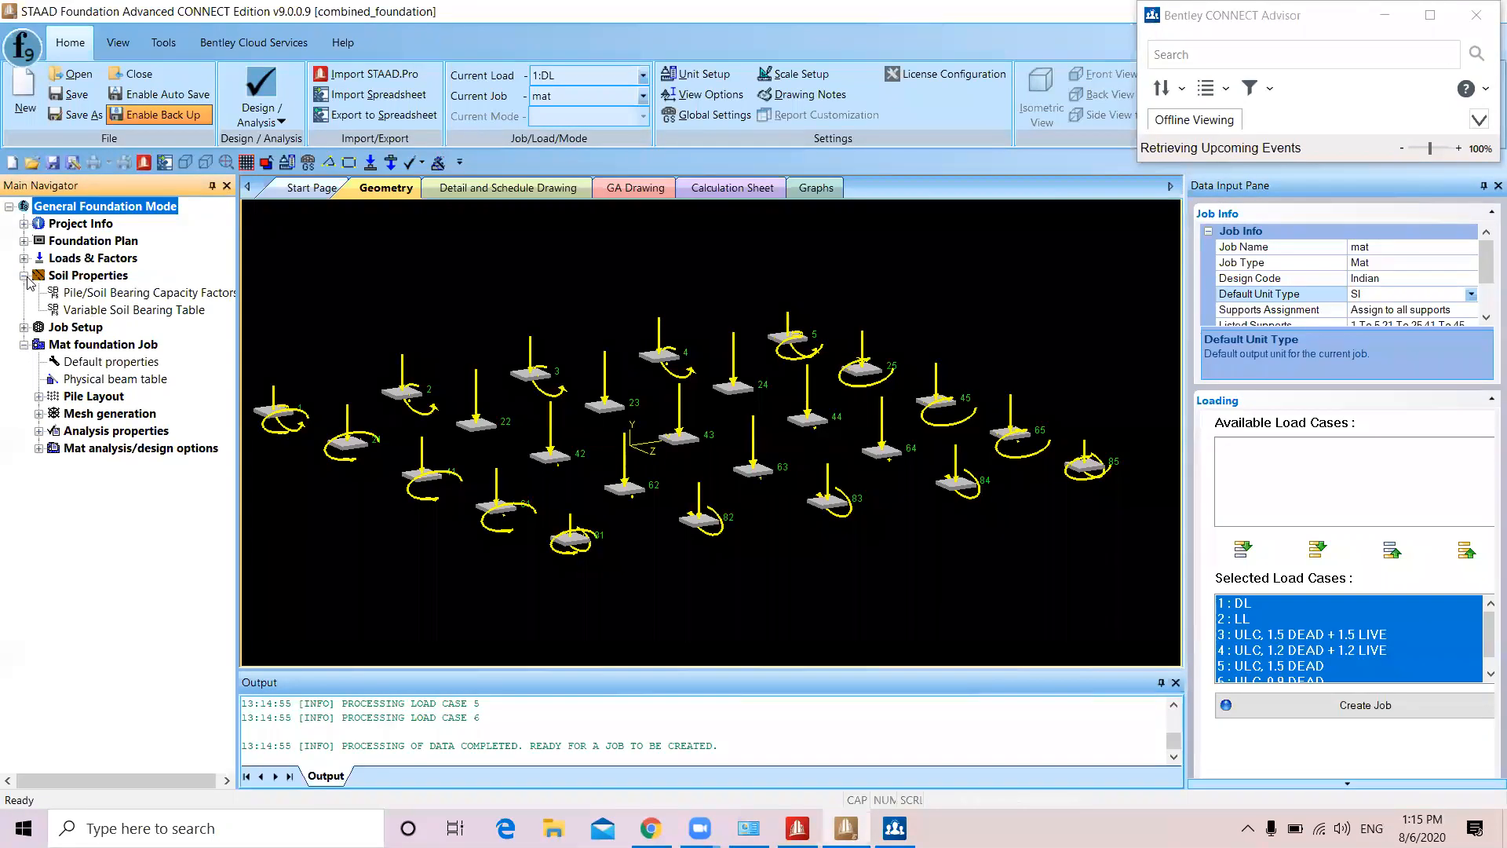
{"action": "left_click", "coordinate": [91, 300]}
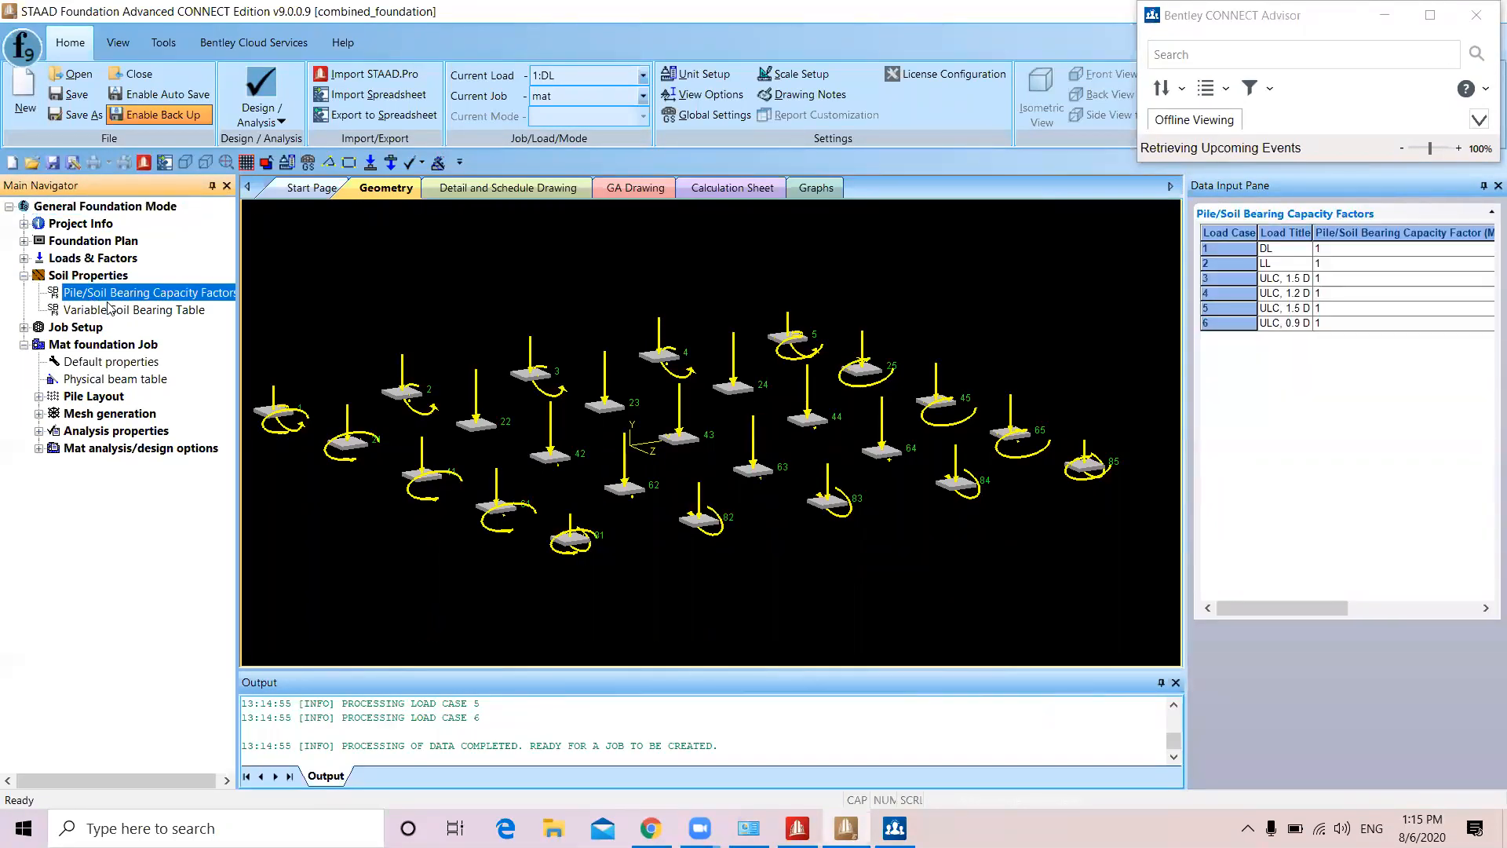
{"action": "left_click", "coordinate": [110, 311]}
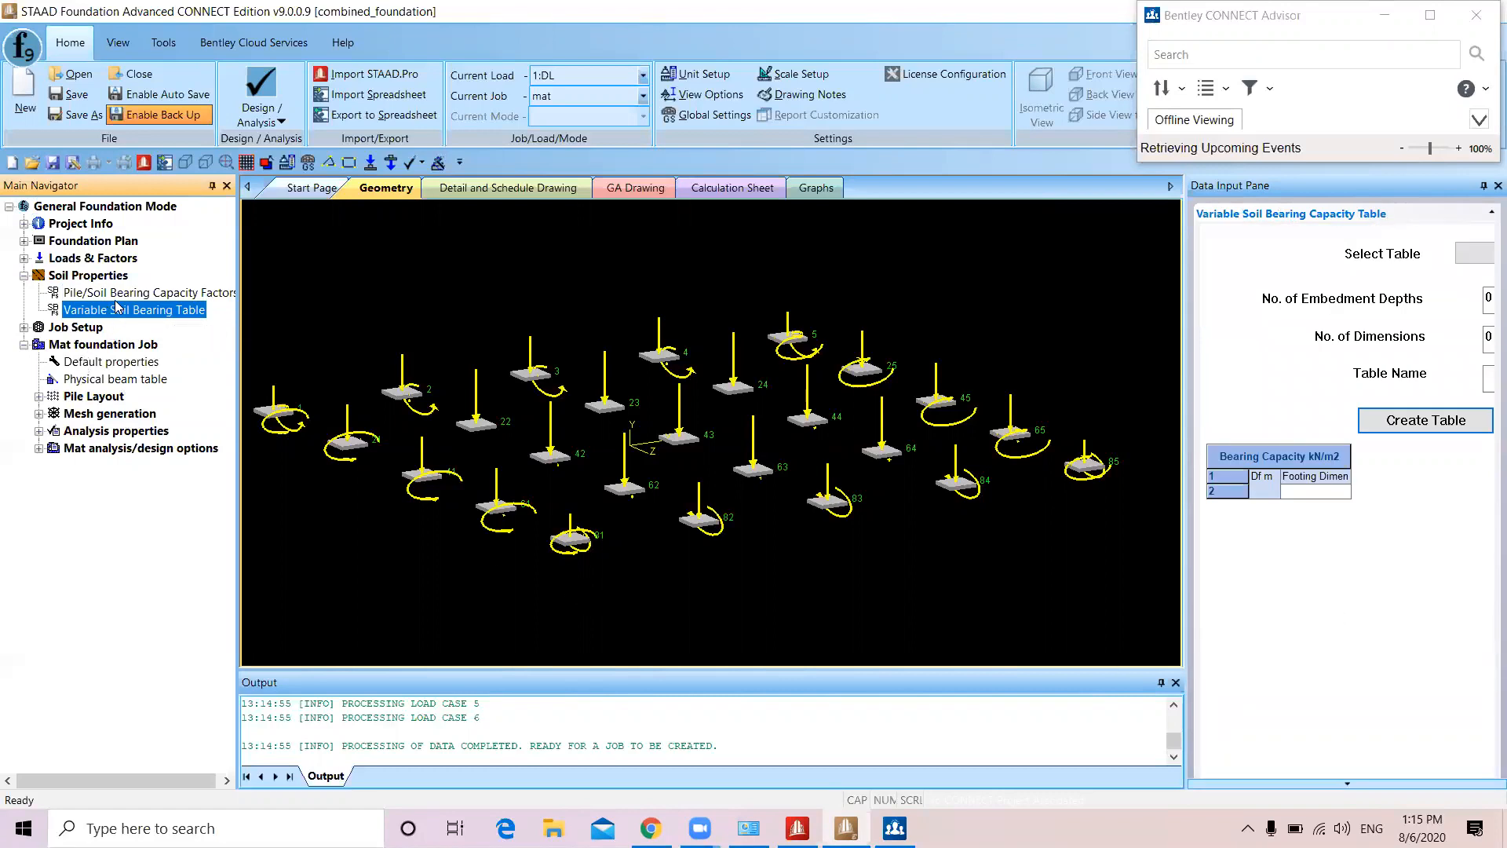
{"action": "left_click", "coordinate": [130, 298]}
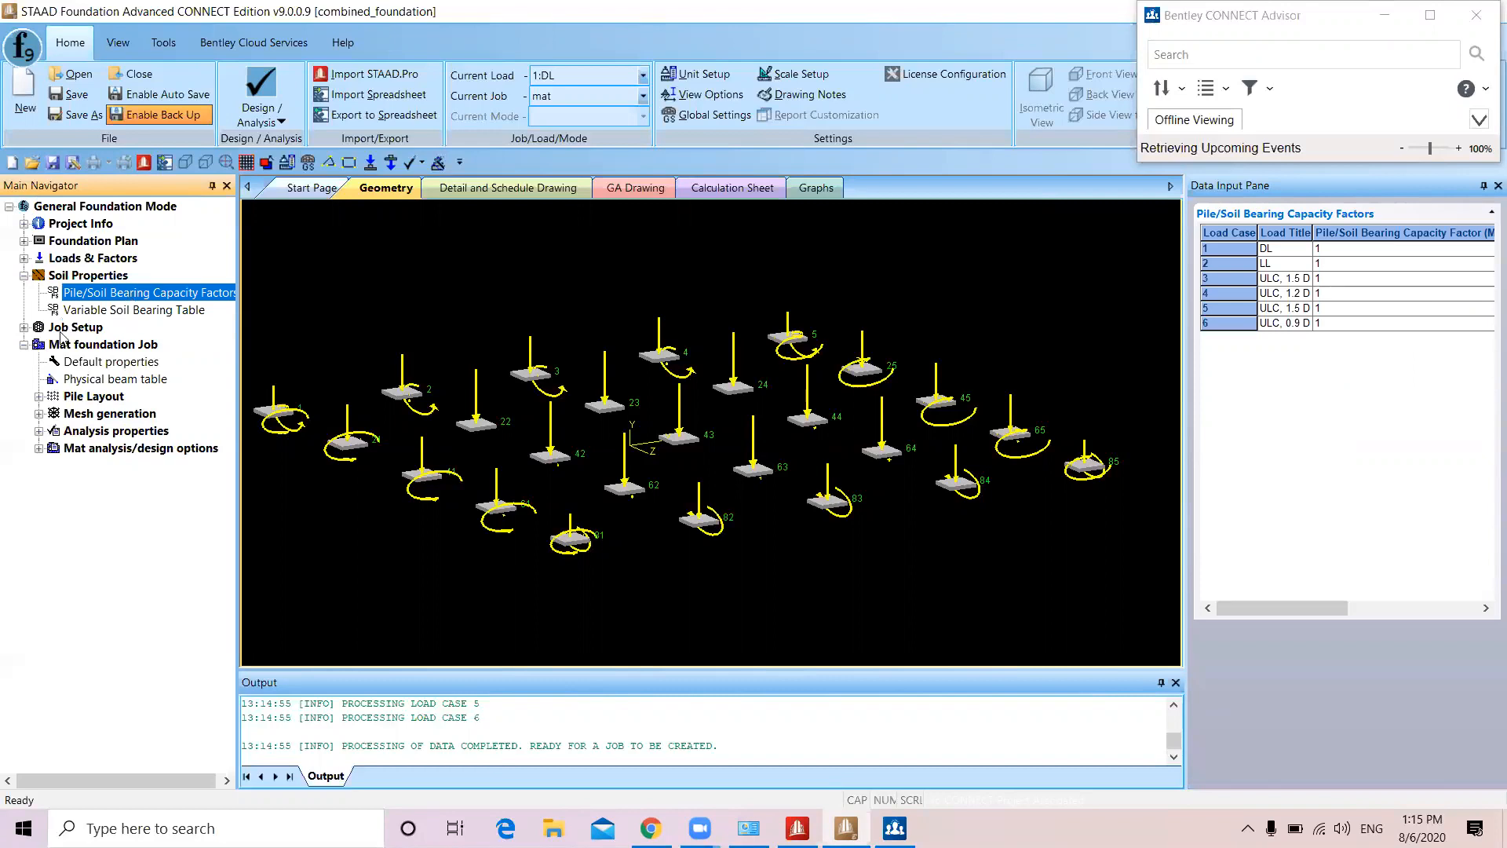
Start a rectangular meshing region with its top left corner at X -1 m and Z -1 m
{"action": "left_click", "coordinate": [39, 414]}
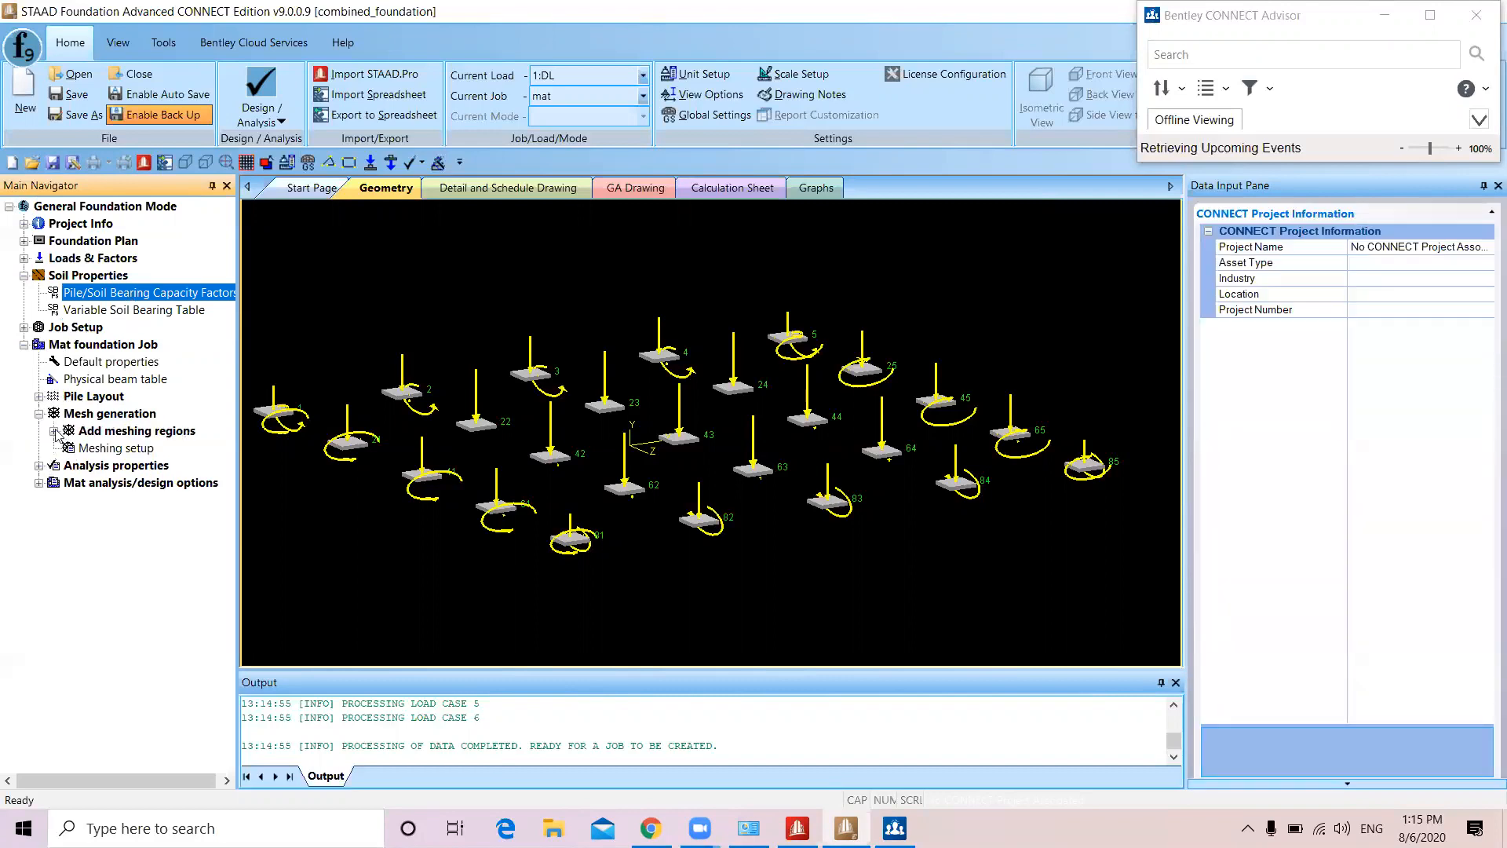
{"action": "left_click", "coordinate": [53, 431]}
{"action": "left_click", "coordinate": [130, 466]}
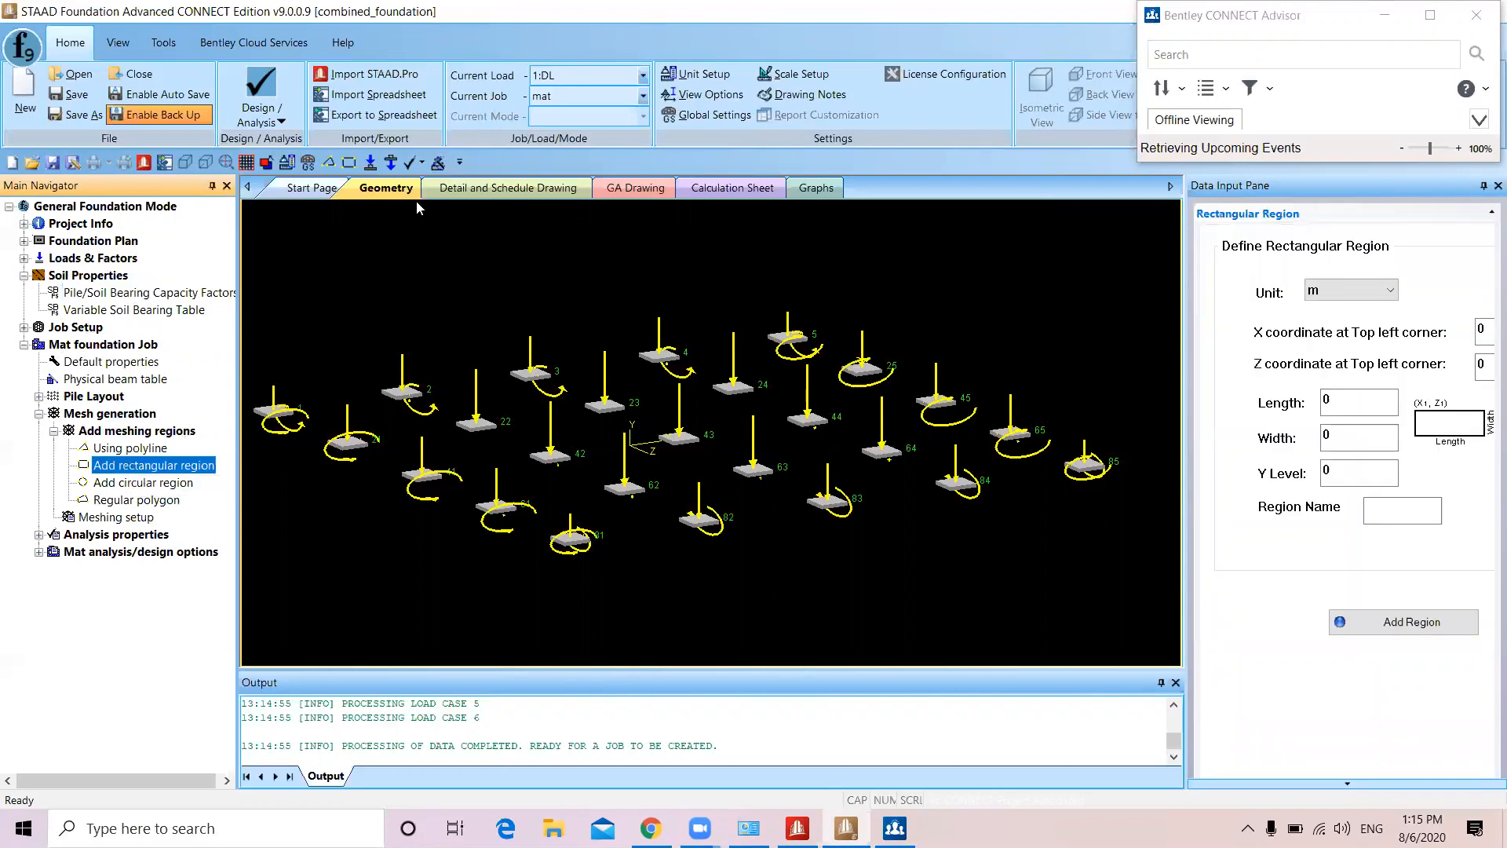
{"action": "left_click", "coordinate": [1482, 329]}
{"action": "left_click_drag", "start_coordinate": [1446, 334], "coordinate": [1395, 360]}
{"action": "type", "text": "-"}
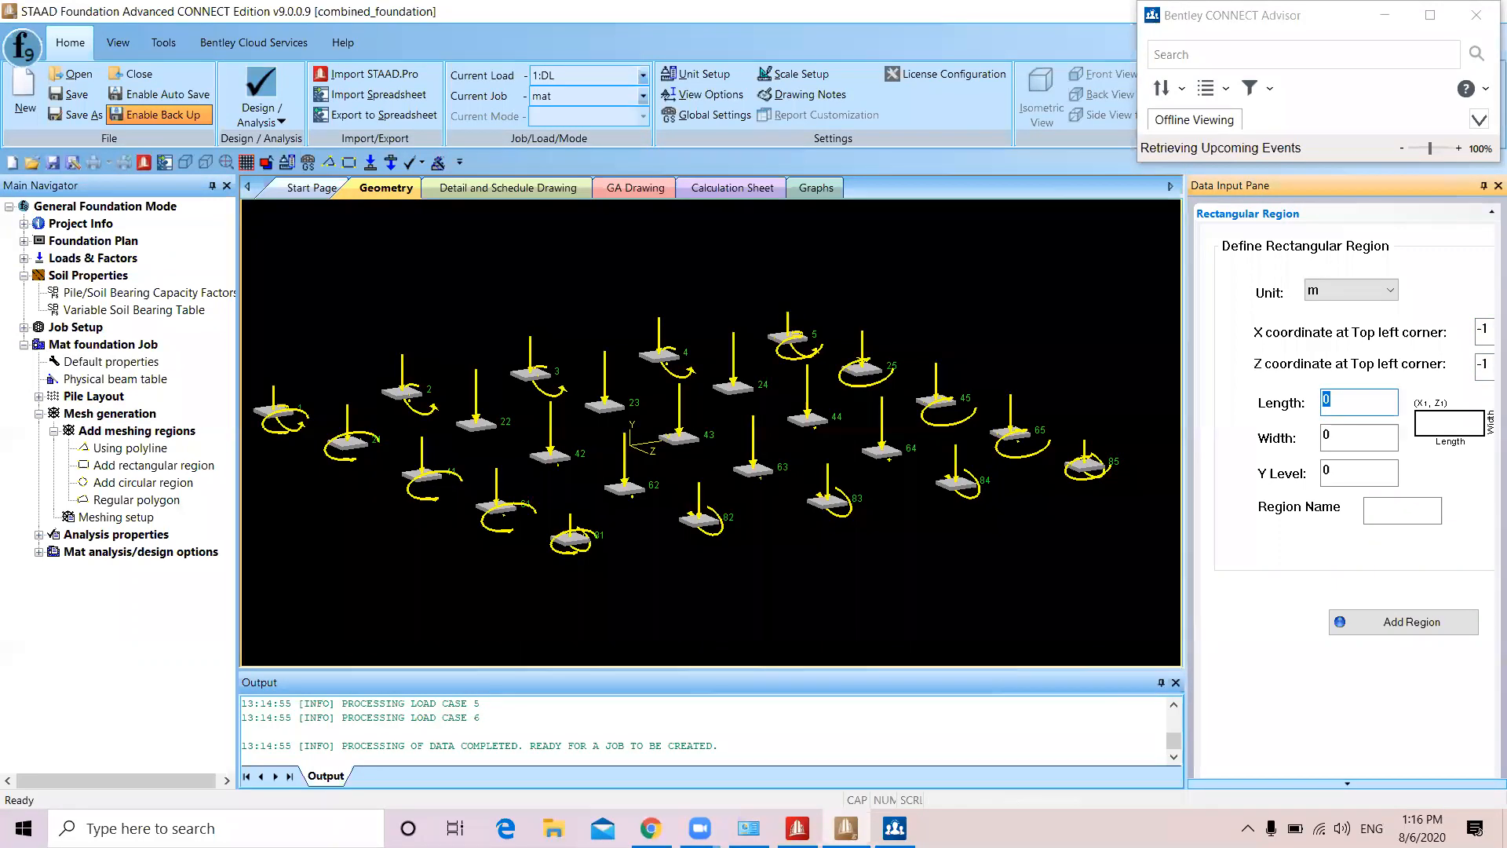
Set the region's length and width to 14 m and Y level to -1 m, name it j, and add it
{"action": "type", "text": "14"}
{"action": "key", "text": "Tab"}
{"action": "type", "text": "1"}
{"action": "key", "text": "Tab"}
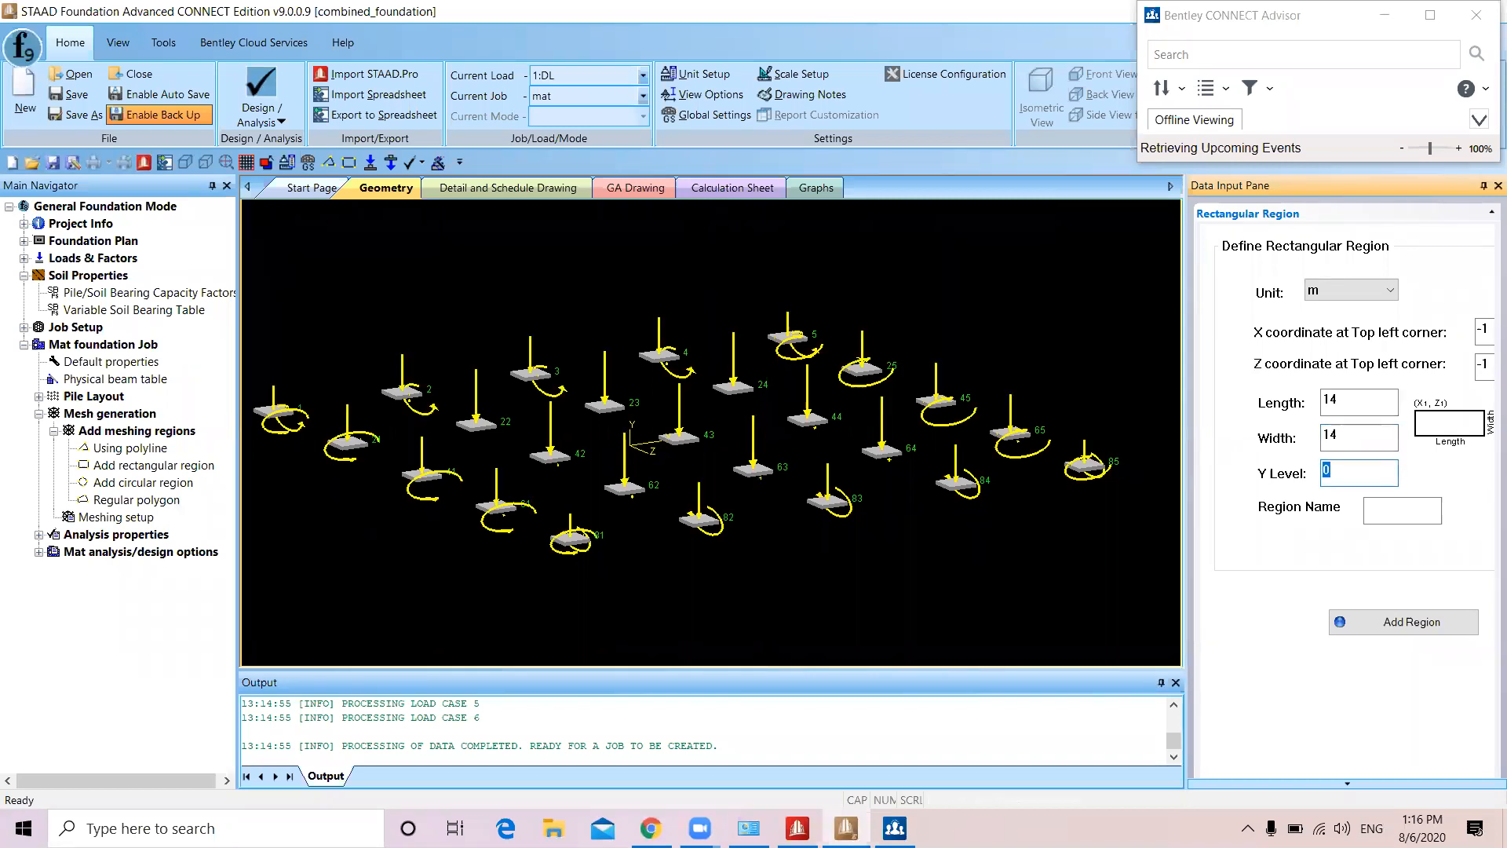
{"action": "key", "text": "Tab"}
{"action": "type", "text": "j"}
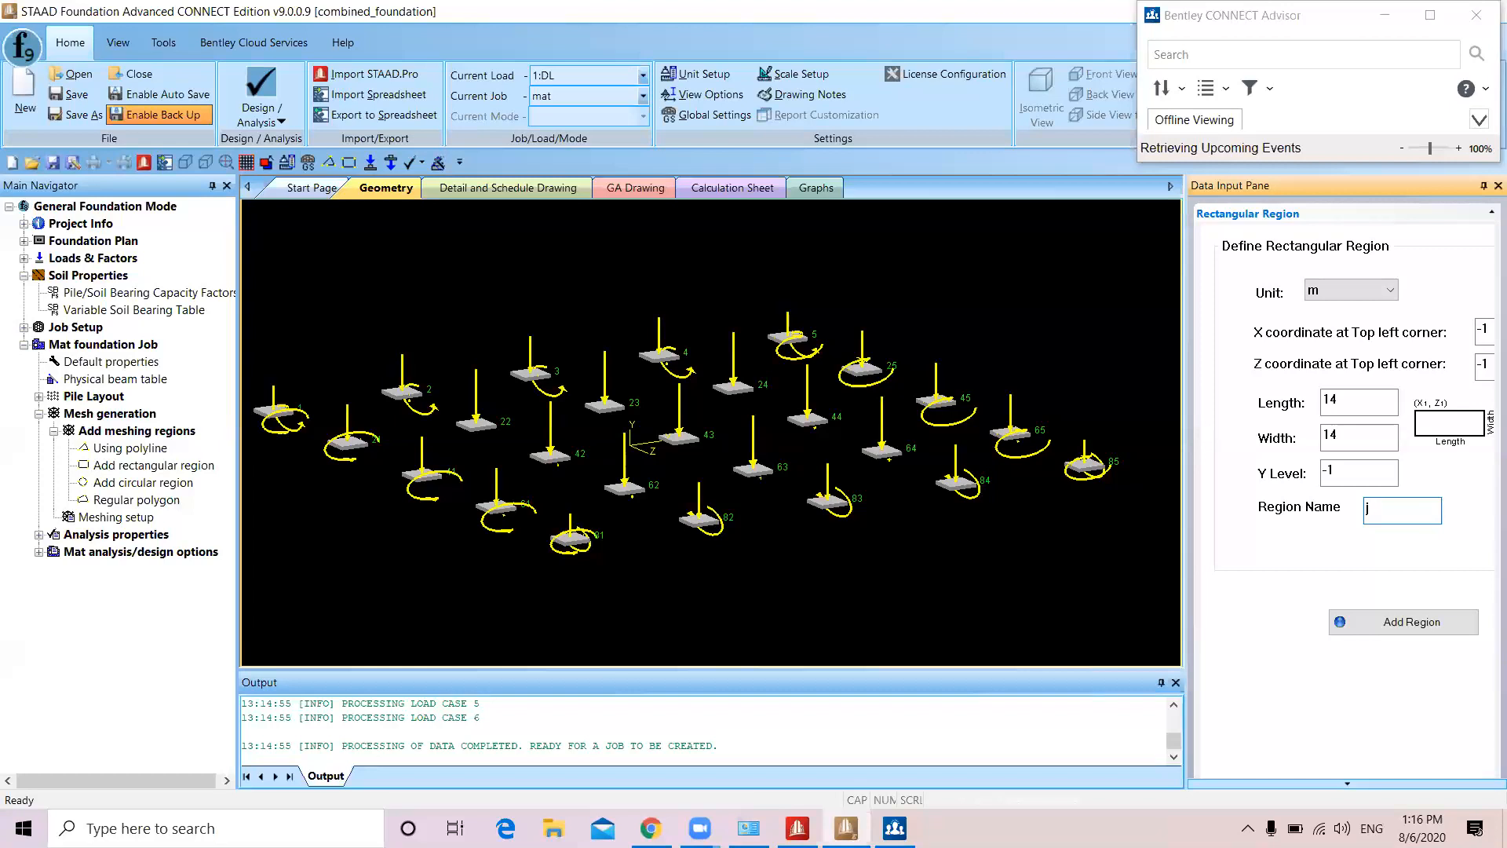
{"action": "left_click", "coordinate": [1405, 622]}
{"action": "left_click", "coordinate": [802, 542]}
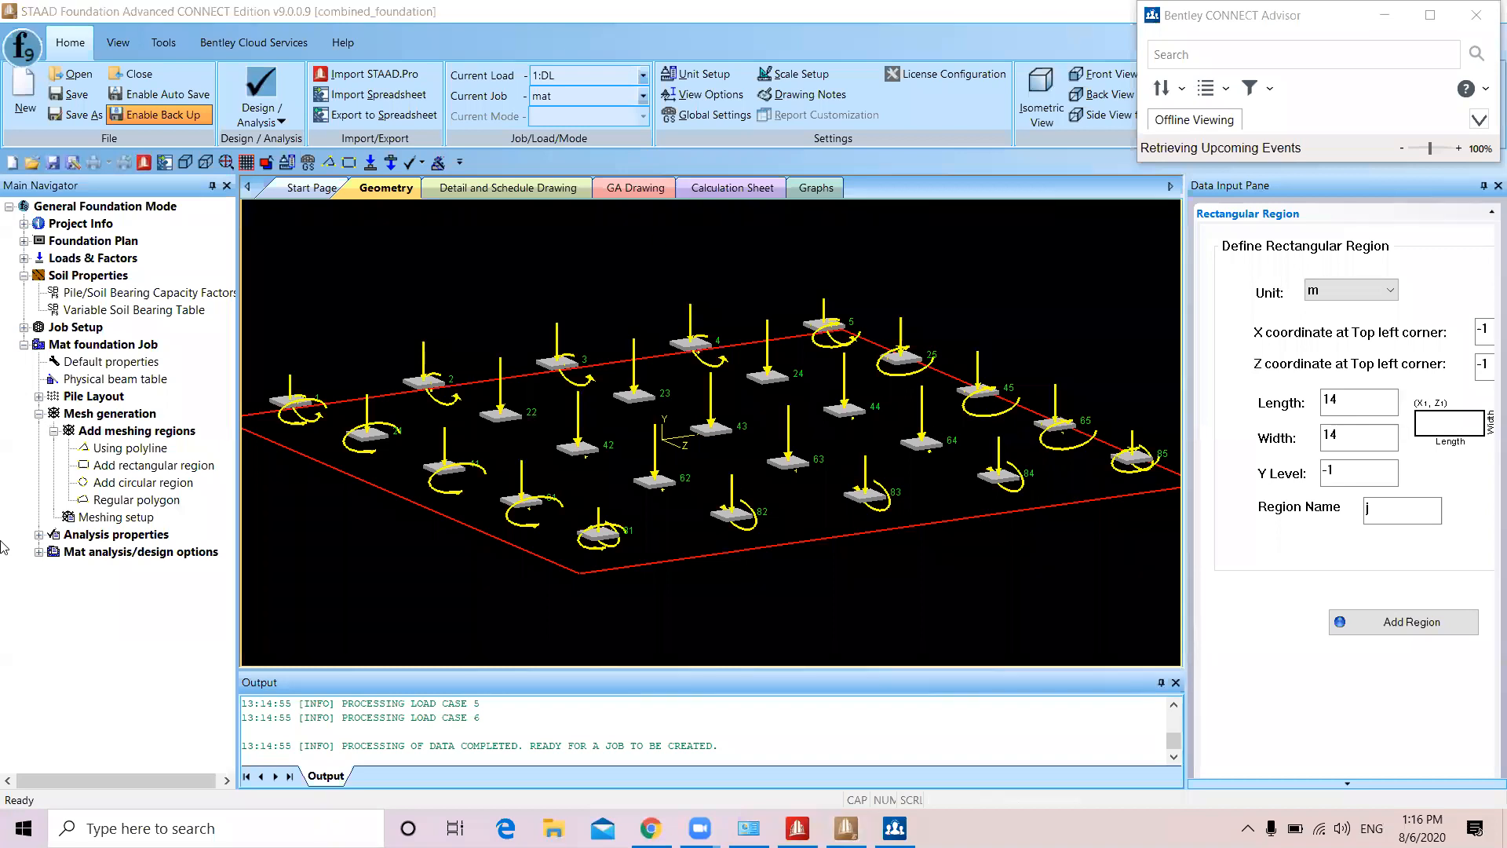
Add region j as a boundary in the meshing setup and enable optimization based on area
{"action": "left_click", "coordinate": [115, 518]}
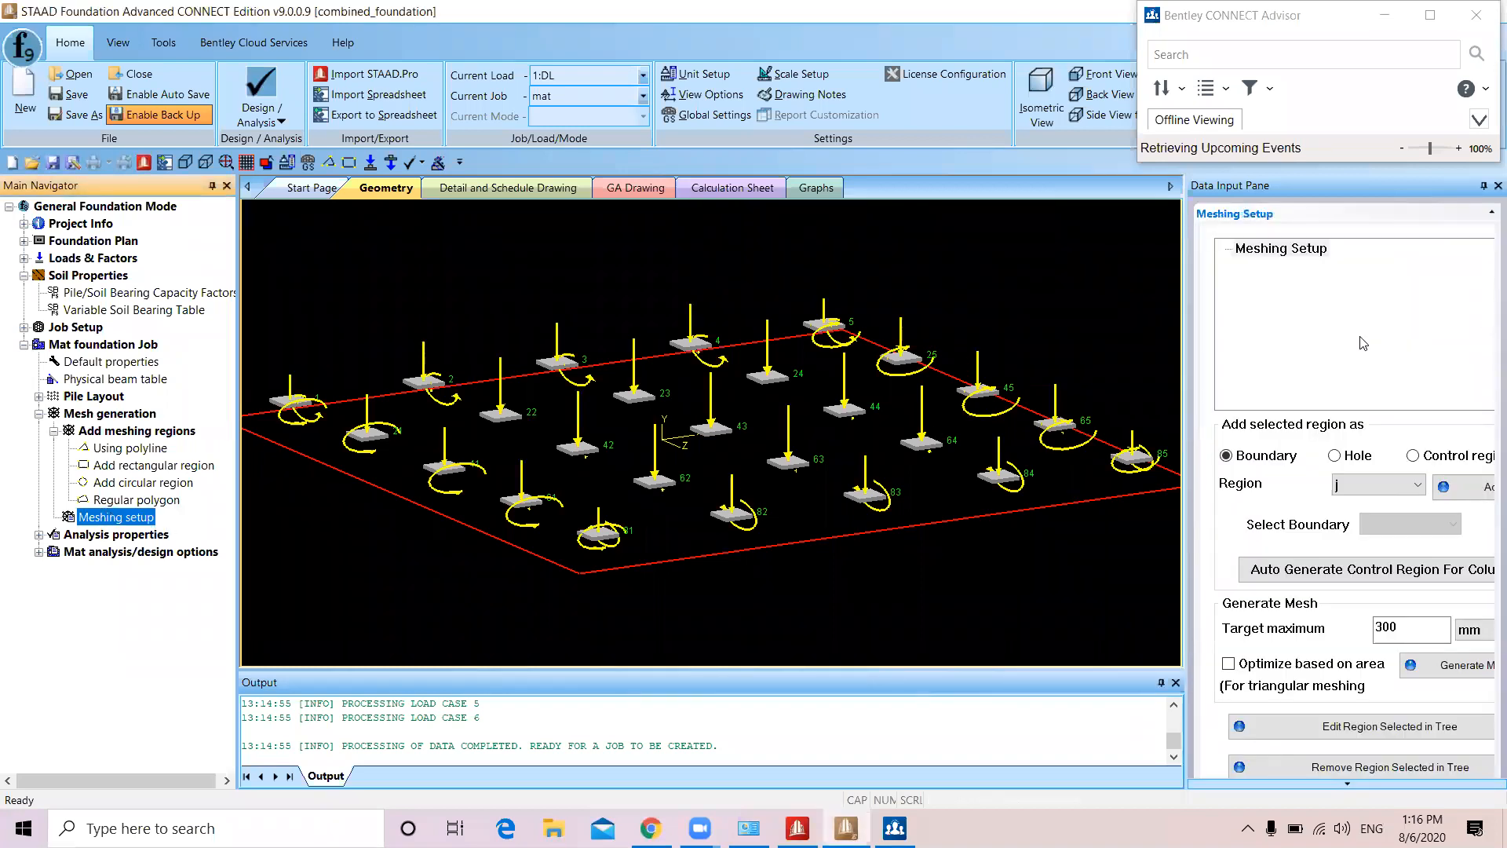
{"action": "left_click", "coordinate": [1465, 487]}
{"action": "left_click", "coordinate": [1251, 267]}
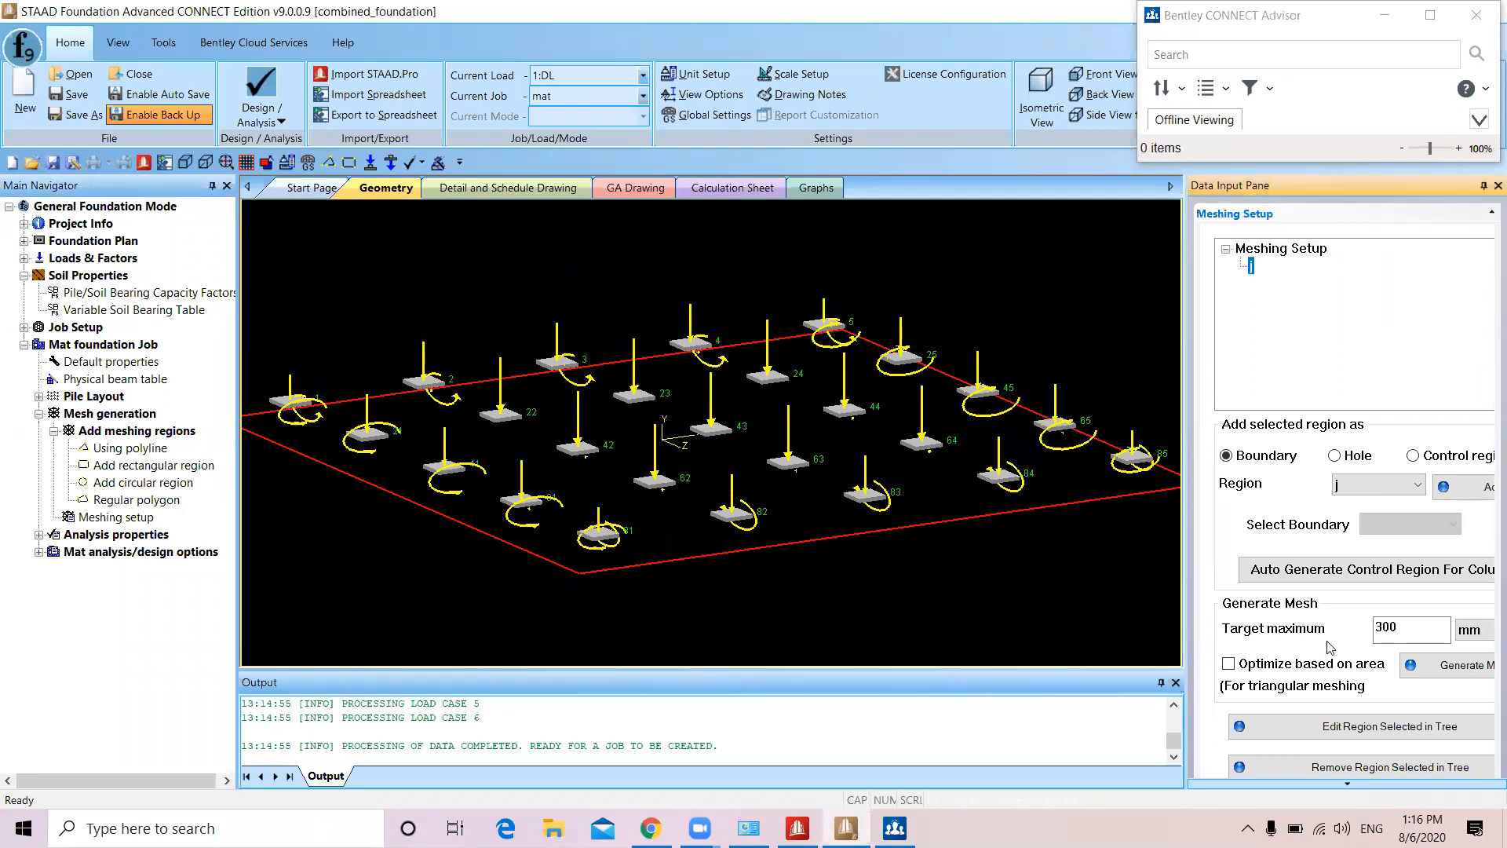
{"action": "left_click", "coordinate": [1227, 666]}
Try to generate the mesh for region j, dismissing the column plane warnings
{"action": "left_click", "coordinate": [1441, 669]}
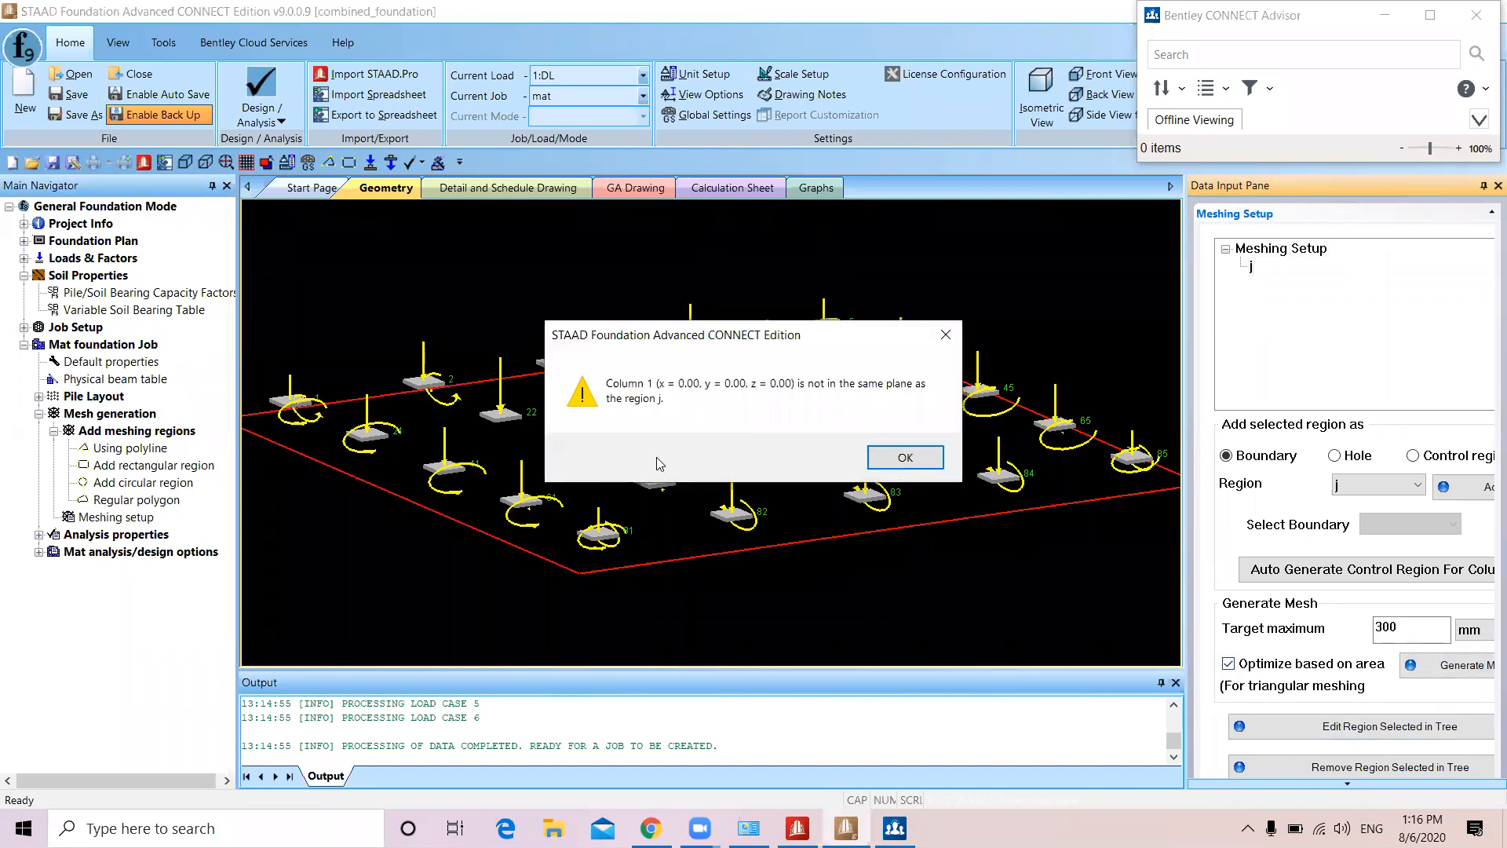
{"action": "left_click", "coordinate": [913, 459]}
{"action": "left_click", "coordinate": [910, 459]}
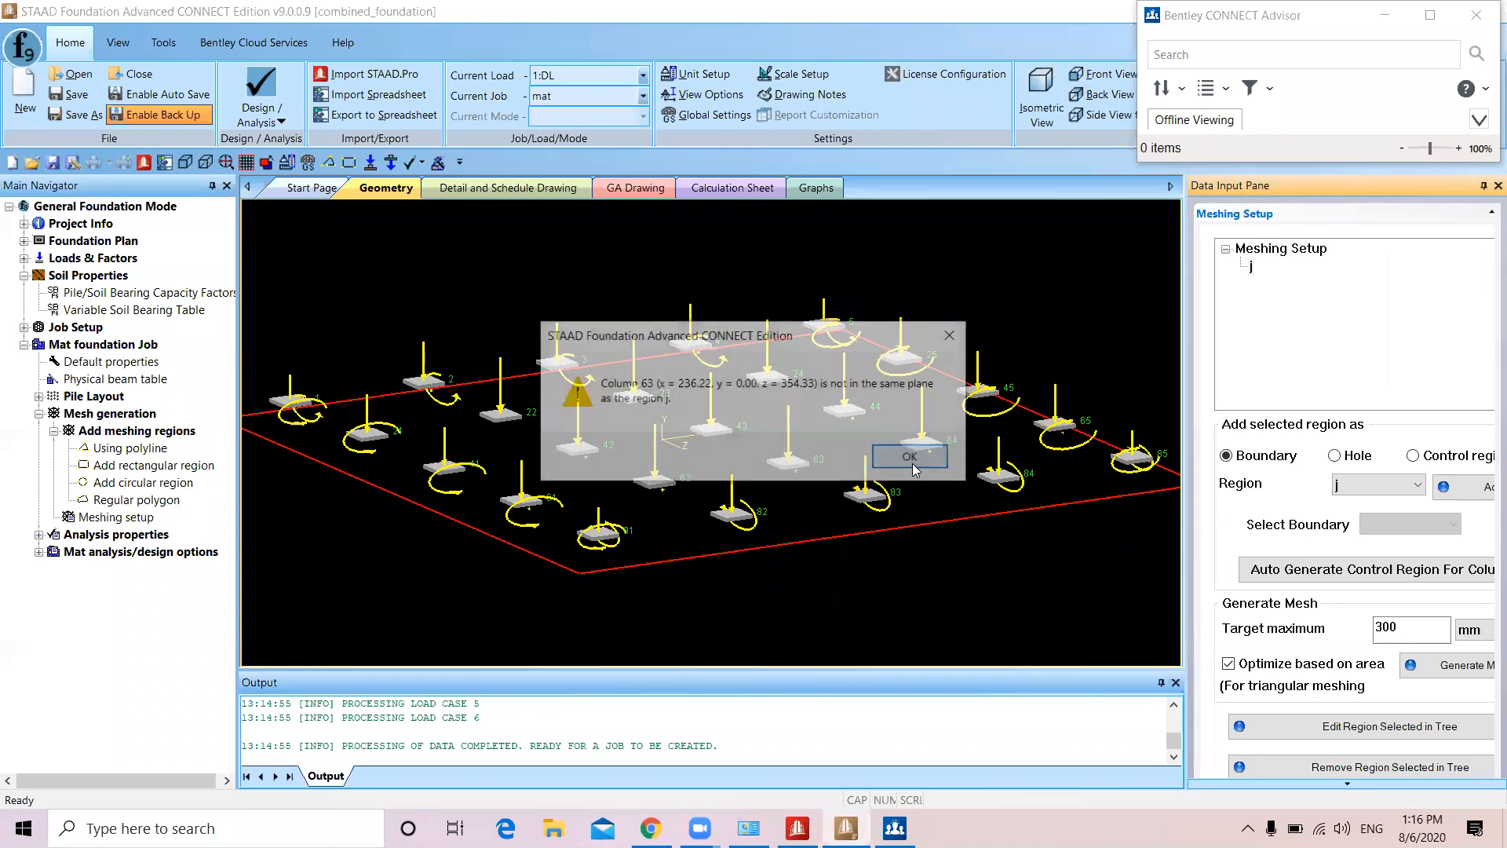
{"action": "left_click", "coordinate": [911, 459]}
{"action": "left_click", "coordinate": [911, 460]}
{"action": "left_click", "coordinate": [911, 459]}
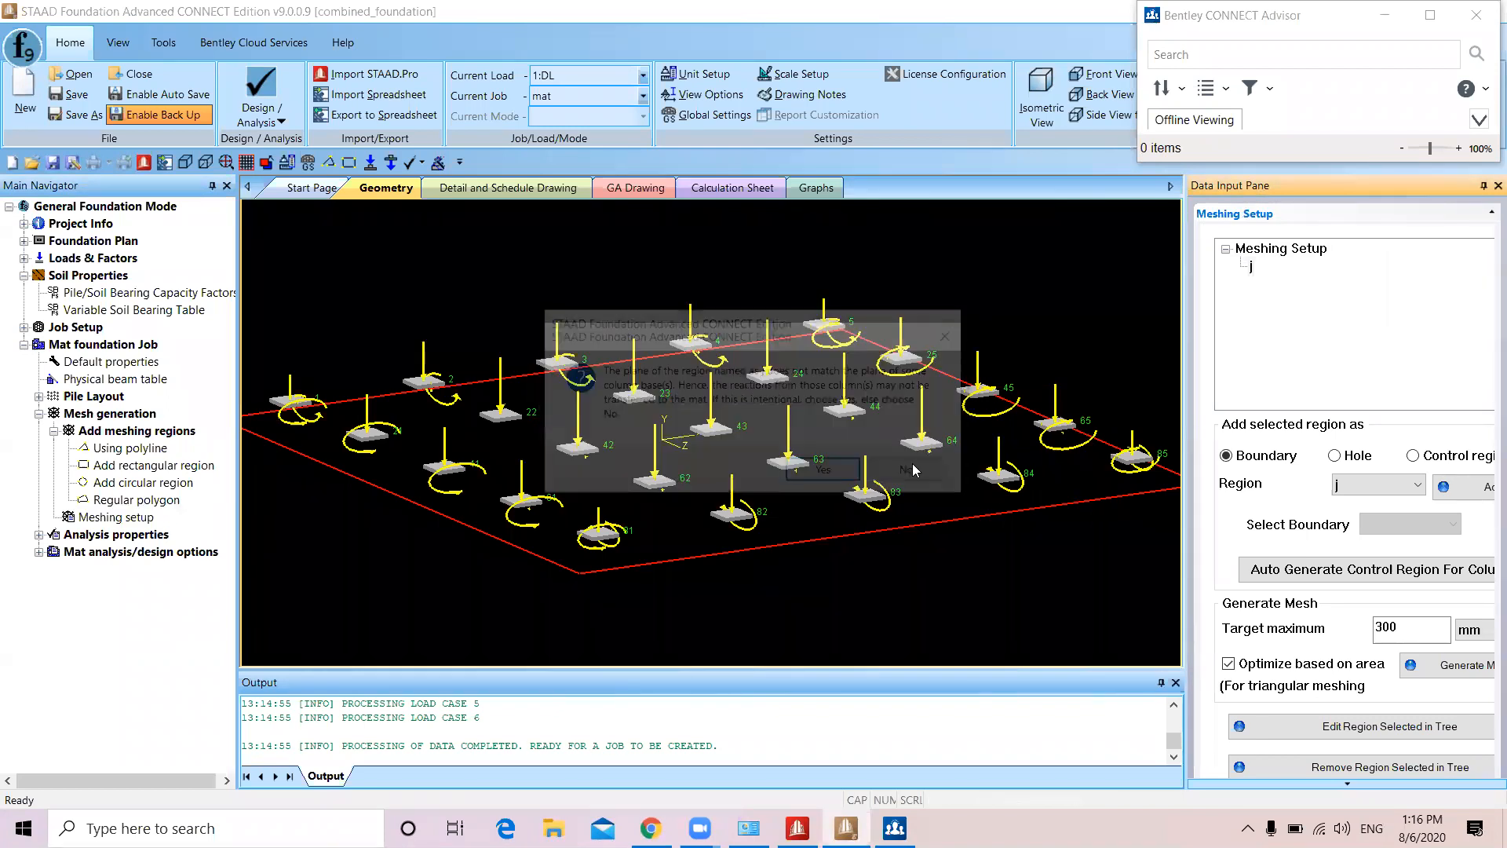
{"action": "left_click", "coordinate": [936, 524]}
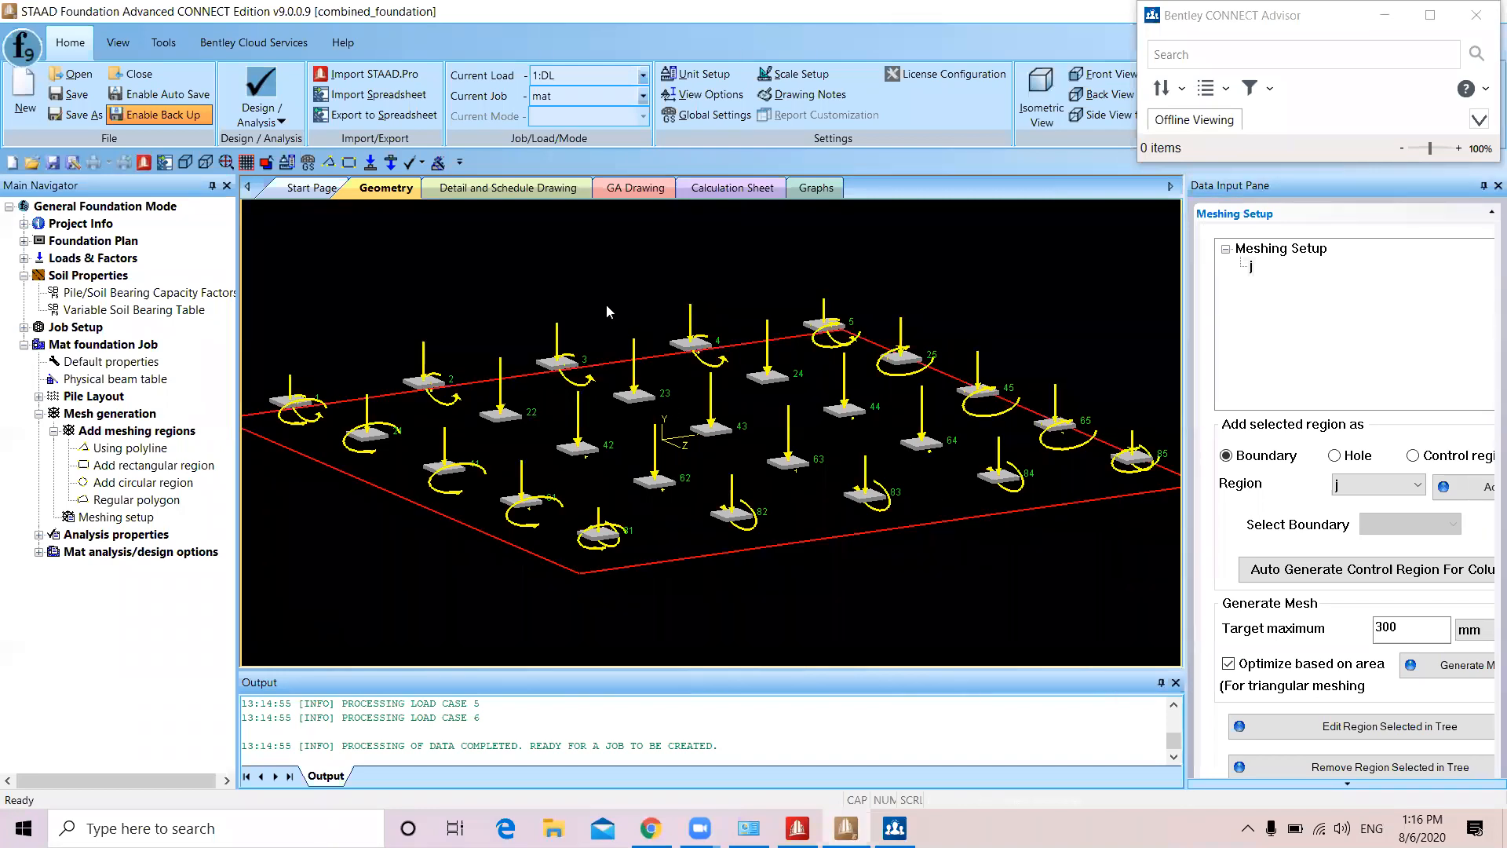
Start mesh generation for region j from the top view, dismiss the column plane warnings and accept the plane mismatch
{"action": "left_click", "coordinate": [117, 43]}
{"action": "left_click", "coordinate": [233, 94]}
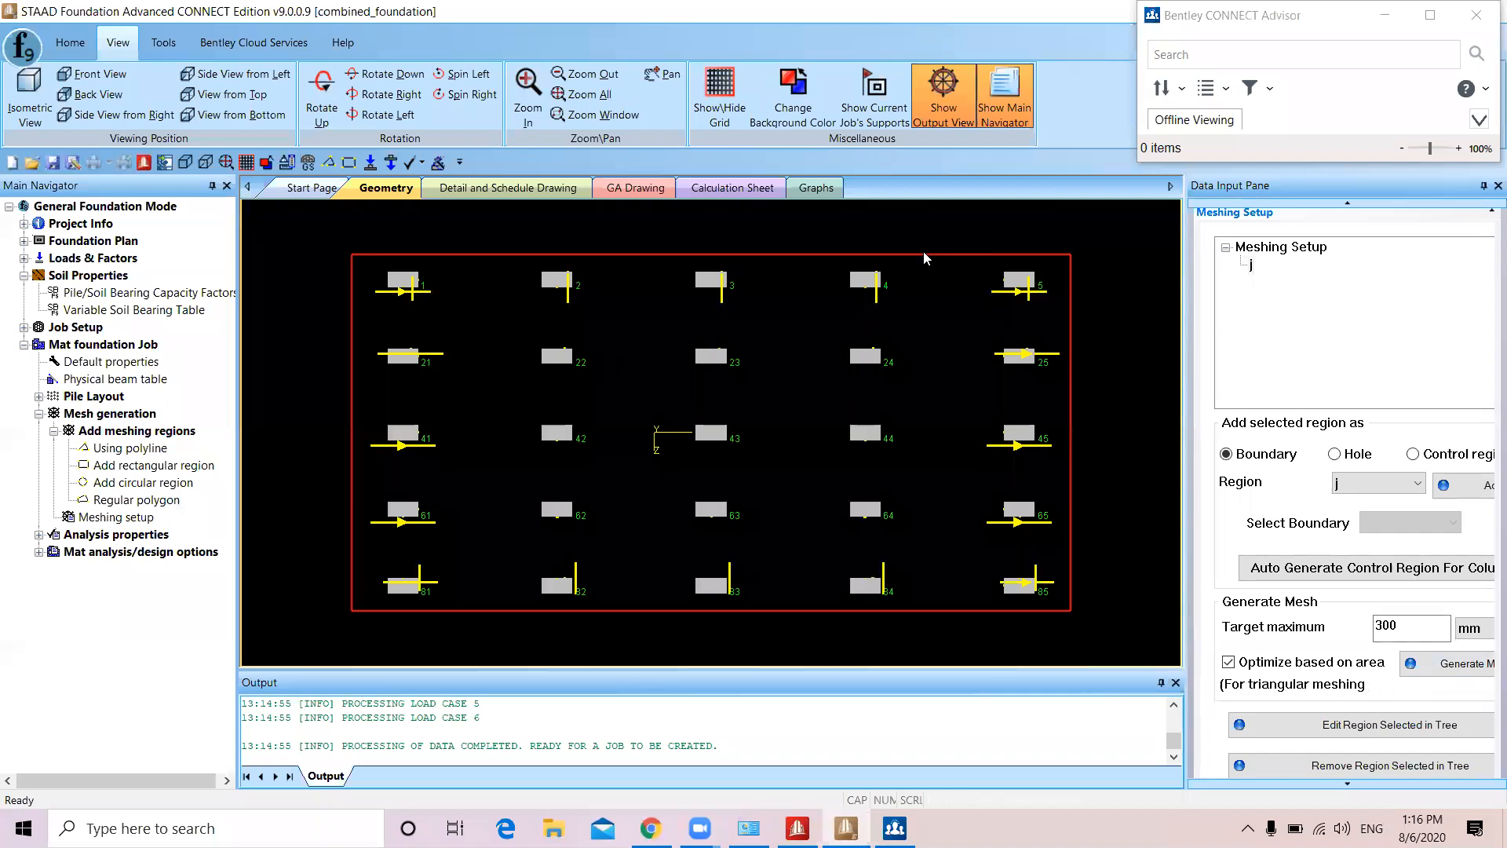
{"action": "left_click", "coordinate": [1451, 666]}
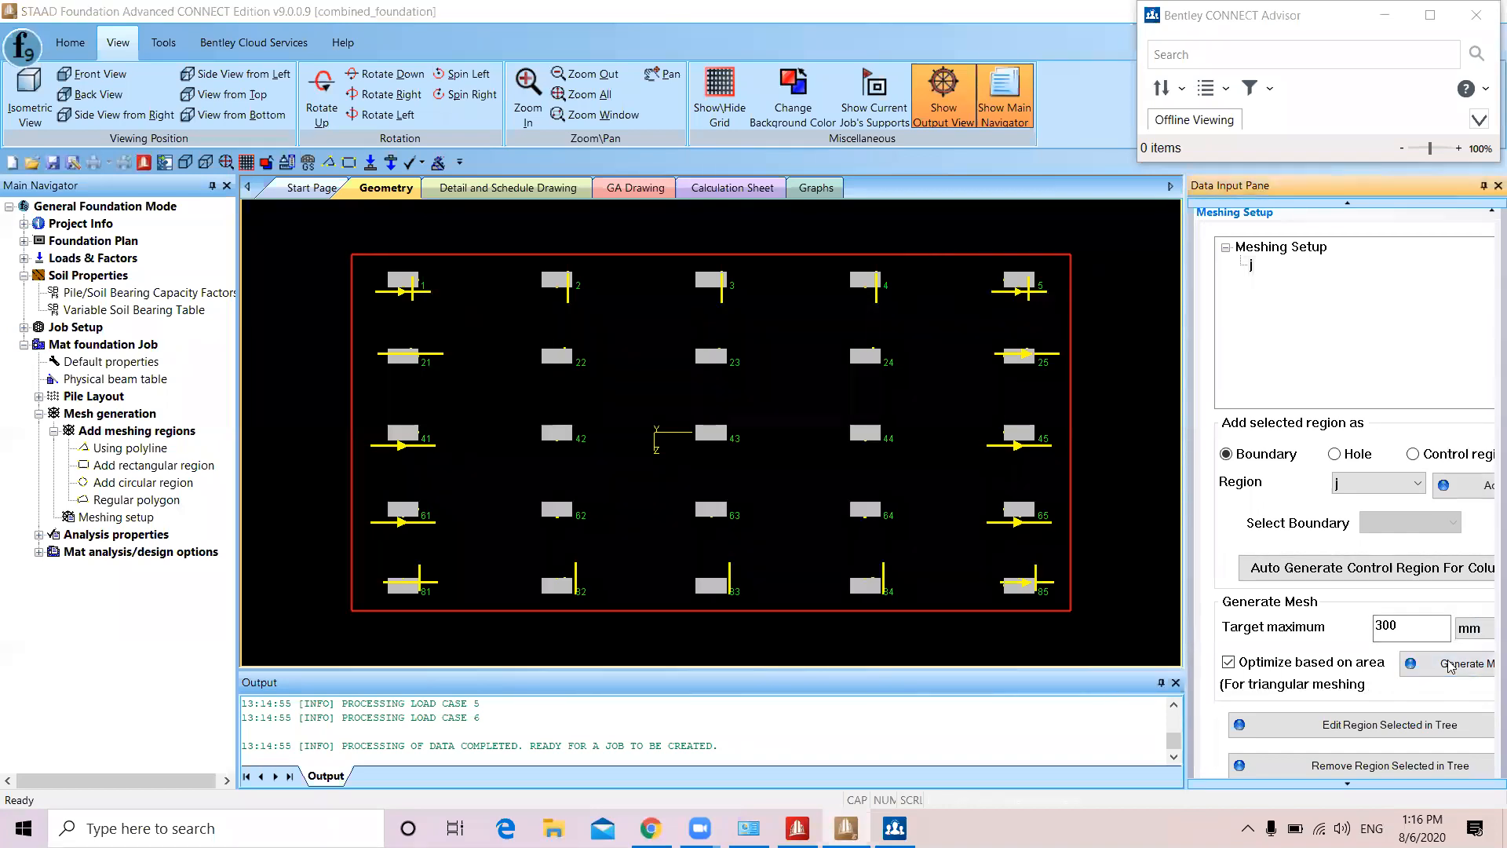
{"action": "left_click", "coordinate": [893, 461]}
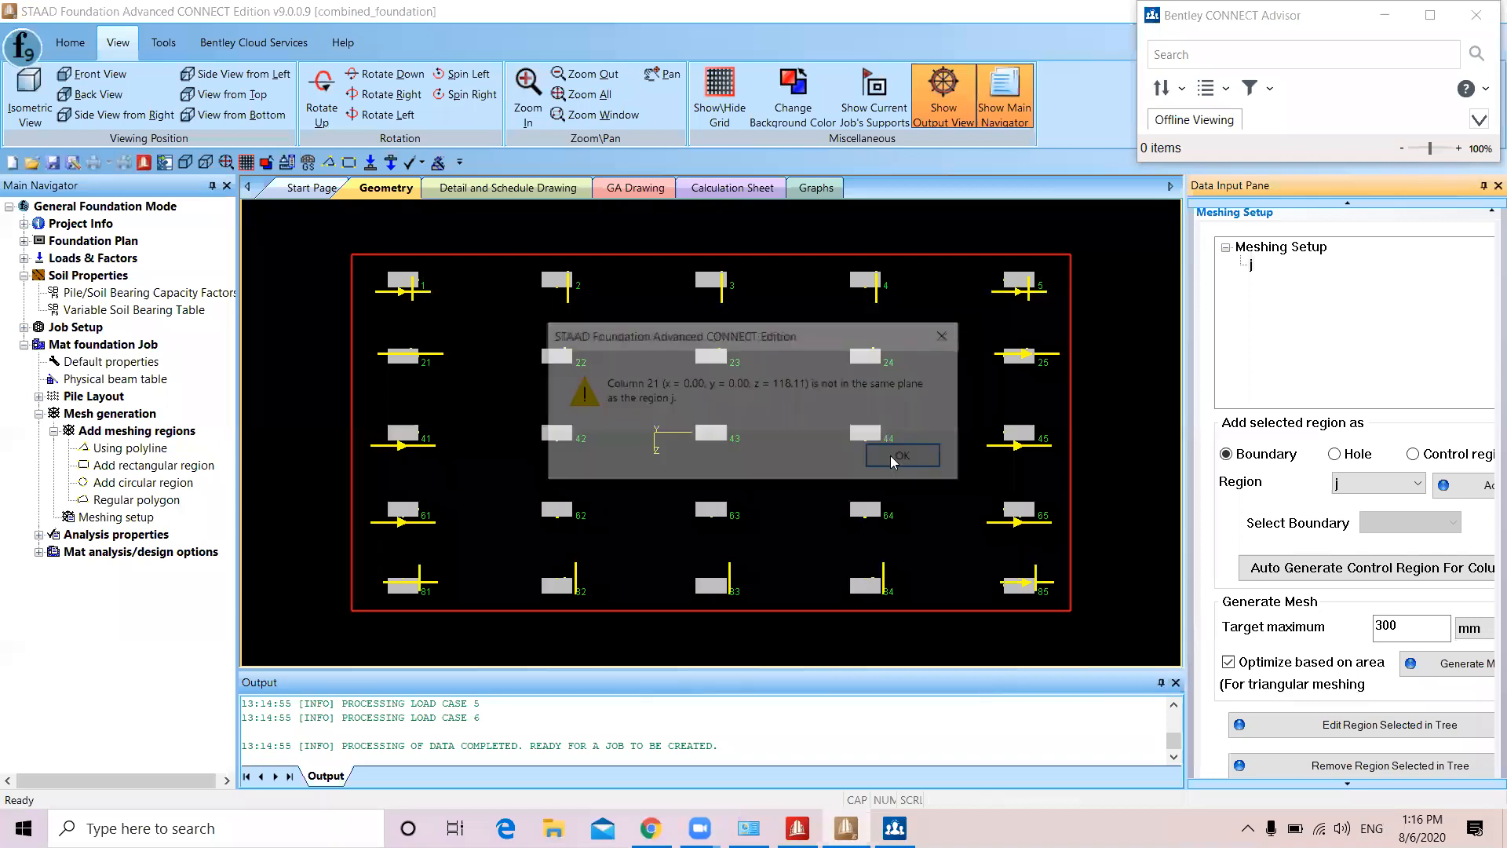
{"action": "left_click", "coordinate": [892, 457]}
{"action": "left_click", "coordinate": [893, 459]}
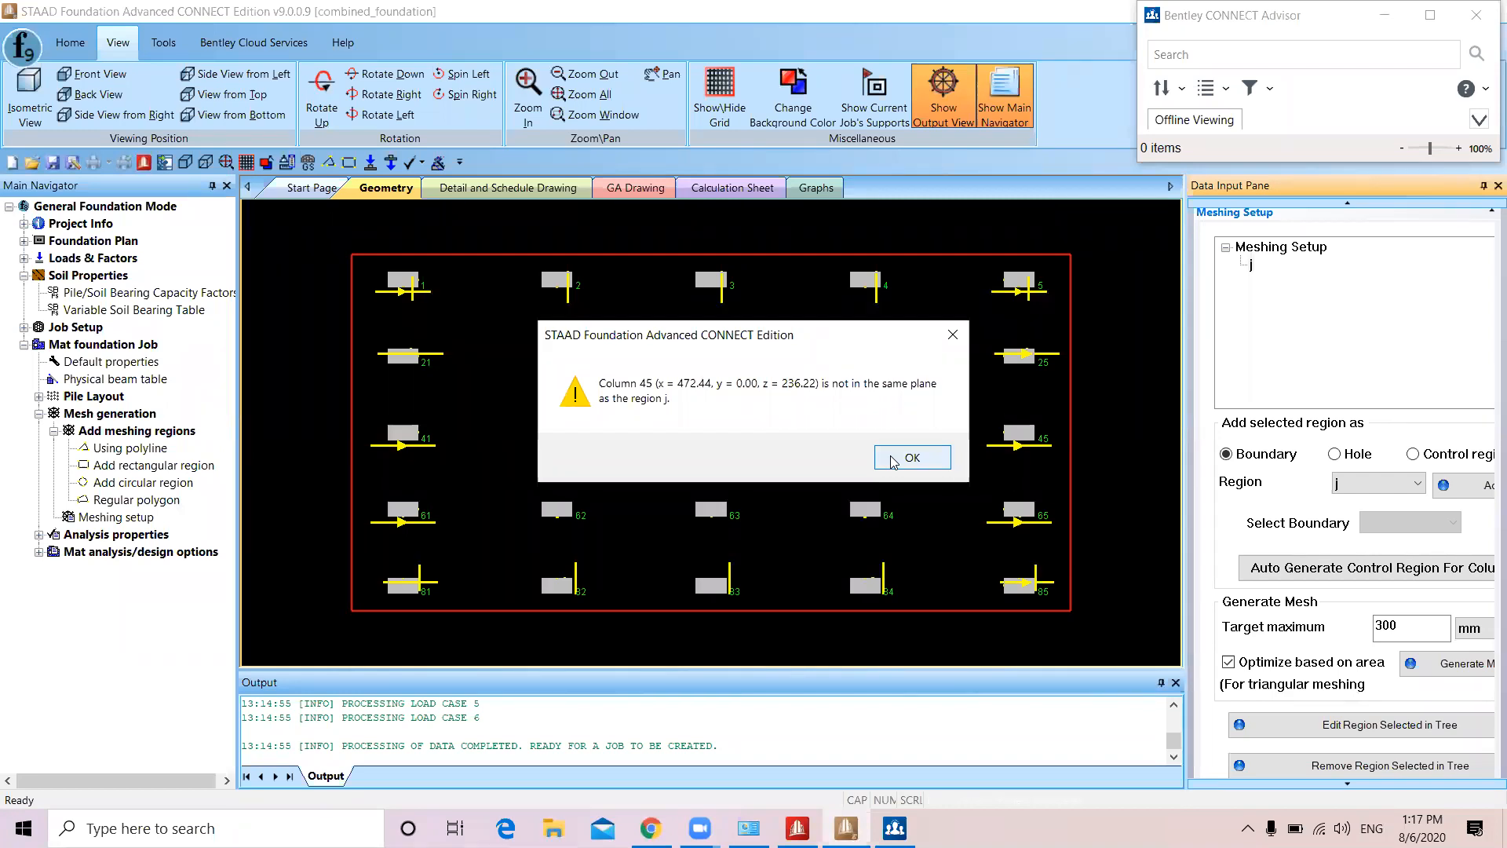
{"action": "left_click", "coordinate": [893, 461]}
{"action": "left_click", "coordinate": [893, 459]}
{"action": "left_click", "coordinate": [893, 458]}
{"action": "left_click", "coordinate": [893, 459]}
{"action": "left_click", "coordinate": [892, 460]}
{"action": "left_click", "coordinate": [892, 460]}
{"action": "left_click", "coordinate": [892, 460]}
{"action": "left_click", "coordinate": [892, 460]}
{"action": "left_click", "coordinate": [890, 457]}
{"action": "left_click", "coordinate": [891, 457]}
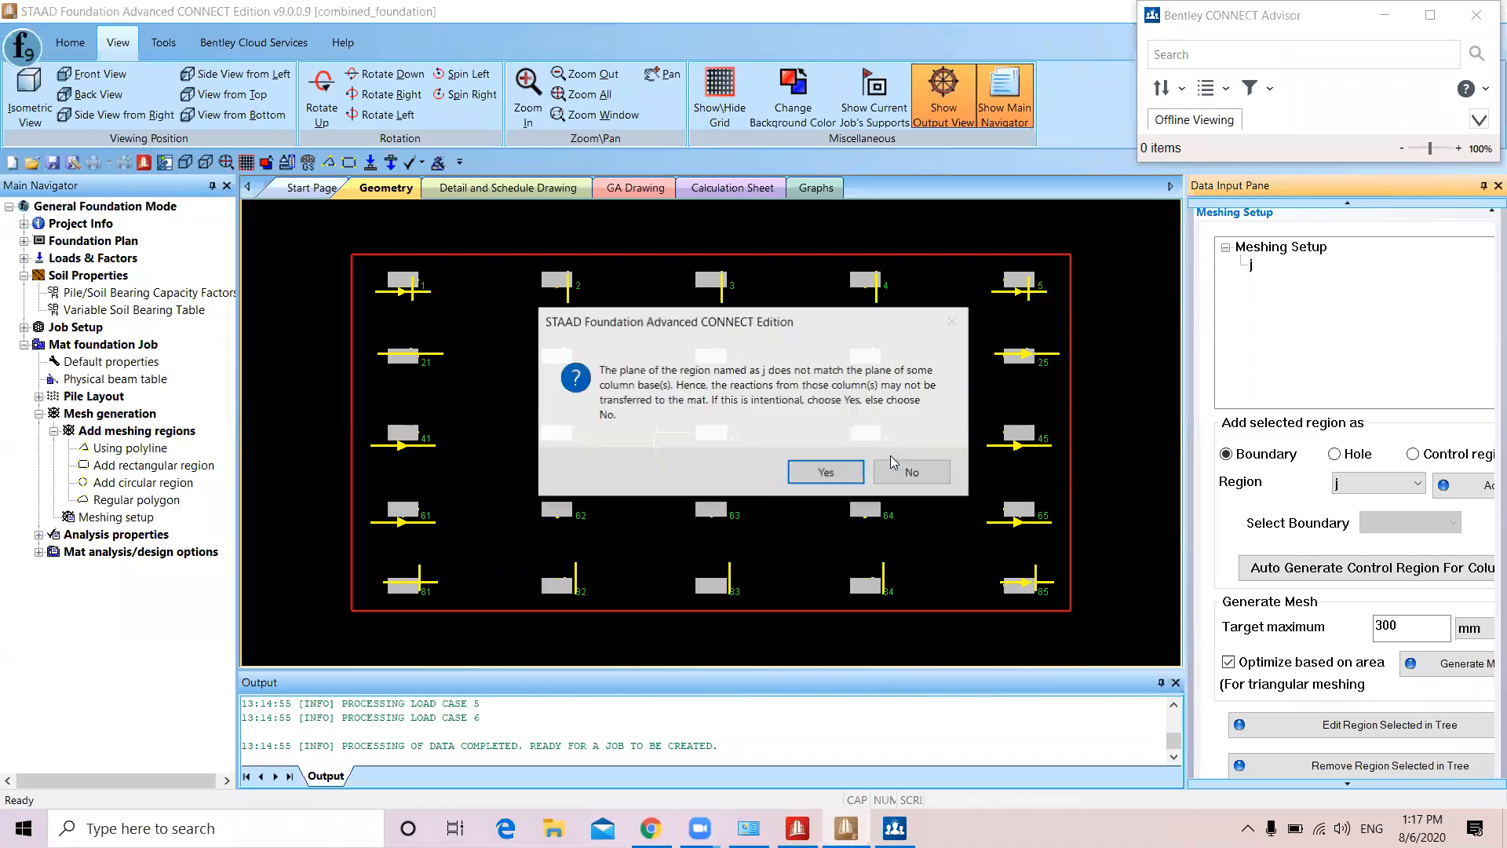
{"action": "left_click", "coordinate": [828, 473]}
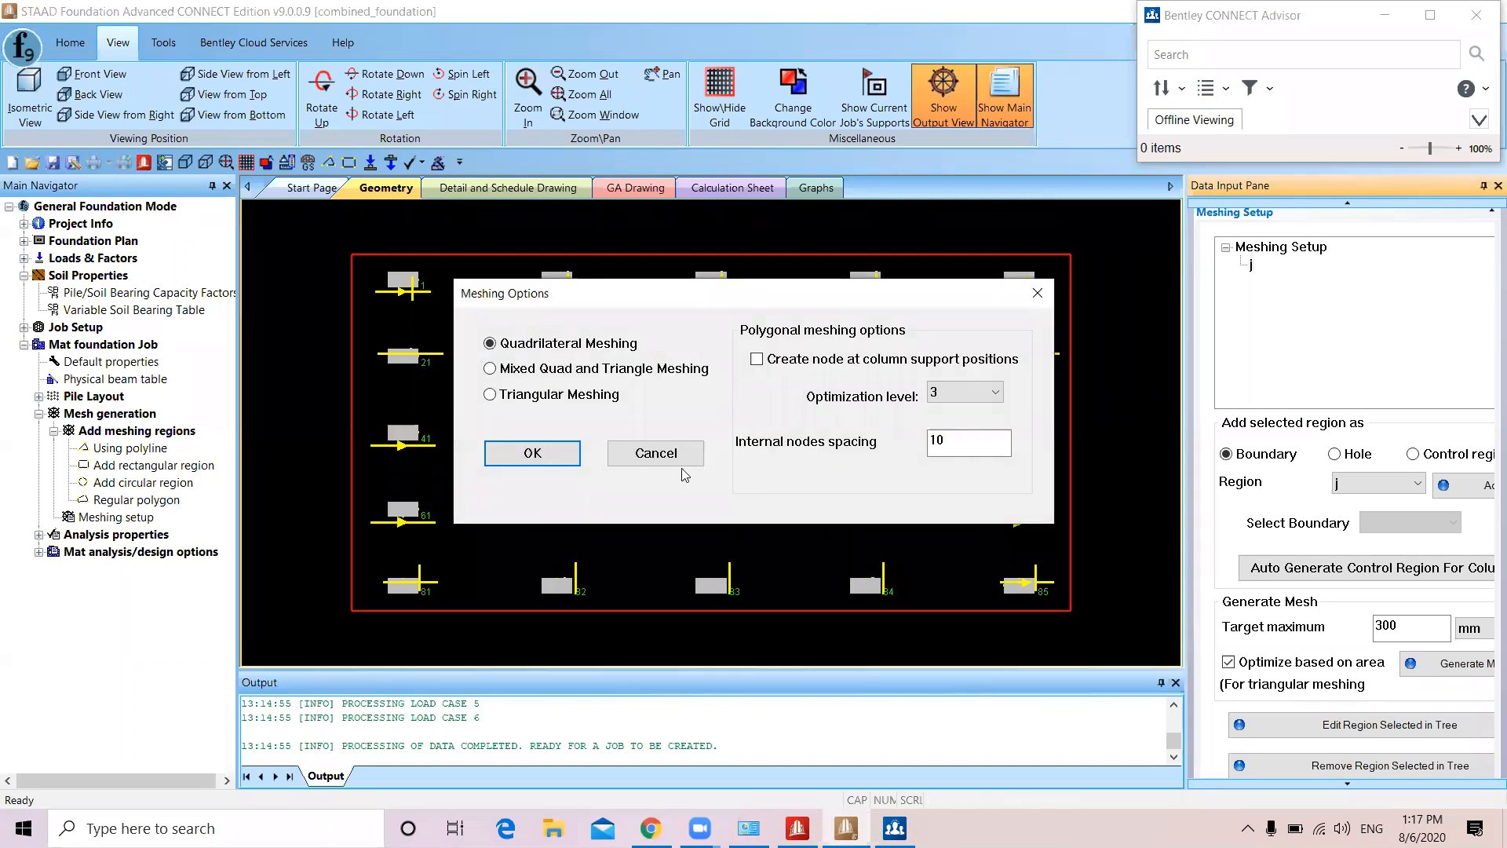
Generate the mat mesh with mixed quad and triangle meshing and nodes created at column support positions
{"action": "left_click", "coordinate": [503, 373]}
{"action": "left_click", "coordinate": [802, 360]}
{"action": "left_click", "coordinate": [946, 395]}
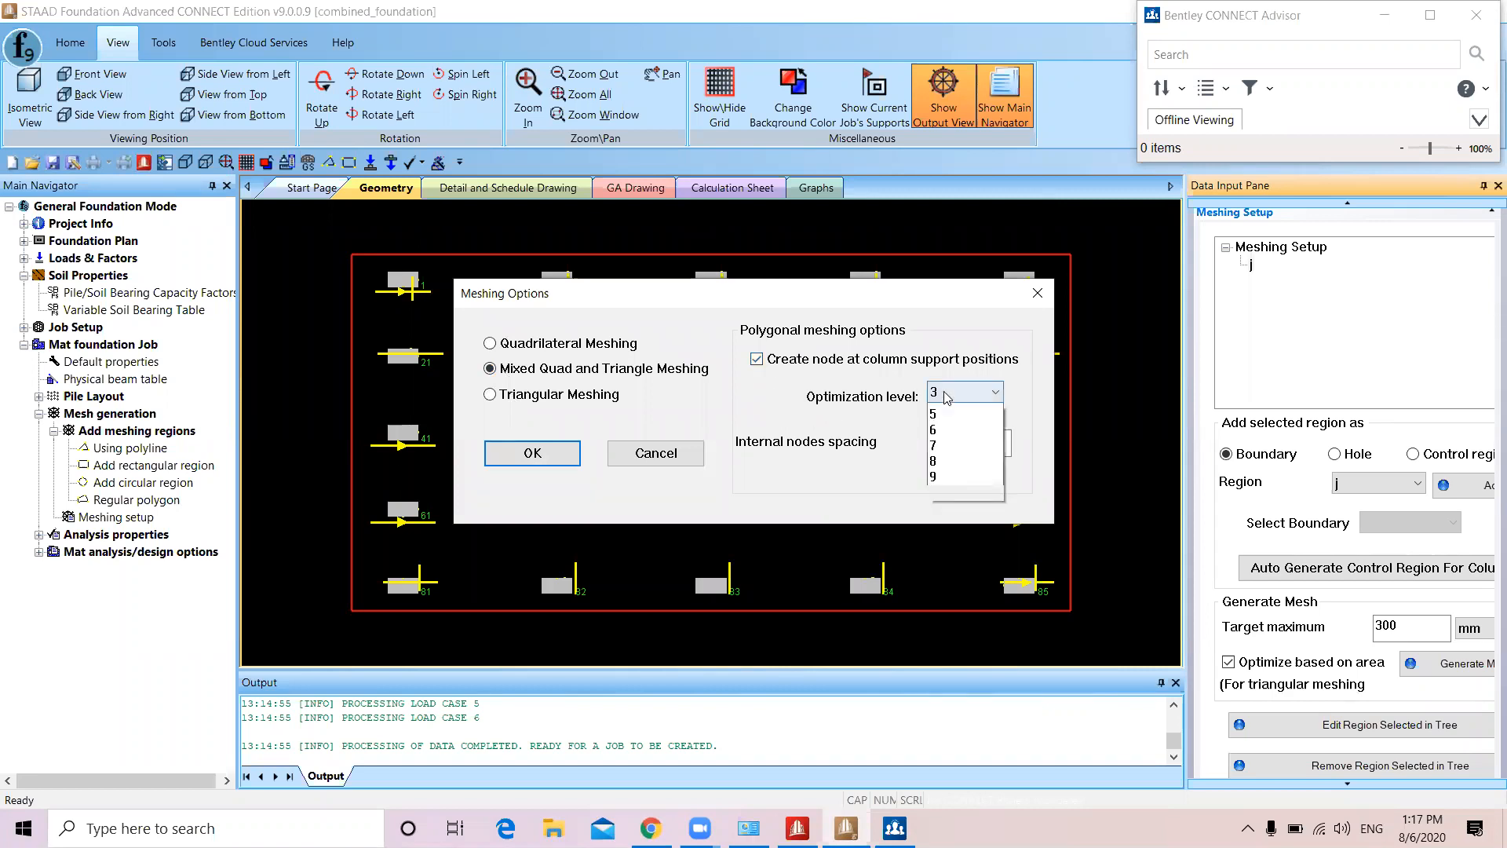
{"action": "left_click", "coordinate": [911, 407]}
{"action": "left_click", "coordinate": [577, 455]}
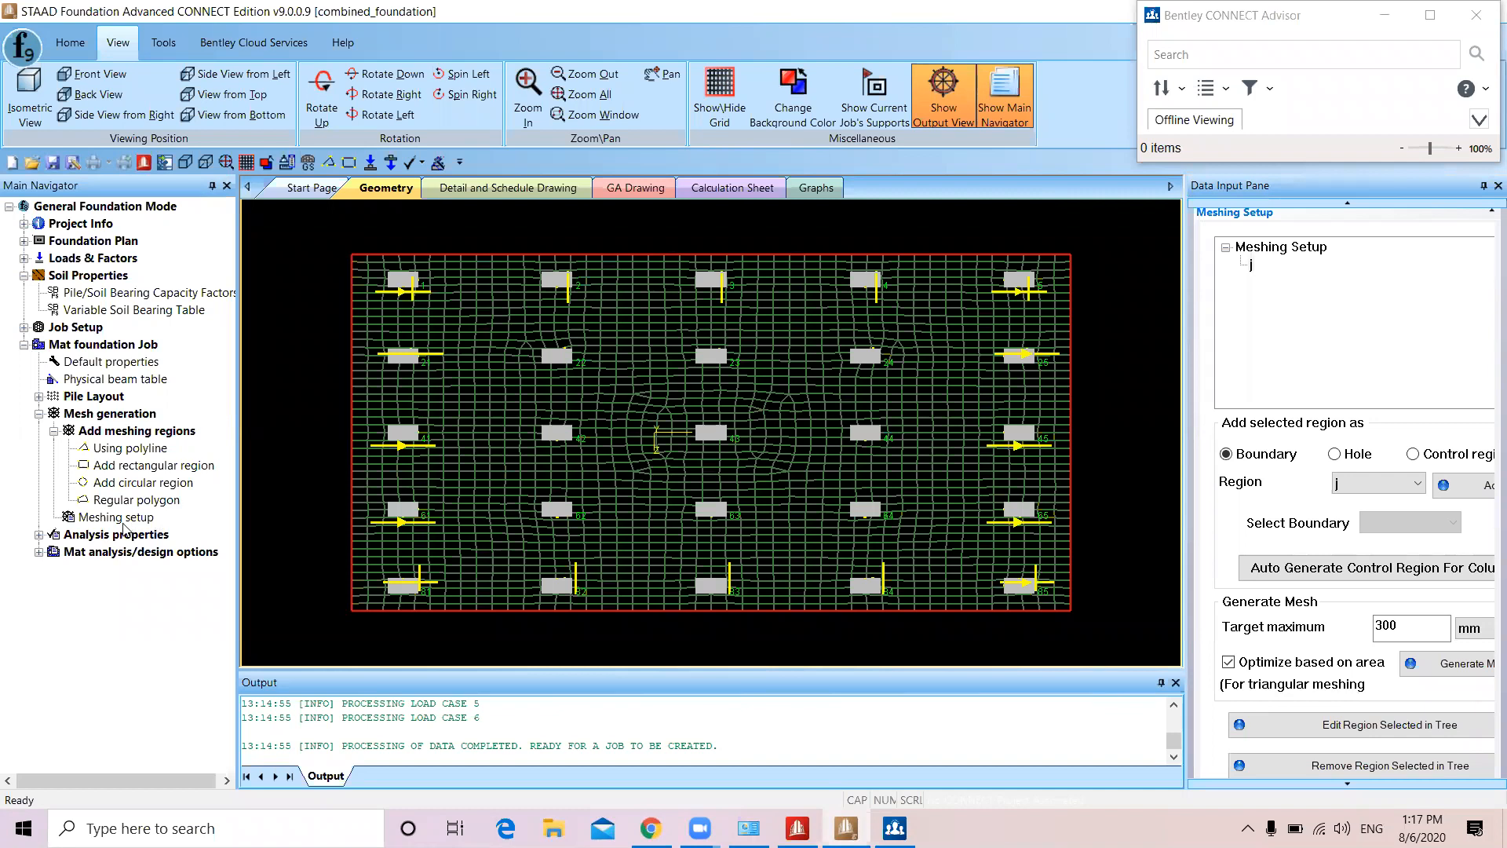
Set region j's subgrade modulus to 10 kN/m2/m in the soil properties, keeping its soil spring enabled
{"action": "left_click", "coordinate": [39, 537]}
{"action": "left_click", "coordinate": [118, 570]}
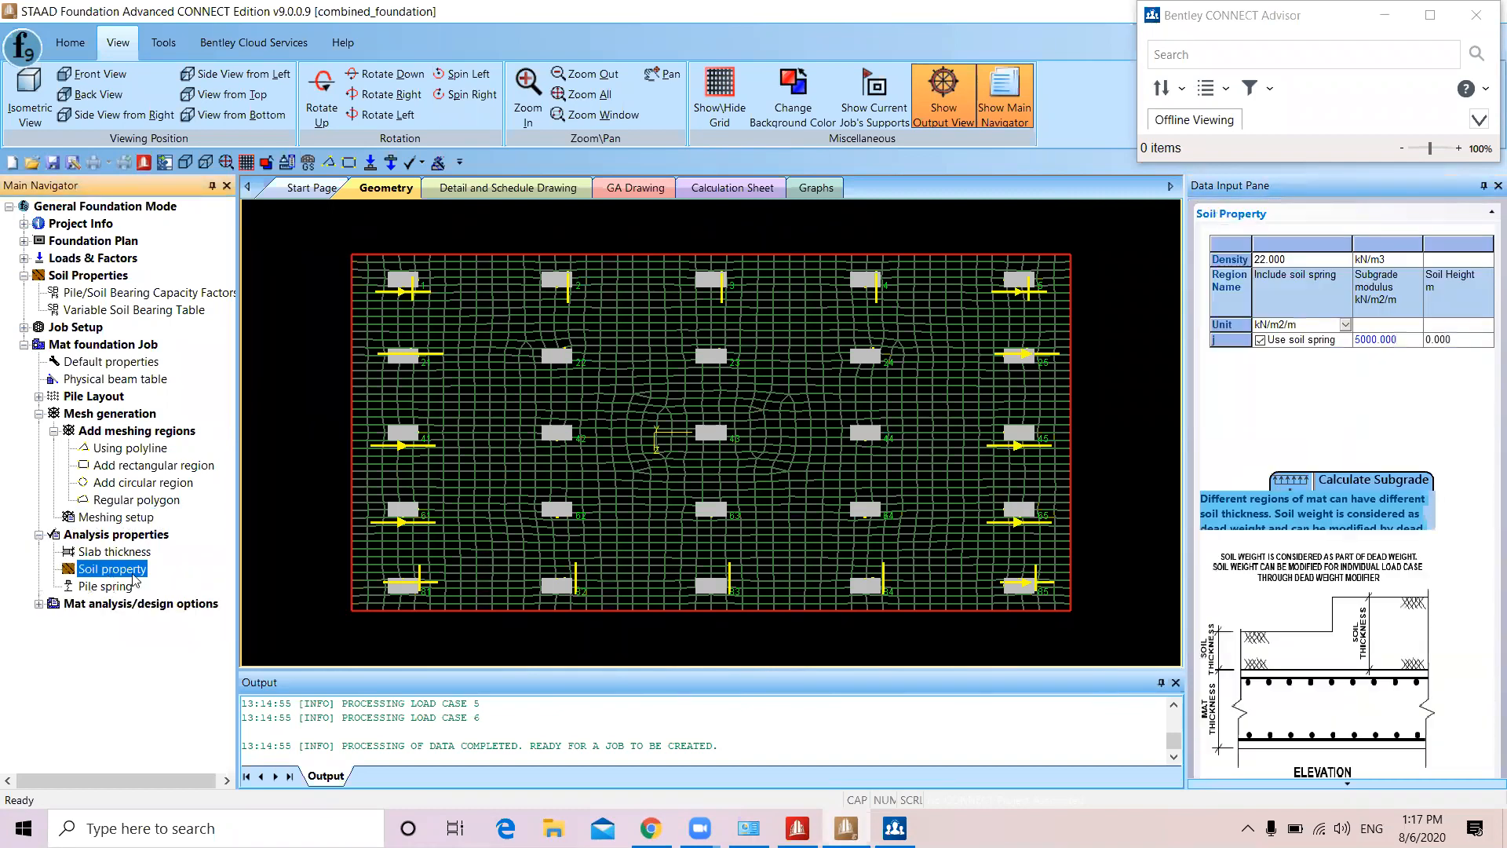
{"action": "left_click", "coordinate": [1260, 340]}
{"action": "left_click", "coordinate": [1260, 341]}
{"action": "left_click", "coordinate": [1412, 340]}
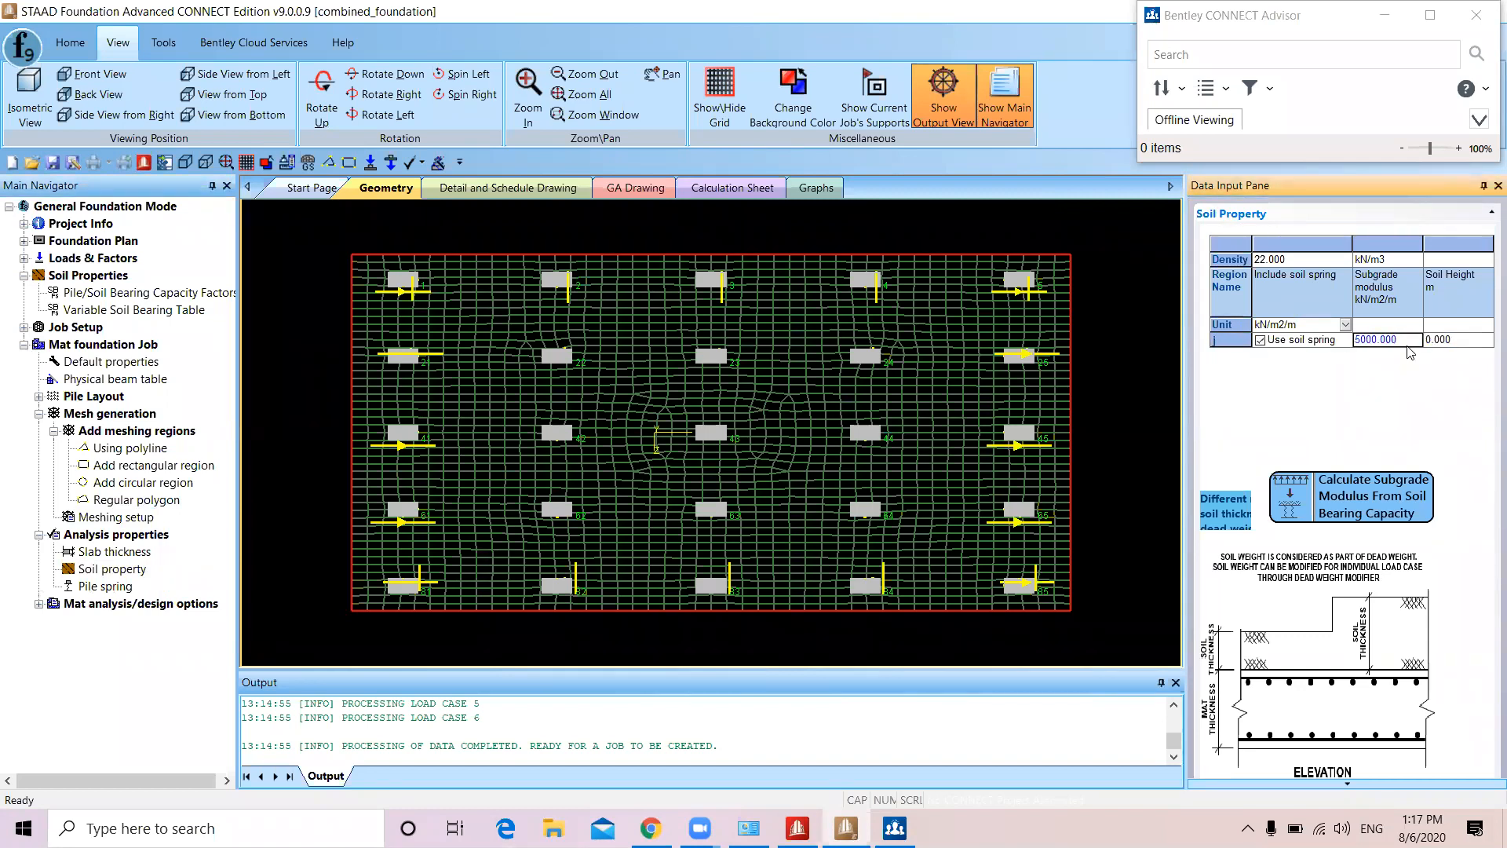
{"action": "left_click_drag", "start_coordinate": [1405, 340], "coordinate": [1341, 338]}
{"action": "type", "text": "10"}
Check the pile spring definition, set the plate stress contour type to Max Absolute and widen the data input area
{"action": "left_click", "coordinate": [110, 587]}
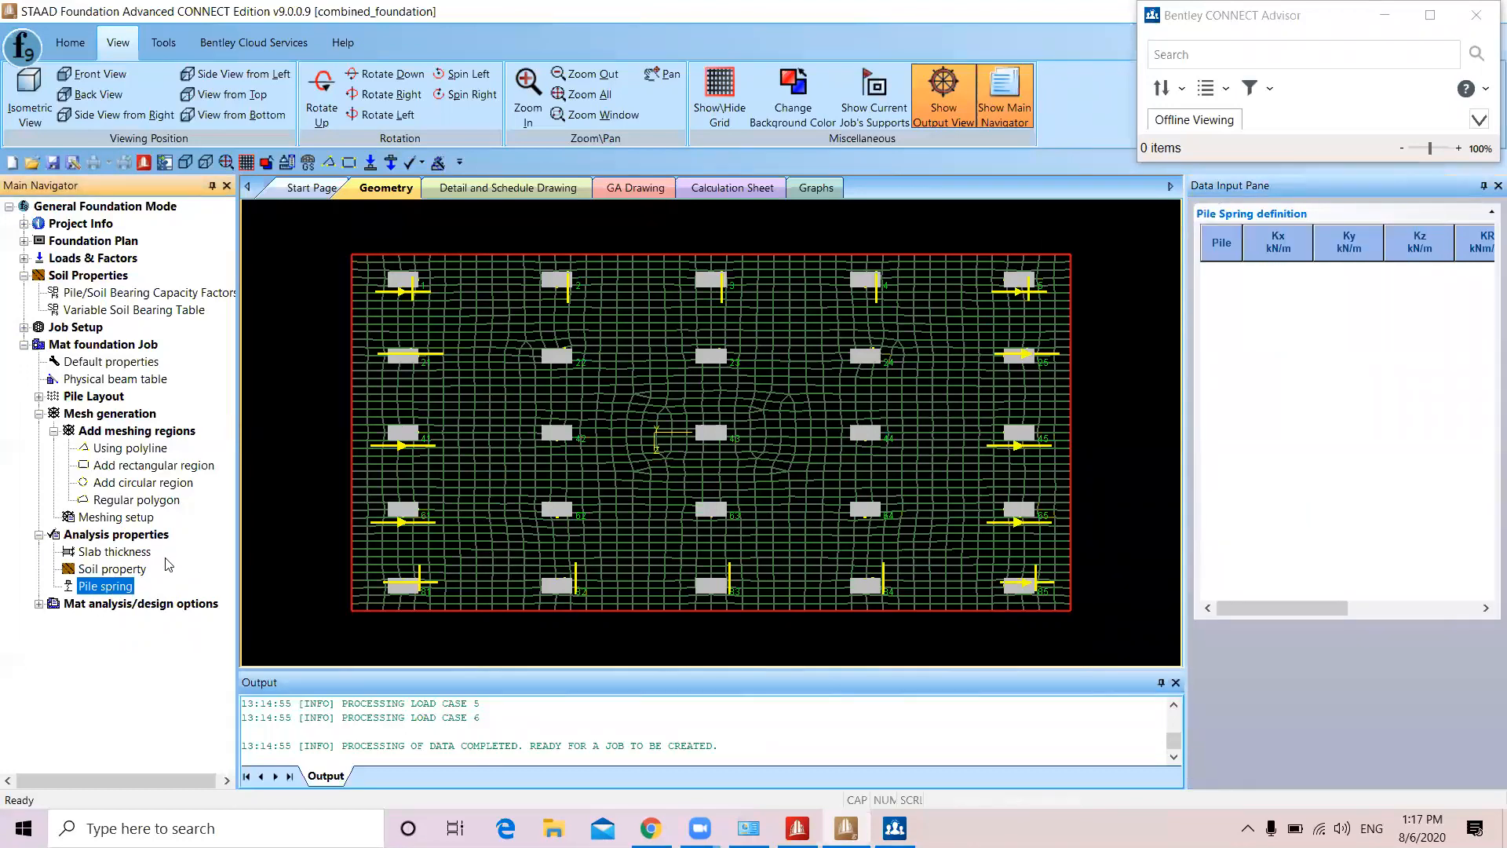
{"action": "left_click", "coordinate": [39, 604]}
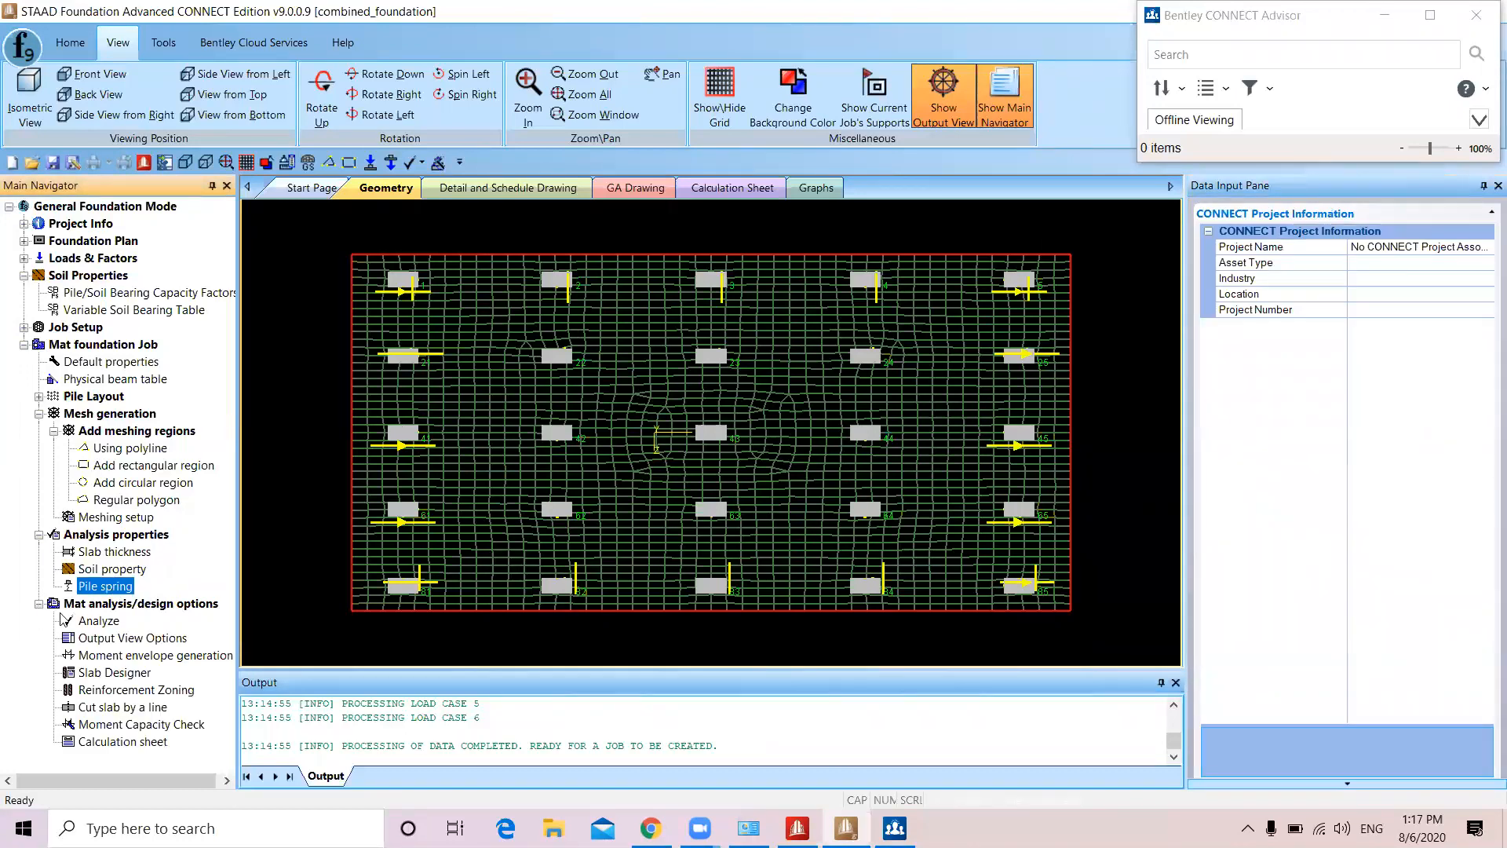
{"action": "left_click", "coordinate": [115, 638]}
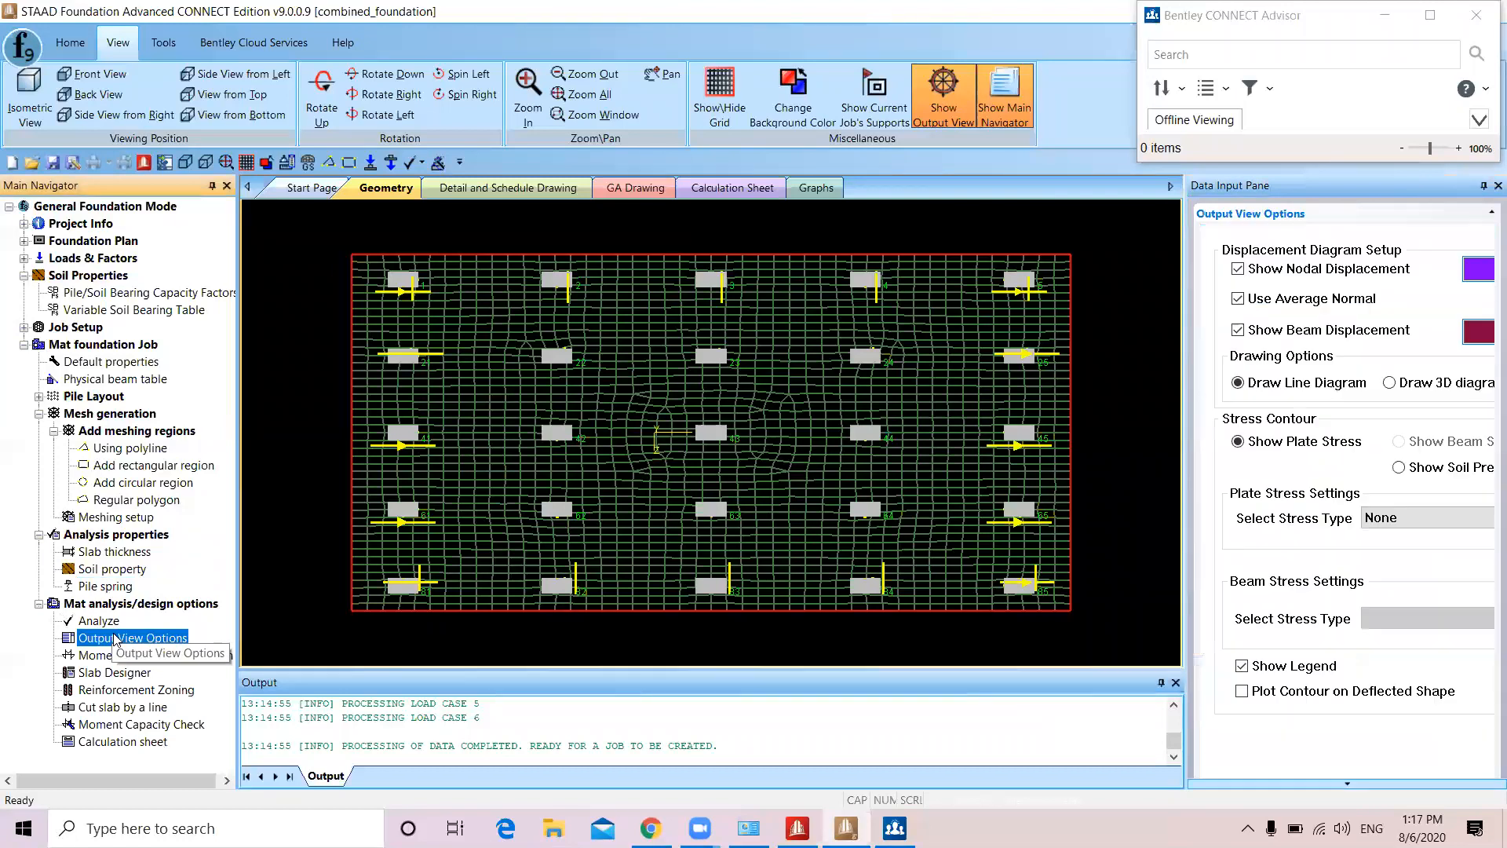
{"action": "left_click", "coordinate": [1418, 523]}
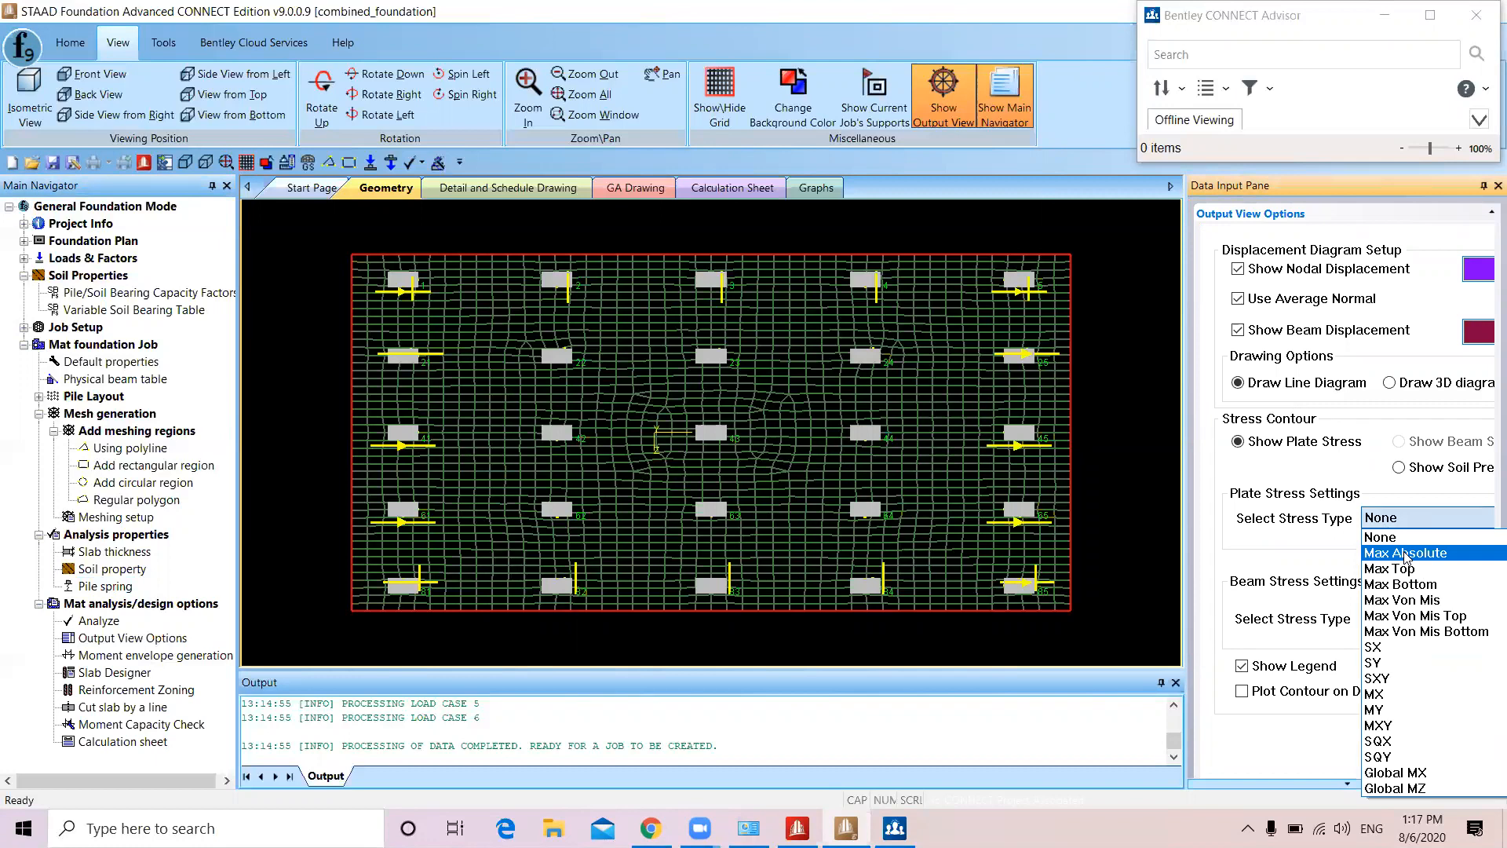
{"action": "left_click", "coordinate": [1405, 554]}
{"action": "left_click_drag", "start_coordinate": [1188, 420], "coordinate": [1114, 417]}
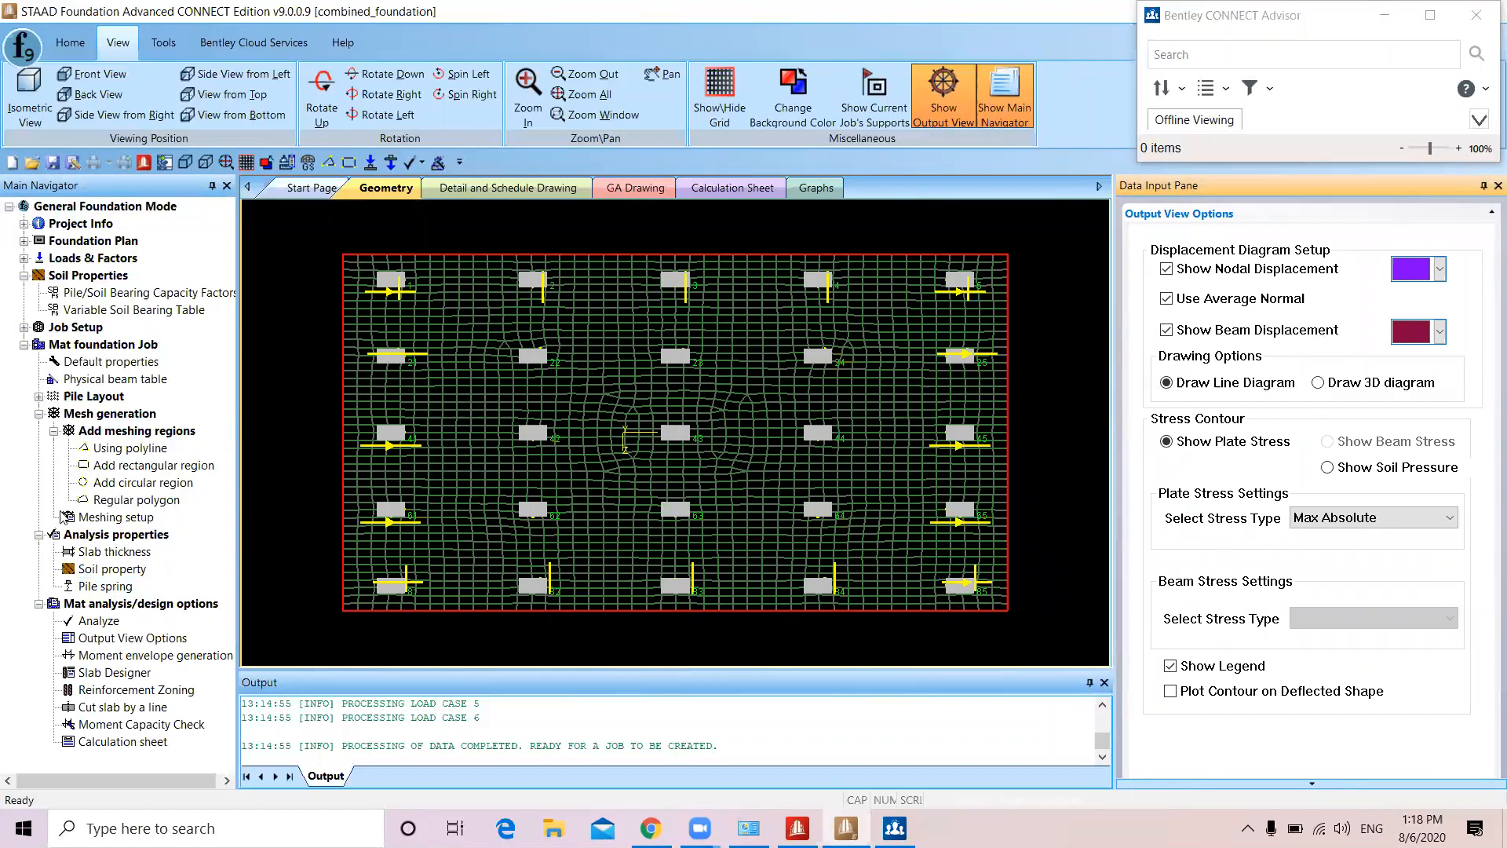
Try to generate the moment envelope for panel j along global X using all load cases
{"action": "left_click", "coordinate": [93, 654]}
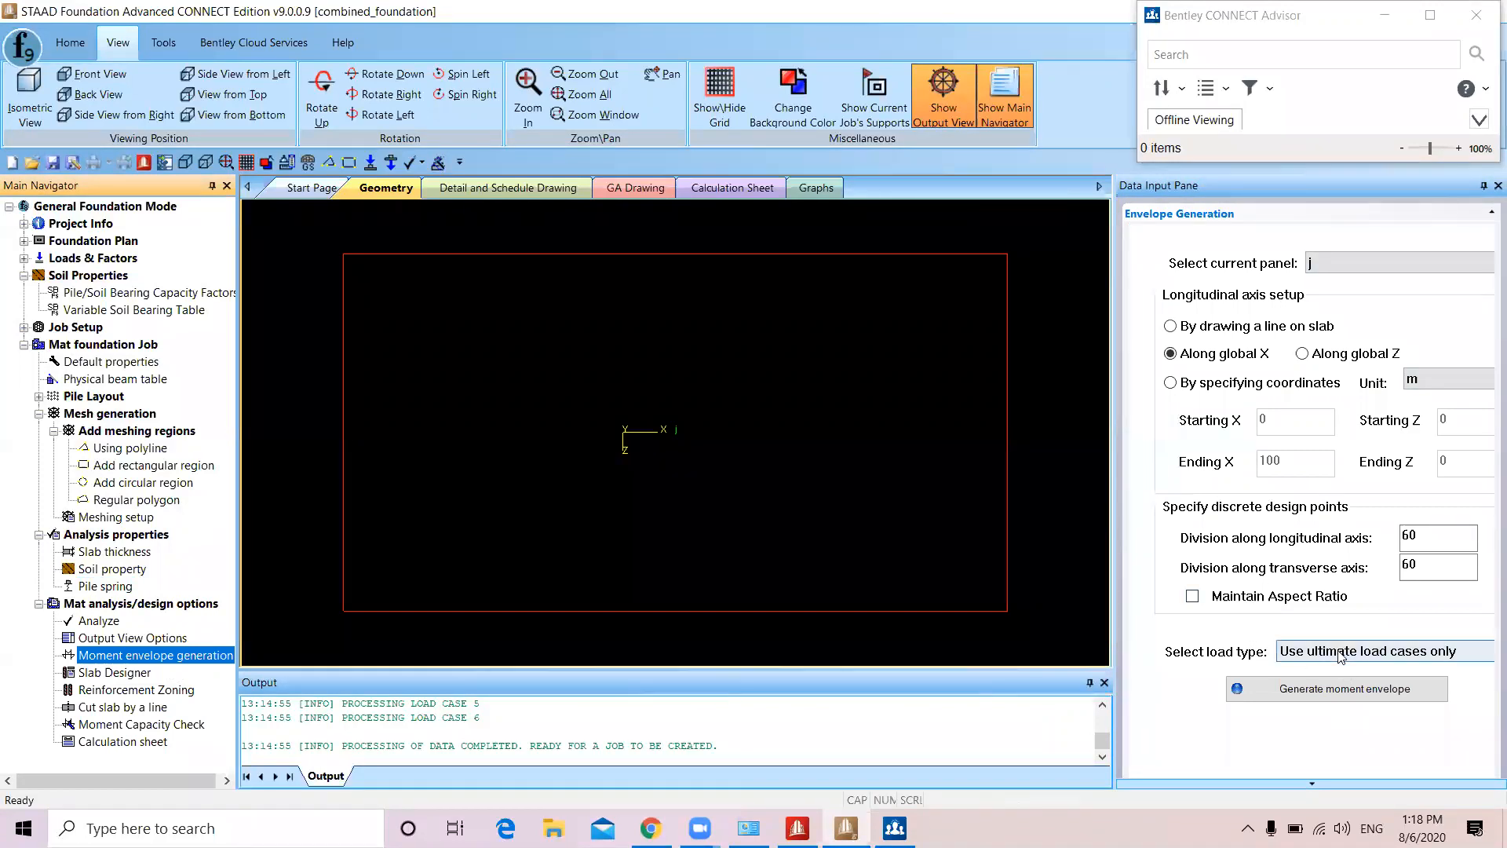
{"action": "left_click", "coordinate": [1376, 652]}
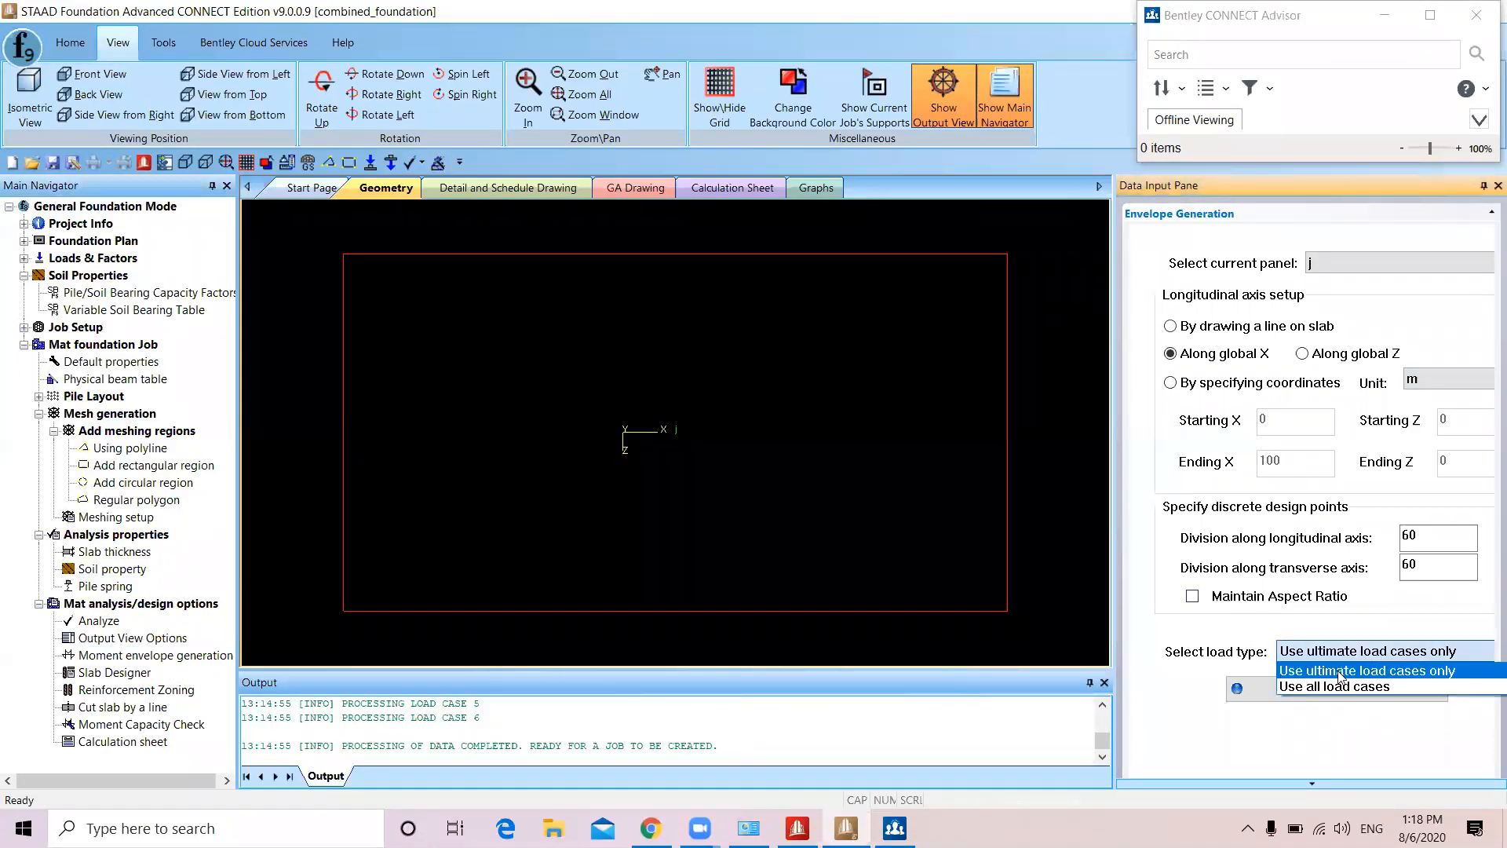
{"action": "left_click", "coordinate": [1336, 677]}
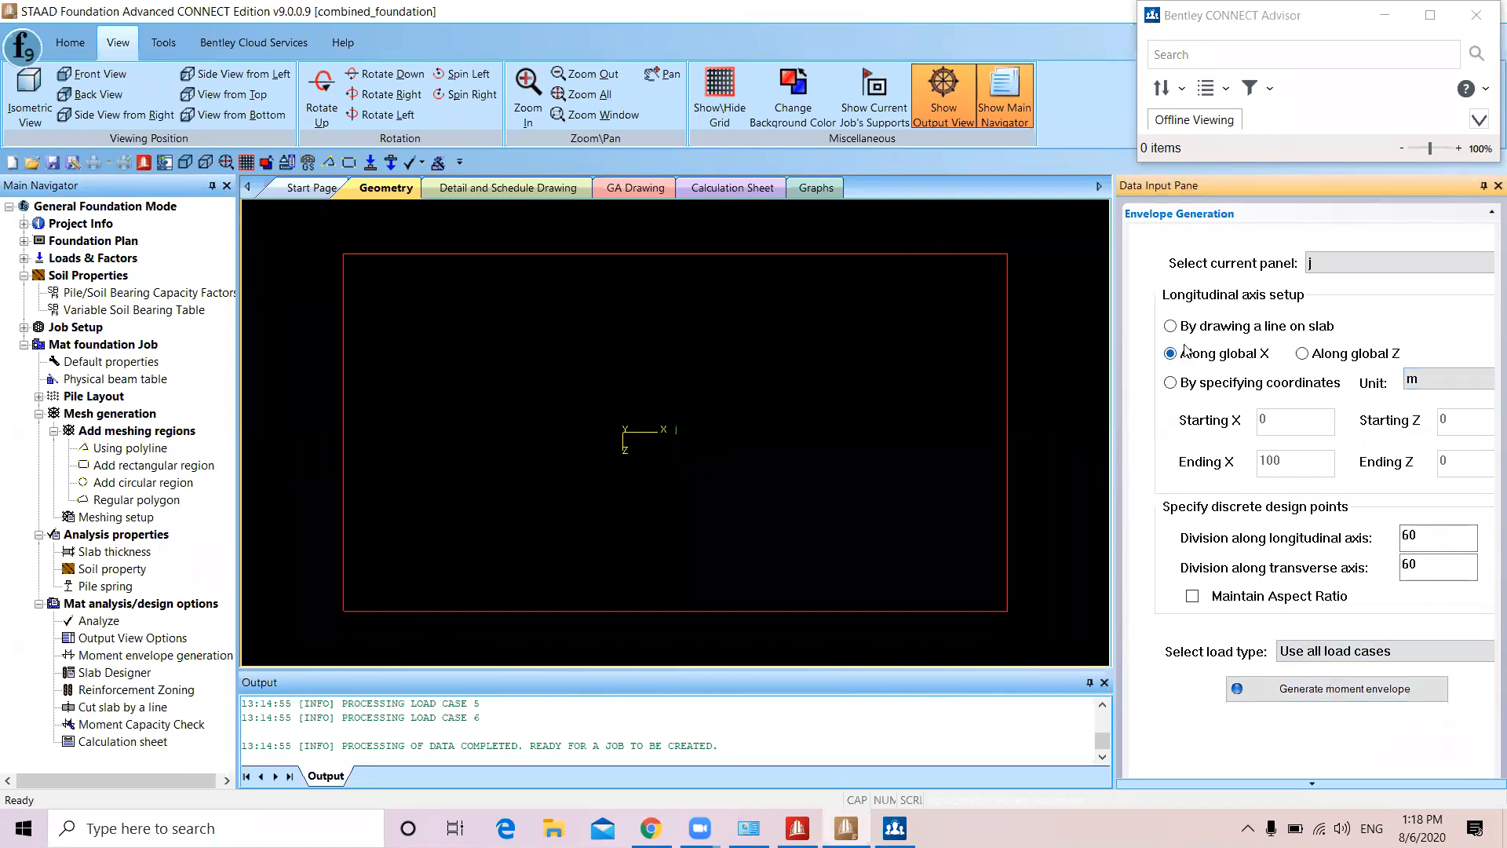
{"action": "left_click", "coordinate": [1310, 695]}
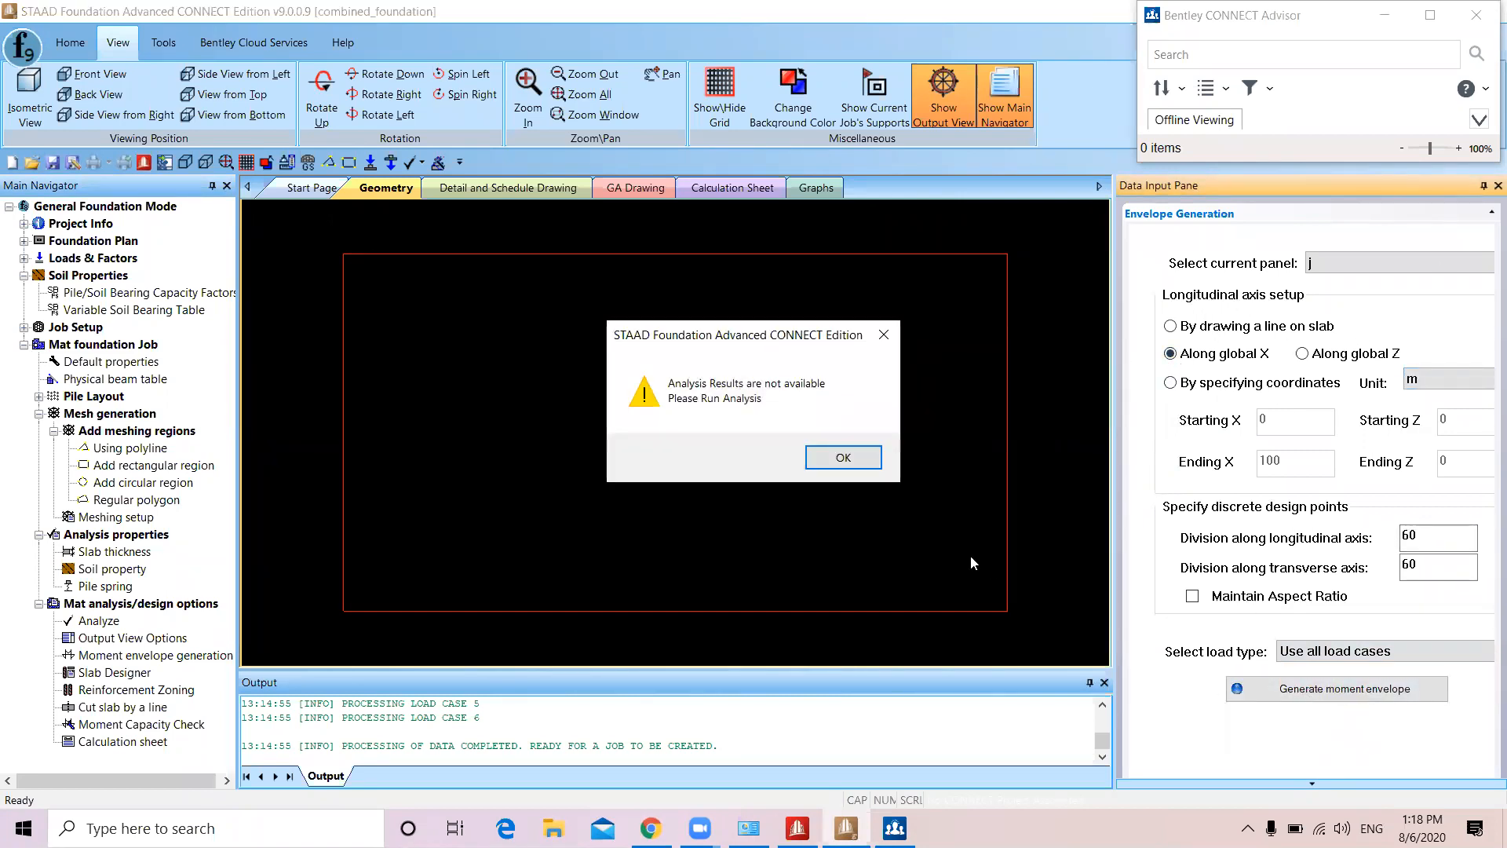
{"action": "left_click", "coordinate": [843, 458]}
Try to analyze the mat foundation, dismissing the column plane warnings for region j
{"action": "scroll", "coordinate": [683, 438], "scroll_direction": "down", "scroll_amount": 5}
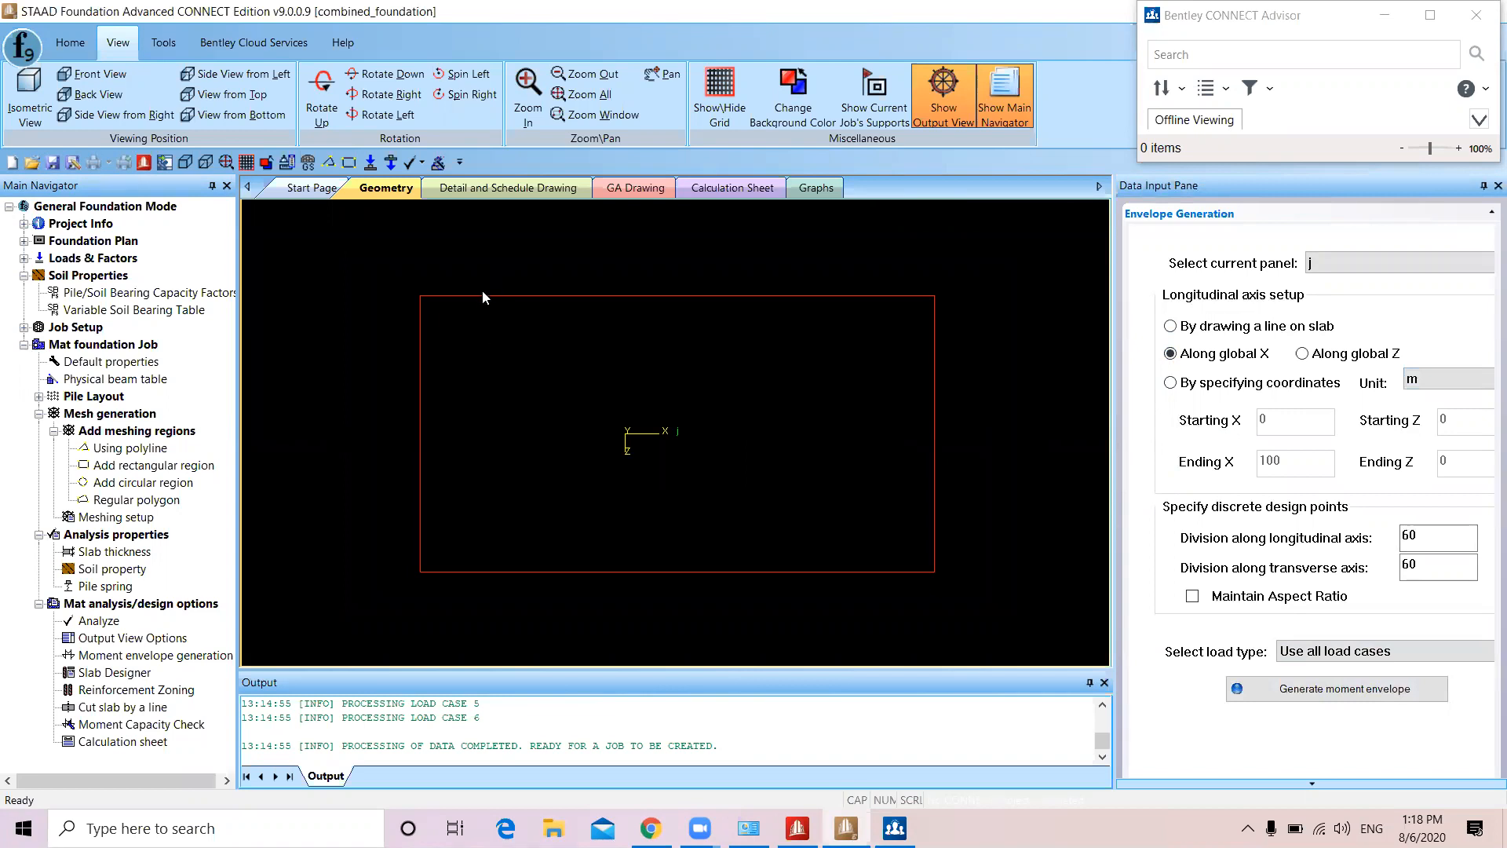
{"action": "left_click", "coordinate": [100, 621]}
{"action": "left_click", "coordinate": [760, 460]}
{"action": "left_click", "coordinate": [763, 444]}
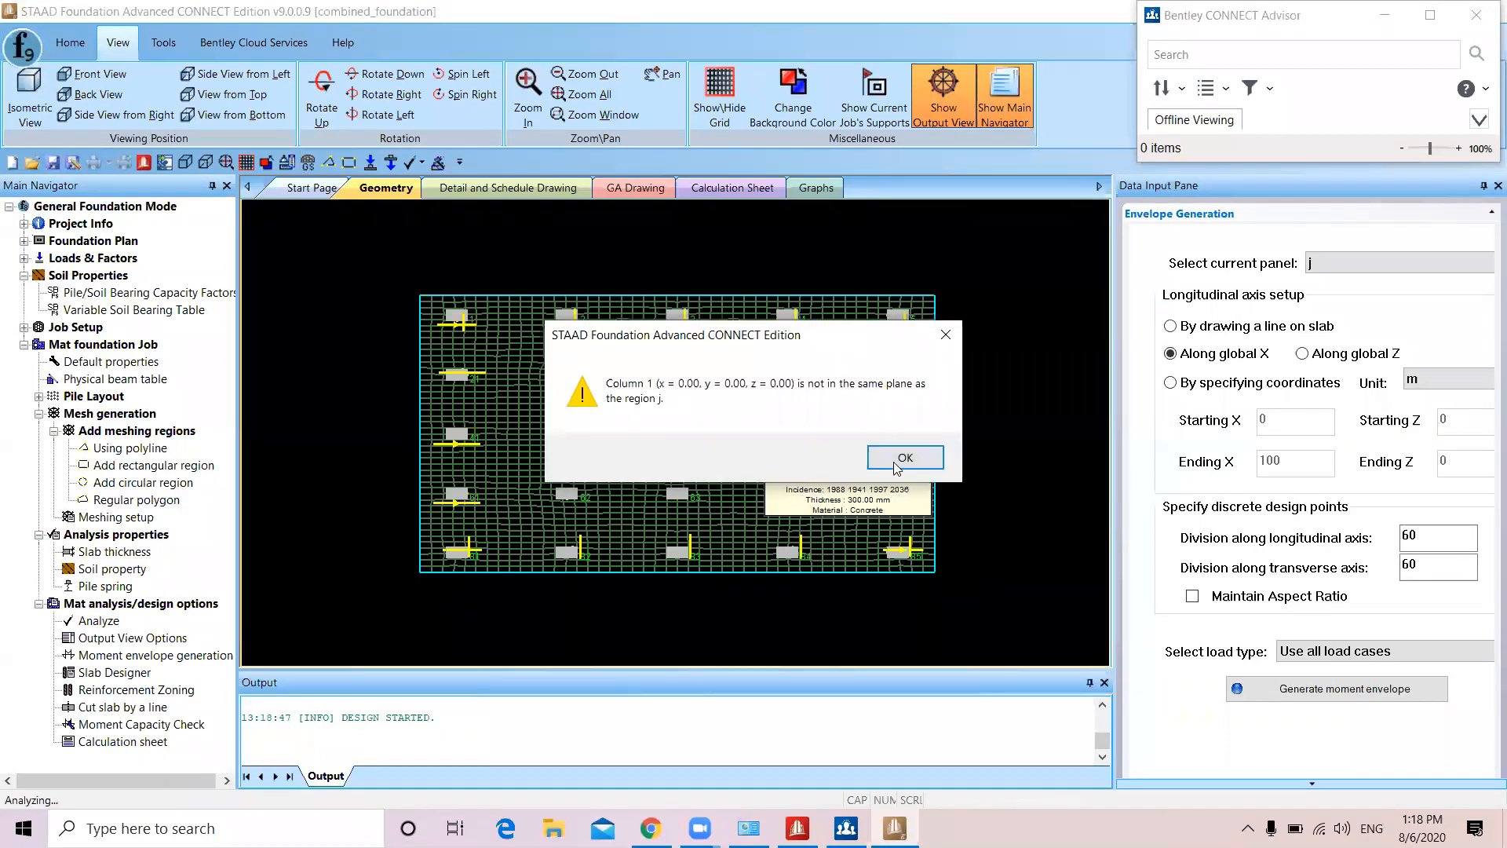
{"action": "left_click", "coordinate": [901, 459]}
{"action": "left_click", "coordinate": [897, 458]}
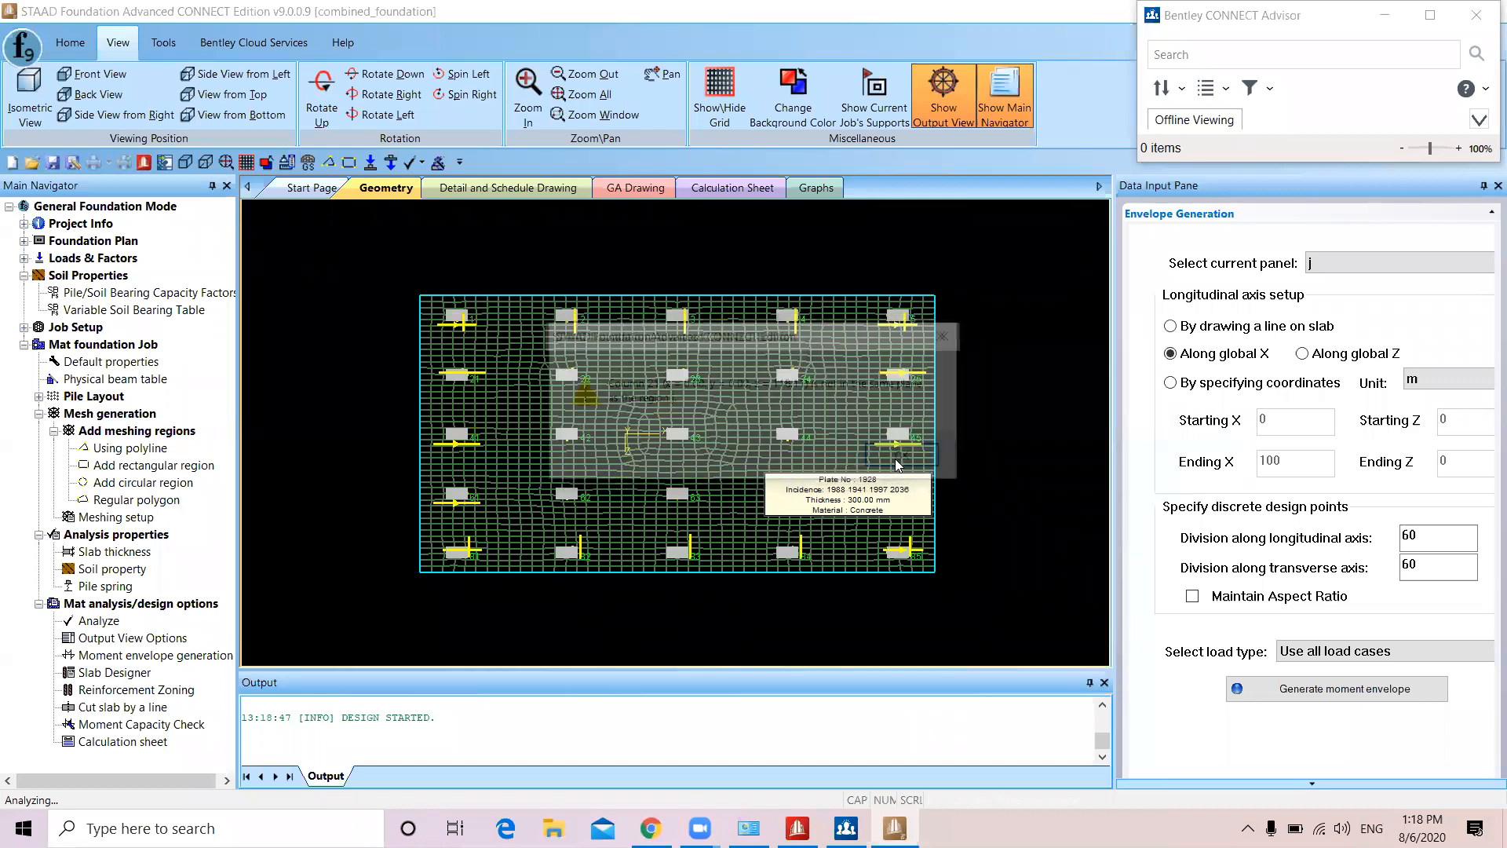
{"action": "left_click", "coordinate": [897, 459]}
{"action": "left_click", "coordinate": [898, 460]}
{"action": "left_click", "coordinate": [897, 460]}
{"action": "left_click", "coordinate": [898, 460]}
{"action": "left_click", "coordinate": [898, 460]}
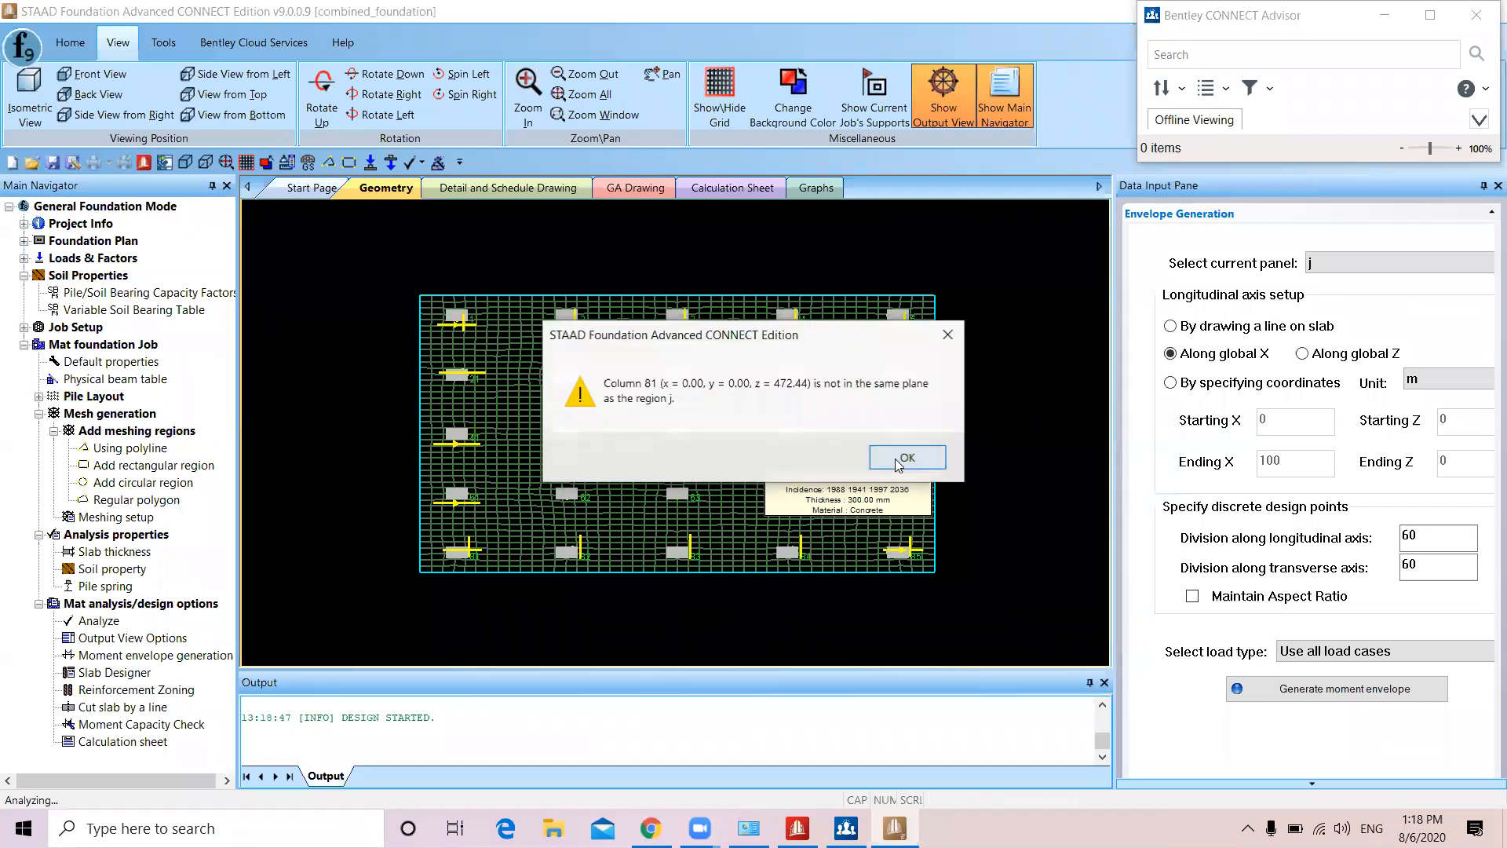
{"action": "left_click", "coordinate": [897, 460]}
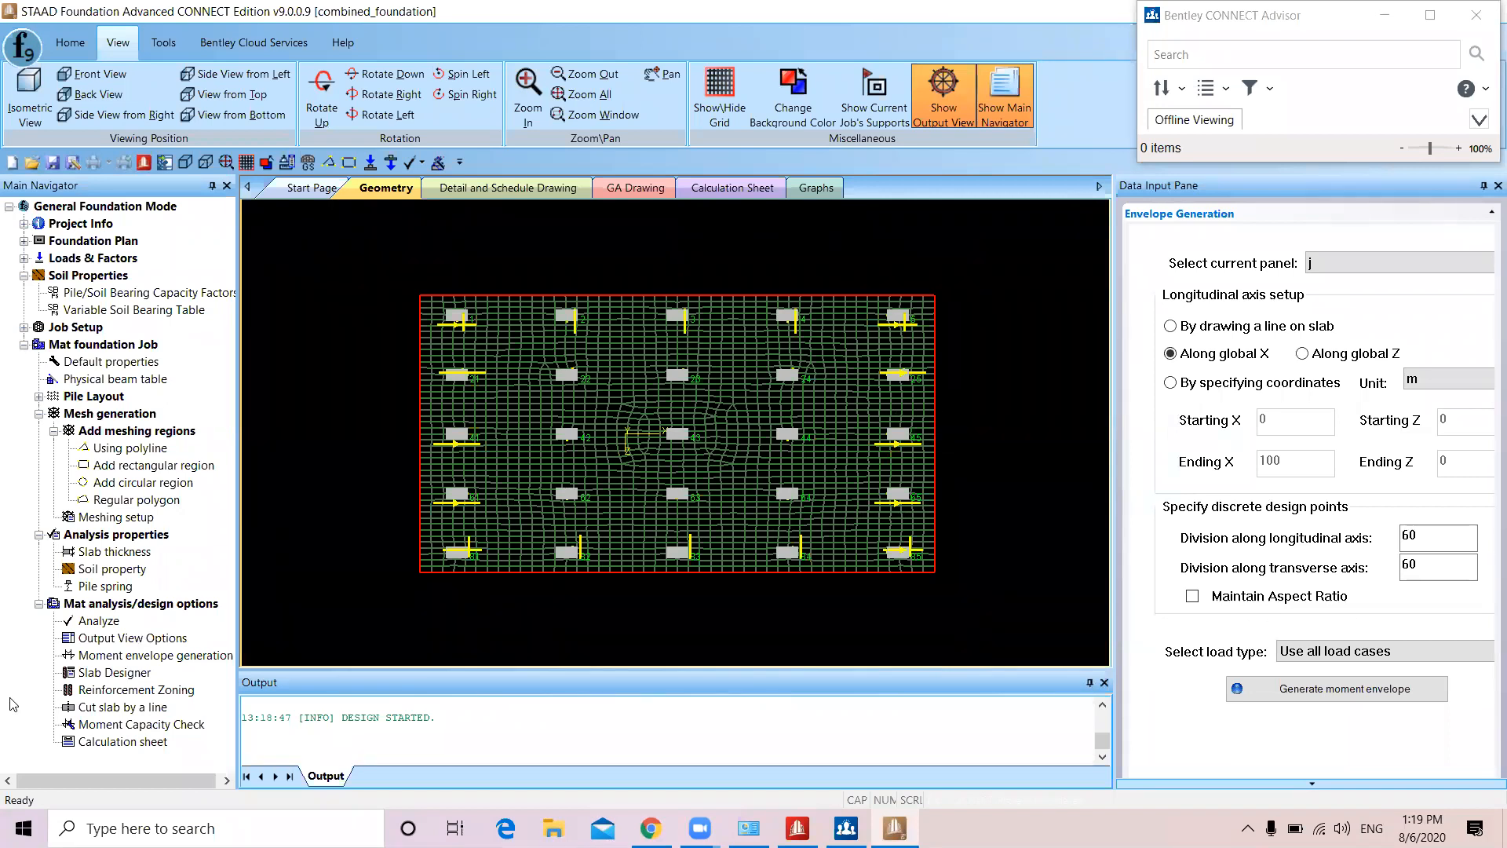
Select Max Absolute as the plate stress contour type in the output view options
{"action": "left_click", "coordinate": [134, 638]}
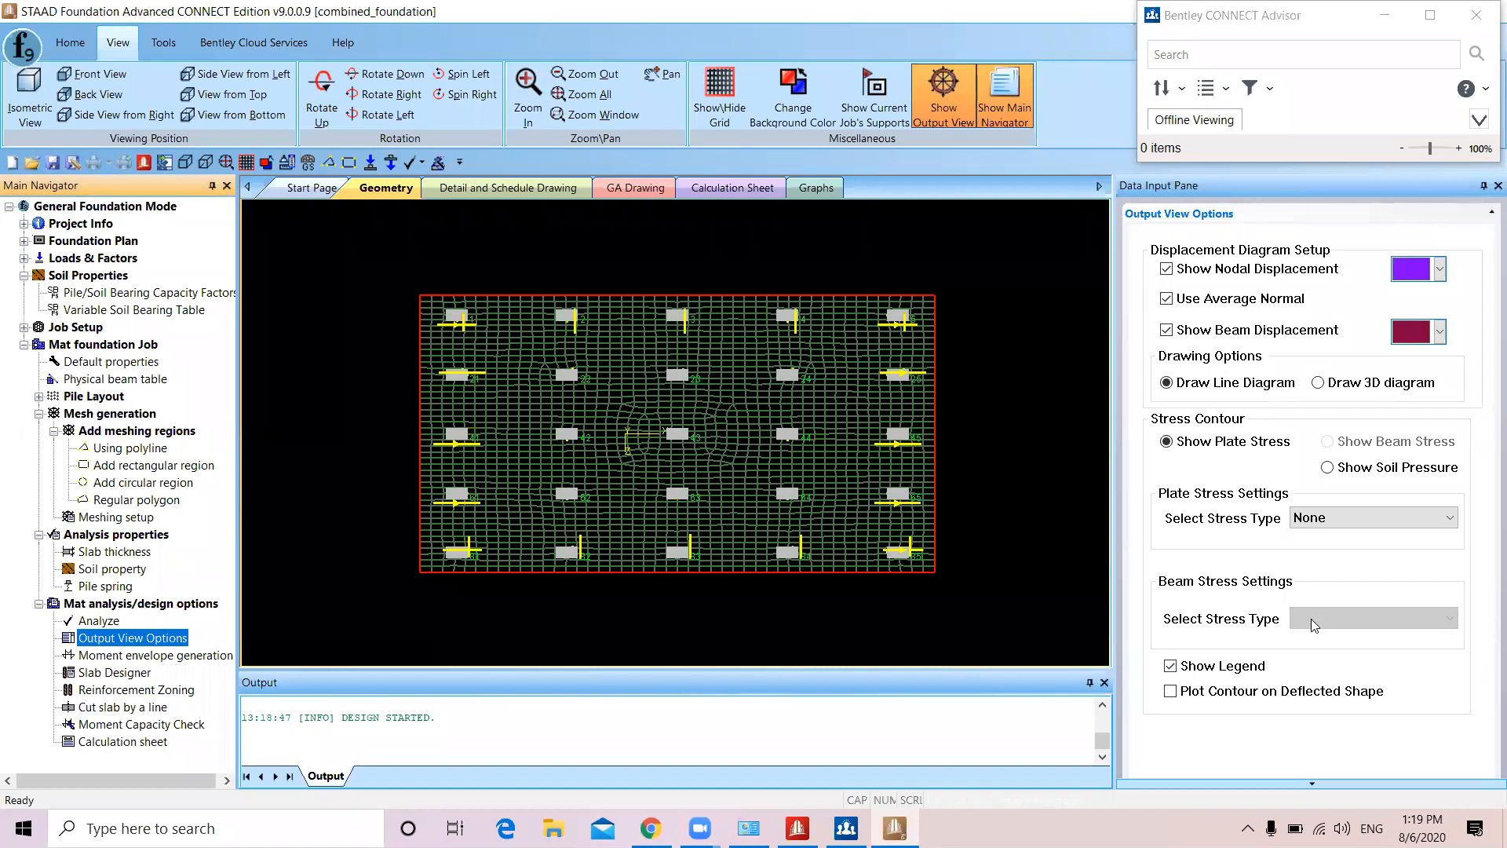
{"action": "left_click", "coordinate": [1366, 520]}
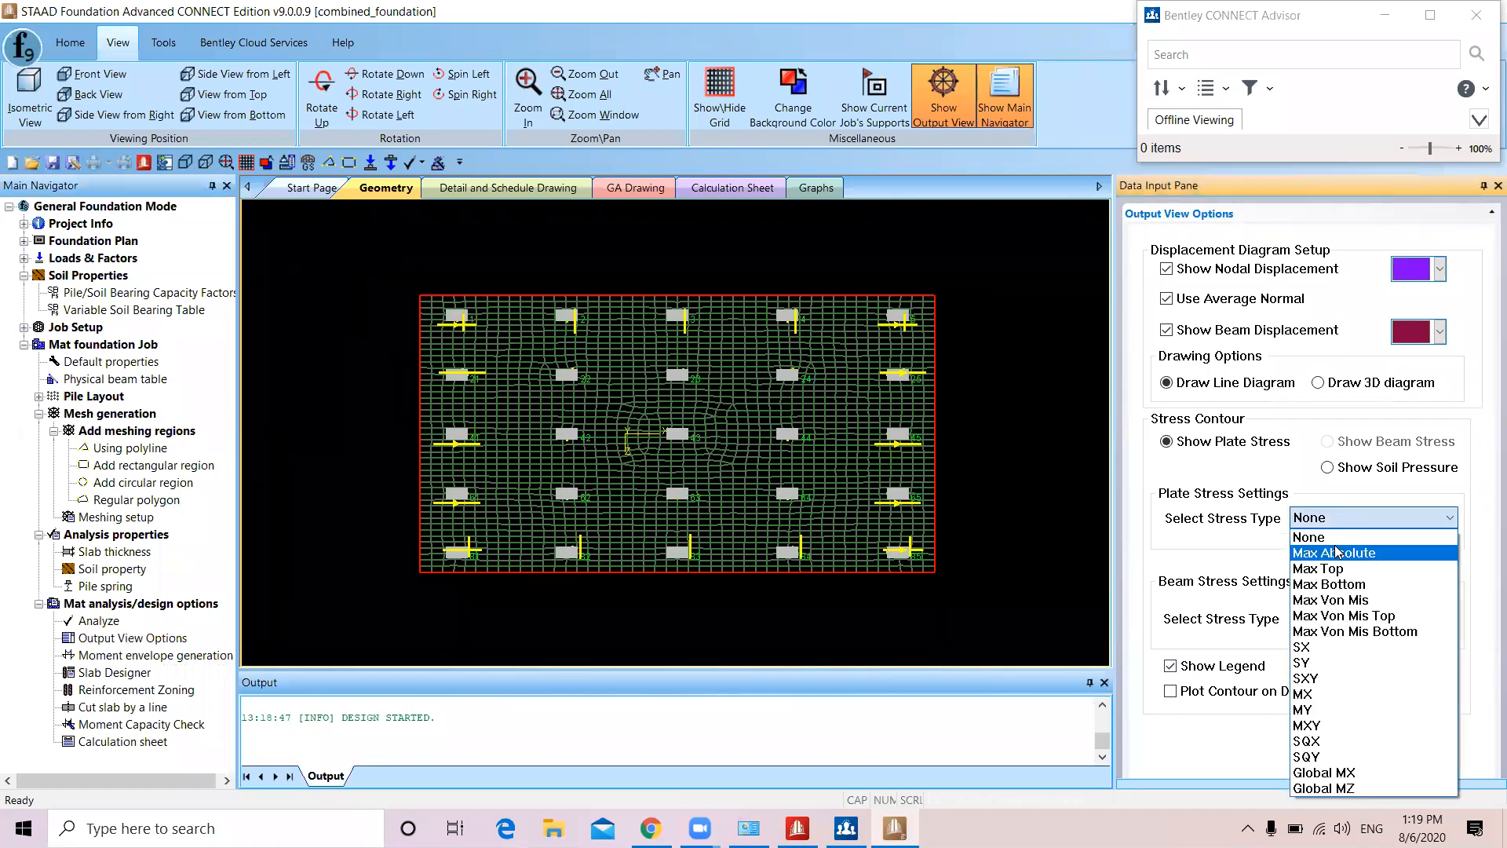
{"action": "left_click", "coordinate": [1338, 552]}
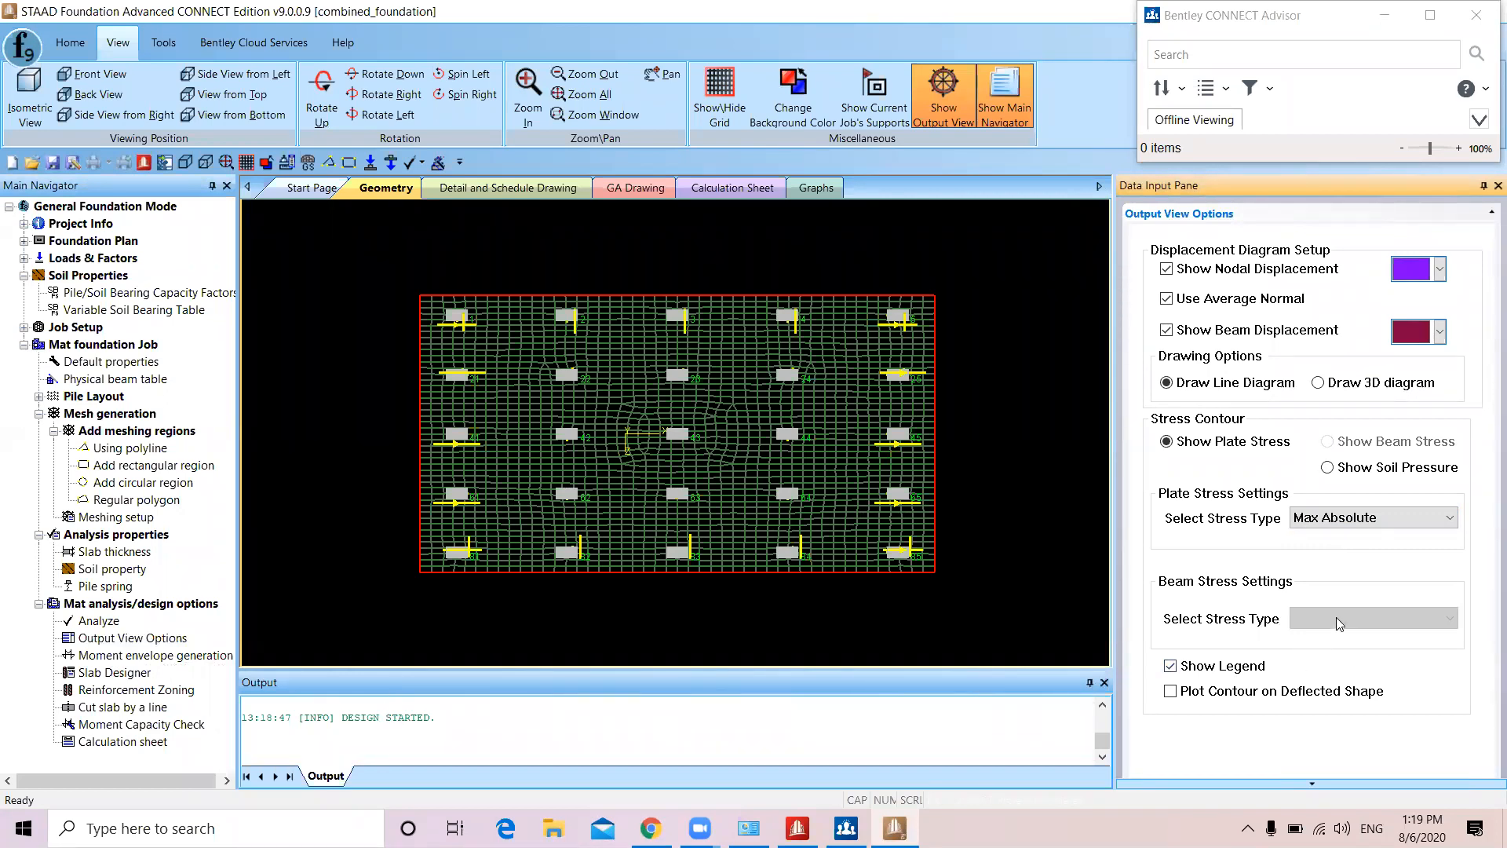
{"action": "left_click", "coordinate": [110, 638]}
{"action": "left_click", "coordinate": [1370, 521]}
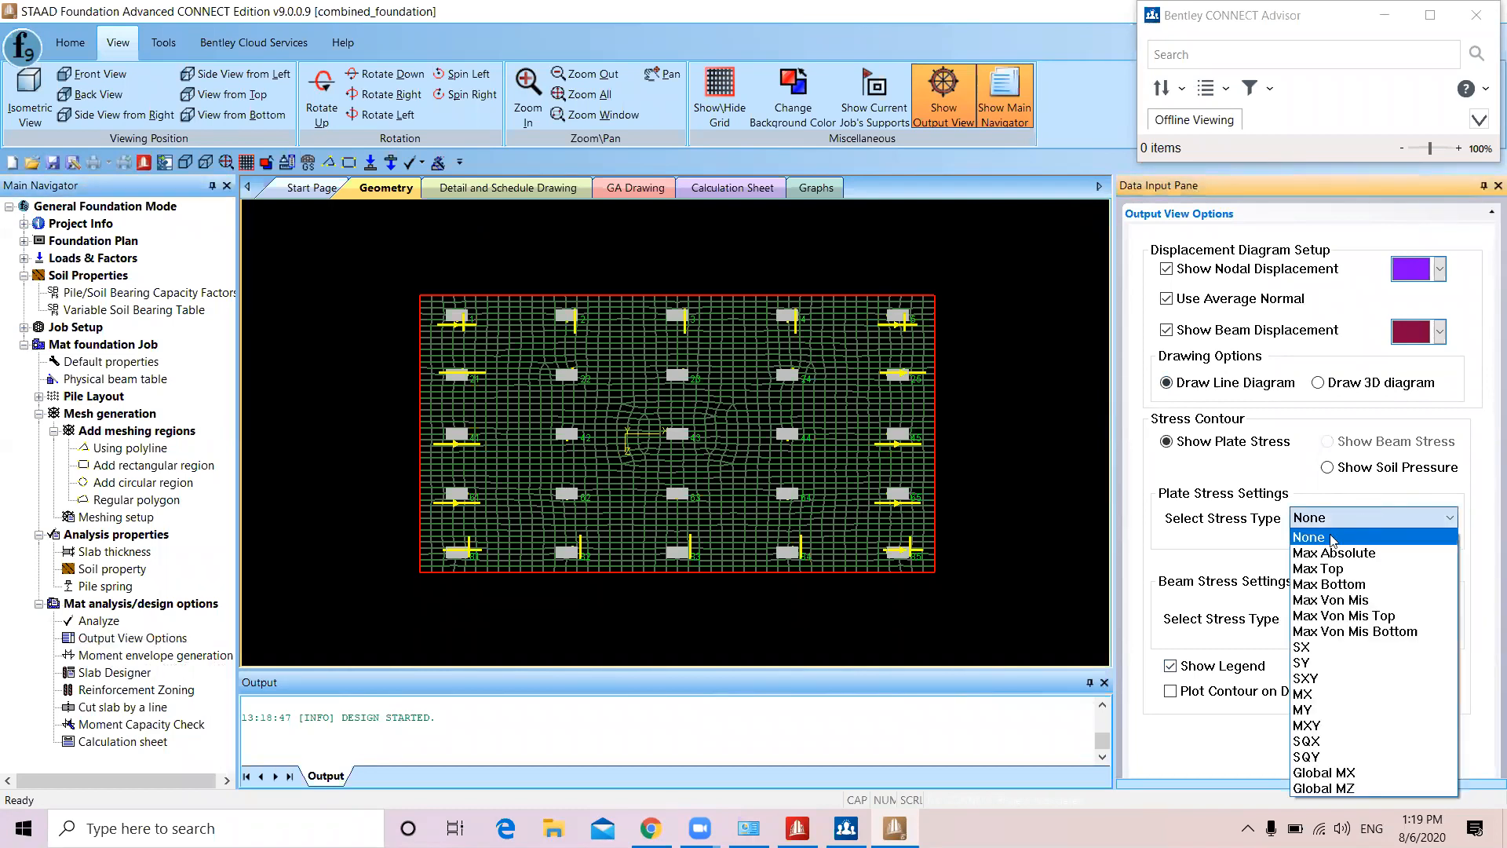
{"action": "left_click", "coordinate": [1309, 557]}
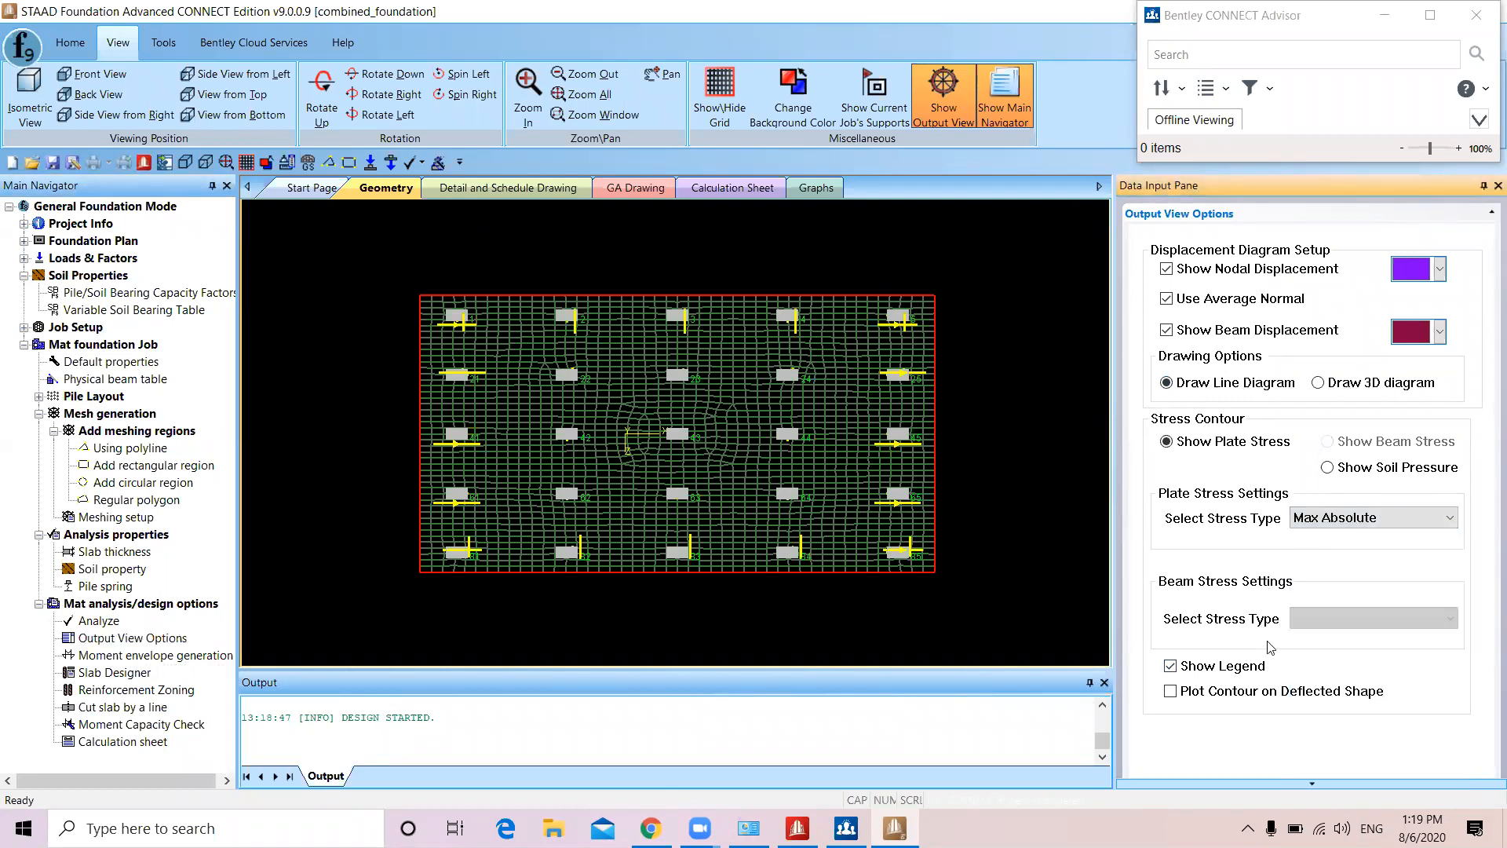
{"action": "left_click", "coordinate": [1311, 784]}
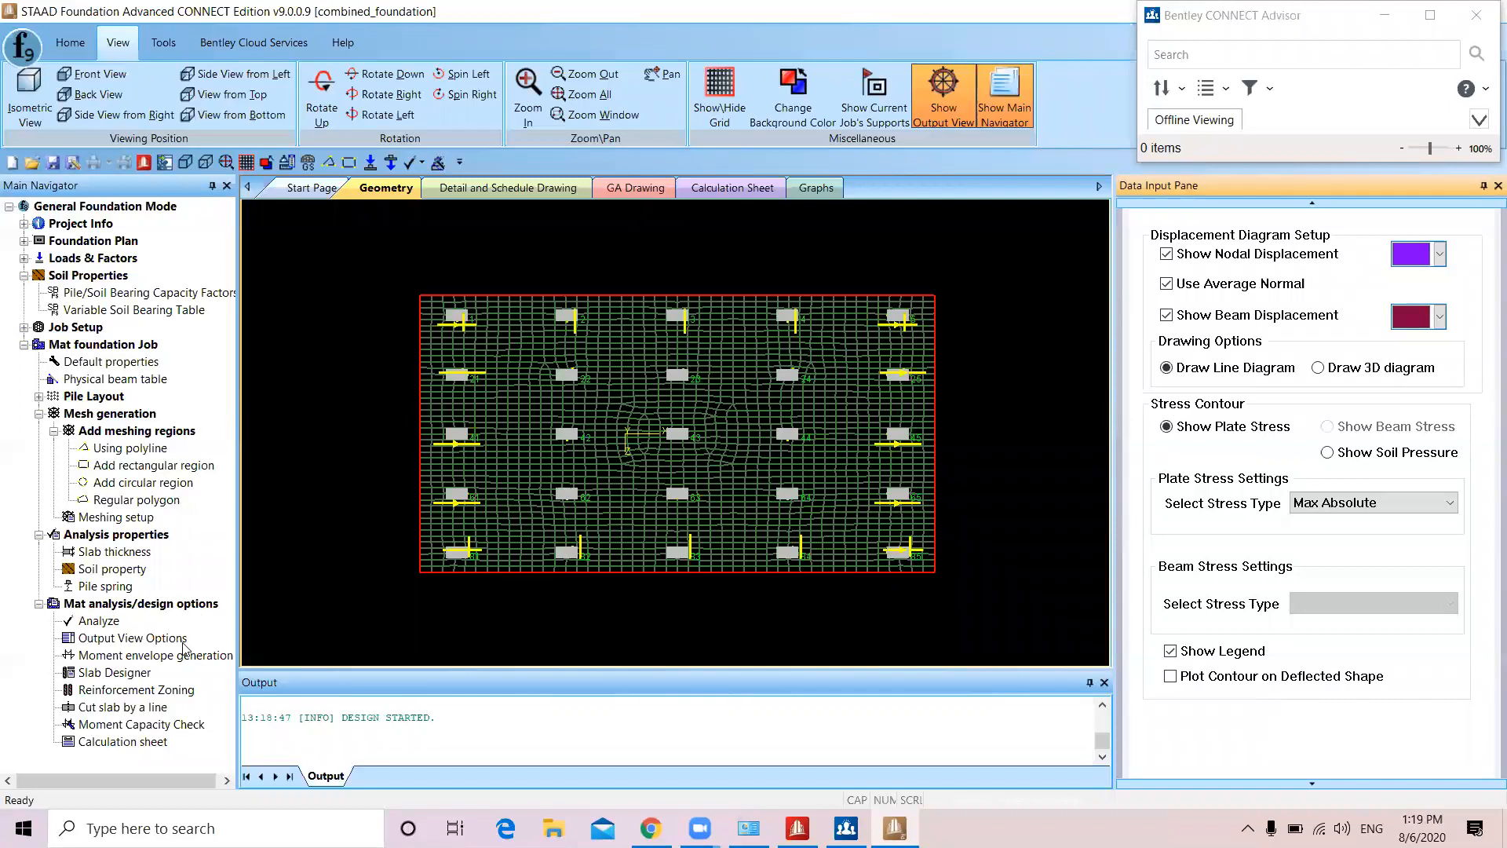
Try again to generate panel j's moment envelope along global X with all load cases
{"action": "left_click", "coordinate": [157, 656]}
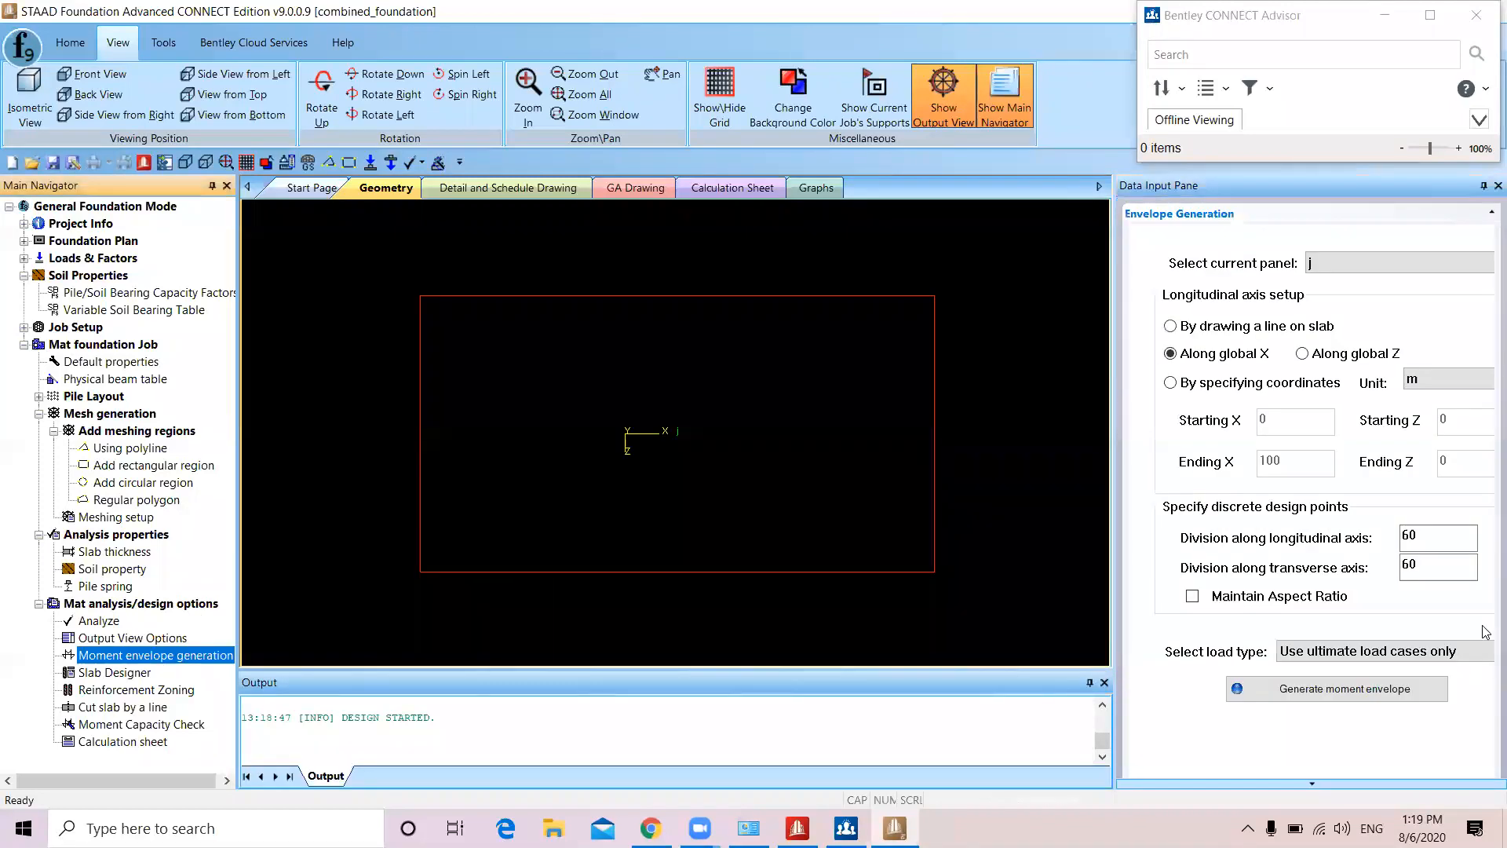
{"action": "left_click", "coordinate": [1386, 652]}
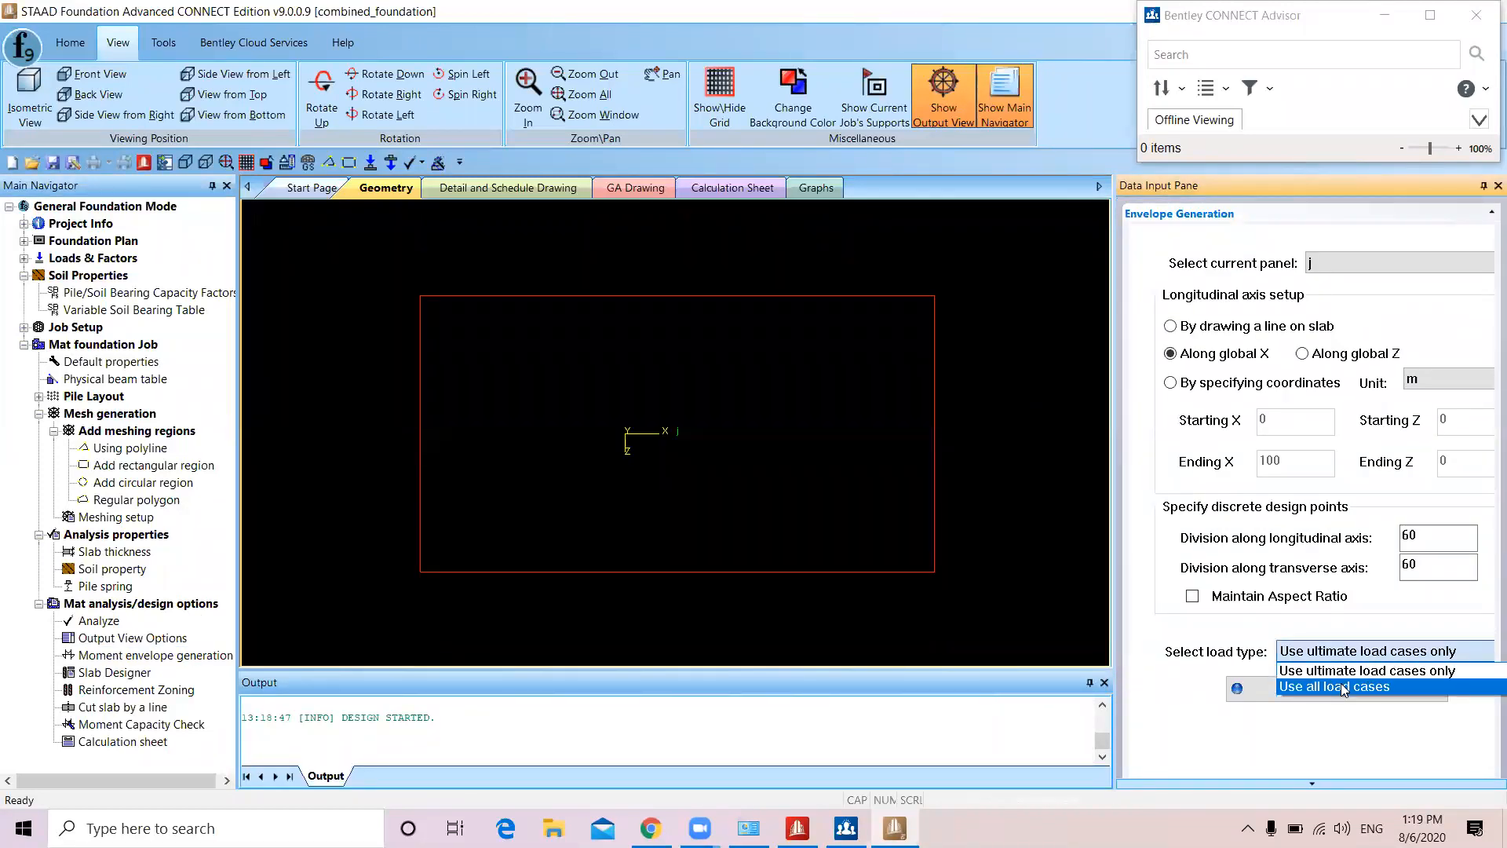
{"action": "left_click", "coordinate": [1344, 687]}
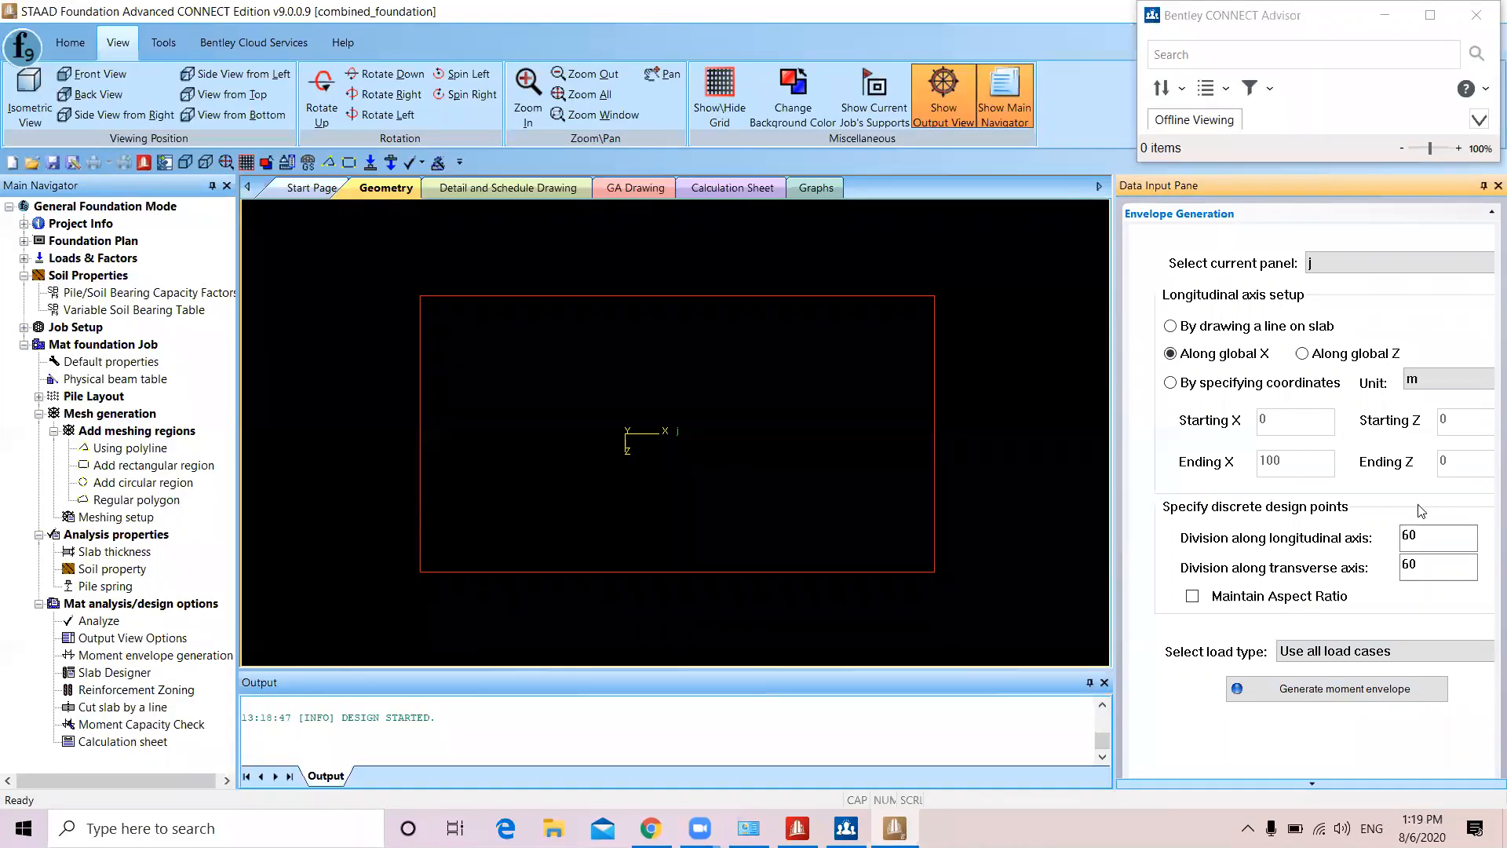
{"action": "left_click", "coordinate": [1345, 688]}
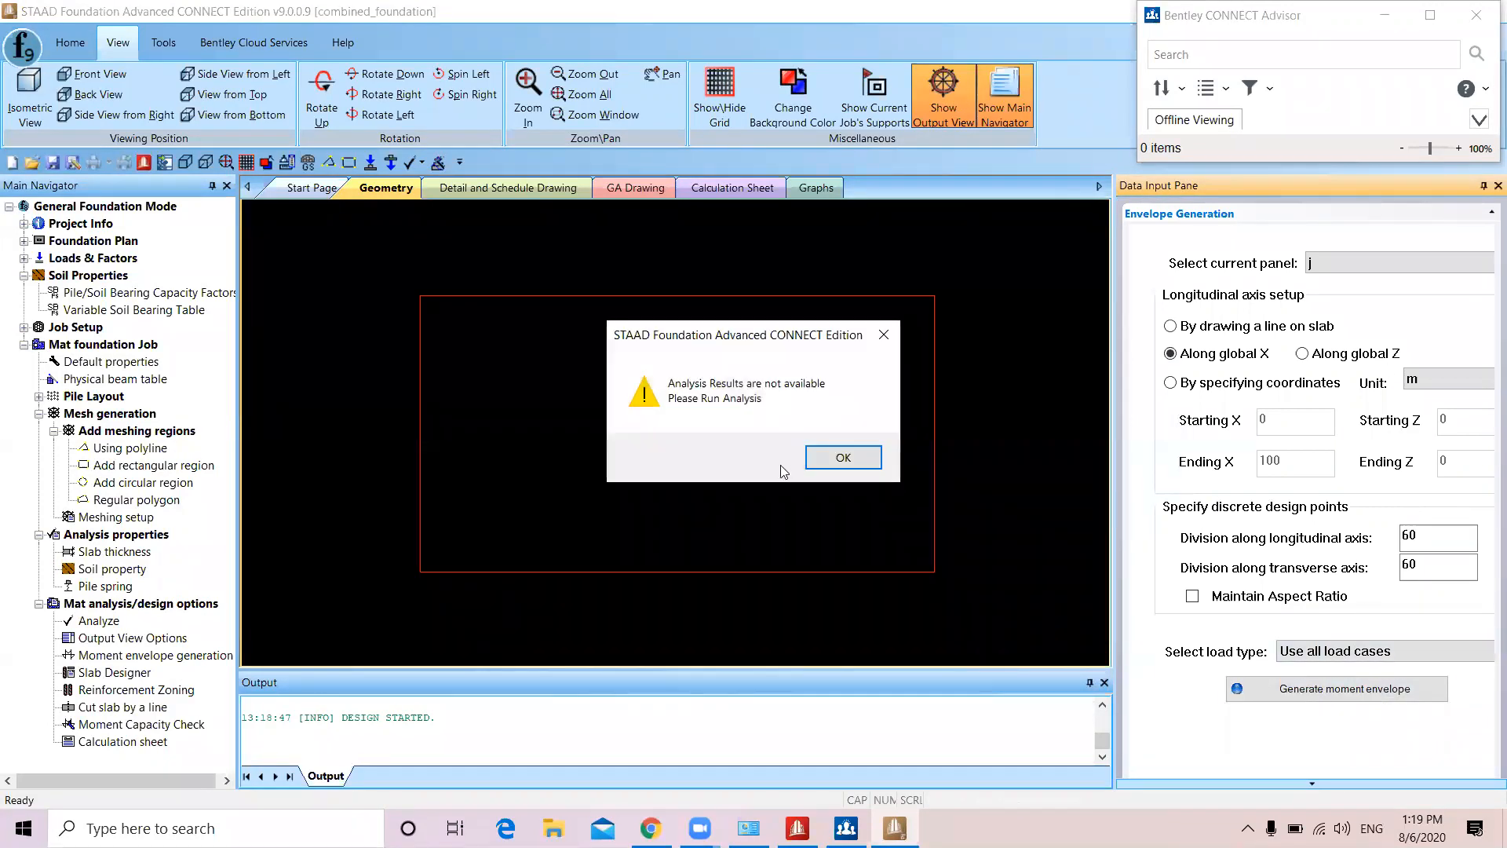
{"action": "left_click", "coordinate": [827, 464]}
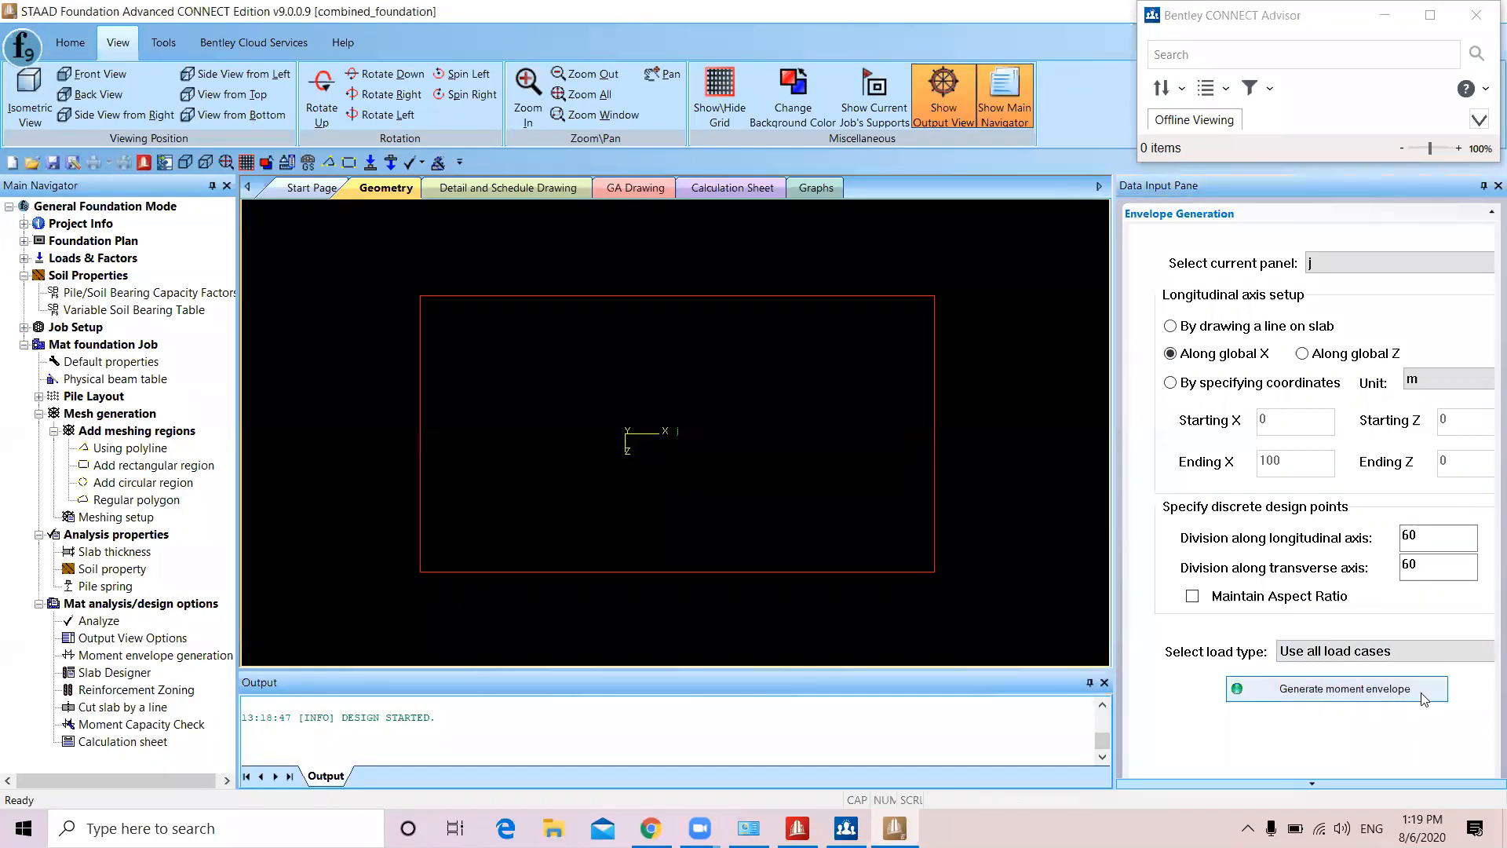
Analyze the mat foundation again, dismissing each column plane warning and accepting the plane mismatch for region j
{"action": "scroll", "coordinate": [1209, 598], "scroll_direction": "down", "scroll_amount": 1}
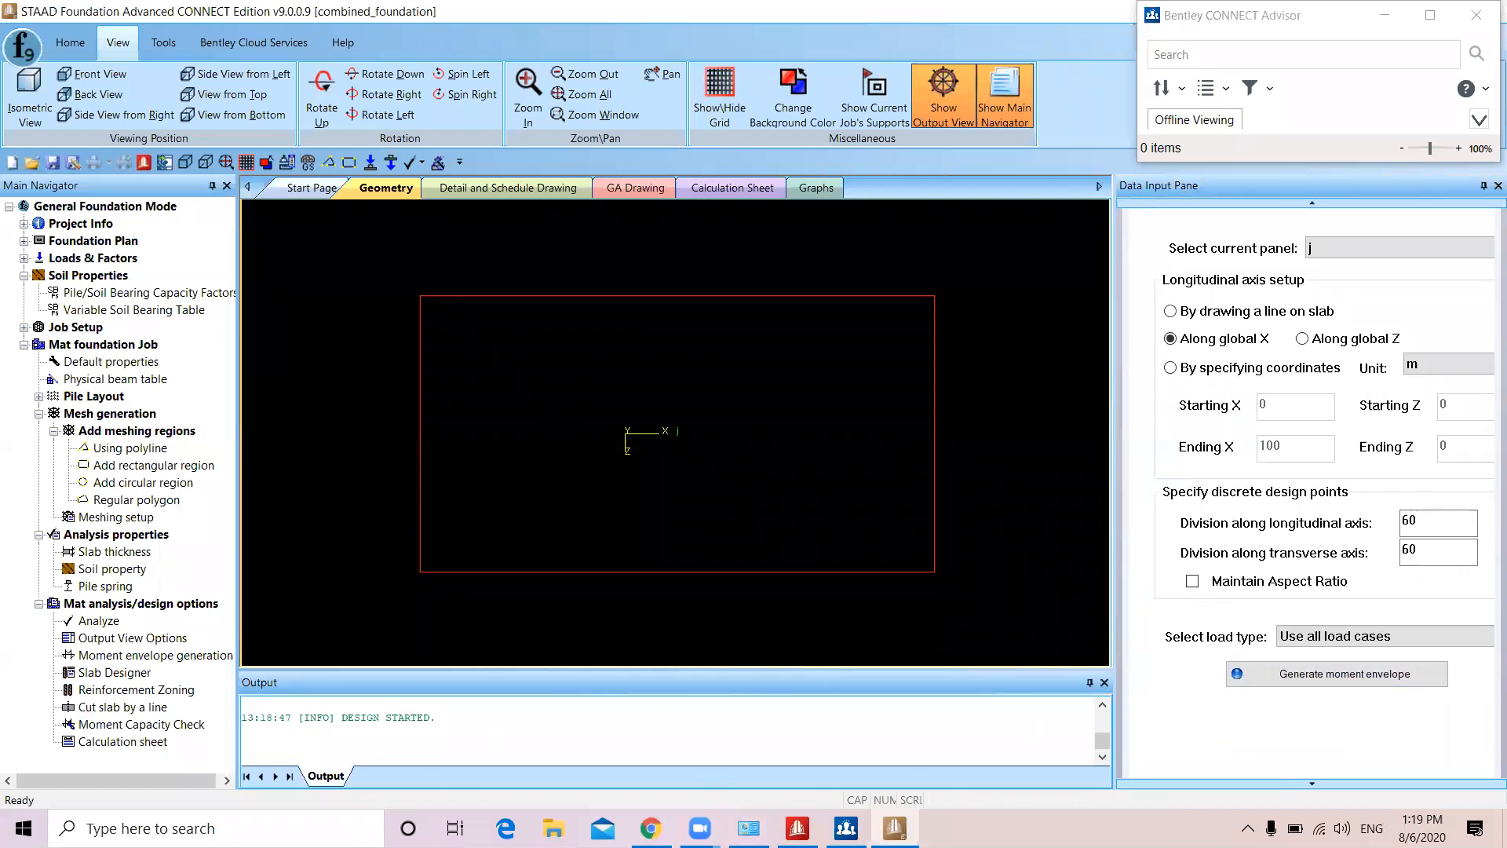
{"action": "left_click", "coordinate": [98, 620]}
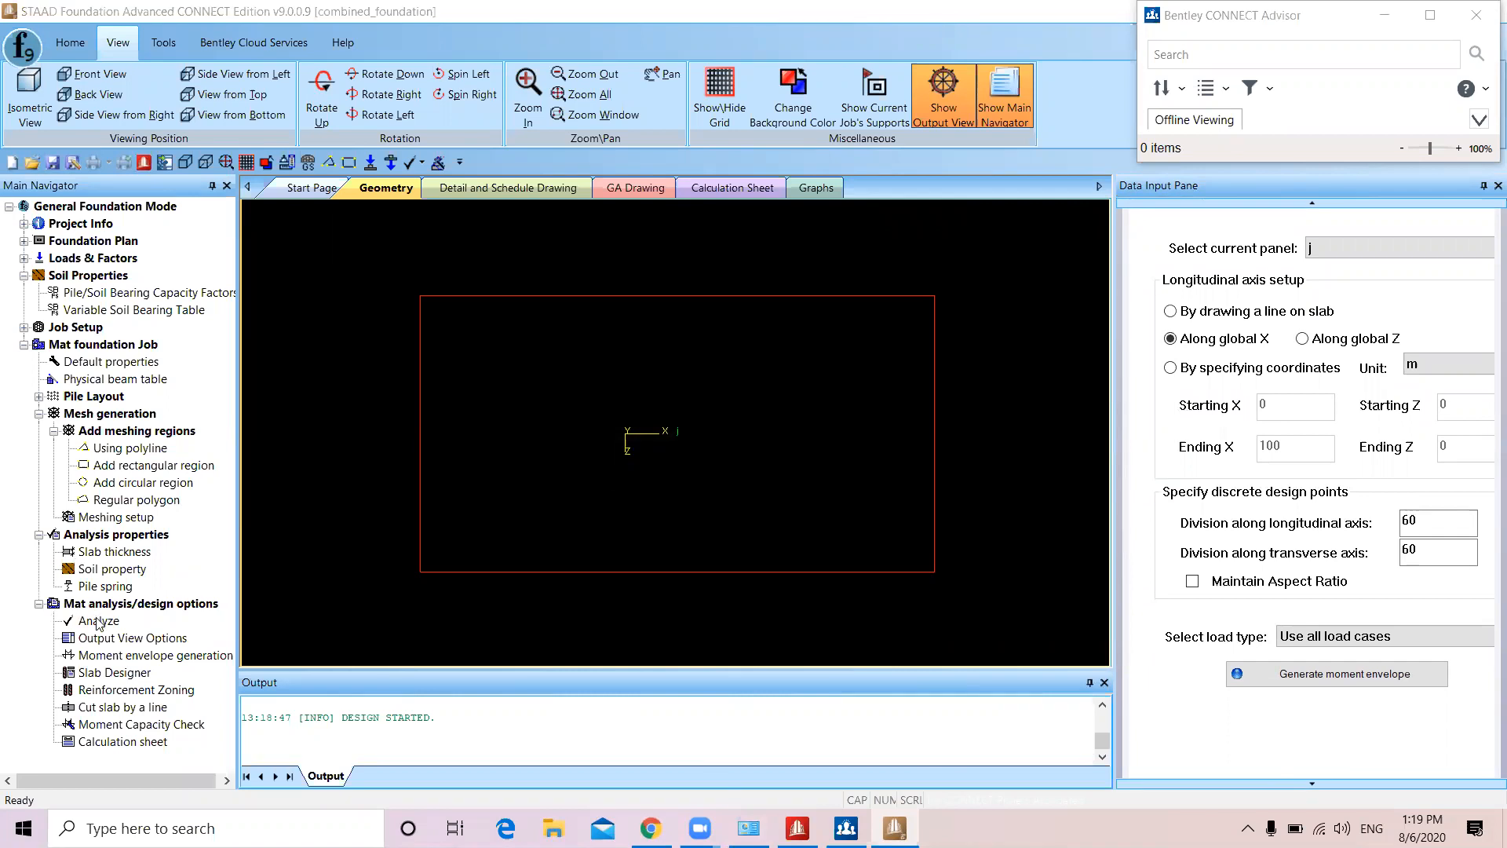
{"action": "left_click", "coordinate": [755, 460]}
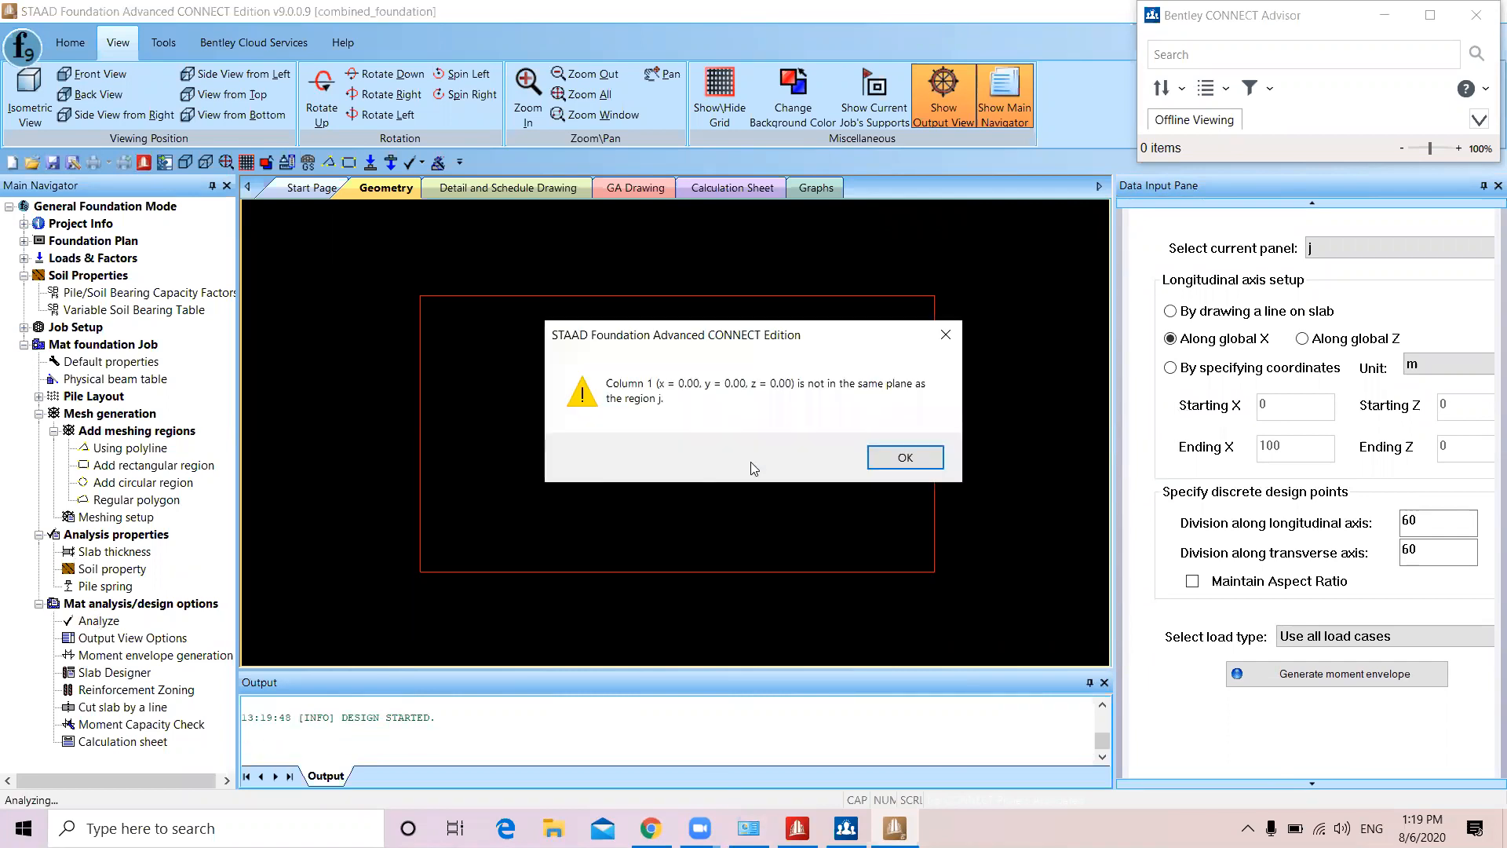
{"action": "left_click", "coordinate": [899, 460]}
{"action": "left_click", "coordinate": [900, 461]}
{"action": "left_click", "coordinate": [900, 460]}
{"action": "left_click", "coordinate": [900, 460]}
{"action": "left_click", "coordinate": [901, 460]}
{"action": "left_click", "coordinate": [900, 460]}
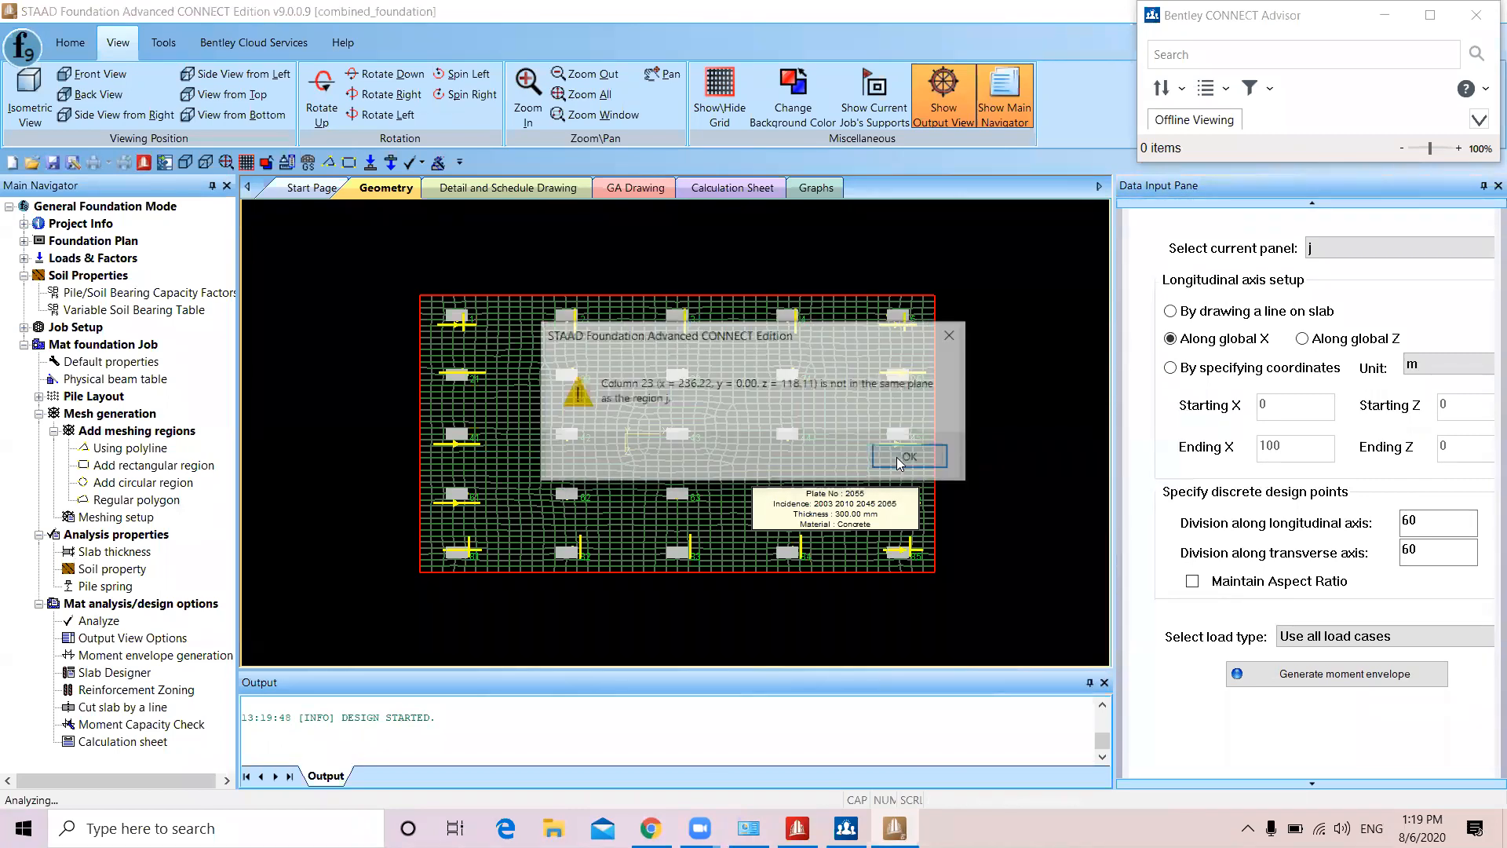
{"action": "left_click", "coordinate": [901, 460]}
{"action": "left_click", "coordinate": [900, 459]}
{"action": "left_click", "coordinate": [900, 459]}
{"action": "left_click", "coordinate": [900, 459]}
{"action": "left_click", "coordinate": [899, 459]}
{"action": "left_click", "coordinate": [897, 456]}
{"action": "left_click", "coordinate": [897, 457]}
{"action": "left_click", "coordinate": [897, 457]}
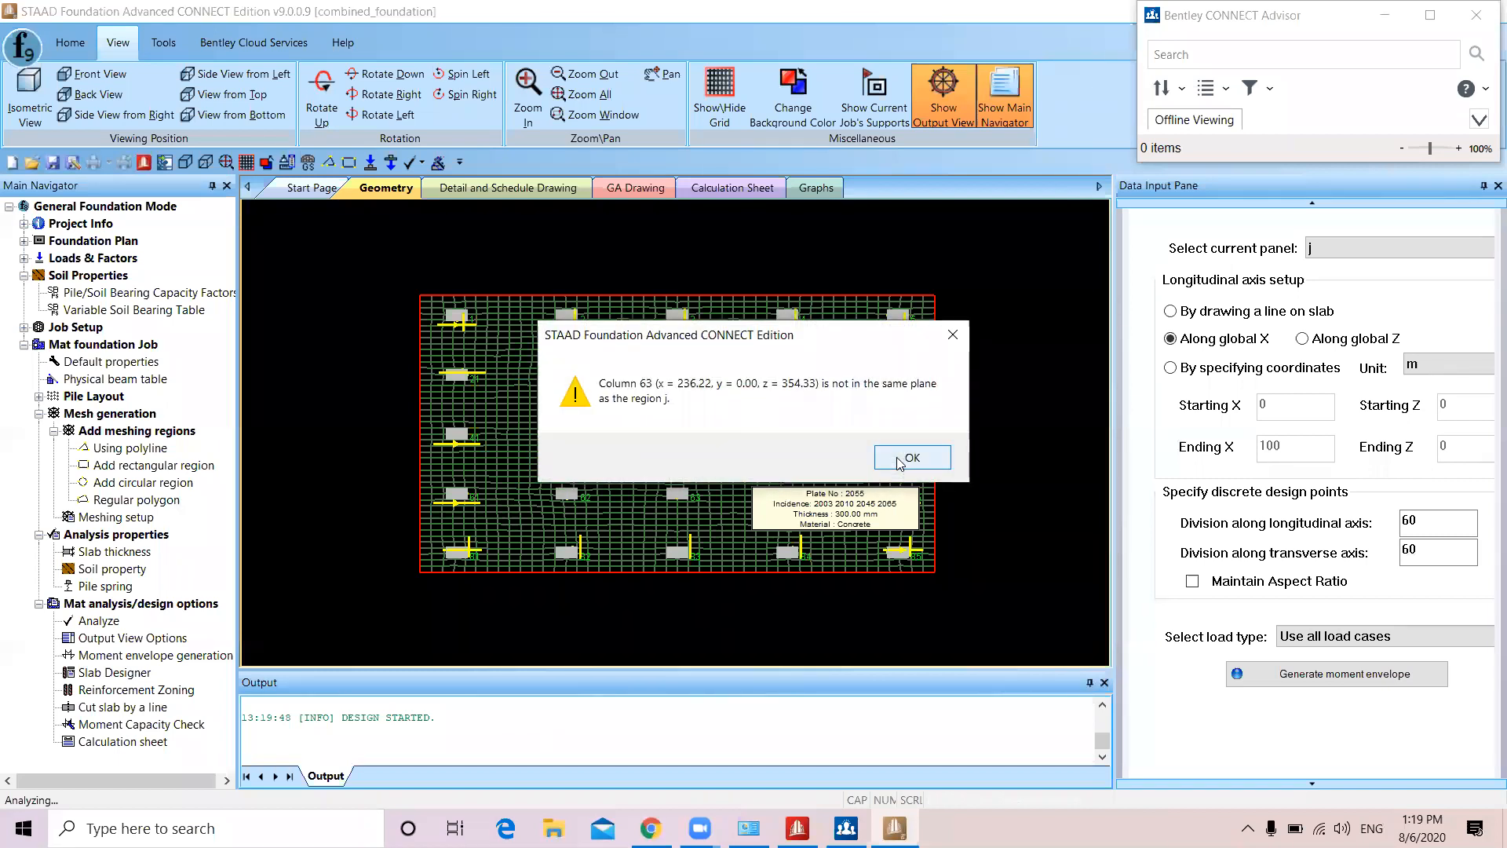
{"action": "left_click", "coordinate": [899, 460]}
{"action": "left_click", "coordinate": [899, 461]}
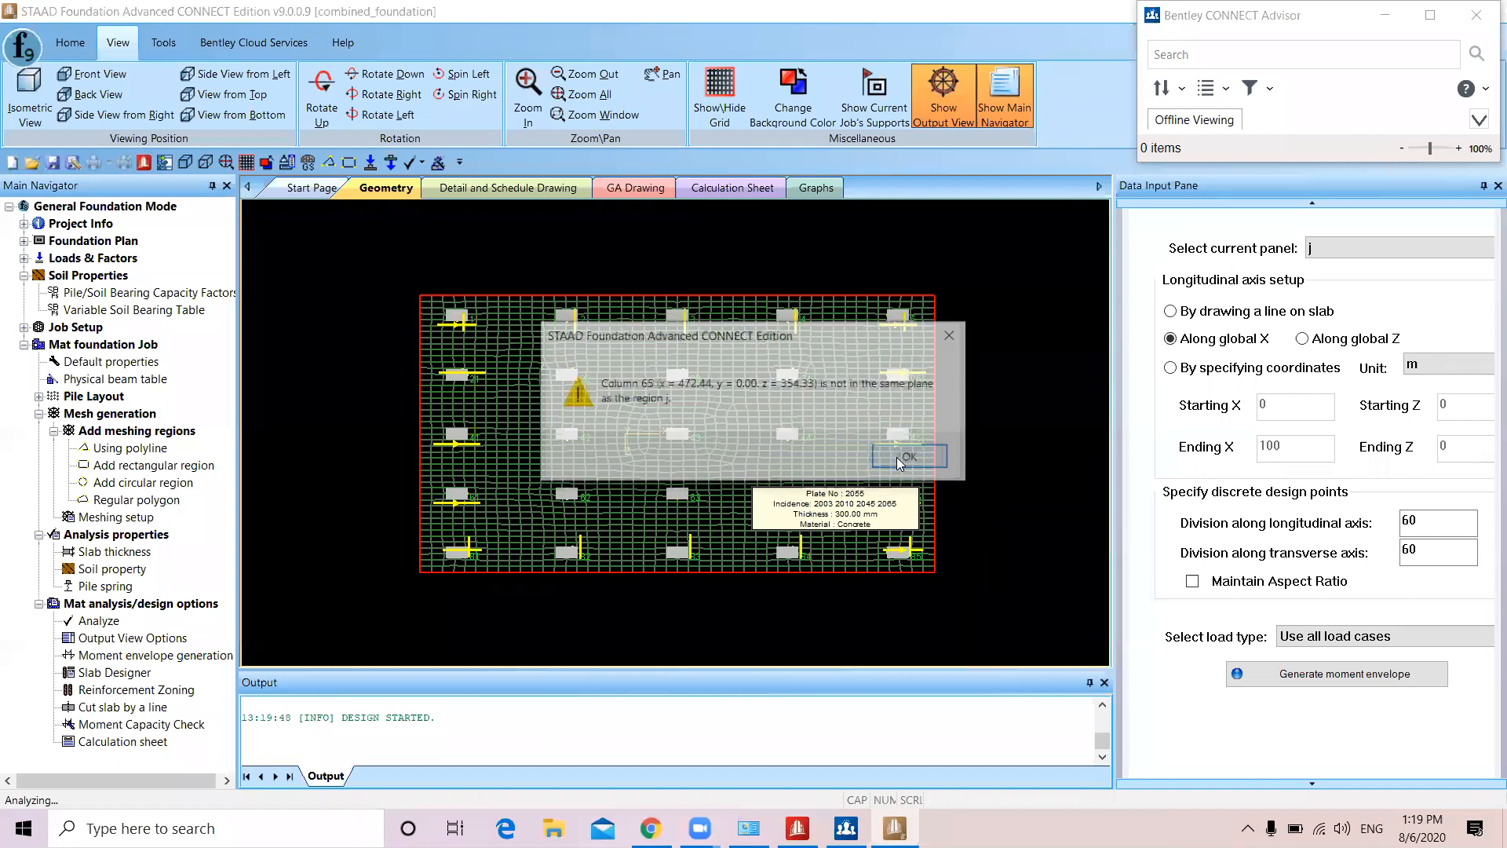
{"action": "left_click", "coordinate": [899, 460]}
{"action": "left_click", "coordinate": [900, 460]}
{"action": "left_click", "coordinate": [899, 460]}
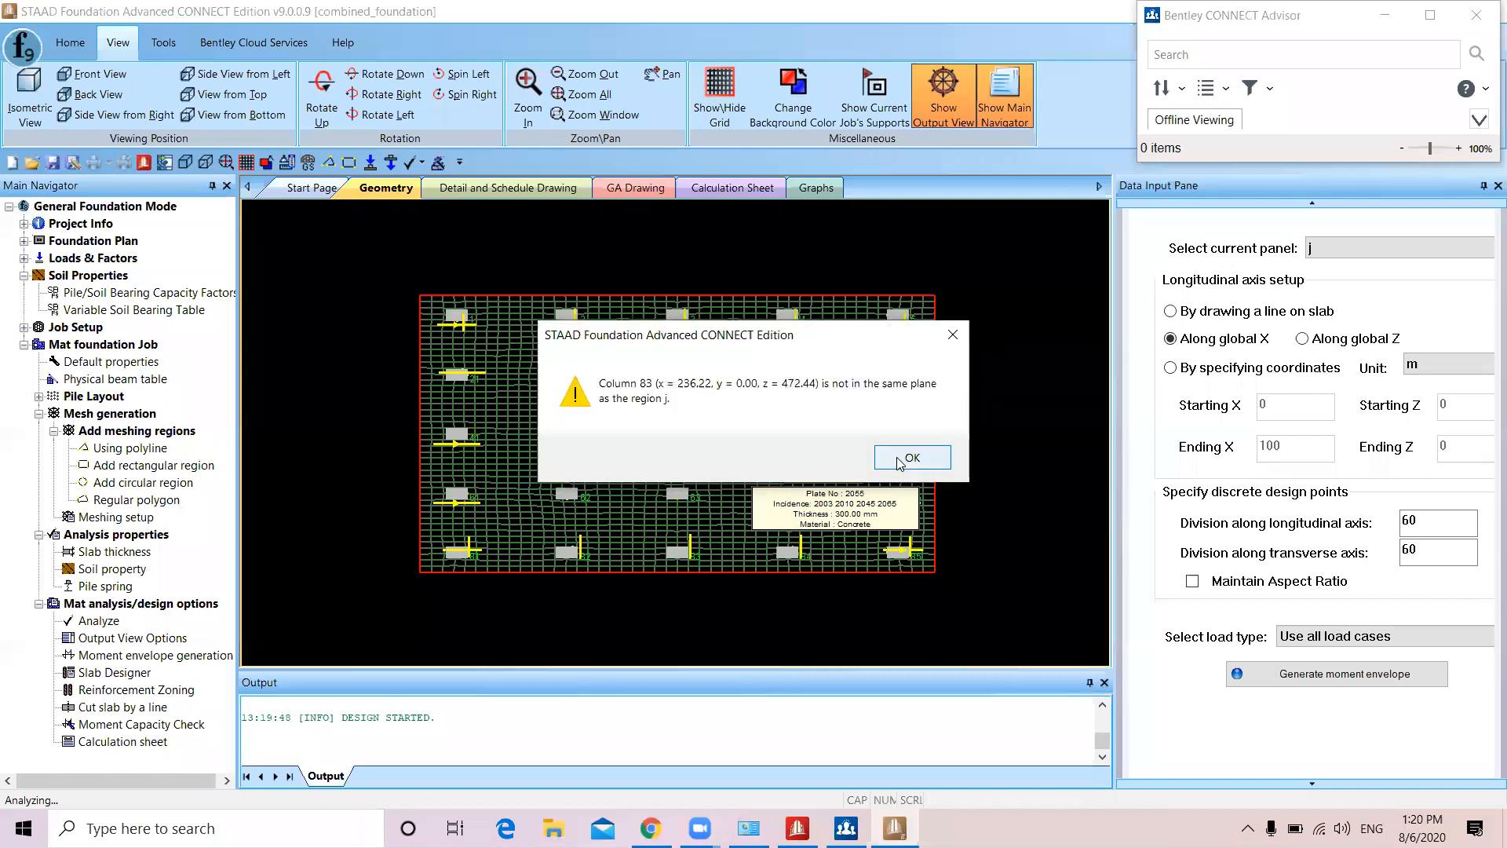
{"action": "left_click", "coordinate": [900, 460]}
{"action": "left_click", "coordinate": [900, 460]}
{"action": "left_click", "coordinate": [899, 460]}
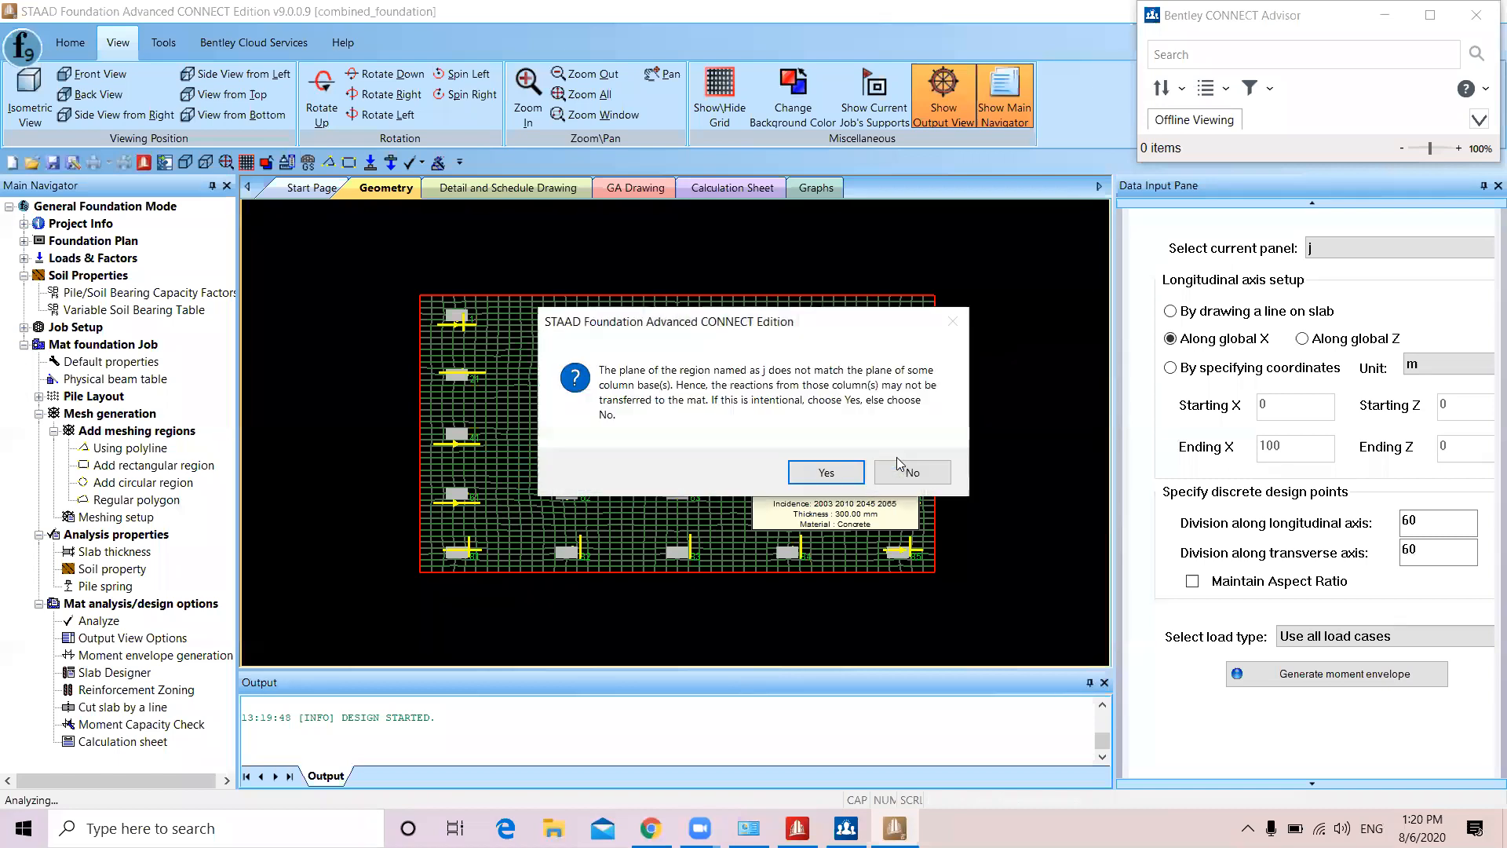
{"action": "left_click", "coordinate": [820, 473]}
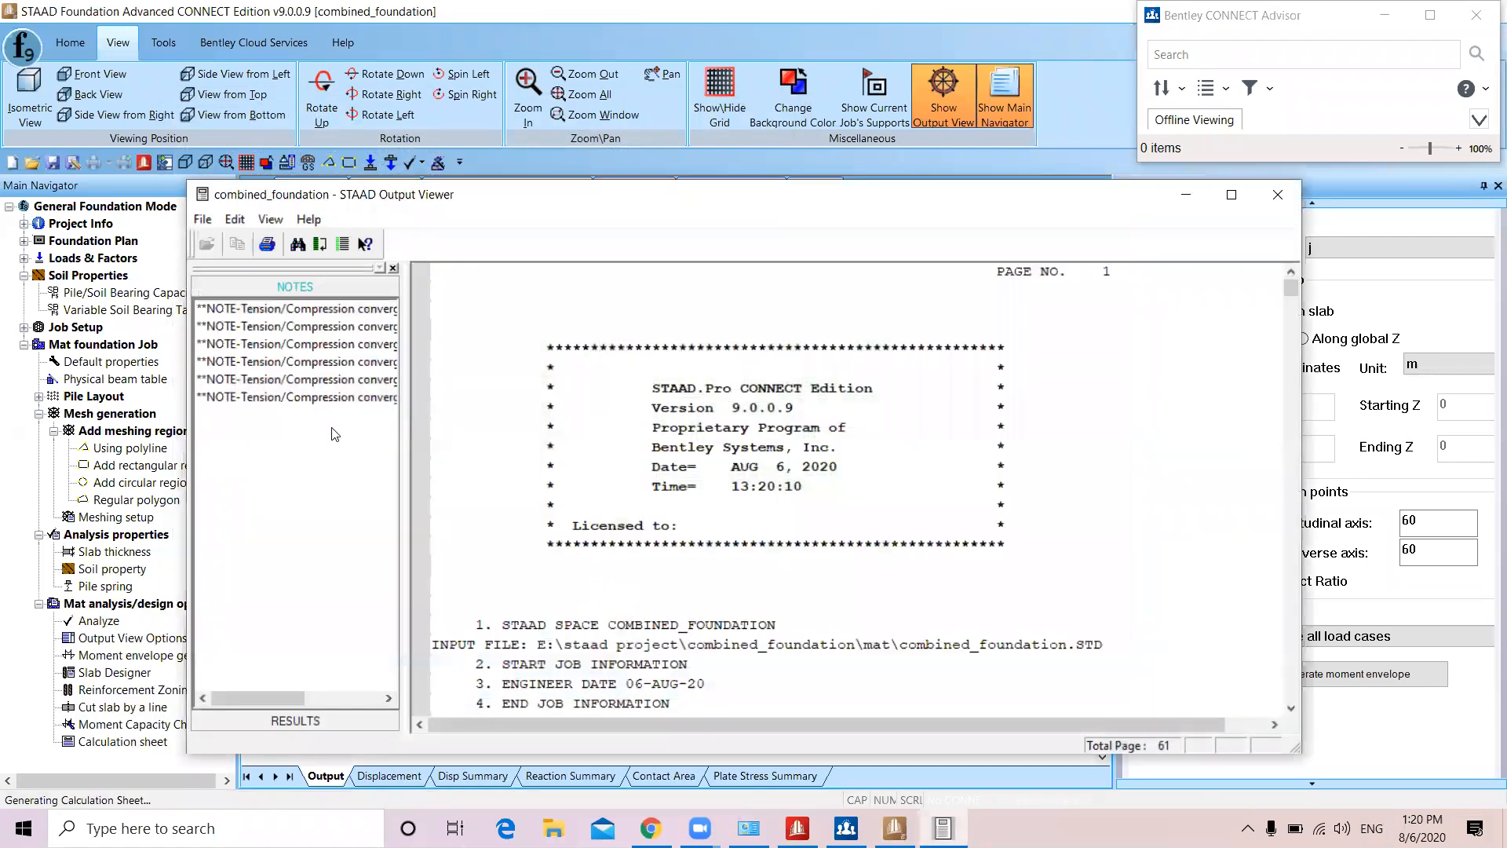
Examine the tension/compression convergence notes for load cases 6 and 1 in the analysis output, and close it
{"action": "left_click", "coordinate": [328, 399]}
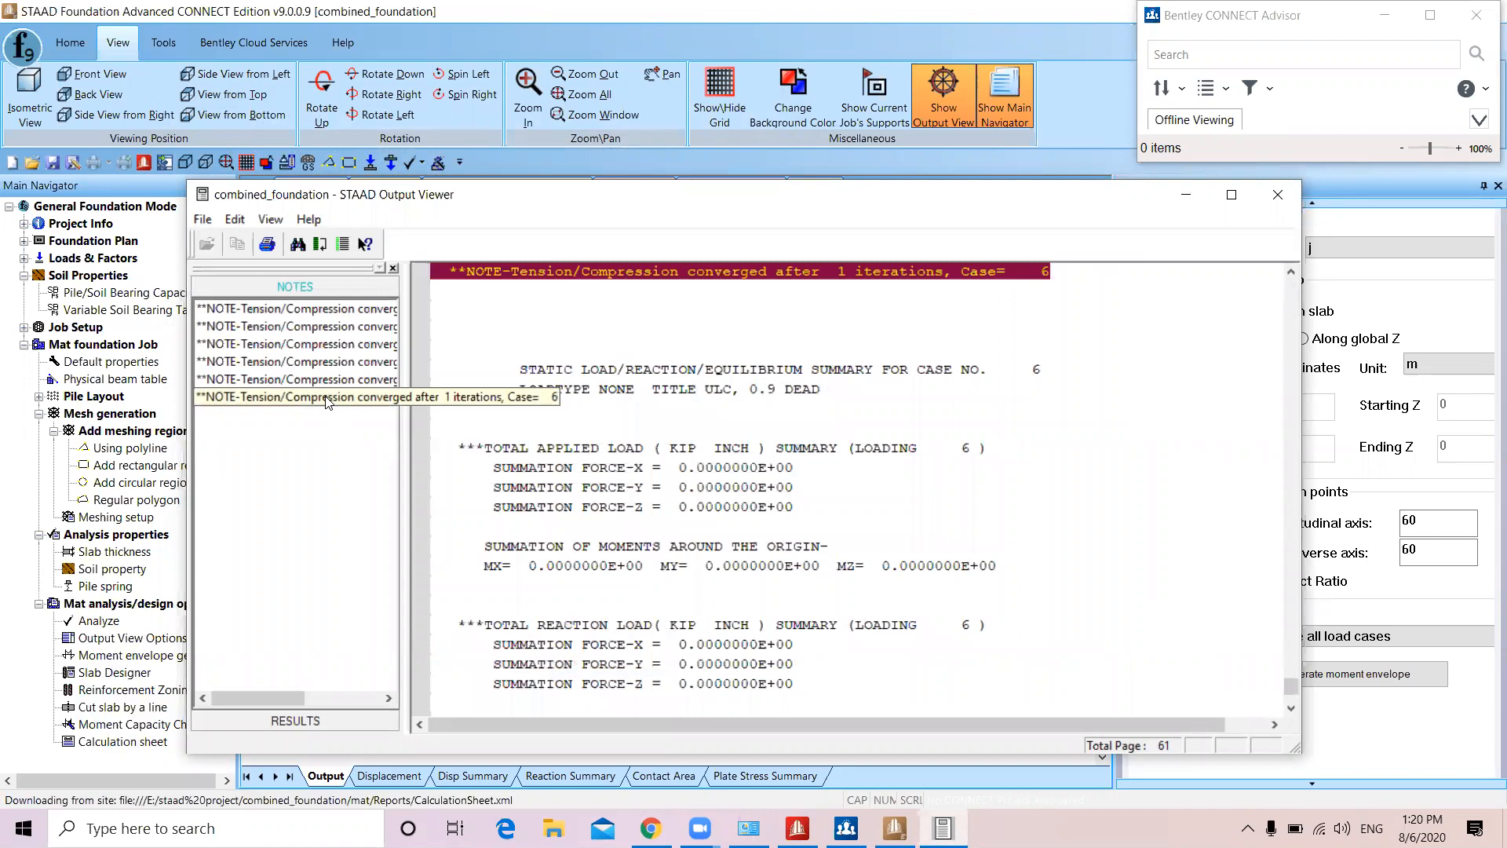
{"action": "left_click", "coordinate": [321, 308]}
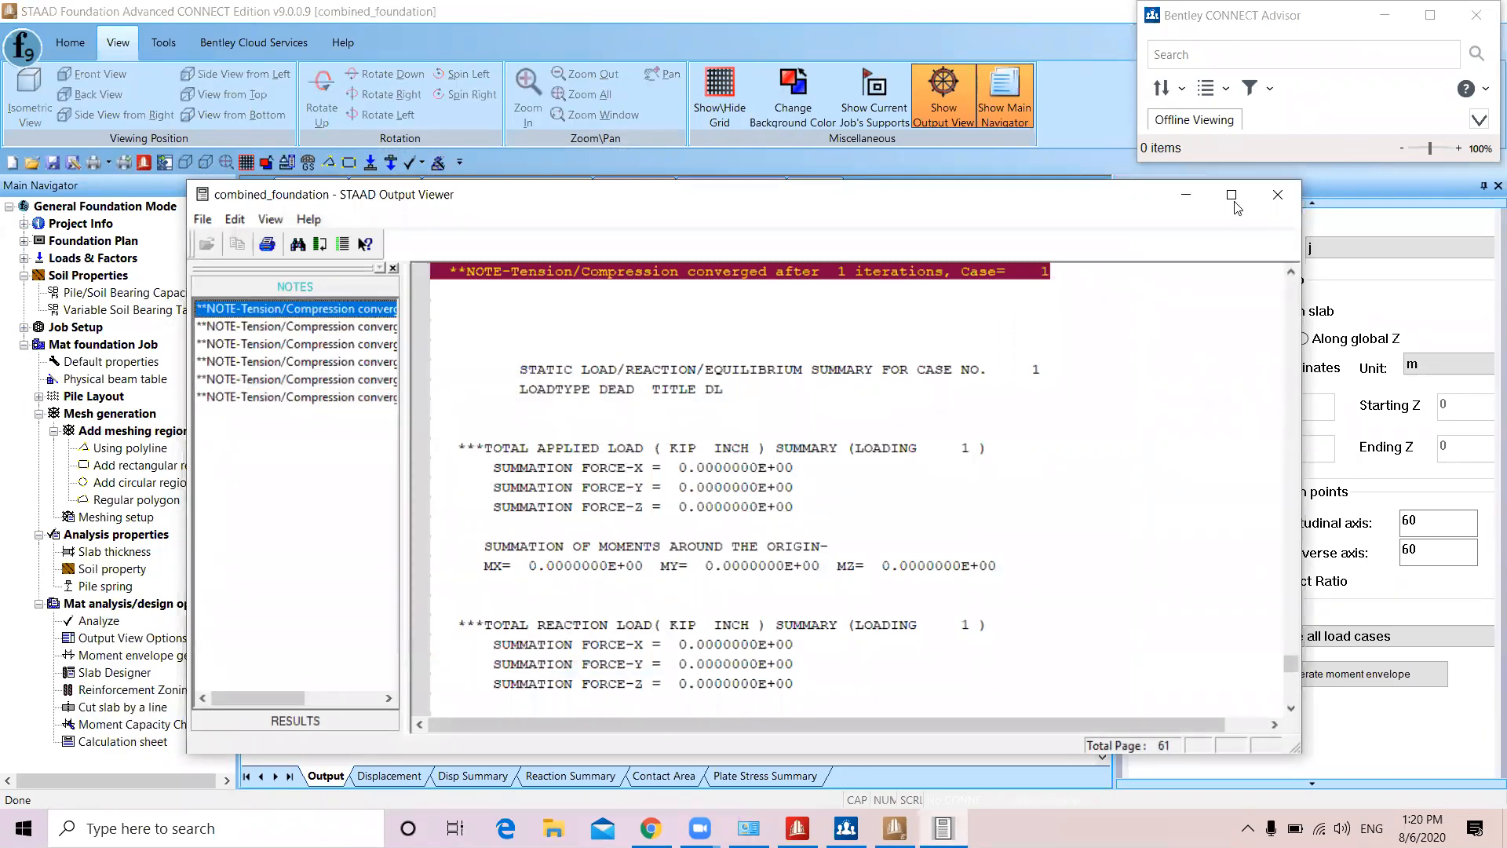
{"action": "left_click", "coordinate": [1280, 195]}
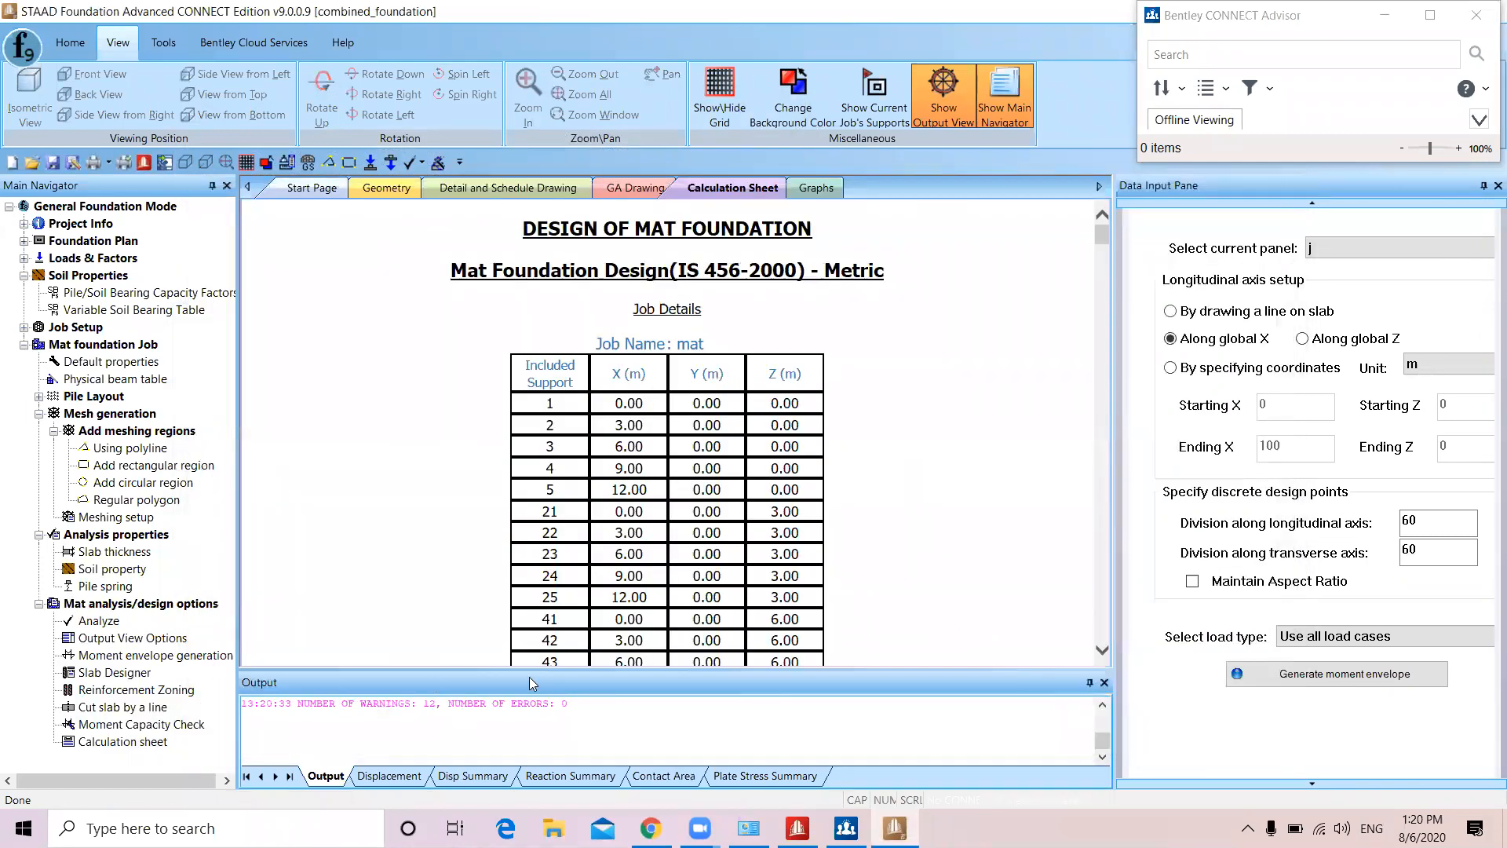
Review the displacement, displacement summary, reaction summary, contact area and plate stress summary result tables
{"action": "left_click", "coordinate": [381, 777]}
{"action": "left_click", "coordinate": [463, 778]}
{"action": "left_click", "coordinate": [548, 776]}
{"action": "left_click", "coordinate": [660, 776]}
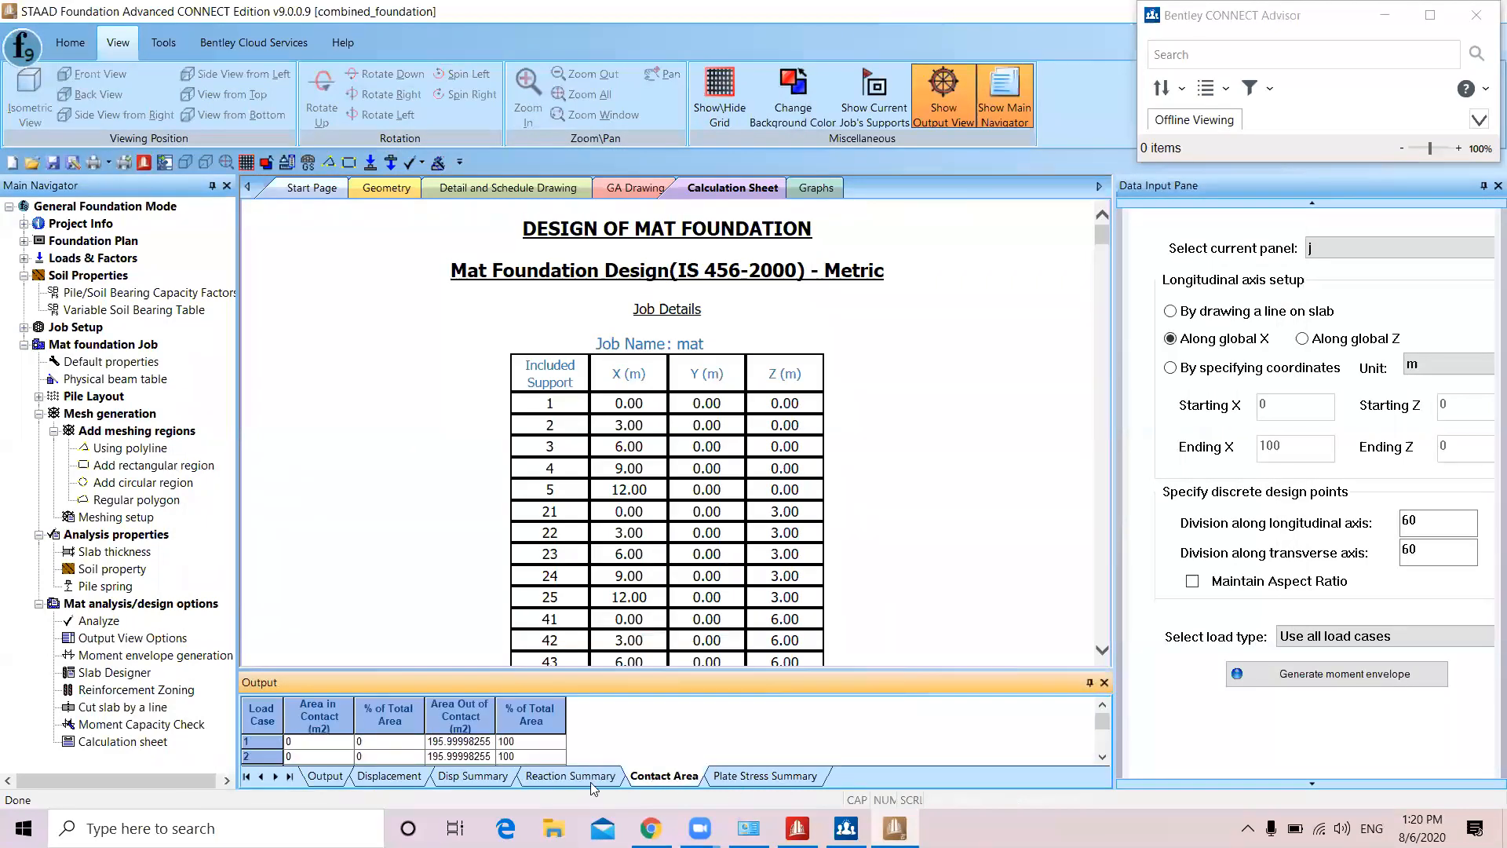
{"action": "left_click", "coordinate": [558, 778]}
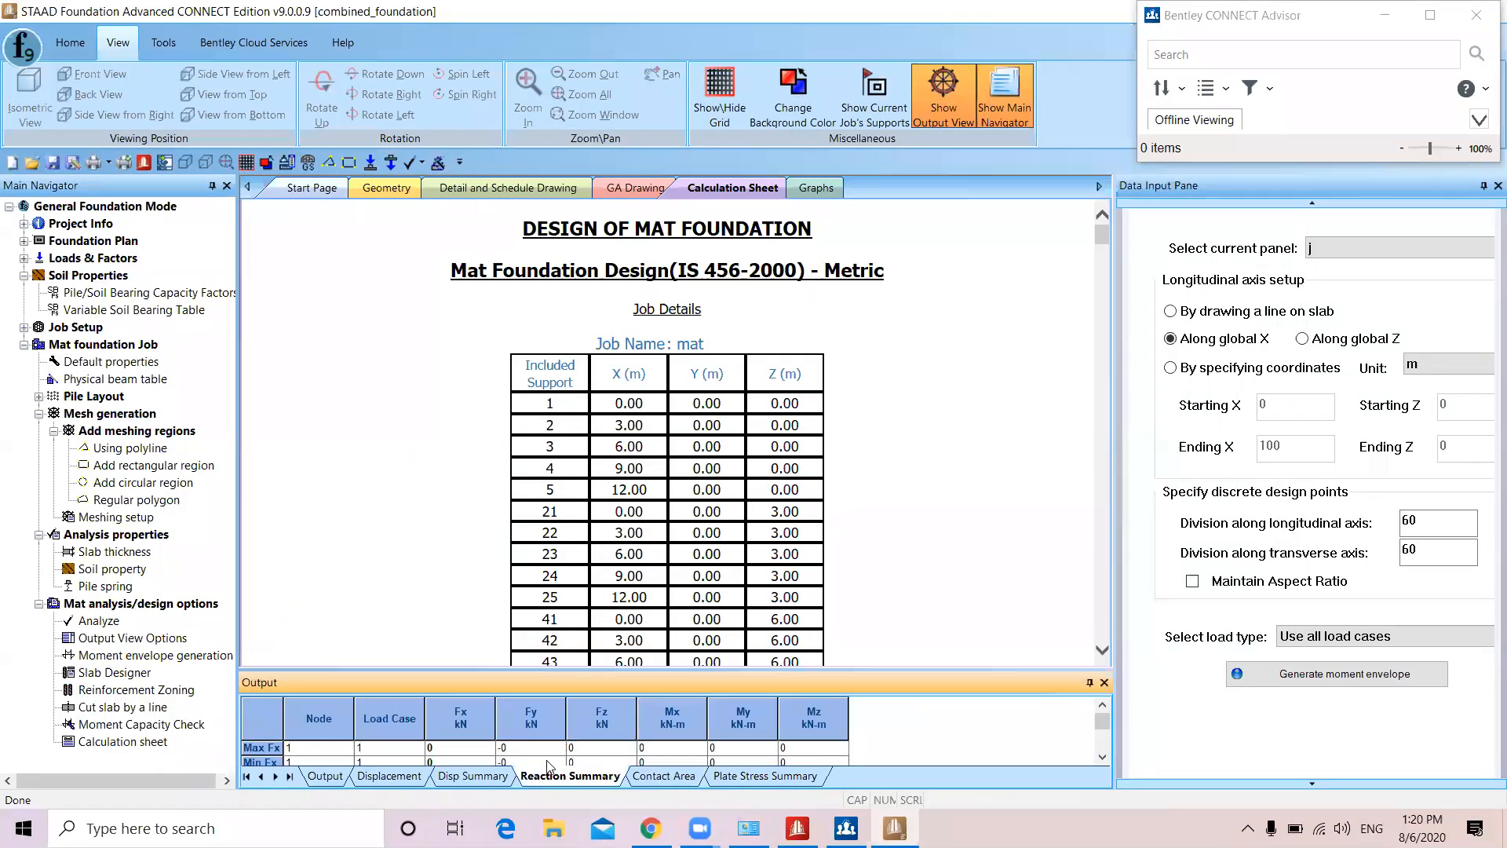
{"action": "left_click", "coordinate": [774, 777]}
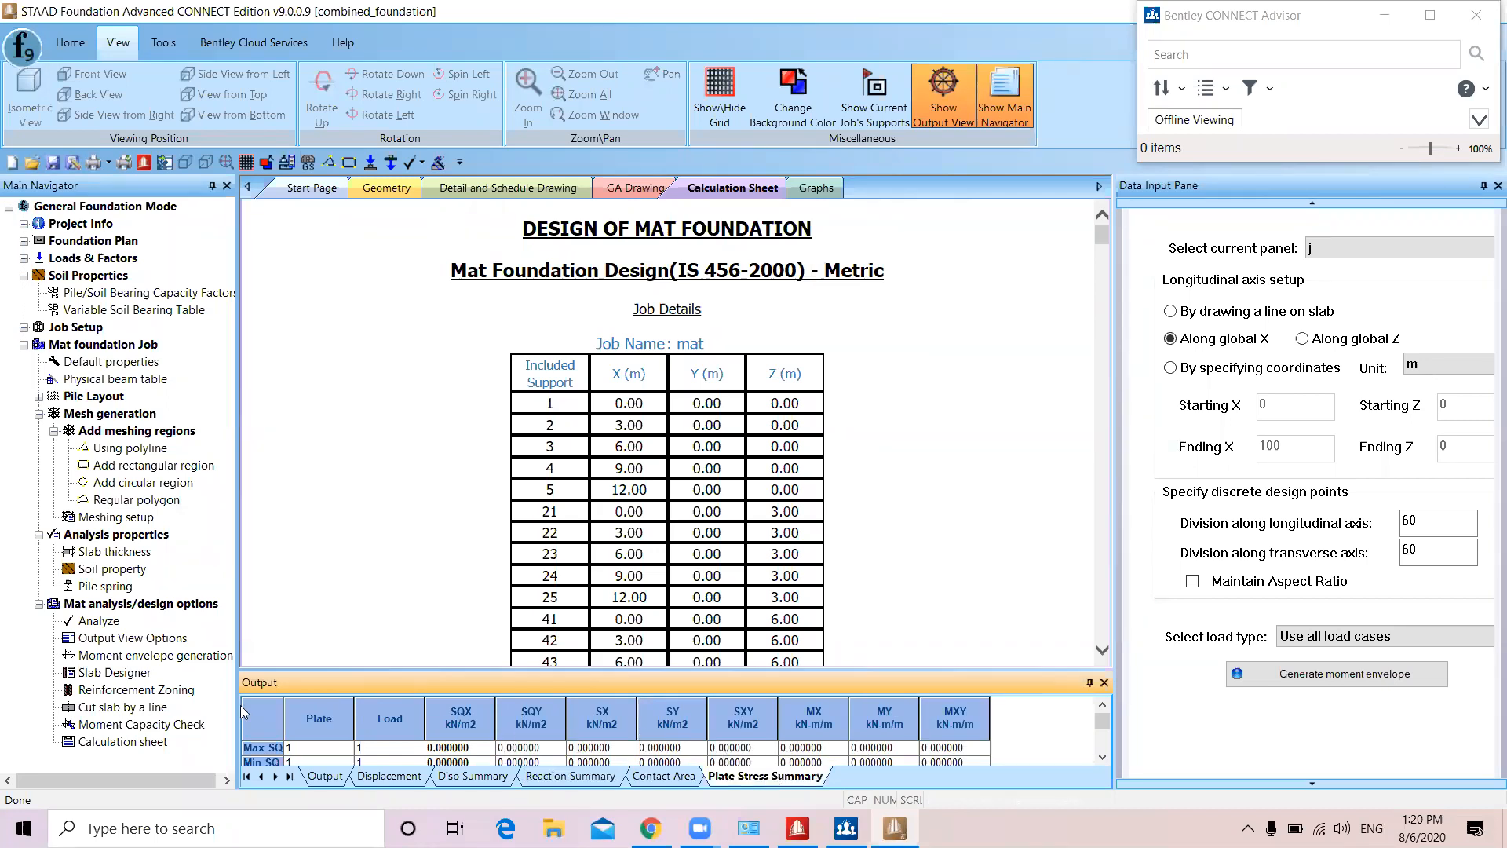
Set the plate stress contour type to Max Absolute for the new analysis results
{"action": "left_click", "coordinate": [163, 638]}
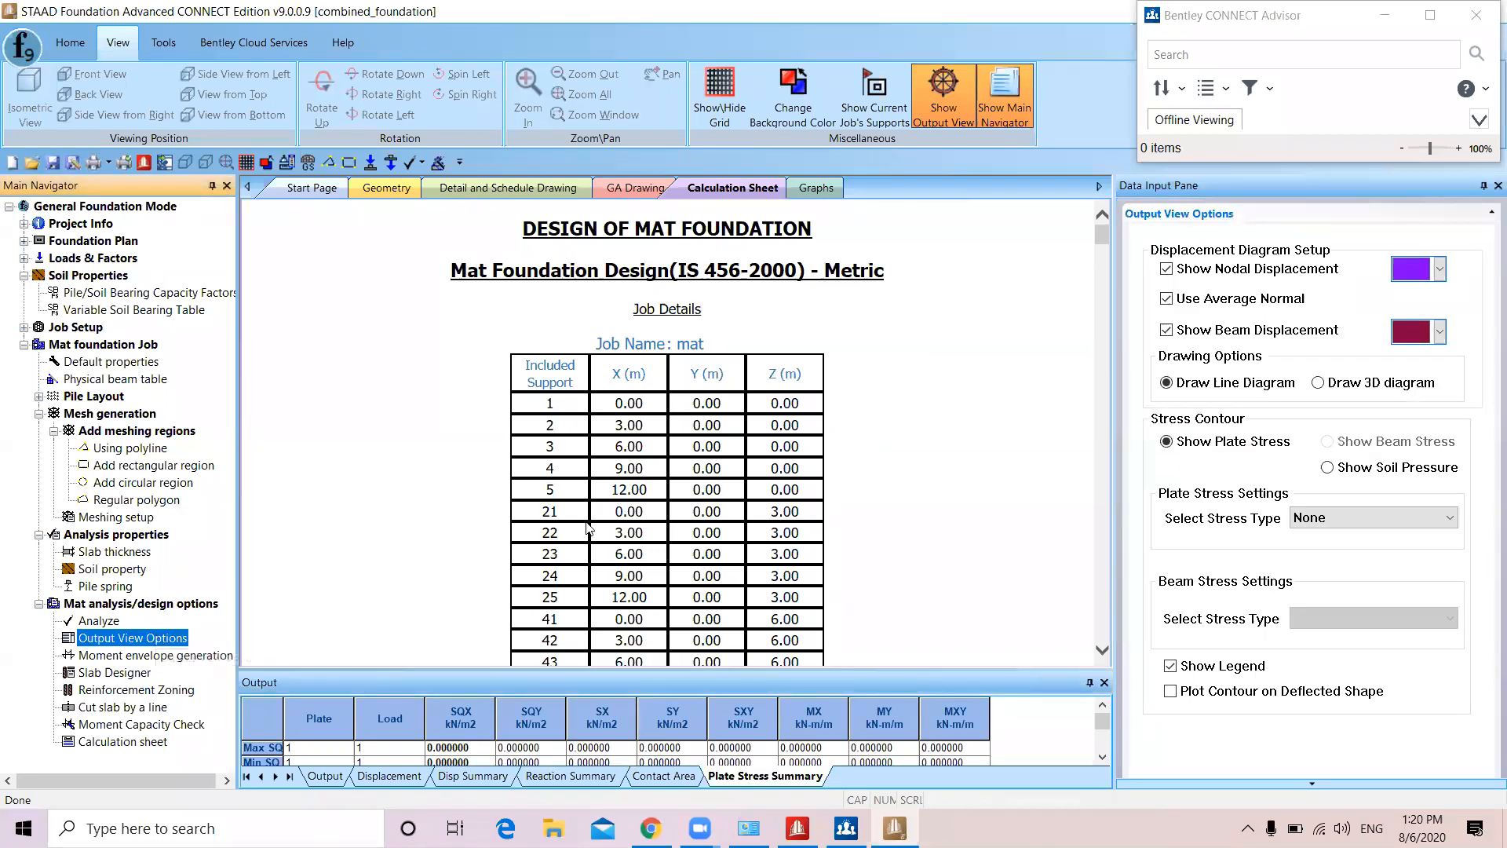
{"action": "left_click", "coordinate": [1318, 521]}
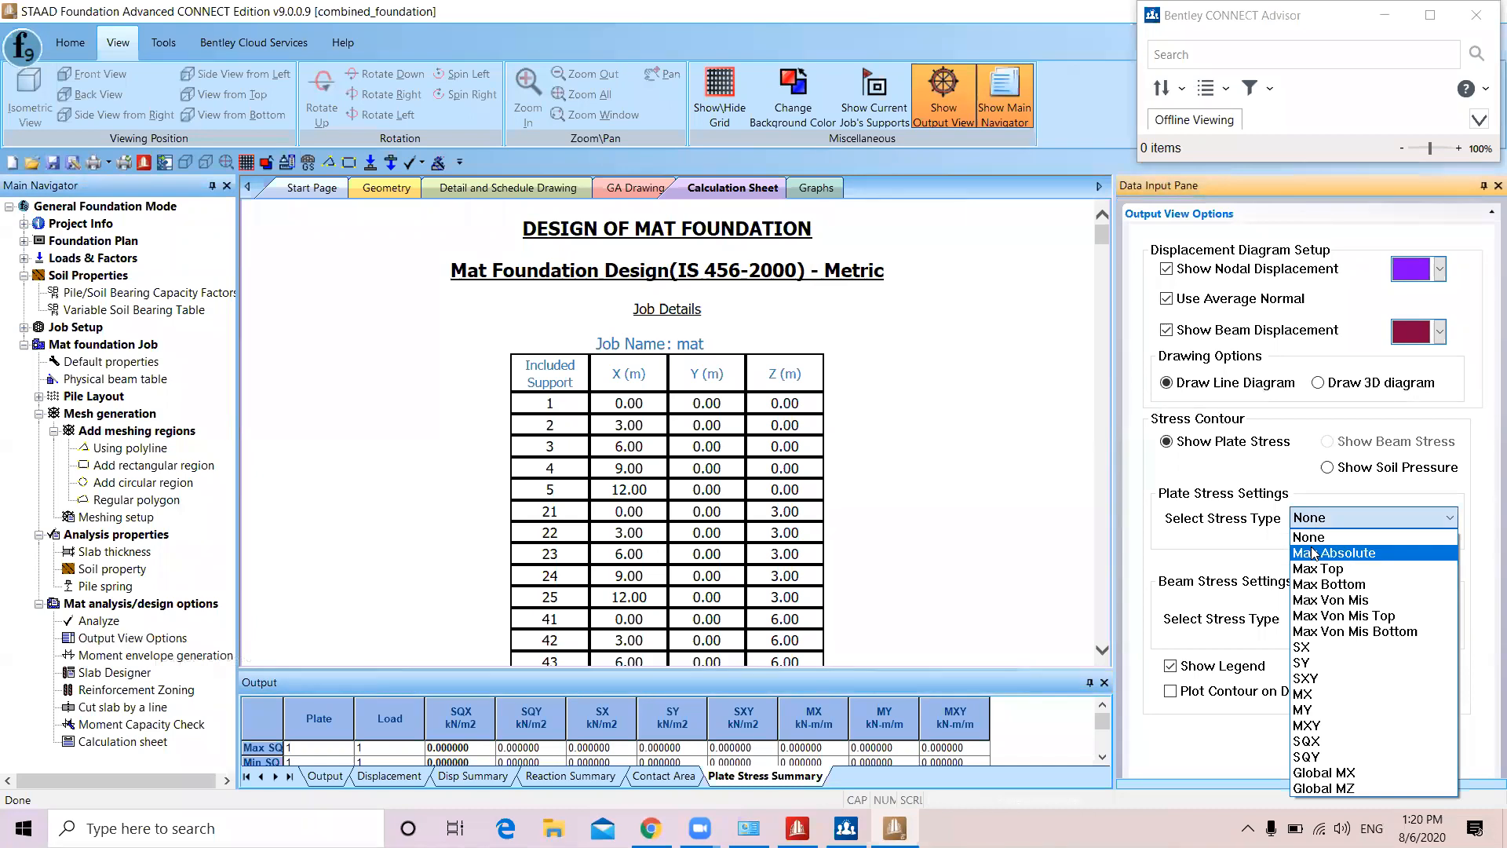
{"action": "left_click", "coordinate": [1316, 549]}
{"action": "left_click", "coordinate": [1311, 786]}
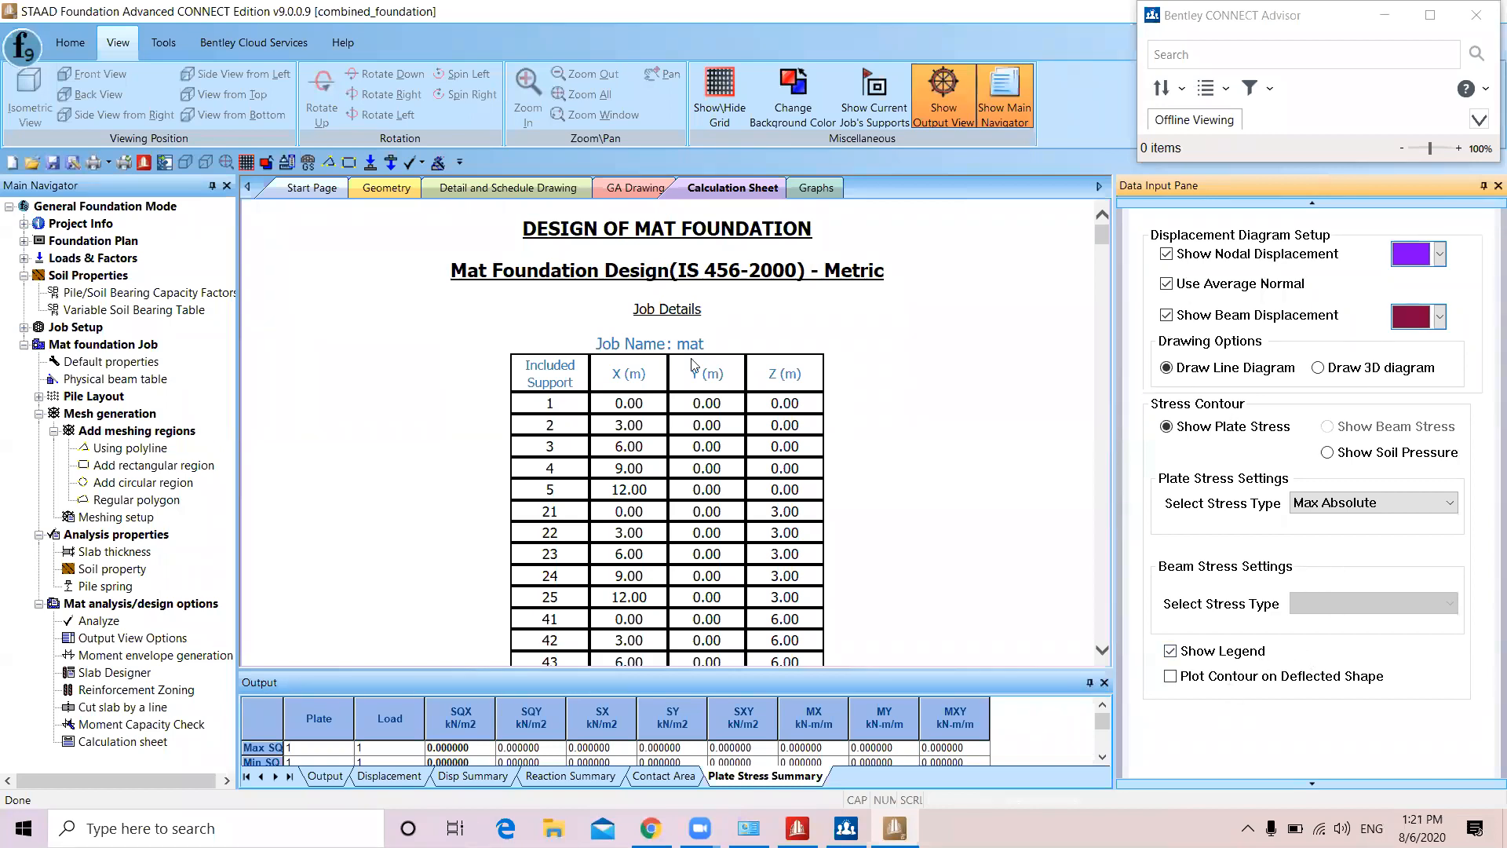
Generate the moment envelope for panel j along global X using all load cases, and view it on the slab geometry
{"action": "left_click", "coordinate": [129, 655]}
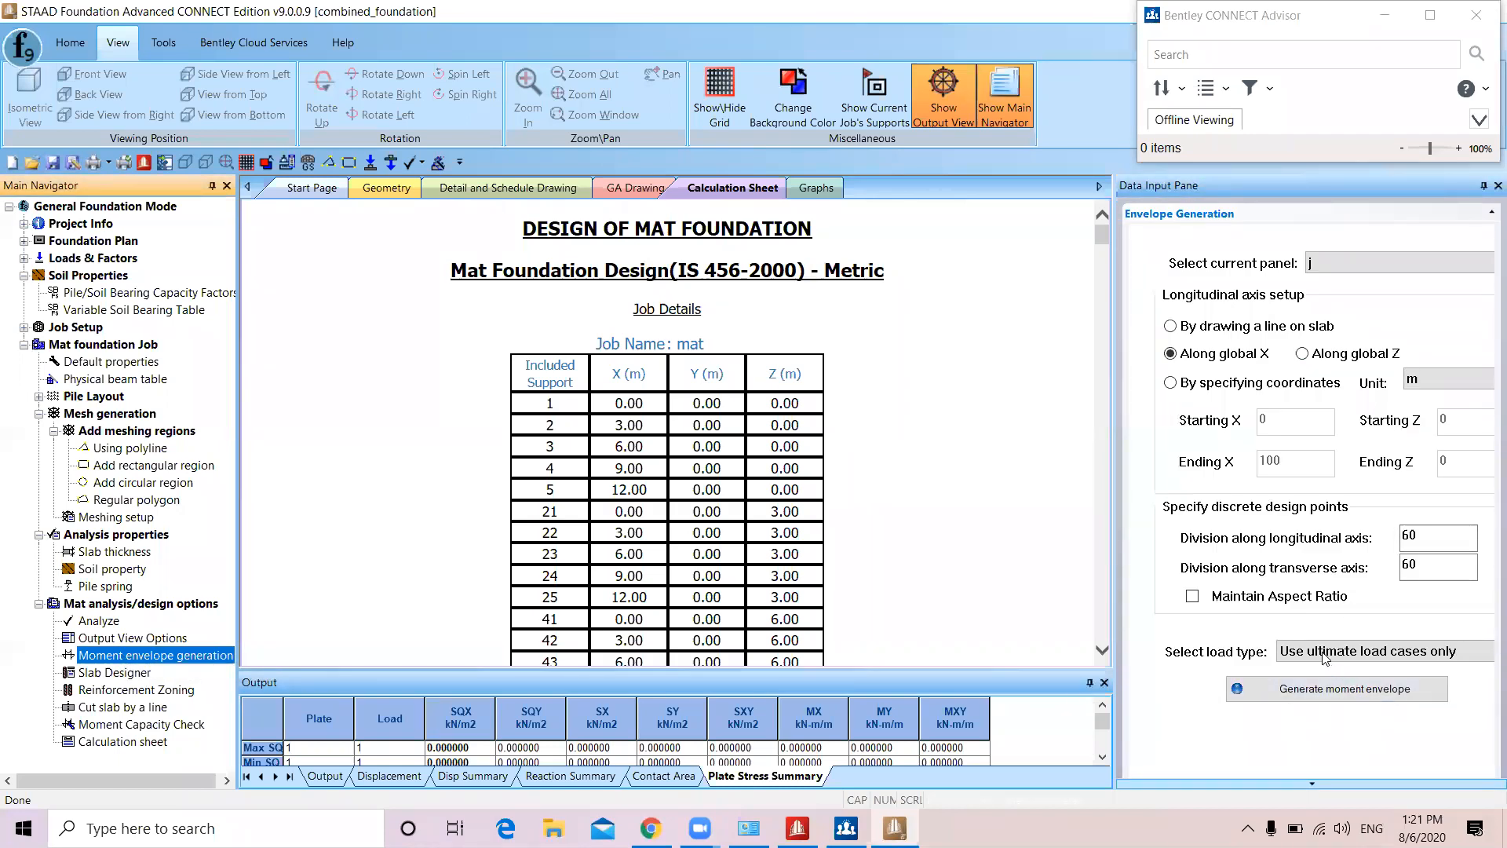
{"action": "left_click", "coordinate": [1325, 658]}
{"action": "left_click", "coordinate": [1315, 685]}
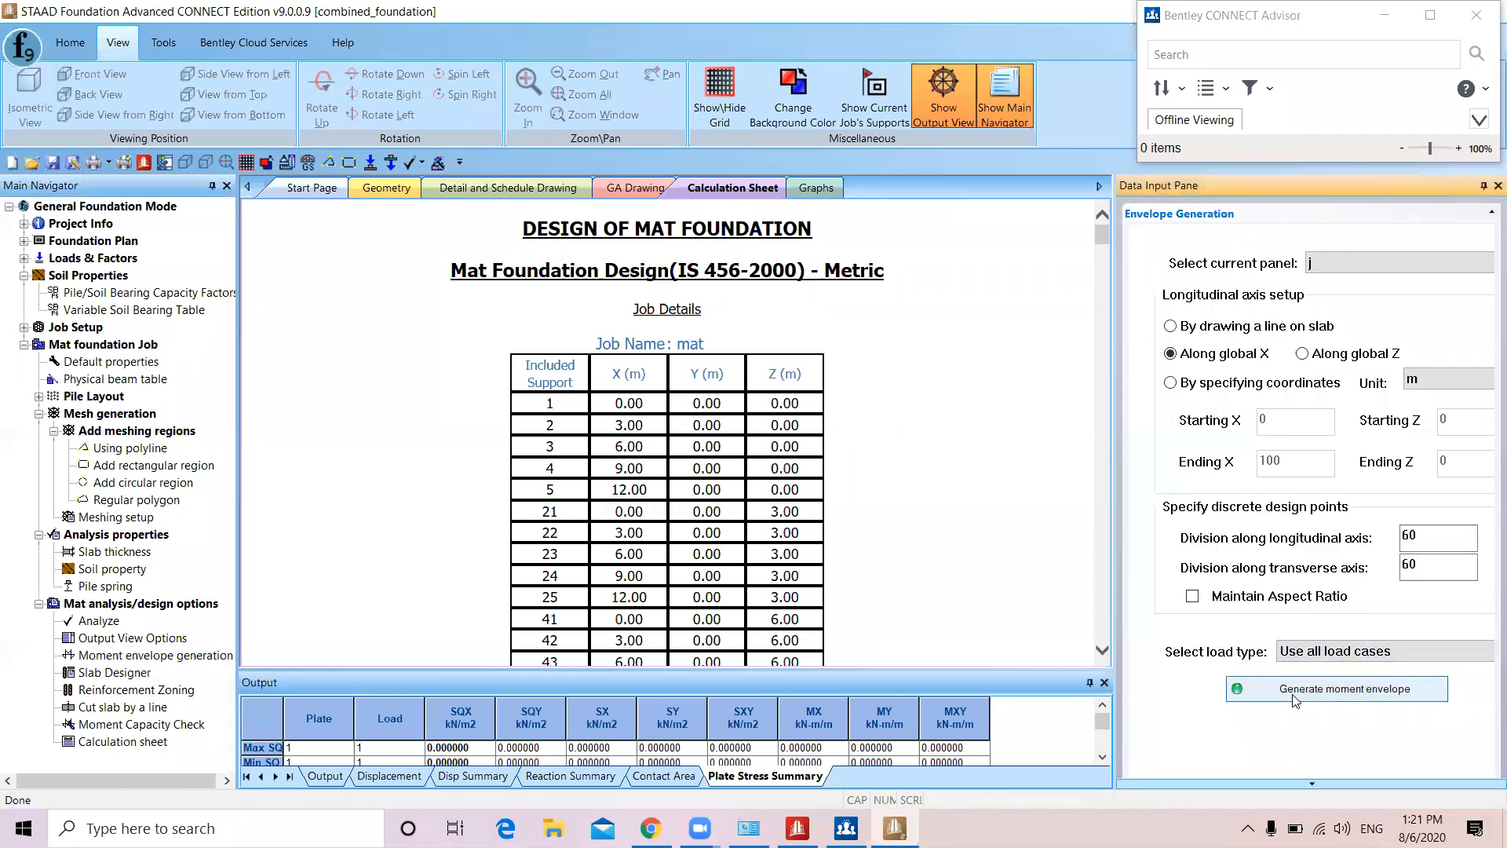
{"action": "left_click", "coordinate": [1295, 697]}
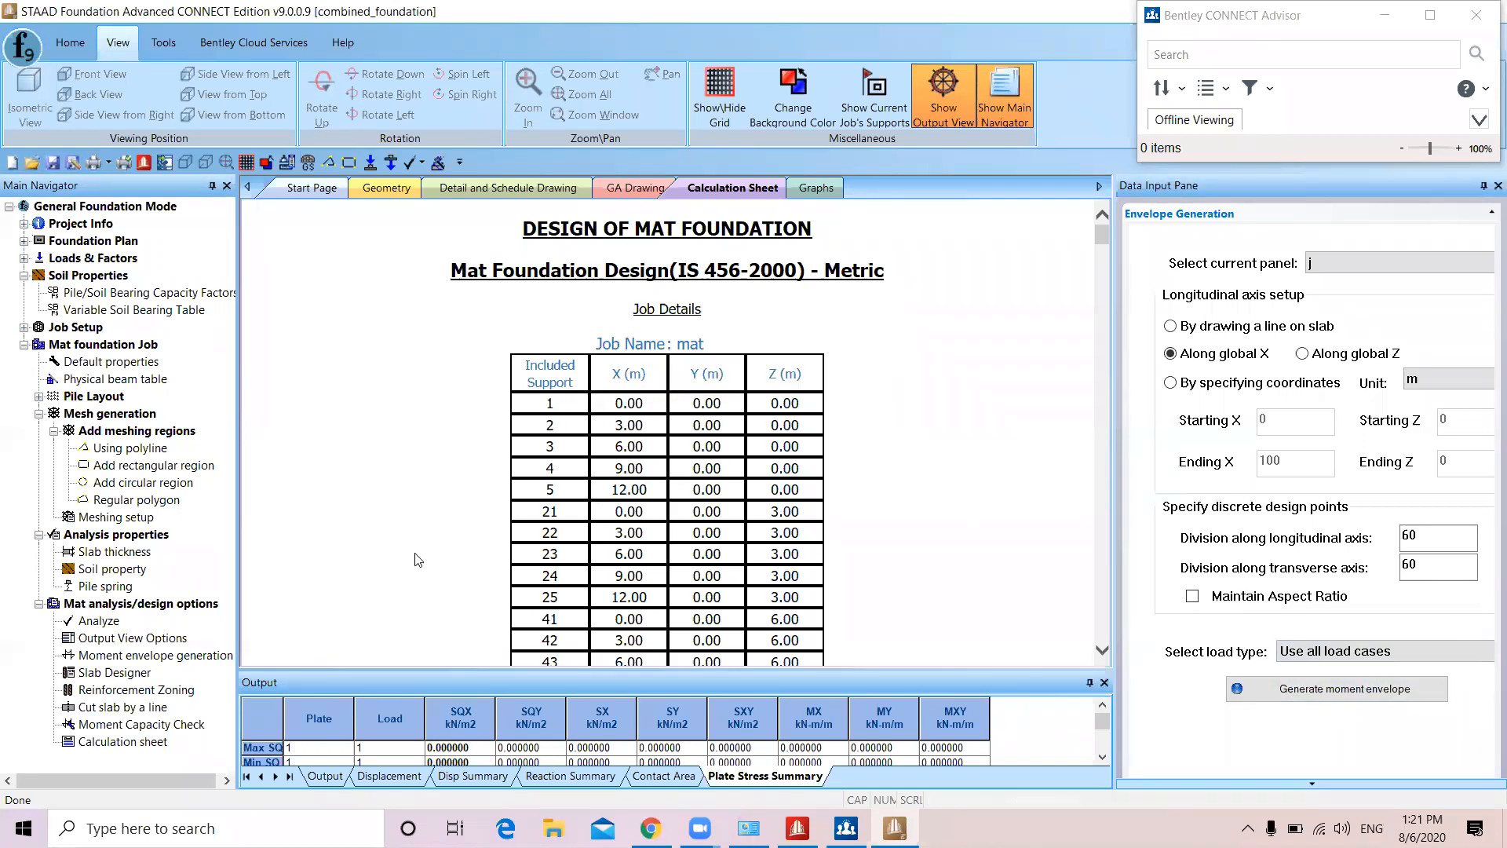
{"action": "left_click", "coordinate": [401, 191]}
{"action": "scroll", "coordinate": [563, 416], "scroll_direction": "up", "scroll_amount": 3}
{"action": "scroll", "coordinate": [479, 402], "scroll_direction": "up", "scroll_amount": 4}
{"action": "scroll", "coordinate": [478, 402], "scroll_direction": "down", "scroll_amount": 3}
{"action": "scroll", "coordinate": [478, 402], "scroll_direction": "down", "scroll_amount": 3}
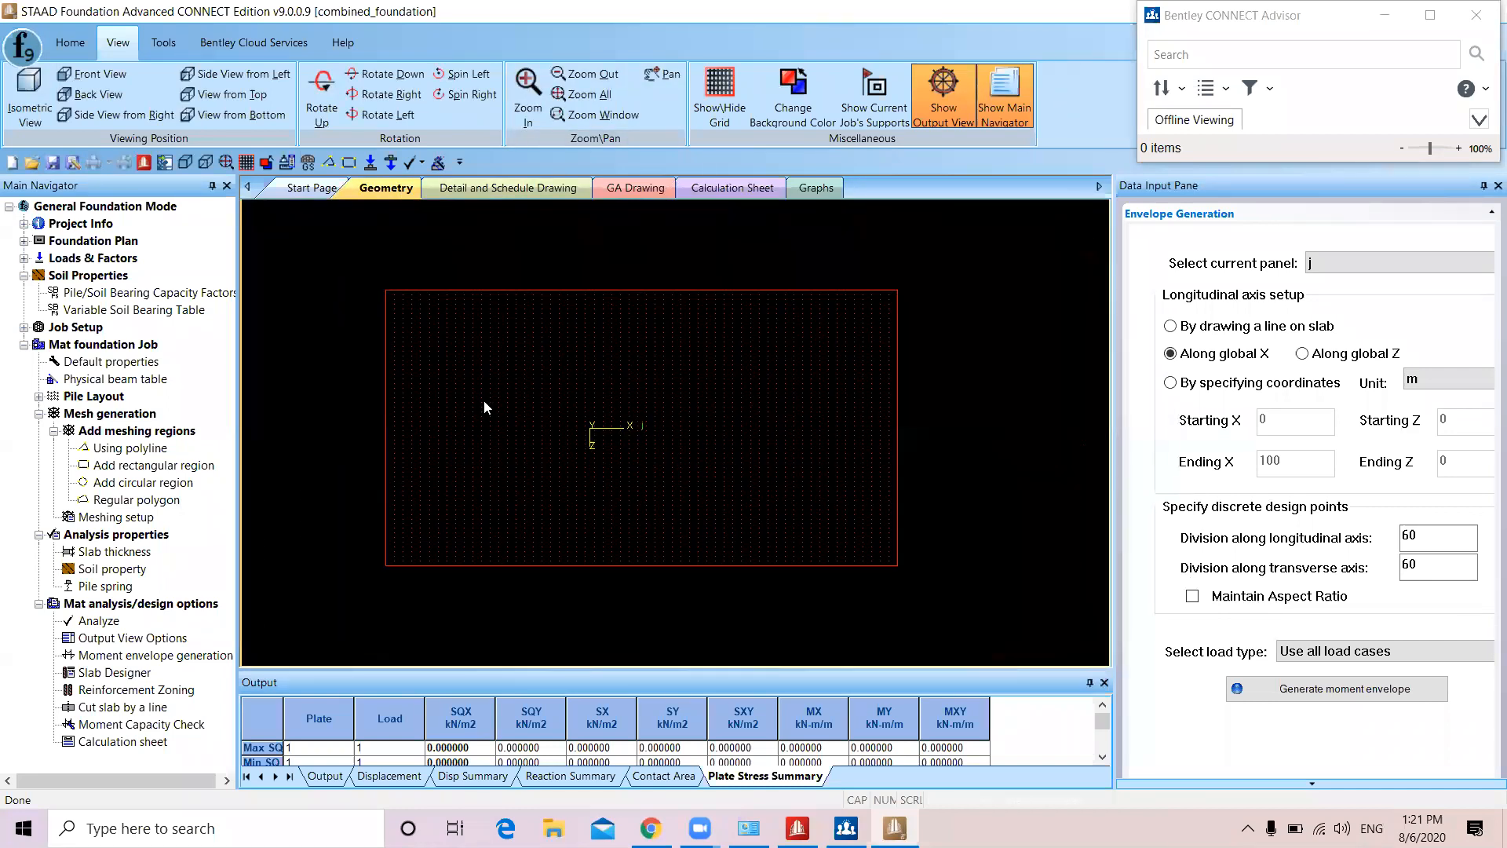
Design the slab with the minimum reinforcement spacing set to 150 mm
{"action": "left_click", "coordinate": [94, 674]}
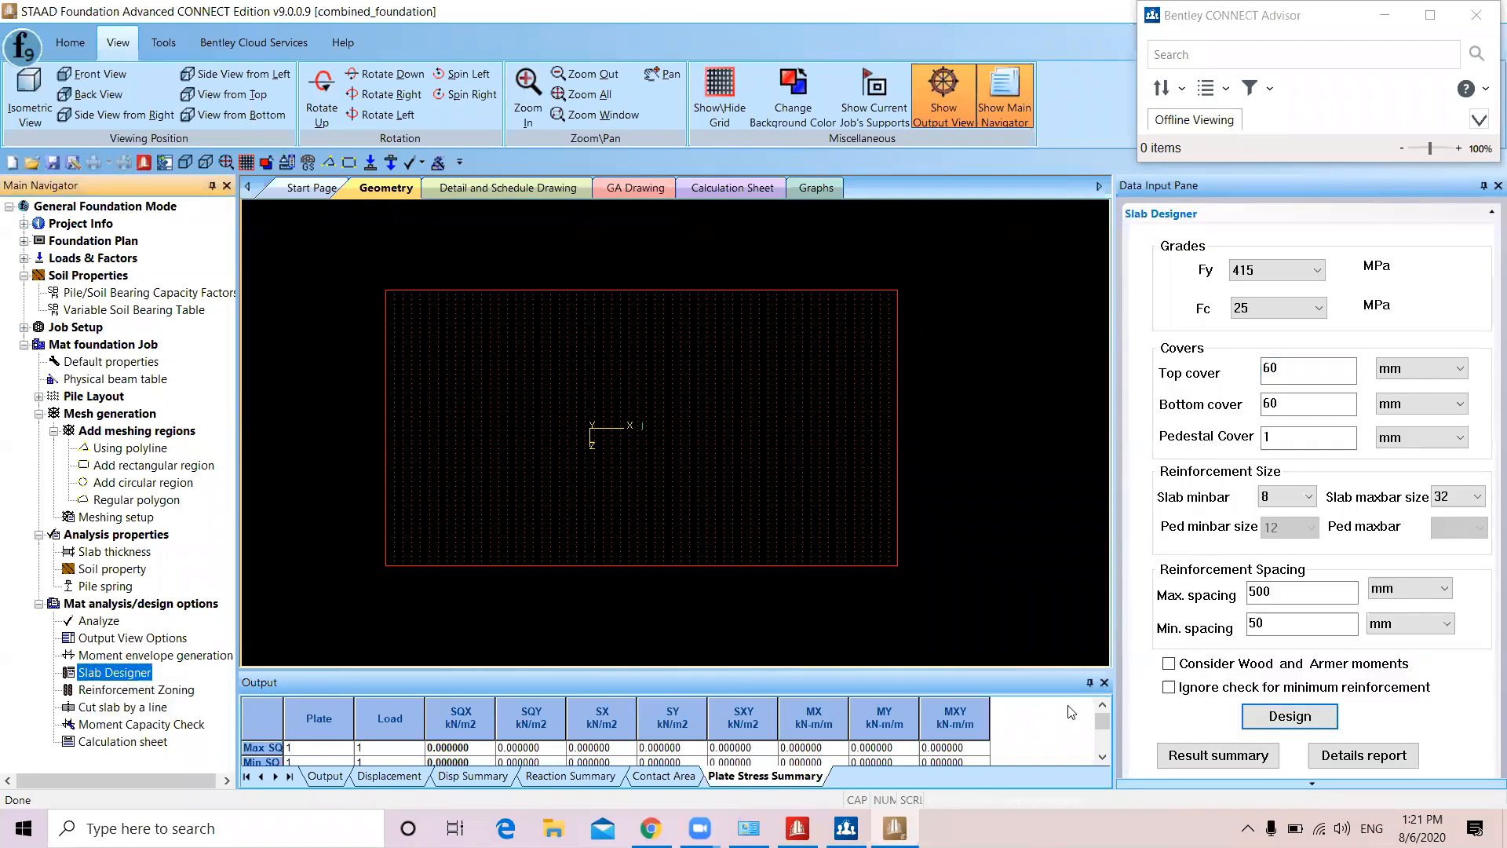
{"action": "scroll", "coordinate": [1312, 616], "scroll_direction": "down", "scroll_amount": 1}
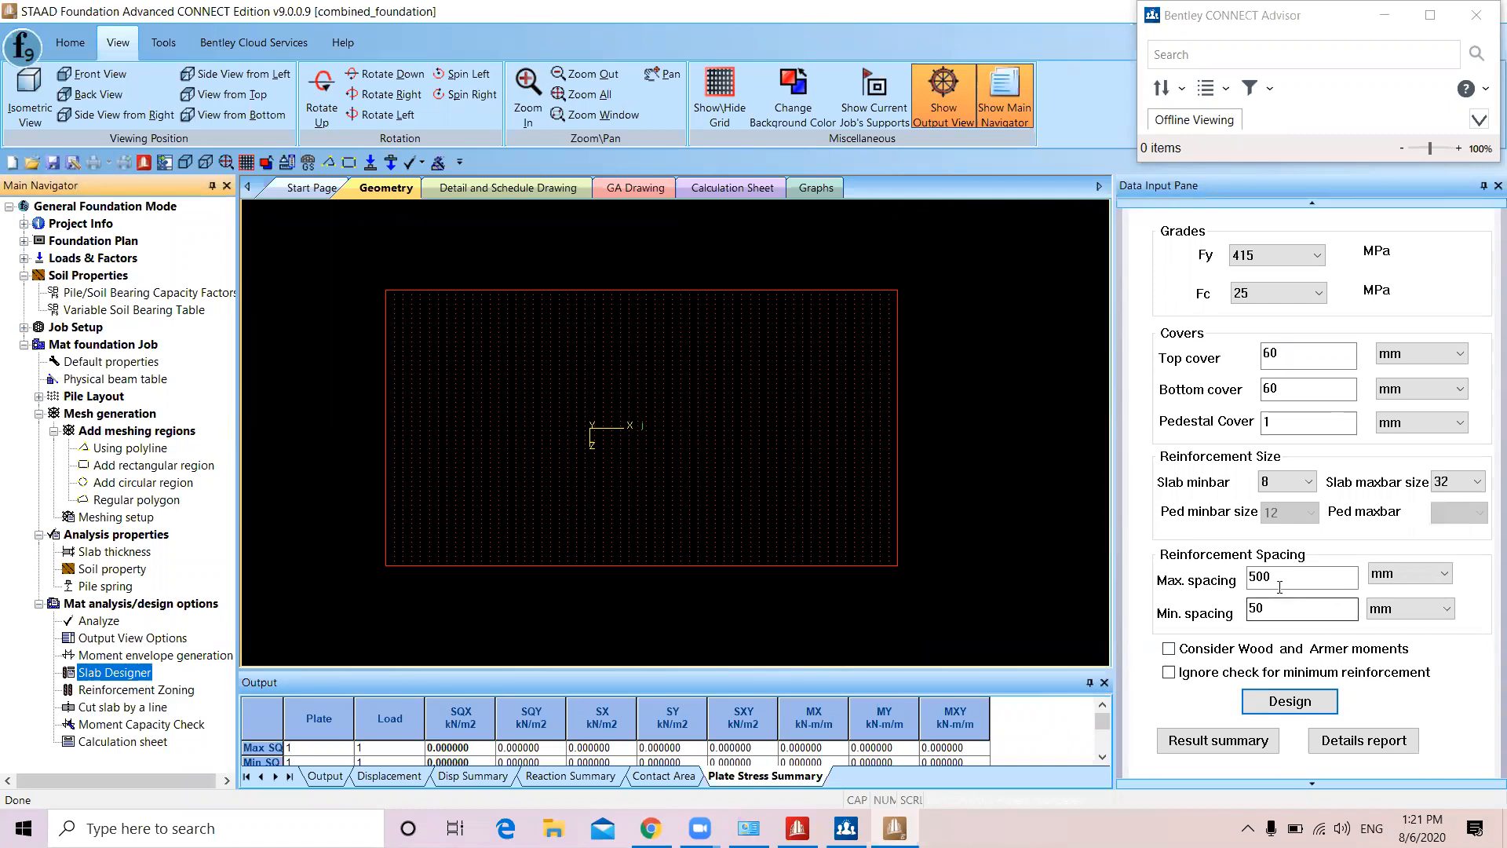
{"action": "left_click", "coordinate": [1308, 584]}
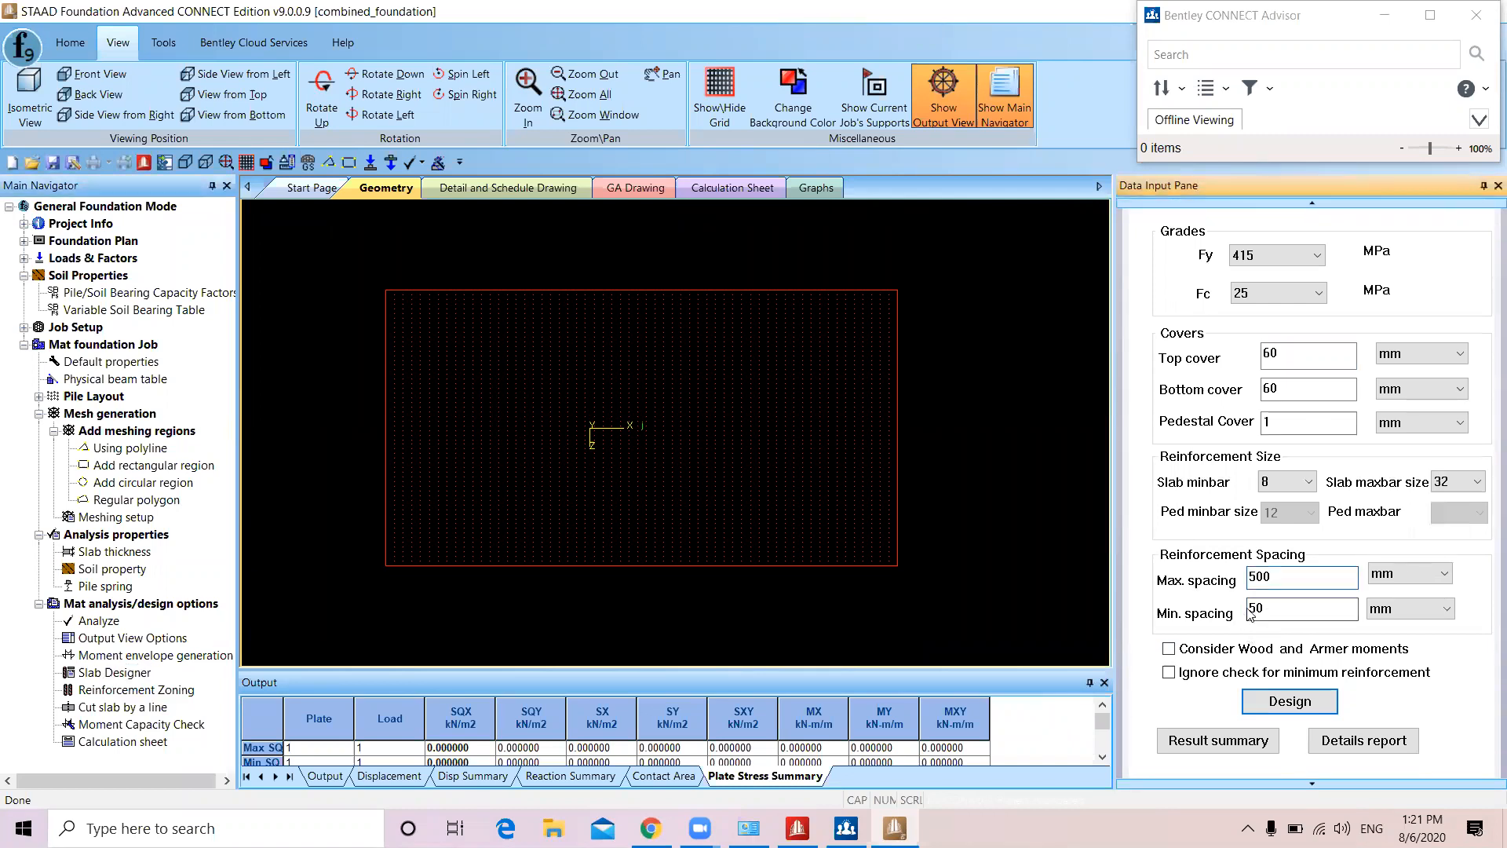
{"action": "left_click", "coordinate": [1251, 610]}
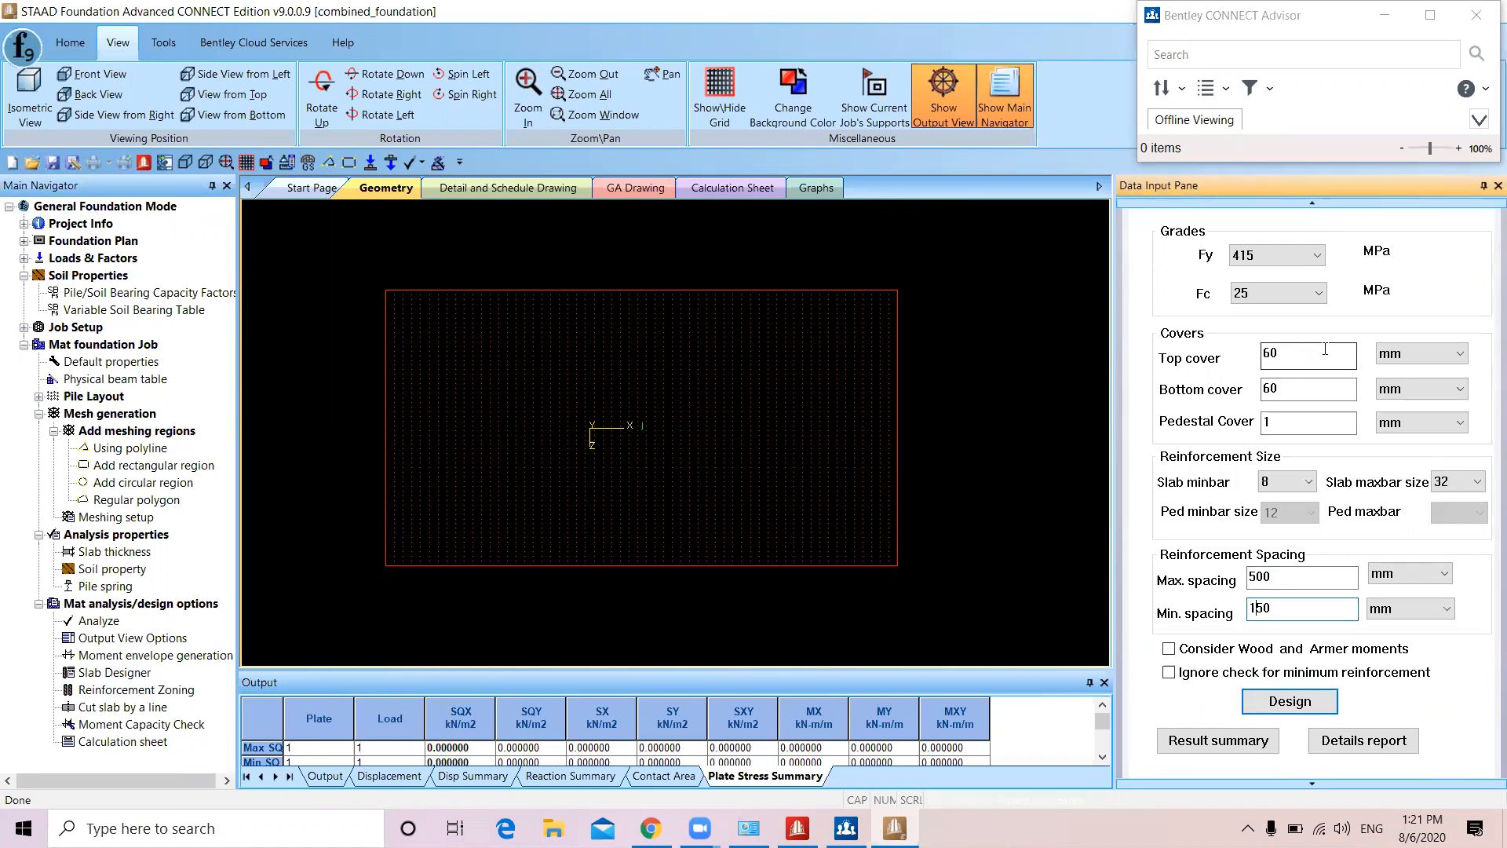
{"action": "left_click", "coordinate": [1304, 704]}
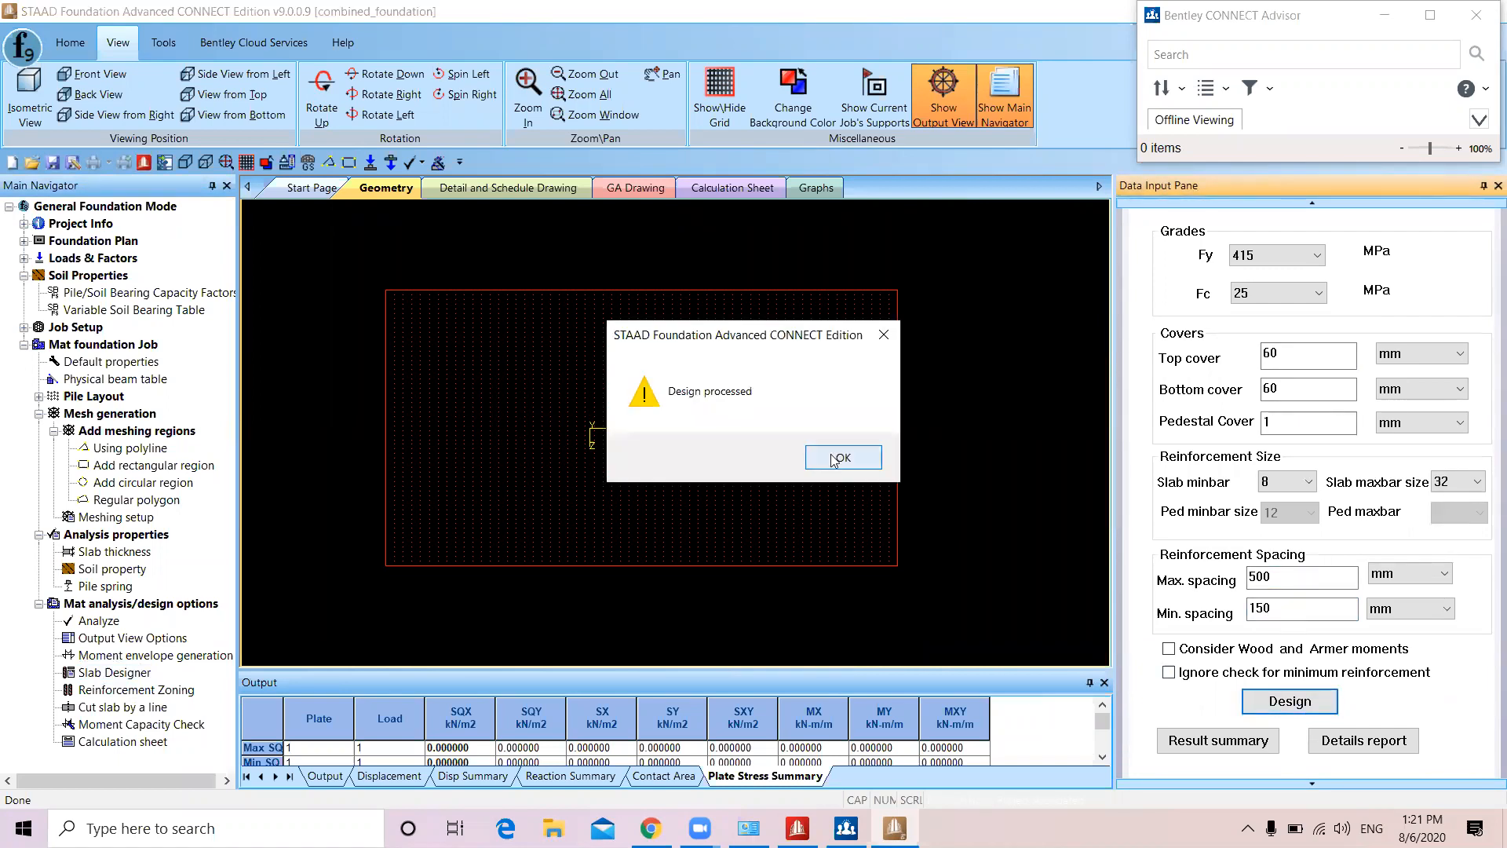
{"action": "left_click", "coordinate": [837, 458]}
Create reinforcement zones for the Longitudinal Top and Longitudinal Bottom slab faces
{"action": "left_click", "coordinate": [118, 691]}
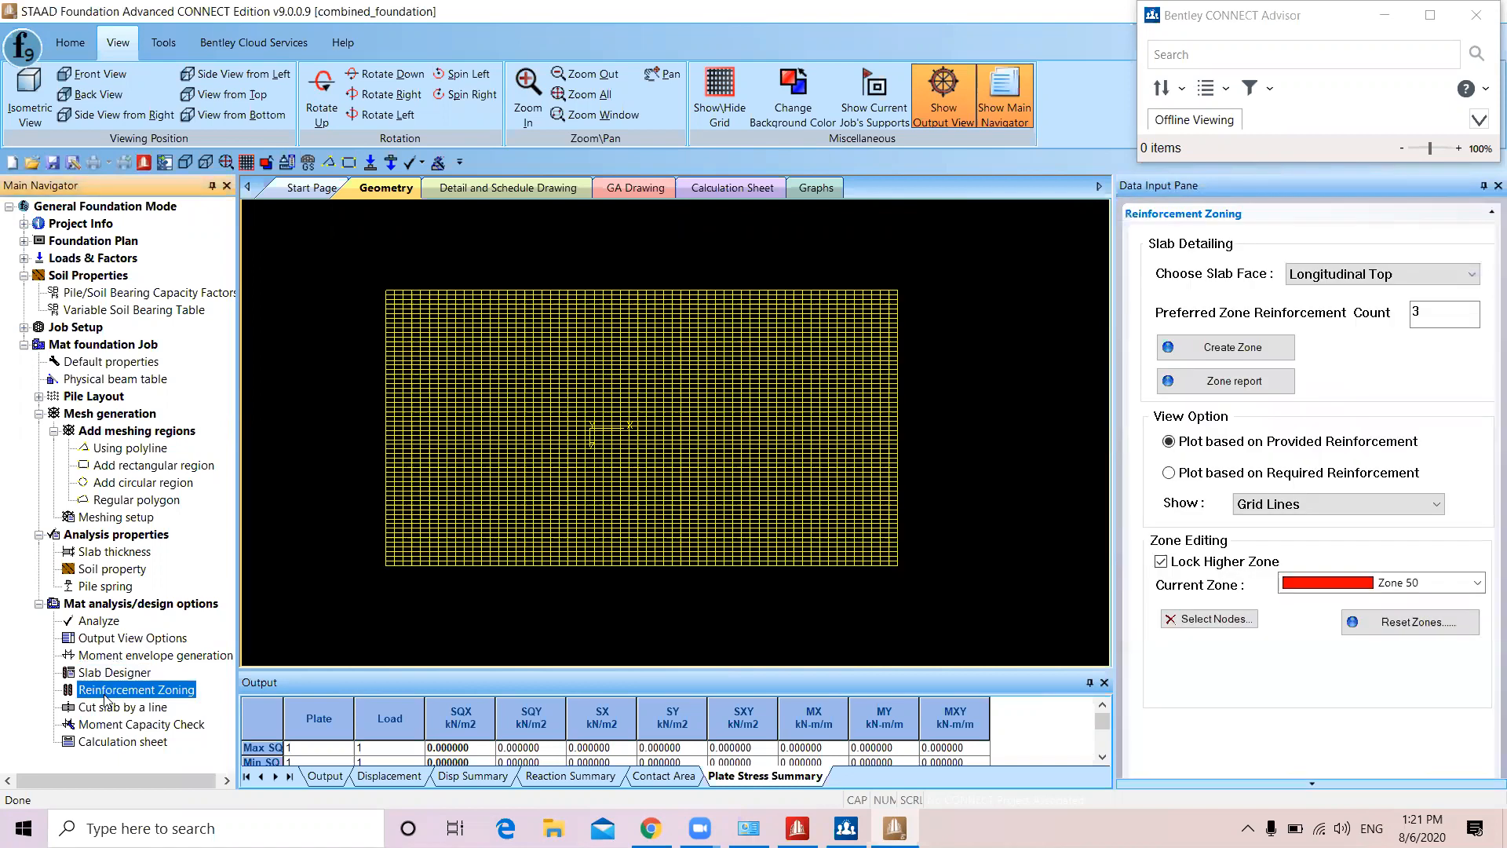
{"action": "scroll", "coordinate": [569, 444], "scroll_direction": "up", "scroll_amount": 2}
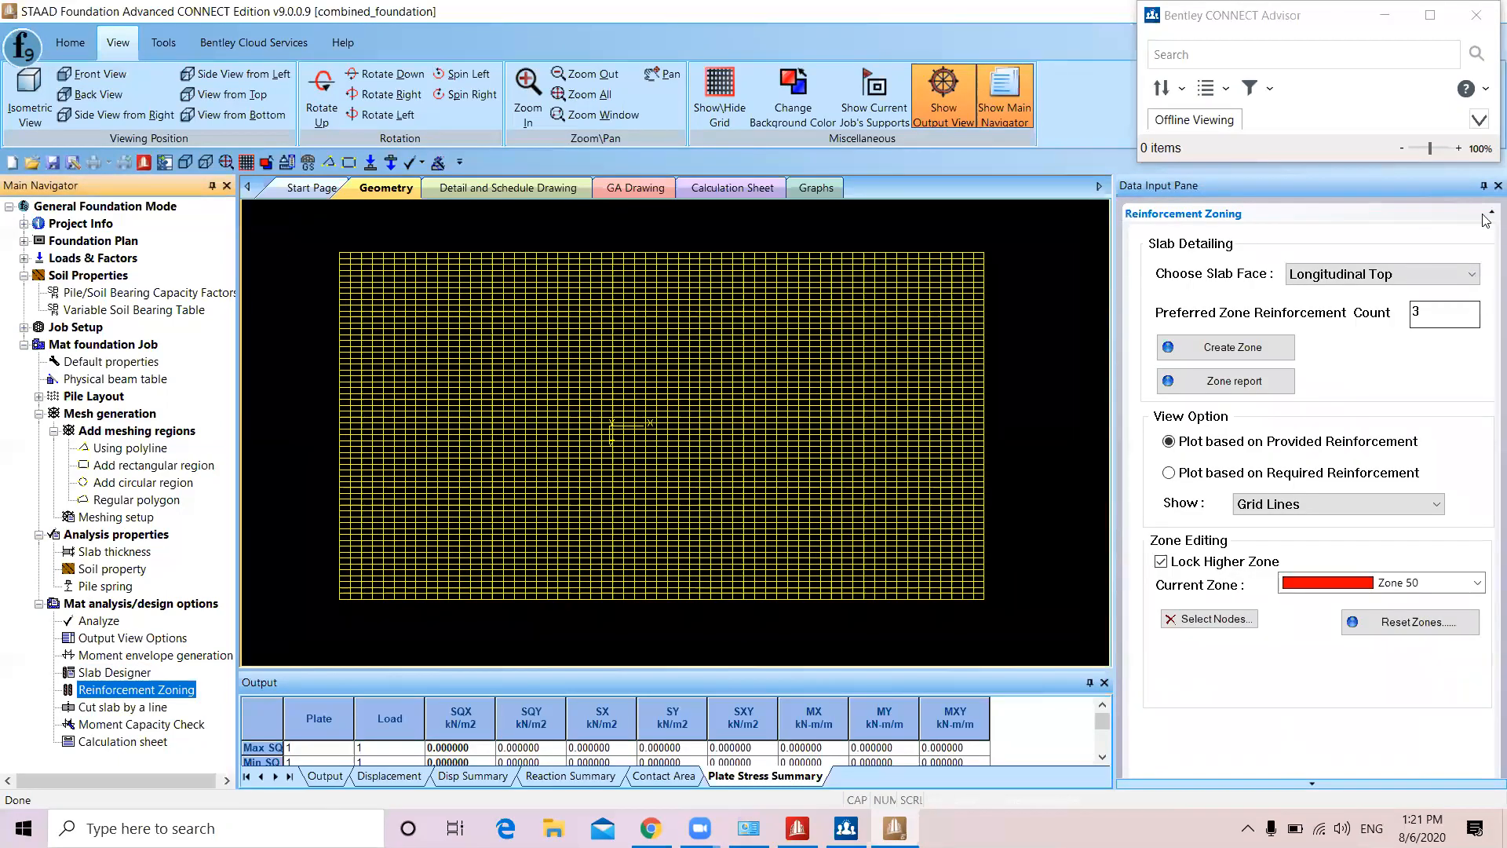
{"action": "left_click", "coordinate": [1332, 274]}
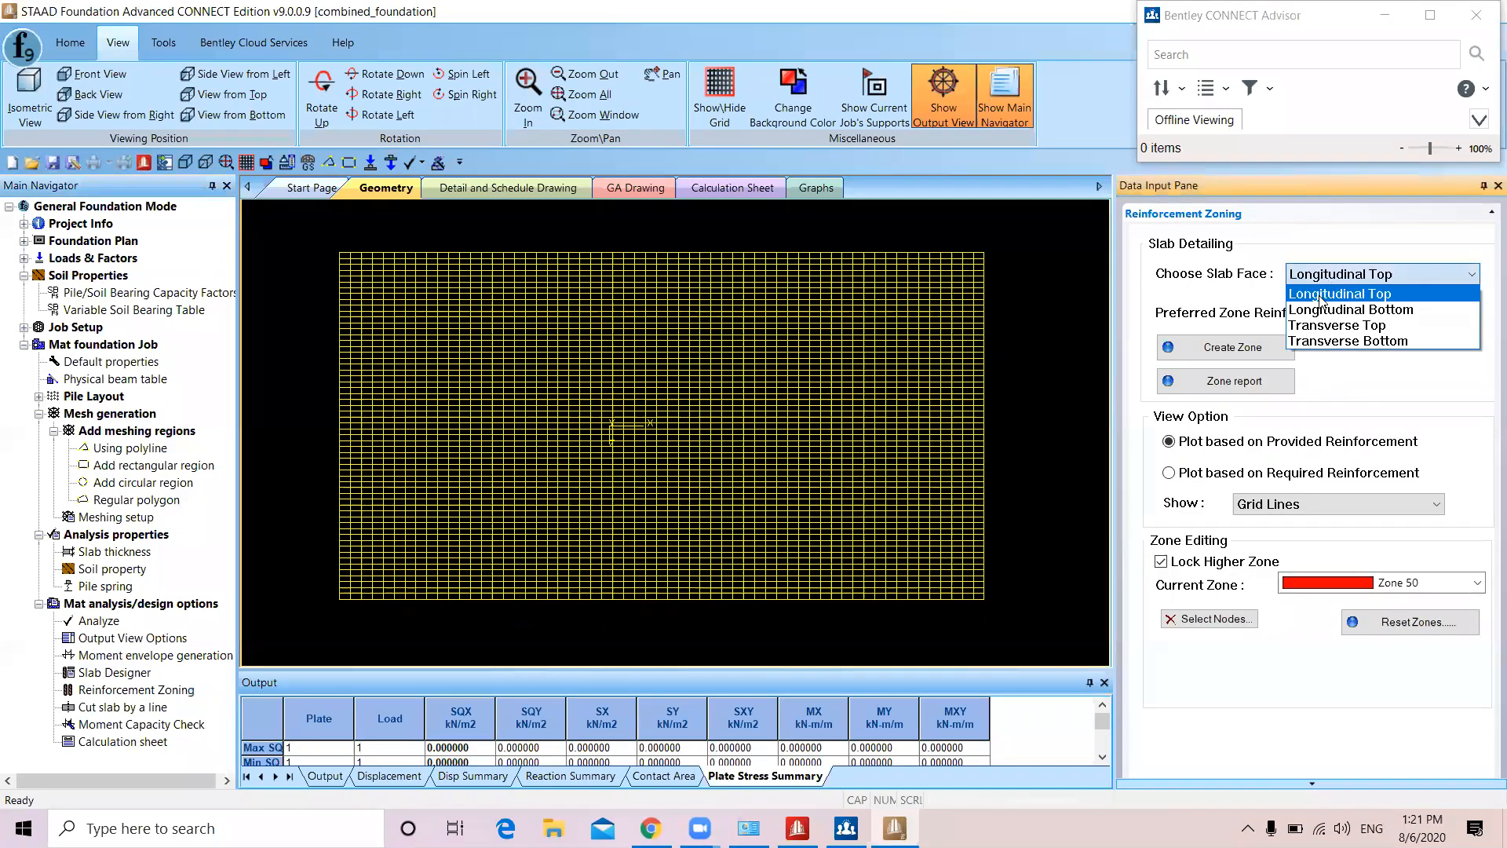
{"action": "left_click", "coordinate": [1321, 295]}
{"action": "left_click", "coordinate": [1222, 352]}
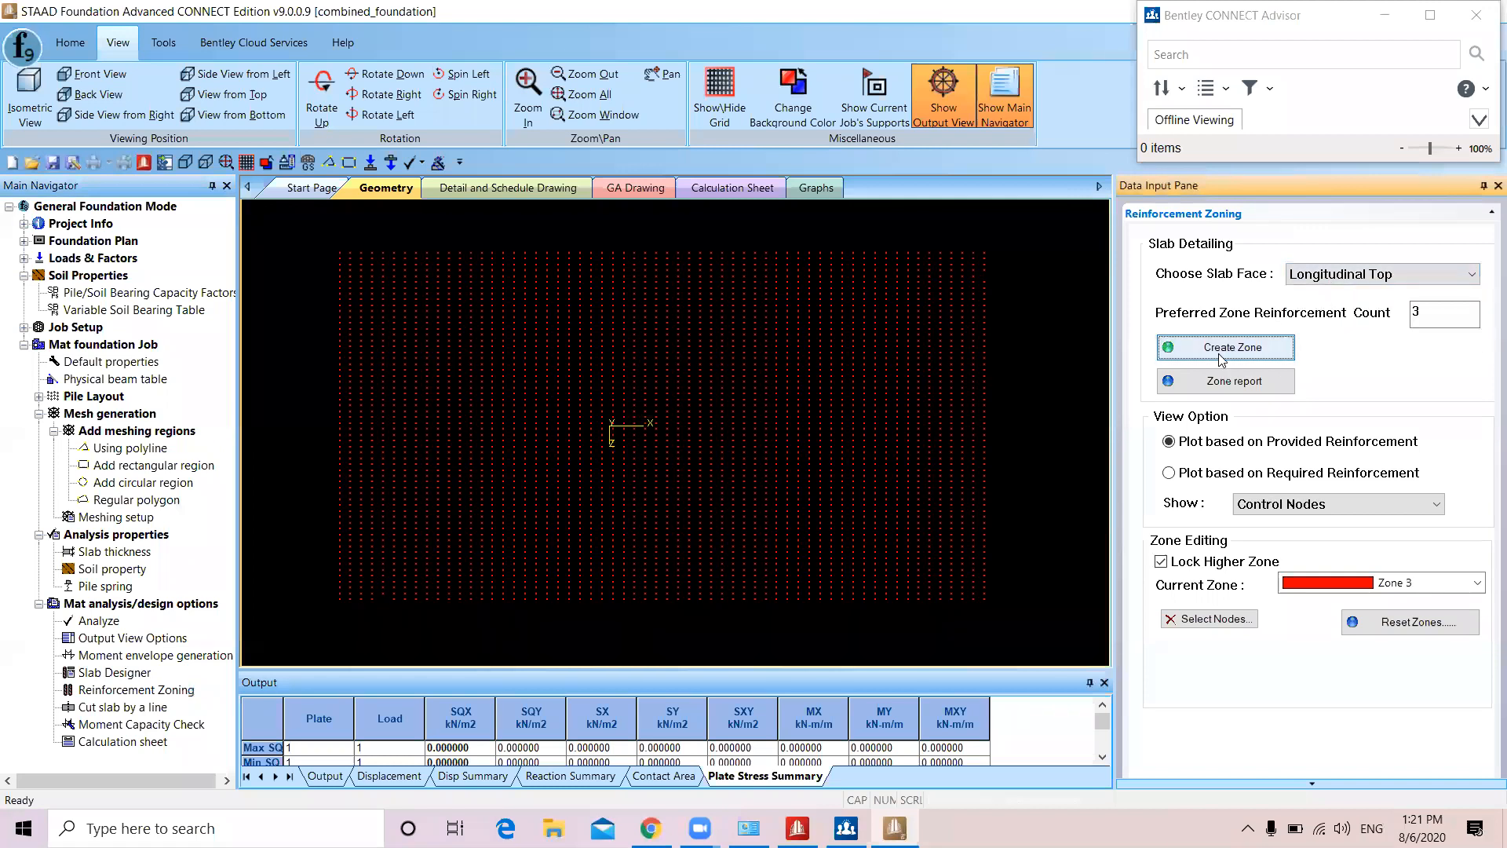
{"action": "left_click", "coordinate": [1323, 275]}
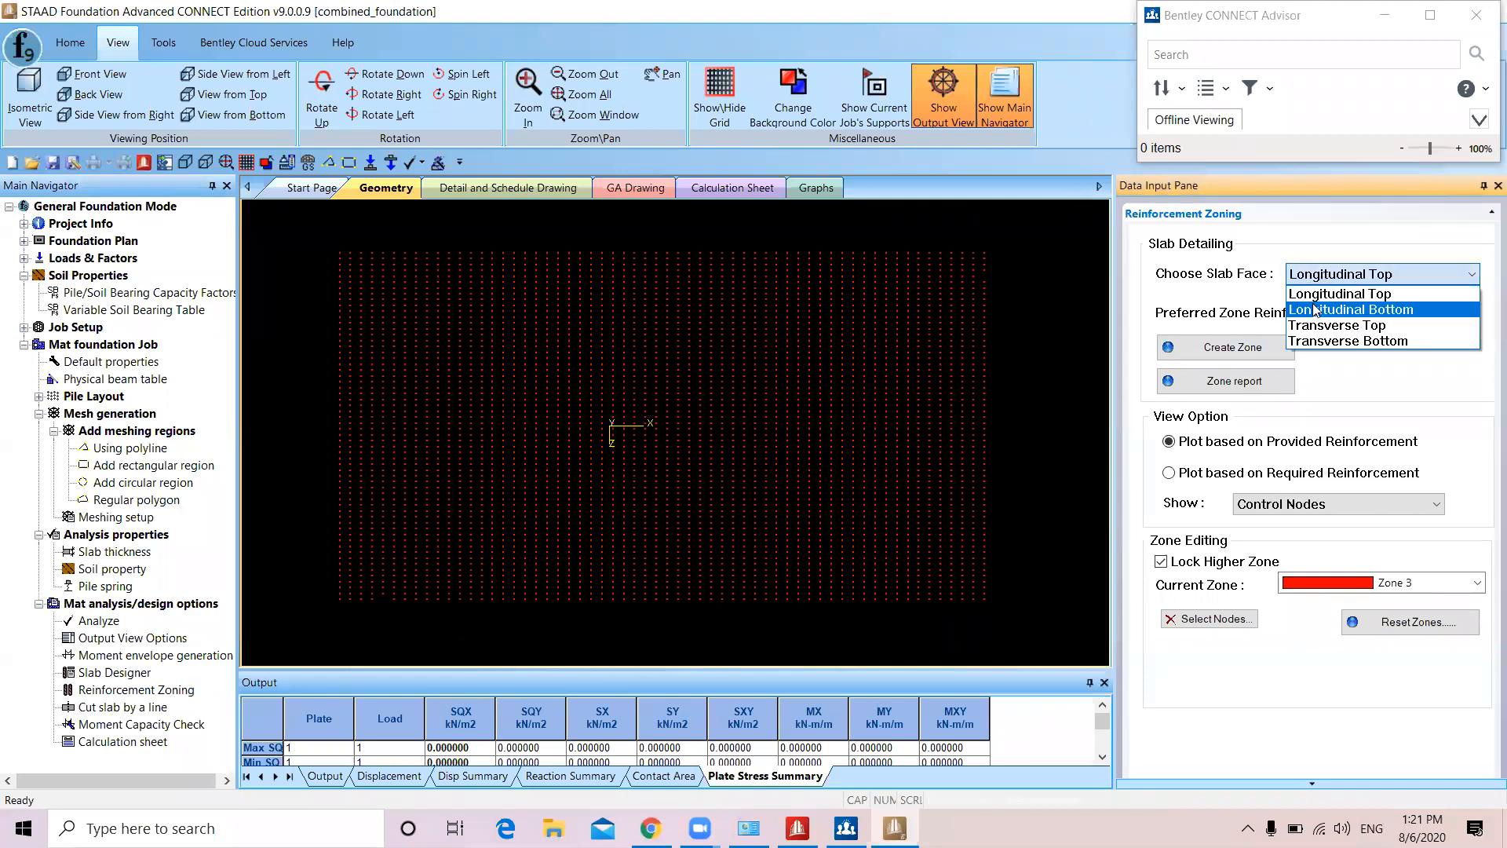
{"action": "left_click", "coordinate": [1316, 310]}
{"action": "left_click", "coordinate": [1199, 350]}
Create reinforcement zones for the Transverse Top and Transverse Bottom slab faces
{"action": "left_click", "coordinate": [1303, 274]}
{"action": "left_click", "coordinate": [1319, 325]}
{"action": "left_click", "coordinate": [1271, 348]}
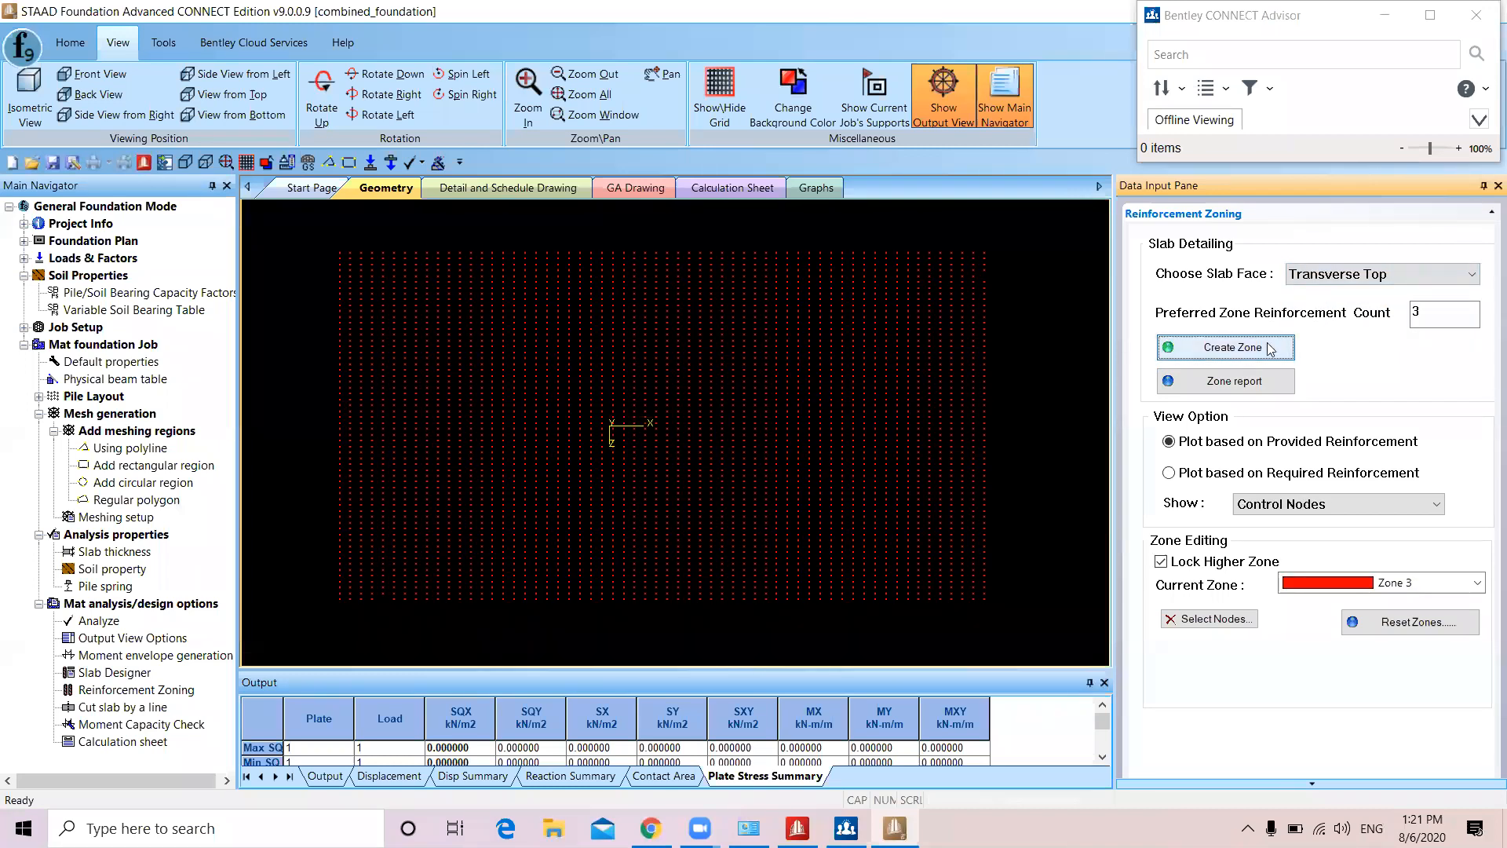
{"action": "left_click", "coordinate": [1303, 275]}
{"action": "left_click", "coordinate": [1319, 341]}
{"action": "left_click", "coordinate": [1282, 349]}
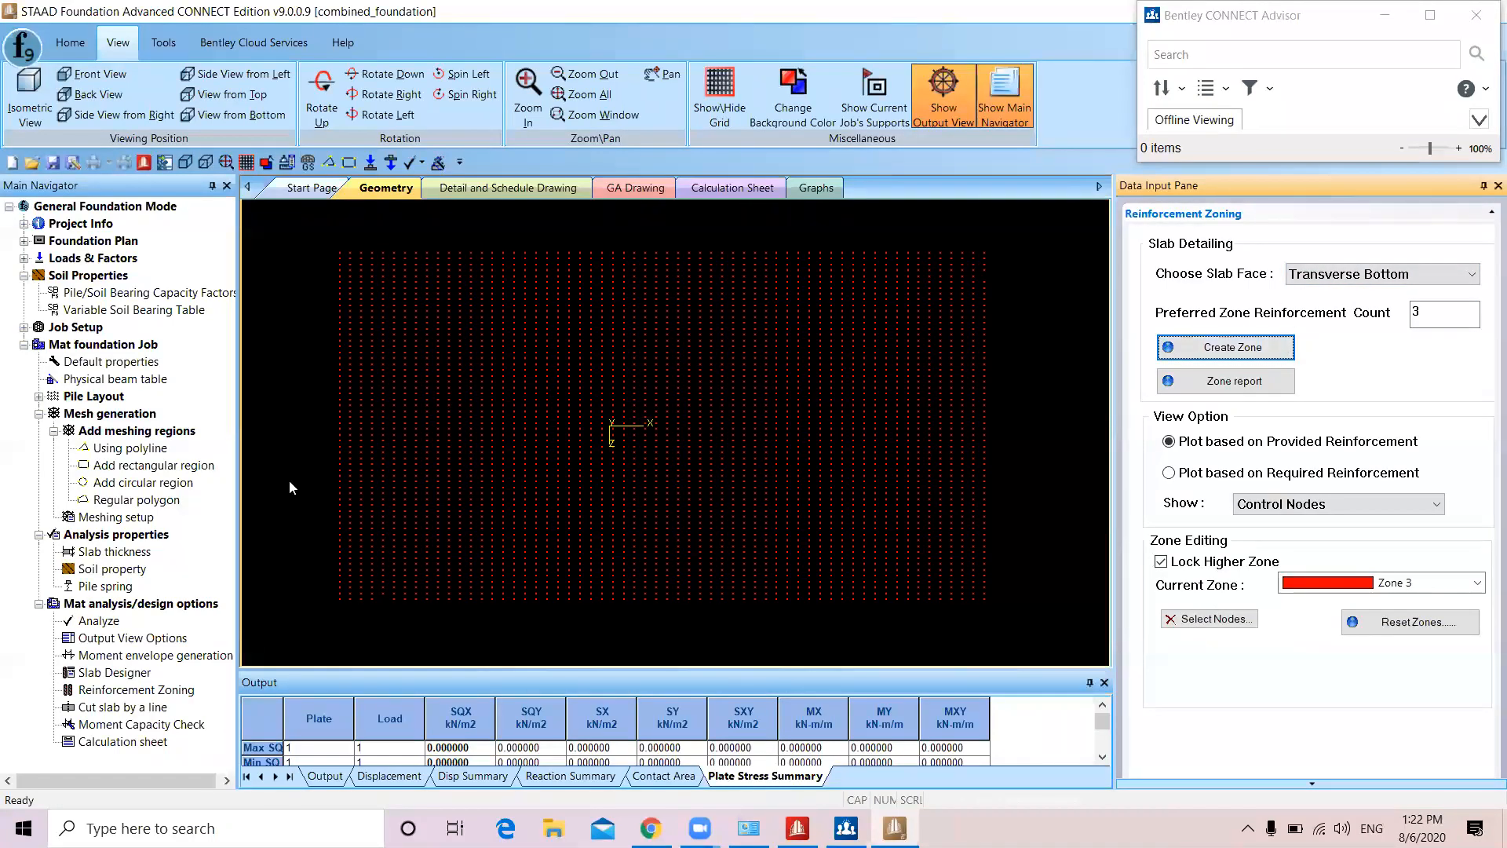
Open the Moment Capacity Check and plot the capacity diagram for the Longitudinal Top and Longitudinal Bottom slab faces
{"action": "left_click", "coordinate": [148, 727]}
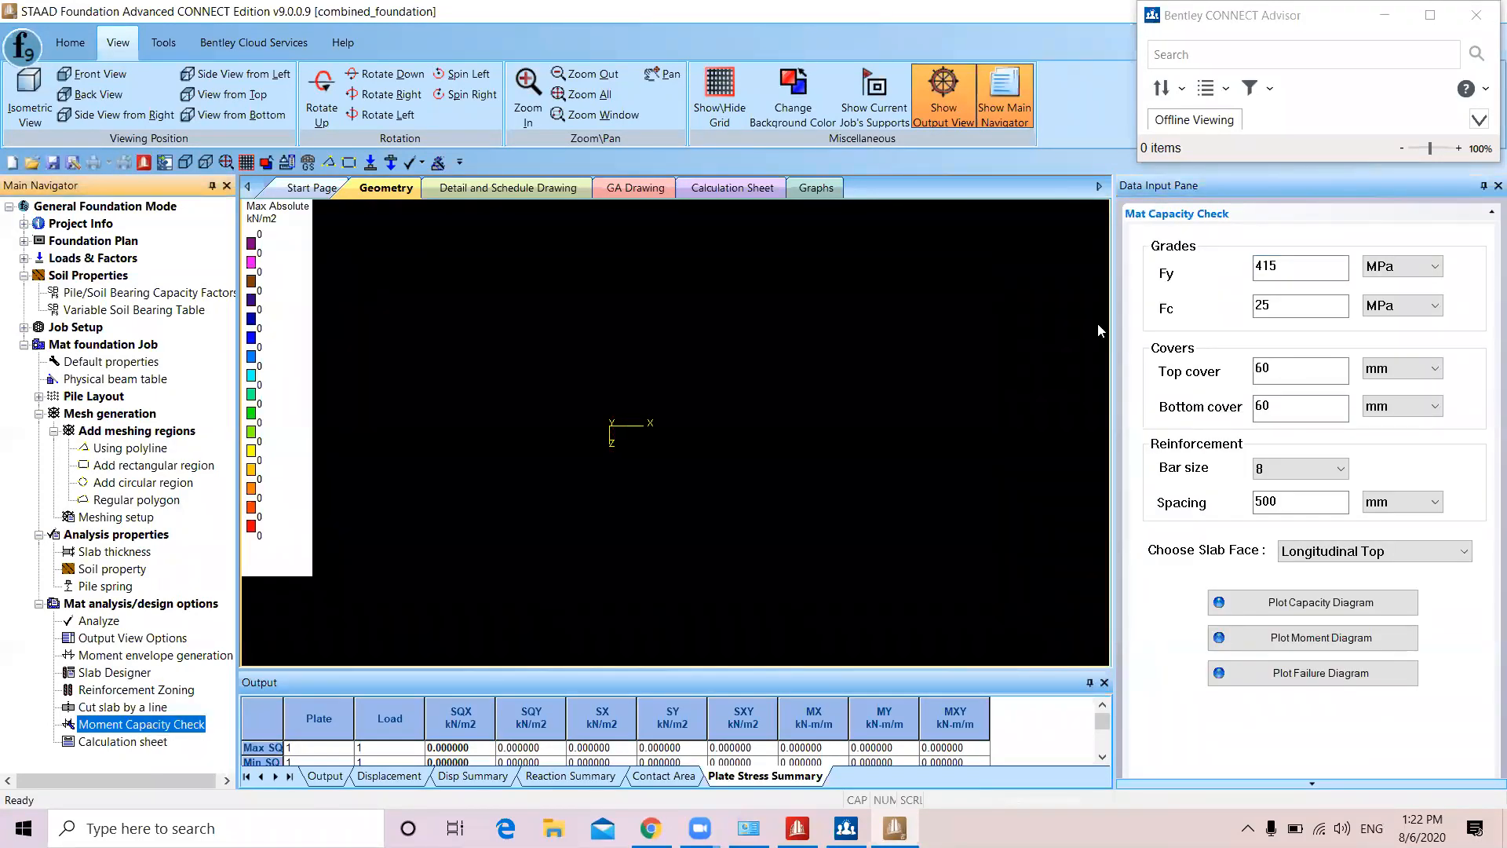
{"action": "left_click", "coordinate": [1320, 604]}
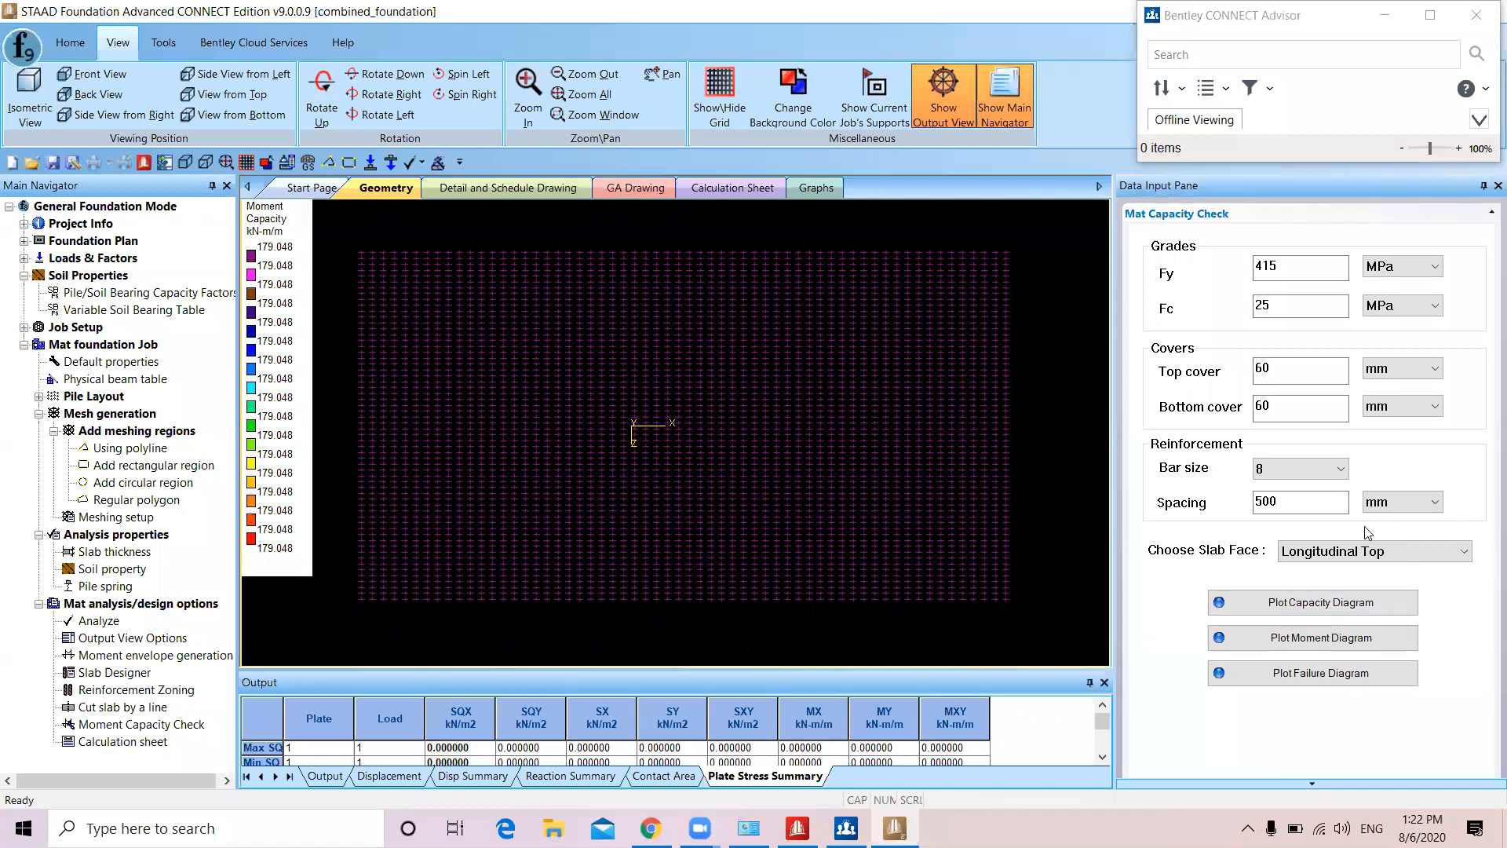
{"action": "left_click", "coordinate": [1322, 554]}
{"action": "left_click", "coordinate": [1319, 587]}
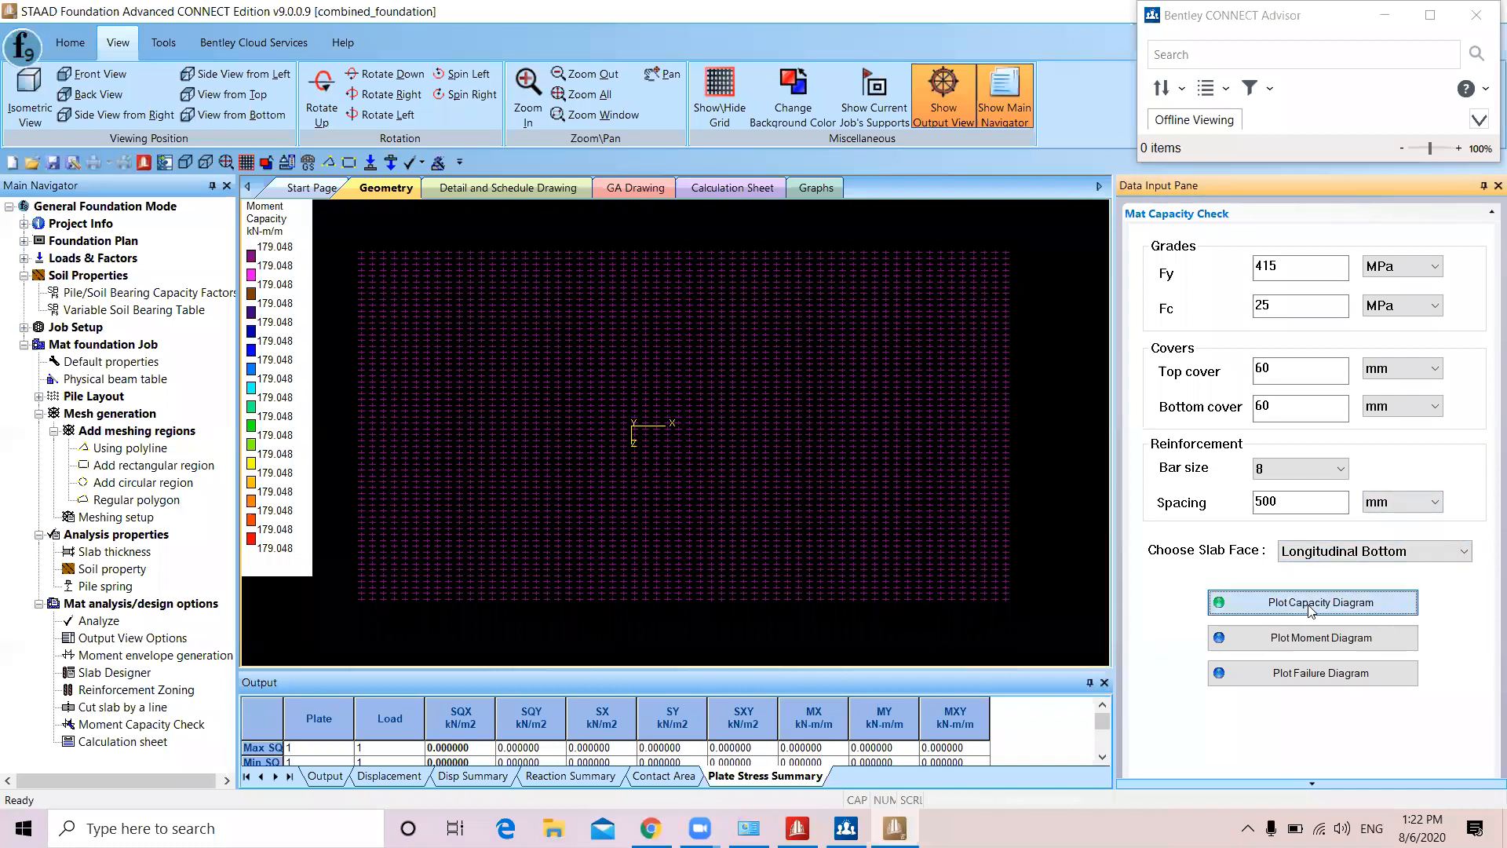
Plot the moment capacity diagram for the Transverse Top and Transverse Bottom slab faces
{"action": "left_click", "coordinate": [1327, 554]}
{"action": "left_click", "coordinate": [1323, 581]}
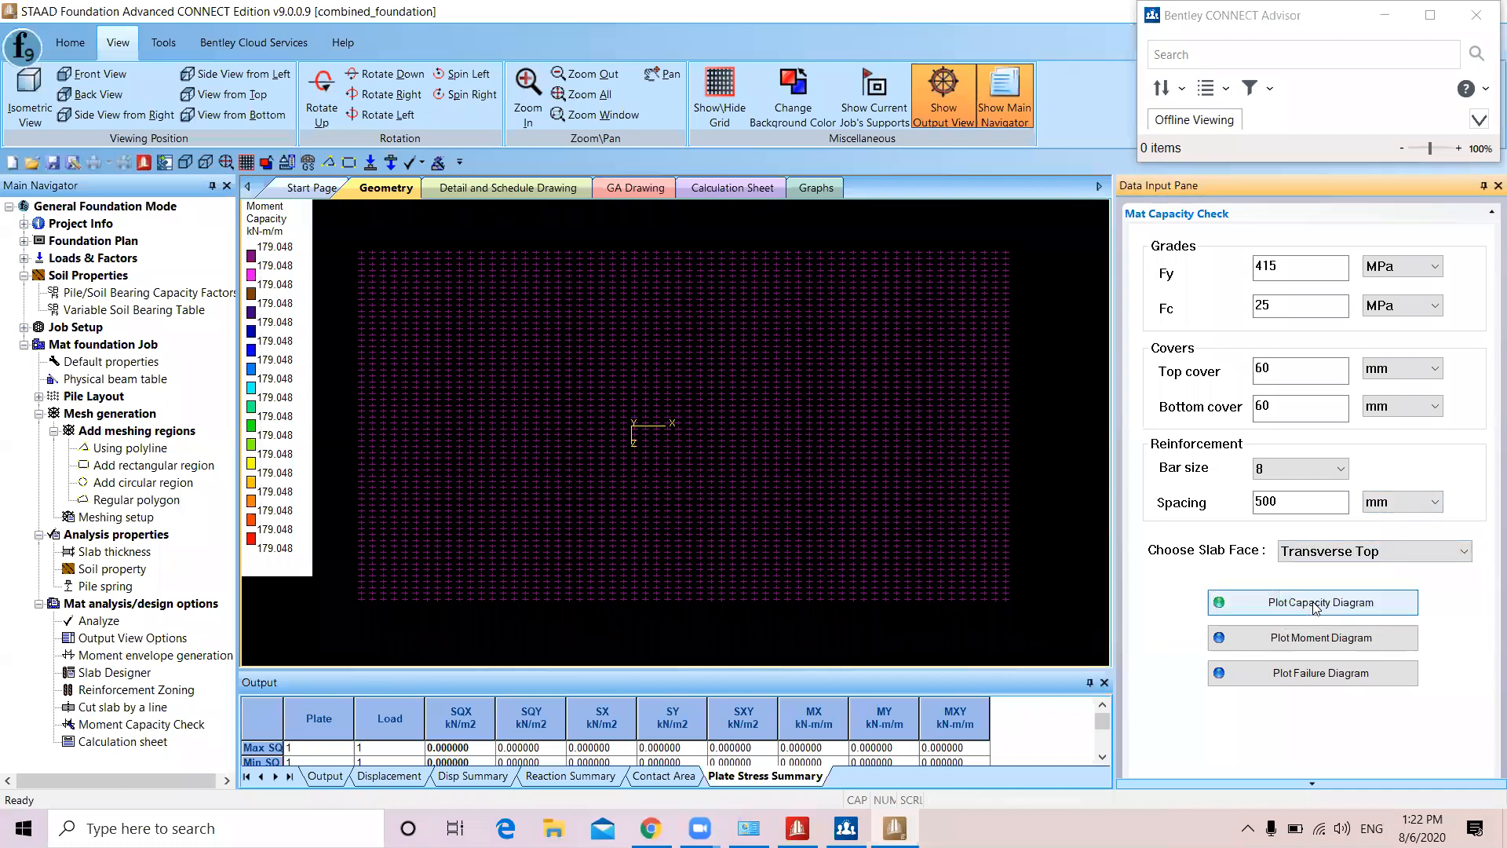
{"action": "left_click", "coordinate": [1344, 558]}
{"action": "left_click", "coordinate": [1333, 618]}
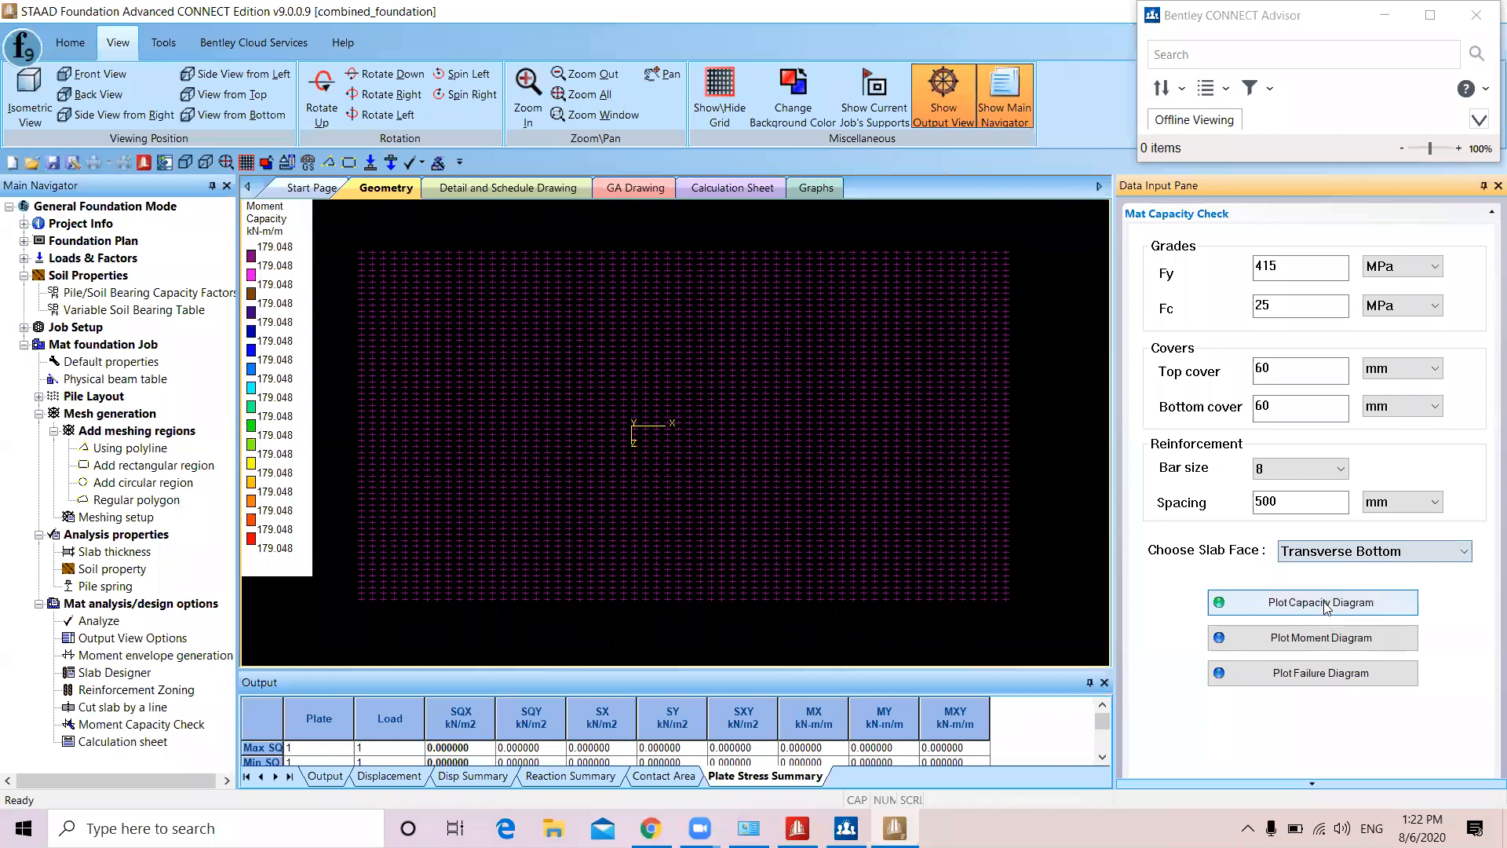
{"action": "left_click", "coordinate": [1327, 555]}
{"action": "left_click", "coordinate": [1327, 617]}
{"action": "left_click", "coordinate": [1323, 558]}
{"action": "left_click", "coordinate": [1316, 603]}
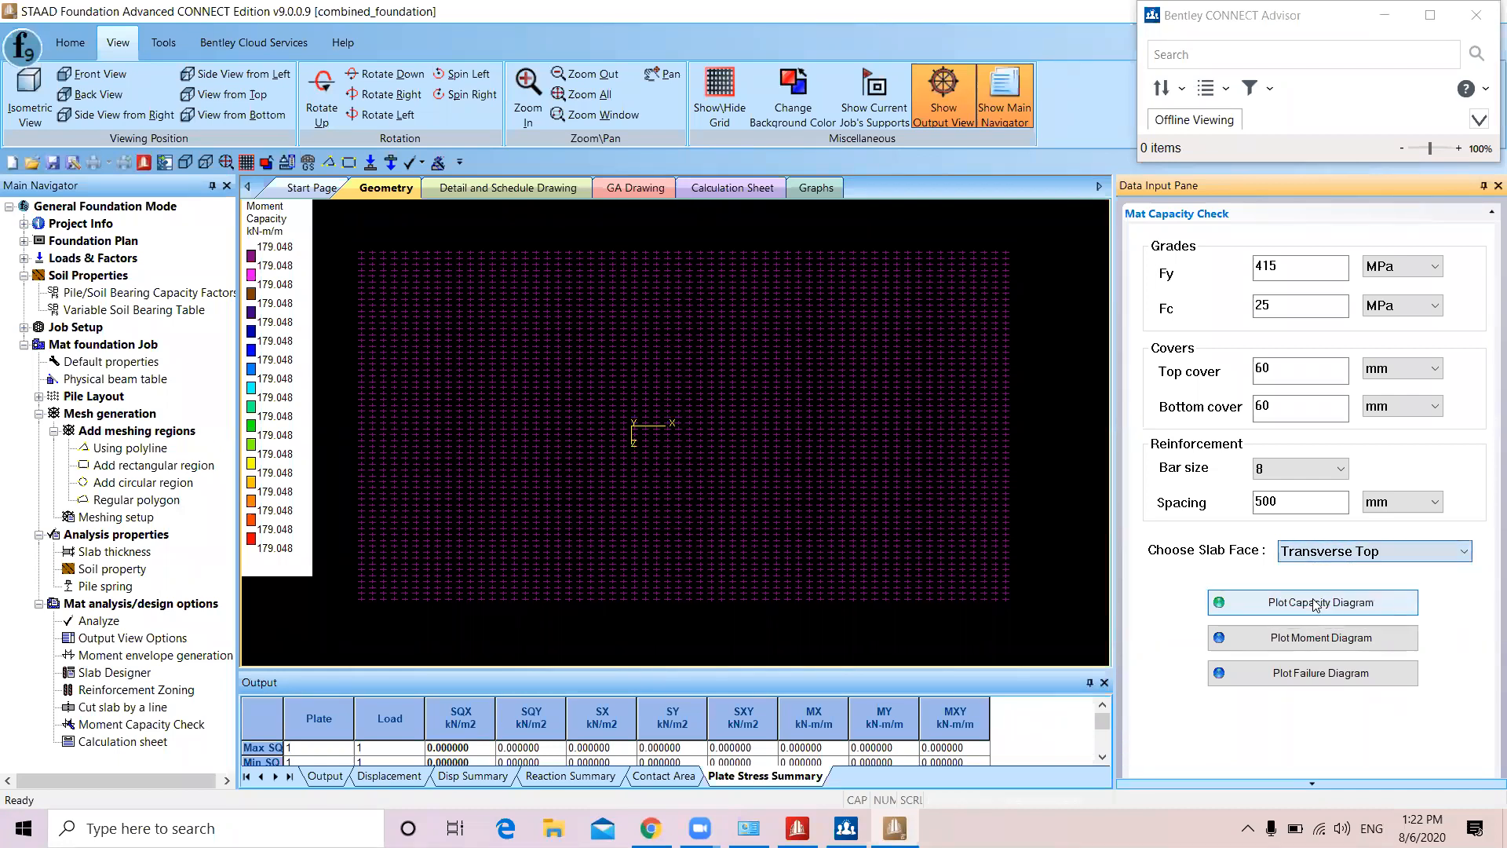
{"action": "left_click", "coordinate": [1346, 551]}
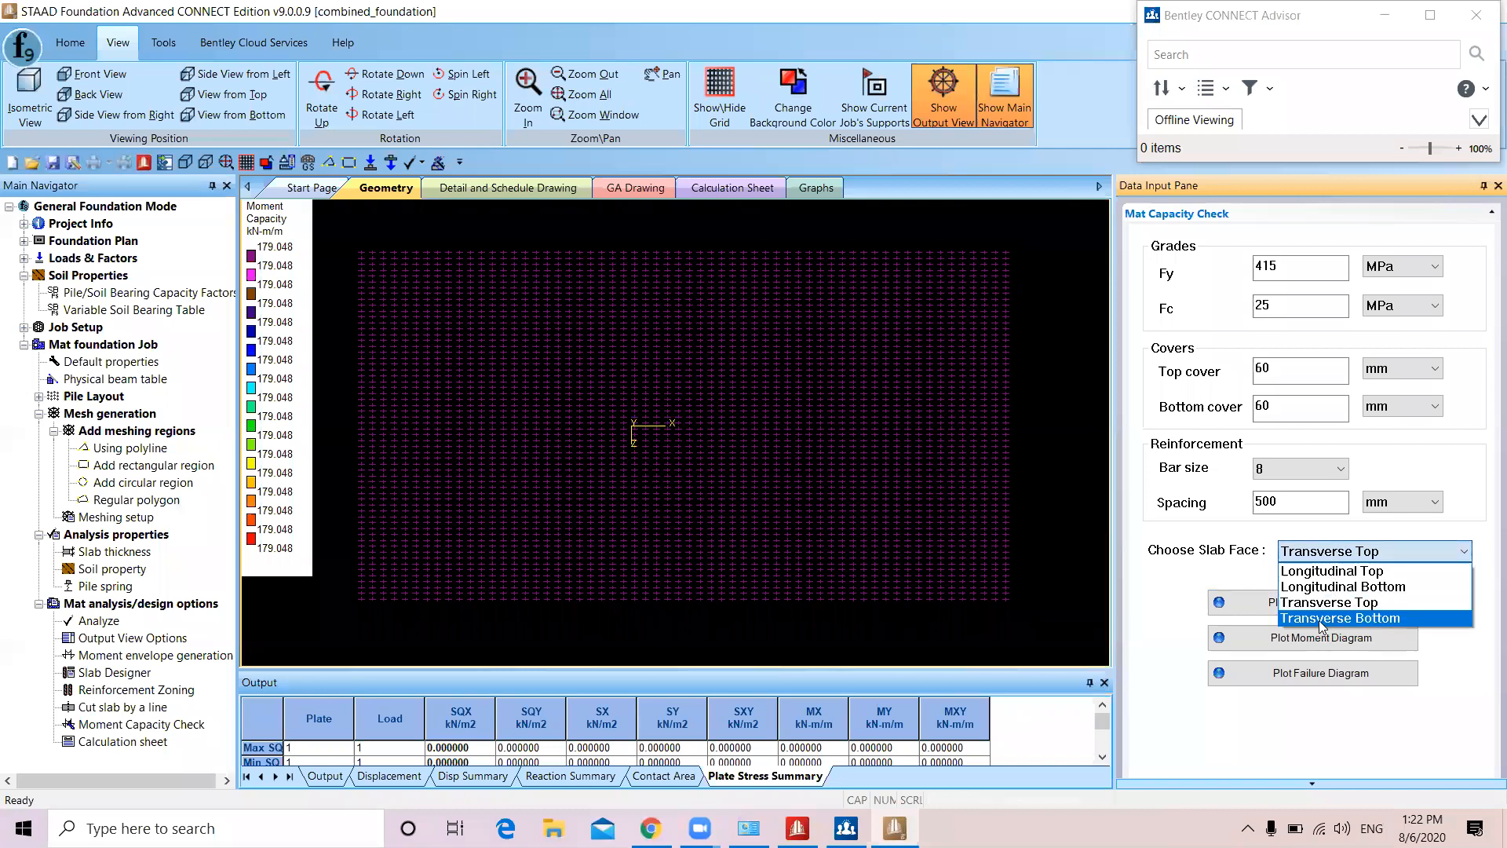
{"action": "left_click", "coordinate": [1322, 623]}
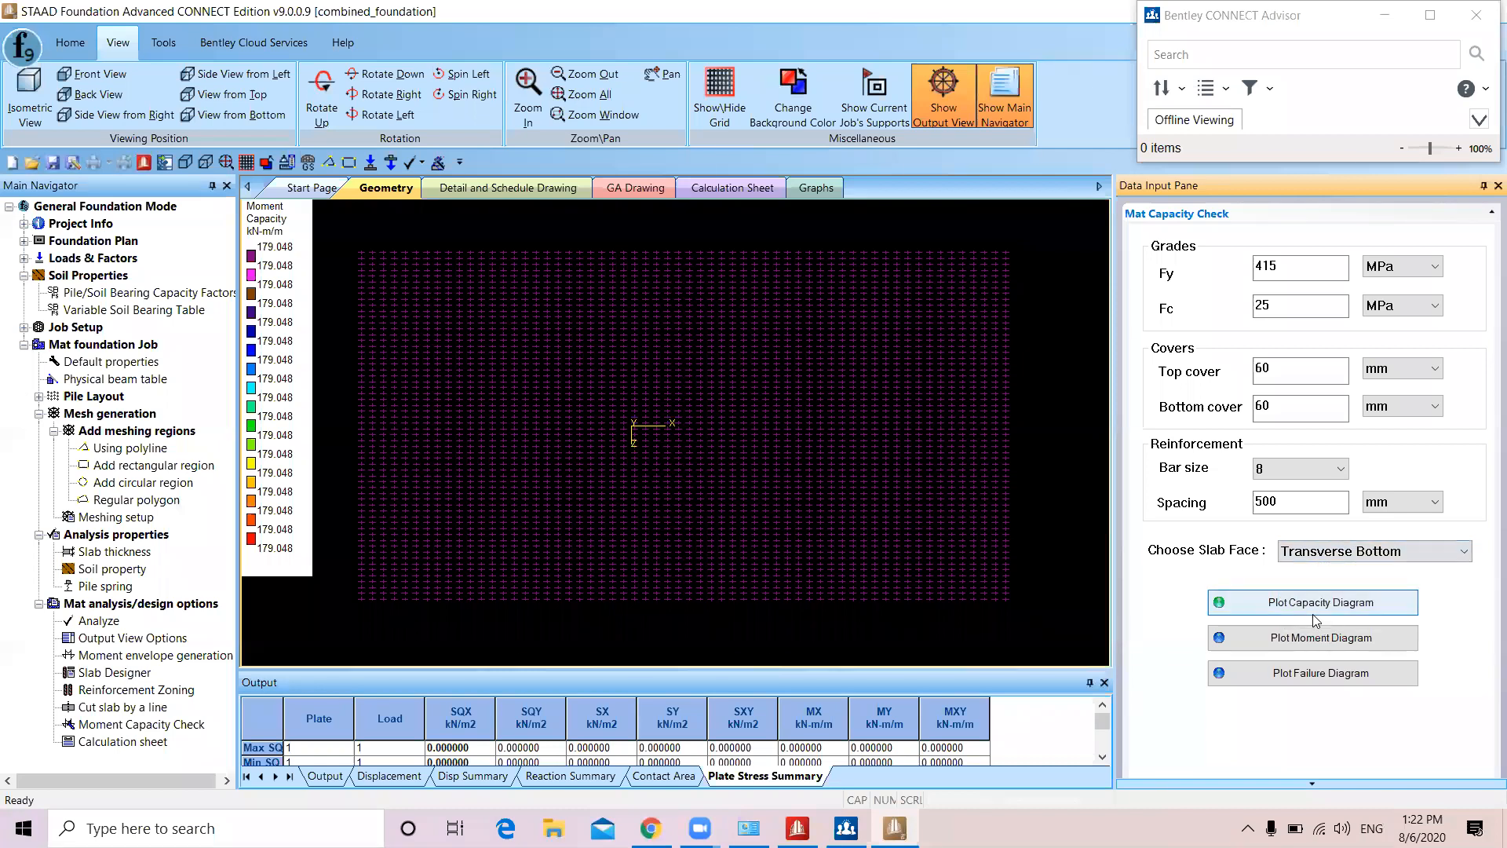
Plot the failure diagram for the Transverse Bottom, Longitudinal Top and Longitudinal Bottom slab faces
{"action": "left_click", "coordinate": [1301, 683]}
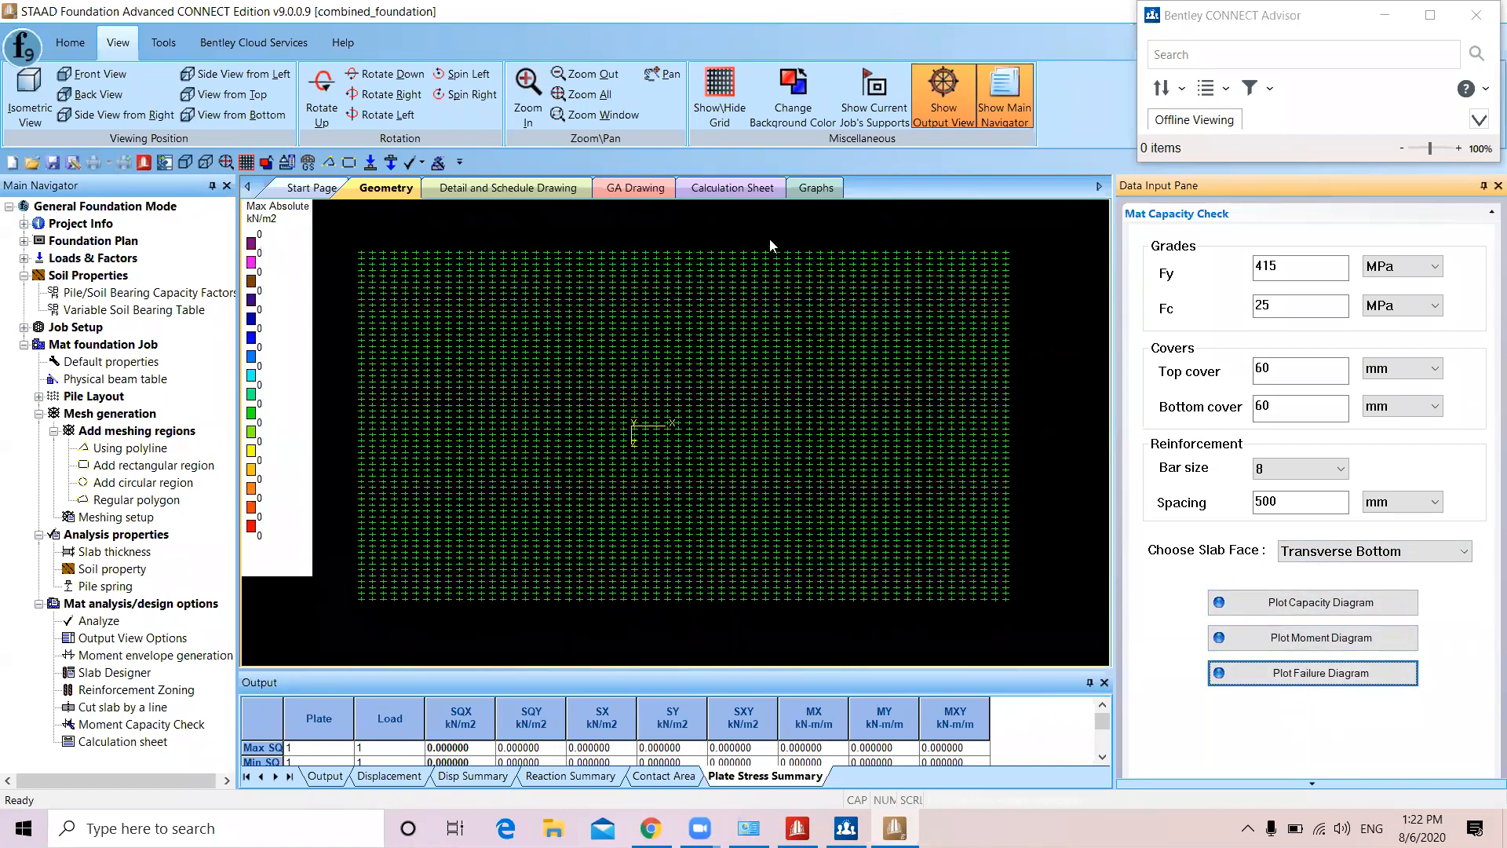
{"action": "left_click", "coordinate": [742, 211]}
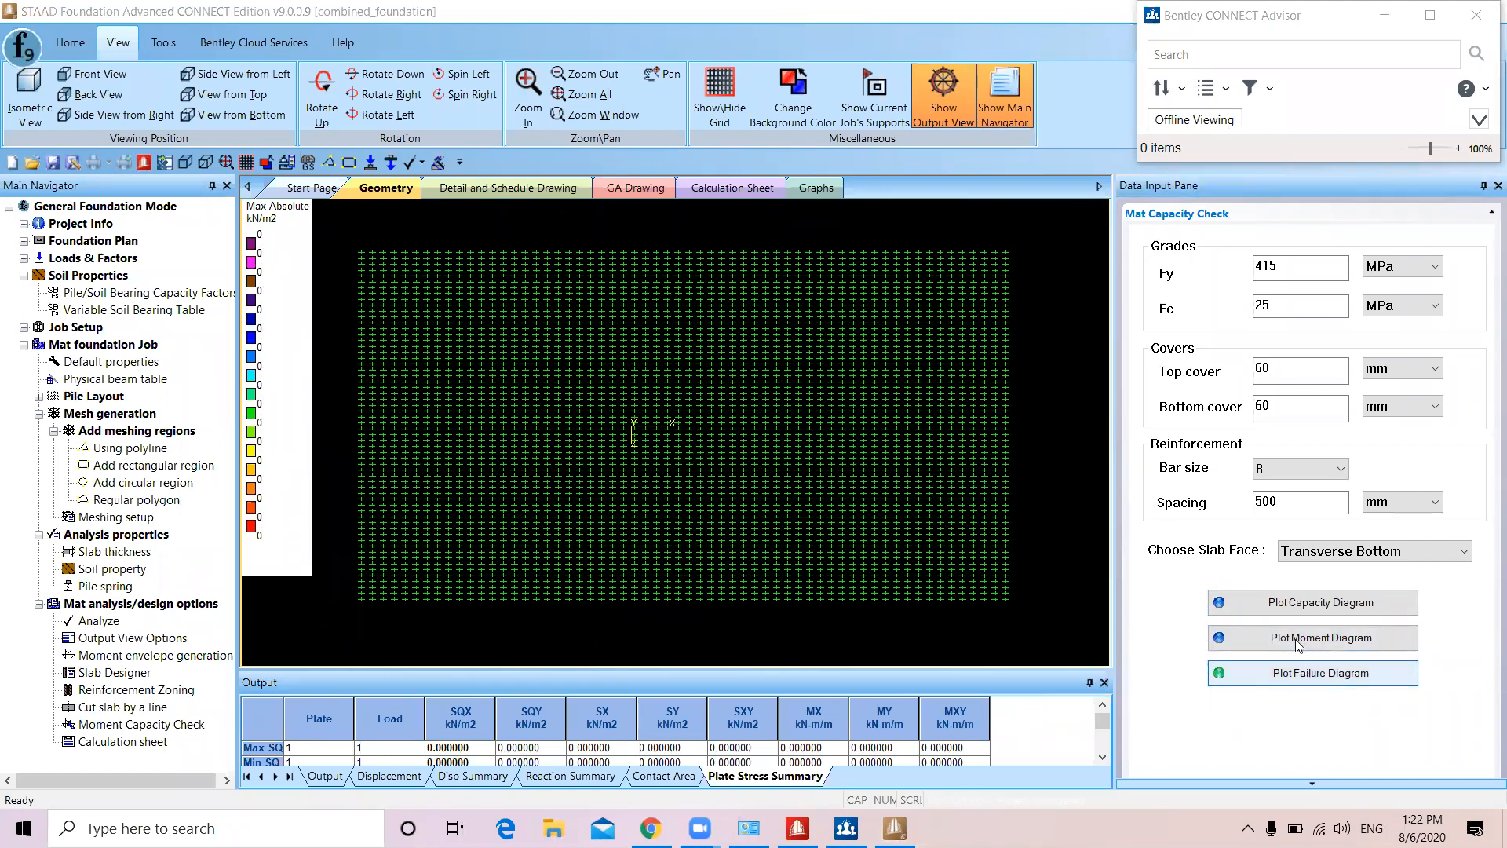
{"action": "left_click", "coordinate": [1321, 562]}
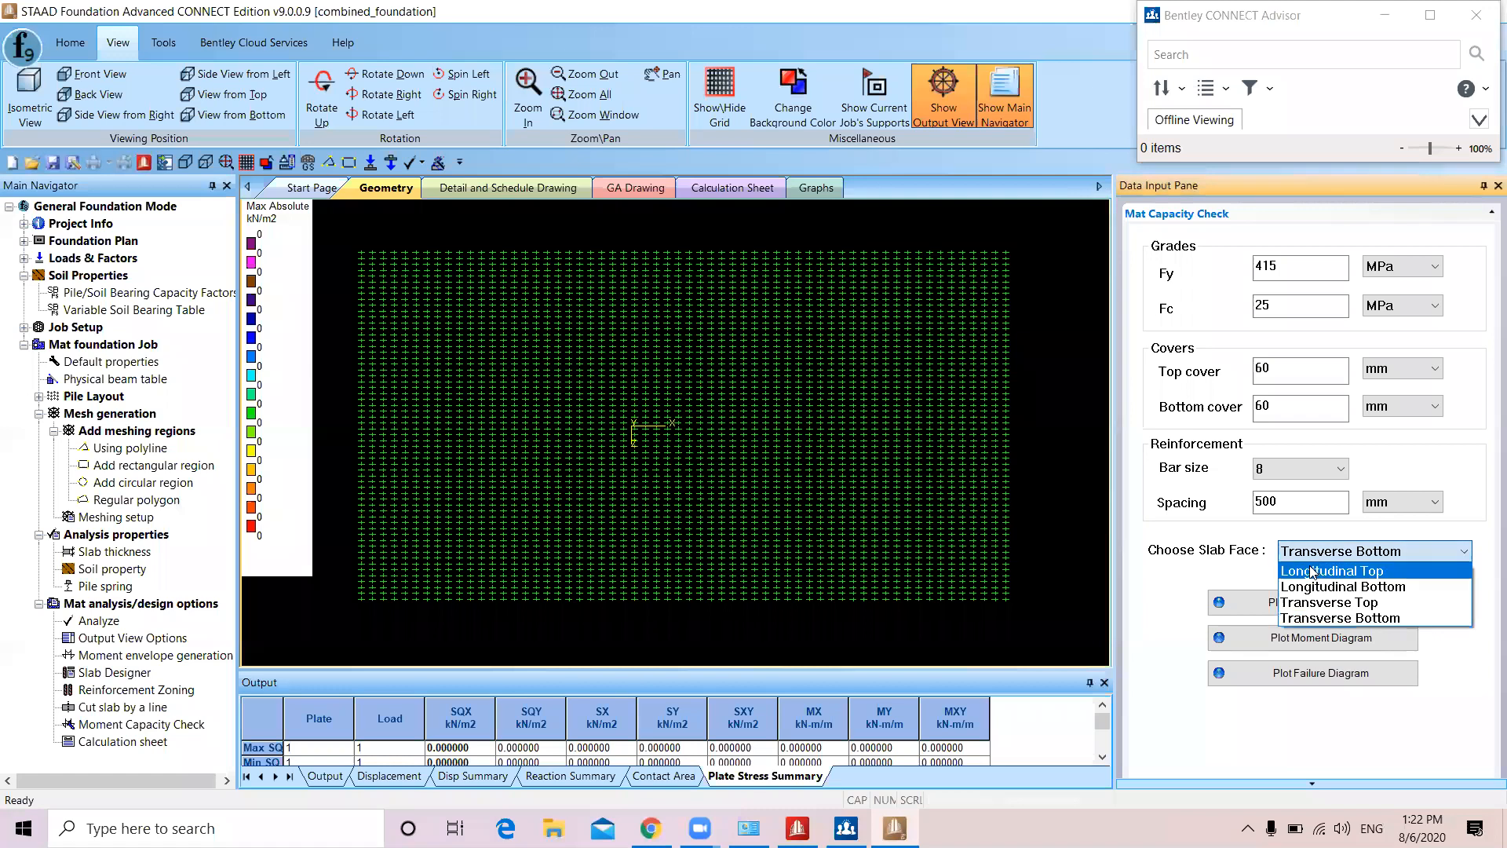
{"action": "left_click", "coordinate": [1319, 570]}
{"action": "left_click", "coordinate": [1295, 681]}
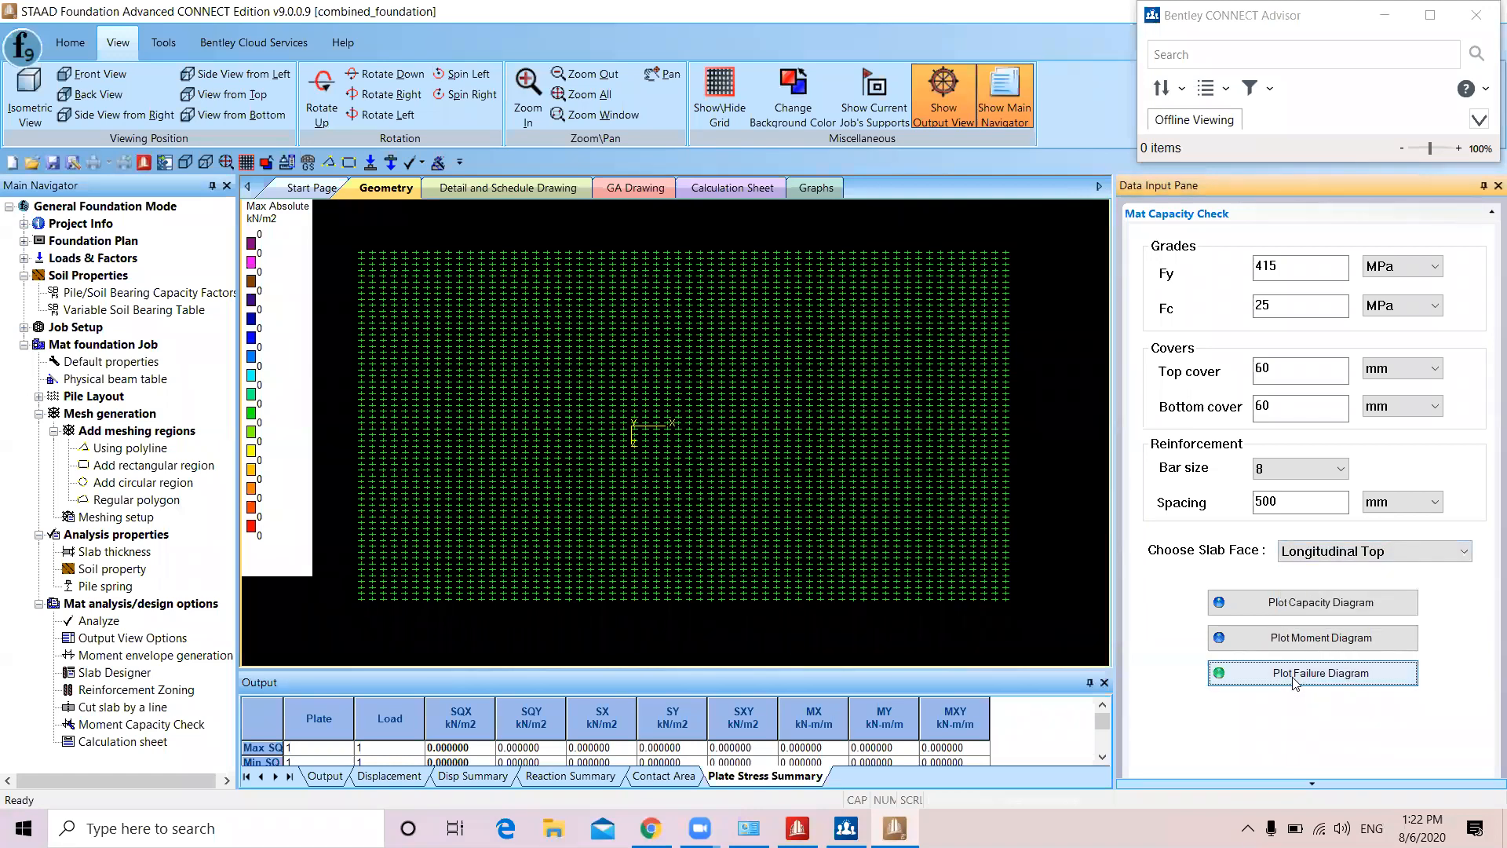
{"action": "left_click", "coordinate": [1305, 557]}
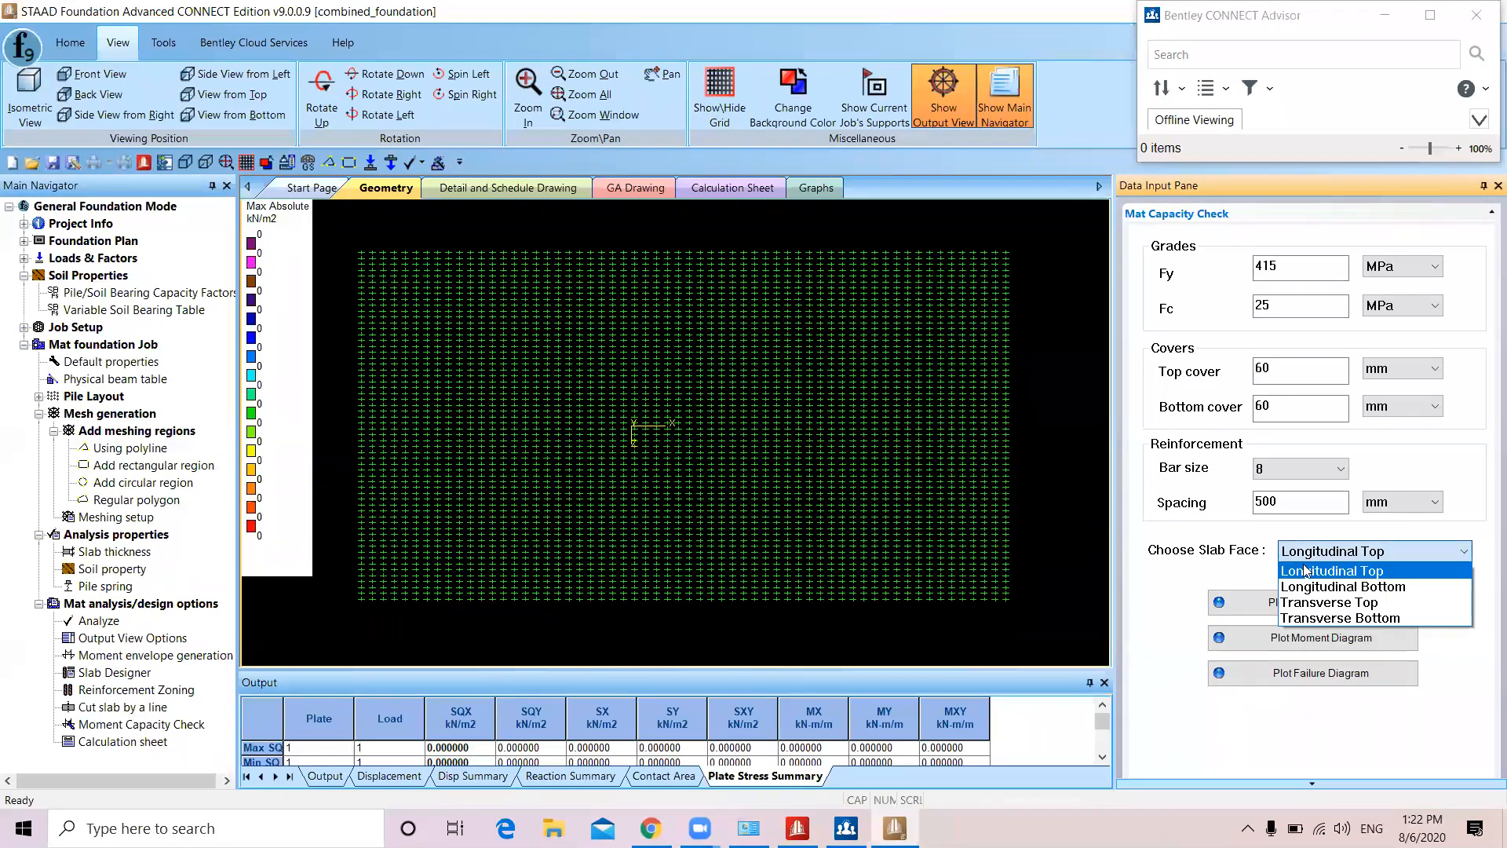
{"action": "left_click", "coordinate": [1303, 587]}
{"action": "left_click", "coordinate": [1305, 675]}
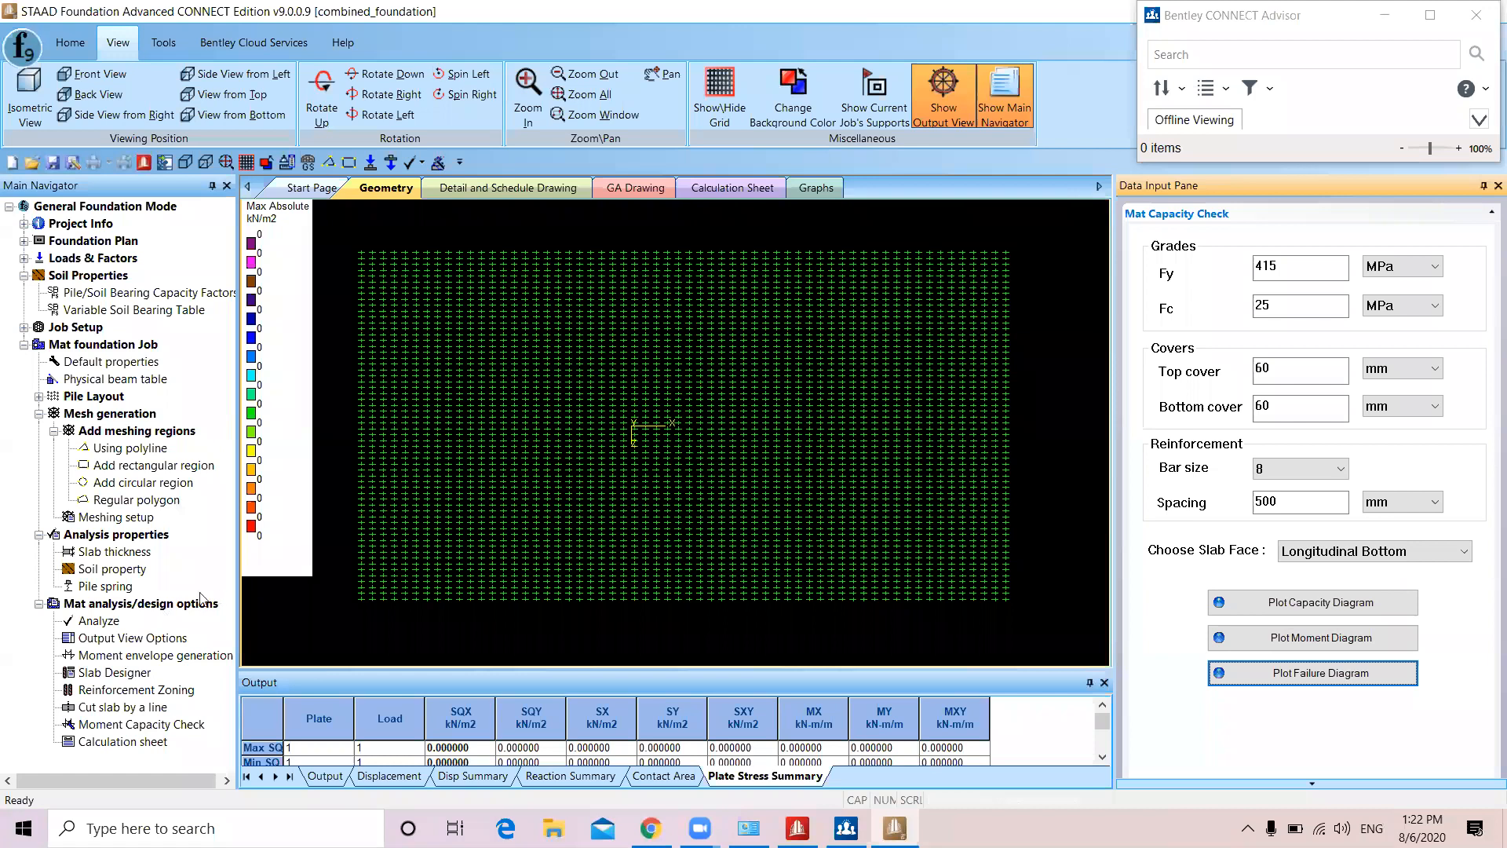
Generate the calculation sheet for the mat foundation design and dismiss the message
{"action": "left_click", "coordinate": [153, 726]}
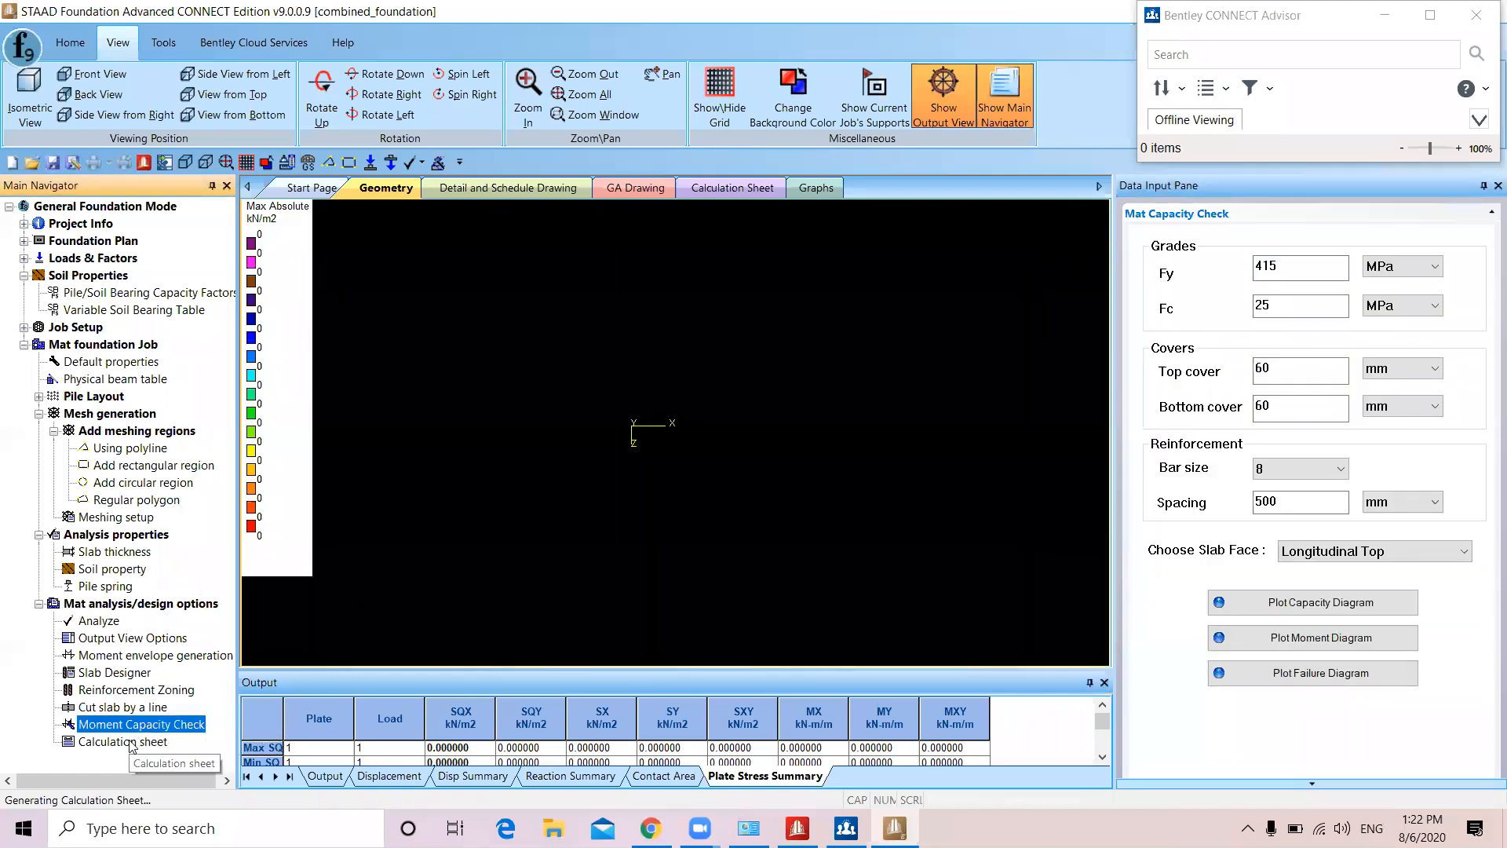
{"action": "left_click", "coordinate": [139, 744]}
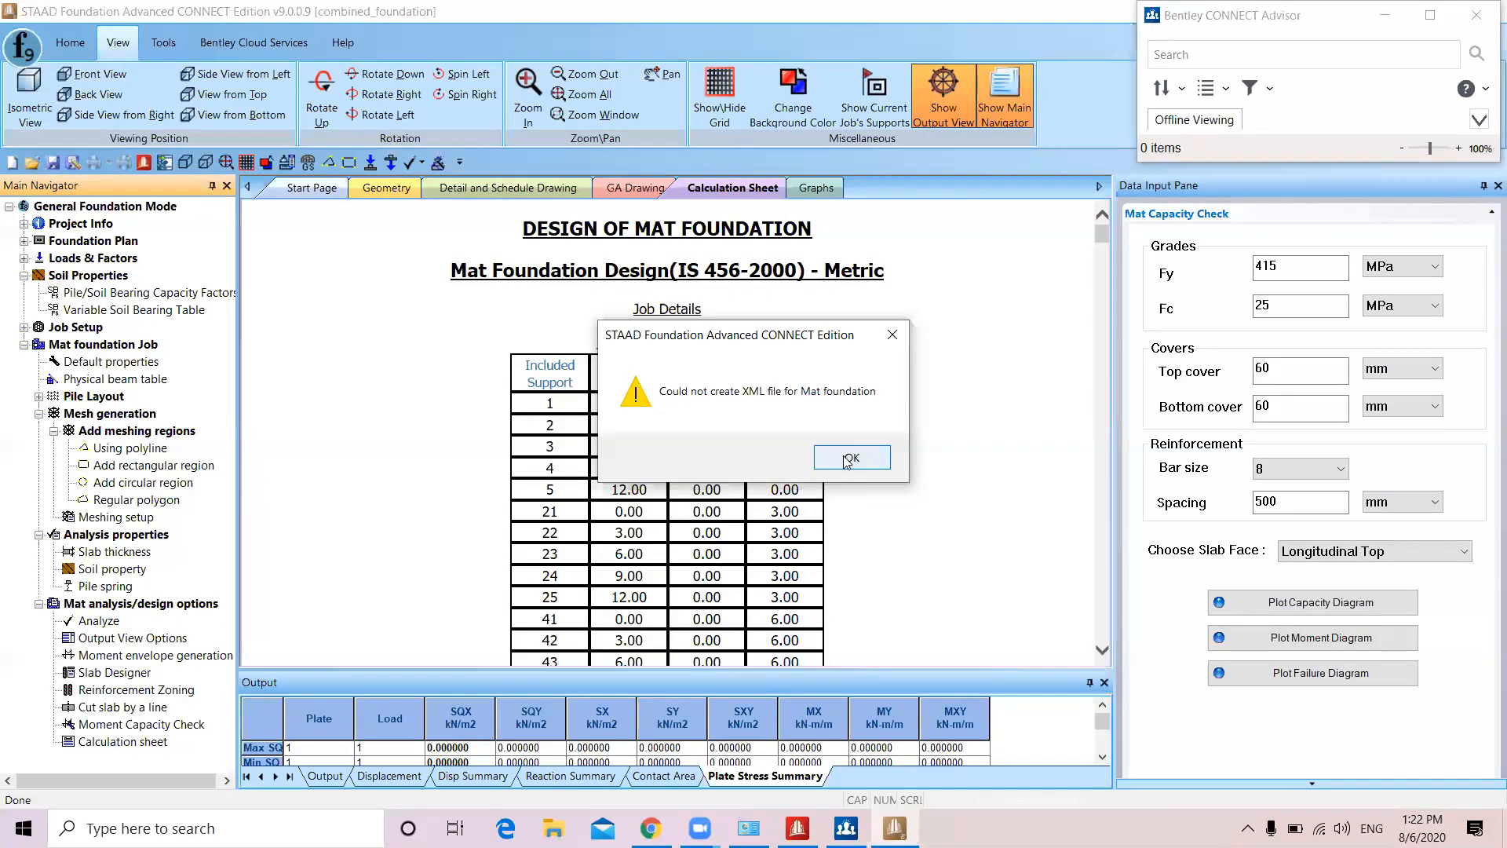
{"action": "left_click", "coordinate": [851, 460]}
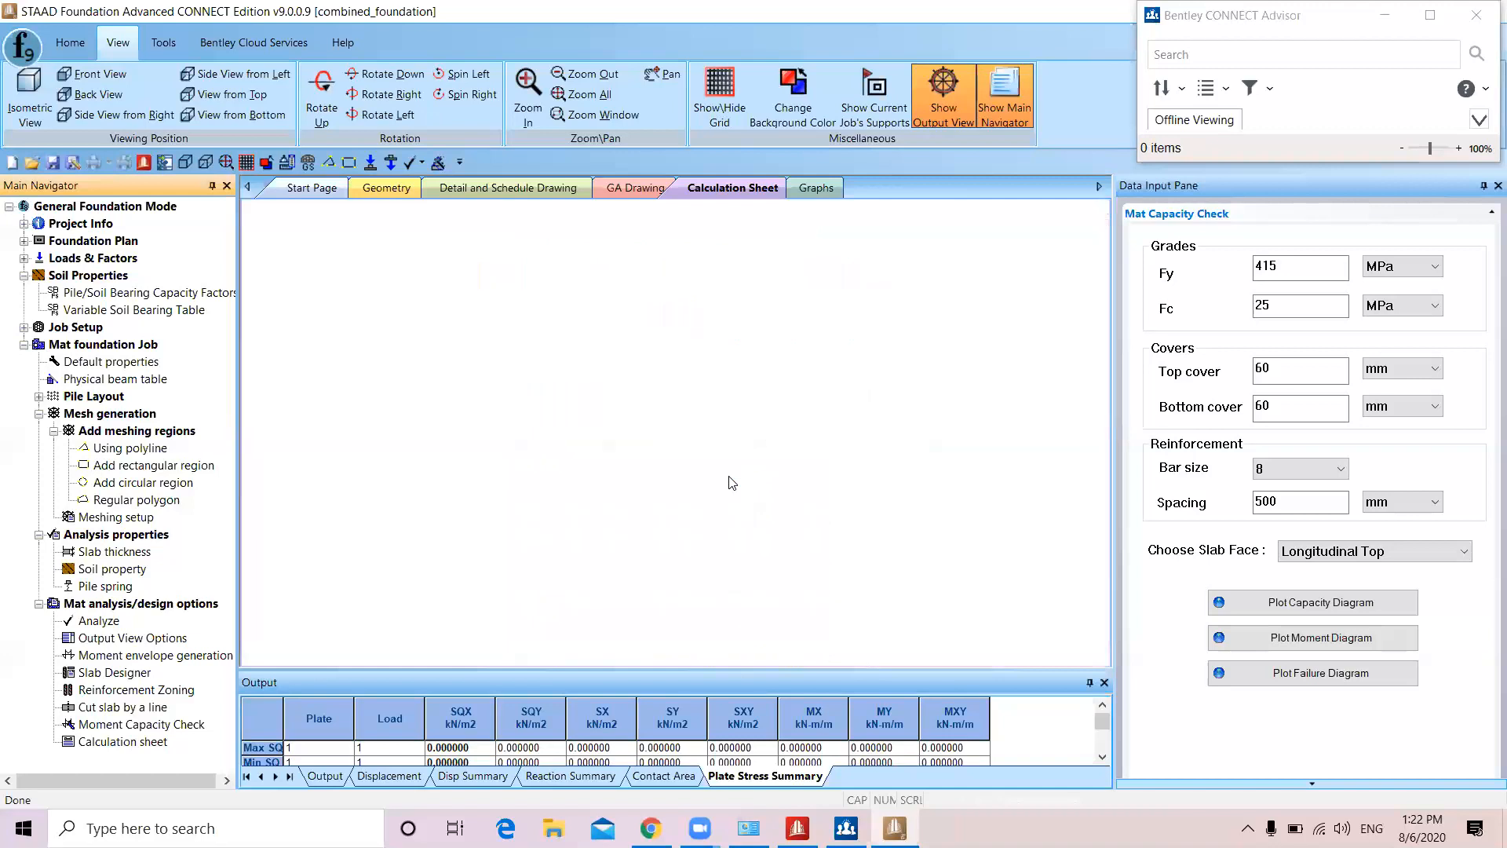
Look through the mat design option pages, and view the reaction summary and displacement summary tables
{"action": "left_click", "coordinate": [132, 638]}
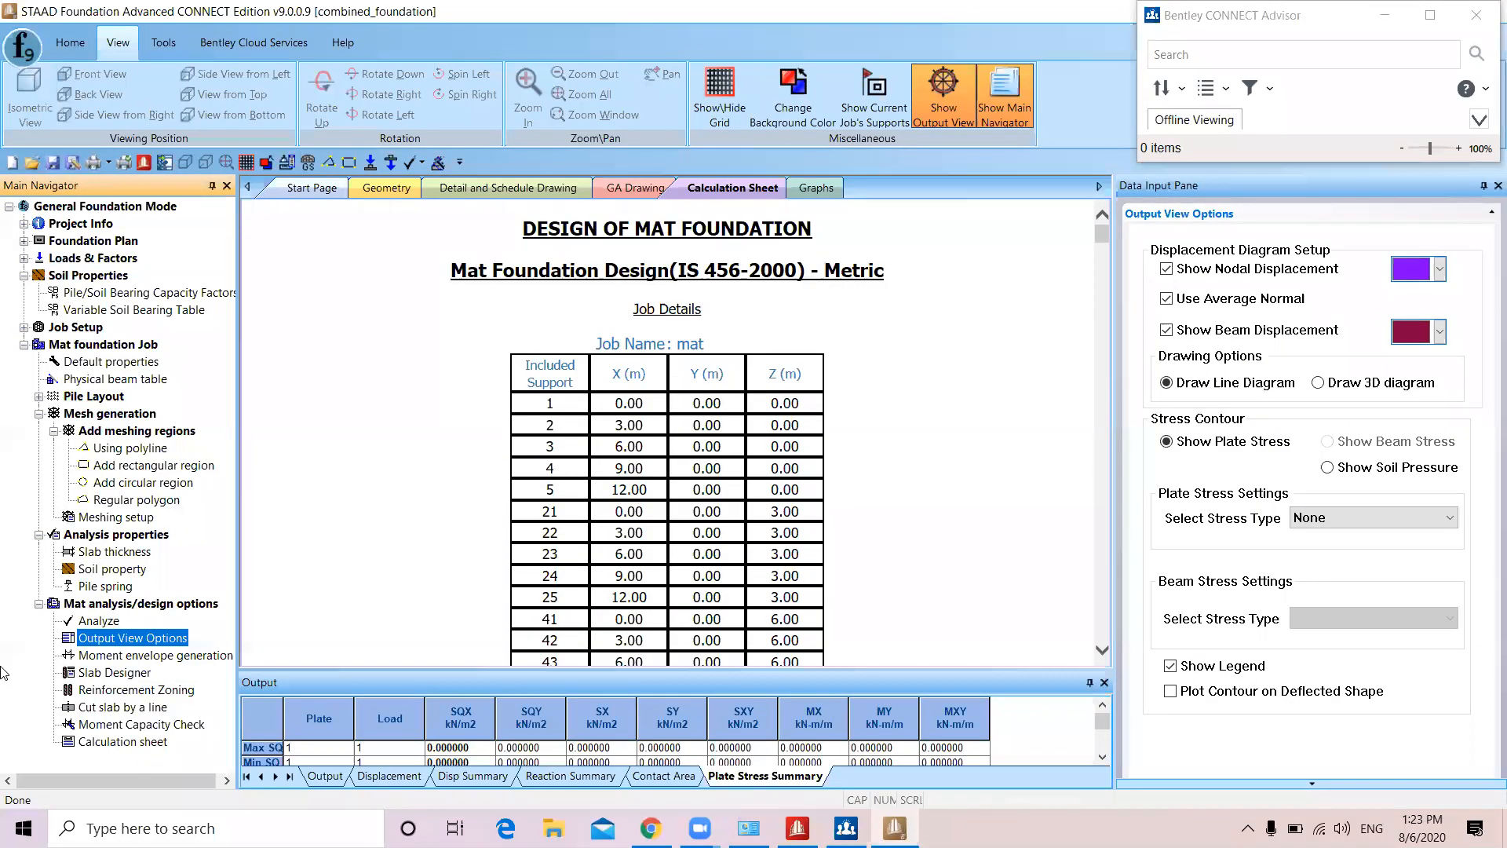
{"action": "left_click", "coordinate": [163, 656]}
{"action": "left_click", "coordinate": [118, 673]}
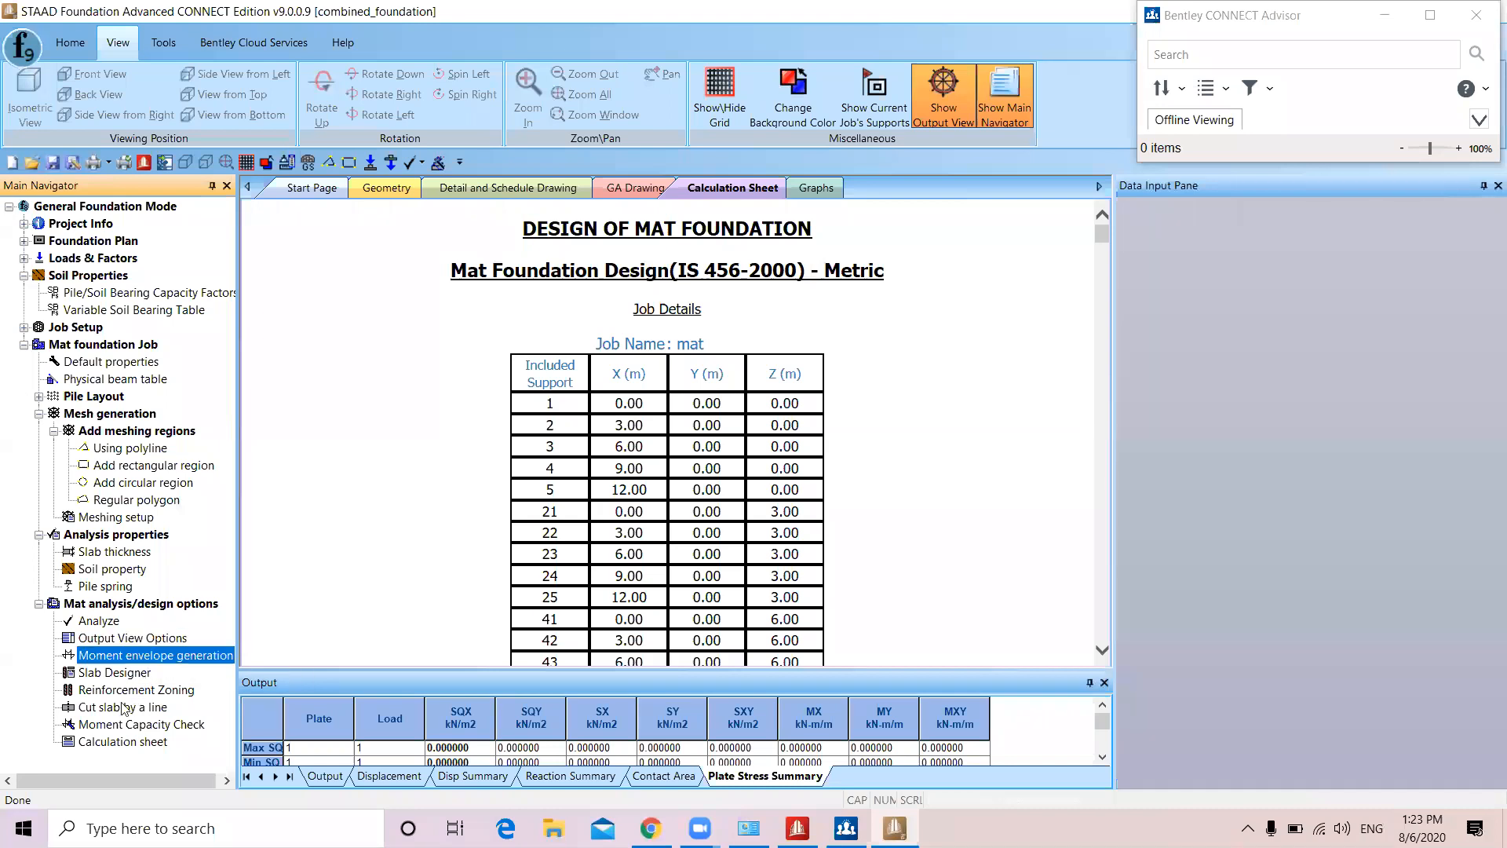
{"action": "left_click", "coordinate": [110, 692]}
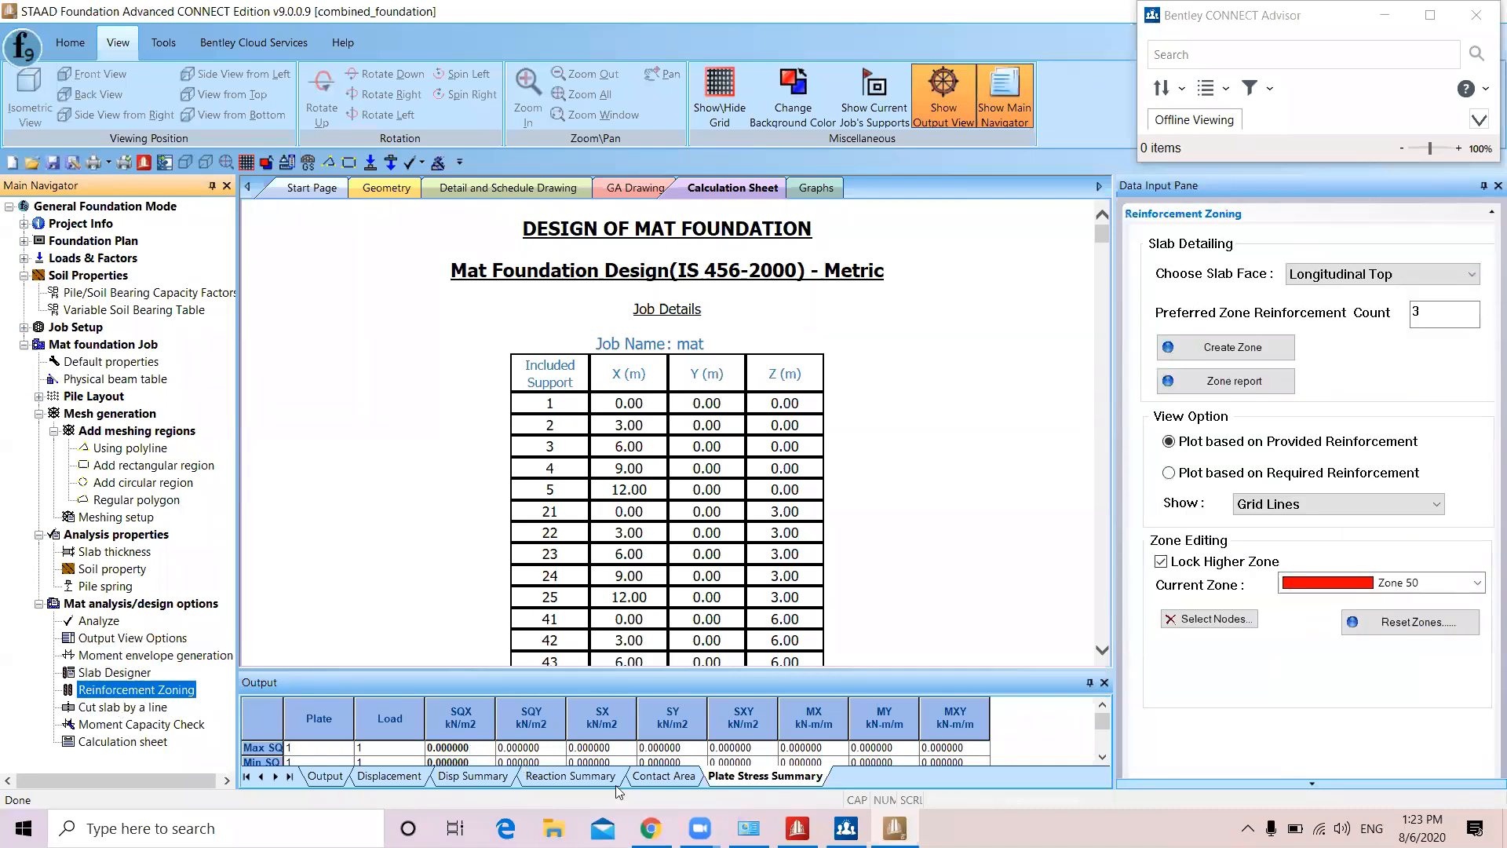
{"action": "left_click", "coordinate": [534, 777]}
{"action": "left_click", "coordinate": [463, 777]}
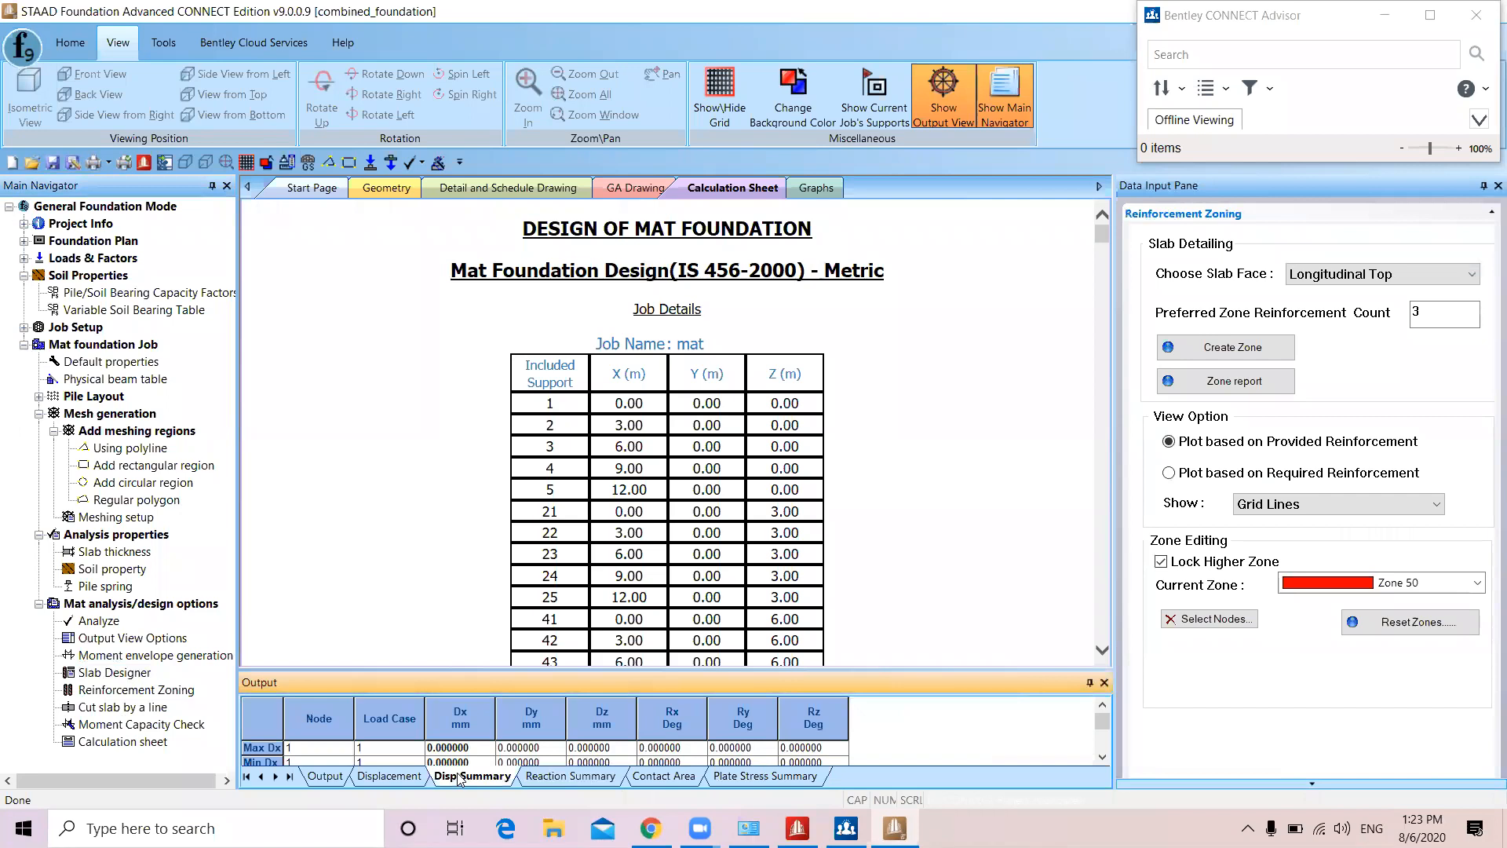
Generate the moment envelope for panel j along global Z using all load cases, and view it on the slab geometry
{"action": "left_click", "coordinate": [92, 657]}
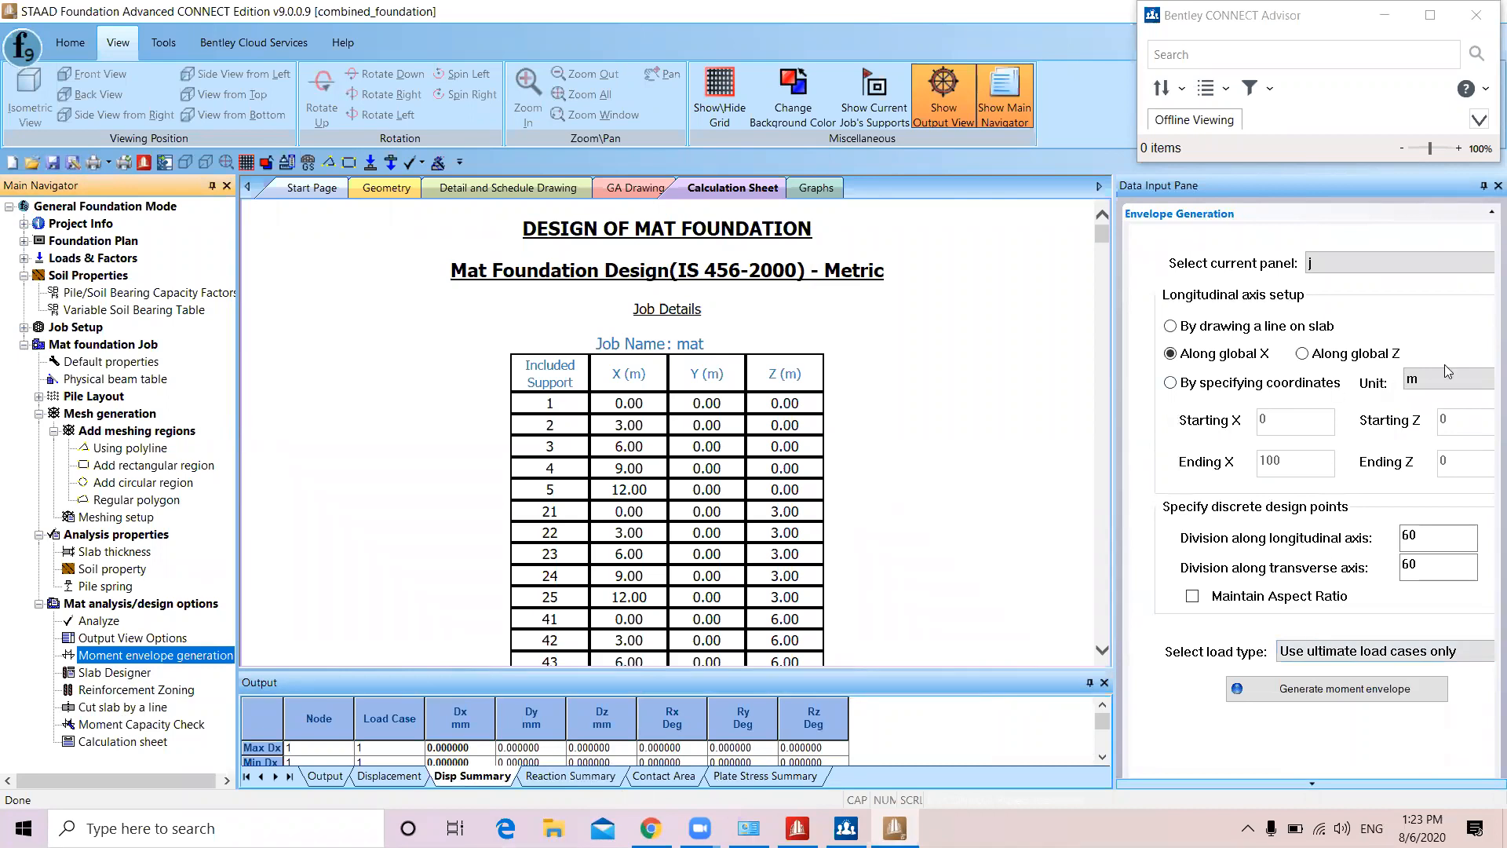
{"action": "left_click", "coordinate": [1303, 354]}
{"action": "left_click", "coordinate": [1339, 651]}
{"action": "left_click", "coordinate": [1309, 687]}
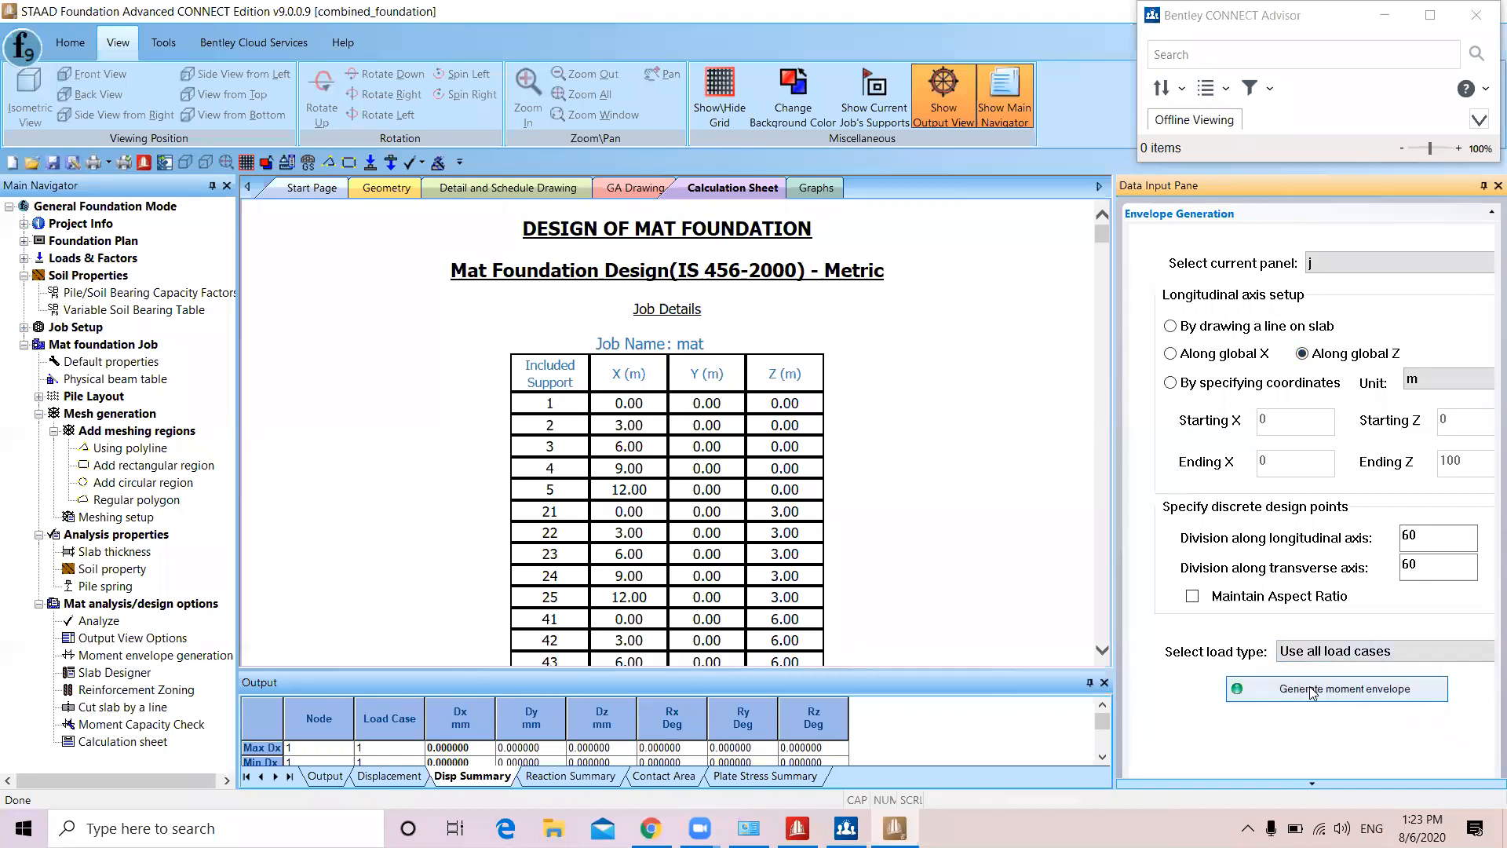
{"action": "left_click", "coordinate": [1310, 691]}
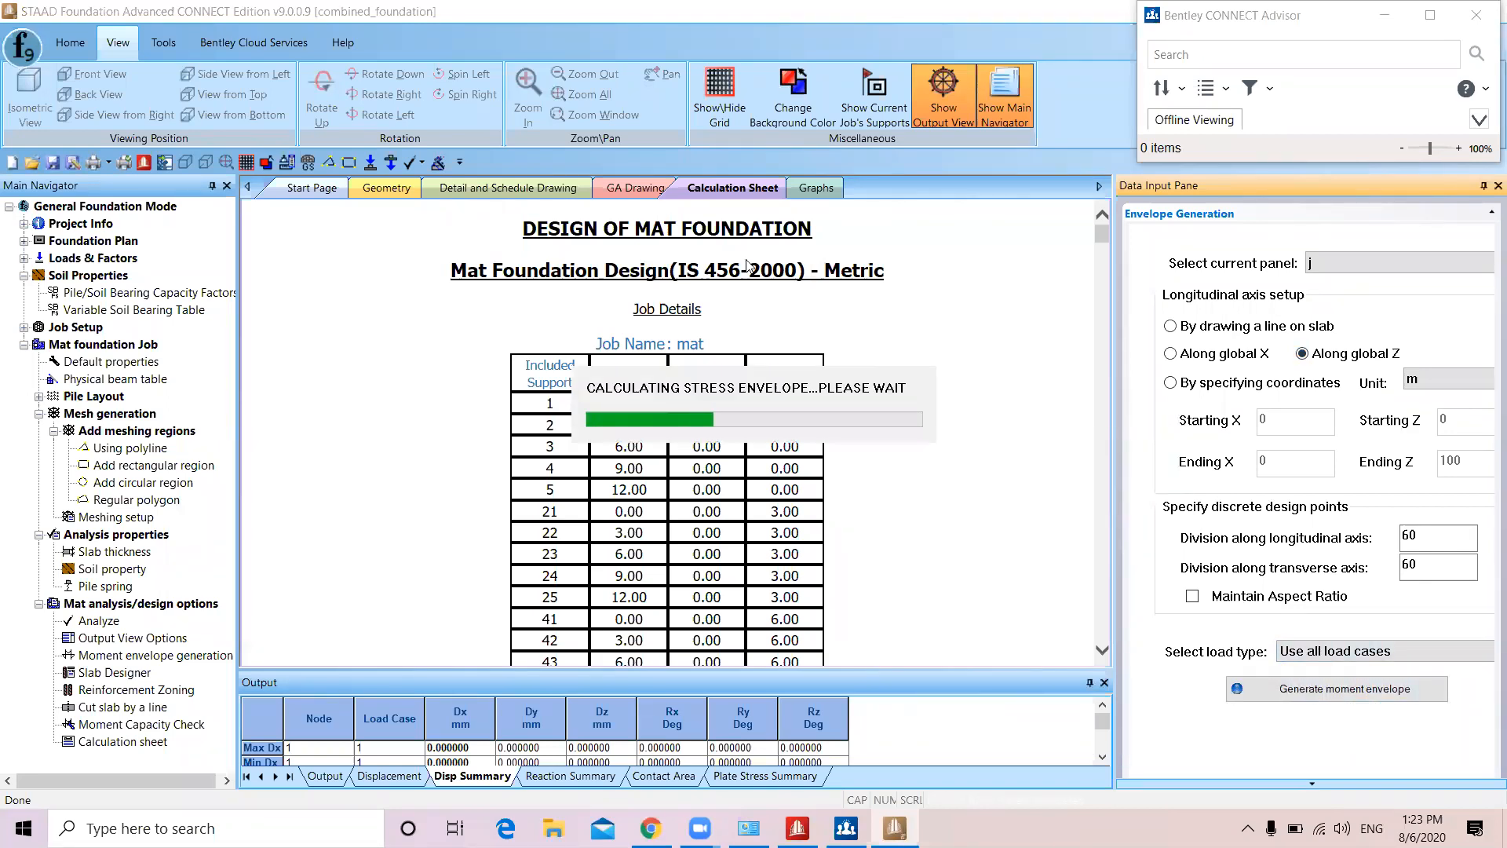
{"action": "left_click", "coordinate": [388, 189]}
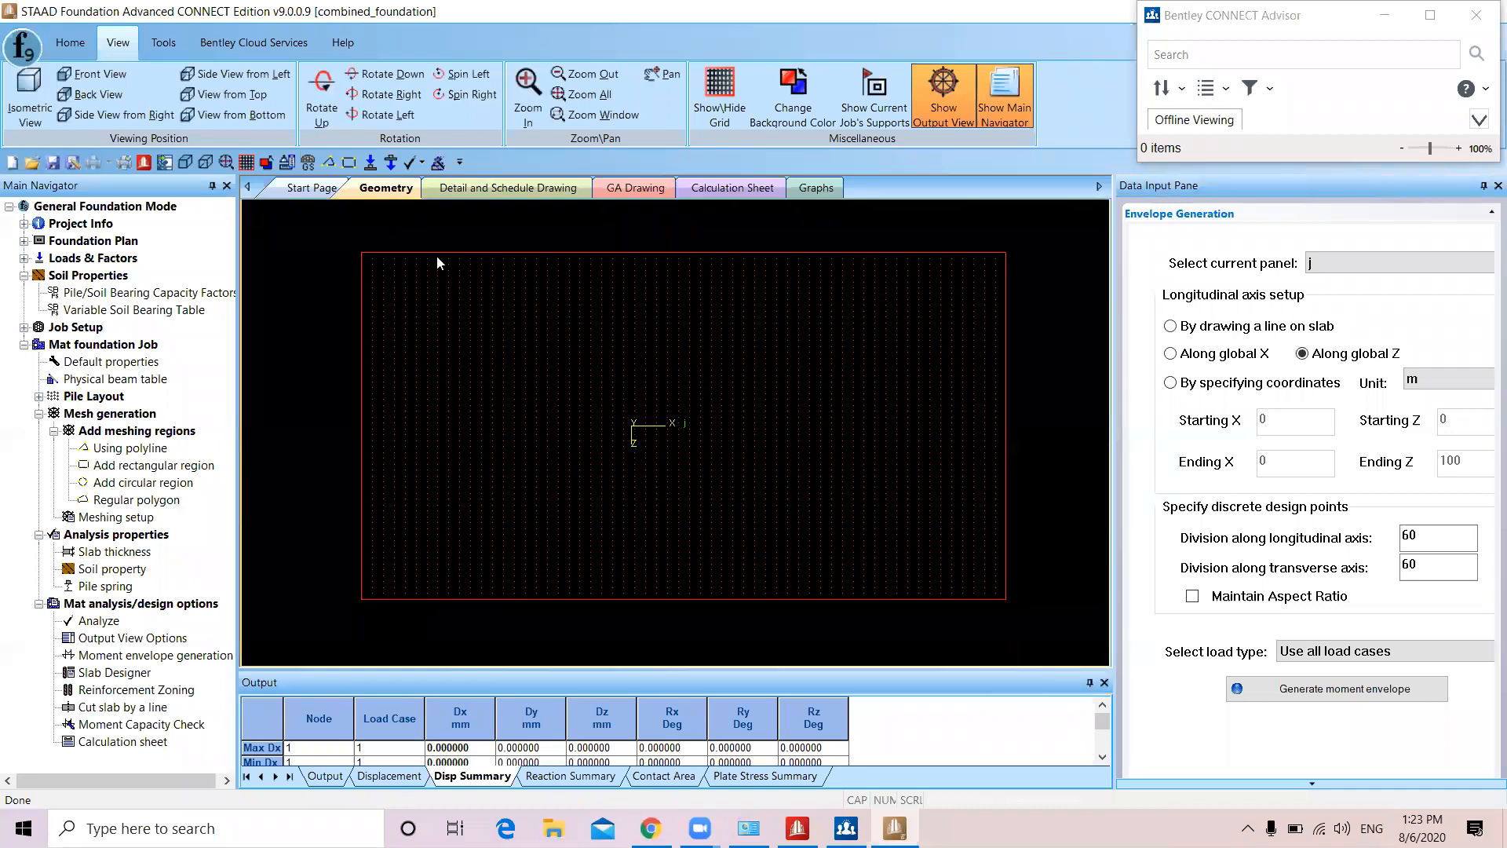
Regenerate the moment envelope for panel j along global X and along global Z, using all load cases
{"action": "left_click", "coordinate": [1210, 357]}
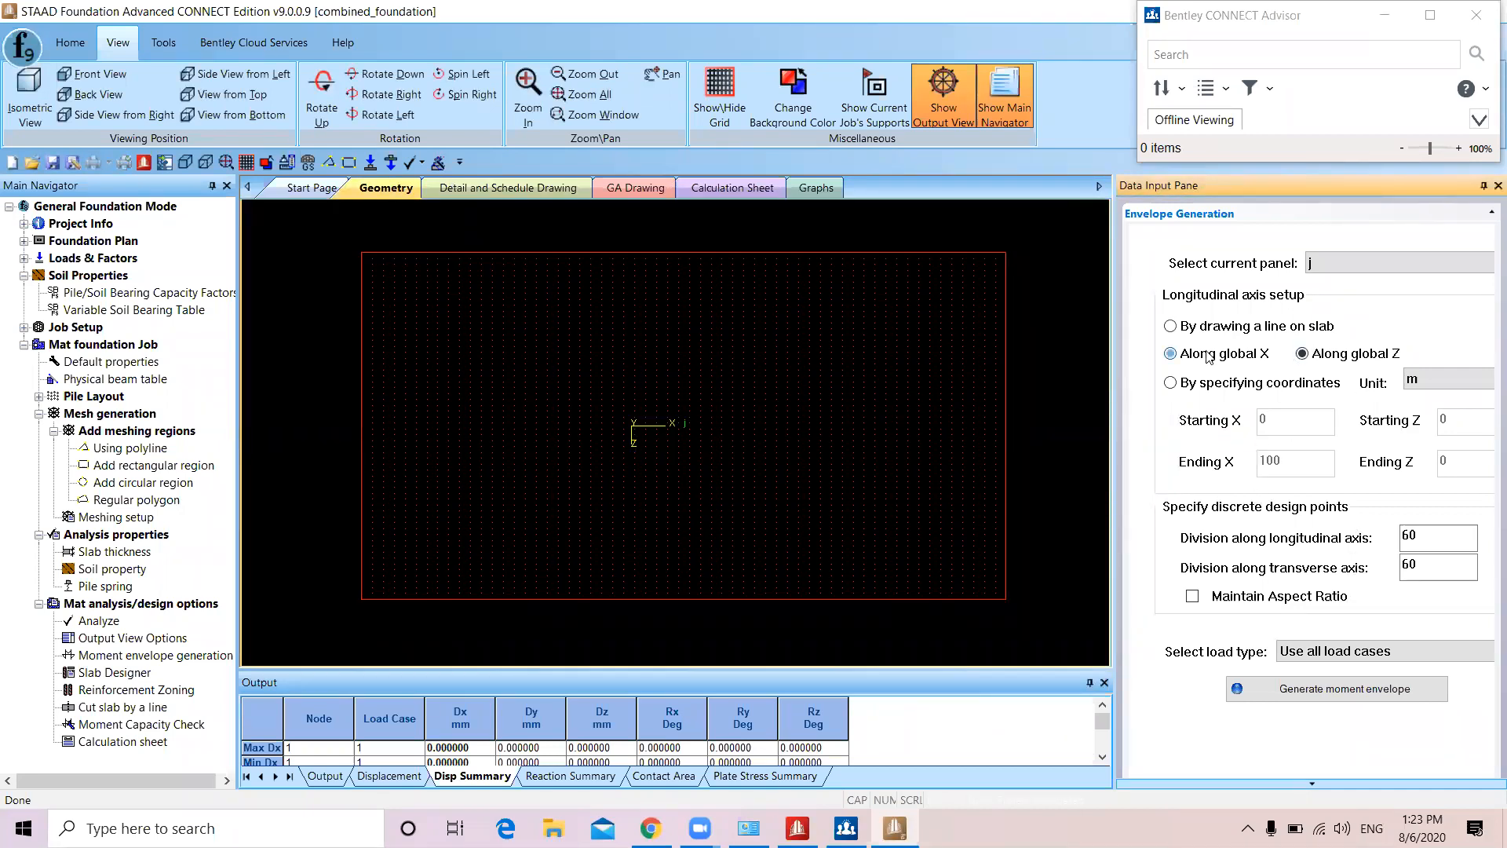
{"action": "left_click", "coordinate": [1347, 689]}
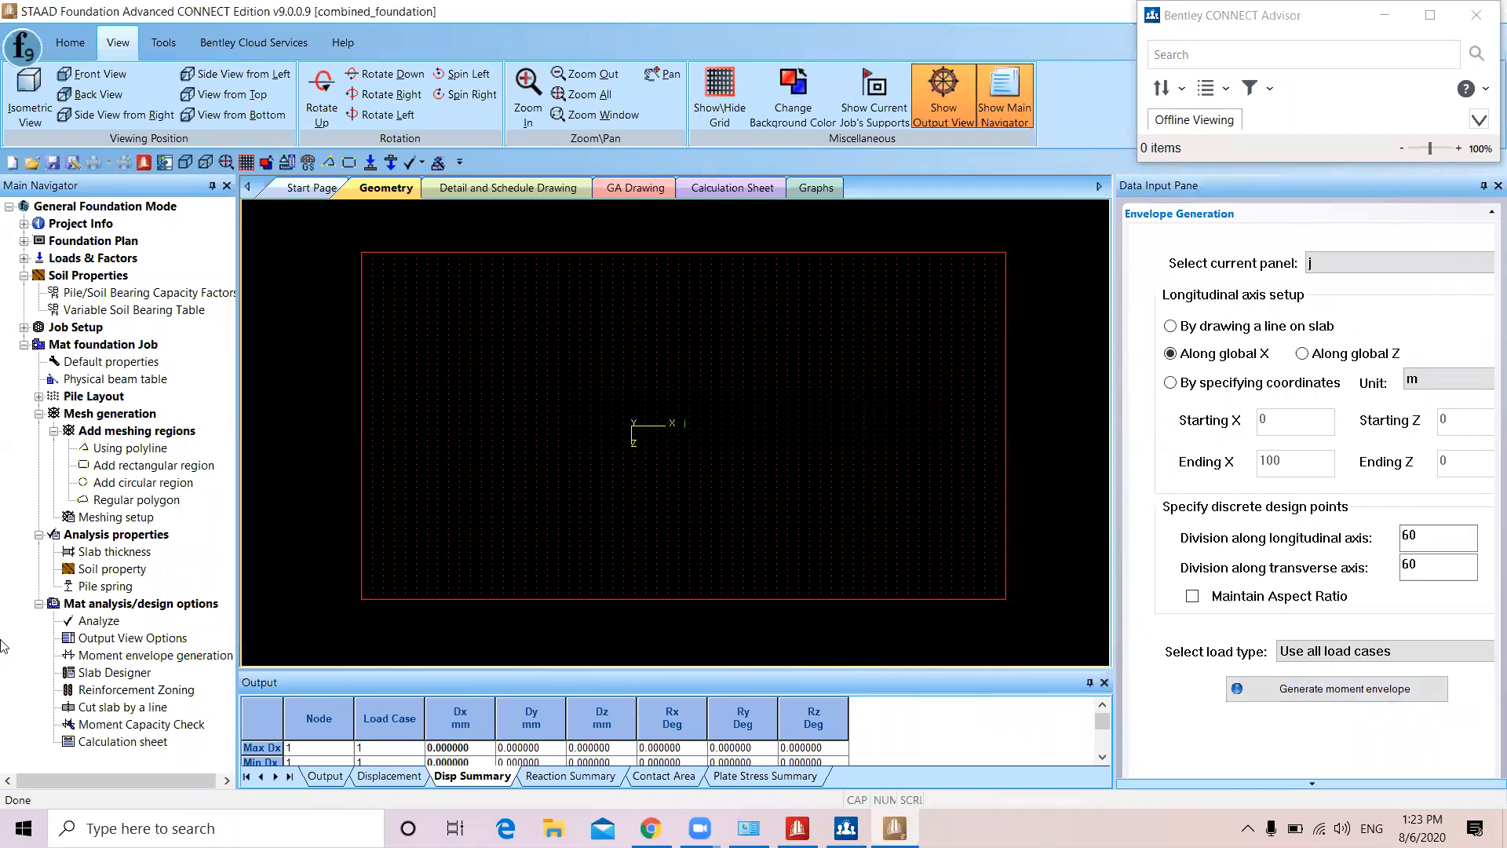
{"action": "left_click", "coordinate": [158, 657]}
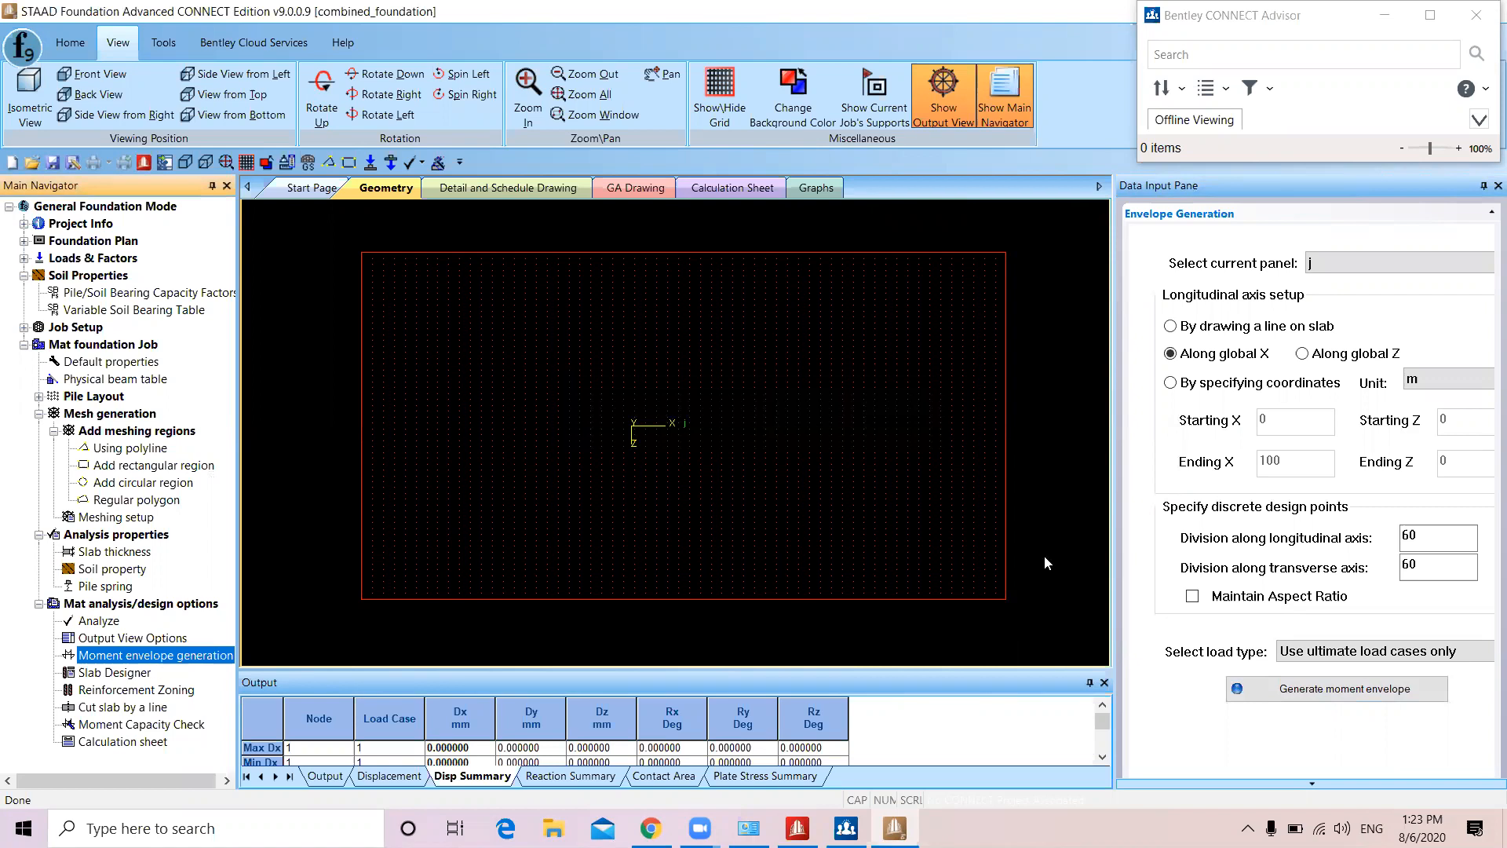
{"action": "left_click", "coordinate": [1322, 654]}
{"action": "left_click", "coordinate": [1313, 686]}
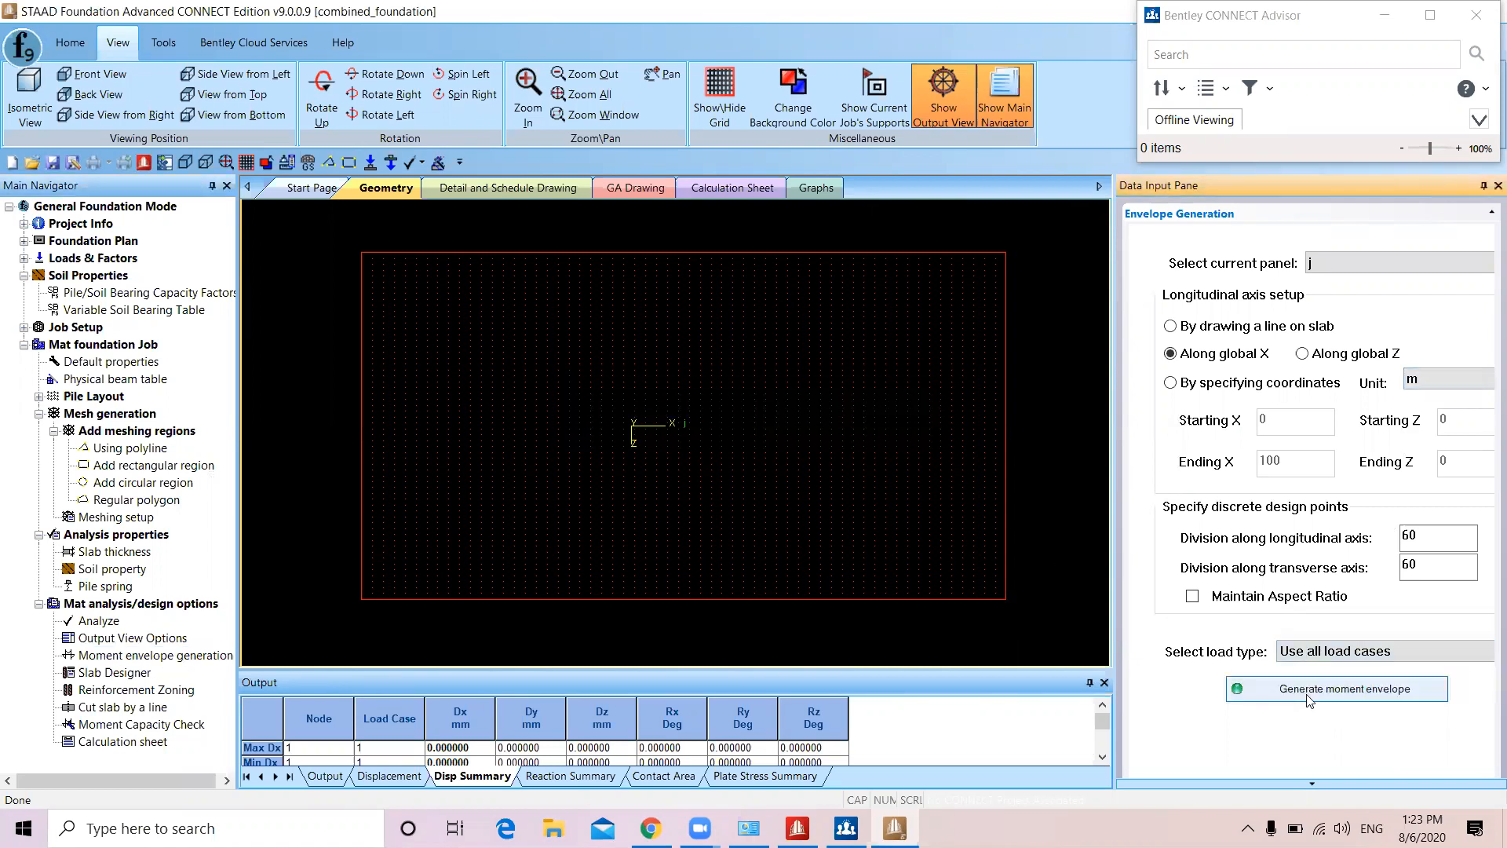
{"action": "left_click", "coordinate": [1310, 697]}
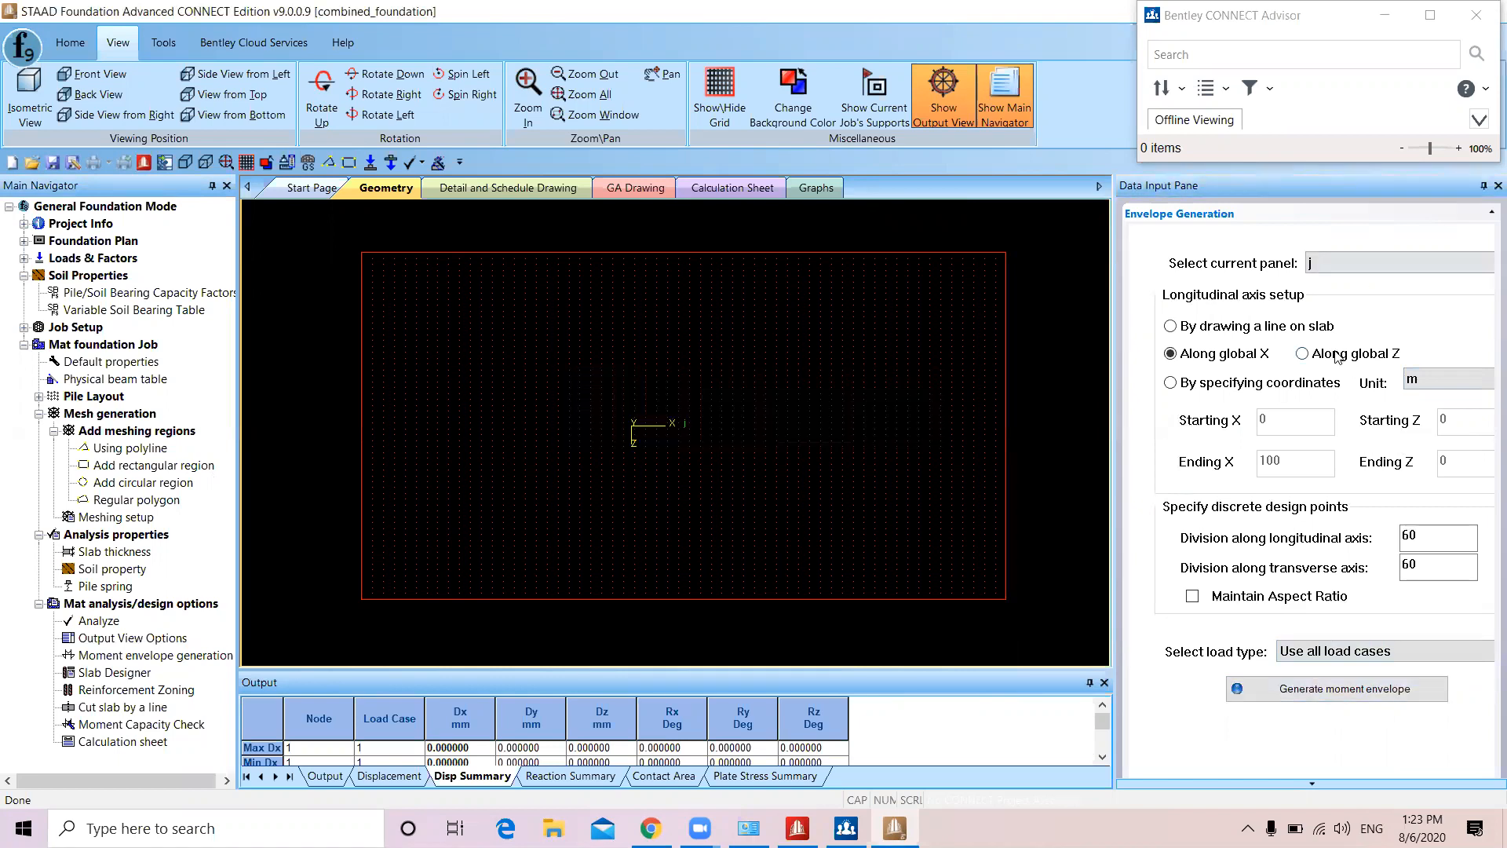
{"action": "left_click", "coordinate": [1338, 355]}
{"action": "left_click", "coordinate": [1315, 691]}
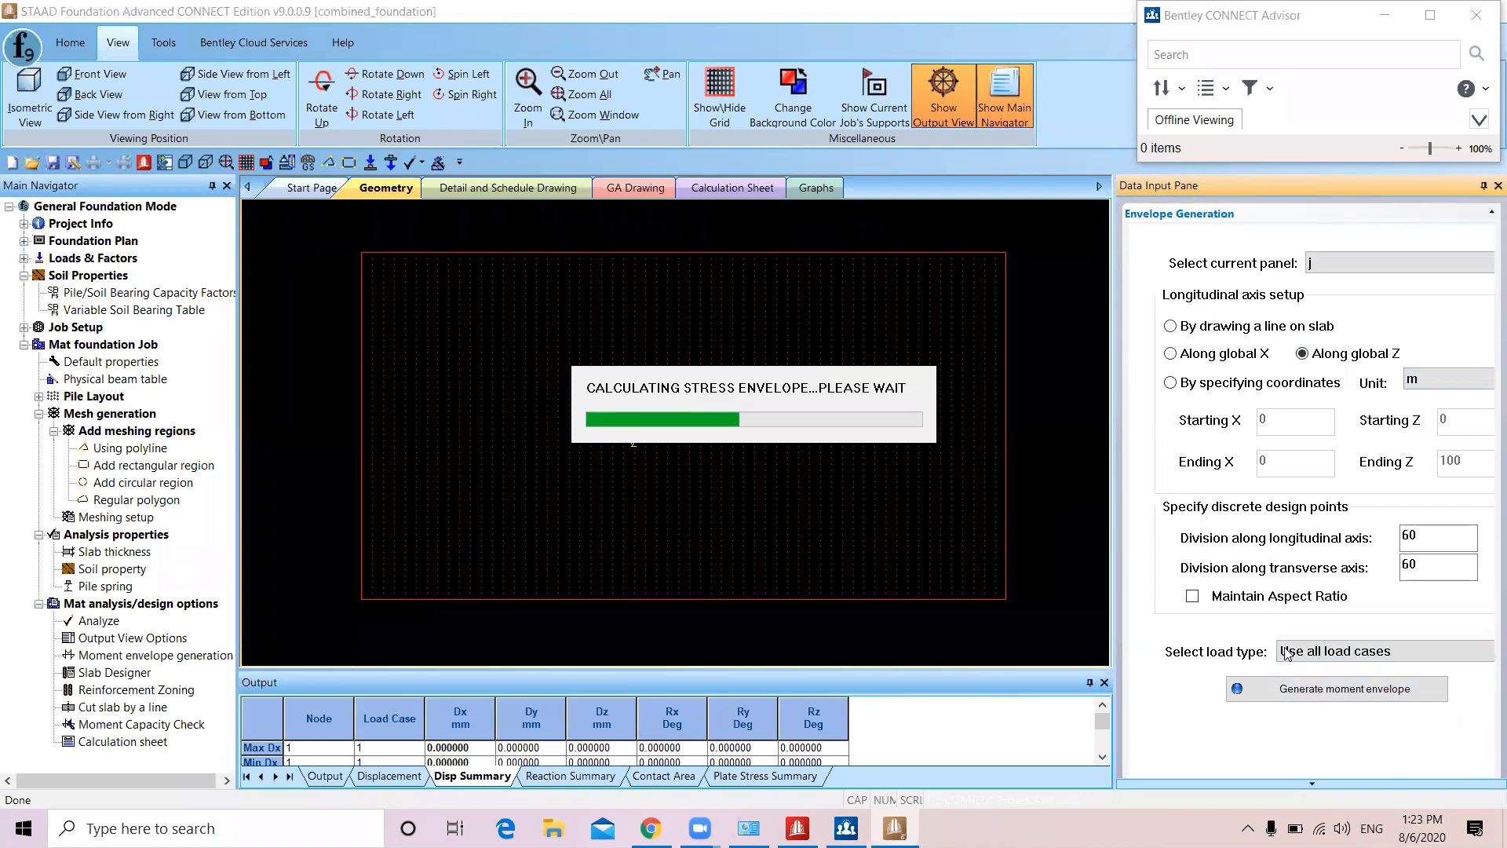
Rerun the slab design in the Slab Designer based on the regenerated moment envelope
{"action": "left_click", "coordinate": [122, 674]}
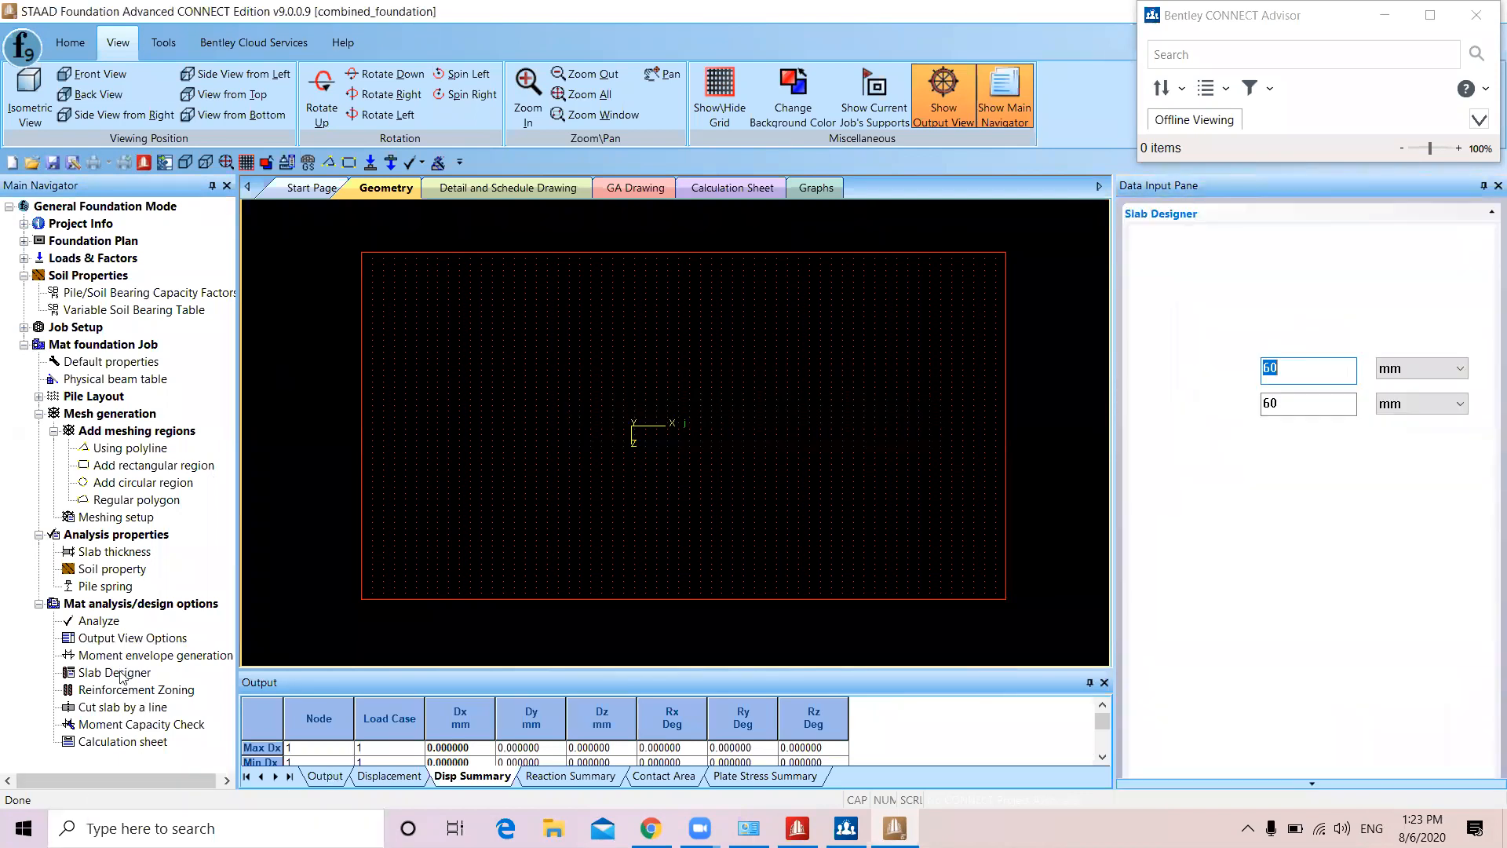
{"action": "left_click", "coordinate": [115, 673]}
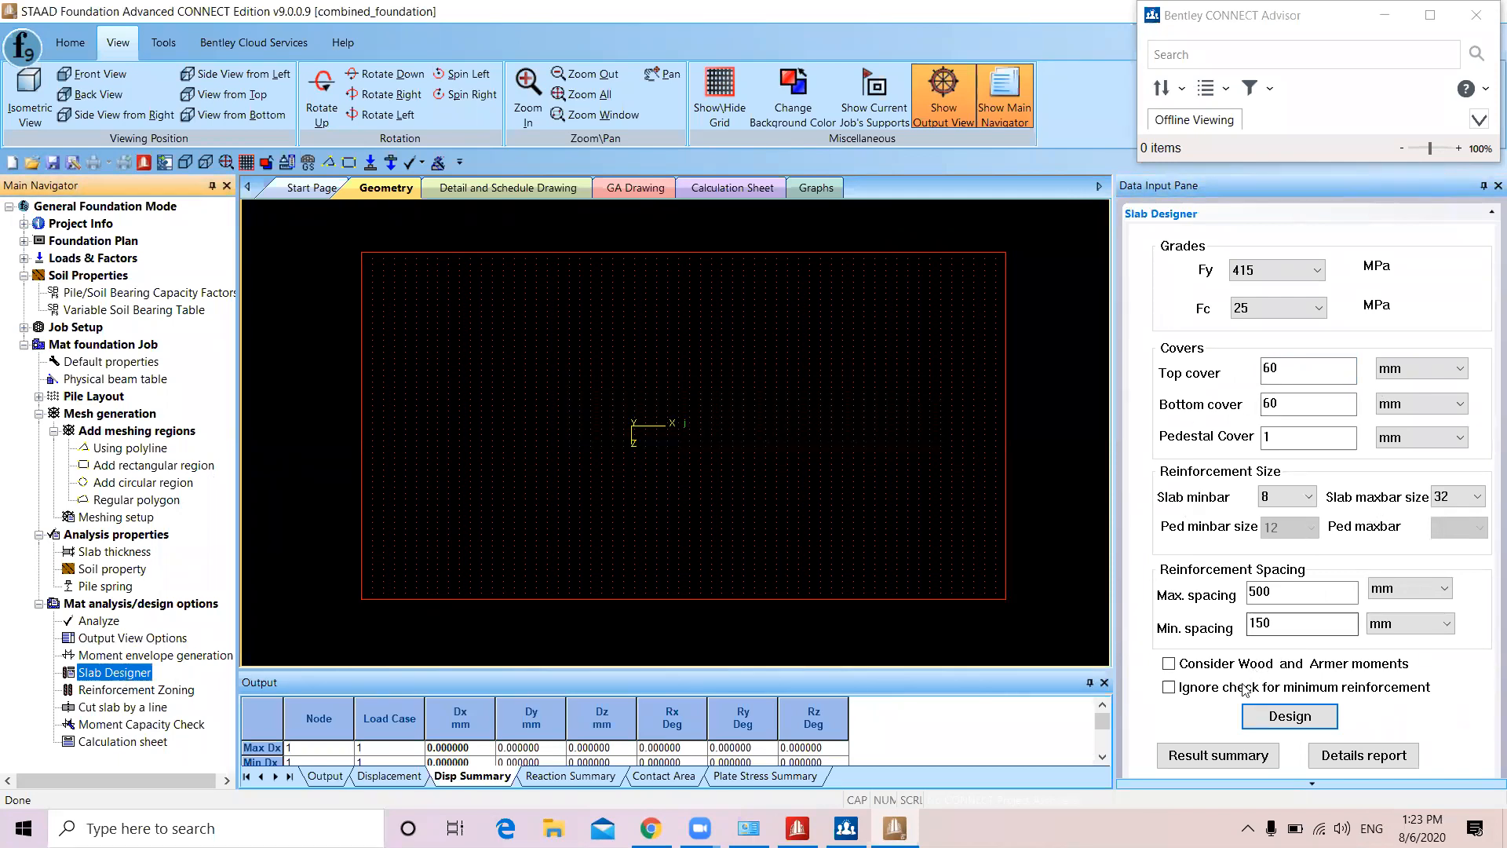
{"action": "left_click", "coordinate": [1275, 719]}
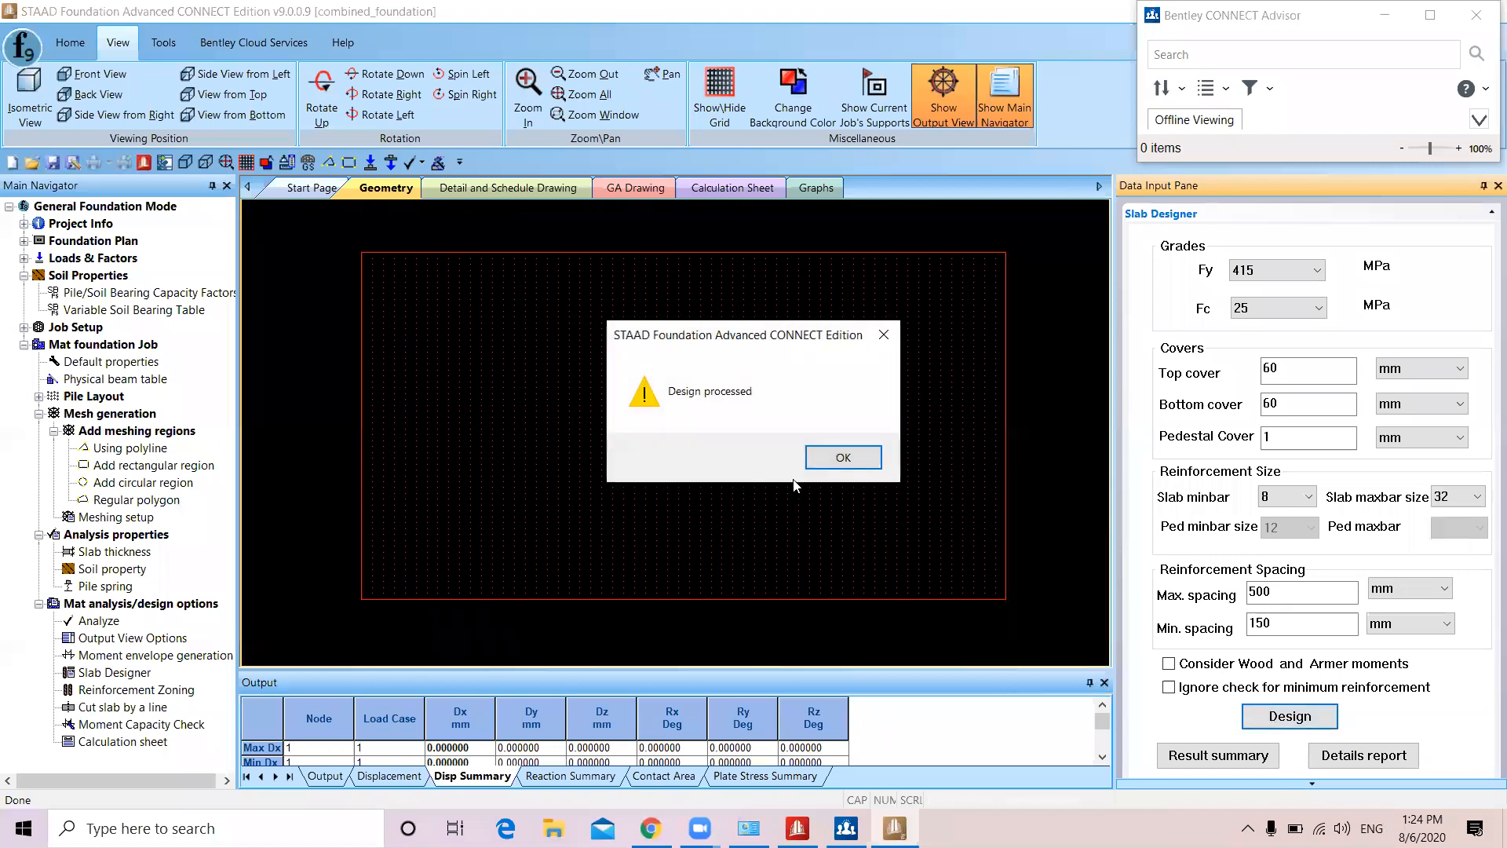
{"action": "left_click", "coordinate": [817, 457]}
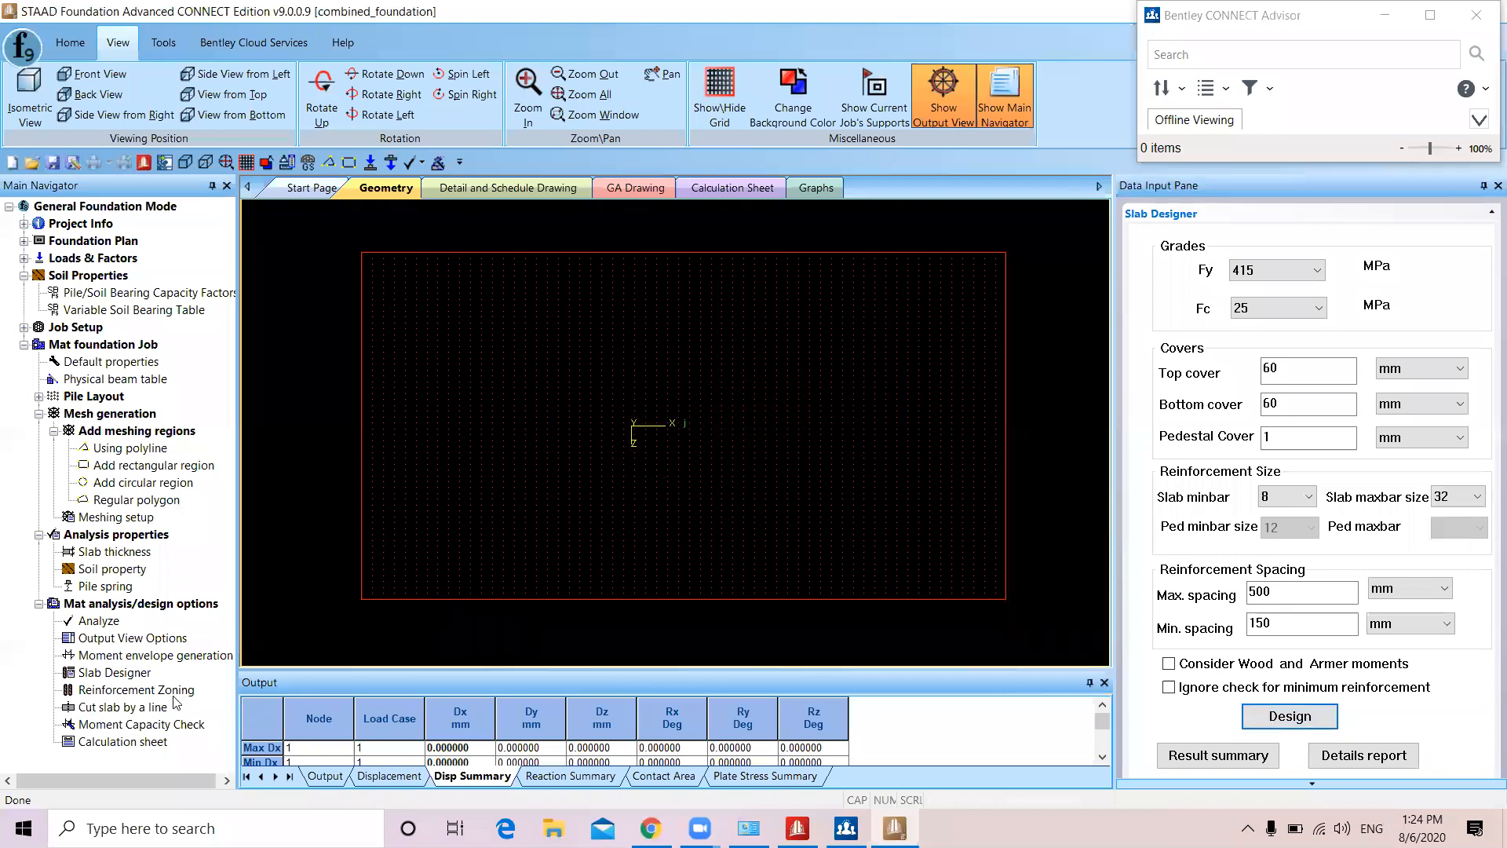
Run the moment capacity check for the Longitudinal Top slab face by plotting its failure diagram
{"action": "left_click", "coordinate": [164, 724]}
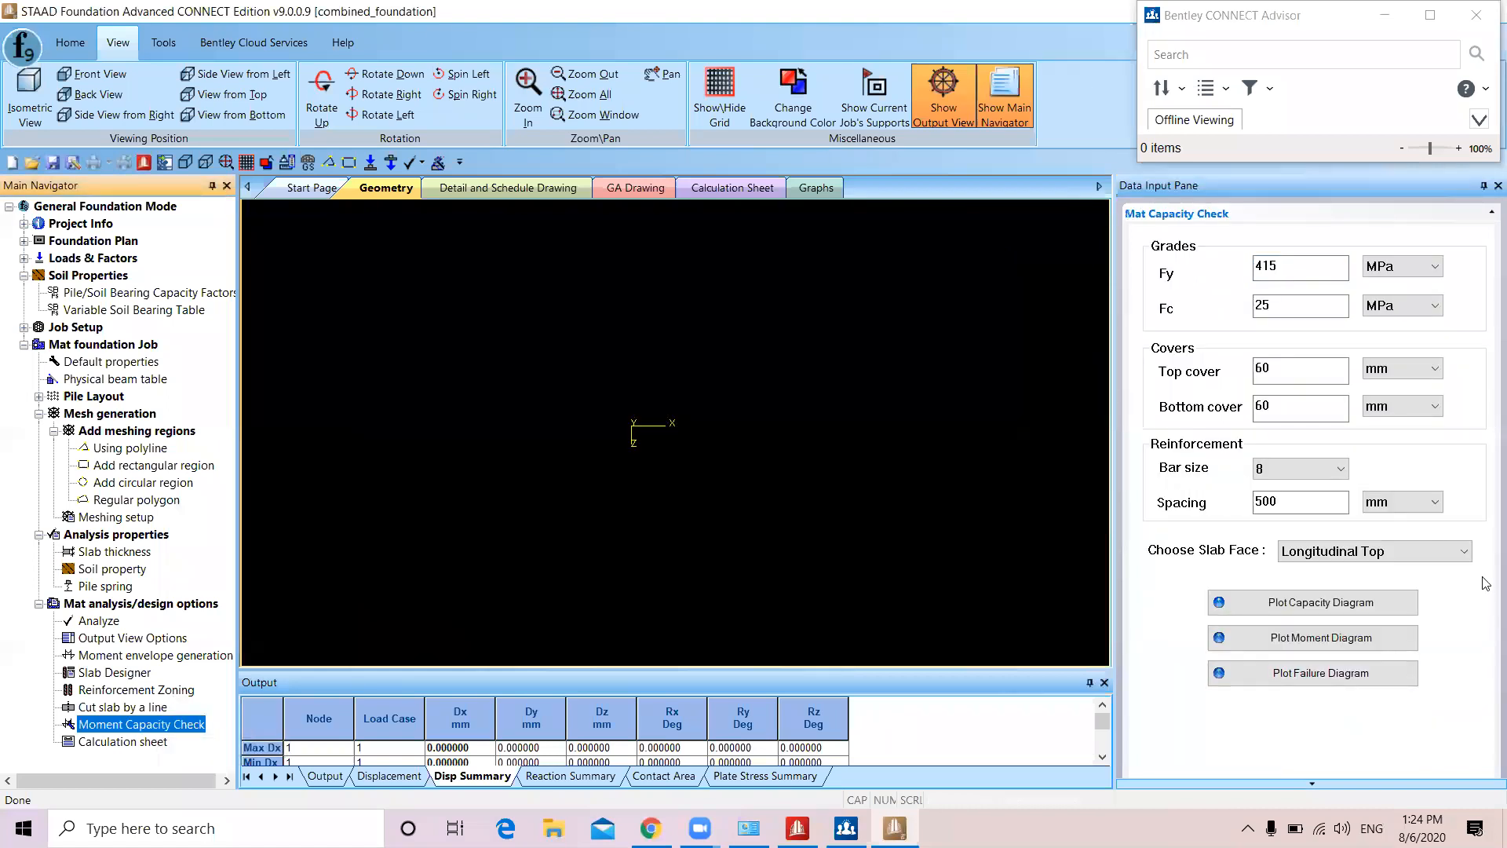
{"action": "left_click", "coordinate": [1336, 555]}
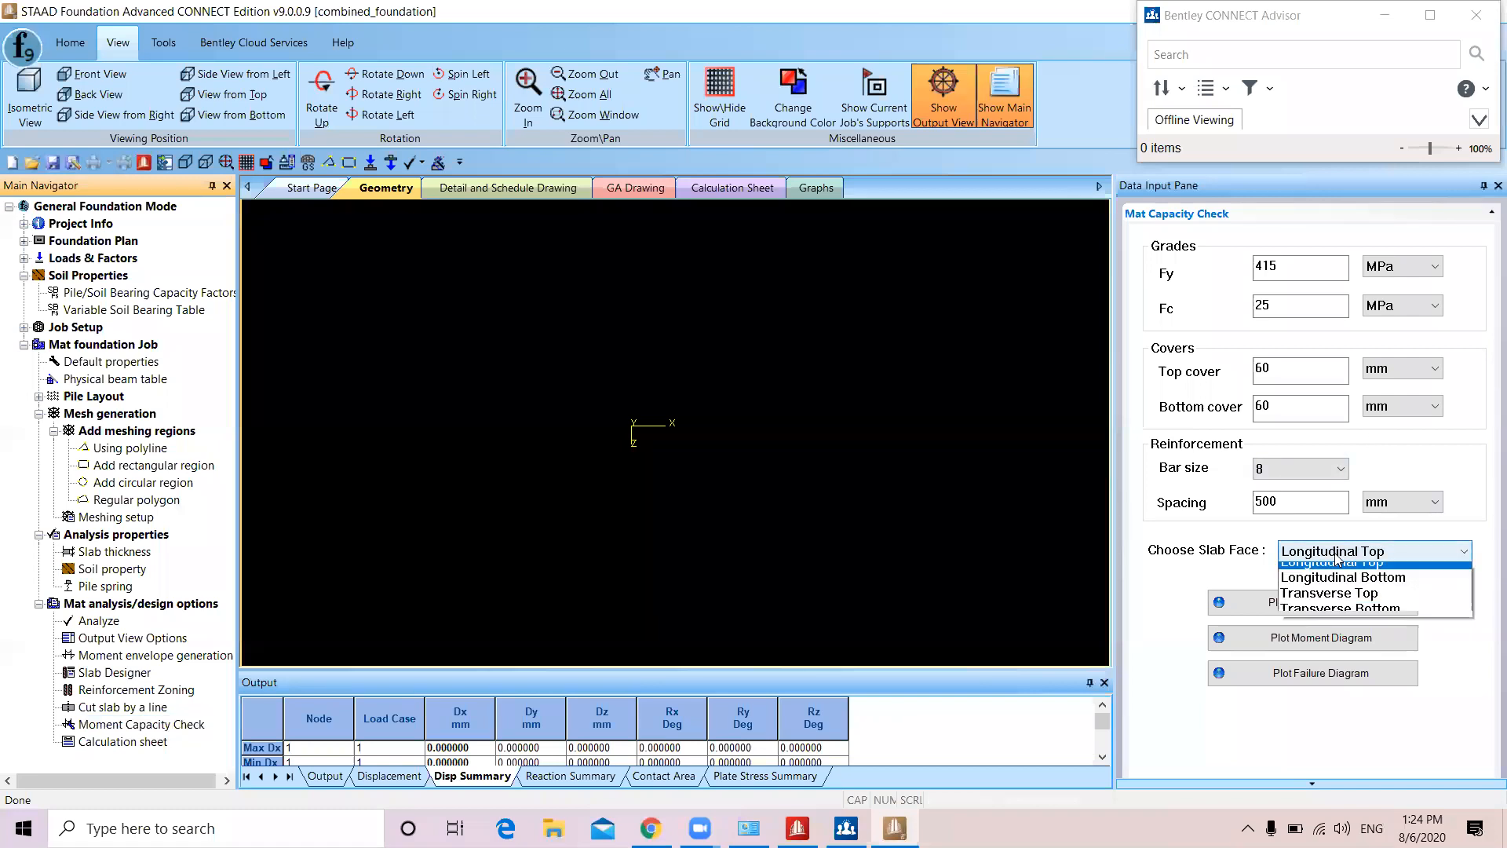
{"action": "left_click", "coordinate": [1316, 560]}
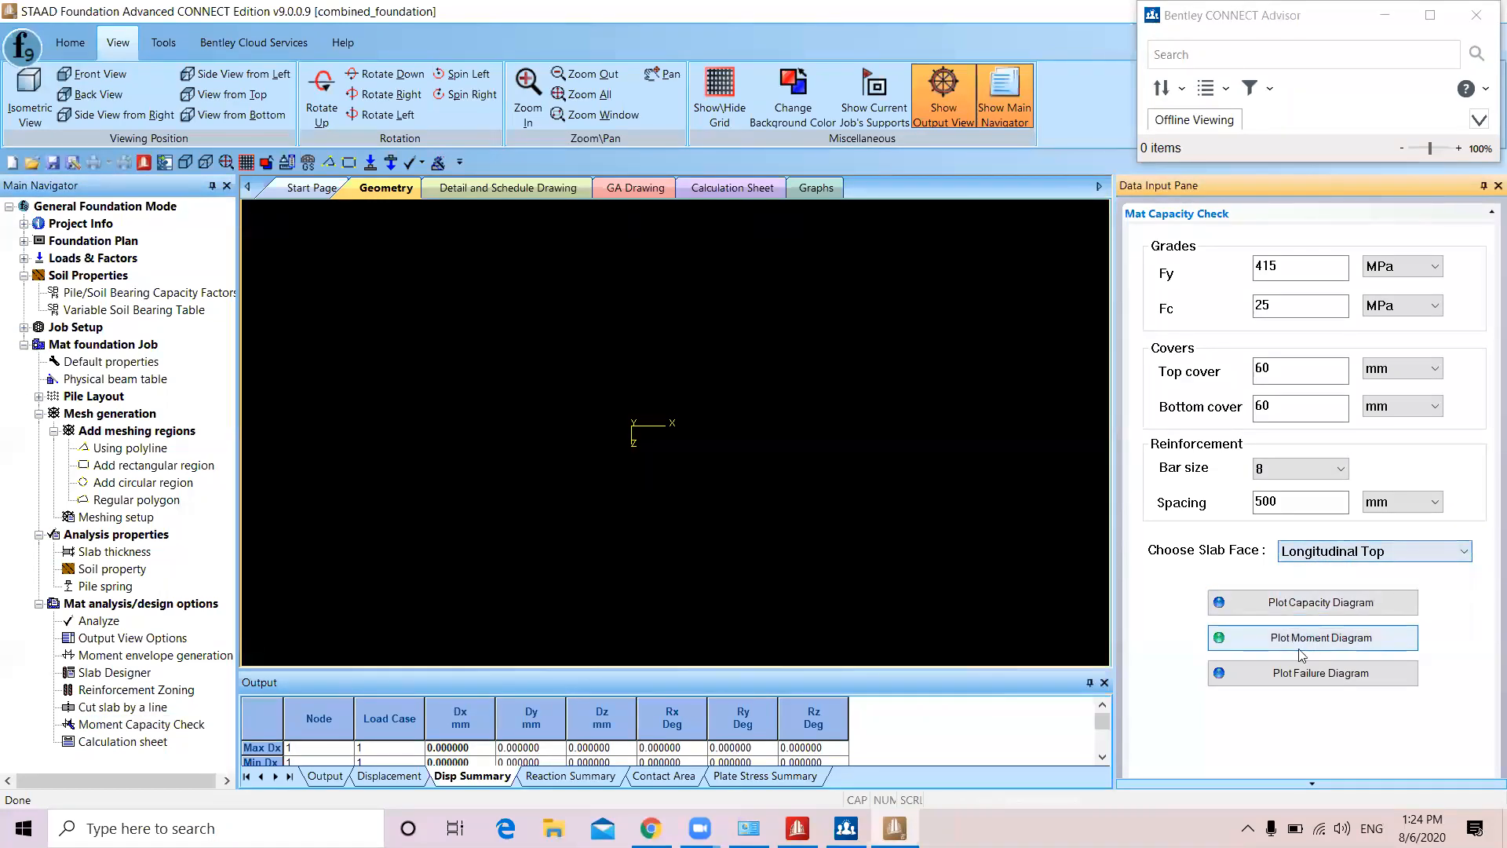
{"action": "left_click", "coordinate": [1322, 673]}
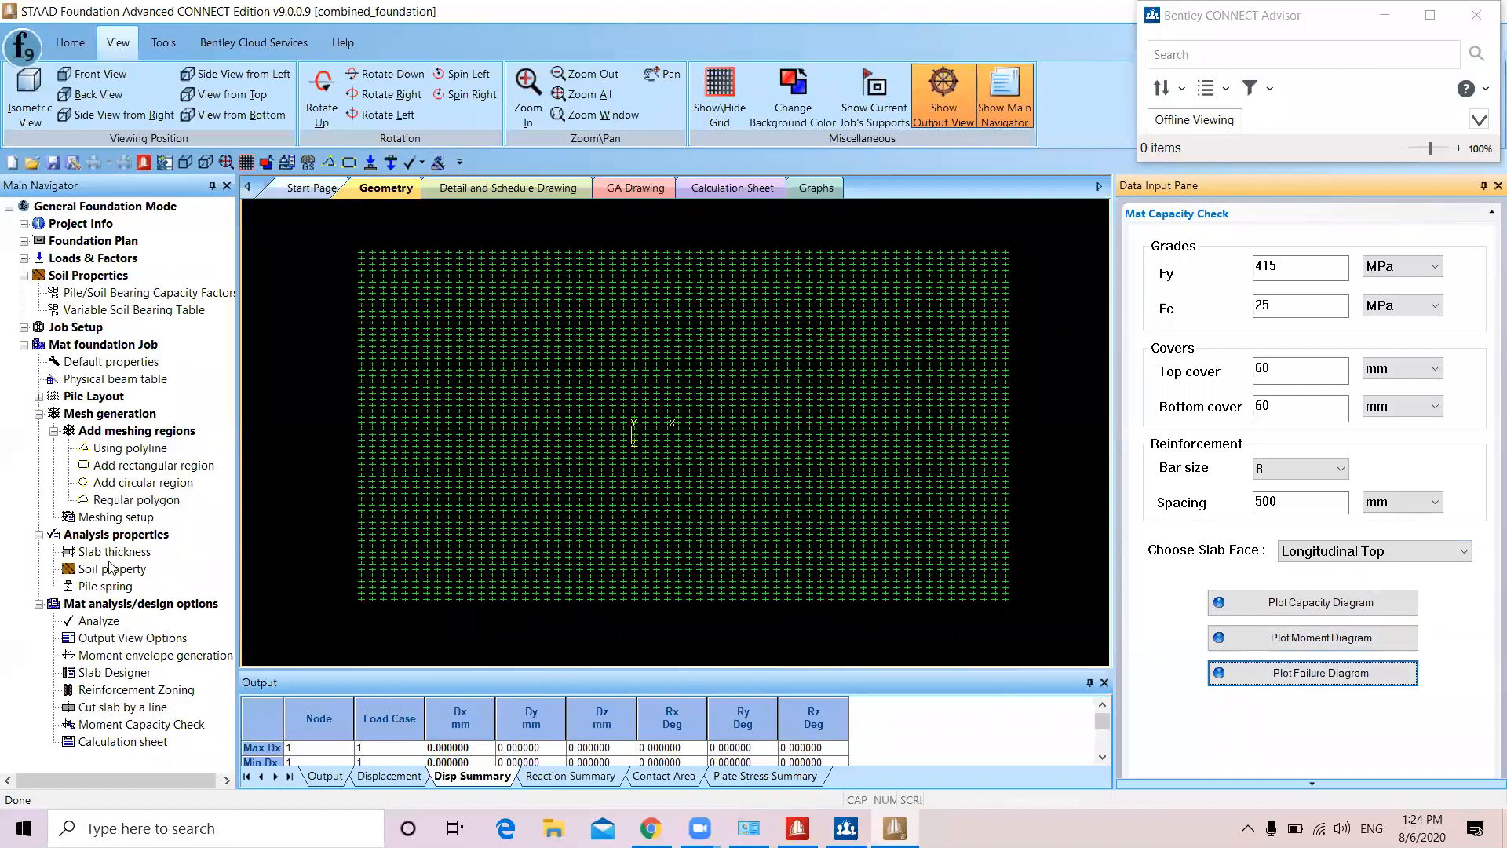
Start the analysis and design of the mat foundation job again, and minimize the Bentley sign-in window
{"action": "left_click", "coordinate": [109, 625]}
{"action": "left_click", "coordinate": [742, 463]}
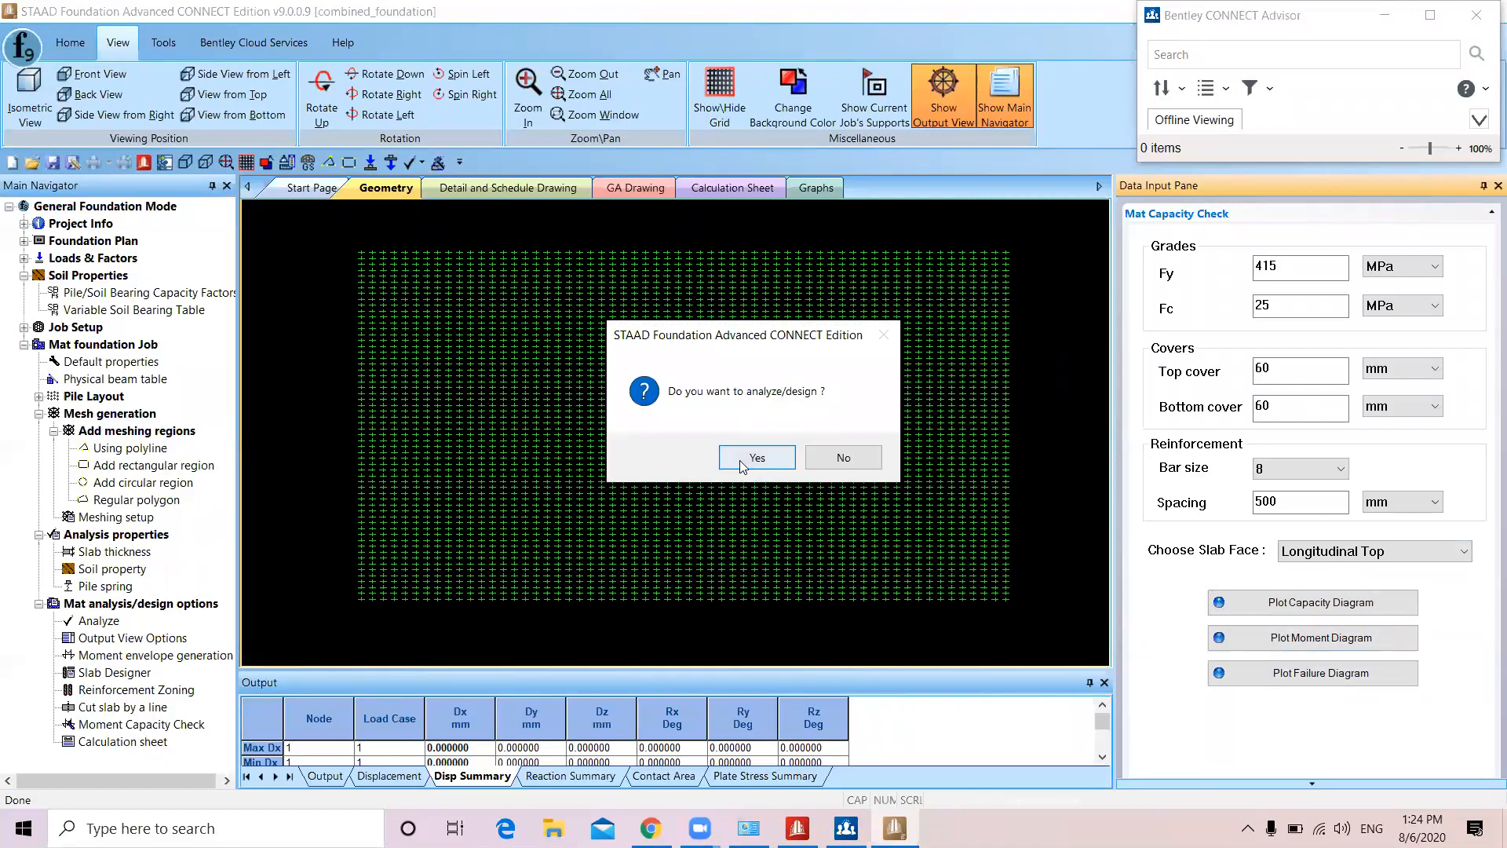
{"action": "left_click", "coordinate": [764, 444]}
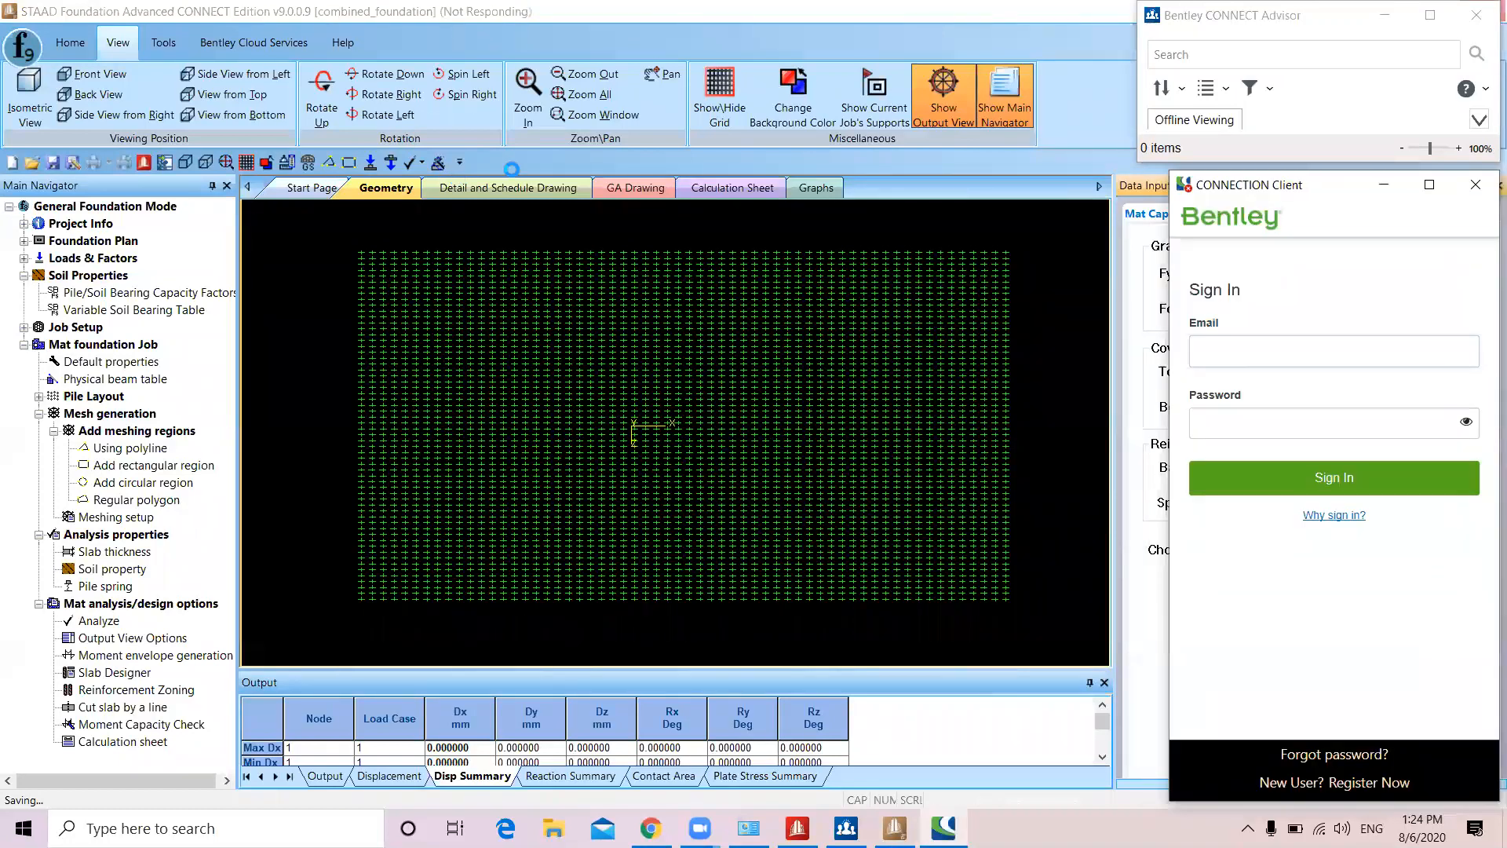
{"action": "left_click", "coordinate": [1381, 186]}
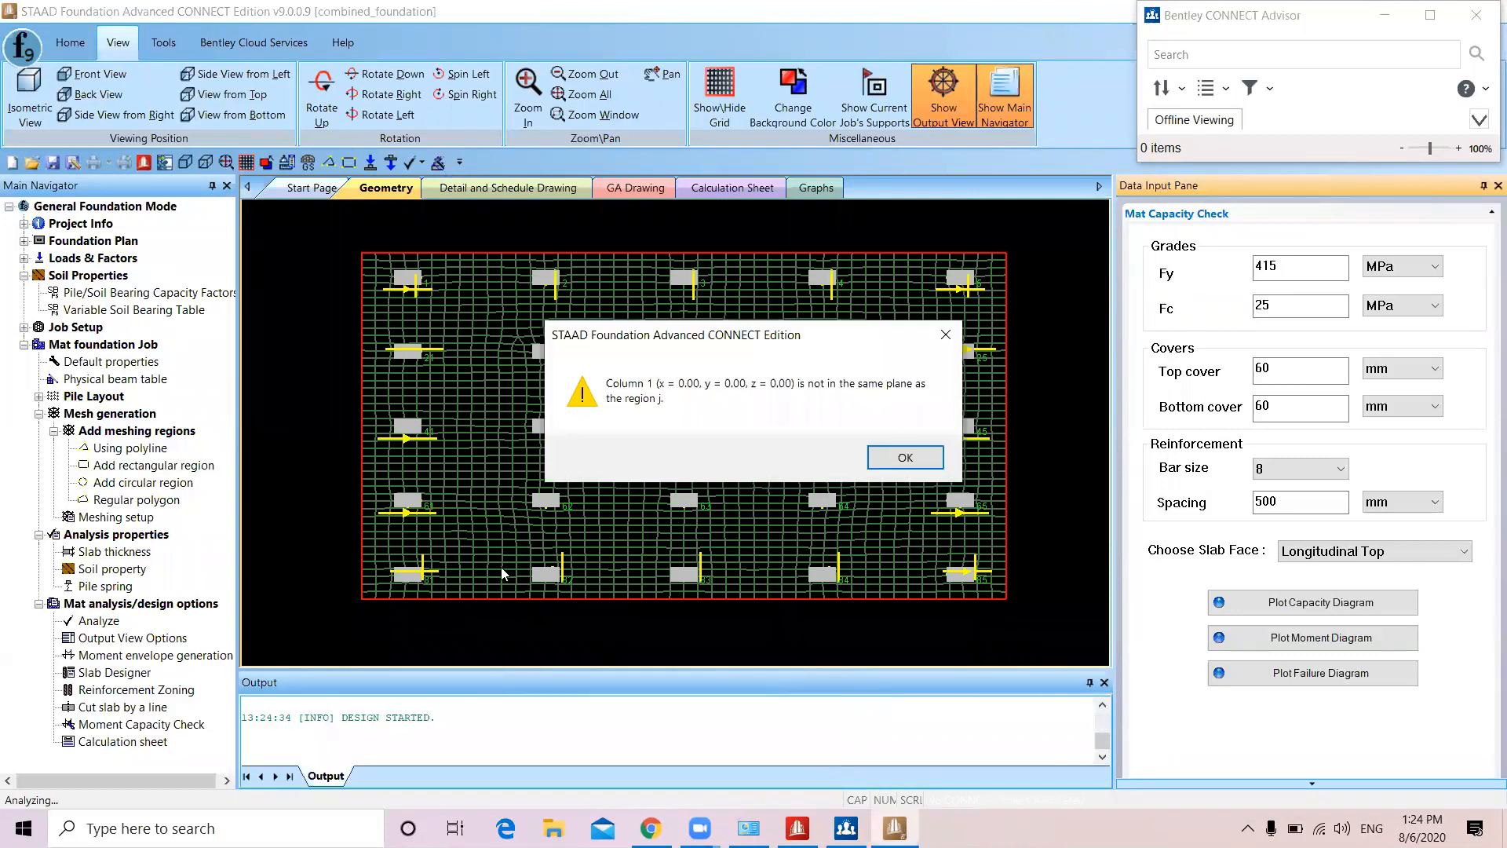
Acknowledge every column plane warning for region j and continue the analysis despite the plane mismatch
{"action": "left_click", "coordinate": [915, 466]}
{"action": "left_click", "coordinate": [915, 466]}
{"action": "left_click", "coordinate": [914, 466]}
{"action": "left_click", "coordinate": [914, 467]}
{"action": "left_click", "coordinate": [913, 463]}
{"action": "left_click", "coordinate": [913, 463]}
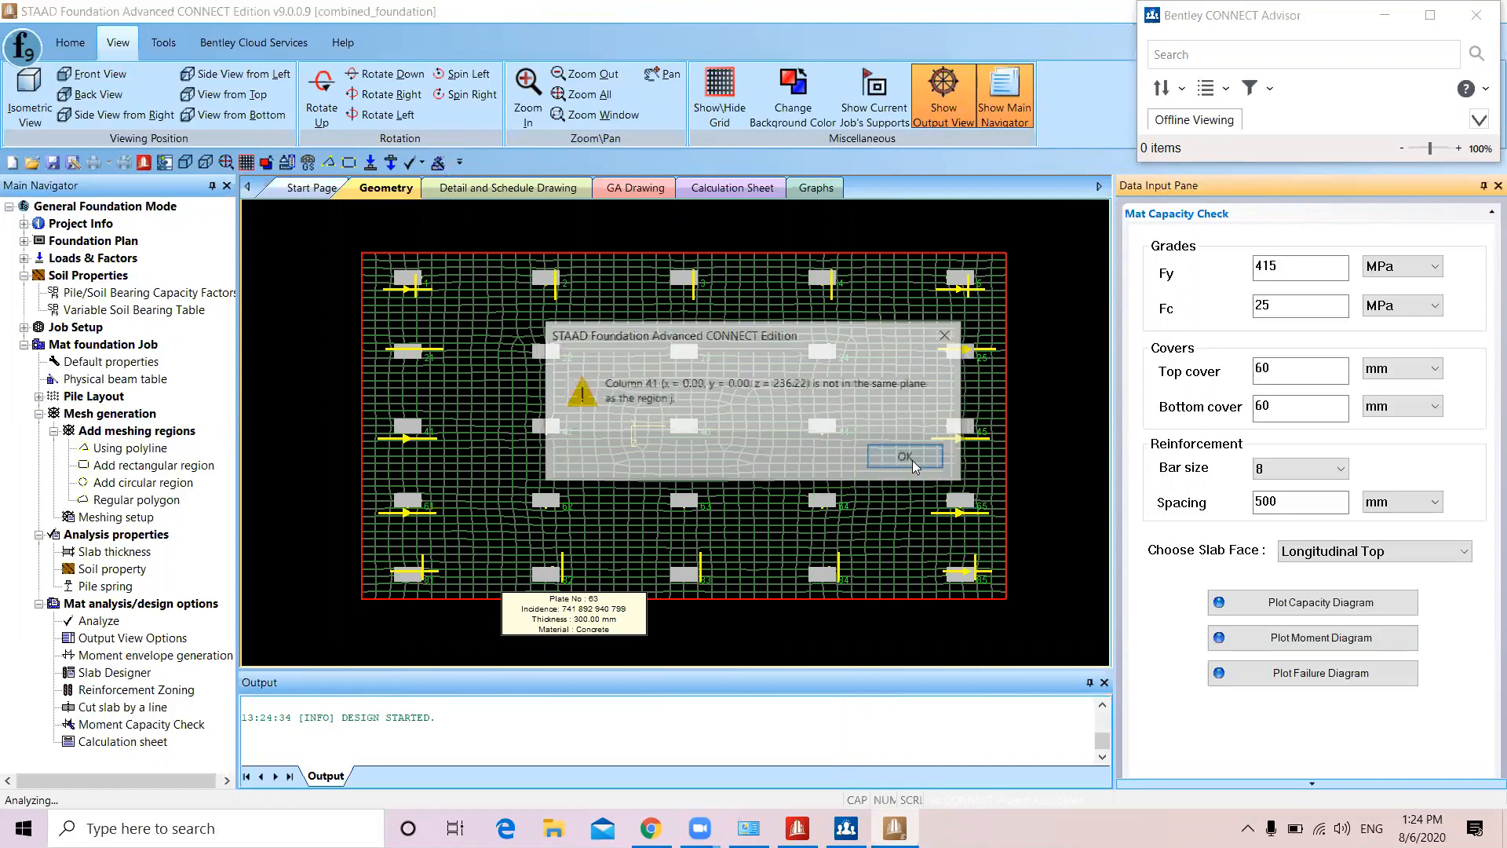
{"action": "left_click", "coordinate": [913, 460]}
{"action": "left_click", "coordinate": [912, 460]}
{"action": "left_click", "coordinate": [912, 461]}
{"action": "left_click", "coordinate": [912, 460]}
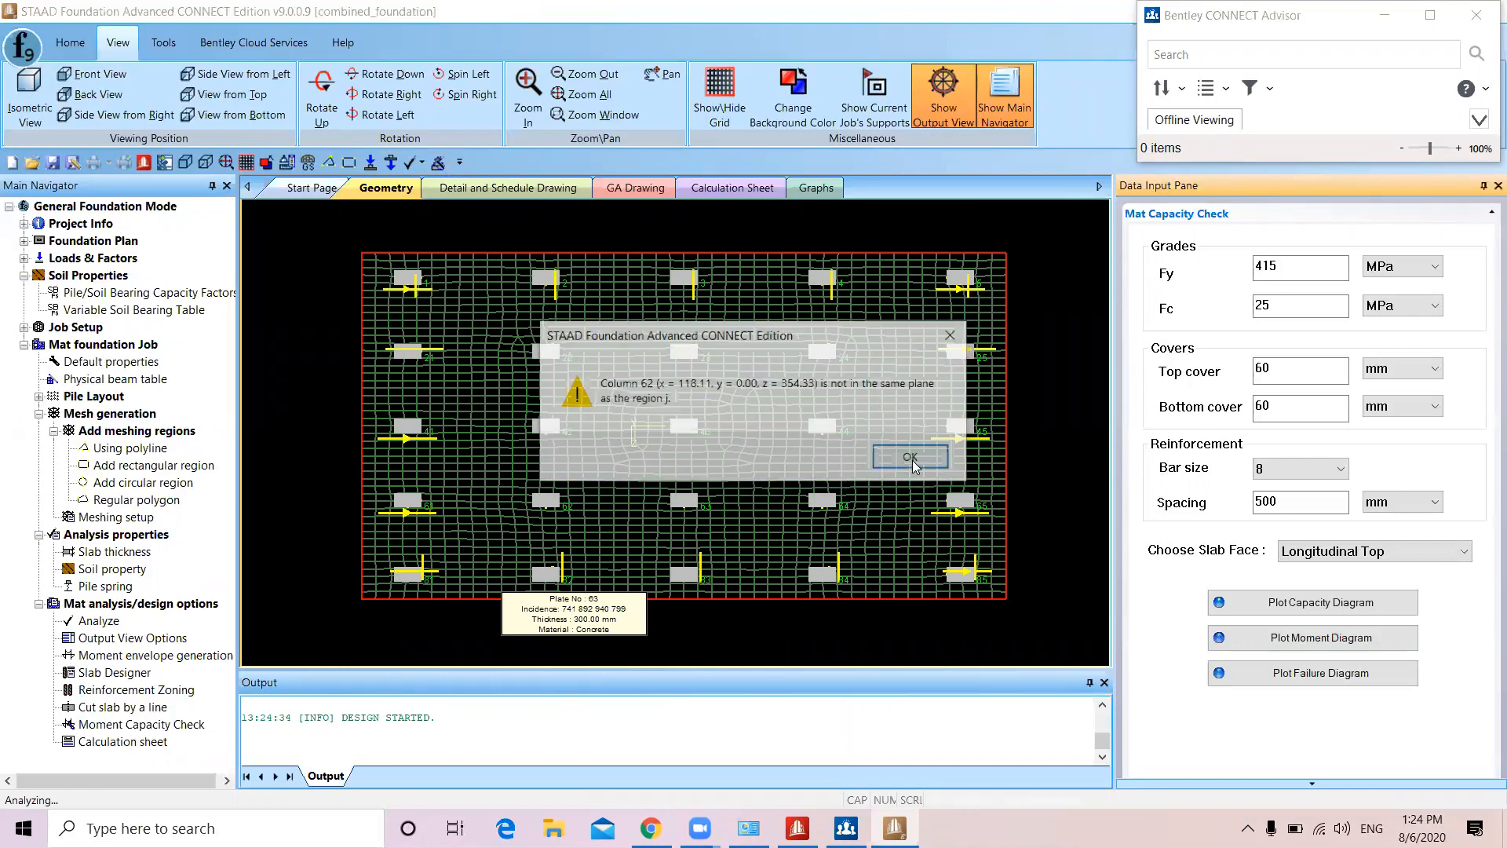
{"action": "left_click", "coordinate": [912, 460]}
{"action": "left_click", "coordinate": [912, 460]}
{"action": "left_click", "coordinate": [913, 460]}
{"action": "left_click", "coordinate": [913, 460]}
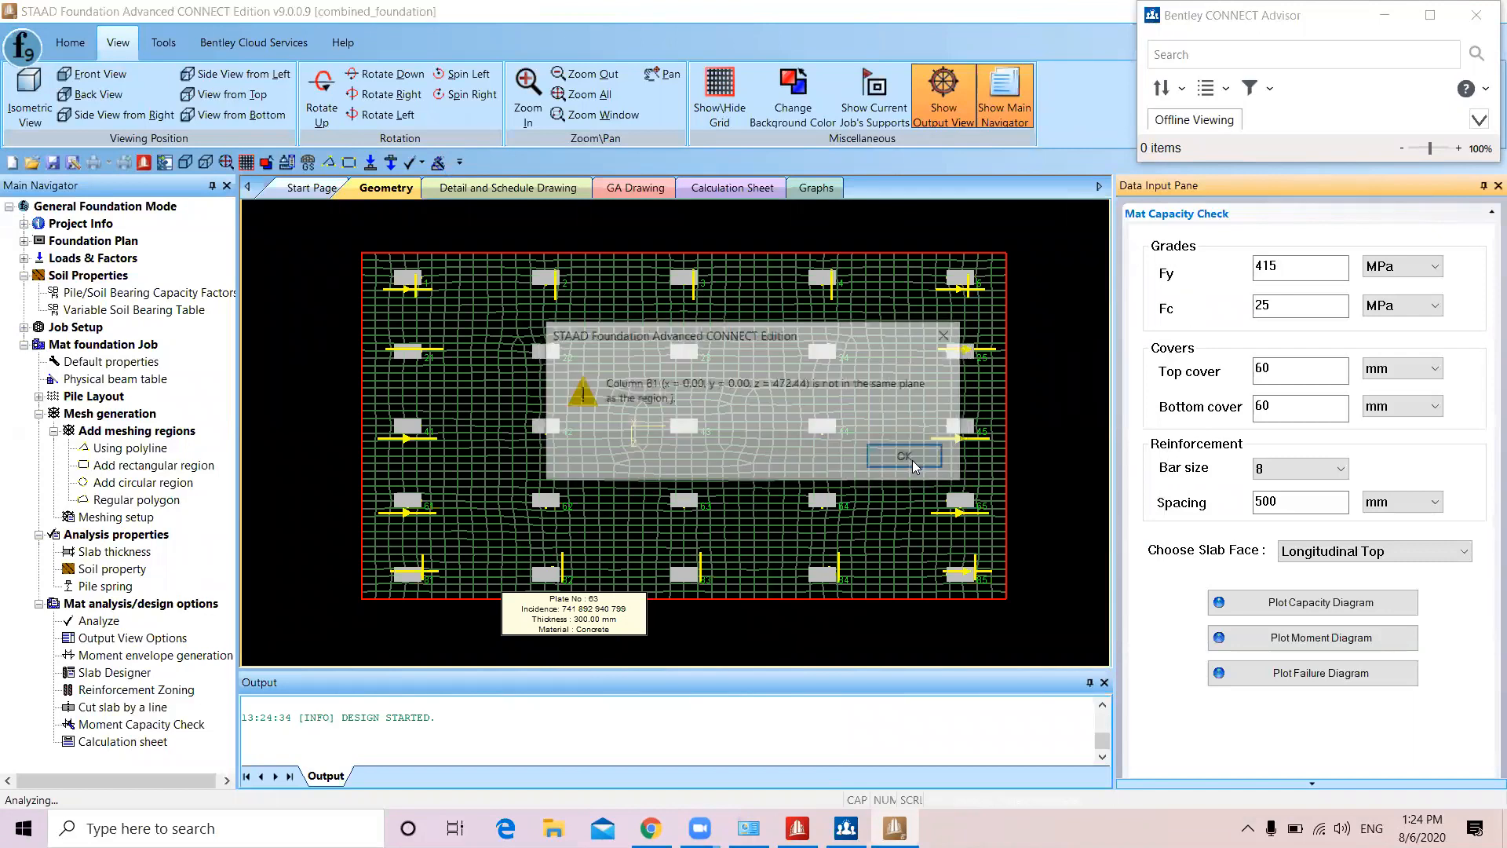
{"action": "left_click", "coordinate": [912, 460]}
{"action": "left_click", "coordinate": [912, 460]}
{"action": "left_click", "coordinate": [912, 460]}
{"action": "left_click", "coordinate": [913, 462]}
{"action": "left_click", "coordinate": [913, 462]}
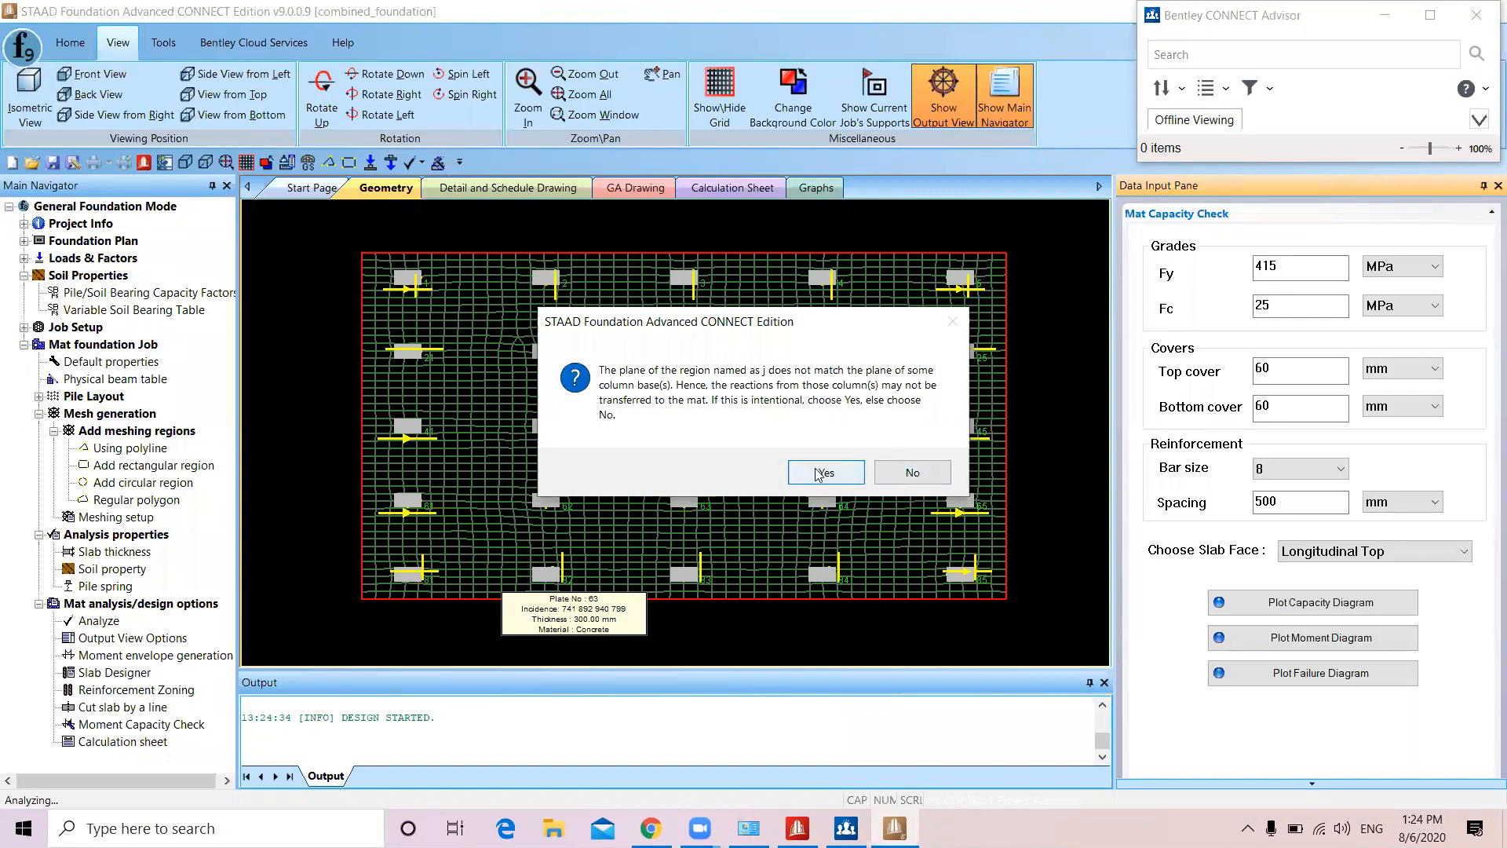
{"action": "left_click", "coordinate": [817, 472]}
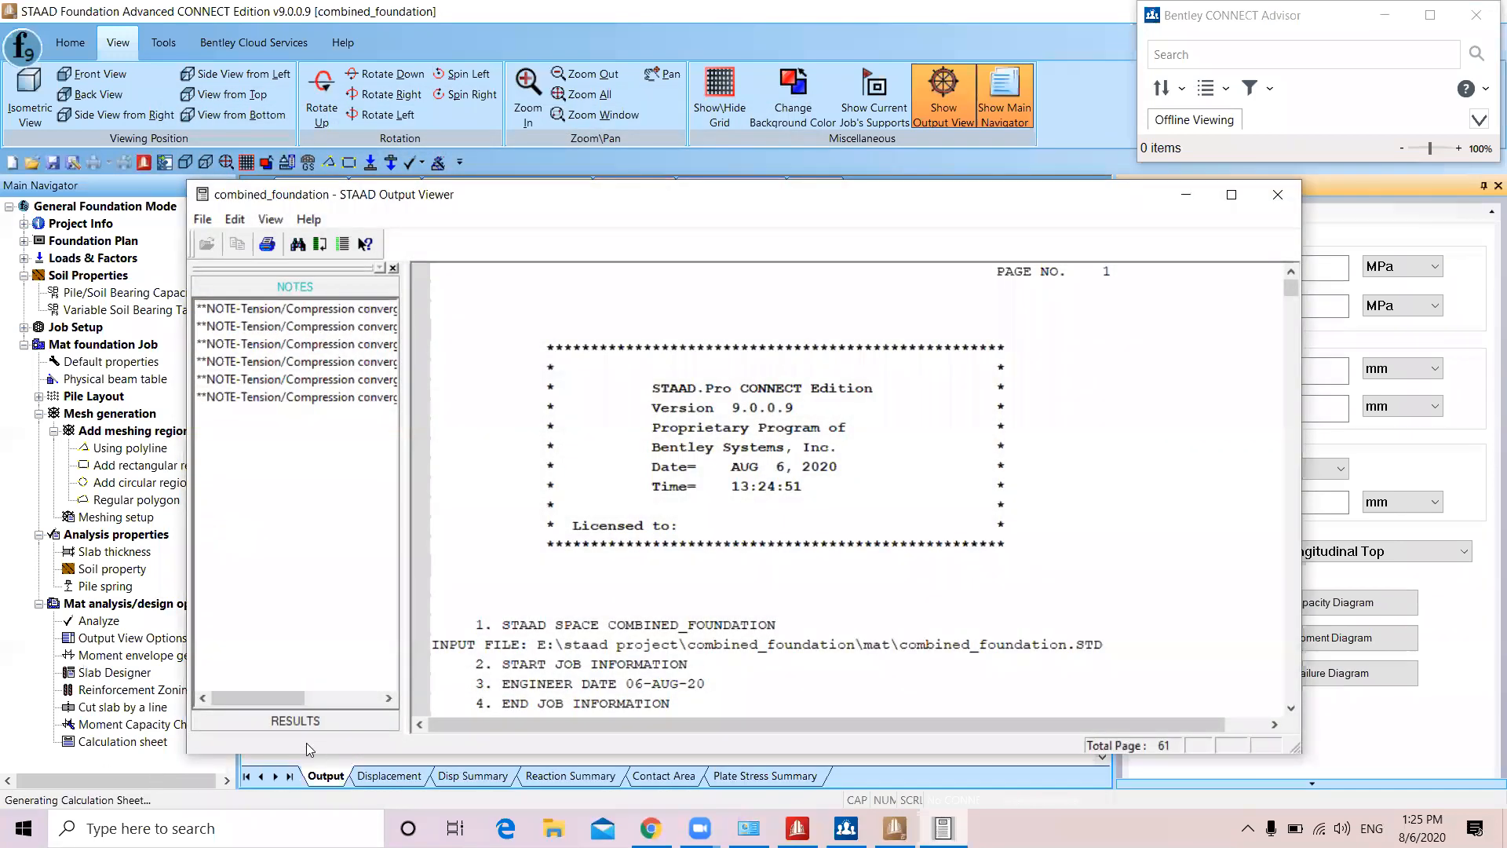
View the total reaction load results for load case 5 in the analysis output, and minimize the output viewer
{"action": "left_click", "coordinate": [297, 721]}
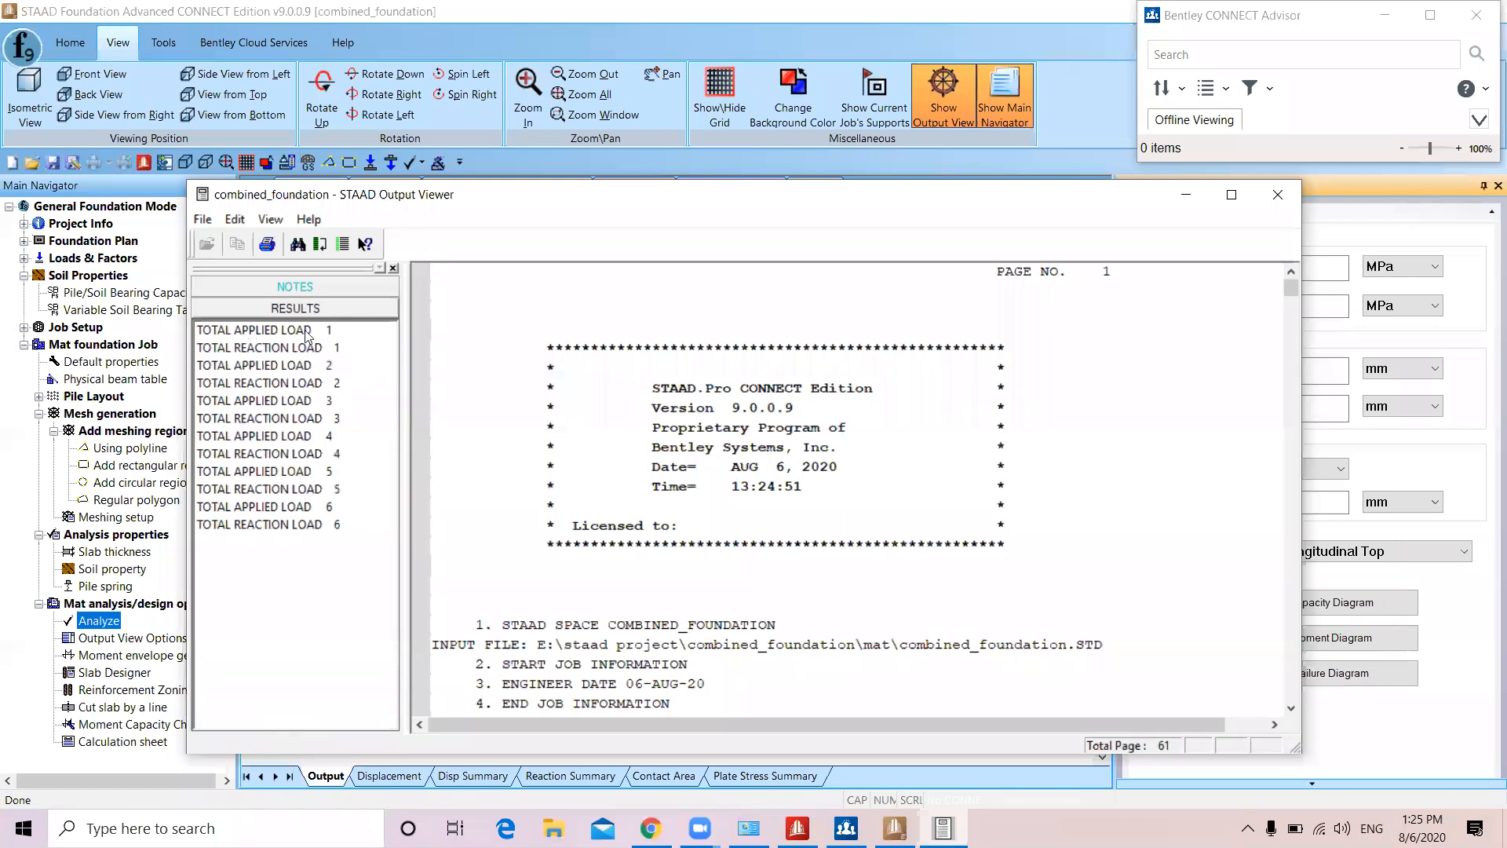
{"action": "left_click", "coordinate": [318, 490]}
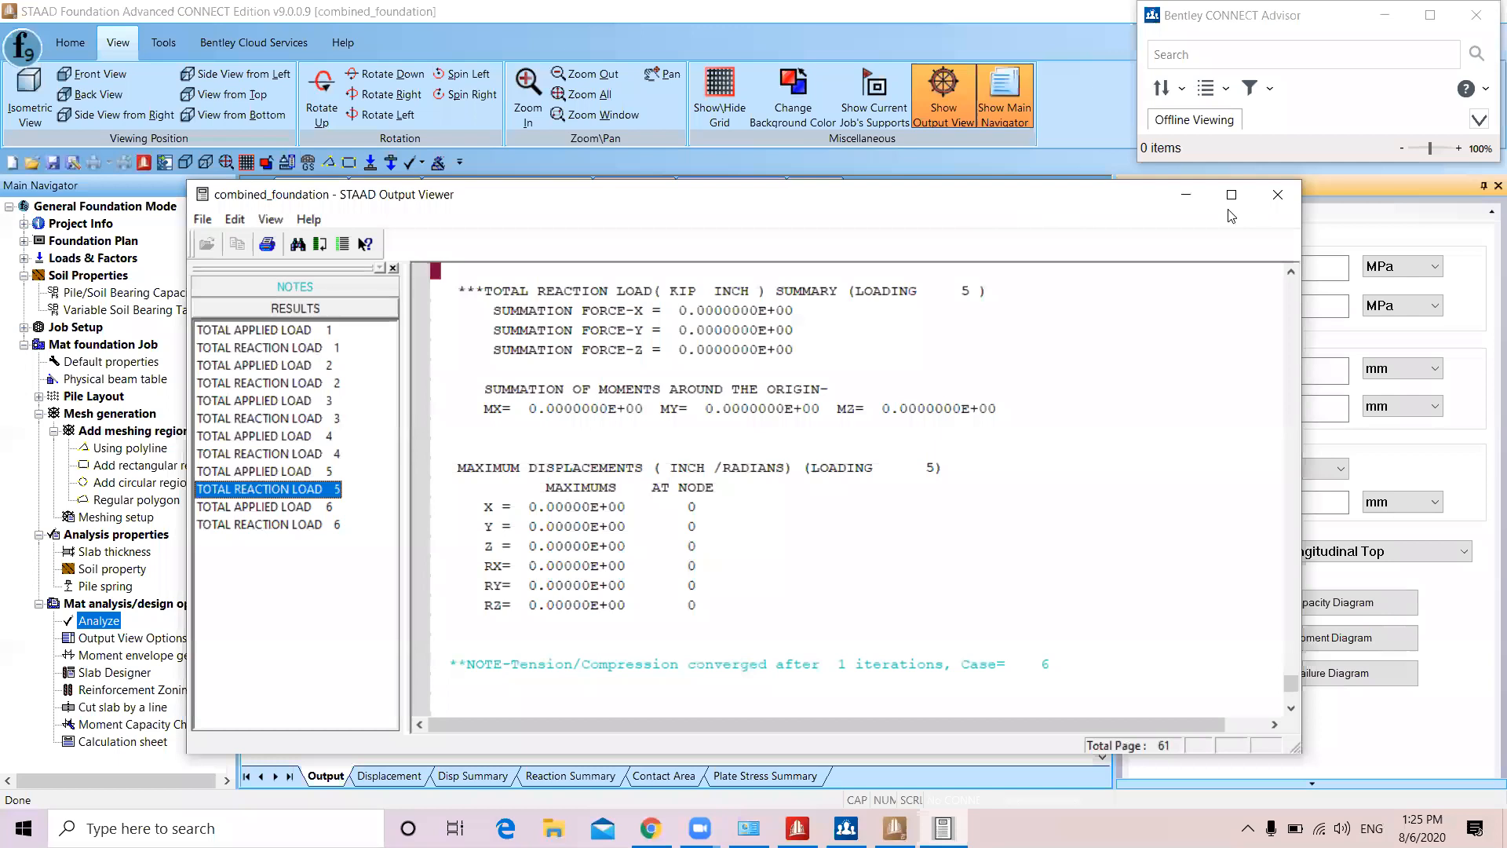
{"action": "left_click", "coordinate": [1186, 194]}
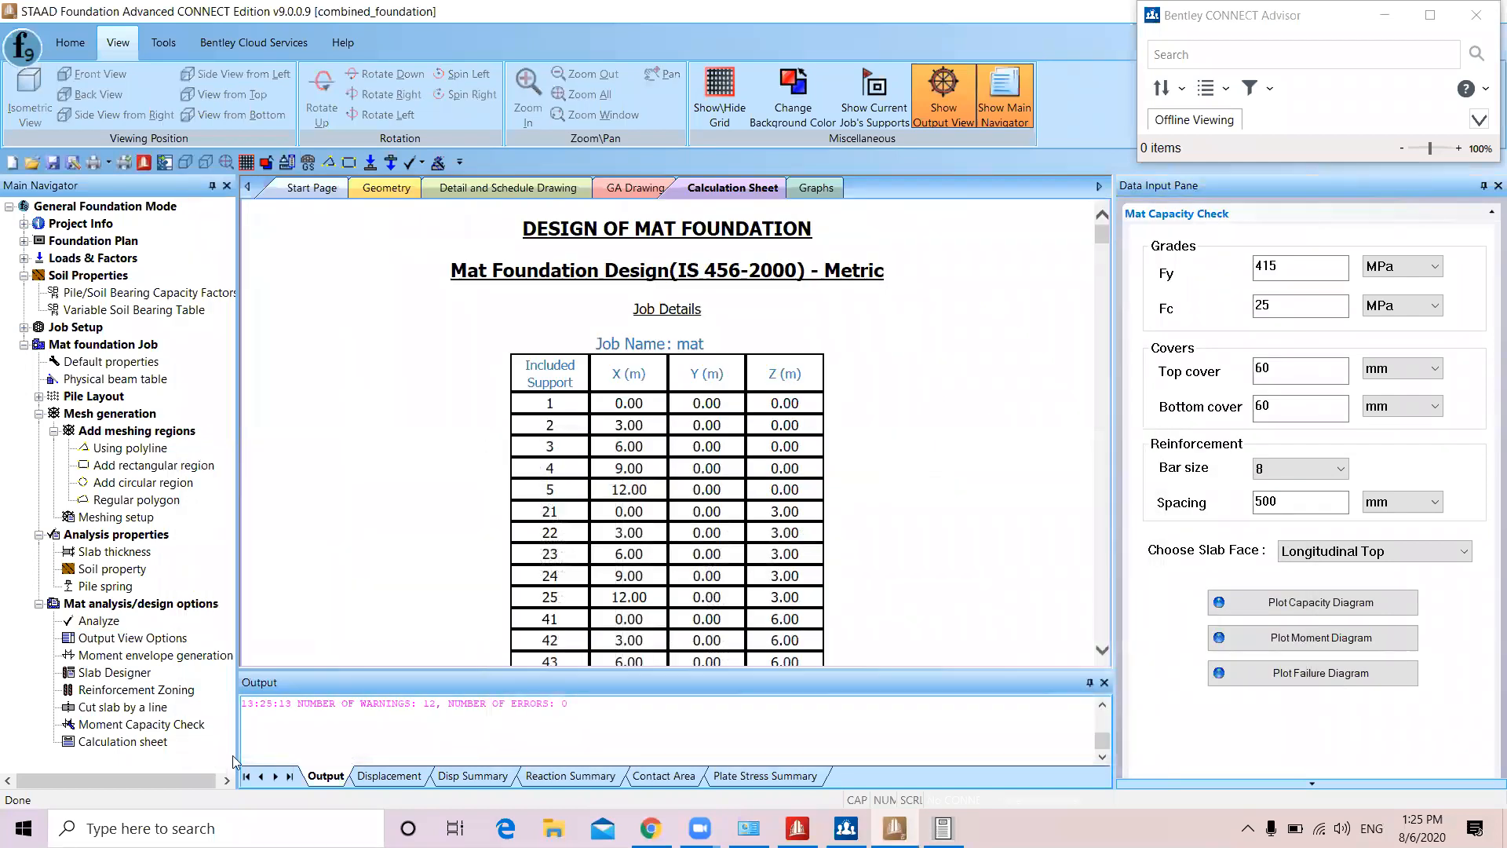
Look through the displacement, displacement summary, reaction summary, contact area and plate stress summary tables
{"action": "left_click", "coordinate": [384, 777]}
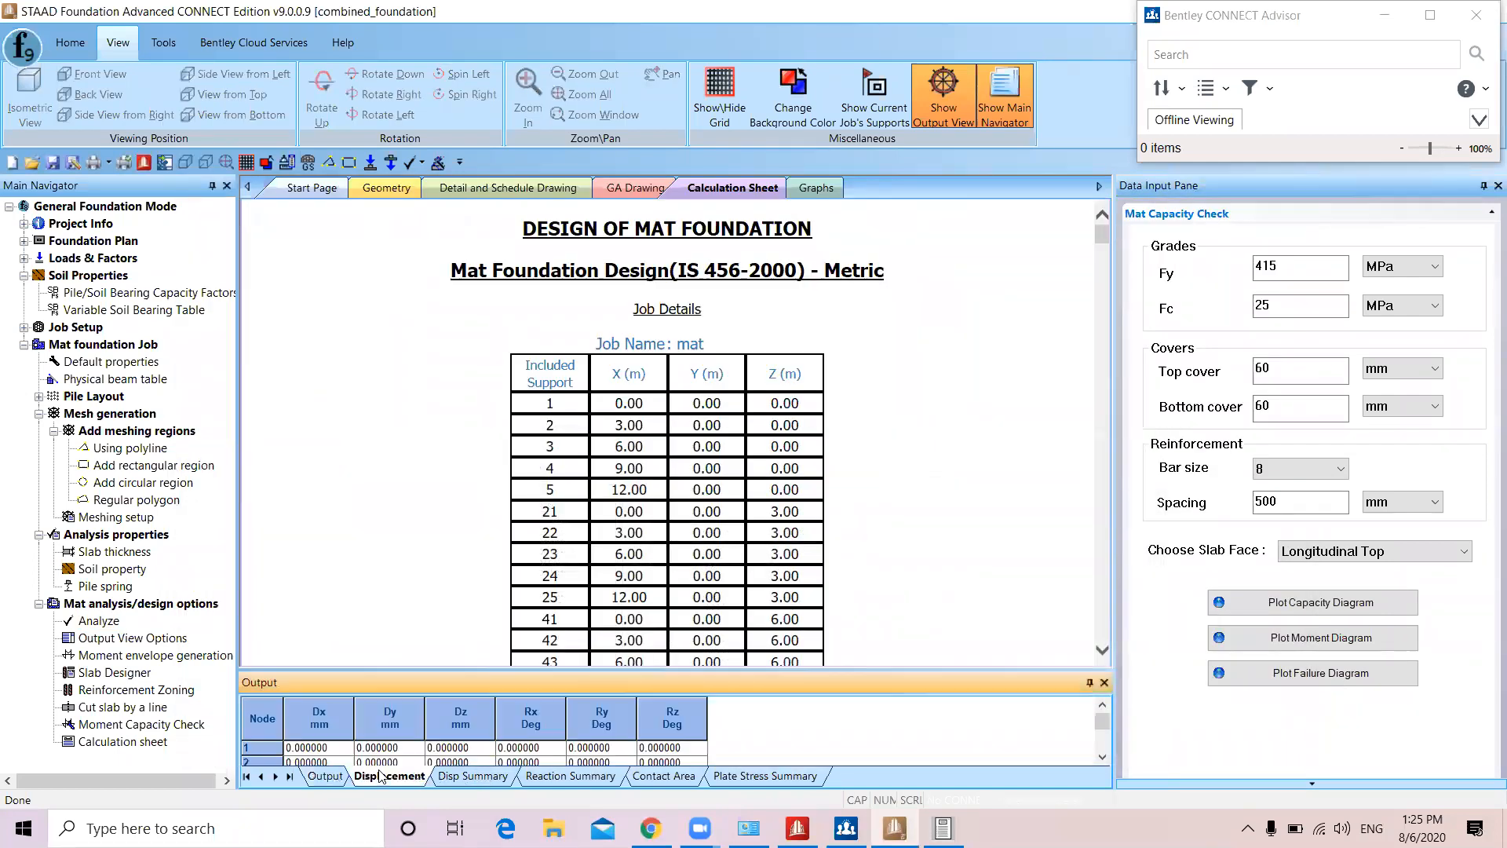
{"action": "left_click", "coordinate": [479, 779]}
{"action": "left_click", "coordinate": [553, 777]}
{"action": "left_click", "coordinate": [698, 776]}
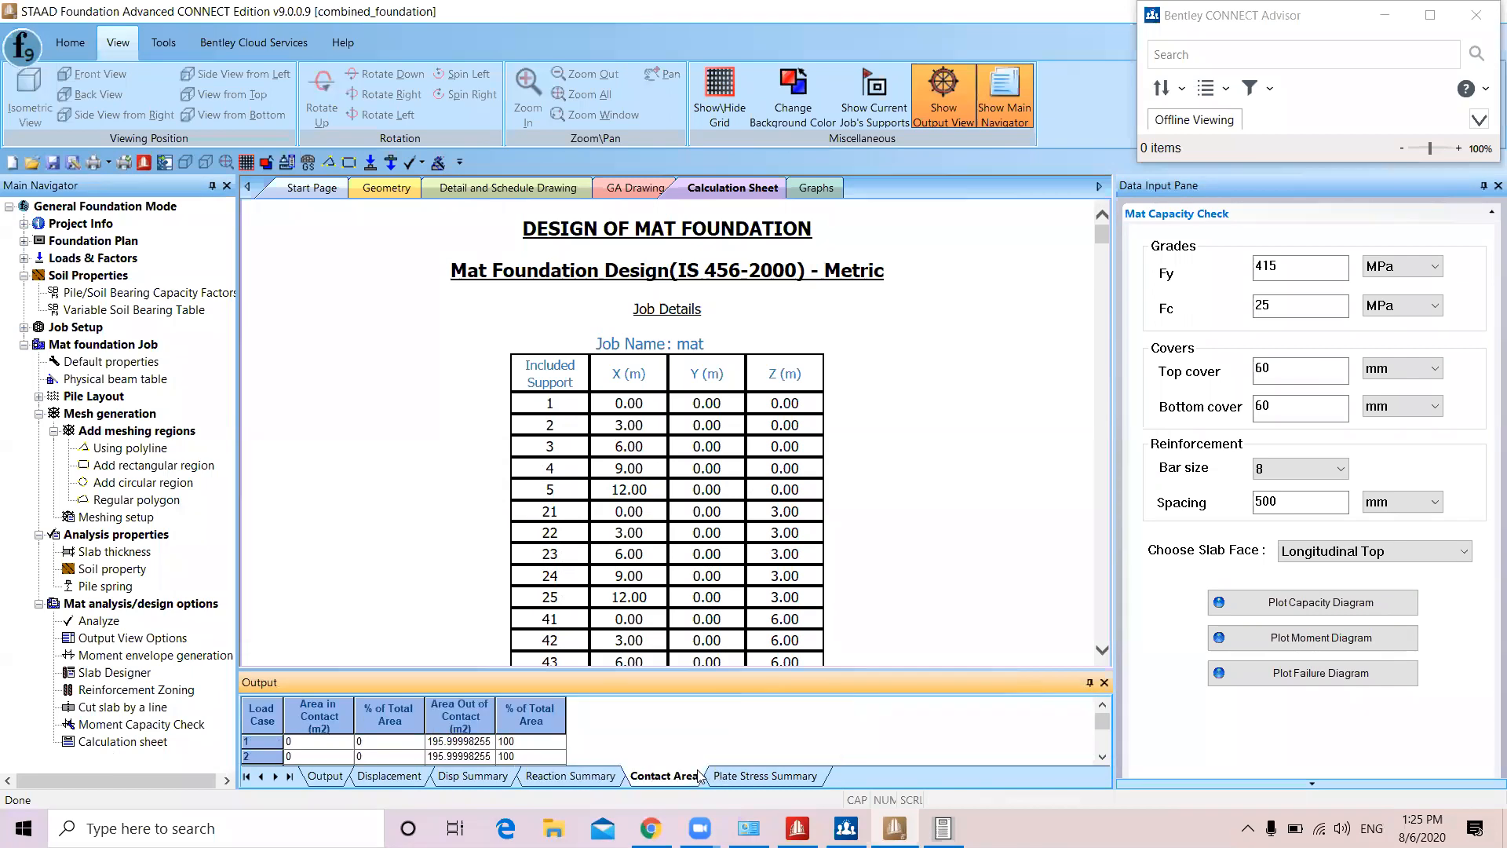
{"action": "left_click", "coordinate": [744, 777]}
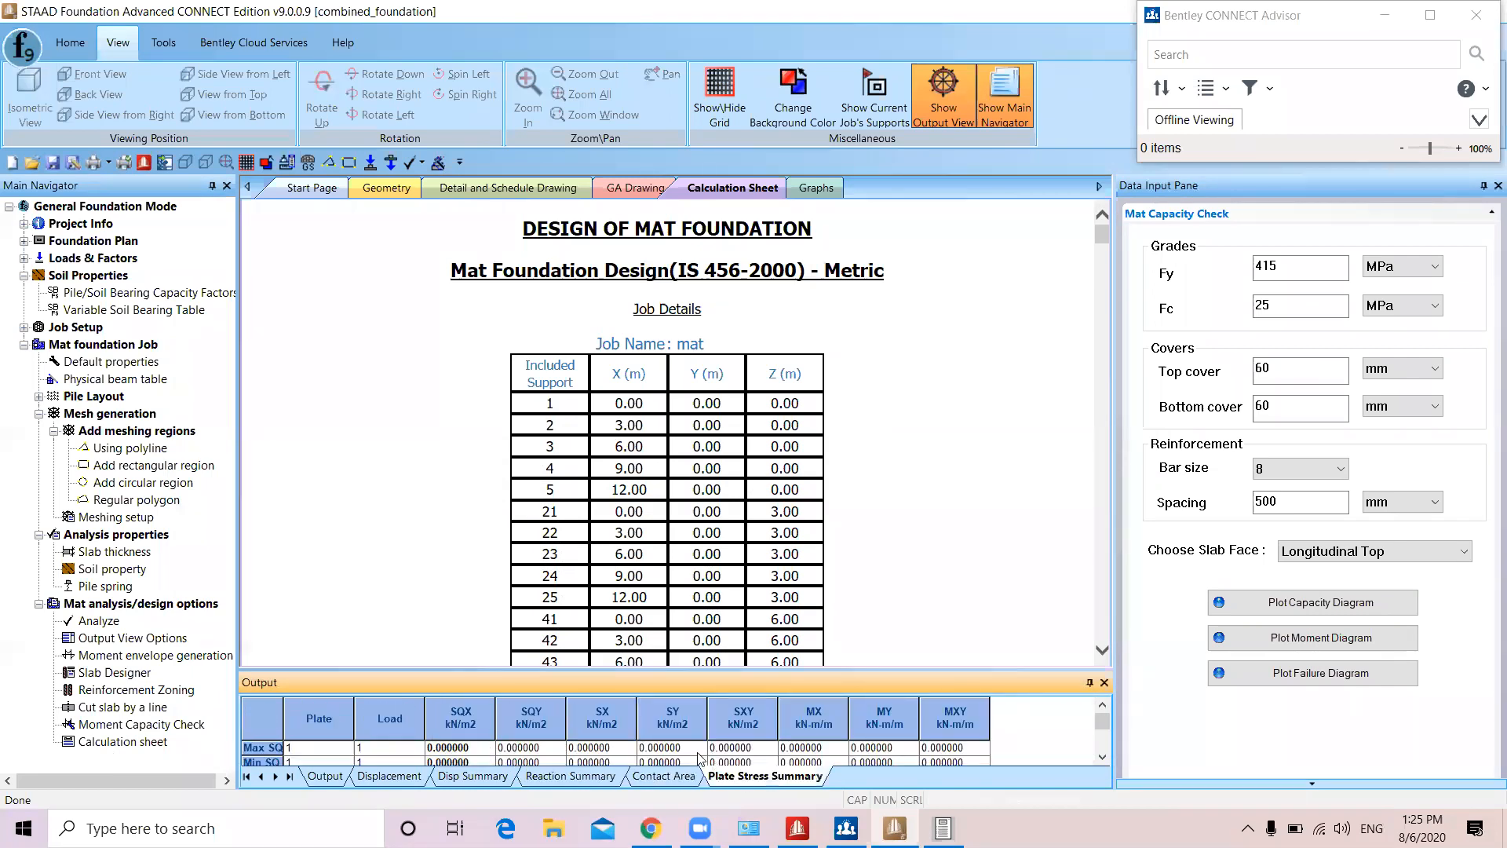
{"action": "left_click", "coordinate": [335, 540]}
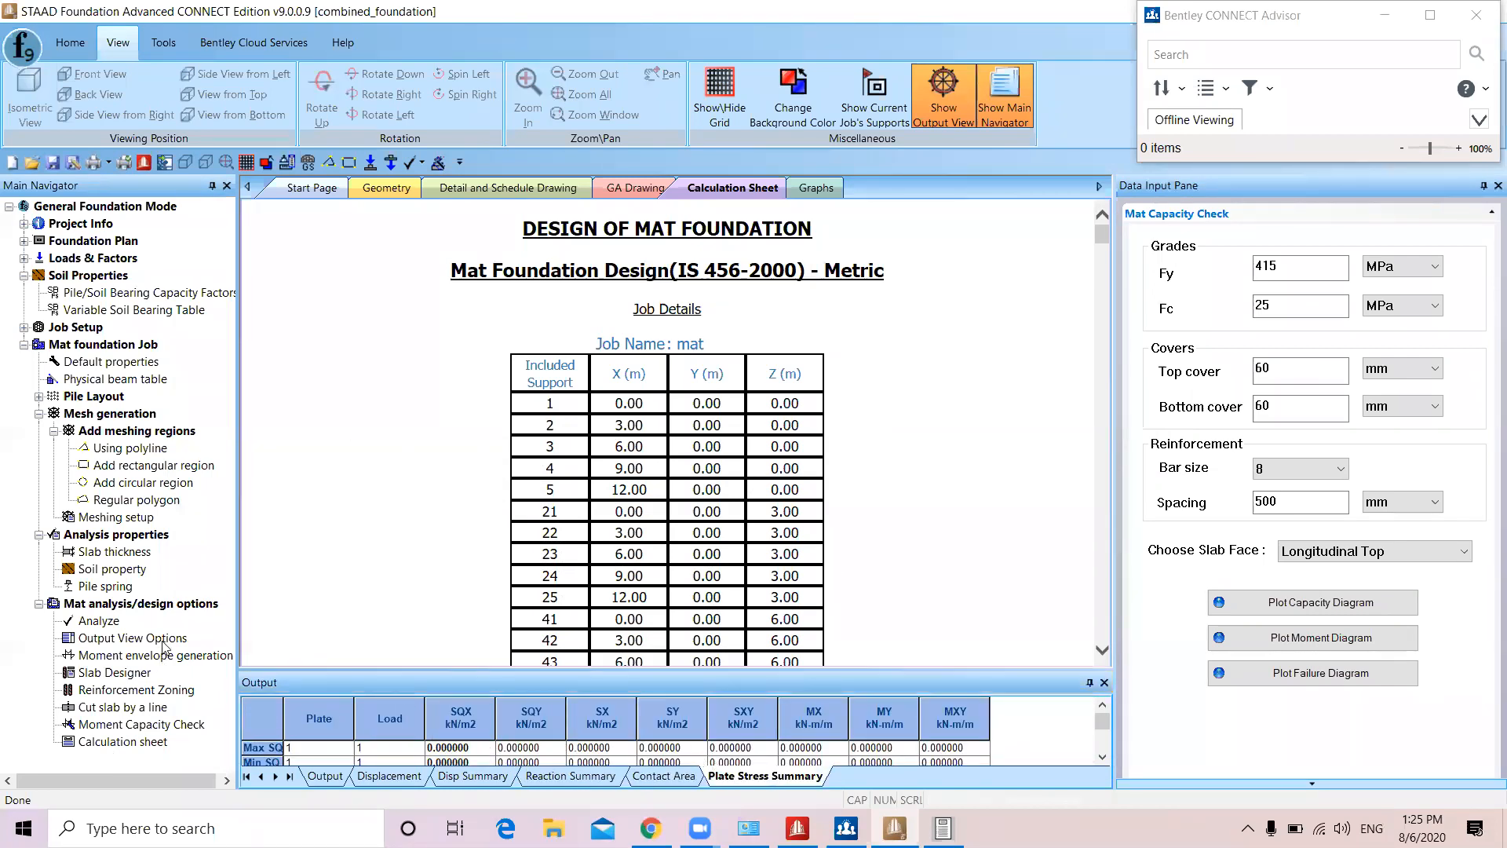
View the reinforcement zoning settings, and check the detail and schedule drawing and the mat geometry
{"action": "left_click", "coordinate": [140, 692]}
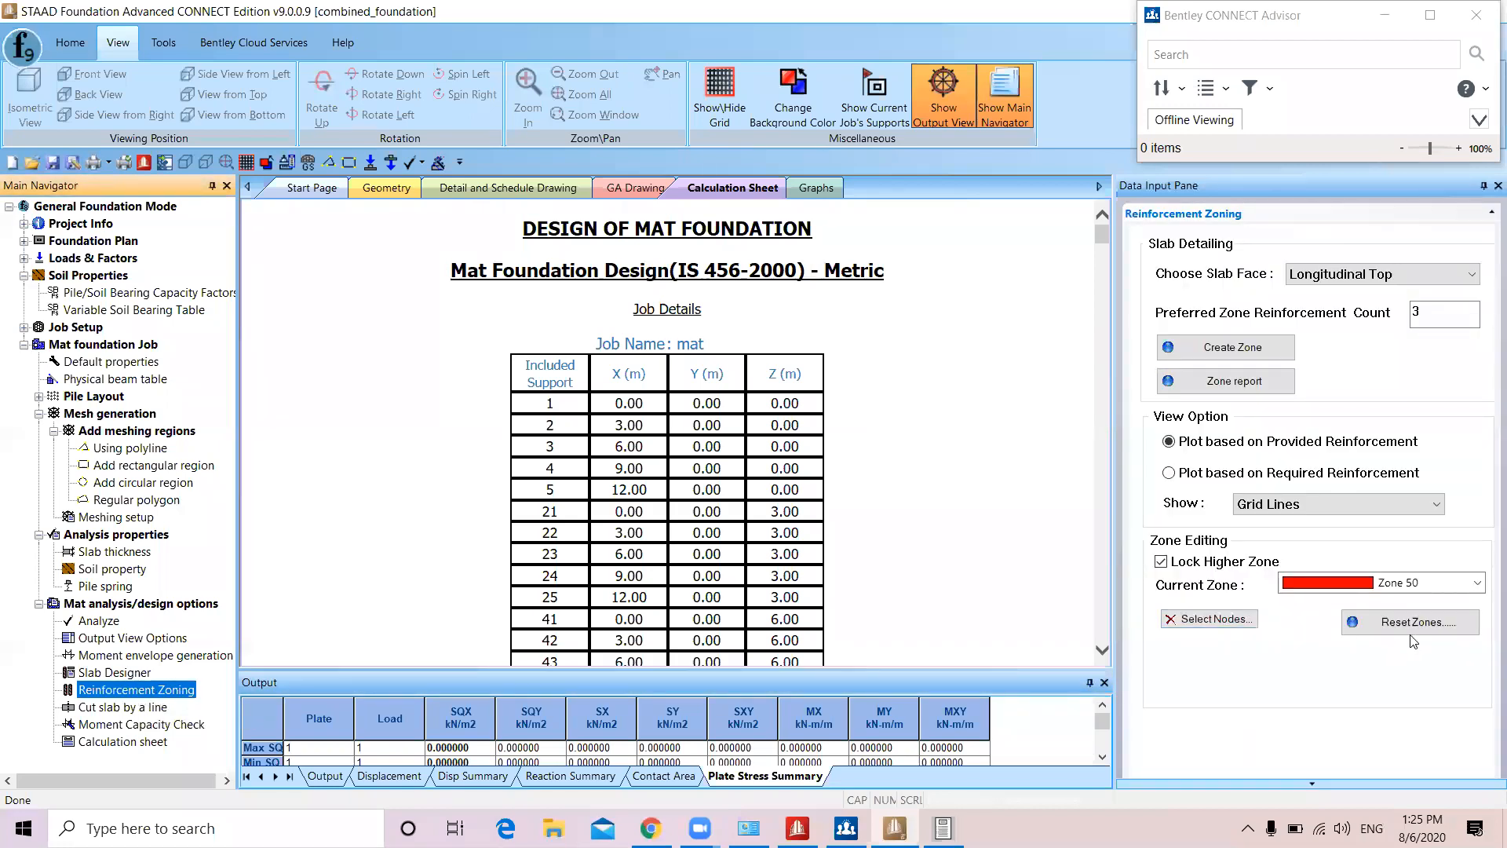
{"action": "left_click", "coordinate": [647, 192]}
{"action": "left_click", "coordinate": [440, 190]}
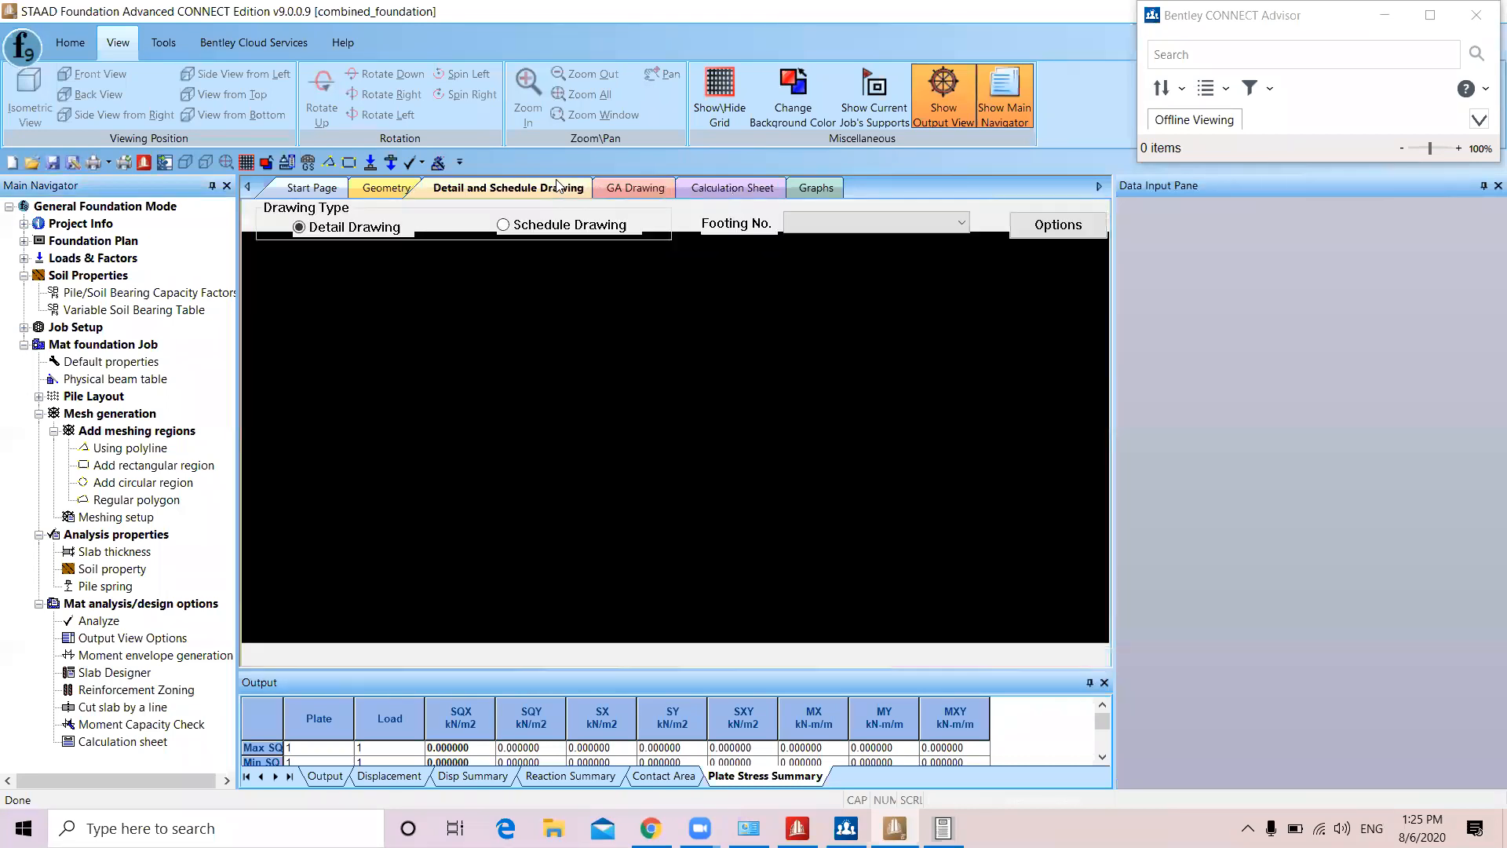
{"action": "left_click", "coordinate": [389, 188]}
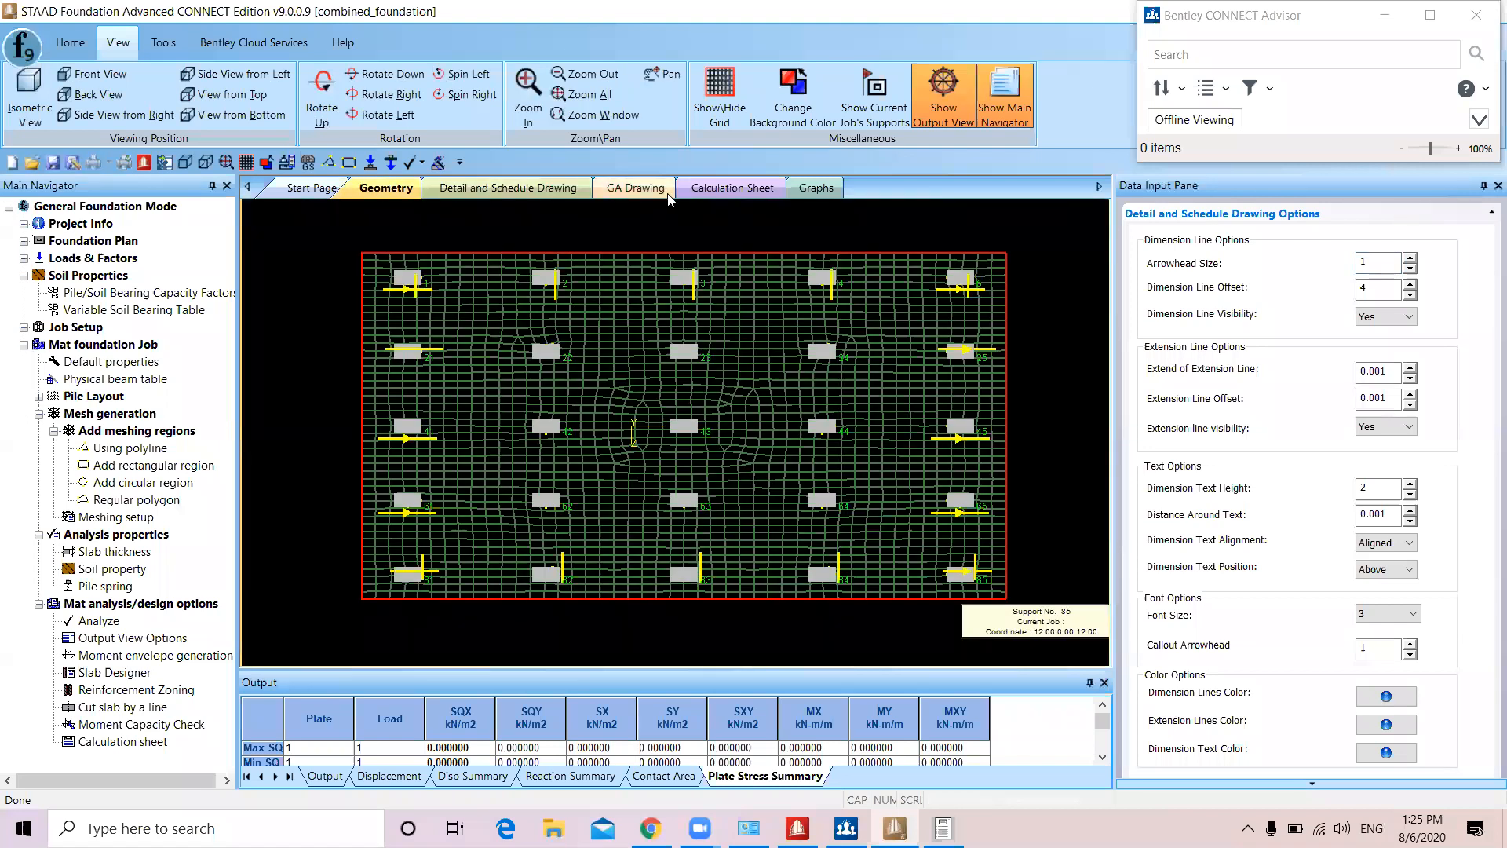
Review the mat foundation calculation sheet, including column reactions, mat dimensions, displacement summary, sliding, overturning and column shear check tables
{"action": "left_click", "coordinate": [723, 190]}
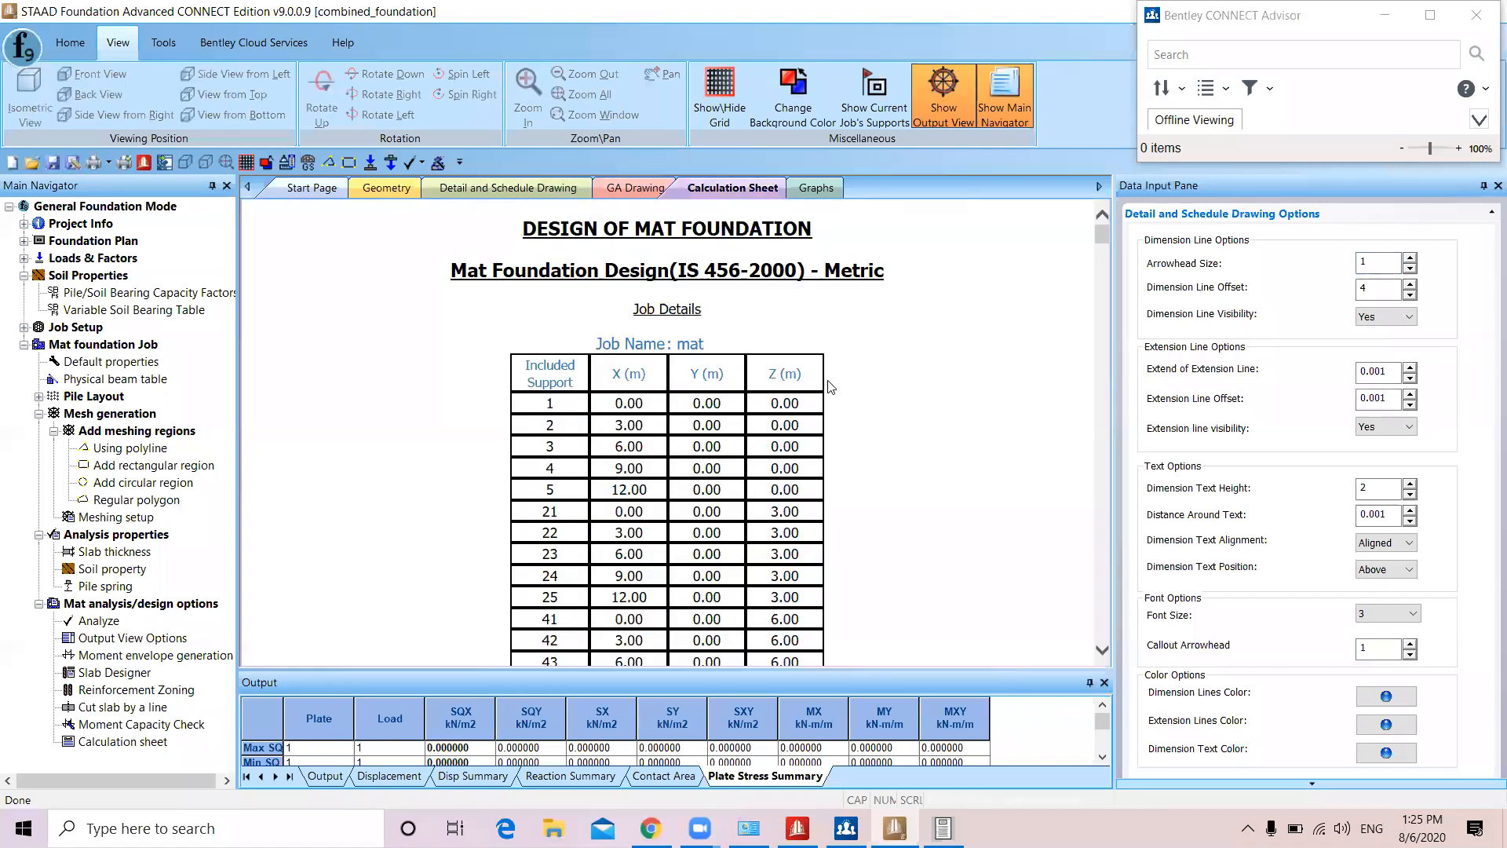
{"action": "scroll", "coordinate": [831, 388], "scroll_direction": "down", "scroll_amount": 15}
{"action": "scroll", "coordinate": [831, 388], "scroll_direction": "down", "scroll_amount": 15}
{"action": "scroll", "coordinate": [830, 388], "scroll_direction": "up", "scroll_amount": 10}
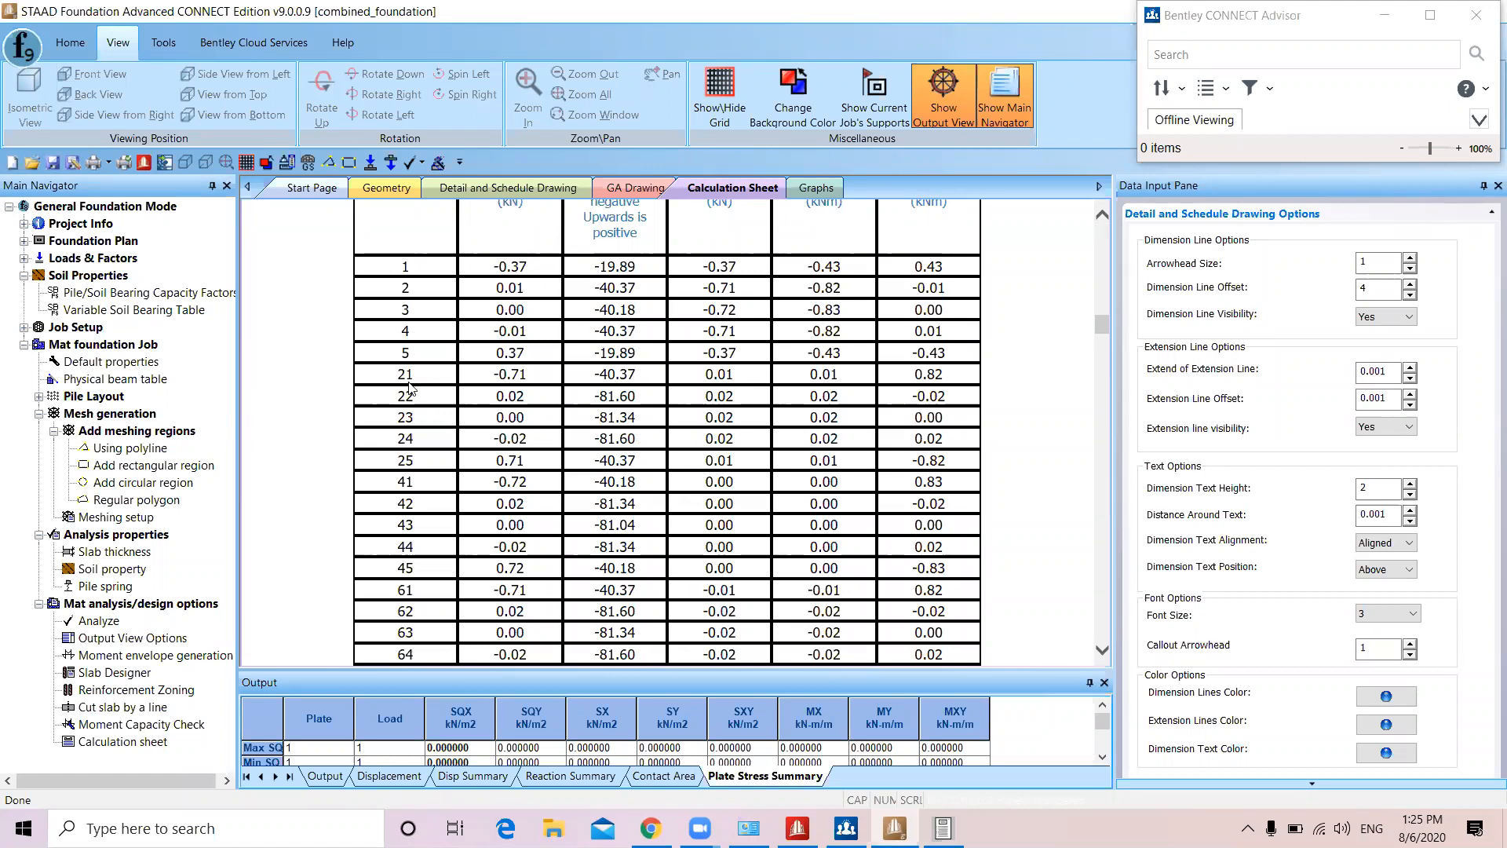
{"action": "scroll", "coordinate": [409, 386], "scroll_direction": "down", "scroll_amount": 15}
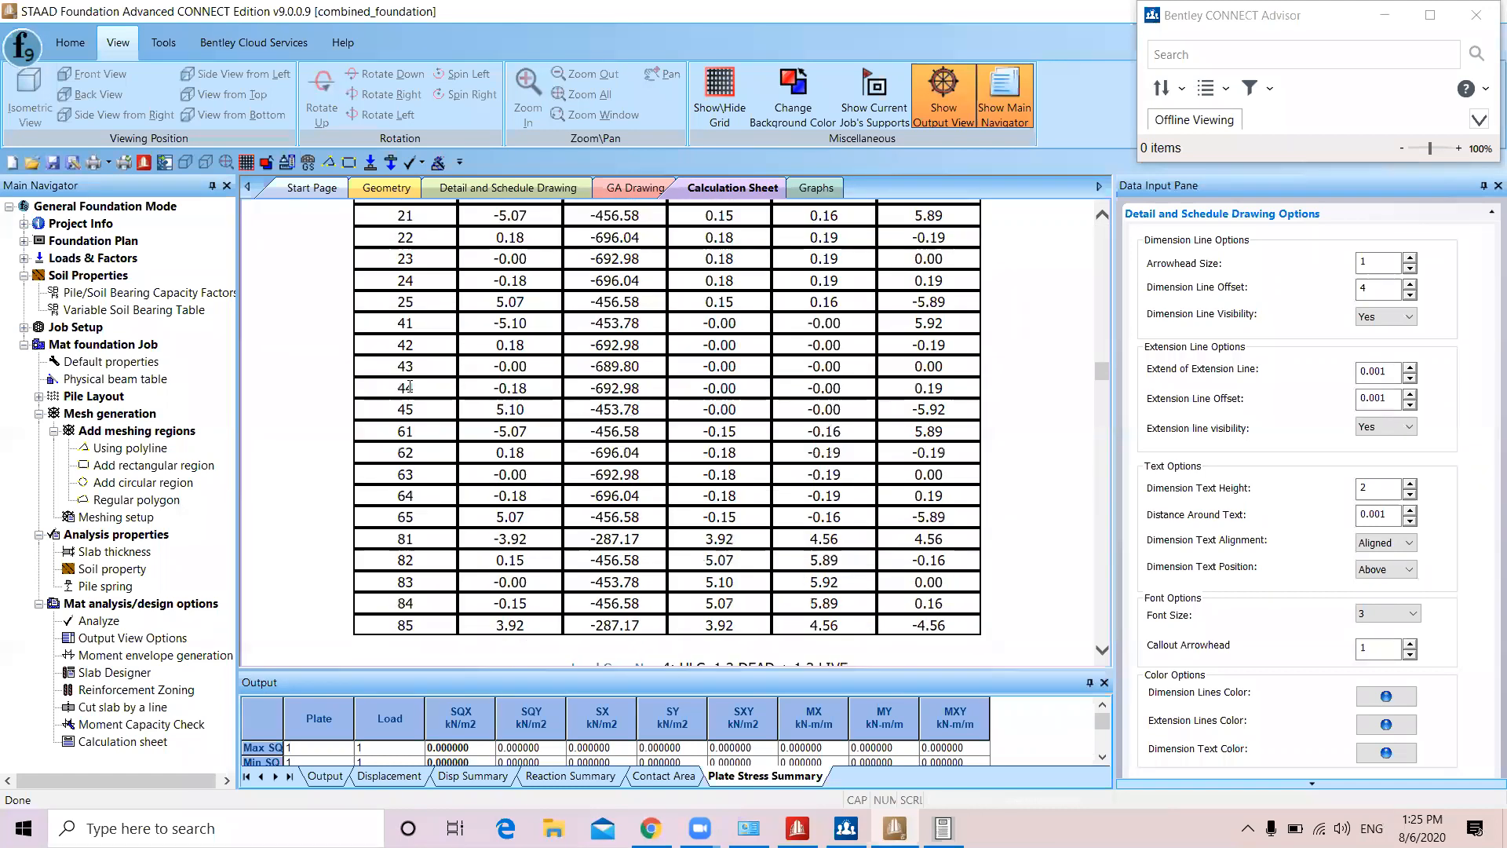
{"action": "scroll", "coordinate": [409, 386], "scroll_direction": "down", "scroll_amount": 20}
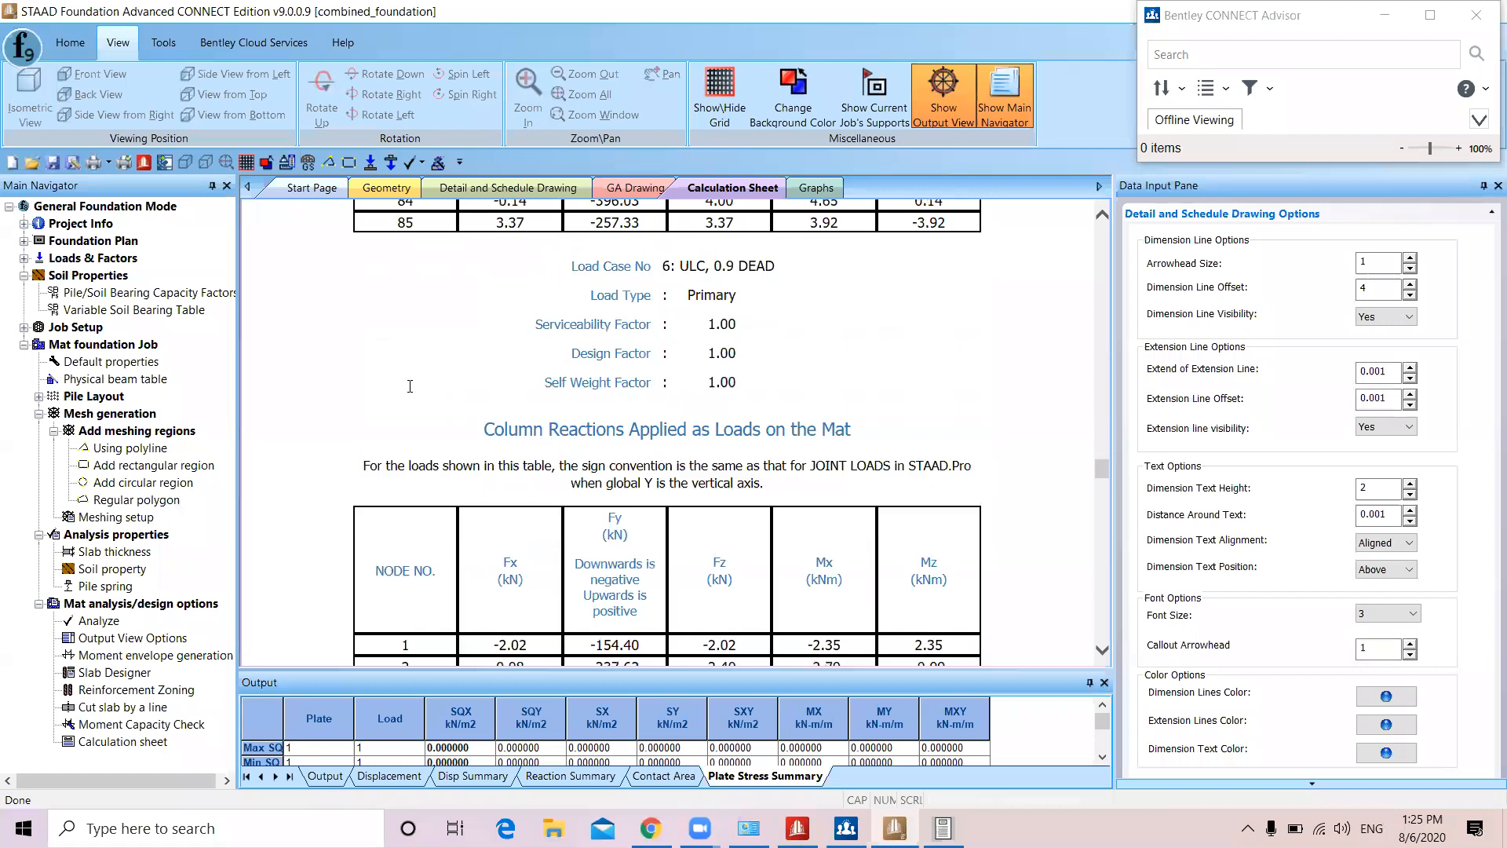
{"action": "scroll", "coordinate": [409, 386], "scroll_direction": "down", "scroll_amount": 15}
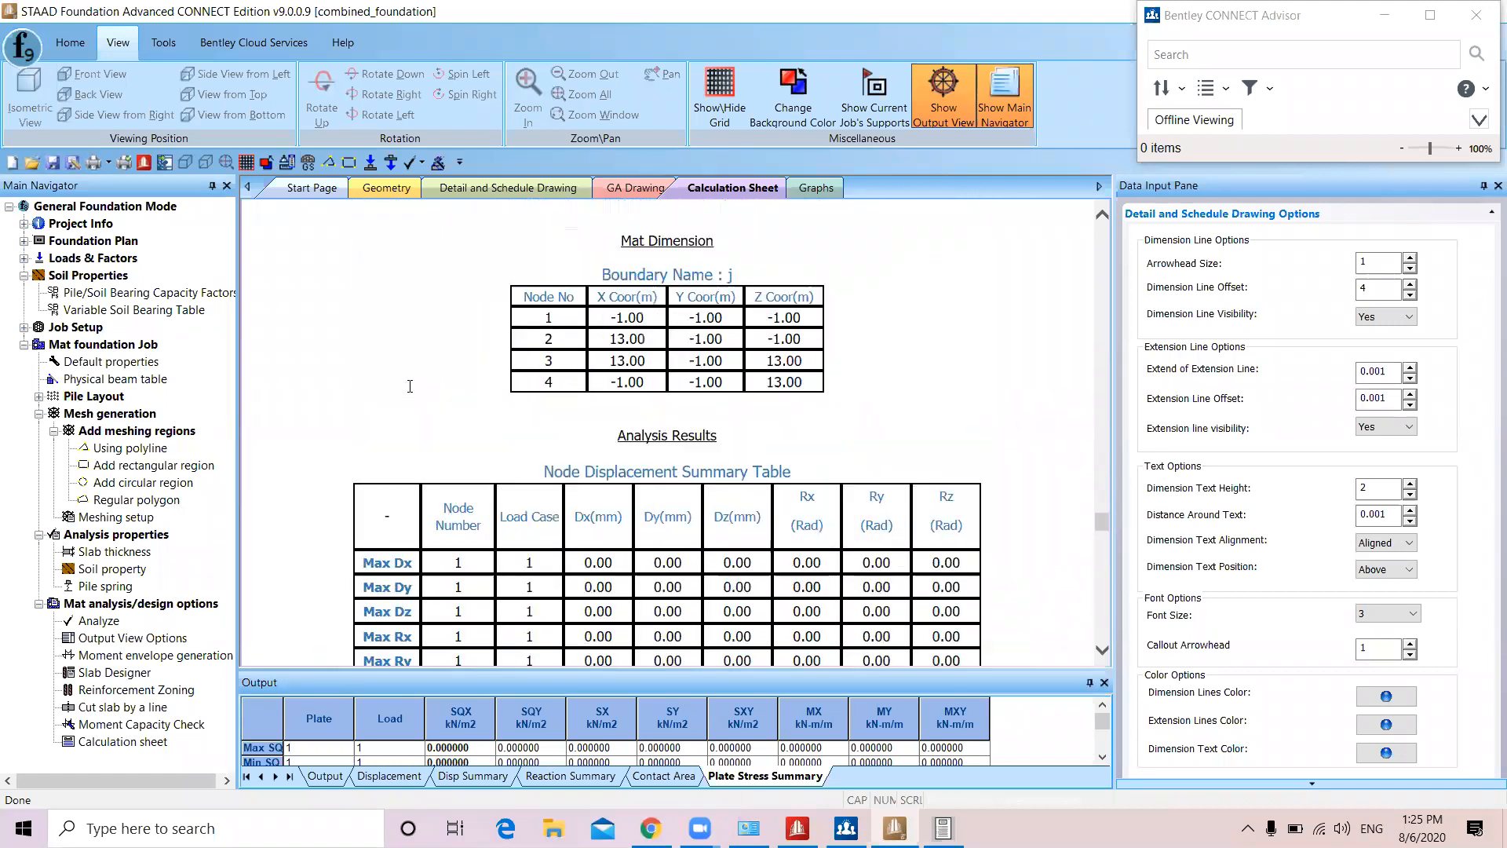
{"action": "scroll", "coordinate": [409, 387], "scroll_direction": "down", "scroll_amount": 15}
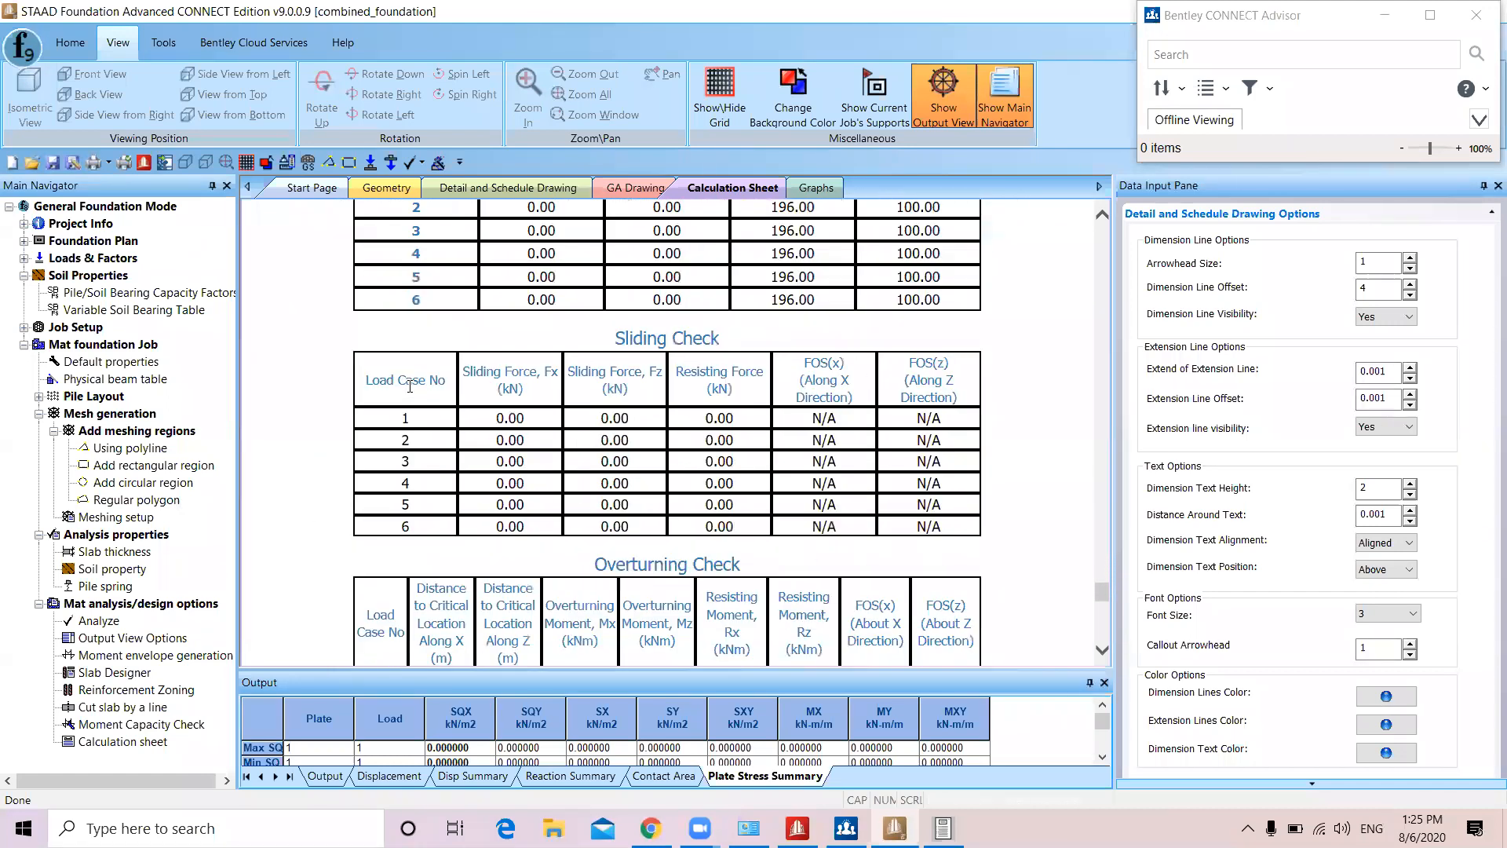
{"action": "scroll", "coordinate": [409, 386], "scroll_direction": "down", "scroll_amount": 15}
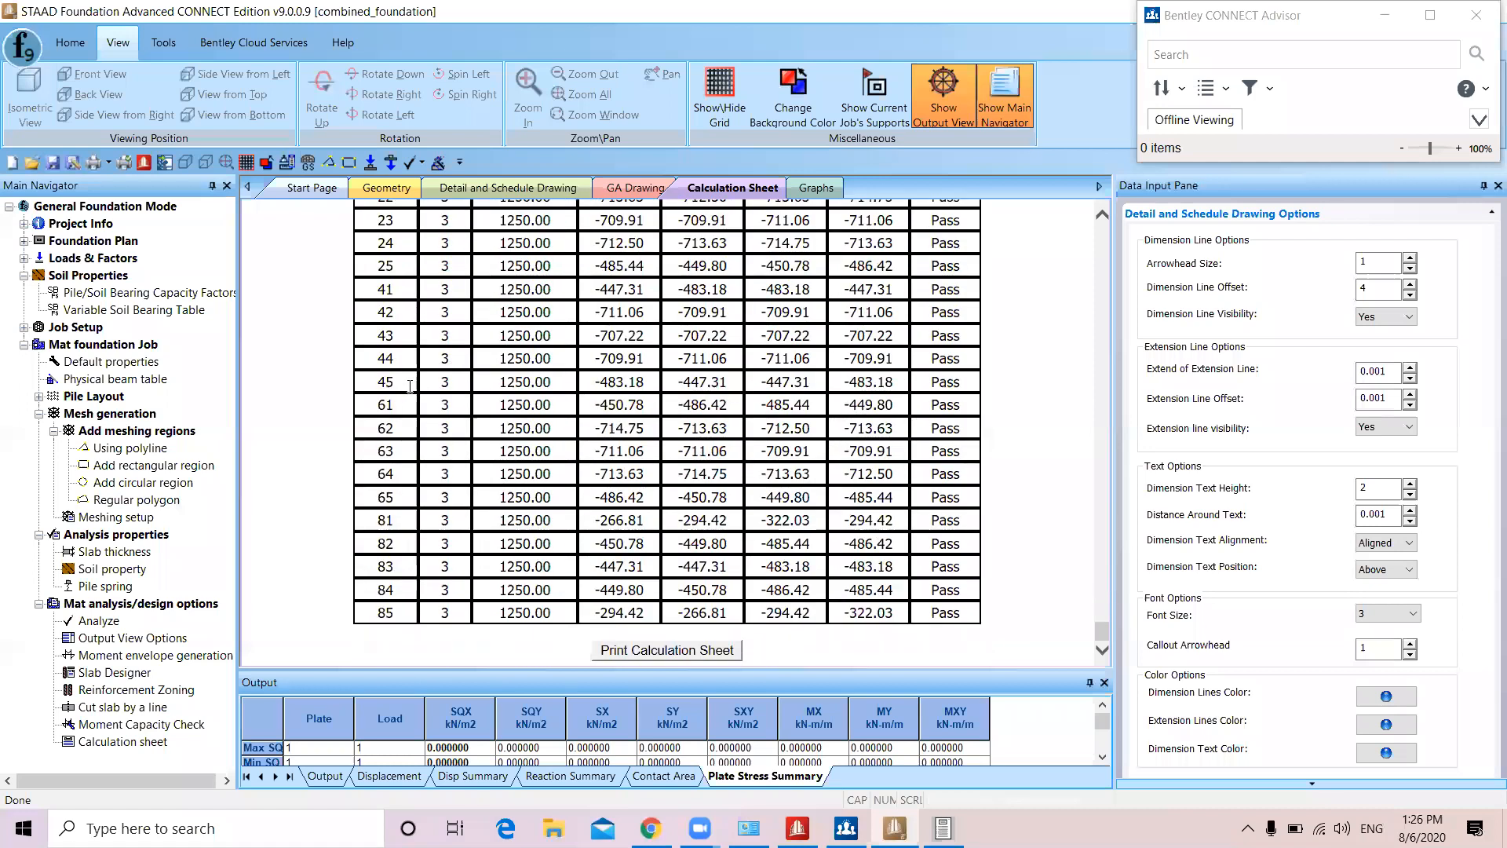
{"action": "scroll", "coordinate": [591, 581], "scroll_direction": "up", "scroll_amount": 20}
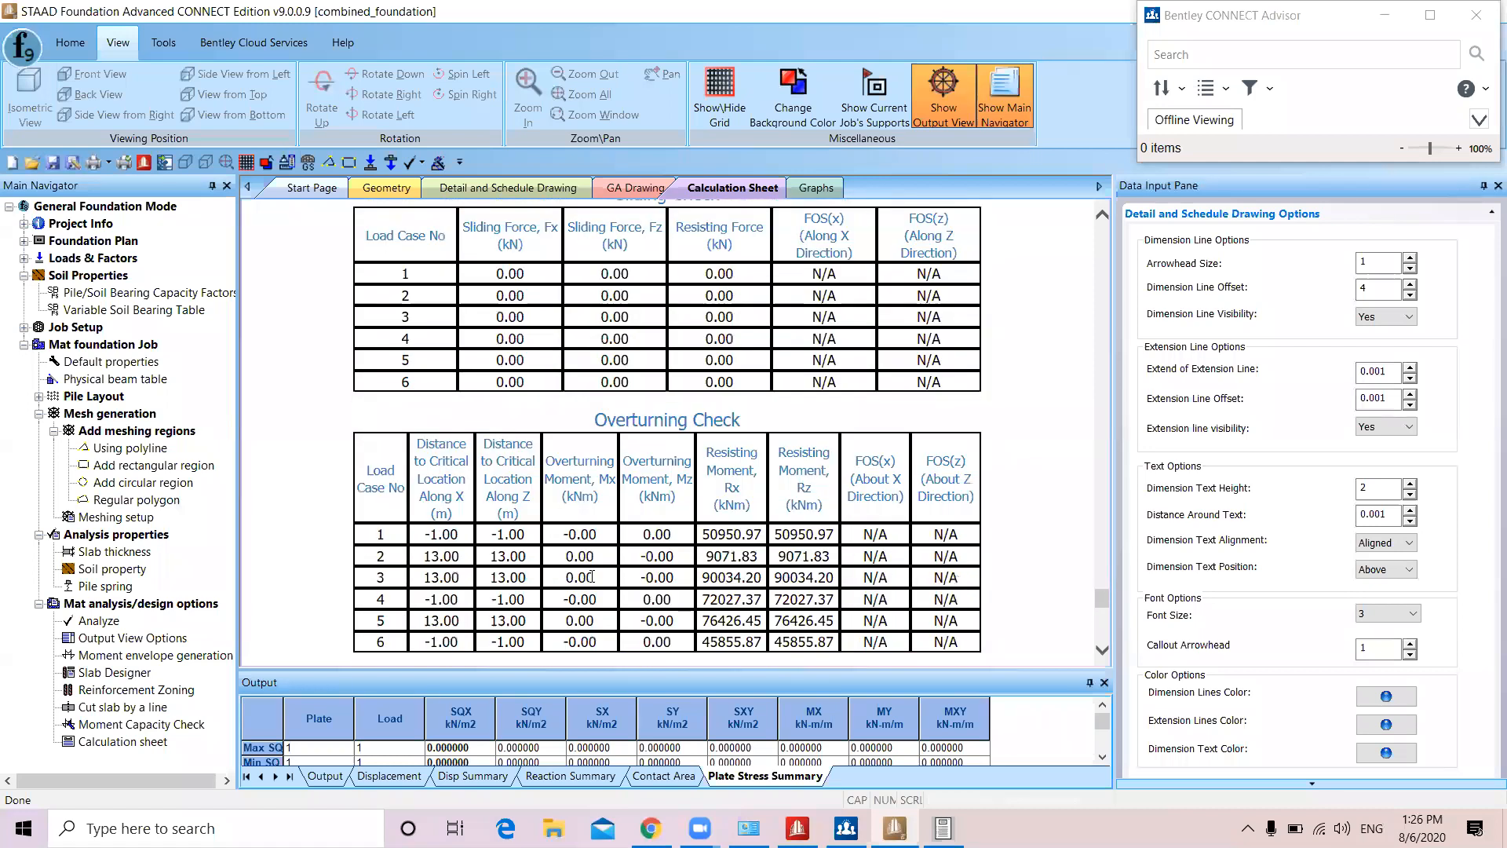
{"action": "scroll", "coordinate": [588, 579], "scroll_direction": "down", "scroll_amount": 15}
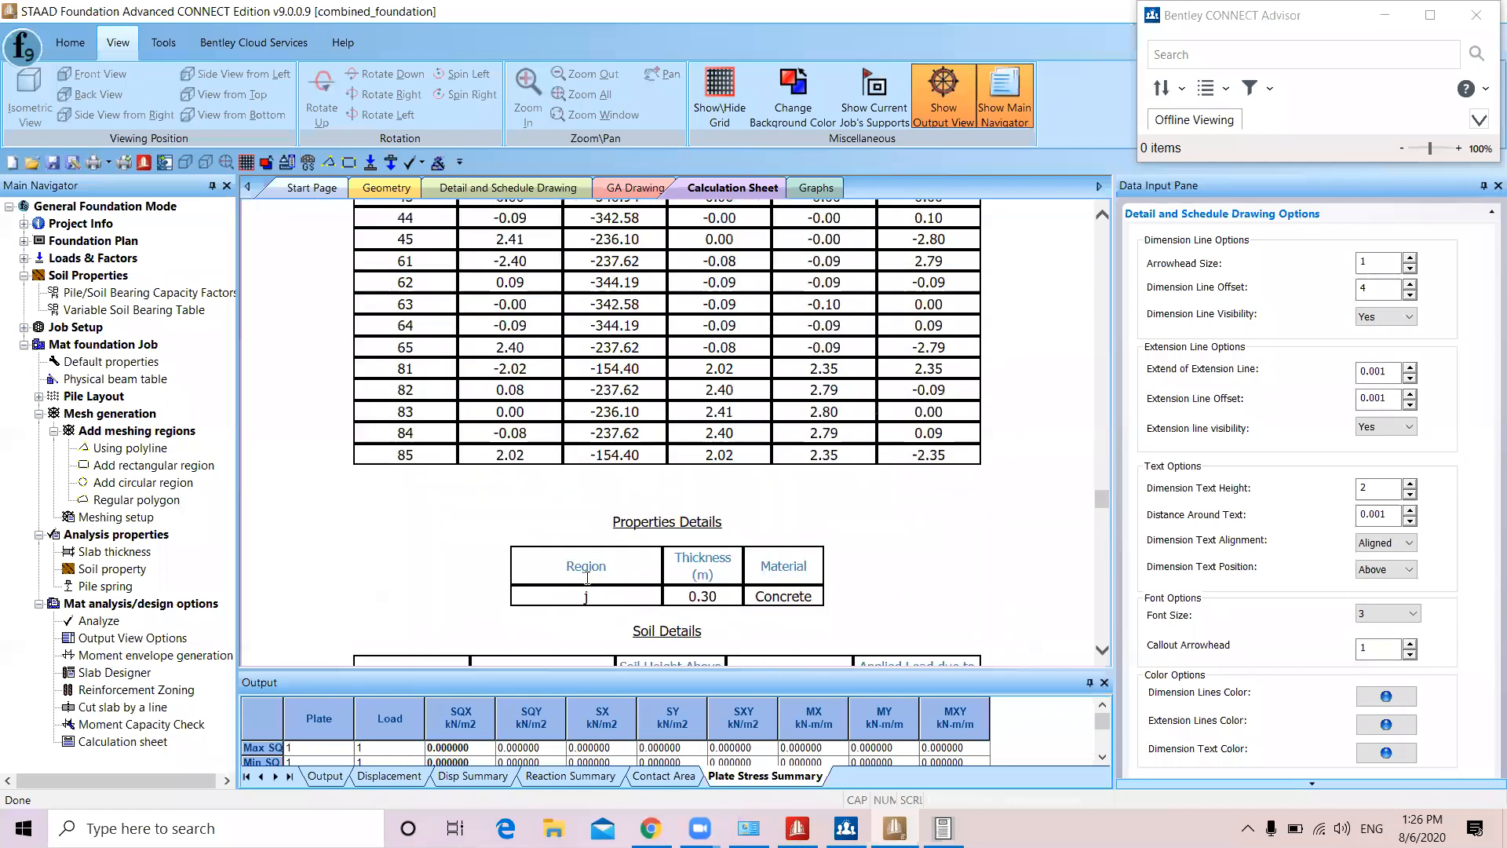
{"action": "scroll", "coordinate": [588, 579], "scroll_direction": "up", "scroll_amount": 20}
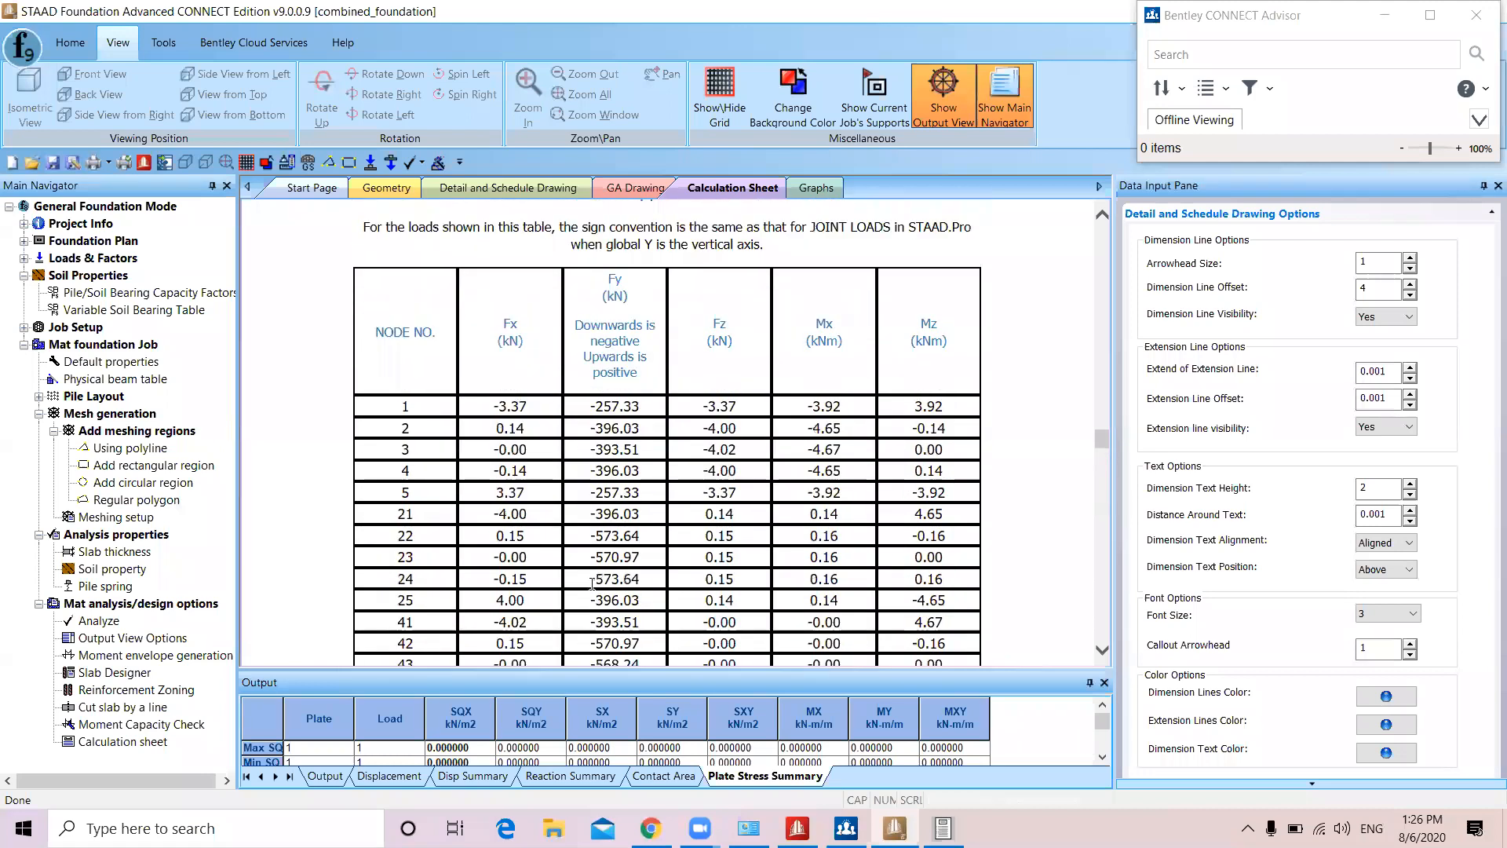
{"action": "scroll", "coordinate": [592, 589], "scroll_direction": "up", "scroll_amount": 20}
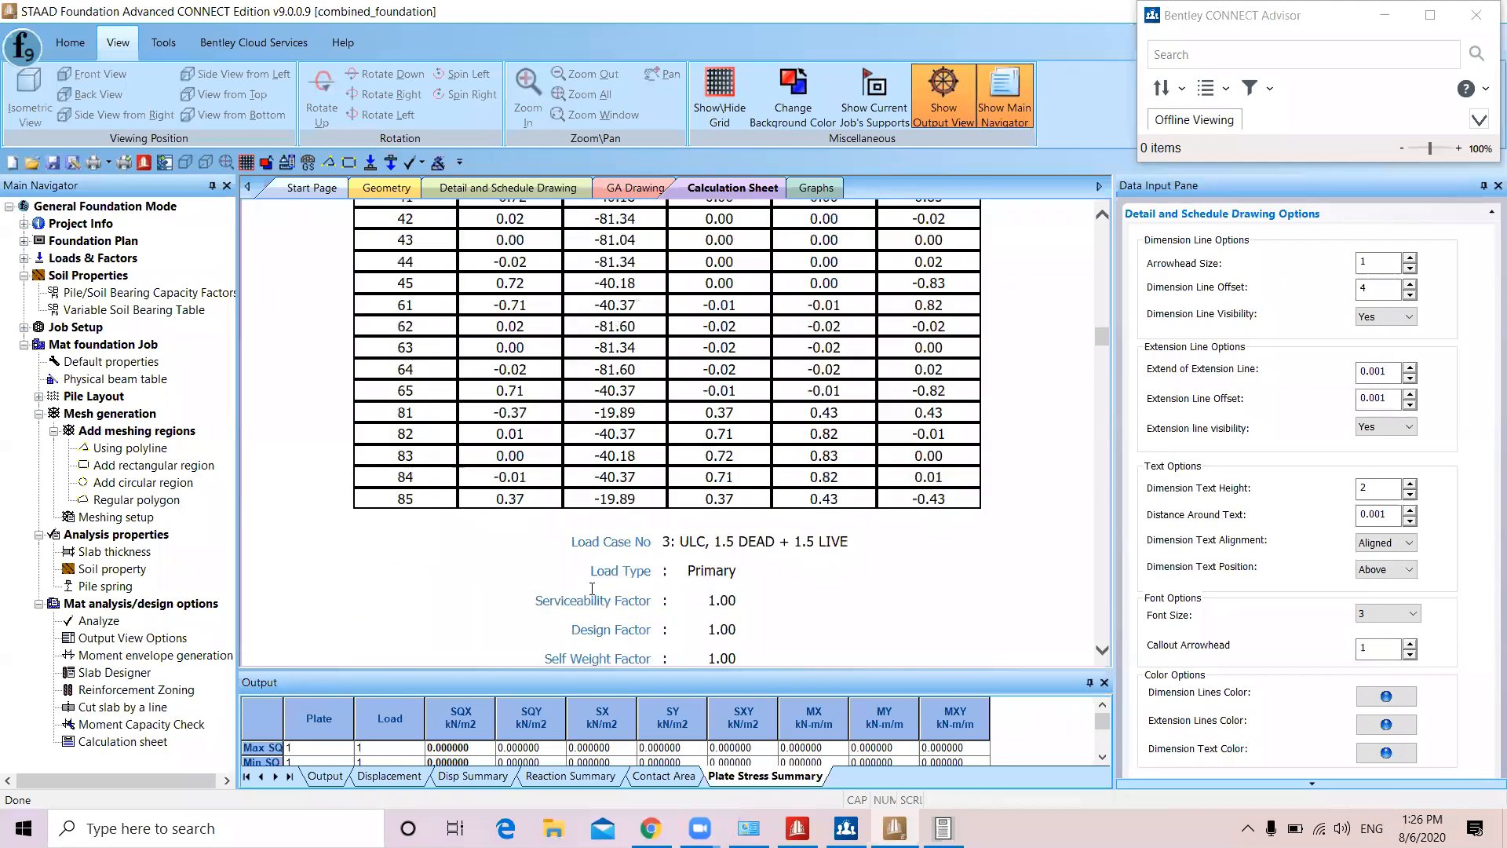
{"action": "scroll", "coordinate": [594, 598], "scroll_direction": "up", "scroll_amount": 3}
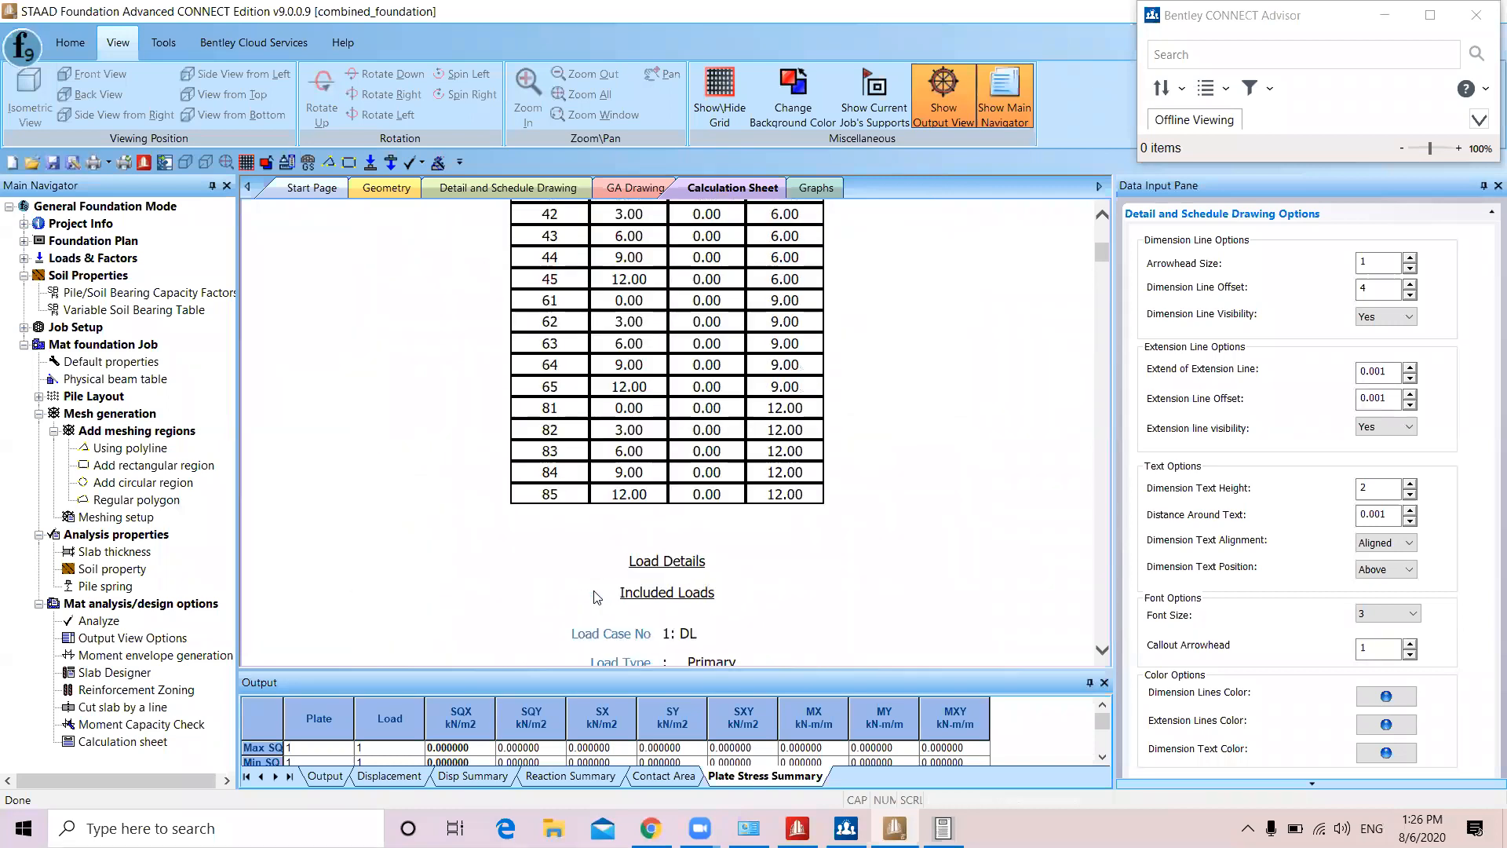
{"action": "scroll", "coordinate": [594, 596], "scroll_direction": "up", "scroll_amount": 5}
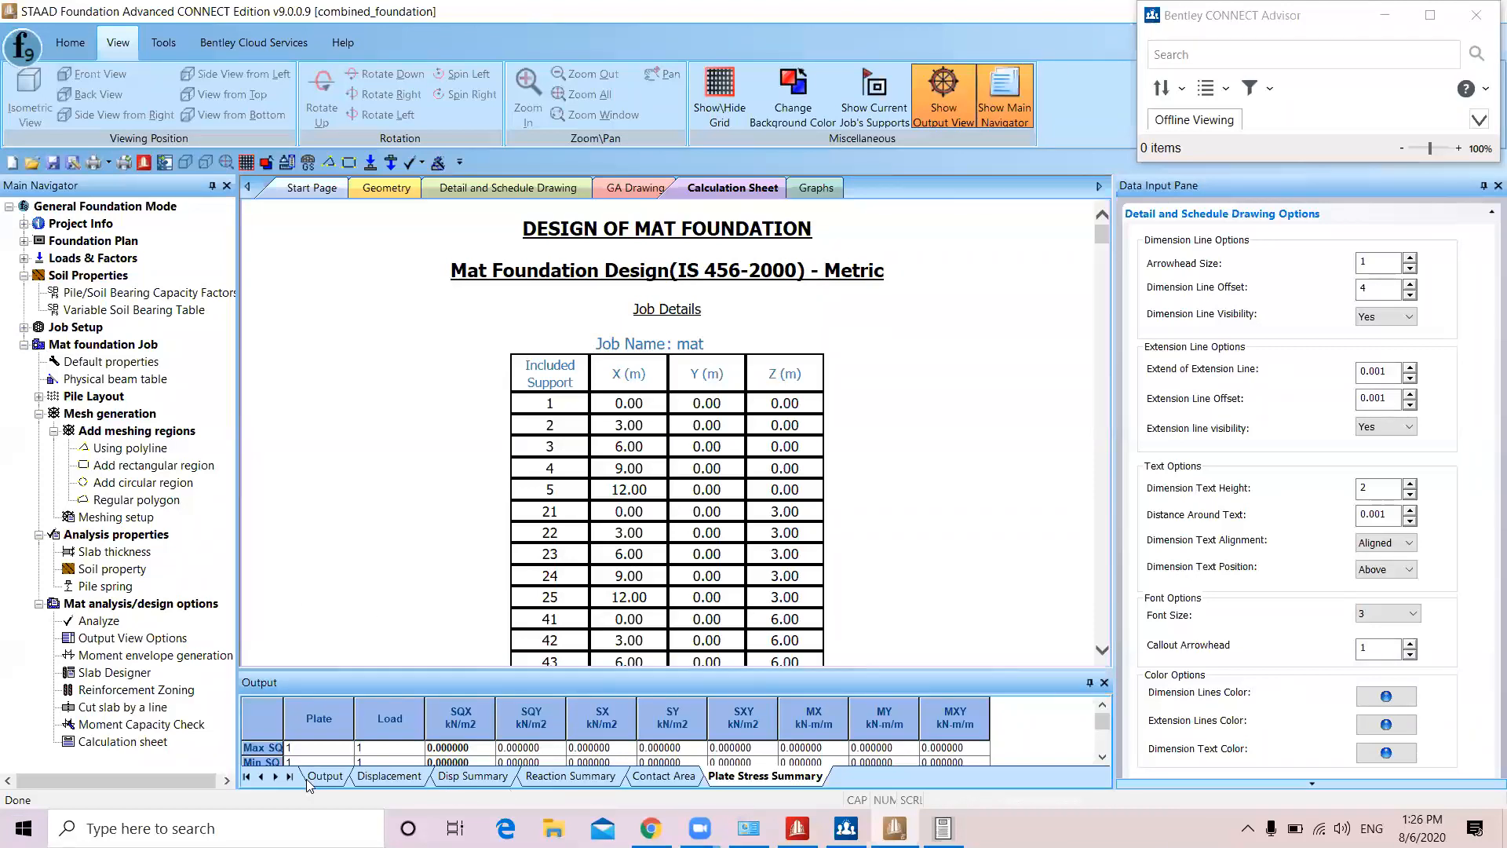
Look through the analysis output messages and the displacement, displacement summary and reaction summary tables
{"action": "left_click", "coordinate": [350, 777]}
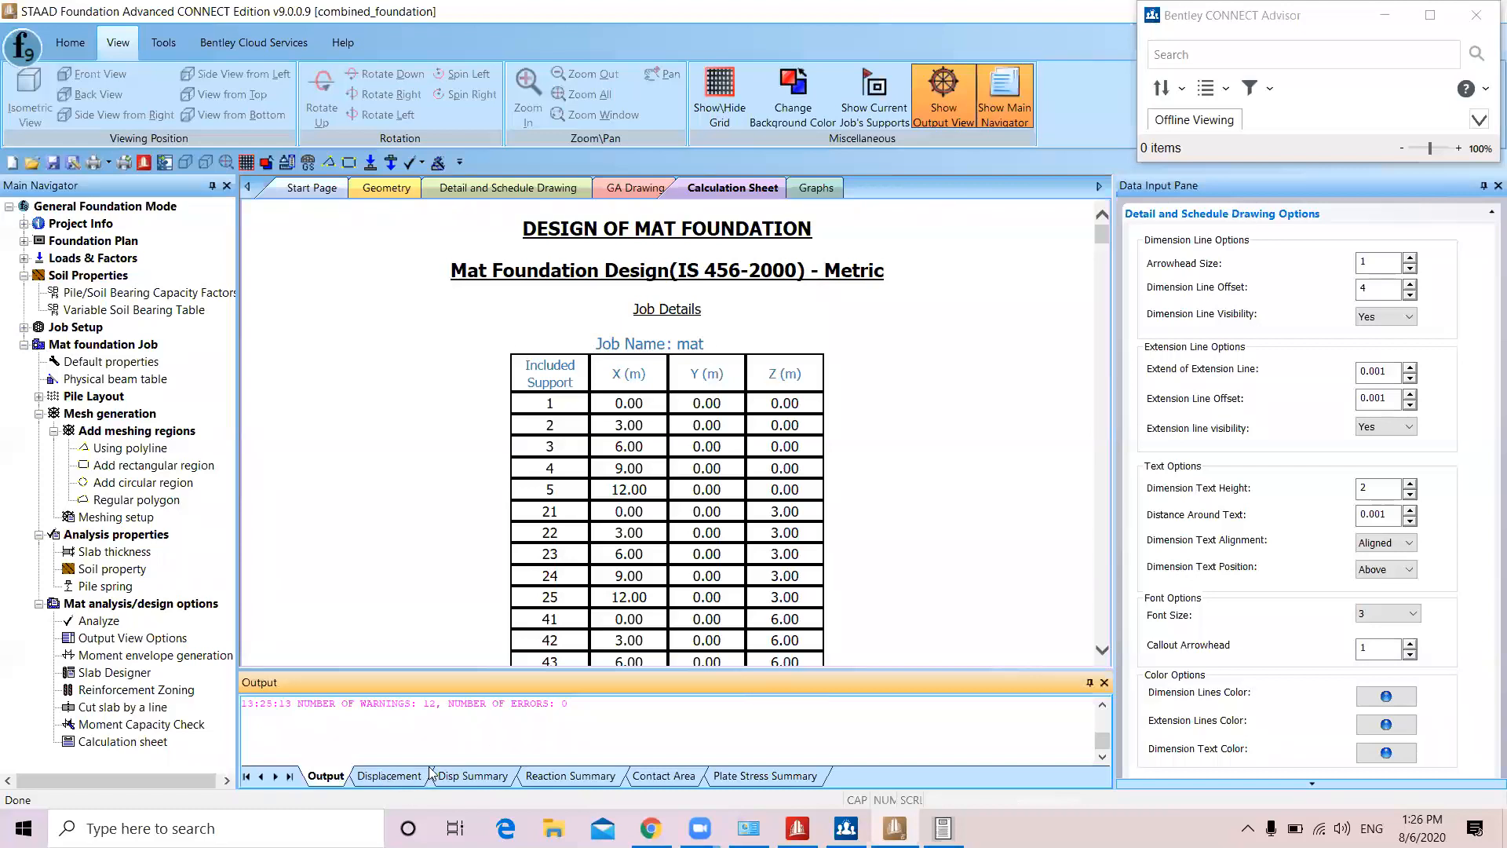
{"action": "left_click", "coordinate": [402, 709]}
{"action": "scroll", "coordinate": [605, 724], "scroll_direction": "up", "scroll_amount": 5}
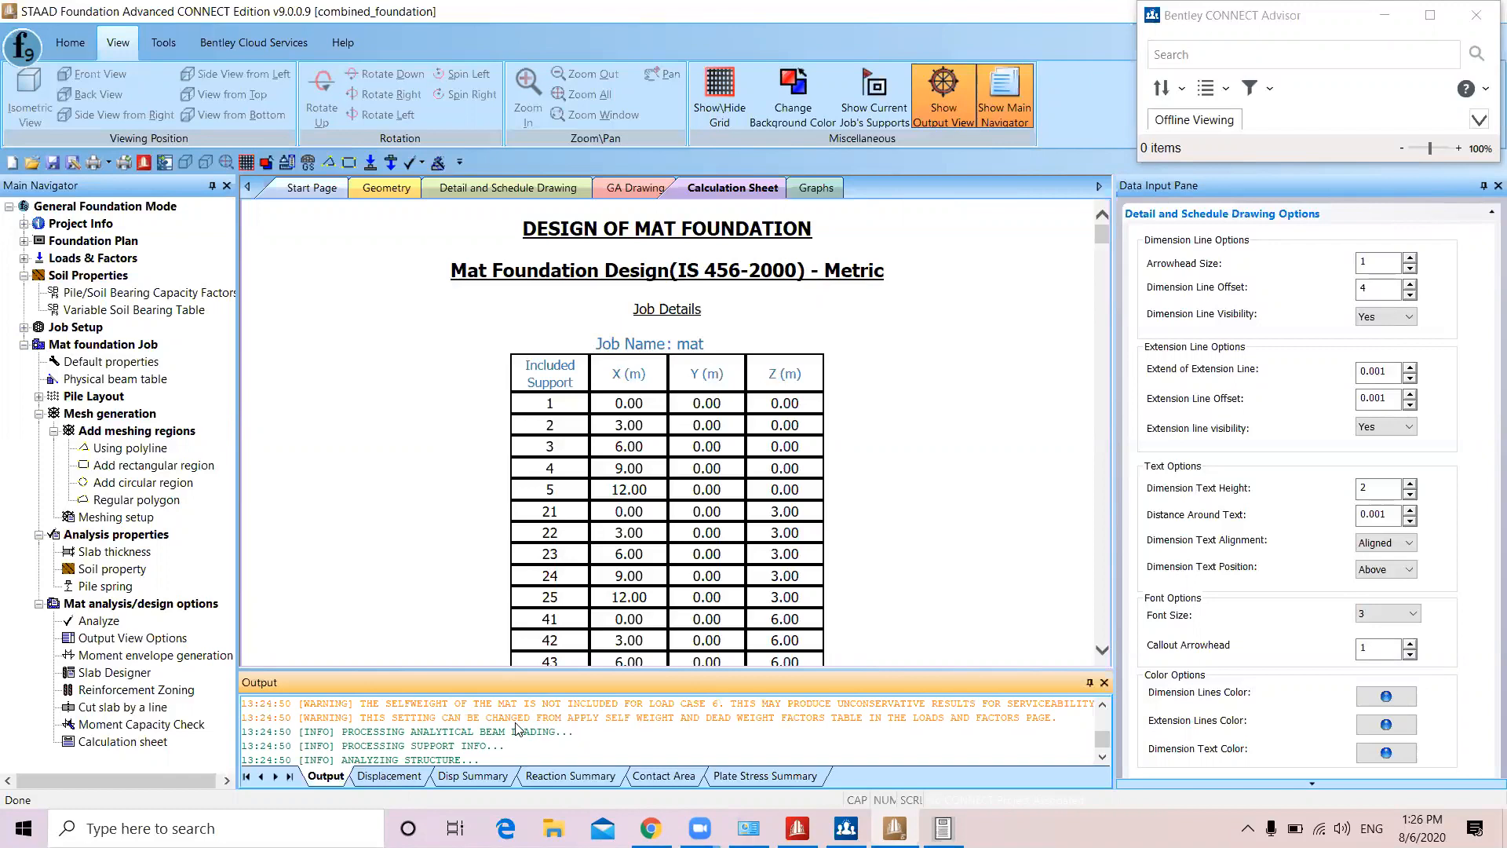
{"action": "scroll", "coordinate": [516, 729], "scroll_direction": "down", "scroll_amount": 3}
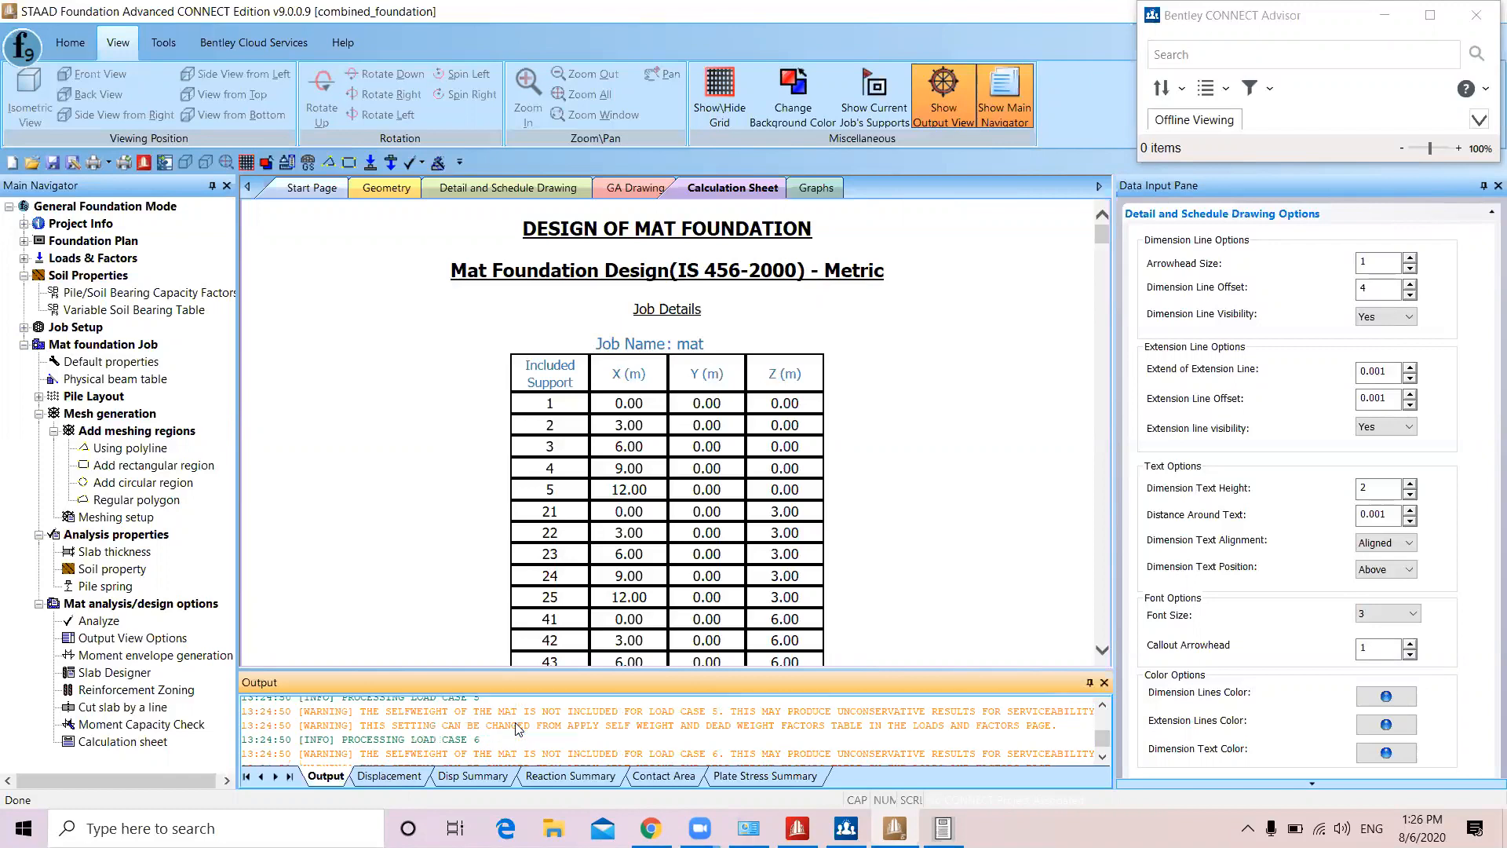
{"action": "left_click", "coordinate": [383, 779]}
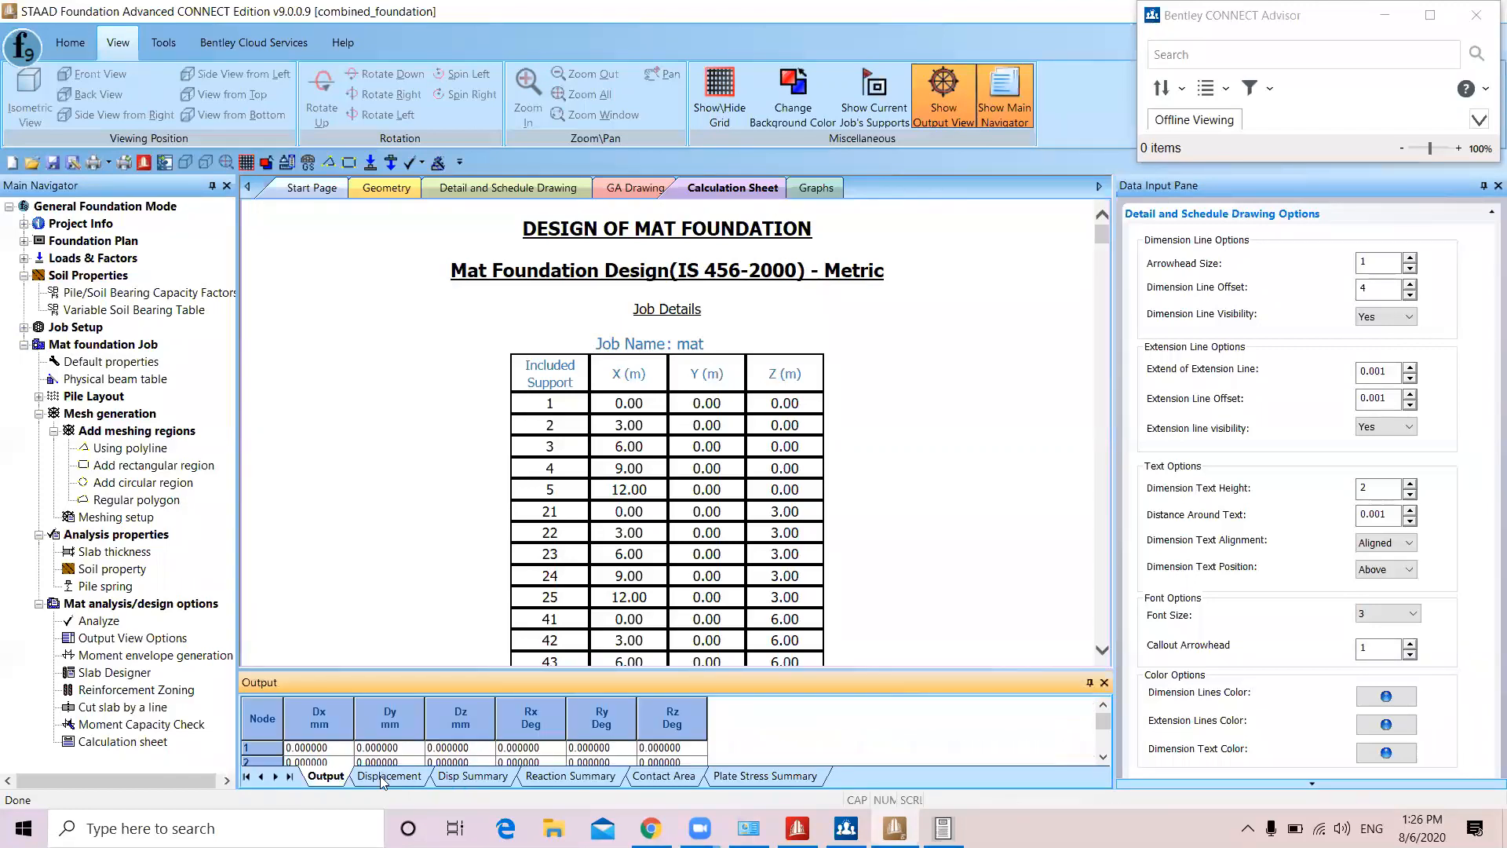
{"action": "left_click", "coordinate": [474, 777]}
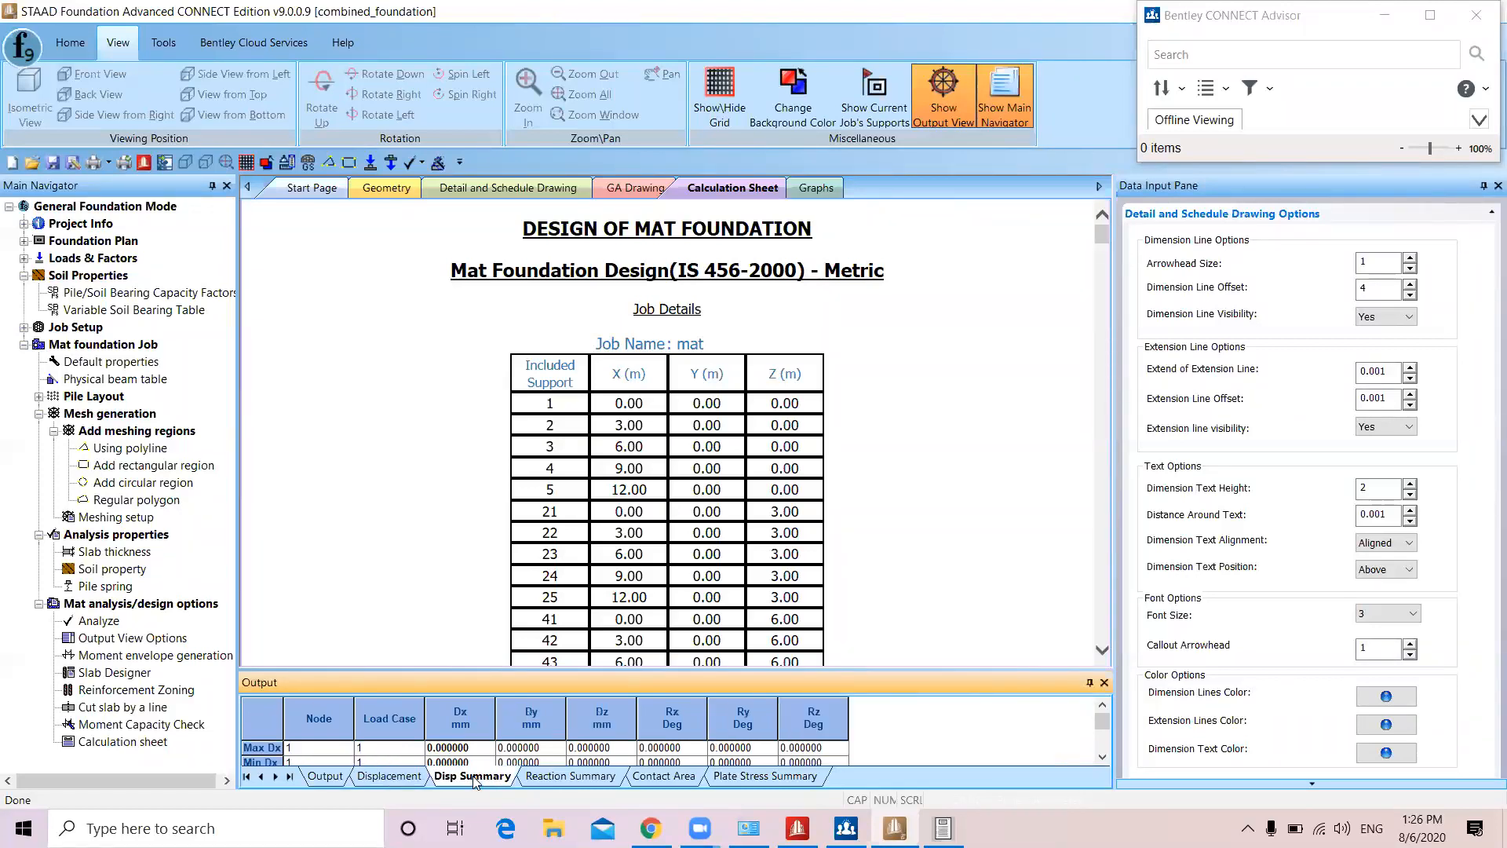
{"action": "left_click", "coordinate": [562, 780]}
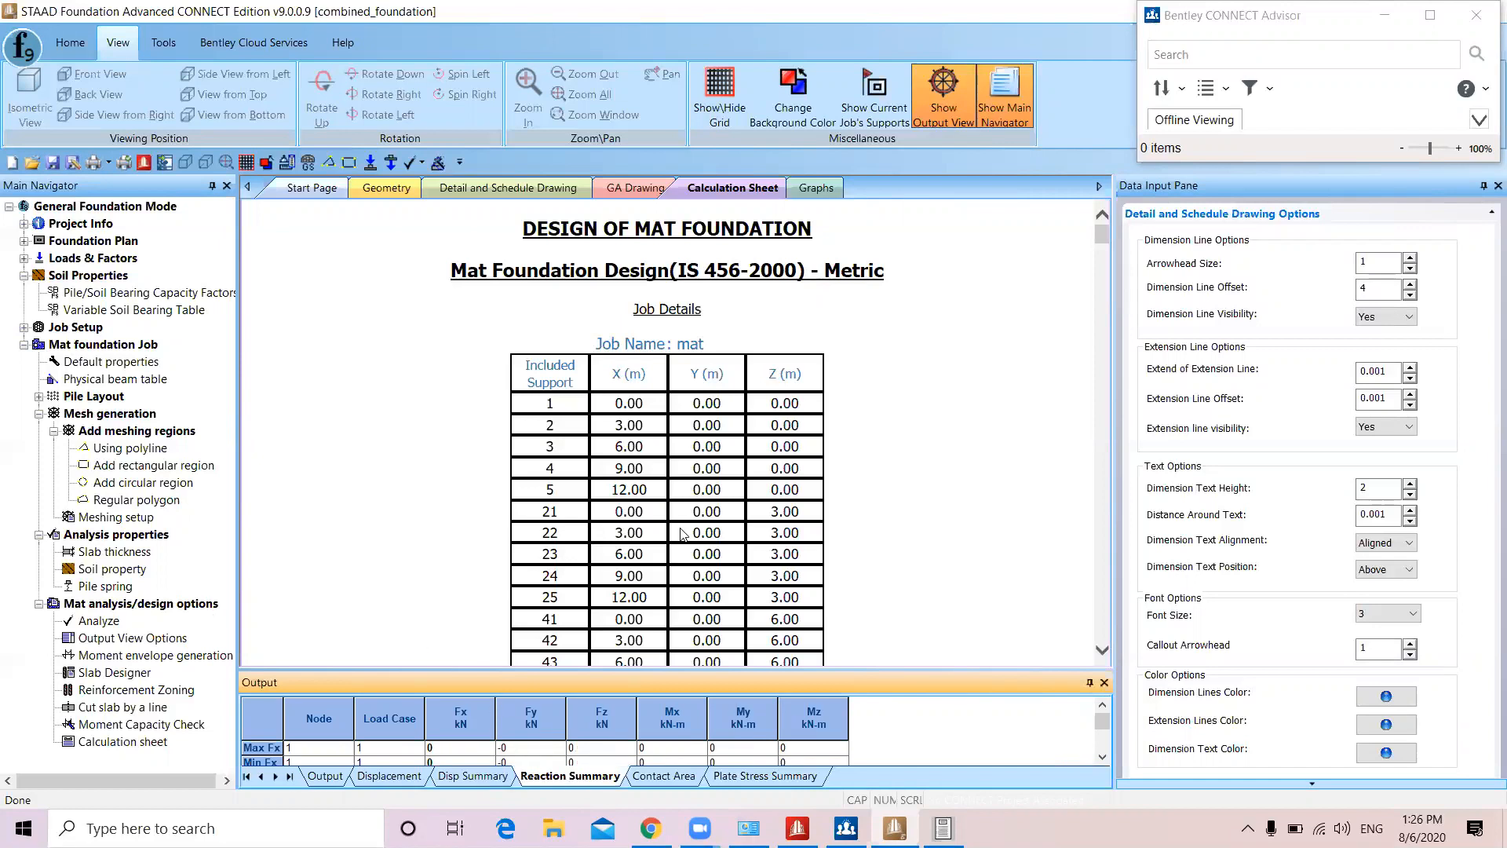
Review the column reactions applied as loads on the mat in the calculation sheet, and reload the sheet
{"action": "scroll", "coordinate": [914, 377], "scroll_direction": "down", "scroll_amount": 15}
{"action": "scroll", "coordinate": [901, 391], "scroll_direction": "down", "scroll_amount": 5}
{"action": "scroll", "coordinate": [901, 391], "scroll_direction": "up", "scroll_amount": 7}
{"action": "scroll", "coordinate": [471, 377], "scroll_direction": "down", "scroll_amount": 10}
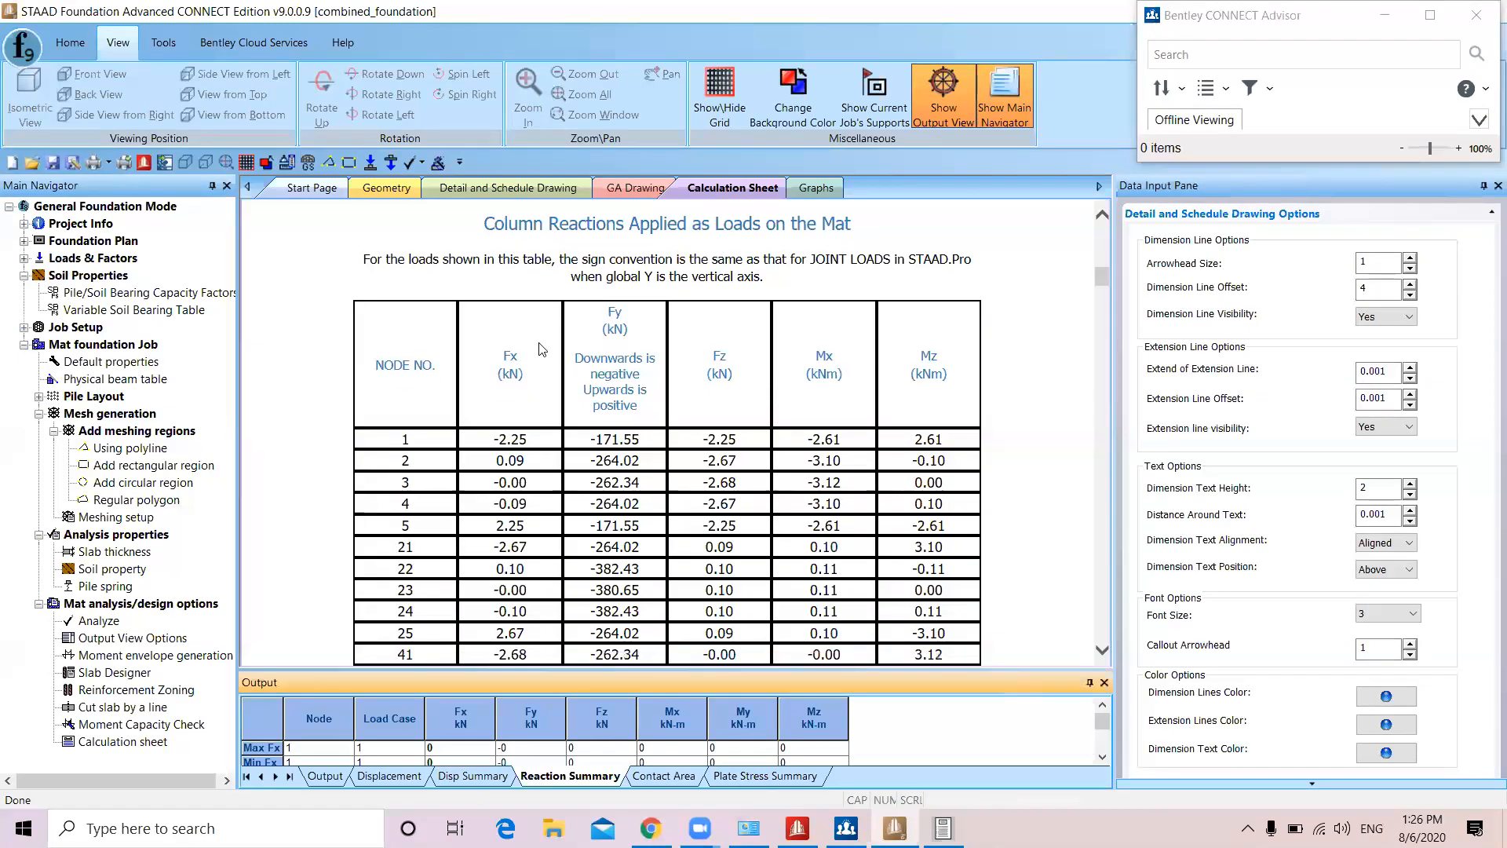
{"action": "scroll", "coordinate": [534, 463], "scroll_direction": "down", "scroll_amount": 10}
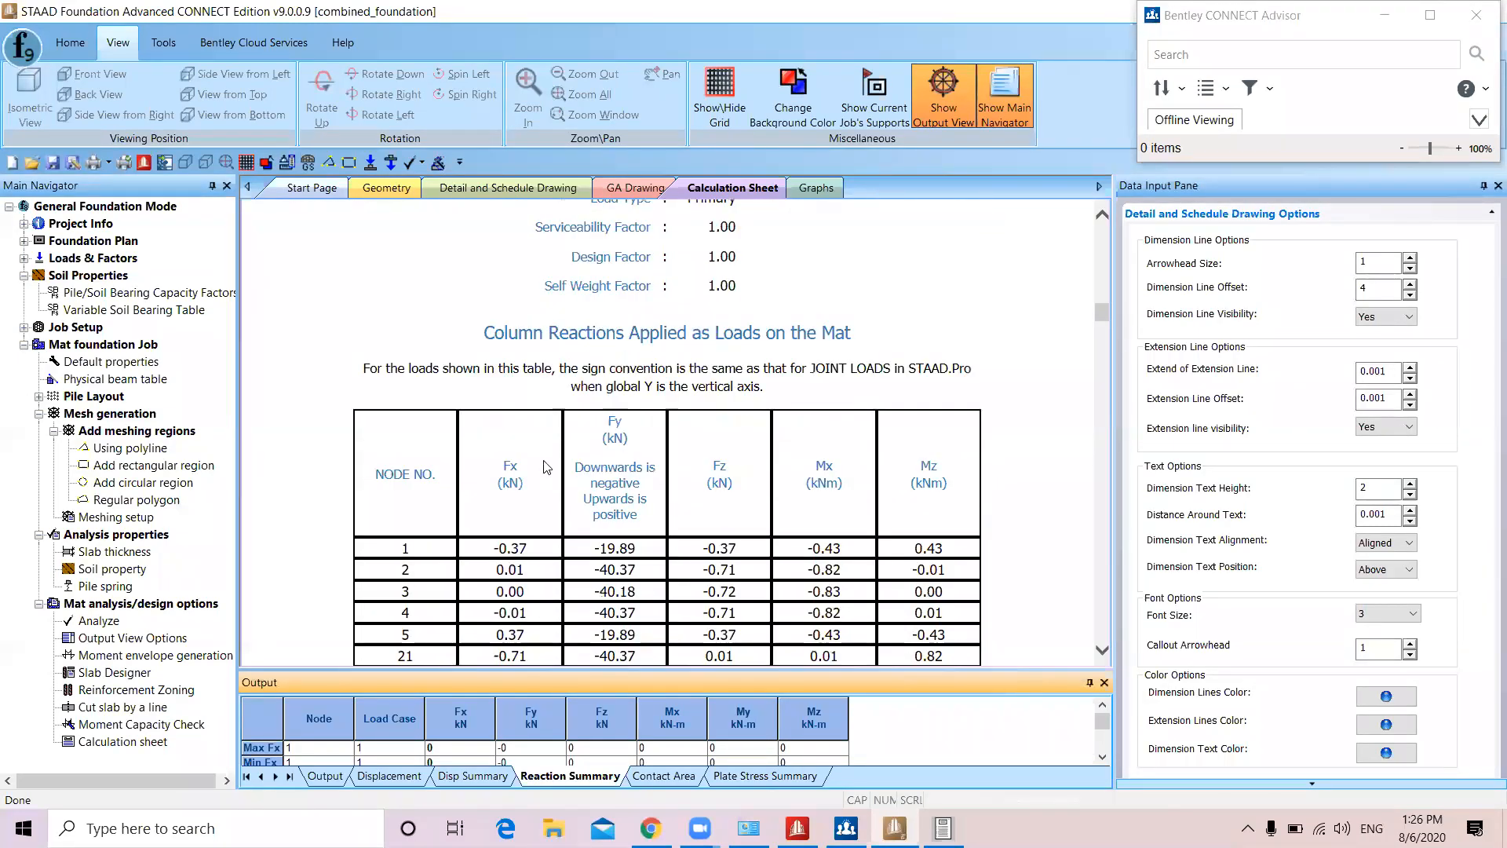
{"action": "left_click", "coordinate": [141, 743]}
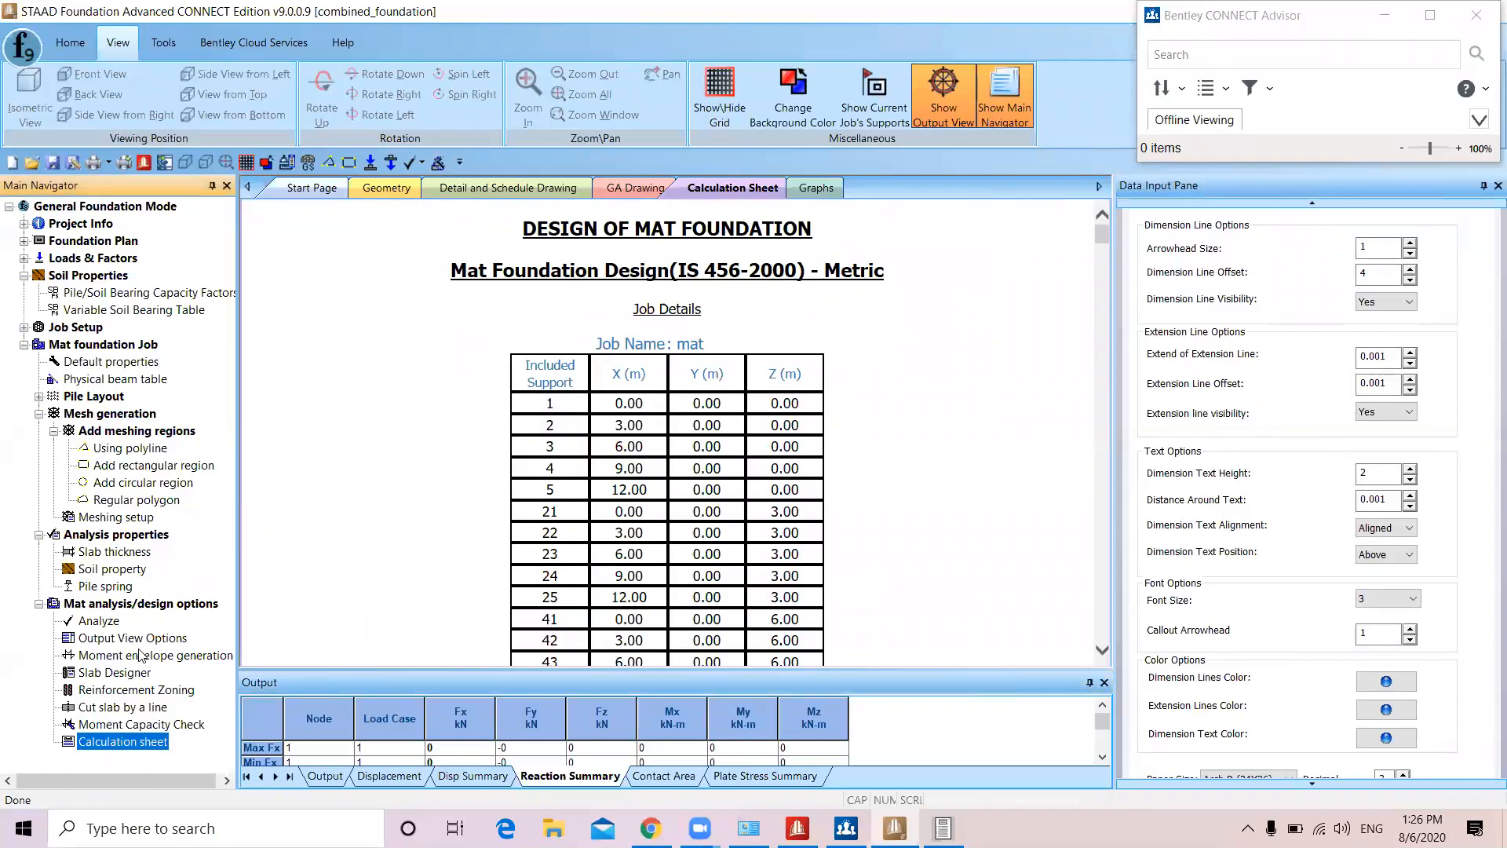
Open the reinforcement zoning settings and view the zone report for the Longitudinal Top slab face
{"action": "left_click", "coordinate": [110, 693]}
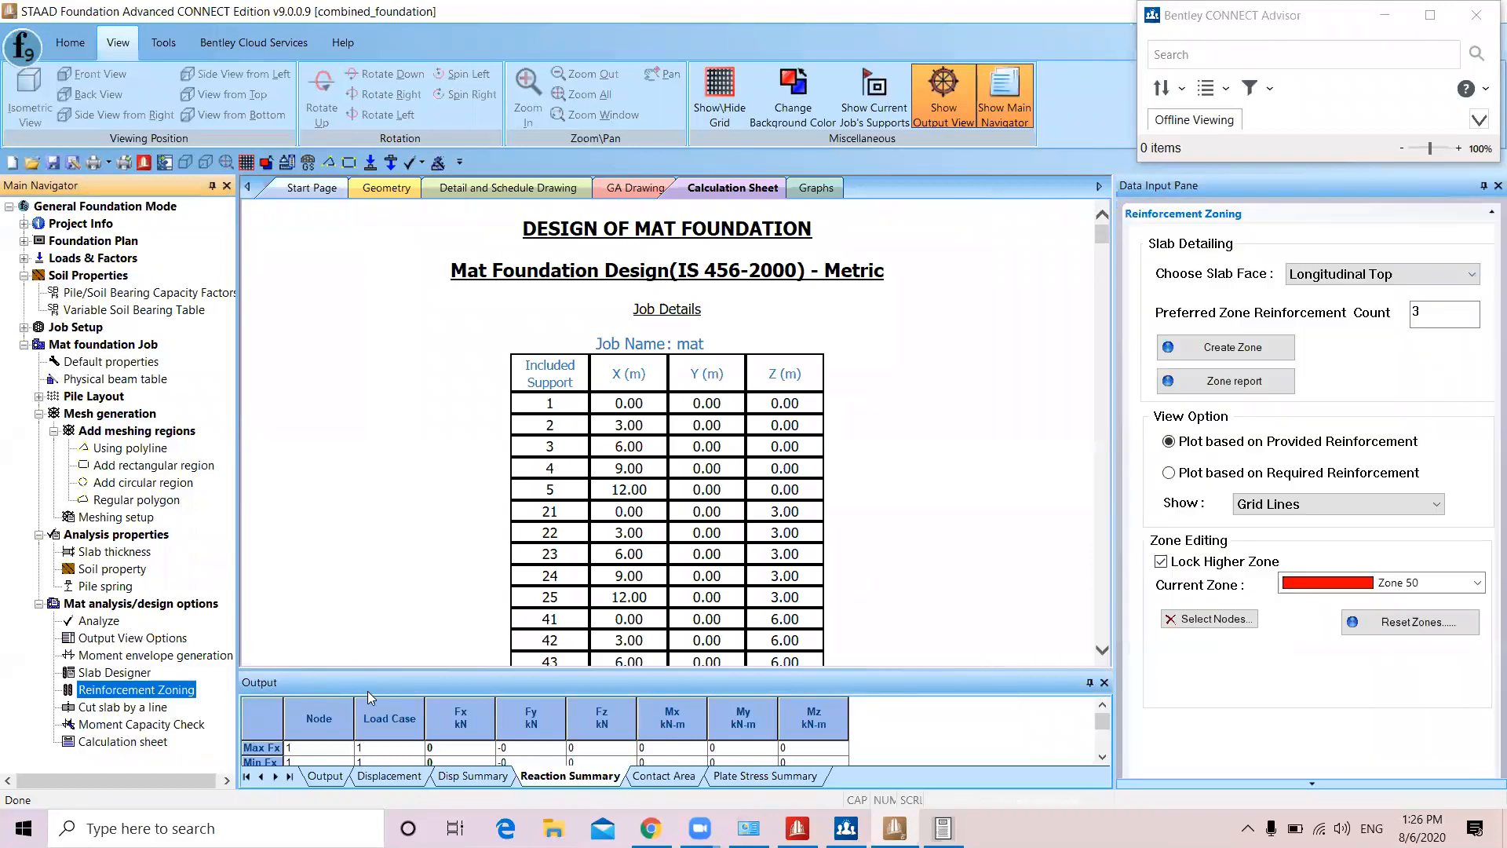
{"action": "left_click", "coordinate": [1233, 381]}
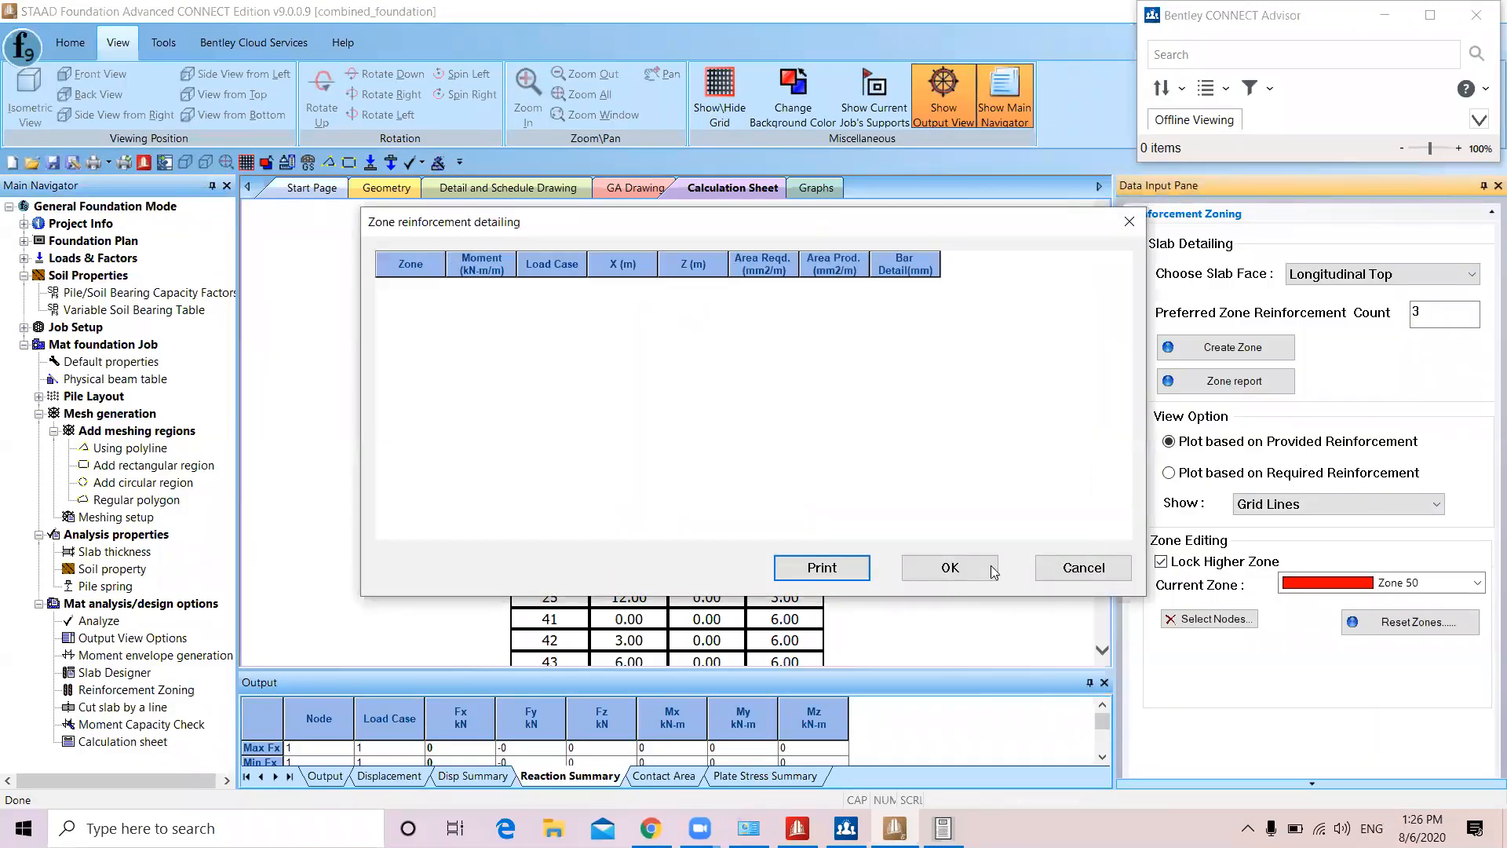
{"action": "left_click", "coordinate": [950, 568]}
Set the slab face to Longitudinal Bottom and show Control Nodes, and check the zone report
{"action": "left_click", "coordinate": [1369, 282]}
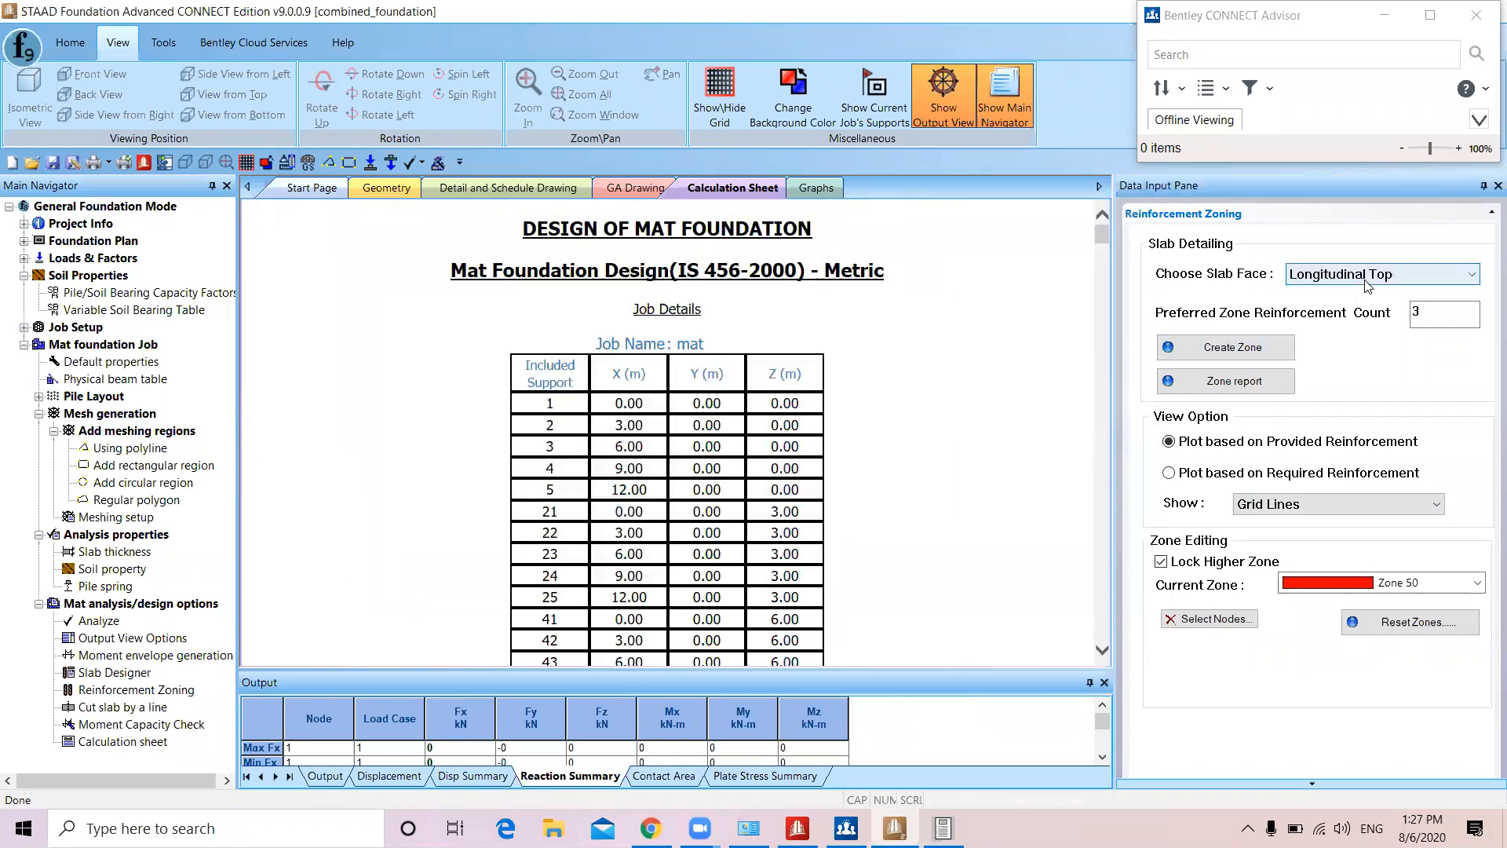
{"action": "left_click", "coordinate": [1329, 311]}
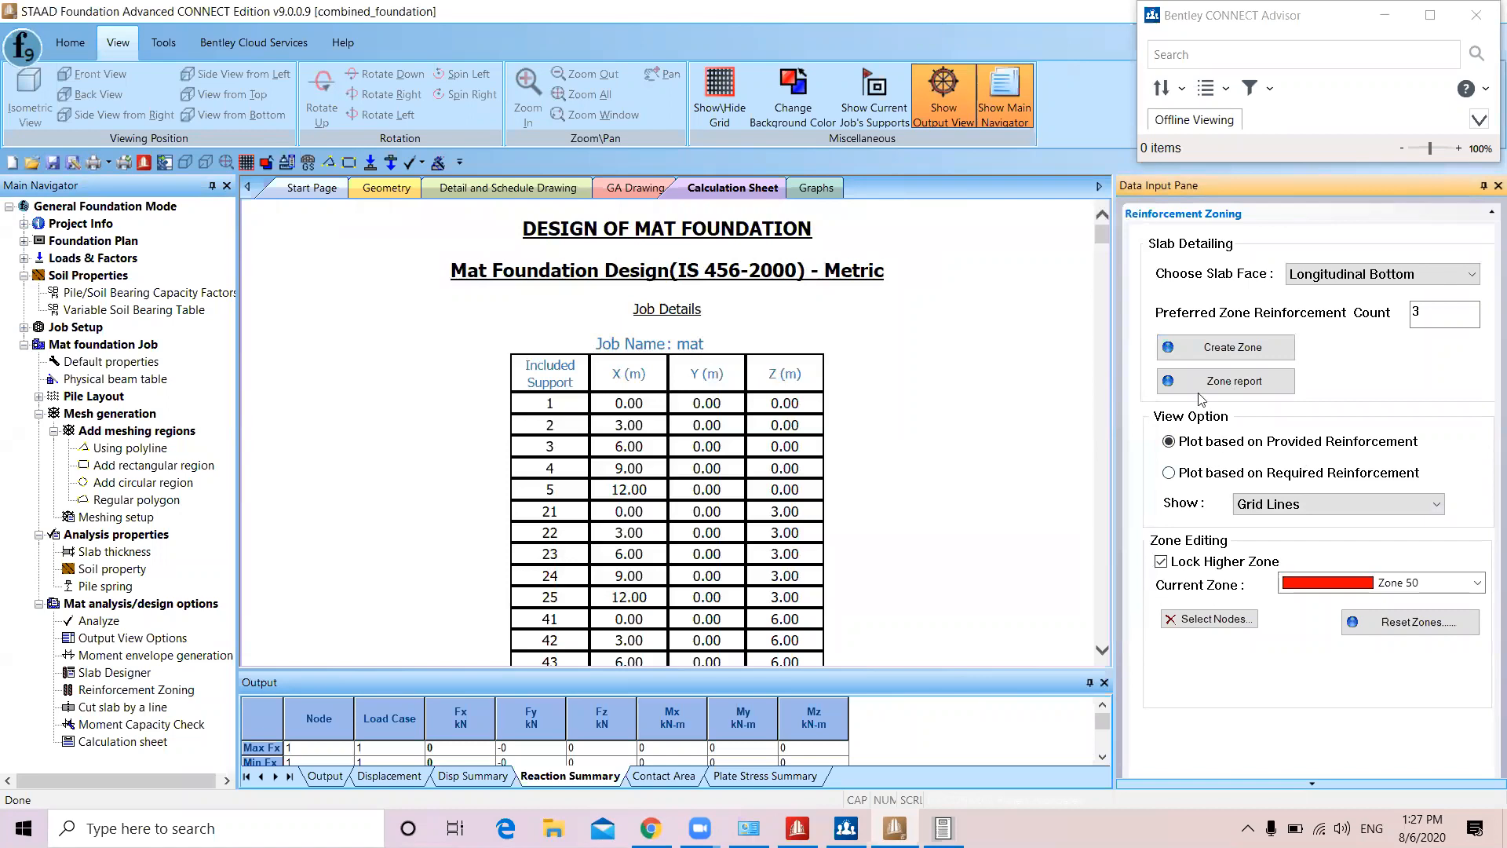
{"action": "left_click", "coordinate": [1299, 503]}
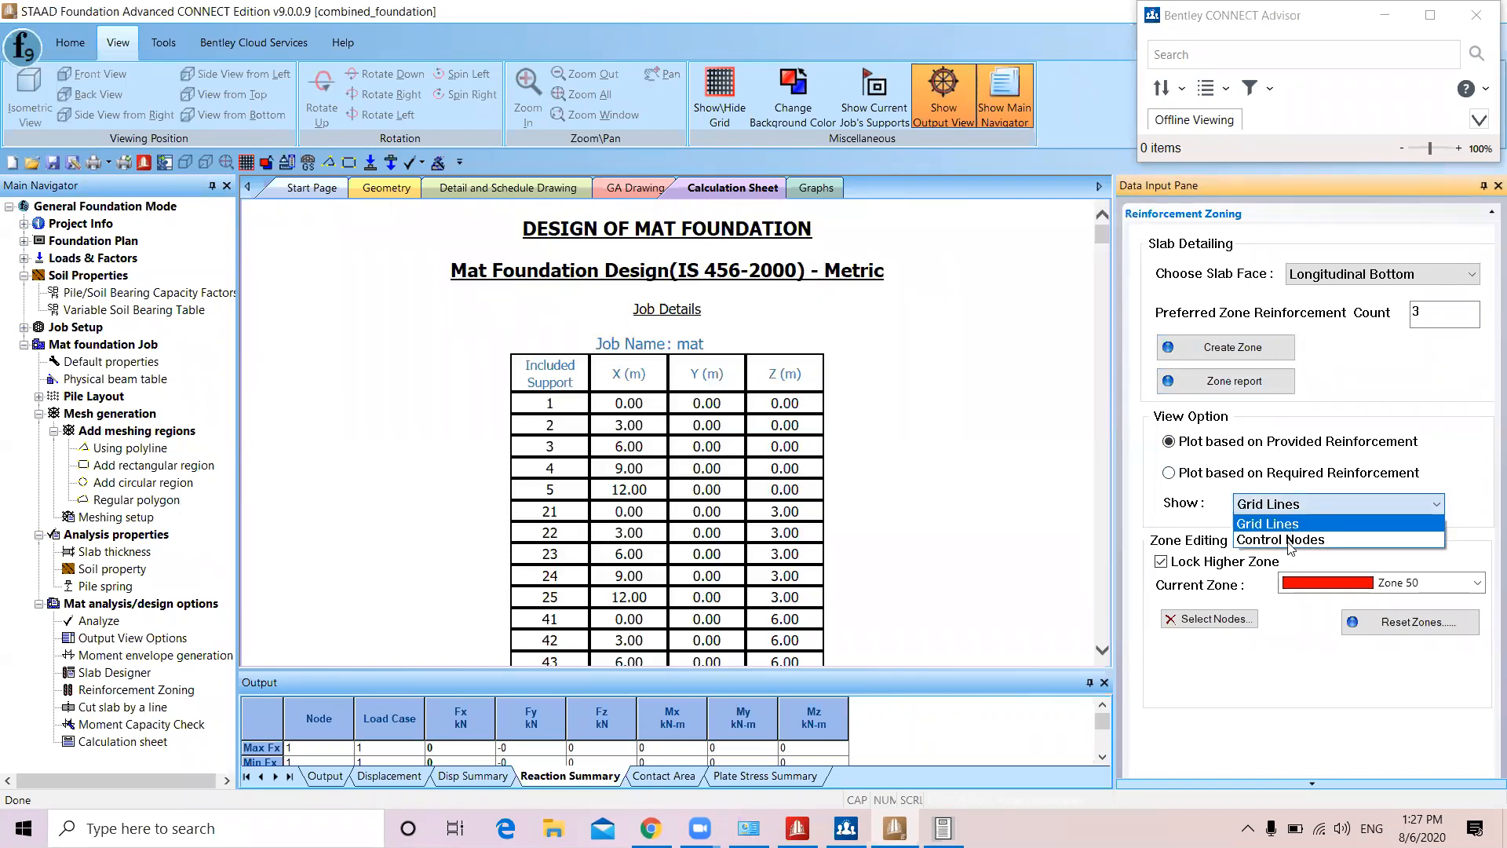
{"action": "left_click", "coordinate": [1289, 541]}
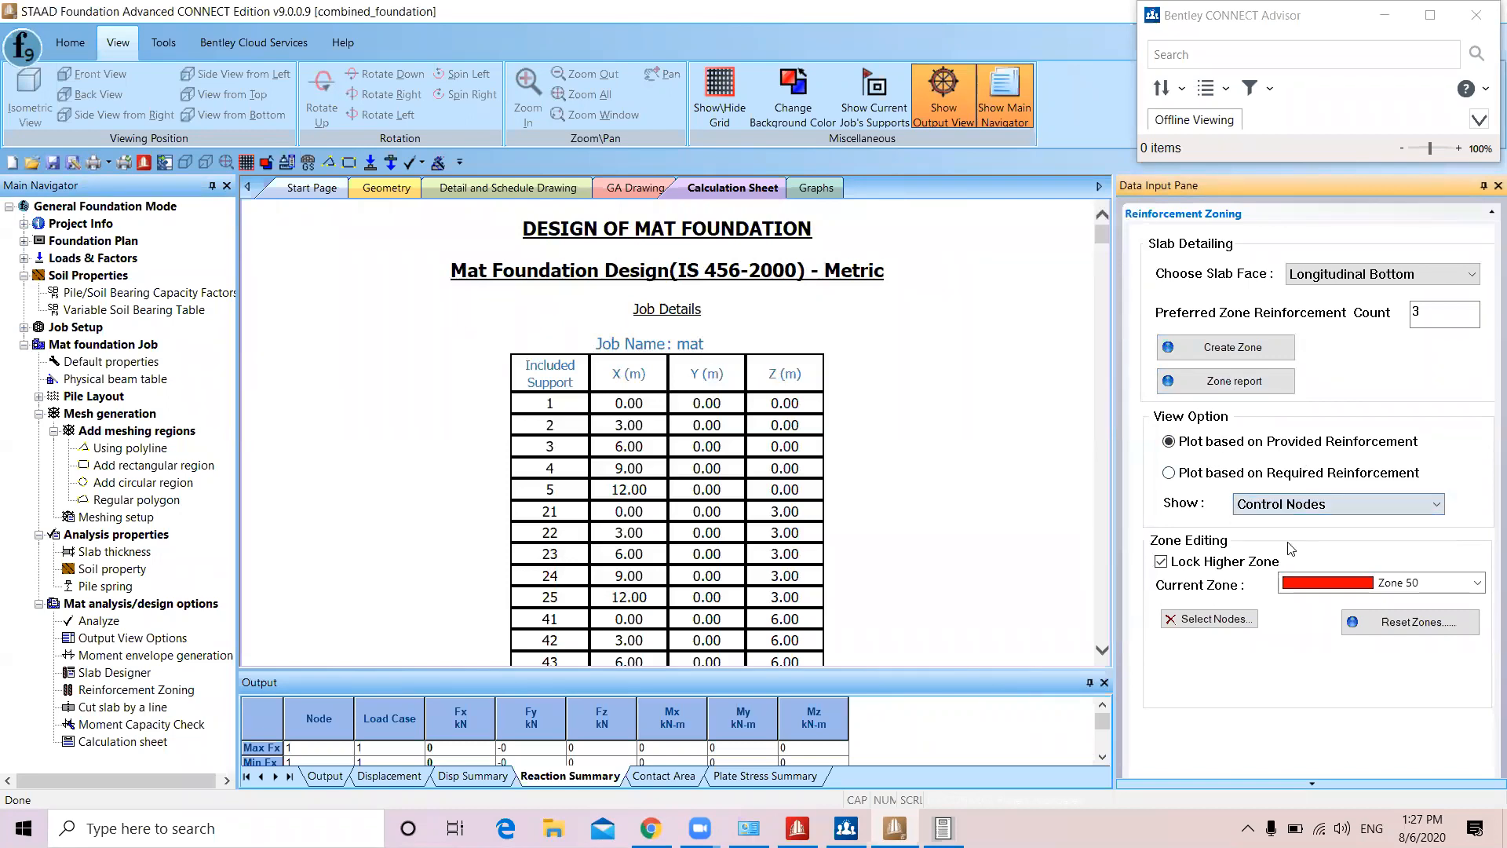
{"action": "left_click", "coordinate": [1227, 383]}
{"action": "left_click", "coordinate": [950, 568]}
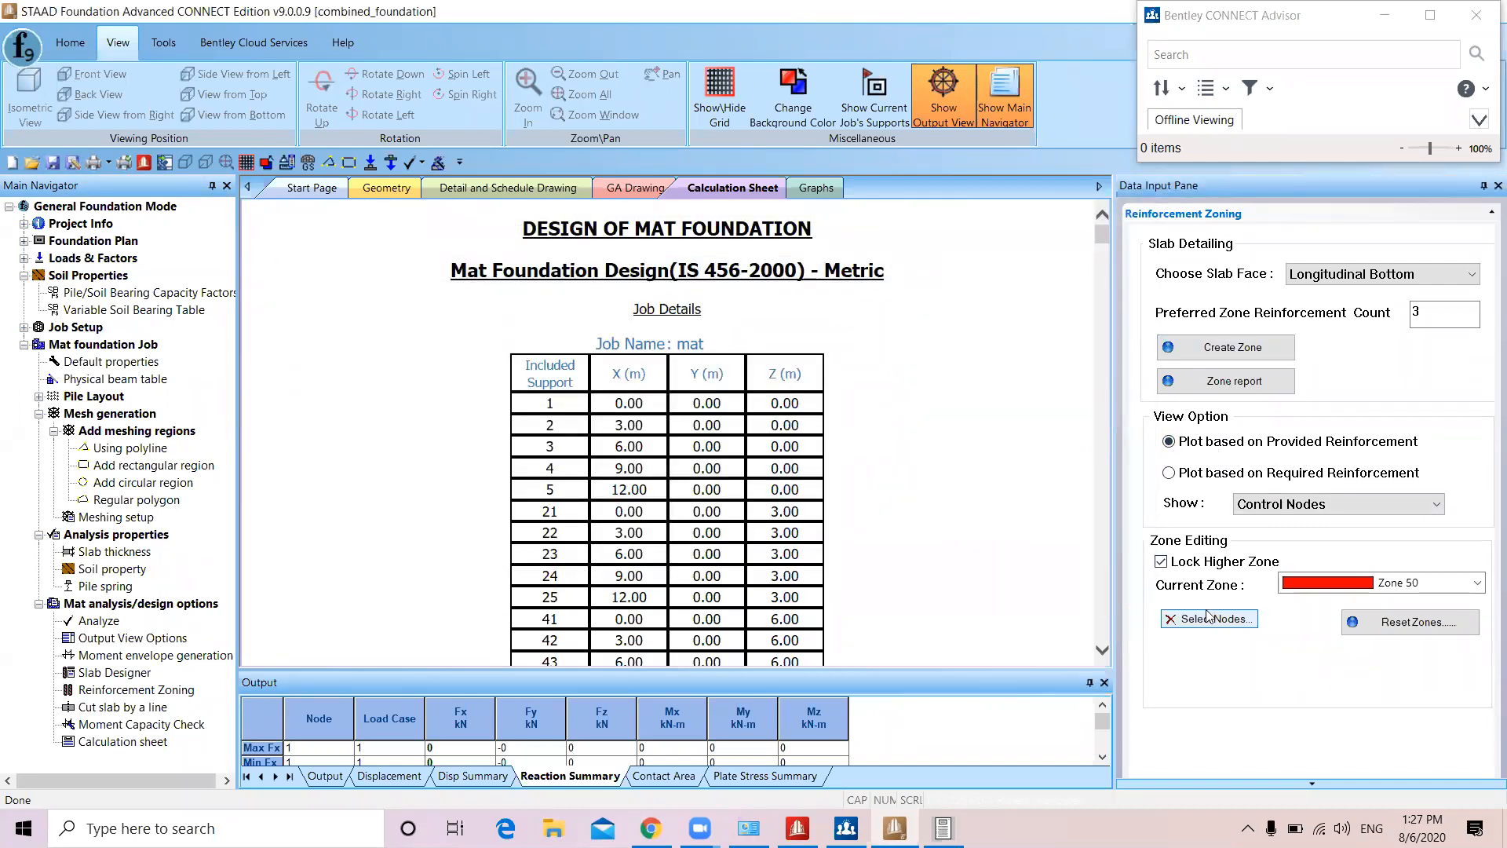
Set the current zone to Zone 49 and check the zone report for the Longitudinal Bottom face
{"action": "left_click", "coordinate": [1311, 585]}
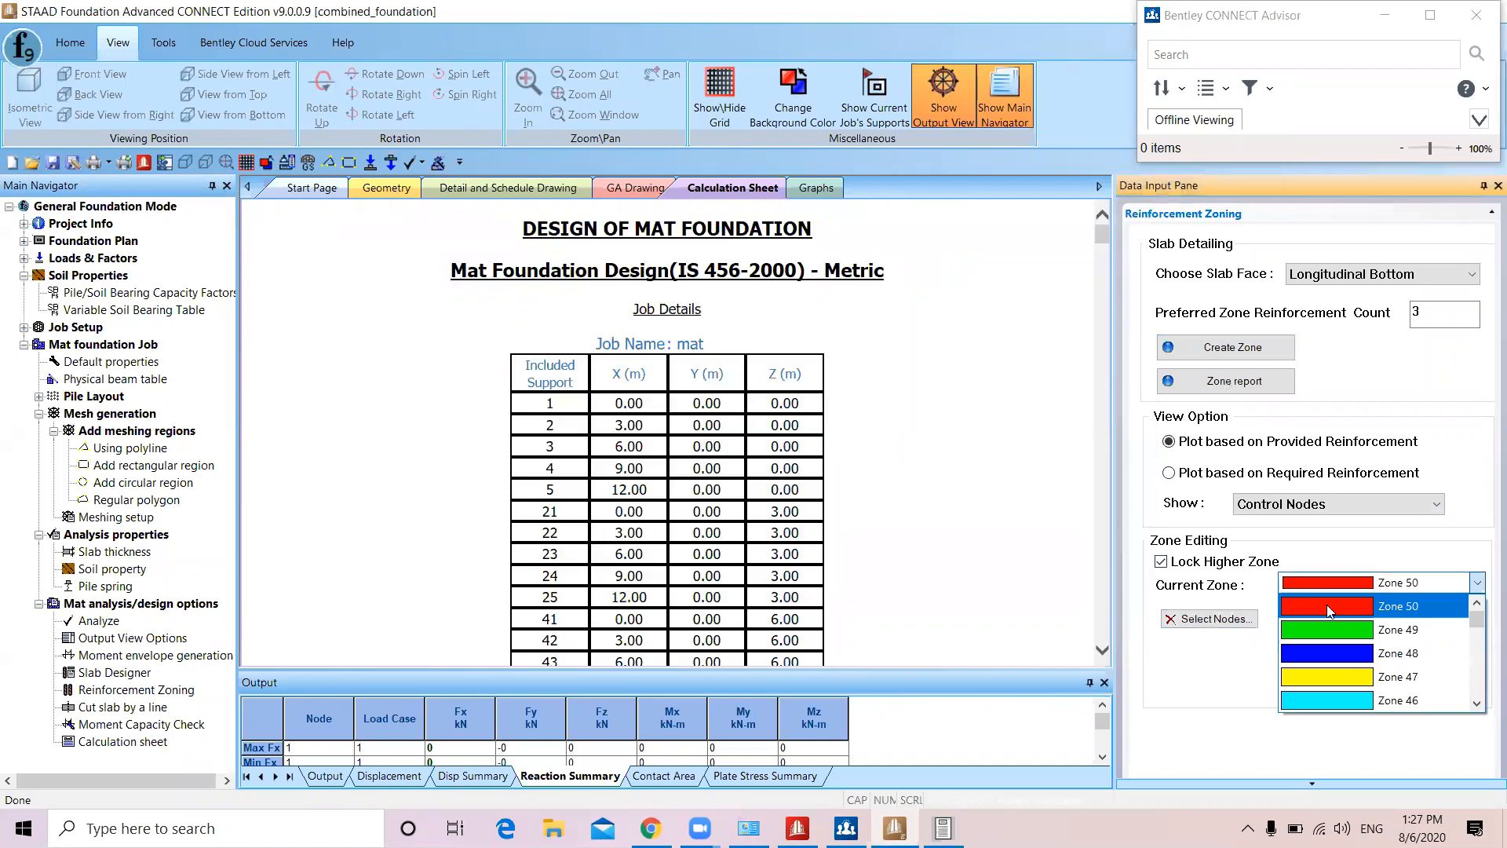
{"action": "left_click", "coordinate": [1327, 628]}
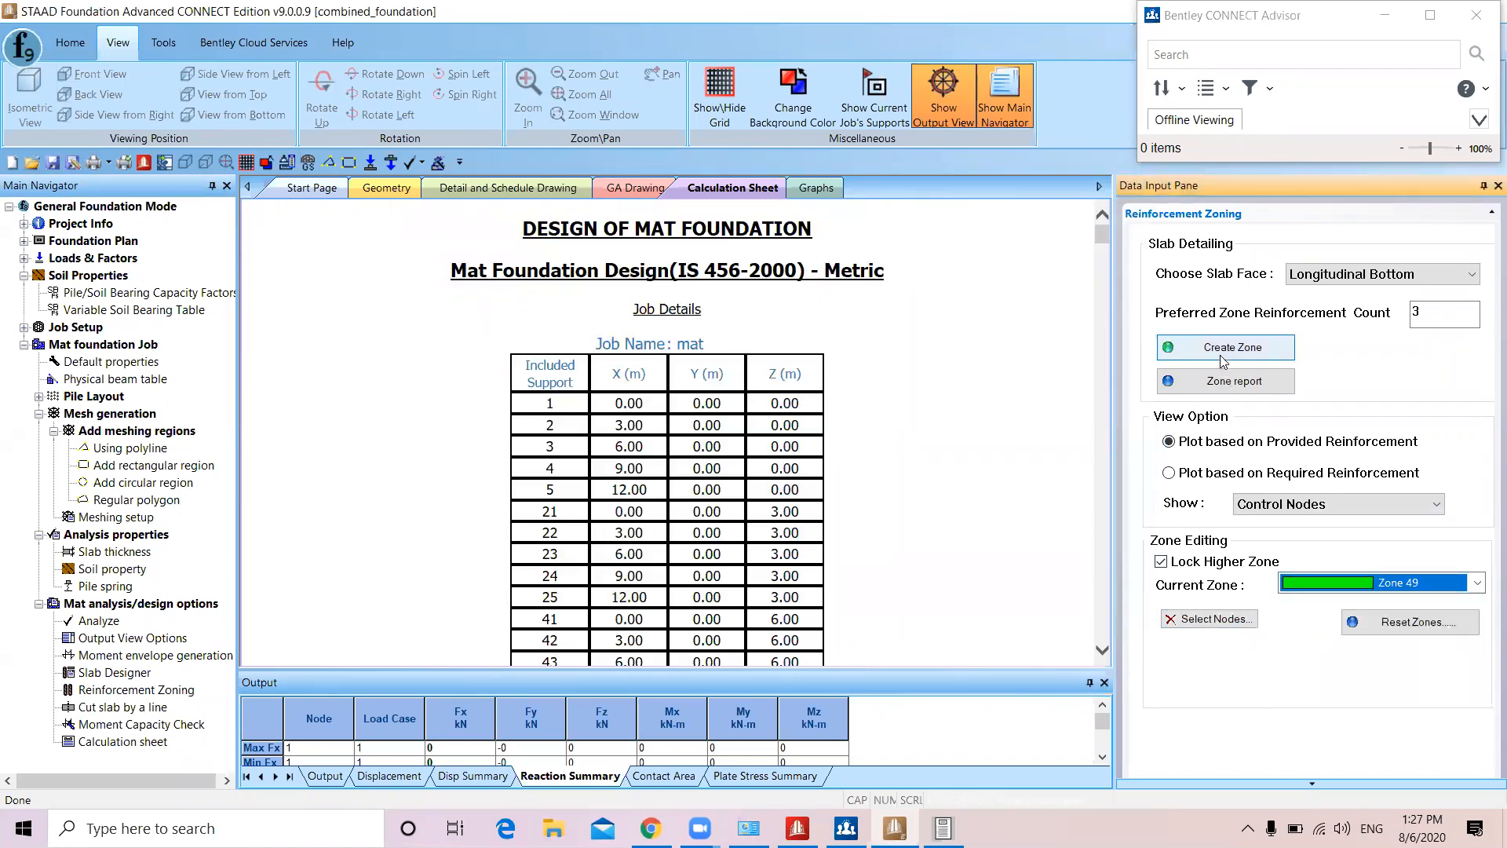
{"action": "left_click", "coordinate": [1217, 387]}
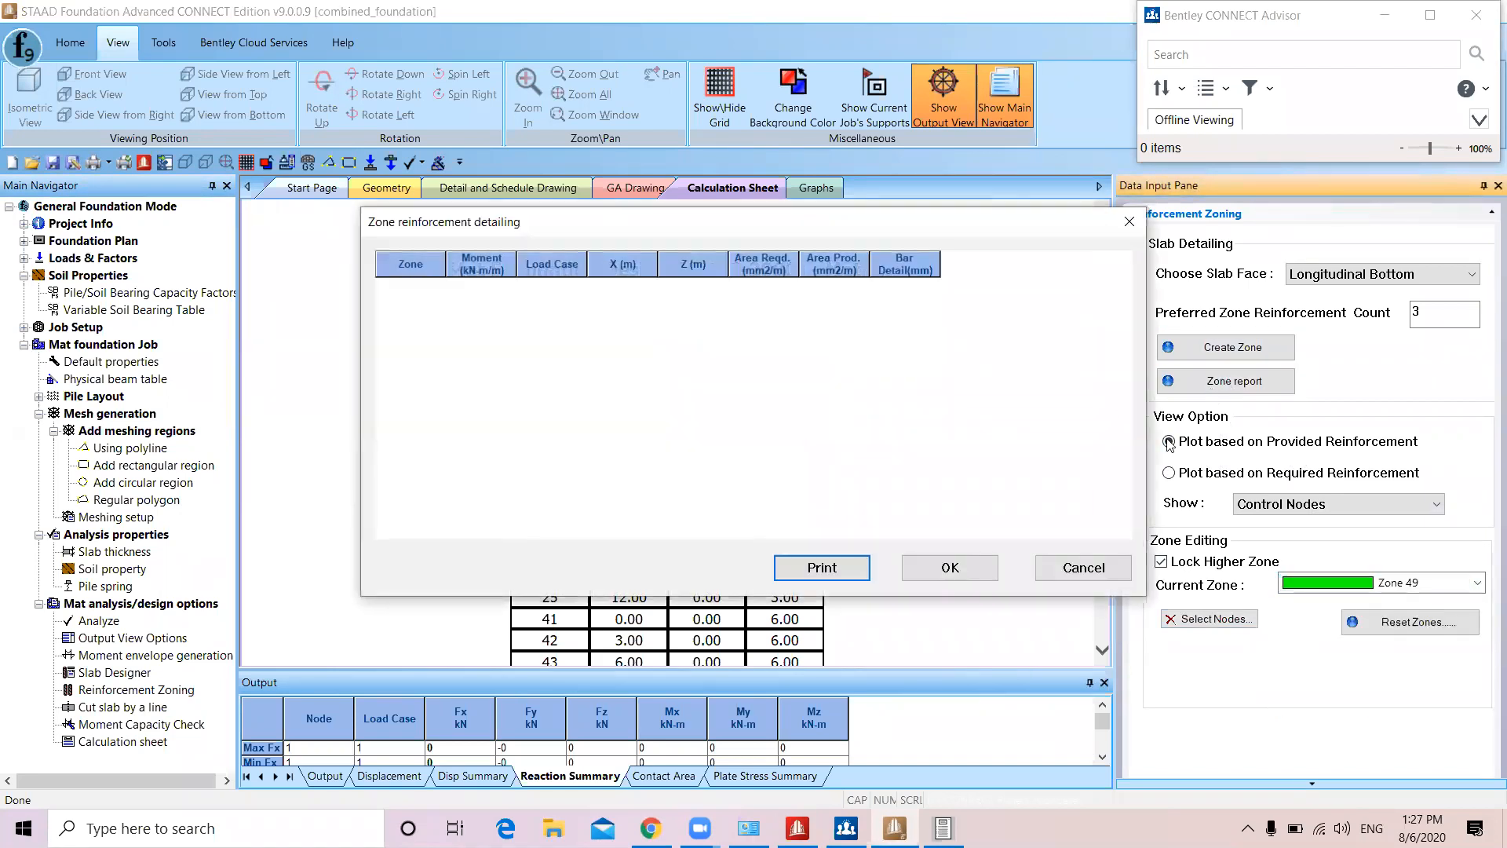
{"action": "left_click", "coordinate": [948, 570]}
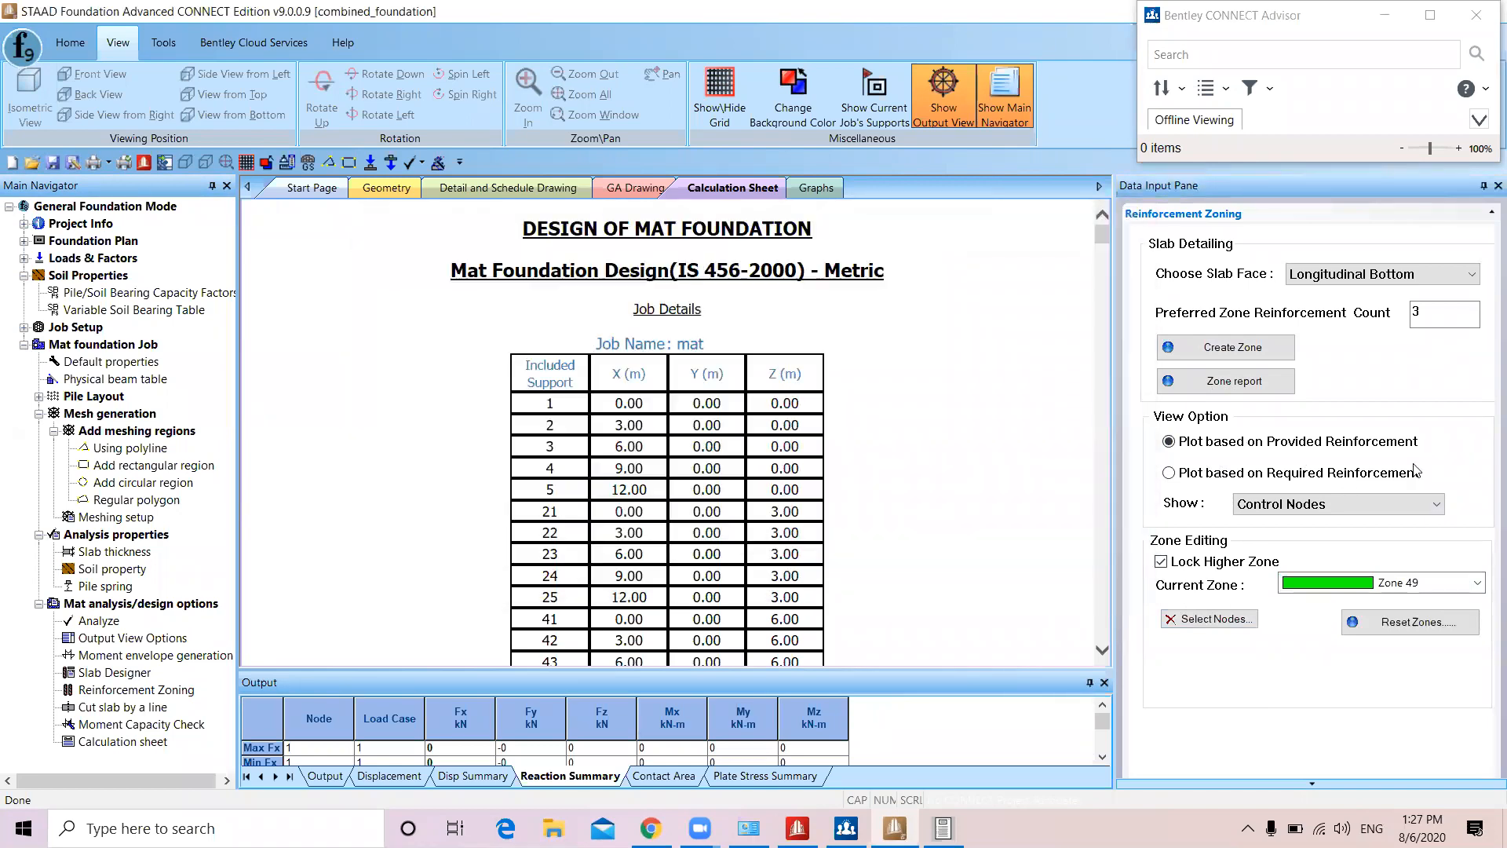
Switch the slab face to Longitudinal Top and check its zone report
{"action": "left_click", "coordinate": [1325, 282]}
{"action": "left_click", "coordinate": [1327, 303]}
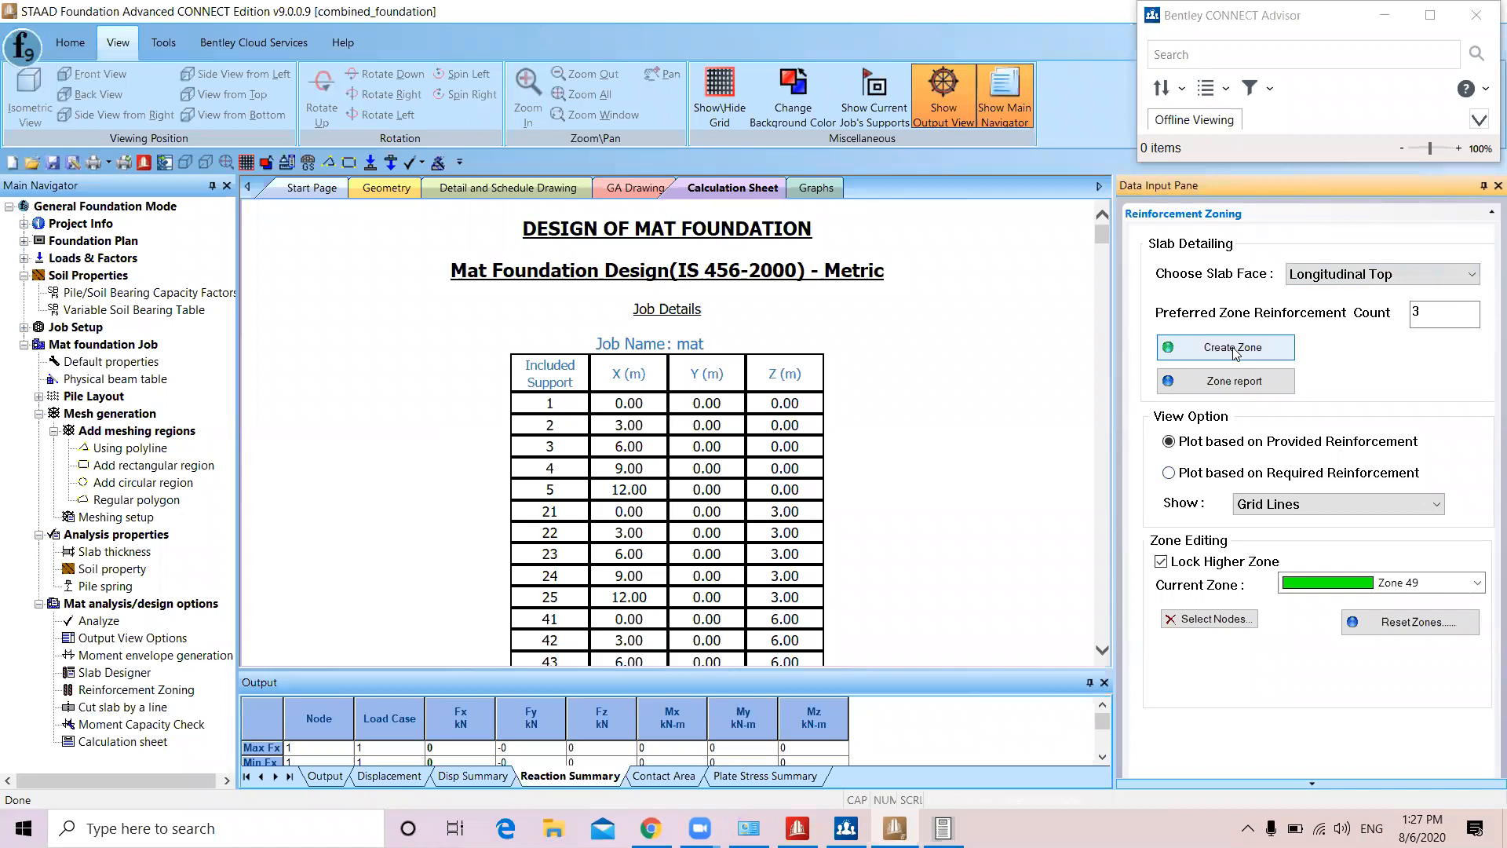
{"action": "left_click", "coordinate": [1229, 382]}
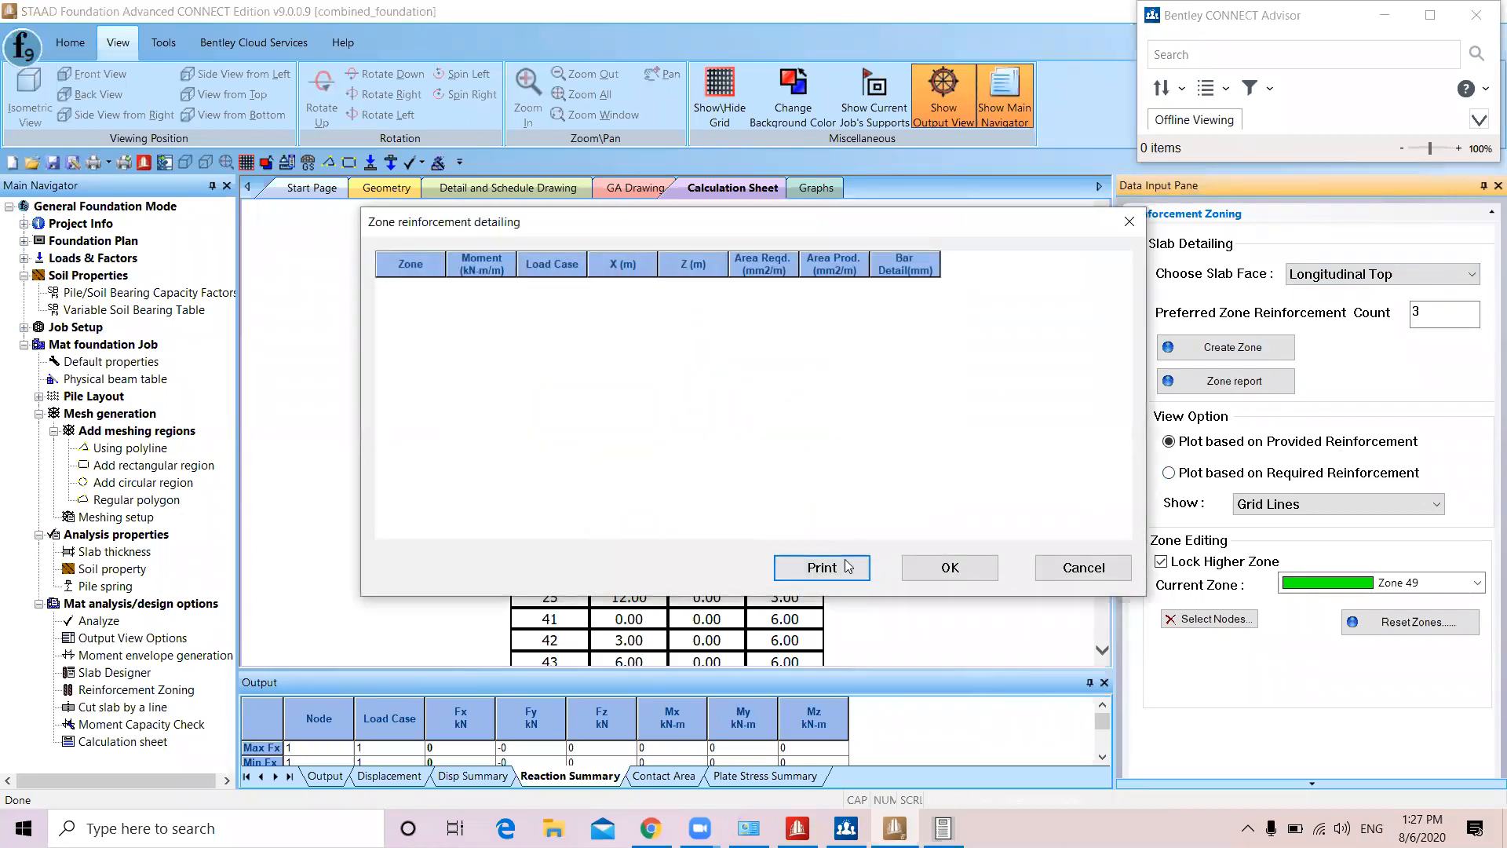
{"action": "left_click", "coordinate": [951, 568]}
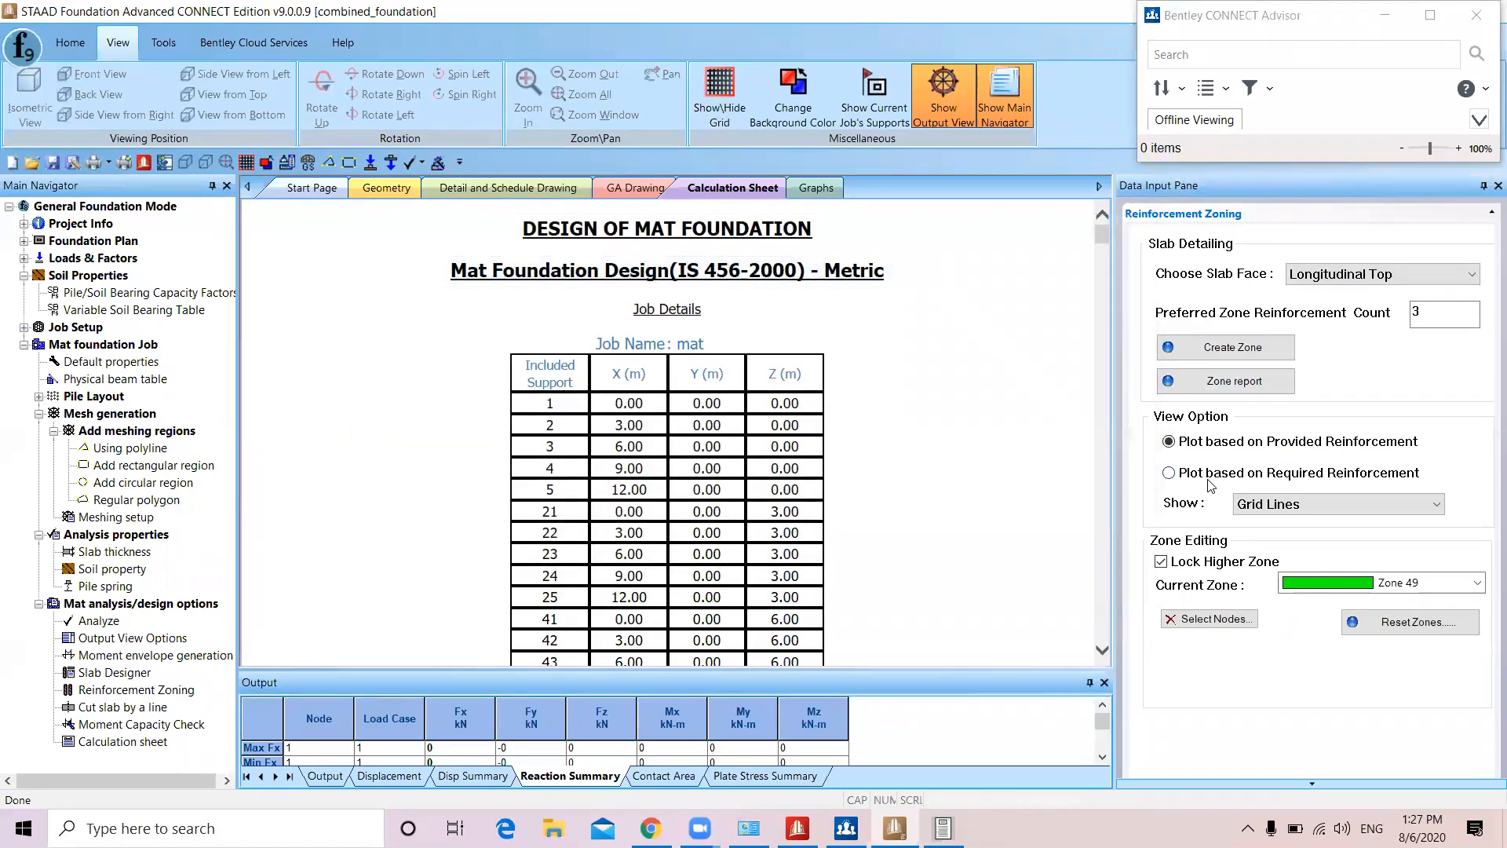
Set the current zone to Zone 50 and check the zone reinforcement report again
{"action": "left_click", "coordinate": [1304, 582]}
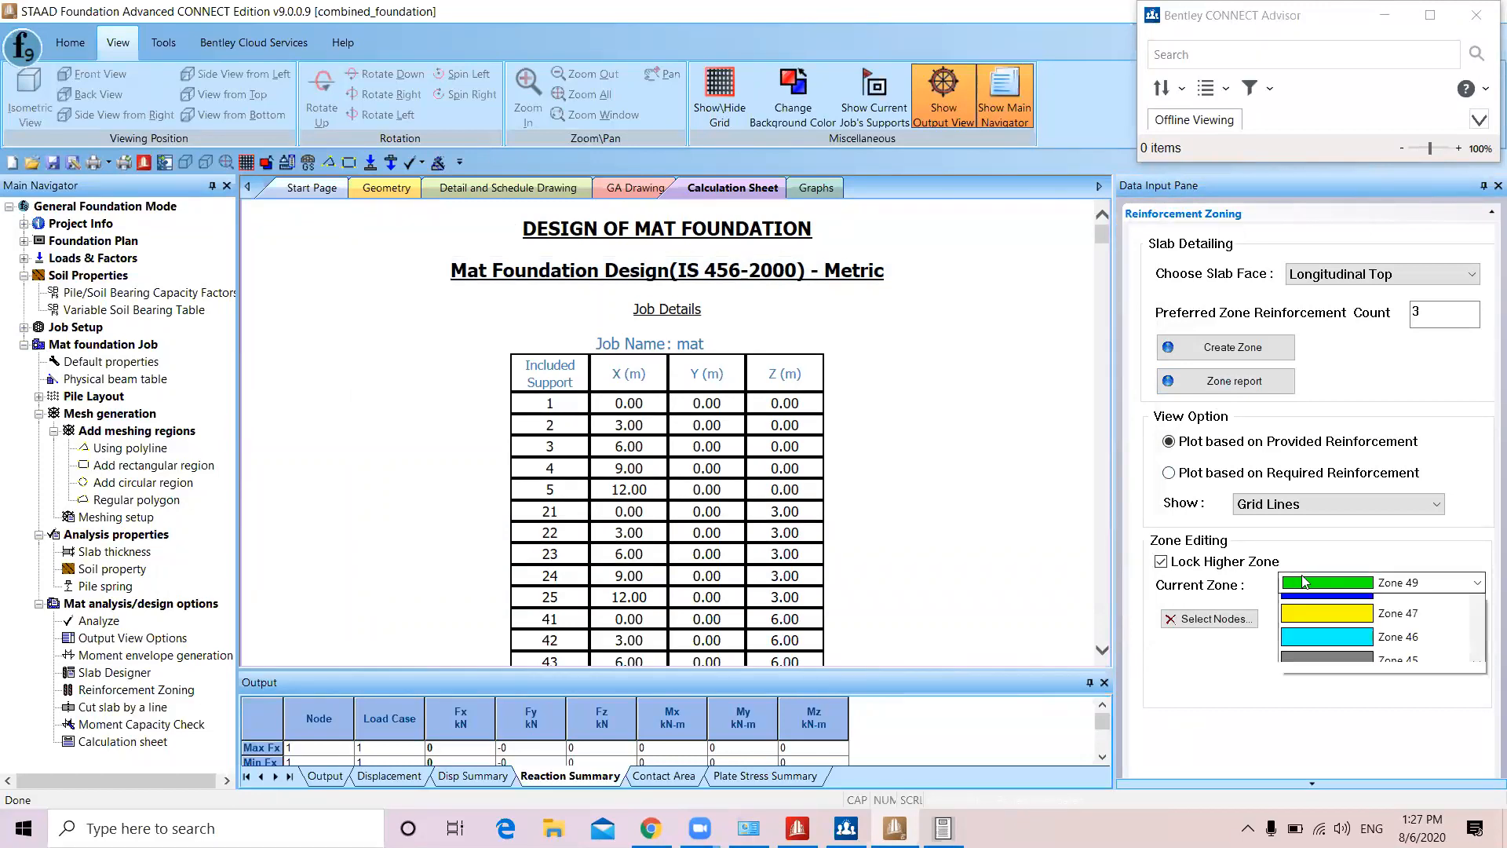
{"action": "left_click", "coordinate": [1310, 612]}
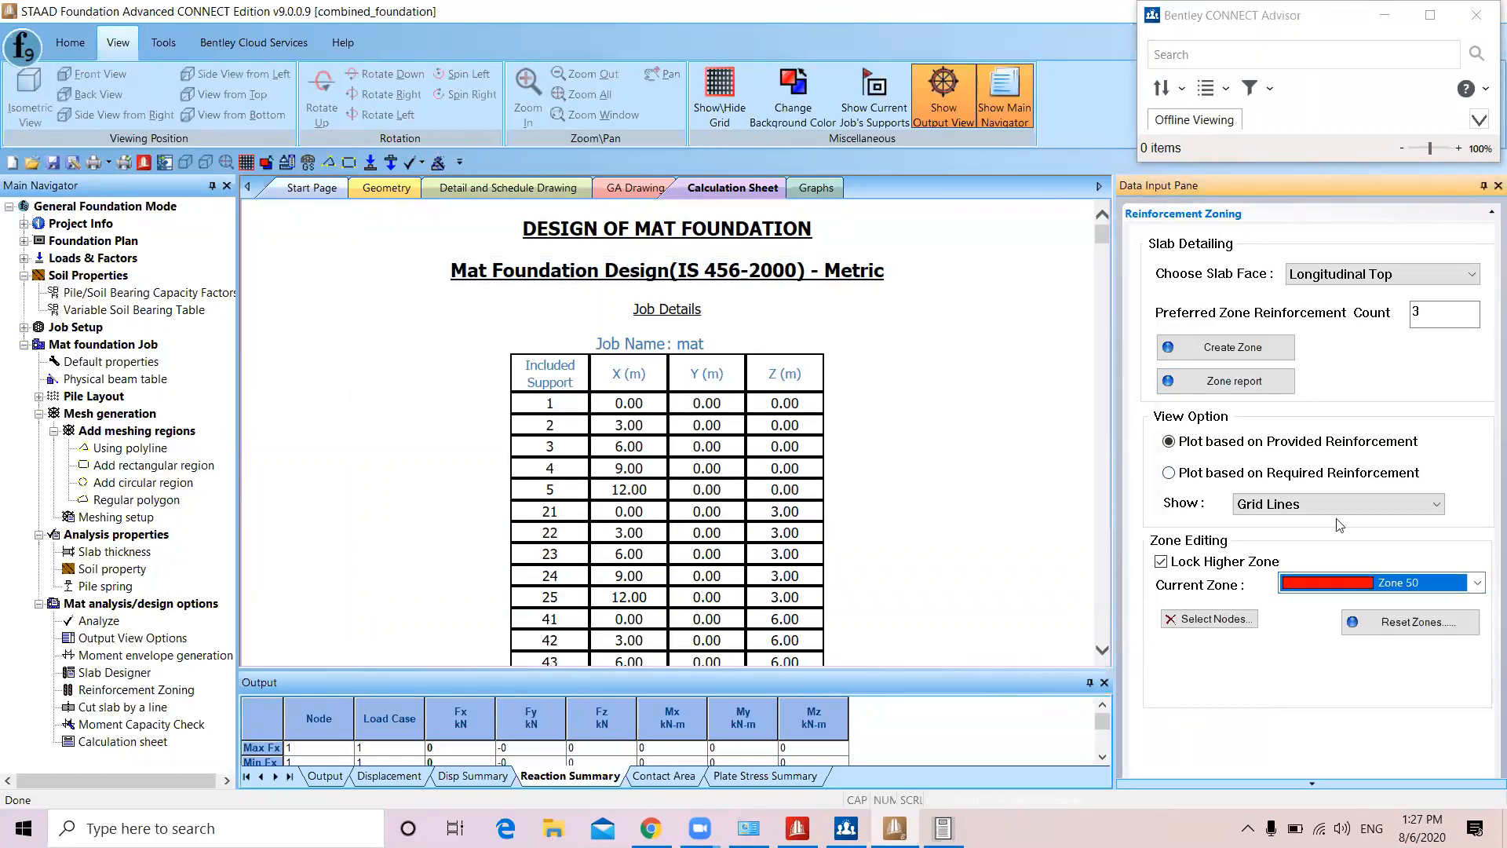
{"action": "left_click", "coordinate": [1201, 389]}
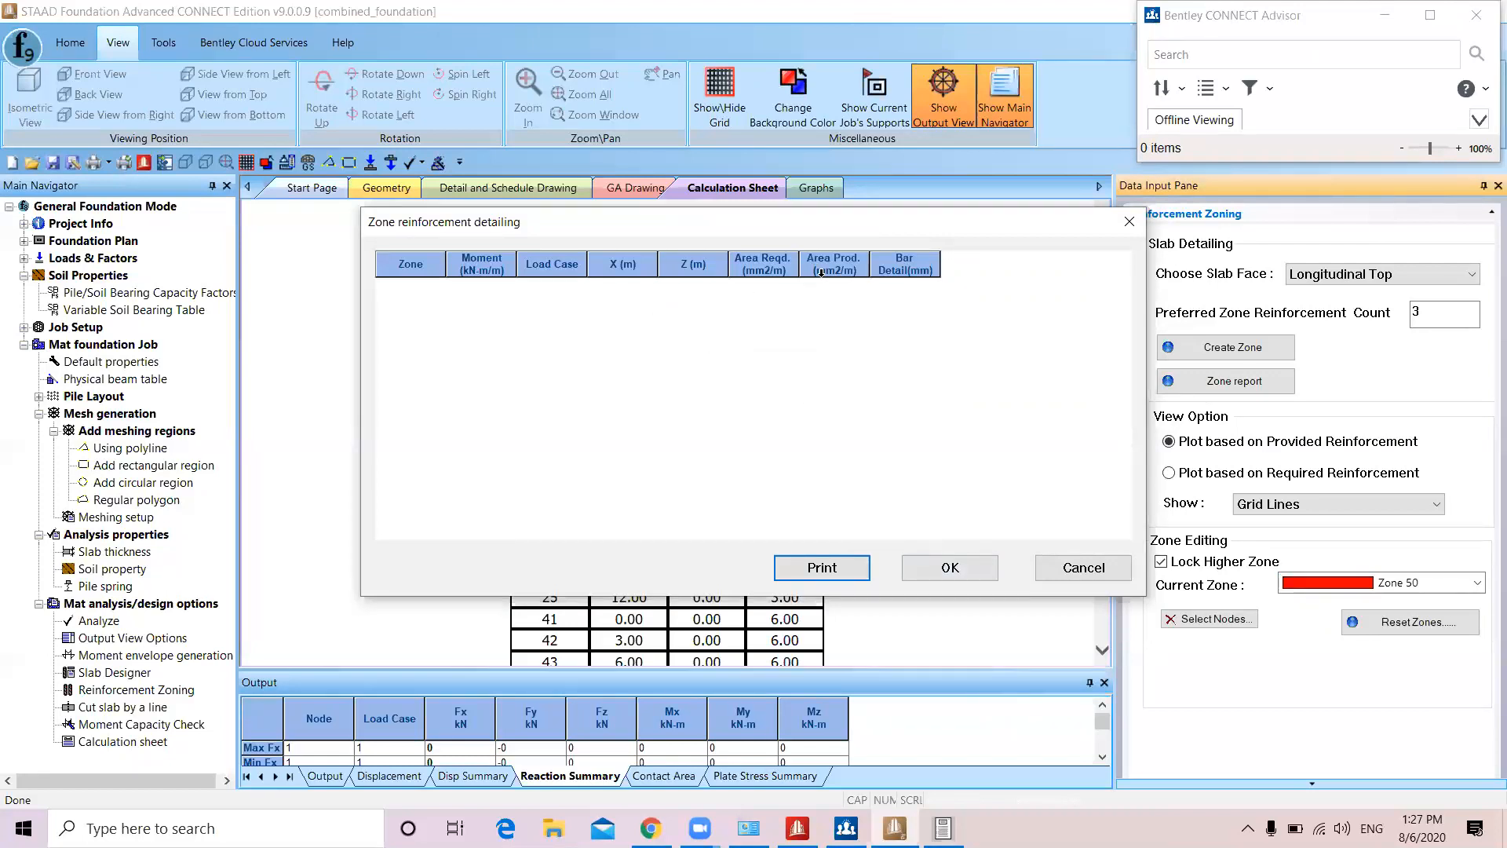
{"action": "left_click", "coordinate": [940, 578]}
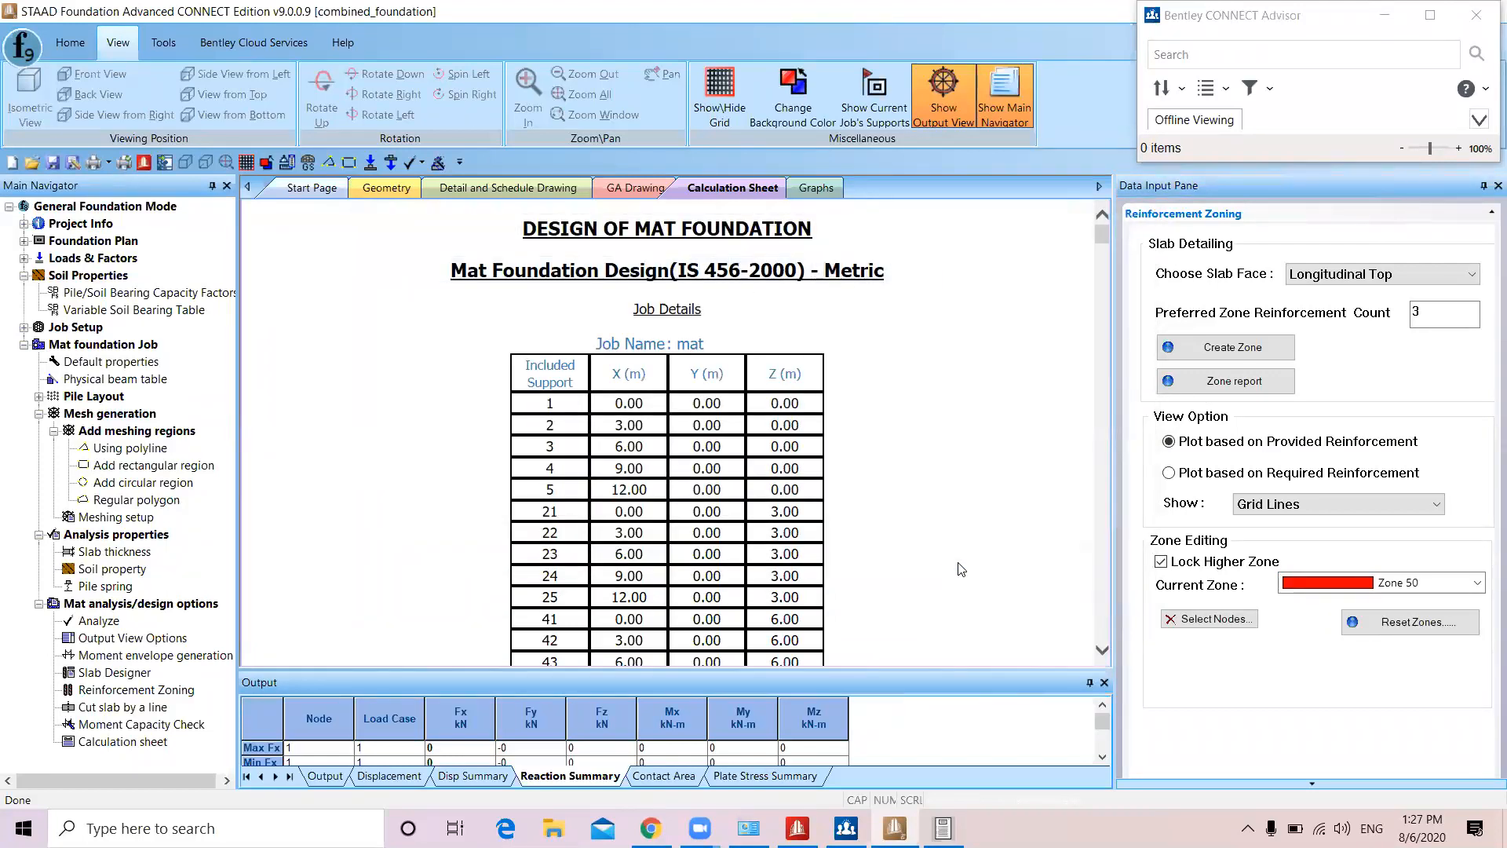
{"action": "scroll", "coordinate": [961, 568], "scroll_direction": "down", "scroll_amount": 3}
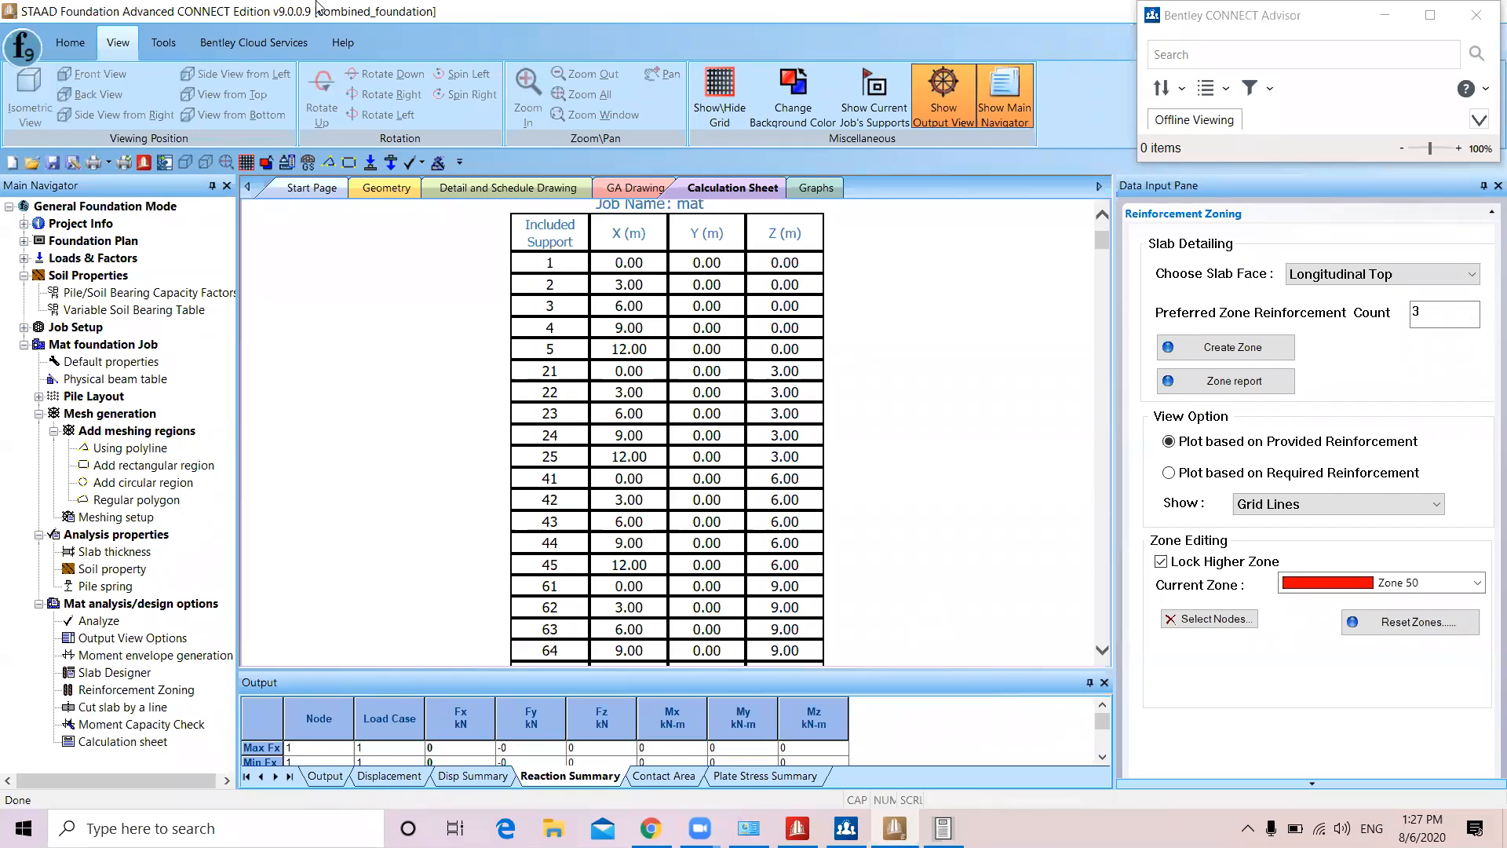
{"action": "left_click", "coordinate": [157, 45]}
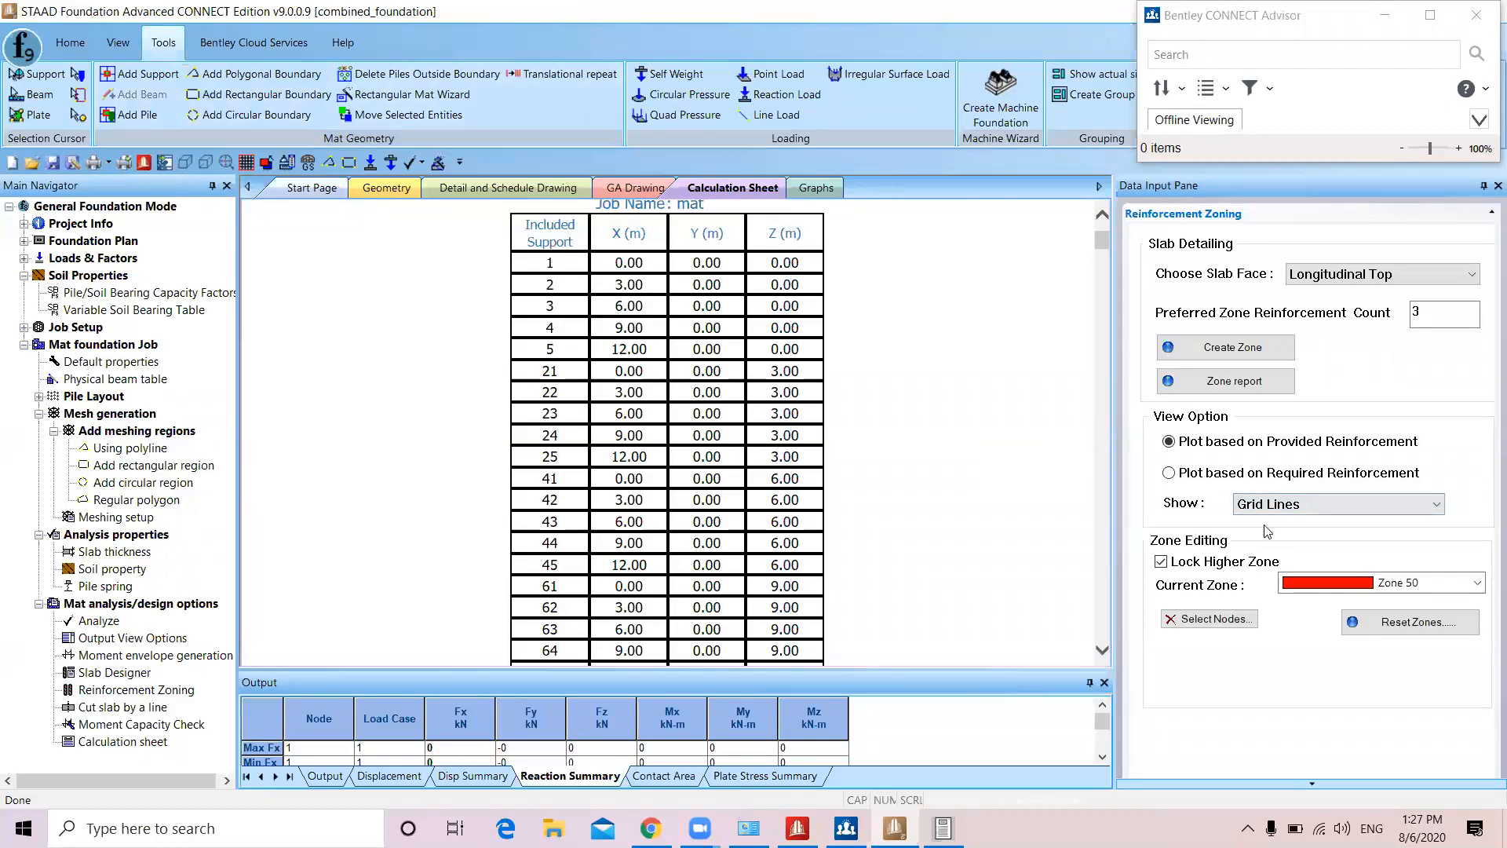
{"action": "left_click", "coordinate": [1302, 505]}
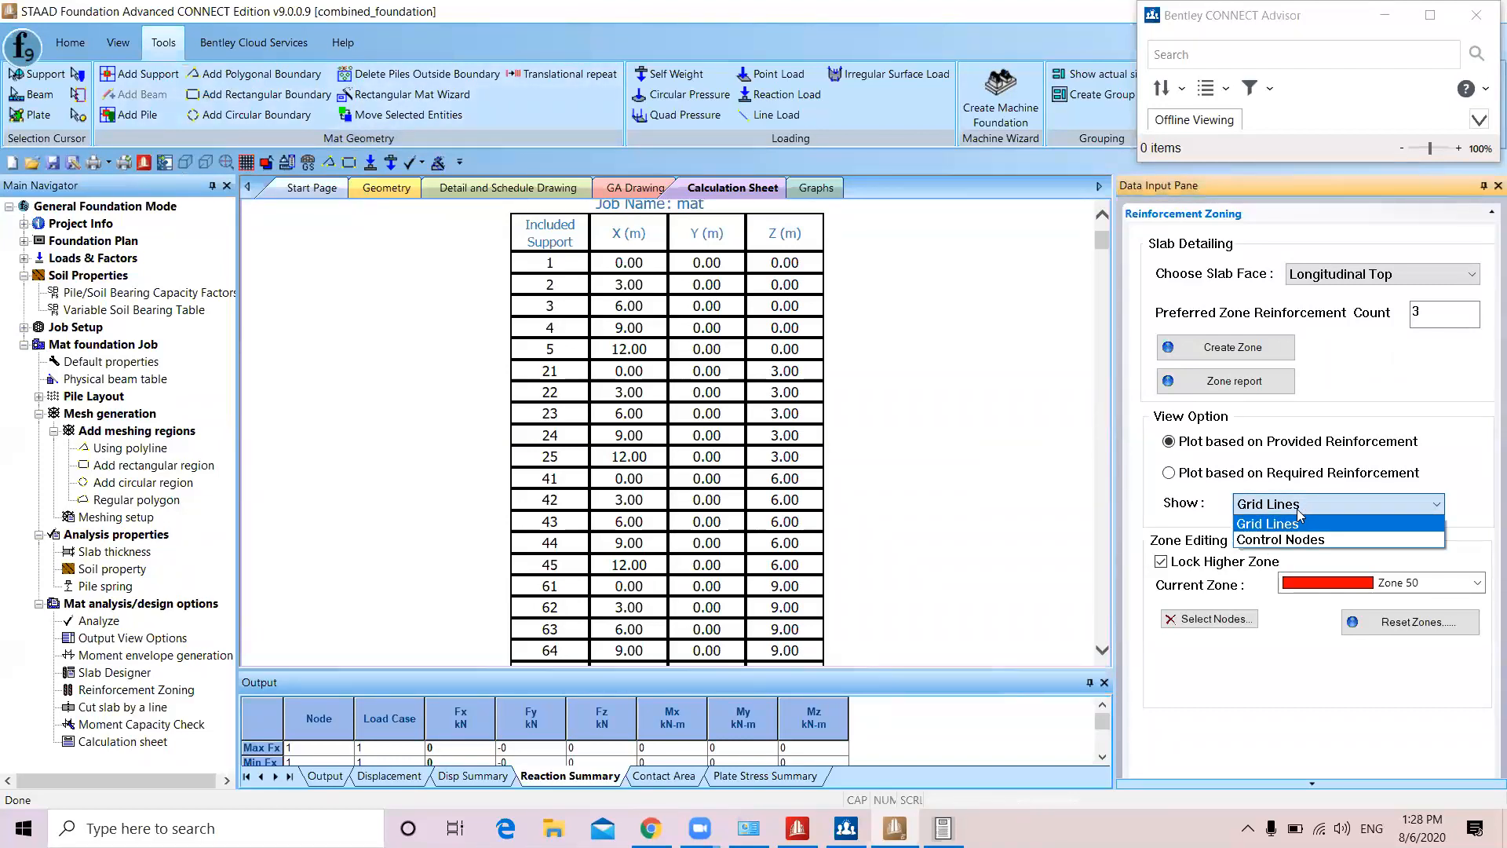
{"action": "left_click", "coordinate": [1012, 346]}
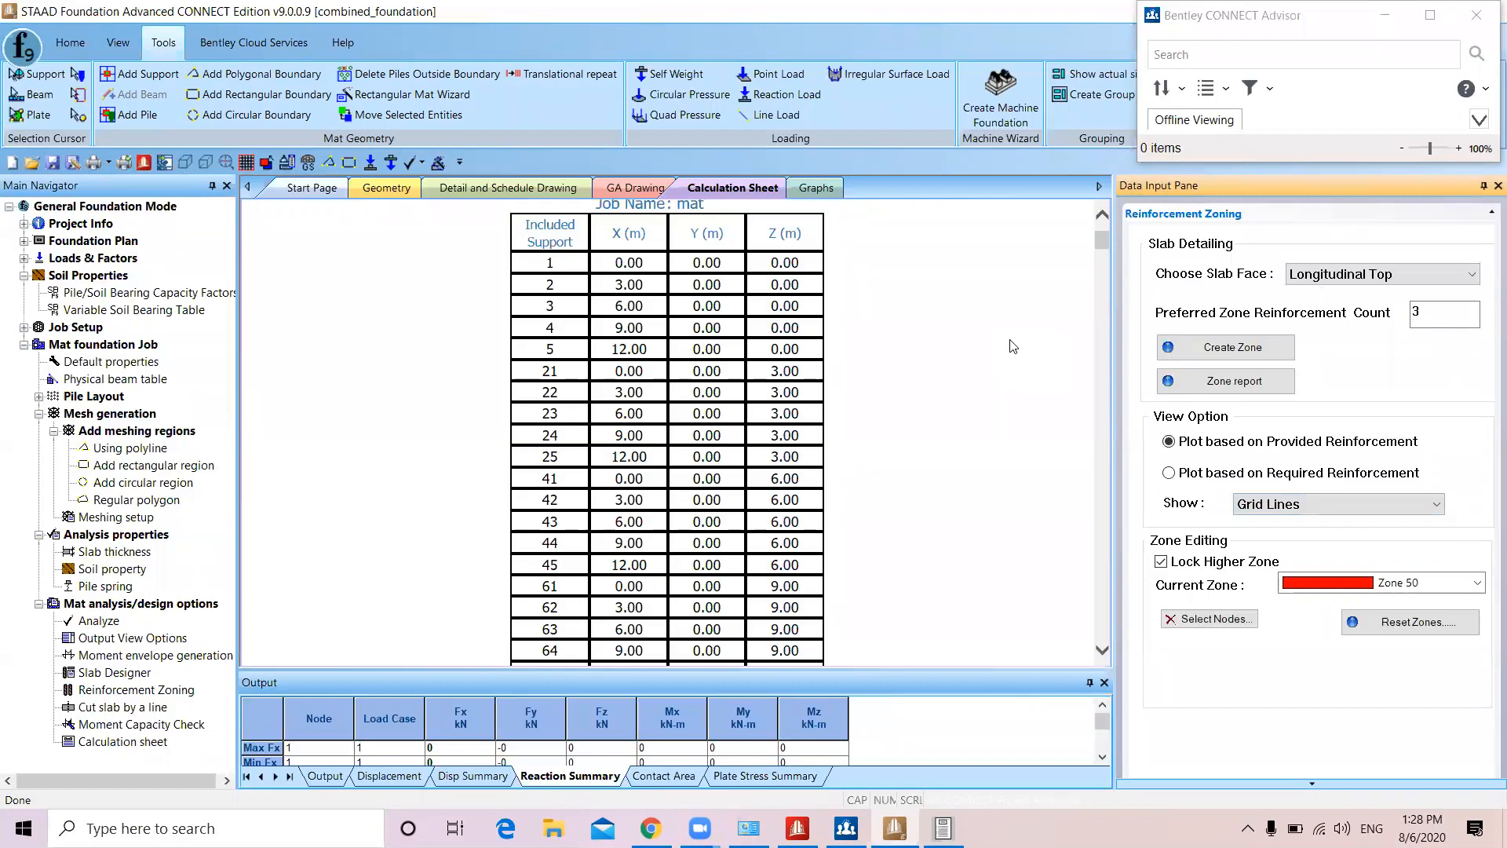
{"action": "left_click", "coordinate": [1003, 227]}
Set the slab face for reinforcement zoning to Longitudinal Bottom
{"action": "left_click", "coordinate": [1313, 274]}
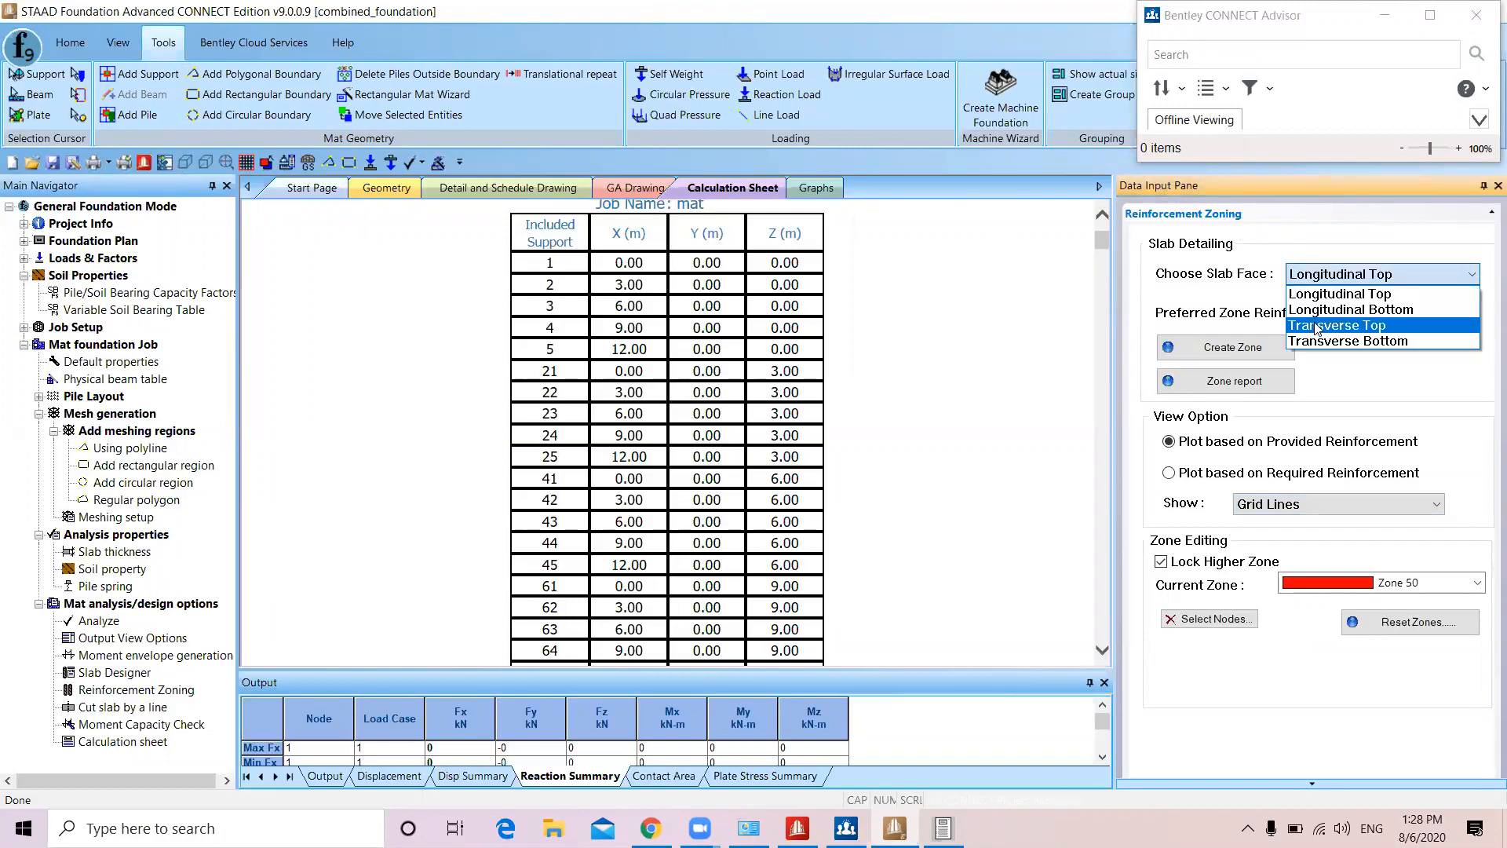
{"action": "left_click", "coordinate": [1327, 309]}
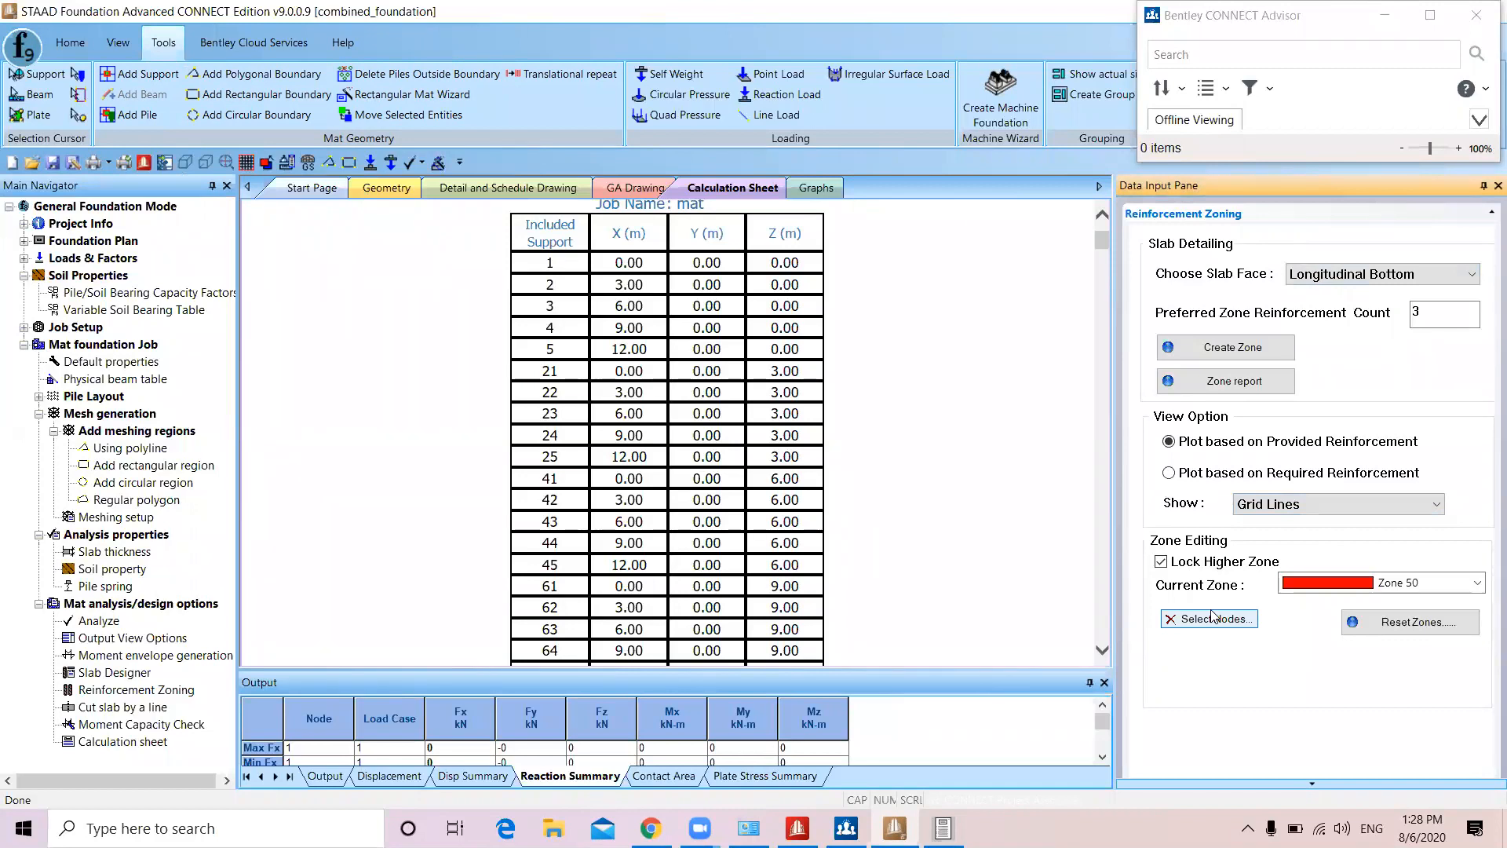
{"action": "left_click", "coordinate": [958, 471]}
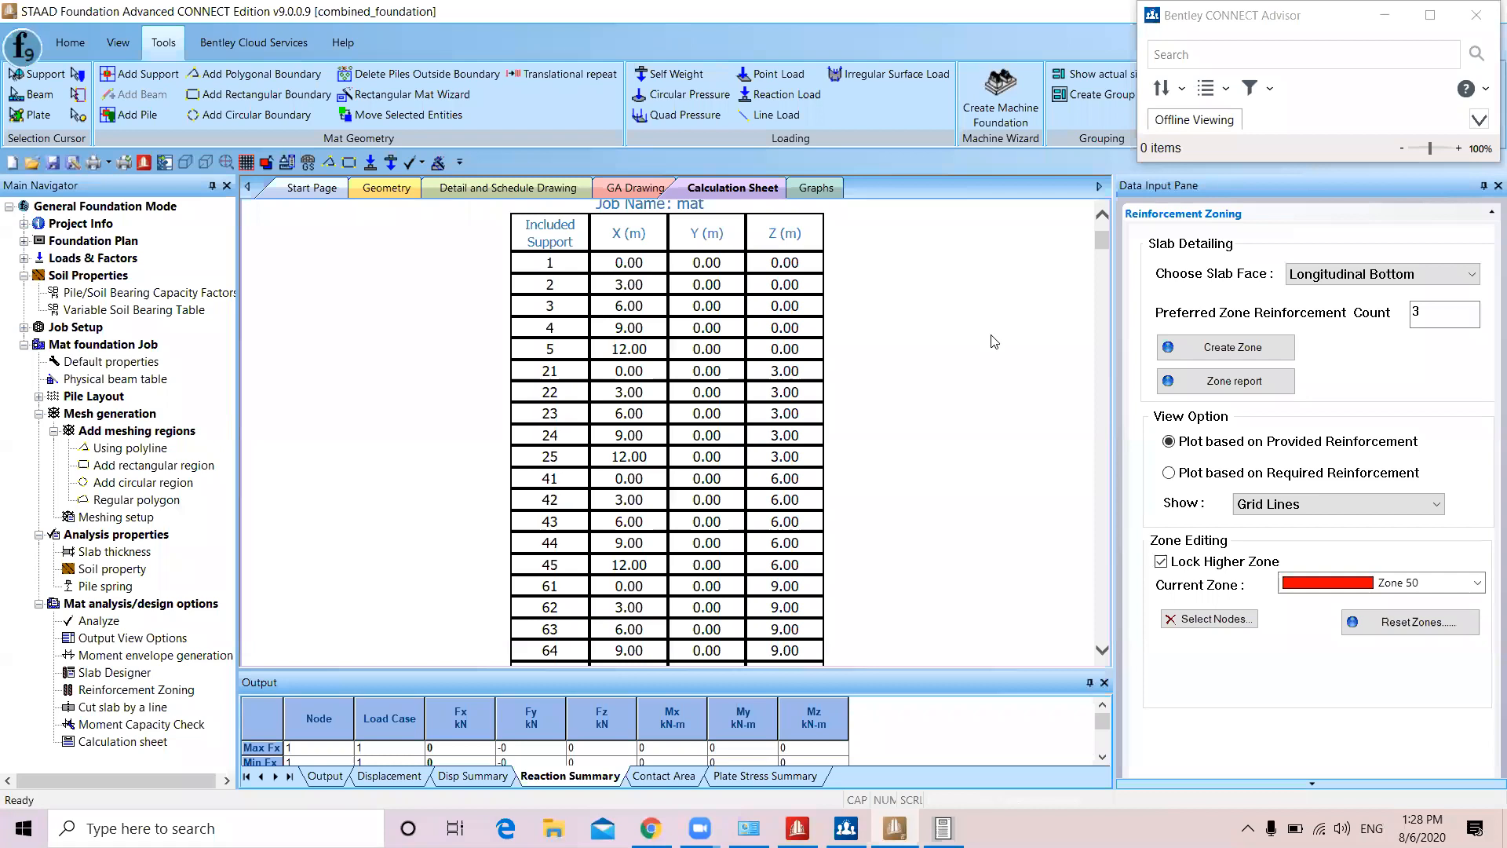
Close the Bentley CONNECT Advisor window and bring up the STAAD Output Viewer with the combined_foundation results
{"action": "left_click", "coordinate": [1476, 15]}
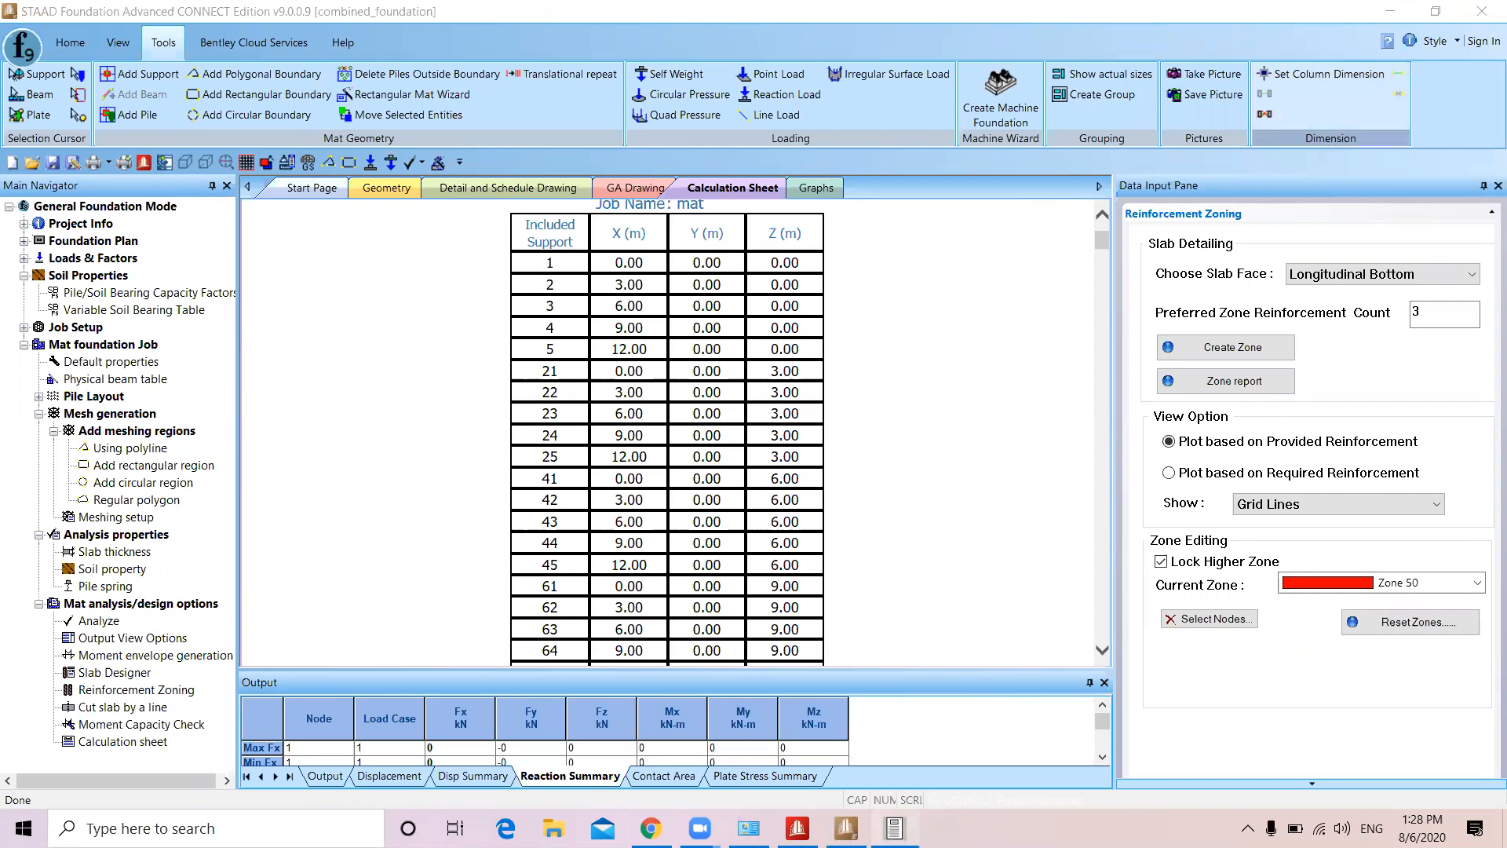
{"action": "left_click", "coordinate": [895, 828]}
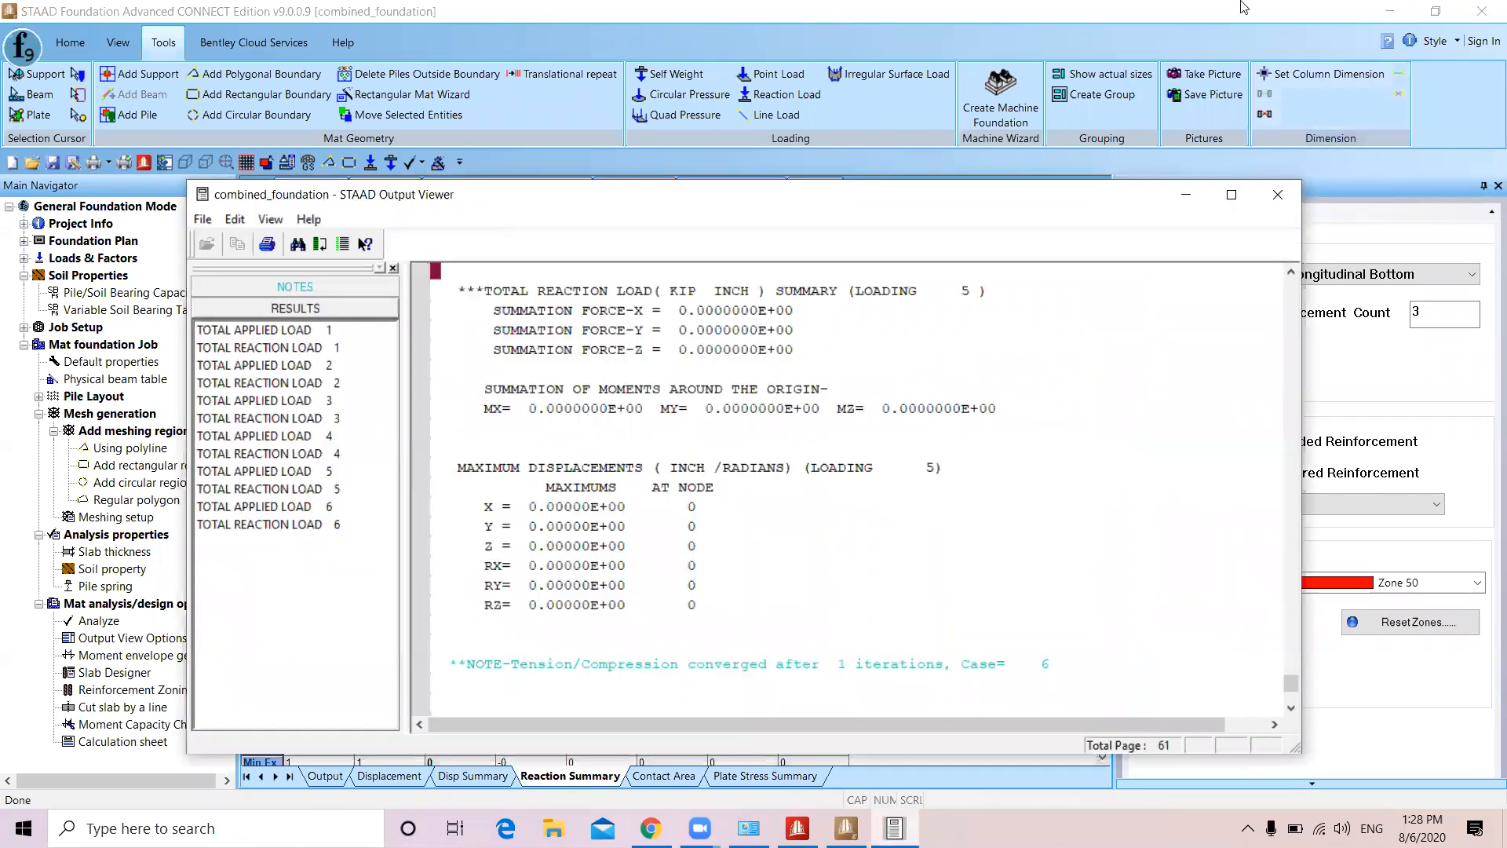